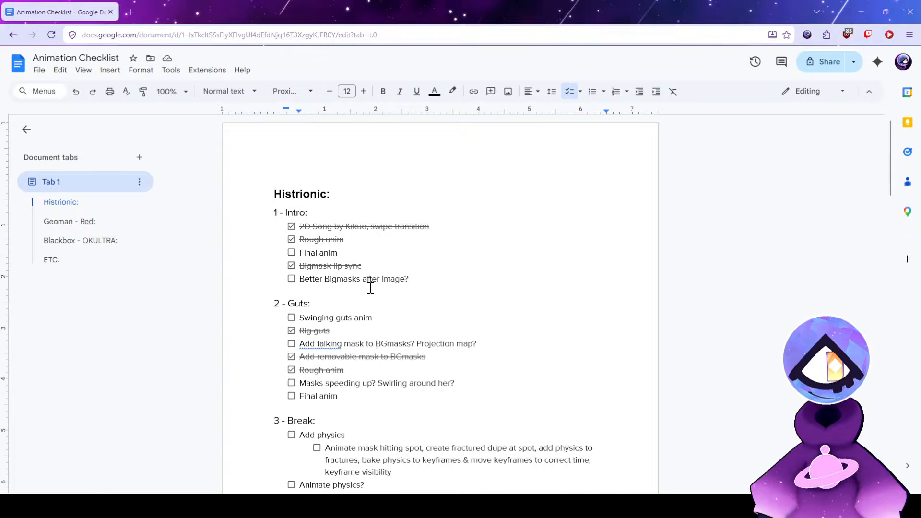
Mark the "Swinging guts anim" task as complete in the Guts section of the checklist.
scroll(370, 288, "down", 1)
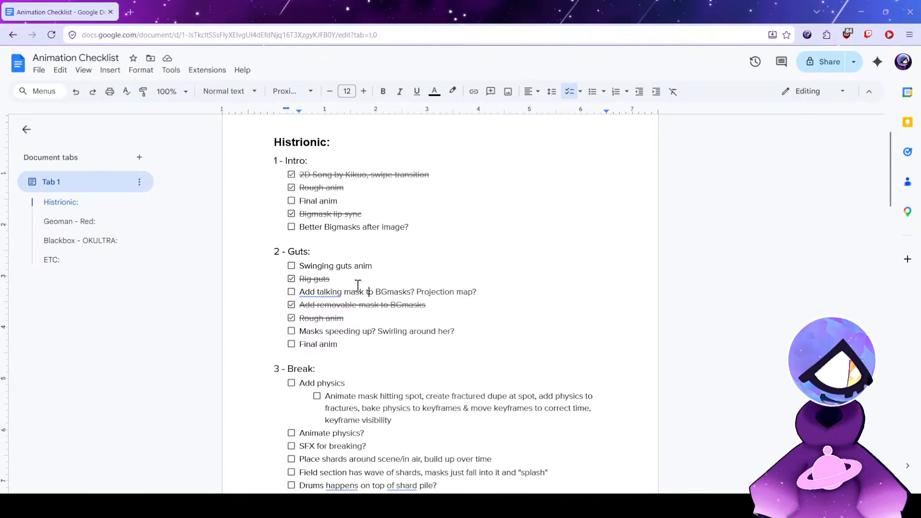
left_click(341, 291)
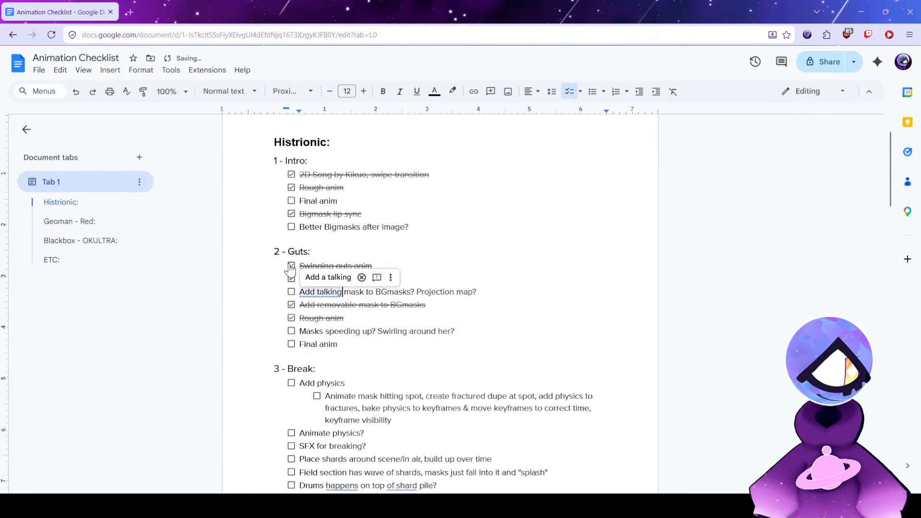
left_click(427, 278)
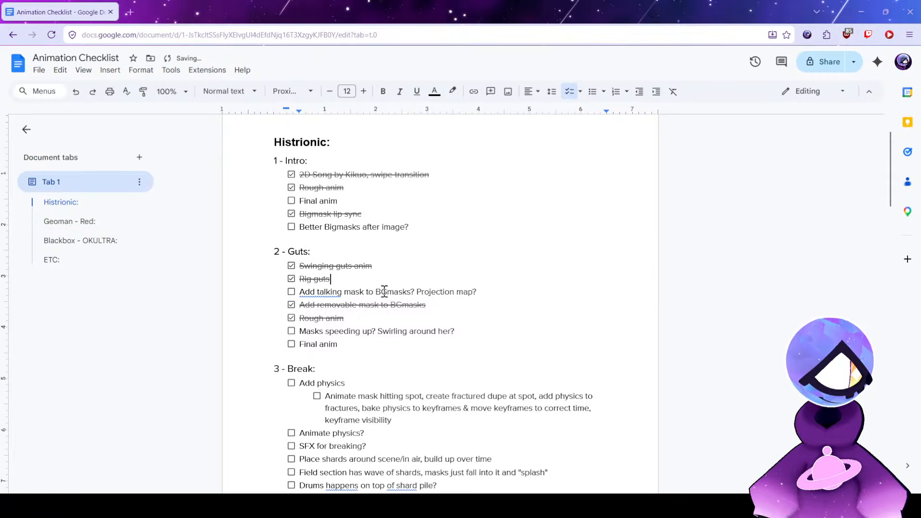
Review the remaining Guts, Break and Final tasks of the Histrionic checklist, including the mask-fracturing physics note.
scroll(384, 291, "down", 1)
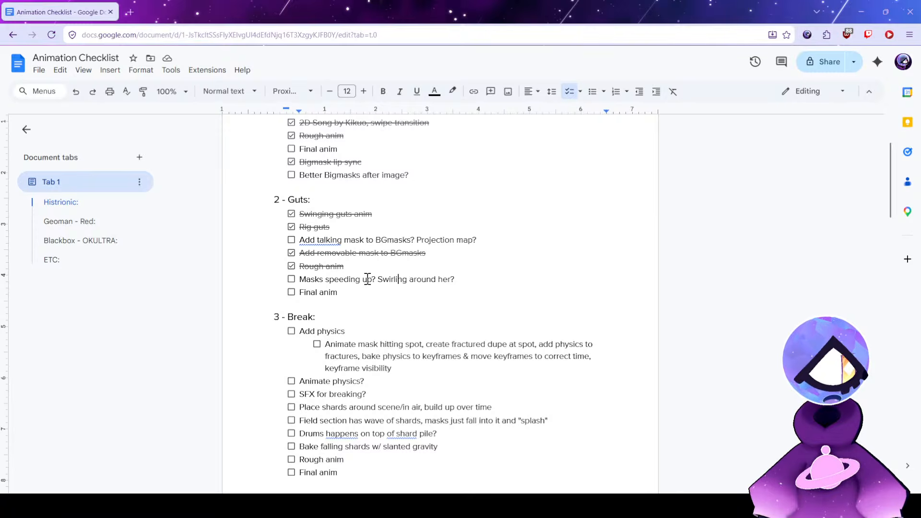
scroll(367, 276, "down", 2)
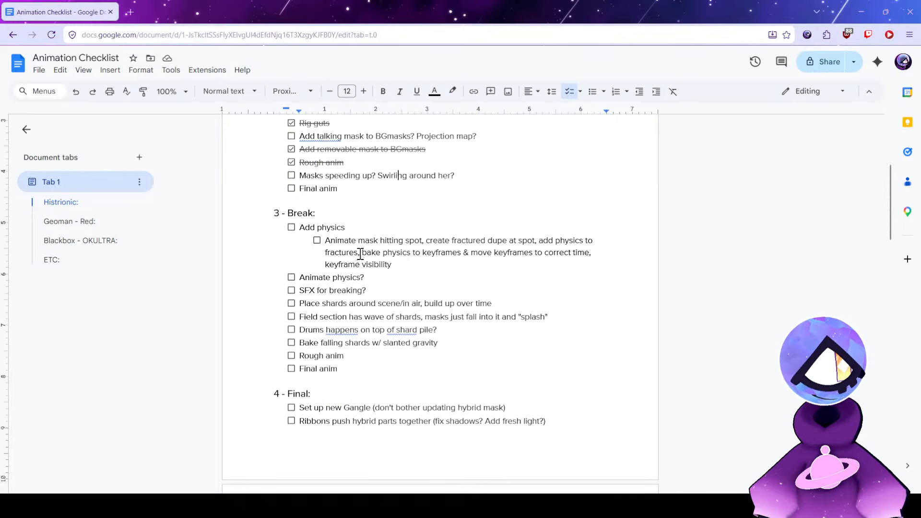
scroll(364, 288, "down", 1)
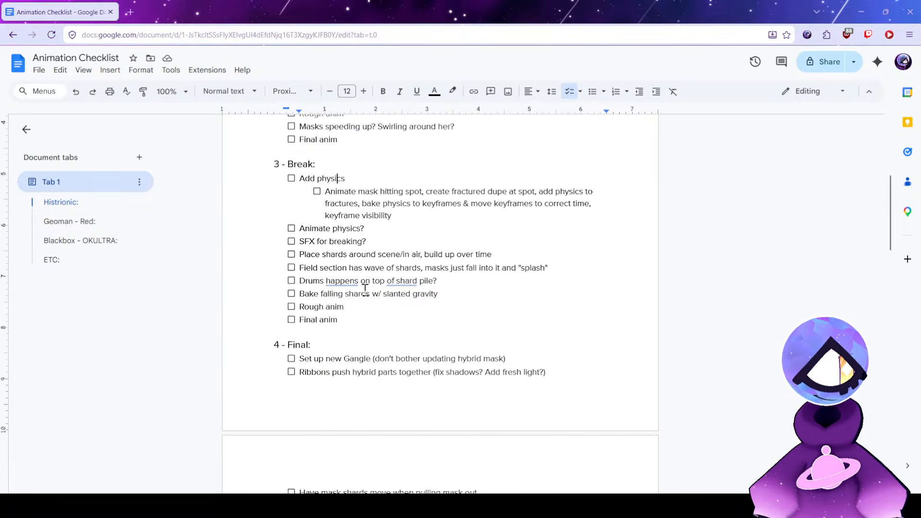
left_click(363, 239)
scroll(381, 281, "up", 1)
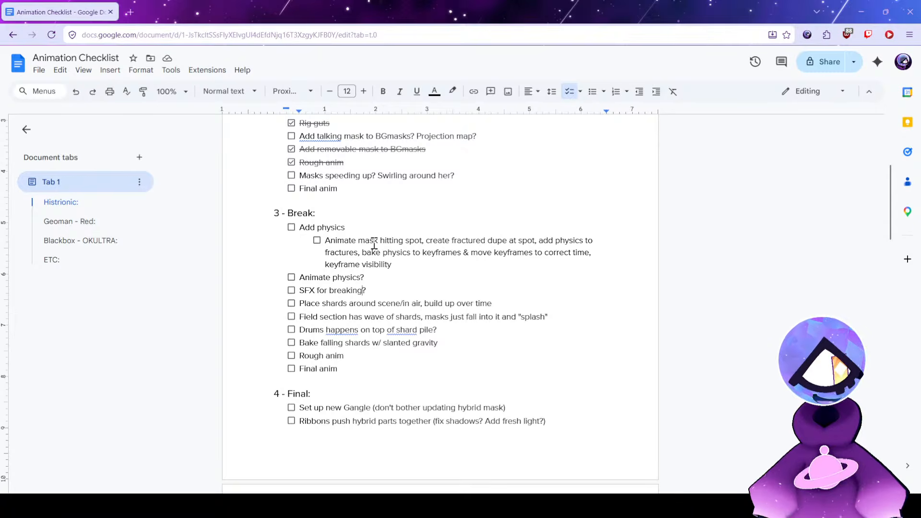
left_click(386, 263)
scroll(367, 206, "down", 2)
scroll(367, 215, "up", 1)
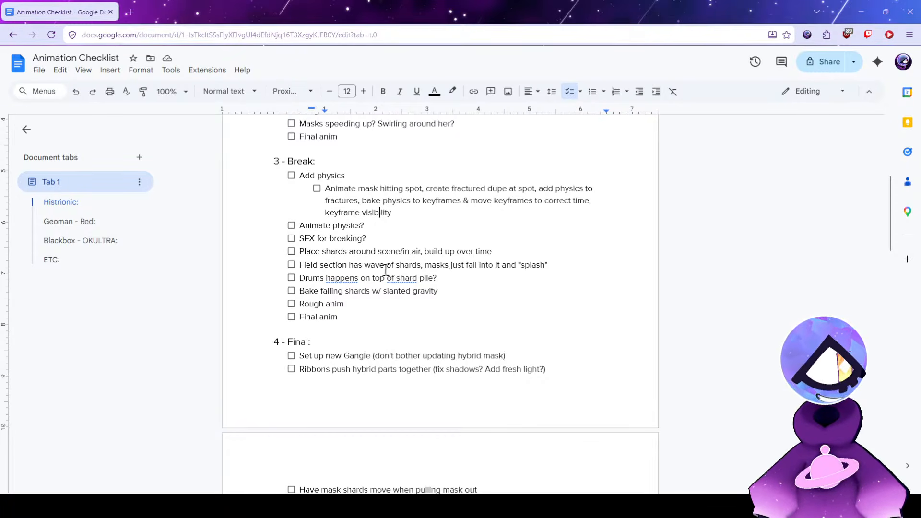
key("alt+Tab")
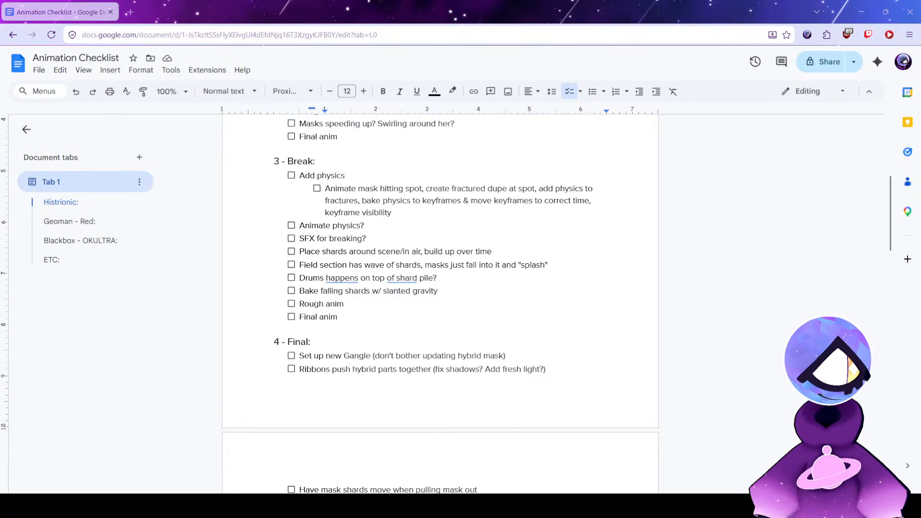
key("alt+Tab")
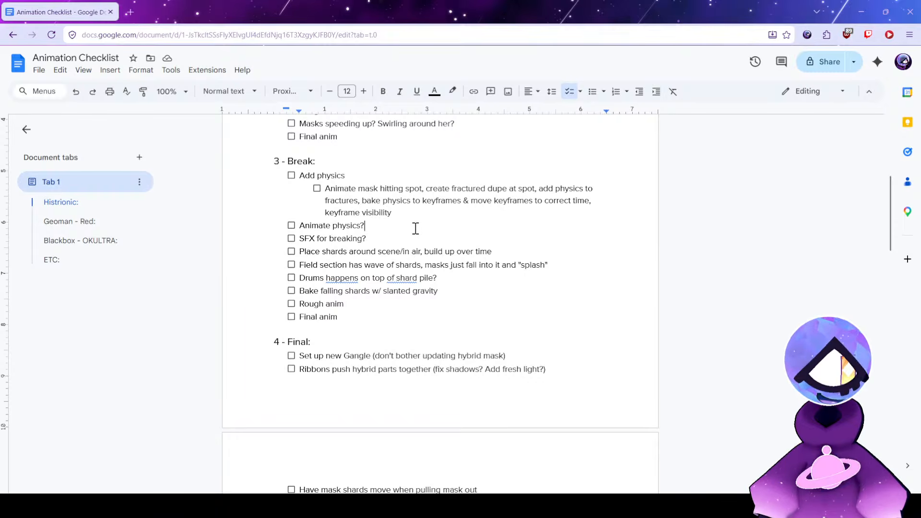
scroll(415, 228, "down", 3)
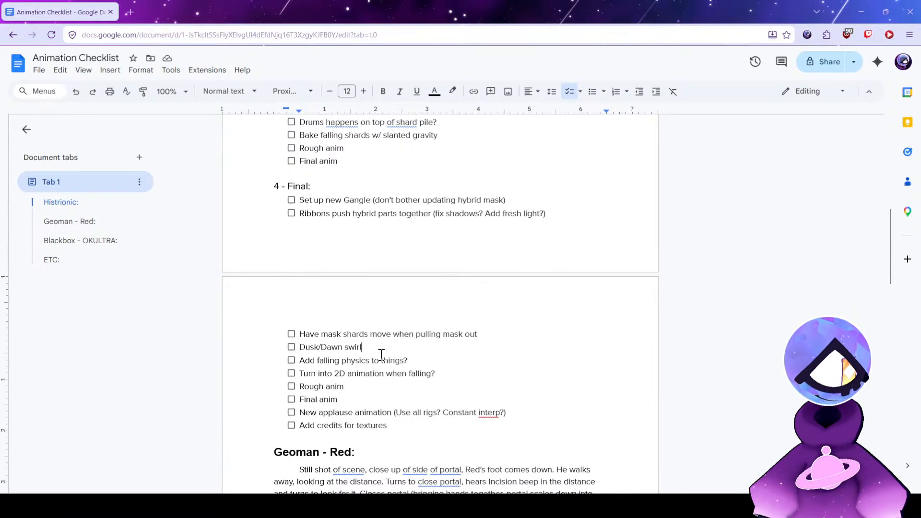
scroll(379, 344, "up", 6)
left_click_drag(390, 342, 386, 356)
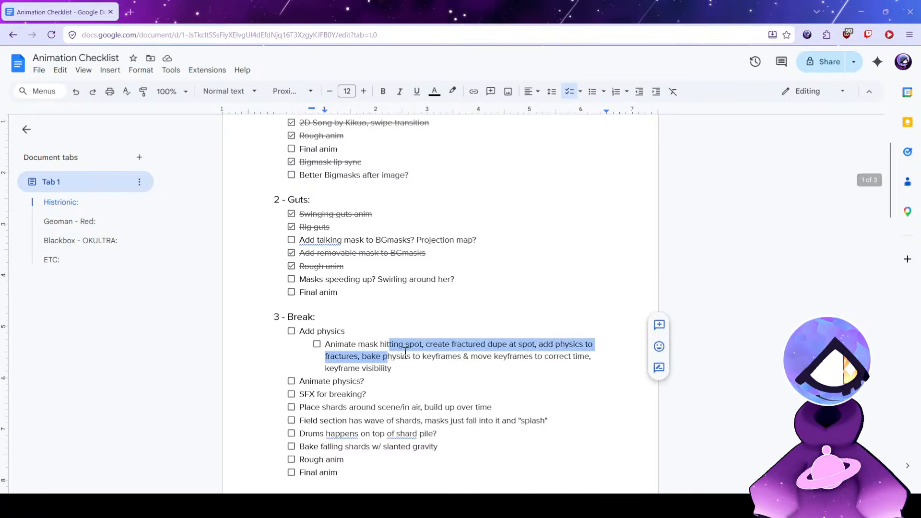
scroll(403, 355, "up", 1)
double_click(418, 354)
scroll(418, 338, "up", 2)
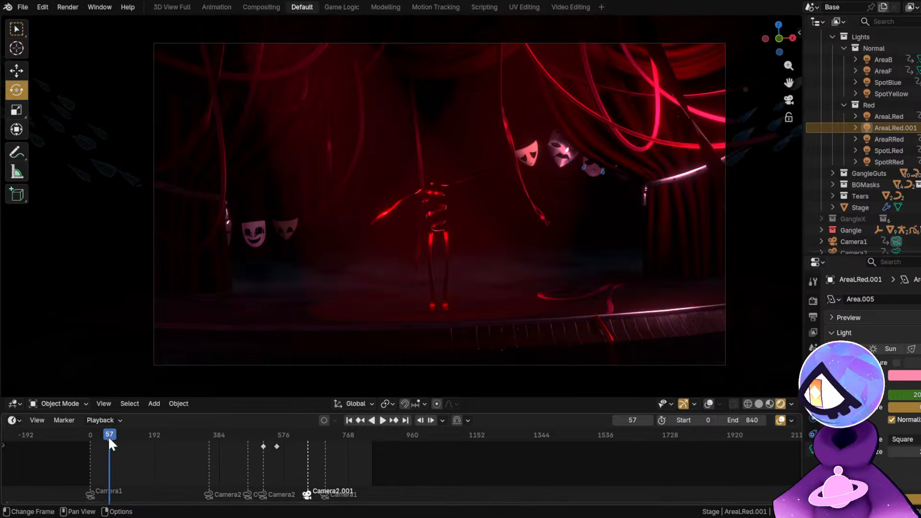
In Blender, return the scene to frame 0 and enlarge the camera view by shrinking the timeline.
left_click_drag(108, 436, 87, 442)
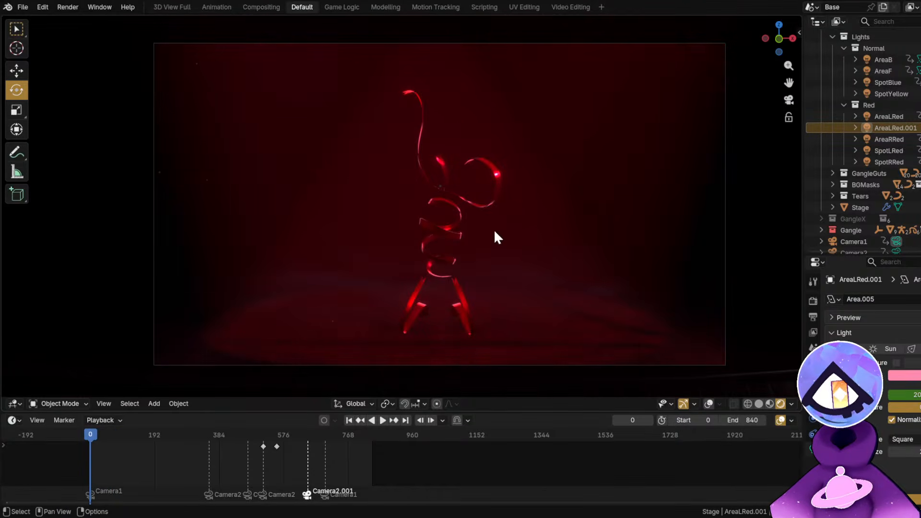
key("Home")
left_click_drag(513, 413, 514, 461)
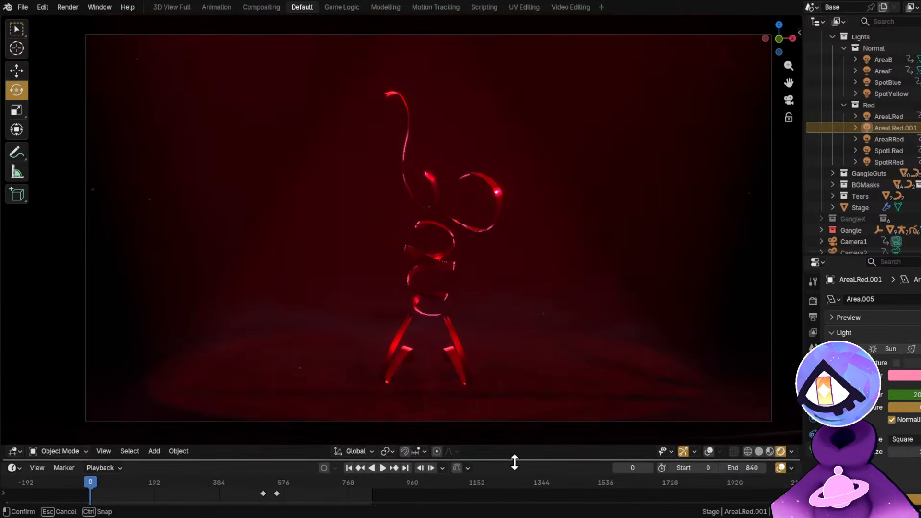
key("Home")
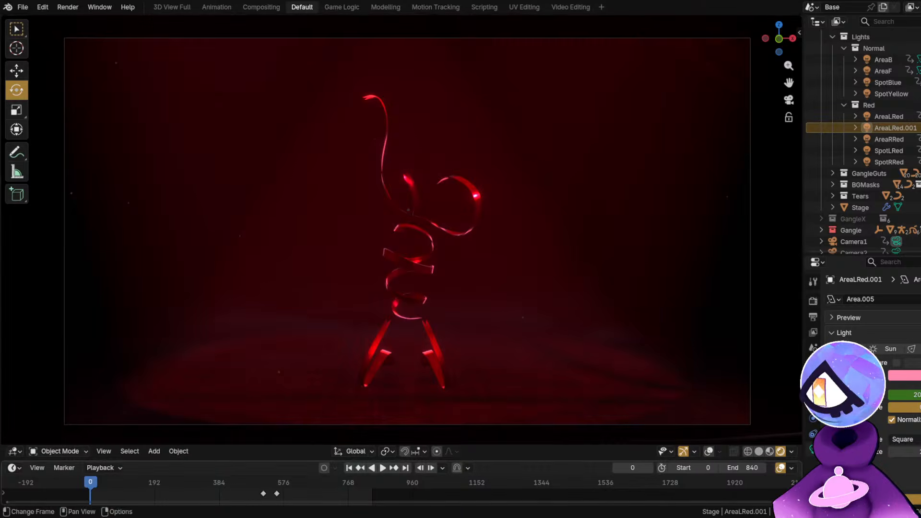
scroll(495, 259, "up", 1)
scroll(413, 230, "down", 1)
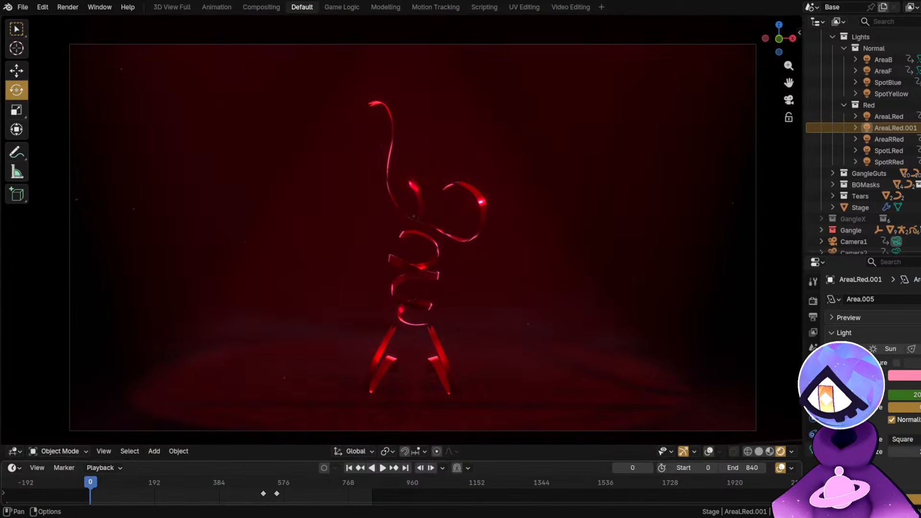
Enlarge the timeline until the camera markers show and play the opening of the animation.
left_click_drag(255, 460, 255, 433)
middle_click_drag(255, 468, 496, 467)
scroll(508, 476, "up", 3)
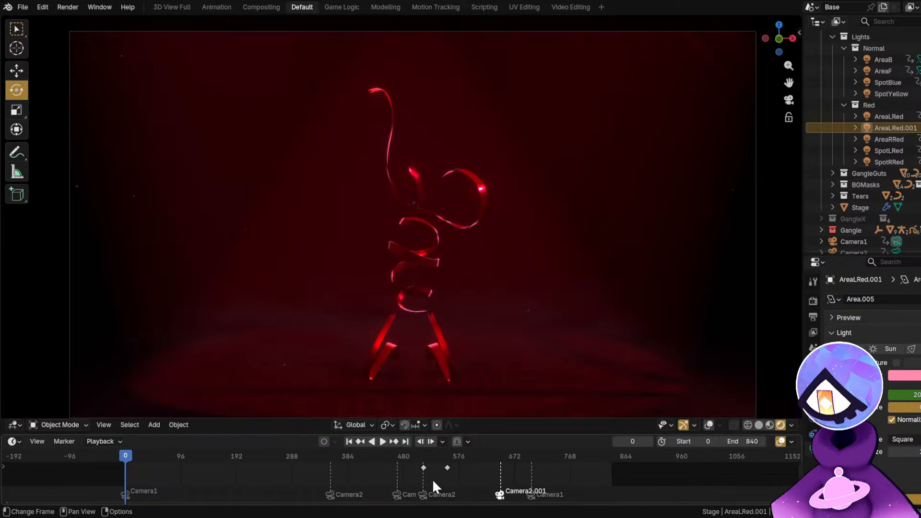
key("space")
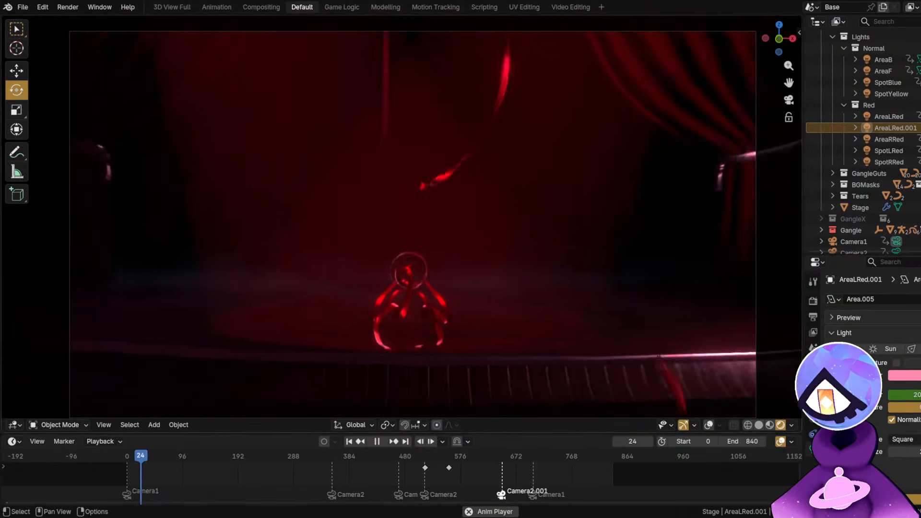
left_click(377, 441)
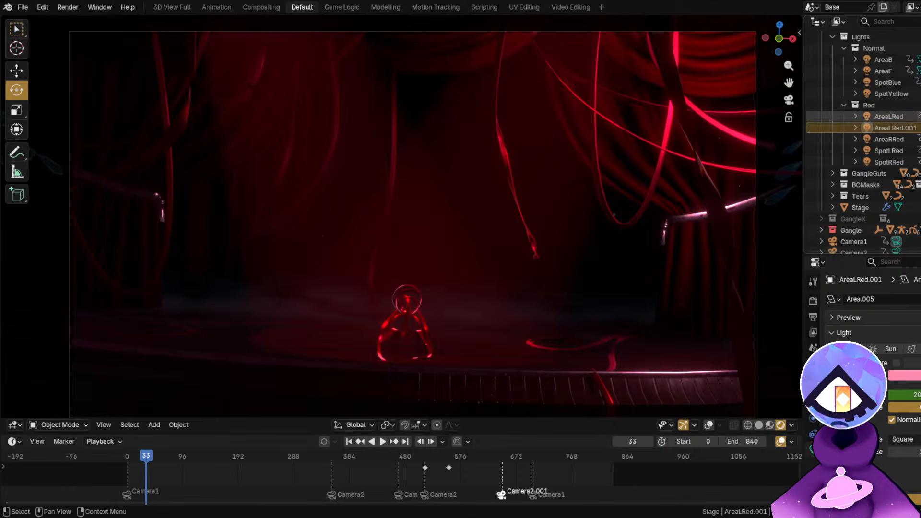
Select the AreaLRed light and go to frame 253 to view the masks up close.
left_click(889, 116)
left_click(273, 453)
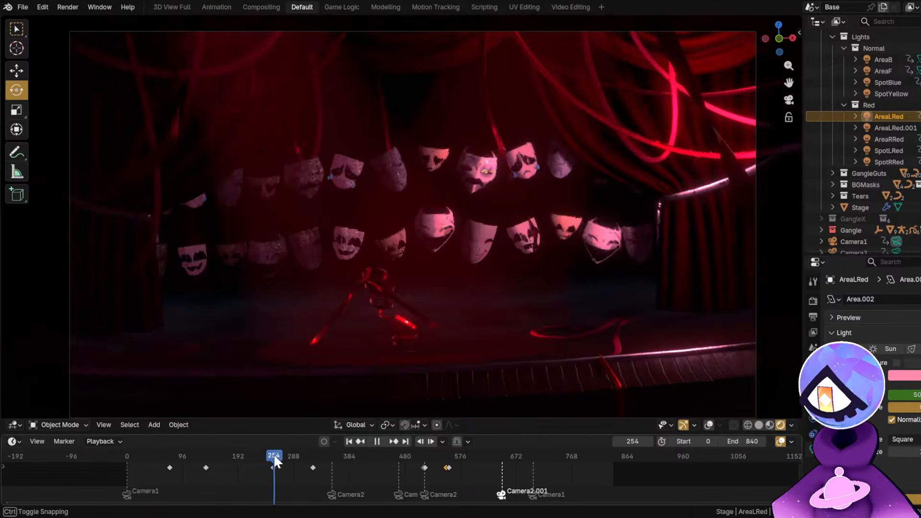
scroll(389, 299, "up", 4)
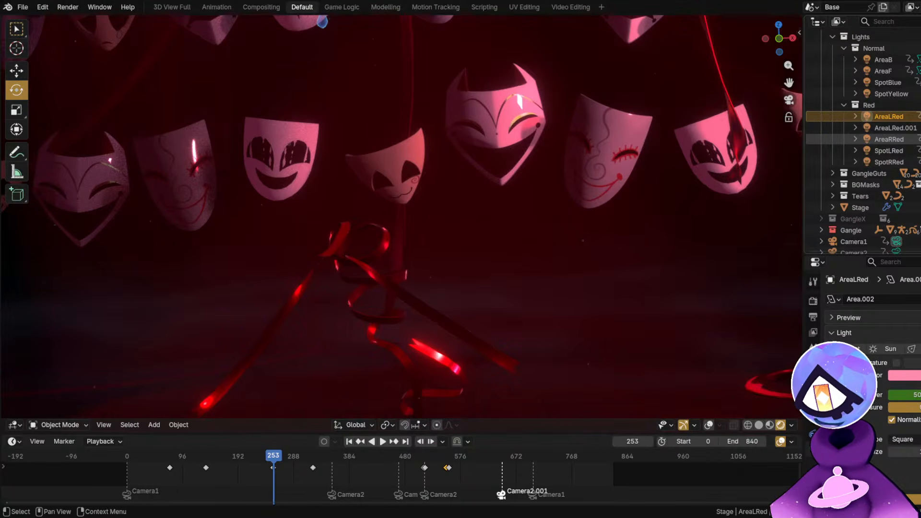
Bring up the object-level light linking settings of the AreaRRed light and enlarge the properties area.
left_click(888, 139)
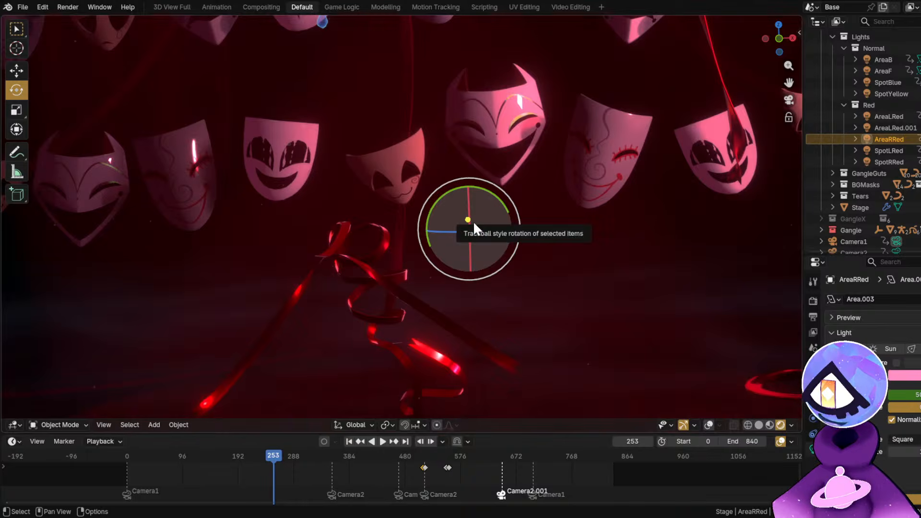
scroll(862, 175, "down", 1)
scroll(864, 177, "down", 1)
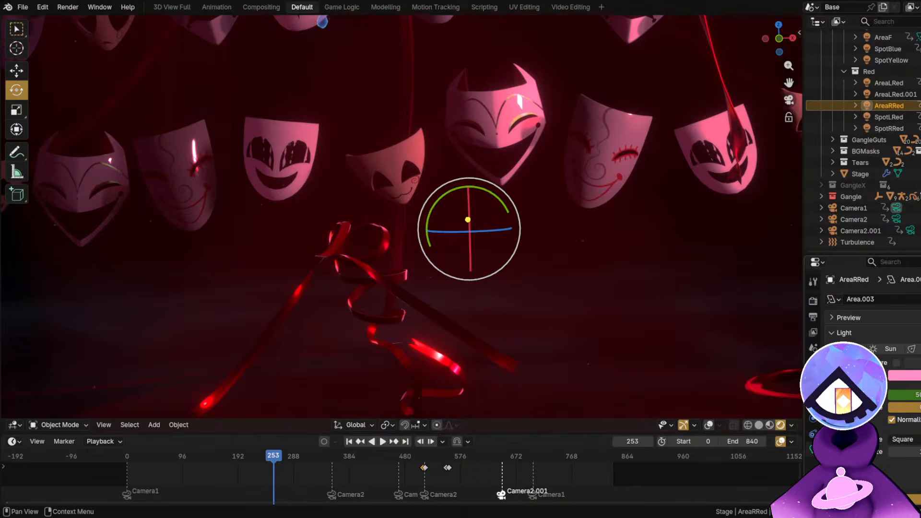
scroll(849, 383, "down", 3)
left_click(813, 402)
scroll(882, 341, "down", 10)
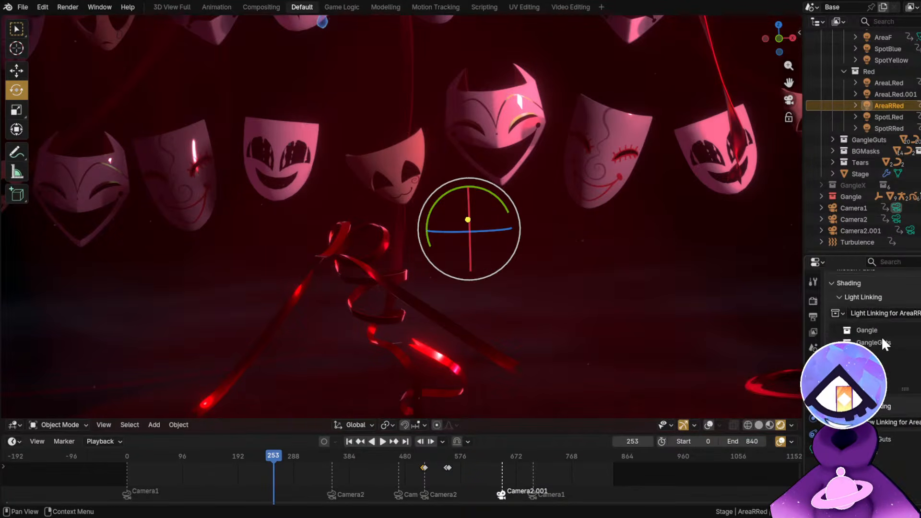
left_click_drag(859, 255, 858, 174)
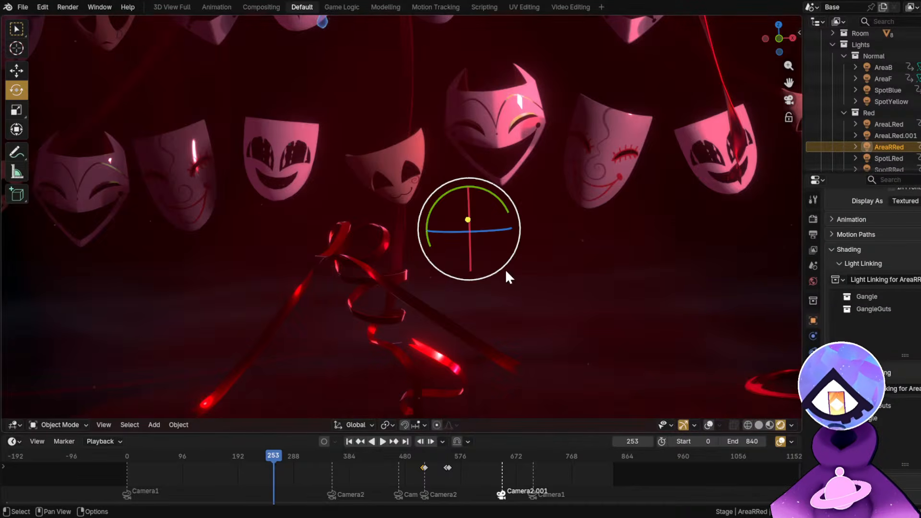
Remove the GangleGuts collection from AreaRRed's light linking and examine the lighting on the masks, hanging ribbons and stage.
scroll(505, 269, "down", 2)
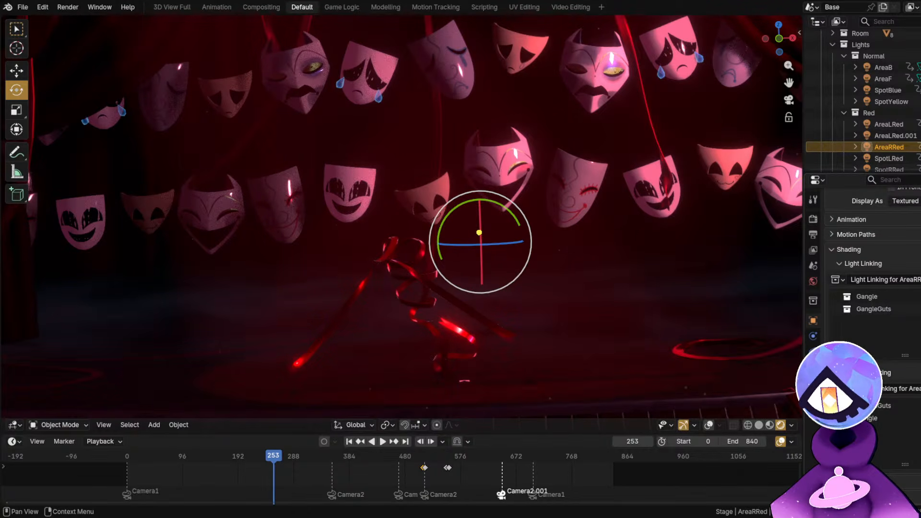
middle_click_drag(457, 130, 422, 269)
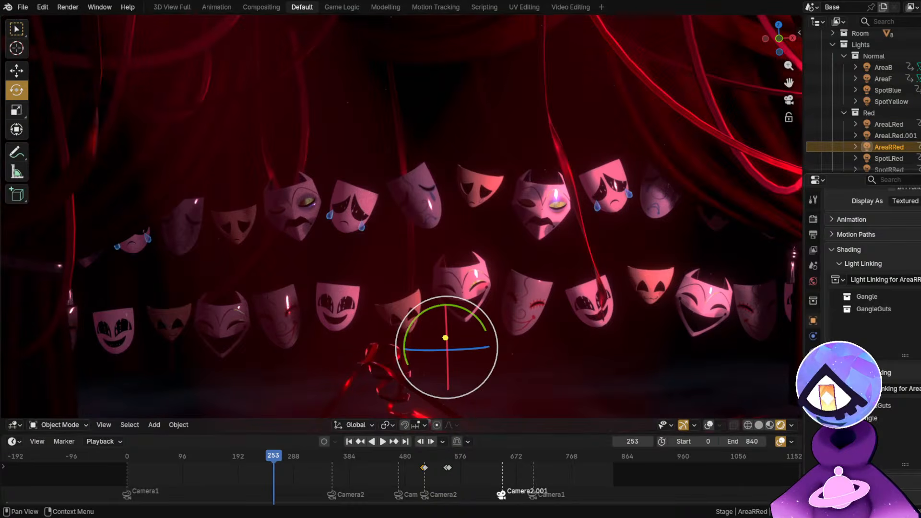
middle_click_drag(533, 257, 398, 68, "shift")
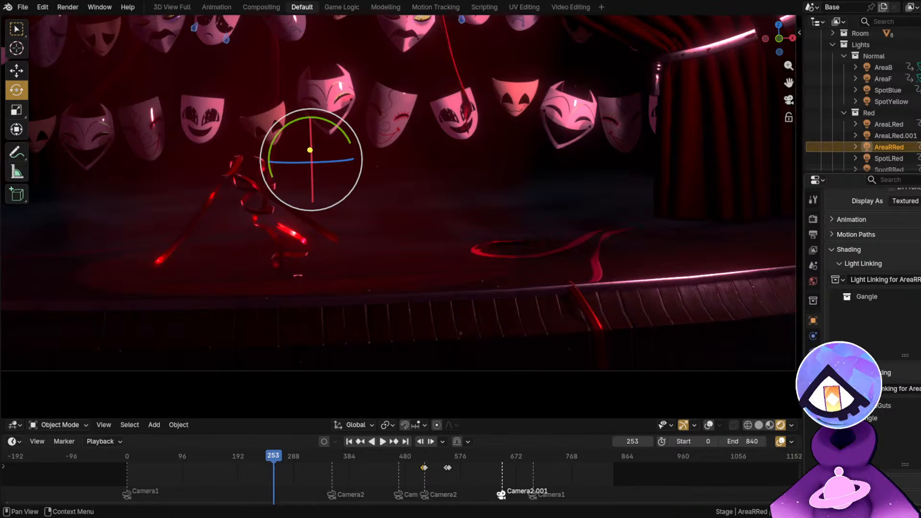
middle_click_drag(329, 244, 523, 321, "shift")
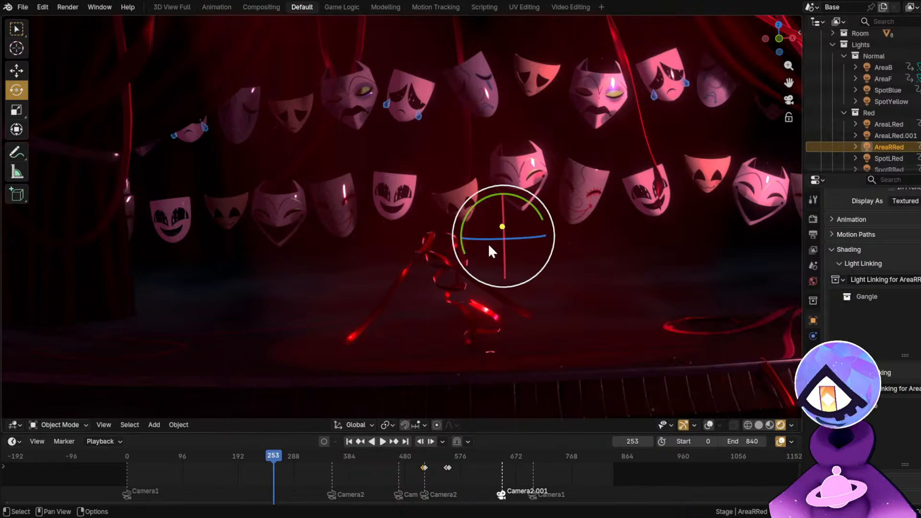
scroll(486, 347, "up", 7)
scroll(517, 386, "down", 7)
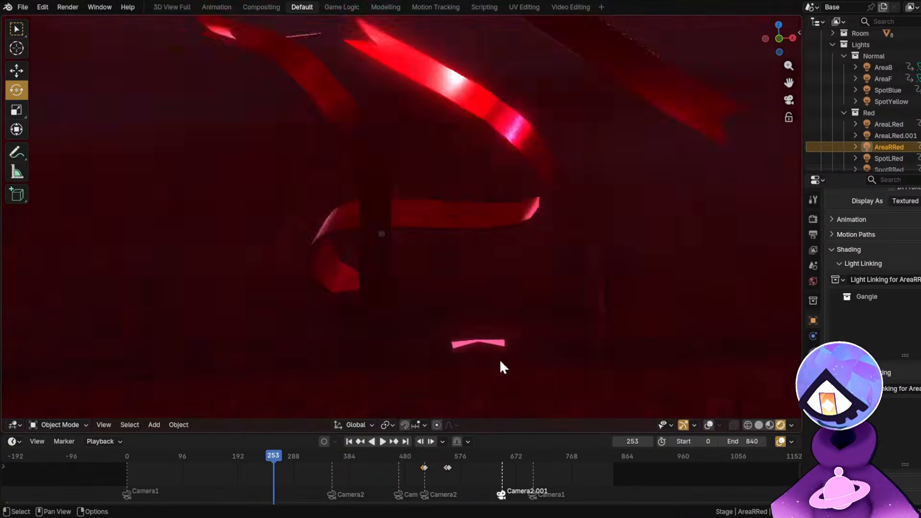
scroll(524, 280, "down", 4)
scroll(526, 265, "up", 2)
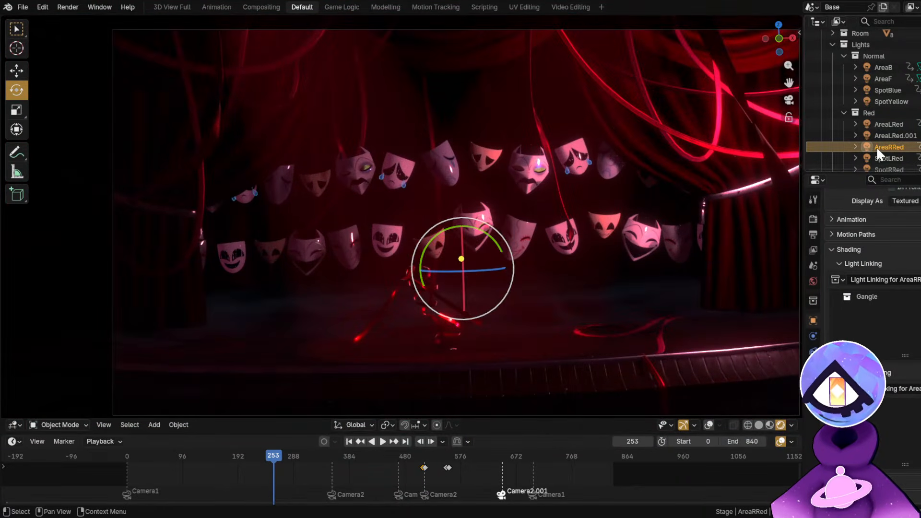
Select the AreaLRed.001 light and replay the floating masks from shortly before frame 190.
left_click(895, 136)
scroll(396, 175, "up", 3)
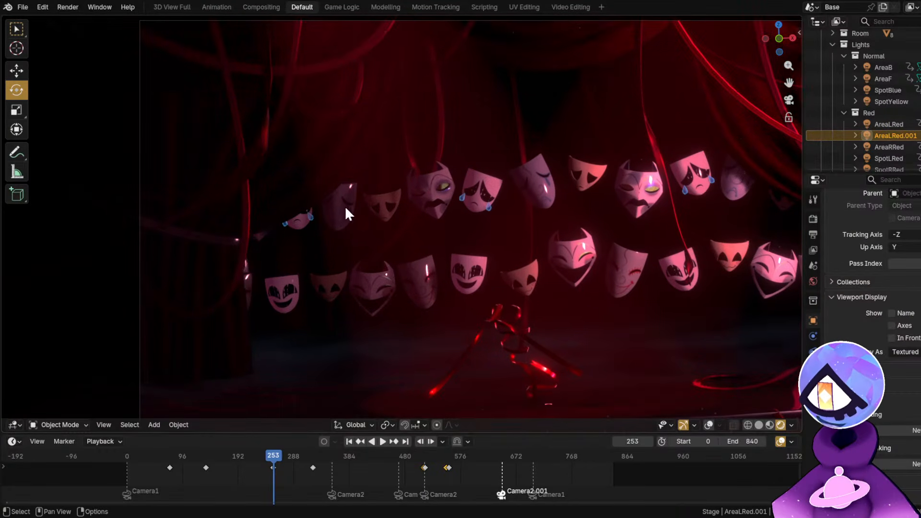
scroll(410, 238, "down", 3)
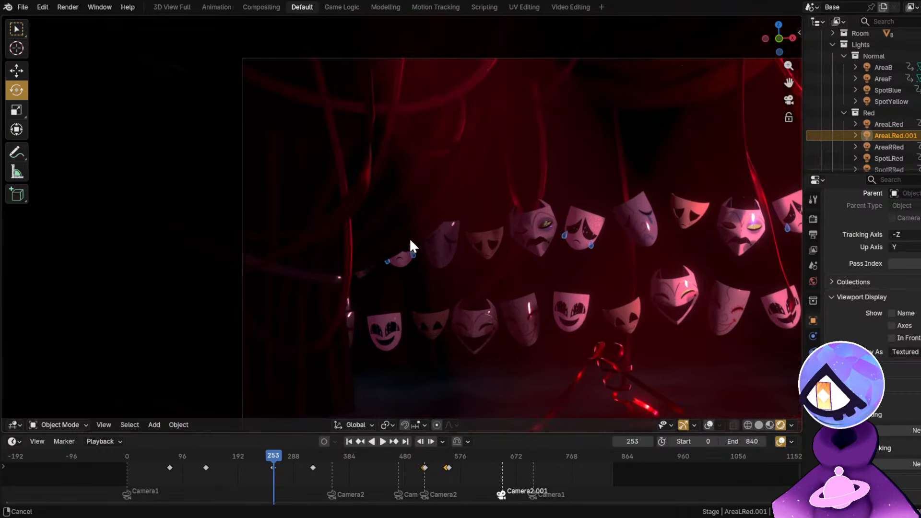
left_click_drag(279, 456, 233, 454)
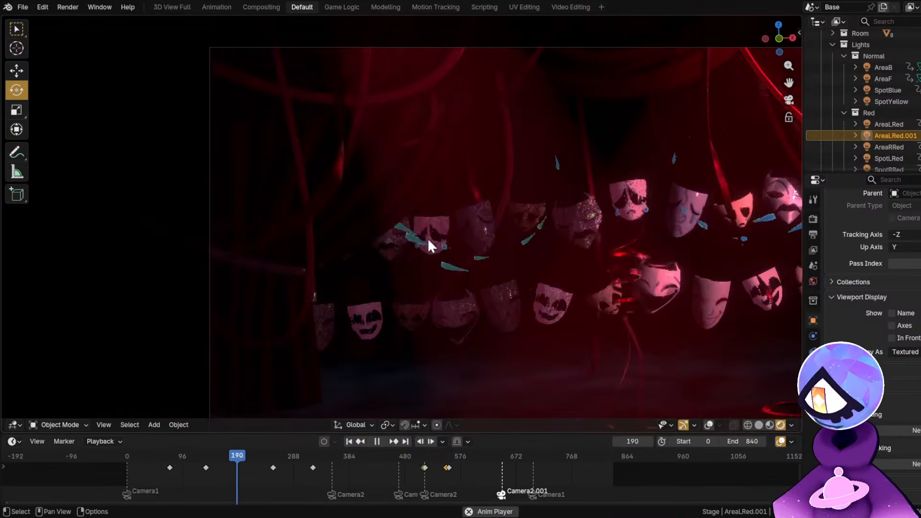
Watch the floating masks animate with the whole camera frame in view and stop playback at frame 245.
scroll(444, 192, "down", 2)
middle_click_drag(557, 202, 497, 180, "shift")
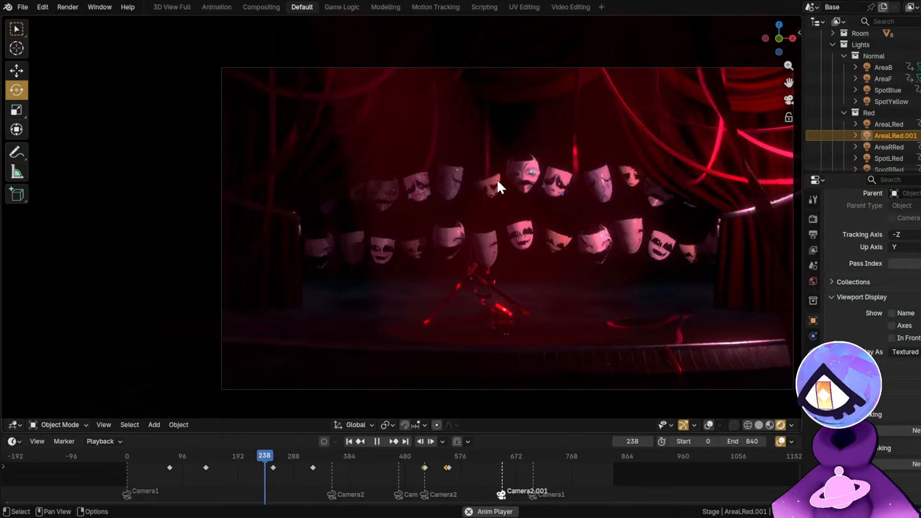
key("space")
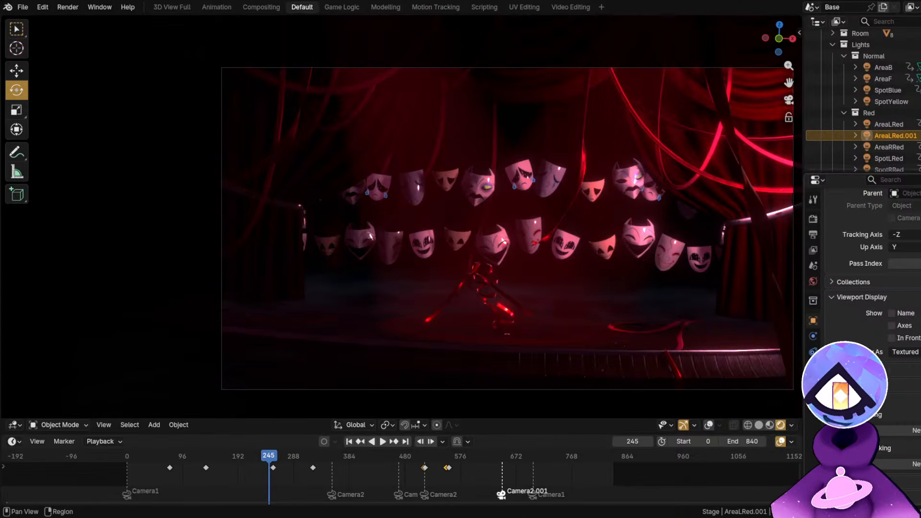
Set the AreaLRed.001 light's power to 3000 at frame 512 and keyframe it.
left_click(813, 367)
scroll(302, 476, "up", 7)
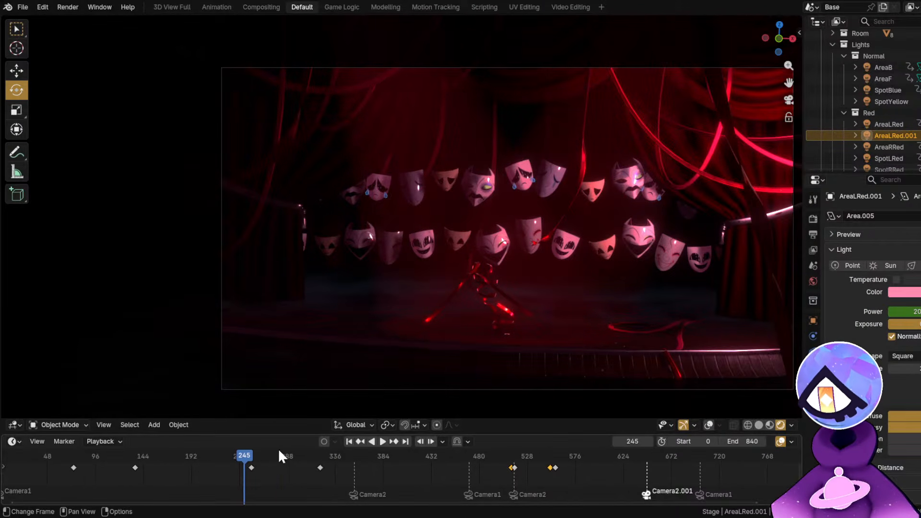
left_click_drag(279, 447, 351, 455)
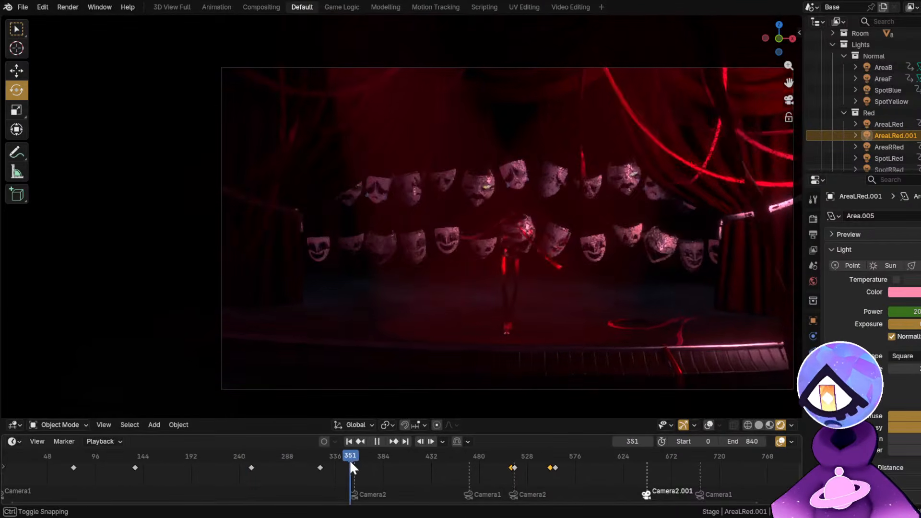
left_click(885, 137)
left_click_drag(437, 458, 510, 461)
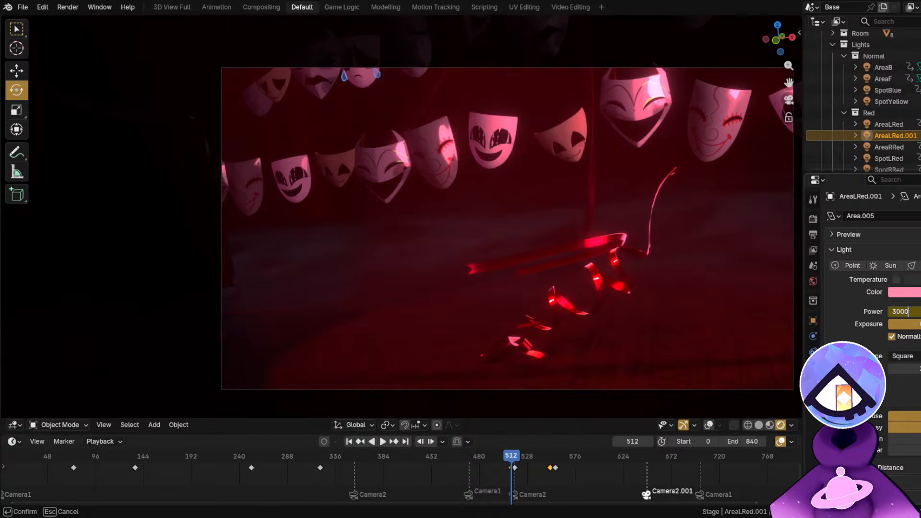
key("Return")
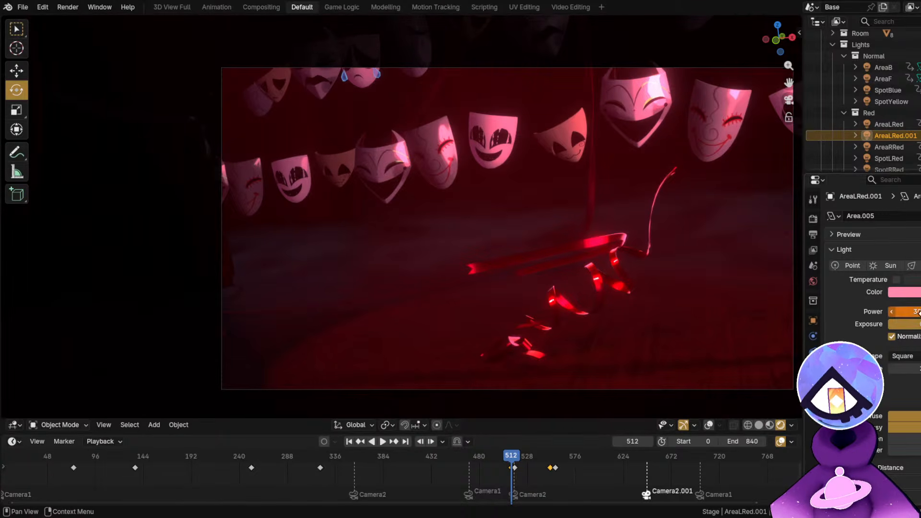
key("i")
Go to frame 287, split the 3D view vertically and show the Compositing Nodetree in the new area.
mouse_move(281, 458)
left_mouse_down()
mouse_move(255, 454)
mouse_move(424, 457)
mouse_move(288, 469)
left_mouse_up()
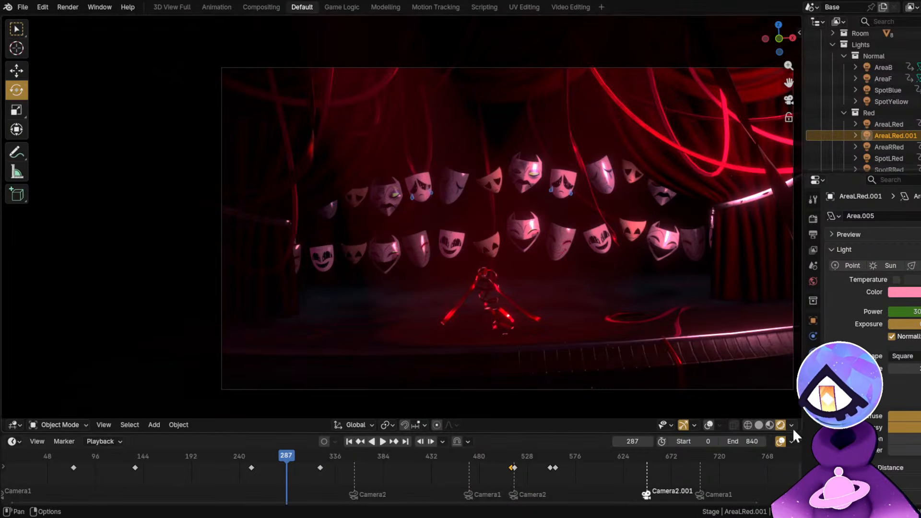
left_click_drag(799, 432, 399, 411)
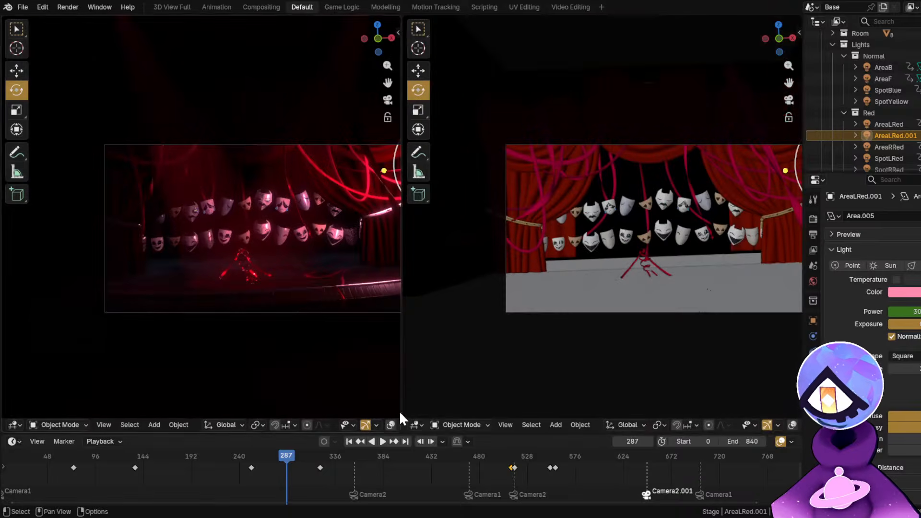
left_click(417, 423)
left_click(449, 364)
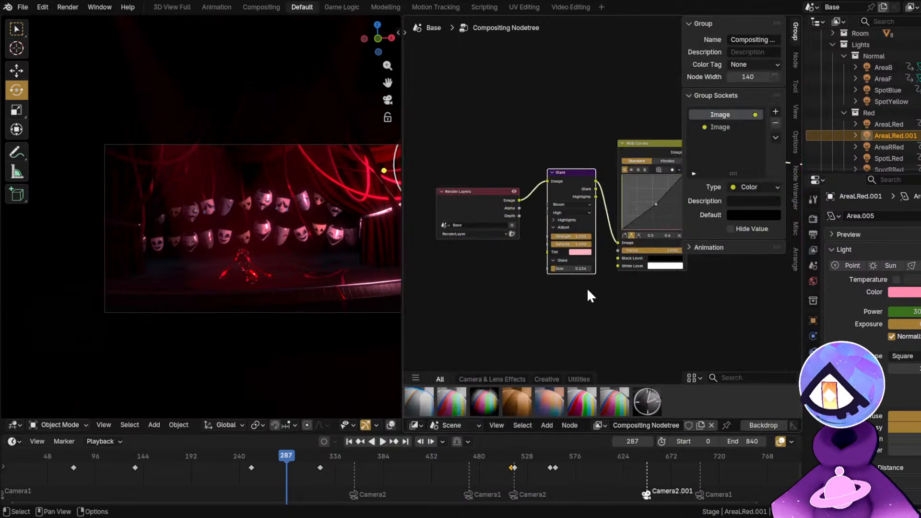
Mute and unmute the Glare node to compare the bloom, with the sidebar hidden and the 3D view widened.
key("m")
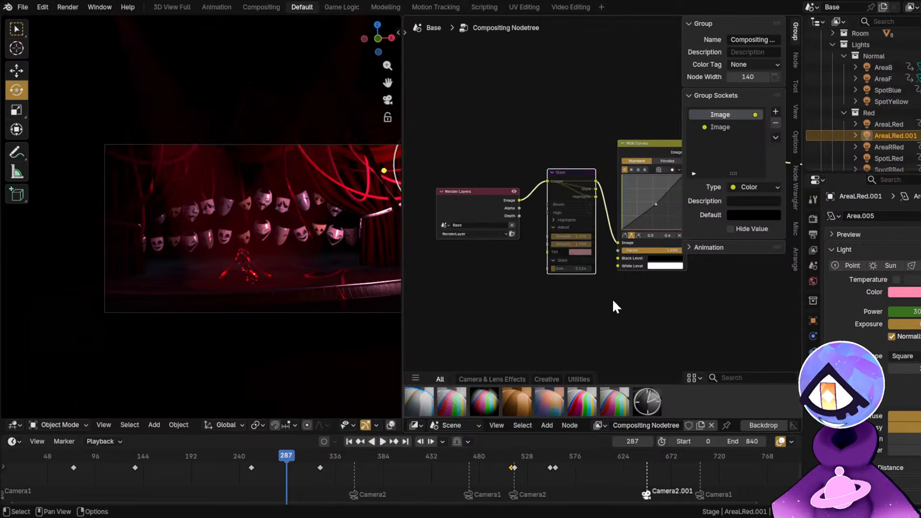
key("n")
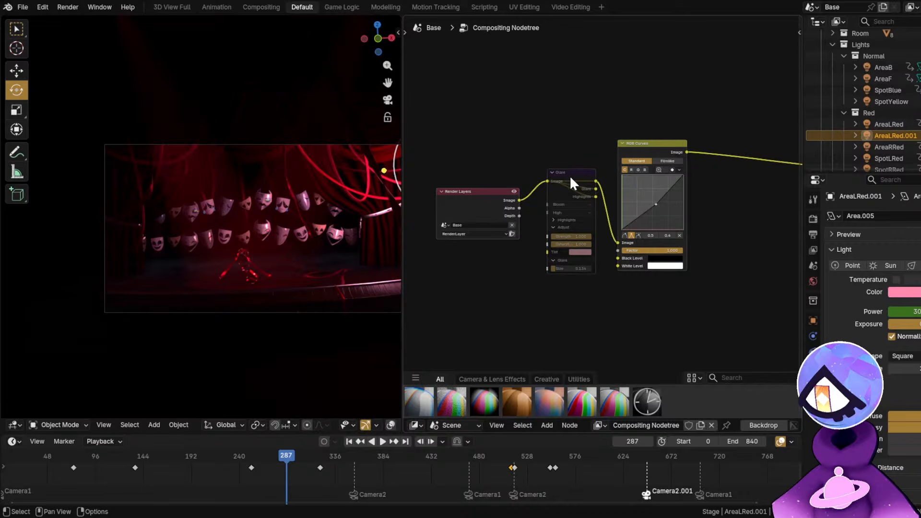
key("m")
scroll(258, 226, "up", 5)
left_click_drag(401, 257, 524, 254)
scroll(721, 273, "up", 4)
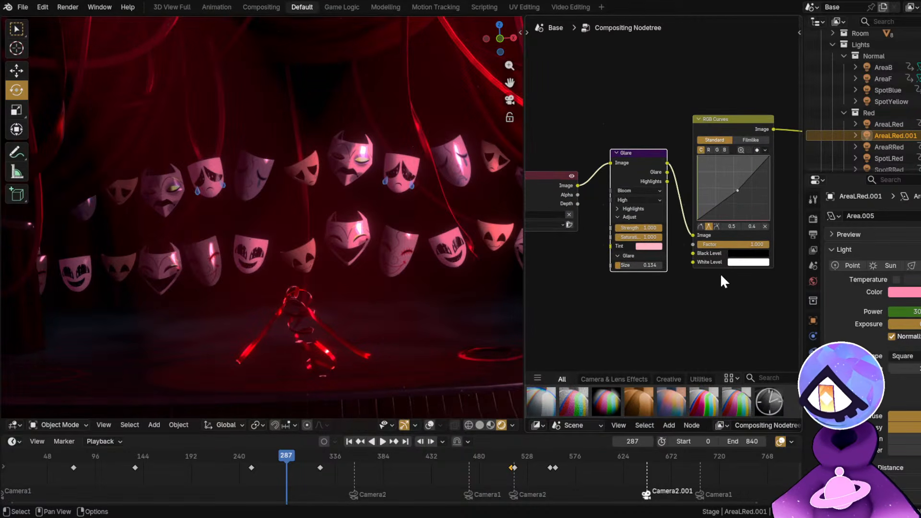
Move the RGB Curves control point to about 0.7, 0.5 and close the compositor area.
left_click_drag(679, 168, 701, 153)
scroll(248, 184, "down", 4)
scroll(282, 189, "up", 2)
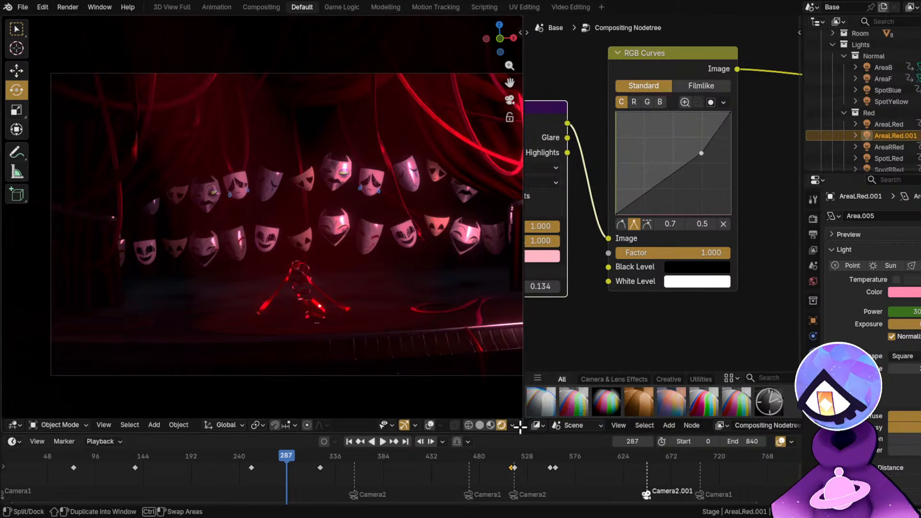
left_click_drag(520, 428, 628, 341)
Inspect the stage from outside the camera with overlays shown, scrubbing the animation to frame 119.
middle_click_drag(628, 338, 568, 274)
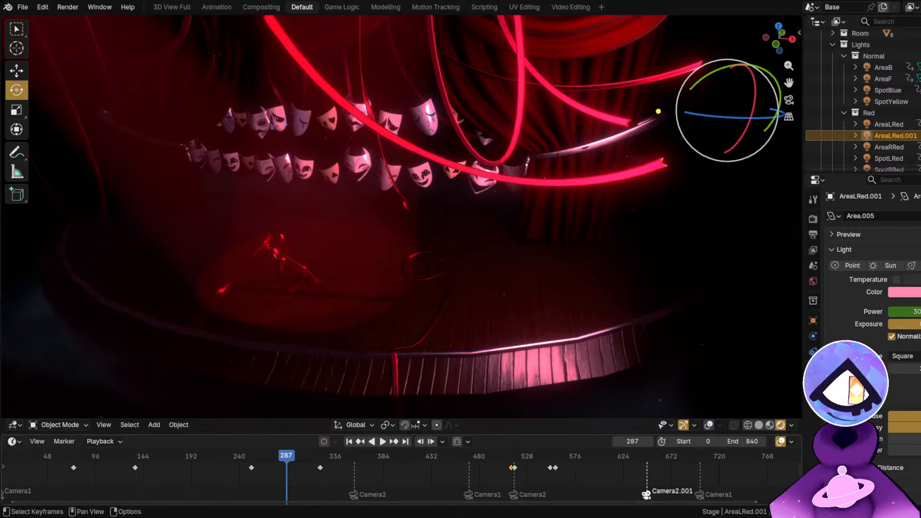
middle_click_drag(336, 264, 492, 310, "shift")
key("shift+alt+z")
left_click_drag(259, 464, 150, 469)
key("Escape")
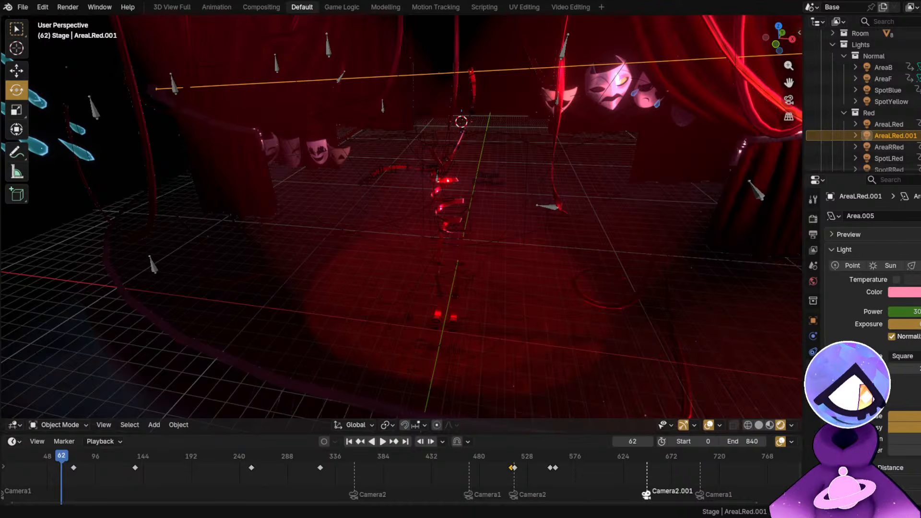
scroll(429, 460, "down", 14)
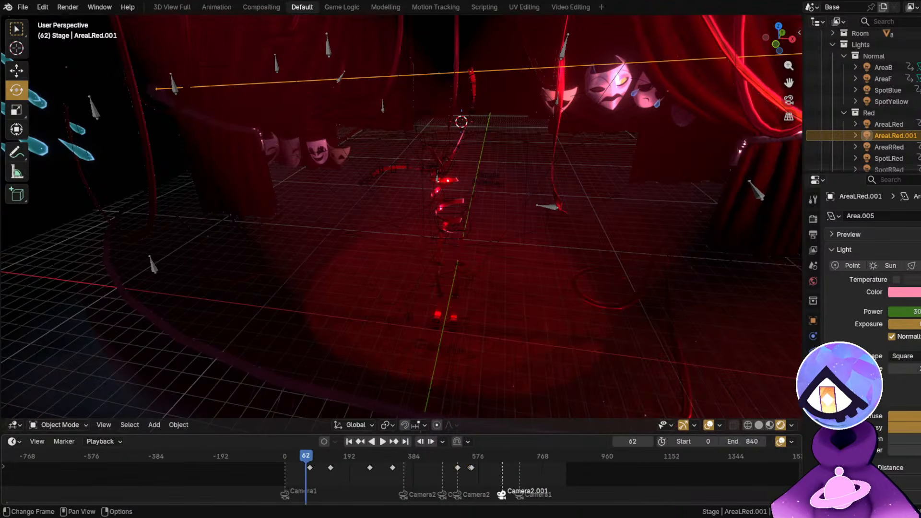
left_click_drag(444, 459, 327, 472)
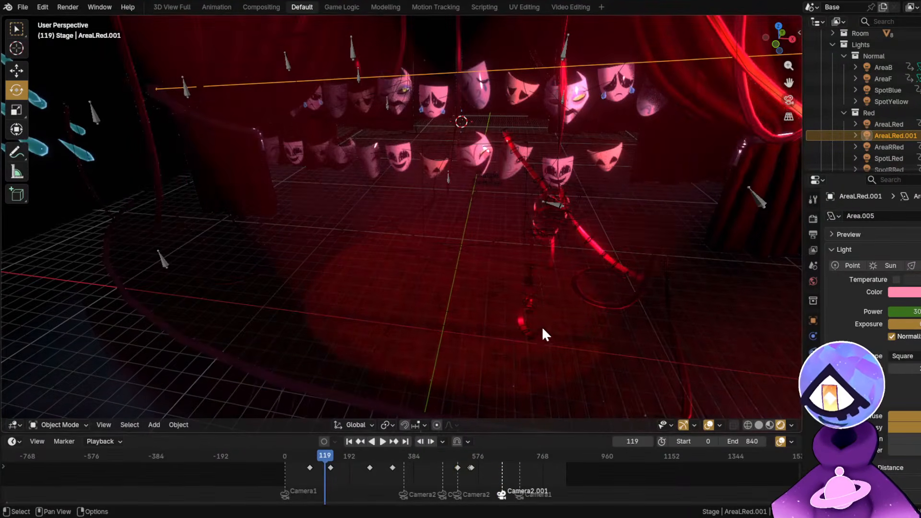
Return to the camera view without overlays and scrub back to frame 26 to review the opening.
key("KP_0")
key("alt+shift+z")
scroll(606, 299, "up", 2)
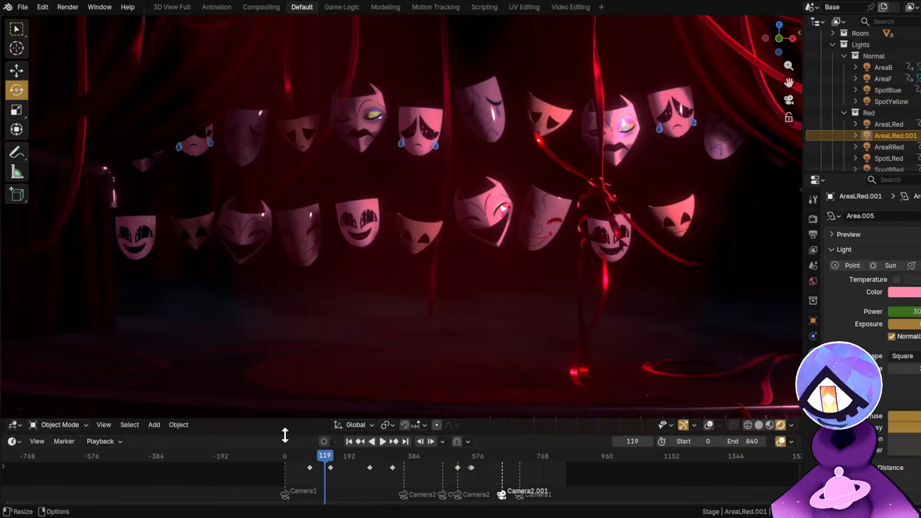
mouse_move(292, 457)
left_mouse_down()
mouse_move(375, 463)
mouse_move(293, 467)
left_mouse_up()
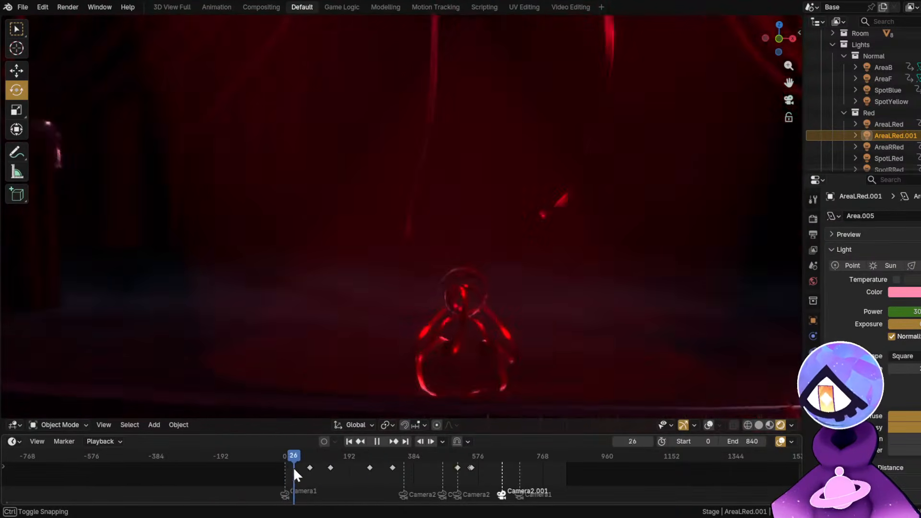
Collapse the Red and Normal light collections and view the GangleX ribbons at frame 3 with Gangle excluded.
left_click(844, 113)
left_click(842, 56)
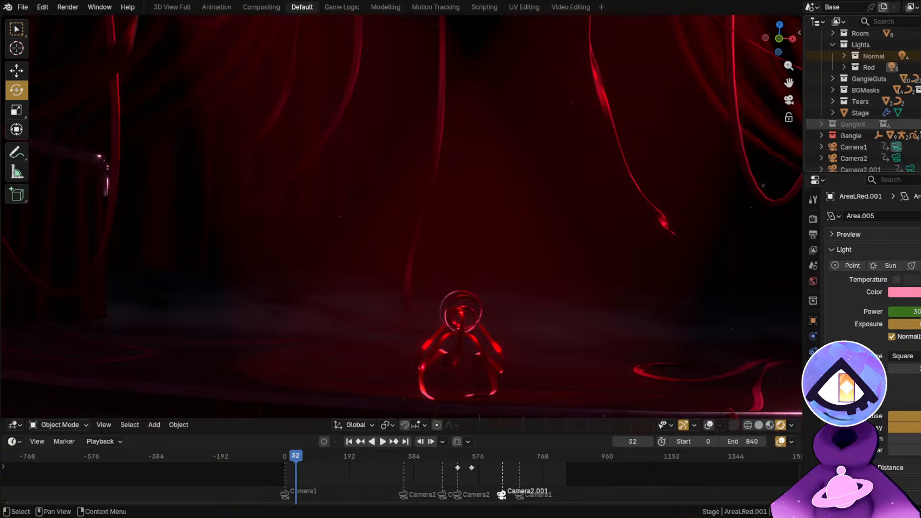
mouse_move(291, 455)
left_mouse_down()
mouse_move(445, 457)
mouse_move(366, 464)
mouse_move(286, 456)
left_mouse_up()
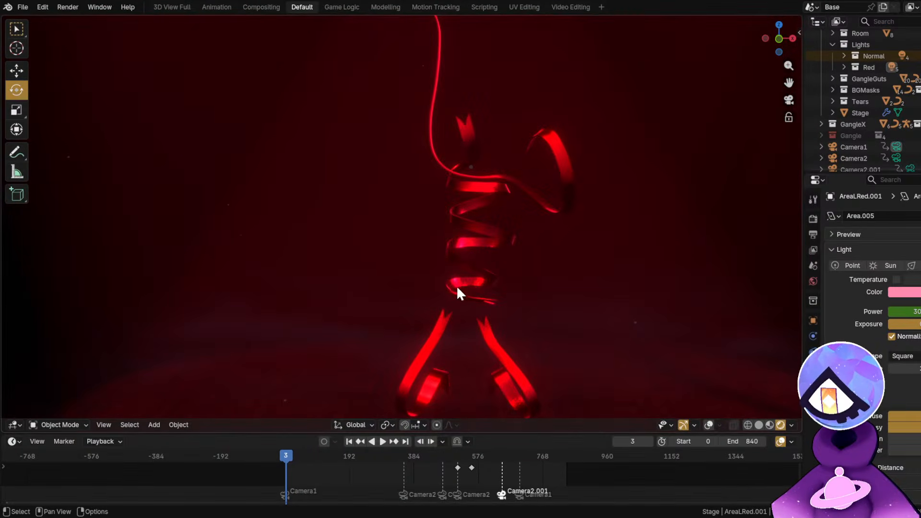
scroll(542, 312, "down", 2)
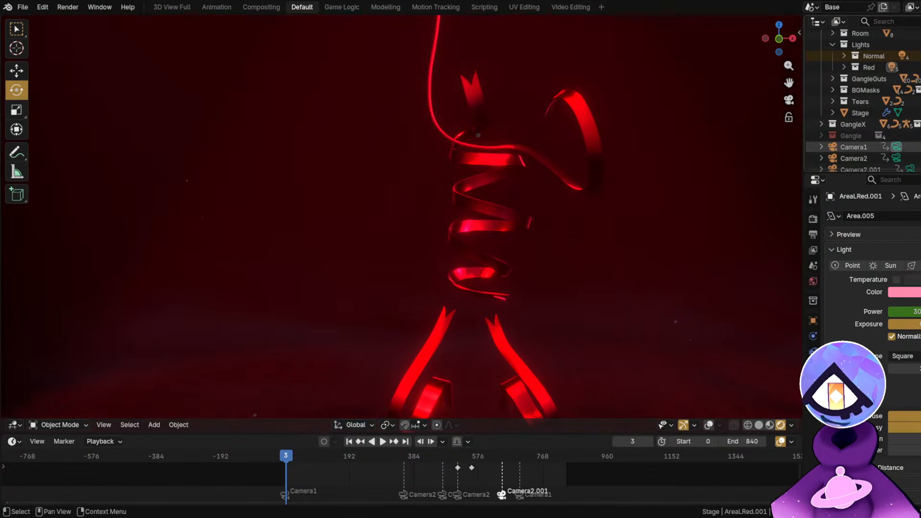
Include the Gangle collection in the view layer again and exclude GangleX.
left_click(918, 136)
left_click(918, 135)
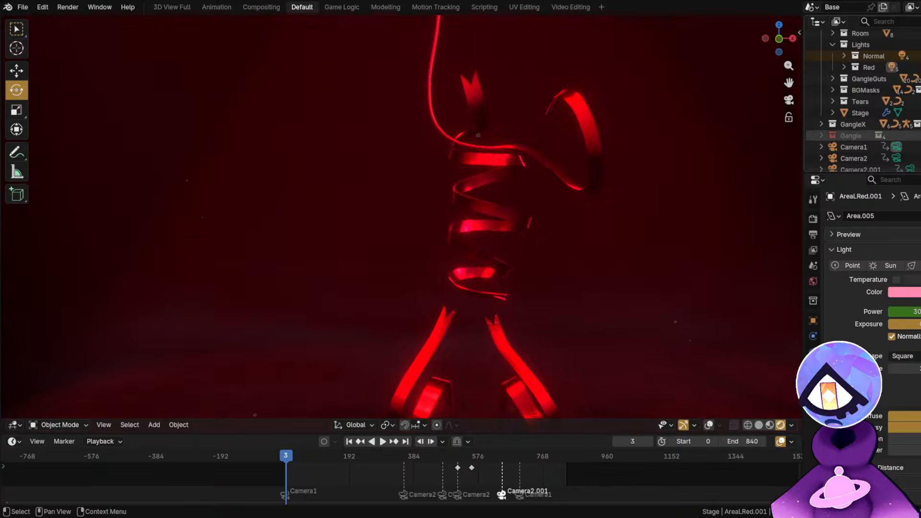
left_click(918, 135)
left_click(918, 124)
Show the overlays, put the RigG armature into Pose Mode and select its Chest bone.
key("shift+alt+z")
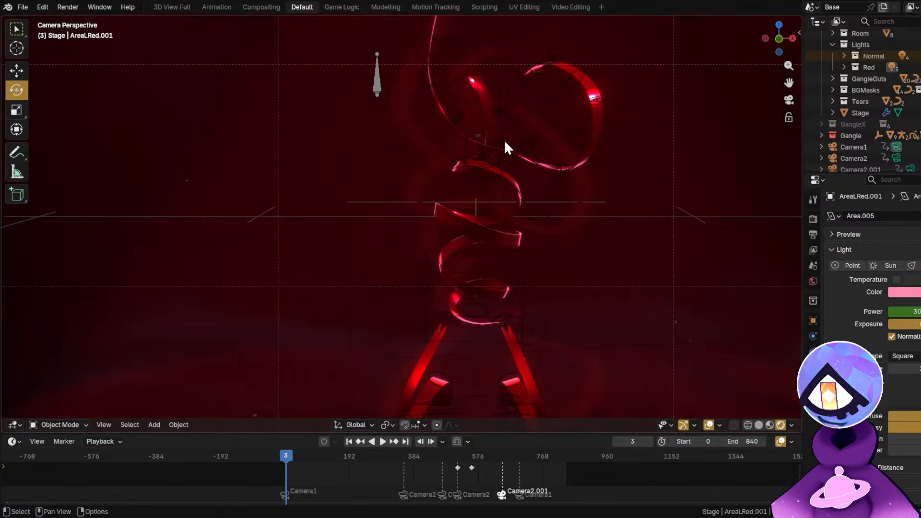
left_click(509, 154)
left_click(513, 160)
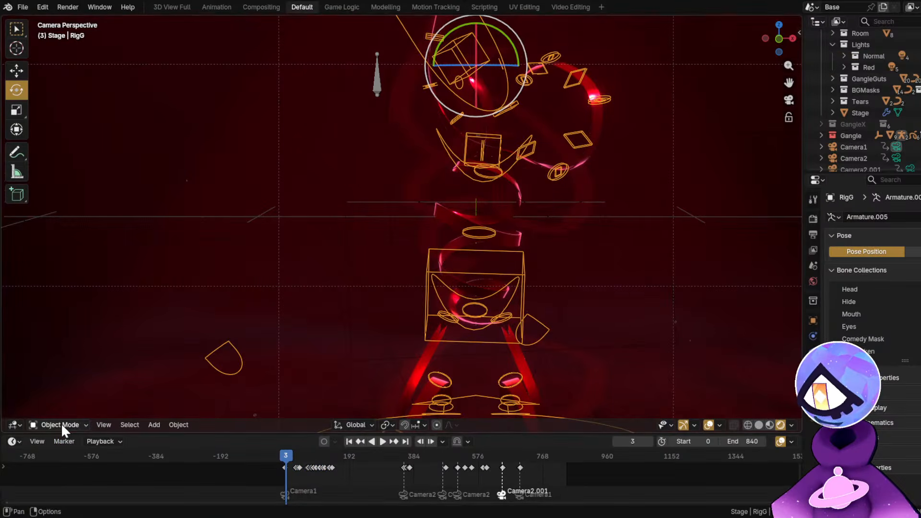
left_click(61, 412)
left_click(506, 162)
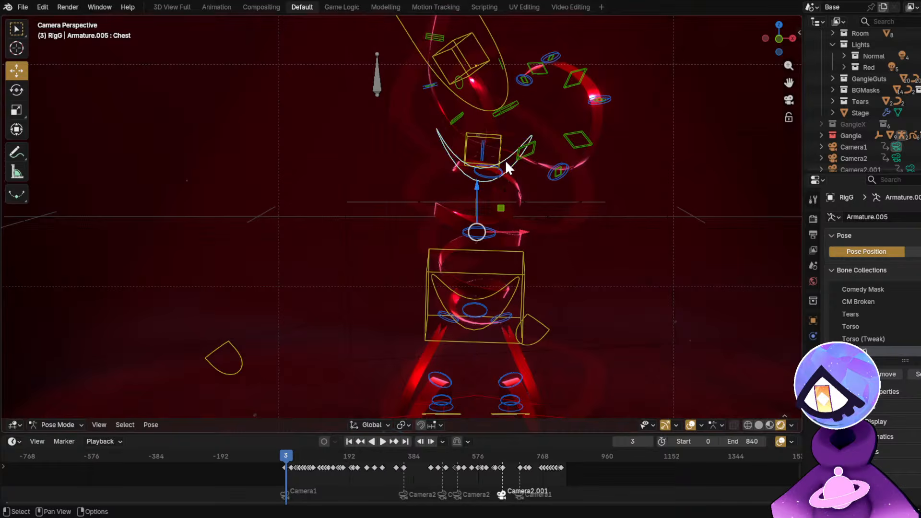
Go to frame 0 and compare the pose with the overlays hidden and shown.
scroll(291, 485, "up", 10)
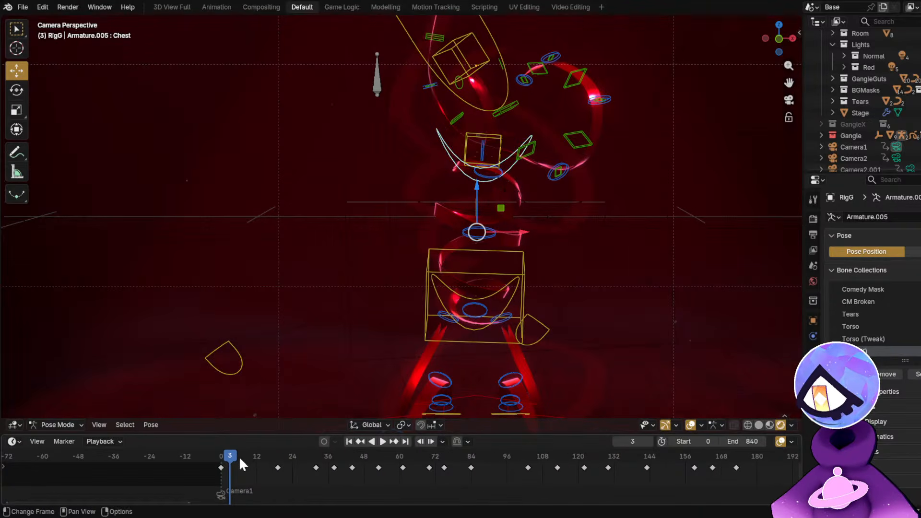
left_click_drag(238, 456, 219, 474)
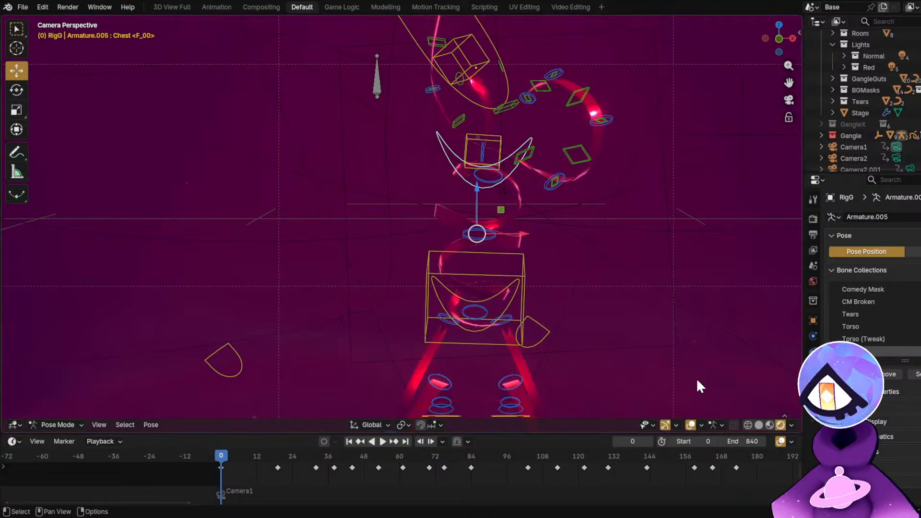
key("shift+alt+z")
key("shift+alt+z")
Select Camera1 by its frame in the viewport and hide its mp4 background image.
scroll(581, 225, "down", 4)
middle_click_drag(627, 184, 507, 204, "shift")
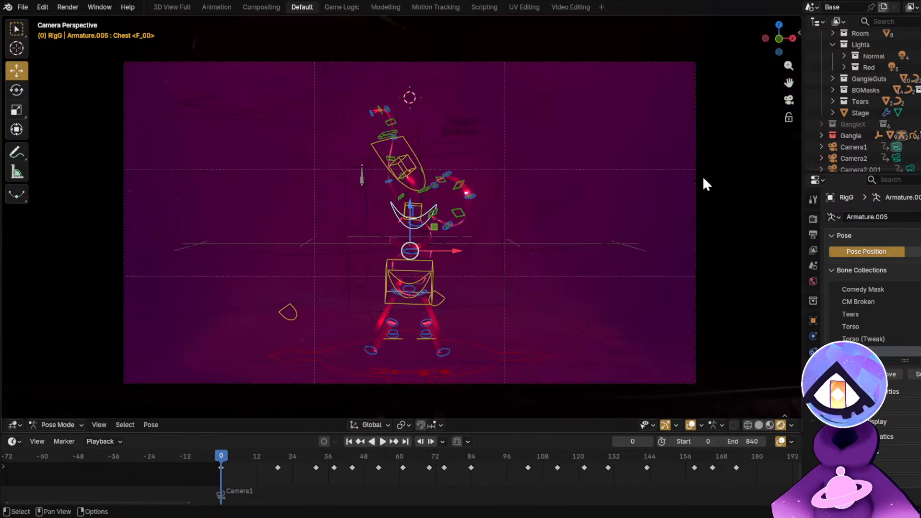
left_click(694, 168)
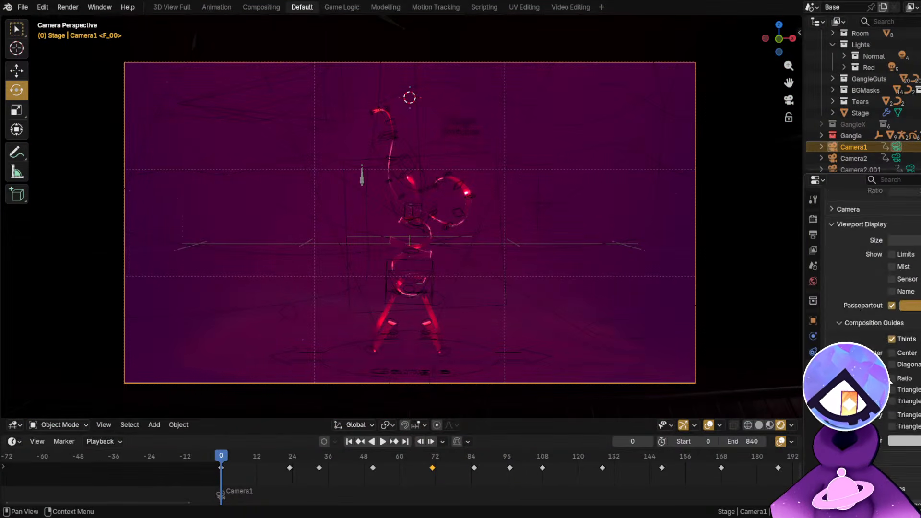
scroll(897, 384, "down", 8)
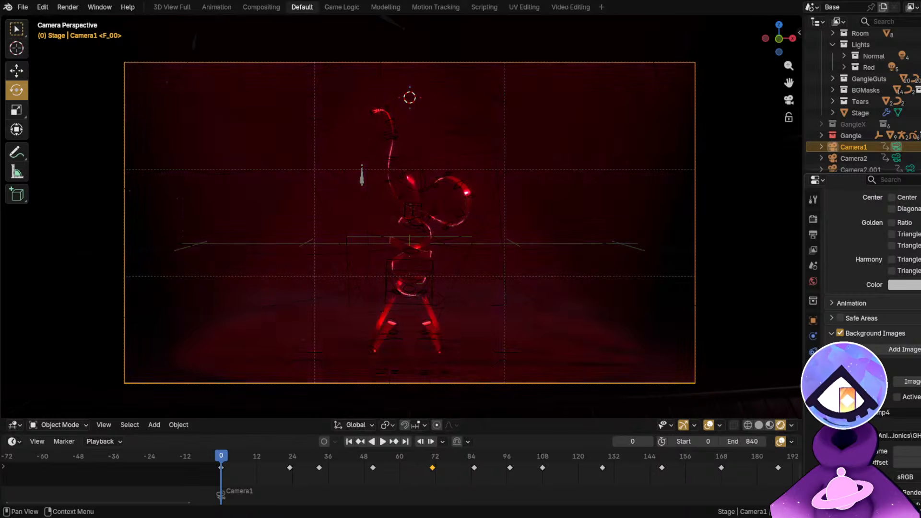
Select RigG's Chest bone in Pose Mode, rotate it slightly at frame 0 and activate the Rotate tool.
scroll(389, 211, "up", 5)
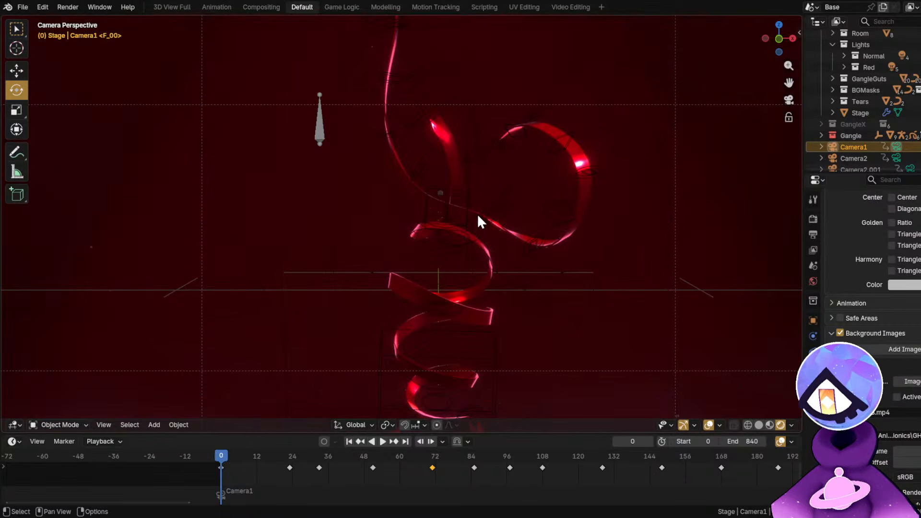
left_click(477, 214)
key("r")
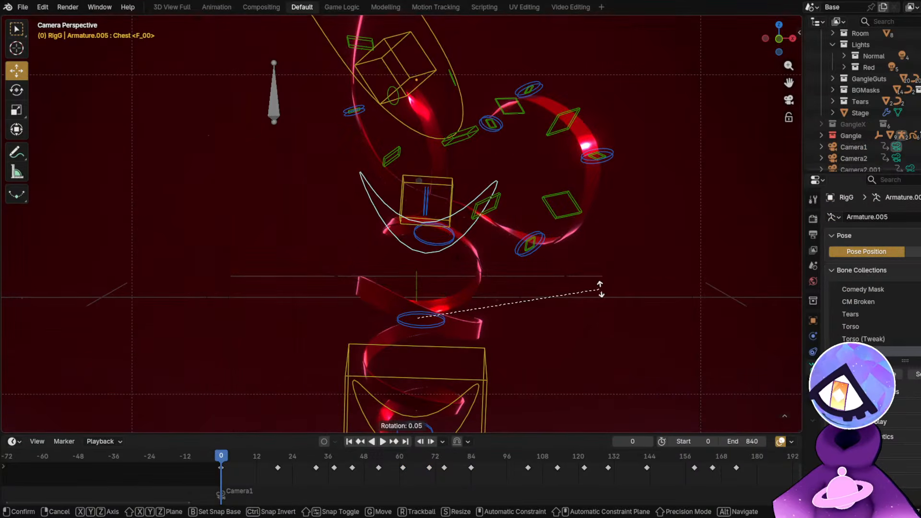
left_click(524, 262)
left_click(13, 91)
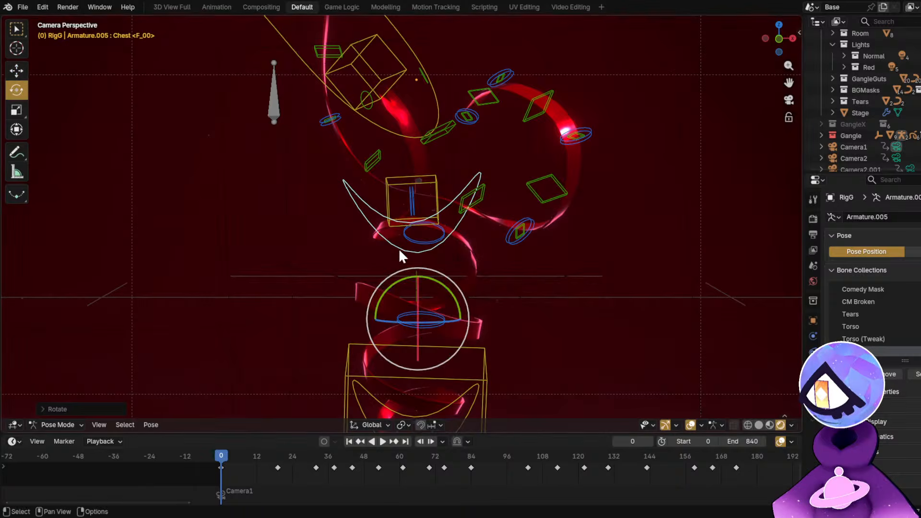
Turn on auto keying, tilt the Chest bone with a trackball rotation and nudge it slightly sideways at frame 0.
left_click(324, 441)
key("r")
key("r")
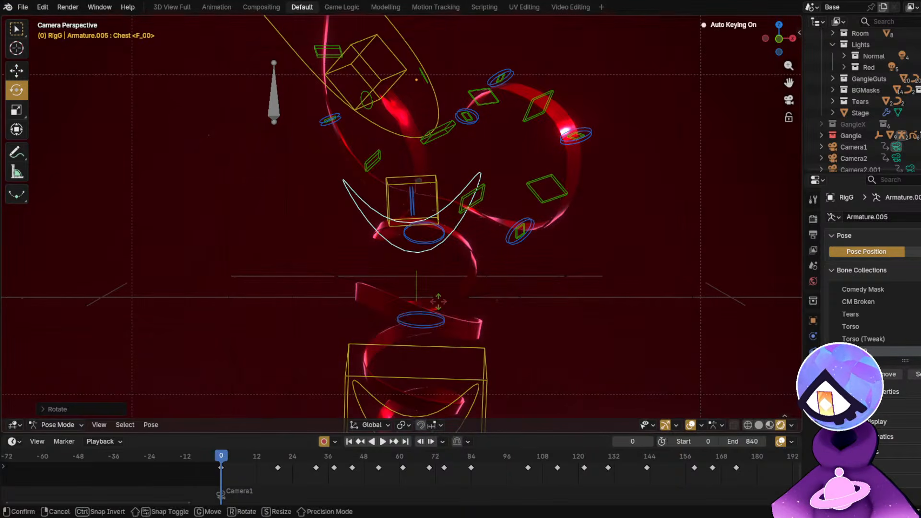
left_click(481, 324)
key("g")
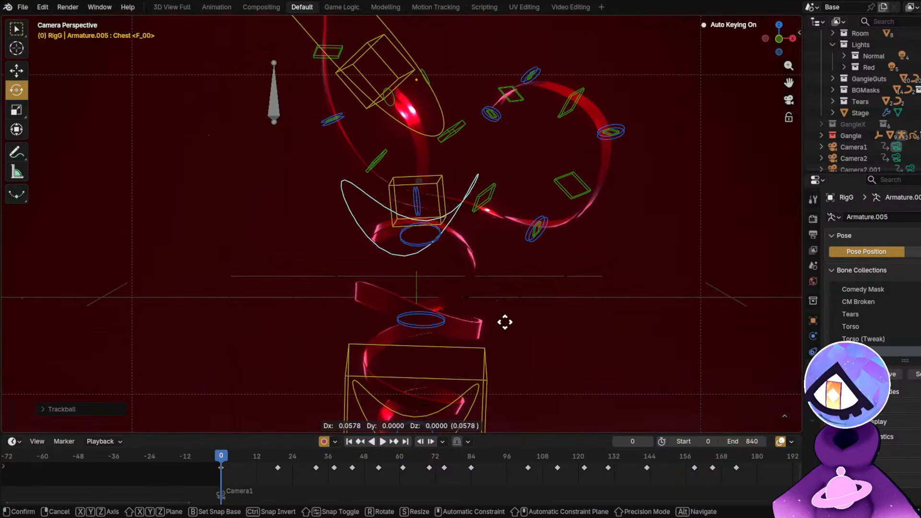
left_click(503, 322)
Select the Torso bone, shift it slightly and tilt it by about 4.5 degrees at frame 0.
middle_click_drag(489, 297, 482, 189, "shift")
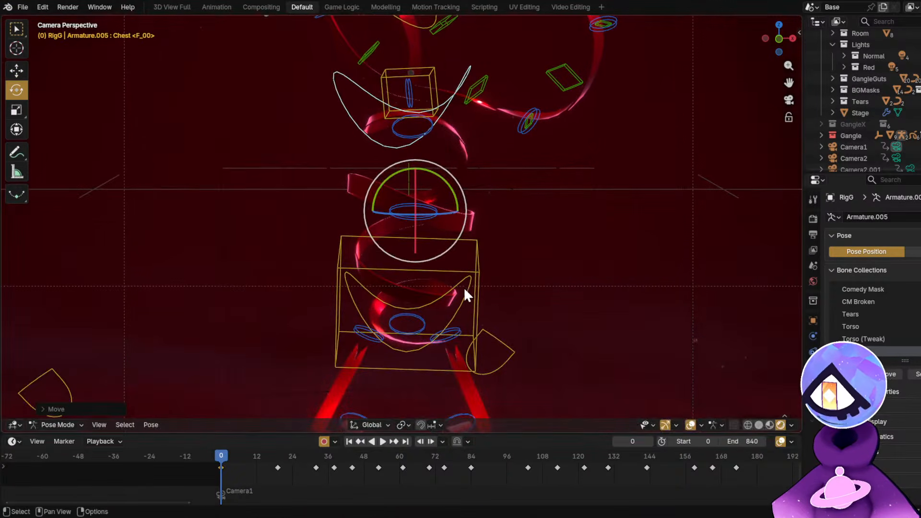
left_click(478, 265)
left_click_drag(438, 292, 445, 295)
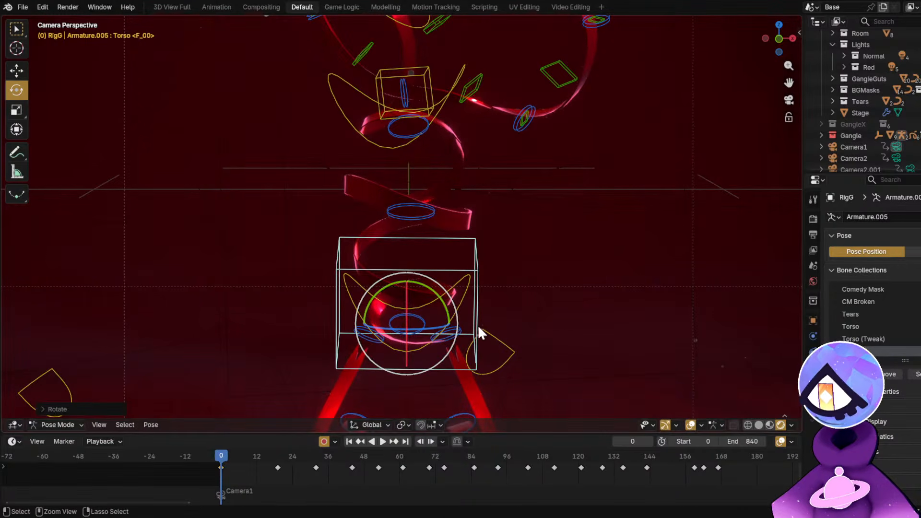
scroll(466, 279, "down", 2)
middle_click_drag(495, 326, 486, 248, "shift")
key("g")
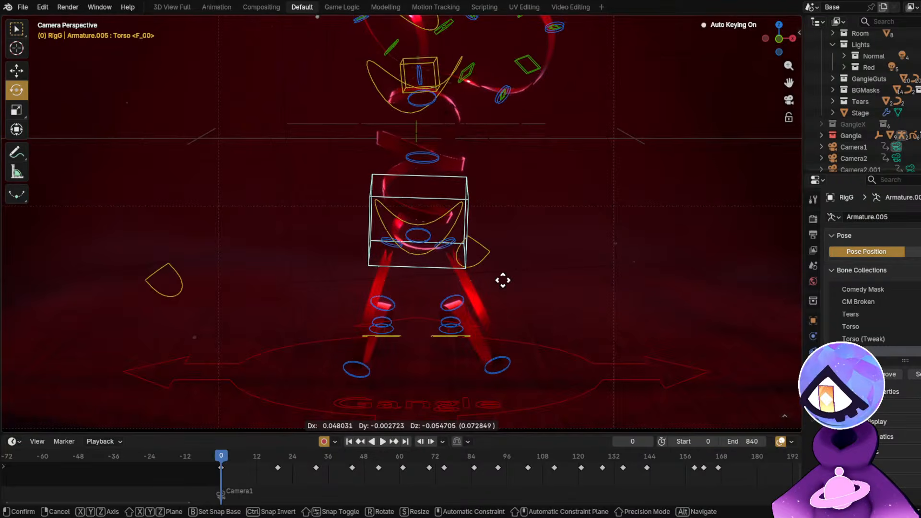
left_click(492, 242)
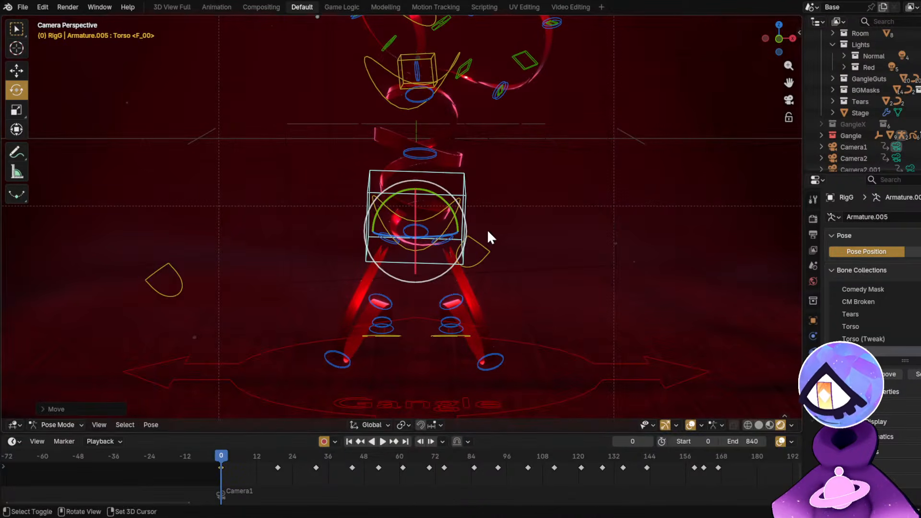
middle_click_drag(446, 182, 449, 213, "shift")
key("r")
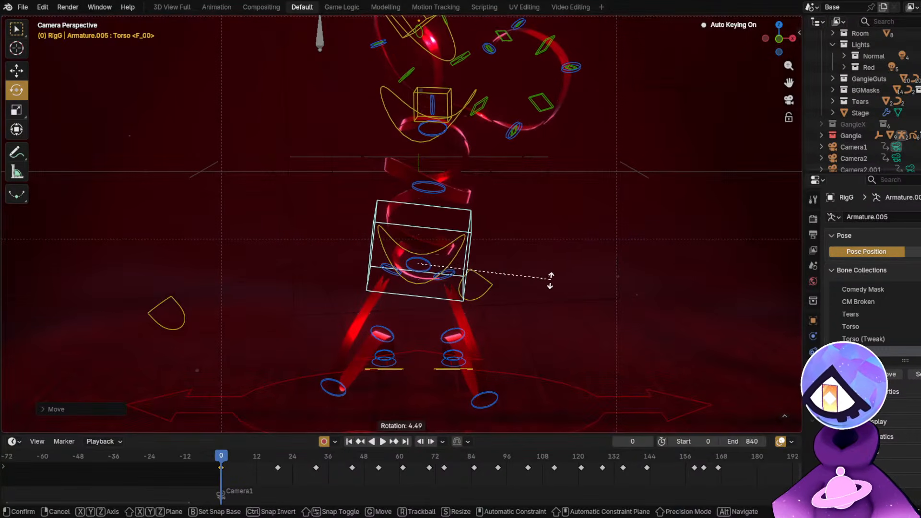
left_click(473, 254)
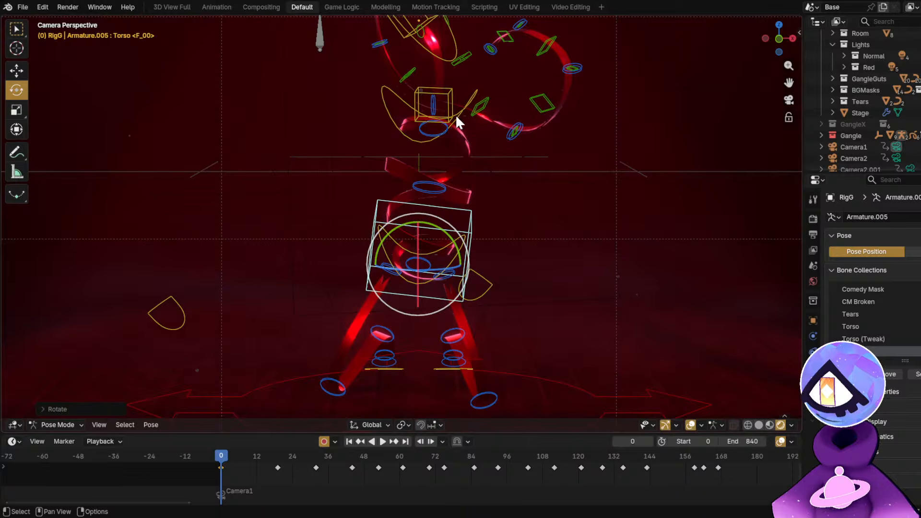
Select the Chest bone and rotate it against the Torso's tilt.
left_click(463, 239)
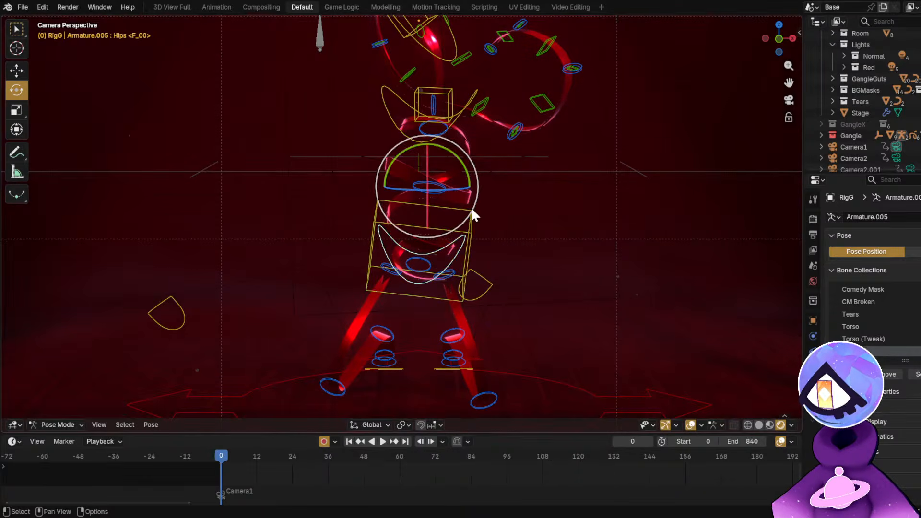
left_click(463, 112)
key("r")
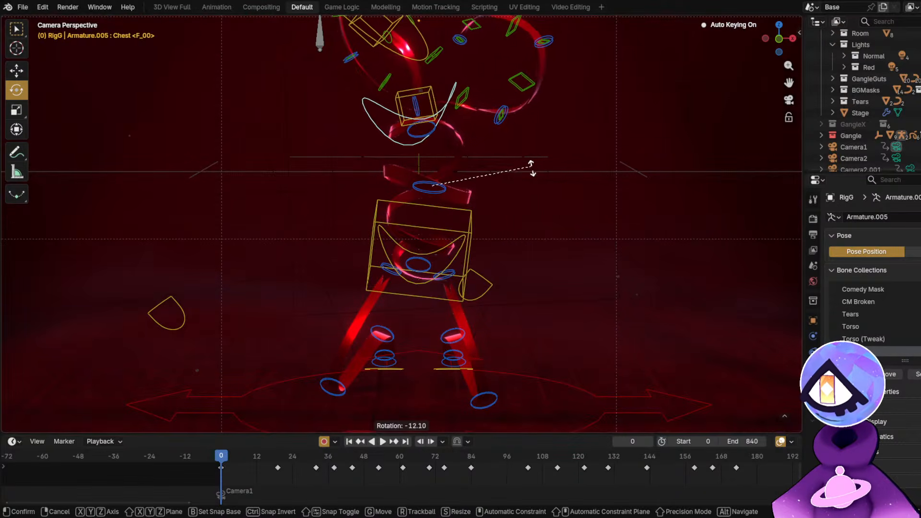
left_click(530, 178)
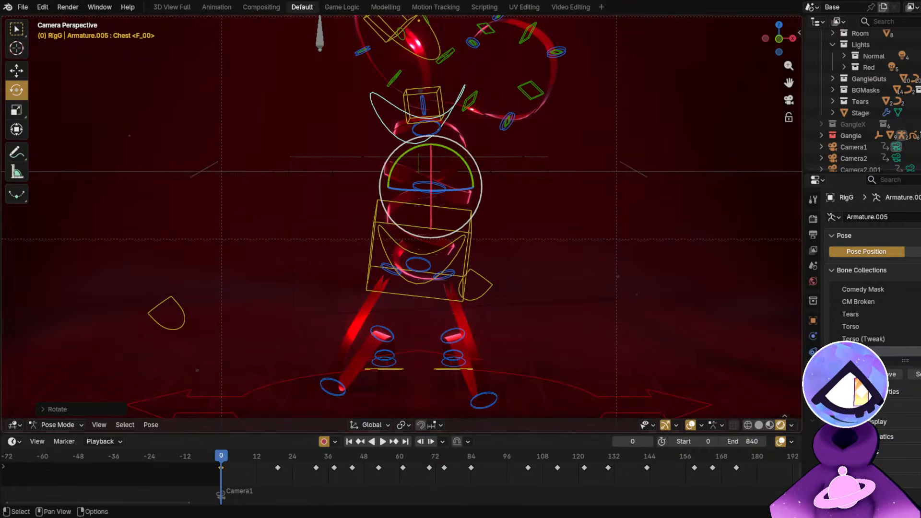
Move the Torso2CTRL bone about 0.05 m sideways and check the pose with the overlays hidden.
left_click(438, 188)
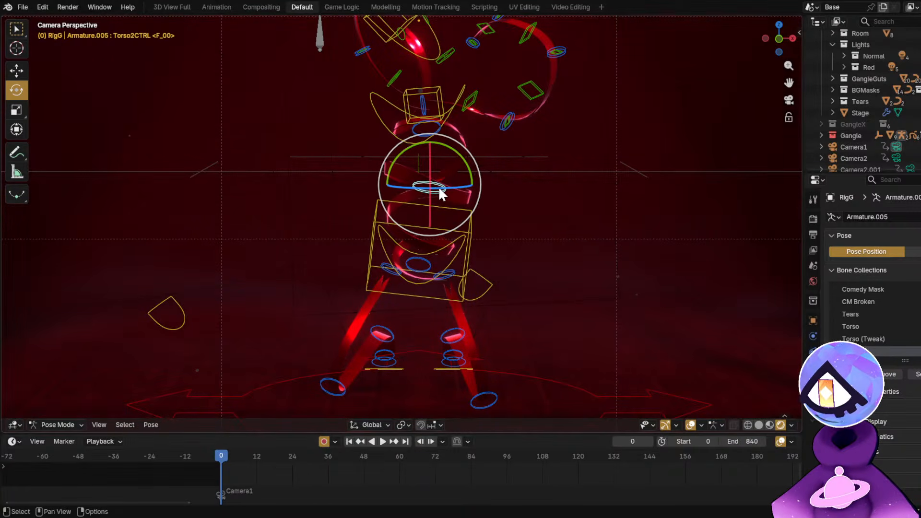
scroll(439, 186, "up", 3)
key("g")
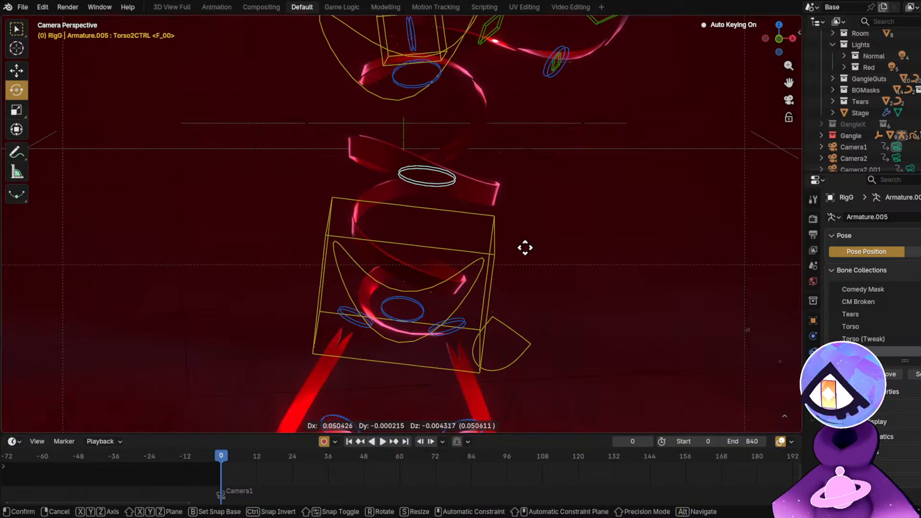
left_click(522, 246)
key("shift+alt+z")
scroll(508, 252, "down", 3)
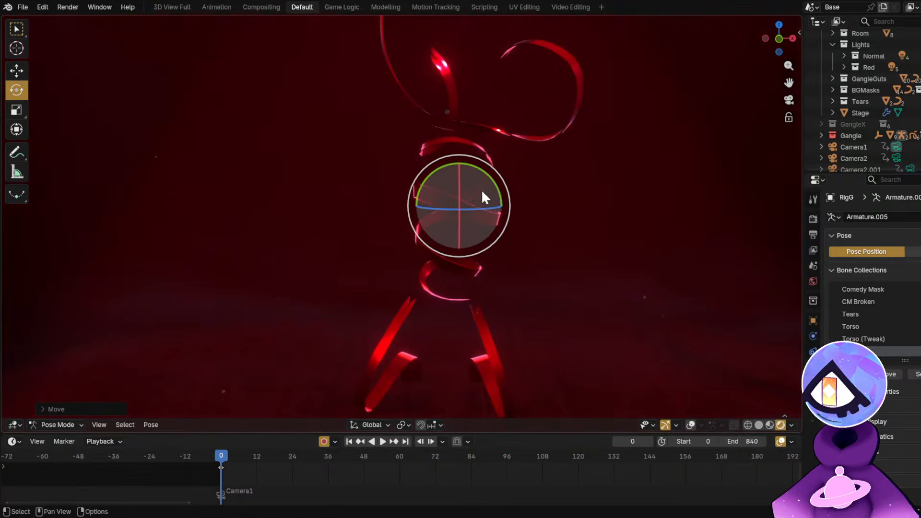
middle_click_drag(481, 189, 479, 255, "shift")
key("shift+alt+z")
key("shift+alt+z")
Show the overlays, select the HeadCTRL bone and turn the head with a trackball rotation.
scroll(422, 101, "up", 2)
scroll(424, 111, "up", 2)
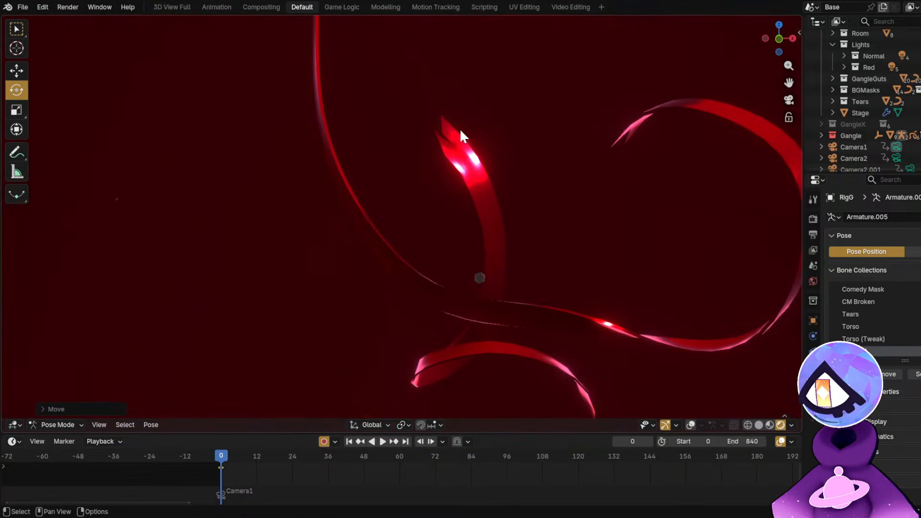
key("shift+alt+z")
left_click(445, 108)
scroll(437, 110, "up", 2)
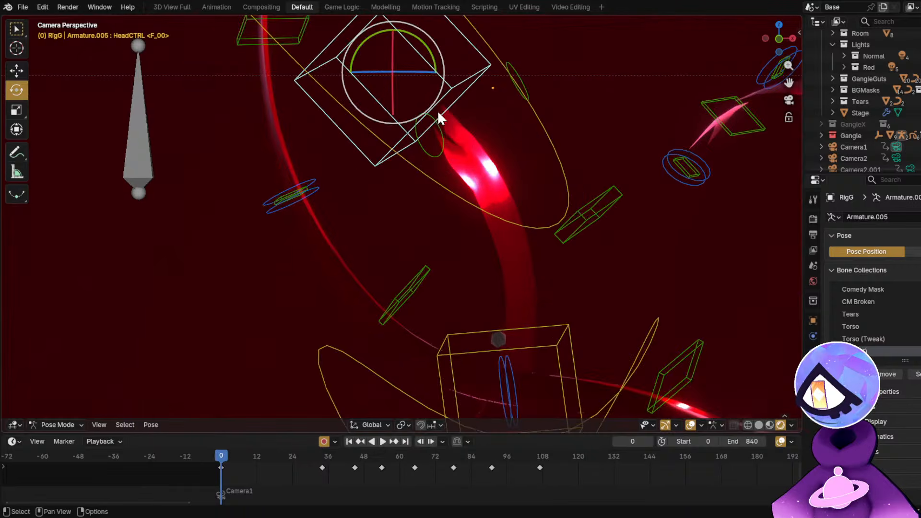
key("r")
key("r")
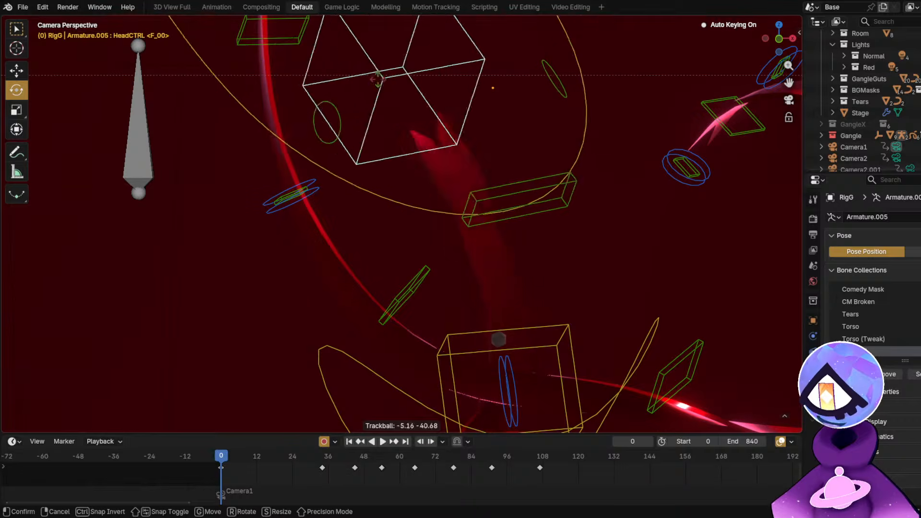
left_click(380, 76)
middle_click_drag(423, 165, 427, 237, "shift")
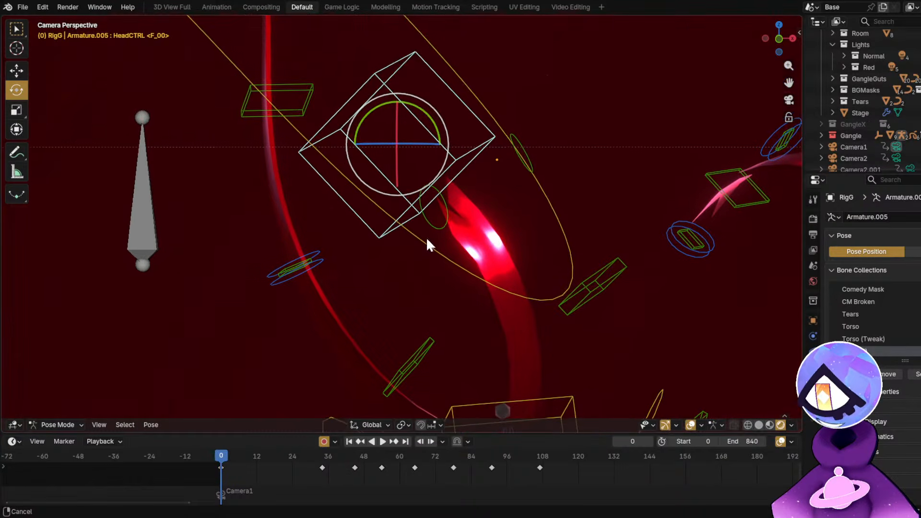
left_click_drag(404, 155, 380, 153)
left_click(381, 154)
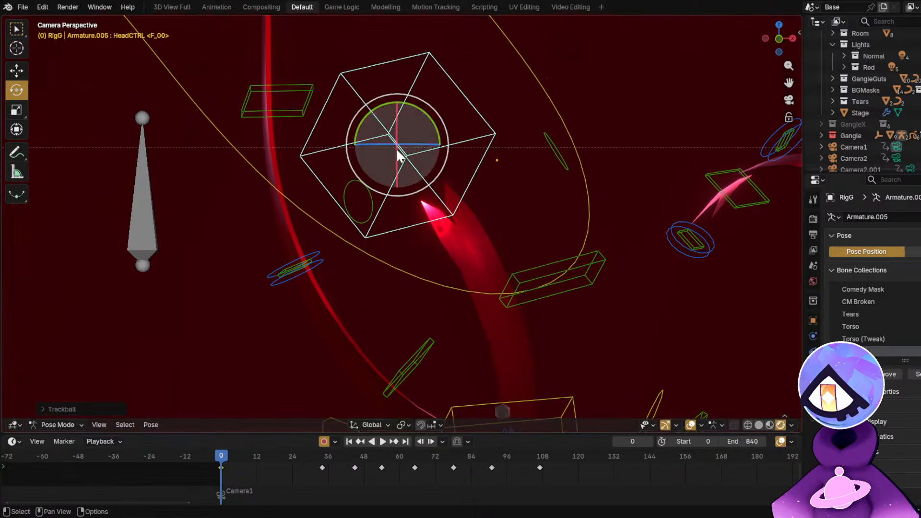
Move HeadCTRL closer to the neck, refine its trackball rotation and check the whole figure without overlays.
key("g")
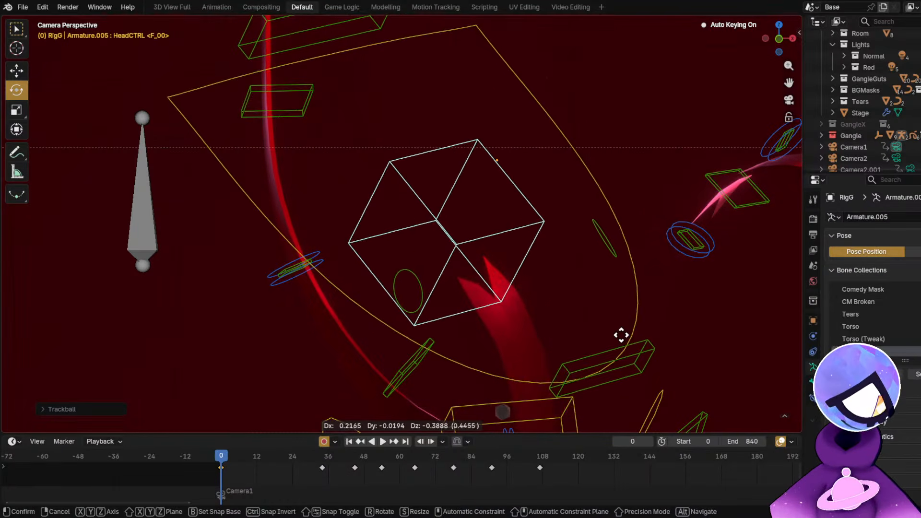
left_click(514, 199)
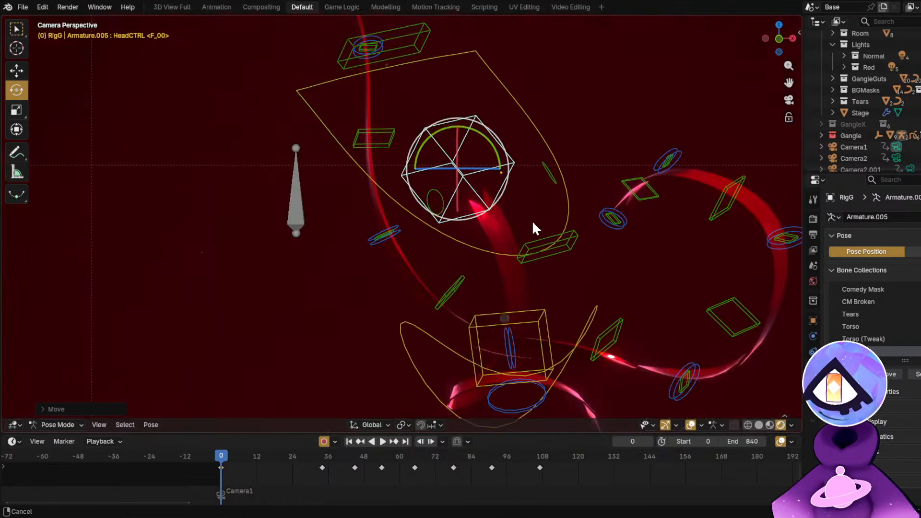
key("g")
key("r")
key("r")
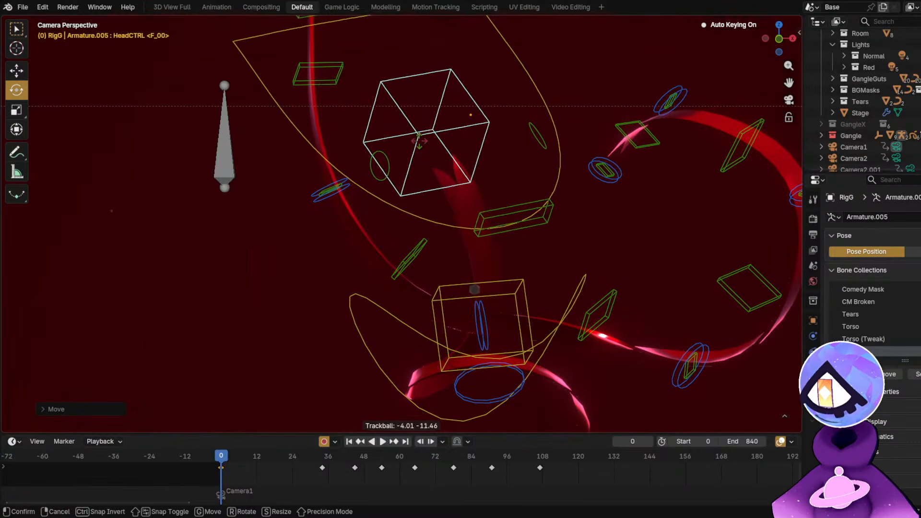
left_click(441, 159)
key("shift+alt+z")
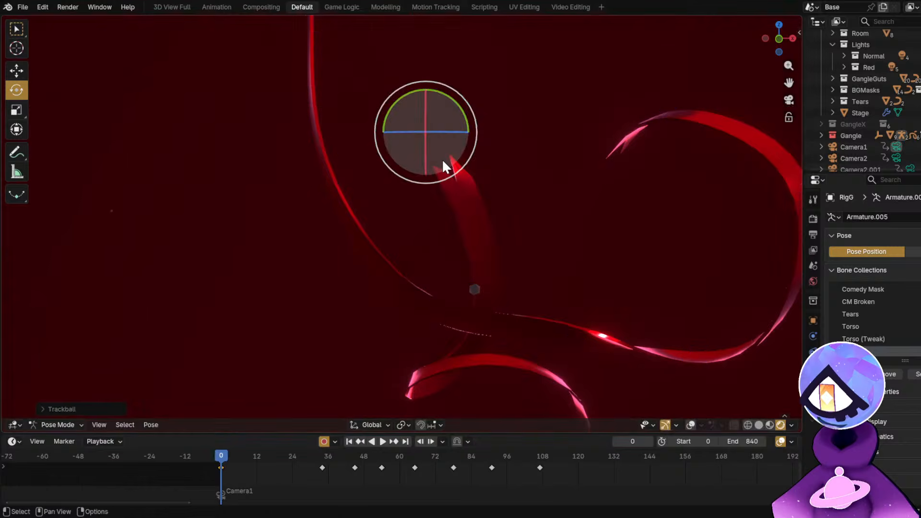
scroll(457, 168, "down", 4)
middle_click_drag(480, 183, 453, 119, "shift")
scroll(453, 121, "down", 4)
middle_click_drag(468, 151, 466, 194, "shift")
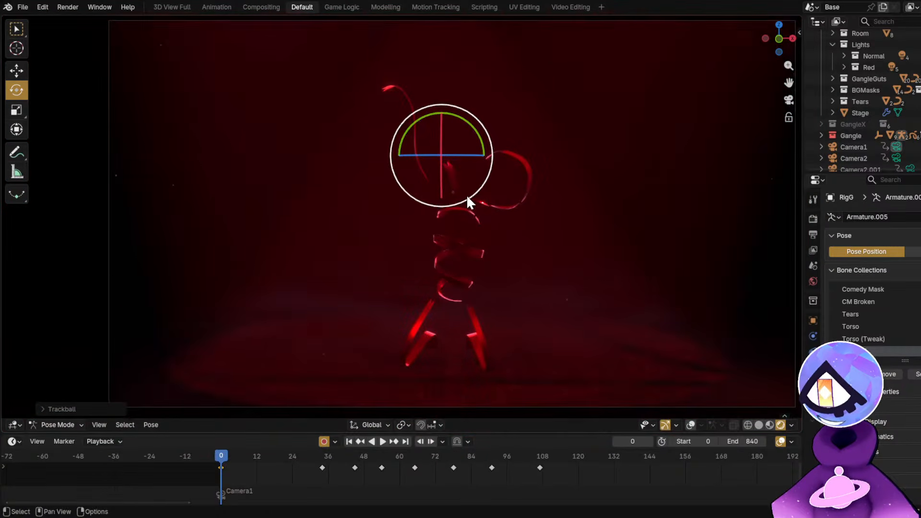
Show the overlays and rotate the Chest bone slightly at frame 0.
key("shift+alt+z")
scroll(479, 192, "up", 2)
key("r")
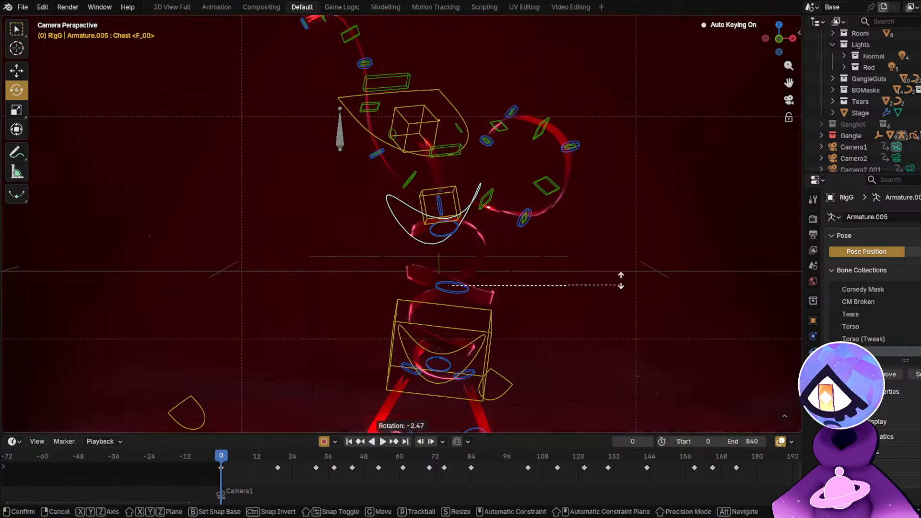
left_click(600, 271)
Examine the whole pose and the neck ribbon up close with the overlays hidden and shown.
key("shift+alt+z")
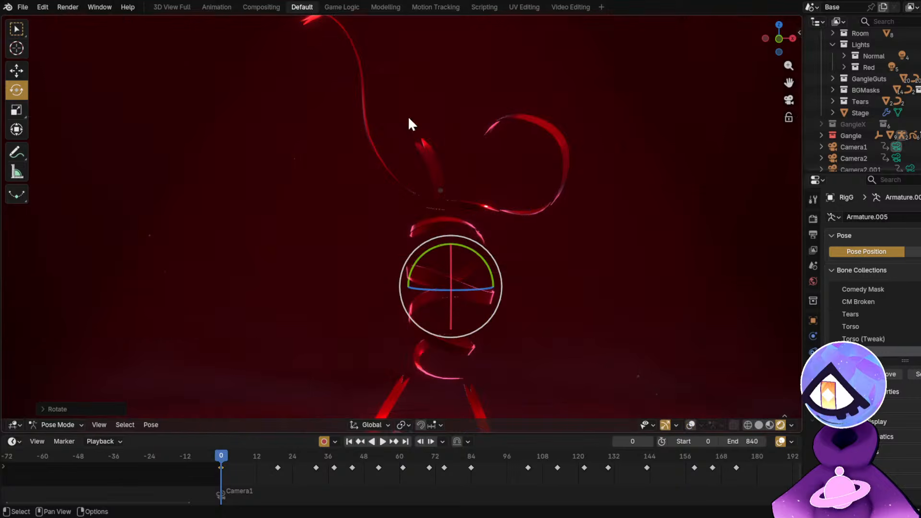
middle_click_drag(504, 270, 517, 242, "shift")
scroll(507, 270, "down", 2)
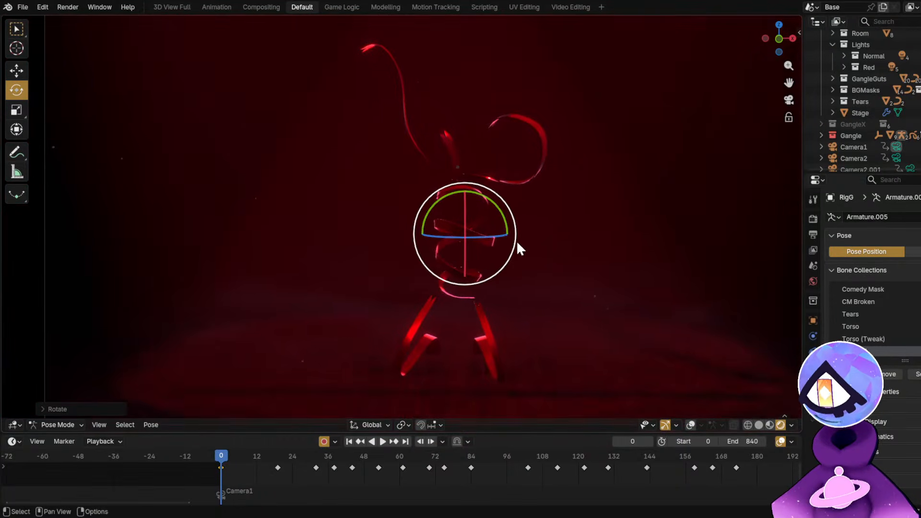
scroll(499, 244, "up", 3)
key("shift+alt+z")
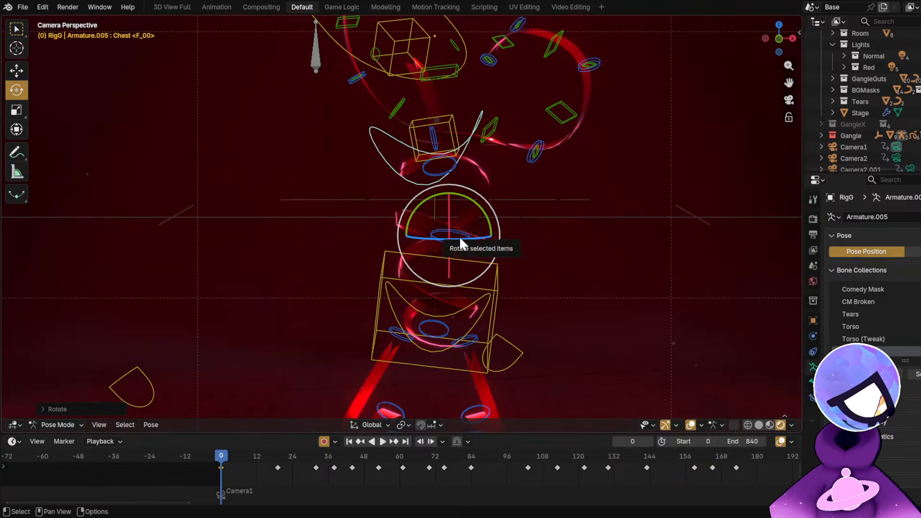
middle_click_drag(469, 177, 480, 238, "shift")
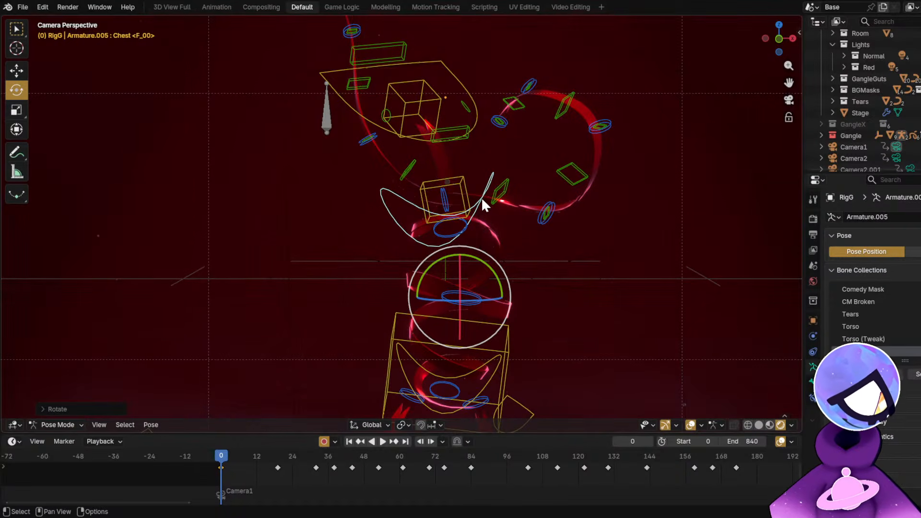
middle_click_drag(484, 196, 520, 258, "shift")
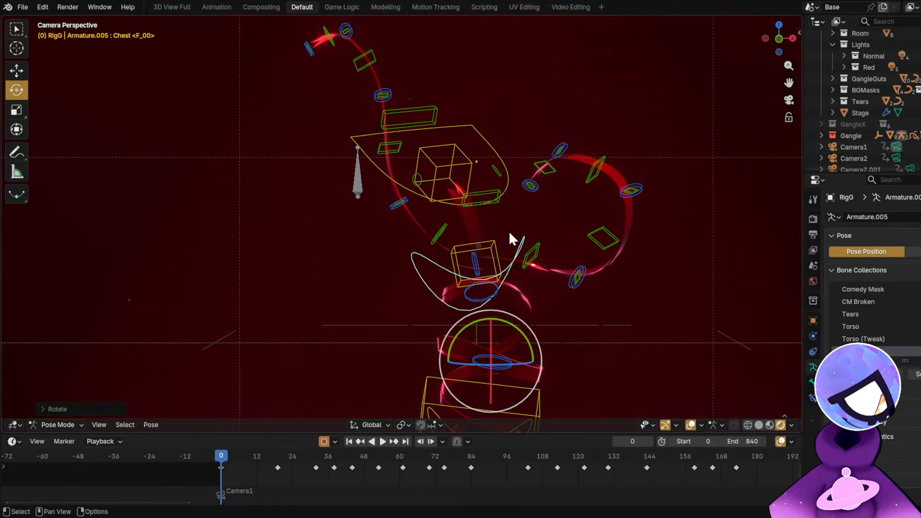
key("shift+alt+z")
middle_click_drag(511, 223, 470, 232, "shift")
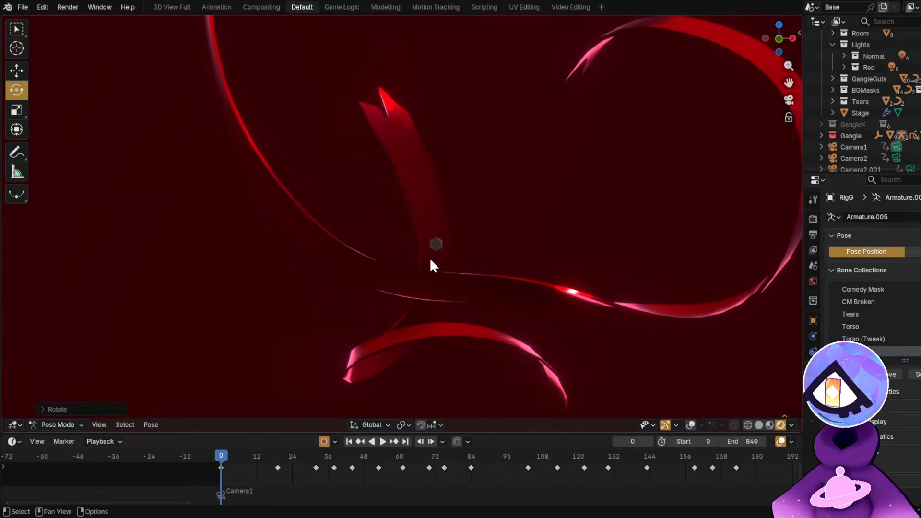
middle_click_drag(431, 259, 455, 120, "ctrl")
key("shift+alt+z")
middle_click_drag(438, 171, 574, 261)
key("r")
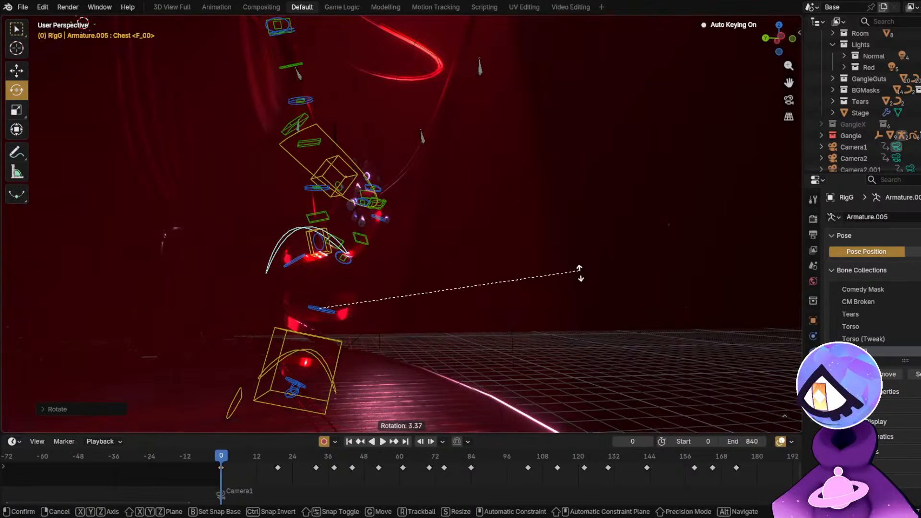
key("Escape")
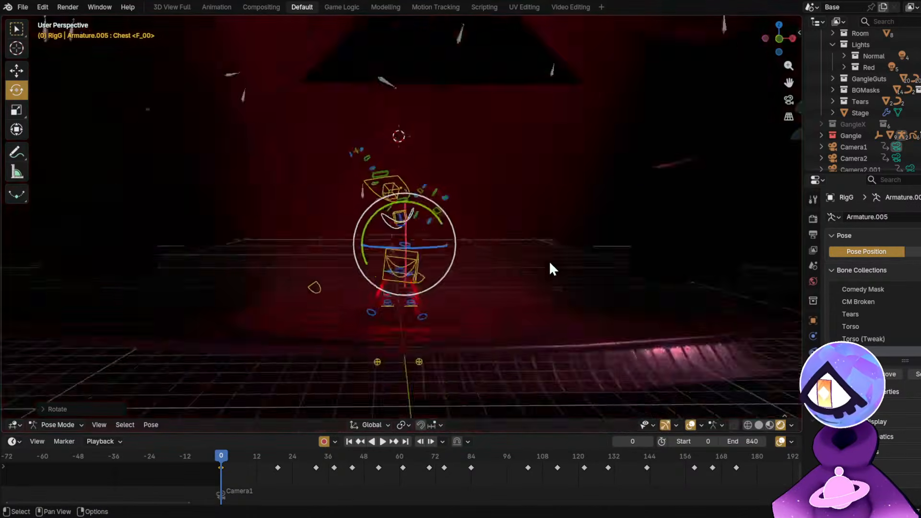
key("KP_0")
Select the Torso2CTRL bone in the camera view and nudge its position slightly.
scroll(449, 198, "up", 1)
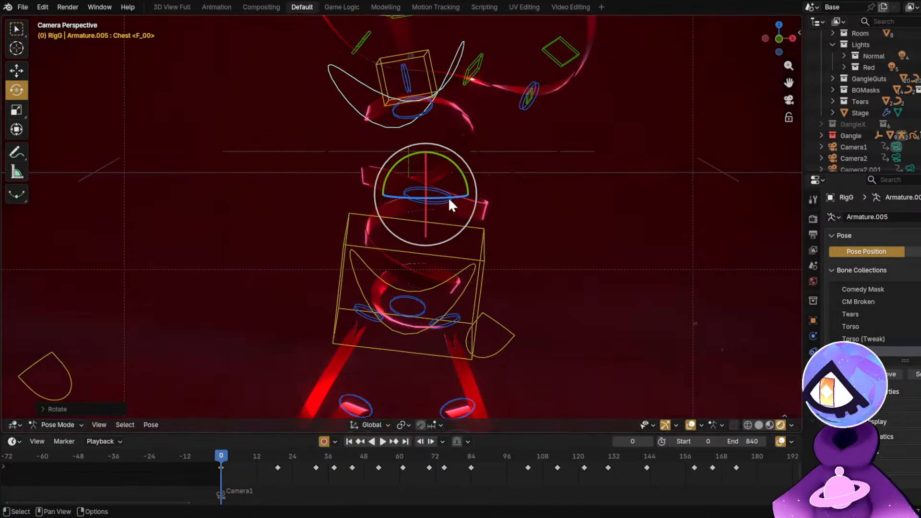
left_click(448, 197)
left_click_drag(458, 205, 457, 200)
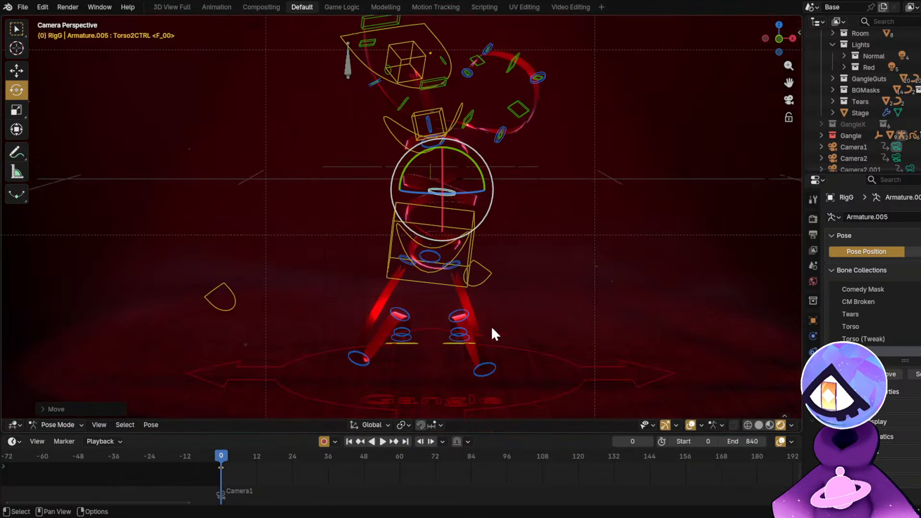
Select the Torso bone, go to frame 19 and lower the torso slightly.
middle_click_drag(491, 326, 461, 313, "shift")
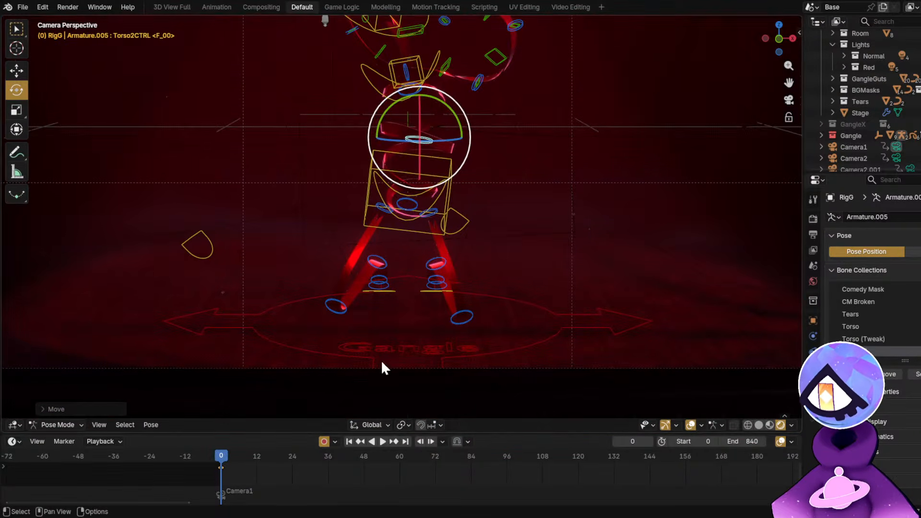
left_click(384, 227)
scroll(301, 489, "up", 2)
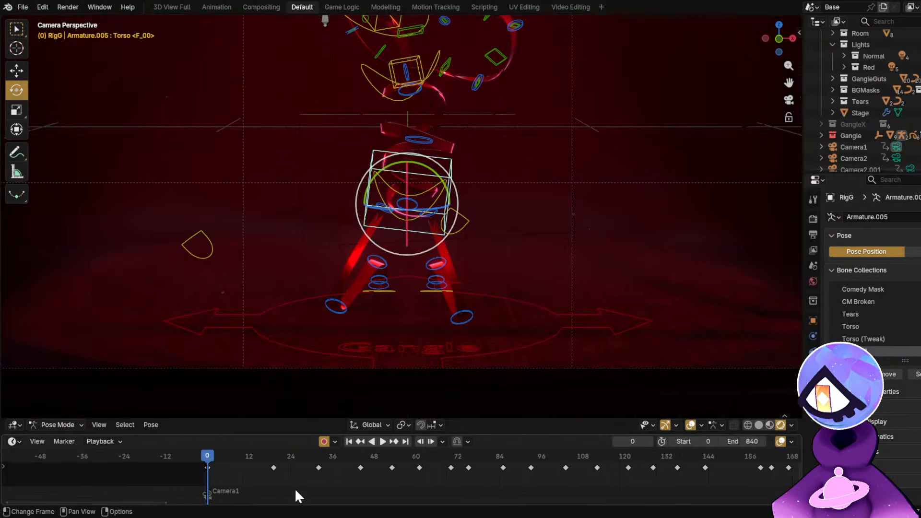
left_click_drag(220, 462, 267, 470)
middle_click_drag(528, 288, 431, 243)
middle_click_drag(502, 291, 475, 296)
key("g")
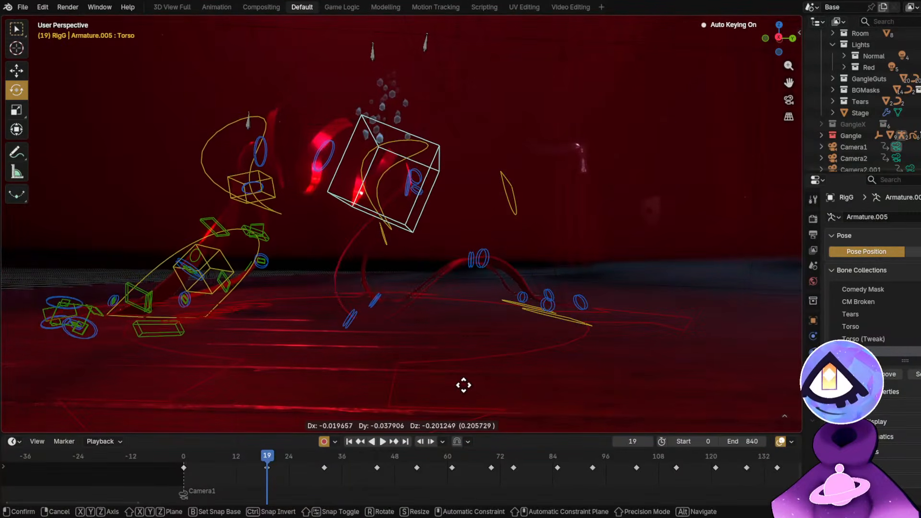
left_click(462, 329)
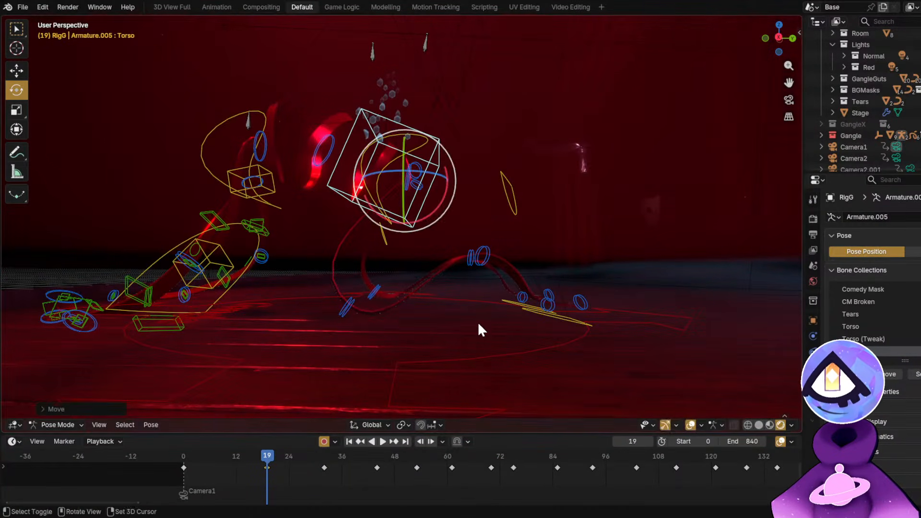
Adjust the ArmFK.L.002 bone with a trackball rotation at frame 19.
middle_click_drag(478, 326, 443, 308)
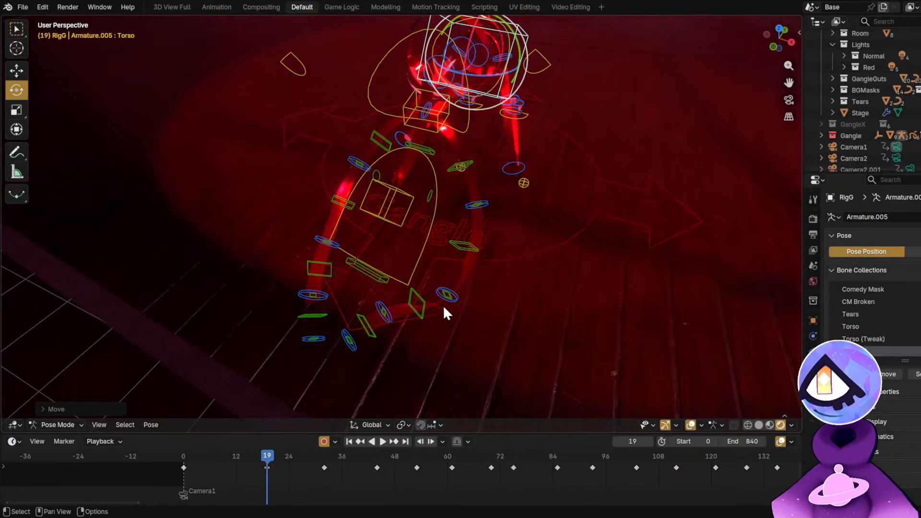
left_click(462, 248)
middle_click_drag(462, 248, 491, 153)
key("r")
key("r")
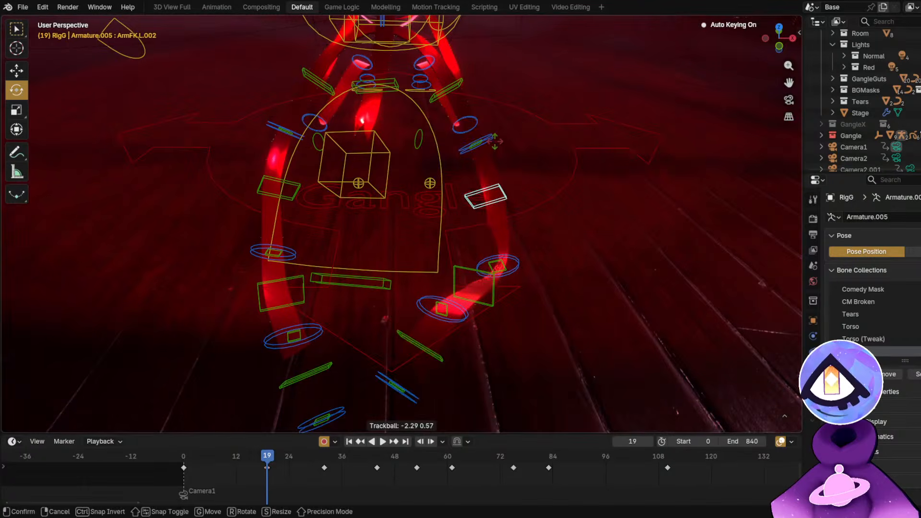
left_click(428, 32)
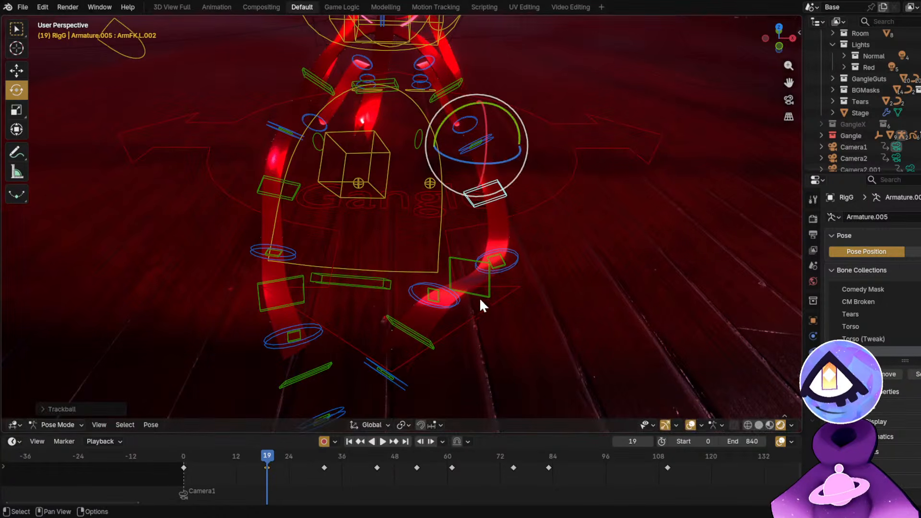
Apply a trackball rotation to the ArmFK.L.004 bone and check the ribbon arm with the overlays hidden.
left_click(476, 296)
middle_click_drag(476, 295, 490, 203)
key("r")
key("r")
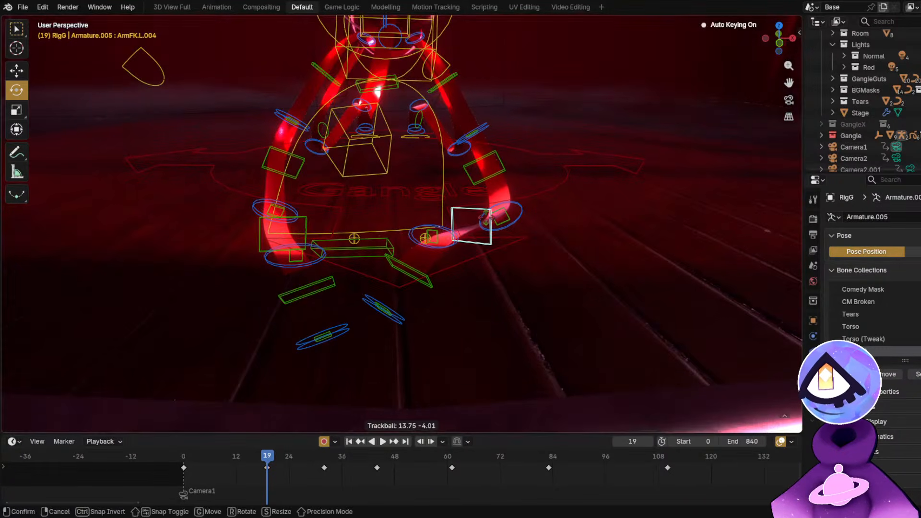
left_click(488, 211)
key("alt+shift+z")
middle_click_drag(458, 274, 473, 278)
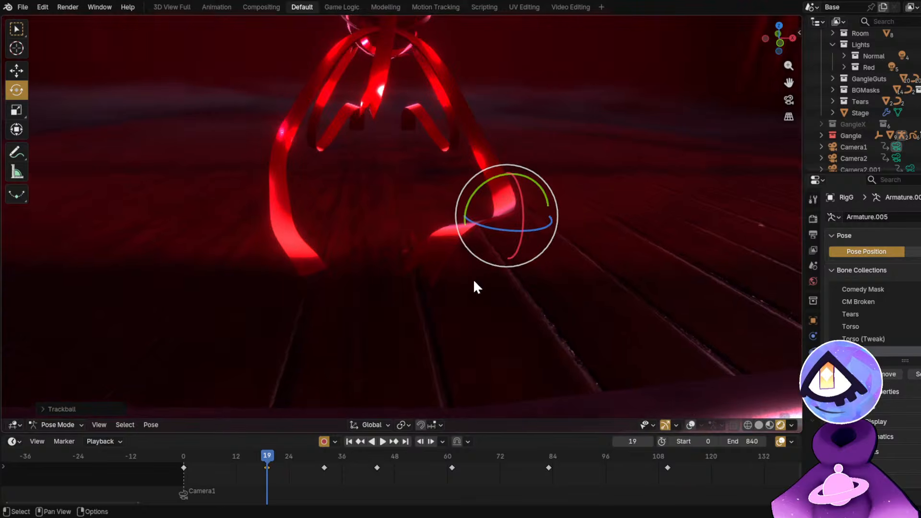
Show the overlays and adjust the ArmFK.R.004 bone with a trackball rotation.
key("alt+shift+z")
key("r")
key("r")
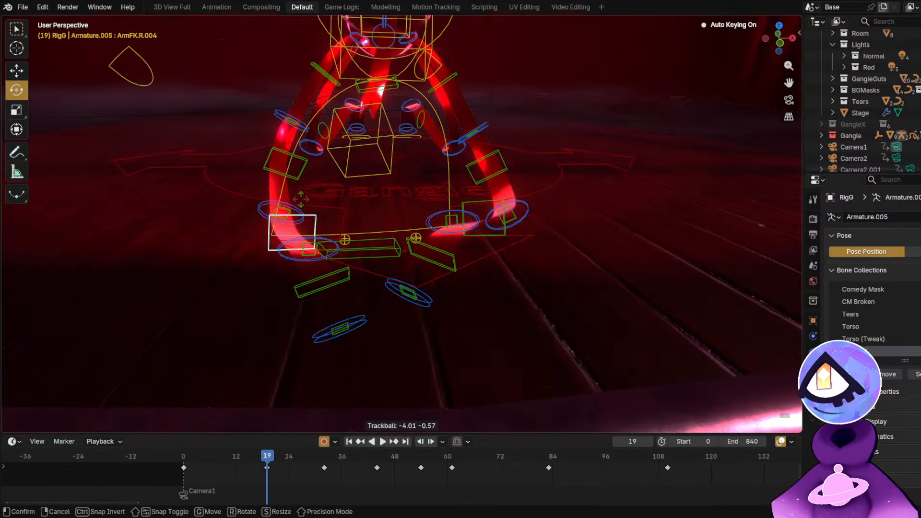
left_click(293, 427)
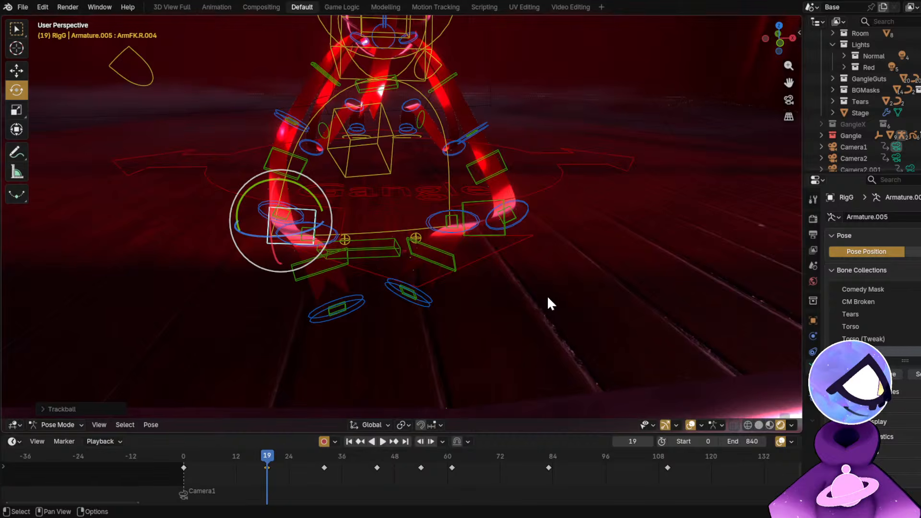
Select the ArmFK.R.002 bone and rotate it slightly outward from the mask.
middle_click_drag(548, 298, 316, 308)
left_click(327, 310)
left_click(348, 240)
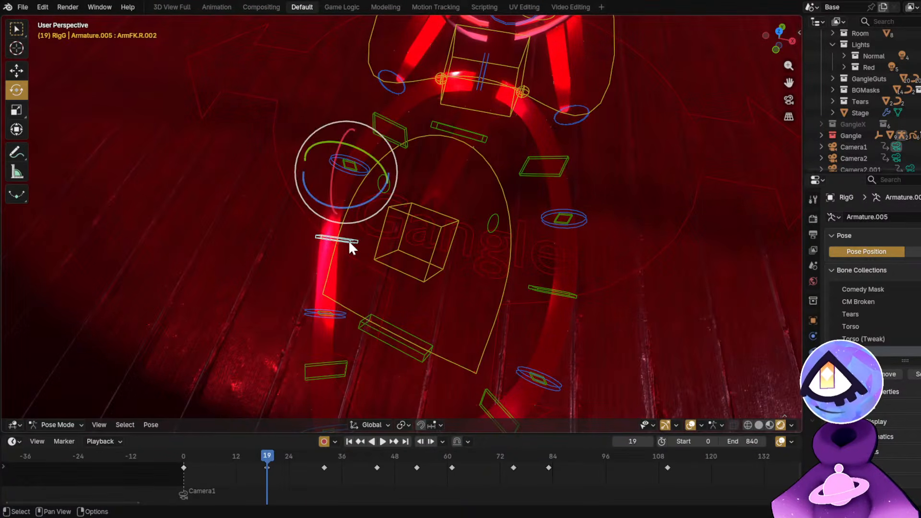
key("r")
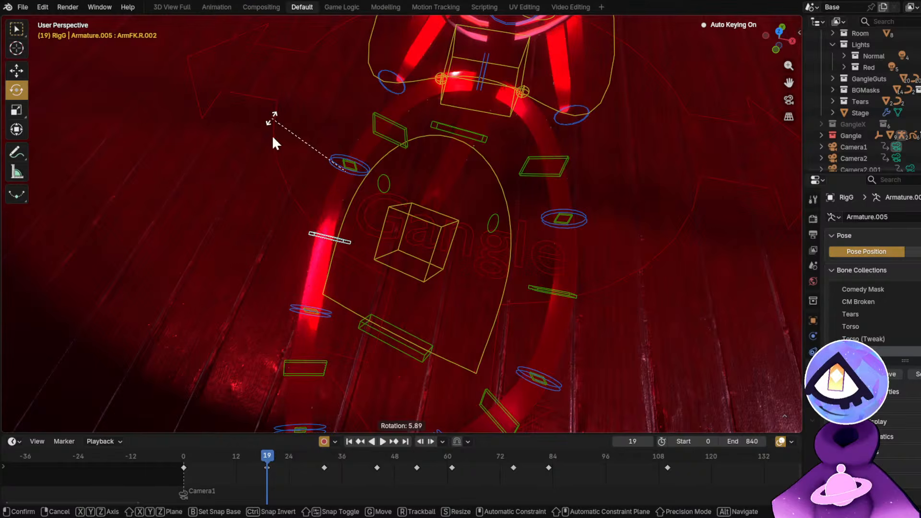
left_click(272, 136)
Rotate the ArmFK.R.003 bone inward and check the arm's curve with the overlays hidden.
left_click(312, 310)
scroll(312, 310, "up", 2)
left_click(314, 303)
scroll(401, 265, "up", 3)
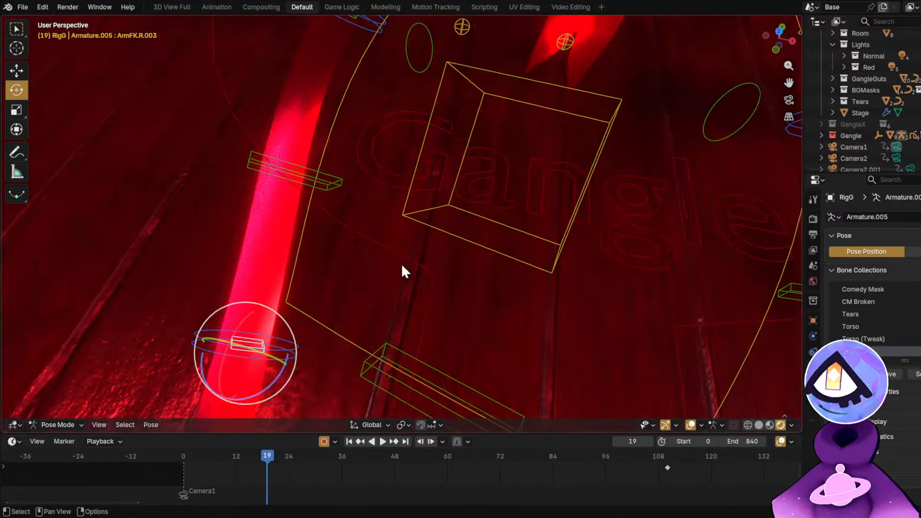
scroll(401, 271, "down", 4)
key("r")
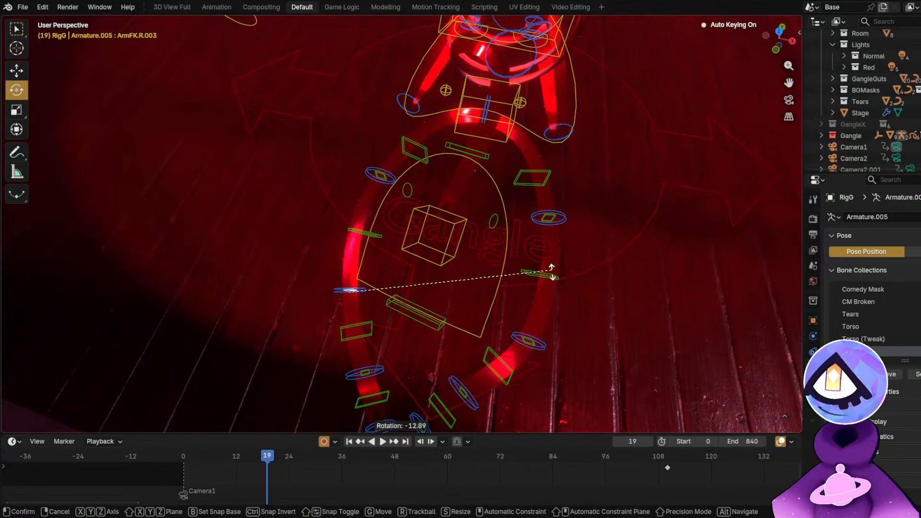
left_click(540, 286)
key("alt+shift+z")
scroll(416, 321, "down", 3)
key("alt+shift+z")
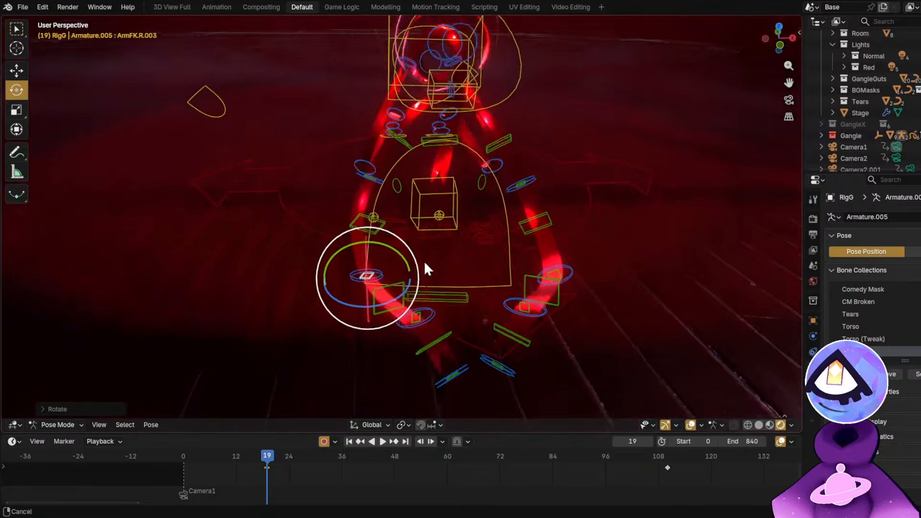
Try to rotate the ArmFK.R bone at the shoulder and undo the attempt.
scroll(425, 267, "down", 2)
scroll(390, 211, "up", 2)
scroll(355, 220, "up", 2)
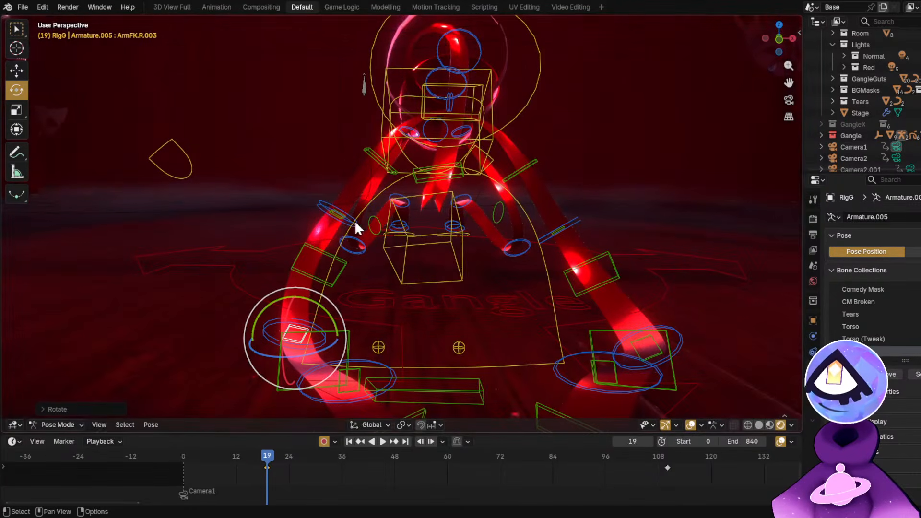
key("r")
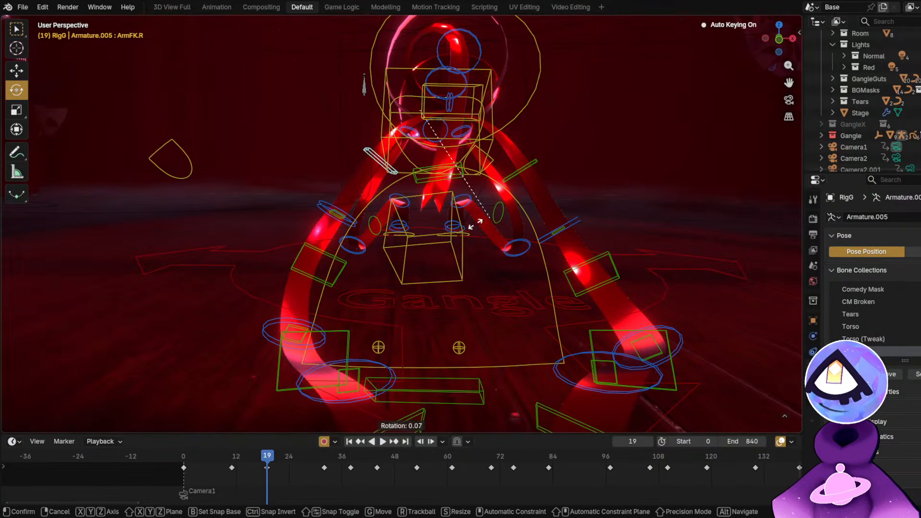
left_click(329, 209)
key("ctrl+z")
key("ctrl+z")
key("ctrl+z")
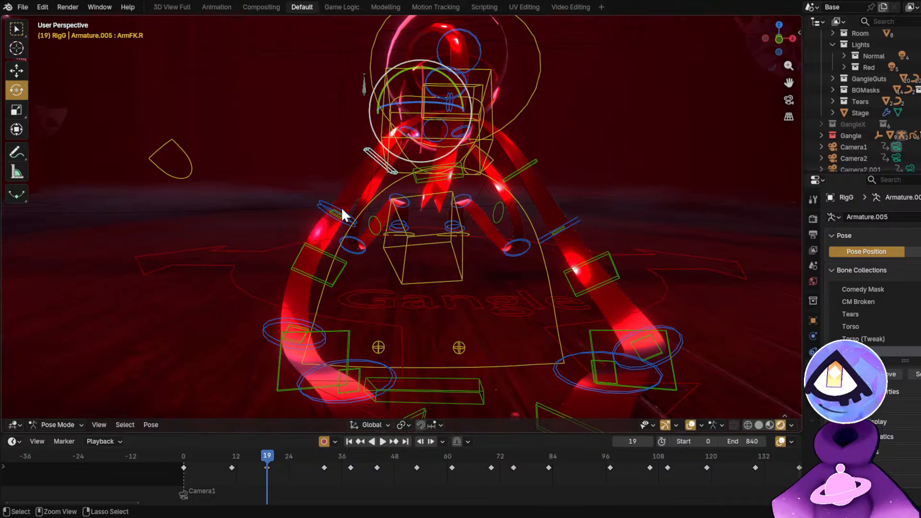
Select the Arm1CTRL.R bone and move it to smooth the right arm's bend.
middle_click_drag(378, 242, 375, 258)
key("alt+shift+z")
key("alt+shift+z")
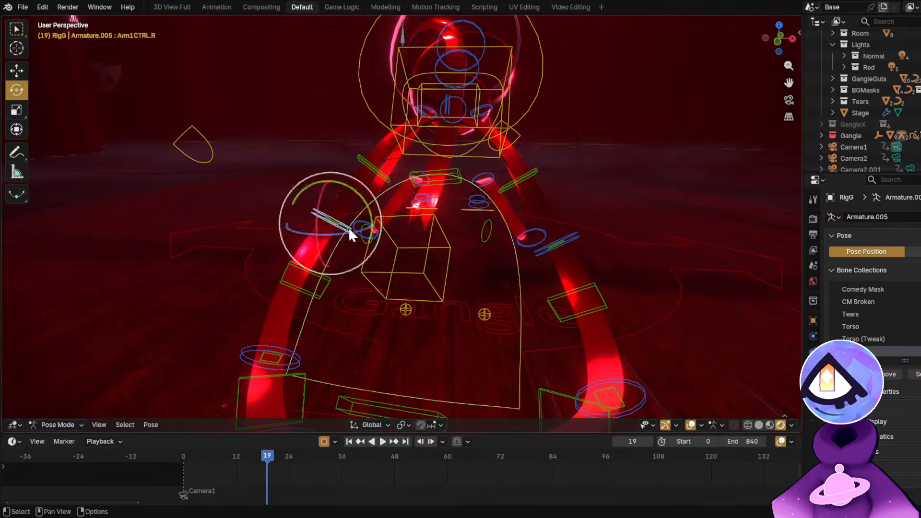
middle_click_drag(348, 226, 488, 283)
key("alt+shift+z")
key("alt+shift+z")
key("g")
left_click(495, 234)
Rotate the Arm1CTRL.R bone and fine-tune its placement, checking the ribbon without overlays.
middle_click_drag(494, 233, 379, 273)
key("alt+shift+z")
key("r")
left_click(550, 329)
key("alt+shift+z")
key("alt+shift+z")
key("r")
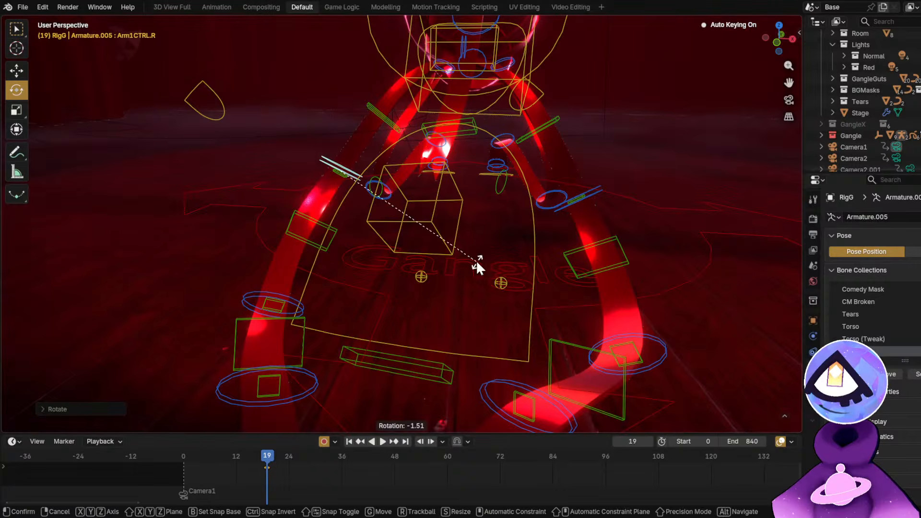
left_click(433, 227)
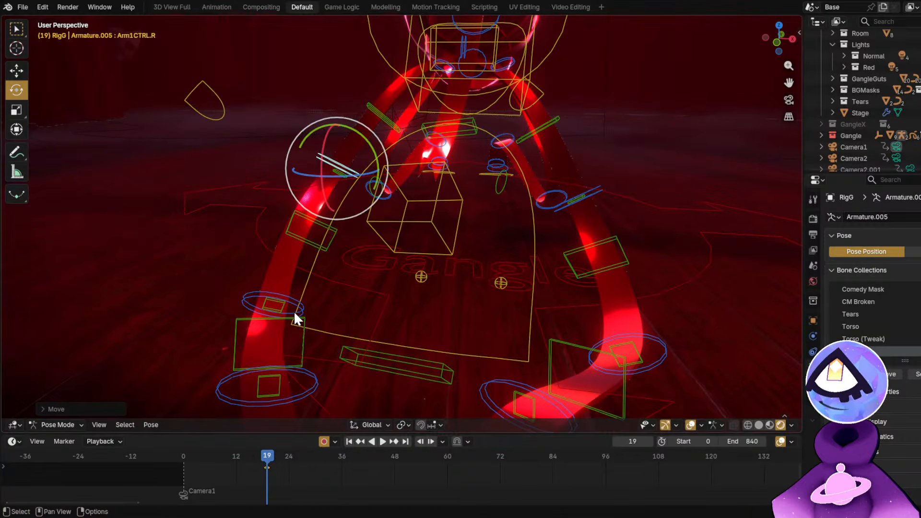
Lower the Arm2CTRL.R bone toward the floor, then rotate the right arm's control about 12 degrees.
middle_click_drag(295, 315, 490, 209)
key("g")
left_click(358, 276)
key("g")
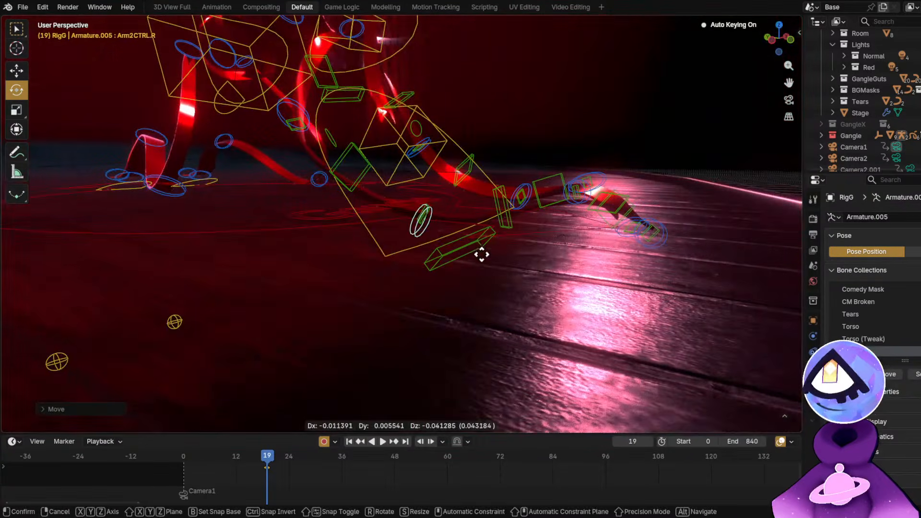
left_click(478, 286)
middle_click_drag(478, 285, 432, 225)
key("alt+shift+z")
key("r")
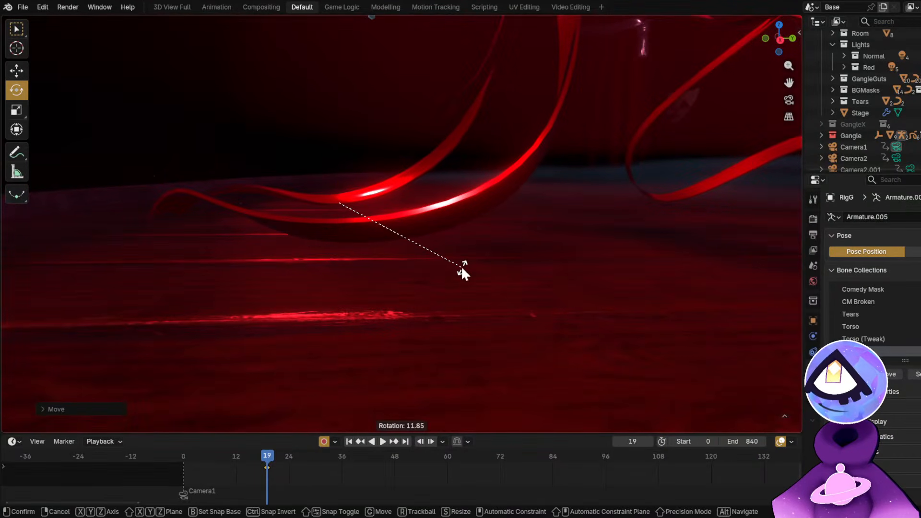
left_click(461, 266)
Select the Arm2CTRL.L bone and reposition it at frame 19, refining its placement from several angles.
middle_click_drag(462, 267, 527, 267)
key("alt+shift+z")
key("alt+shift+z")
key("alt+shift+z")
key("r")
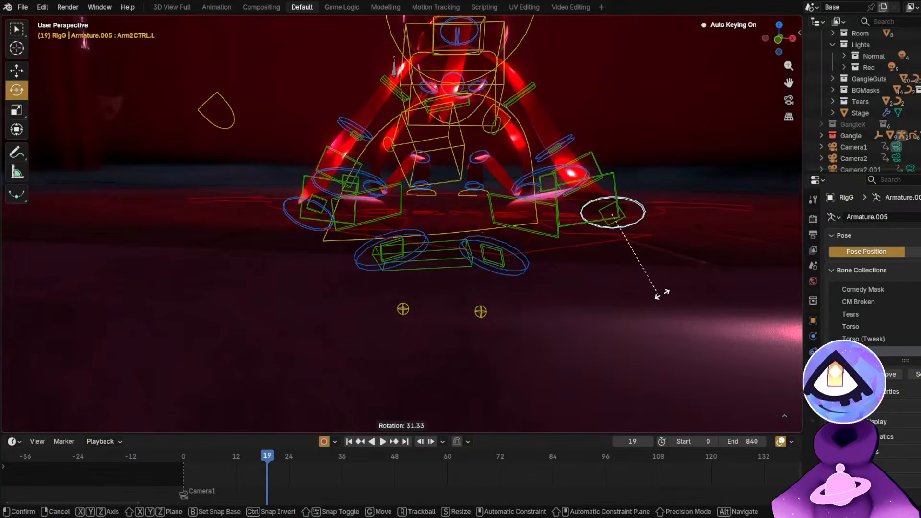
key("g")
left_click(638, 322)
middle_click_drag(633, 329, 591, 283)
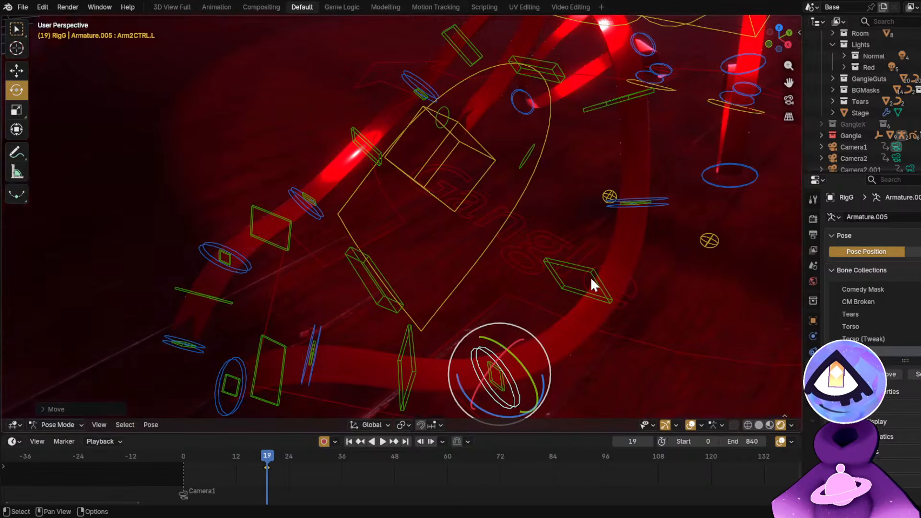
middle_click_drag(549, 319, 401, 256)
key("g")
left_click(584, 224)
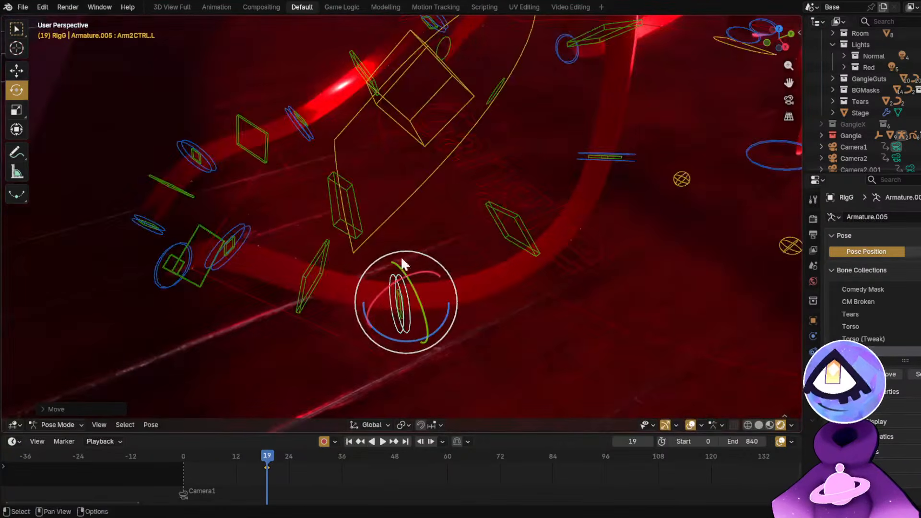
Examine the whole frame 19 pose without overlays, from free angles and up close through the camera.
key("alt+shift+z")
middle_click_drag(253, 223, 571, 242, "shift")
key("alt+shift+z")
key("alt+shift+z")
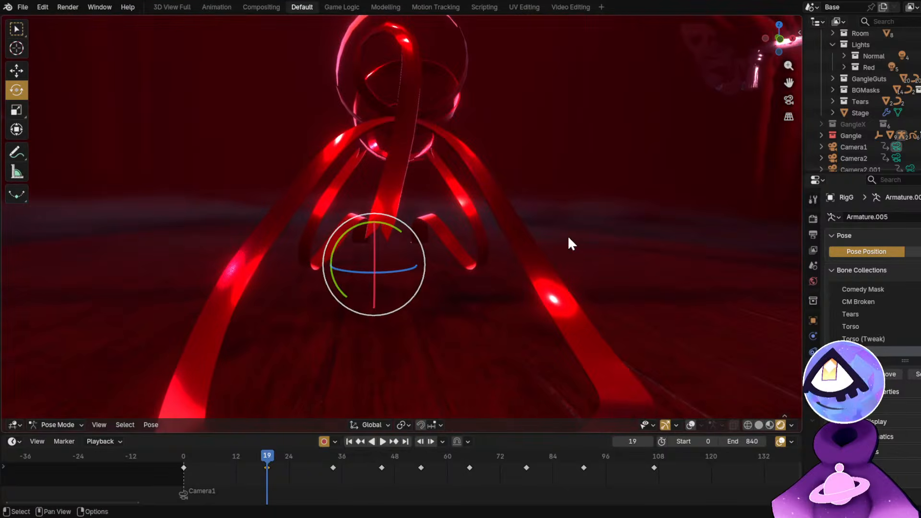
middle_click_drag(525, 273, 574, 292)
key("KP_0")
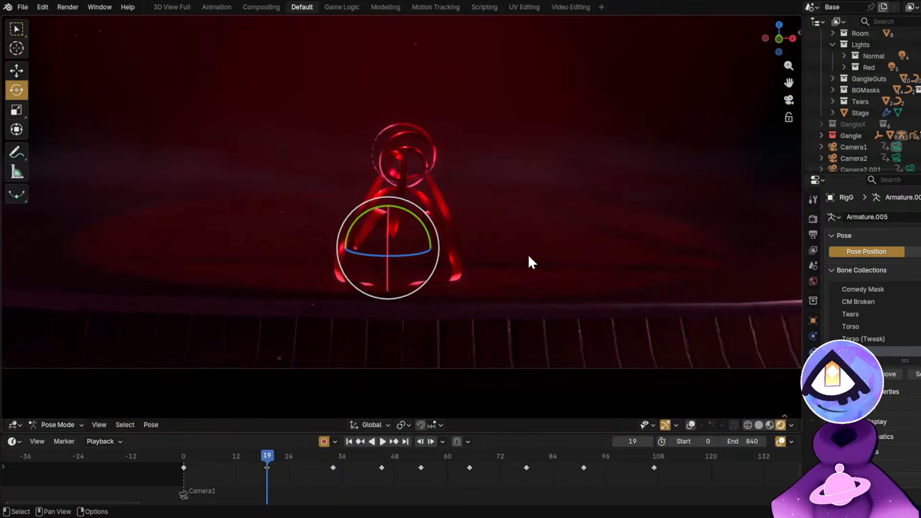
scroll(427, 251, "up", 5)
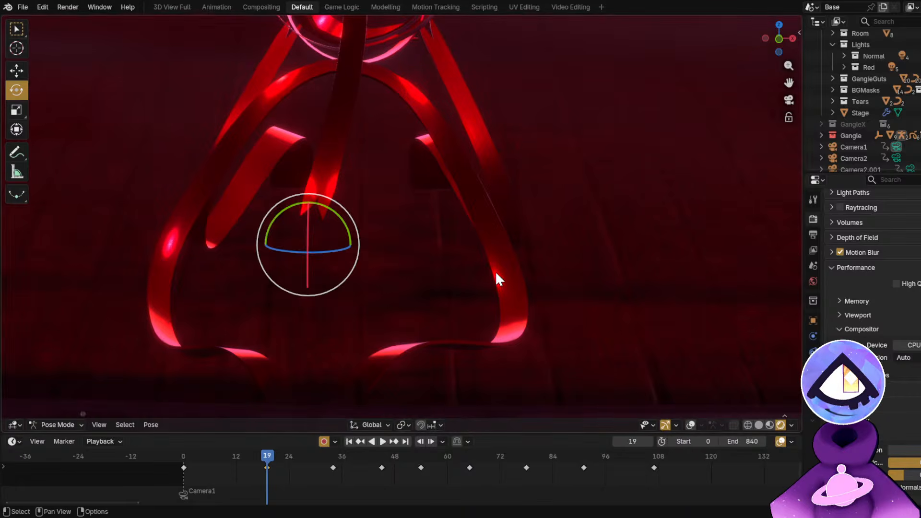
middle_click_drag(431, 212, 459, 228, "shift")
scroll(335, 217, "up", 1)
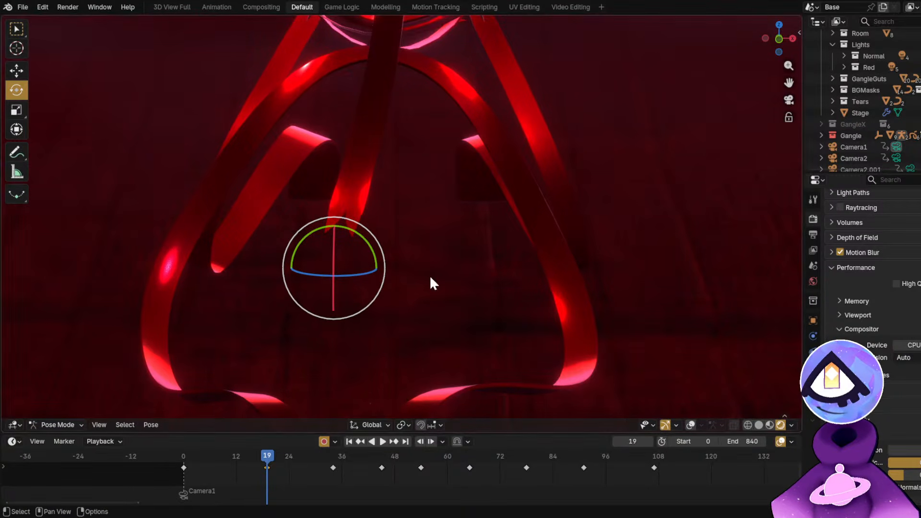
scroll(433, 288, "down", 5)
middle_click_drag(544, 193, 355, 254, "shift")
Show the overlays, select the Torso2CTRL bone from the side and adjust its rotation at frame 19.
key("alt+shift+z")
middle_click_drag(424, 252, 453, 209)
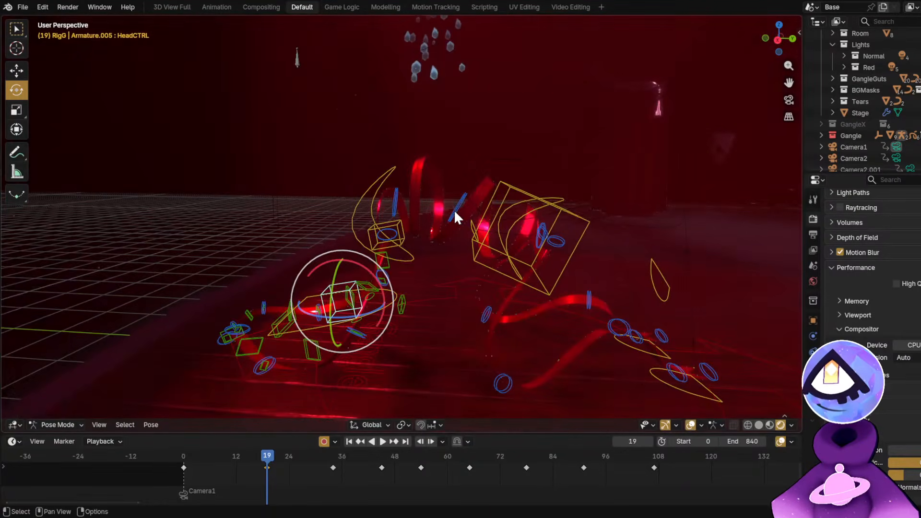
left_click(453, 209)
key("r")
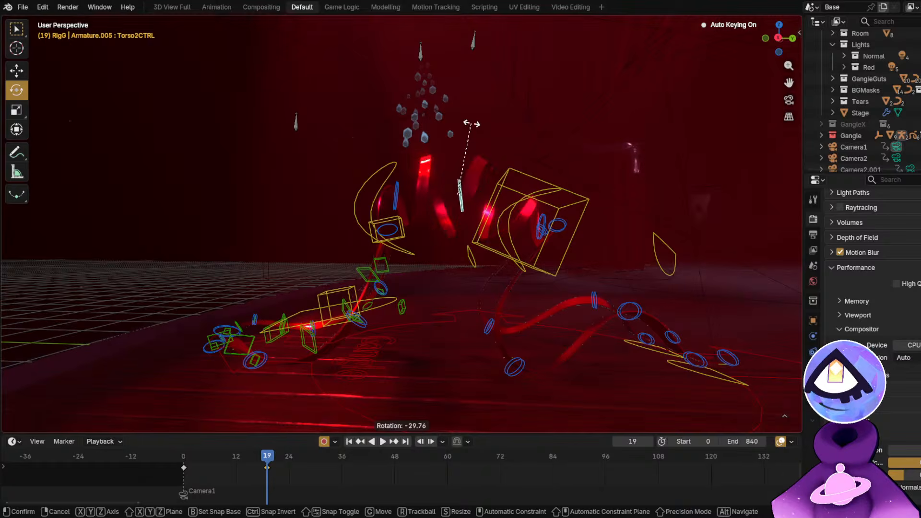
left_click(473, 56)
Shift the Torso2CTRL bone slightly sideways at frame 19, judging its placement through the camera without overlays.
key("KP_0")
key("alt+shift+z")
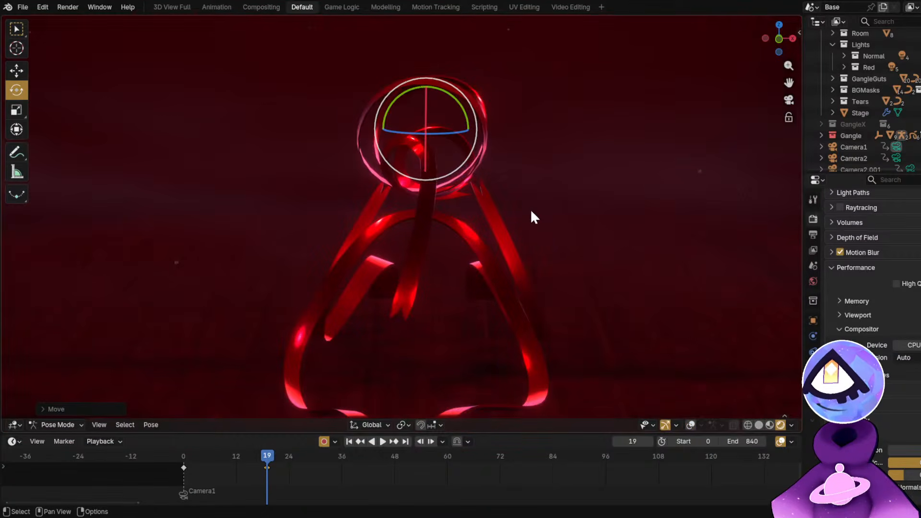
key("g")
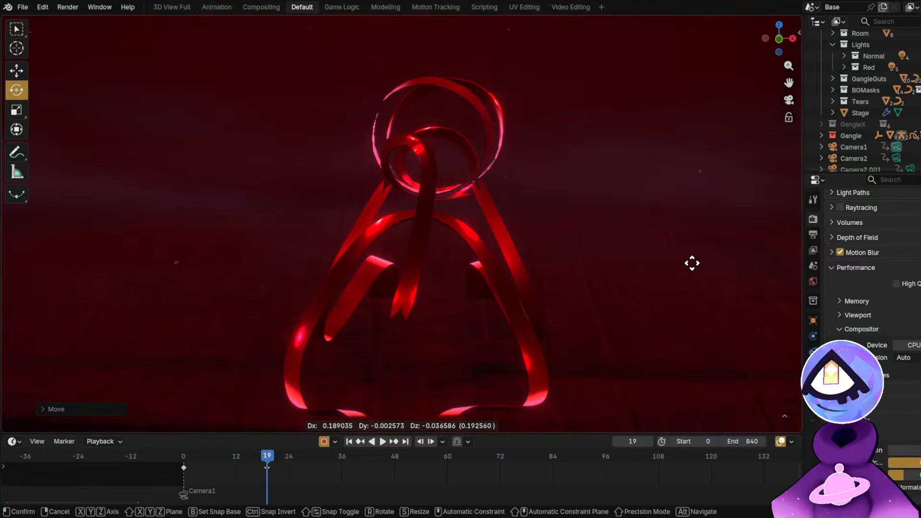
left_click(581, 269)
middle_click_drag(554, 234, 437, 261)
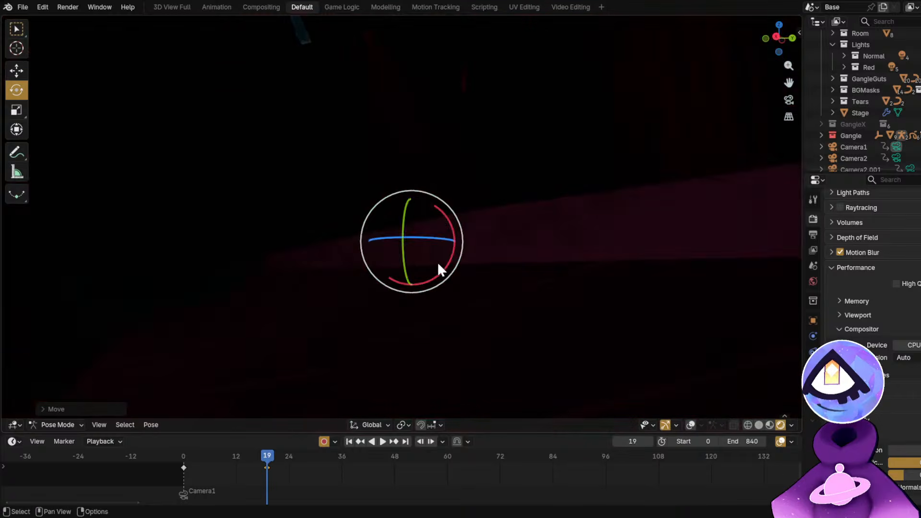
scroll(437, 261, "up", 5)
key("alt+shift+z")
key("KP_0")
key("alt+shift+z")
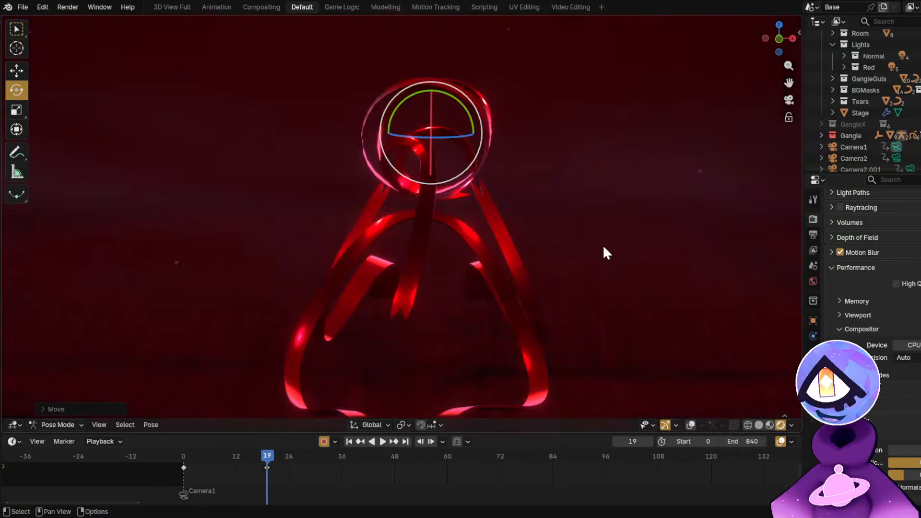
Play the opening animation through the camera to check the movement into and out of the frame 19 pose.
middle_click_drag(602, 245, 477, 248)
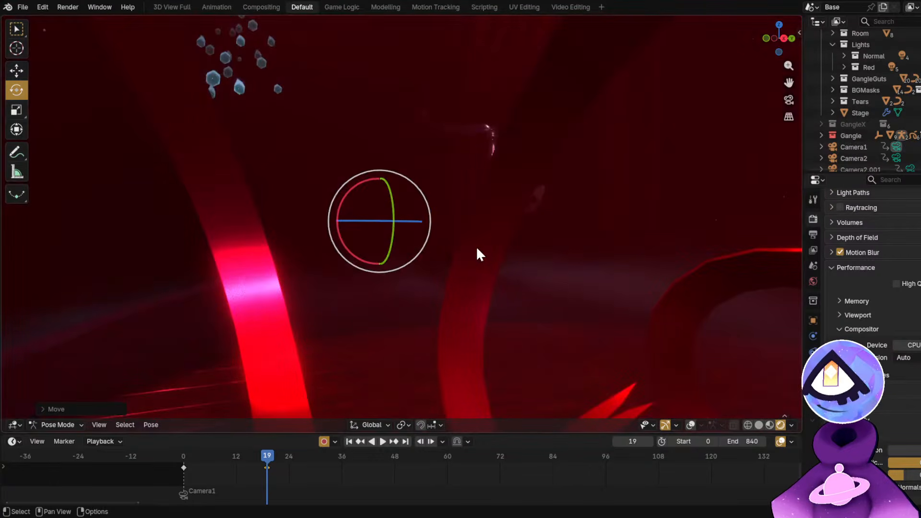
key("KP_0")
left_click_drag(239, 462, 194, 460)
key("space")
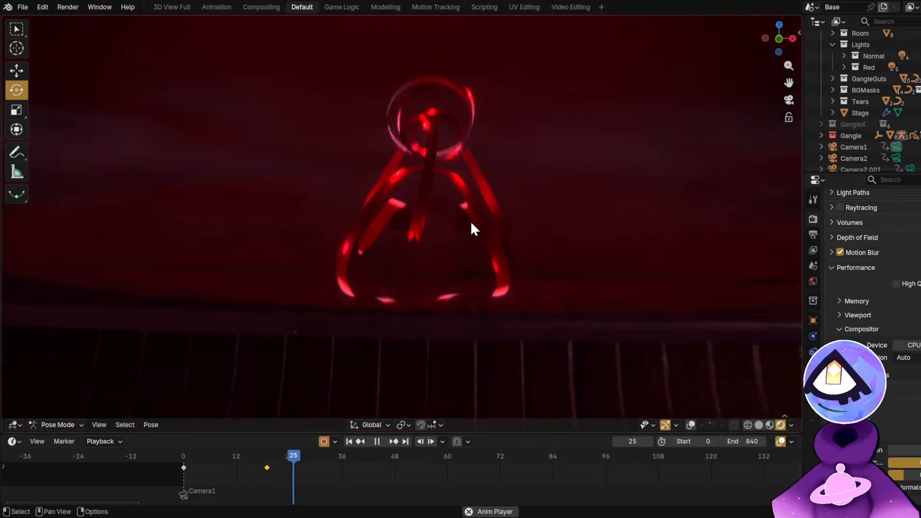
key("space")
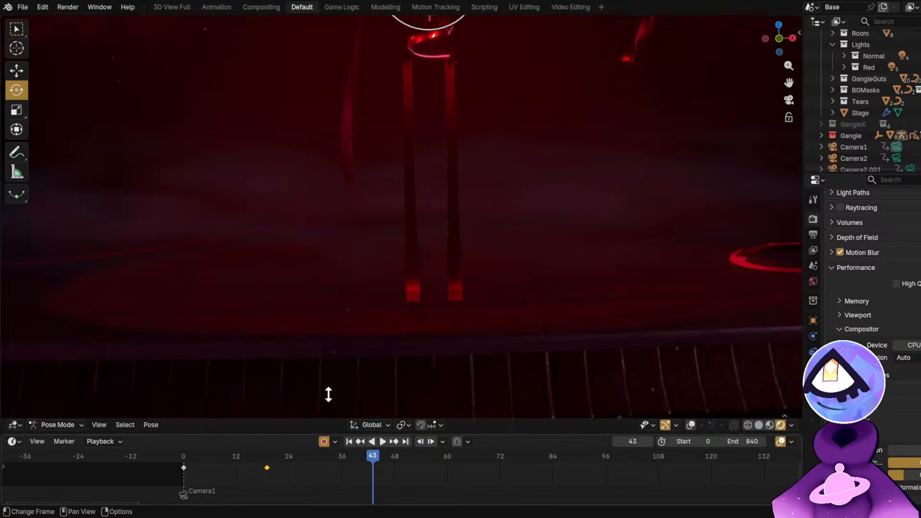
Show the overlays, select the Torso bone and duplicate its frame 19 keyframe to frame 32.
key("alt+shift+z")
left_click(458, 57)
left_click(460, 71)
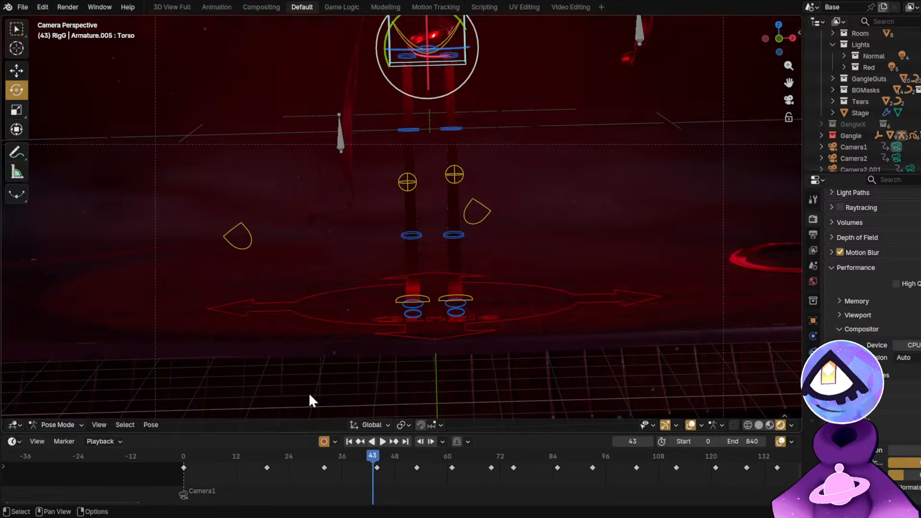
scroll(279, 453, "up", 2)
left_click_drag(278, 453, 331, 469)
left_click(259, 466)
key("shift+d")
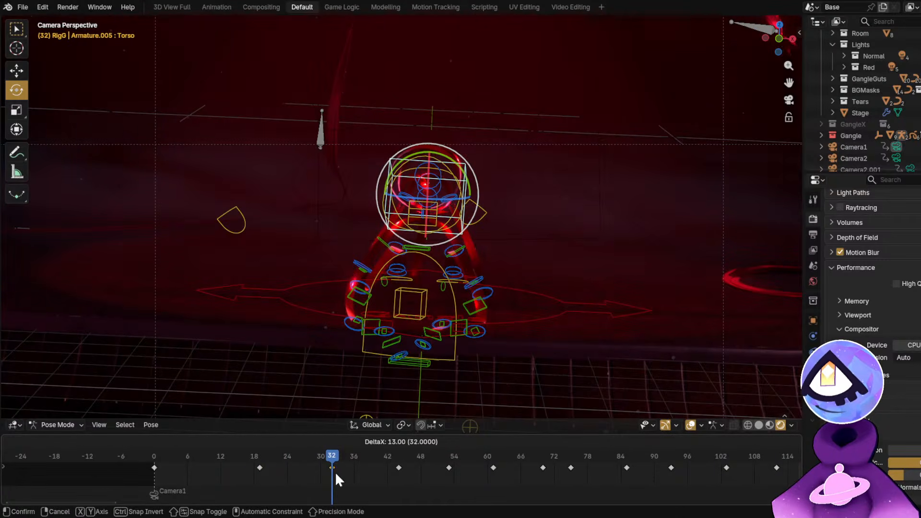
left_click(338, 480)
Play the animation from the beginning without overlays to check the hold up to frame 32 and the rise after it.
left_click(177, 463)
key("space")
key("alt+shift+z")
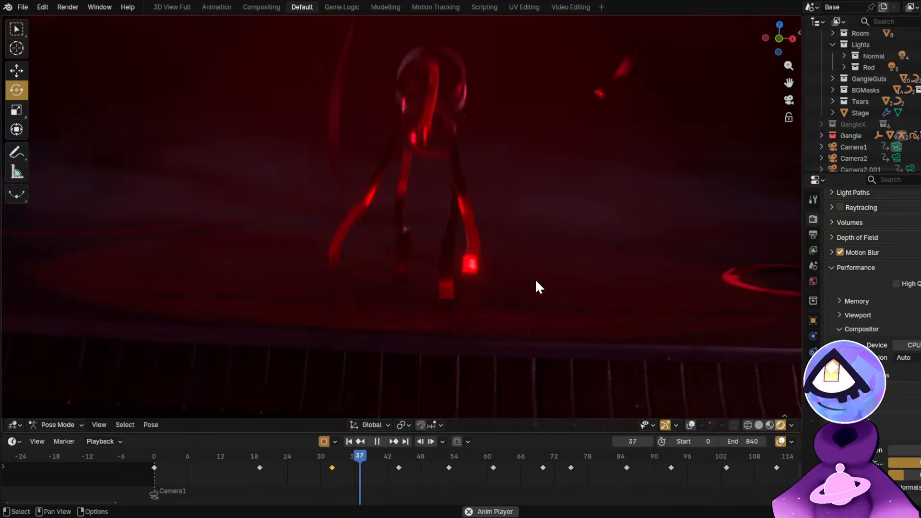
key("space")
key("alt+shift+z")
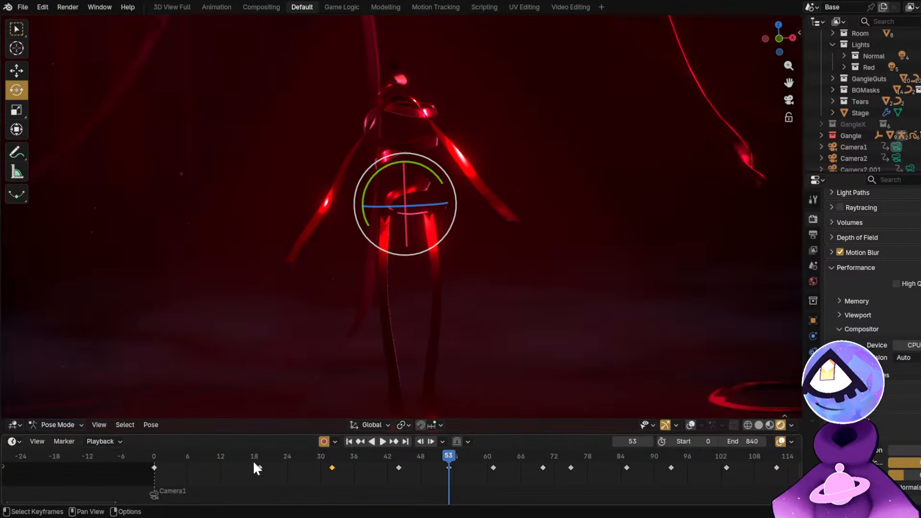
Move the Torso bone's frame 44 keyframe to frame 40, check the rise in playback and save the file.
left_click_drag(254, 461, 328, 454)
key("space")
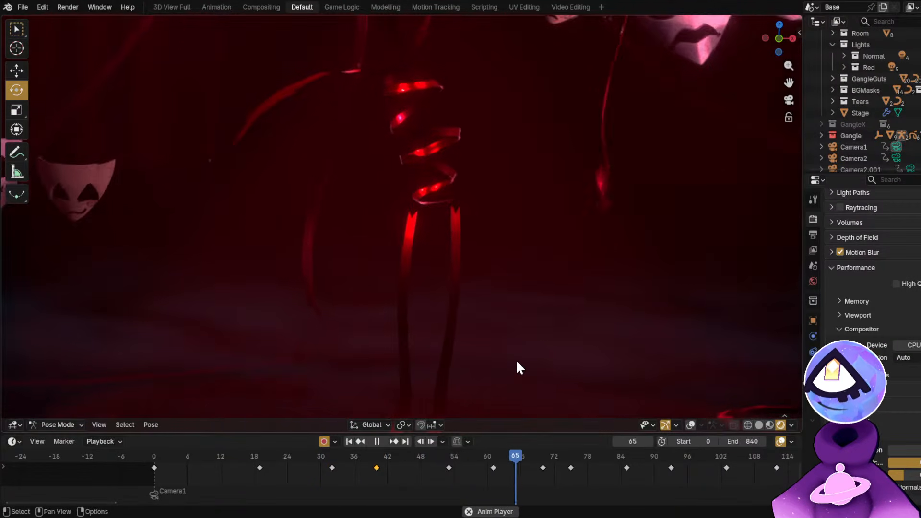
key("space")
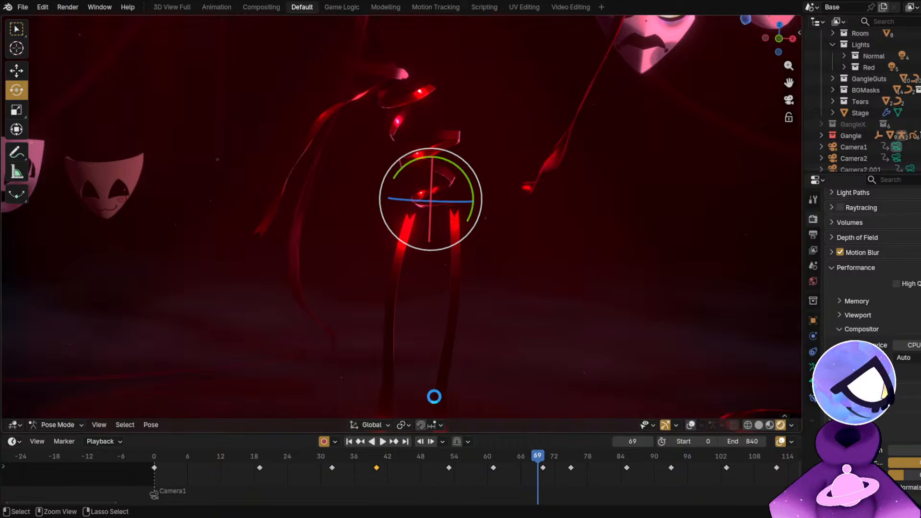
key("ctrl+s")
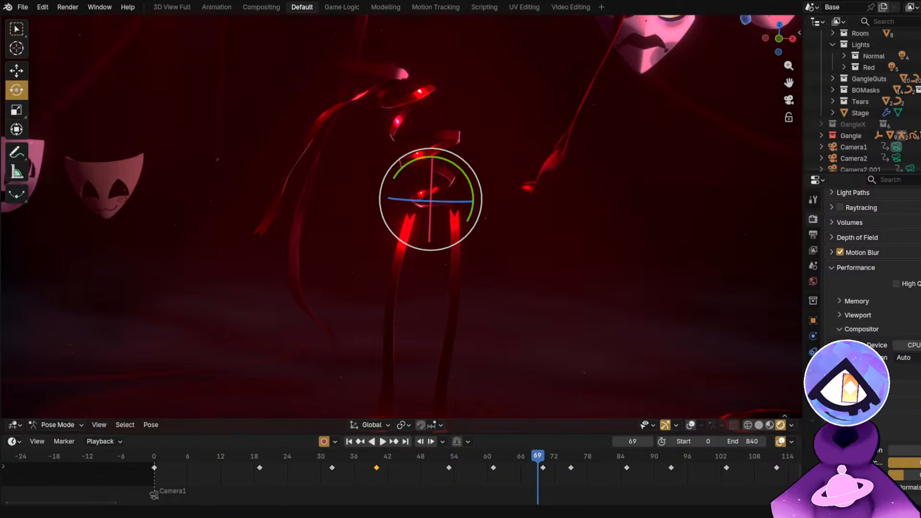
Examine the torso from a free angle at frame 69 and scrub the early frames to frame 44 through the camera.
middle_click_drag(564, 206, 370, 246)
key("alt+shift+z")
key("KP_Decimal")
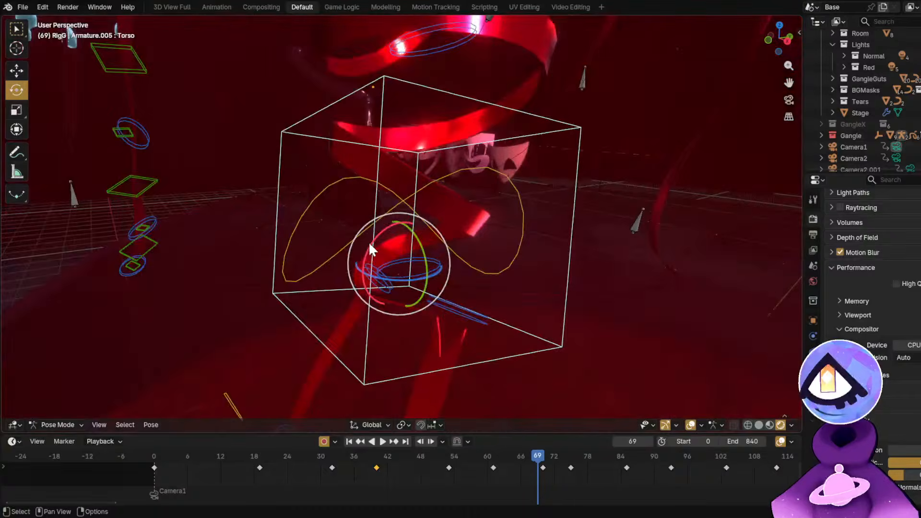
key("alt+shift+z")
mouse_move(466, 217)
middle_mouse_down()
mouse_move(384, 212)
mouse_move(484, 208)
mouse_move(460, 232)
mouse_move(472, 206)
middle_mouse_up()
key("KP_0")
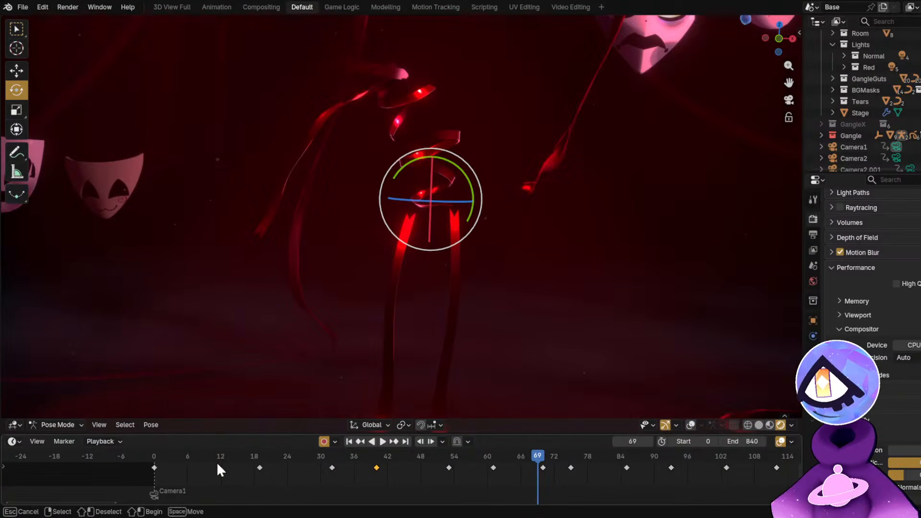
left_click_drag(217, 462, 398, 468)
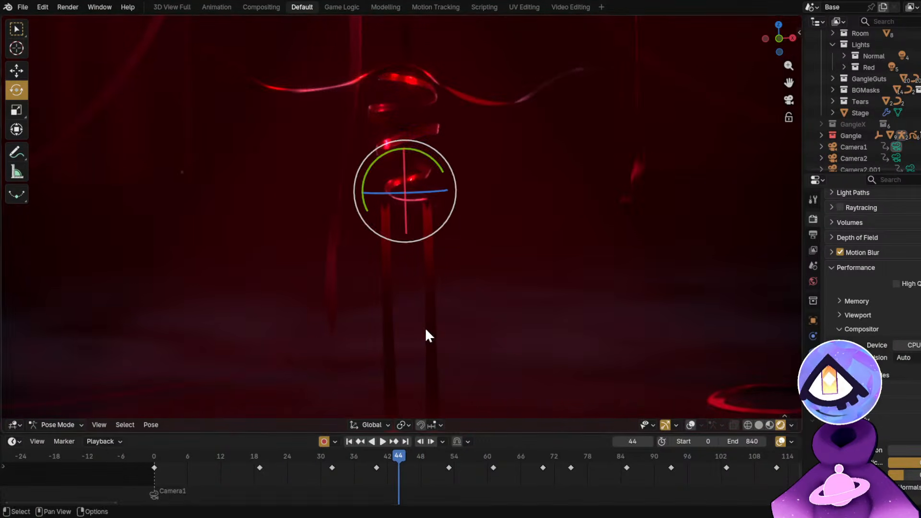
Compare the FootIK.L and FootIK.R bones between frames 35 and 39 from the side with overlays shown.
key("shift+alt+z")
left_click_drag(310, 449, 372, 453)
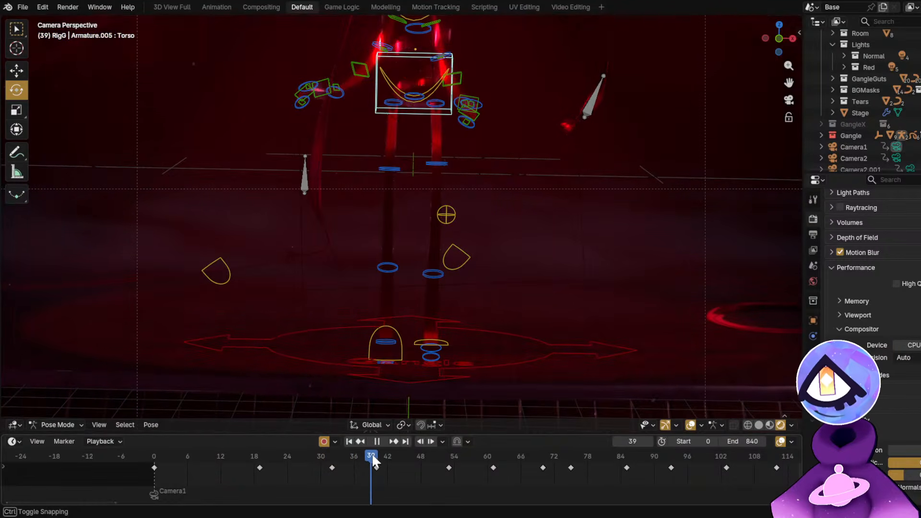
left_click(440, 341)
middle_click_drag(439, 341, 379, 263)
middle_click_drag(410, 339, 348, 343)
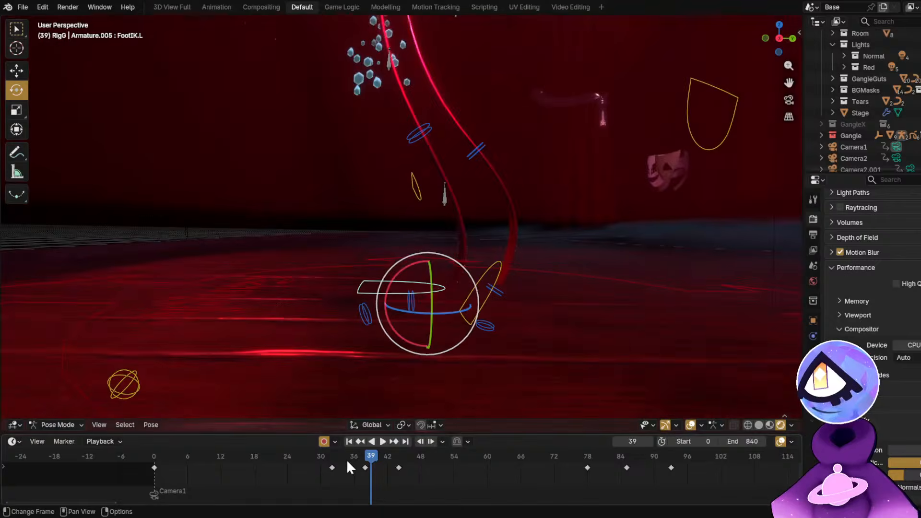
mouse_move(346, 459)
left_mouse_down()
mouse_move(326, 459)
mouse_move(355, 459)
mouse_move(347, 462)
left_mouse_up()
middle_click_drag(540, 339, 508, 352)
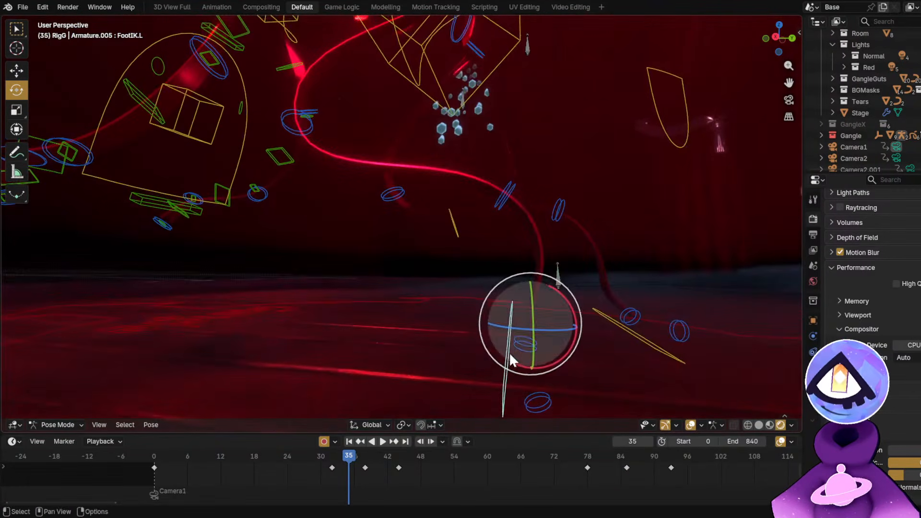
left_click(626, 334)
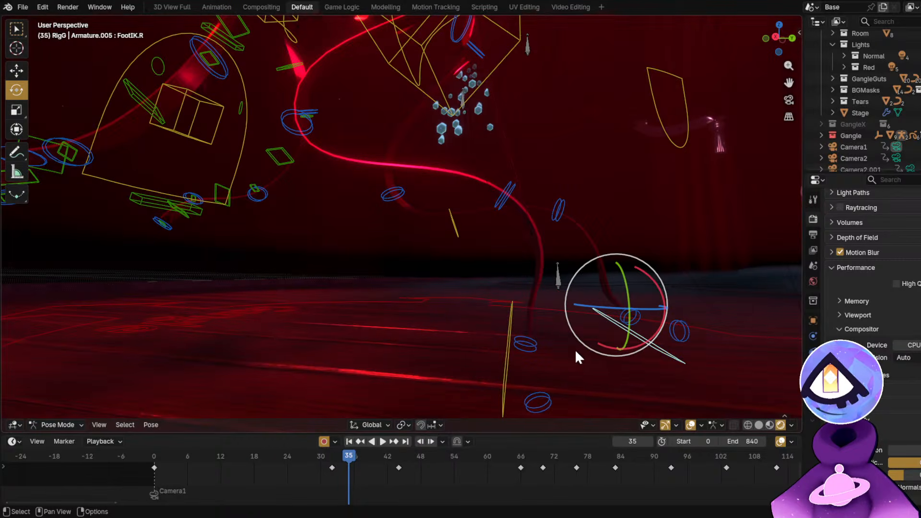
middle_click_drag(568, 336, 592, 317)
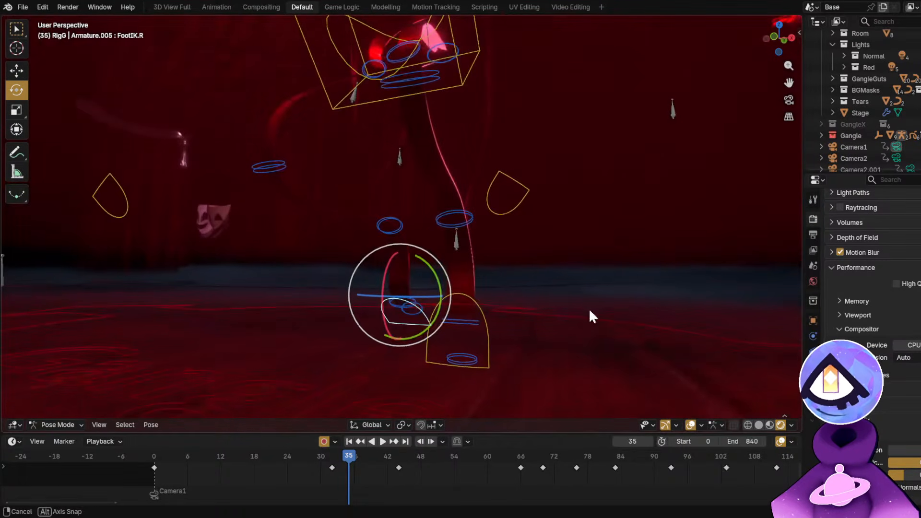
Select the FootIK.L bone and clear its rotation and location at frame 35.
left_click(479, 306)
middle_click_drag(480, 306, 430, 329)
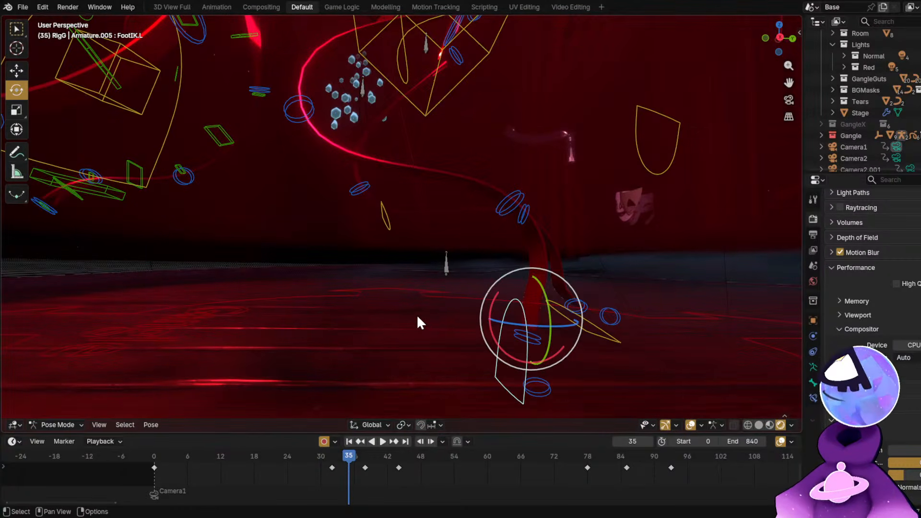
scroll(357, 465, "up", 4)
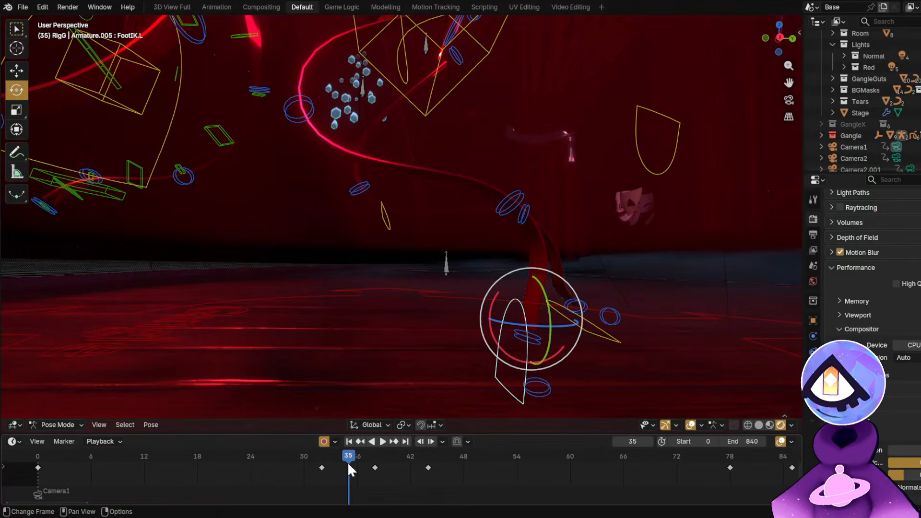
left_click_drag(324, 459, 349, 464)
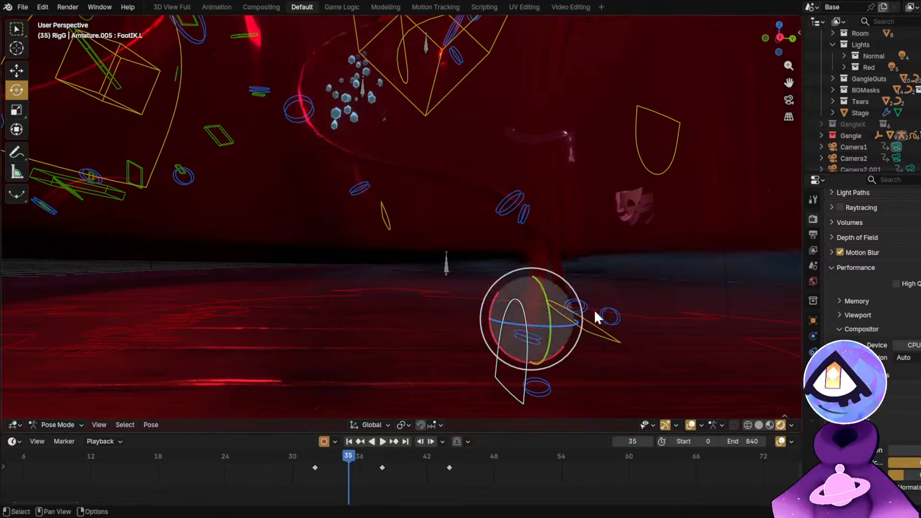
middle_click_drag(576, 296, 558, 284, "shift")
key("alt+r")
key("alt+g")
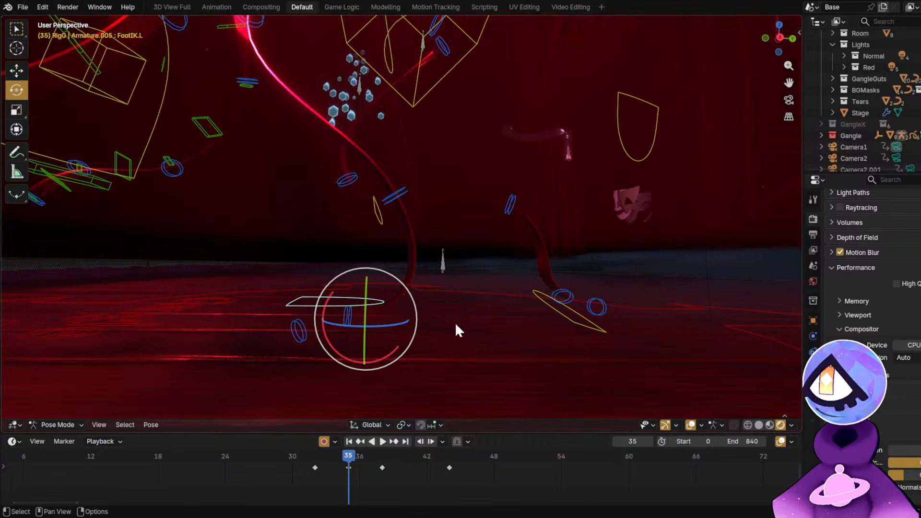
Adjust the height of the FootIK.L bone with the Move tool at frame 35, checking the foot without overlays.
left_click(15, 71)
left_click_drag(391, 295, 397, 266)
key("shift+alt+z")
key("ctrl+z")
key("shift+alt+z")
middle_click_drag(440, 263, 470, 323)
scroll(844, 96, "up", 2)
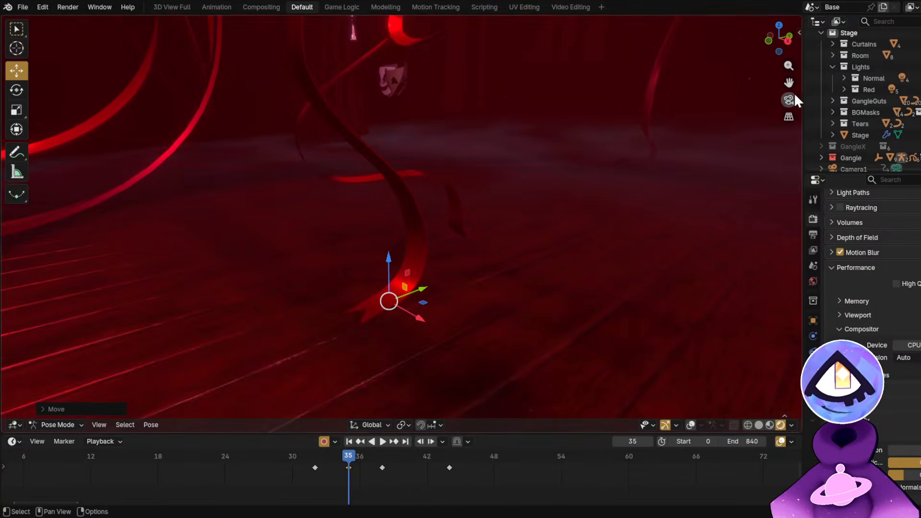
Switch the viewport to solid shading and hide the Room and Lights collections.
left_click(759, 425)
scroll(863, 57, "up", 2)
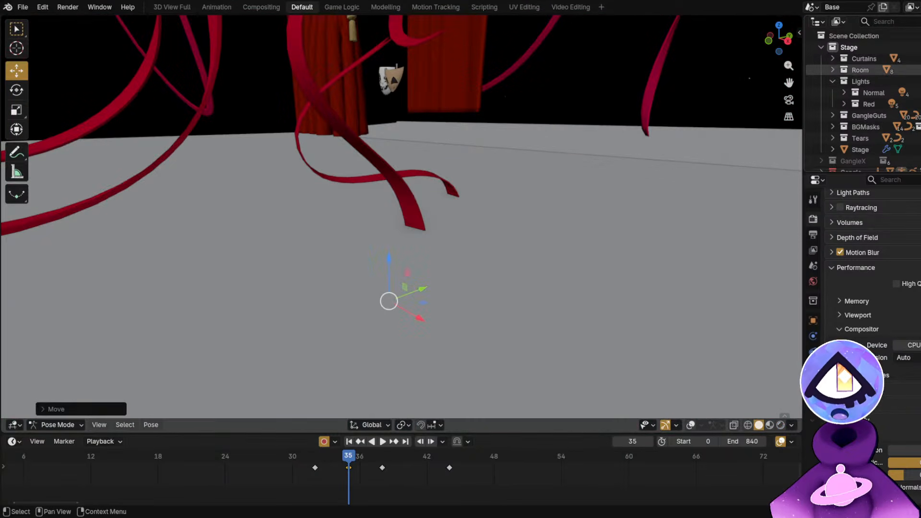
left_click(918, 70)
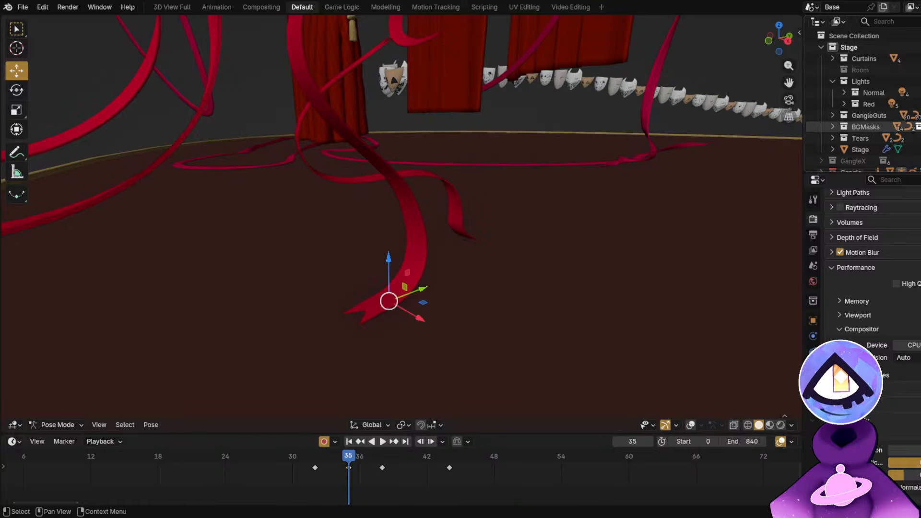
left_click(918, 81)
Tilt the FootIK.L bone at frame 35 to level the ribbon foot, and lower it onto the stage floor.
middle_click_drag(475, 288, 407, 204)
left_click(17, 90)
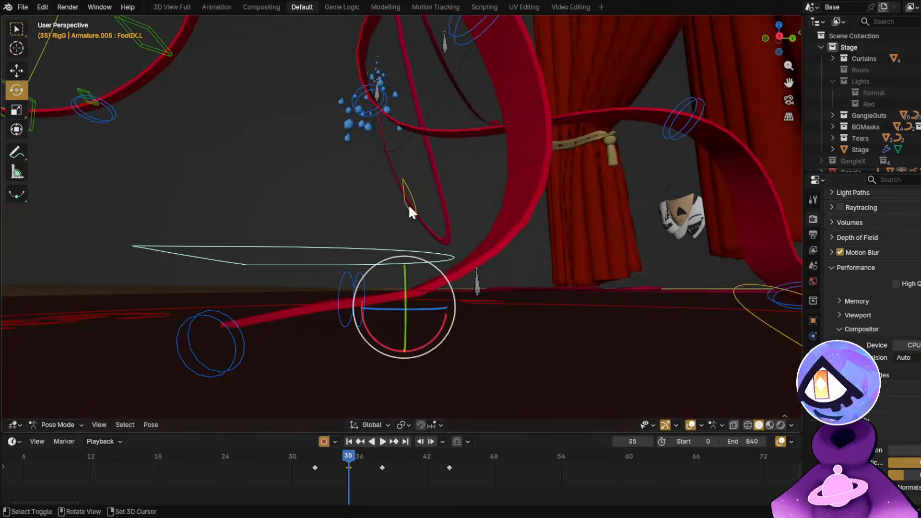
left_click_drag(431, 337, 424, 341)
left_click(18, 72)
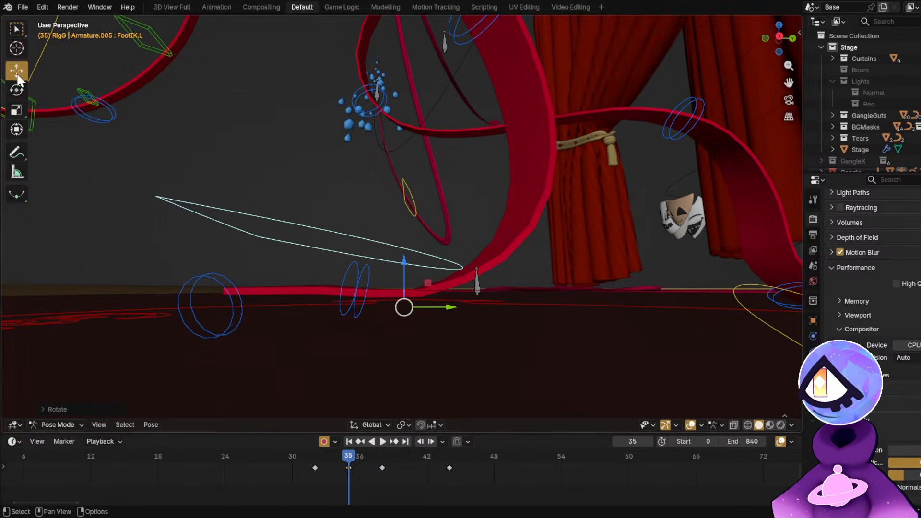
left_click_drag(427, 283, 427, 307)
middle_click_drag(427, 306, 489, 283)
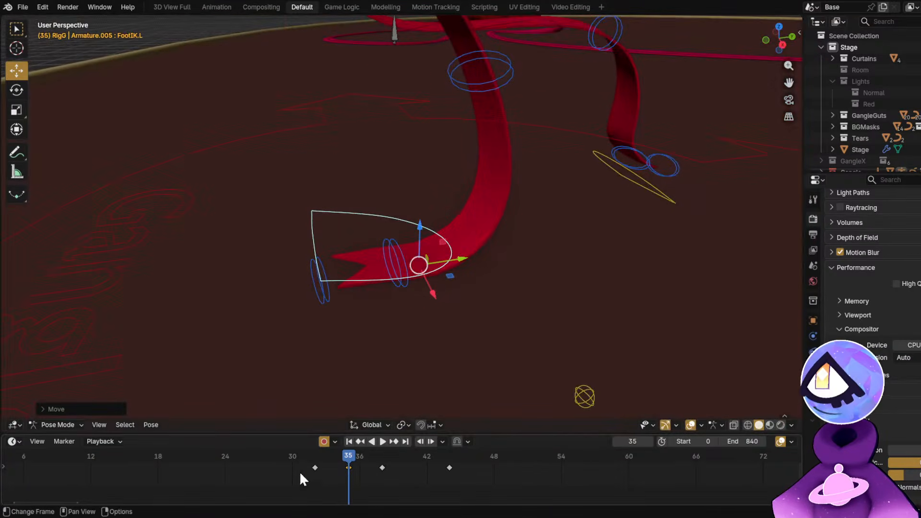
Play back the foot motion and raise both the FootIK.L and FootIK.R bones about 0.098 along Z at frame 44.
left_click_drag(299, 471, 289, 459)
key("space")
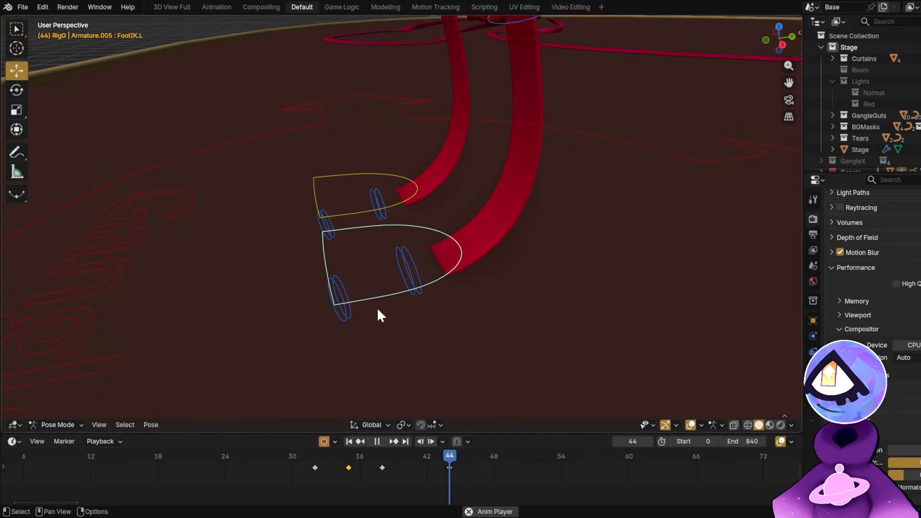
key("space")
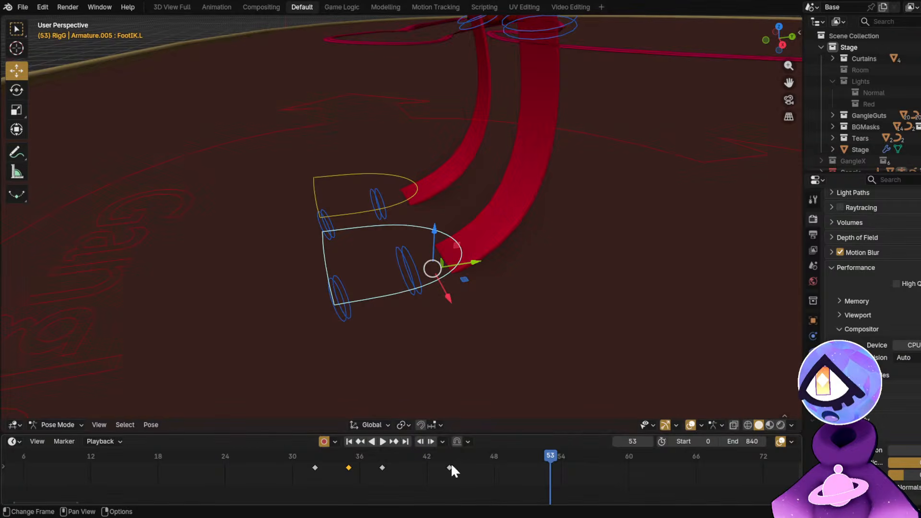
left_click(448, 458)
key("space")
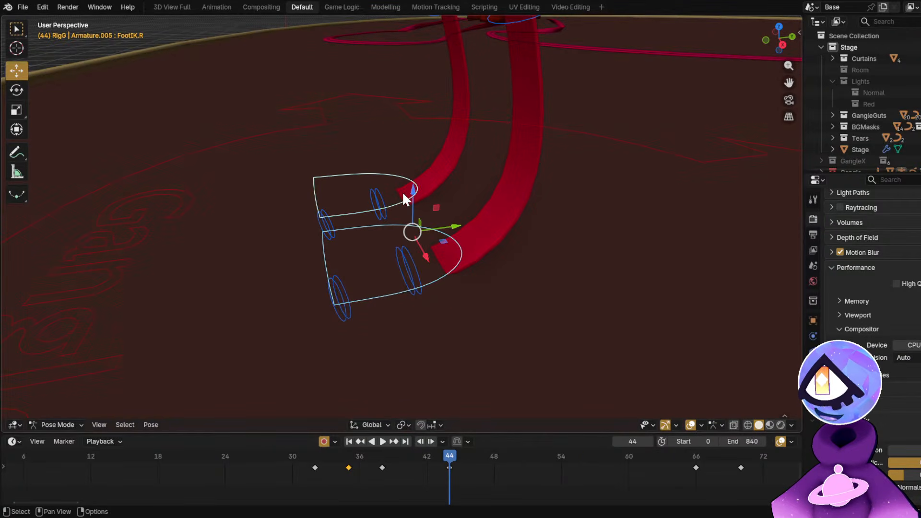
key("g")
key("z")
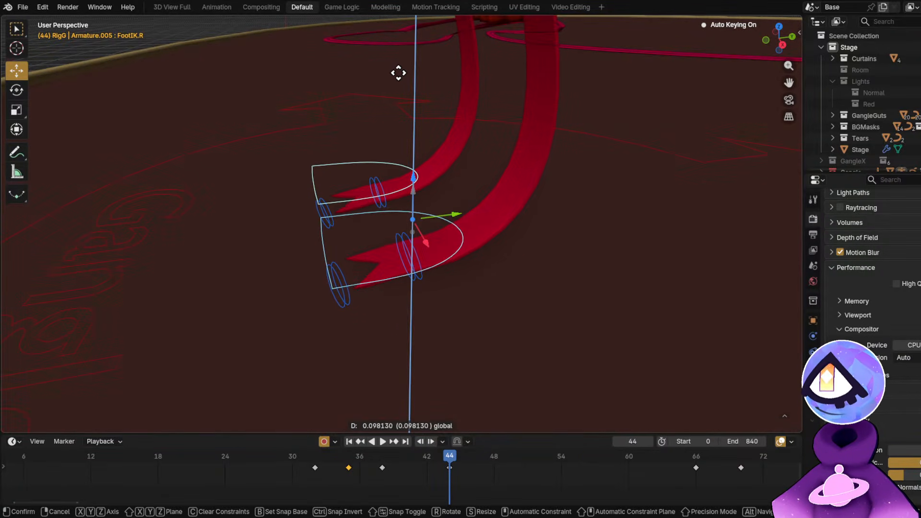
left_click(398, 73)
Review the playback and raise the FootIK.L bone at frame 38 so the ribbon foot clears the stage floor.
left_click(301, 453)
key("space")
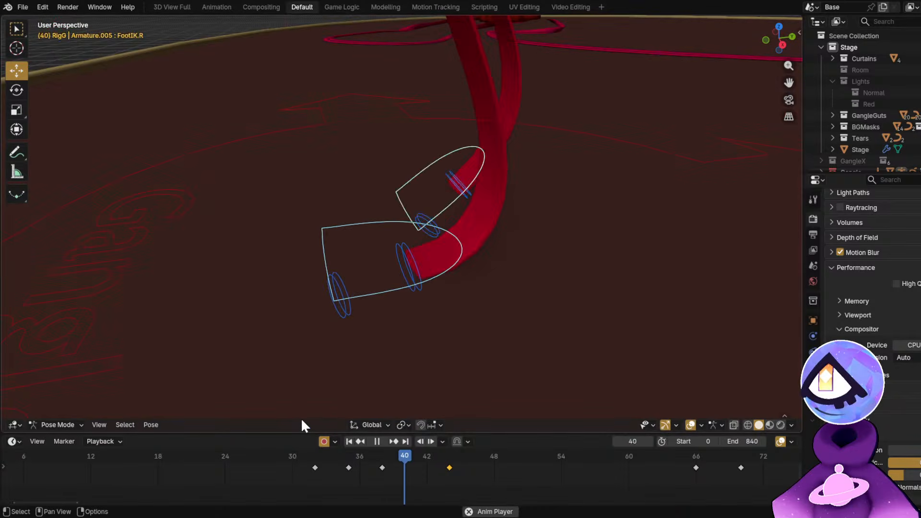
left_click(381, 456)
key("space")
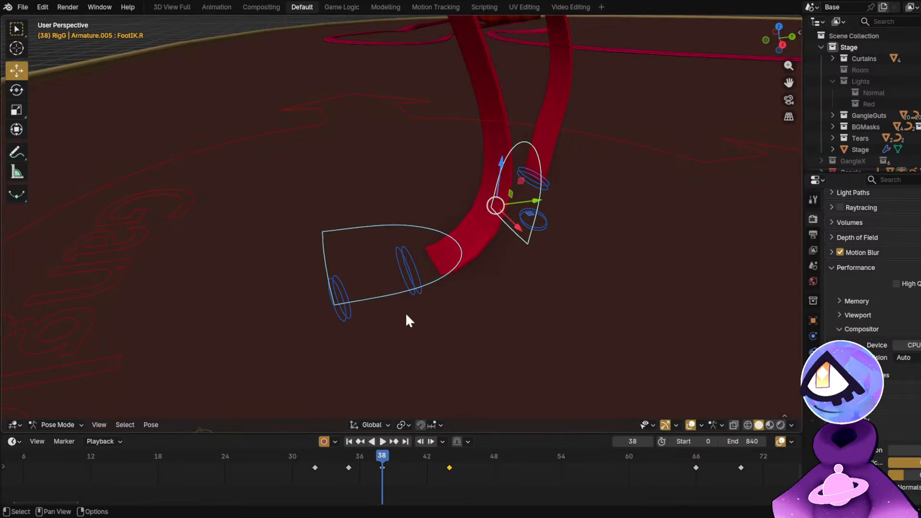
left_click(426, 236)
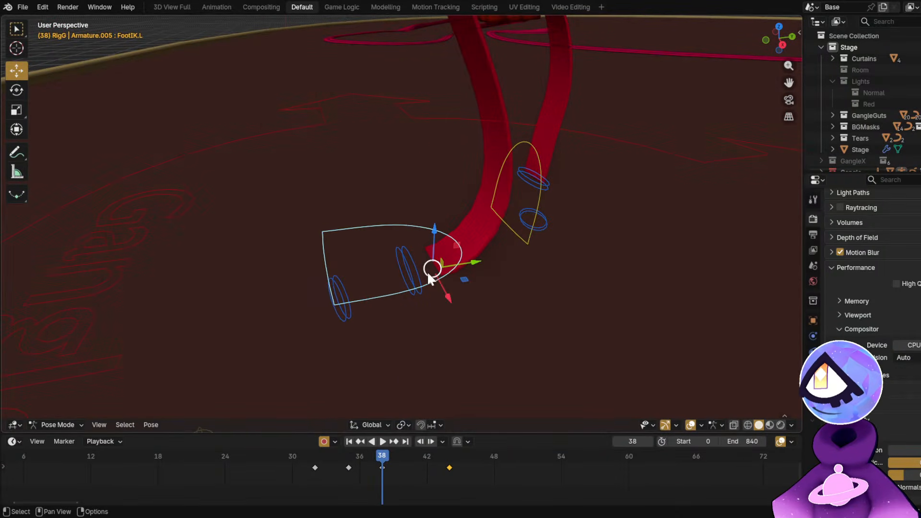
left_click(381, 467)
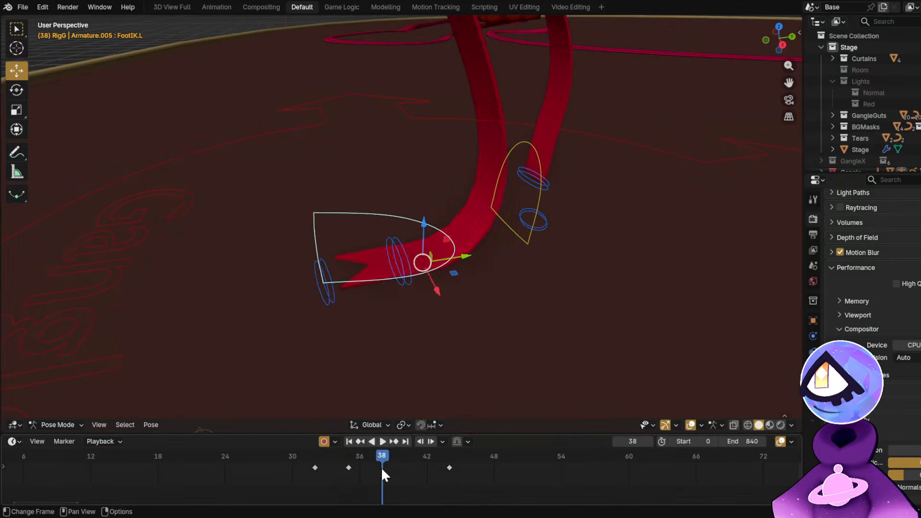
Raise the FootIK.R bone with the Move tool at frame 38 and undo the extra adjustment made after it.
left_click(521, 238)
middle_click_drag(529, 282, 431, 254)
left_click_drag(528, 168, 530, 90)
middle_click_drag(524, 187, 484, 258, "shift")
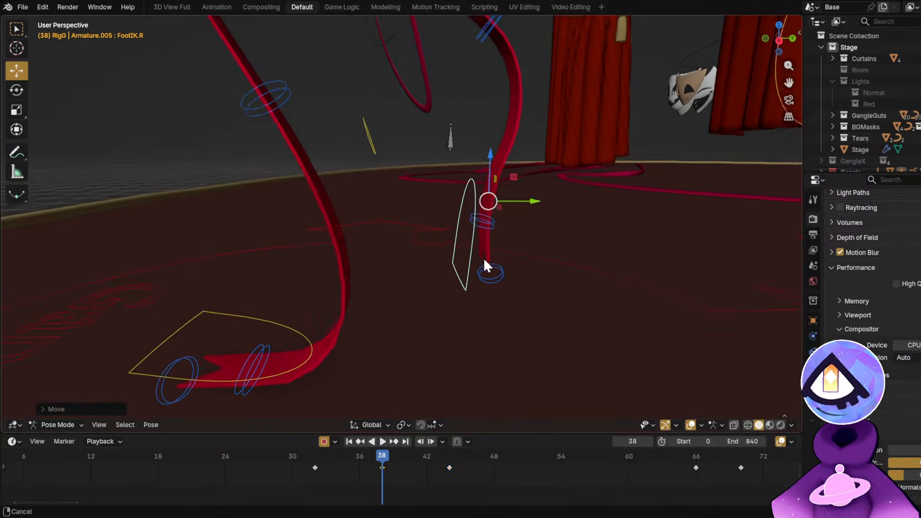
left_click(532, 198)
key("ctrl+z")
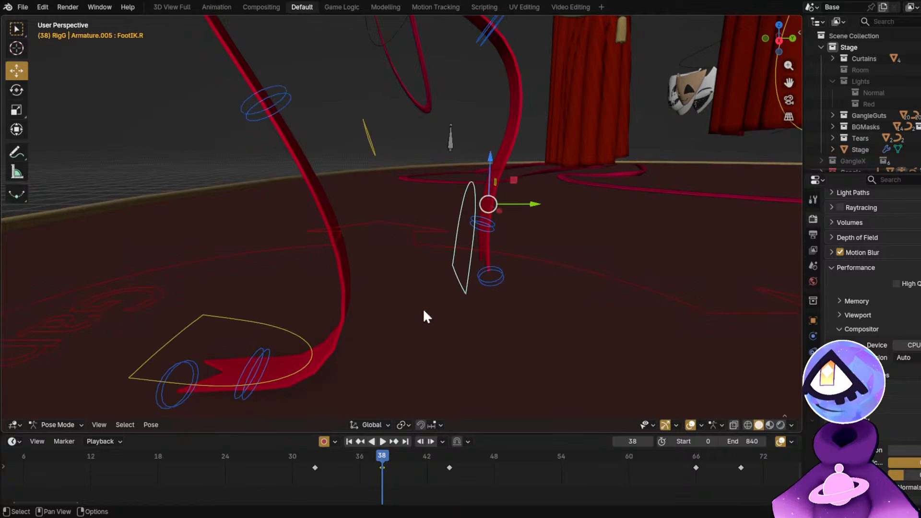
Play back to find the sinking feet, and raise both FootIK bones about 0.11 along Z at frame 66.
left_click(284, 461)
key("space")
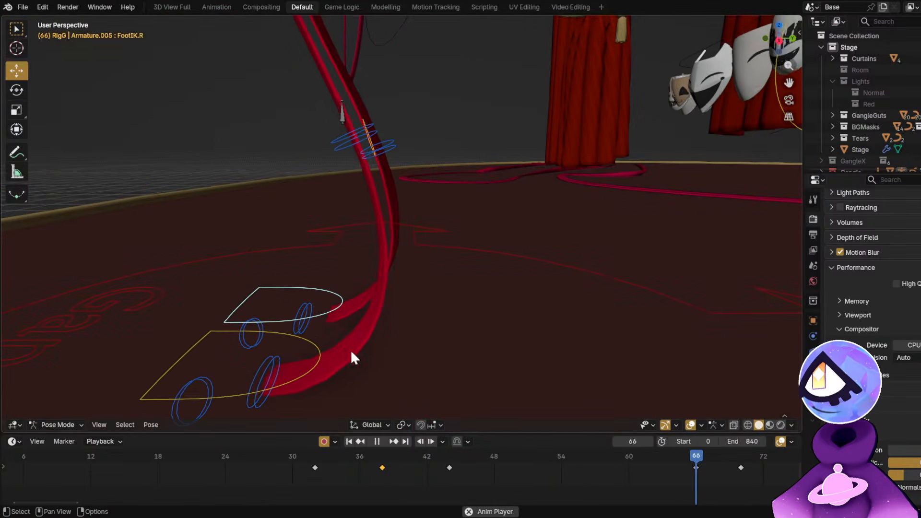
left_click(315, 340, "shift")
key("space")
scroll(597, 474, "down", 4)
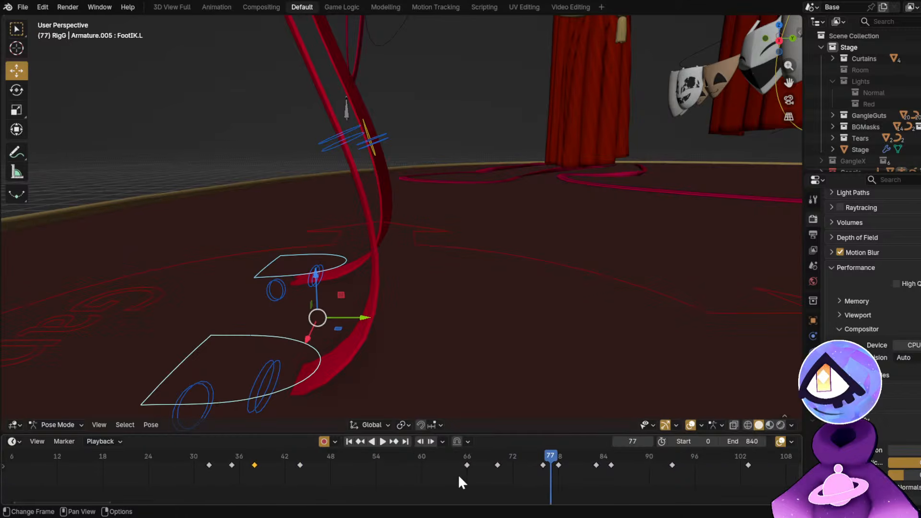
left_click(469, 463)
key("g")
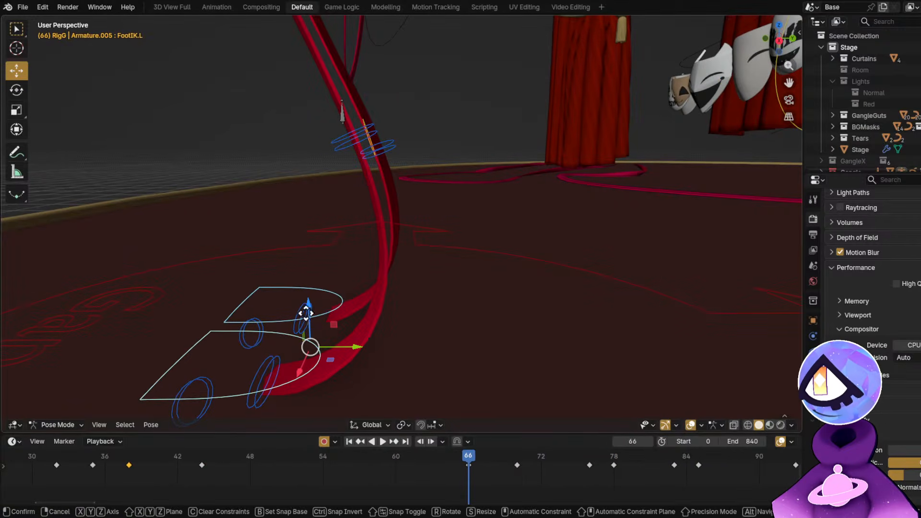
key("z")
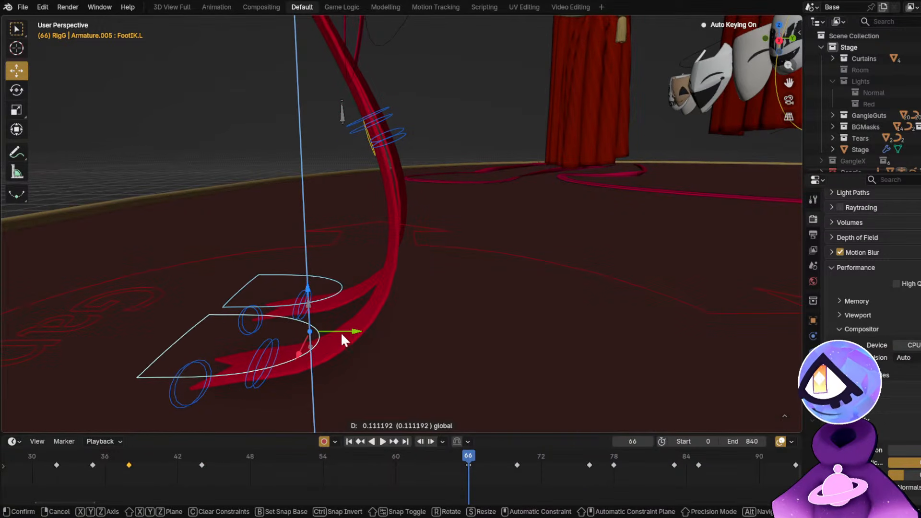
left_click(342, 339)
Raise the FootIK.R bone about 0.12 along Z at frame 70.
left_click(517, 457)
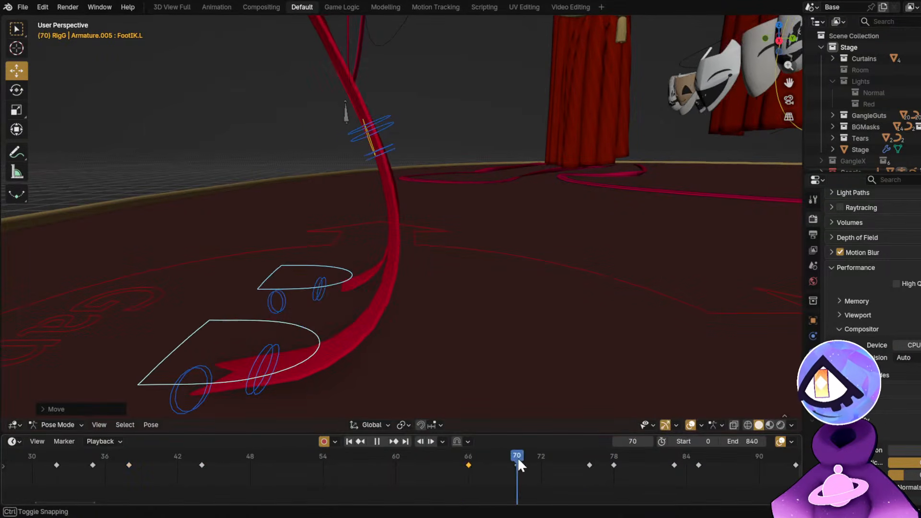
left_click(339, 284)
key("g")
key("z")
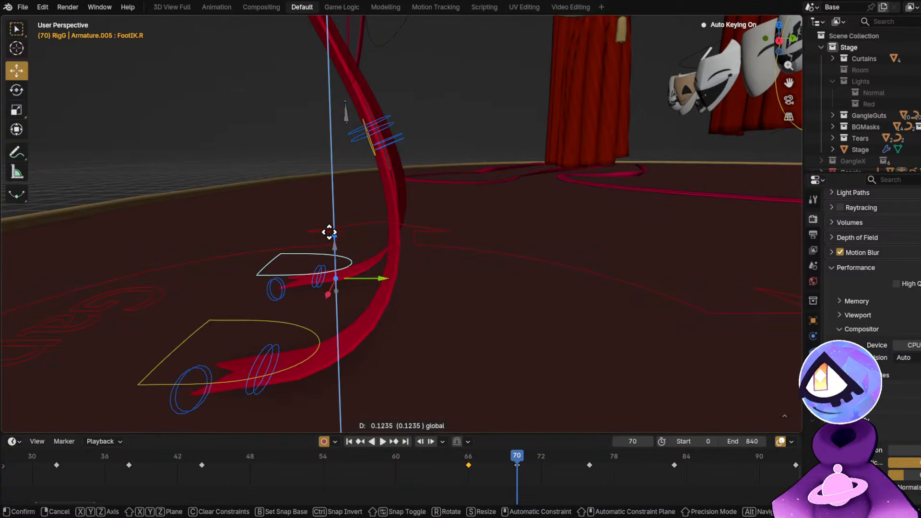
left_click(329, 232)
Raise both the FootIK.L and FootIK.R bones above the stage floor at frame 76.
left_click_drag(533, 456, 586, 467)
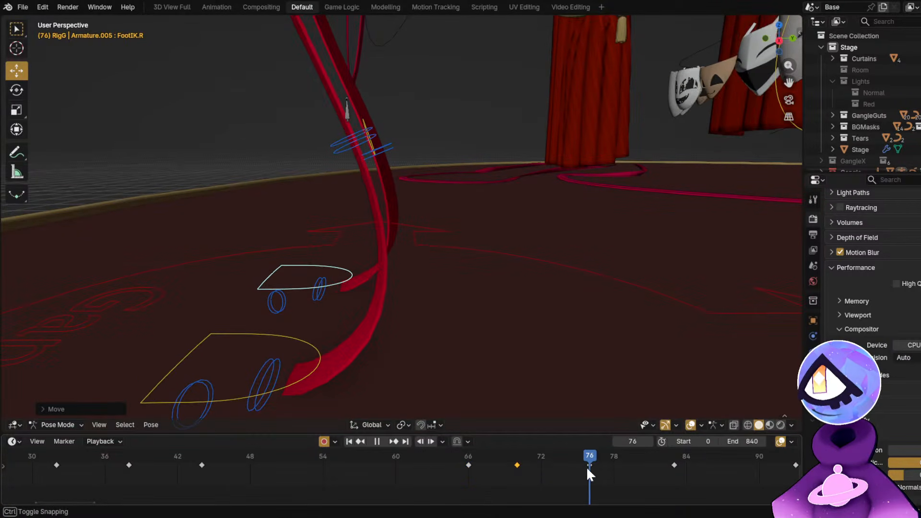
left_click(324, 315)
left_click_drag(322, 293, 316, 274)
left_click(333, 294)
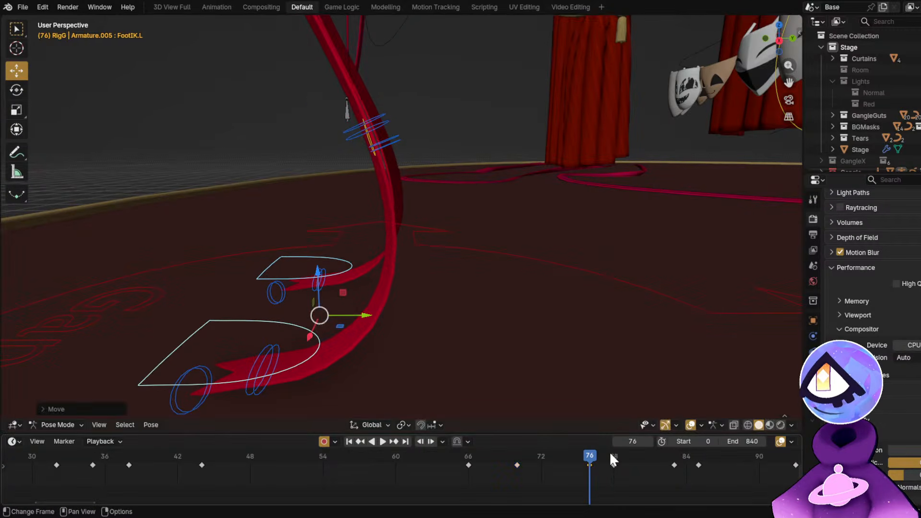
Raise the FootIK.L bone above the stage floor at frame 78 and inspect the foot from the front.
left_click(615, 454)
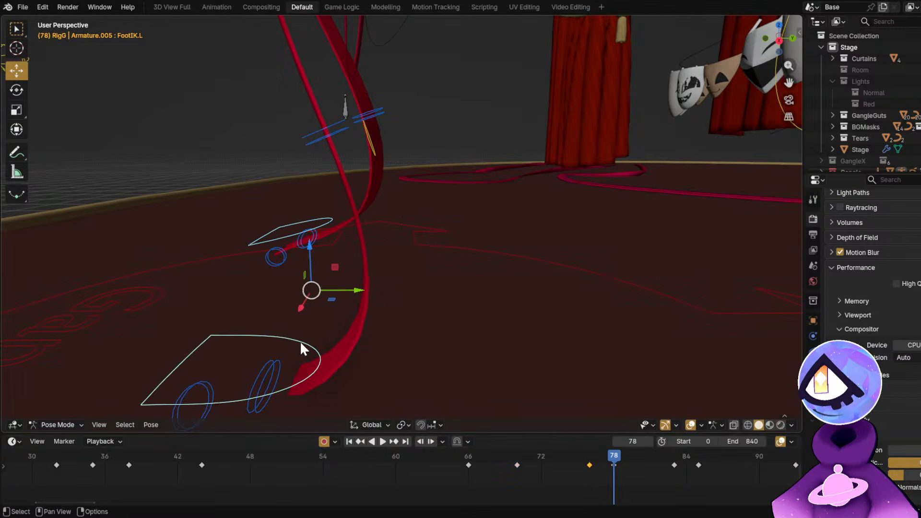
left_click_drag(297, 348, 294, 325)
middle_click_drag(294, 325, 416, 296)
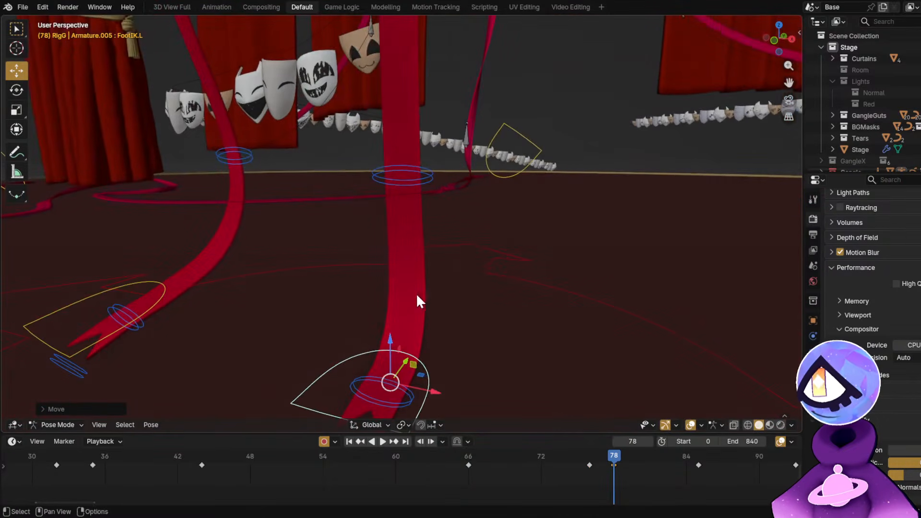
Select the Root bone and play back the feet without overlays, checking the motion through the camera view.
left_click(490, 272)
scroll(499, 274, "down", 2)
middle_click_drag(563, 341, 462, 376)
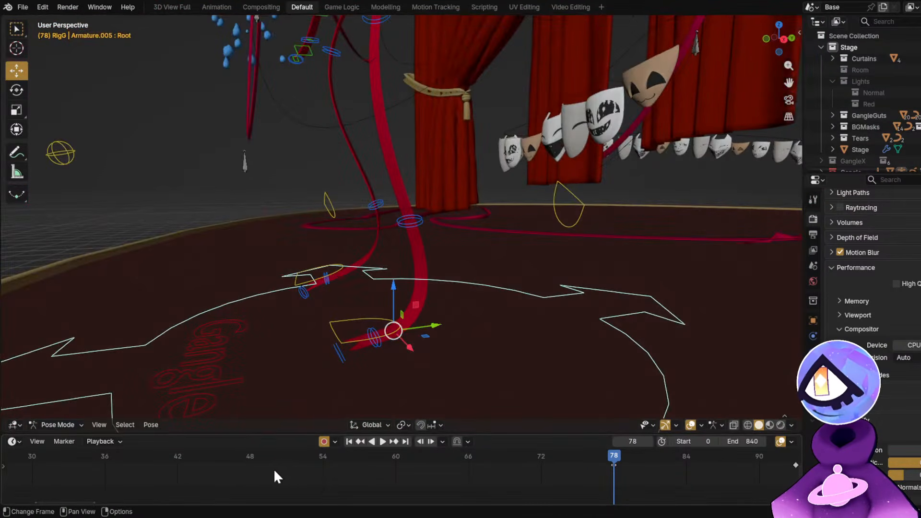
left_click(257, 461)
key("space")
key("shift+alt+z")
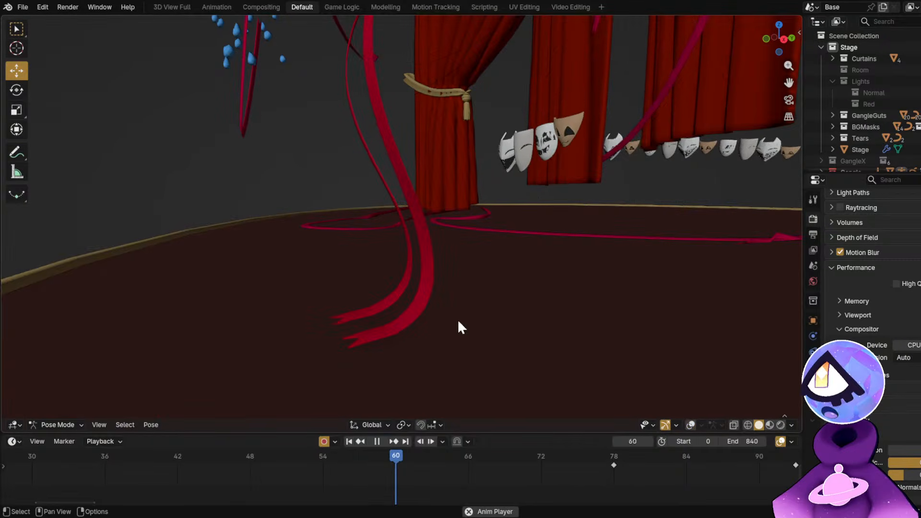
key("KP_0")
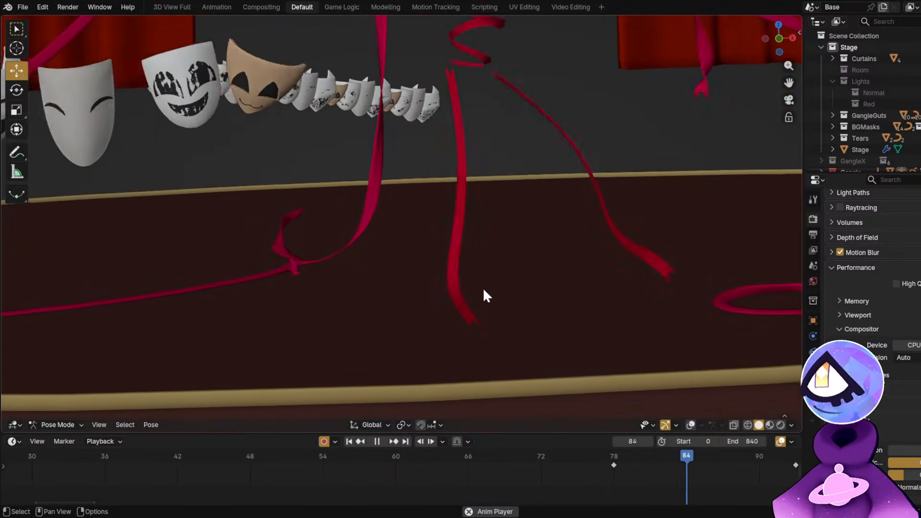
key("space")
key("shift+alt+z")
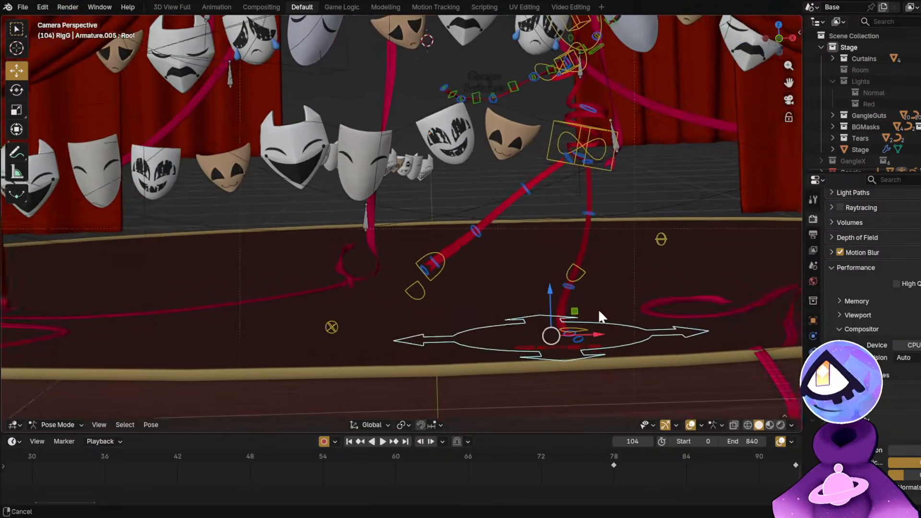
Scrub the Root motion between frames 78 and 93, and delete the Root bone's rotation keyframes at frame 93.
middle_click_drag(599, 312, 447, 297, "shift")
scroll(552, 465, "down", 7)
middle_click_drag(643, 481, 411, 482)
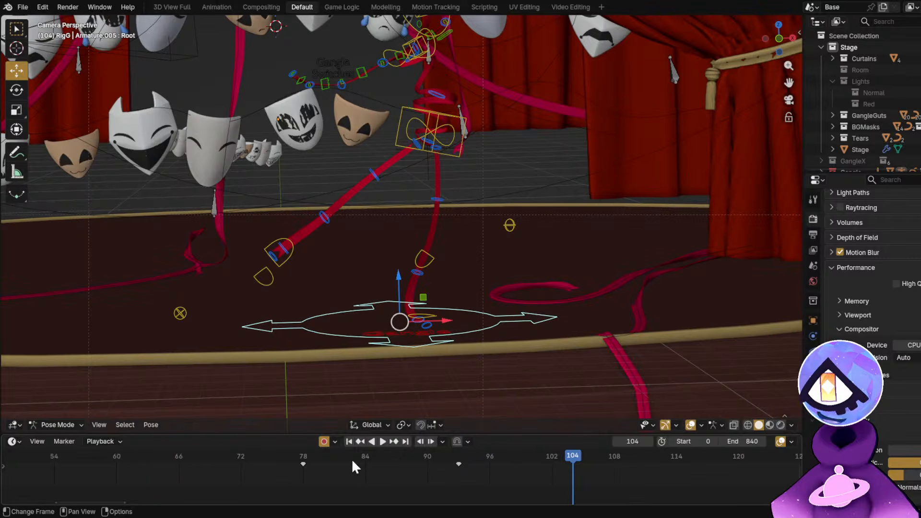
left_click_drag(301, 459, 459, 473)
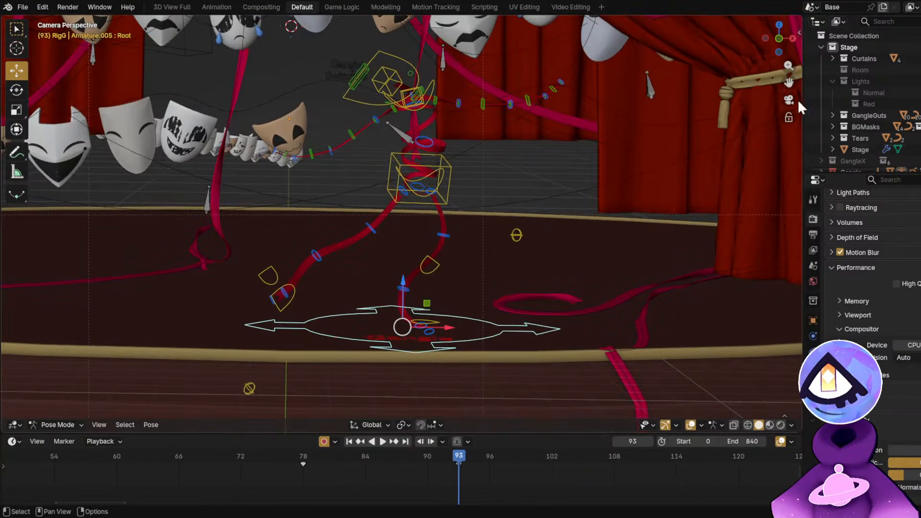
left_click(798, 33)
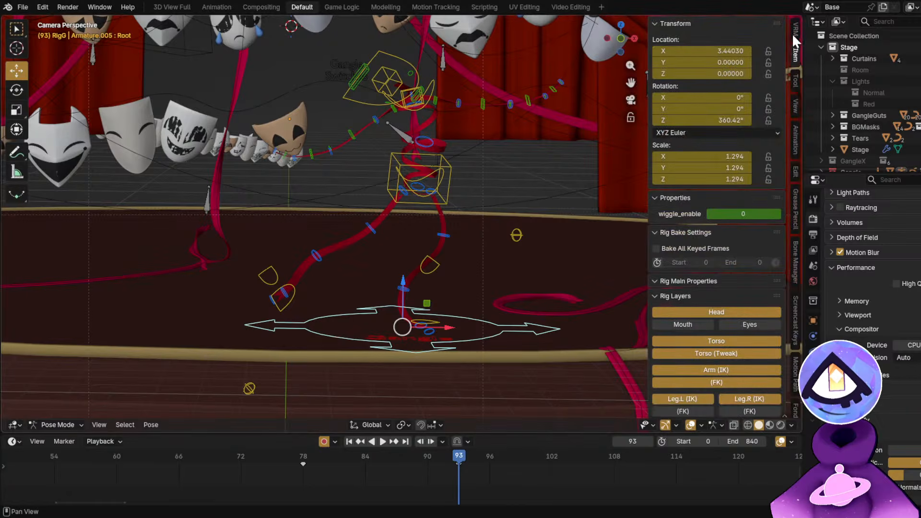
right_click(689, 103)
left_click(665, 124)
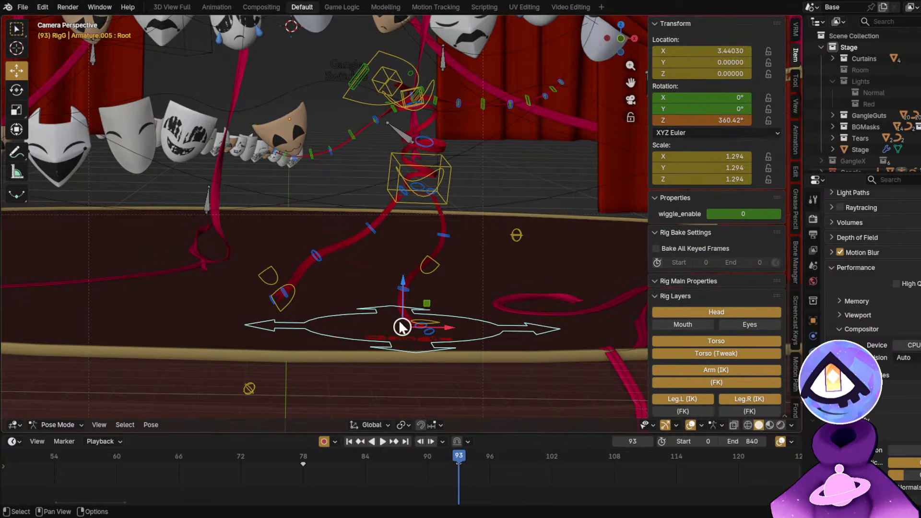
Delete the Root bone's rotation keyframes at frame 78 and play back the result.
left_click(302, 459)
right_click(706, 101)
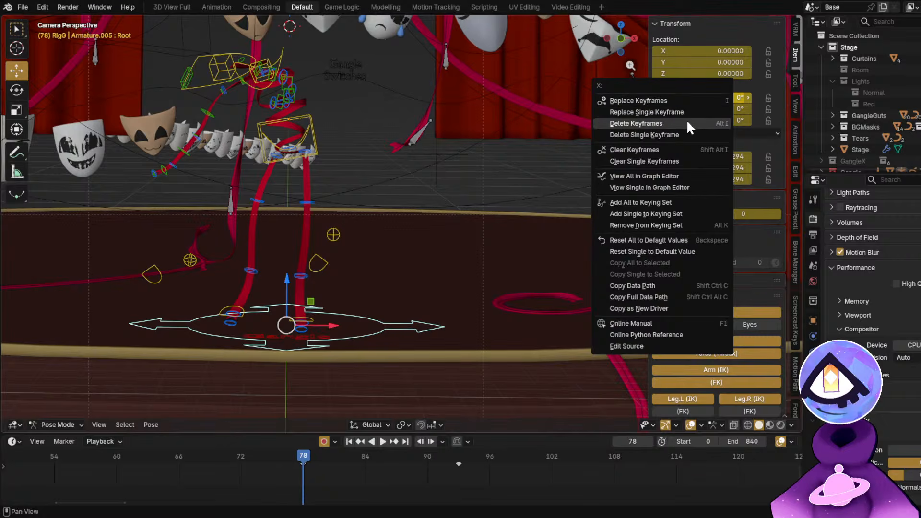
left_click(686, 121)
key("space")
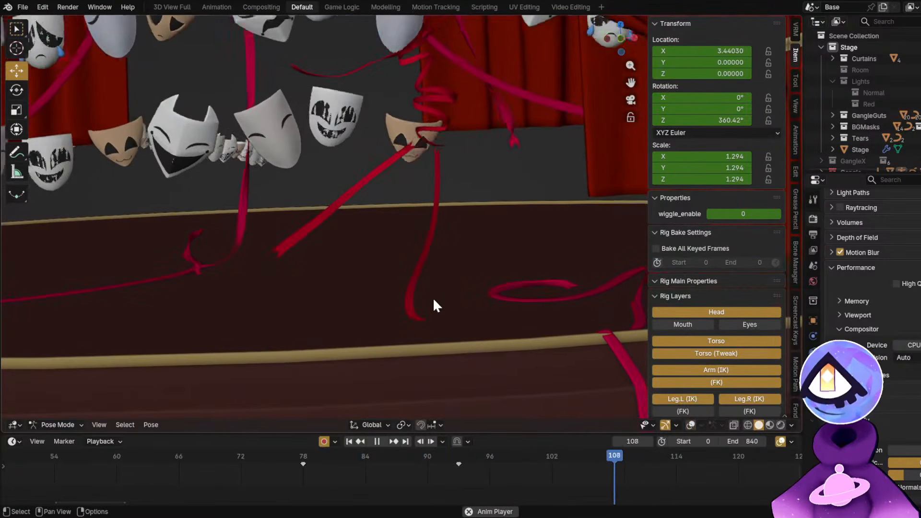
key("space")
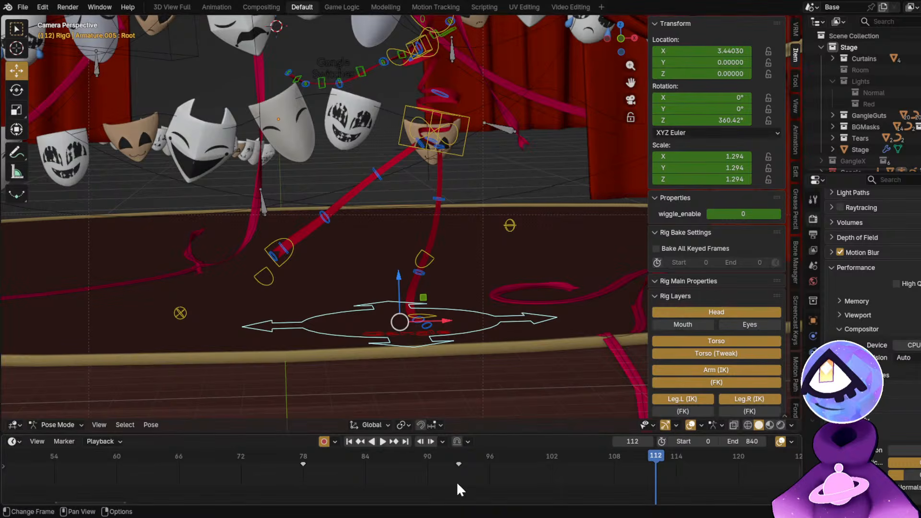
Try moving the Root bone's keyframe from frame 93 to frame 86 and play back the faster slide without overlays.
left_click_drag(317, 462, 552, 482)
left_click_drag(442, 482, 292, 482)
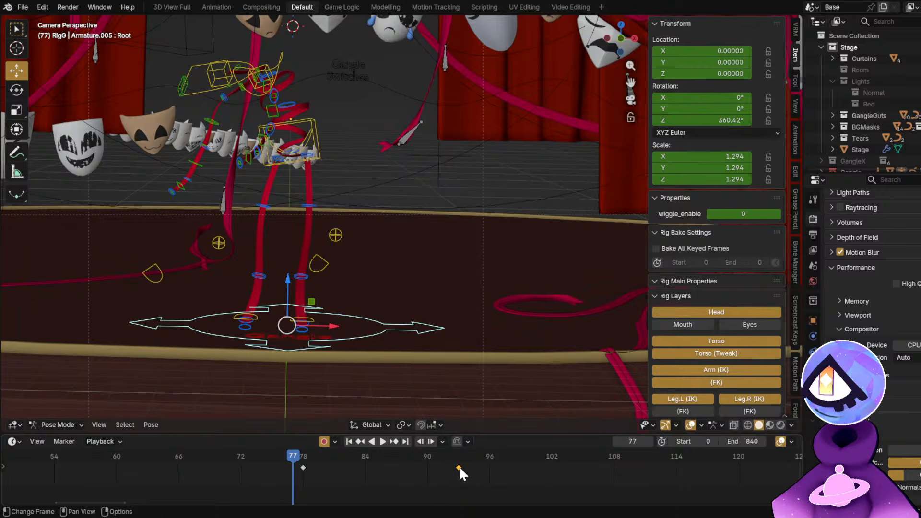
left_click_drag(458, 468, 386, 473)
key("space")
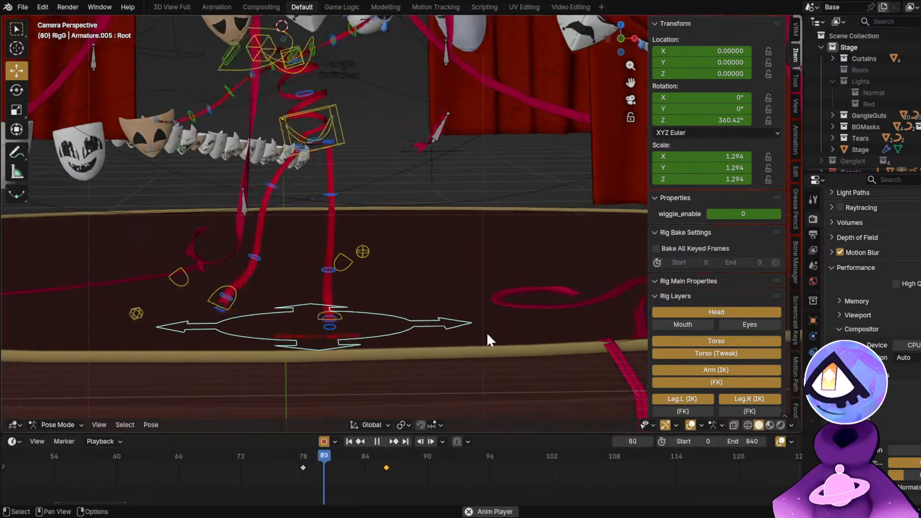
key("shift+alt+z")
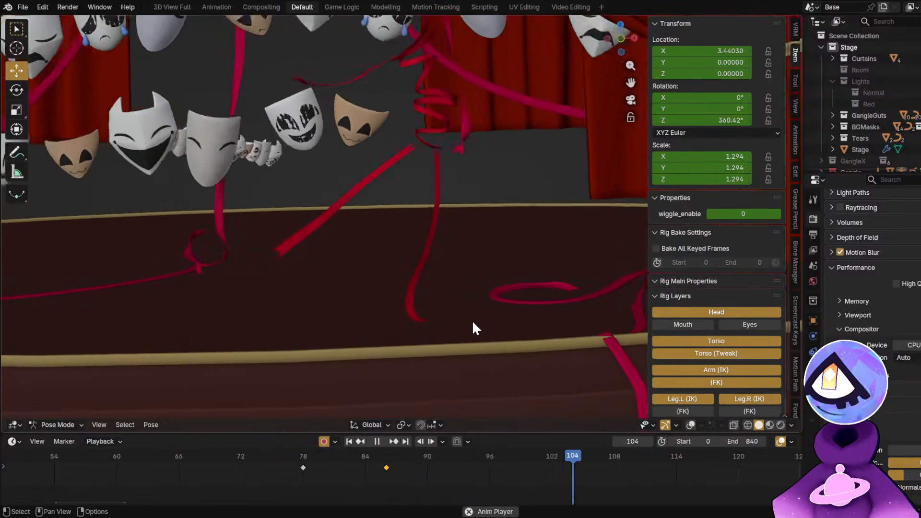
key("Escape")
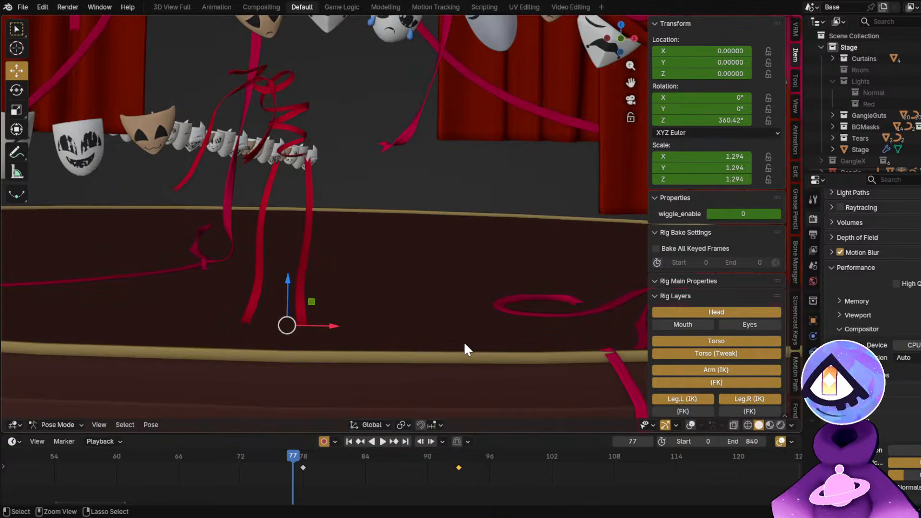
Restore the viewport overlays and scrub the camera-view animation back to frame 18.
key("shift+alt+z")
middle_click_drag(260, 468, 402, 469)
scroll(302, 404, "down", 4)
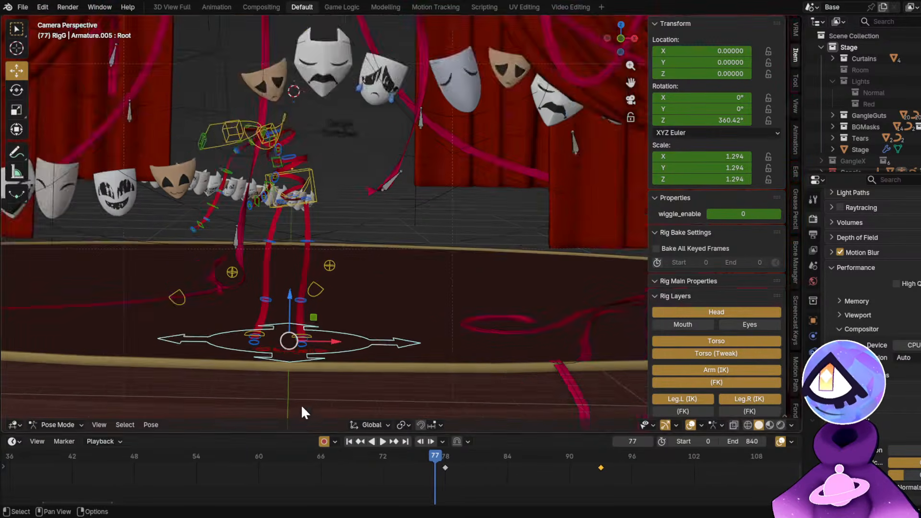
scroll(324, 472, "down", 2)
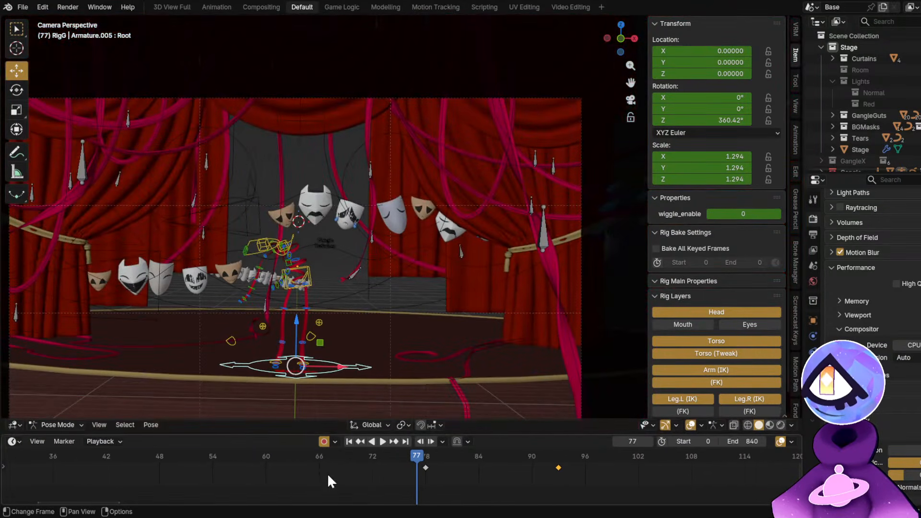
middle_click_drag(329, 479, 510, 482)
scroll(315, 452, "down", 4)
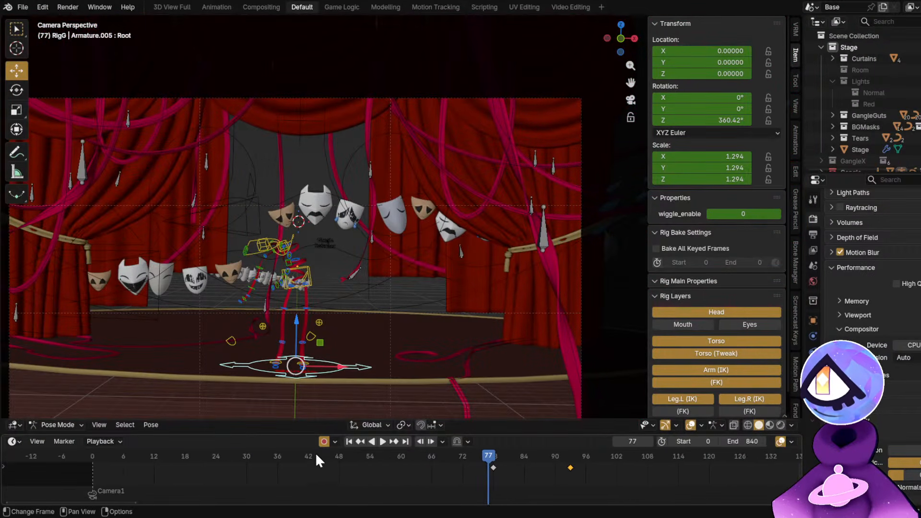
left_click_drag(290, 455, 203, 476)
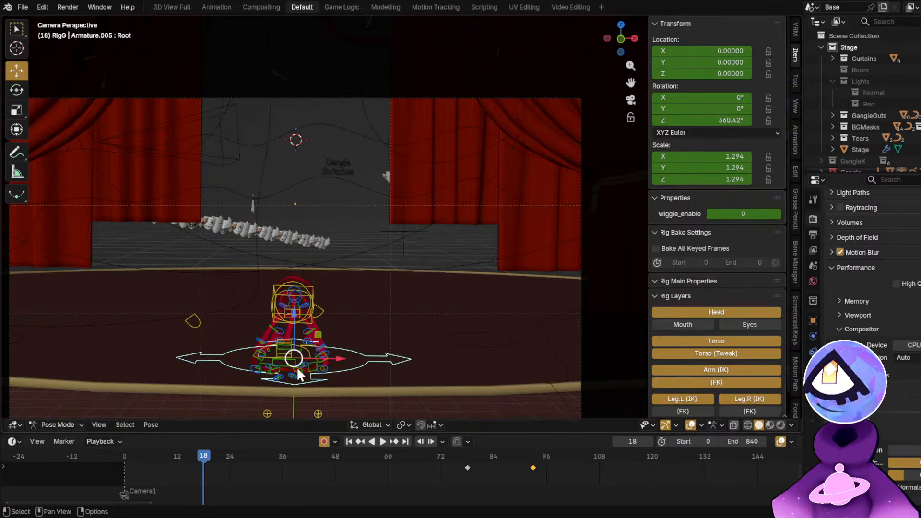
Play back the crouching pose from frame 18 to 33 outside the camera view, checking the motion without overlays.
scroll(289, 339, "up", 6)
key("KP_0")
key("KP_Decimal")
key("space")
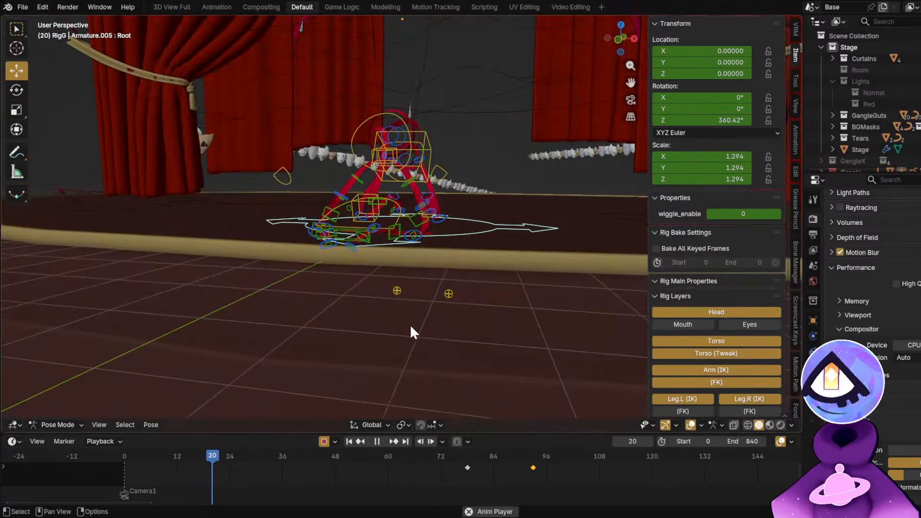
key("alt+shift+z")
key("space")
key("alt+shift+z")
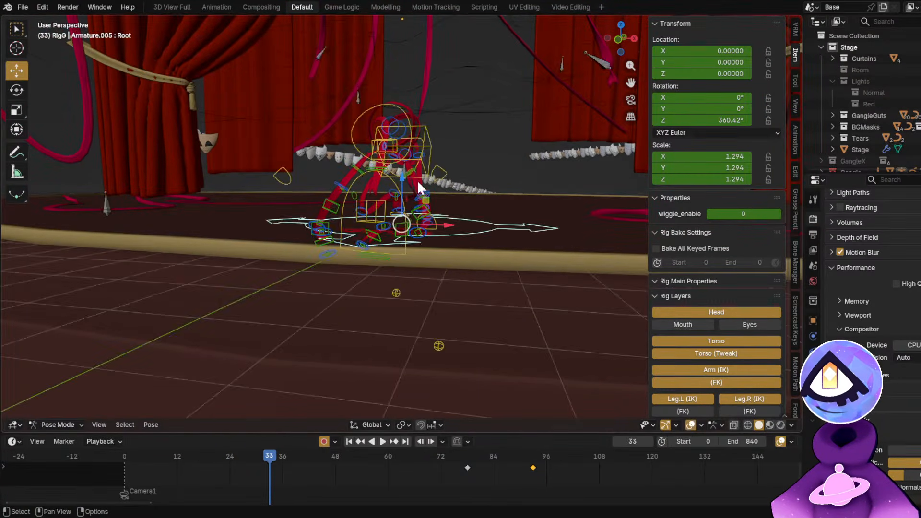
Select the ArmFK.L.002 bone and duplicate its frame 19 keyframe to frame 32.
scroll(417, 178, "up", 4)
left_click(379, 202)
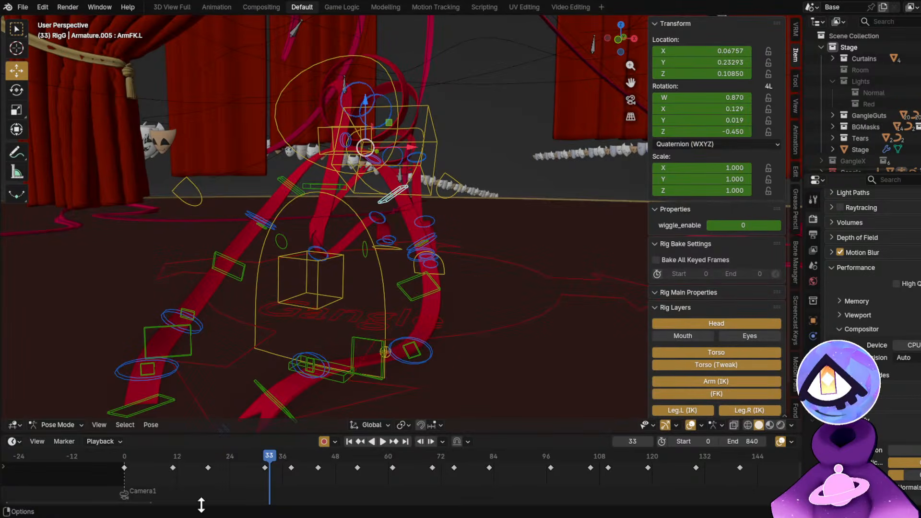
scroll(203, 462, "up", 3)
scroll(203, 461, "up", 3)
left_click_drag(170, 452, 231, 470)
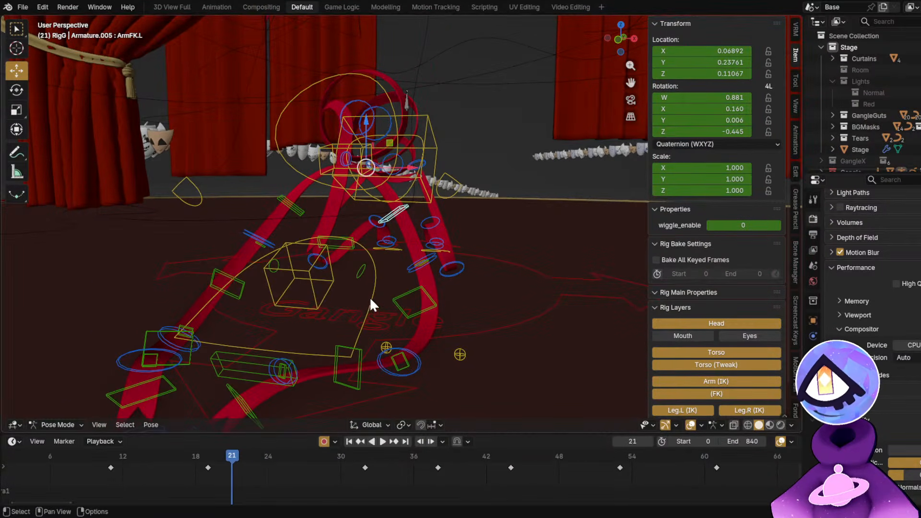
left_click(405, 300)
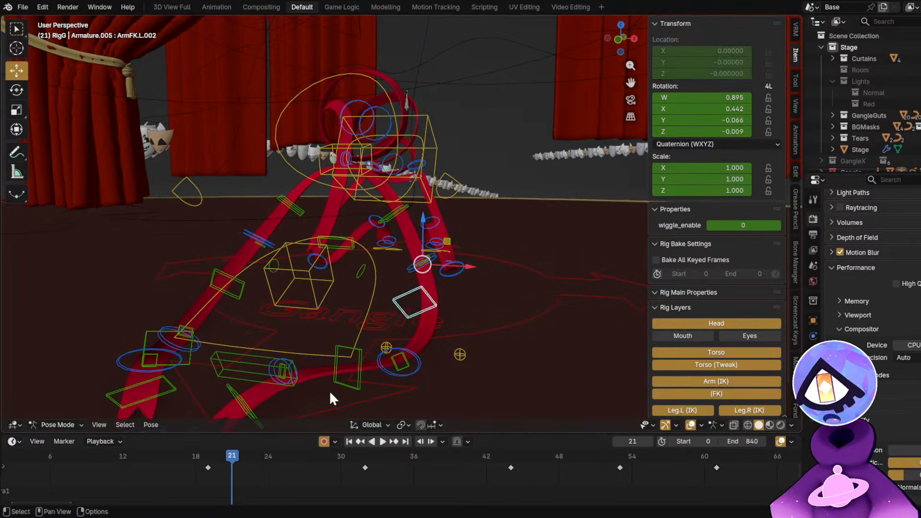
left_click(208, 468)
key("shift+d")
left_click(366, 479)
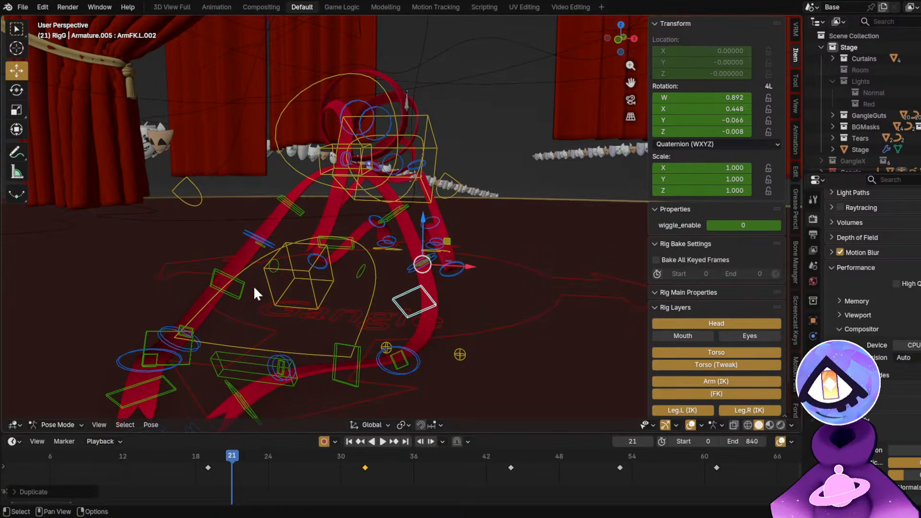
Duplicate the ArmFK.R.002 bone's frame 19 keyframe to frame 32 and play back the arms.
left_click(242, 293)
left_click(208, 468)
key("shift+d")
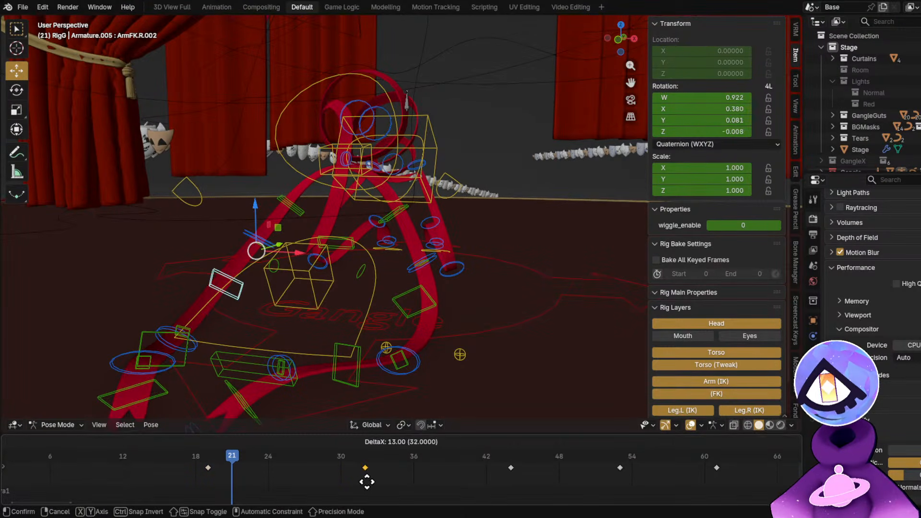
left_click(366, 481)
key("space")
key("space")
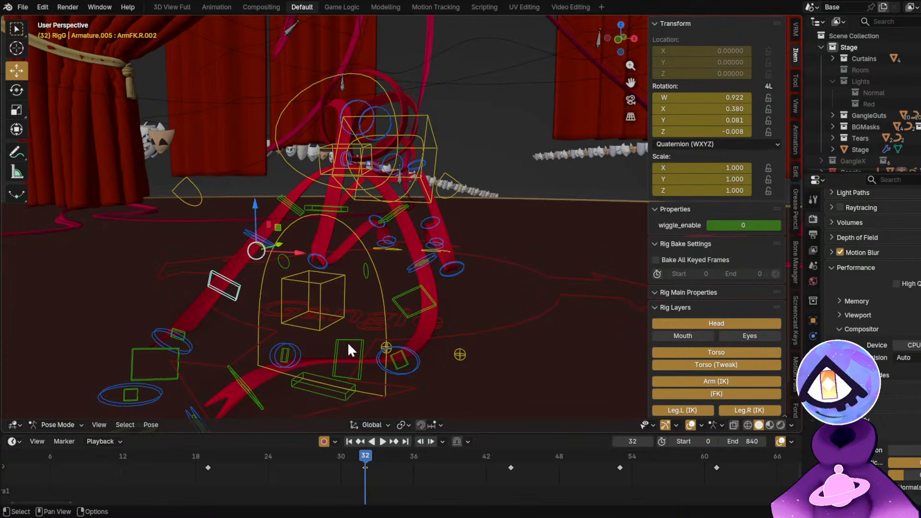
key("space")
key("space")
Select the lower FK bones of both ribbon arms and duplicate their frame 19 keyframes to frame 32.
middle_click_drag(396, 235, 374, 322, "shift")
left_click(287, 457)
left_click(338, 415)
left_click(374, 323)
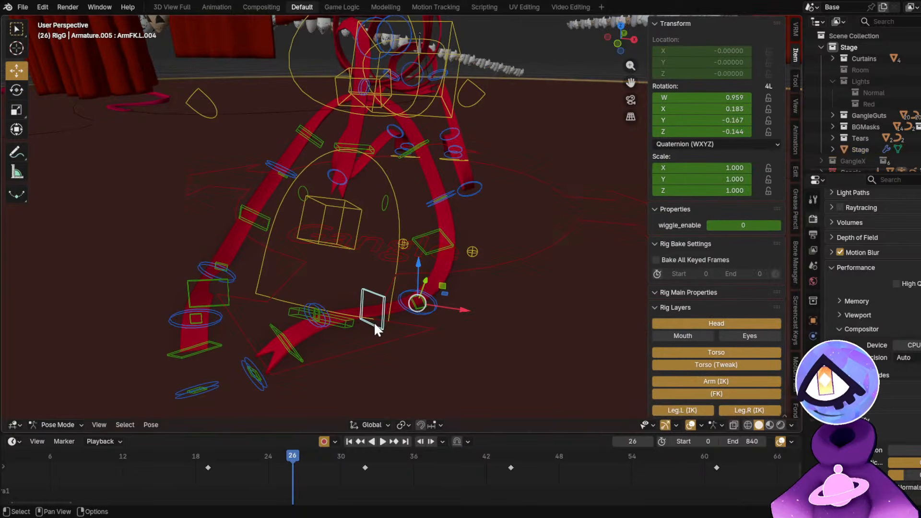
left_click(228, 295, "shift")
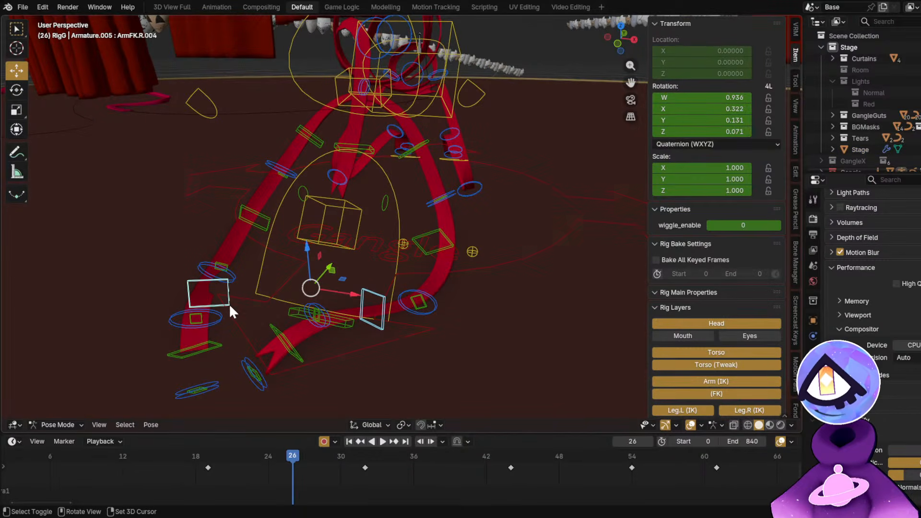
left_click(216, 348, "shift")
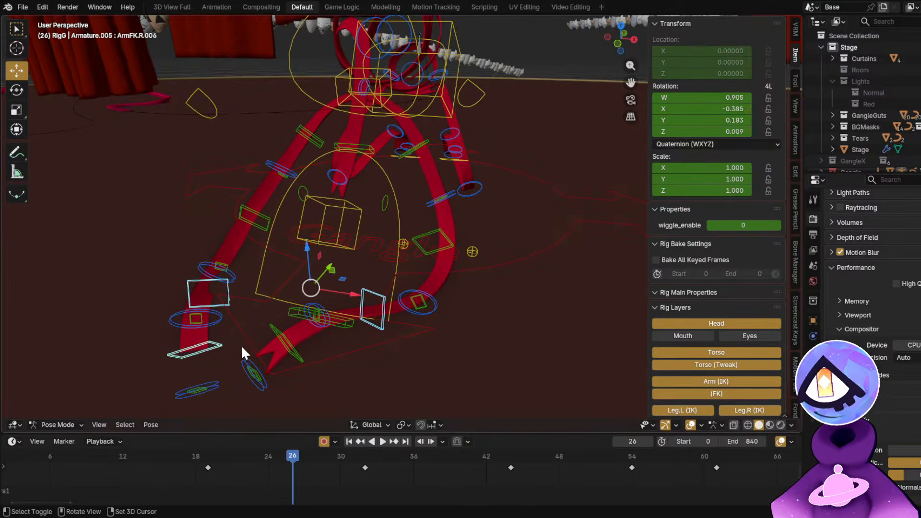
left_click(419, 305, "shift")
middle_click_drag(193, 290, 232, 365)
left_click_drag(237, 459, 365, 465)
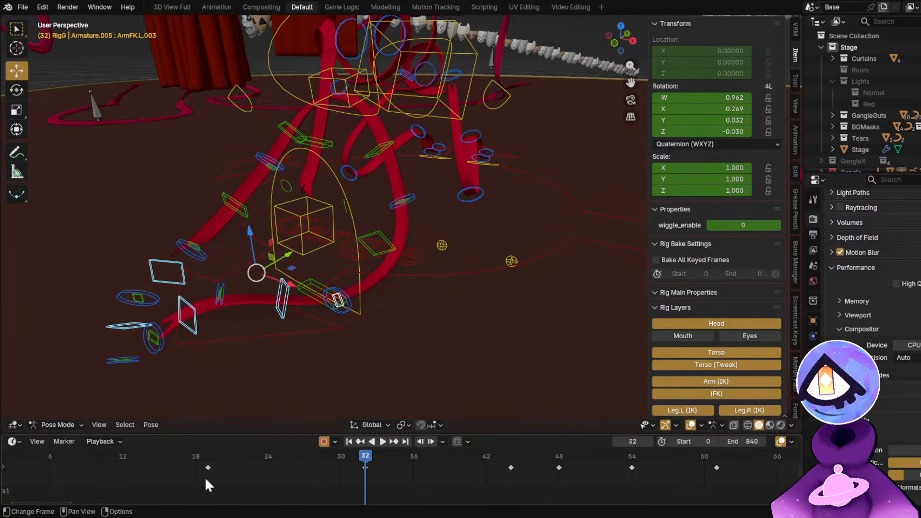
left_click_drag(207, 468, 372, 481)
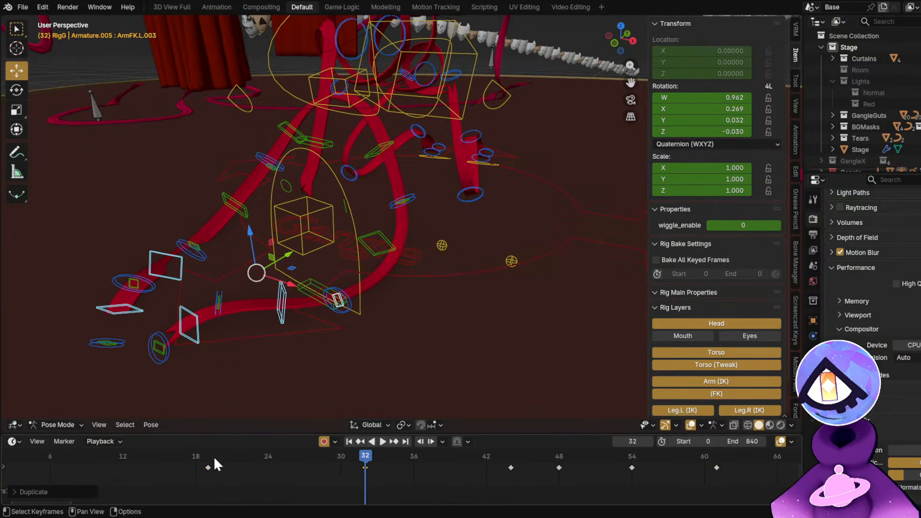
Check the lower right arm and duplicate the ArmFK.R.004 bone's frame 19 keyframe to frame 32.
left_click(196, 241)
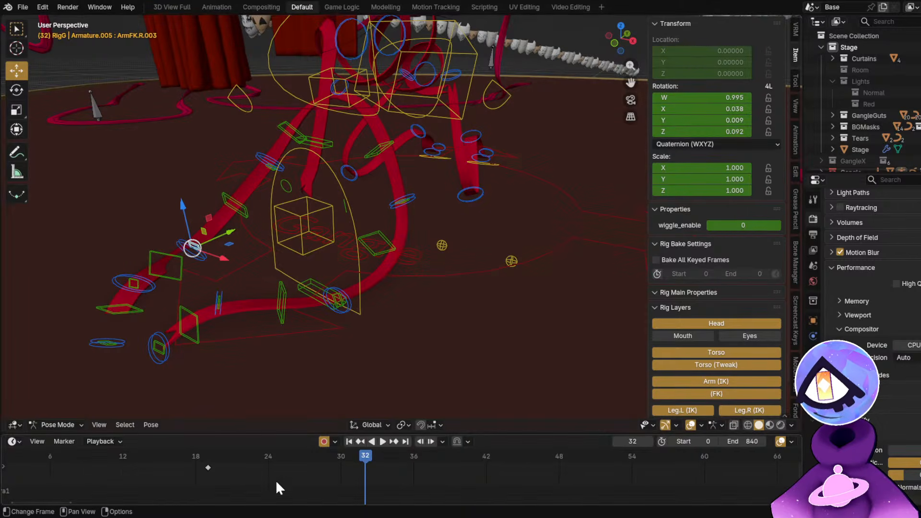
scroll(254, 472, "down", 4)
left_click_drag(190, 453, 280, 459)
left_click(173, 277)
scroll(288, 479, "up", 2)
left_click(191, 468)
key("shift+d")
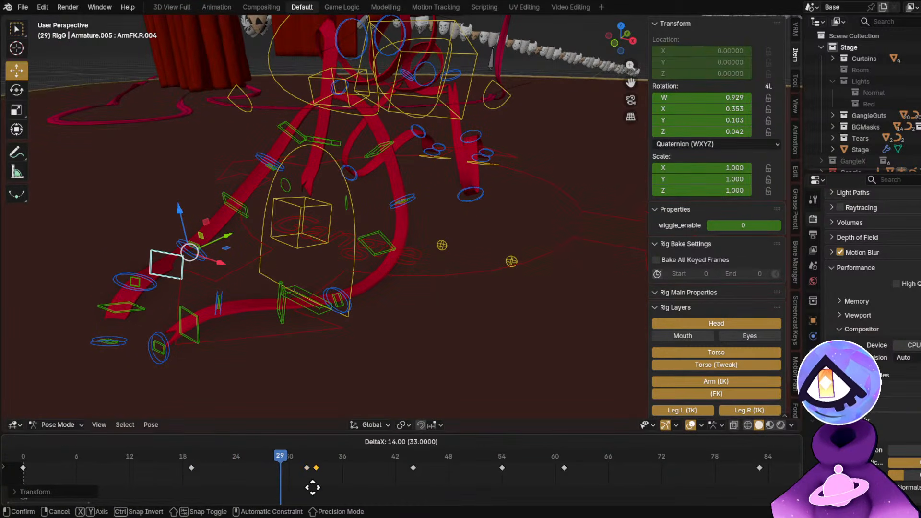
left_click(306, 484)
Duplicate the ArmFK.R.002 bone's frame 19 keyframe to frame 32 again and start playback to check the hold.
left_click_drag(187, 458, 226, 461)
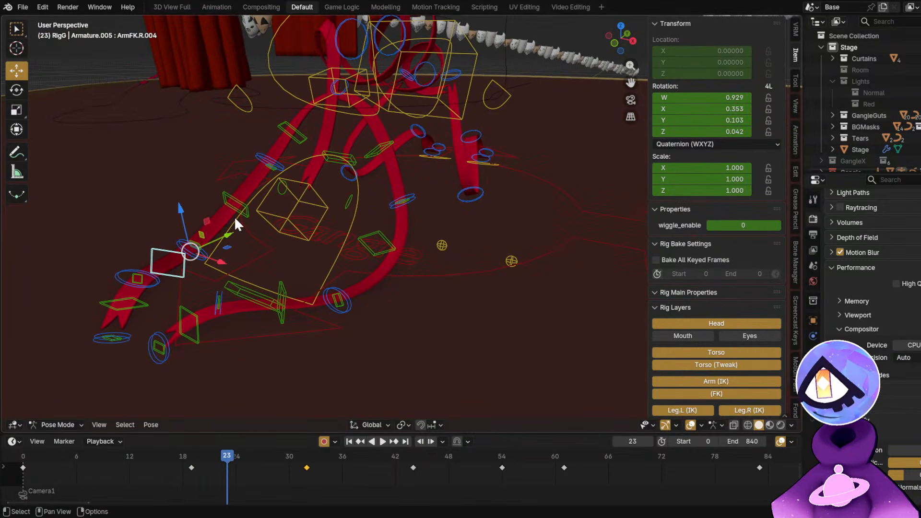
left_click(235, 199)
left_click(191, 468)
key("shift+d")
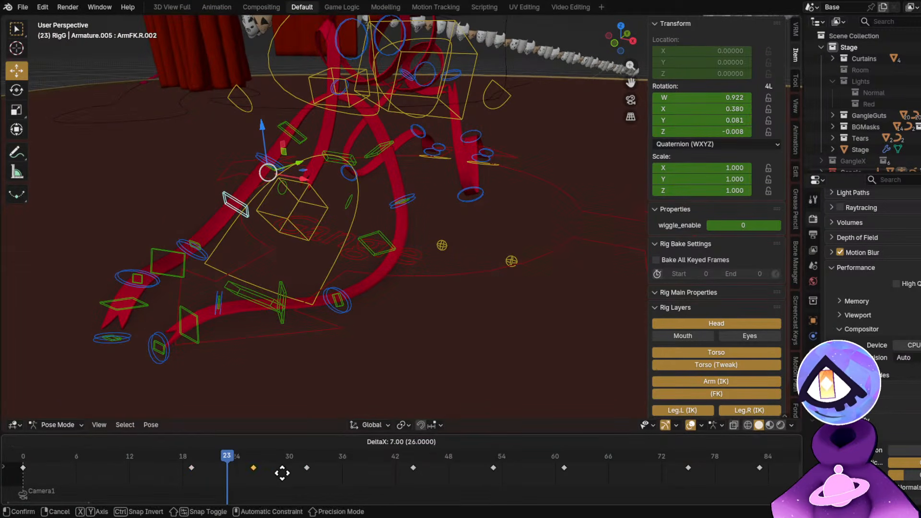
left_click(307, 476)
key("space")
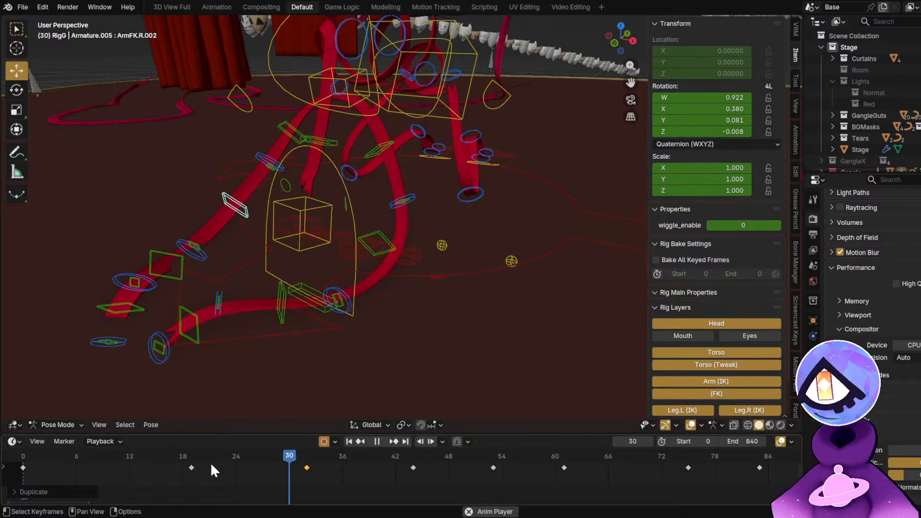
Move the HeadCTRL bone's keyframe to frame 36 and duplicate its frame 19 keyframe to frame 34.
left_click_drag(219, 449, 373, 468)
left_click(298, 225)
scroll(187, 467, "up", 2)
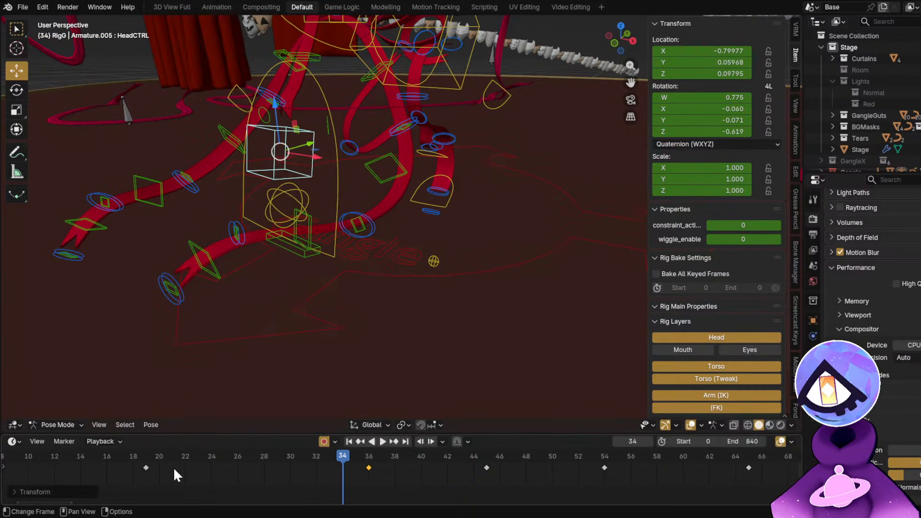
left_click(146, 466)
key("ctrl+c")
key("ctrl+v")
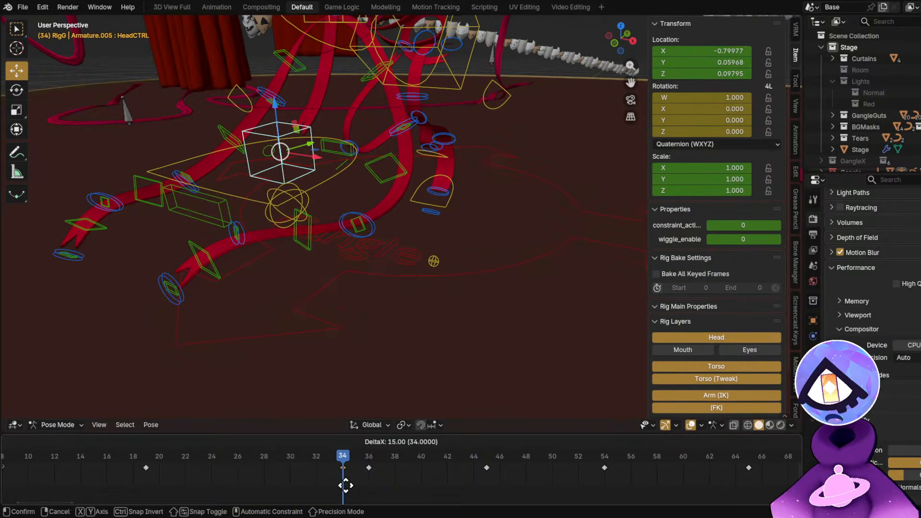
left_click(292, 456)
Play back and scrub the head motion from frame 17 through frame 34 to check the turn.
key("space")
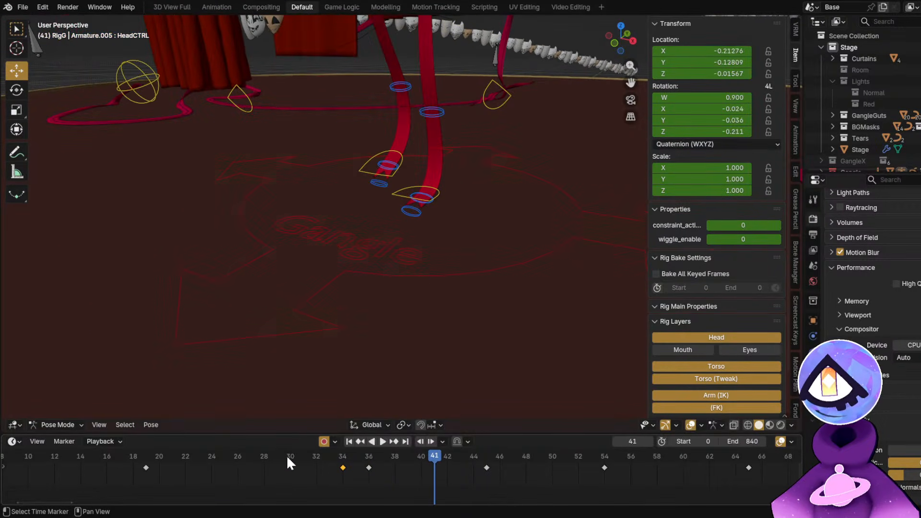
left_click(124, 457)
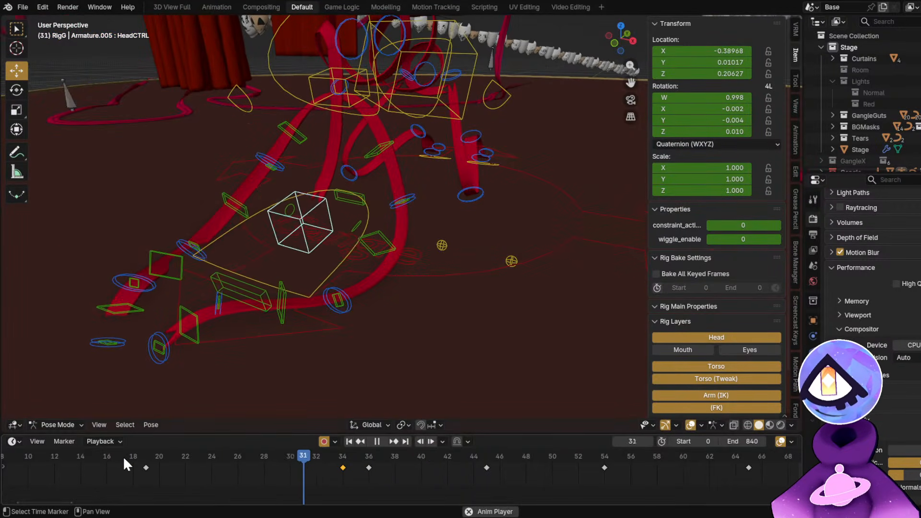
left_click_drag(125, 455, 345, 471)
key("space")
key("space")
key("space")
left_click(122, 455)
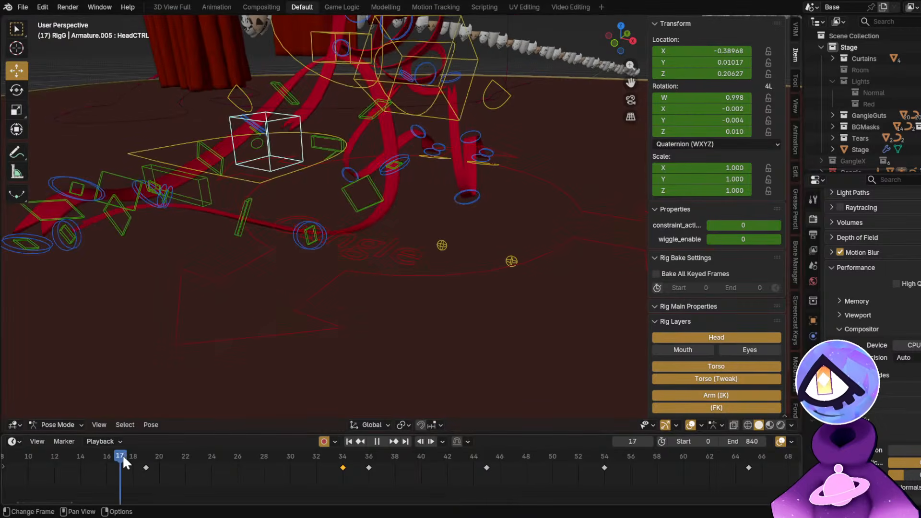
key("space")
key("space")
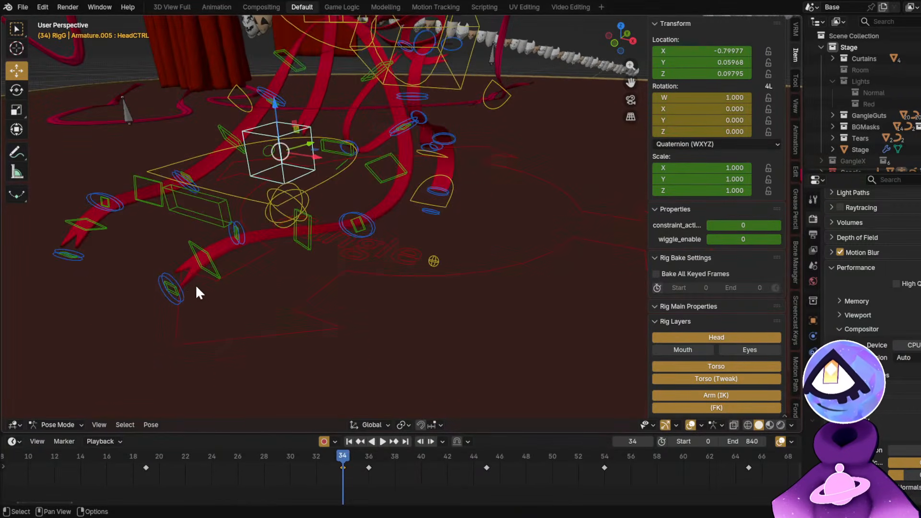
Inspect the right arm's FK bones at frame 26 and duplicate the ArmFK.R bone's frame 19 keyframe to frame 32.
left_click_drag(182, 455, 238, 454)
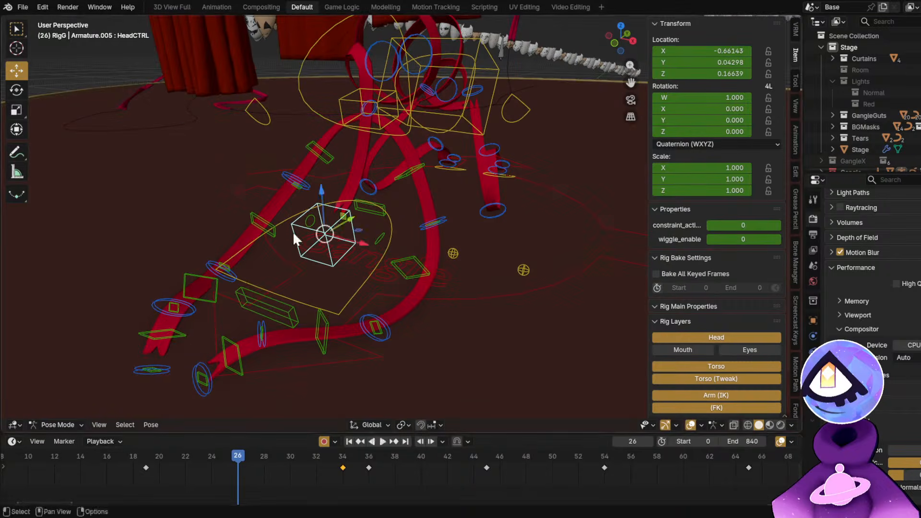
left_click(298, 187)
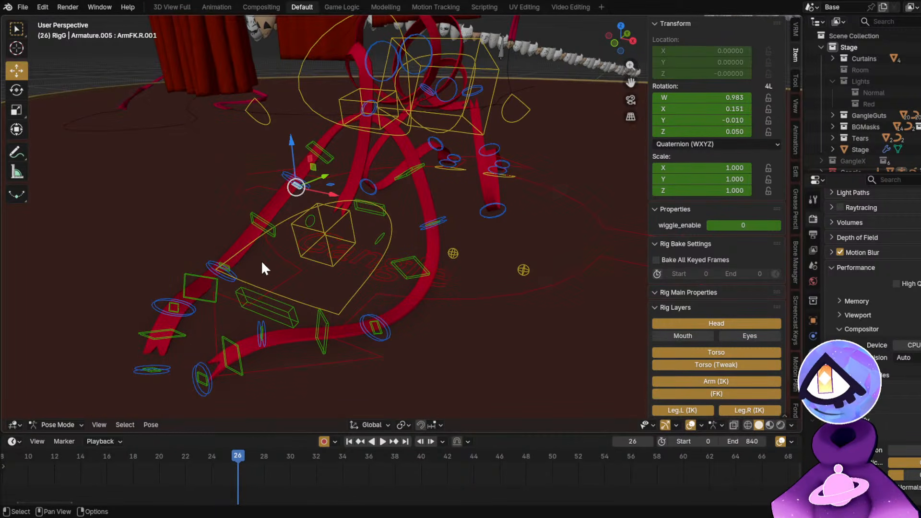
scroll(219, 283, "up", 5)
scroll(187, 281, "down", 3)
left_click(181, 276)
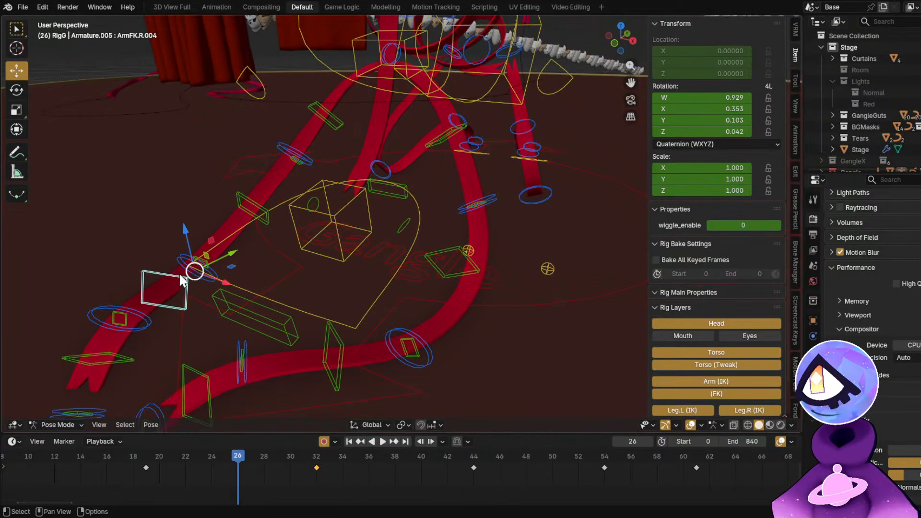
left_click(123, 357)
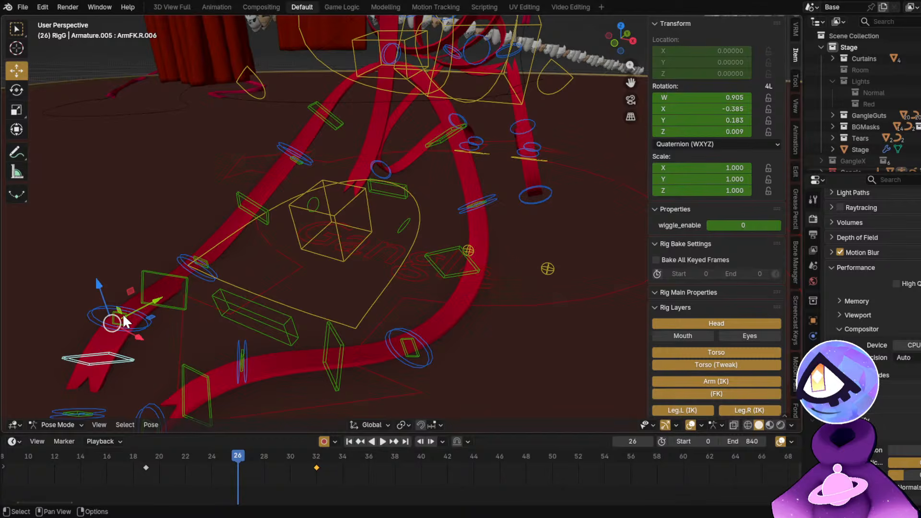
left_click(185, 288)
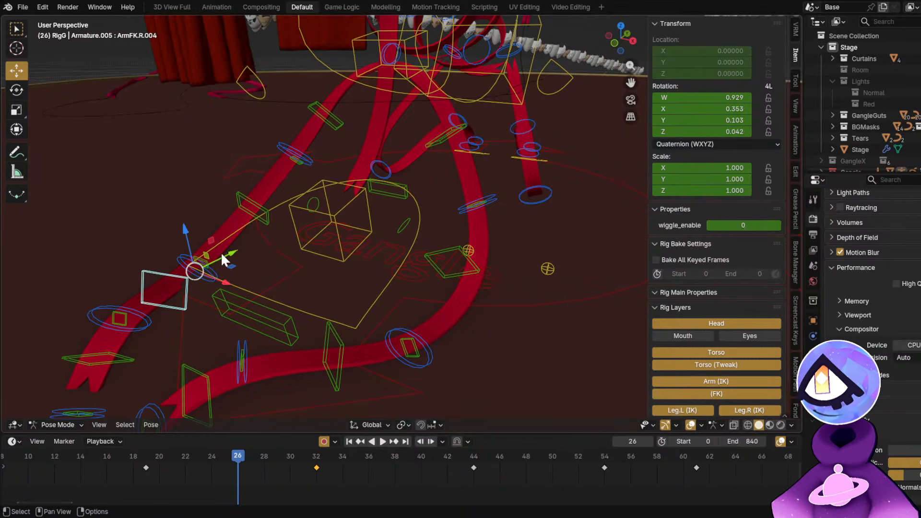
left_click(338, 119)
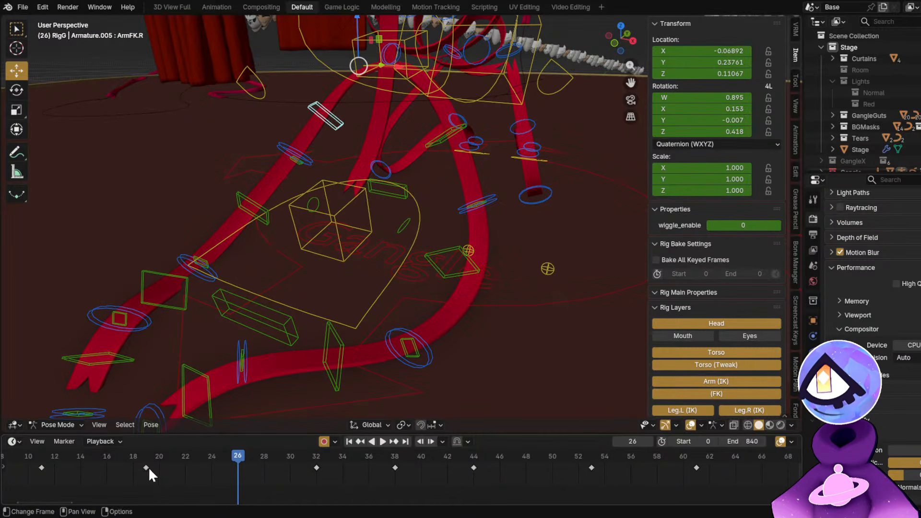
left_click_drag(147, 467, 323, 480)
left_click(316, 479)
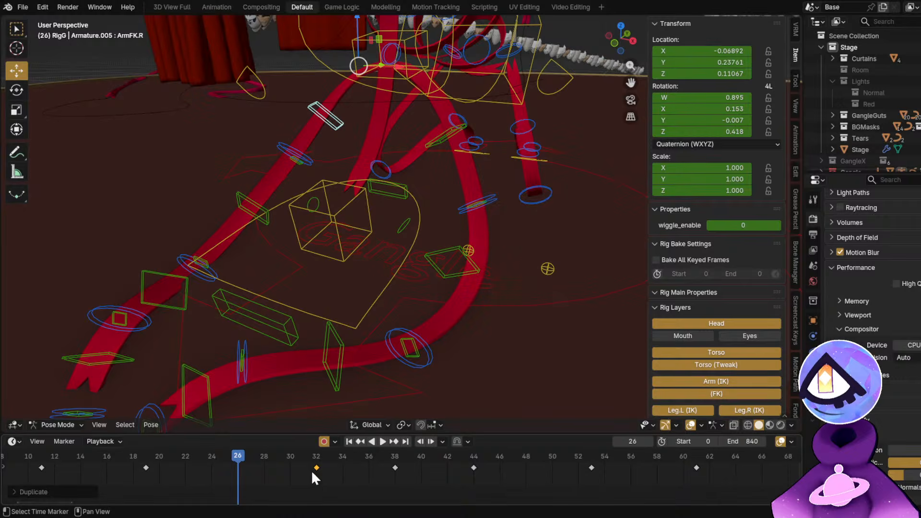
Scrub between frames 22 and 29 and examine the keyframes of the right arm's FK bones down to ArmFK.R.007.
left_click_drag(178, 450, 277, 461)
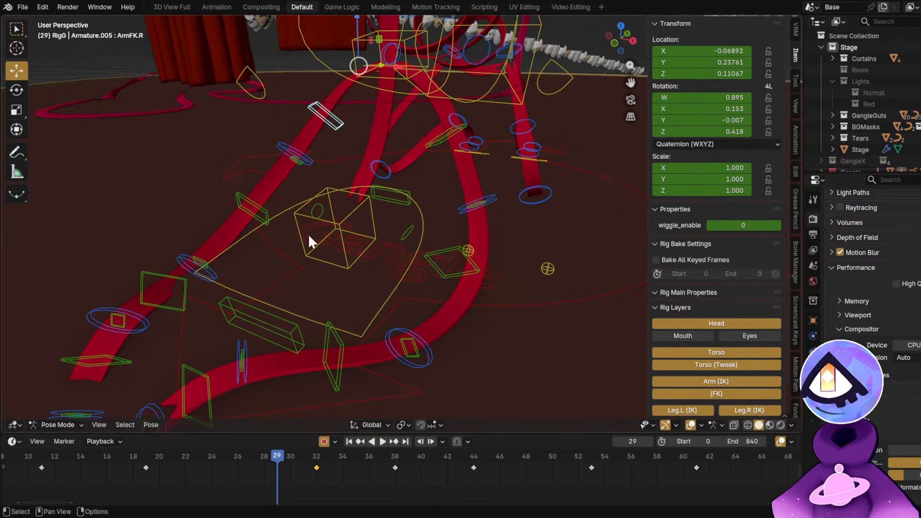
left_click(294, 161)
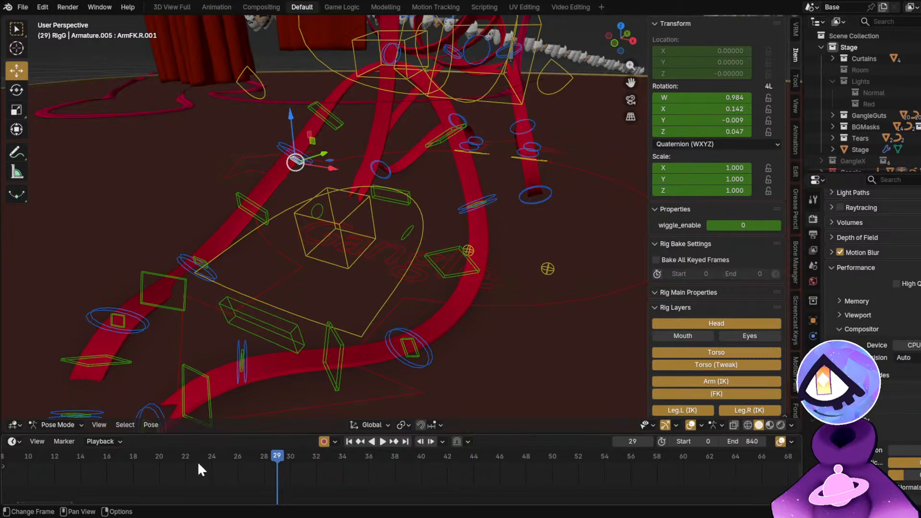
mouse_move(197, 461)
left_mouse_down()
mouse_move(155, 456)
mouse_move(272, 445)
mouse_move(312, 460)
mouse_move(371, 456)
mouse_move(183, 468)
left_mouse_up()
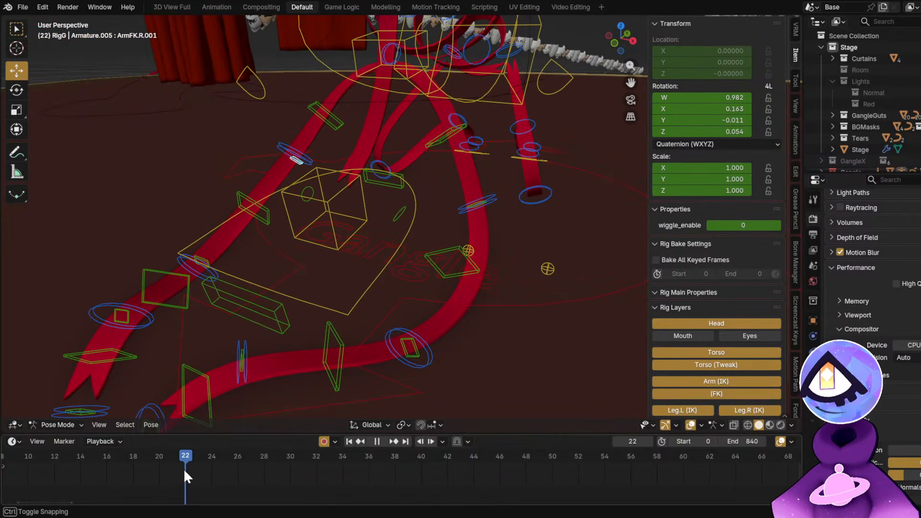
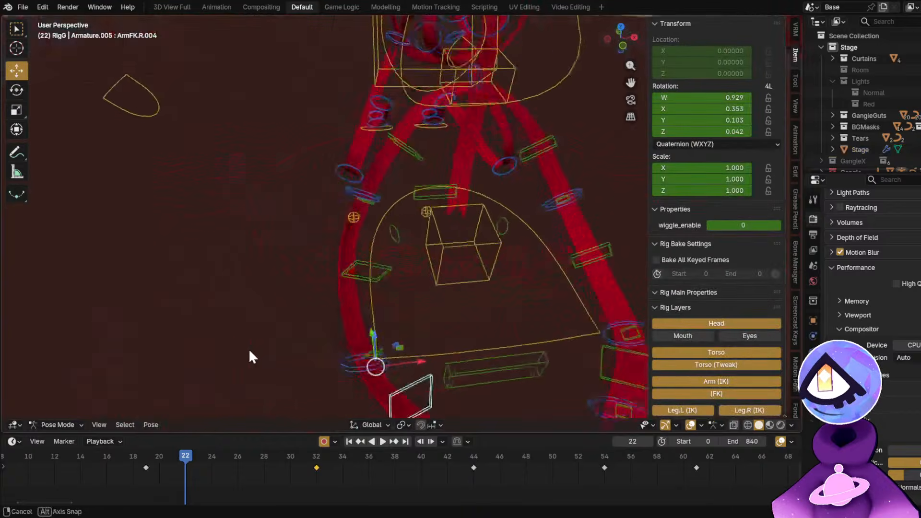
middle_click_drag(248, 349, 341, 338)
left_click(394, 325)
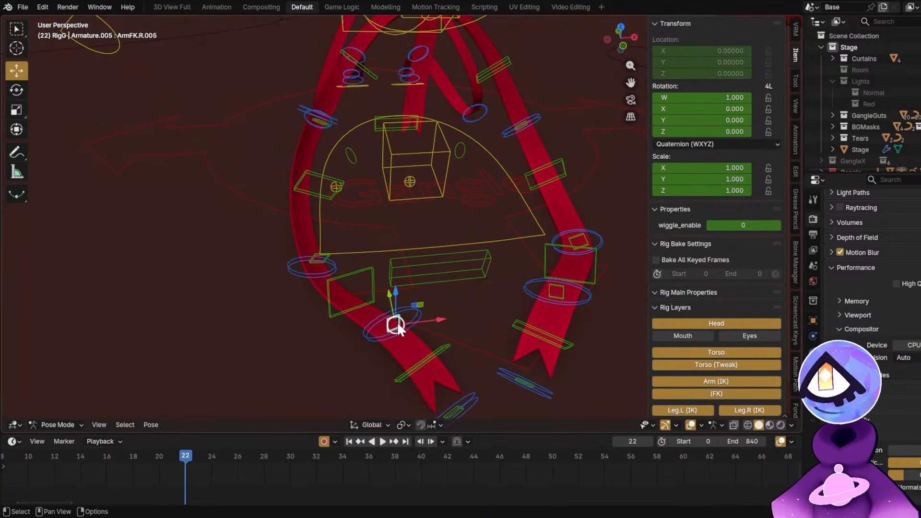
middle_click_drag(413, 368, 394, 350)
left_click(415, 338)
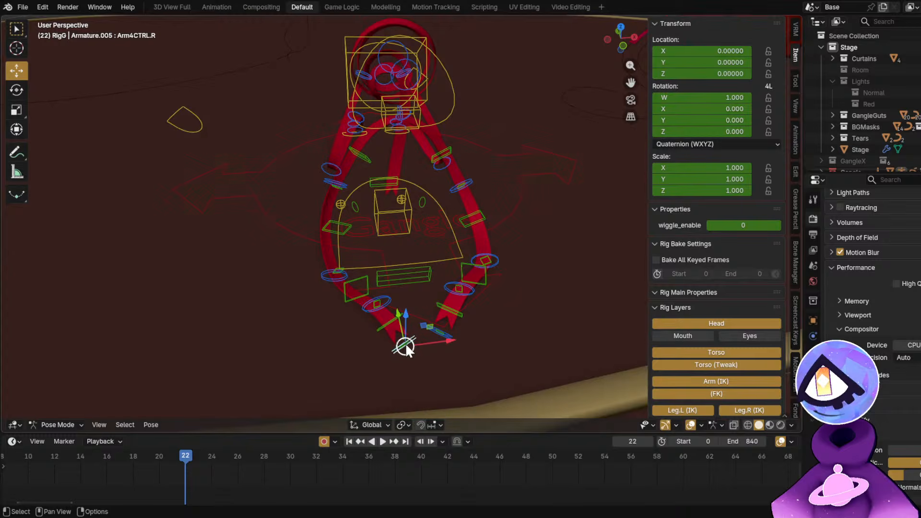
left_click(405, 346)
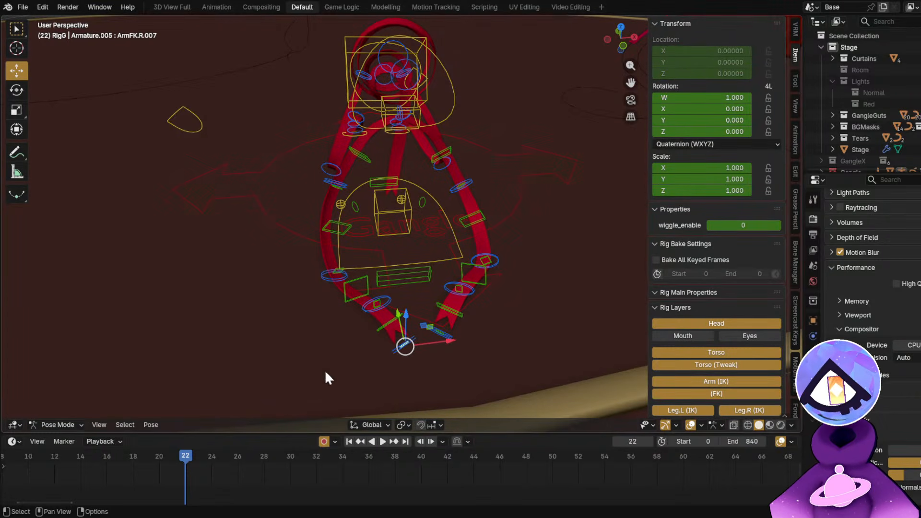
Play back the crouch and rise through the camera with overlays hidden to check the arms up to frame 41.
left_click(94, 455)
key("space")
key("KP_0")
key("alt+shift+z")
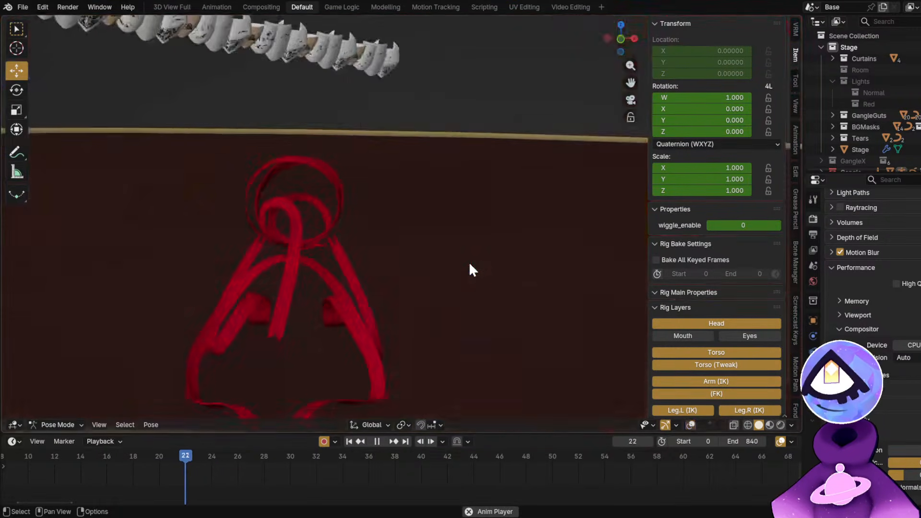
key("space")
key("alt+shift+z")
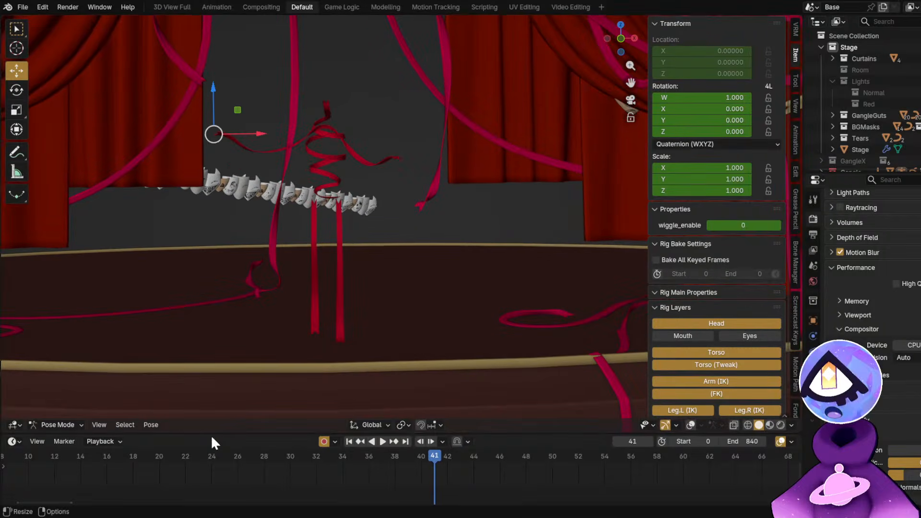
Scrub the rise out of the crouch to frame 37 and examine the ArmFK.L.002 bone and its keyframes up close.
middle_click_drag(210, 477, 391, 478)
left_click_drag(171, 455, 548, 483)
middle_click_drag(404, 267, 343, 256)
scroll(413, 245, "up", 4)
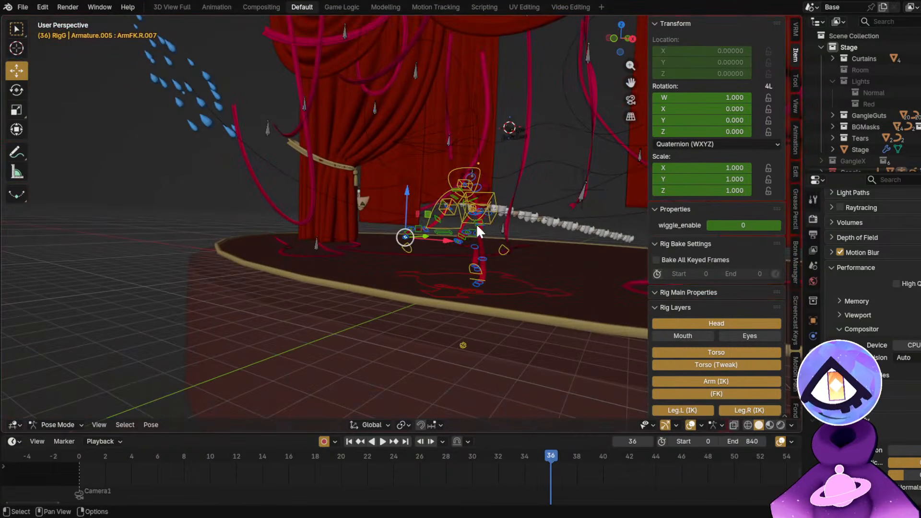
left_click(474, 227)
key("KP_Decimal")
scroll(460, 216, "down", 6)
middle_click_drag(436, 195, 580, 366)
scroll(462, 480, "down", 1)
middle_click_drag(357, 267, 465, 473)
scroll(456, 470, "down", 5)
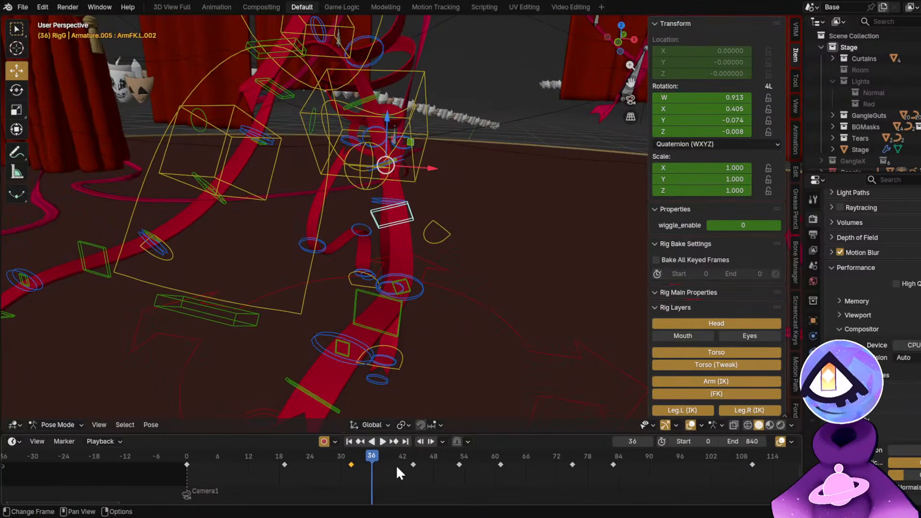
scroll(396, 464, "up", 5)
left_click_drag(308, 454, 379, 463)
Clear the rotation of the ArmFK.L.002, ArmFK.L.004 and ArmFK.R.004 bones at frame 37.
middle_click_drag(456, 251, 336, 275)
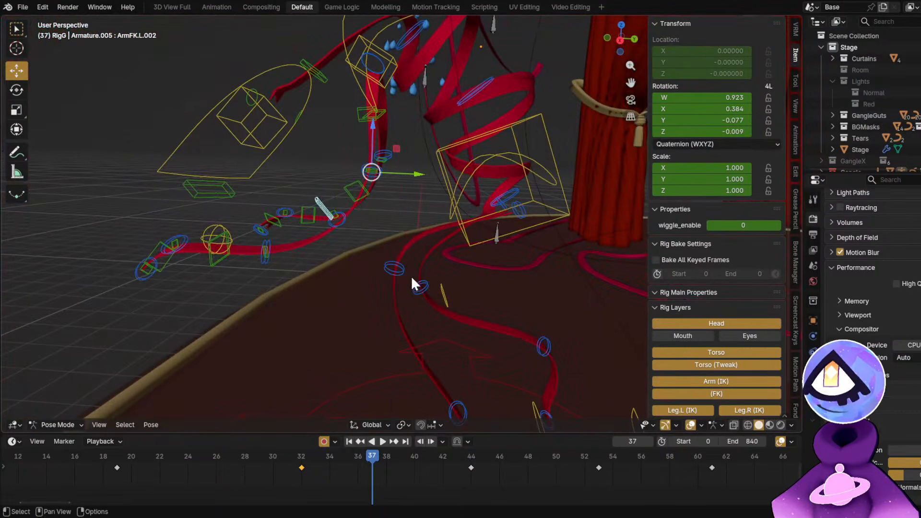
key("alt+r")
middle_click_drag(315, 237, 324, 198)
left_click(294, 190)
left_click(315, 282)
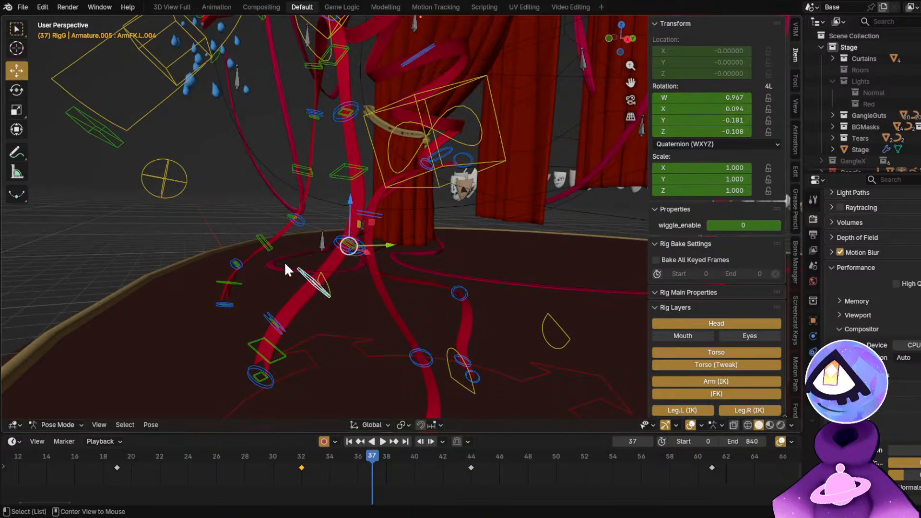
middle_click_drag(285, 265, 259, 241)
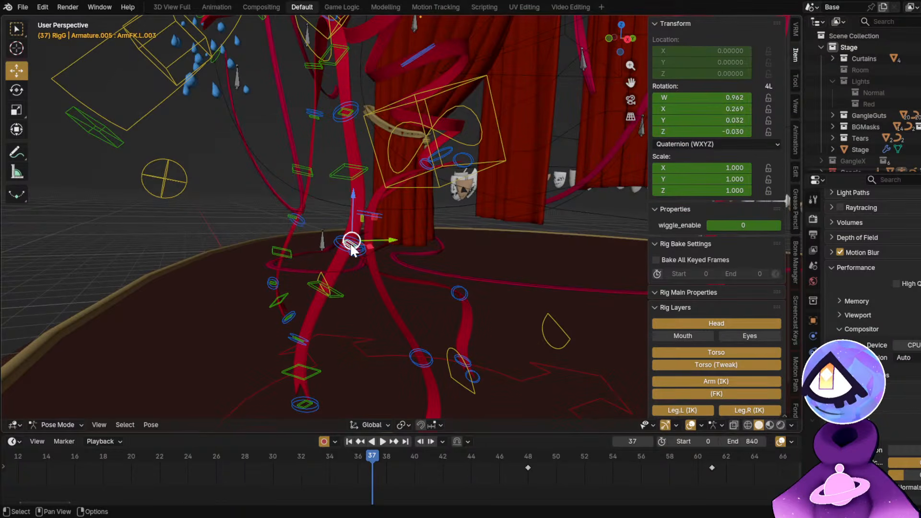
Clear the rotation of ArmFK.L.003 and ArmFK.R.003 at frame 37 and duplicate their frame 19 keyframe to frame 32.
left_click(289, 216, "shift")
key("alt+r")
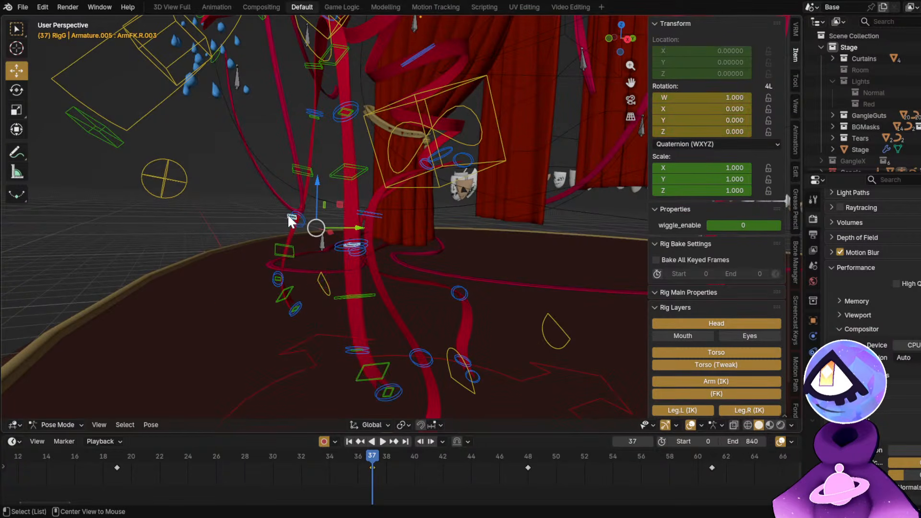
scroll(312, 460, "down", 1)
scroll(309, 454, "down", 1)
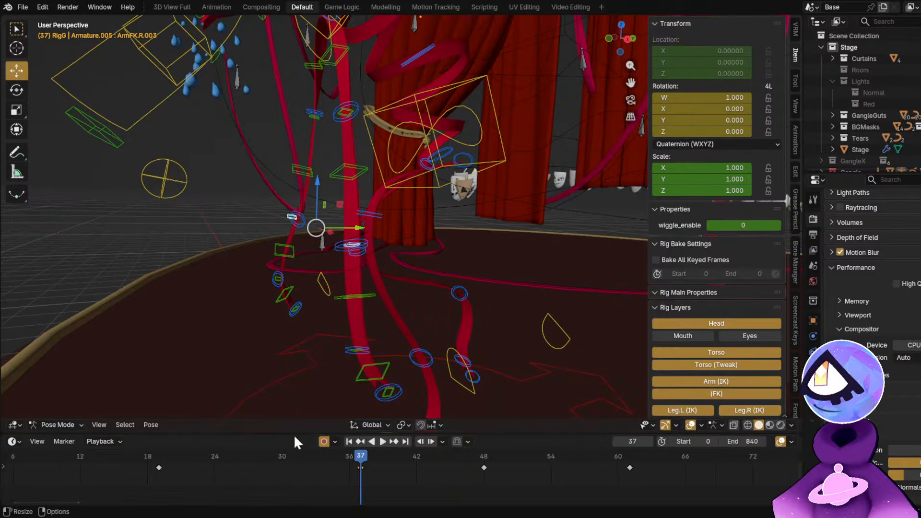
left_click_drag(161, 465, 315, 467)
left_click(306, 467)
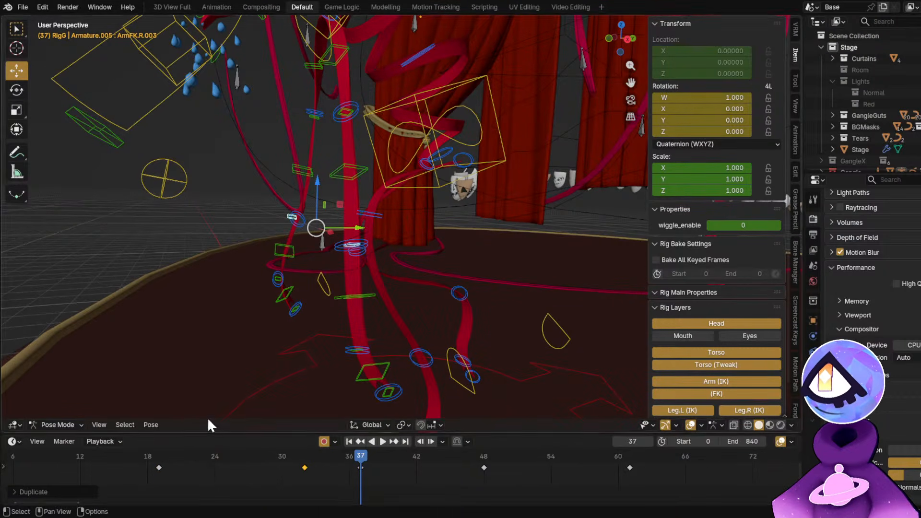
Scrub and play back frames 19 through 38 to check how the lower arms hold and release.
left_click_drag(219, 451, 275, 427)
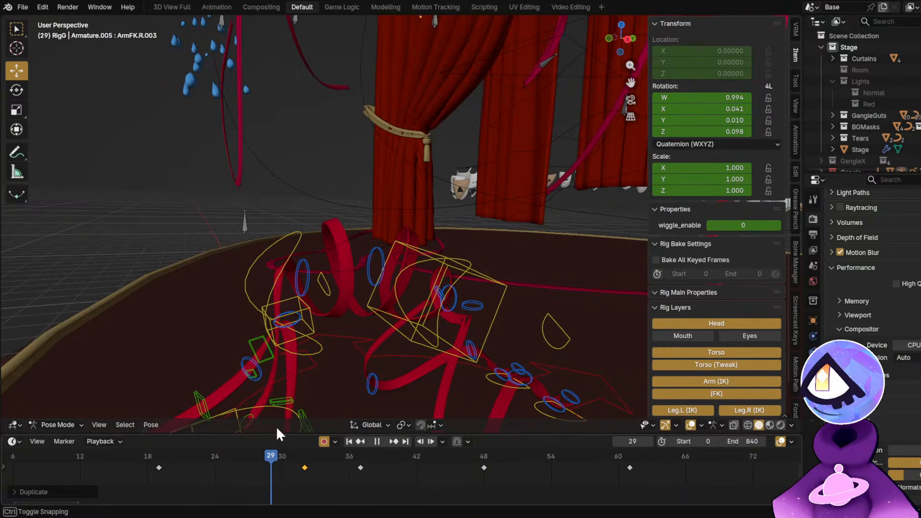
middle_click_drag(314, 269, 412, 216, "shift")
key("space")
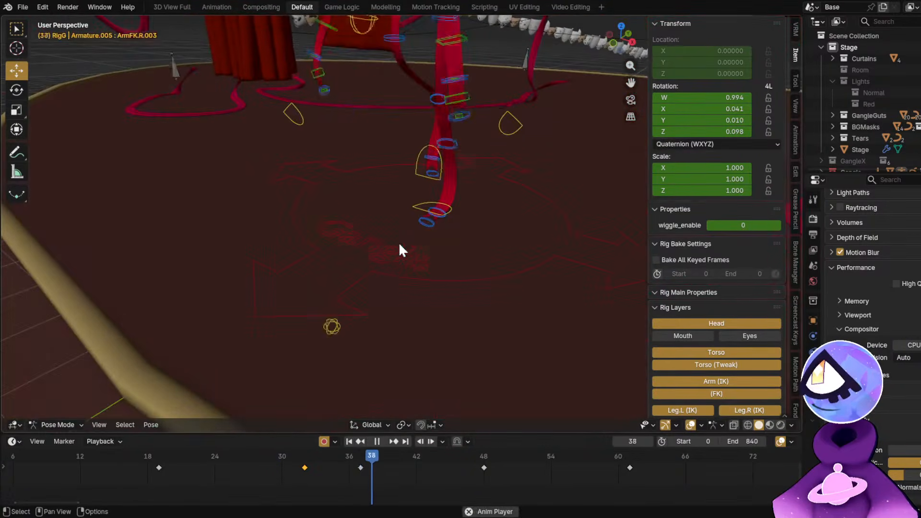
left_click(106, 448)
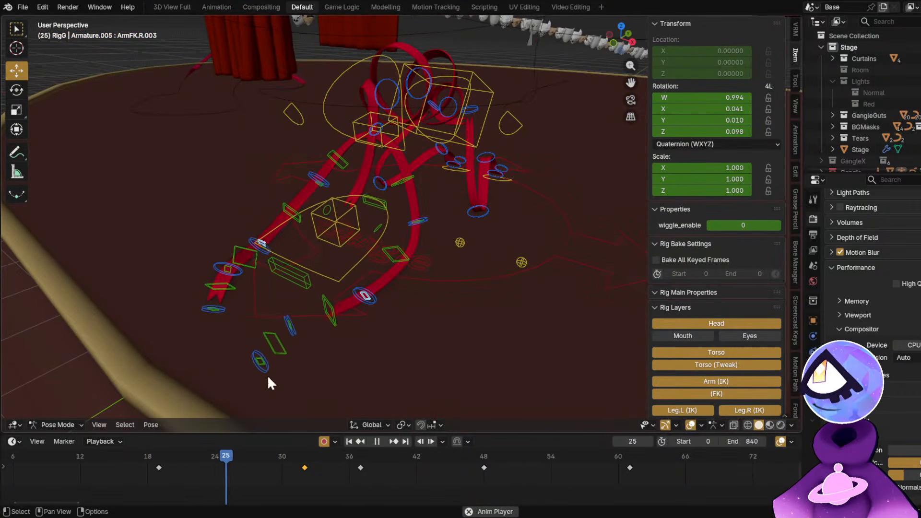
key("space")
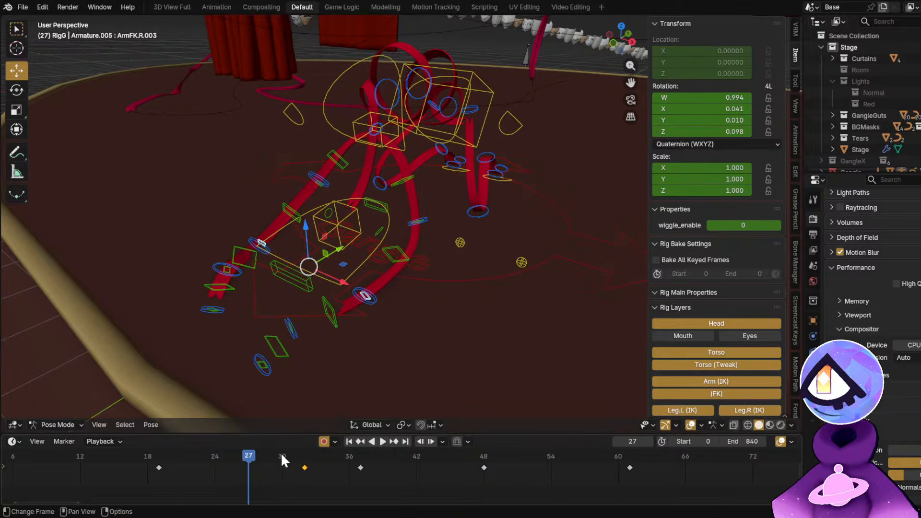
left_click(161, 459)
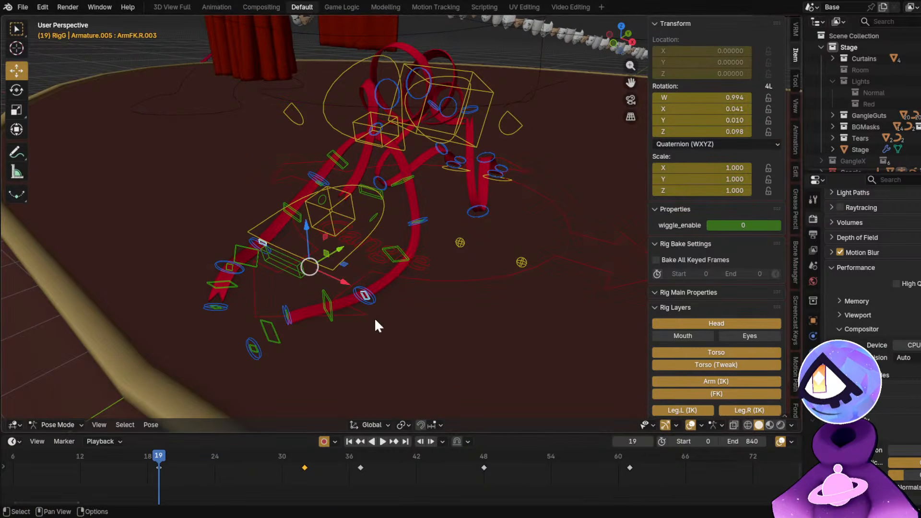
Undo the duplicated keyframe and the cleared rotation on the ArmFK.L.003 and ArmFK.R.003 bones.
key("ctrl+z")
key("ctrl+z")
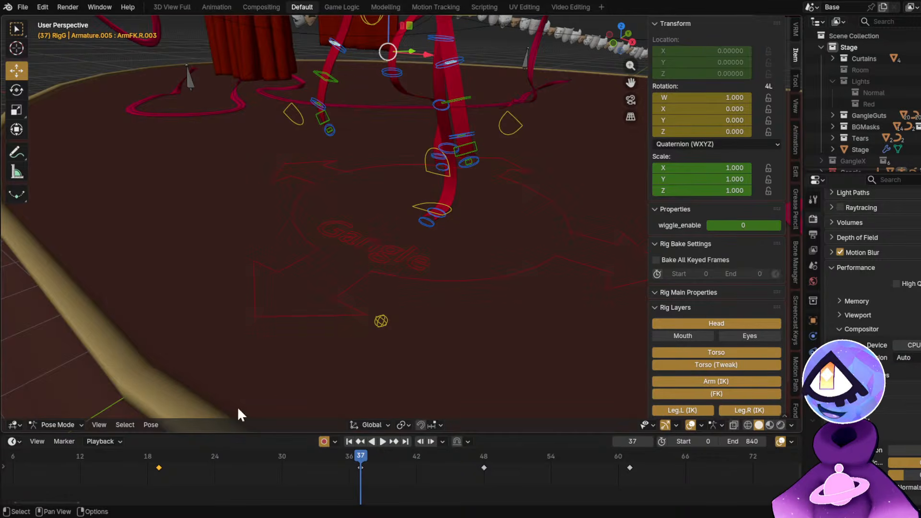
left_click(159, 456)
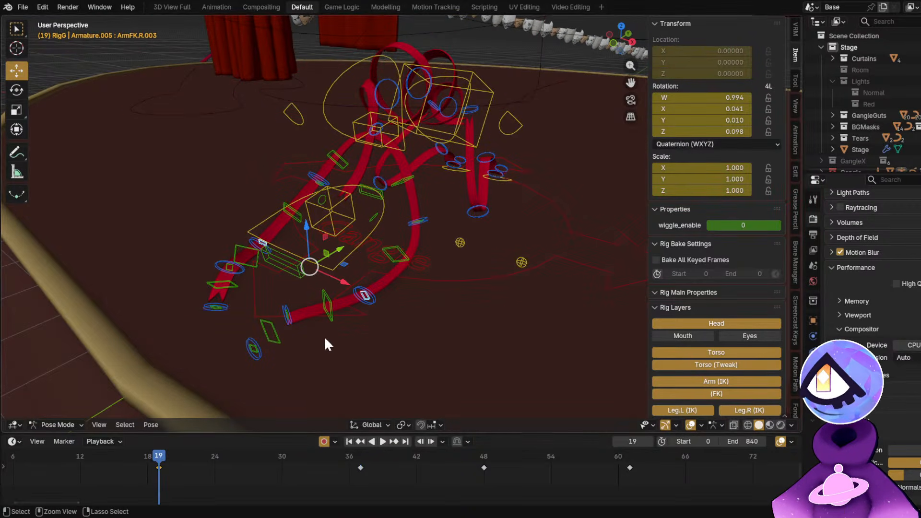
key("ctrl+z")
key("ctrl+z")
key("ctrl+z")
key("ctrl+z")
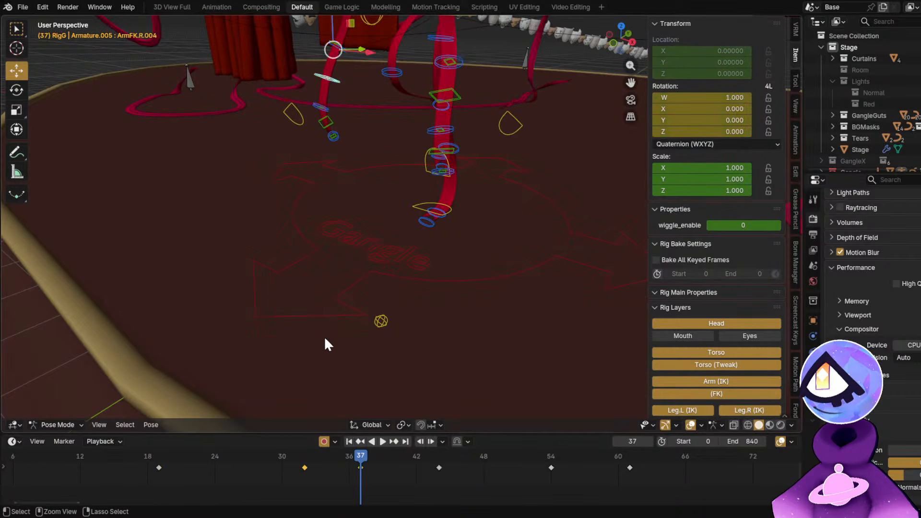
Insert a keyframe at frame 19 for the ArmFK.L.003 and ArmFK.R.005 bones.
middle_click_drag(324, 336, 356, 241)
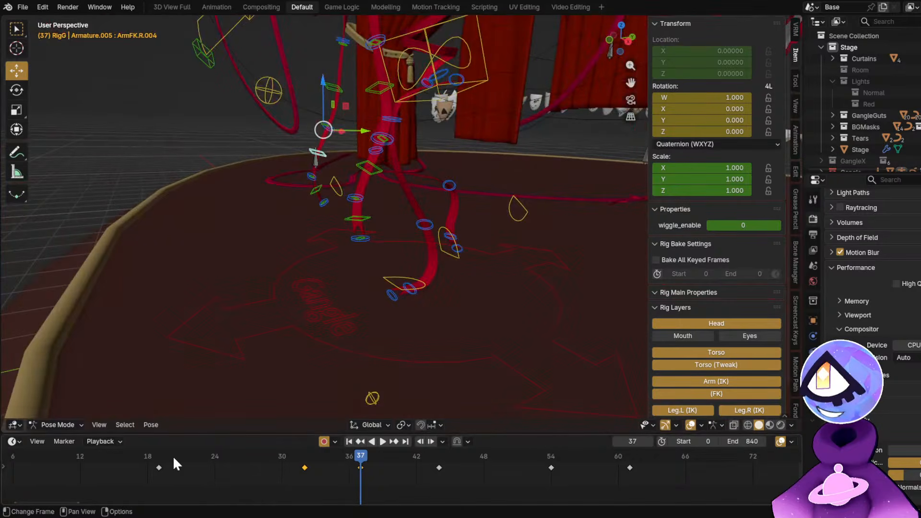
left_click(158, 456)
middle_click_drag(249, 383, 268, 318)
left_click(378, 307)
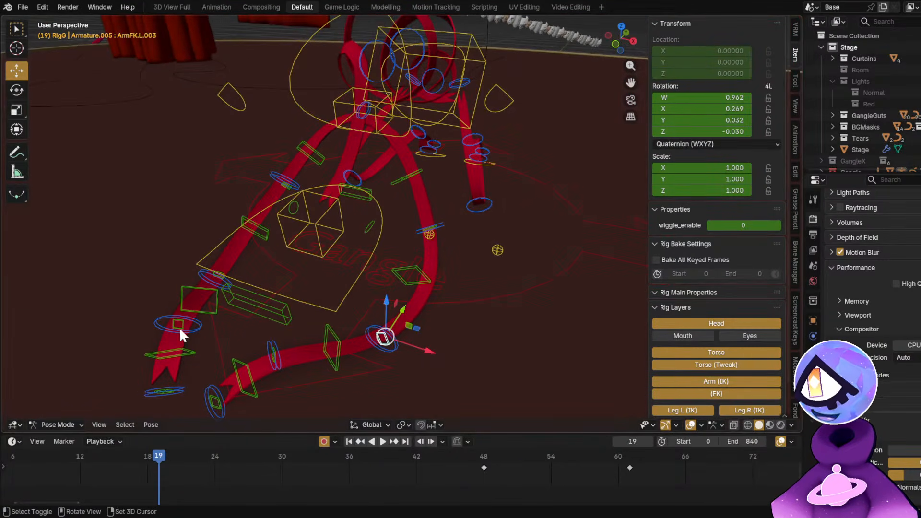
left_click(179, 324)
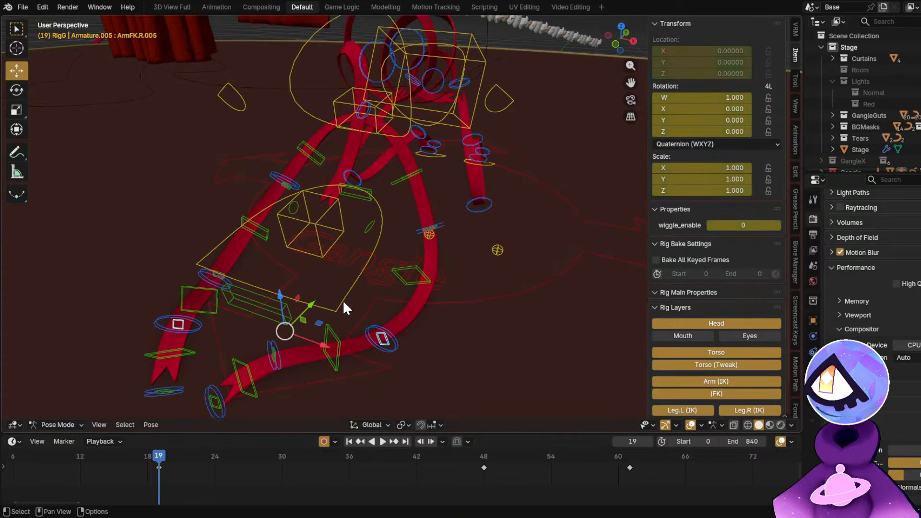
key("i")
Play back the rise with overlays hidden and scrub to frame 38 to check the arm swing.
left_click_drag(158, 456, 291, 452)
key("space")
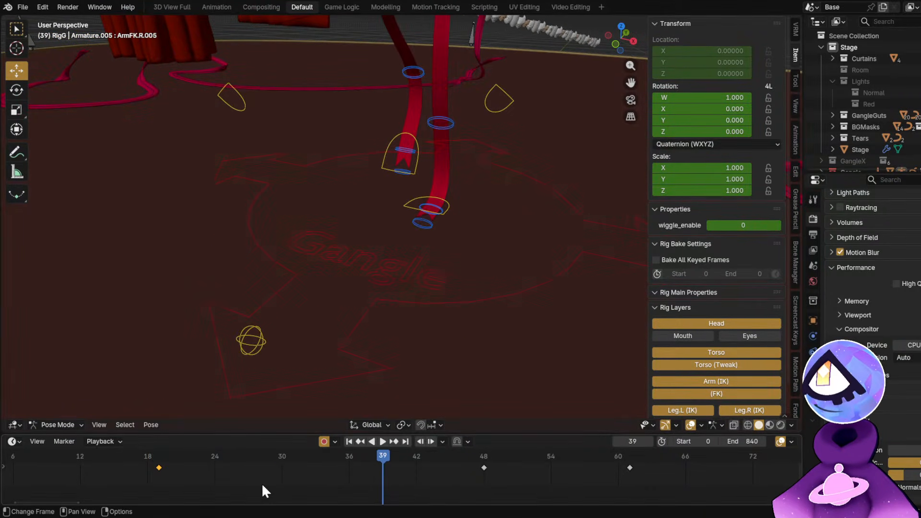
scroll(420, 200, "down", 3)
middle_click_drag(420, 200, 391, 314, "shift")
left_click_drag(192, 456, 222, 433)
key("space")
key("alt+shift+z")
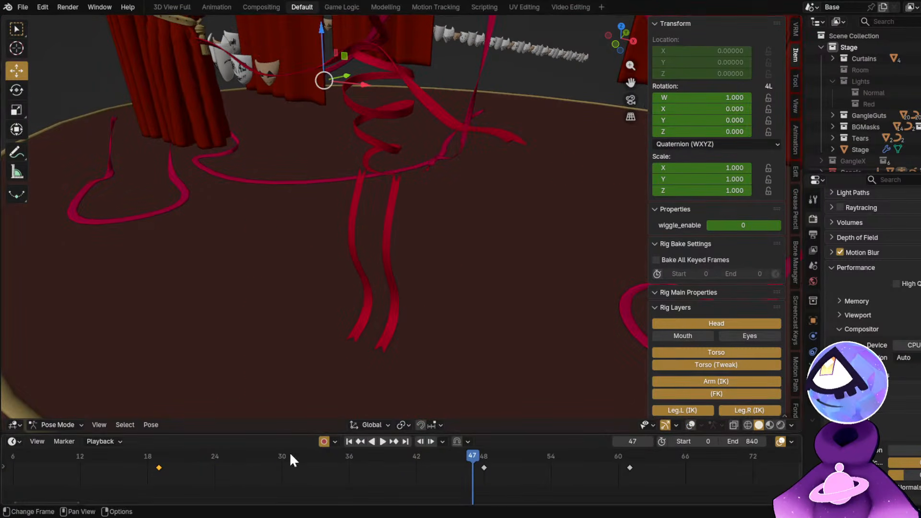
left_click_drag(288, 456, 367, 460)
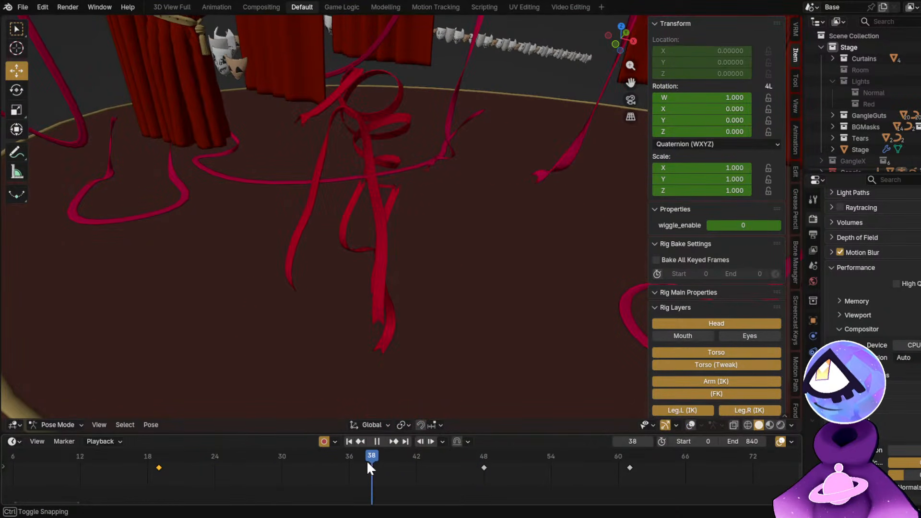
key("space")
key("alt+shift+z")
Rotate the ArmFK.L bone by about 8 degrees at frame 38 in the camera view.
left_click(369, 138)
key("KP_0")
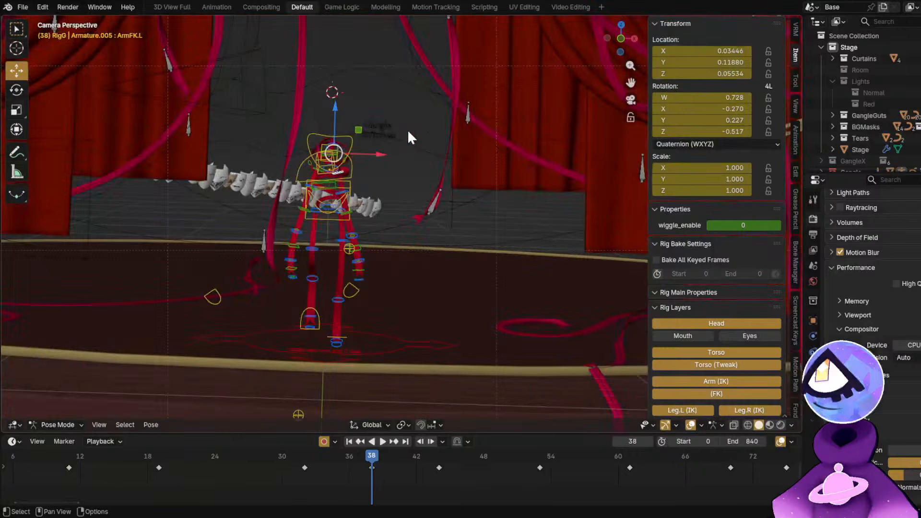
scroll(407, 129, "up", 3)
key("alt+shift+z")
middle_click_drag(320, 225, 356, 208, "shift")
scroll(356, 208, "up", 2)
key("r")
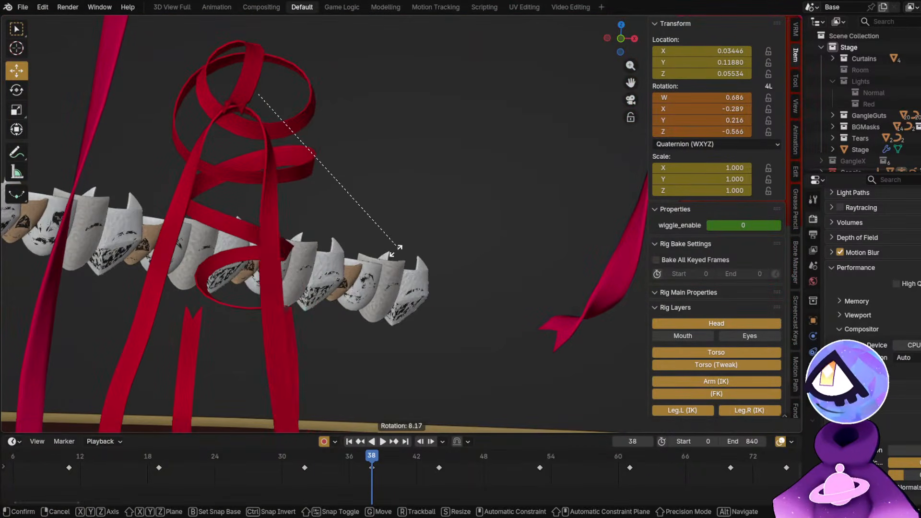
left_click(364, 226)
key("alt+shift+z")
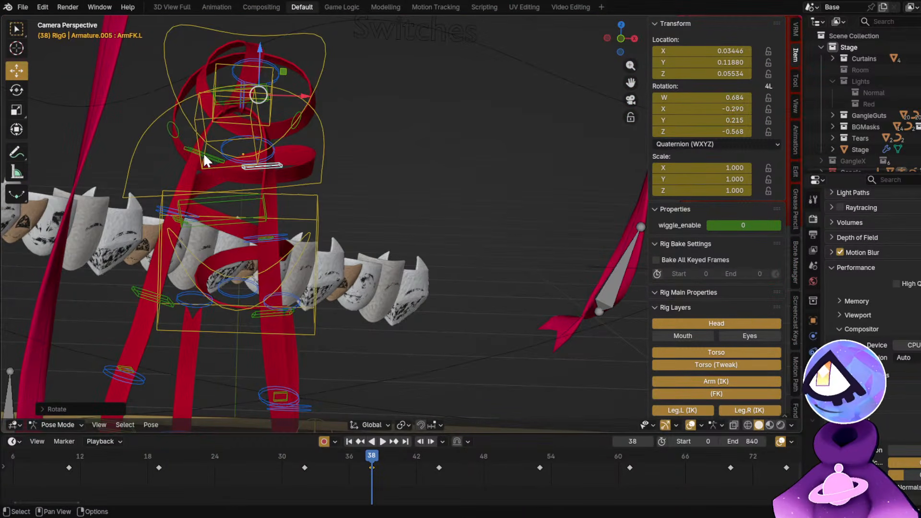
Rotate the ArmFK.R bone at frame 38, and move the ArmFK.L and ArmFK.R bones downward together.
left_click(203, 153)
left_click(219, 156)
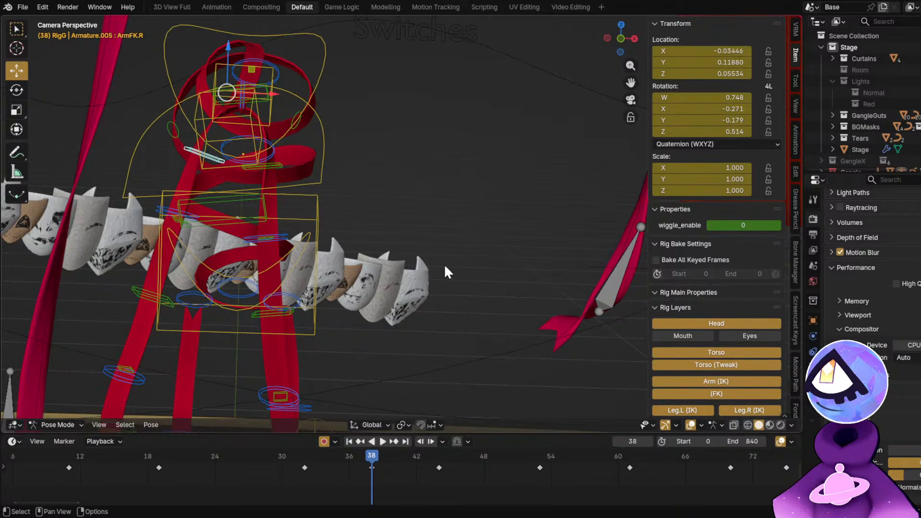
key("r")
left_click(294, 181)
left_click(271, 165)
key("g")
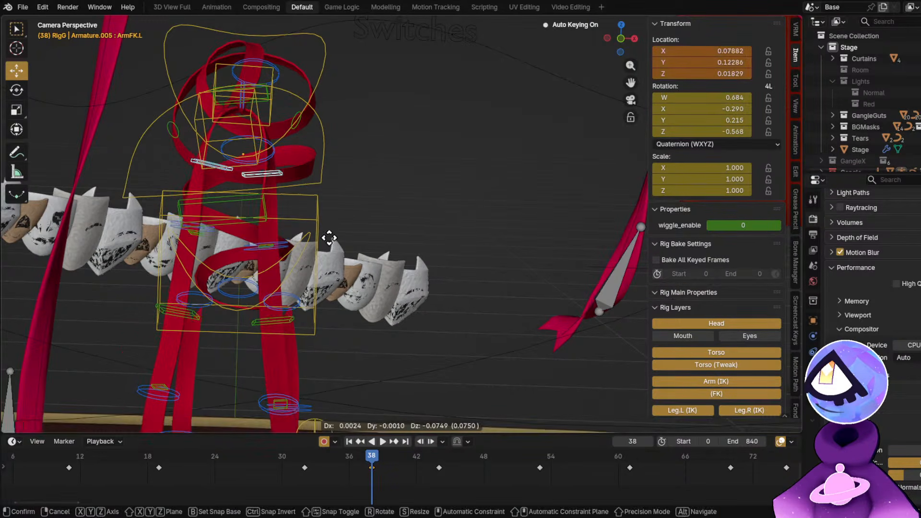
left_click(327, 241)
scroll(362, 242, "down", 3)
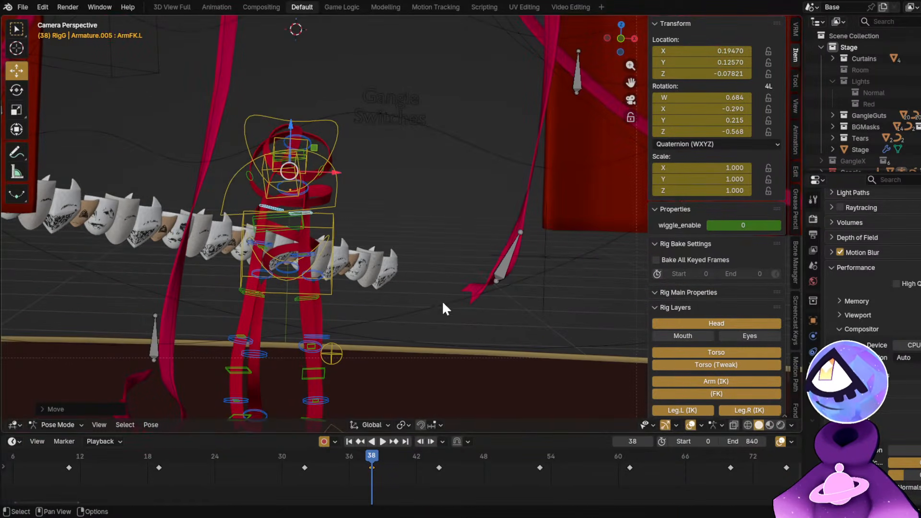
Play back the rise with overlays hidden and scrub around frame 38 to check the new arm pose.
left_click(290, 458)
key("shift+alt+z")
key("space")
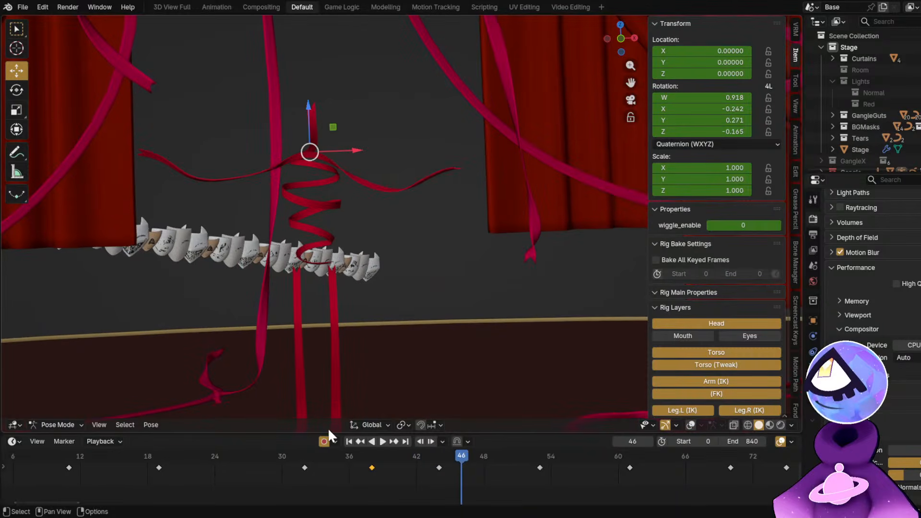
left_click_drag(314, 456, 369, 471)
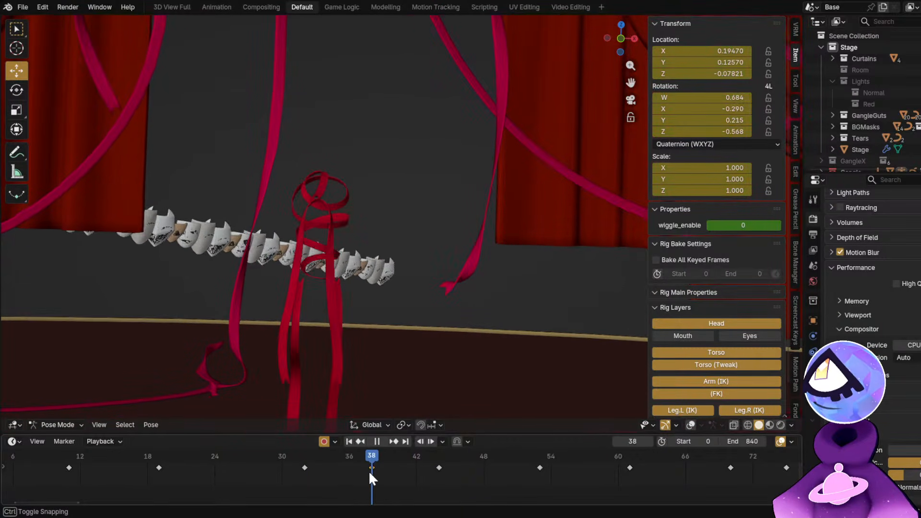
key("shift+alt+z")
key("space")
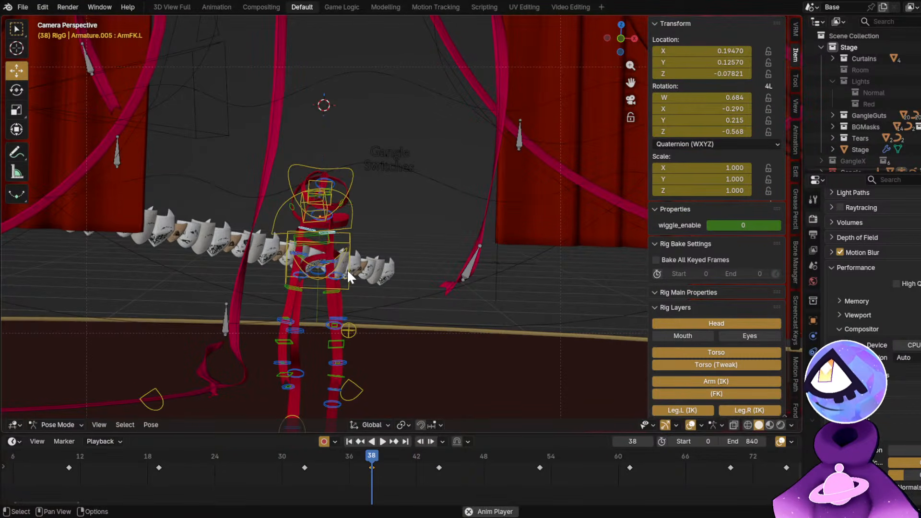
key("shift+alt+z")
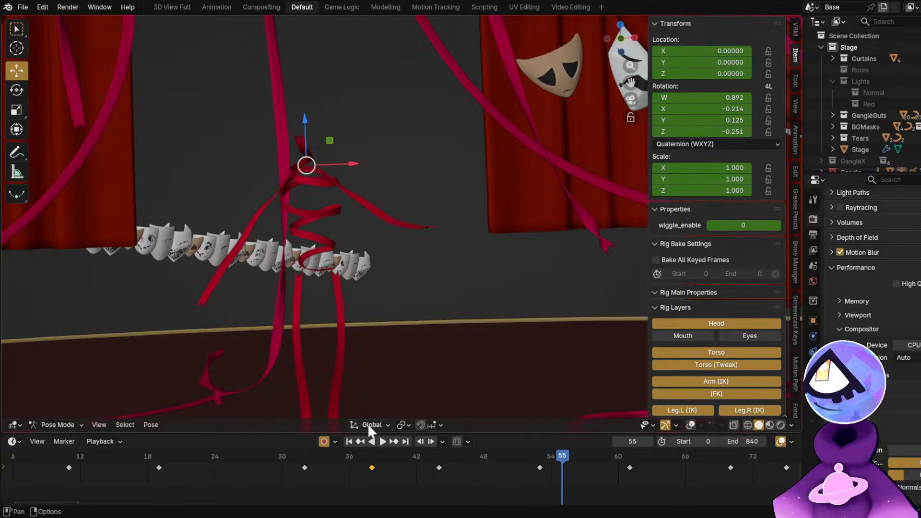
left_click_drag(331, 458, 368, 467)
Inspect the lower arm bones up close, selecting both ArmFK.004 bones and going to frame 37.
middle_click_drag(448, 287, 359, 254)
scroll(380, 280, "up", 2)
scroll(395, 256, "up", 6)
left_click(342, 289)
middle_click_drag(342, 289, 338, 353)
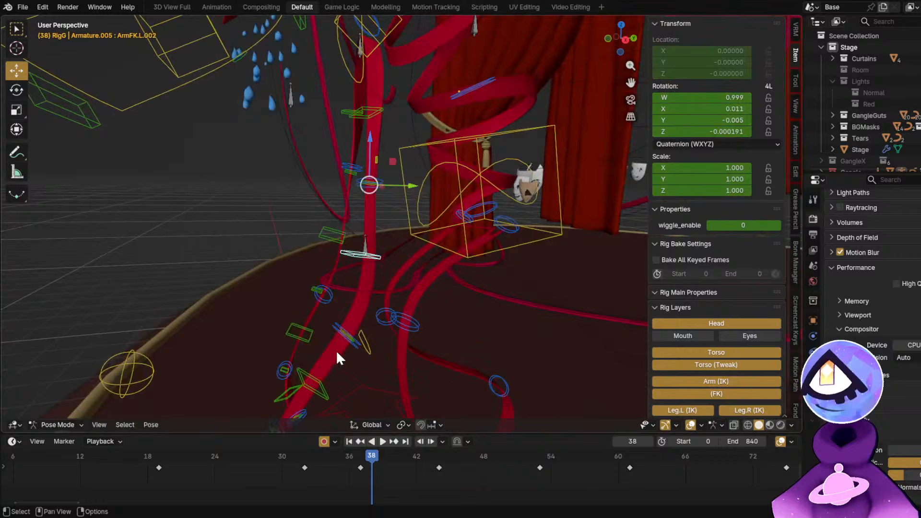
left_click(312, 385)
left_click(300, 335, "shift")
left_click(360, 462)
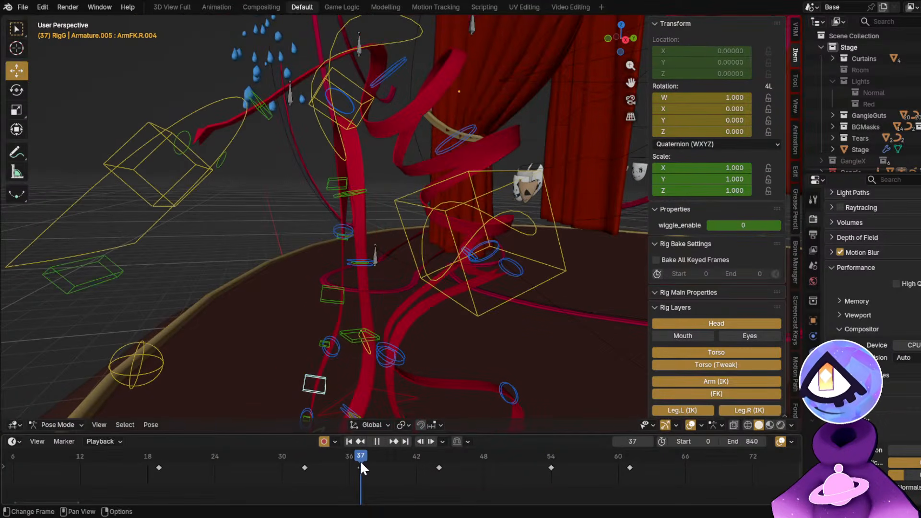
middle_click_drag(389, 301, 354, 273)
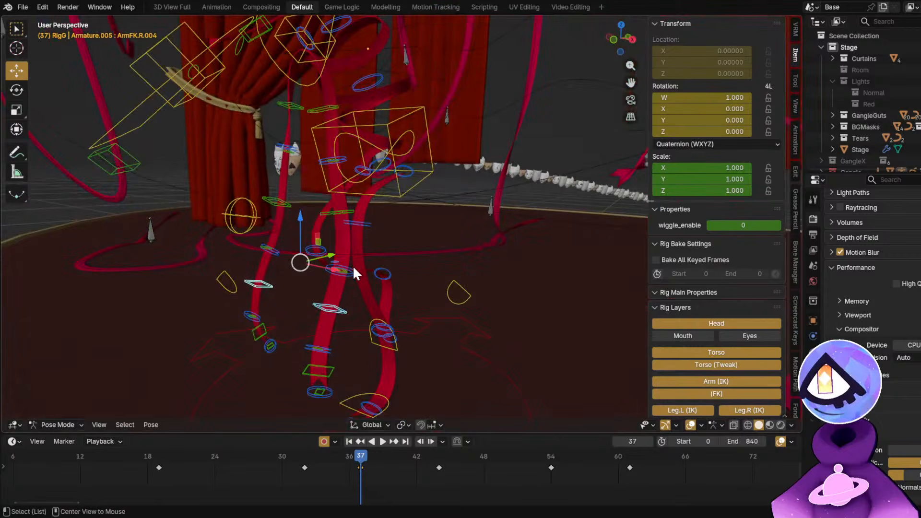
Clear the rotation of the ArmFK.R.003 and ArmFK.L.003 bones at frame 37.
scroll(282, 255, "up", 4)
middle_click_drag(261, 258, 230, 237)
left_click(241, 248)
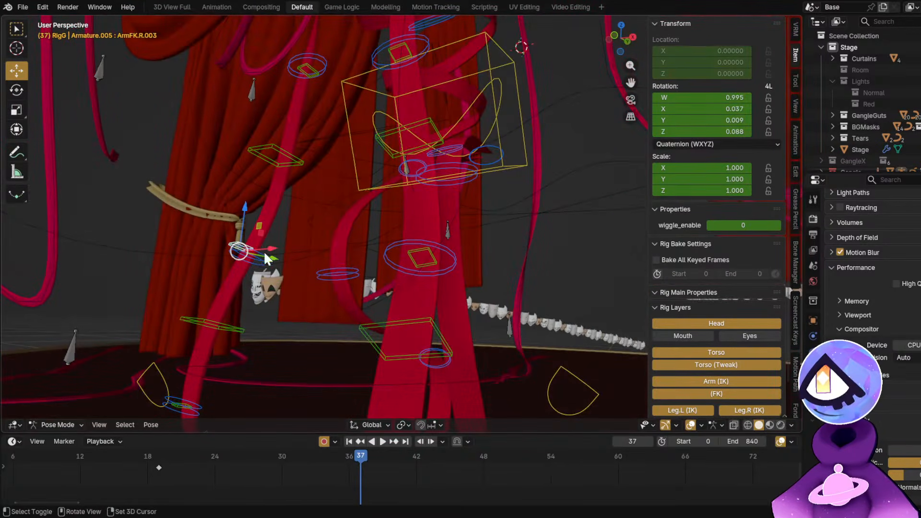
left_click(425, 265)
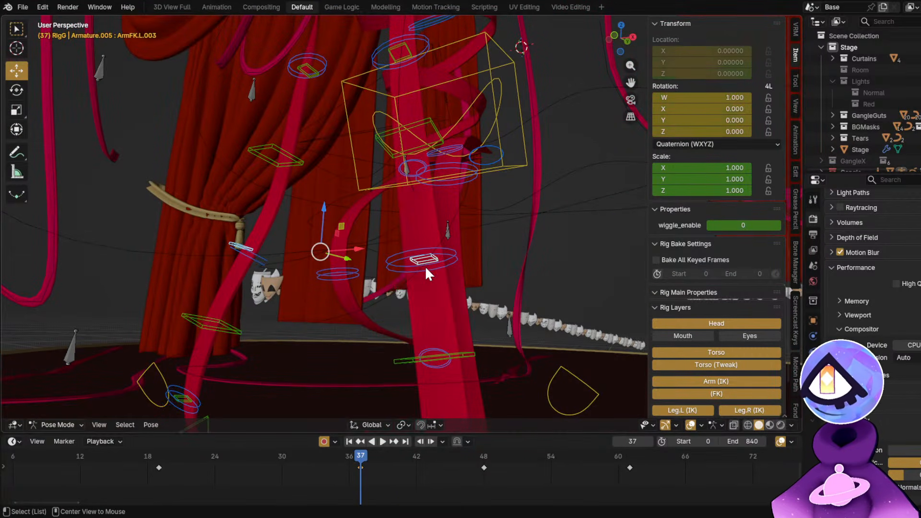
key("alt+r")
Duplicate the frame 19 keyframe of the ArmFK.R.003 and ArmFK.L.003 bones to frame 32.
left_click(159, 468)
key("shift+d")
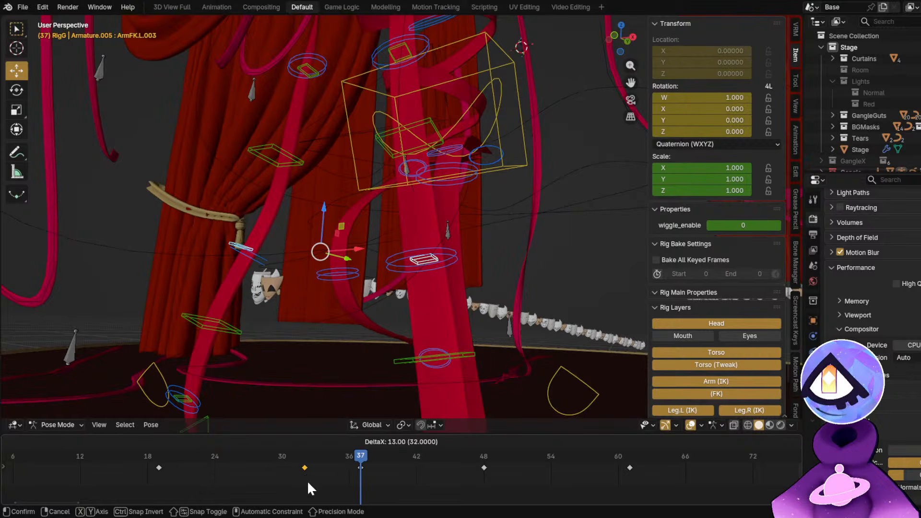
left_click(306, 480)
middle_click_drag(393, 336, 401, 298)
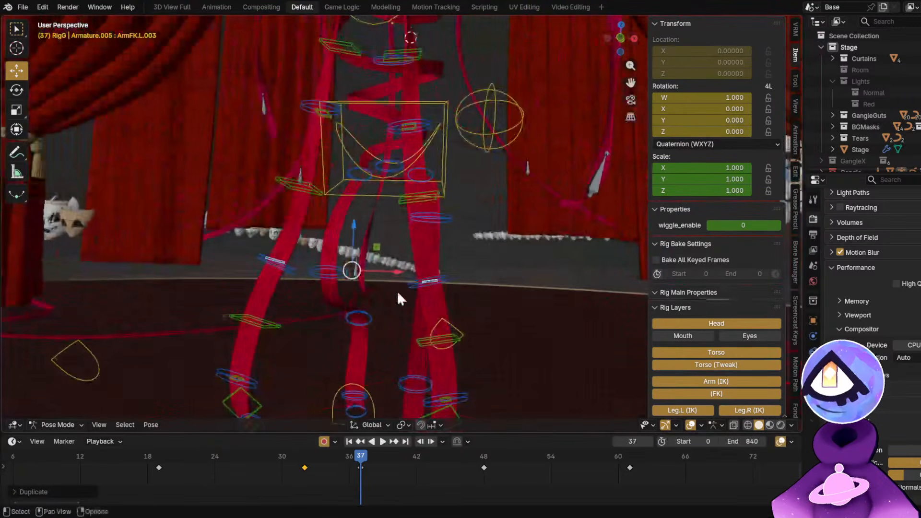
Rotate the ArmFK.R.003 bone in two passes at frame 37 to bend the lower right arm.
left_click(315, 191)
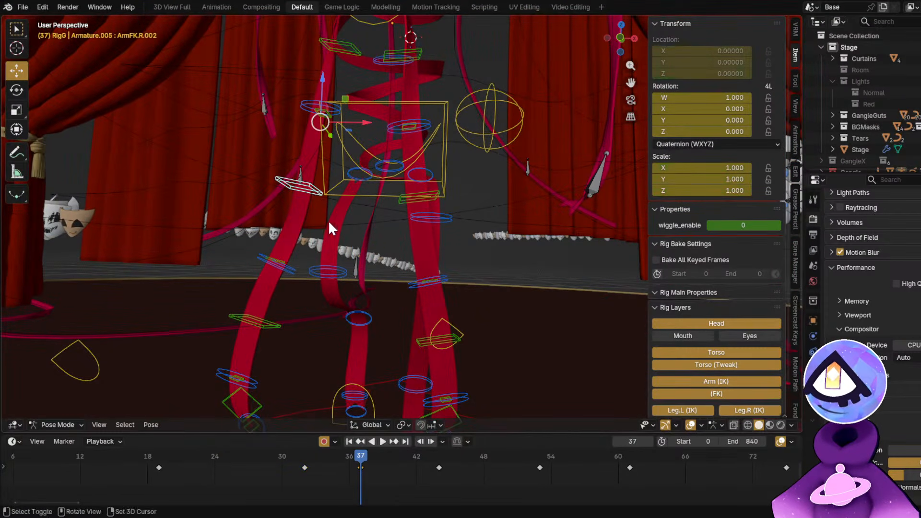
middle_click_drag(328, 220, 349, 308)
left_click(275, 255)
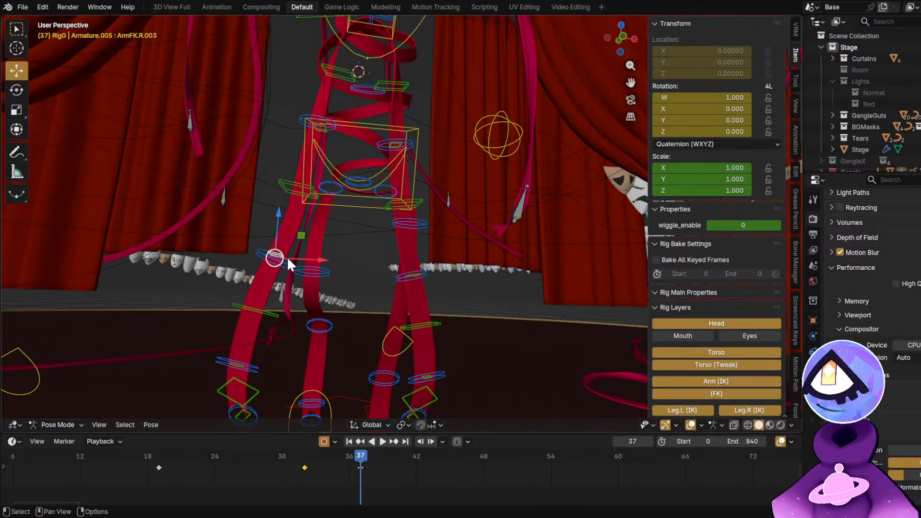
middle_click_drag(287, 257, 269, 292)
key("r")
left_click(379, 314)
key("r")
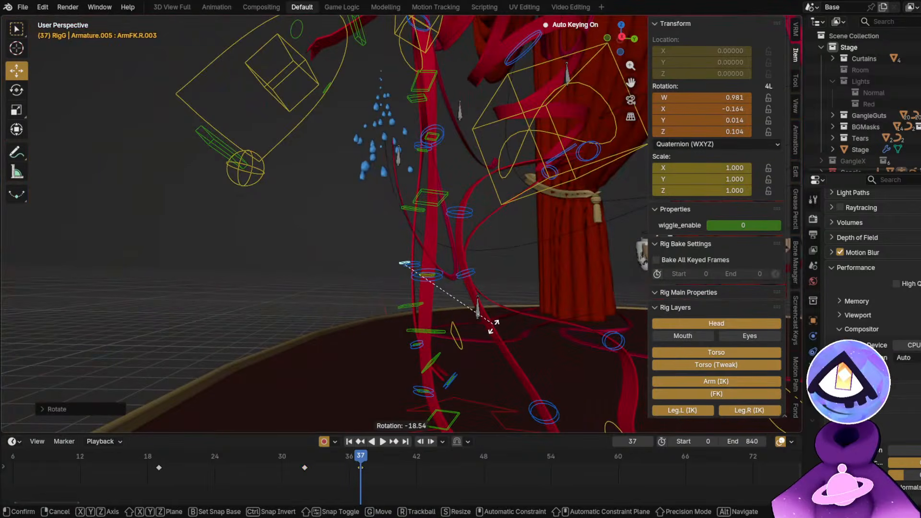
left_click(490, 328)
Rotate the ArmFK.L.003 bone slightly at frame 37 from the side view.
middle_click_drag(490, 329, 425, 279)
left_click(425, 276)
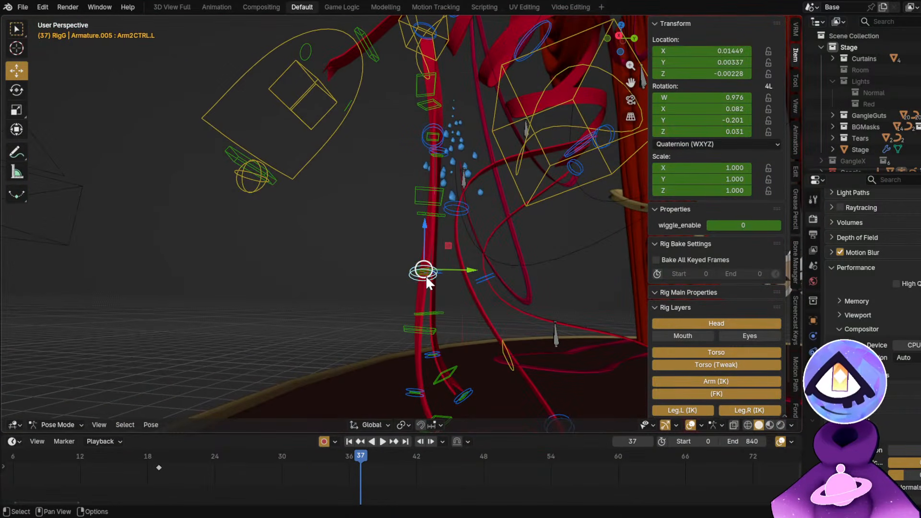
left_click(425, 273)
key("r")
left_click(354, 278)
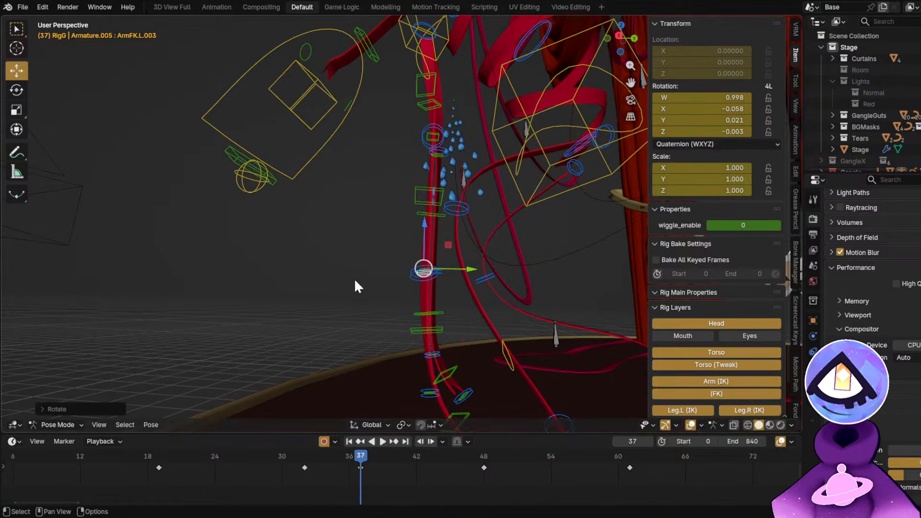
Rotate the ArmFK.L.002 and ArmFK.R.002 bones one after the other at frame 37.
middle_click_drag(354, 279, 412, 199)
left_click(411, 198)
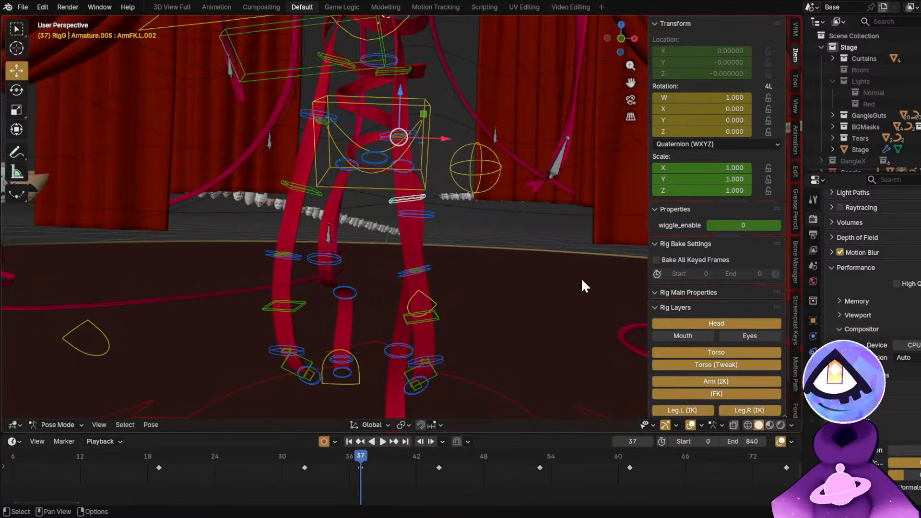
key("r")
left_click(566, 302)
left_click(305, 191)
middle_click_drag(307, 193, 353, 233)
key("r")
left_click(499, 294)
Play back the rise through the camera with overlays hidden and return to frame 32 with overlays shown.
middle_click_drag(500, 294, 341, 93)
left_click(342, 102)
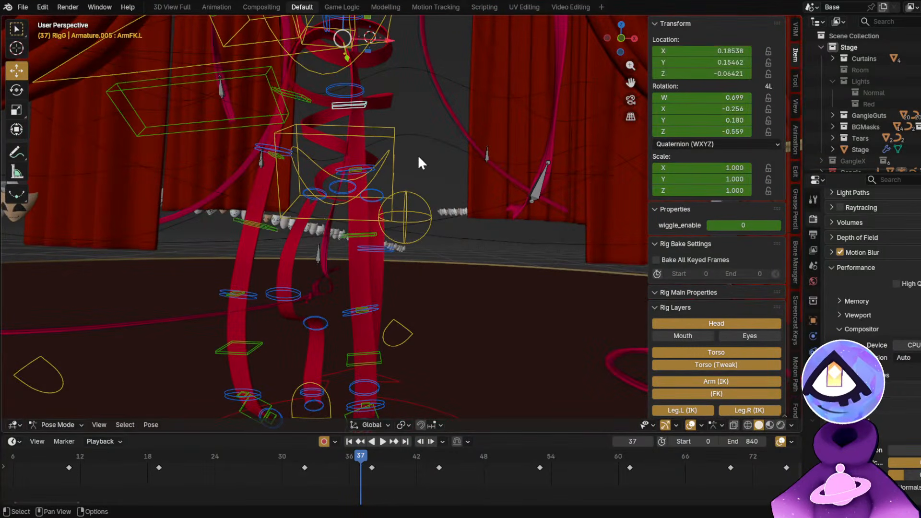
key("KP_0")
key("shift+alt+z")
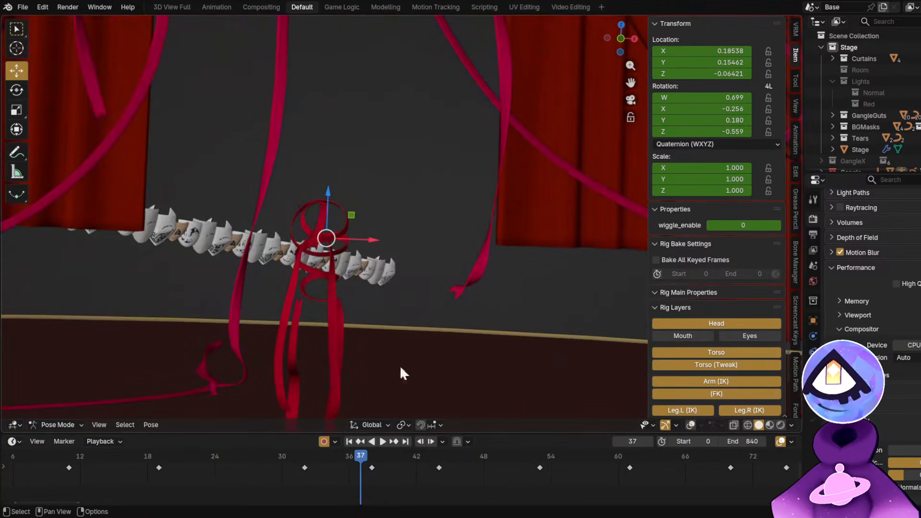
left_click(267, 458)
key("space")
key("space")
key("shift+alt+z")
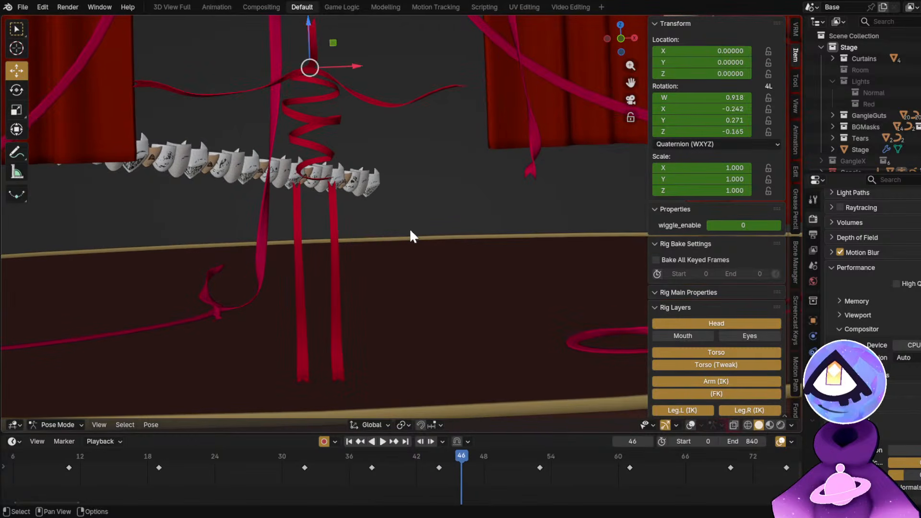
mouse_move(301, 464)
left_mouse_down()
mouse_move(367, 462)
mouse_move(305, 469)
left_mouse_up()
Select all bones of the Arm (FK) bone collection at frame 32.
scroll(339, 361, "up", 4)
left_click(812, 366)
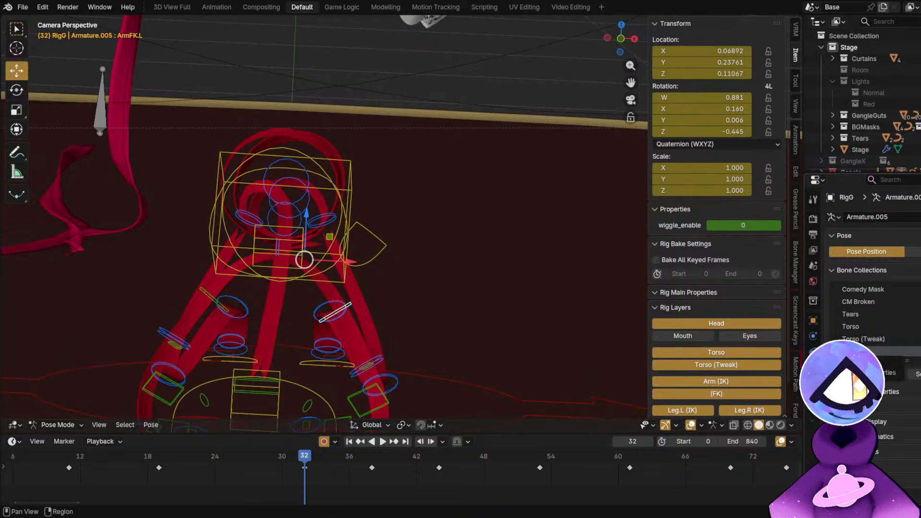
scroll(878, 350, "down", 3)
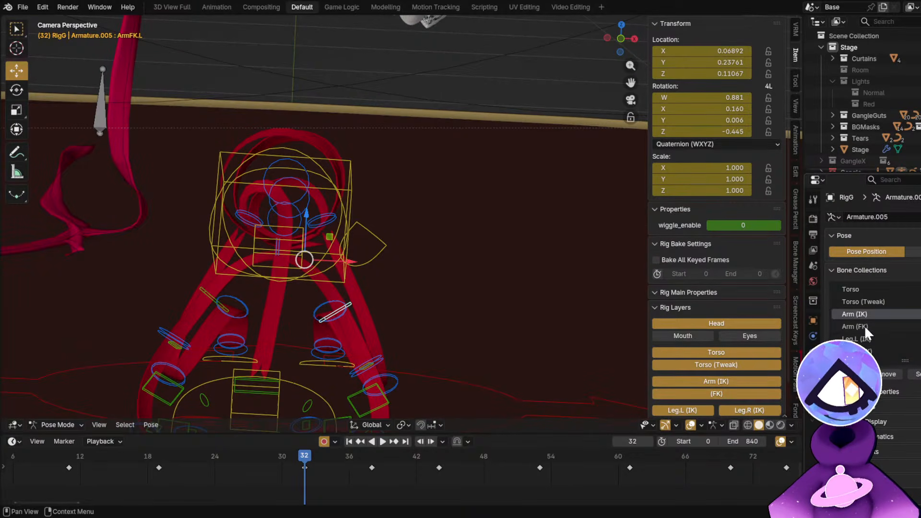
left_click(864, 327)
left_click(914, 374)
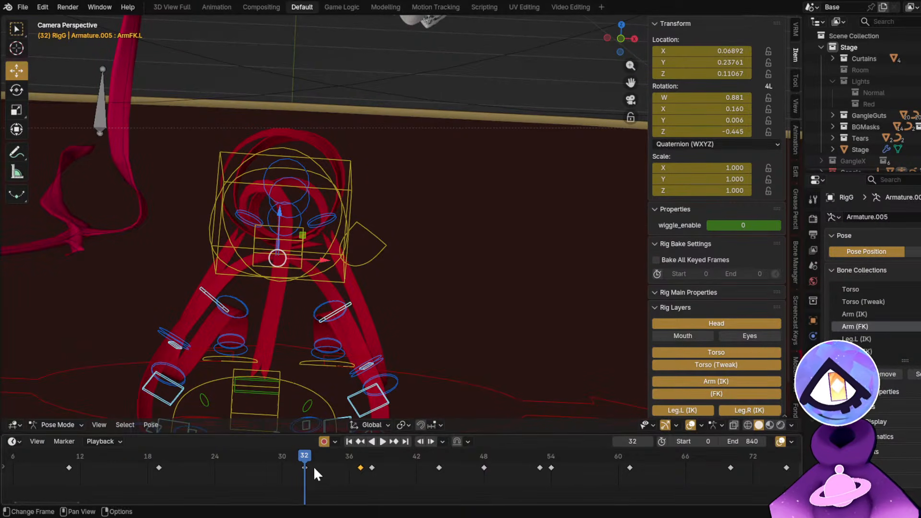
Duplicate the Arm (FK) bones' frame 32 keyframe to frame 33.
scroll(309, 475, "up", 10)
left_click(297, 467)
key("shift+d")
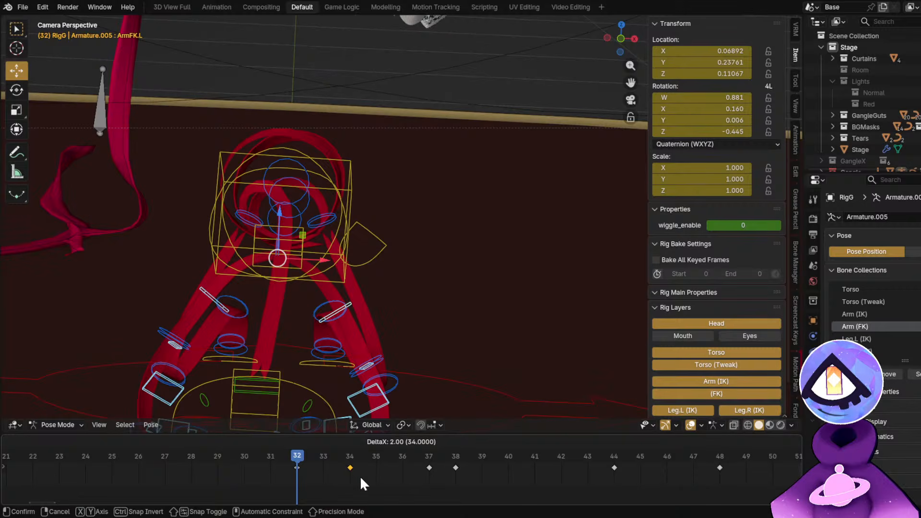
left_click(360, 476)
Play back and scrub the frames after 32 with overlays hidden to check how the arms leave the crouch.
left_click_drag(299, 456, 322, 464)
left_click(280, 456)
key("space")
key("alt+shift+z")
scroll(396, 315, "down", 2)
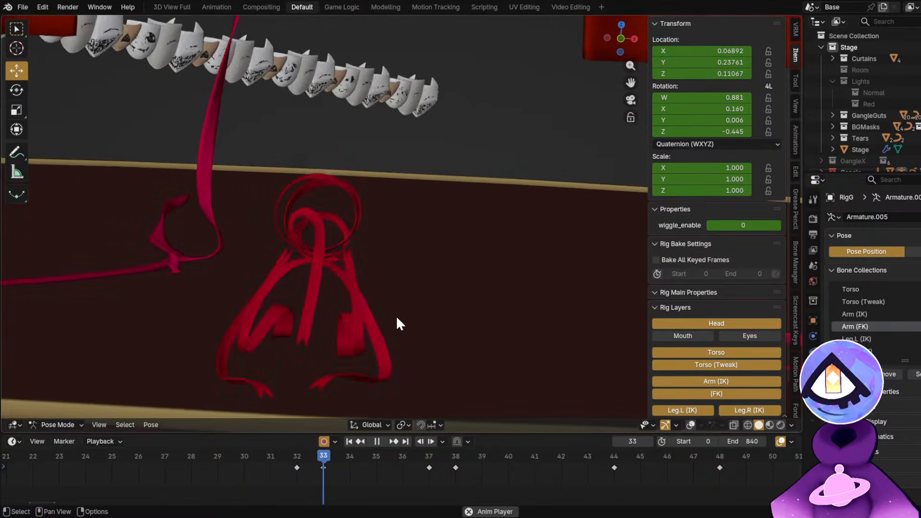
key("space")
middle_click_drag(376, 332, 368, 386, "shift")
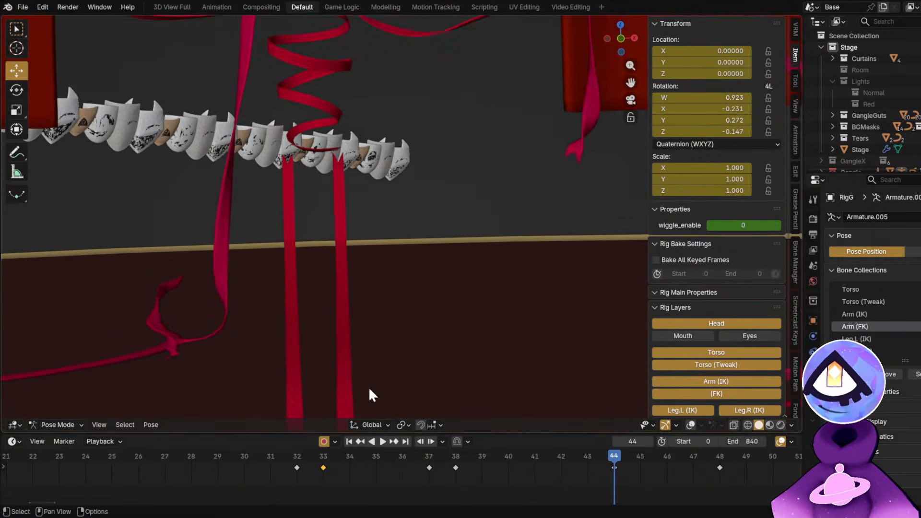
left_click_drag(297, 455, 326, 468)
middle_click_drag(366, 343, 354, 272, "shift")
left_click_drag(318, 456, 370, 474)
Move the Arm (FK) bones' frame 37 keyframe to frame 36 and save the file after replaying the rise.
left_click_drag(428, 467, 393, 474)
key("space")
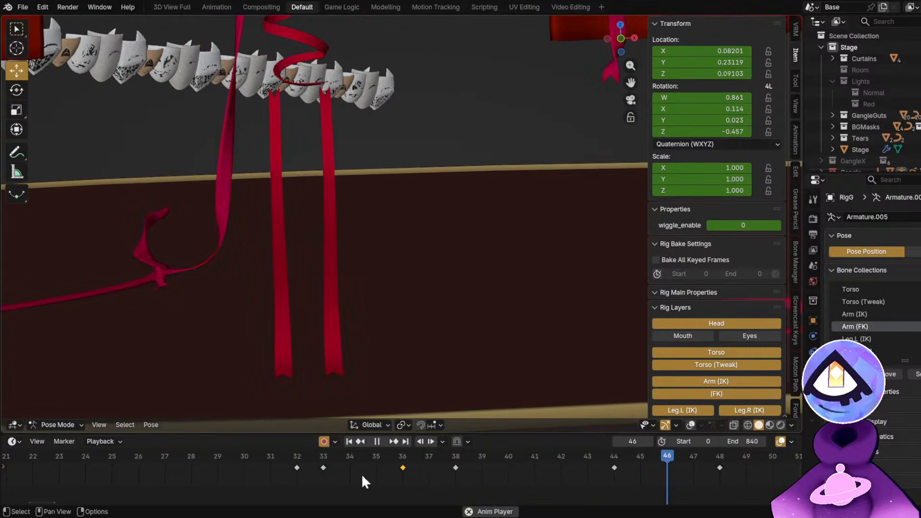
left_click_drag(312, 453, 595, 468)
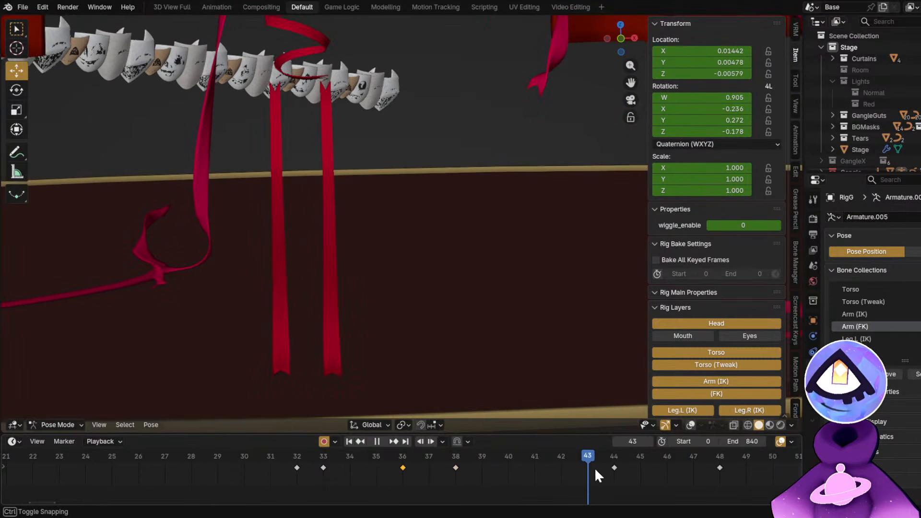
key("KP_0")
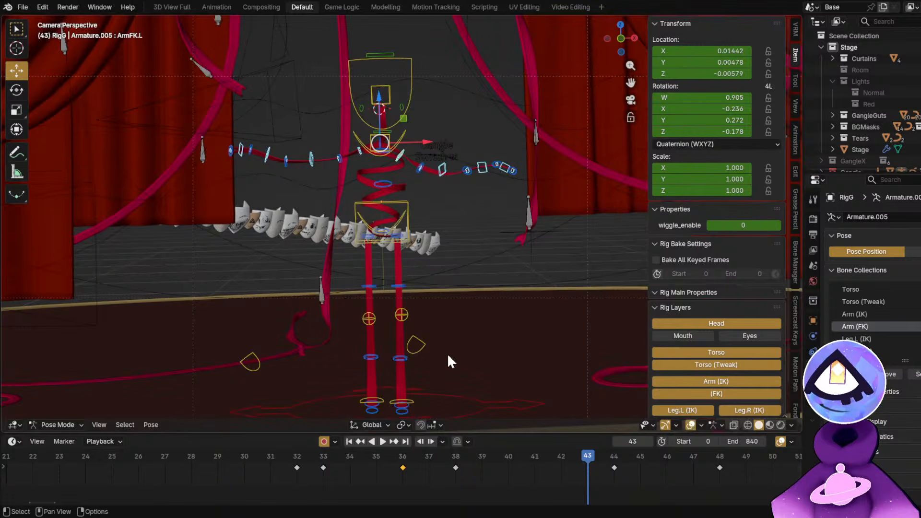
key("ctrl+s")
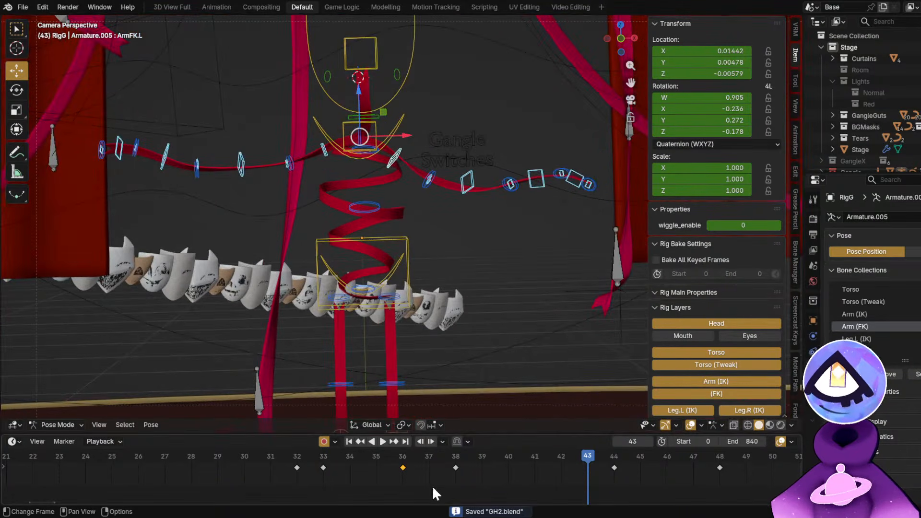
Rotate the ArmFK.L.002 bone at frame 41 in the camera view.
left_click_drag(428, 458, 523, 454)
left_click(442, 232)
key("r")
left_click(366, 206)
Rotate the ArmFK.L.004 bone at frame 41 to bend the left forearm, working in a side perspective view.
left_click(16, 90)
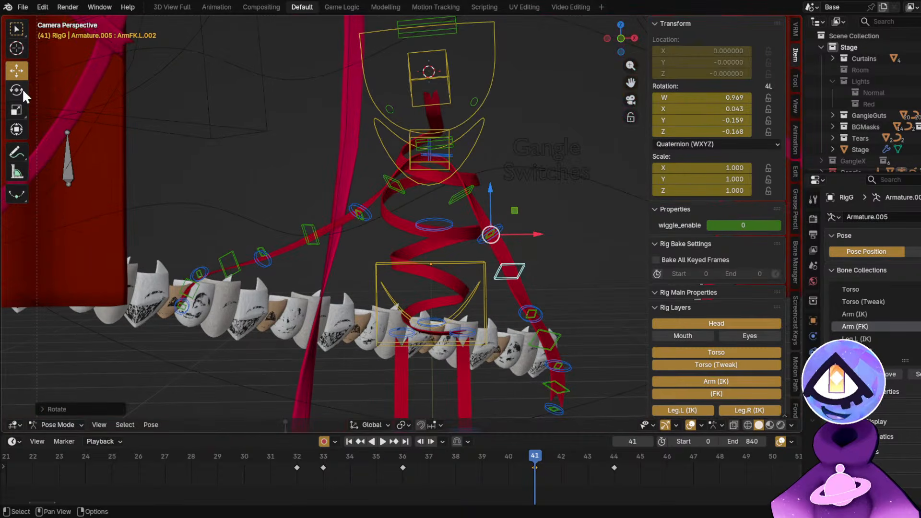
key("KP_Decimal")
scroll(460, 166, "down", 6)
middle_click_drag(468, 162, 293, 159)
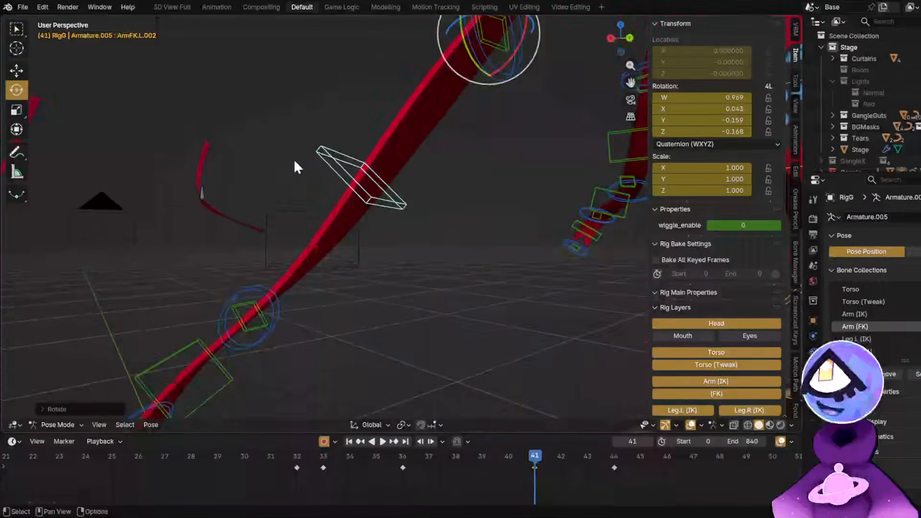
scroll(303, 192, "down", 4)
middle_click_drag(300, 240, 312, 224, "shift")
left_click(227, 309)
key("r")
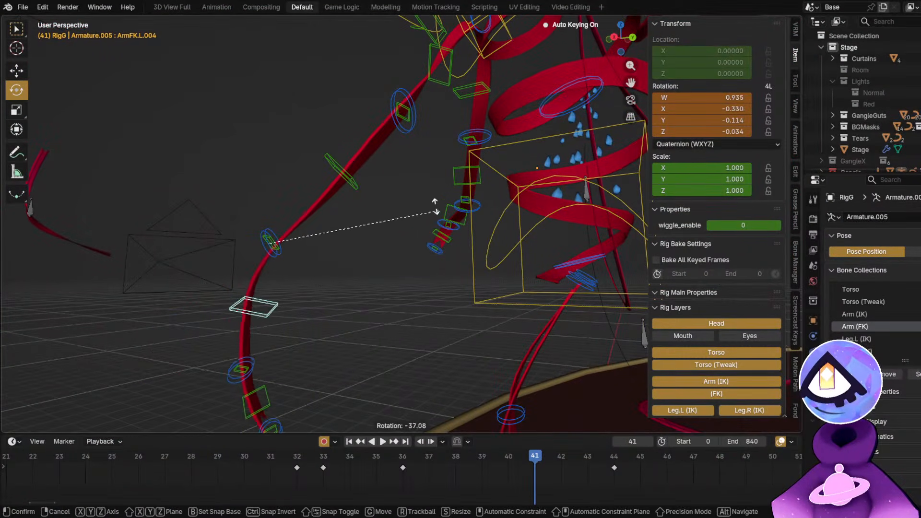
left_click(429, 214)
Rotate the ArmFK.L.003 and ArmFK.L.002 bones at frame 41 to curve the left arm, and return to the camera view.
left_click(275, 247)
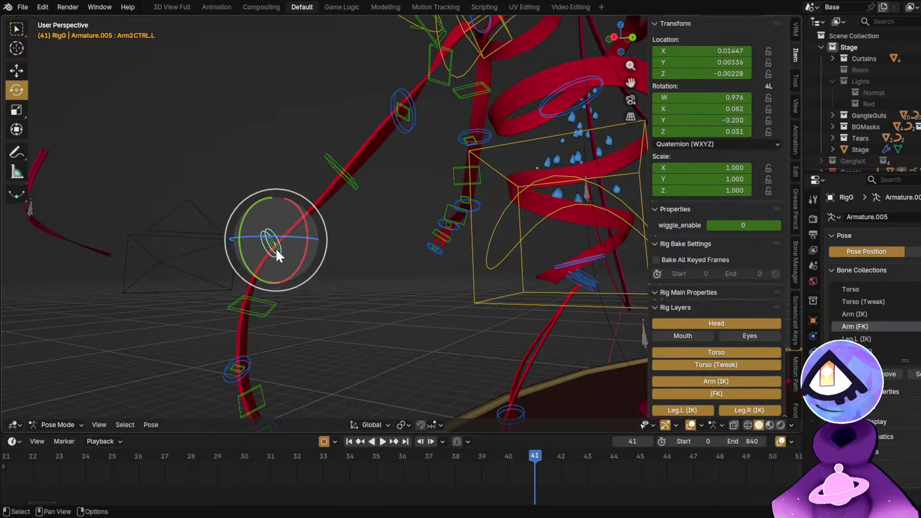
key("r")
left_click(435, 233)
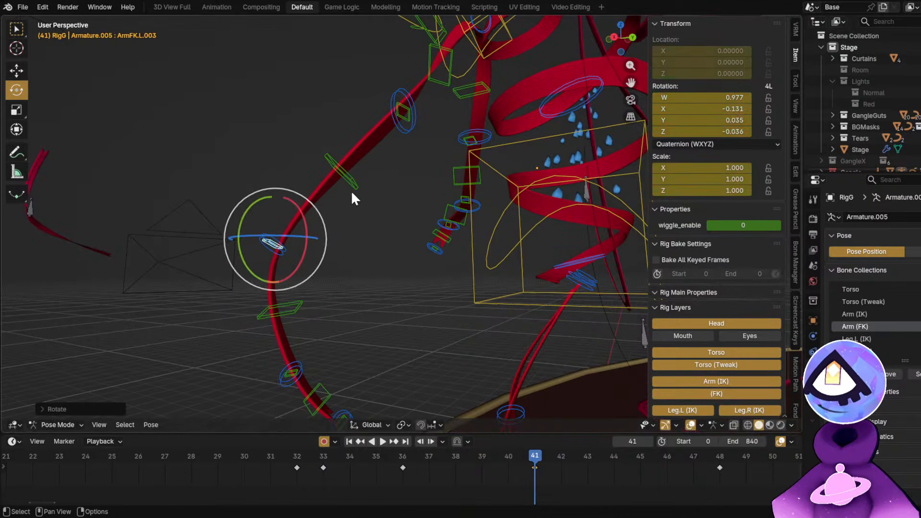
left_click(352, 183)
key("r")
left_click(459, 206)
middle_click_drag(273, 200, 461, 214)
key("KP_0")
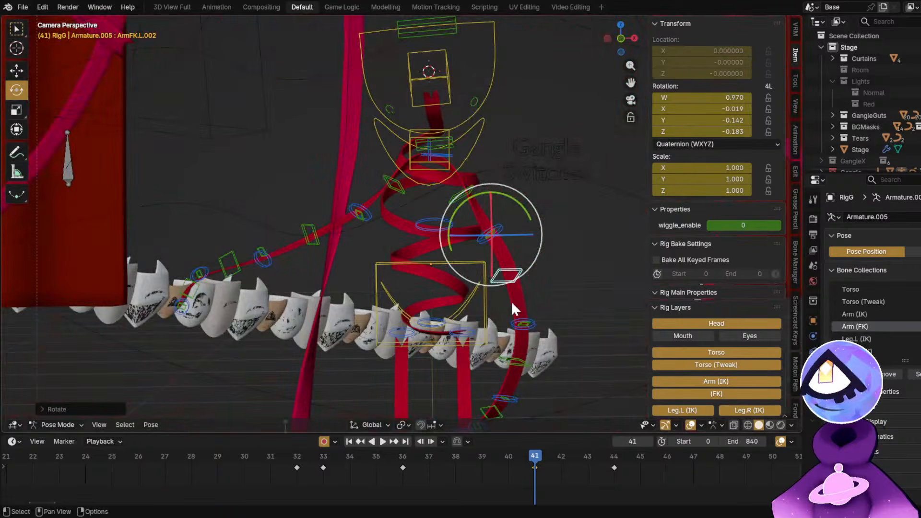
Adjust the ArmFK.L.004 bone at frame 41 with a trackball rotation in the camera view.
middle_click_drag(511, 336, 477, 267, "shift")
scroll(476, 266, "up", 3)
left_click(488, 305)
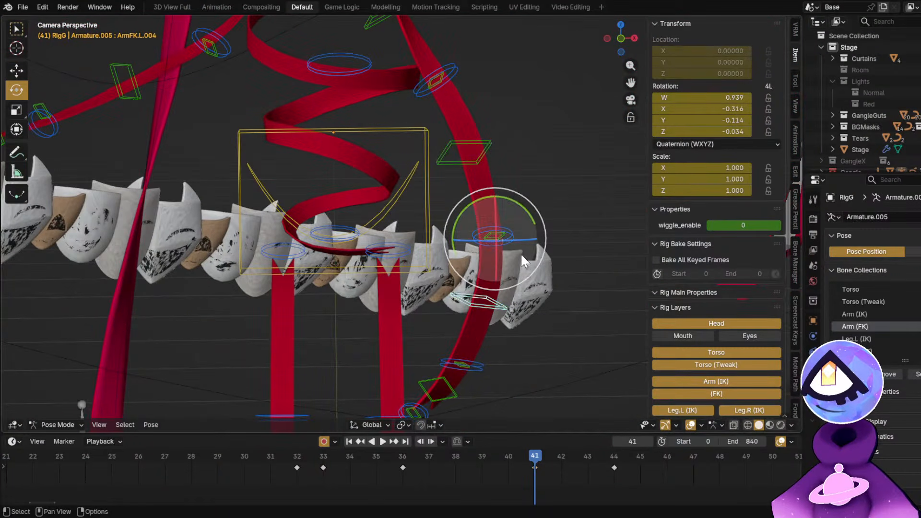
key("r")
key("r")
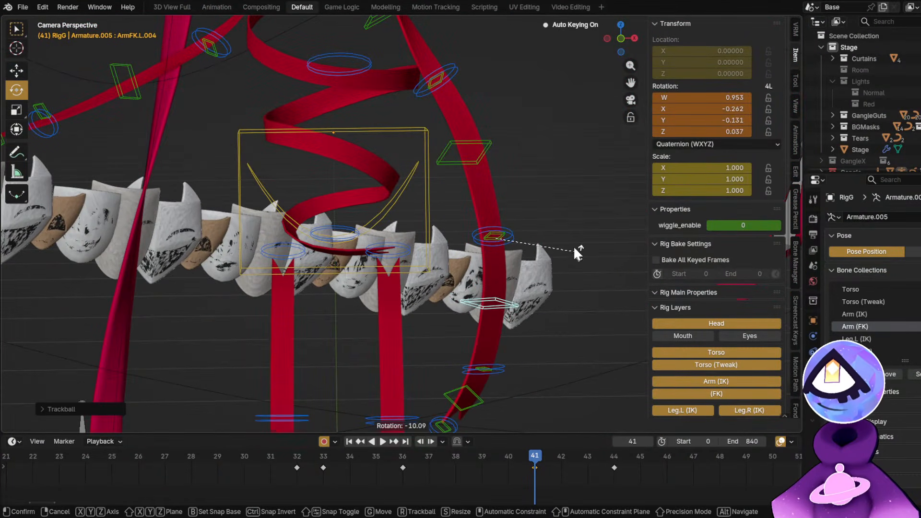
left_click(573, 246)
Try rotating the ArmFK.L.001 bone at frame 41 in the camera view.
left_click(435, 81)
middle_click_drag(434, 82, 437, 131, "shift")
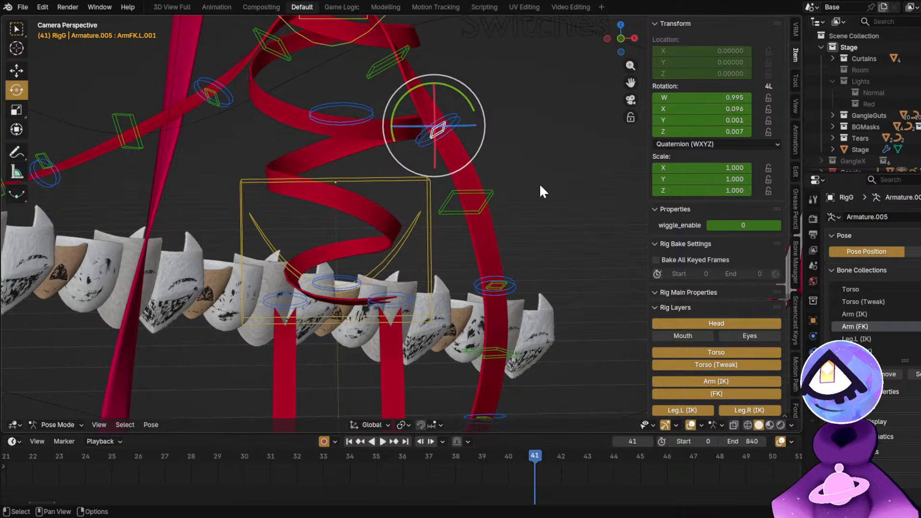
key("r")
left_click(528, 208)
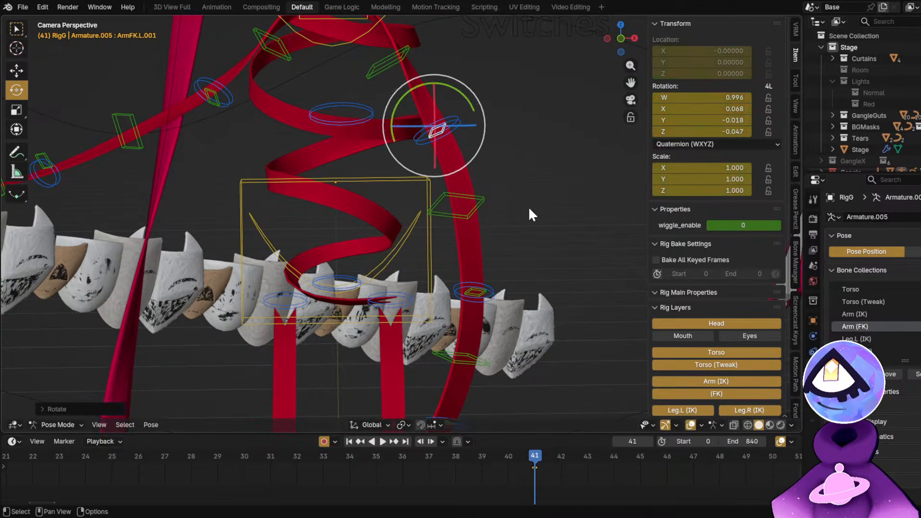
scroll(459, 235, "down", 3)
scroll(422, 478, "down", 5)
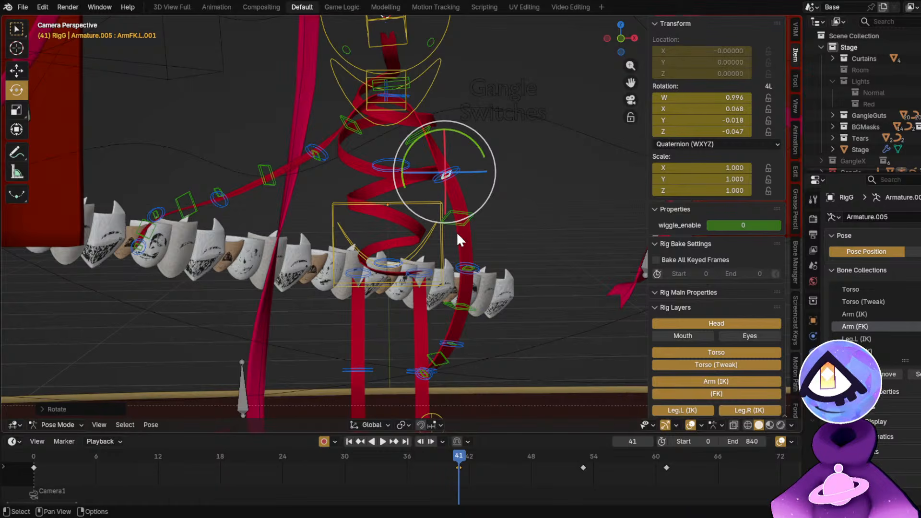
left_click(472, 287)
key("ctrl+z")
key("ctrl+z")
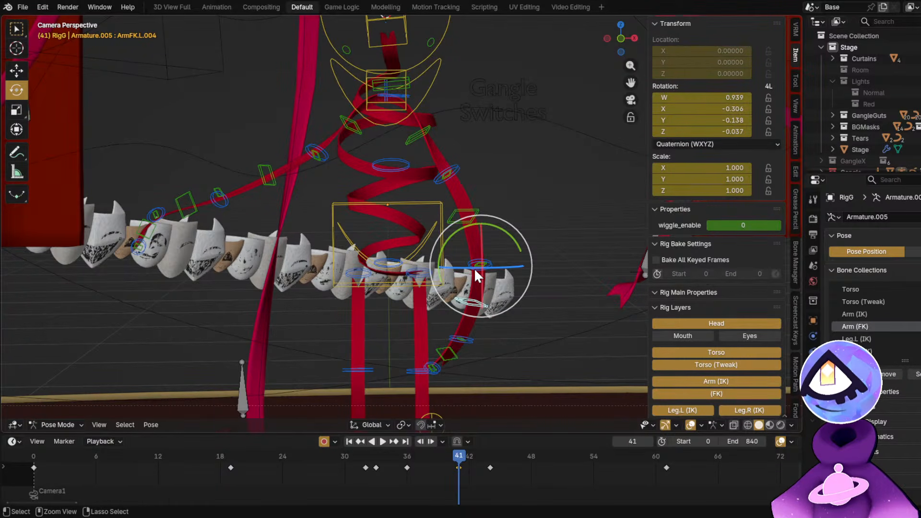
Insert a keyframe for the Arm (FK) bones of both arms at frame 11.
left_click(57, 454)
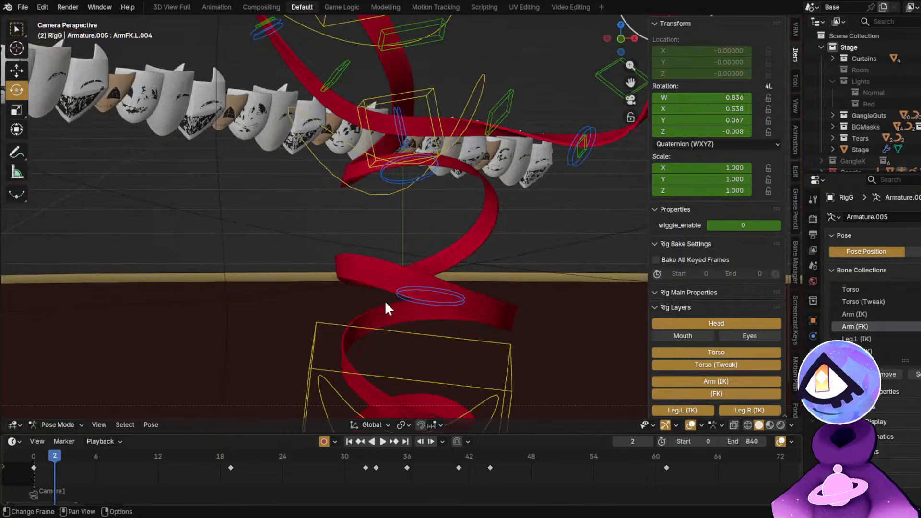
left_click(465, 129)
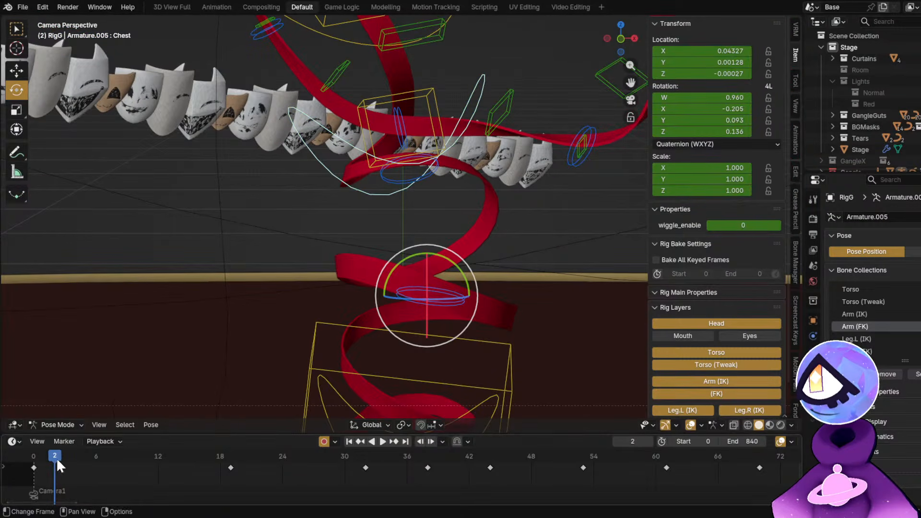
left_click(511, 111)
left_click_drag(74, 455, 146, 454)
key("a")
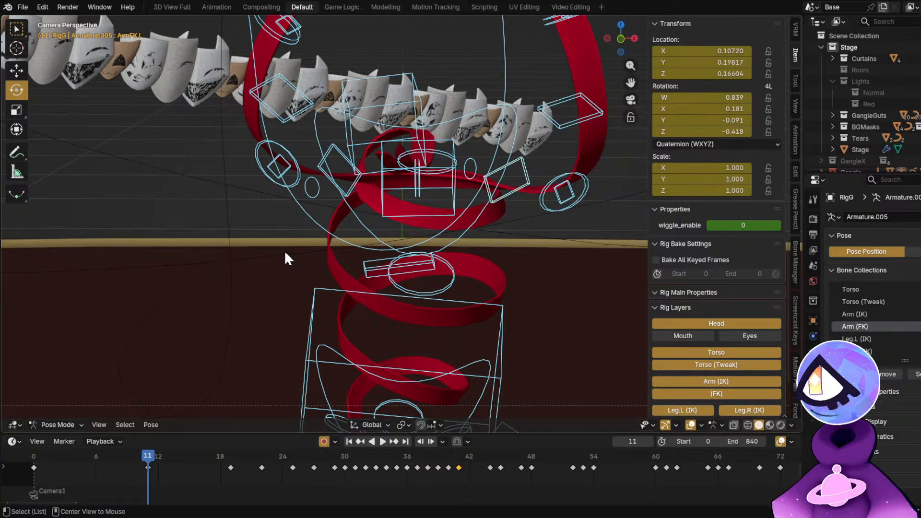
key("alt+a")
key("ctrl+z")
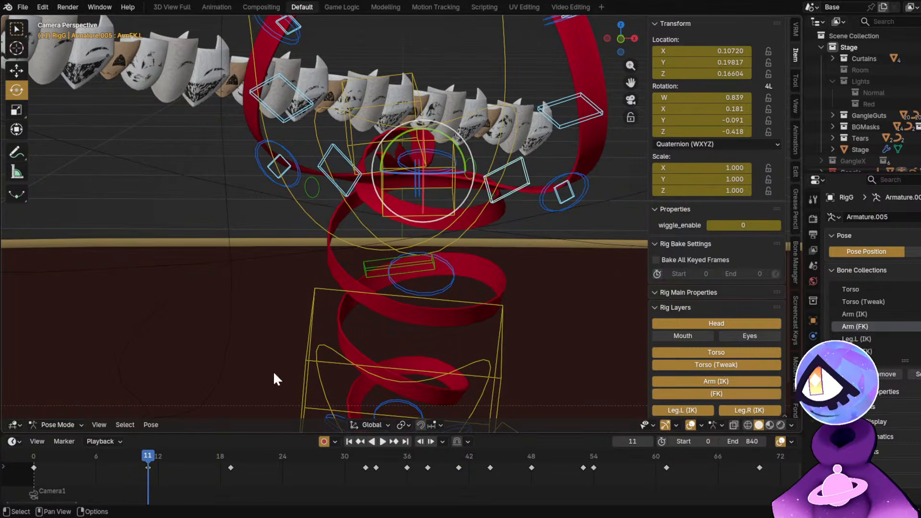
Key the selected Arm (FK) bones at frames 19 and 32, checking the crouch with overlays hidden.
left_click(233, 462)
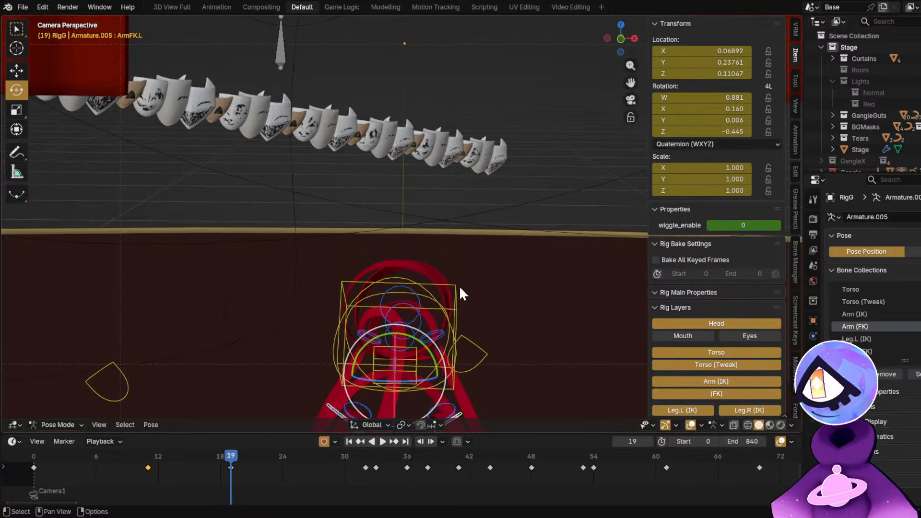
key("i")
middle_click_drag(462, 329, 436, 123, "shift")
key("shift+alt+z")
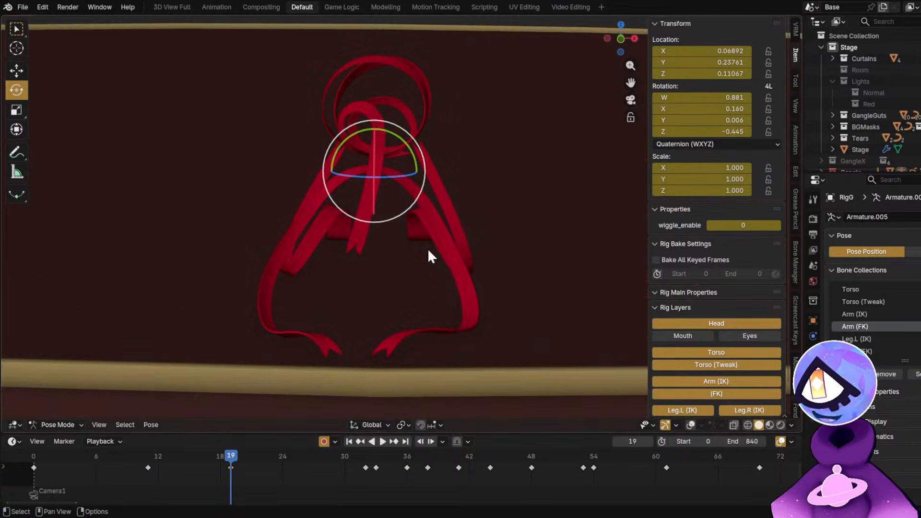
left_click_drag(234, 453, 367, 479)
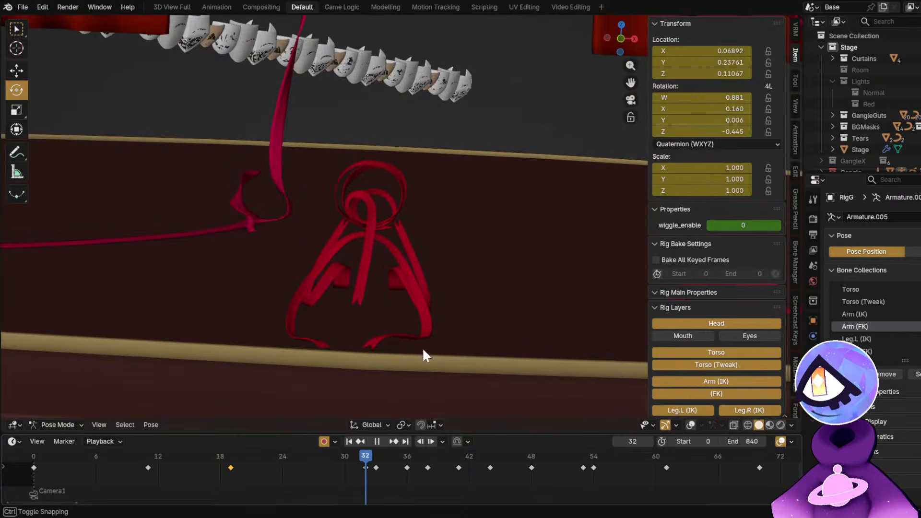
key("i")
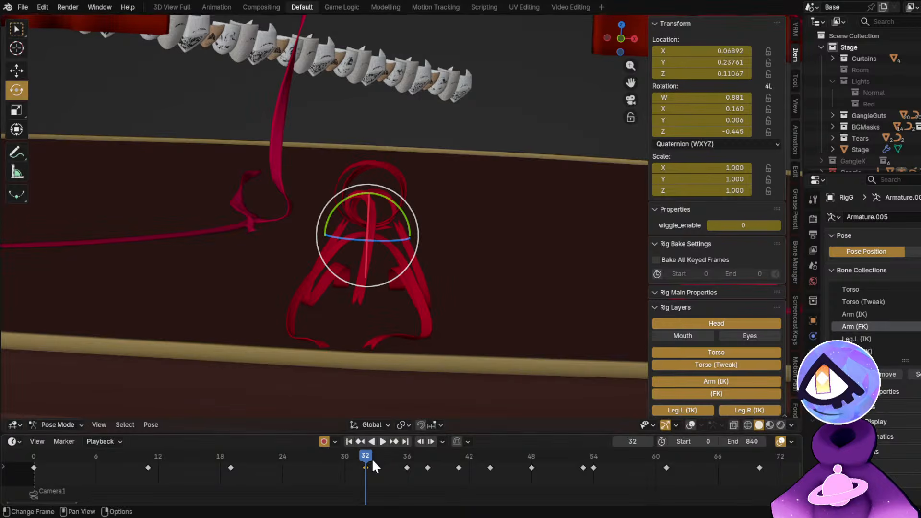
Show the overlays again and pose the ArmFK.L.001 bone at frame 41 with a rotation and a trackball rotation.
left_click_drag(372, 458, 459, 479)
key("alt+shift+z")
middle_click_drag(441, 158, 456, 290, "shift")
left_click(446, 151)
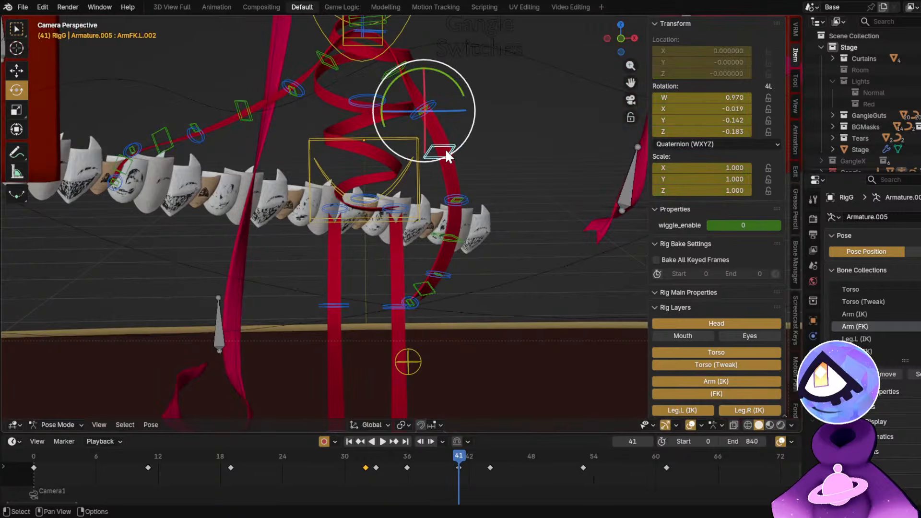
scroll(422, 293, "up", 4)
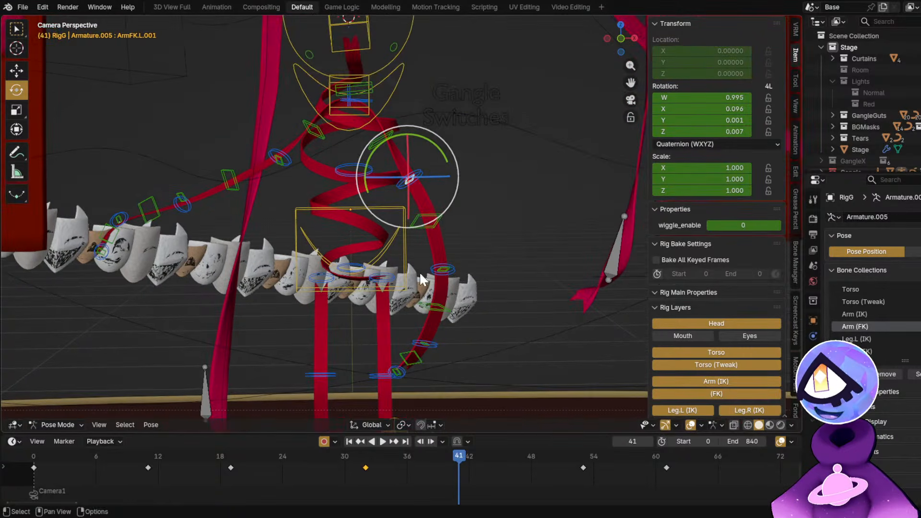
key("r")
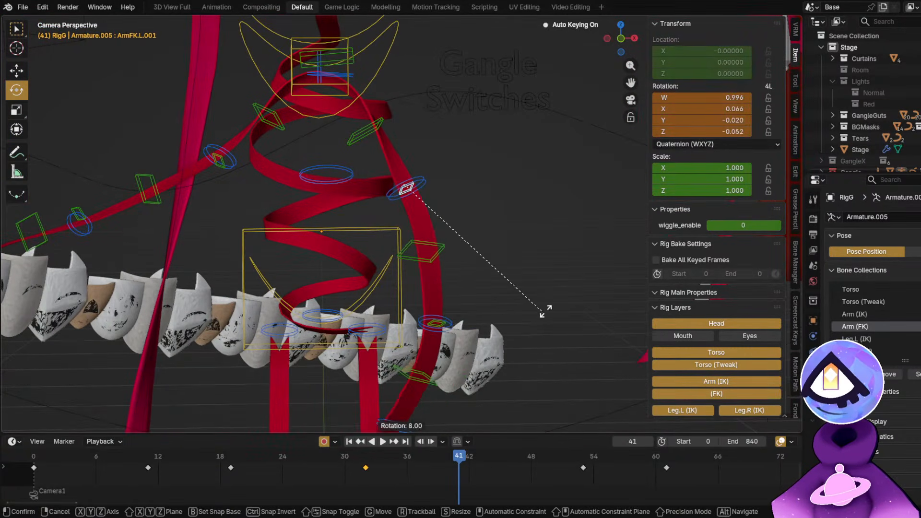
key("r")
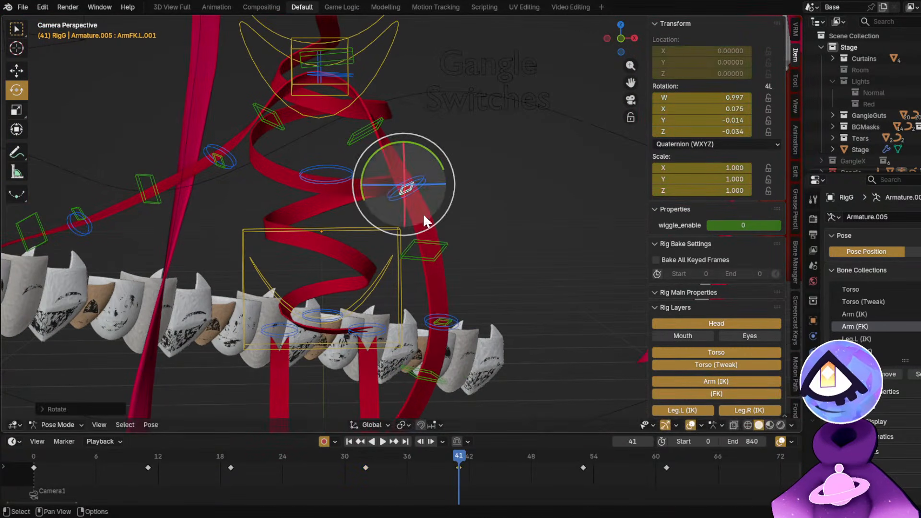
left_click(425, 210)
left_click(426, 210)
scroll(421, 208, "down", 1)
middle_click_drag(421, 208, 466, 206, "shift")
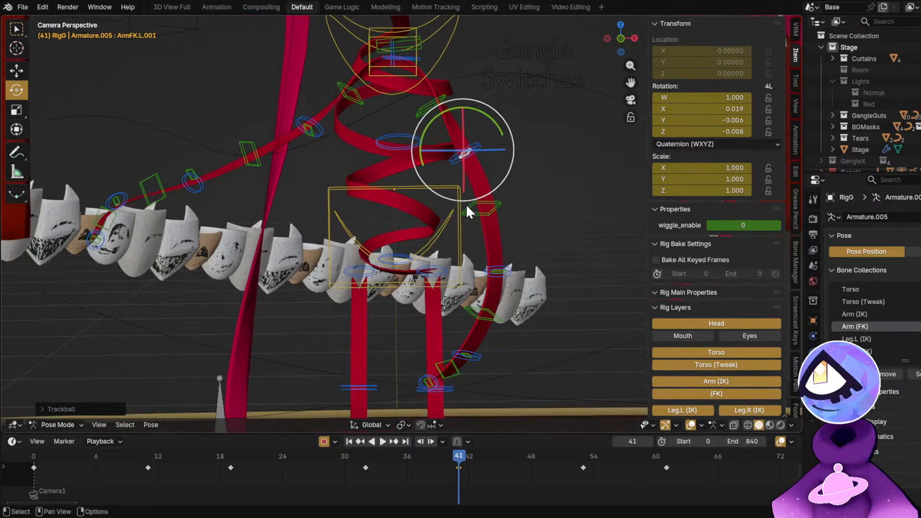
Rotate the ArmFK.L.004 bone at frame 41 from a side perspective and return to the camera view.
middle_click_drag(478, 242, 399, 218, "shift")
scroll(435, 186, "up", 10)
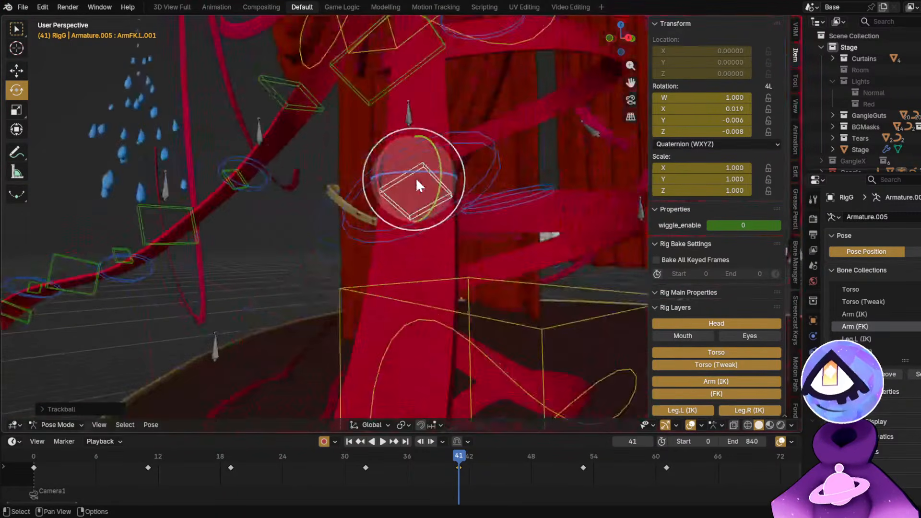
scroll(415, 178, "down", 7)
middle_click_drag(416, 178, 349, 250)
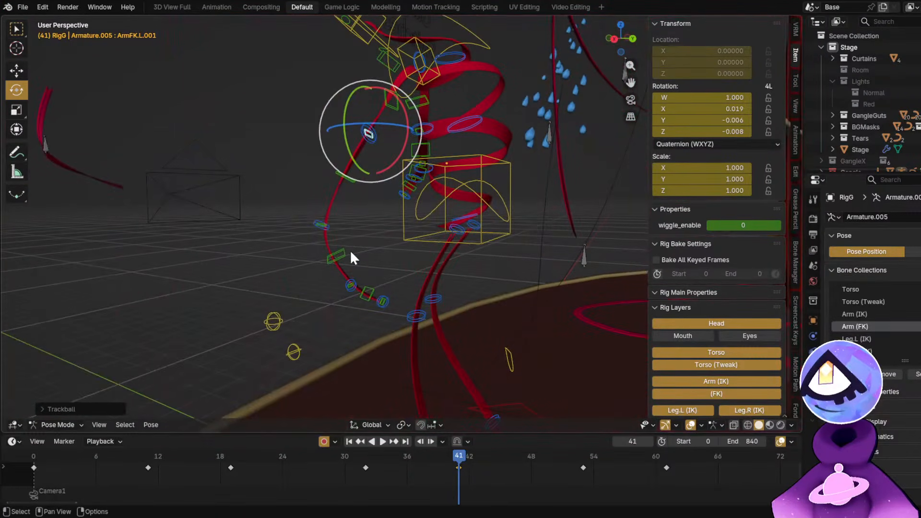
left_click(339, 254)
middle_click_drag(401, 290, 585, 266)
key("r")
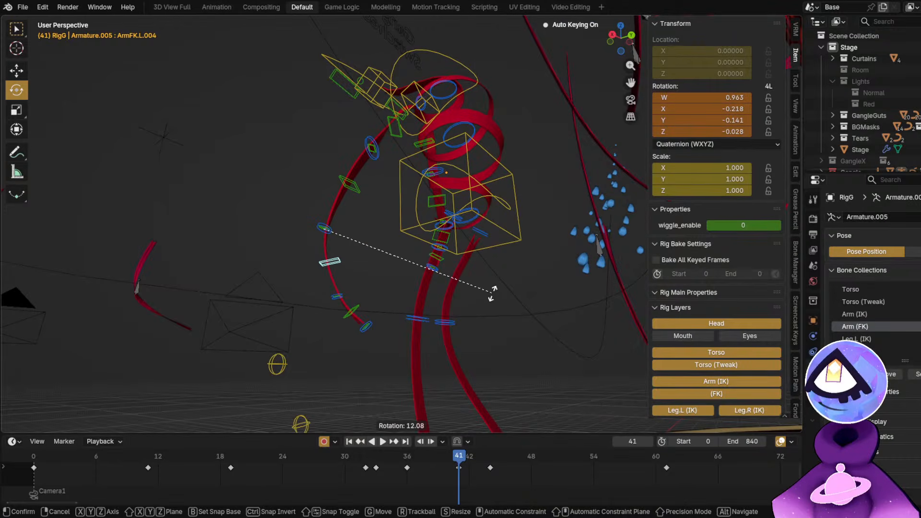
left_click(502, 293)
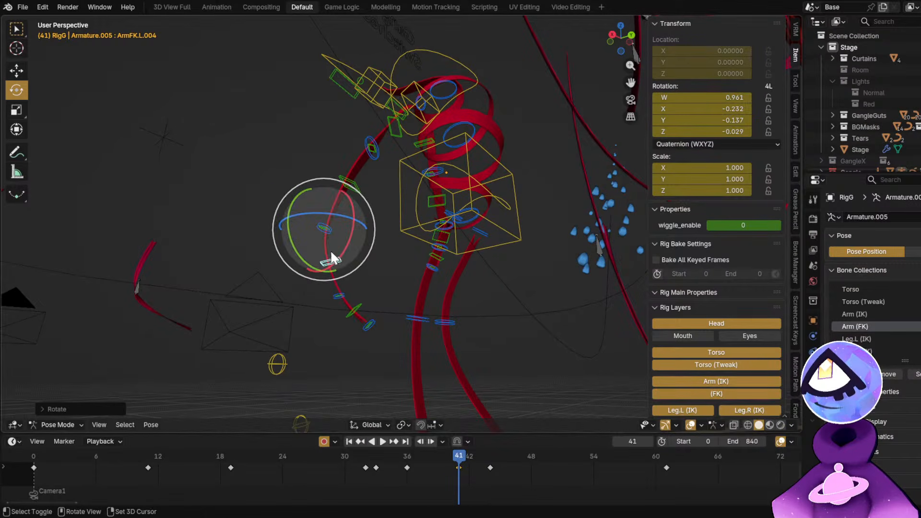
middle_click_drag(329, 254, 554, 278)
key("KP_0")
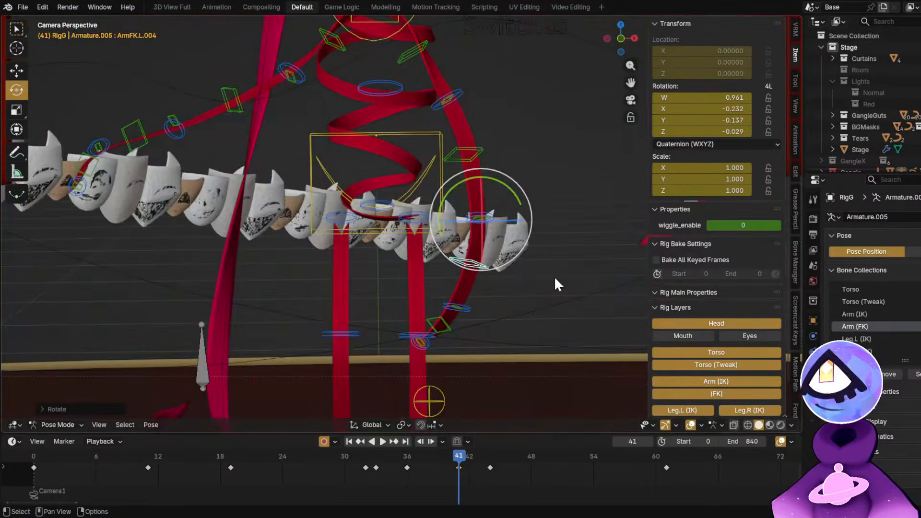
Scrub the frames leading to 41, and swing the ArmFK.L.002 bone outward there with rotation and trackball rotation.
left_click_drag(396, 455, 459, 458)
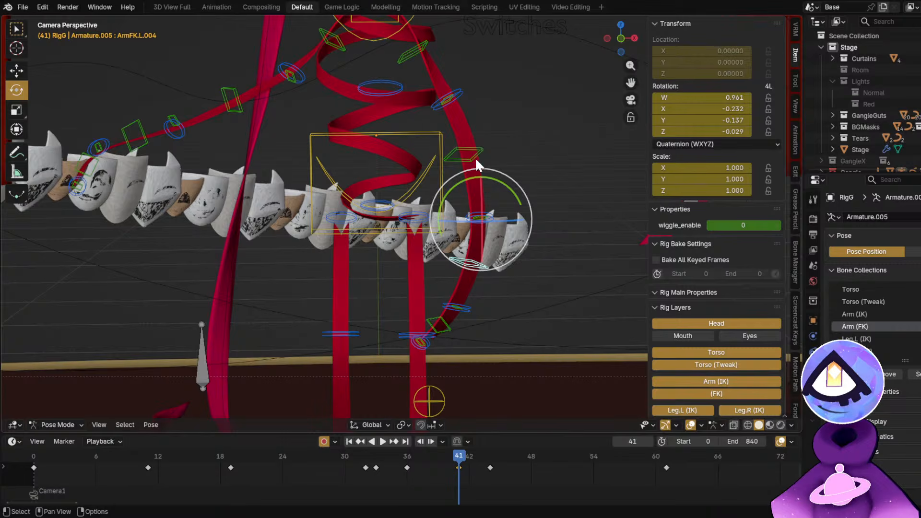
left_click(447, 99)
key("r")
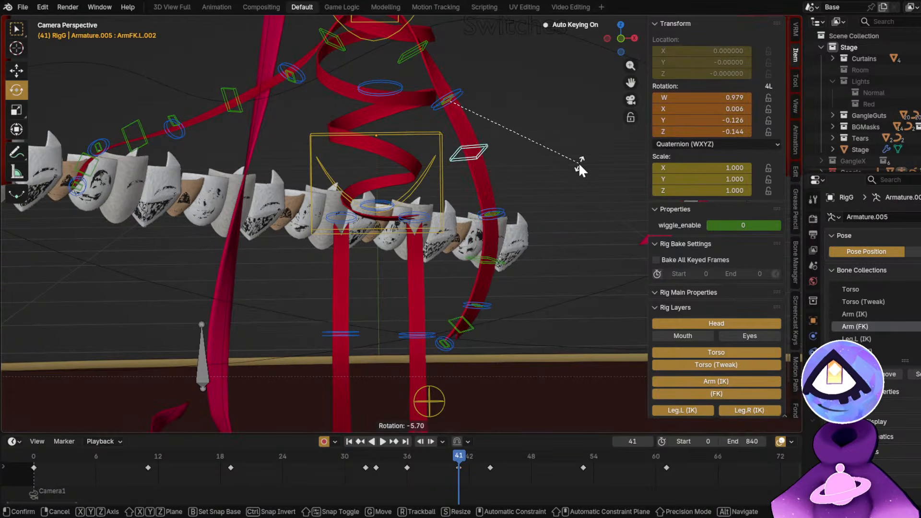
key("r")
left_click(562, 226)
key("r")
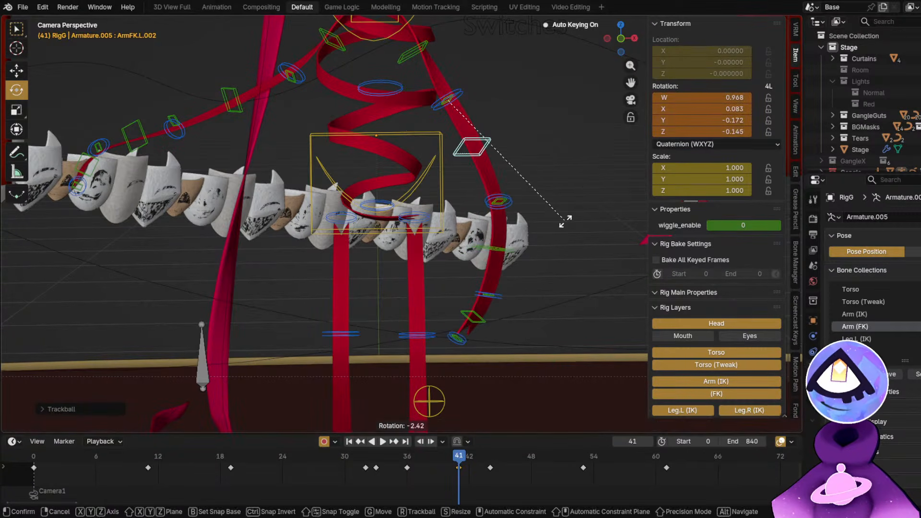
left_click(565, 221)
Set the transform orientation to Normal and rotate the ArmFK.R.002 bone at frame 41 to bring the arm down.
middle_click_drag(293, 164, 325, 198, "shift")
left_click(269, 143)
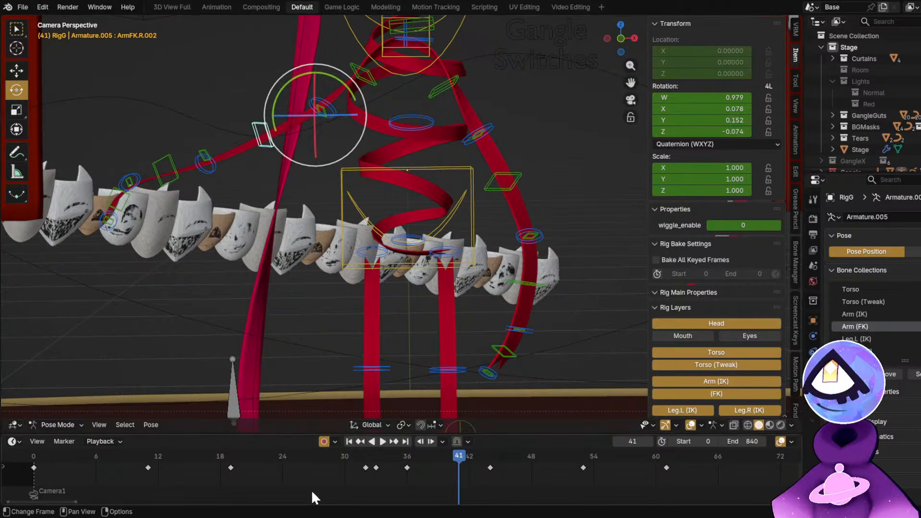
left_click(369, 425)
left_click(347, 357)
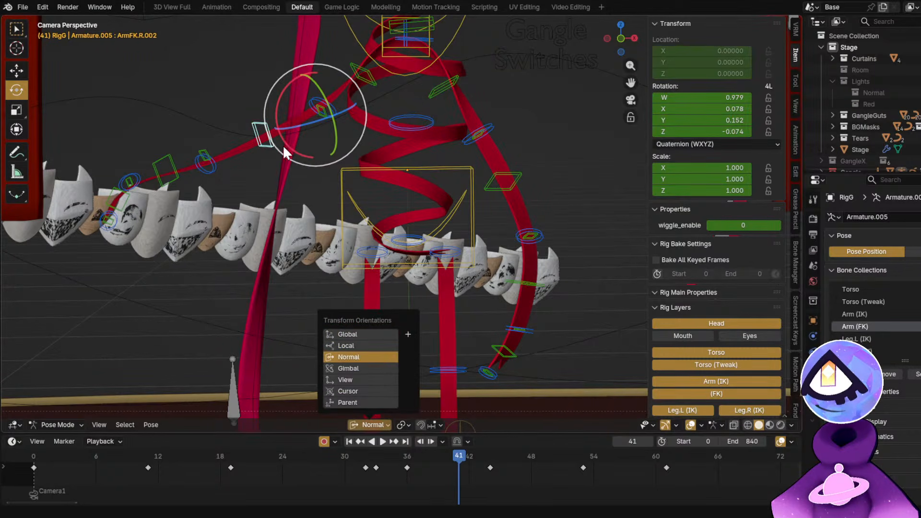
left_click_drag(283, 146, 305, 168)
Rotate the ArmFK.R.003, ArmFK.R.004 and ArmFK.R.001 bones at frame 41 so the arm curves down beside the body.
scroll(244, 233, "up", 5)
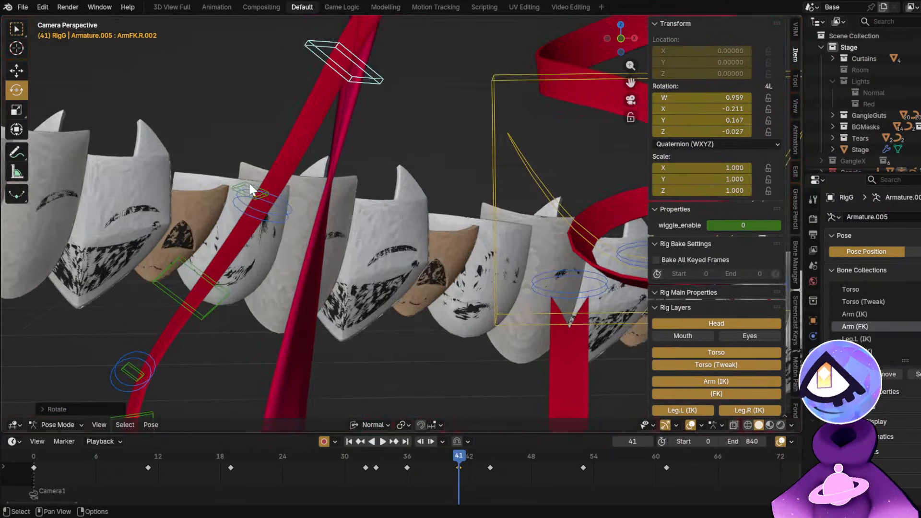
left_click(248, 180)
left_click_drag(229, 231, 245, 257)
left_click(190, 275)
scroll(388, 209, "down", 4)
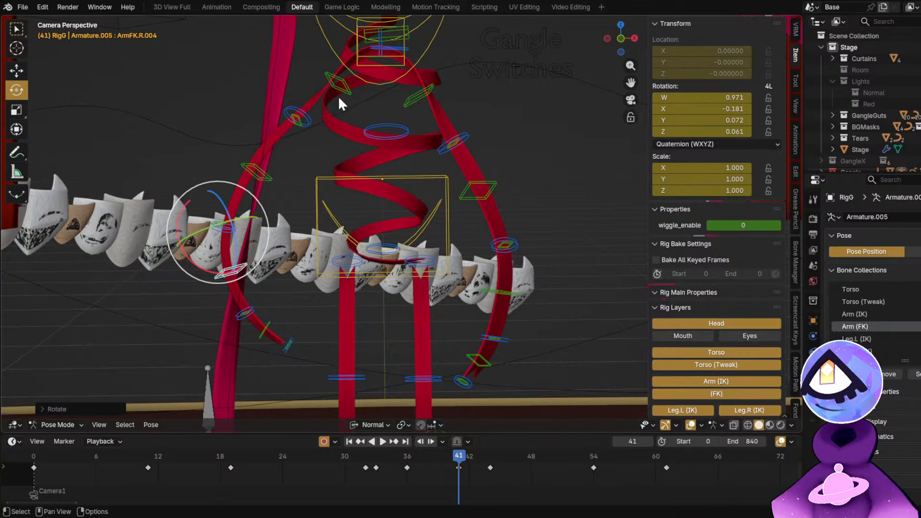
left_click(303, 127)
left_click_drag(263, 131, 268, 141)
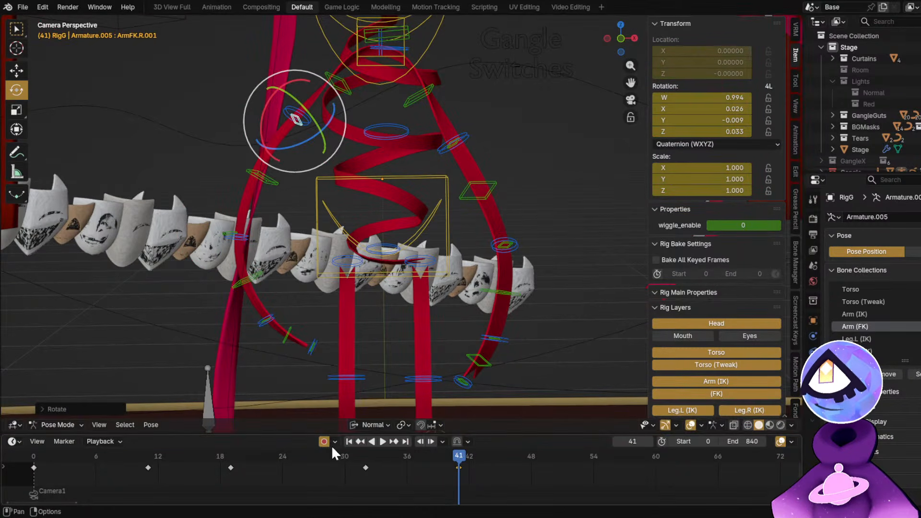
Play the rise with overlays hidden, scrub through to frame 49 to examine the arm motion, and show the overlays again.
left_click(320, 456)
key("space")
key("shift+alt+z")
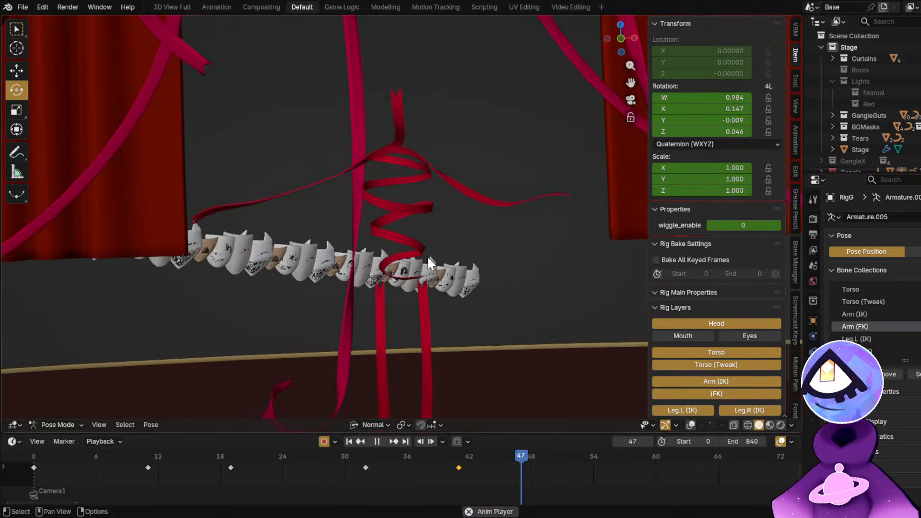
key("space")
left_click_drag(371, 456, 542, 468)
key("shift+alt+z")
scroll(532, 249, "up", 2)
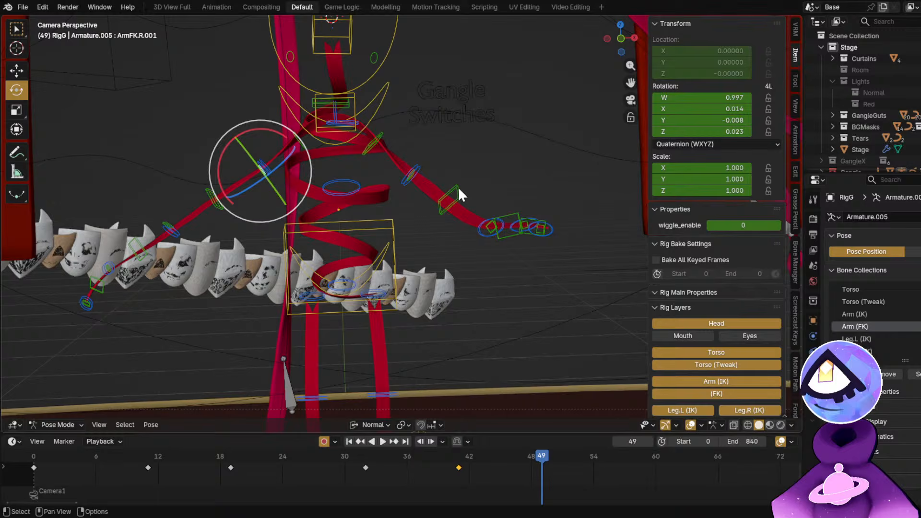
Select all bones in the Arm (FK) collection and duplicate their frame 44 keys to frame 46.
left_click(459, 188)
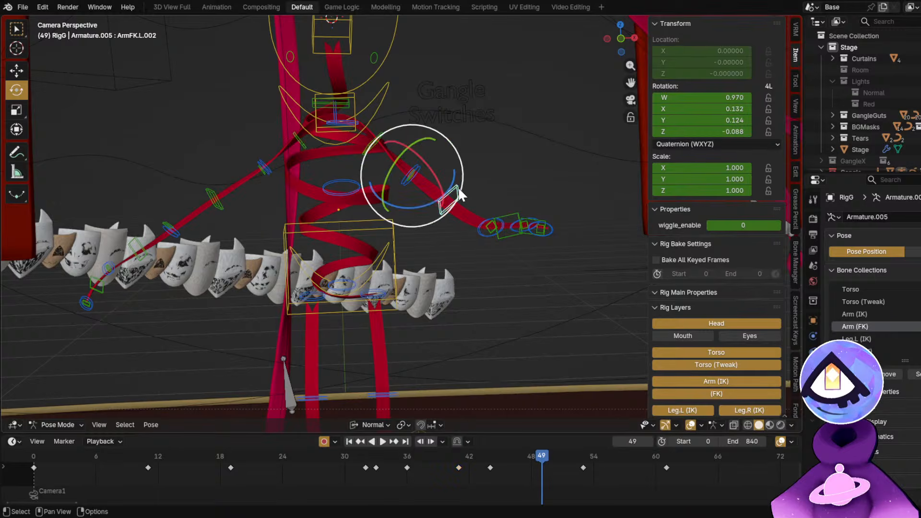
left_click(914, 374)
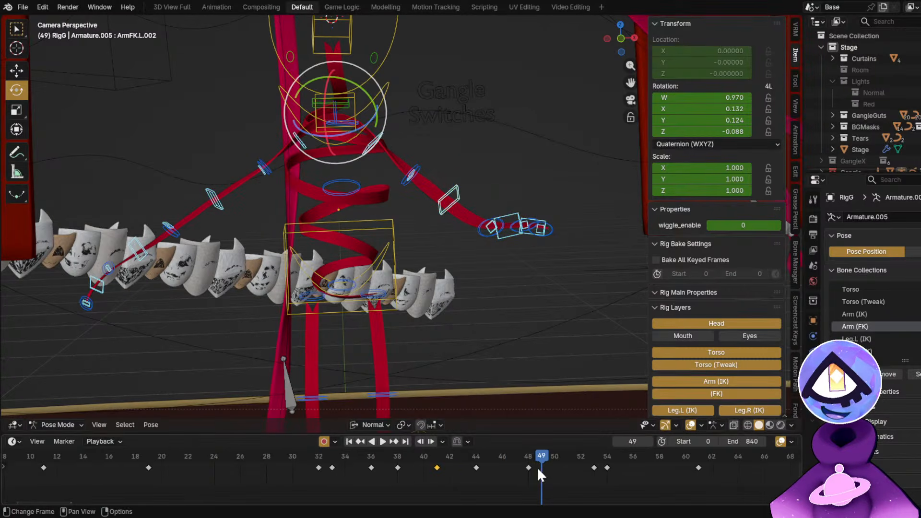
scroll(537, 467, "up", 2)
mouse_move(464, 452)
left_mouse_down()
mouse_move(481, 464)
mouse_move(560, 480)
mouse_move(470, 469)
left_mouse_up()
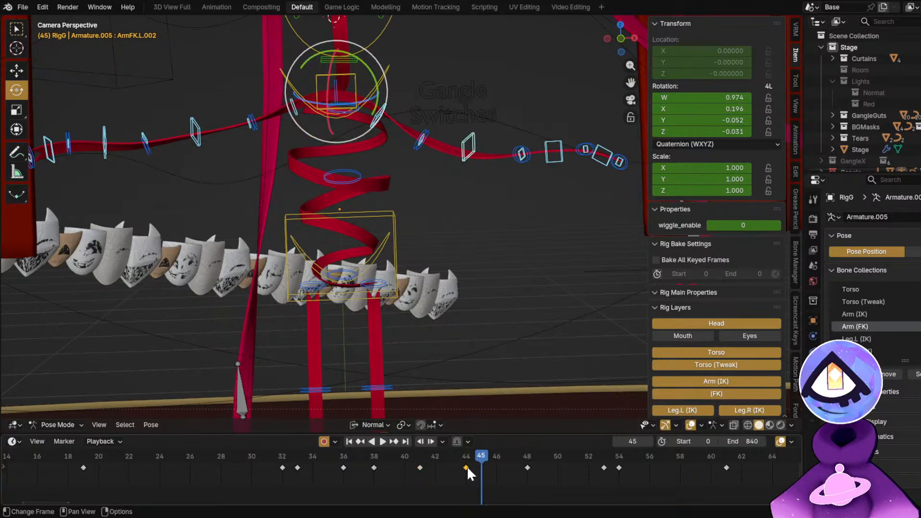
key("shift+d")
left_click(493, 477)
key("space")
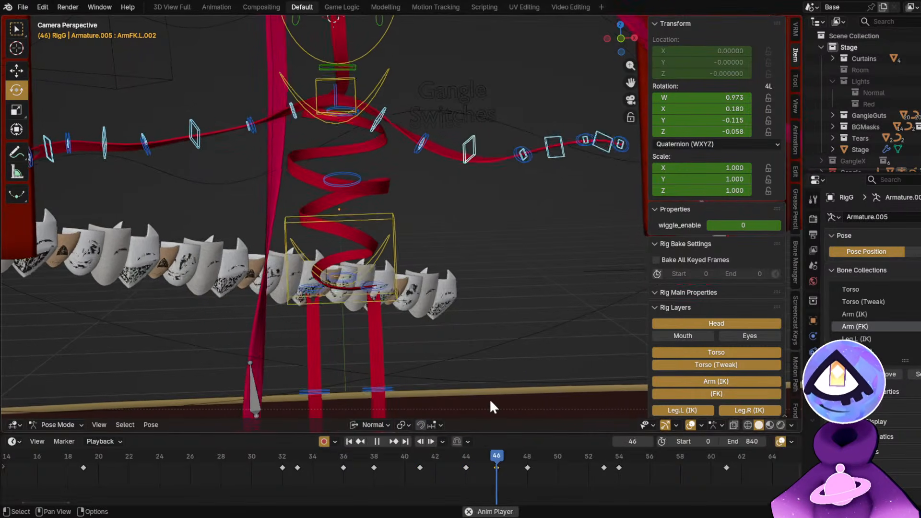
Move the arm keys at frame 48 to frame 49 and play the motion back from frame 41.
left_click(527, 466)
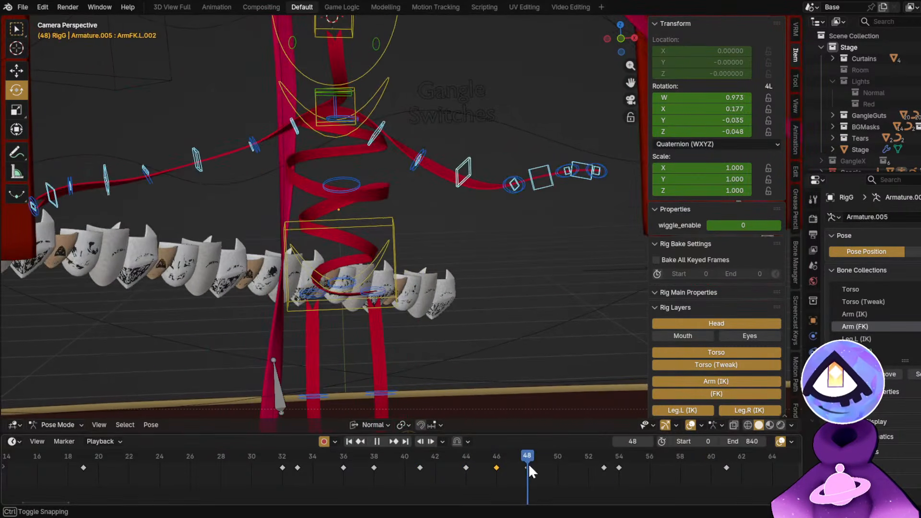
key("g")
left_click(546, 474)
key("space")
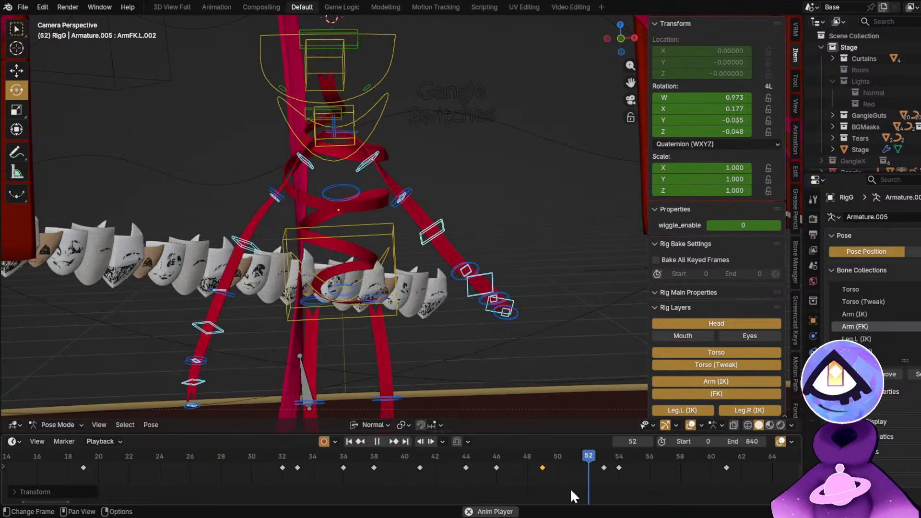
left_click(413, 457)
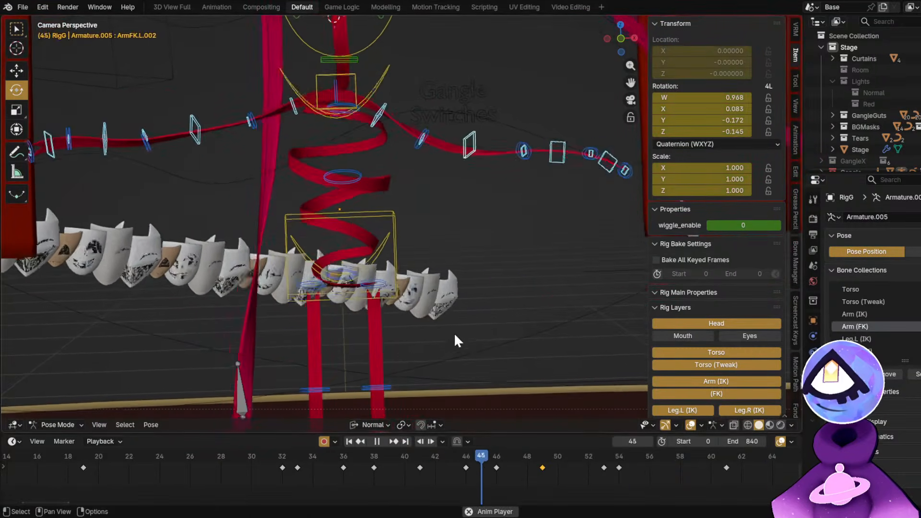
key("space")
At frame 48, rotate the ArmFK.L.004 and ArmFK.L.006 bones to curl the end of the arm upward.
left_click_drag(496, 458, 528, 465)
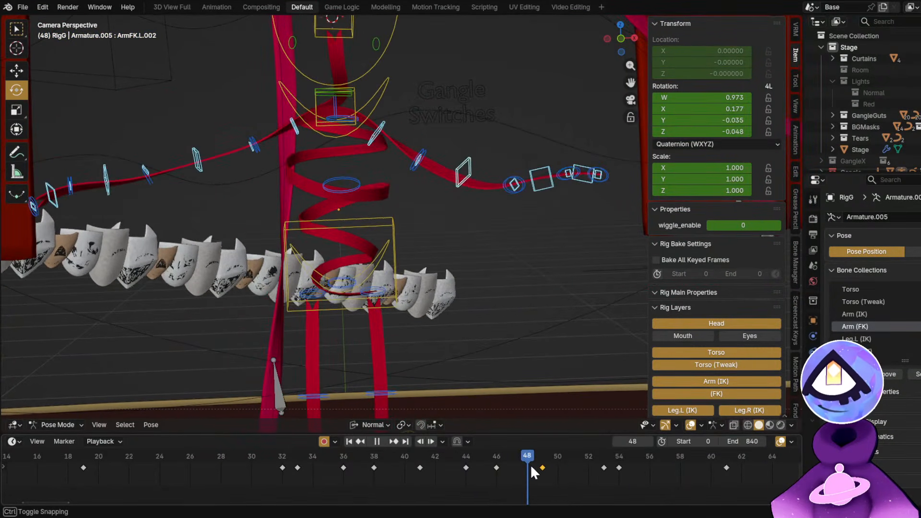
left_click(542, 171)
key("r")
left_click(583, 155)
left_click(583, 156)
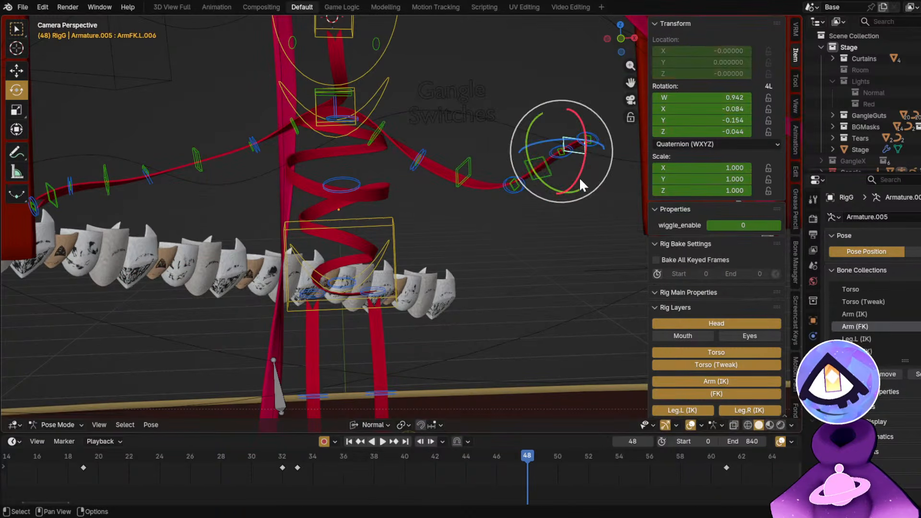
key("r")
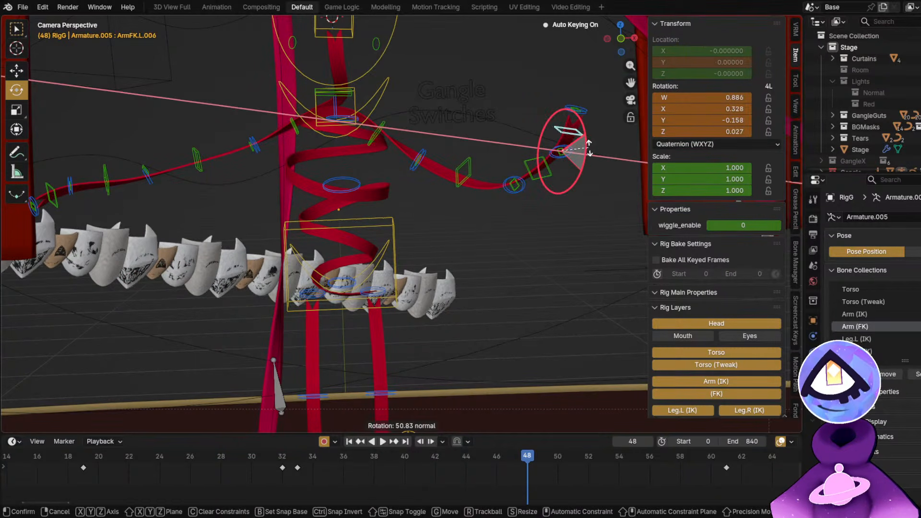
left_click(589, 144)
middle_click_drag(379, 225, 455, 221, "shift")
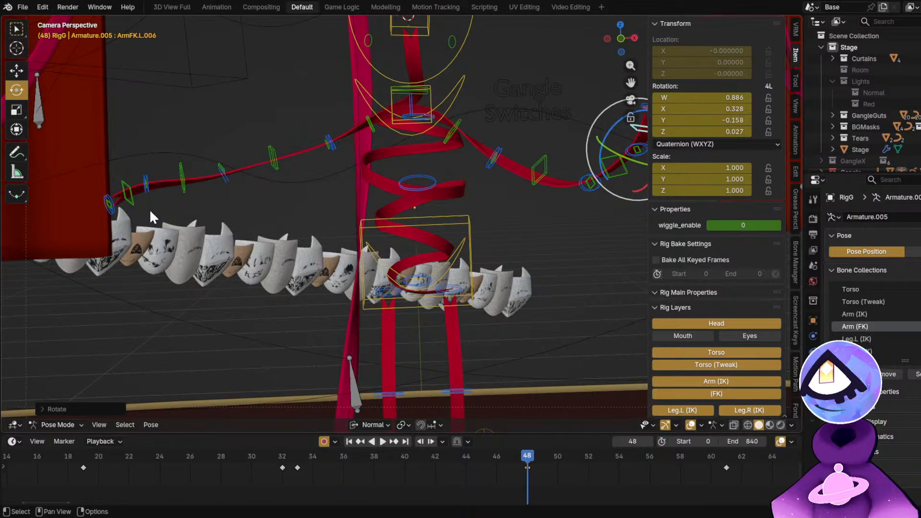
Rotate the ArmFK.R.004, ArmFK.R.006 and ArmFK.R.005 bones at frame 48 to curl the arm's end upward, and play back the result.
left_click(188, 183)
left_click(182, 182)
left_click_drag(235, 206, 222, 210)
left_click(128, 174)
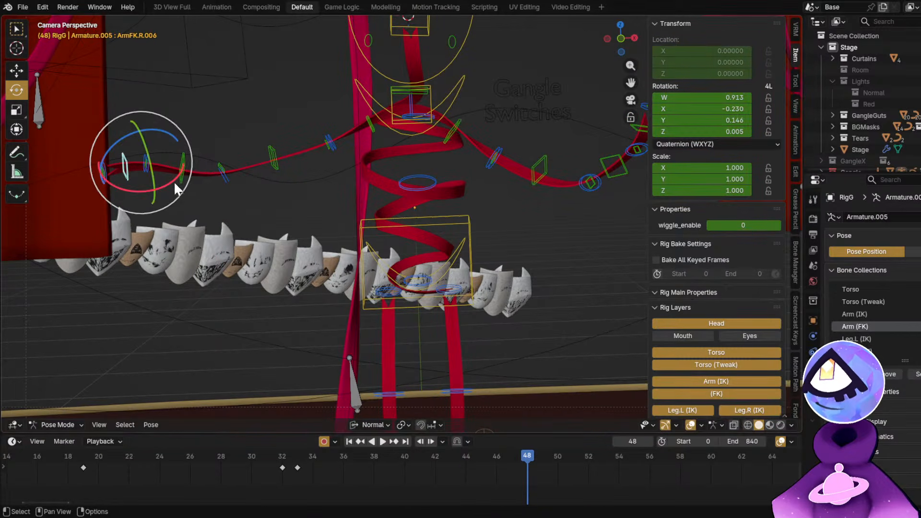
left_click_drag(174, 181, 148, 184)
scroll(144, 172, "up", 4)
scroll(144, 172, "up", 2)
left_click(149, 142)
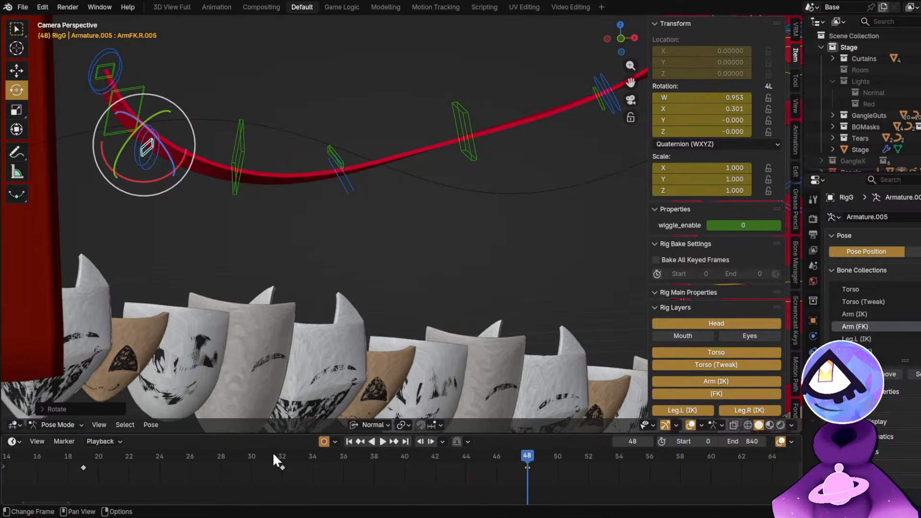
key("space")
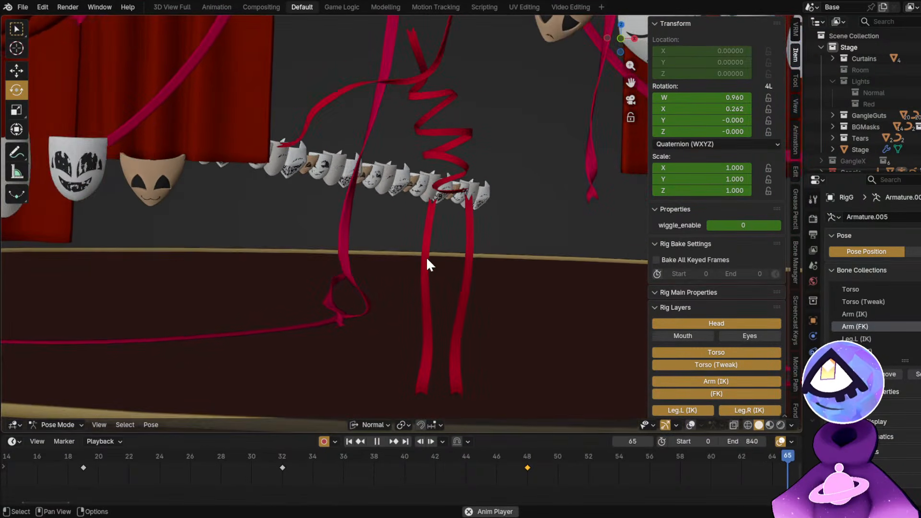
key("space")
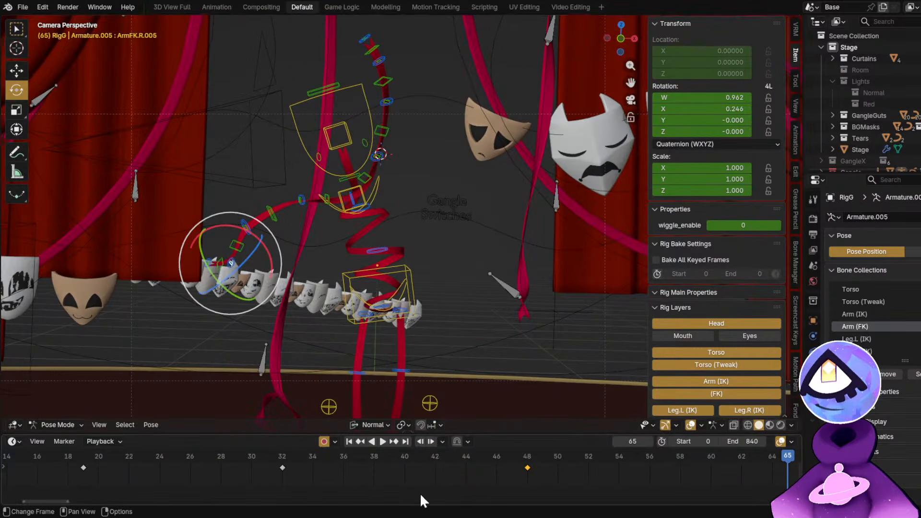
Scrub to frame 58 and rotate the ArmFK.R.006 and ArmFK.R.005 bones there so the end of the arm hangs down.
left_click_drag(431, 453, 646, 478)
scroll(237, 354, "up", 3)
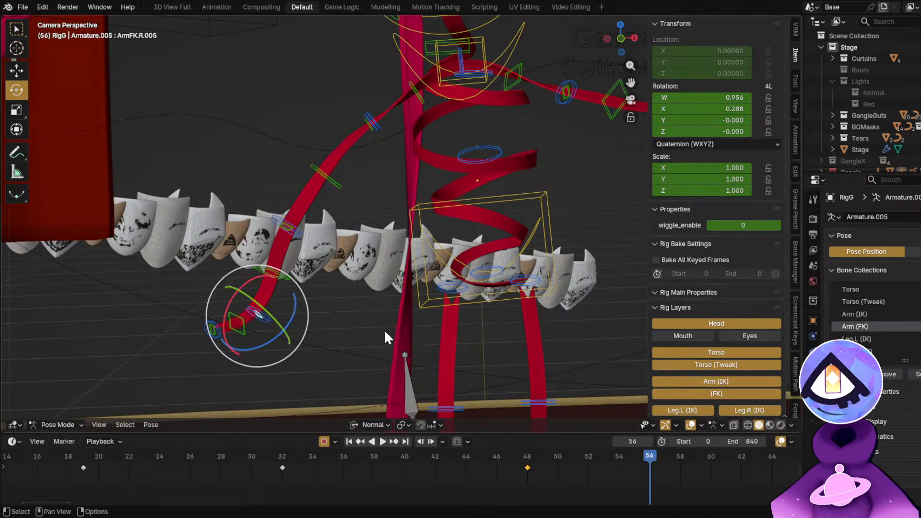
left_click_drag(579, 476, 605, 459)
left_click(215, 166)
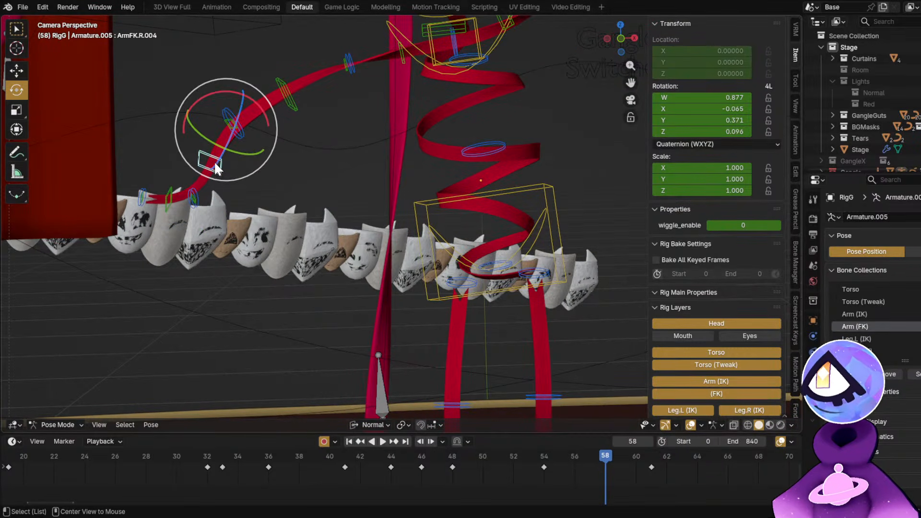
left_click(163, 193)
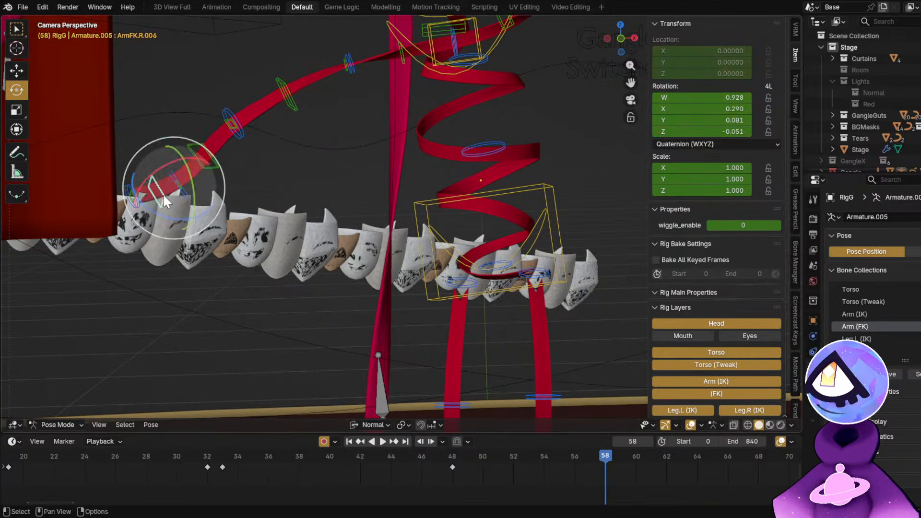
left_click(217, 163)
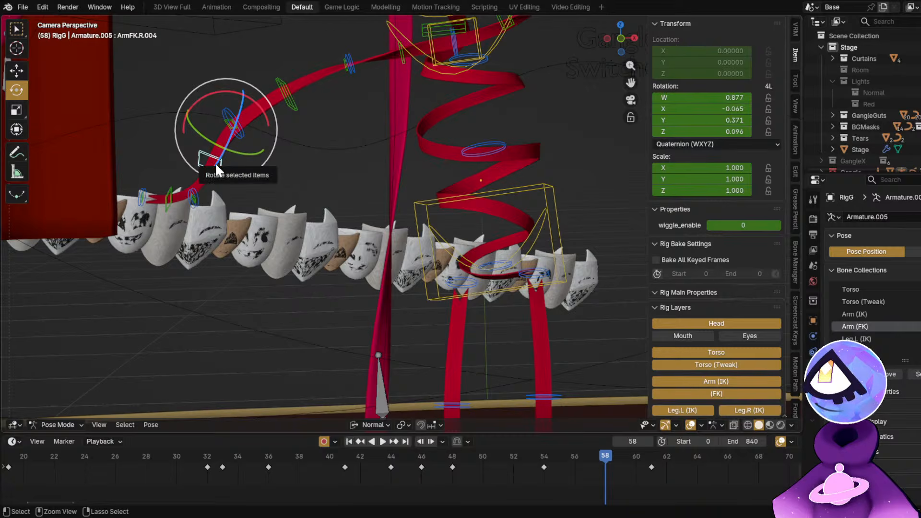
left_click(169, 197)
left_click_drag(223, 179, 195, 201)
left_click(194, 195)
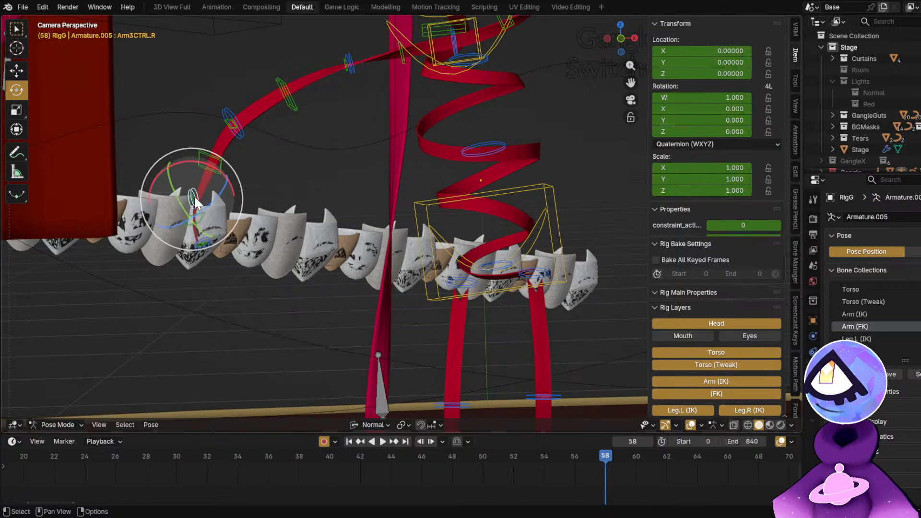
left_click(197, 198)
mouse_move(218, 166)
left_mouse_down()
mouse_move(185, 162)
mouse_move(207, 167)
left_mouse_up()
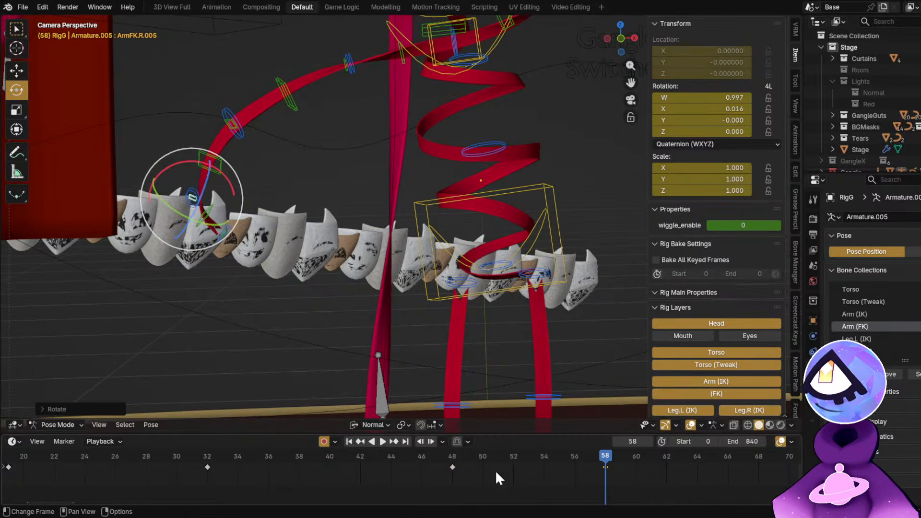
Play back the rise from frames 47 and 19, then scrub to frame 56 to examine how both arms settle.
left_click(439, 453)
key("space")
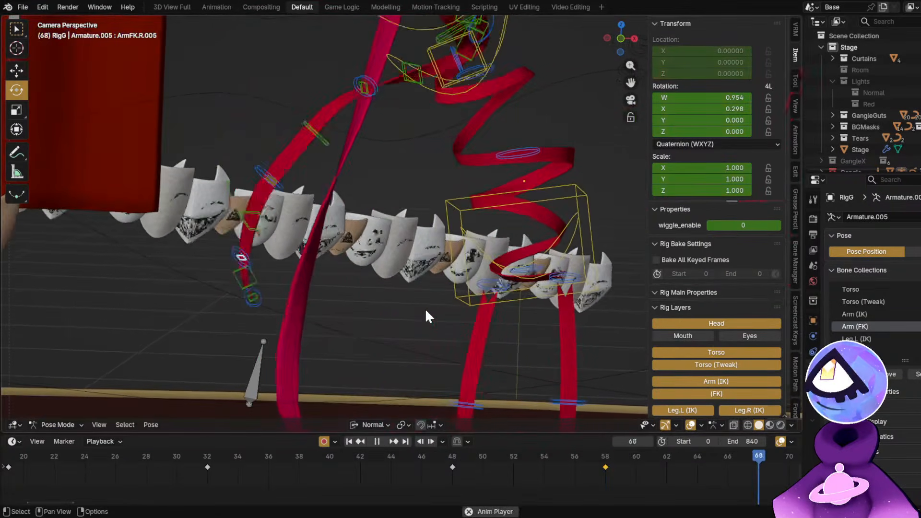
key("space")
scroll(551, 480, "down", 5)
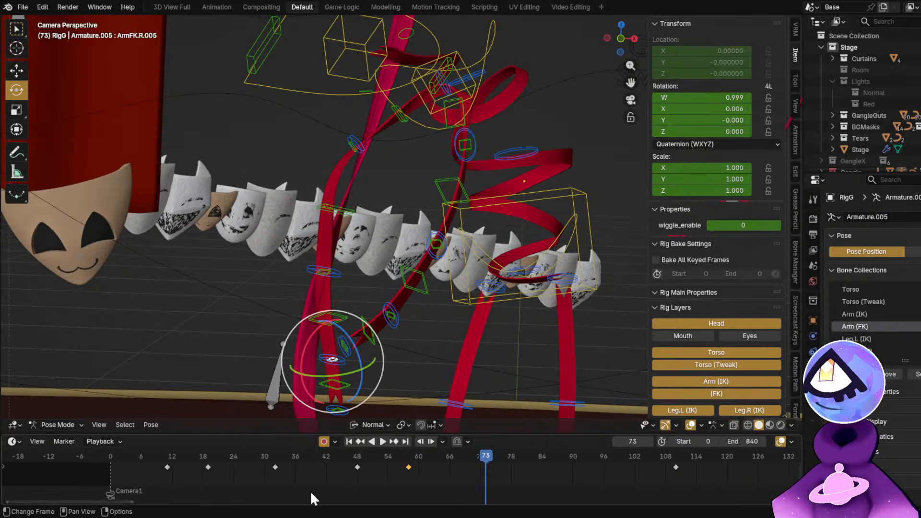
left_click(206, 456)
key("space")
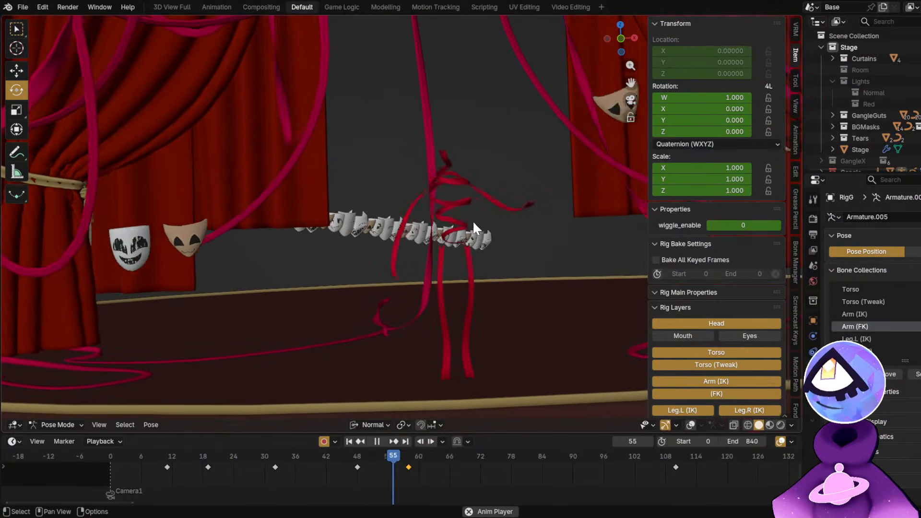
left_click_drag(295, 454, 398, 462)
key("space")
key("shift+alt+z")
scroll(525, 185, "up", 4)
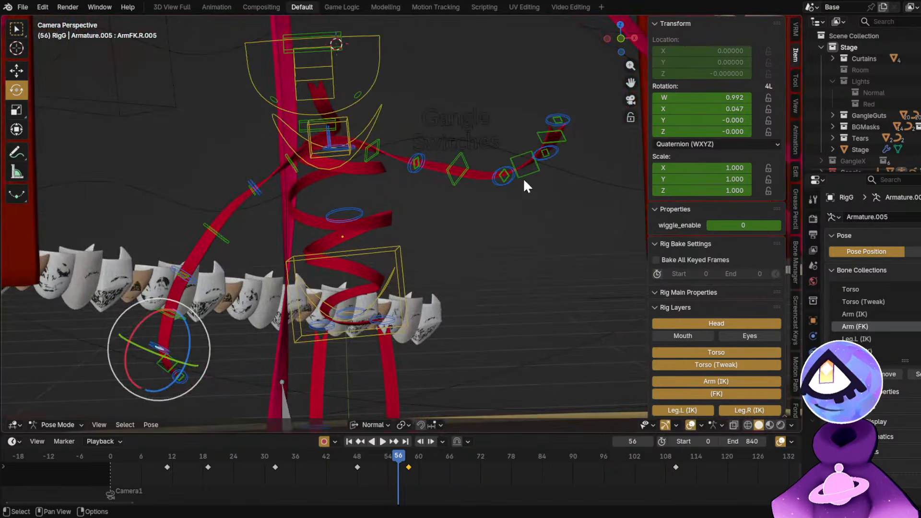
At frame 55, clear the ArmFK.L.003 bone's rotation and rotate it so the lower arm bends downward.
left_click(524, 181)
scroll(430, 450, "up", 3)
left_click_drag(336, 455, 372, 476)
left_click_drag(508, 264, 523, 312)
left_click(548, 272)
left_click(505, 261)
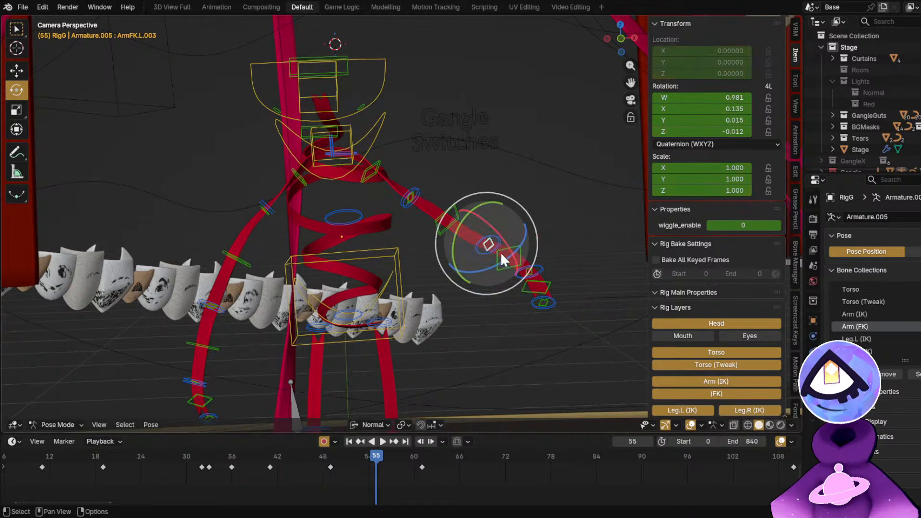
key("alt+r")
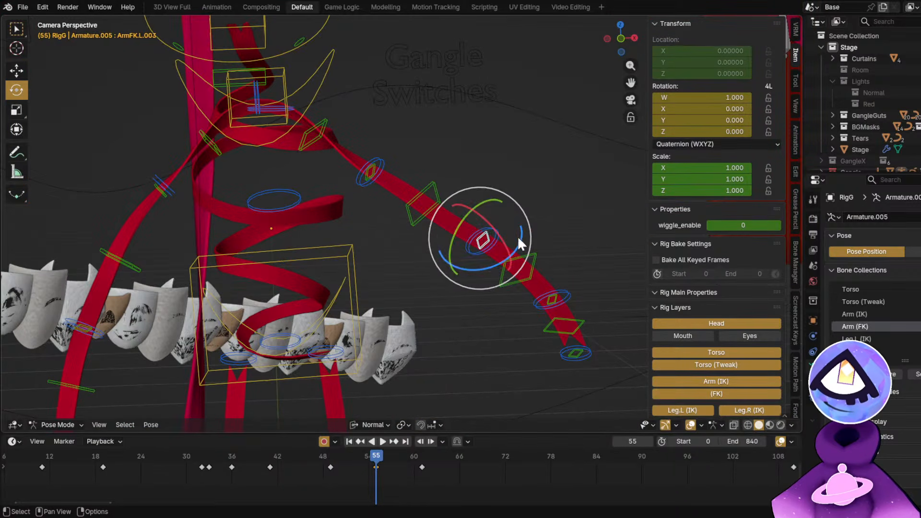
left_click_drag(518, 238, 528, 302)
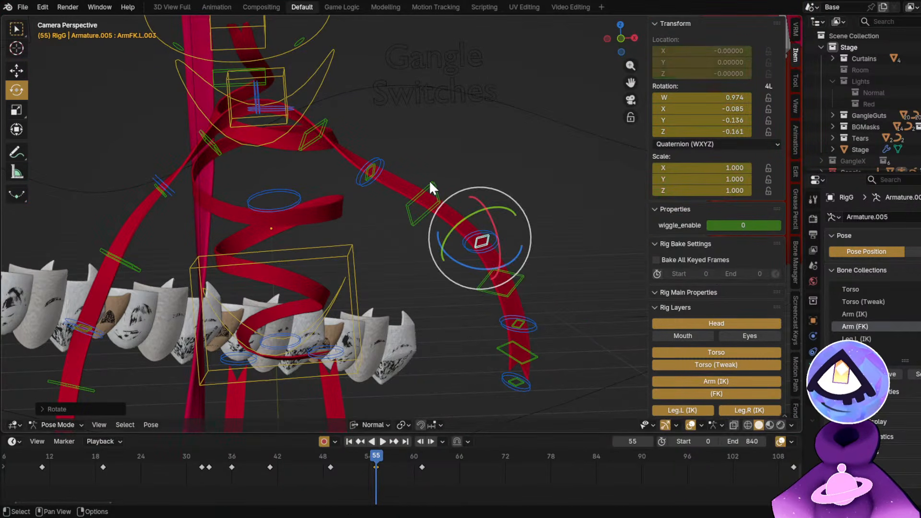
At frame 55, rotate the ArmFK.L.002 bone to lower the arm, and rotate the ArmFK.L.006 bone to adjust its end.
left_click(431, 188)
key("r")
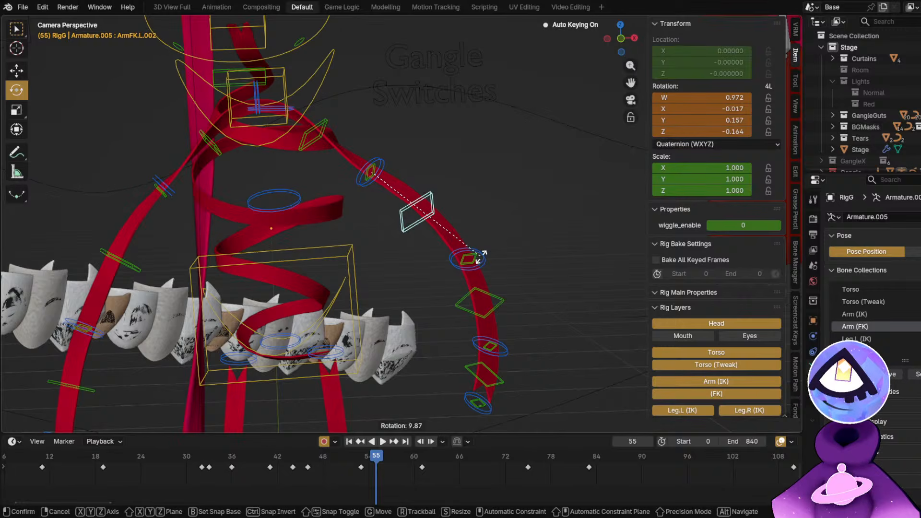
left_click(481, 257)
left_click(479, 365)
left_click_drag(481, 352, 478, 363)
Play back the rise without overlays from about frames 41 and 16, and scrub to frame 42 to examine the arm swing.
scroll(409, 214, "down", 4)
left_click(269, 471)
key("alt+shift+z")
key("space")
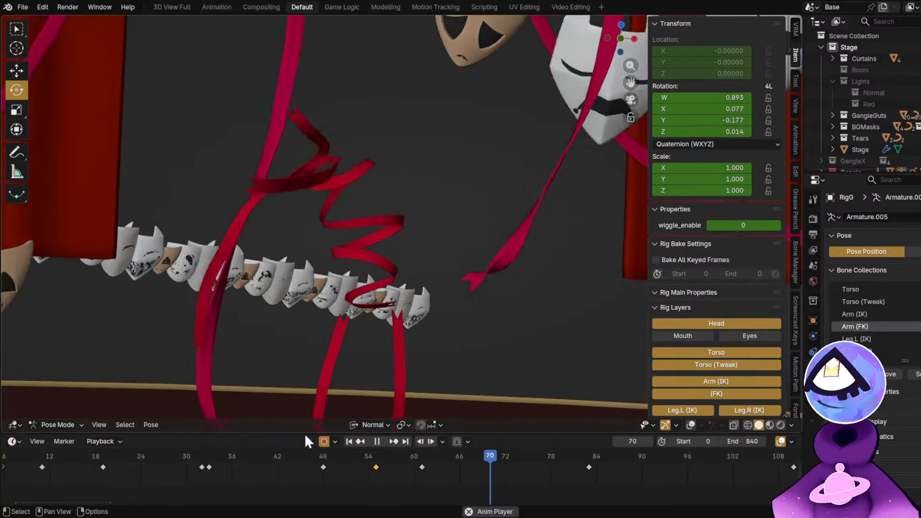
left_click(82, 456)
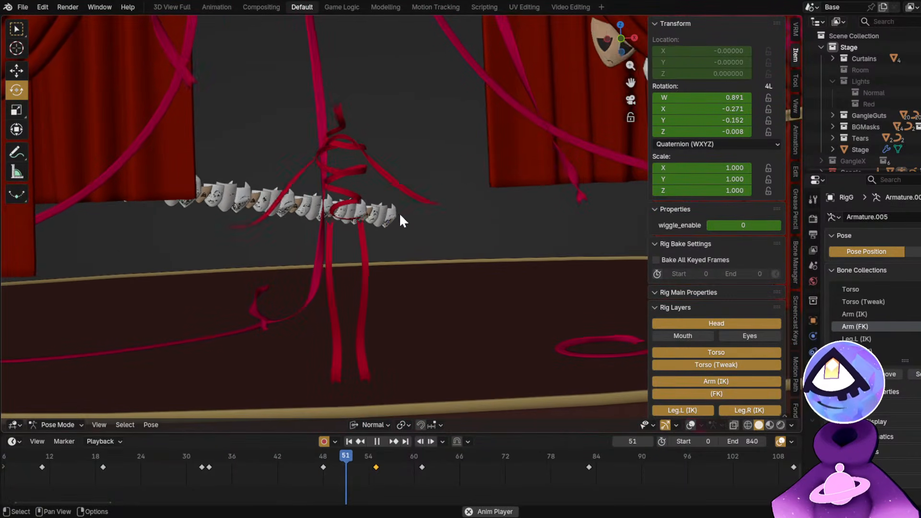
left_click_drag(186, 462, 279, 459)
key("space")
key("shift+alt+z")
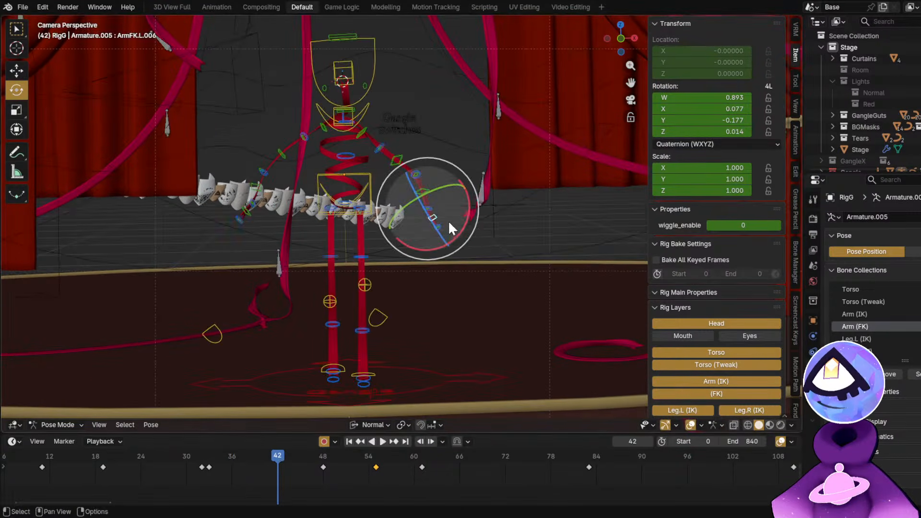
Select the ArmFK.L.004 bone, scrub to frame 41 to check the arm's pose, and save the file.
scroll(438, 214, "up", 2)
left_click(416, 178)
scroll(326, 335, "up", 1)
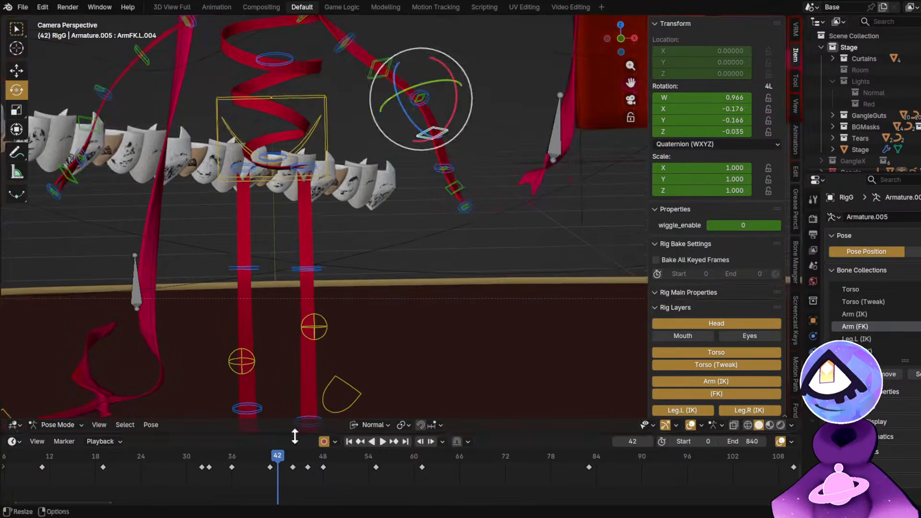
scroll(266, 460, "up", 2)
left_click_drag(233, 454, 270, 465)
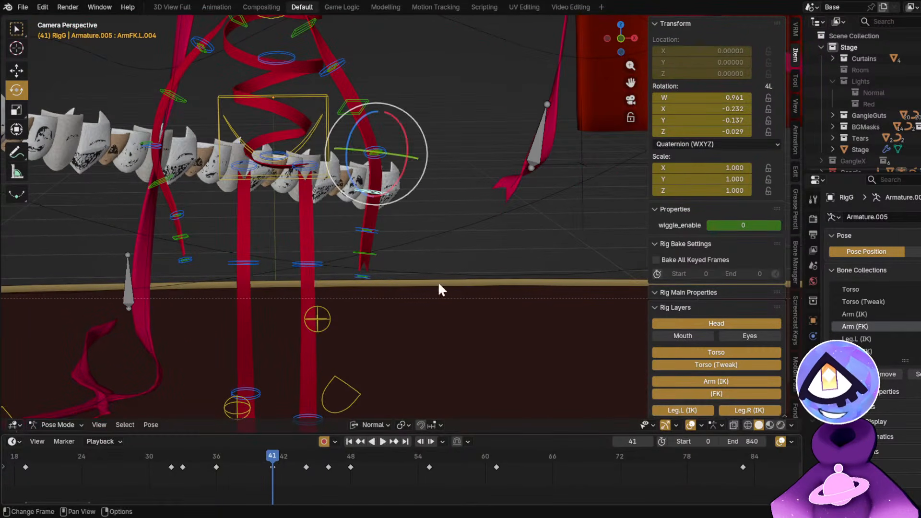
key("ctrl+s")
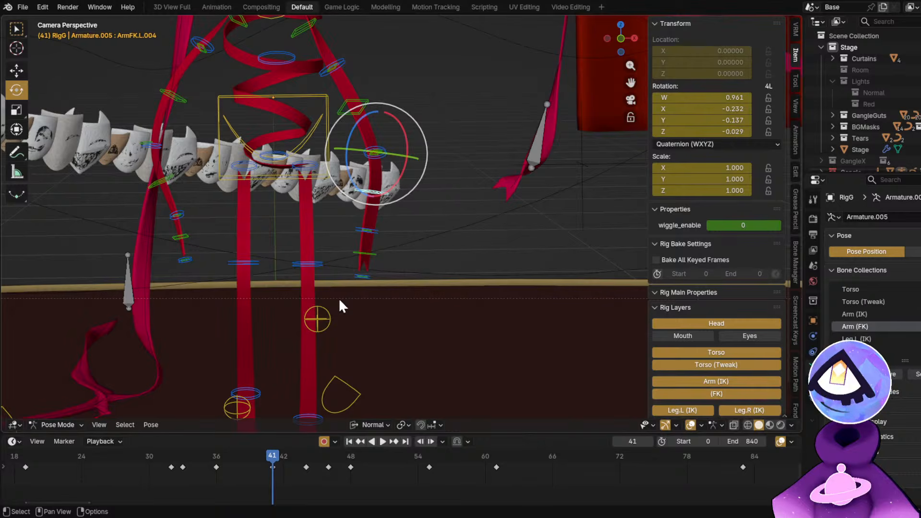
Compare the arm swing up to frame 44, and rotate the ArmFK.L.006 bone at frame 41 so the arm's end bends inward.
scroll(360, 240, "up", 3)
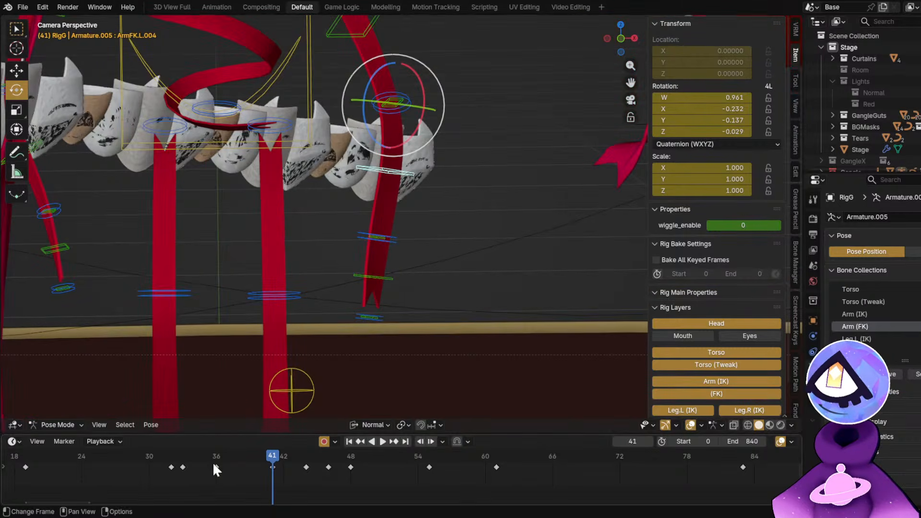
left_click_drag(212, 462, 305, 459)
middle_click_drag(499, 184, 462, 292, "shift")
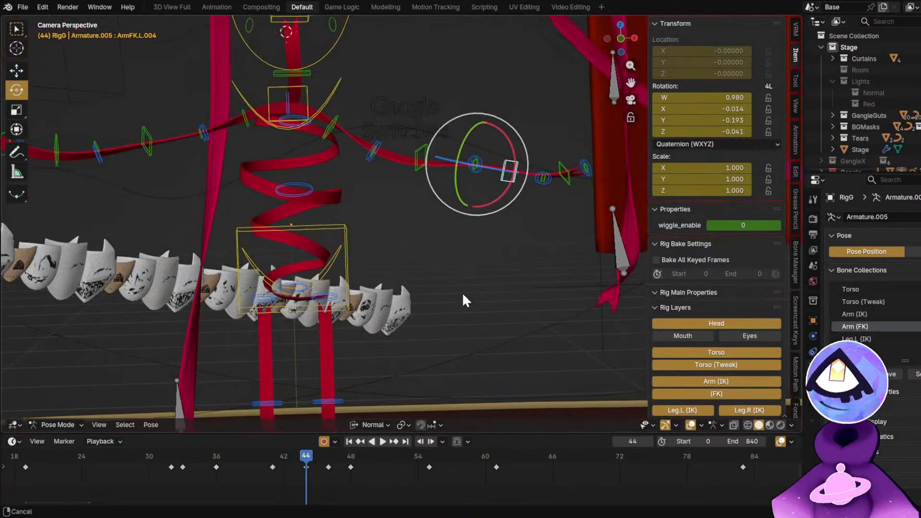
left_click_drag(307, 450, 275, 472)
left_click(390, 323)
scroll(396, 294, "up", 5)
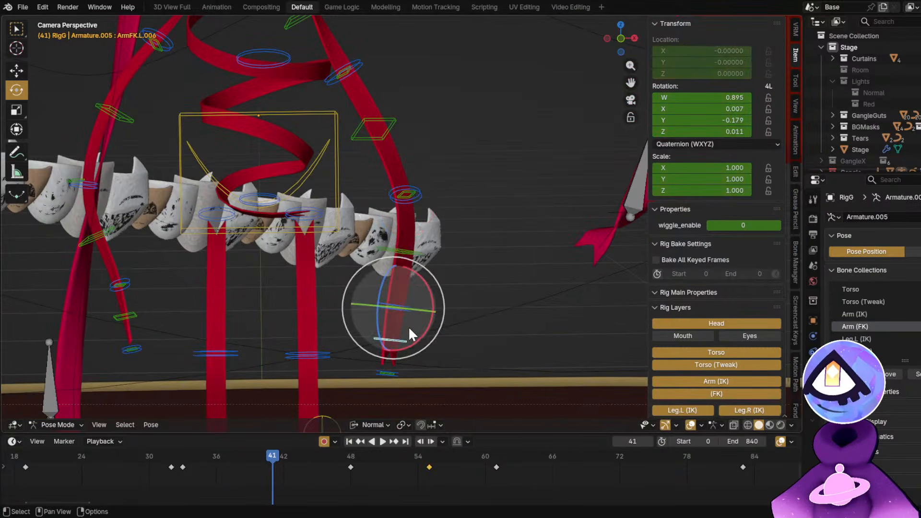
mouse_move(408, 326)
left_mouse_down()
mouse_move(406, 341)
mouse_move(392, 338)
mouse_move(399, 321)
left_mouse_up()
key("r")
left_click(463, 387)
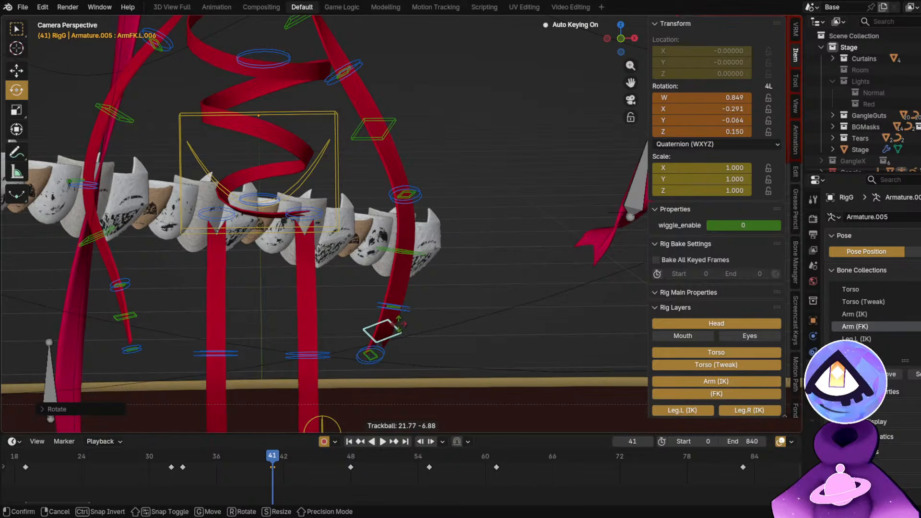
left_click(400, 321)
Rotate the ArmFK.R.006 bone at frame 41 so the end of the arm curls inward toward the legs.
left_click(133, 309)
key("r")
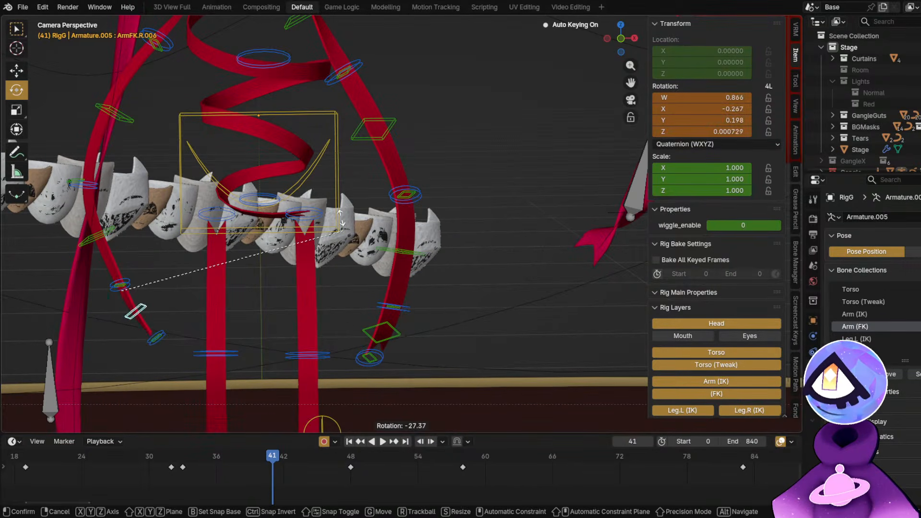
left_click(290, 148)
scroll(98, 308, "up", 2)
left_click_drag(143, 281, 173, 281)
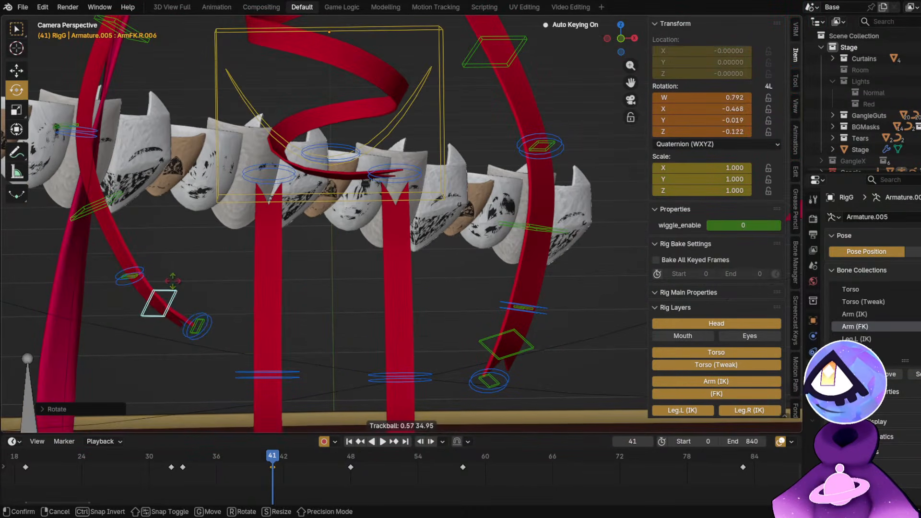
left_click(168, 274)
Rotate the ArmFK.R.005 bone at frame 41 to continue the arm's inward, upward curve.
left_click(126, 277)
key("r")
key("r")
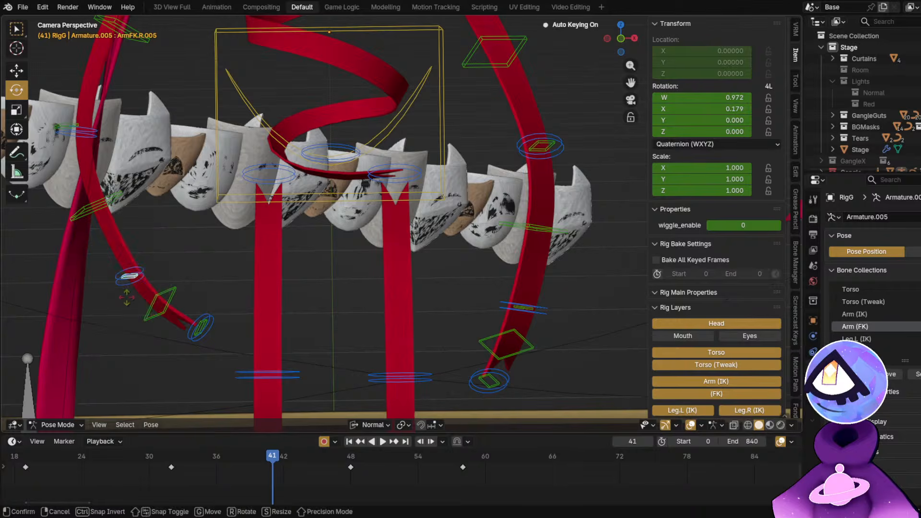
left_click(159, 308)
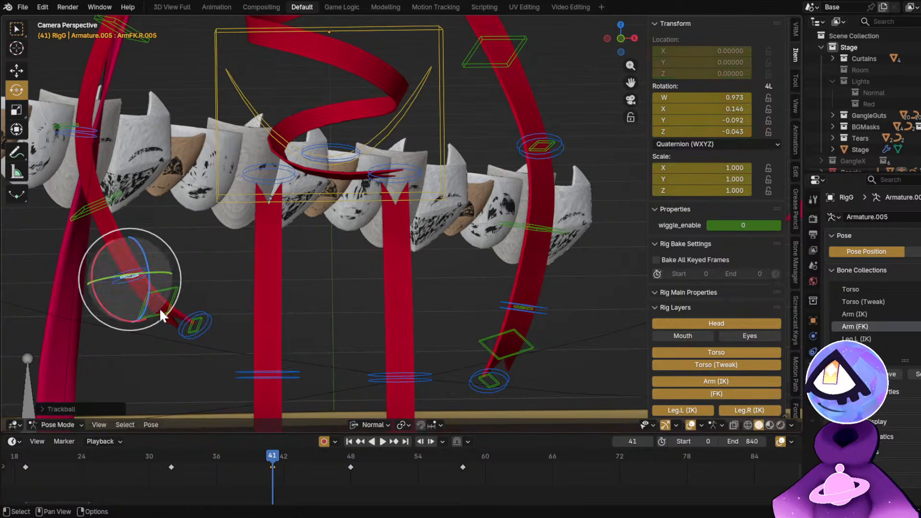
left_click(257, 284)
Select the ArmFK.L.005 bone in the opposite arm at frame 41.
left_click(529, 307)
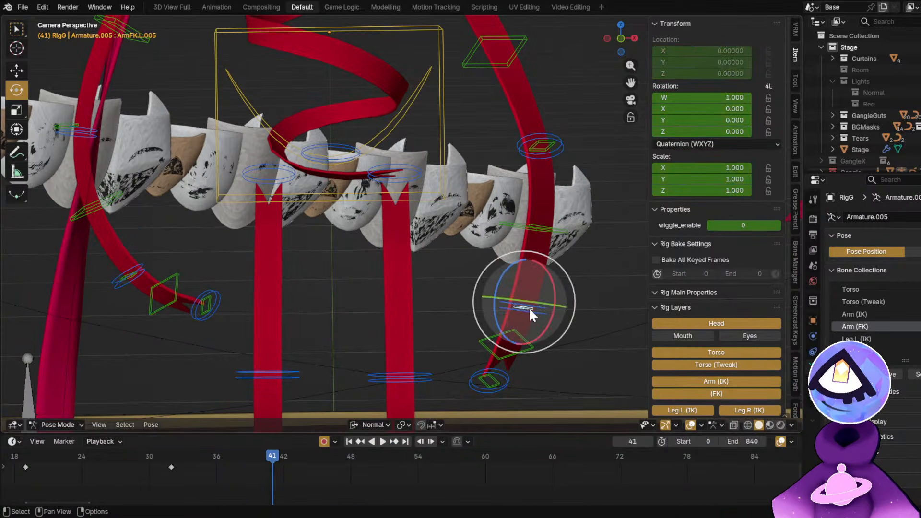
key("t")
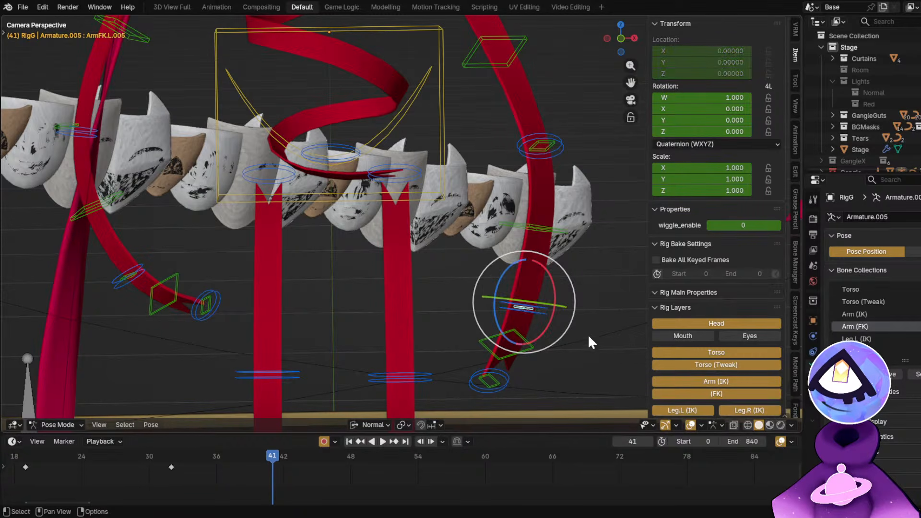
Rotate the left arm bone ArmFK.L.005 at frame 41 and play back the result from around frame 30 without overlays.
key("r")
left_click(570, 349)
left_click(149, 456)
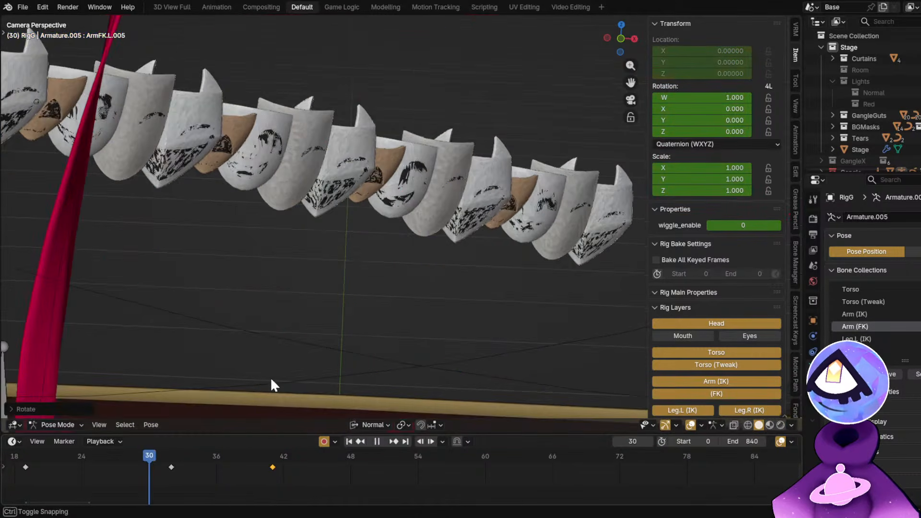
key("space")
scroll(413, 246, "down", 6)
key("shift+alt+z")
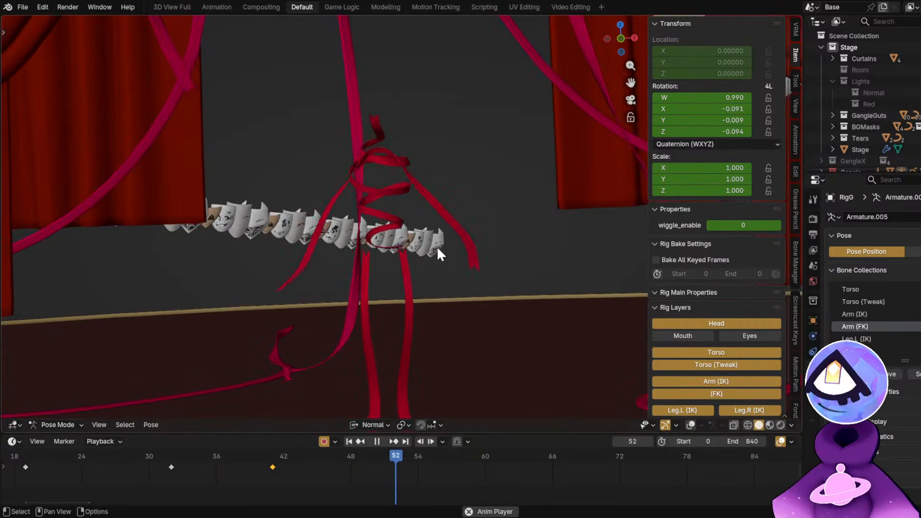
left_click(131, 459)
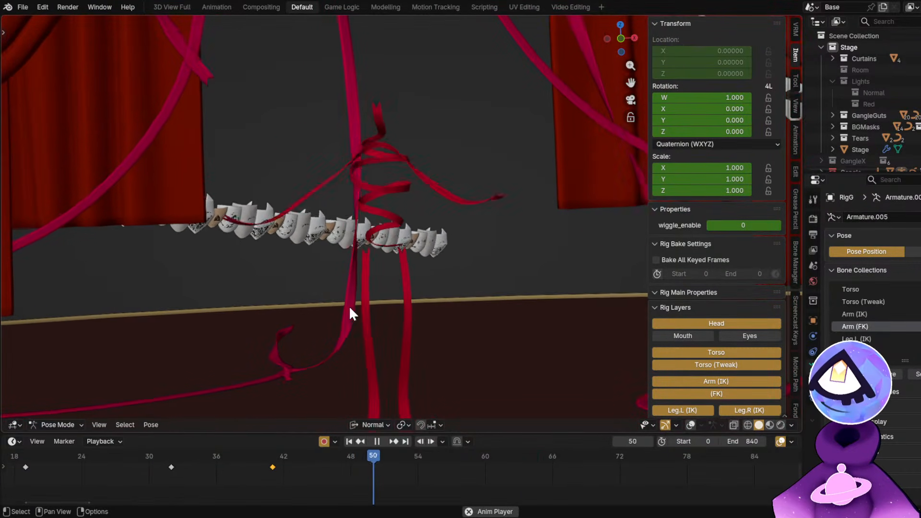
key("space")
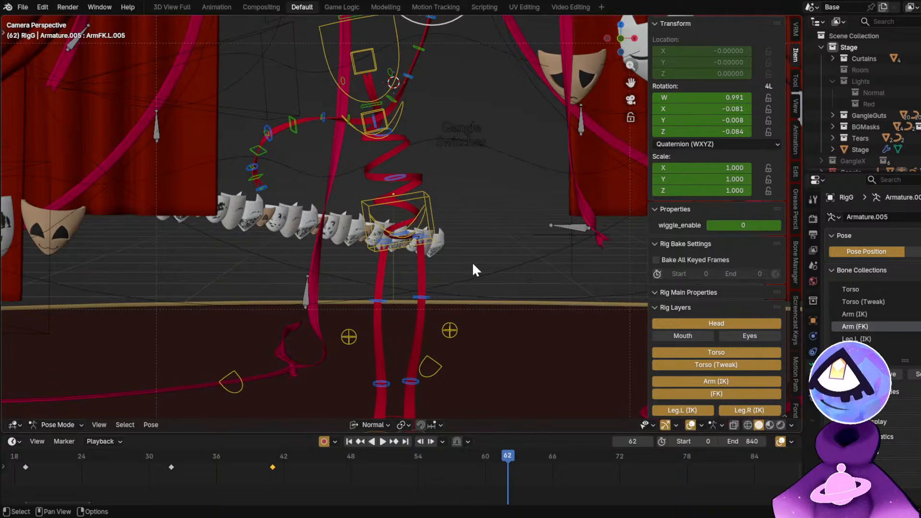
Replay the animation with the torso control selected and inspect the torso and chest keyframes at frame 48.
left_click(410, 193)
left_click(113, 458)
key("space")
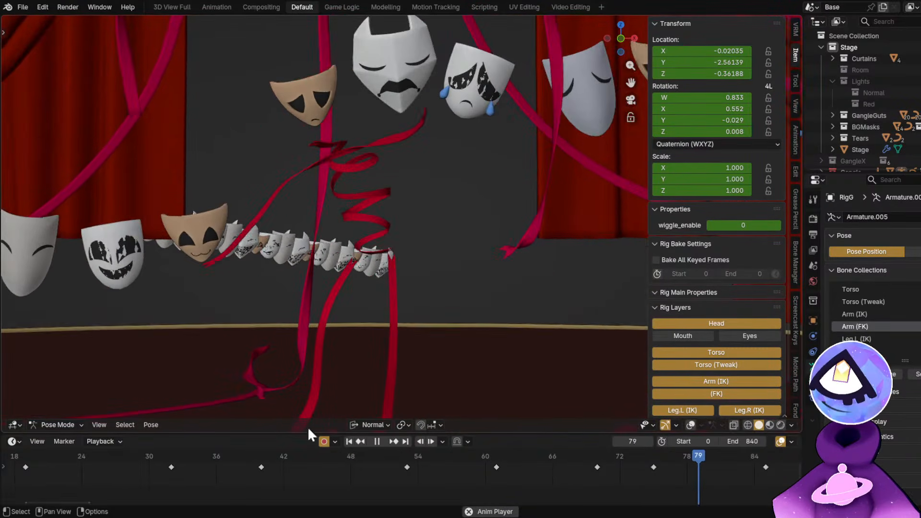
left_click_drag(201, 455, 350, 471)
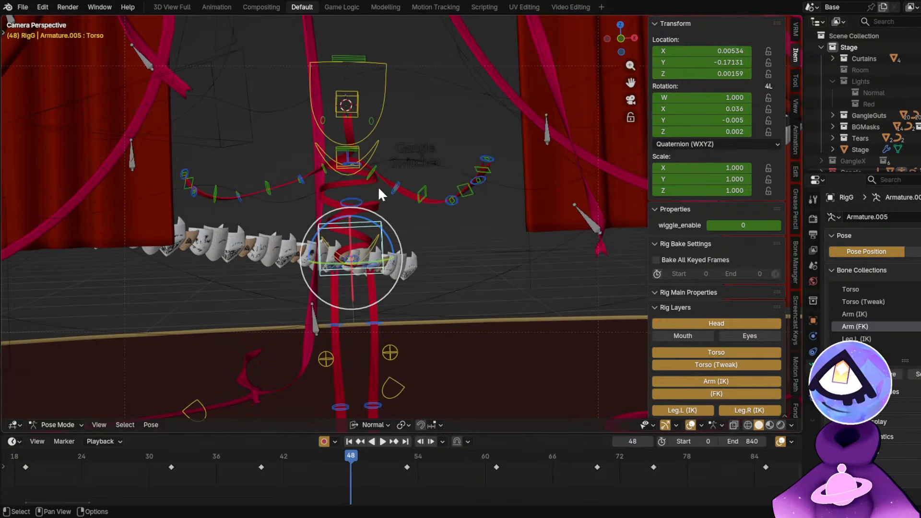
left_click(376, 148)
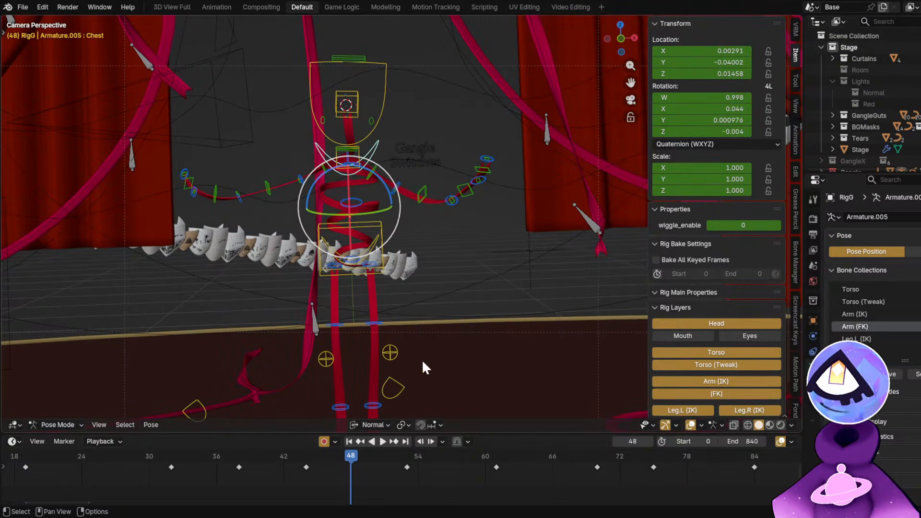
scroll(907, 129, "down", 1)
Hide the Gangle collection, show GangleX instead, and play its animation from around frame 28.
left_click(916, 150)
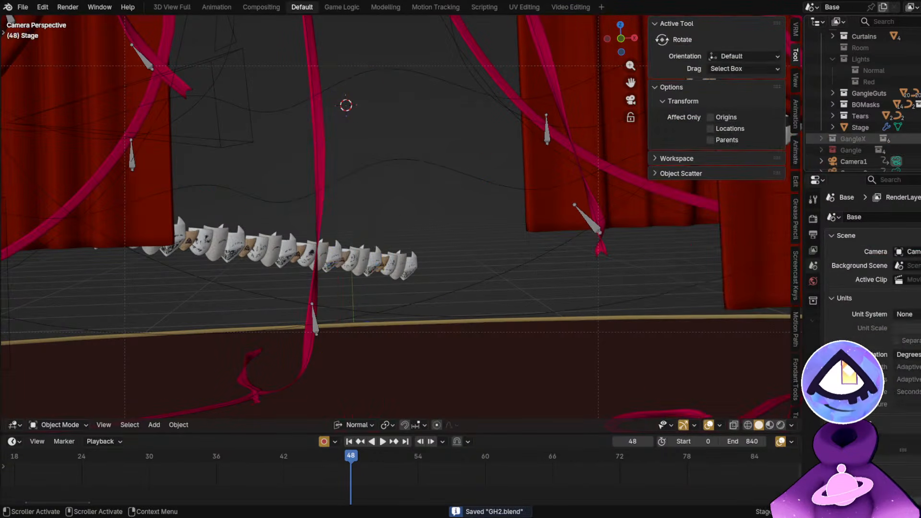
left_click(916, 138)
left_click(127, 462)
key("space")
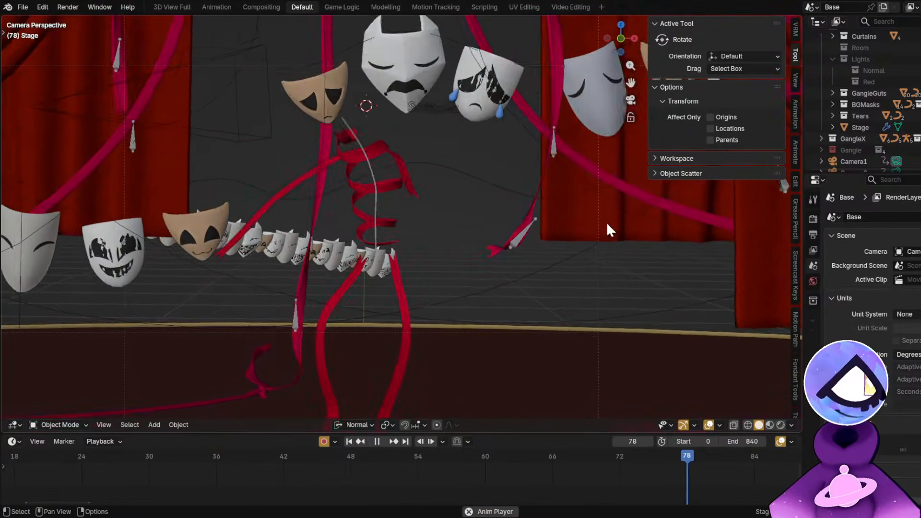
key("space")
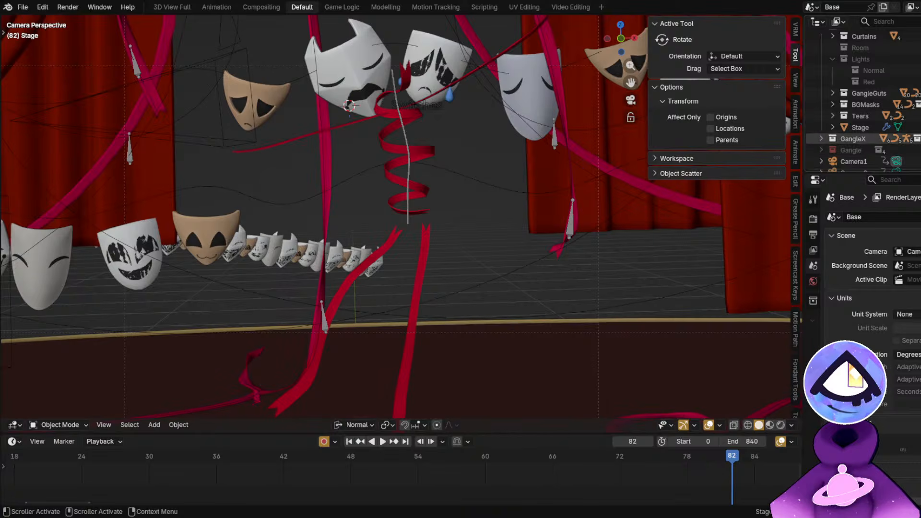
Show the Gangle collection again, hide GangleX, and replay the Gangle rig's motion from frame 30 without overlays.
left_click(917, 150)
left_click(917, 139)
left_click(193, 456)
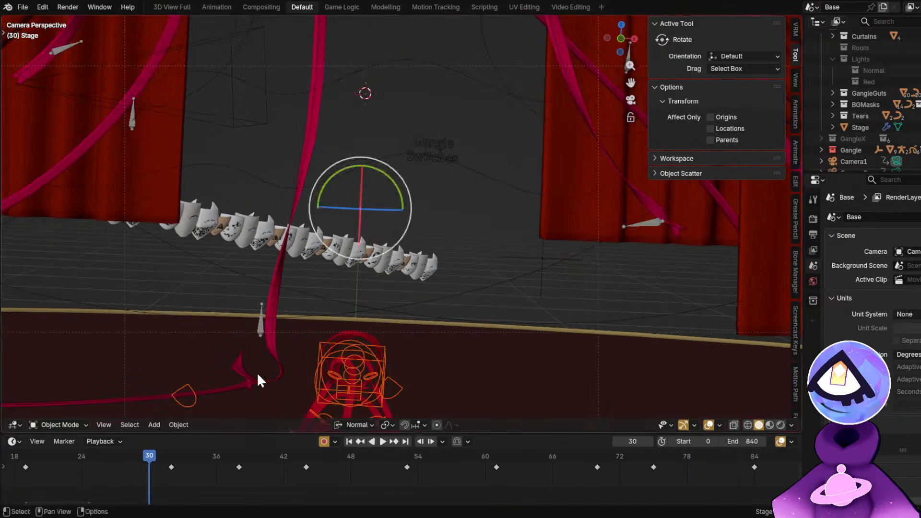
key("space")
key("space")
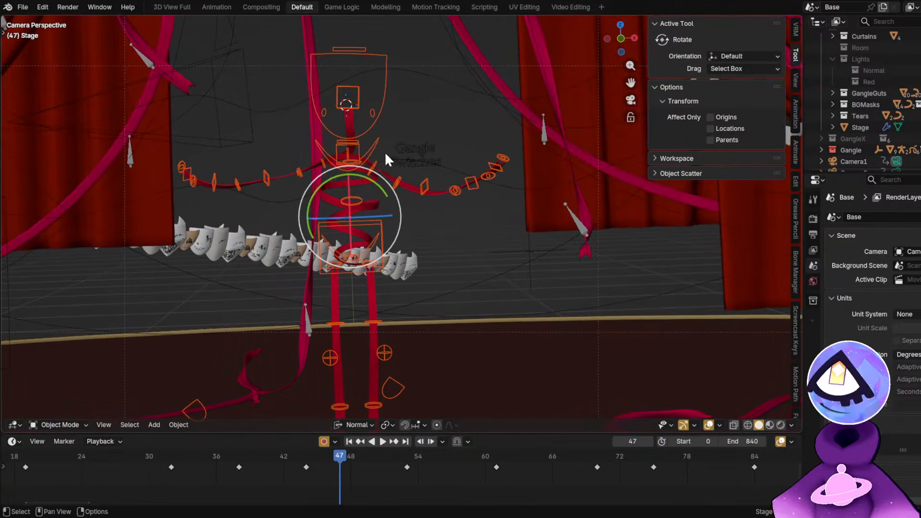
left_click(379, 148)
key("alt+shift+z")
key("space")
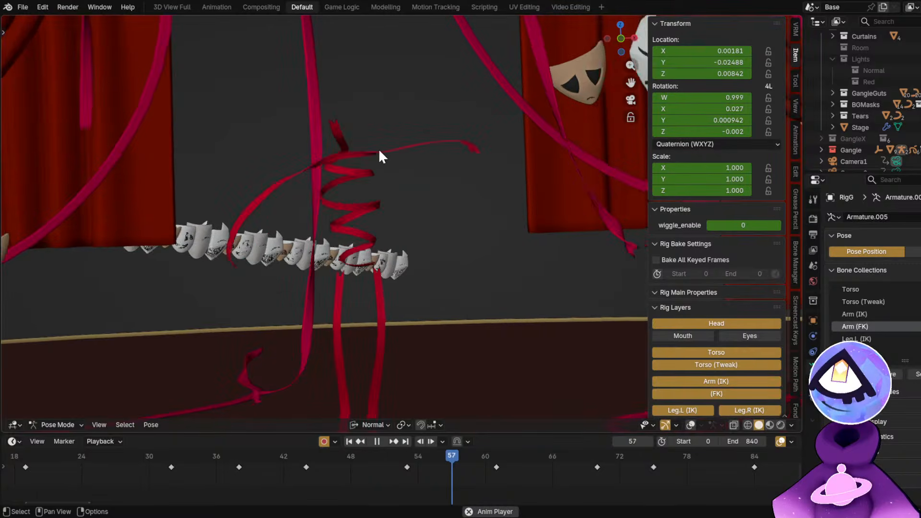
Rotate the right arm bone ArmFK.R.002 at frame 46 with the rig overlays shown.
left_click_drag(201, 458, 326, 473)
key("alt+shift+z")
key("KP_0")
left_click(272, 166)
scroll(331, 460, "up", 2)
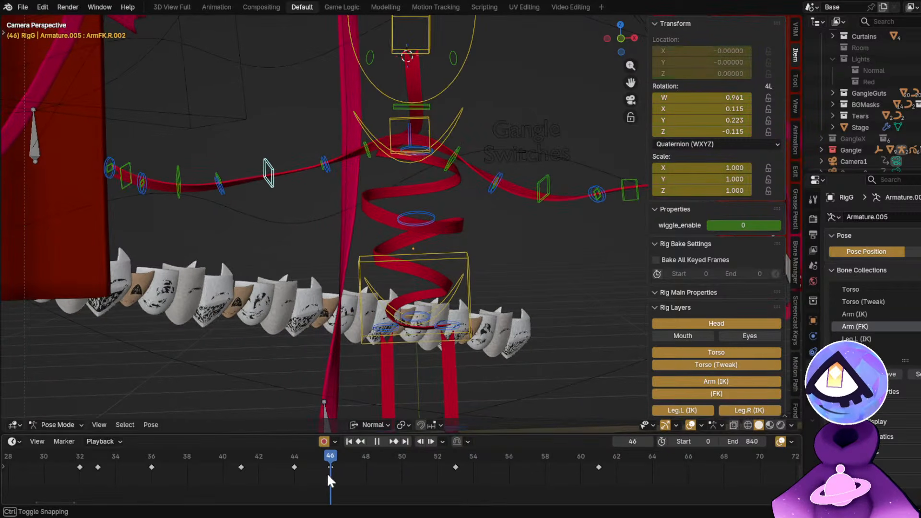
key("r")
left_click(434, 304)
Rotate the right arm bone ArmFK.R.003 by about 19° at frame 46 and play back from frame 39.
scroll(270, 191, "up", 2)
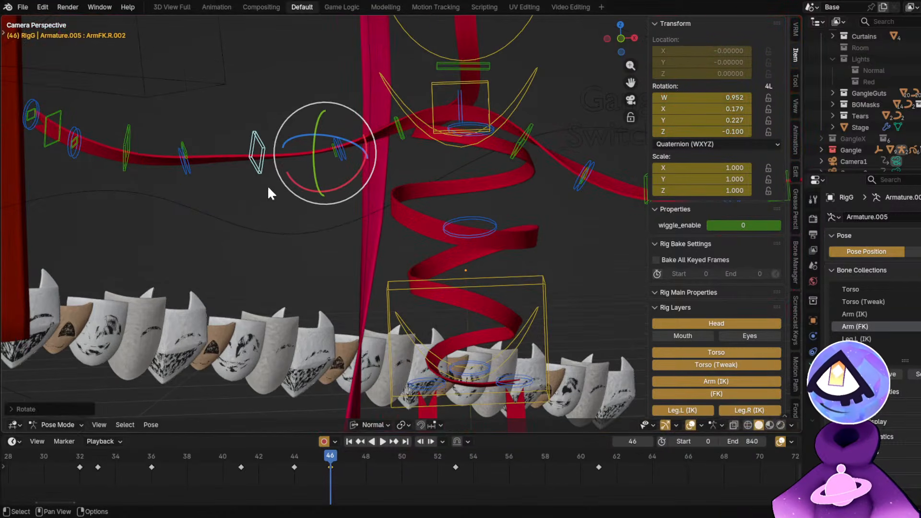
left_click(184, 143)
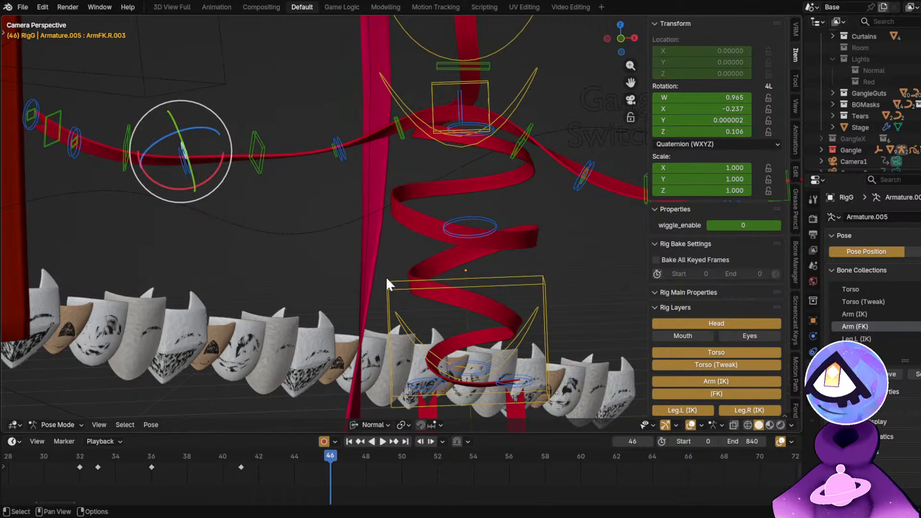
key("r")
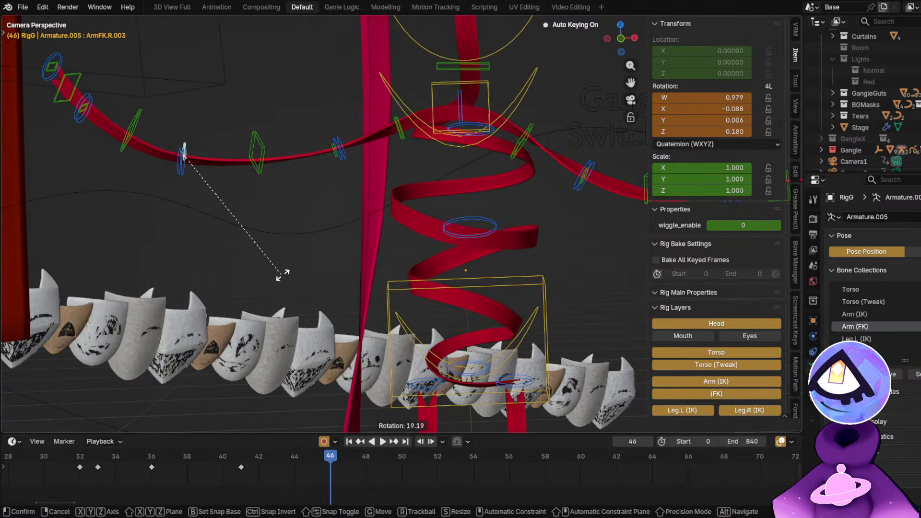
left_click(287, 281)
left_click(209, 454)
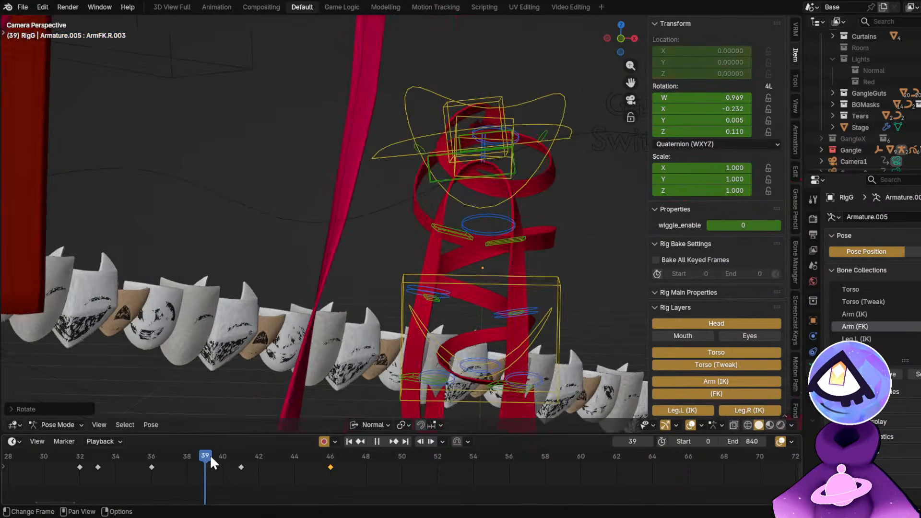
key("space")
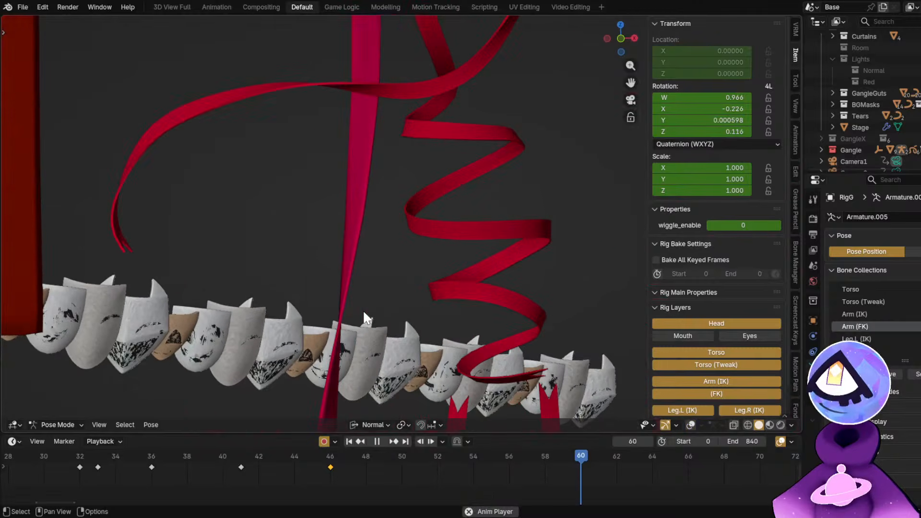
Trackball-rotate the right arm bone ArmFK.R.002 at frame 53 and refine its rotation from a high side angle.
left_click_drag(281, 458, 433, 473)
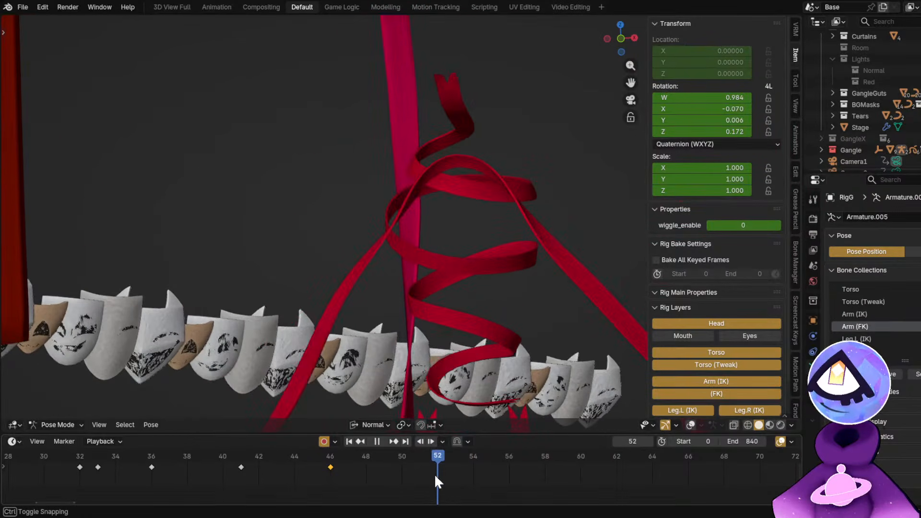
key("space")
left_click(343, 324)
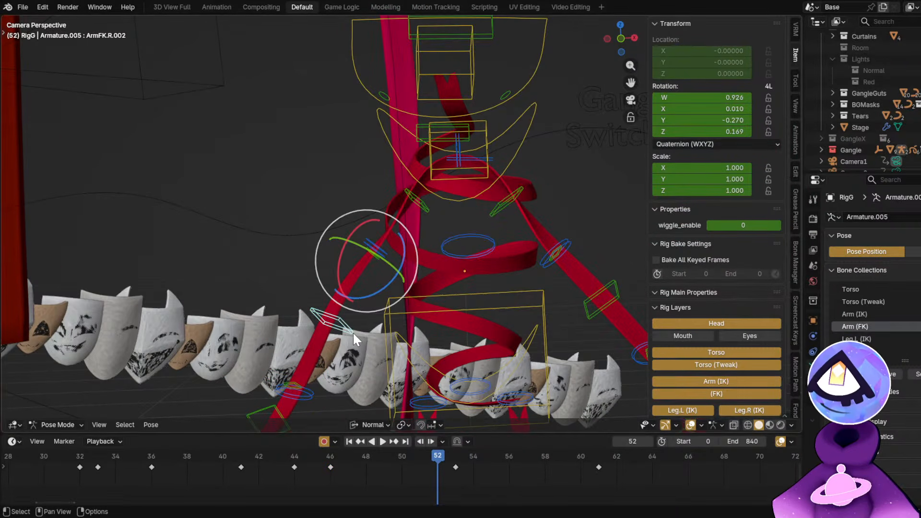
left_click(454, 459)
key("r")
key("r")
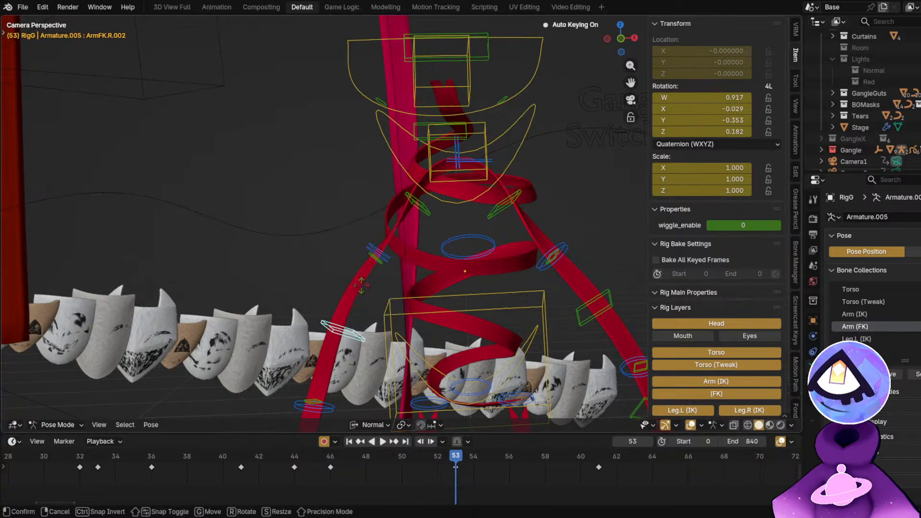
left_click(469, 303)
middle_click_drag(469, 298, 465, 263)
key("r")
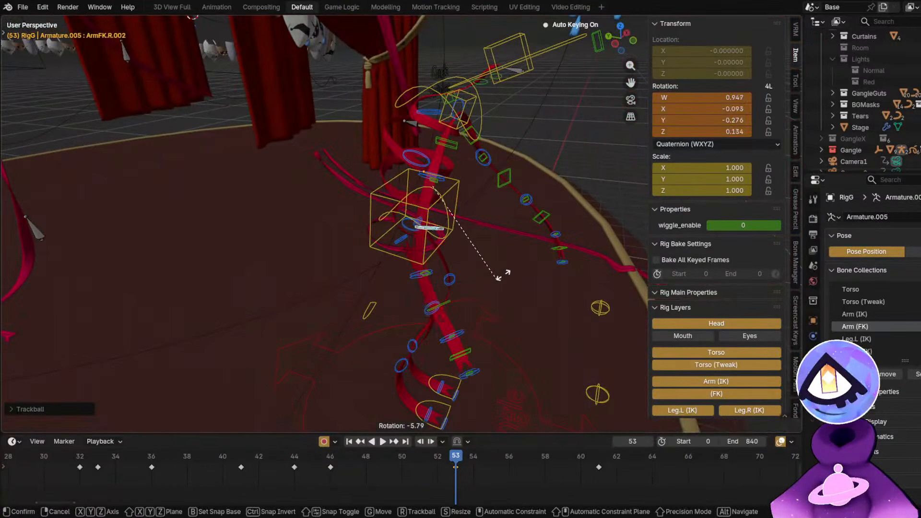
left_click(497, 276)
Rotate the right arm bones ArmFK.R.001 and ArmFK.R at frame 53 and check the pose through the camera.
scroll(446, 194, "up", 2)
left_click(422, 171)
key("r")
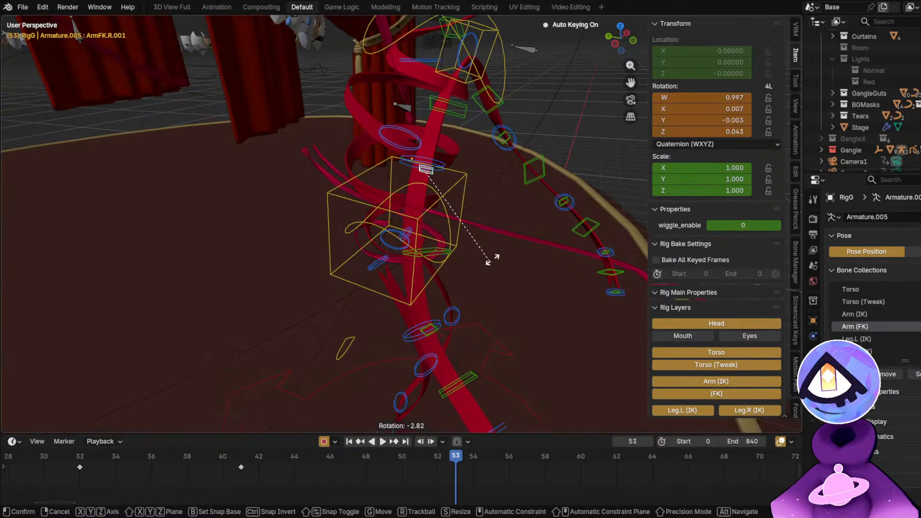
left_click(496, 251)
left_click_drag(463, 110, 452, 140)
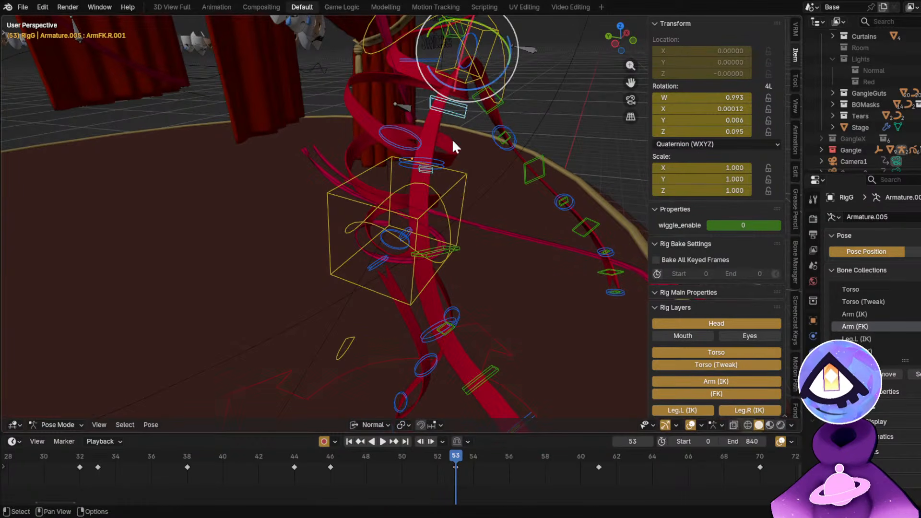
left_click_drag(474, 74, 508, 96)
key("KP_0")
key("shift+alt+z")
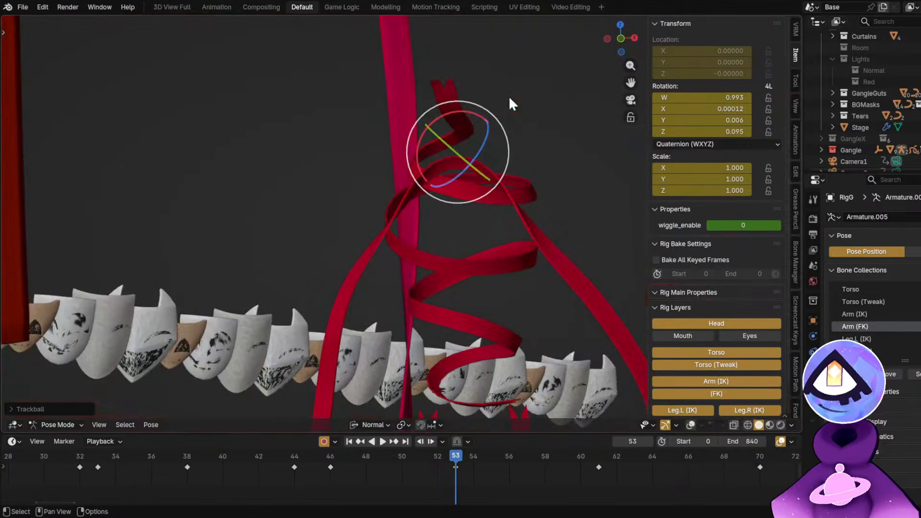
Rotate ArmFK.R.001 inward toward the body at frame 53 in the camera view.
key("shift+alt+z")
scroll(403, 261, "up", 1)
middle_click_drag(364, 269, 341, 204, "shift")
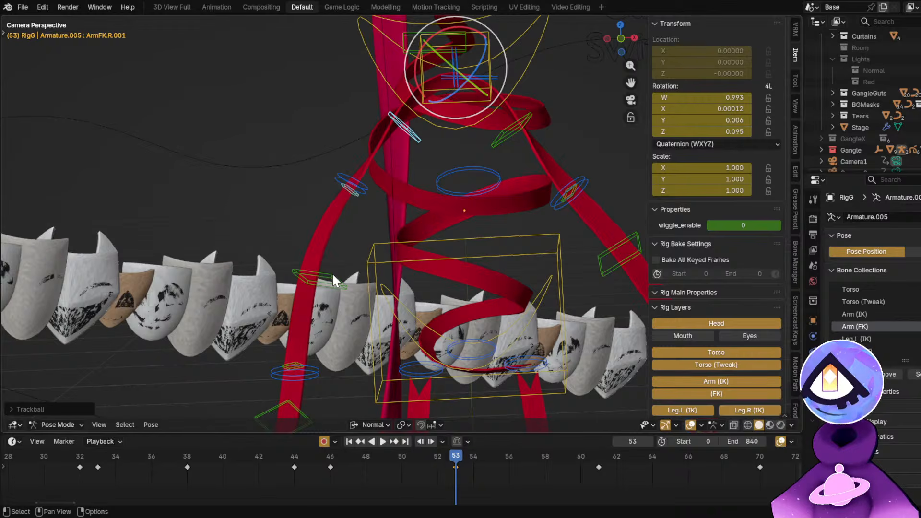
left_click(345, 188)
key("r")
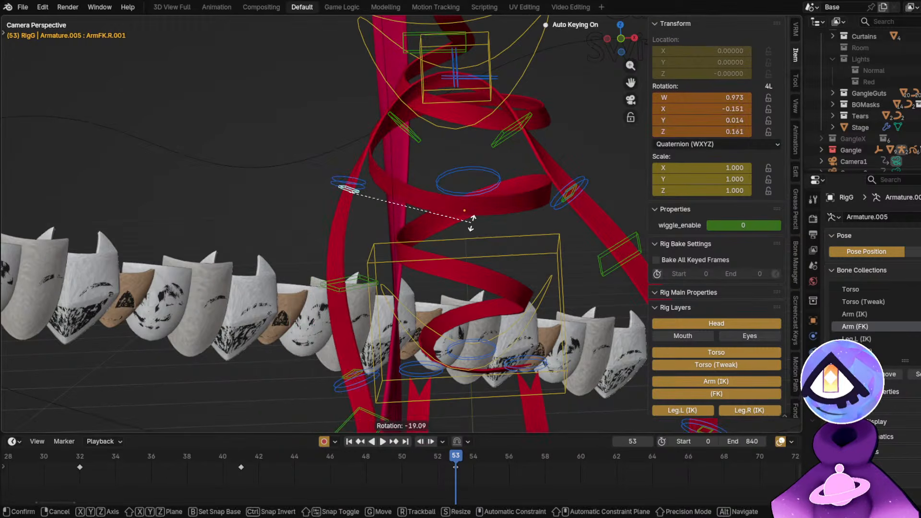
left_click(468, 244)
Rotate ArmFK.R.002 by about 15° at frame 53 and readjust the ArmFK.R.001 rotation above it.
left_click(339, 288)
key("r")
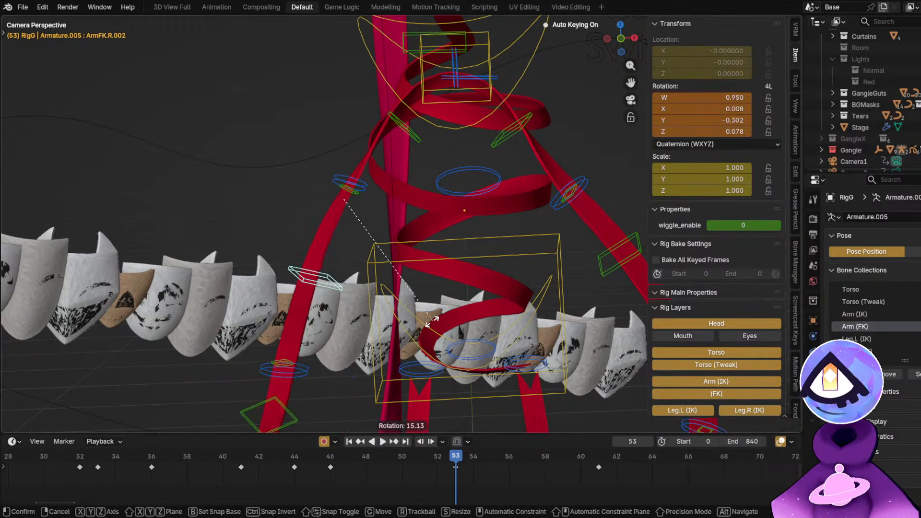
left_click(426, 320)
left_click(354, 196)
key("r")
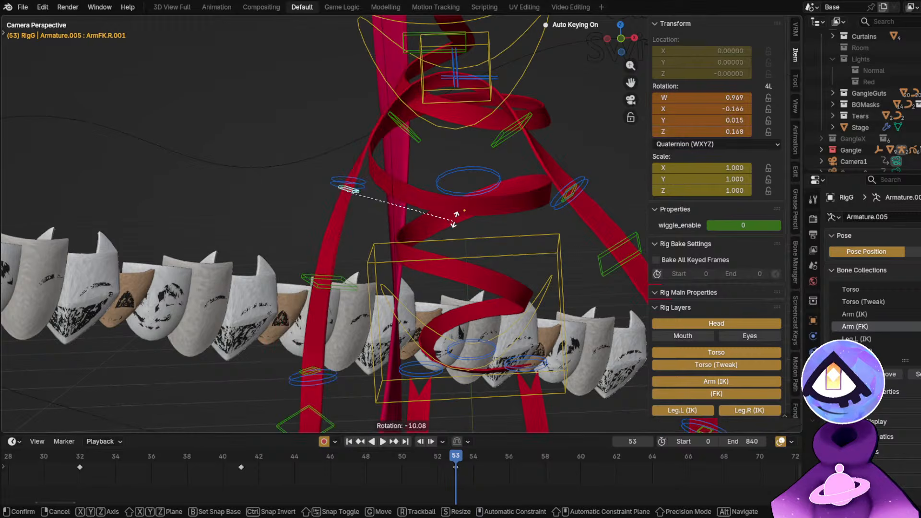
left_click(449, 211)
Play back the arm motion from around frames 41 and 31, and inspect the torso control at frame 47.
left_click(415, 139)
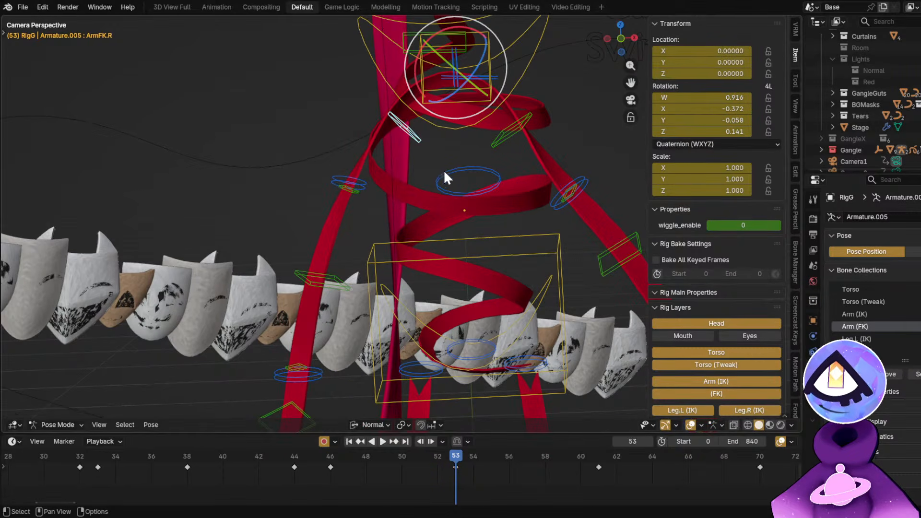
left_click(247, 460)
key("space")
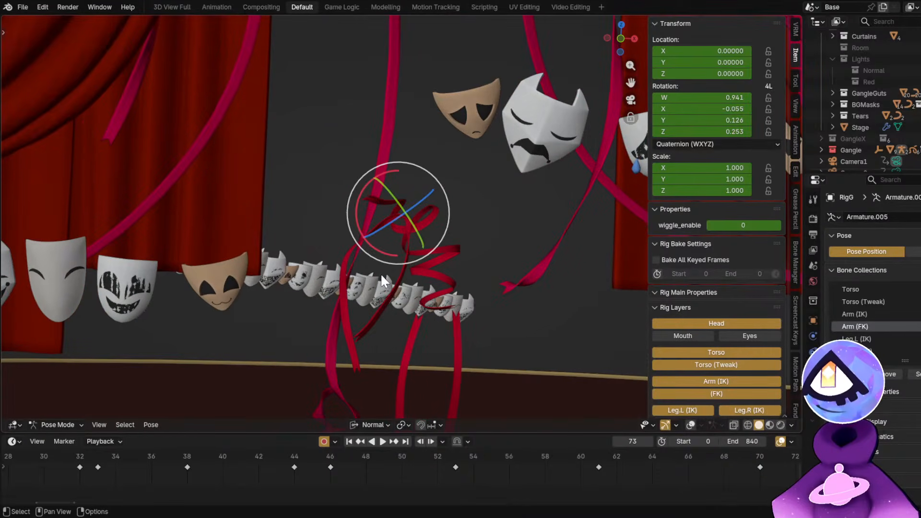
key("space")
key("space")
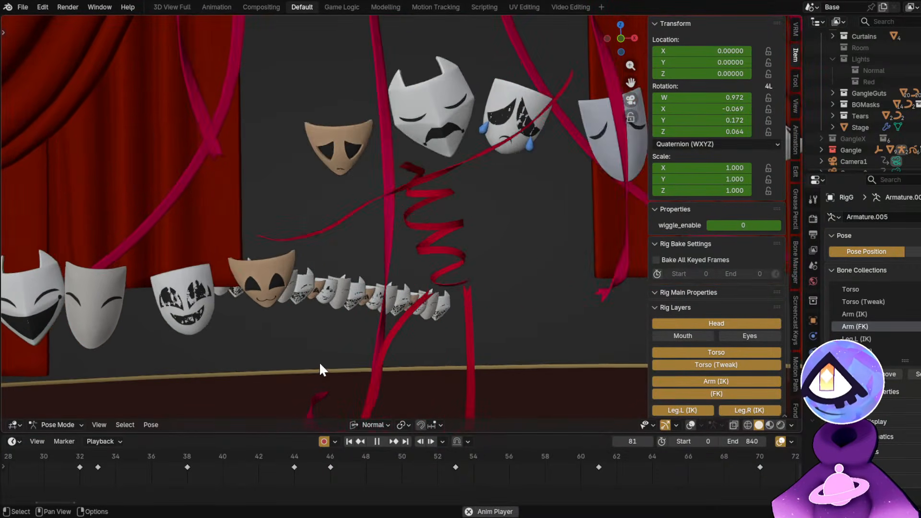
key("space")
left_click(61, 456)
key("space")
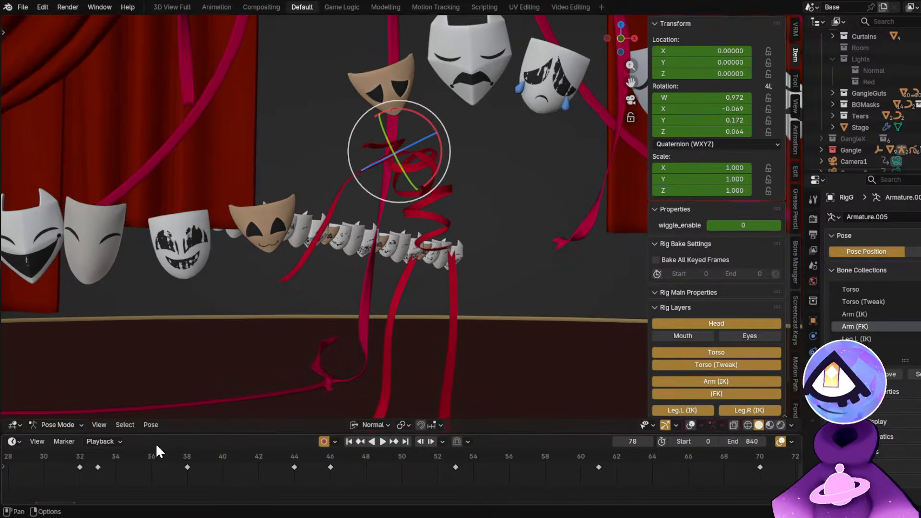
left_click_drag(134, 456, 345, 444)
left_click(431, 214)
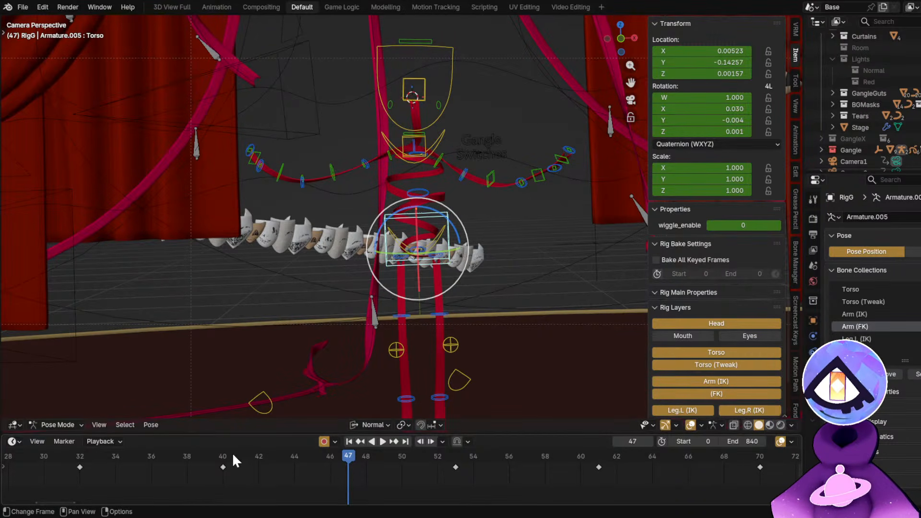
Raise the Torso control at frame 40 to about 0.125 on its Y location, and review the playback.
left_click_drag(232, 452, 218, 481)
key("g")
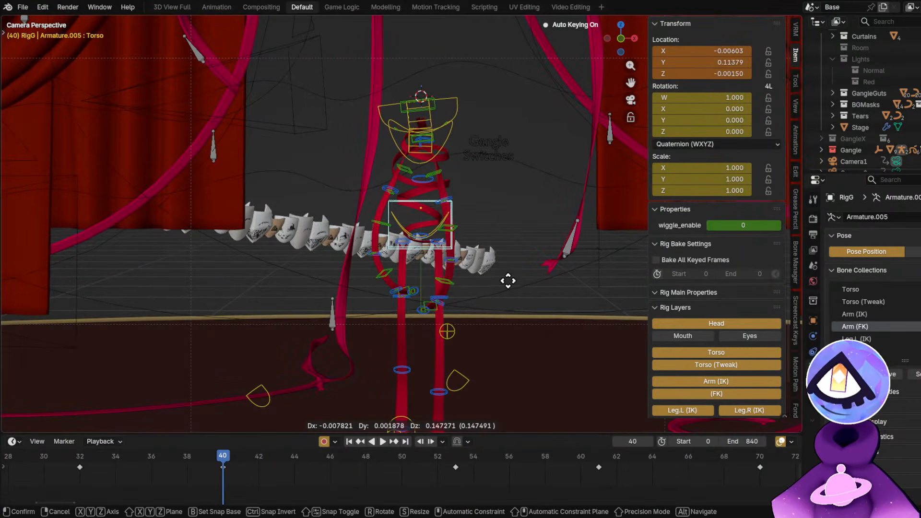
left_click(508, 280)
key("shift+space")
key("space")
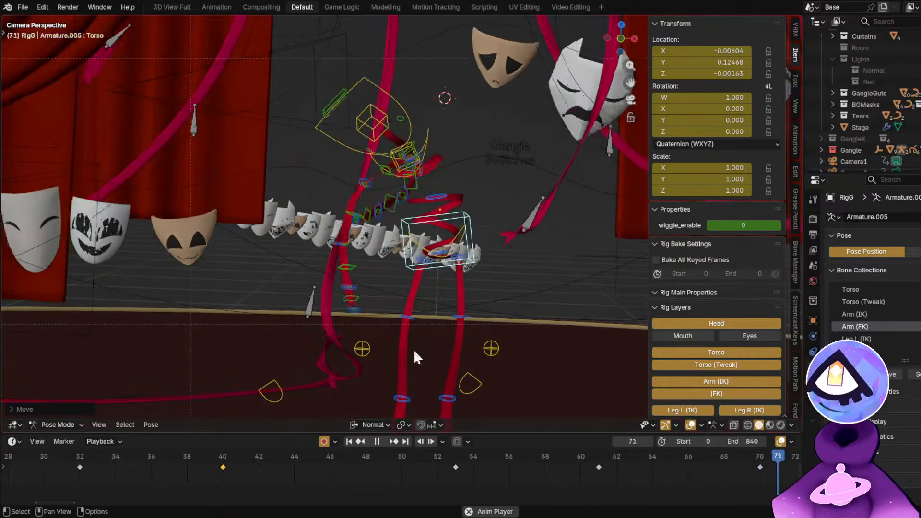
key("space")
left_click_drag(135, 453, 384, 473)
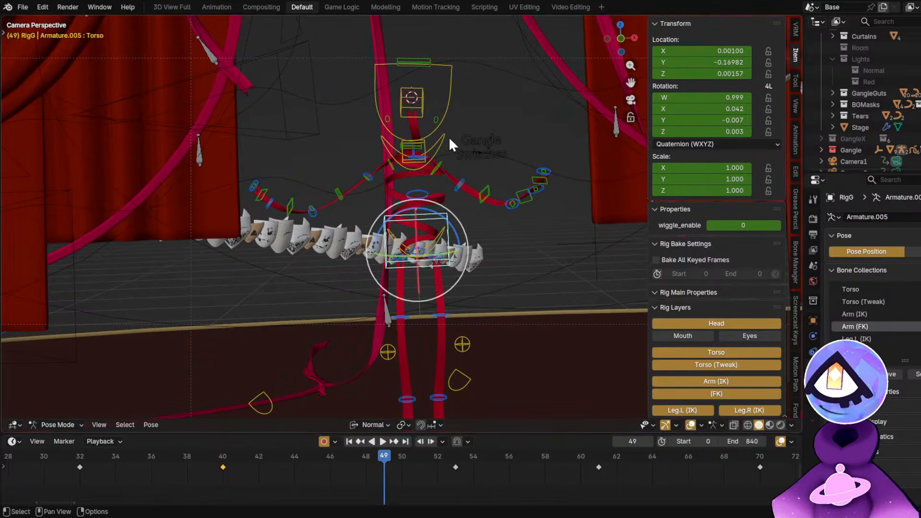
Move the Chest control slightly upward at frame 46, review the playback, and save the file.
left_click(446, 140)
left_click_drag(286, 468, 330, 458)
left_click(330, 470)
key("g")
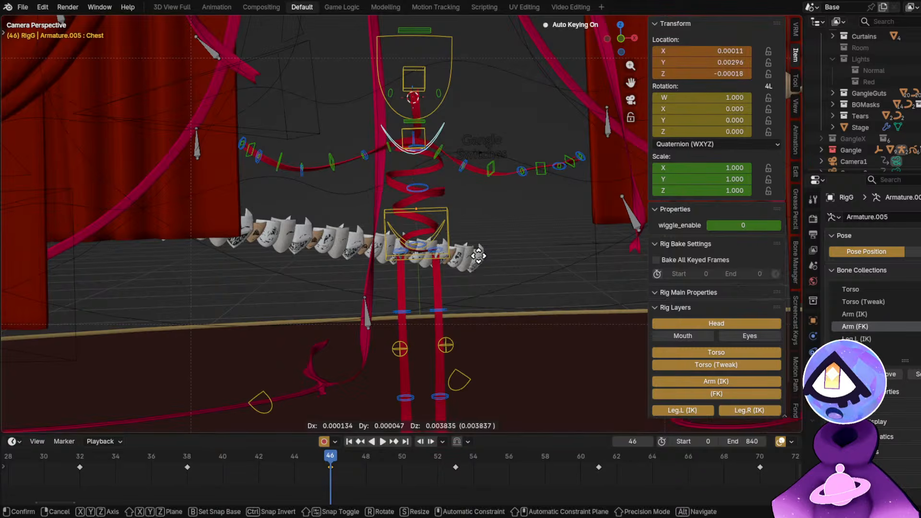
left_click(475, 220)
key("space")
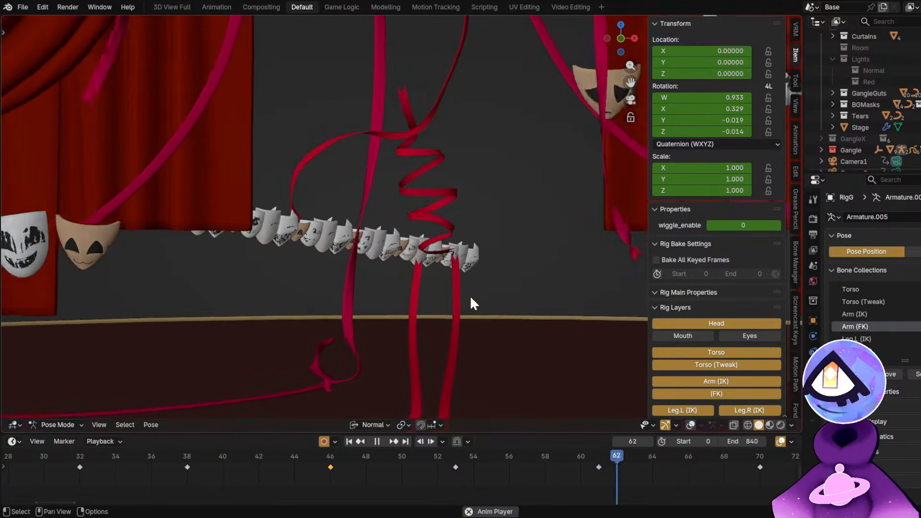
key("space")
key("ctrl+s")
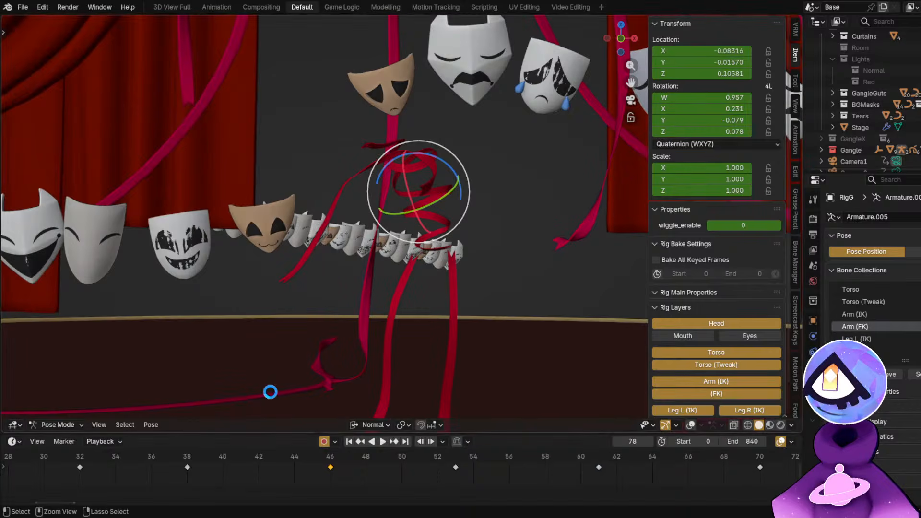
Play back the animation from the mid-20s frames past frame 100 with overlays hidden, and save the file.
scroll(249, 462, "down", 6)
left_click(67, 458)
key("space")
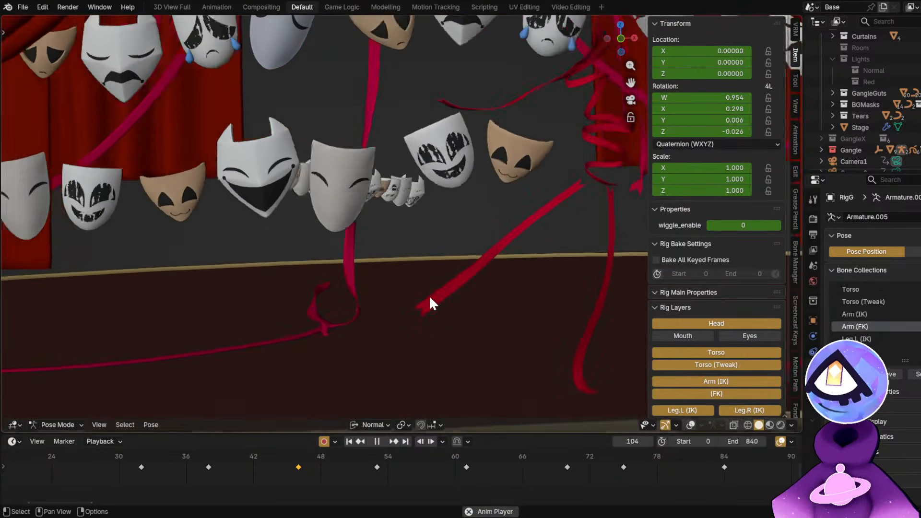
left_click(91, 457)
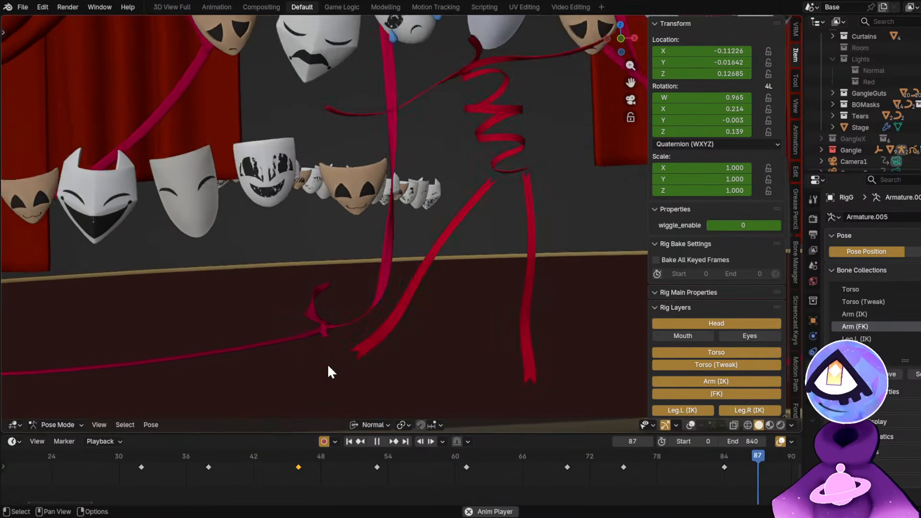
key("space")
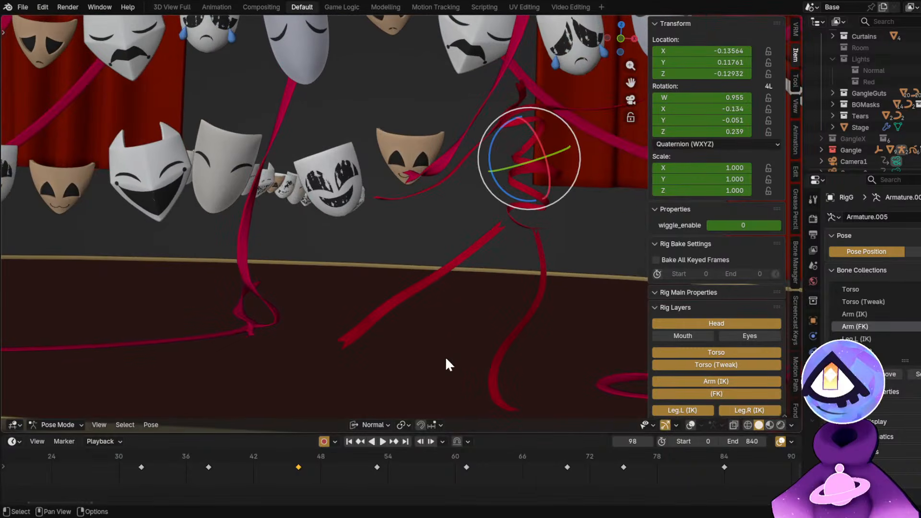
key("ctrl+s")
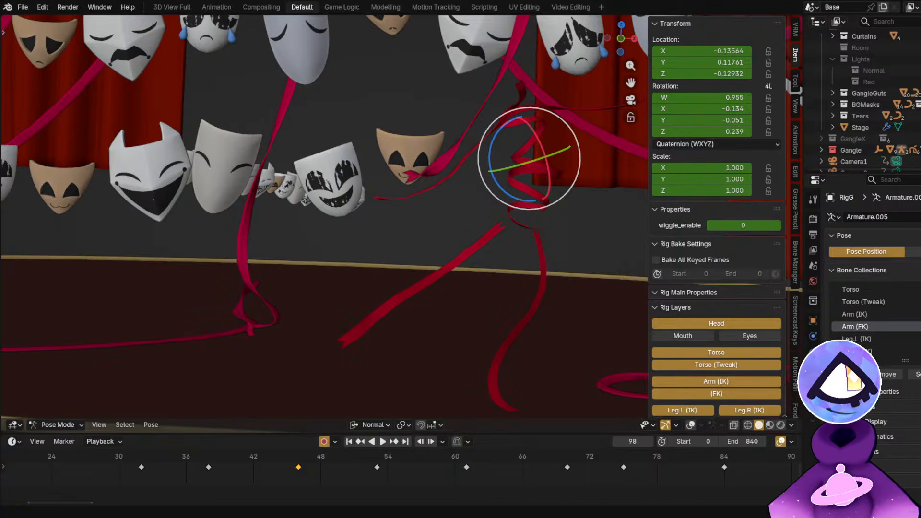
Hide the viewport sidebar and examine the crouched pose around frame 35 across the wider stage view.
left_click_drag(143, 459, 172, 444)
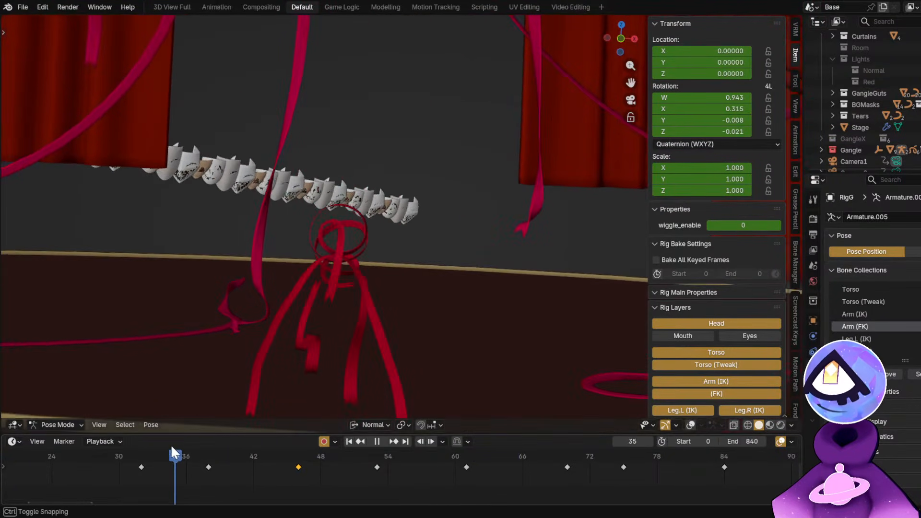
scroll(422, 306, "down", 2)
key("shift+alt+z")
key("shift+alt+z")
key("n")
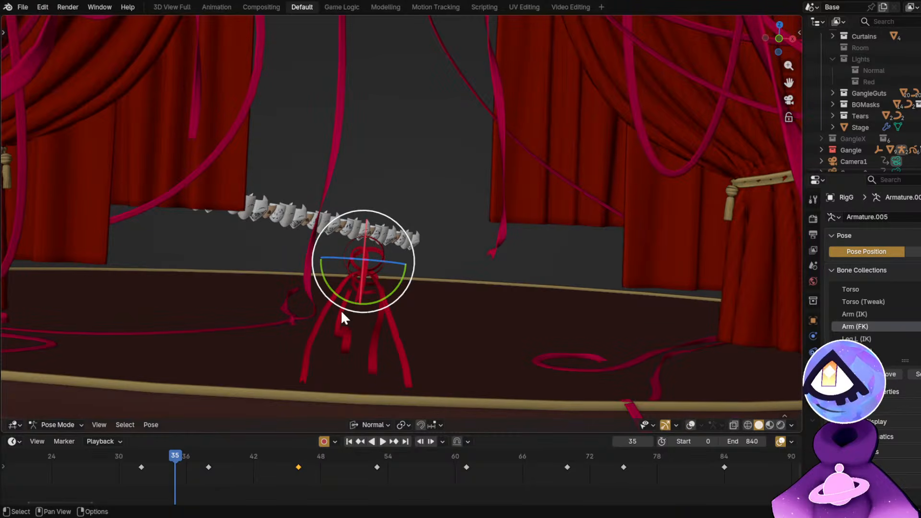
middle_click_drag(340, 311, 435, 293, "shift")
scroll(235, 466, "down", 6)
left_click_drag(57, 463, 199, 482)
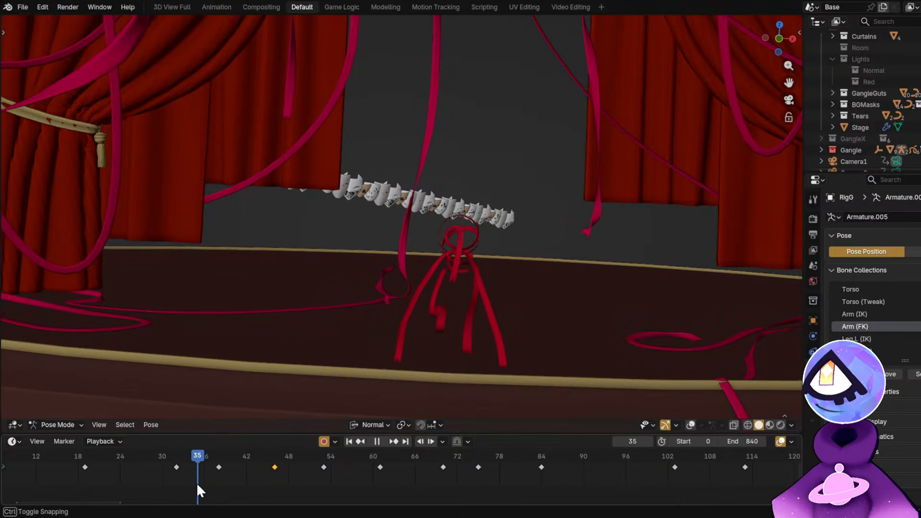
Rotate the ribbon arm tip bones ArmFK.L.006 and ArmFK.R.006 at frame 35.
key("alt+shift+z")
scroll(513, 358, "up", 8)
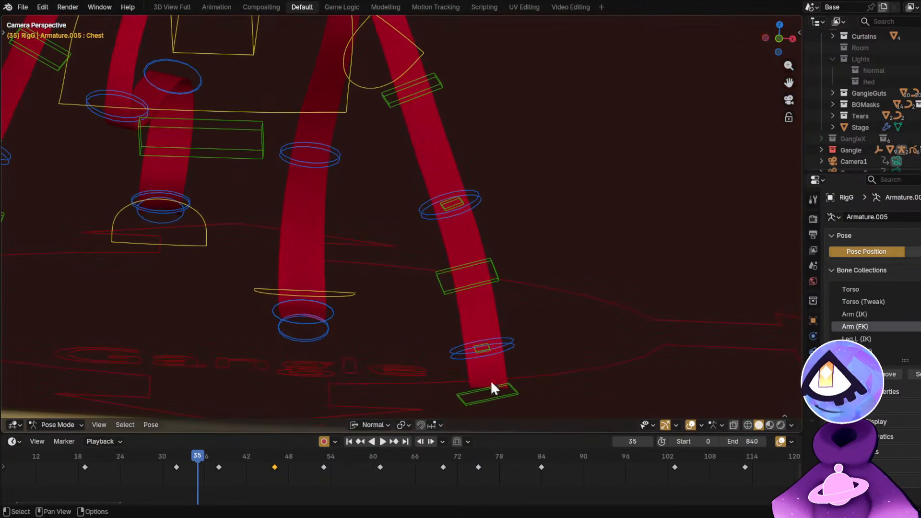
left_click(490, 390)
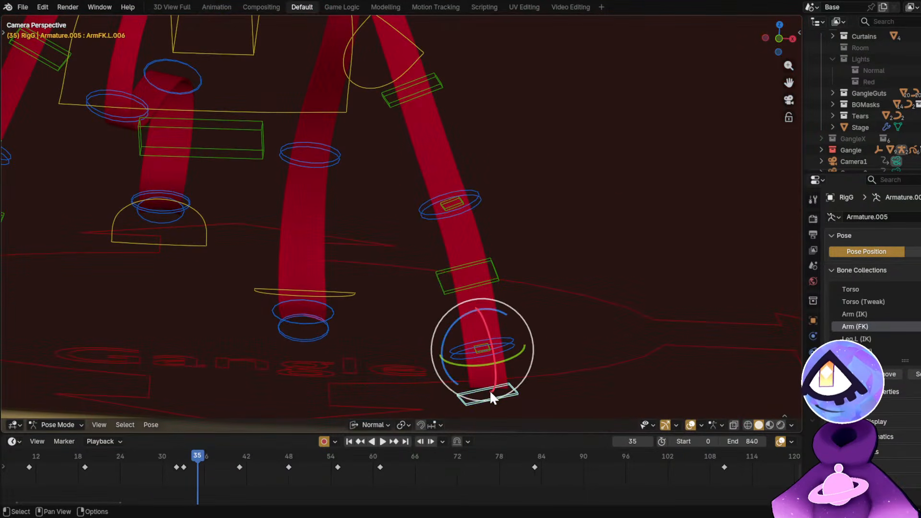
left_click_drag(488, 371, 490, 300)
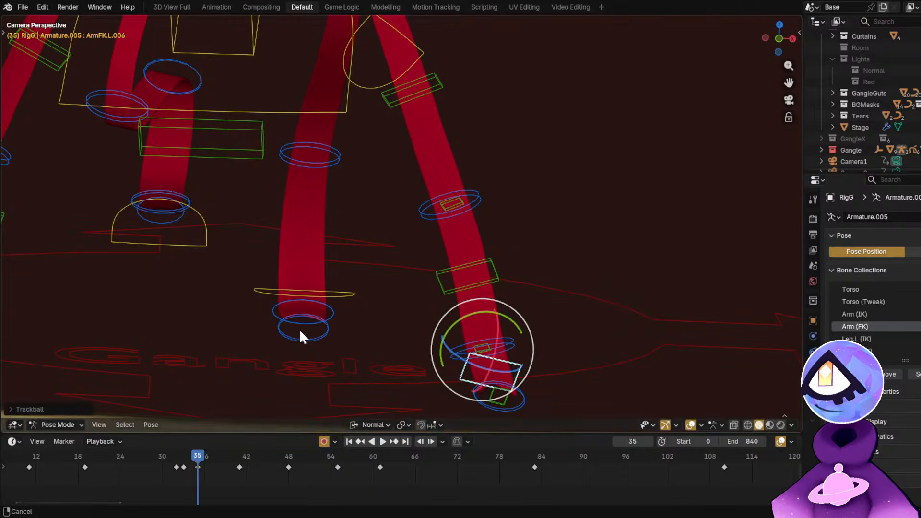
middle_click_drag(300, 331, 509, 301, "shift")
left_click(171, 300)
key("r")
key("r")
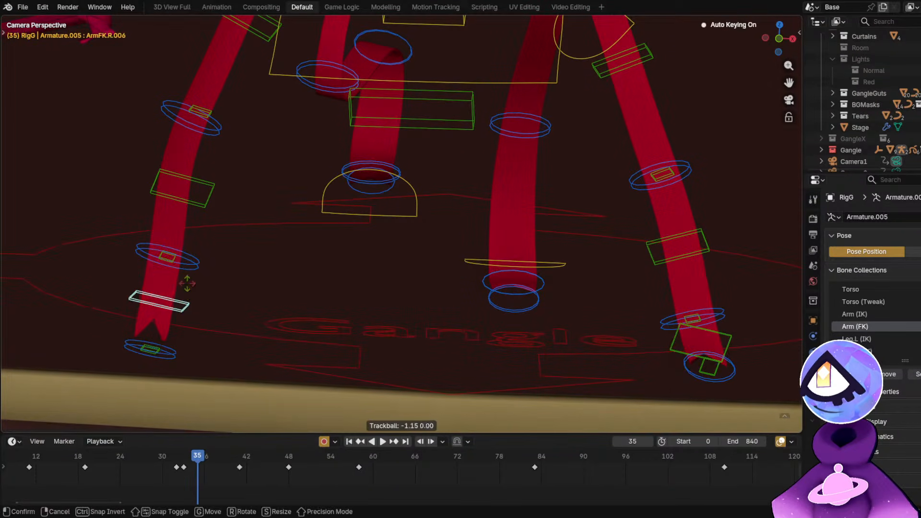
left_click(176, 231)
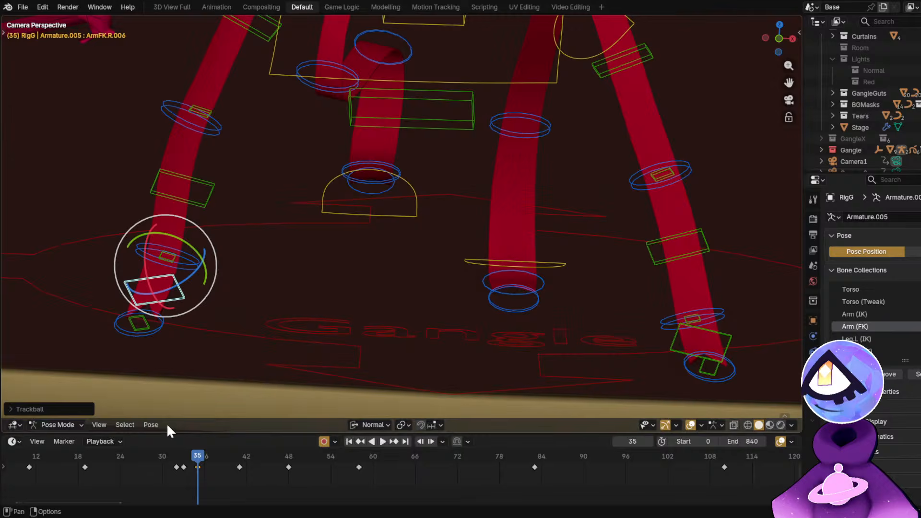
Play back the rise from the crouch from about frame 27 to frame 76 without overlays.
left_click(139, 454)
key("space")
key("alt+shift+z")
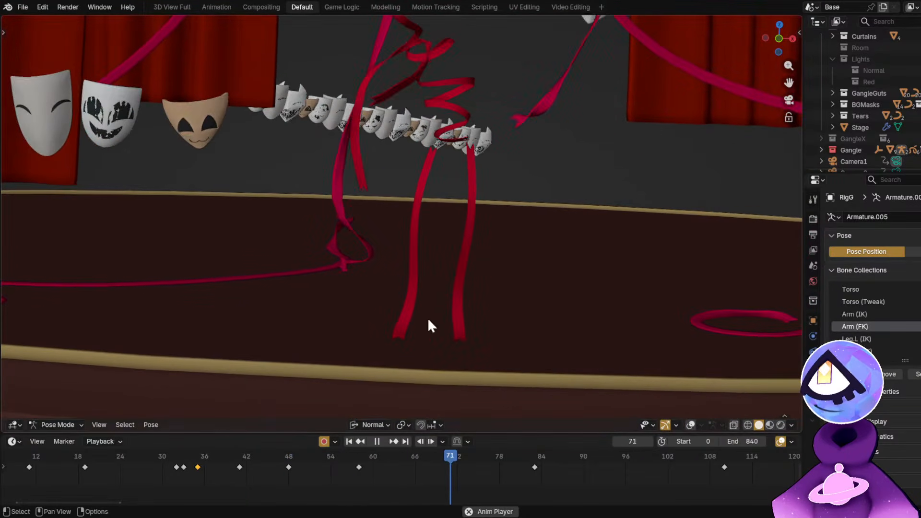
key("space")
key("alt+shift+z")
Rotate the FootIK.R control outward at frame 70 and clear the location of Knee.R at the same frame.
left_click(403, 335)
scroll(418, 461, "up", 10)
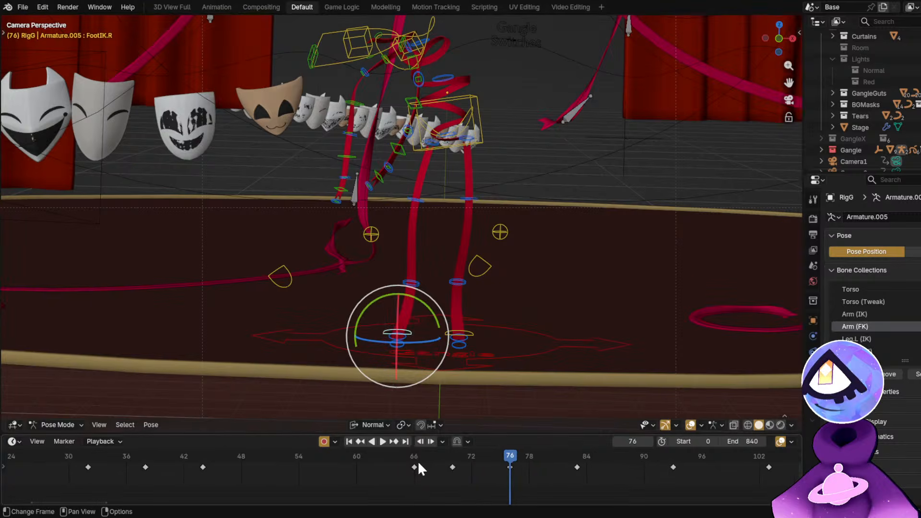
left_click_drag(408, 460, 478, 474)
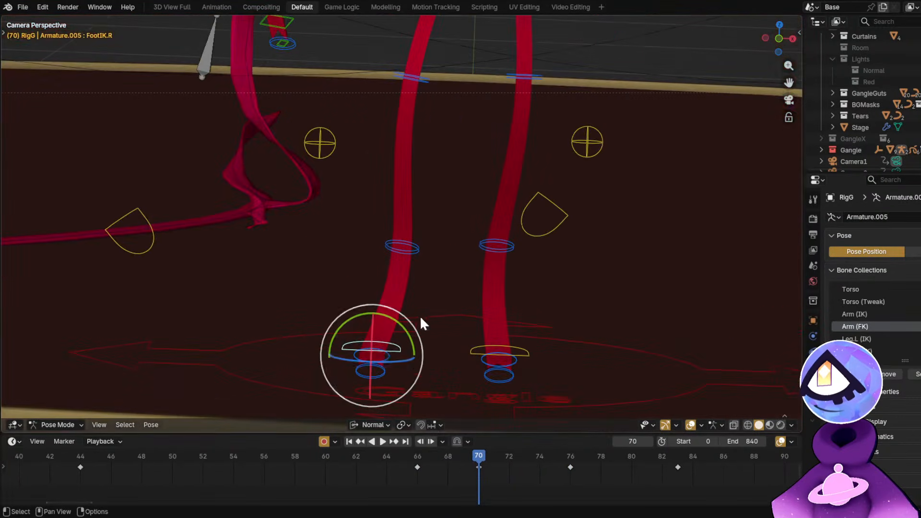
left_click(382, 365)
left_click(235, 121)
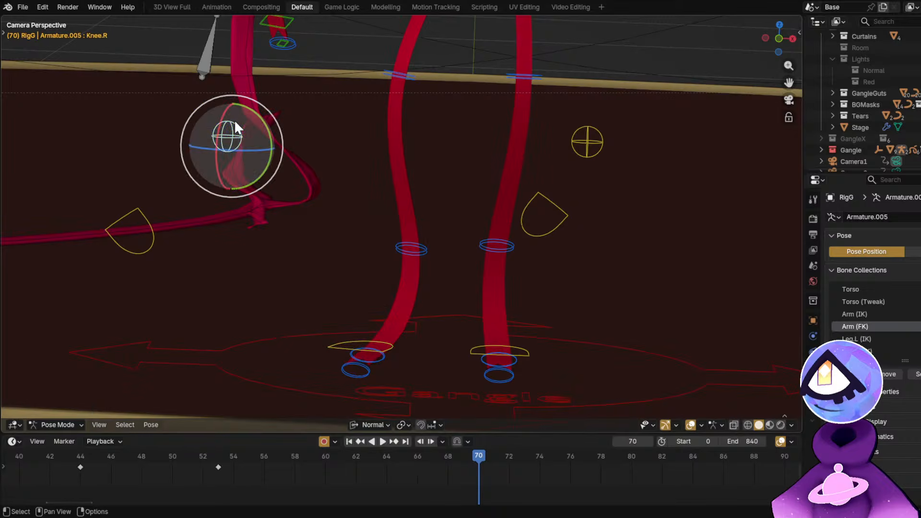
key("alt+g")
Play back the leg motion from frame 52 to about frame 83 with overlays hidden.
left_click(204, 456)
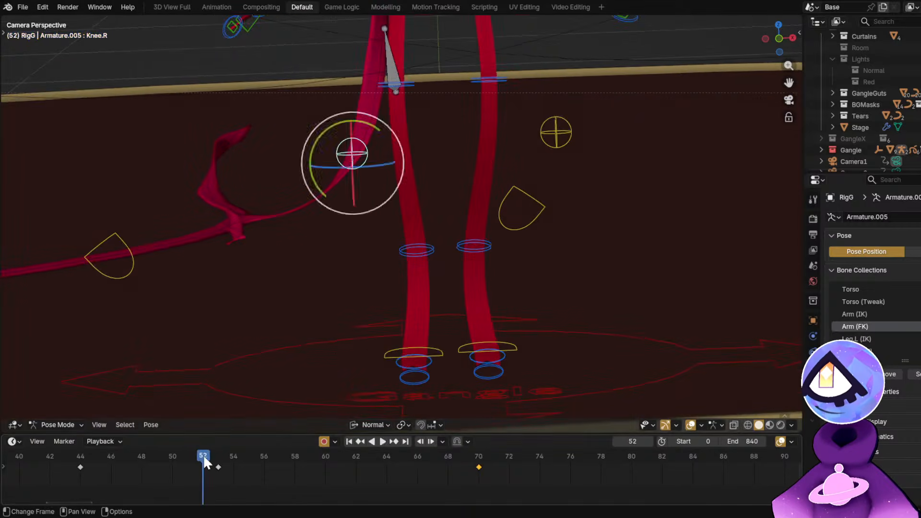
key("space")
key("shift+alt+z")
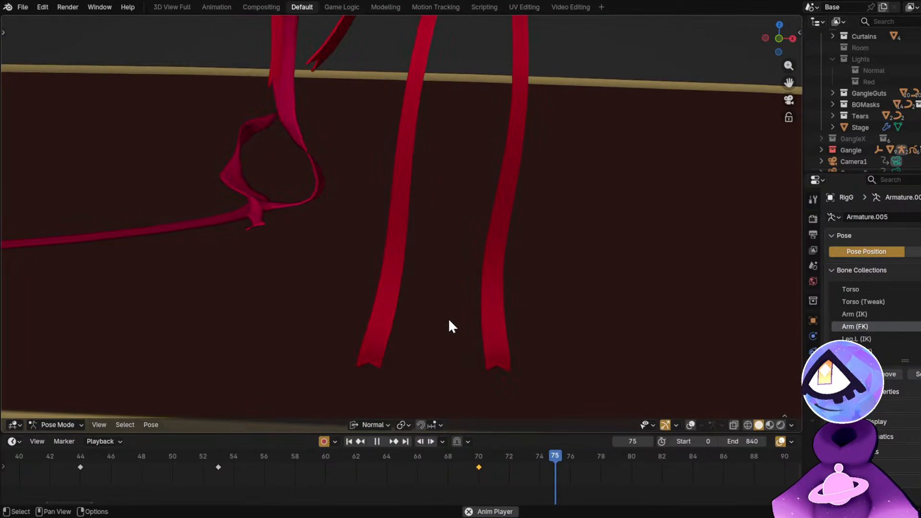
key("space")
key("shift+alt+z")
Duplicate the FootIK.R keyframe at frame 70 onto frame 76.
left_click(263, 254)
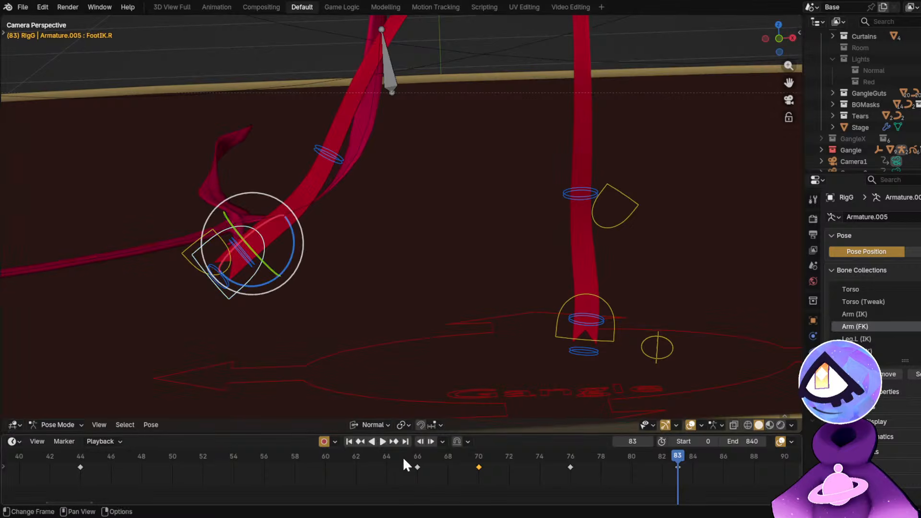
left_click_drag(402, 457, 570, 475)
key("shift+d")
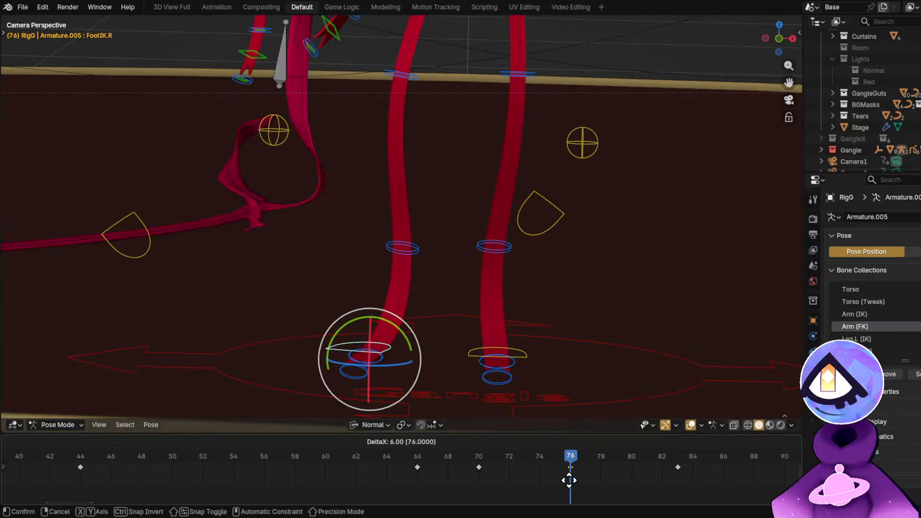
left_click(570, 479)
Play back the foot motion from about frame 59 to frame 109 without overlays, and save the file.
left_click(311, 451)
key("space")
key("shift+alt+z")
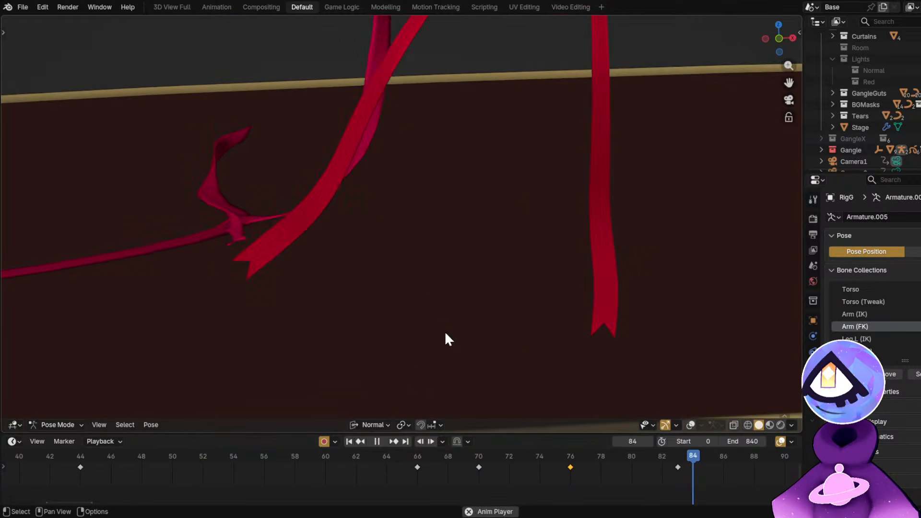
key("space")
key("space")
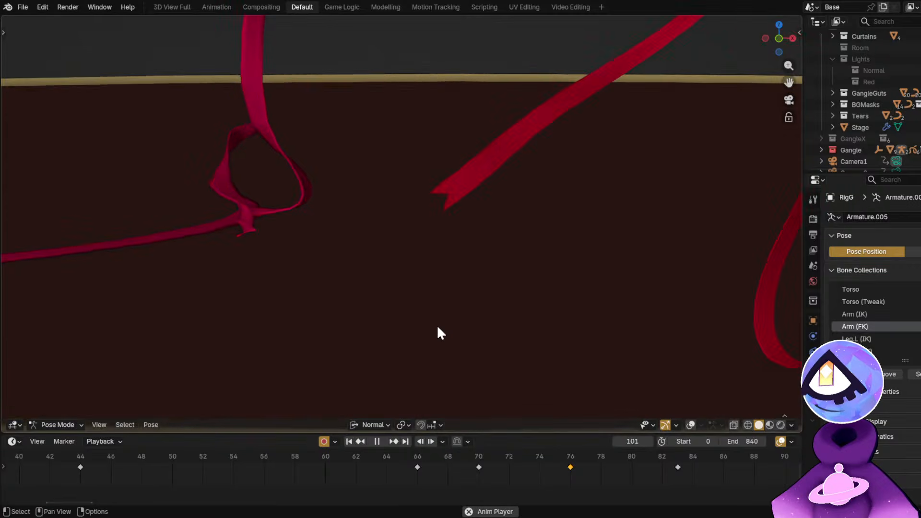
scroll(451, 322, "down", 4)
key("space")
key("shift+alt+z")
key("ctrl+s")
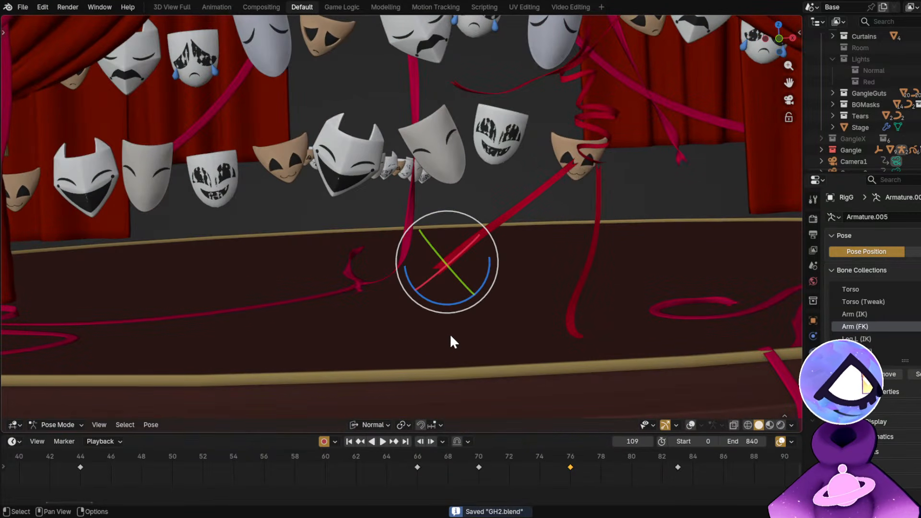
Review the motion from about frame 24 on the wider stage view and return to frame 63.
scroll(361, 472, "down", 1)
scroll(257, 456, "down", 4)
mouse_move(140, 463)
left_mouse_down()
mouse_move(508, 468)
mouse_move(589, 456)
mouse_move(450, 468)
mouse_move(137, 458)
left_mouse_up()
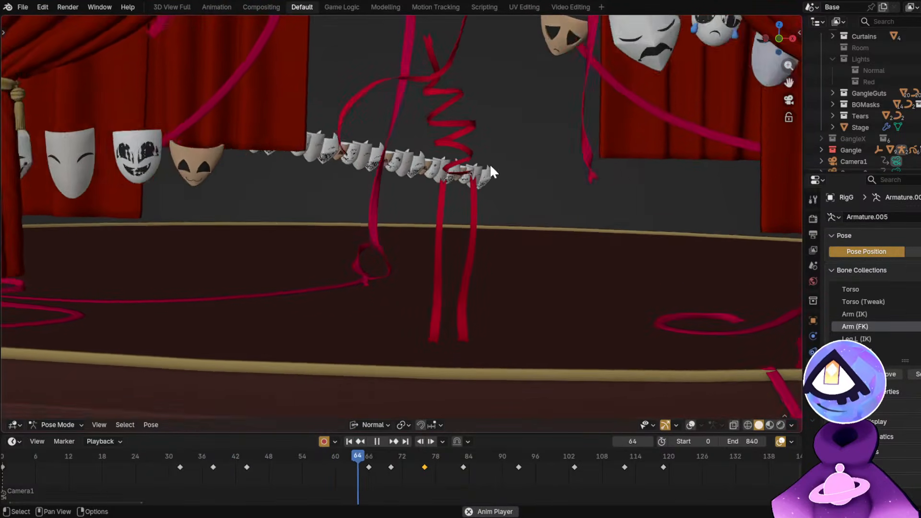
key("space")
key("shift+alt+z")
scroll(408, 192, "up", 2)
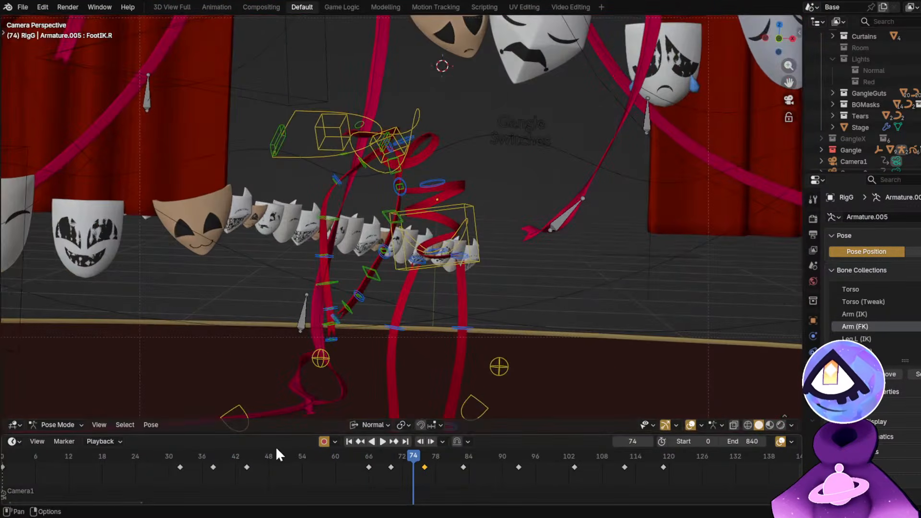
left_click_drag(276, 453, 352, 446)
Rotate the ArmFK.L bone freely at frame 70 so the left arm ribbon extends sideways from the shoulder.
left_click(424, 87)
middle_click_drag(427, 156, 278, 253, "shift")
left_click(418, 150)
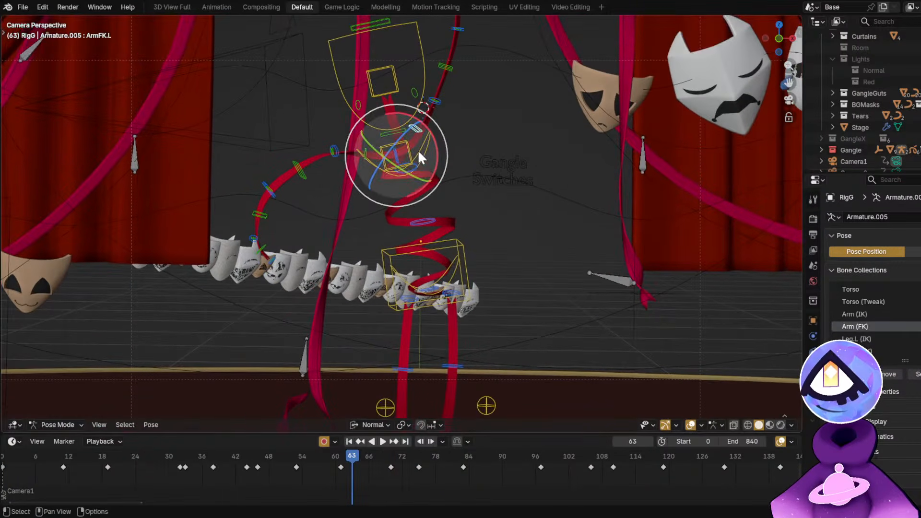
key("KP_0")
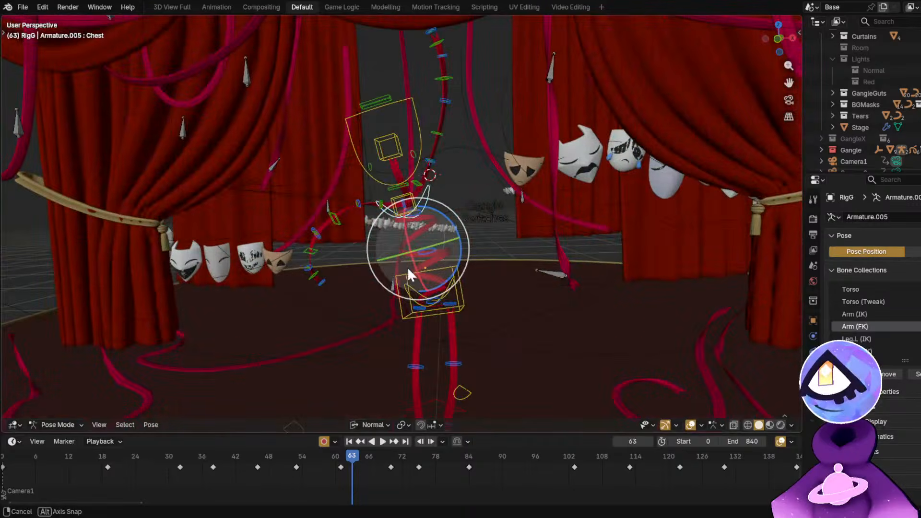
middle_click_drag(411, 273, 368, 314)
left_click_drag(339, 464, 385, 462)
middle_click_drag(403, 336, 444, 218)
scroll(444, 218, "up", 4)
left_click(442, 180)
middle_click_drag(442, 180, 465, 211)
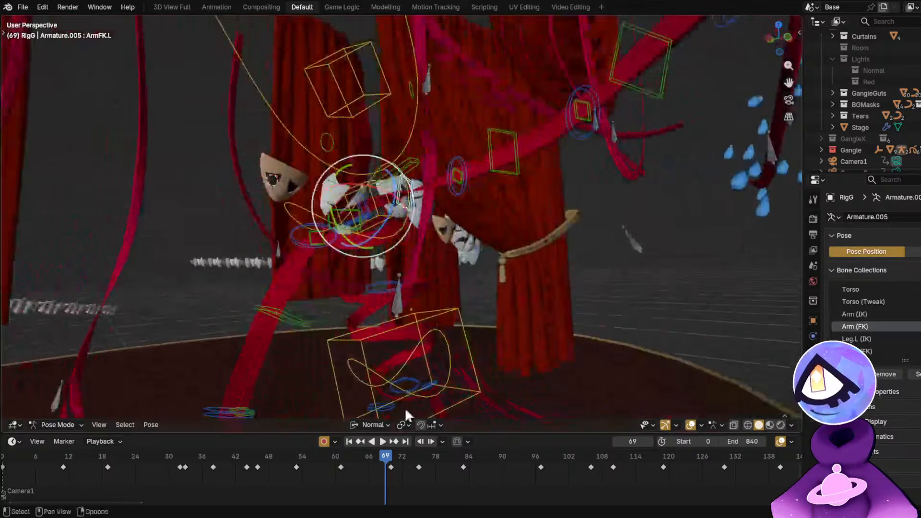
left_click_drag(383, 454, 393, 454)
middle_click_drag(451, 283, 337, 320)
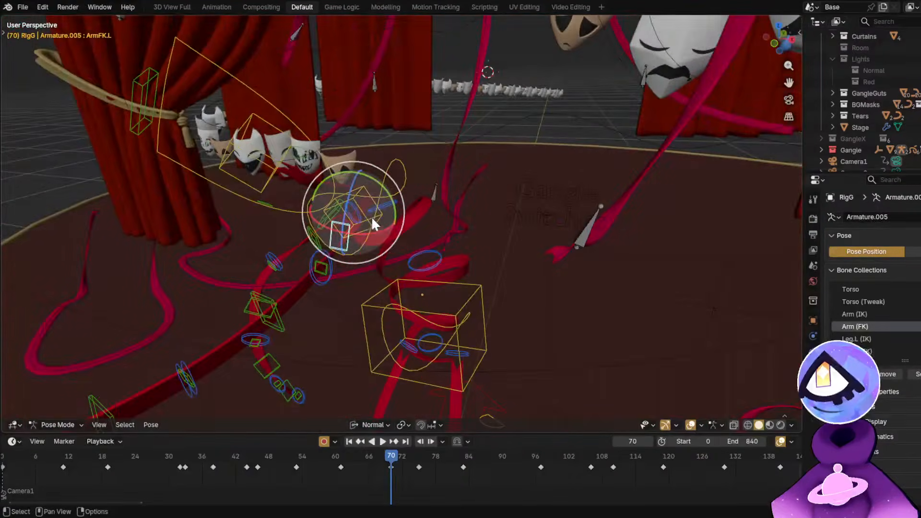
left_click_drag(371, 205, 361, 175)
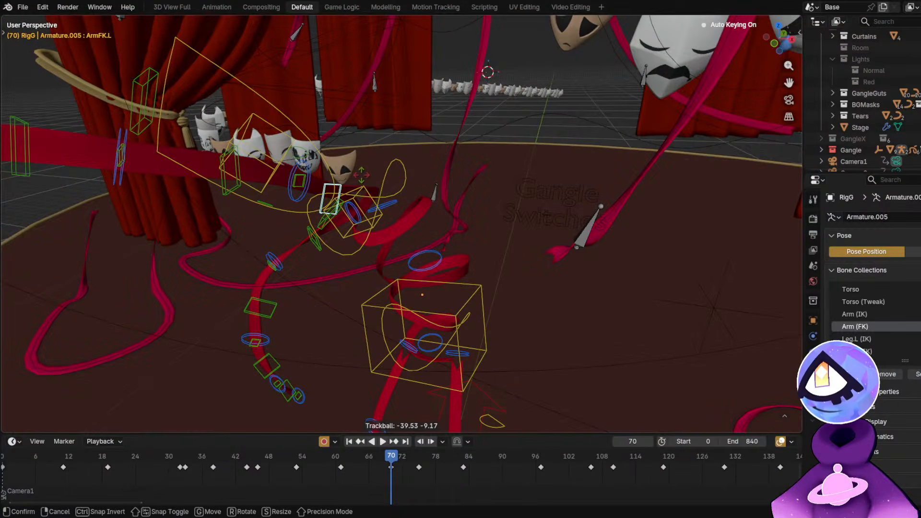
left_click(362, 177)
Play back the revised left arm motion through the camera with overlays hidden and return to frame 71.
key("space")
left_click_drag(361, 456, 392, 457)
key("KP_Decimal")
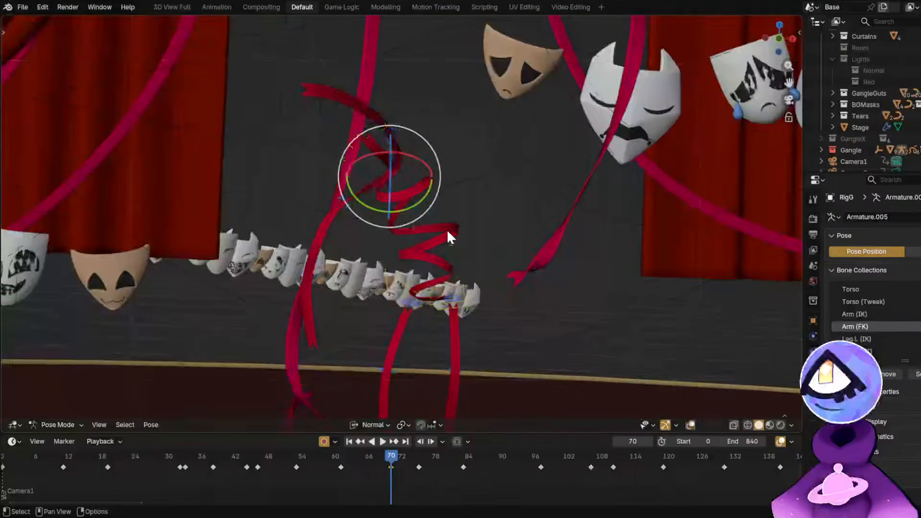
key("shift+alt+z")
key("space")
key("shift+alt+z")
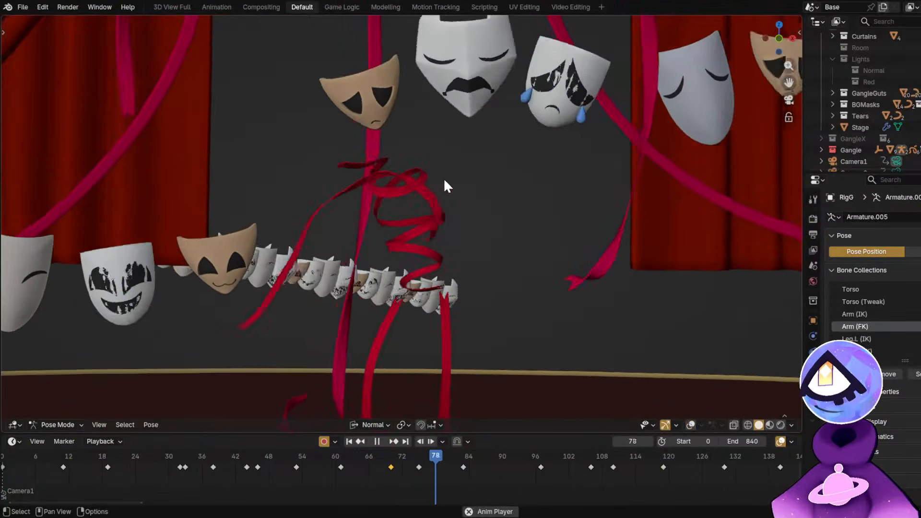
left_click_drag(278, 457, 396, 456)
key("shift+alt+z")
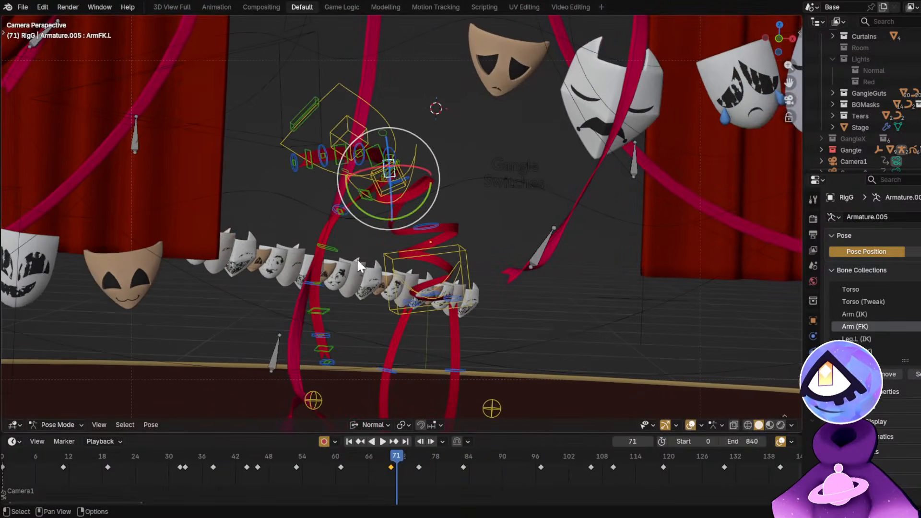
Rotate the ArmFK.R.001 bone at its frame 53 keyframe to bring the lower right arm closer to the body.
left_click(338, 209)
scroll(372, 321, "up", 5)
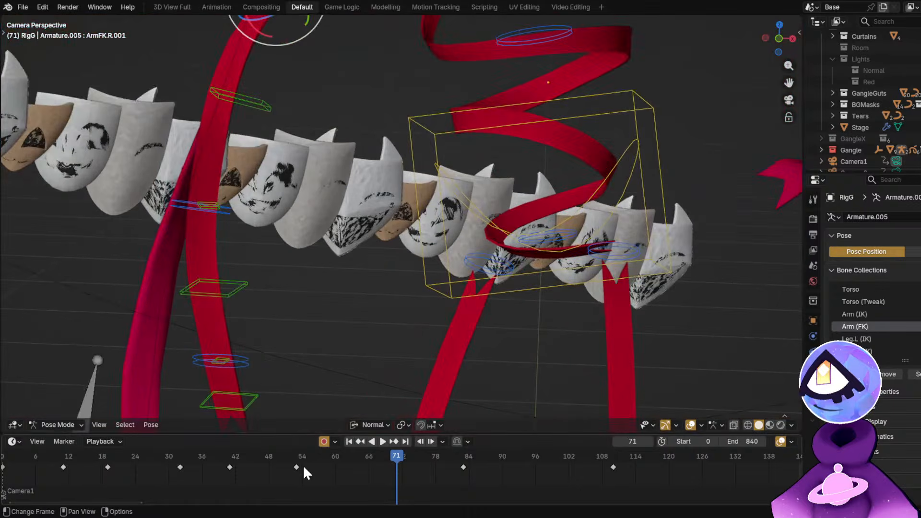
left_click_drag(303, 464, 297, 452)
scroll(354, 240, "down", 2)
middle_click_drag(365, 125, 354, 221, "shift")
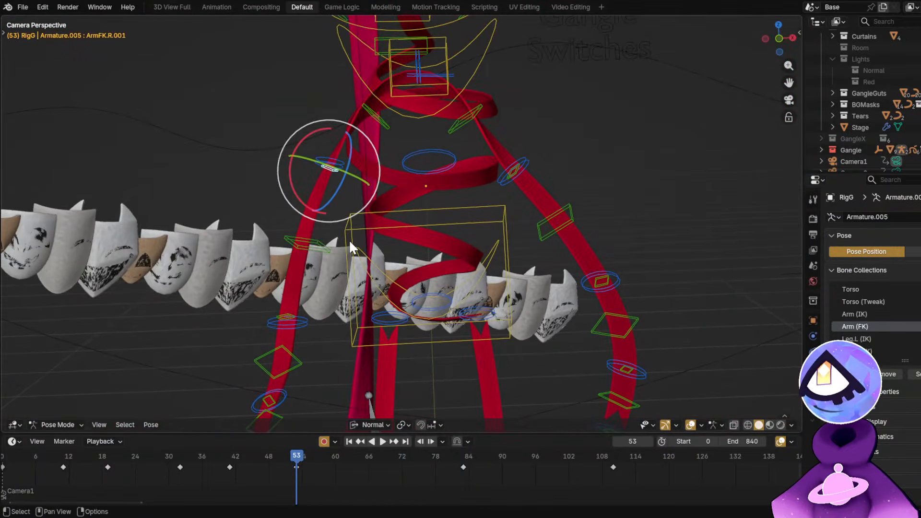
key("r")
left_click(477, 264)
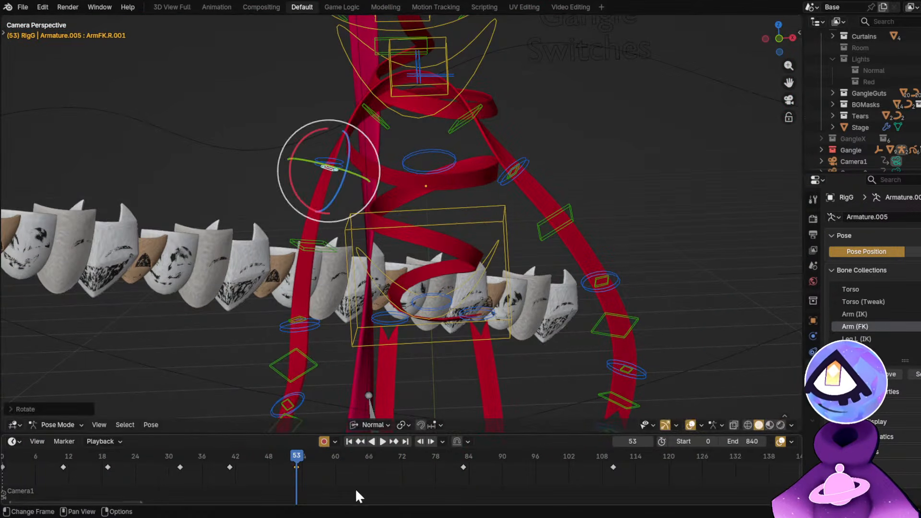
Rotate the ArmFK.R.002 bone at frame 61 to swing the right arm's outer section.
left_click_drag(309, 456, 357, 466)
scroll(360, 280, "up", 2)
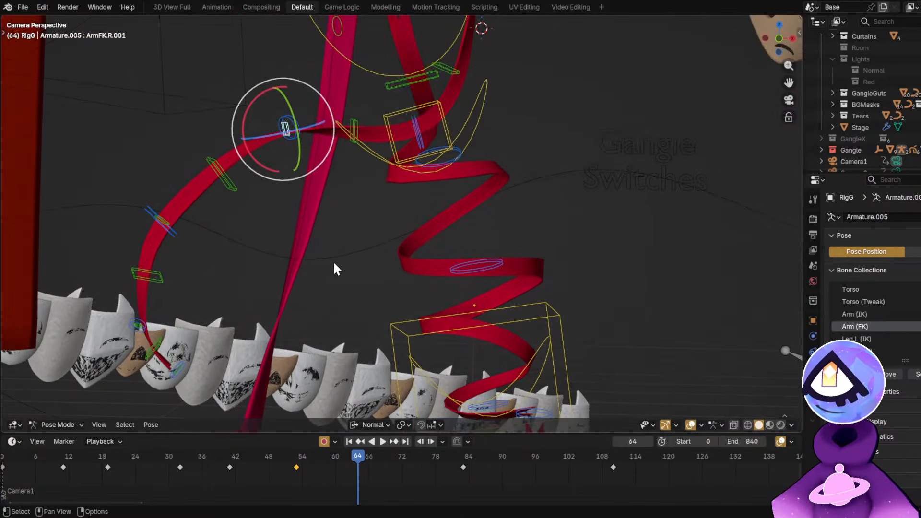
left_click(231, 188)
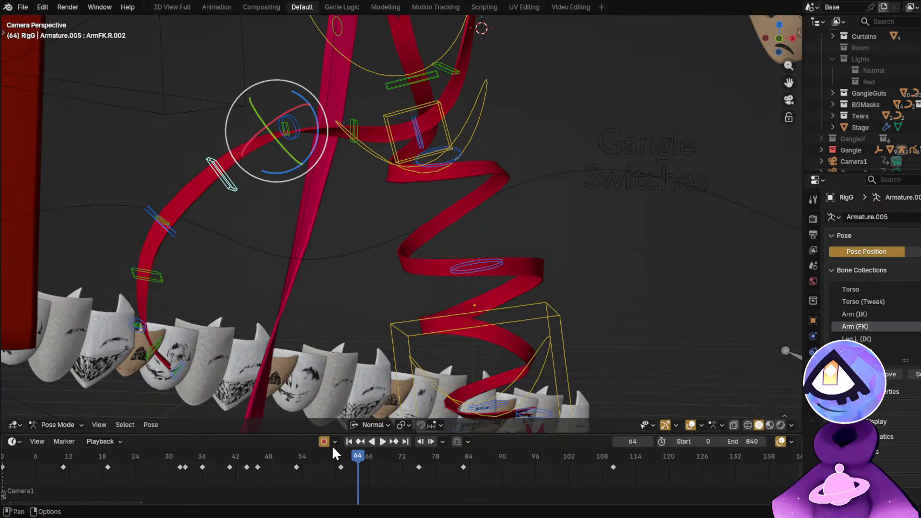
left_click(338, 456)
key("r")
left_click(140, 228)
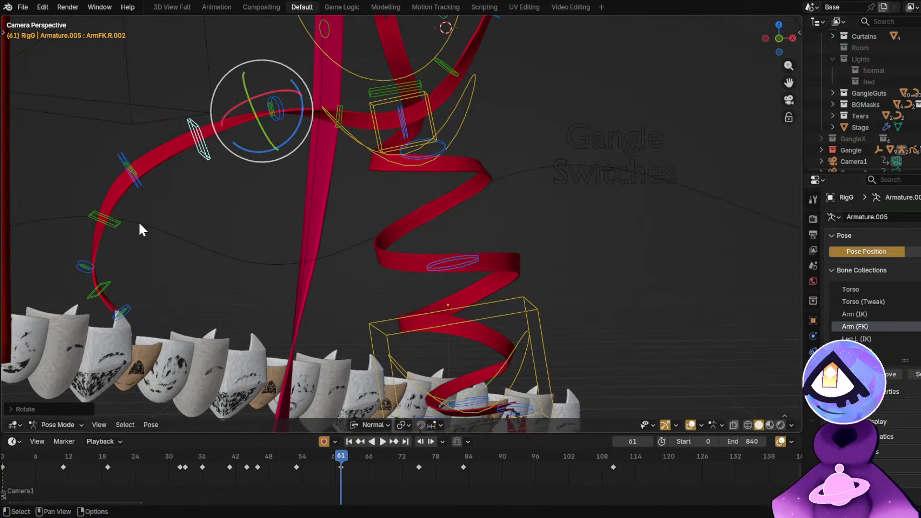
Rotate ArmFK.R.003 inward at frame 61 and readjust ArmFK.R.002 with a trackball rotation.
left_click(135, 169)
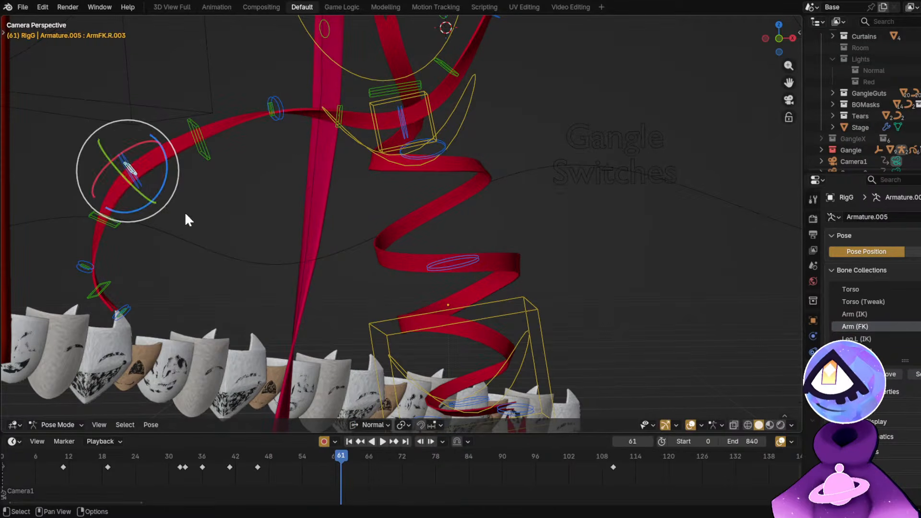
key("r")
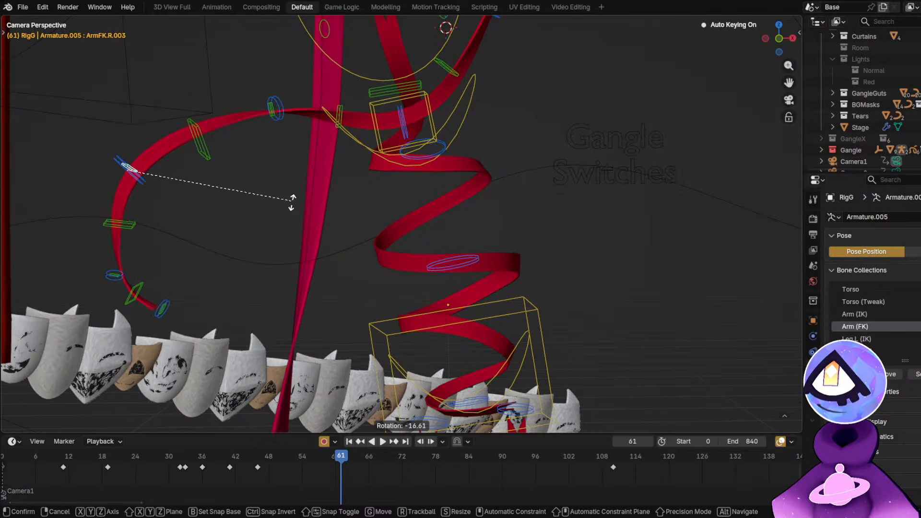
left_click(292, 197)
left_click(203, 150)
key("r")
key("r")
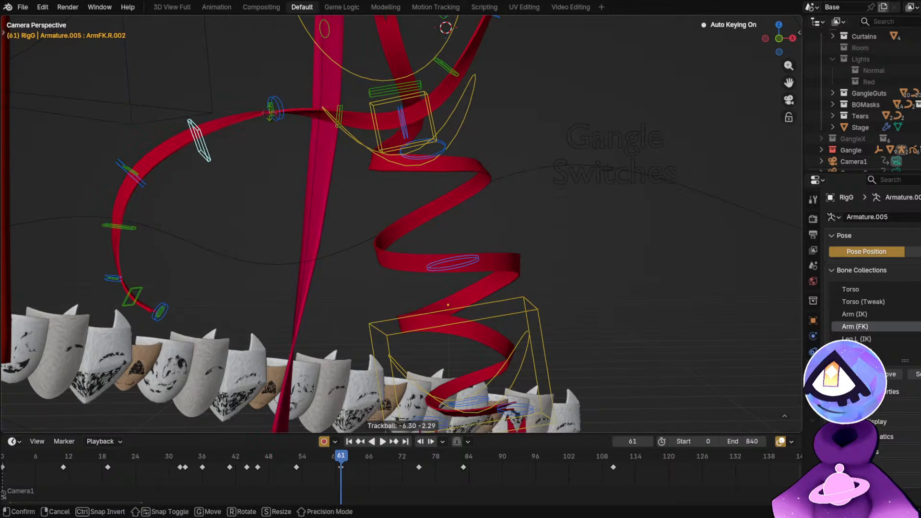
left_click(241, 104)
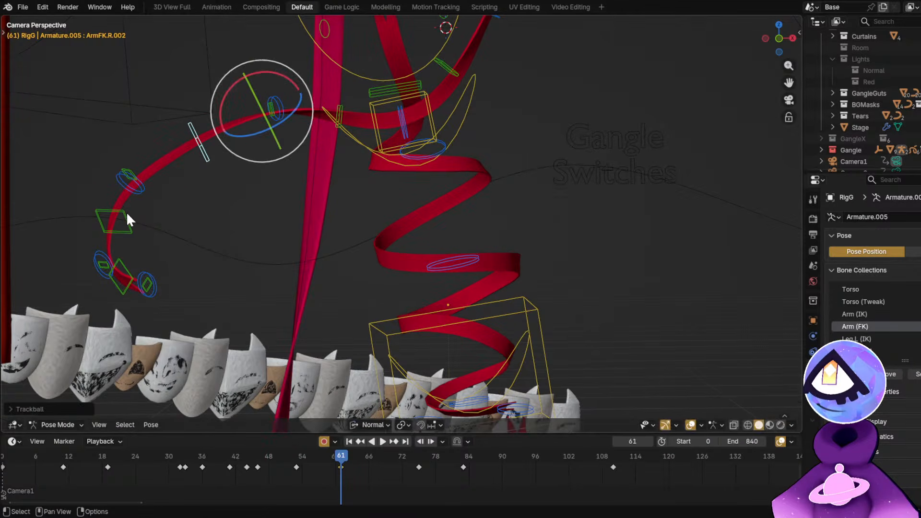
Adjust the ArmFK.R.004 bone at frame 61 with a trackball rotation followed by a view-plane rotation.
left_click(125, 212)
key("r")
key("r")
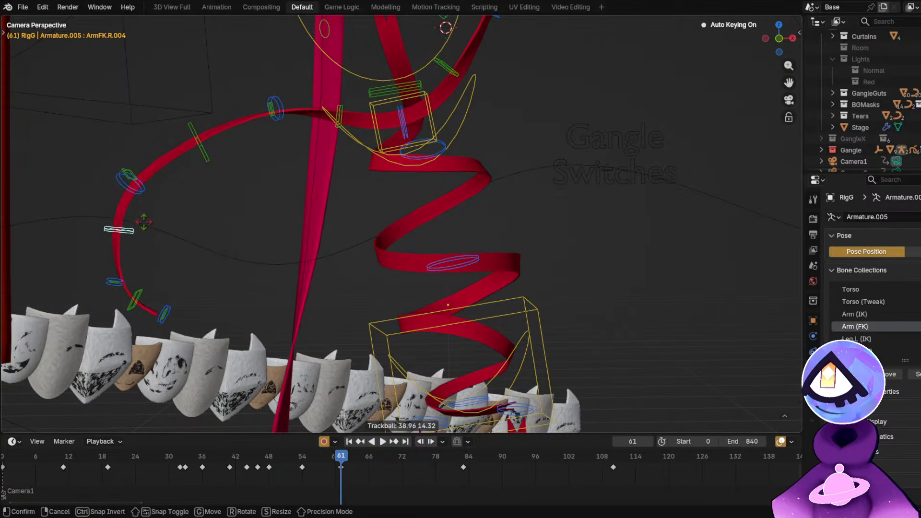
left_click(219, 237)
key("r")
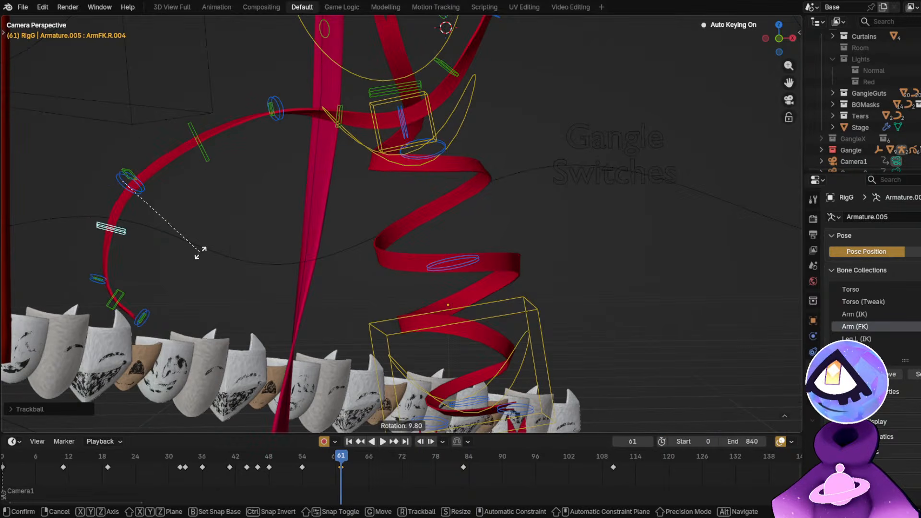
left_click(201, 250)
Rotate the ArmFK.R.005 bone at frame 61 to curl the ribbon tip, and select ArmFK.R.006.
scroll(101, 287, "up", 3)
left_click(101, 271)
key("r")
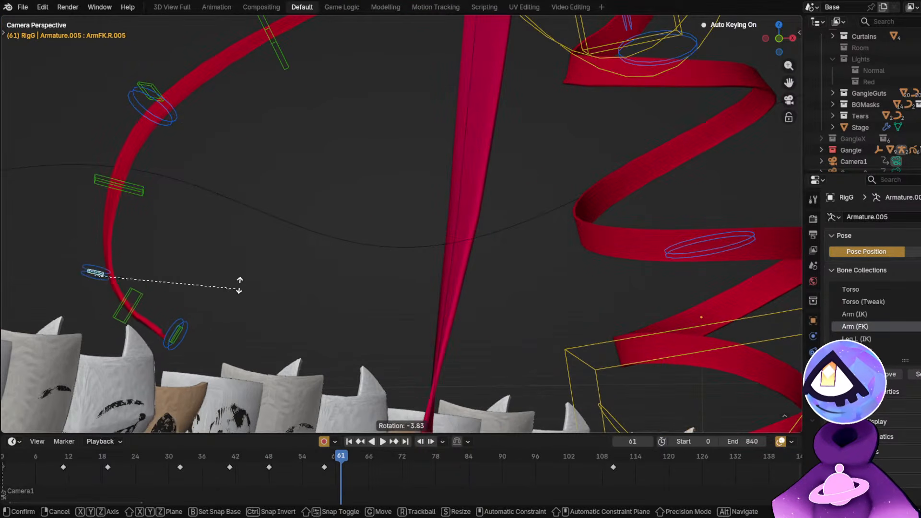
left_click(240, 261)
left_click(148, 280)
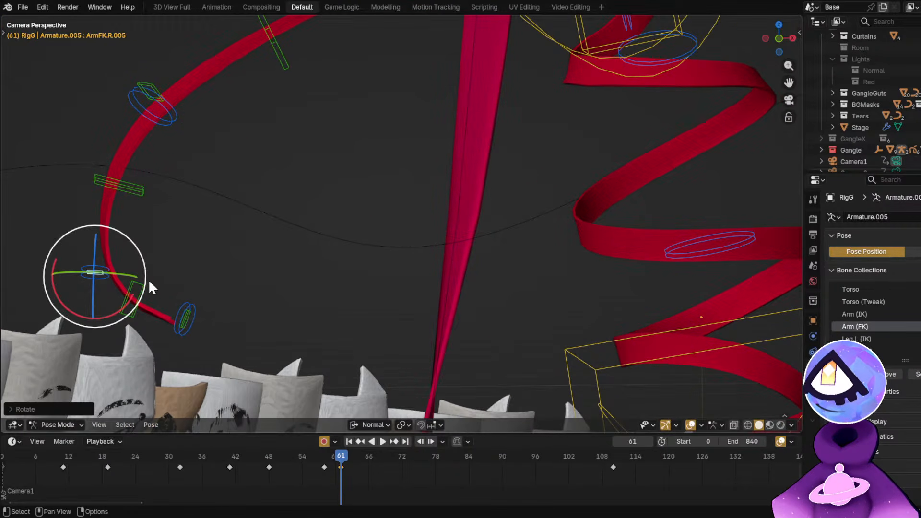
Rotate the ArmFK.R.003 bone at frame 61 to smooth the bend in the middle of the right arm.
scroll(212, 260, "down", 4)
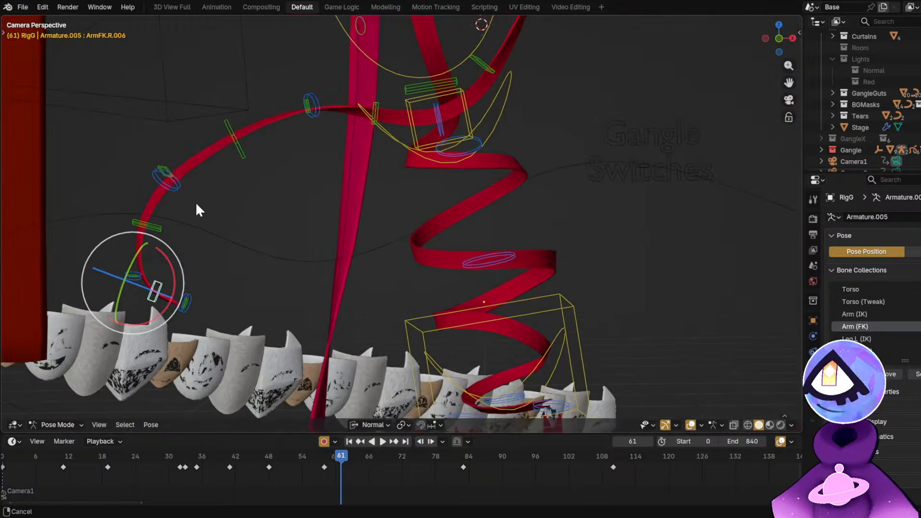
scroll(153, 166, "up", 2)
left_click(153, 161)
key("r")
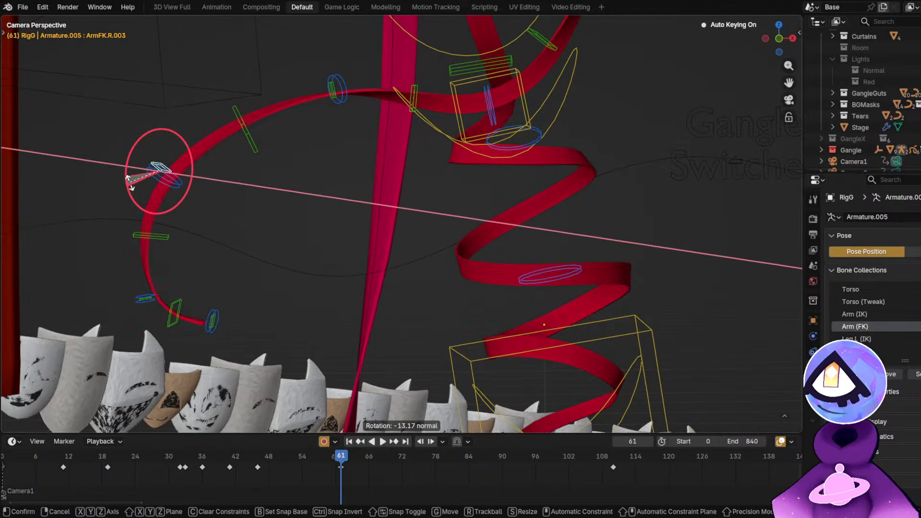
left_click(255, 151)
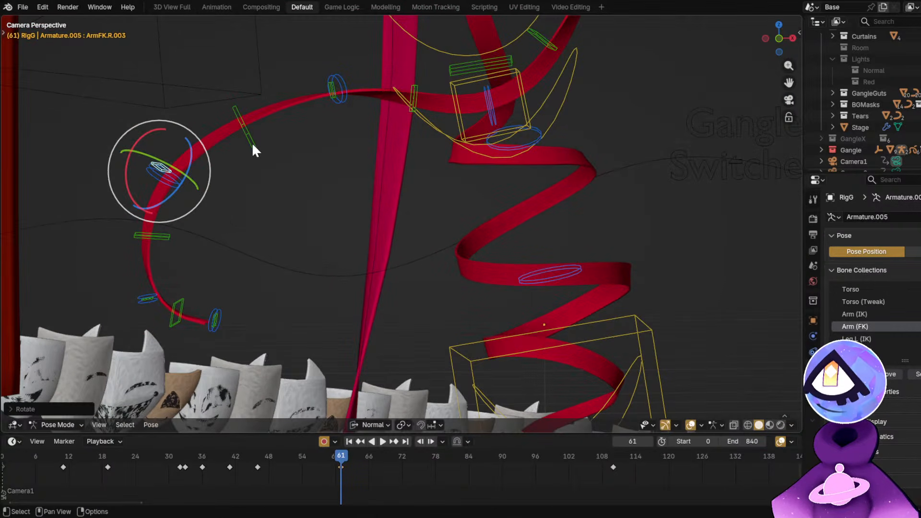
Rotate ArmFK.R.002 and ArmFK.R.001 slightly at frame 61 to raise the arm's outer curve.
left_click(290, 106)
left_click_drag(281, 81, 286, 82)
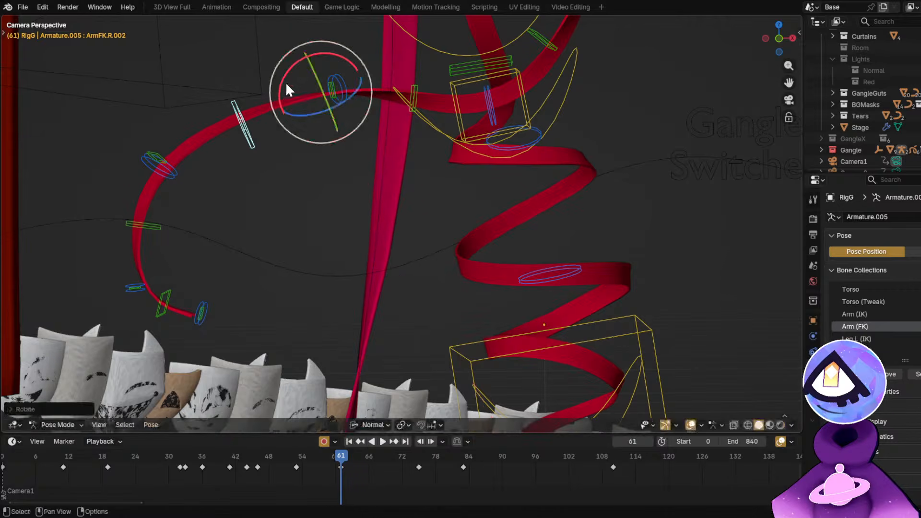
left_click(335, 90)
key("r")
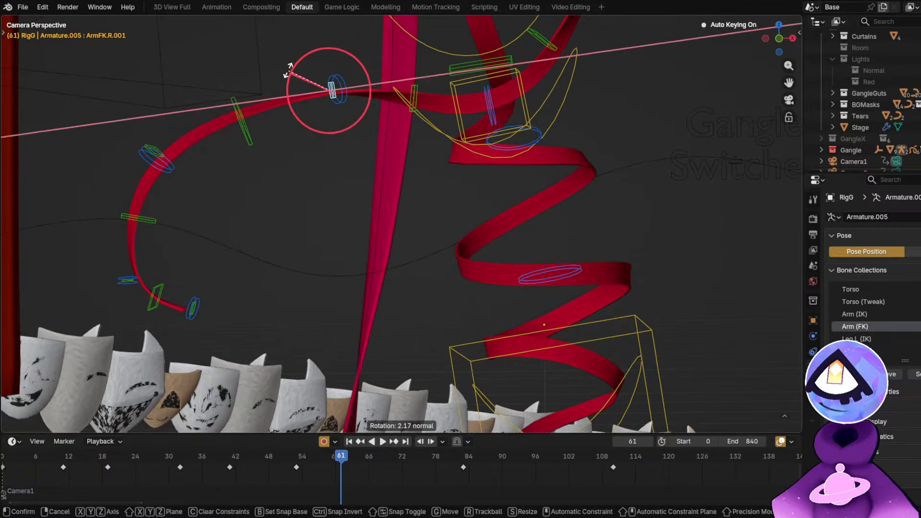
left_click(288, 69)
Fine-tune the ArmFK.R.003 bend at frame 61 with two small rotations.
left_click(154, 131)
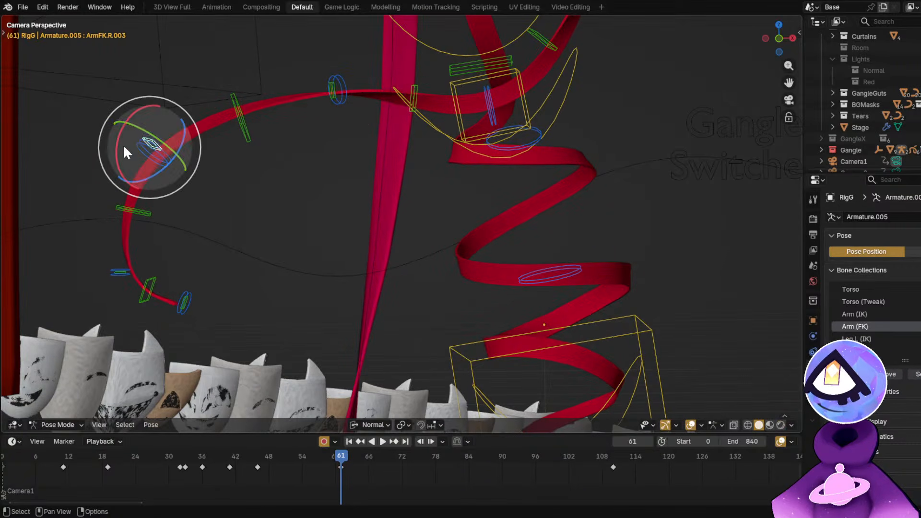
key("r")
left_click(119, 158)
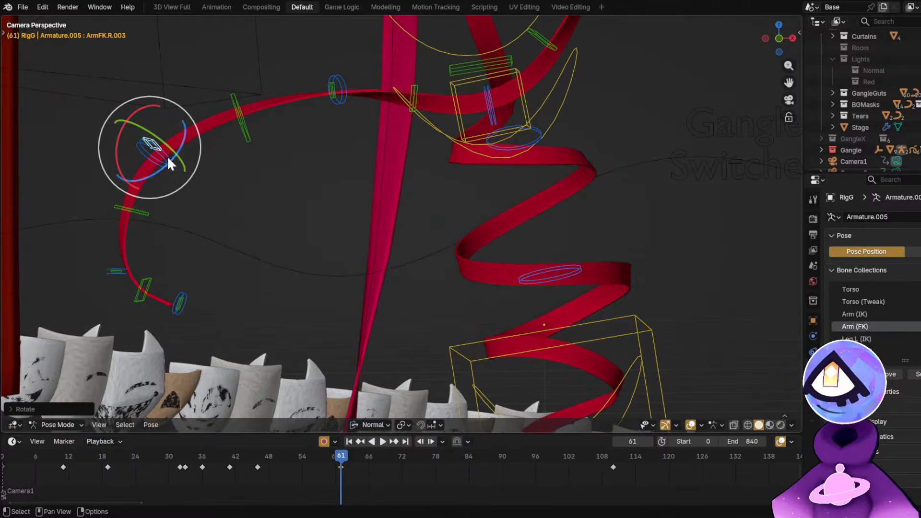
key("r")
left_click(294, 154)
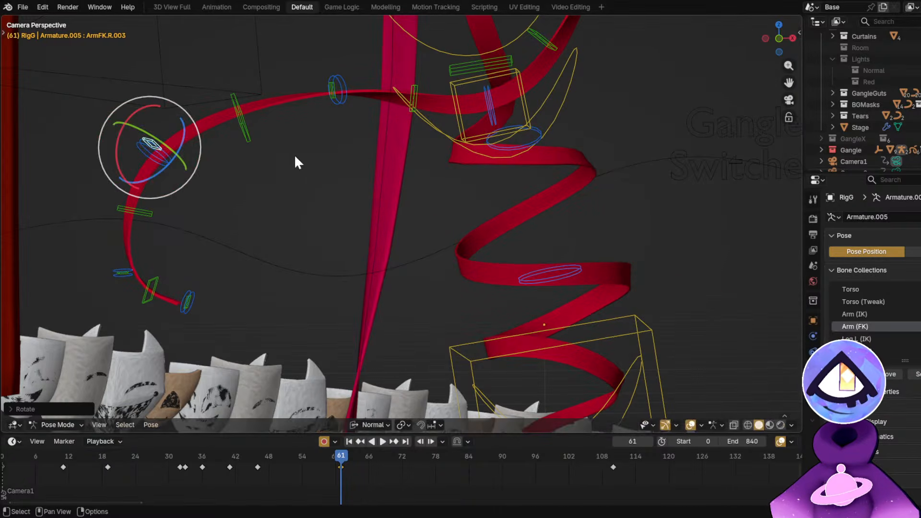
Rotate the ArmFK.R shoulder bone at frame 61 to lower the arm, and adjust ArmFK.R.002 to match.
left_click(413, 91)
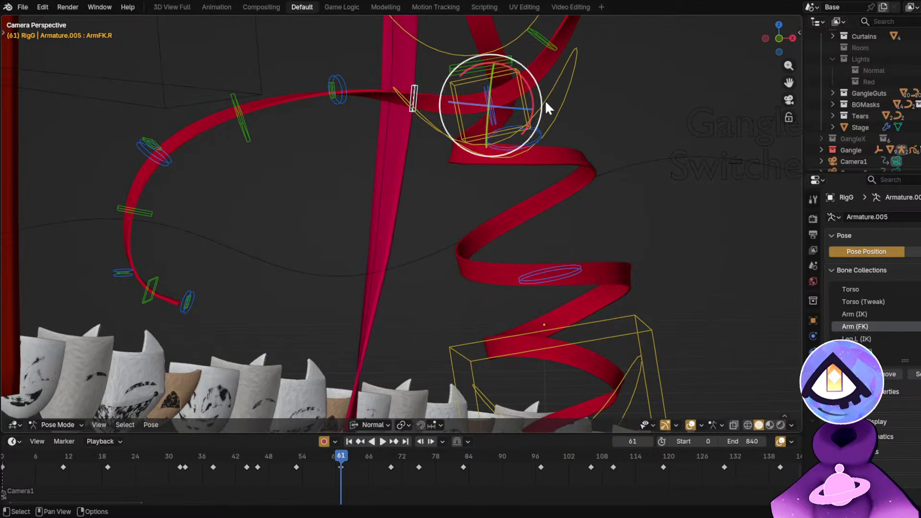
key("r")
left_click(633, 144)
left_click(249, 151)
key("r")
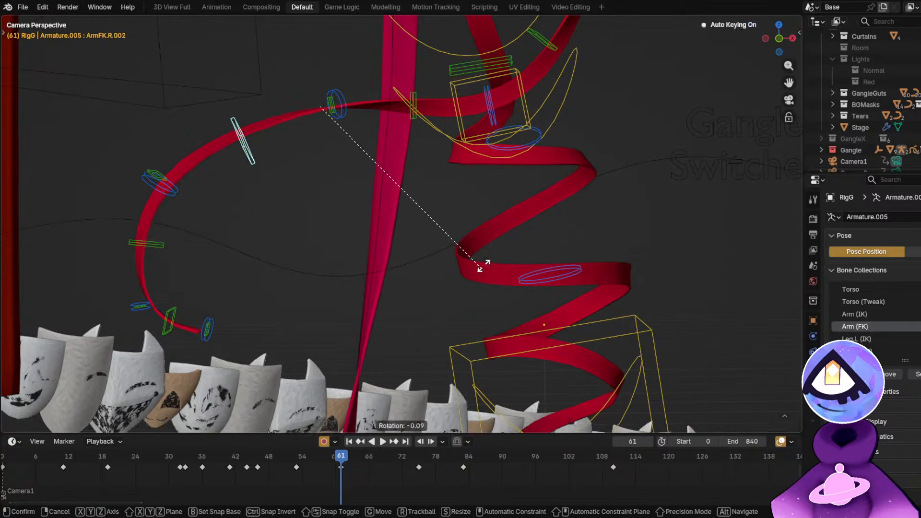
left_click(486, 248)
Play back the right arm motion from frame 46 to frame 82 with overlays hidden.
left_click(256, 453)
key("space")
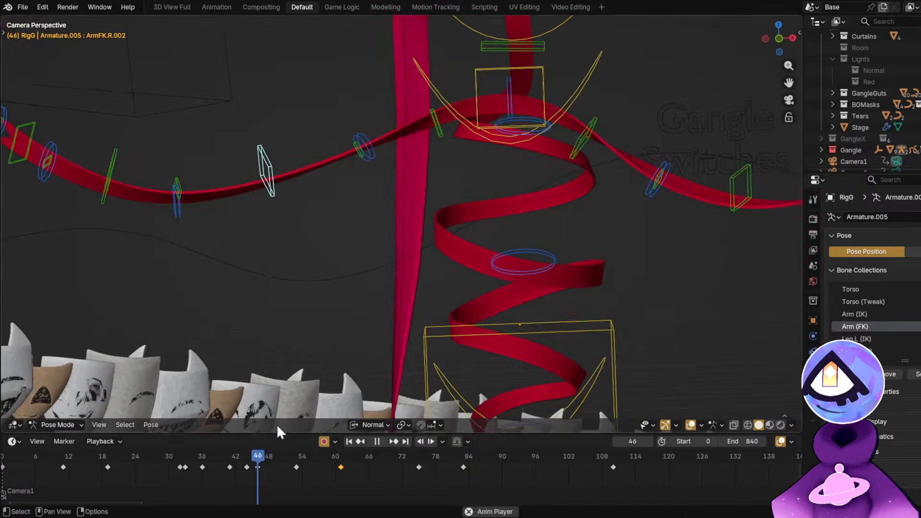
key("alt+shift+z")
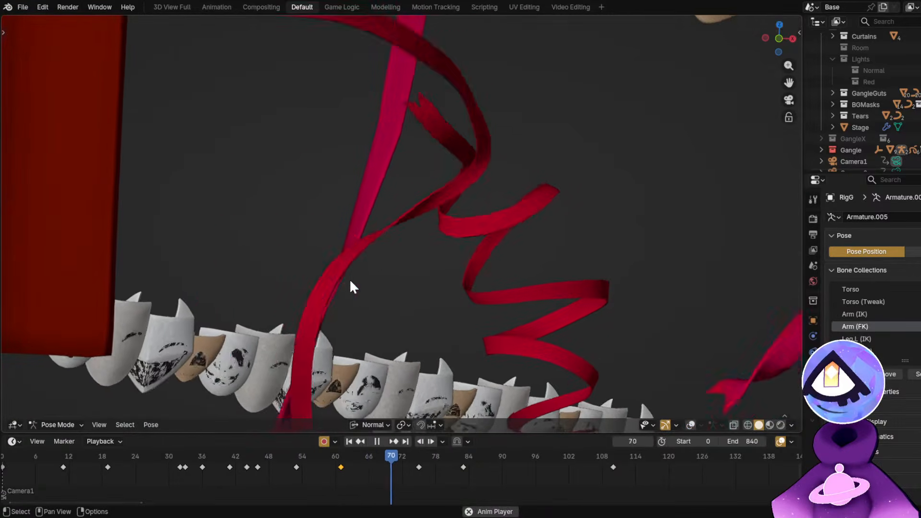
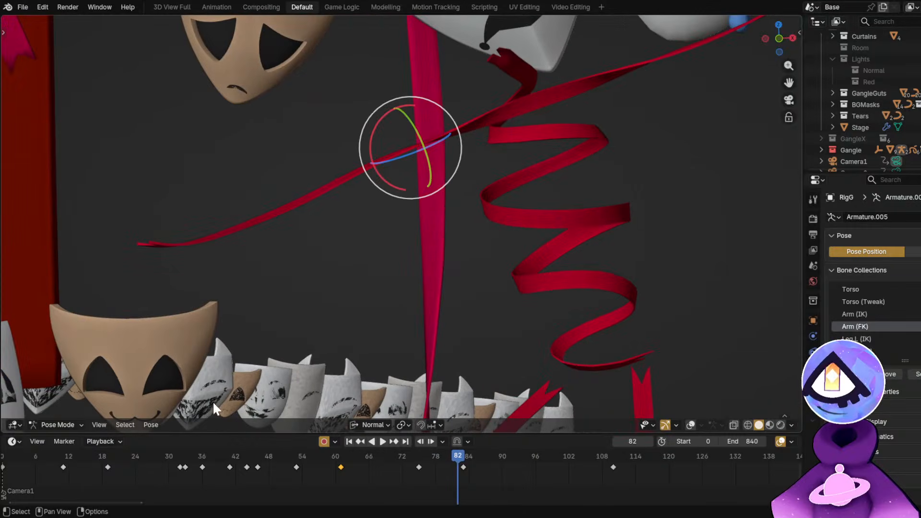
Rotate the ArmFK.R.002 bone twice at frame 50 to raise the forearm ribbon outward.
left_click(138, 455)
left_click_drag(139, 460, 287, 479)
scroll(260, 471, "up", 3)
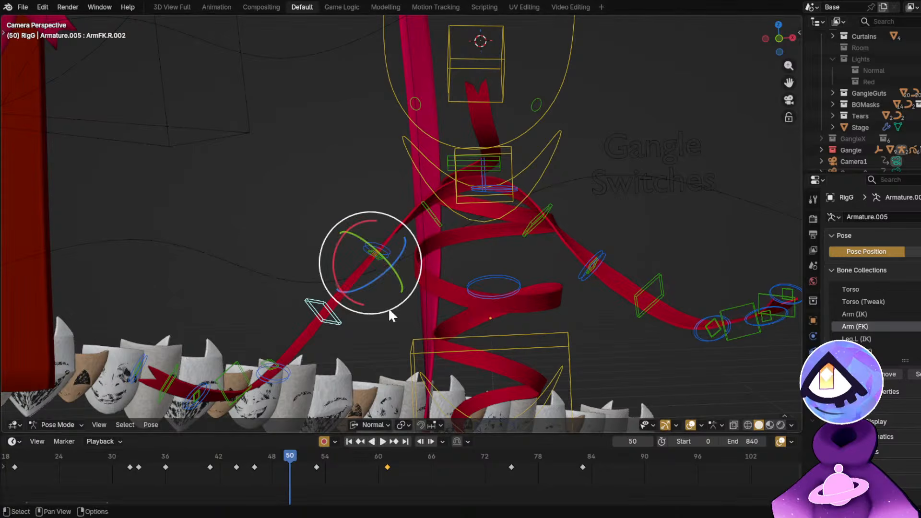
key("r")
left_click(432, 336)
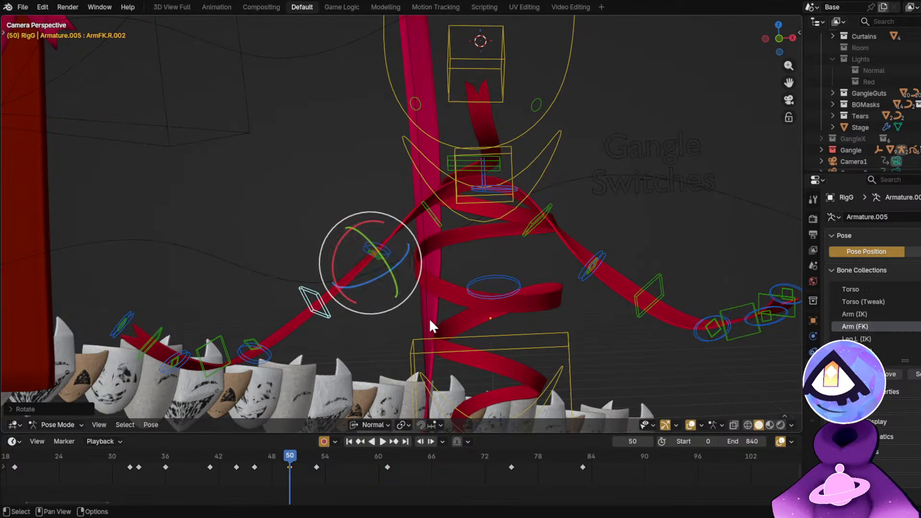
key("r")
left_click(413, 316)
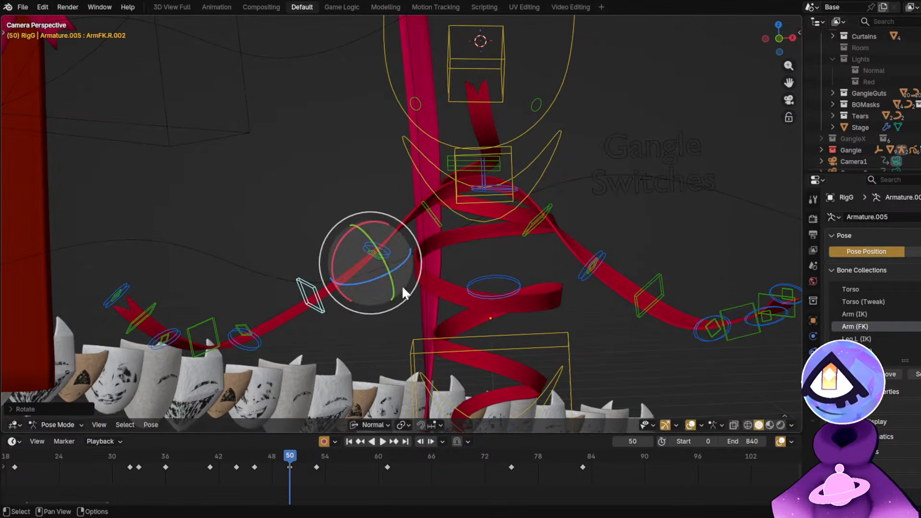
Rotate the ArmFK.R.001 bone at frame 50 to lower the arm slightly.
left_click(376, 255)
key("r")
left_click(465, 332)
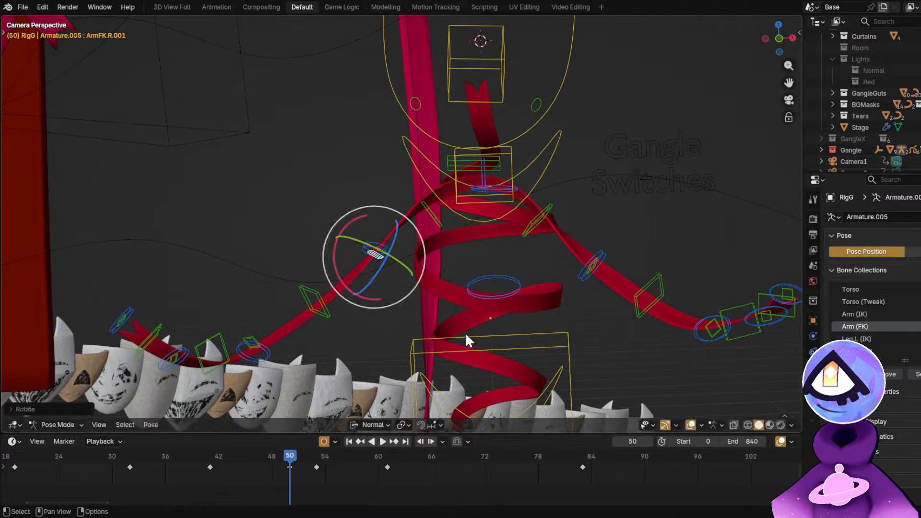
Play back the reworked right arm motion with overlays hidden, and save the file.
left_click(207, 468)
key("space")
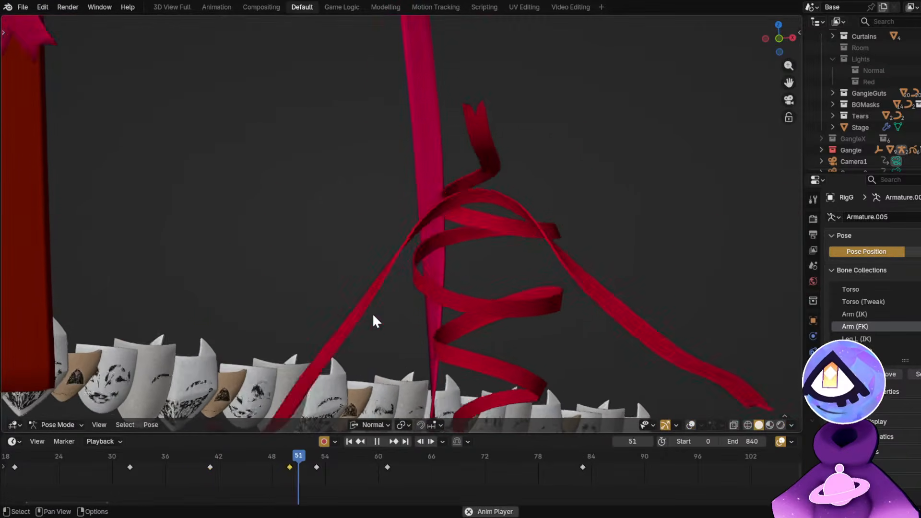
left_click_drag(211, 466, 77, 456)
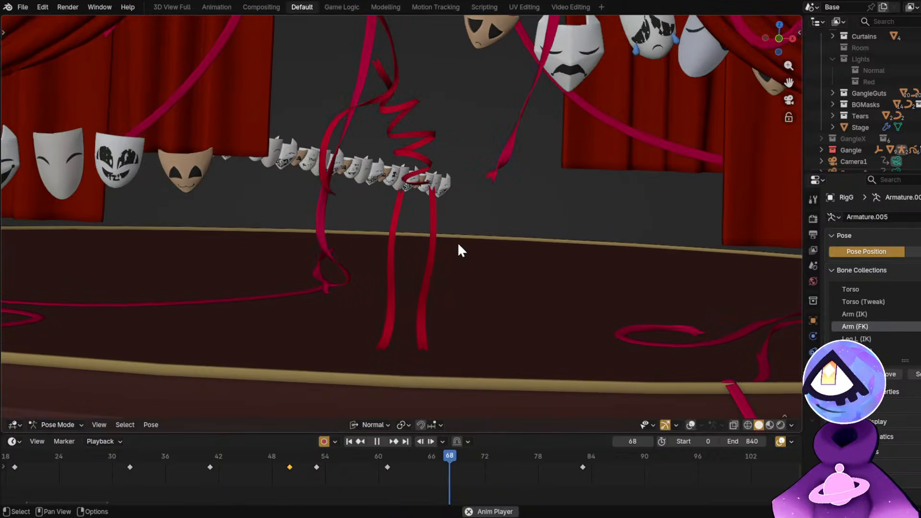
key("space")
middle_click_drag(426, 181, 424, 263, "shift")
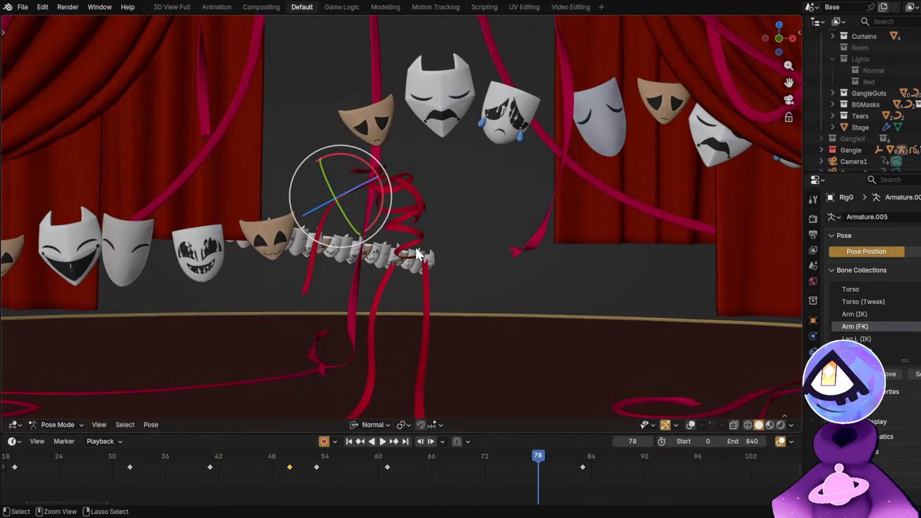
key("ctrl+s")
Duplicate the Chest bone's keyframe from frame 61 to frame 66.
left_click_drag(418, 457, 477, 469)
key("shift+alt+z")
scroll(392, 180, "up", 3)
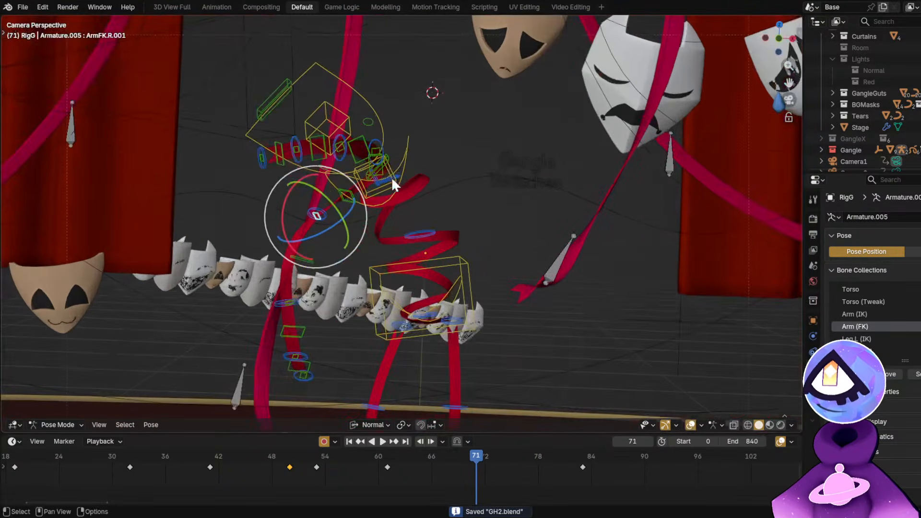
left_click(401, 163)
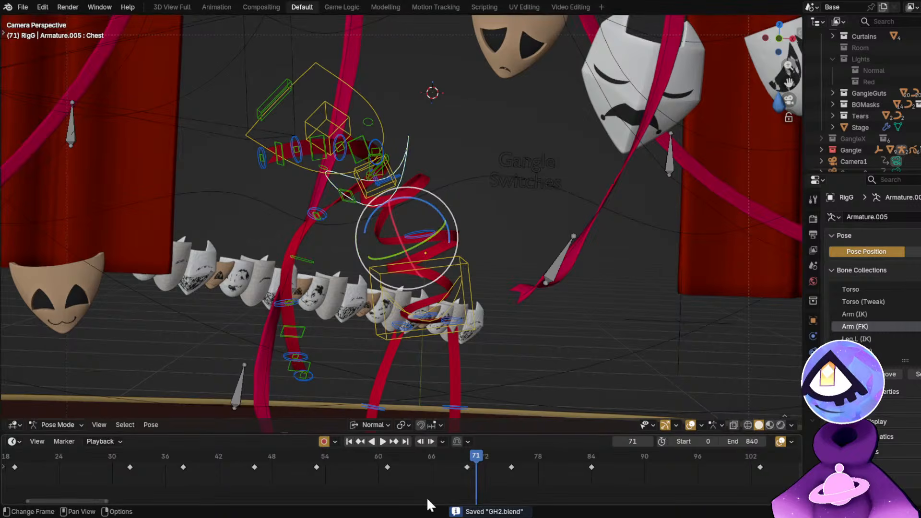
scroll(377, 456, "up", 2)
key("space")
left_click_drag(377, 461, 508, 469)
left_click(375, 467)
key("shift+d")
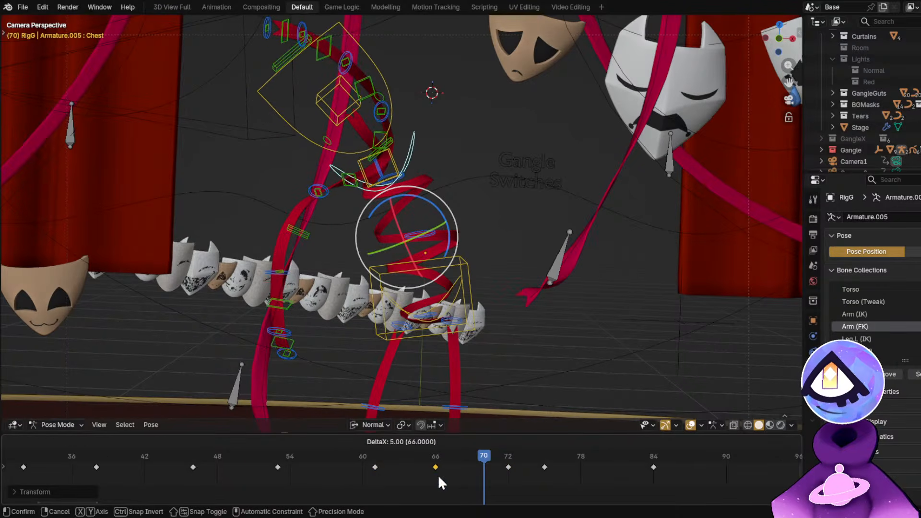
left_click(437, 478)
Play back the chest motion, and disable the GangleGuts and BGMasks collections to clear the background.
left_click_drag(374, 458, 198, 460)
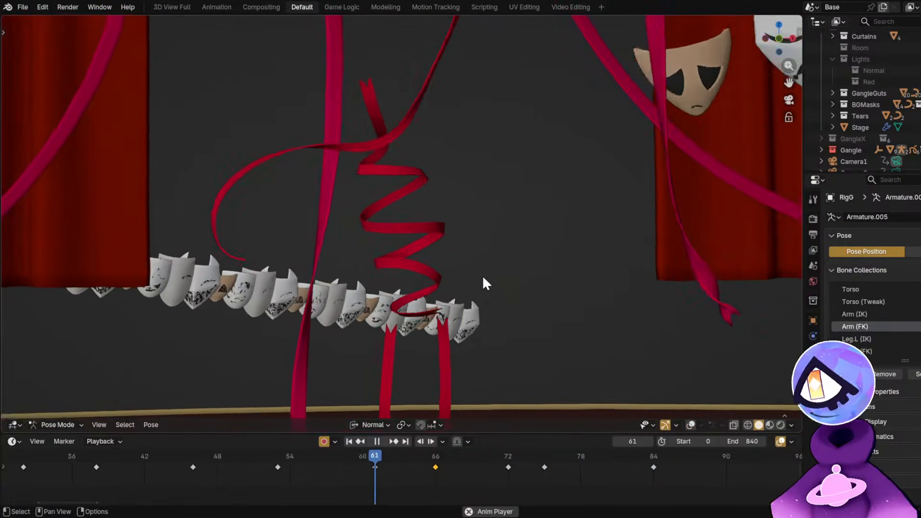
key("space")
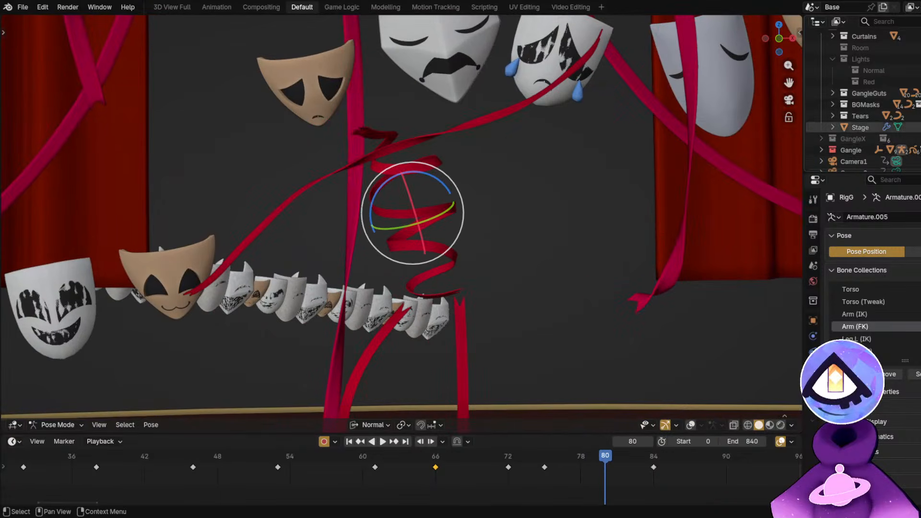
left_click(919, 105)
left_click(918, 93)
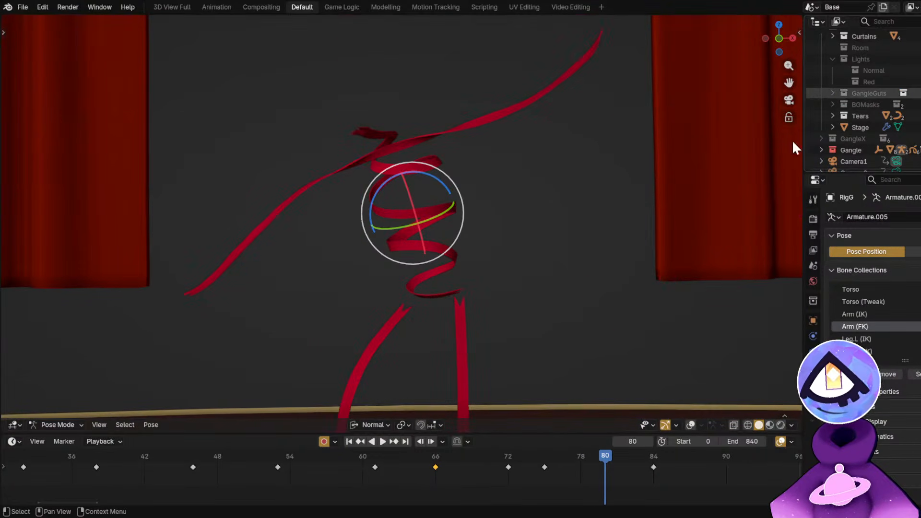
Show the overlays again and rotate the ArmFK.R.001 bone at frame 53.
middle_click_drag(433, 181, 453, 219, "shift")
left_click_drag(248, 454, 284, 468)
key("shift+alt+z")
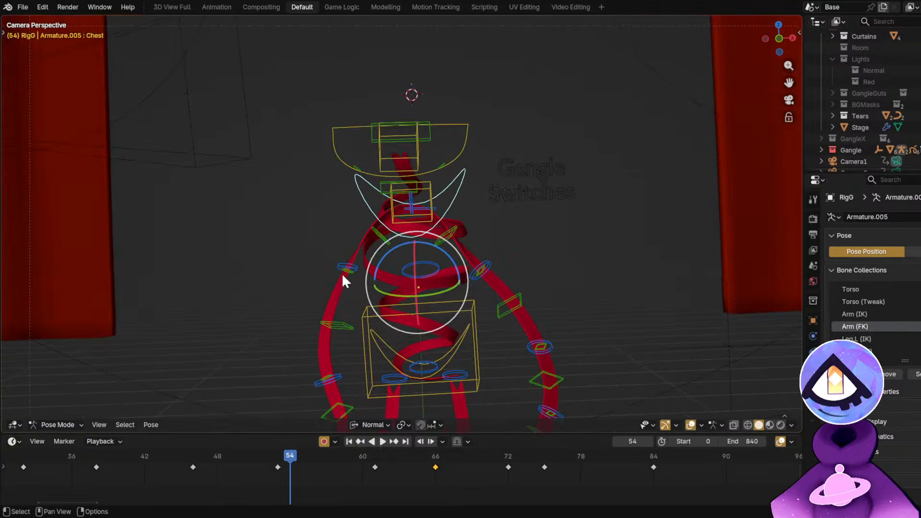
left_click(346, 271)
left_click_drag(266, 458, 280, 469)
scroll(279, 469, "up", 2)
key("r")
left_click(358, 333)
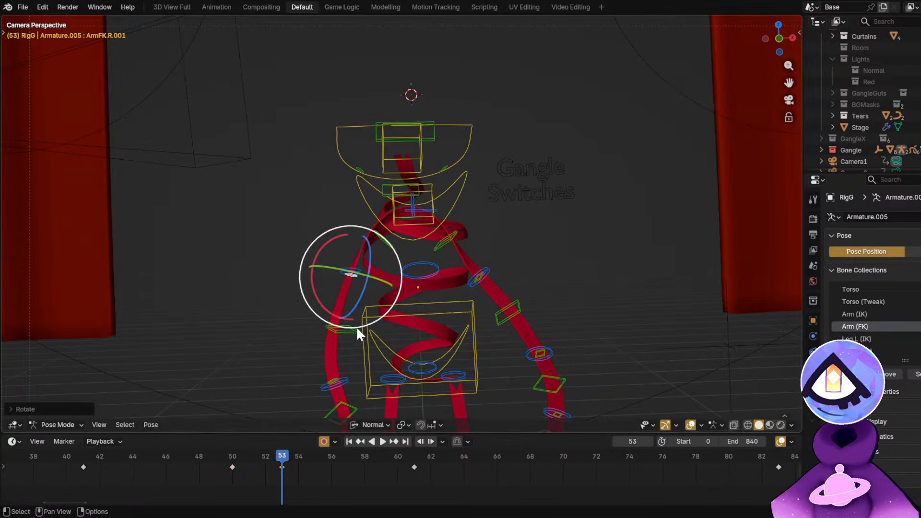
Rotate ArmFK.R.002 inward at frame 53, and turn ArmFK.R.001 slightly outward to balance the curve.
left_click(353, 331)
key("r")
left_click(459, 360)
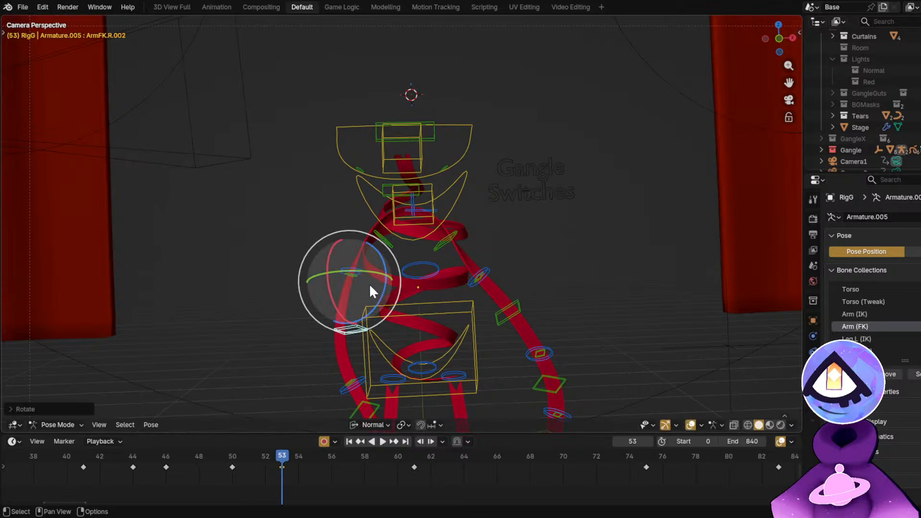
left_click(355, 284)
key("r")
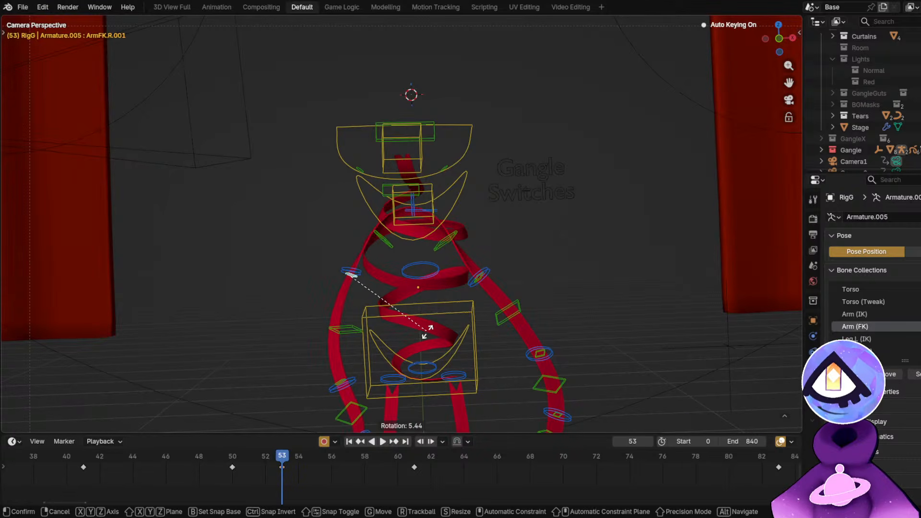
left_click(484, 331)
Rotate the ArmFK.R.003 bone by about 8 degrees at frame 53 to swing the lower arm outward.
middle_click_drag(483, 331, 482, 231, "shift")
left_click(489, 235)
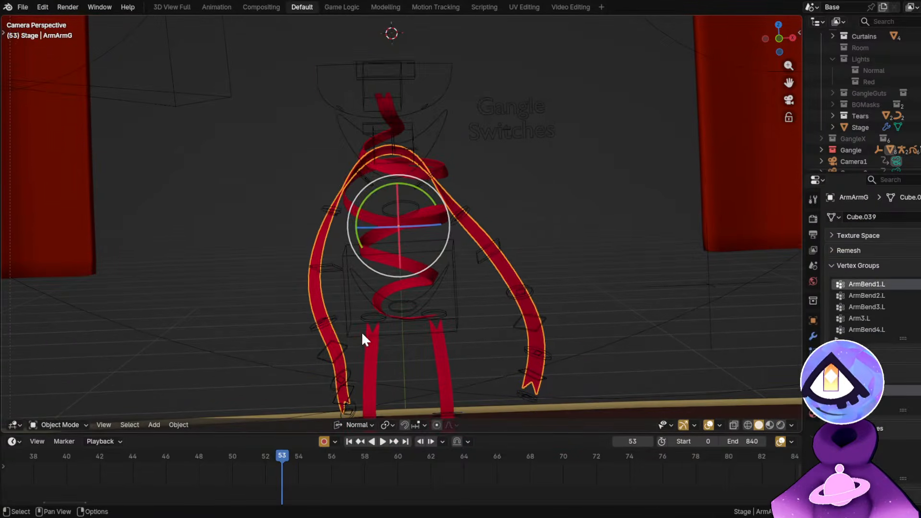
middle_click_drag(325, 340, 331, 298, "shift")
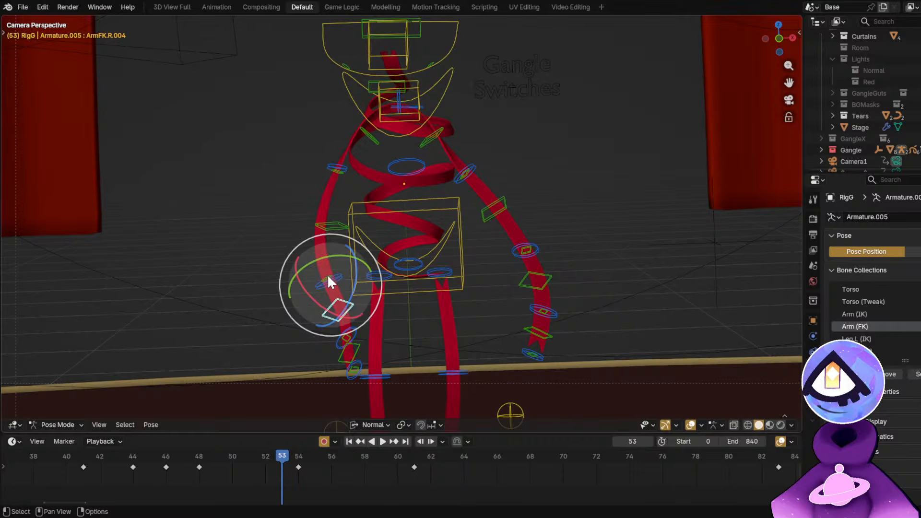
left_click(329, 280)
scroll(482, 290, "up", 2)
key("r")
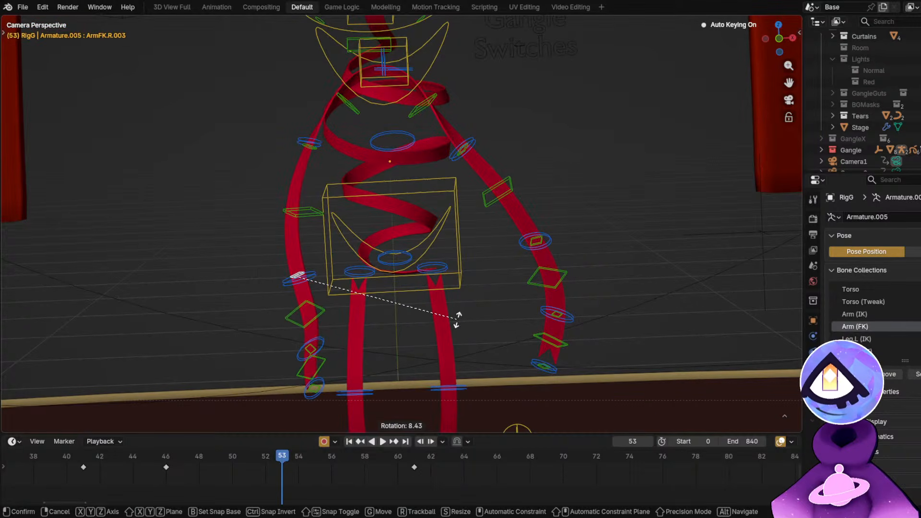
left_click(457, 319)
Trackball-rotate the ArmFK.R.005 bone at frame 53 to angle the ribbon's end inward.
left_click(305, 314)
left_click(311, 350)
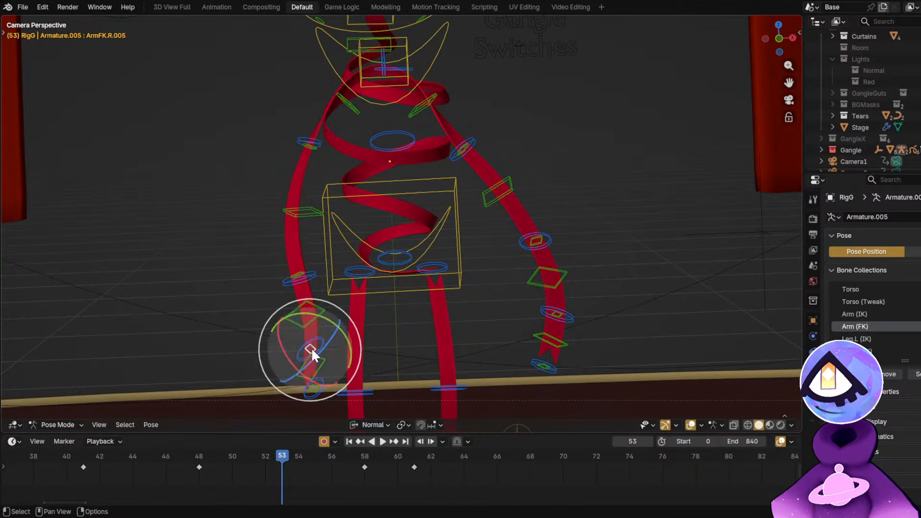
left_click_drag(311, 347, 312, 312)
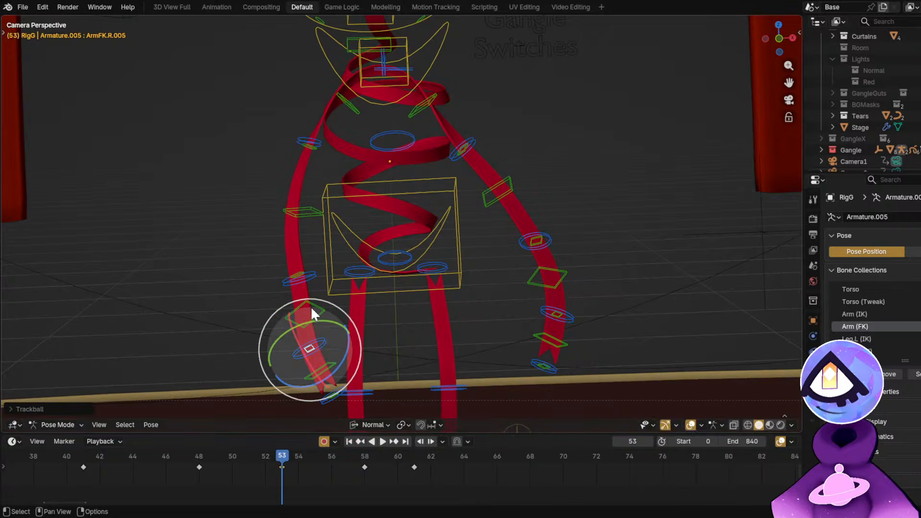
Rotate ArmFK.R.003 a little further outward at frame 53.
left_click(301, 279)
left_click(299, 271)
key("r")
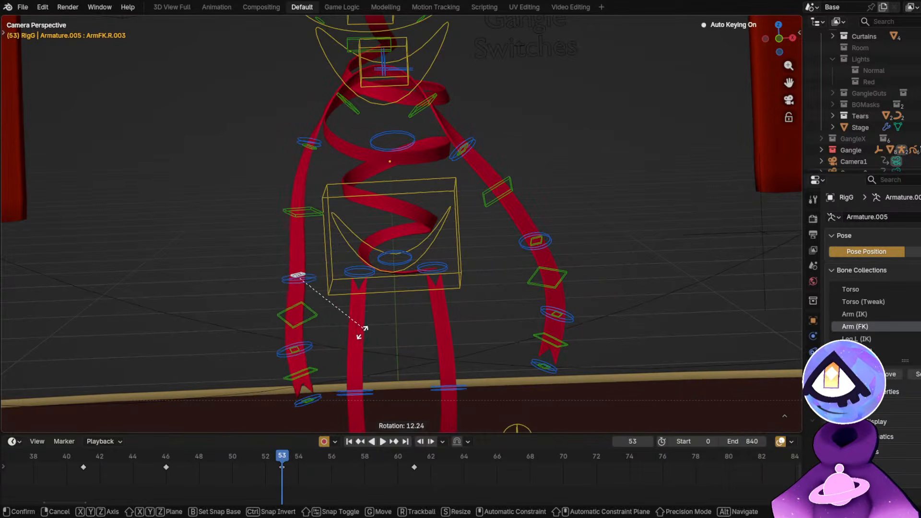
left_click(371, 277)
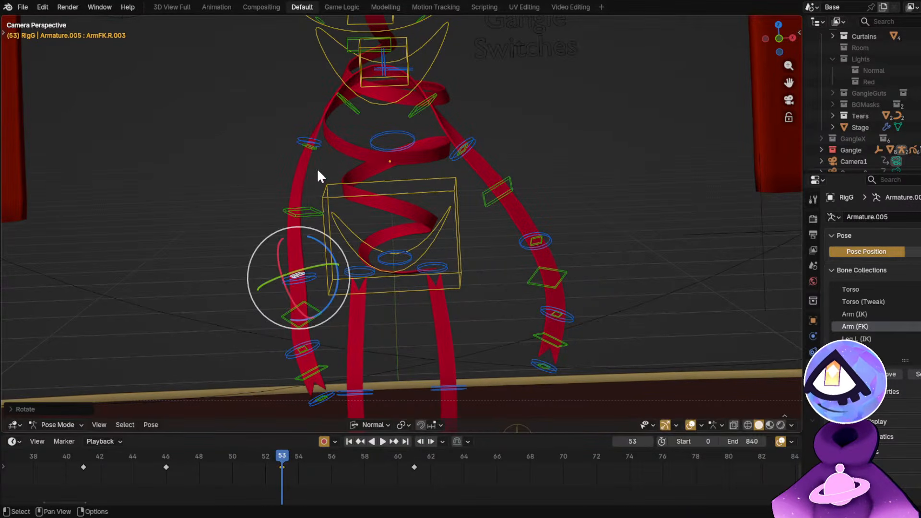
Rotate ArmFK.R.002 outward at frame 53 to move the lower arm away from the body.
left_click(314, 210)
key("r")
left_click(276, 313)
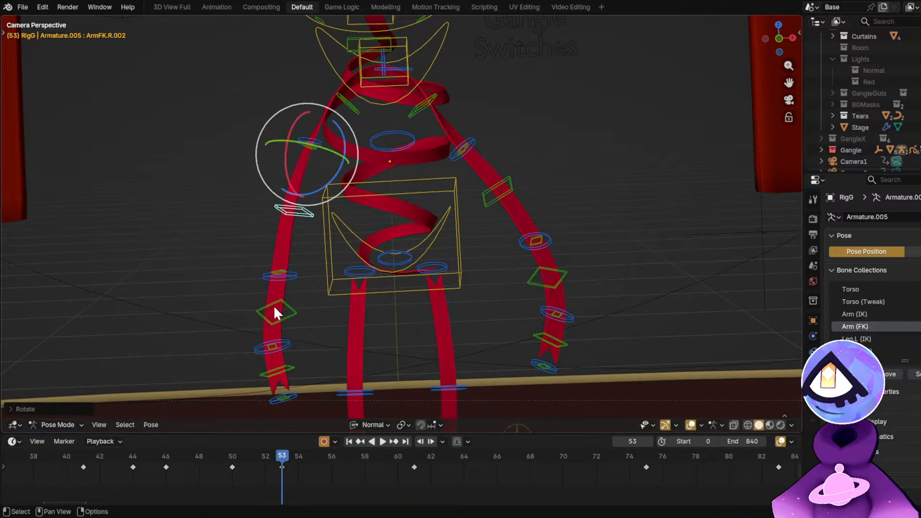
Trackball-rotate ArmFK.R.004 at frame 53 and refine its angle to curve the lower arm inward.
left_click(280, 301)
key("r")
key("r")
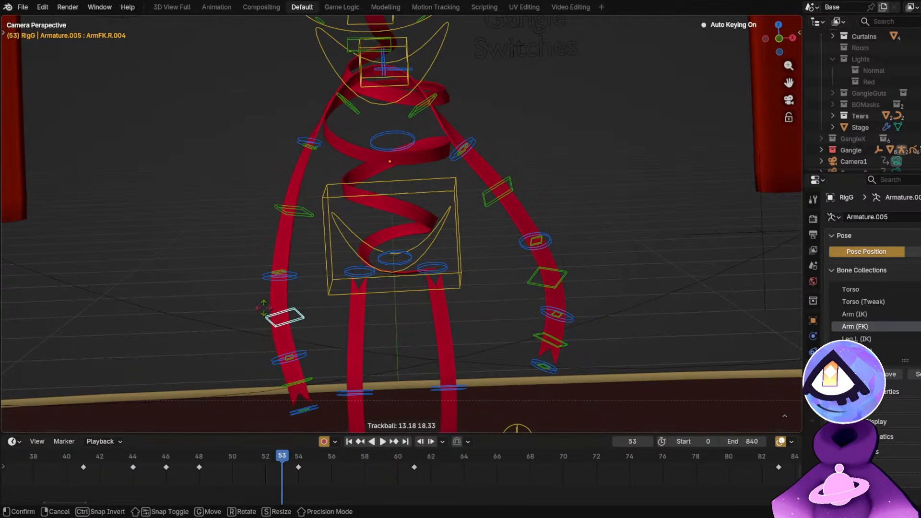
left_click(259, 309)
key("r")
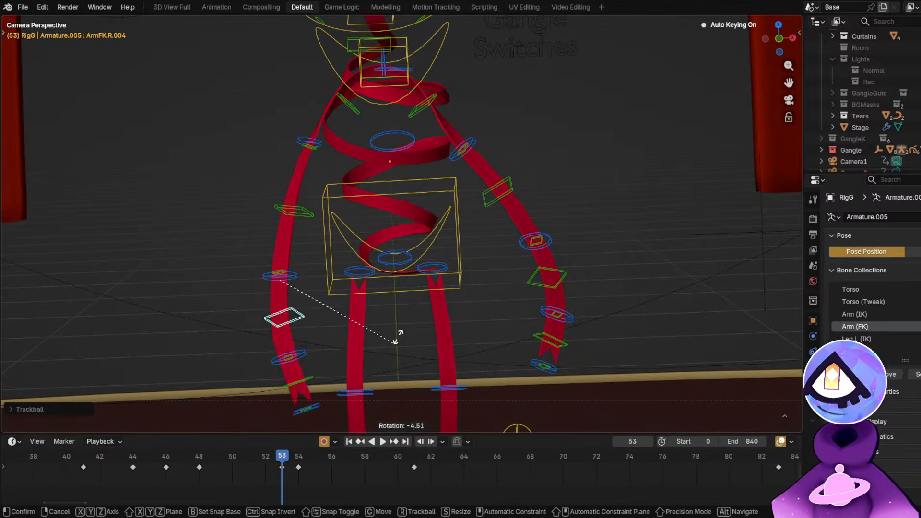
left_click(399, 332)
Correct the twist of ArmFK.R.003 at frame 53 with a small trackball rotation.
left_click(283, 270)
scroll(284, 269, "up", 4)
key("r")
key("r")
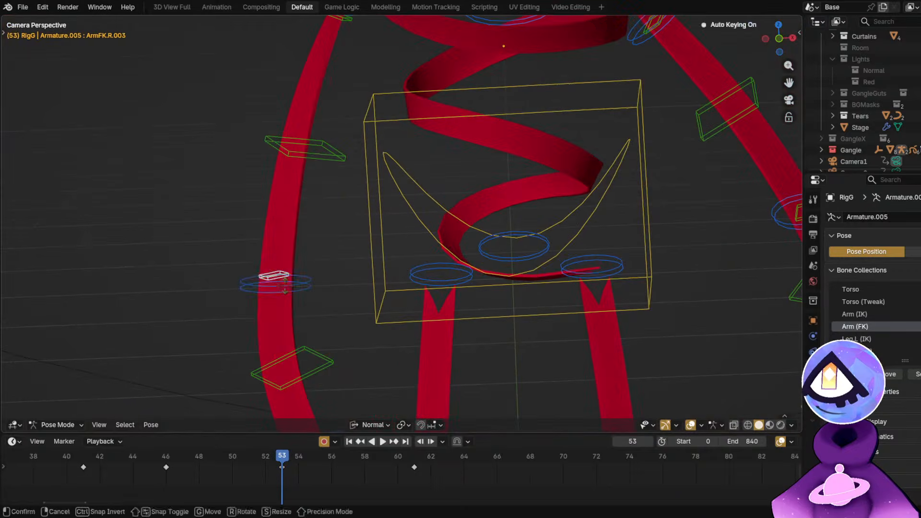
left_click(297, 283)
scroll(298, 283, "down", 3)
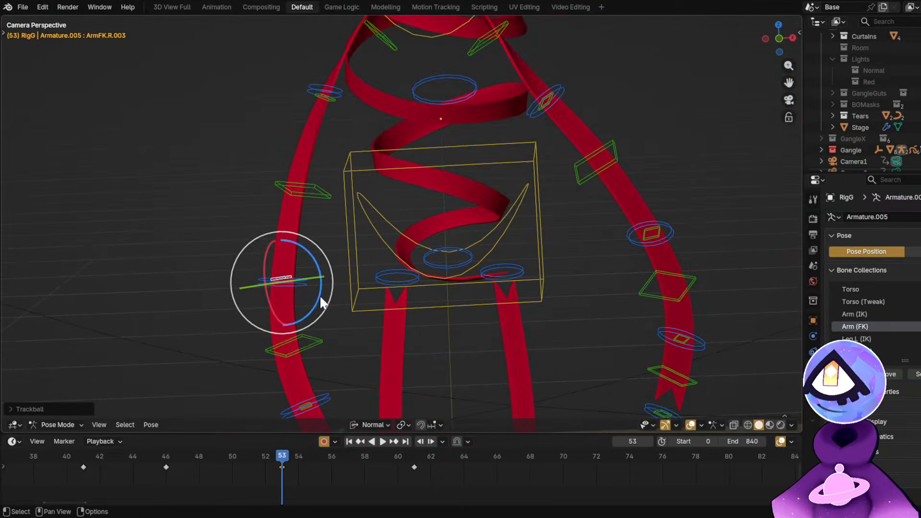
Rotate ArmFK.R.005 slightly at frame 53 to refine the bend near the ribbon's end.
scroll(320, 307, "down", 2)
scroll(318, 329, "up", 2)
left_click(292, 324)
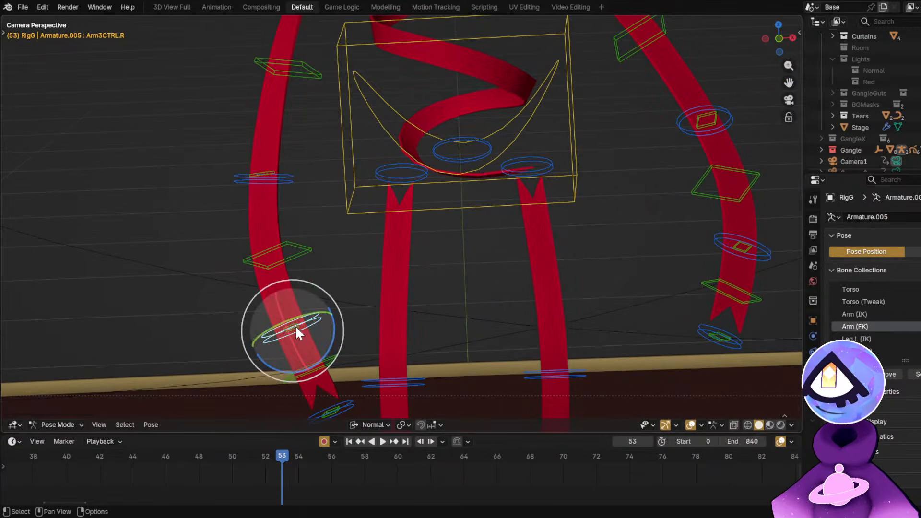
key("r")
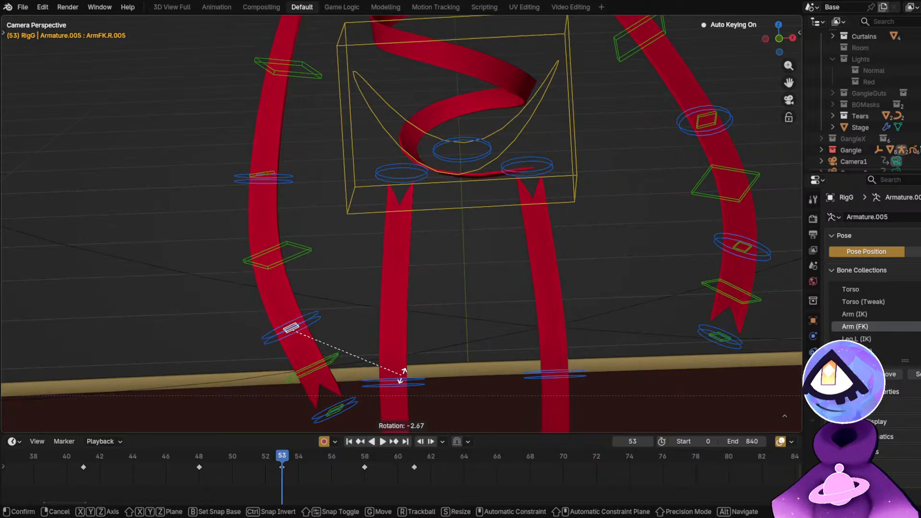
left_click(403, 376)
scroll(303, 249, "up", 3)
scroll(306, 232, "down", 6)
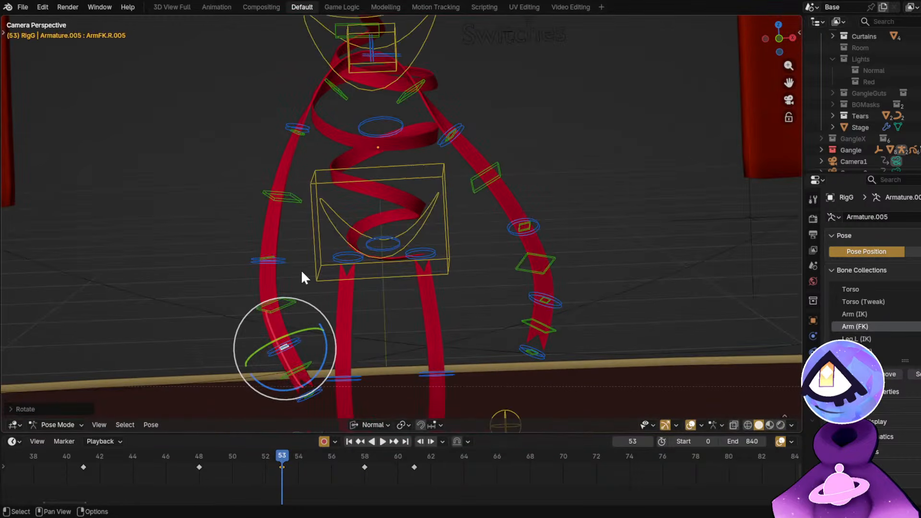
Rotate ArmFK.R.004 slightly outward at frame 53.
left_click(285, 302)
key("r")
left_click(361, 336)
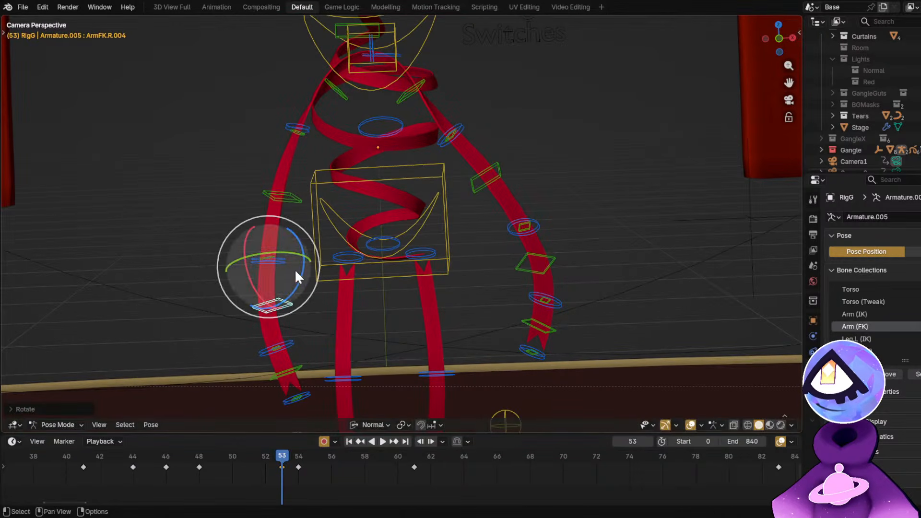
Rotate ArmFK.R.003 slightly inward at frame 53 to smooth the arm's curve.
left_click(272, 253)
left_click(275, 255)
key("r")
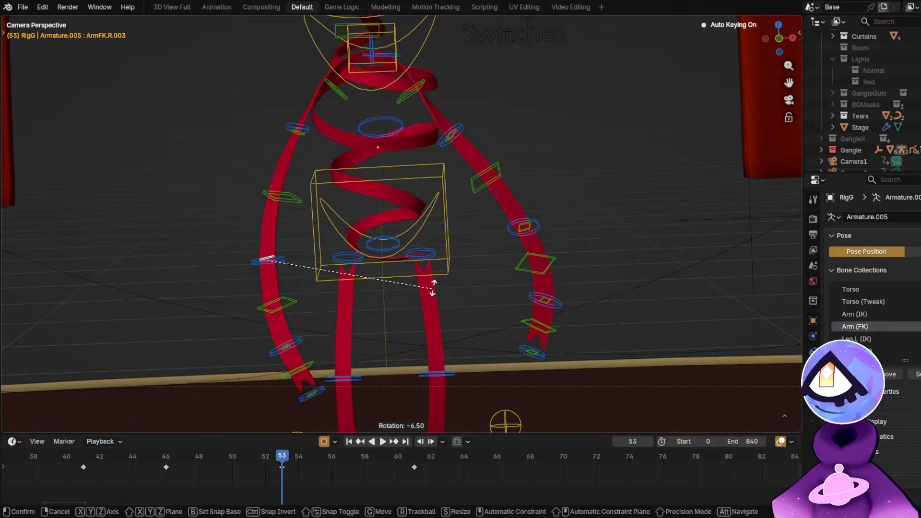
left_click(427, 297)
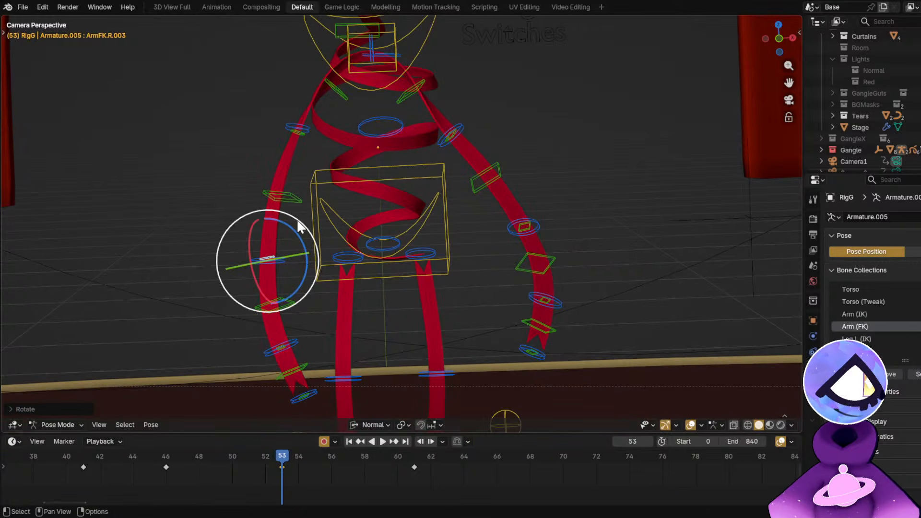
Rotate ArmFK.R.001 by a very small amount at frame 53 to adjust how the arm hangs.
left_click(298, 133)
key("r")
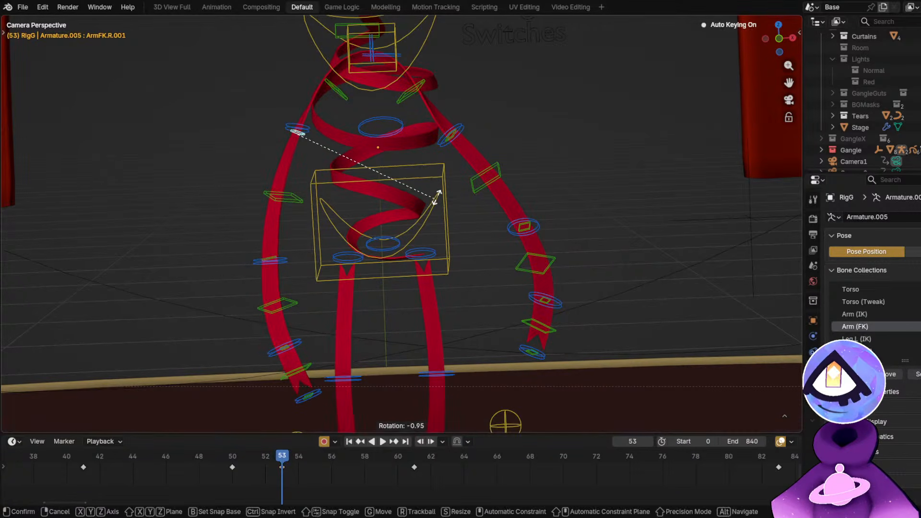
left_click(446, 197)
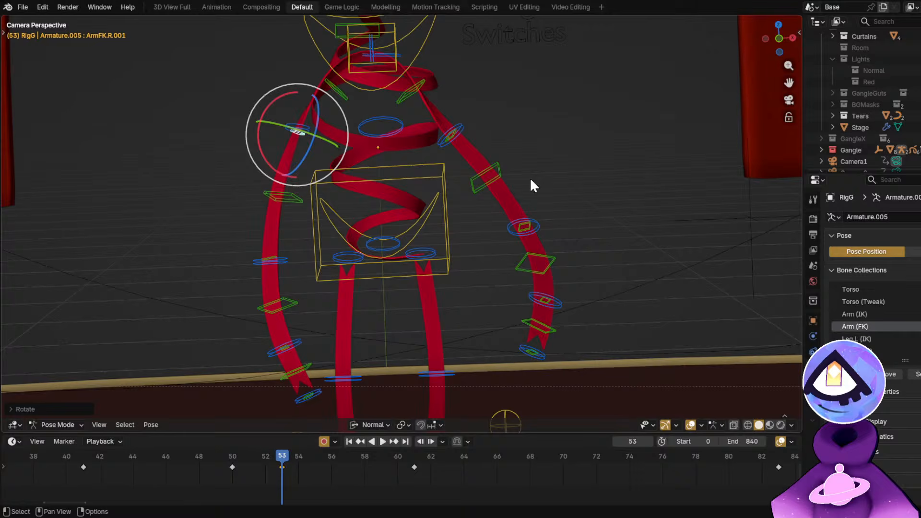
Rotate ArmFK.L.002 inward at frame 53 and adjust ArmFK.L.003 with a small trackball rotation.
left_click(493, 163)
key("r")
left_click(545, 236)
left_click(509, 237)
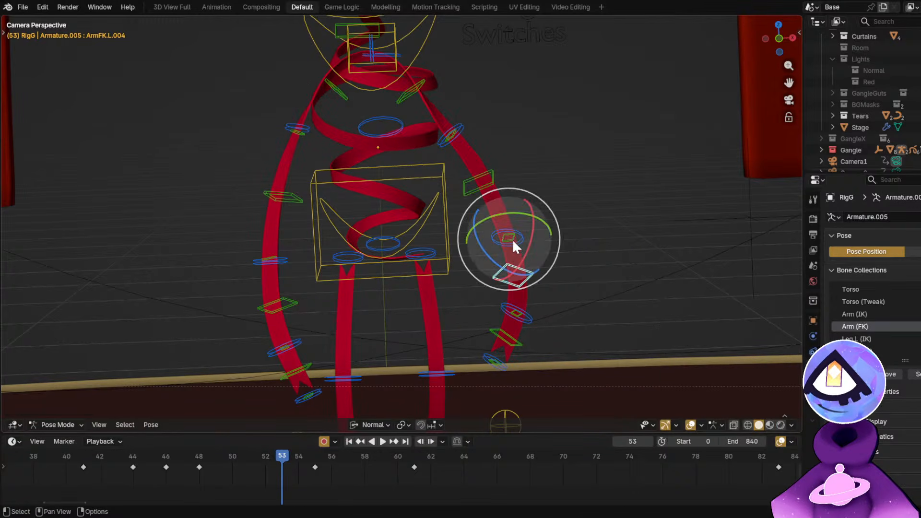
left_click_drag(525, 247, 532, 254)
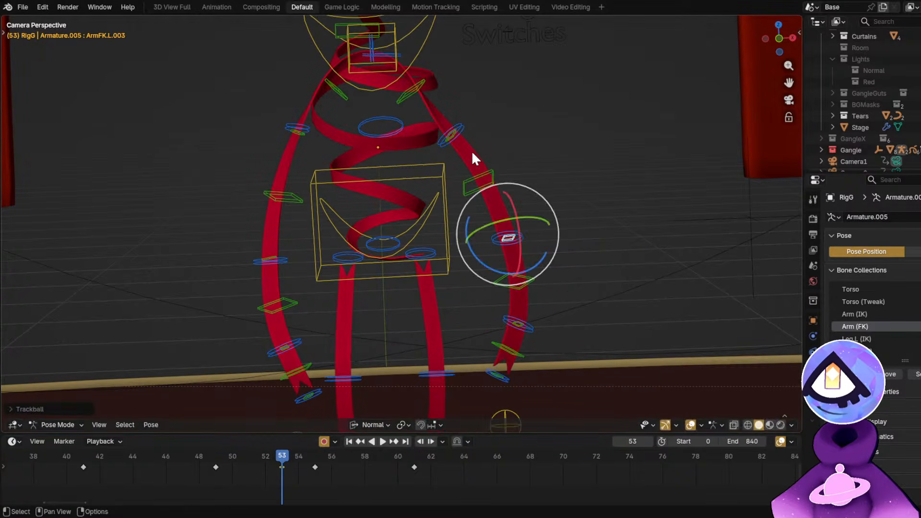
Rotate ArmFK.L.001 inward at frame 53 so the arm hangs closer to the body.
left_click(453, 137)
key("r")
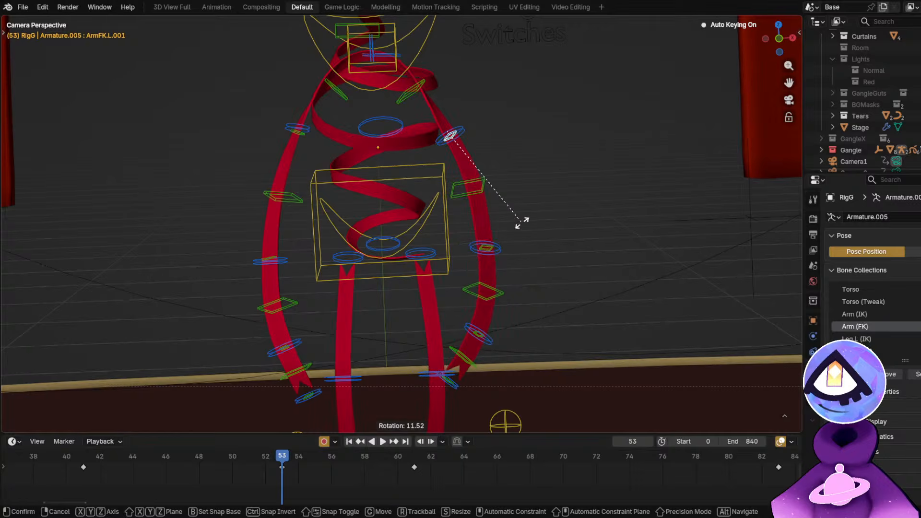
left_click(532, 219)
key("shift+alt+z")
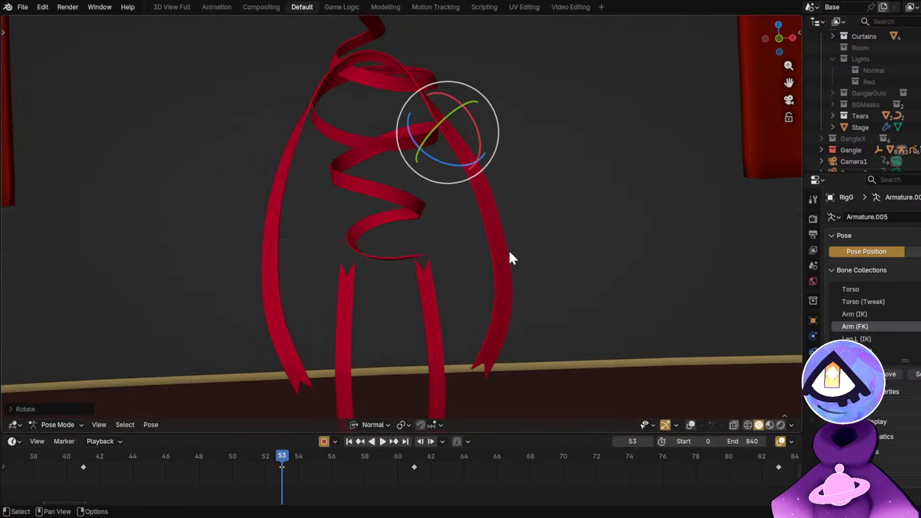
Rotate ArmFK.L.002 slightly at frame 53 to smooth the upper arm's curve.
scroll(490, 201, "up", 3)
key("shift+alt+z")
left_click(473, 154)
key("r")
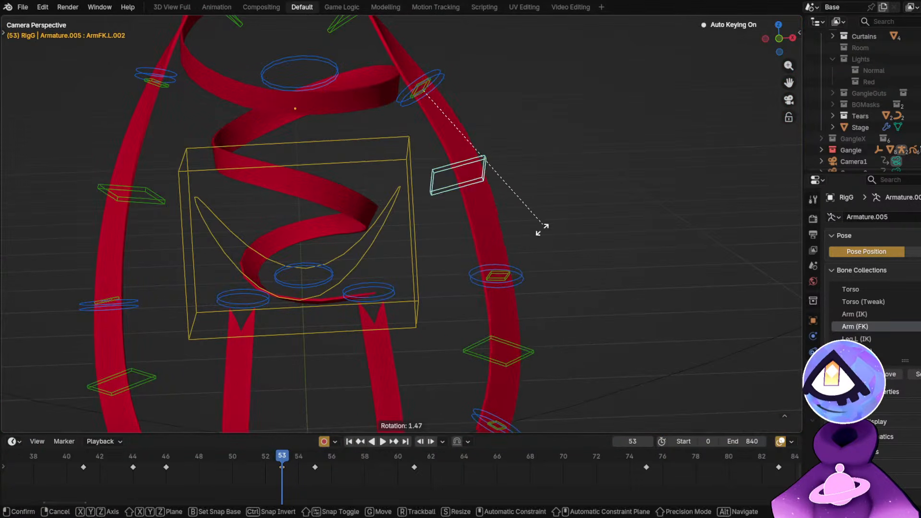
left_click(542, 231)
Play back the arm motion from frame 42 with overlays hidden and examine the pose at frame 55.
scroll(518, 255, "down", 3)
key("shift+alt+z")
left_click(104, 459)
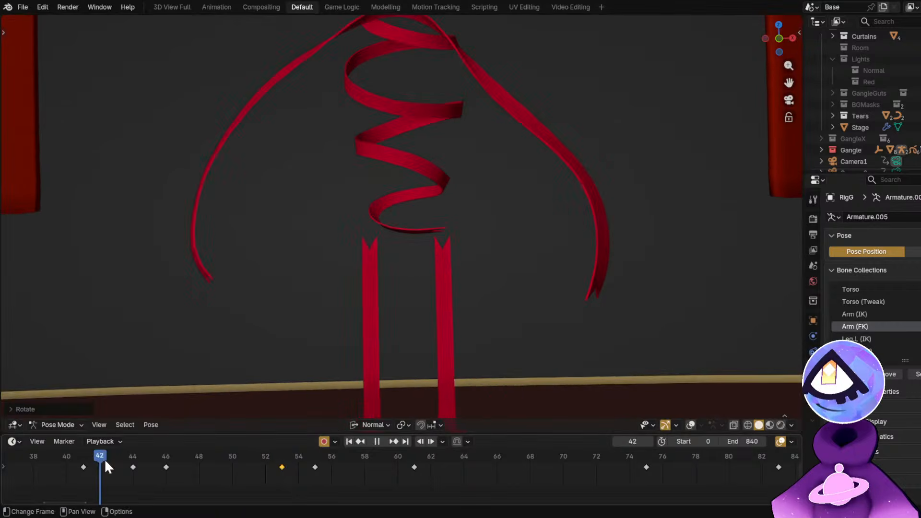
key("space")
key("shift+alt+z")
key("shift+alt+z")
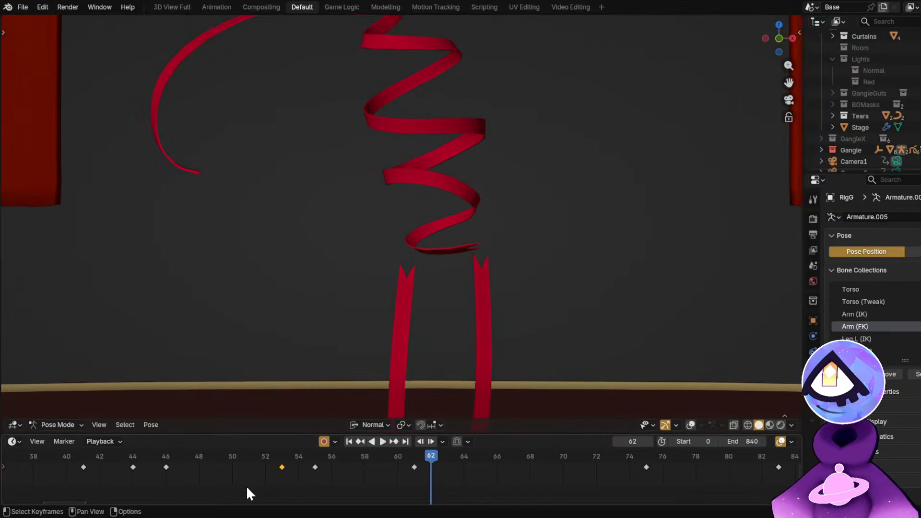
left_click_drag(247, 485, 315, 478)
key("space")
key("shift+alt+z")
key("shift+alt+z")
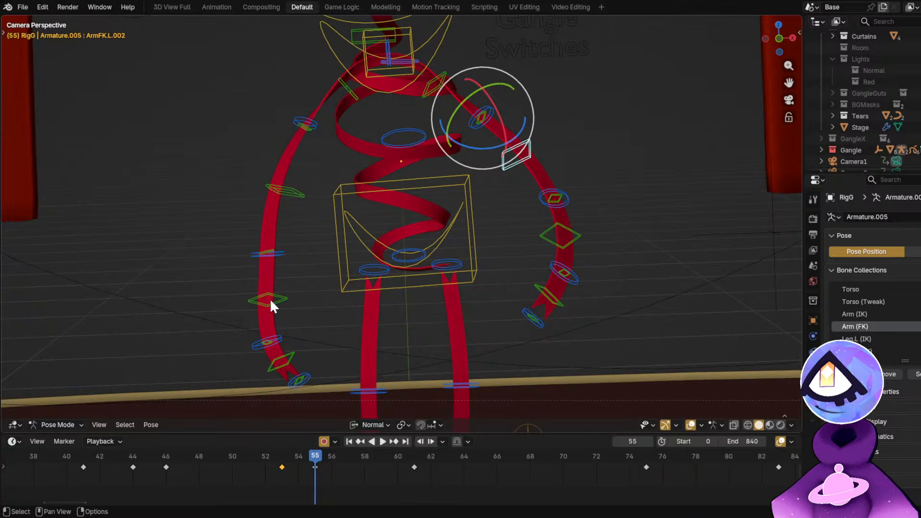
Try deleting the keyframes of all arm FK bones at frame 55.
left_click(270, 298)
key("a")
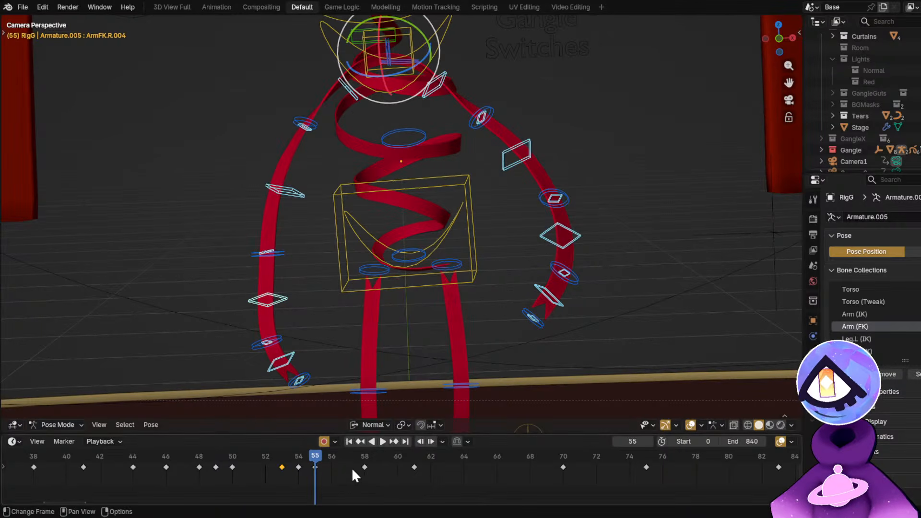
left_click(315, 467)
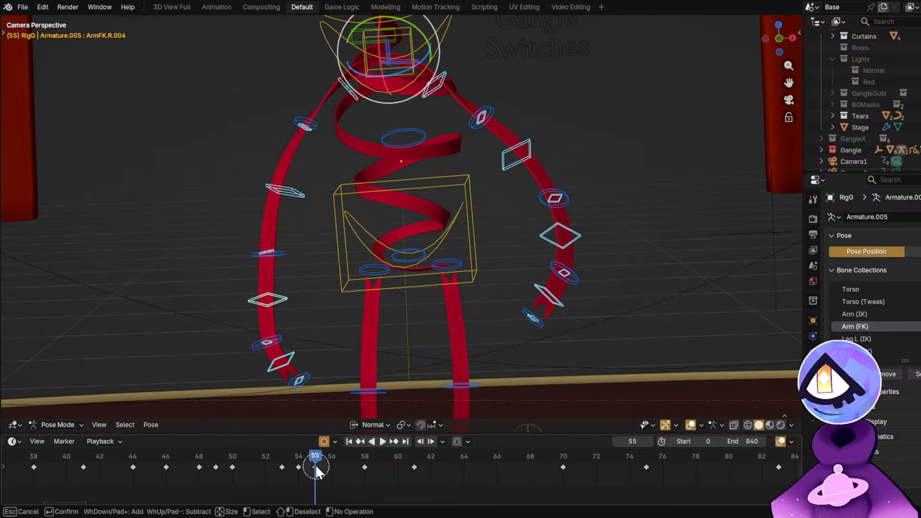
key("x")
left_click(317, 465)
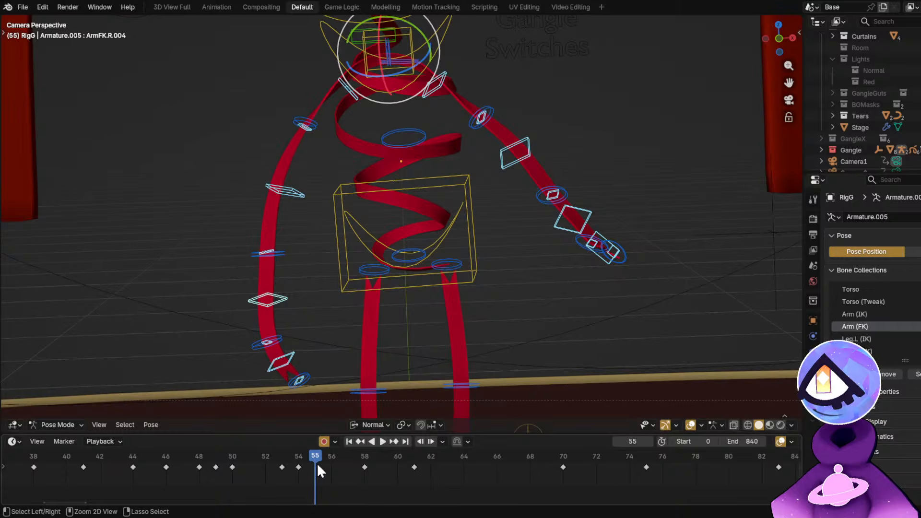
key("ctrl+z")
key("ctrl+Tab")
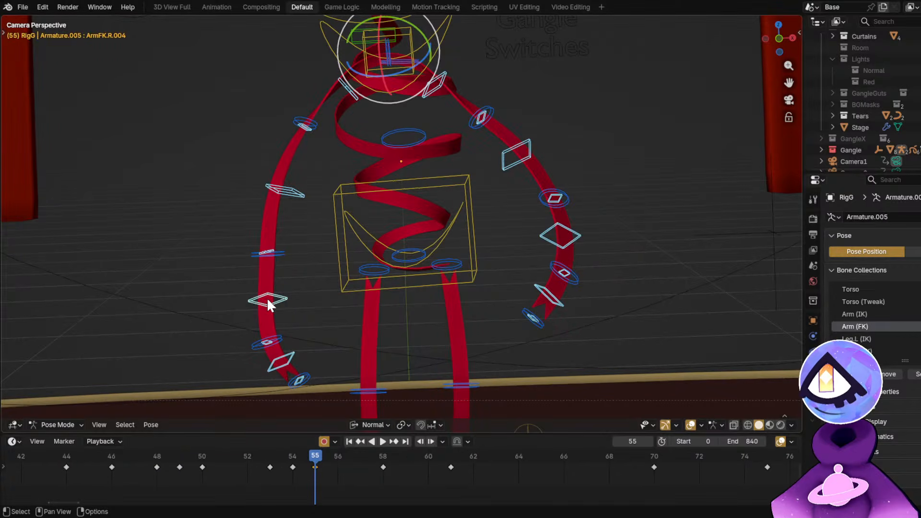
Delete the keyframes of all arm FK bones at frame 54.
left_click(268, 309)
scroll(267, 309, "up", 3)
left_click(267, 279)
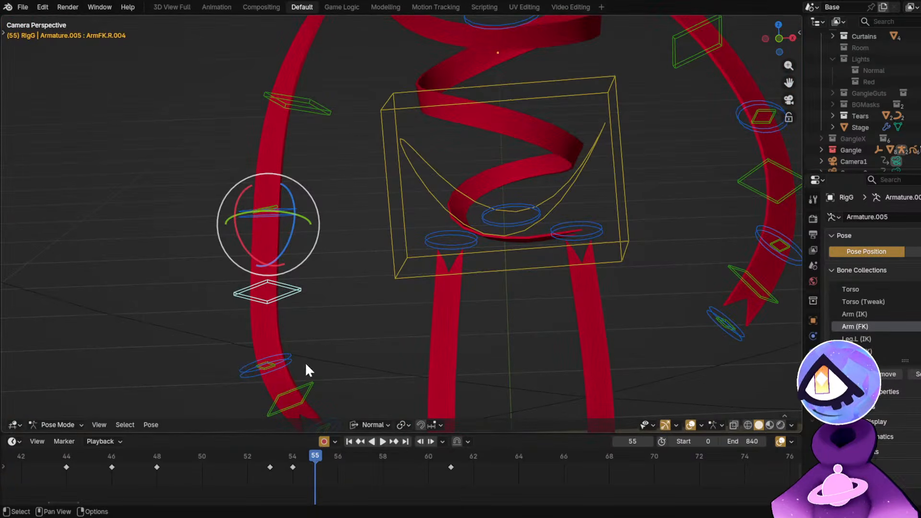
left_click_drag(290, 459, 270, 484)
key("a")
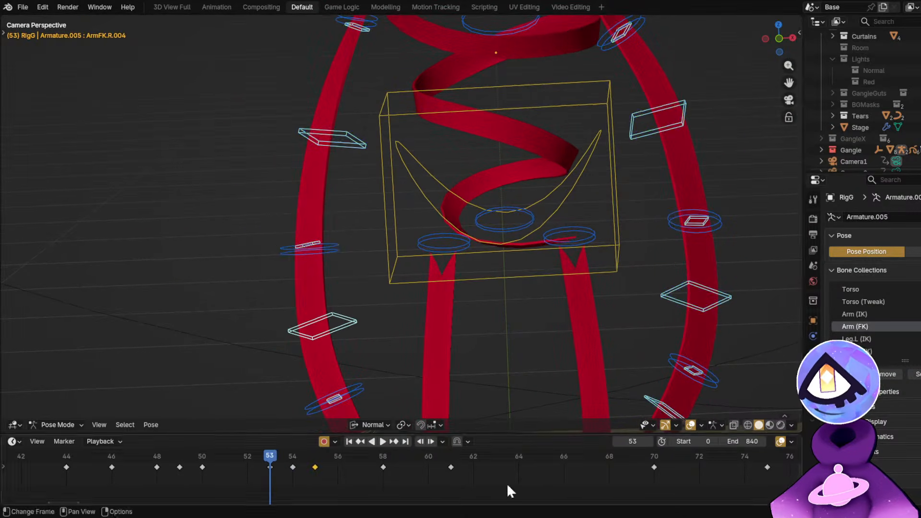
key("x")
left_click(292, 465)
Review the body and arm motion by playing back from frame 47 with overlays hidden.
key("space")
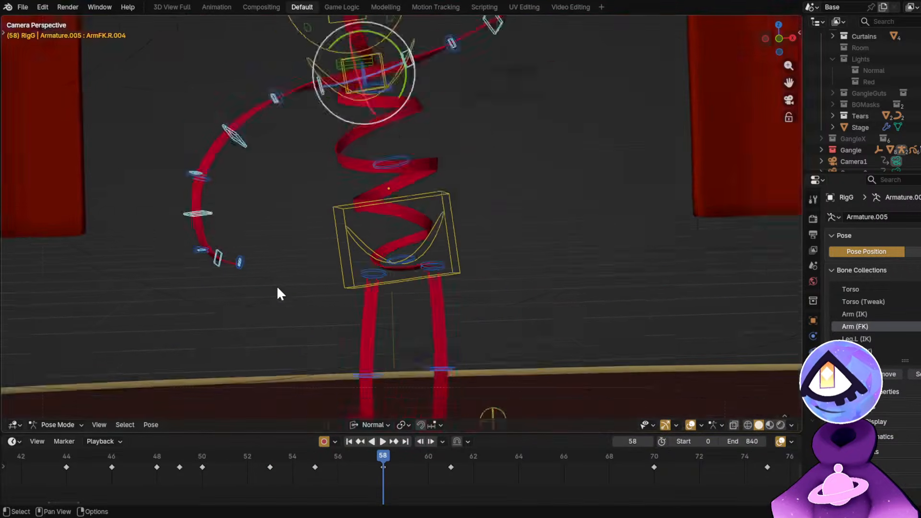
key("space")
left_click(137, 452)
key("space")
key("alt+shift+z")
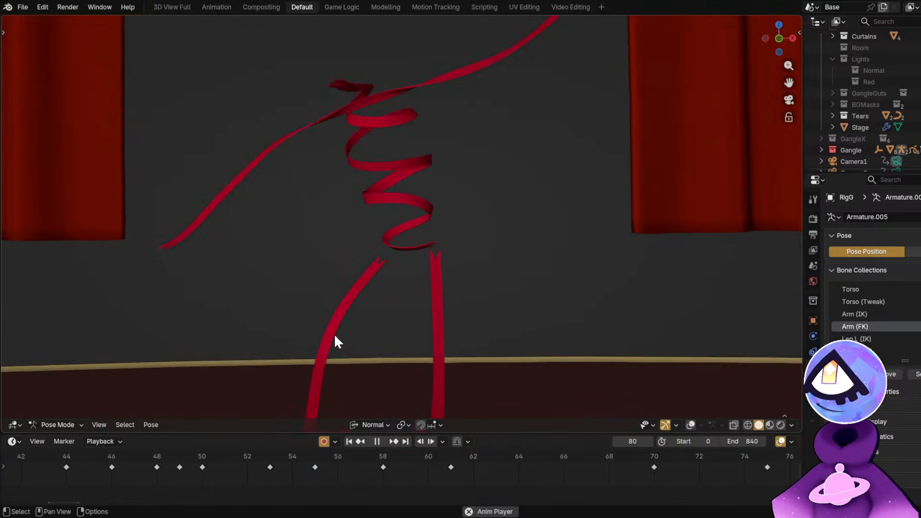
key("space")
key("alt+shift+z")
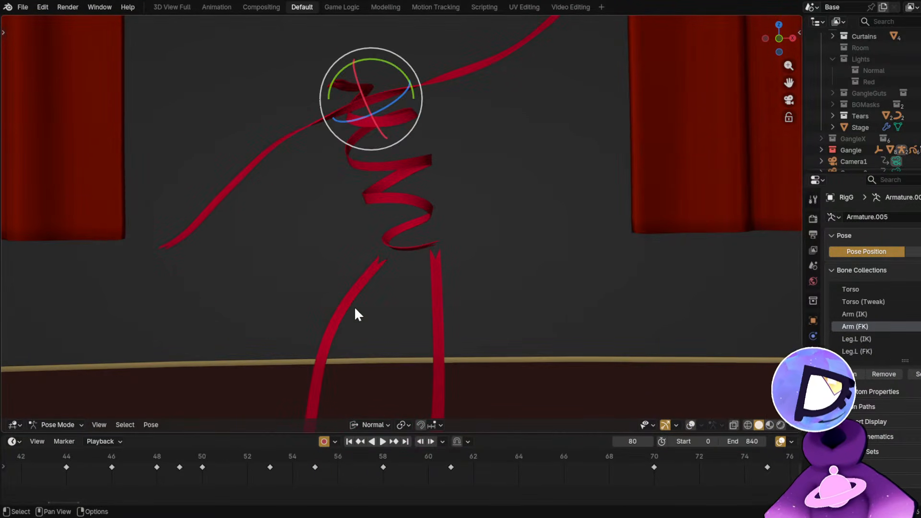
Rotate the Chest bone at frame 66 to adjust the upper body's lean.
key("alt+shift+z")
left_click(415, 109)
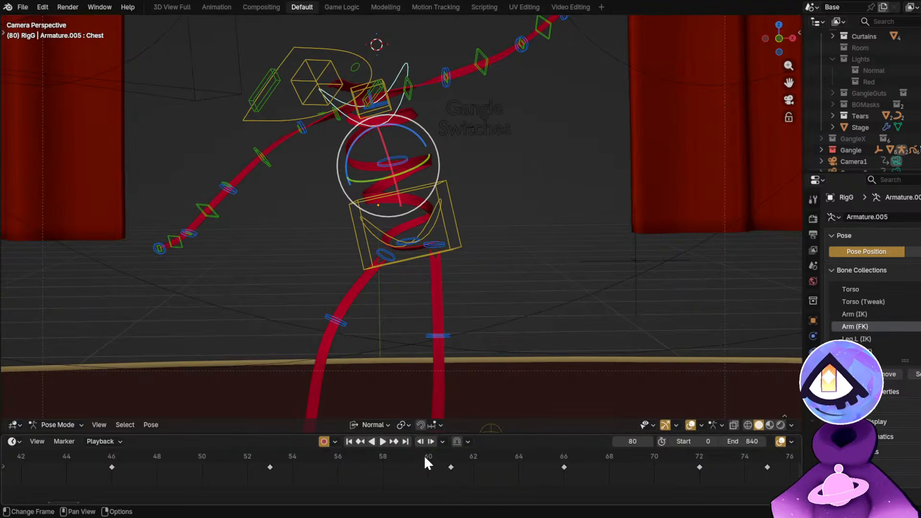
left_click_drag(425, 457, 564, 477)
key("r")
left_click(494, 192)
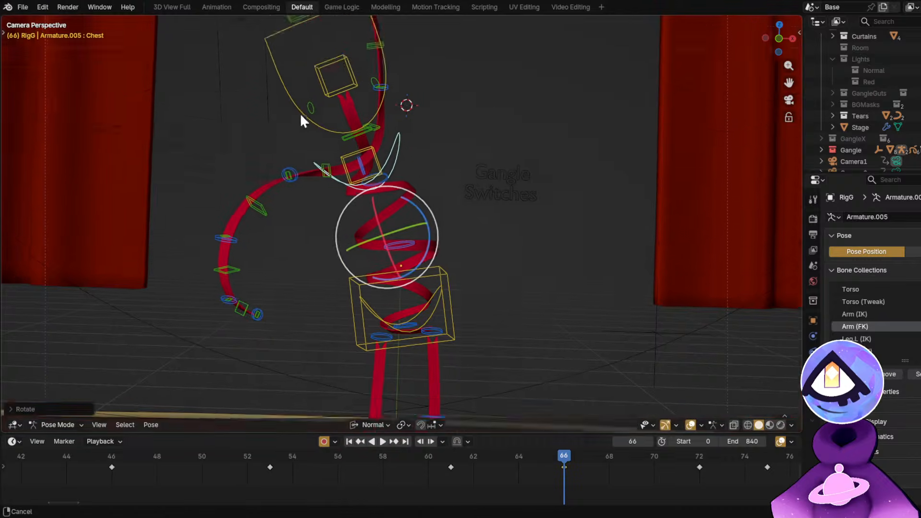
Tilt HeadCTRL at frame 65 and shift it slightly outward and down.
scroll(430, 272, "up", 2)
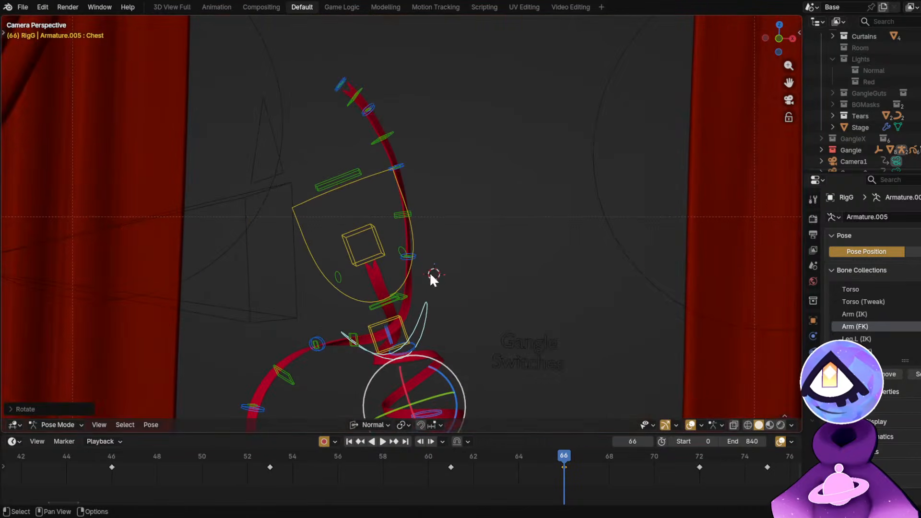
left_click(385, 249)
left_click(539, 460)
key("r")
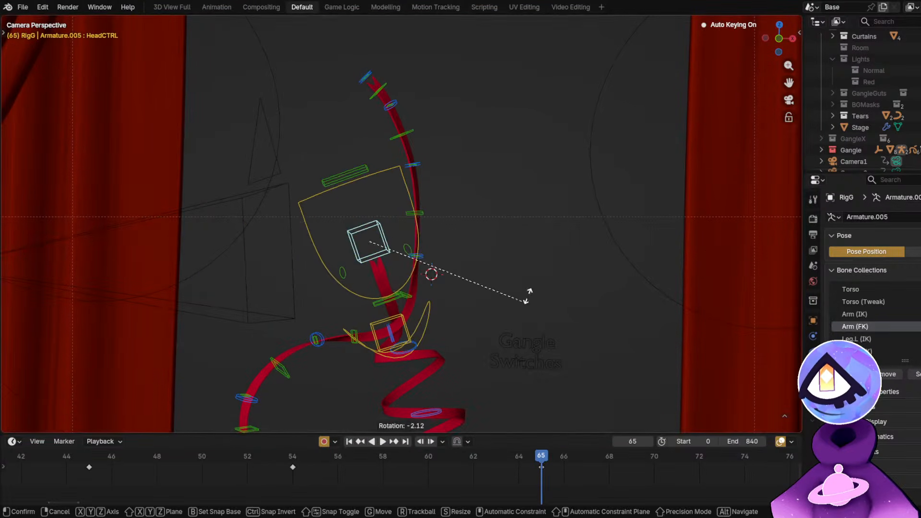
left_click(514, 231)
key("g")
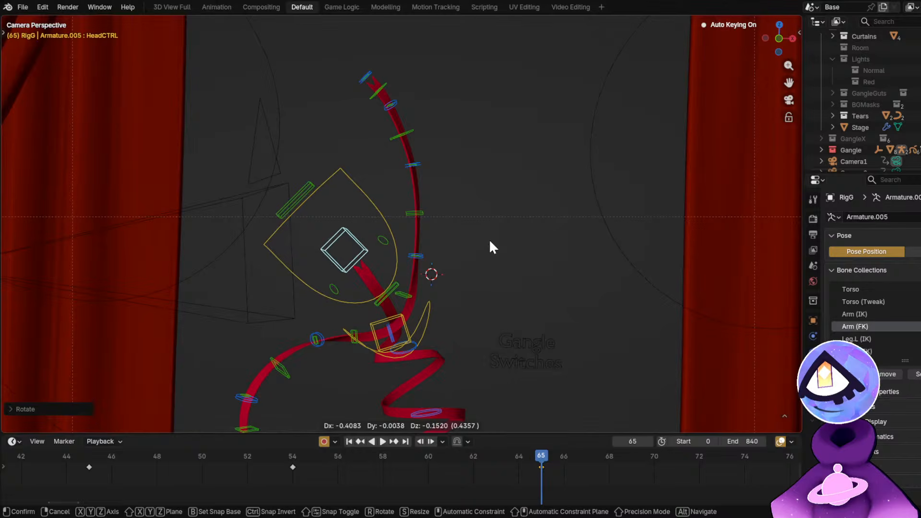
left_click(488, 239)
Play back the head motion from frame 52 and scrub from frame 67 to 70 to examine the raised arm.
left_click(247, 458)
key("space")
key("alt+shift+z")
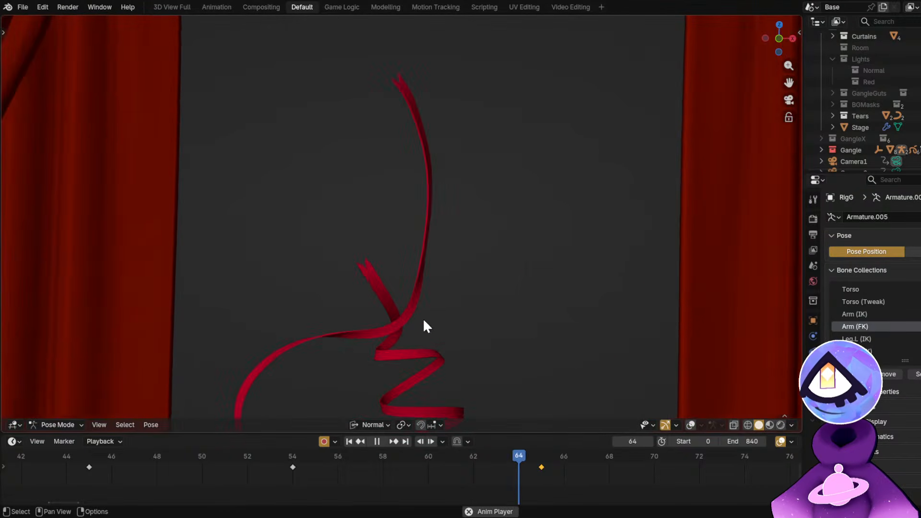
key("space")
middle_click_drag(588, 490, 457, 487)
left_click(456, 458)
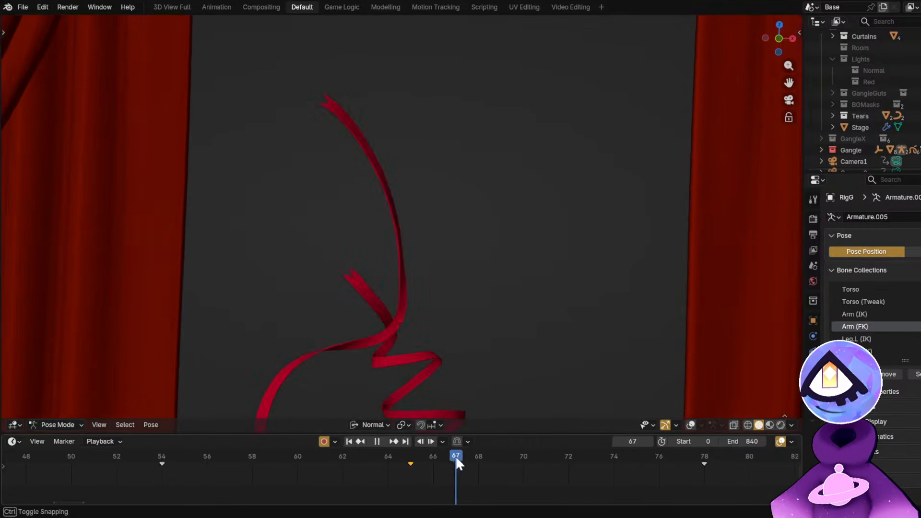
left_click_drag(455, 456, 524, 456)
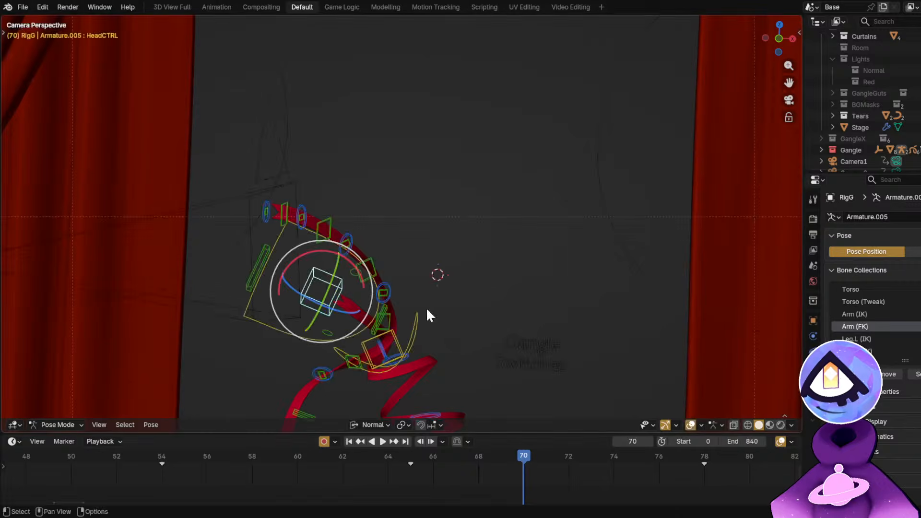
Rotate ArmFK.L.003 at frame 67 to bend the raised arm's outer part over the head.
left_click(372, 260)
left_click_drag(401, 420, 455, 464)
left_click_drag(434, 233, 424, 215)
scroll(362, 182, "up", 4)
left_click(358, 183)
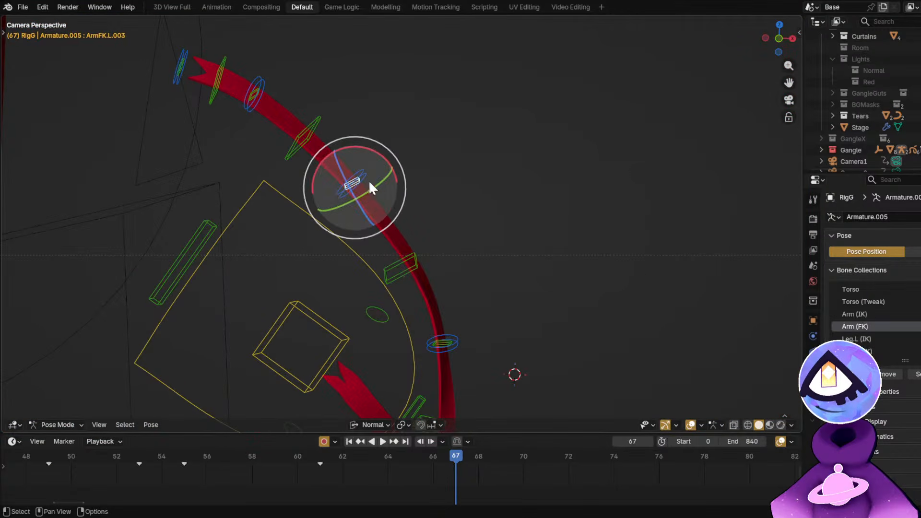
left_click_drag(387, 150, 367, 137)
Rotate ArmFK.L.005 at frame 67 to curl the raised arm's tip downward.
left_click(281, 149)
left_click(289, 152)
left_click(220, 176)
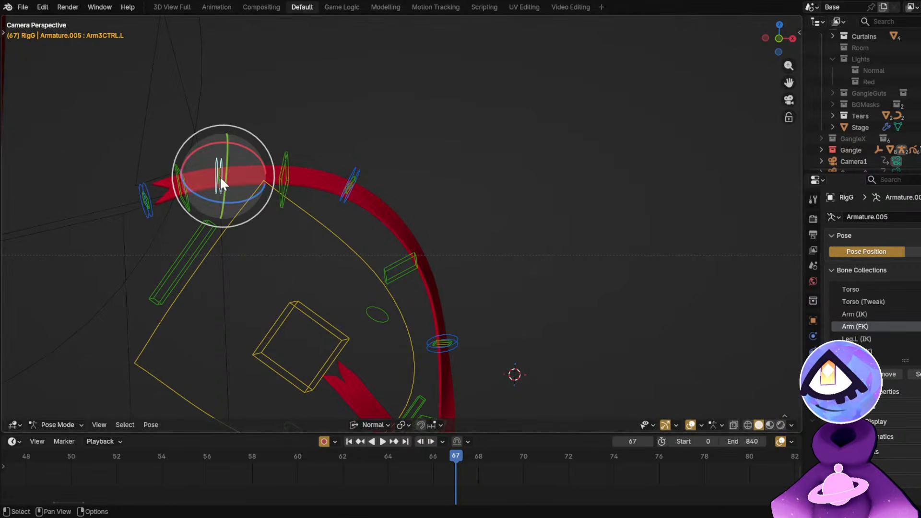
left_click_drag(265, 154, 238, 151)
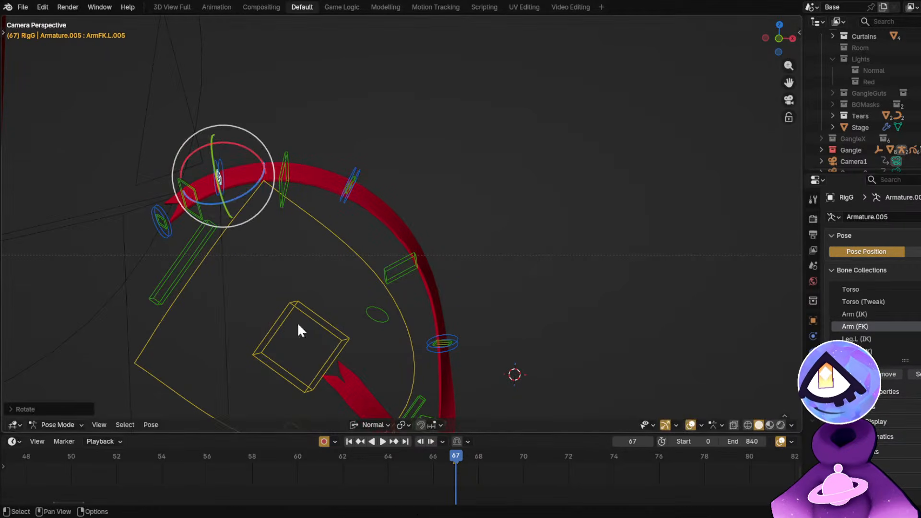
Review the raised arm's swing by playing back from frame 56, including the motion back around frame 48.
left_click(209, 458)
key("space")
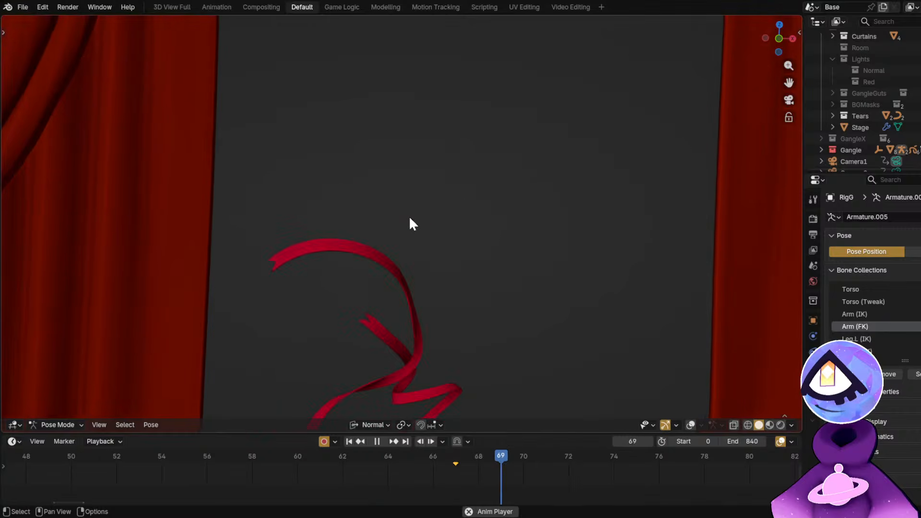
scroll(384, 263, "down", 4)
key("space")
middle_click_drag(500, 484, 453, 476)
scroll(453, 476, "up", 2)
scroll(422, 482, "down", 2)
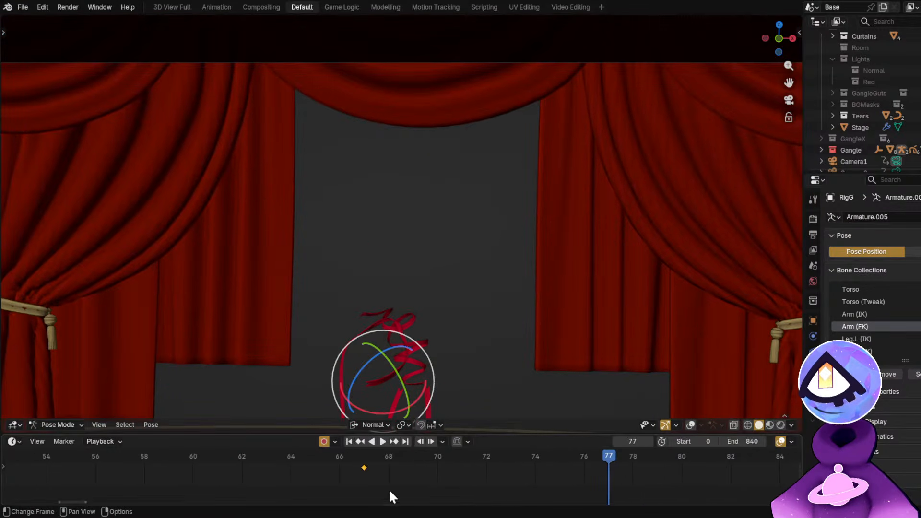
scroll(312, 482, "down", 4)
scroll(327, 476, "up", 6)
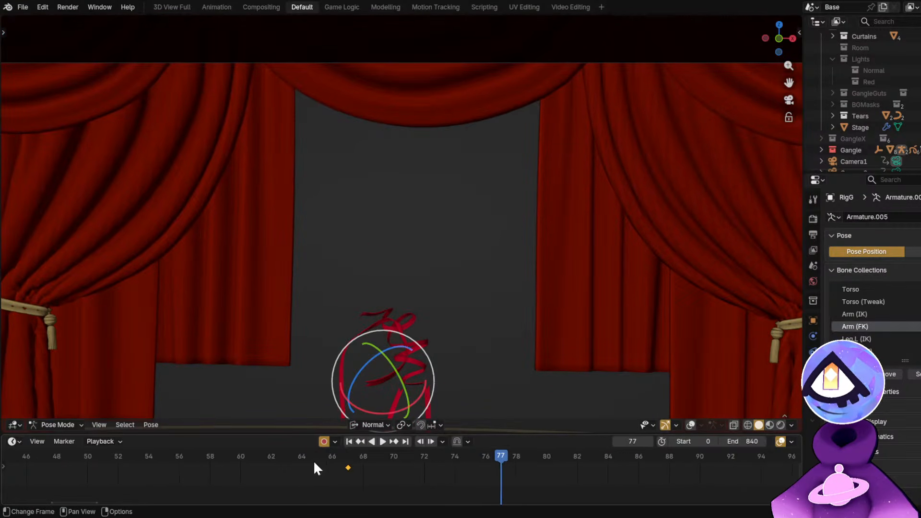
left_click_drag(210, 462, 55, 485)
scroll(363, 453, "down", 5)
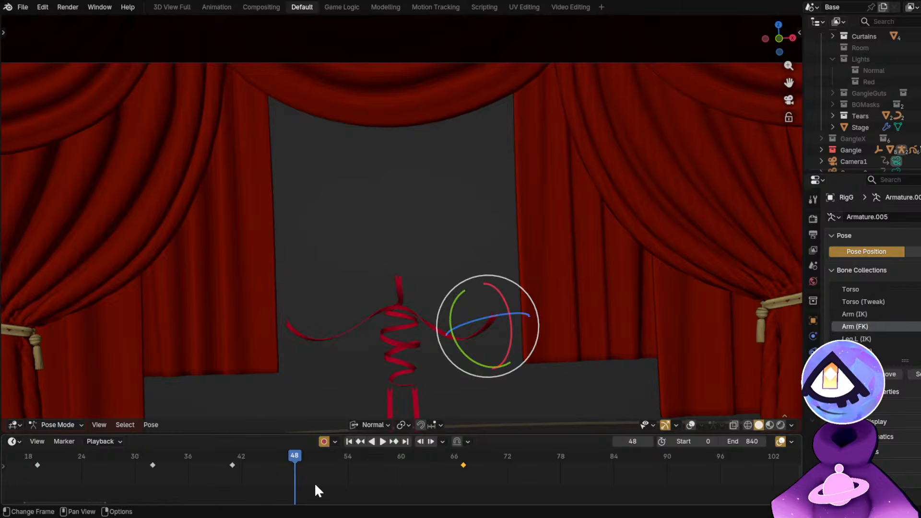
Rotate ArmFK.R.004 at frame 77 to bend the lower part of the hanging arm toward the body.
left_click_drag(95, 457, 444, 470)
left_click(327, 174)
scroll(419, 460, "up", 3)
scroll(390, 269, "up", 4)
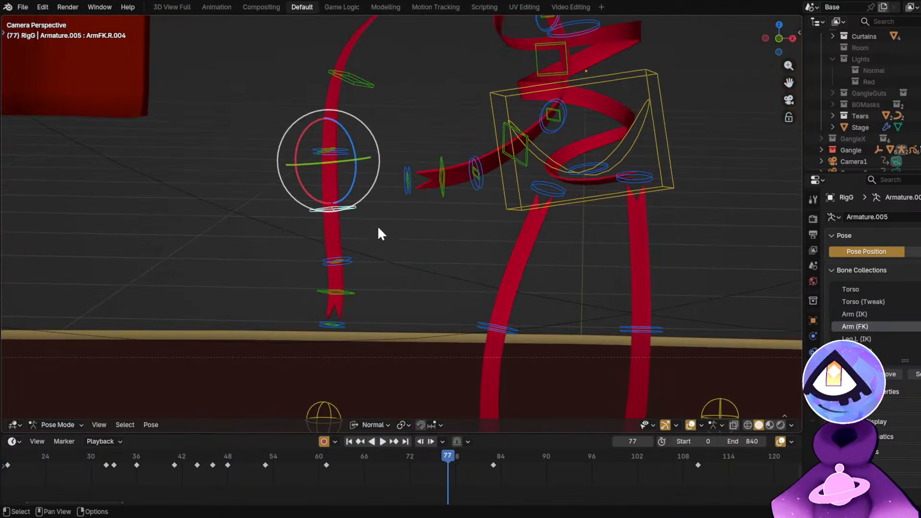
mouse_move(298, 184)
left_mouse_down()
mouse_move(313, 202)
mouse_move(316, 181)
mouse_move(310, 183)
left_mouse_up()
left_click(329, 146)
key("ctrl+z")
Rotate ArmFK.R.005 at frame 77 to curl the hanging arm's tip inward toward the legs.
left_click(367, 247)
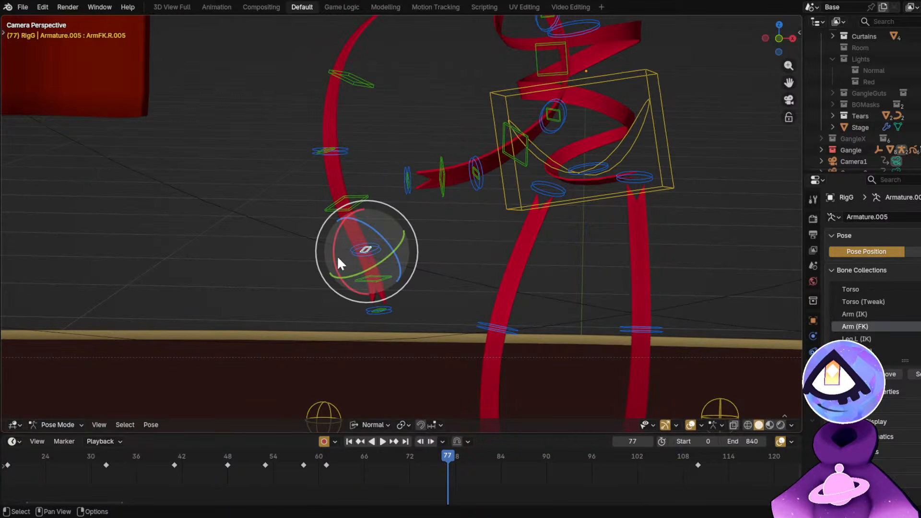
left_click_drag(336, 255, 417, 278)
left_click(370, 277)
middle_click_drag(358, 85, 336, 154, "shift")
Rotate ArmFK.R.001 slightly and ArmFK.R.002 further at frame 77 to swing the hanging arm inward.
left_click(337, 151)
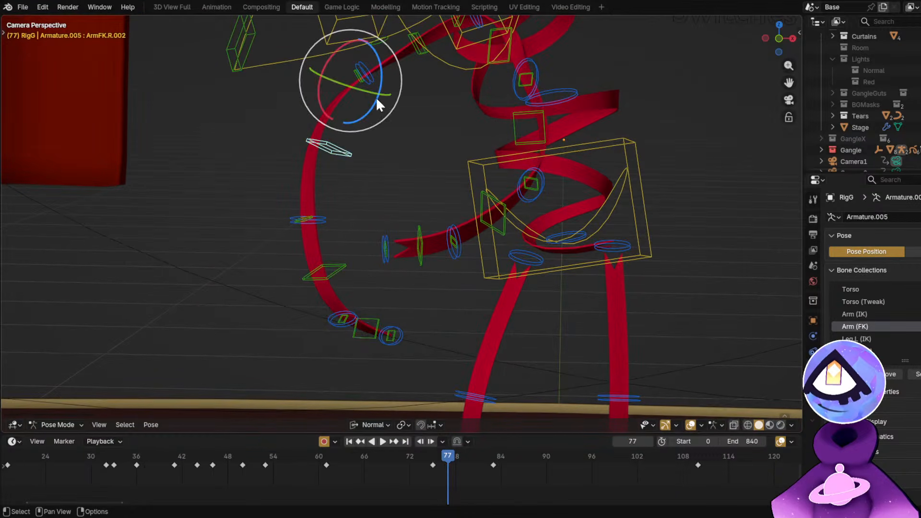
left_click(357, 77)
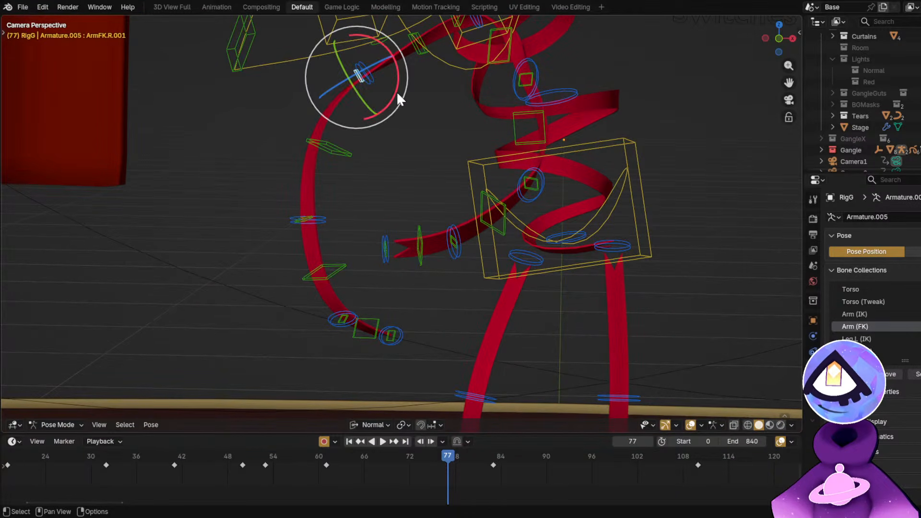
mouse_move(396, 91)
left_mouse_down()
mouse_move(398, 82)
mouse_move(394, 90)
left_mouse_up()
left_click(341, 153)
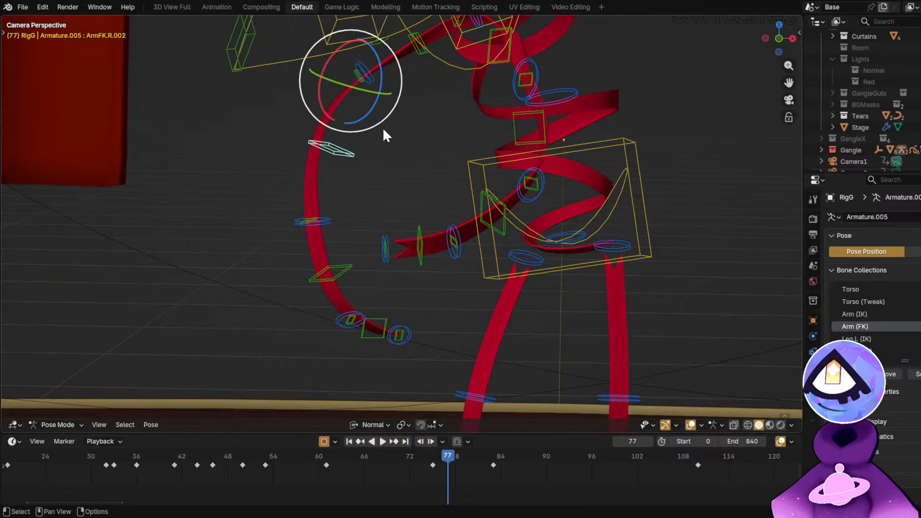
key("r")
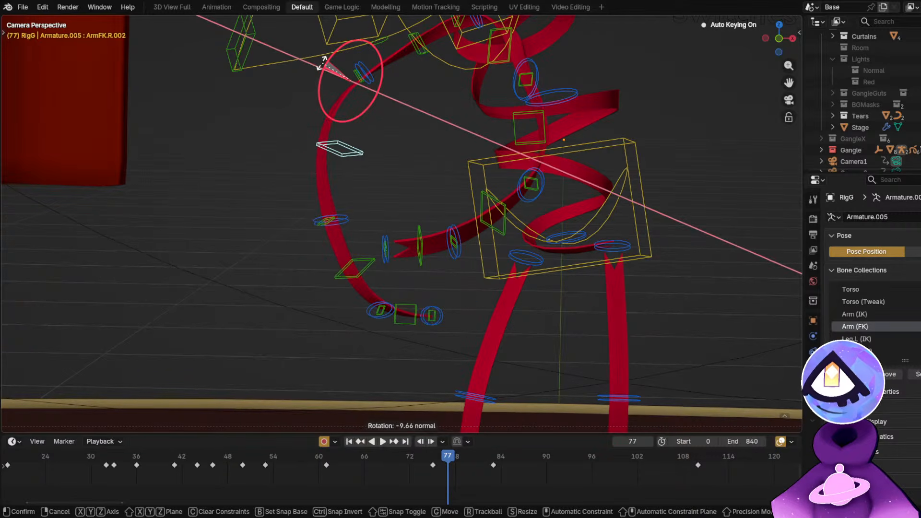
left_click(516, 242)
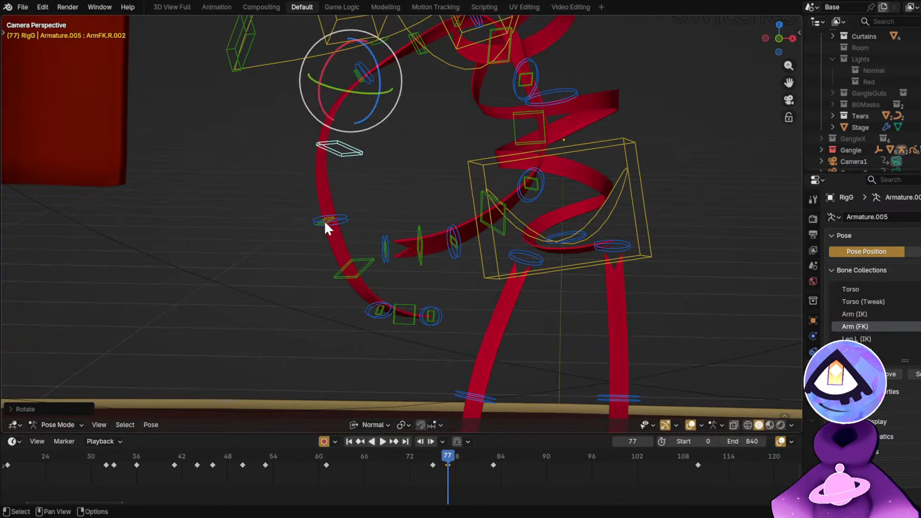
Adjust the rotation of ArmFK.R.003, and rotate ArmFK.R.001 at frame 77 to push the arm closer to the body.
left_click(324, 220)
key("r")
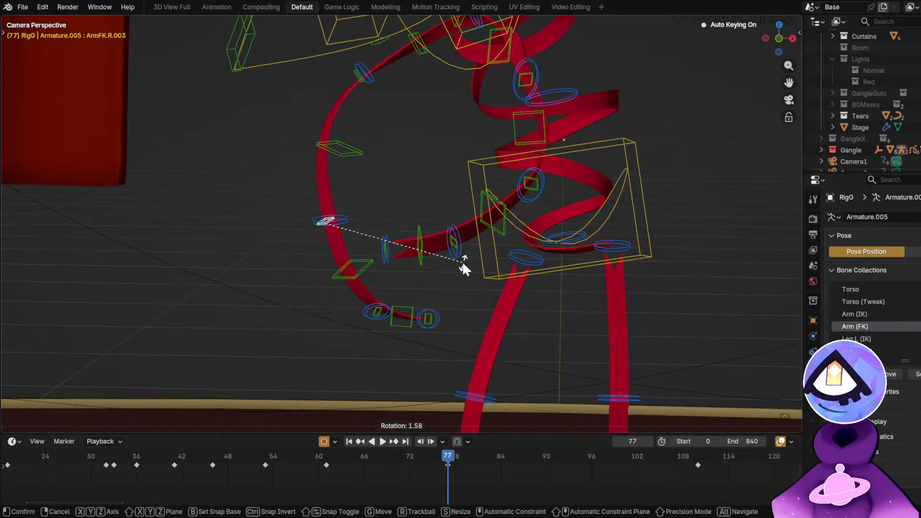
left_click(462, 261)
left_click(360, 76)
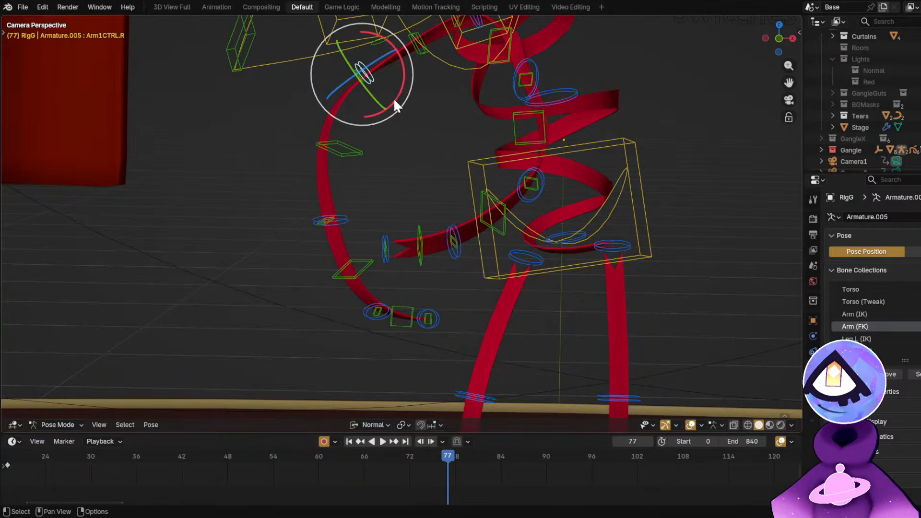
left_click(356, 77)
key("r")
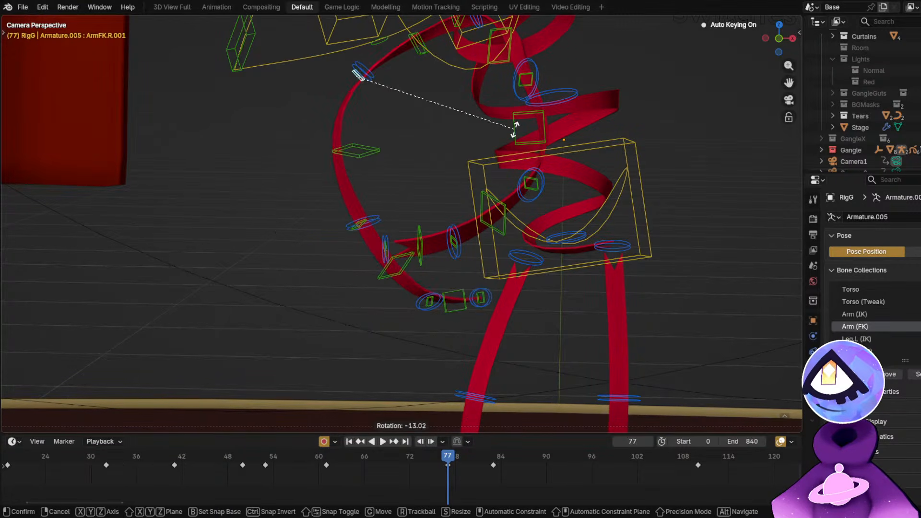
left_click(509, 142)
Rotate ArmFK.R.002 outward and ArmFK.R.003 inward at frame 77 to round the arm's curve.
left_click(353, 151)
key("r")
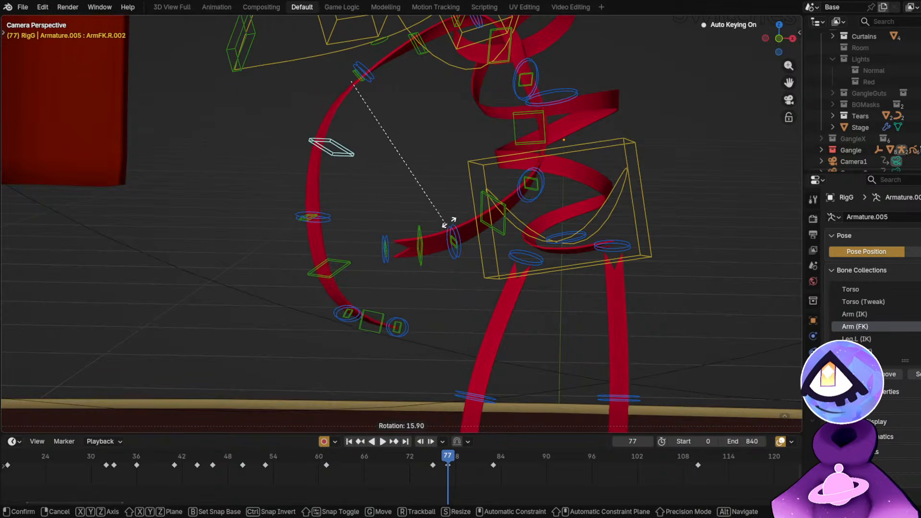
left_click(459, 222)
left_click(321, 220)
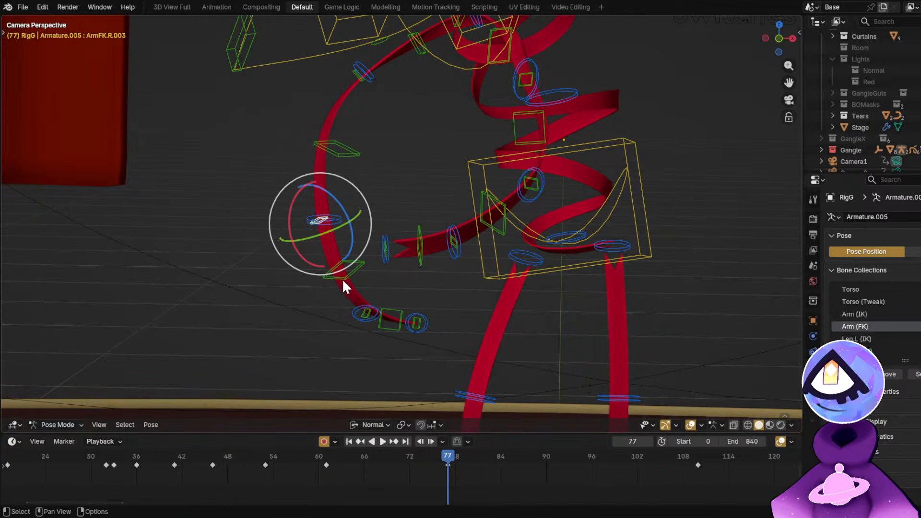
key("r")
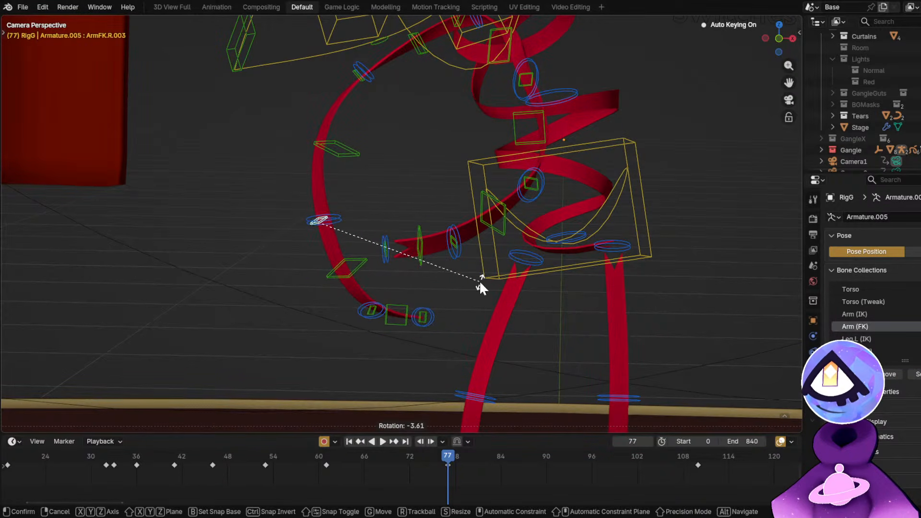
left_click(481, 287)
left_click_drag(317, 244, 318, 244)
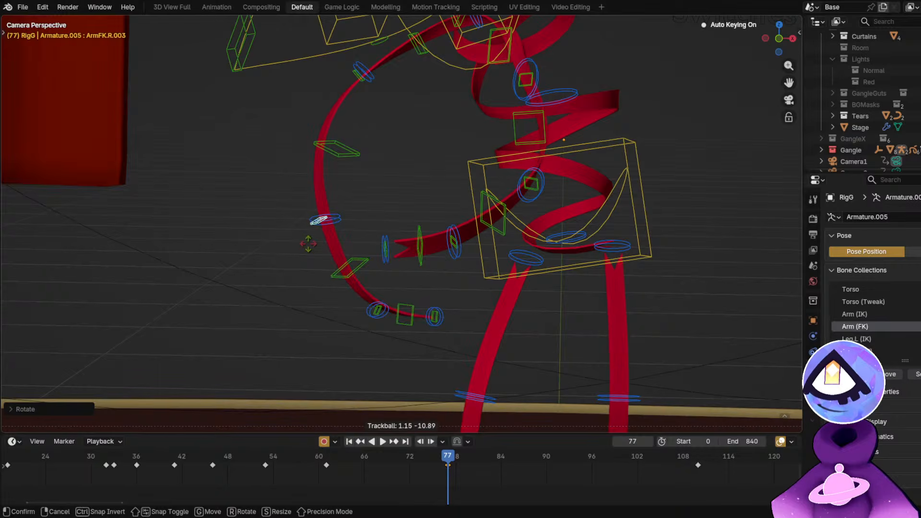
Curl the lower arm further with ArmFK.R.004 and rotate ArmFK.R.002 outward at frame 77 to widen the arc.
left_click(342, 275)
left_click(338, 274)
mouse_move(335, 275)
left_mouse_down()
mouse_move(319, 268)
mouse_move(328, 272)
left_mouse_up()
left_click(364, 164)
key("r")
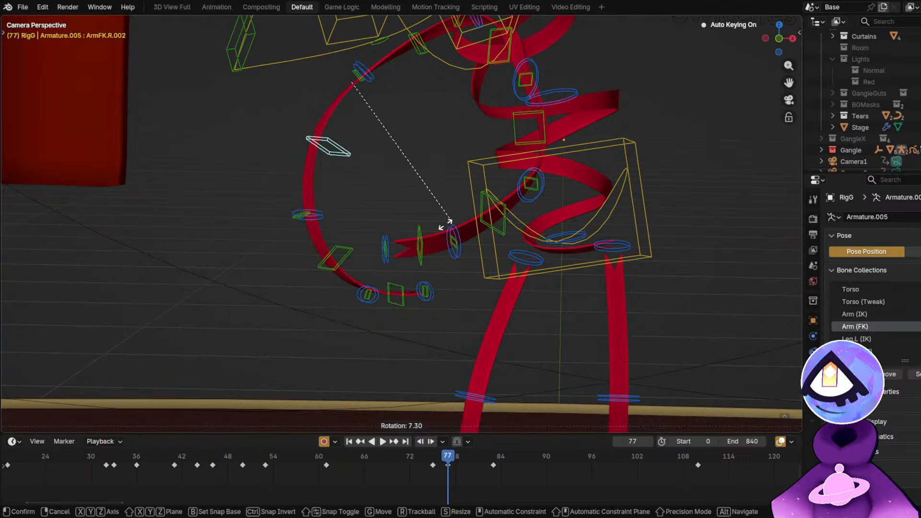
left_click(460, 233)
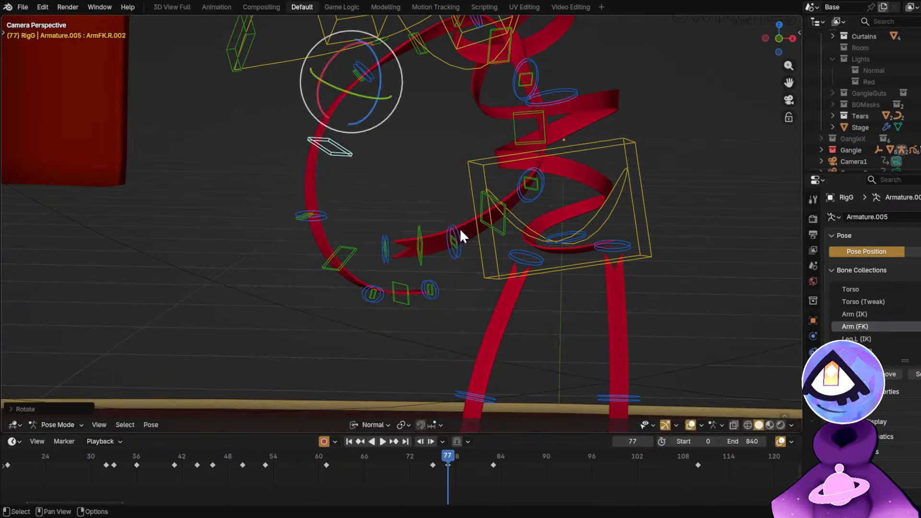
Delete ArmFK.R.002's keyframe at frame 75, hide the overlays and play back the arm swing from frame 59.
left_click(434, 465)
key("x")
left_click(311, 457)
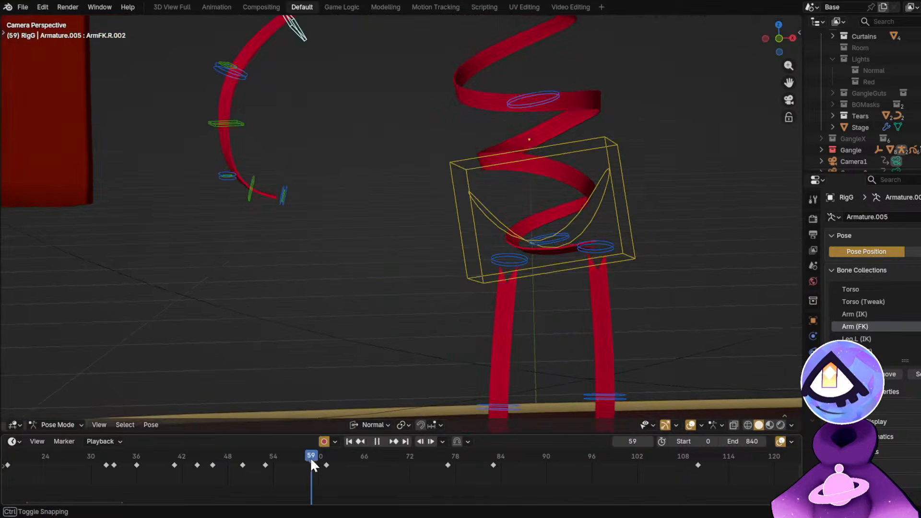
key("space")
key("shift+alt+z")
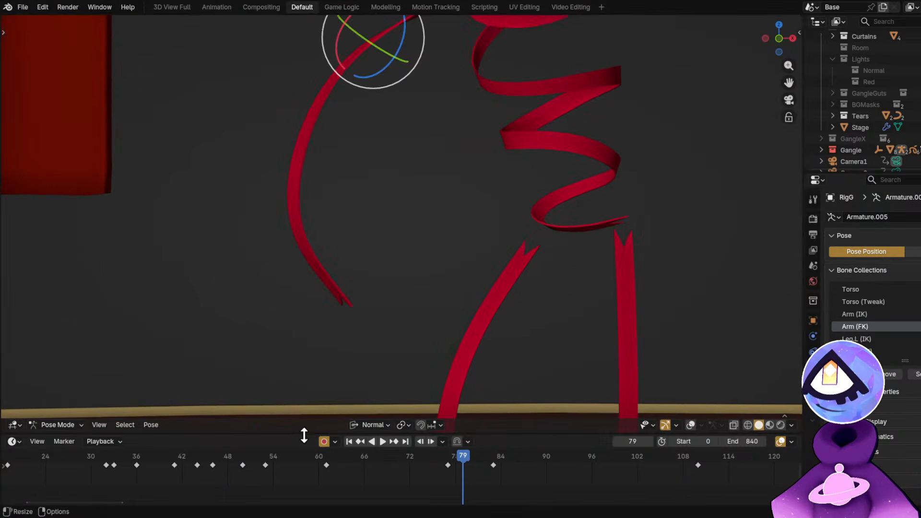
left_click(261, 454)
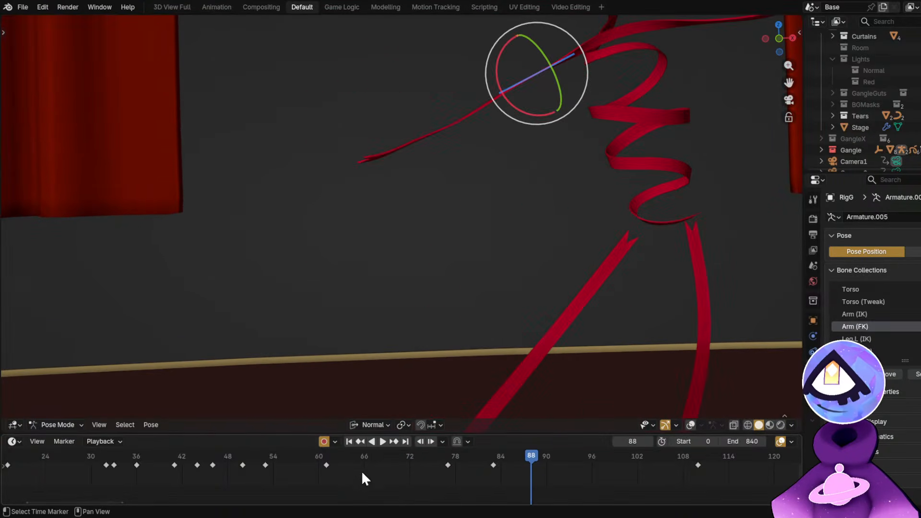
Check the arm around frame 72 with overlays shown again, and delete ArmFK.R's keyframe at frame 70.
left_click_drag(361, 471, 412, 478)
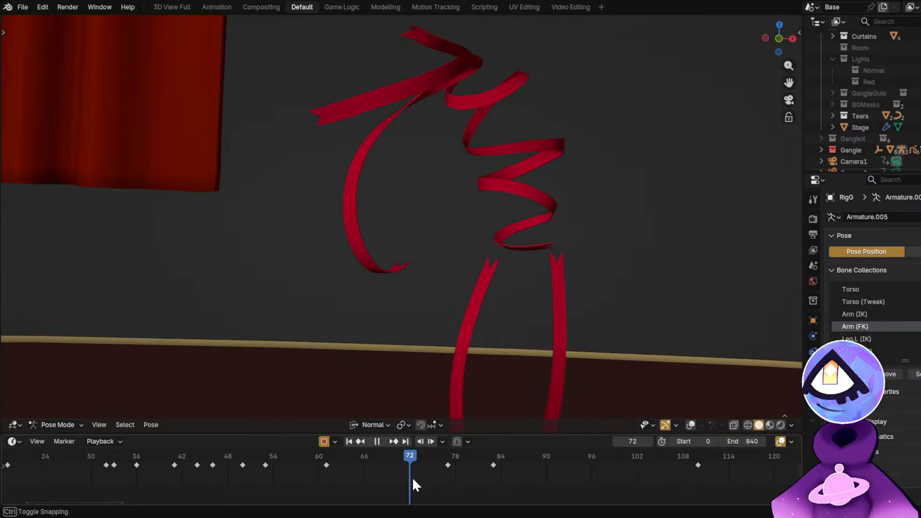
key("space")
key("alt+shift+z")
left_click(432, 97)
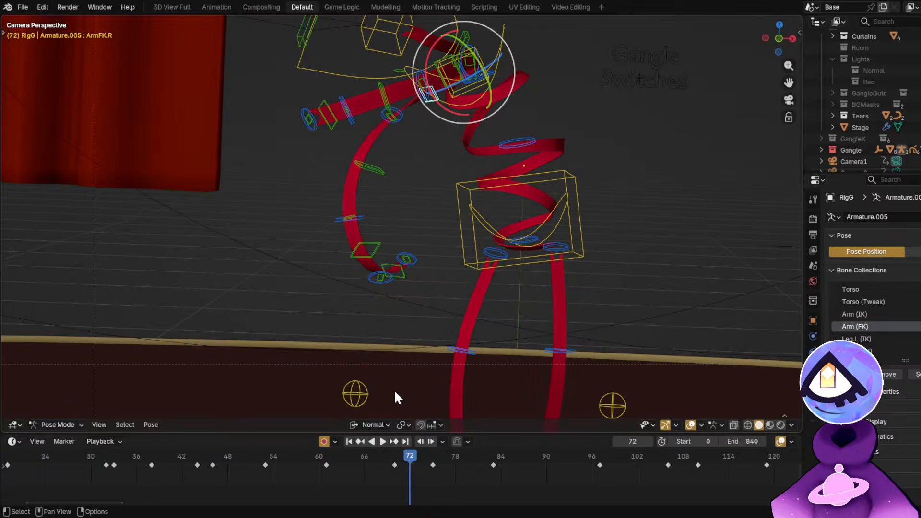
scroll(367, 454, "up", 4)
left_click_drag(349, 456, 398, 471)
left_click(404, 464)
key("x")
left_click(404, 463)
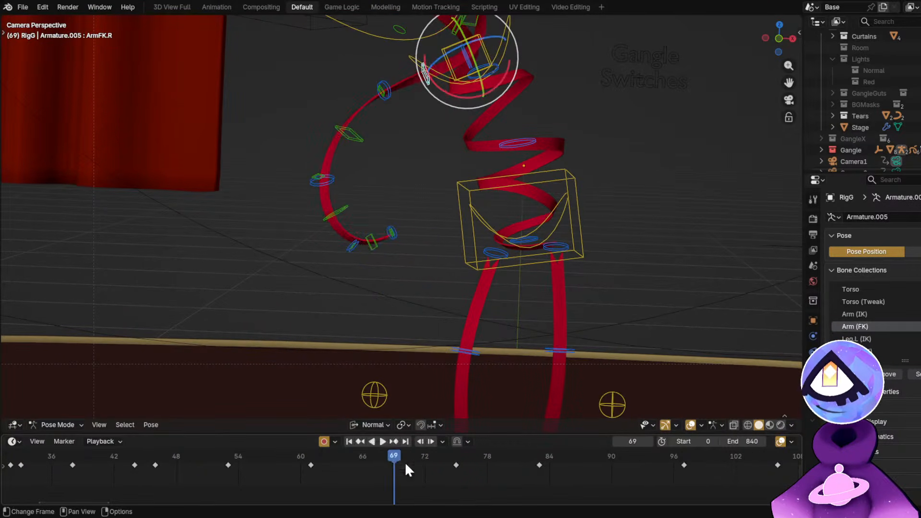
Play back the arm motion from frame 60 to check the smoother swing, and save the file.
left_click(301, 455)
key("space")
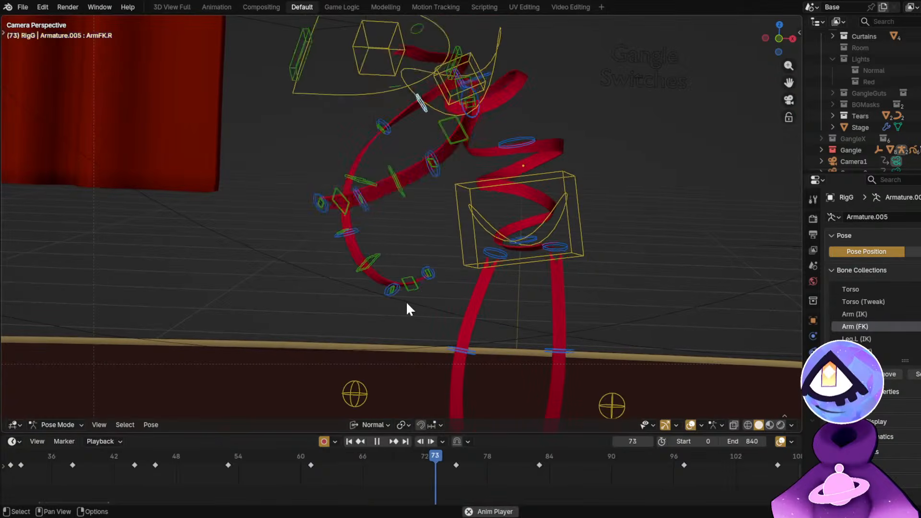
key("space")
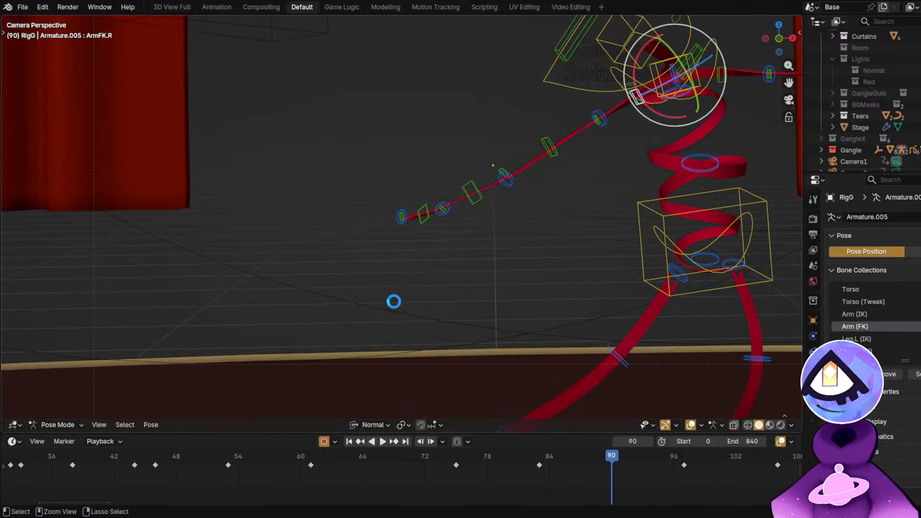
key("ctrl+s")
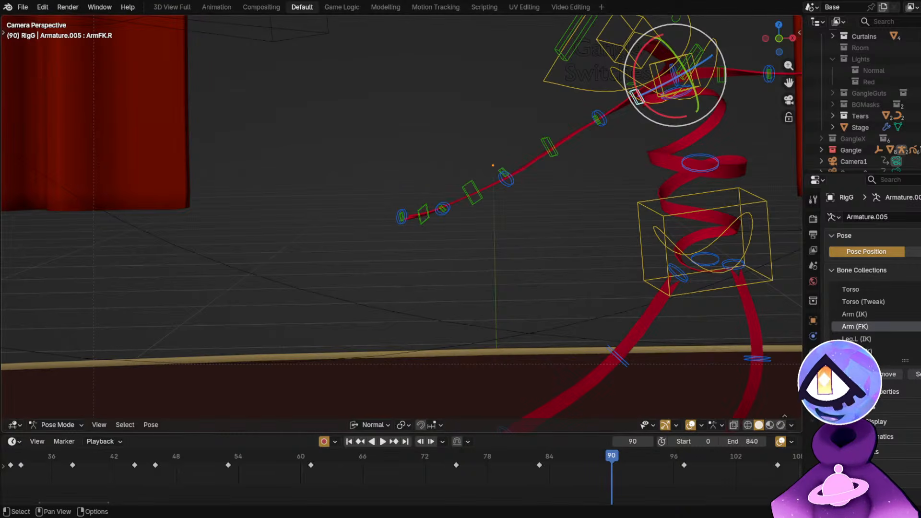
Select HeadCTRL, save GH2.blend again and open the recent file GH1.blend.
key("alt+a")
middle_click_drag(431, 122, 334, 221, "shift")
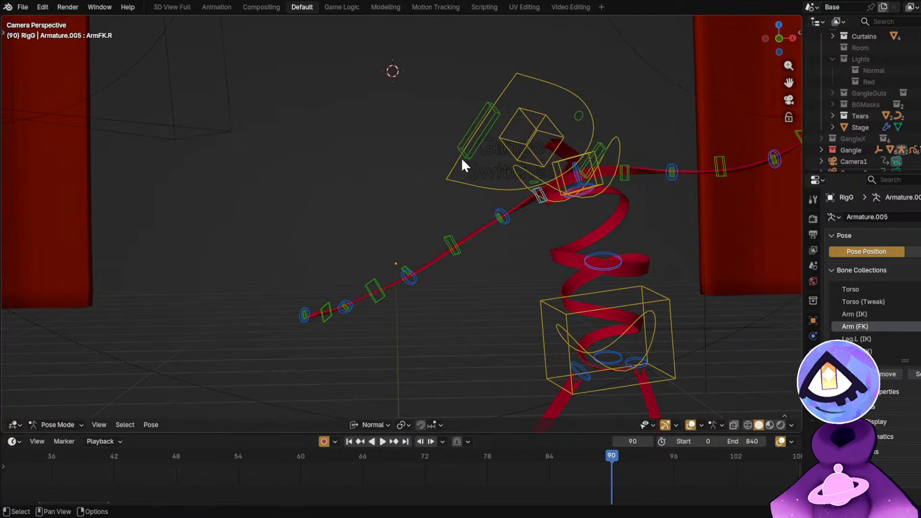
middle_click_drag(462, 157, 434, 170, "shift")
left_click(519, 130)
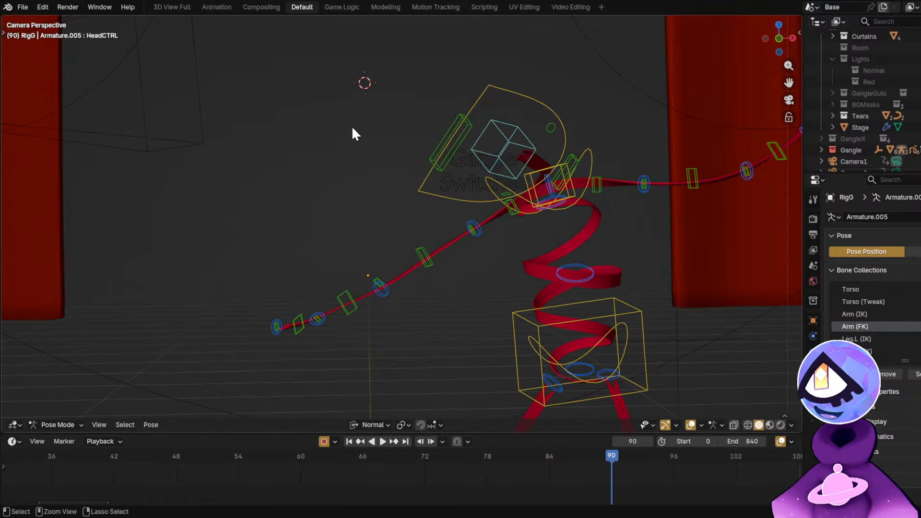
key("ctrl+s")
left_click(30, 7)
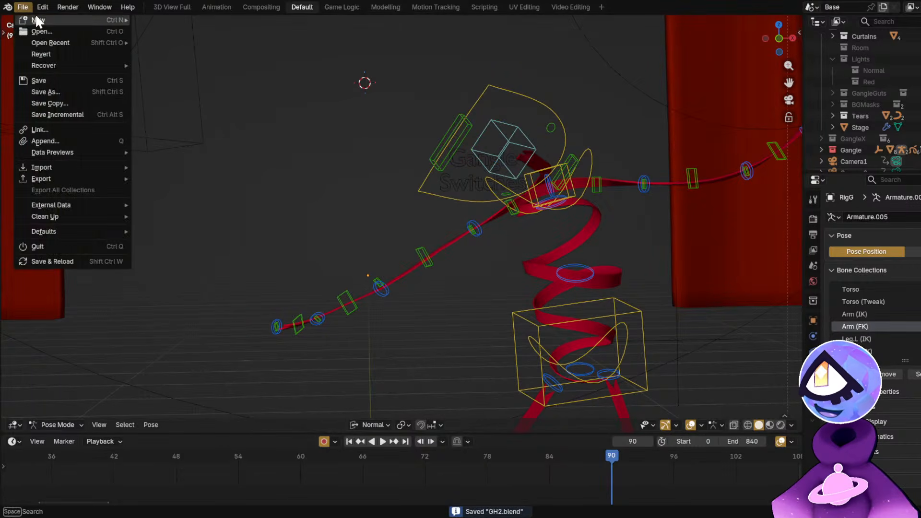
mouse_move(46, 43)
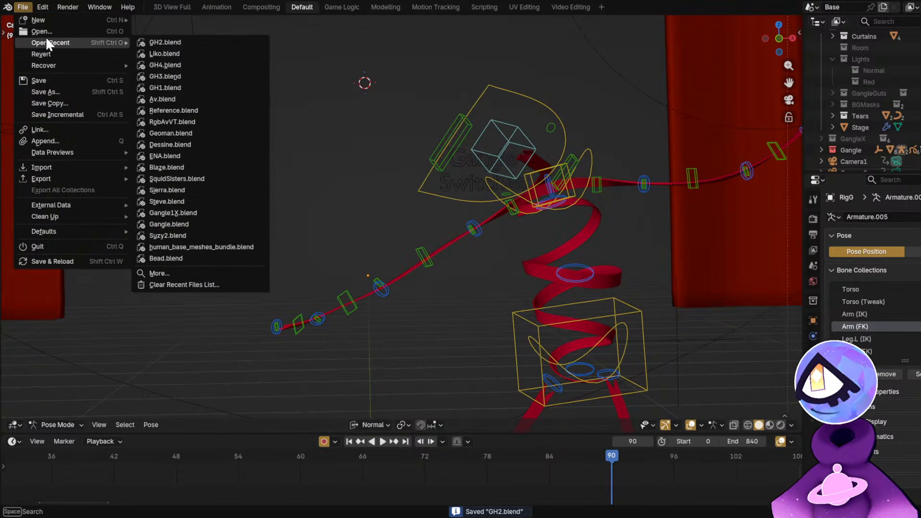
left_click(179, 88)
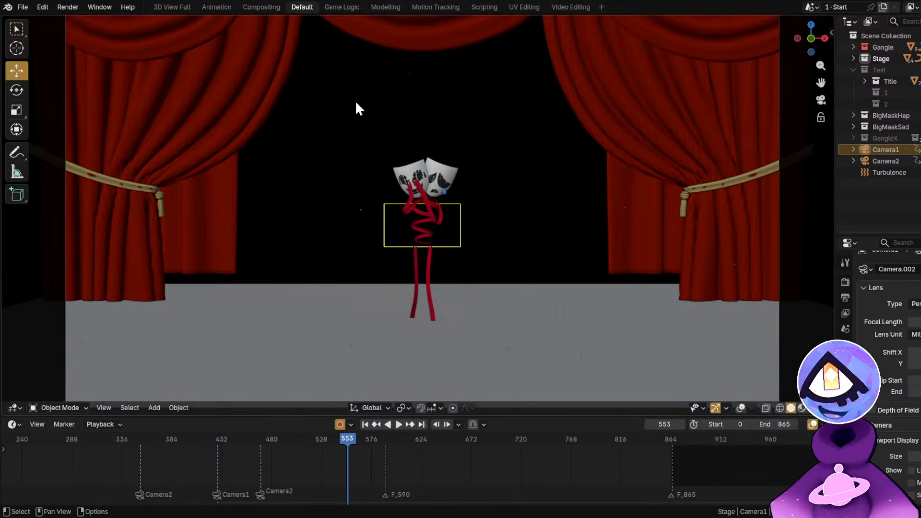
Scrub to frames 416 and 407 and examine the sad mask's mouth shapes up close.
middle_click_drag(181, 461, 527, 477)
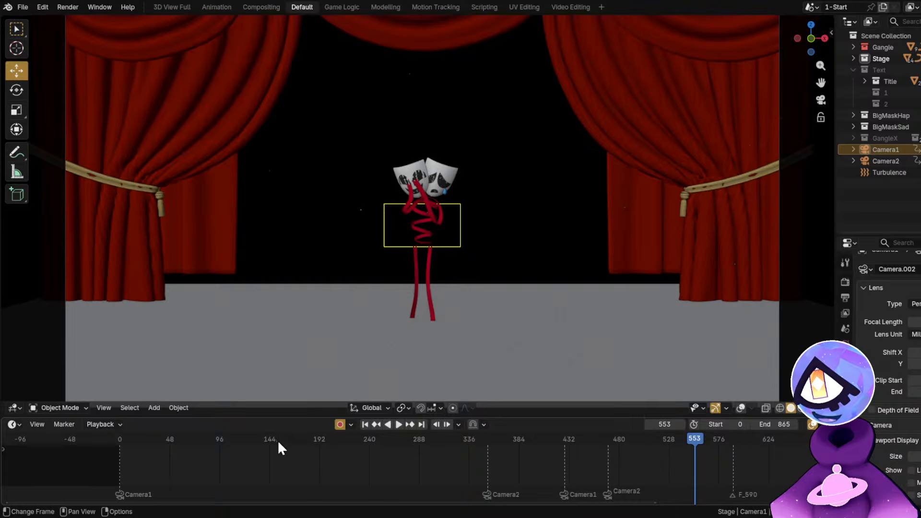
mouse_move(275, 438)
left_mouse_down()
mouse_move(349, 453)
mouse_move(570, 457)
mouse_move(536, 464)
mouse_move(553, 463)
left_mouse_up()
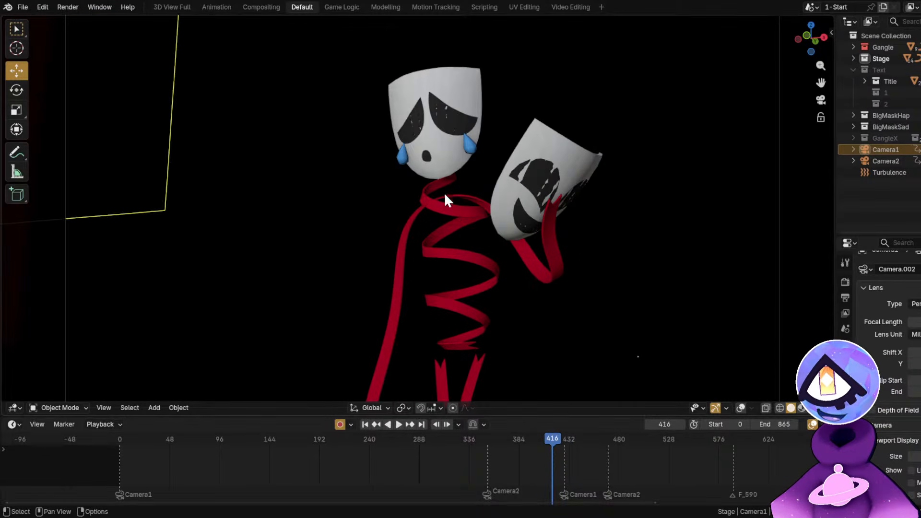
scroll(434, 152, "up", 10)
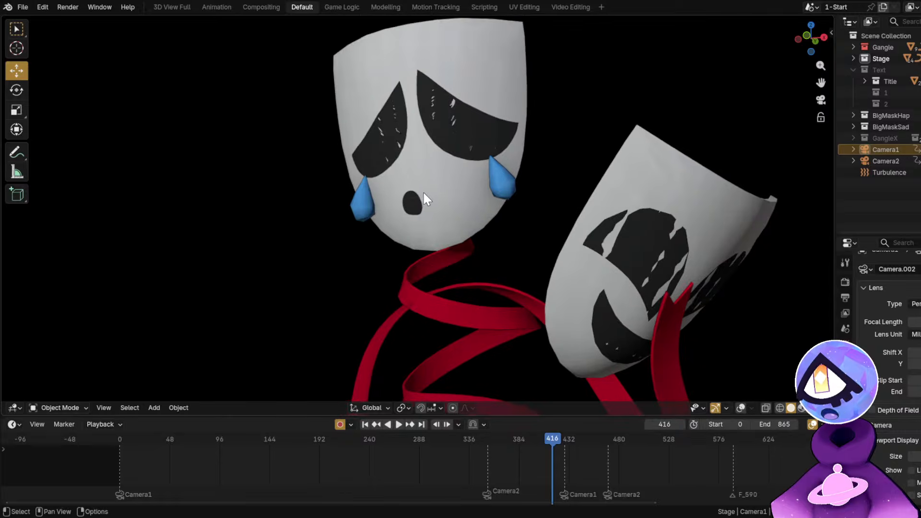
scroll(547, 446, "up", 5)
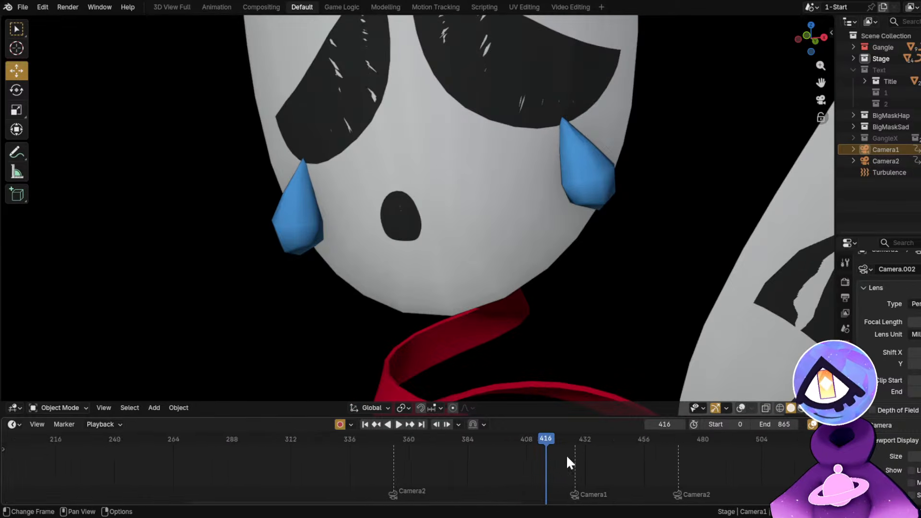
mouse_move(502, 449)
left_mouse_down()
mouse_move(588, 447)
mouse_move(517, 451)
left_mouse_up()
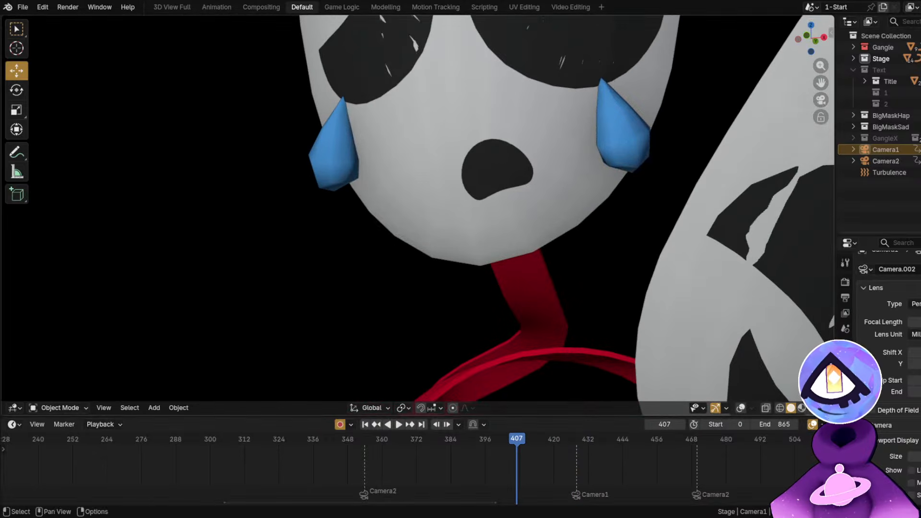
Expand the Stage collection in the scene and hide its Room collection.
left_click(854, 47)
left_click(854, 47)
left_click(854, 58)
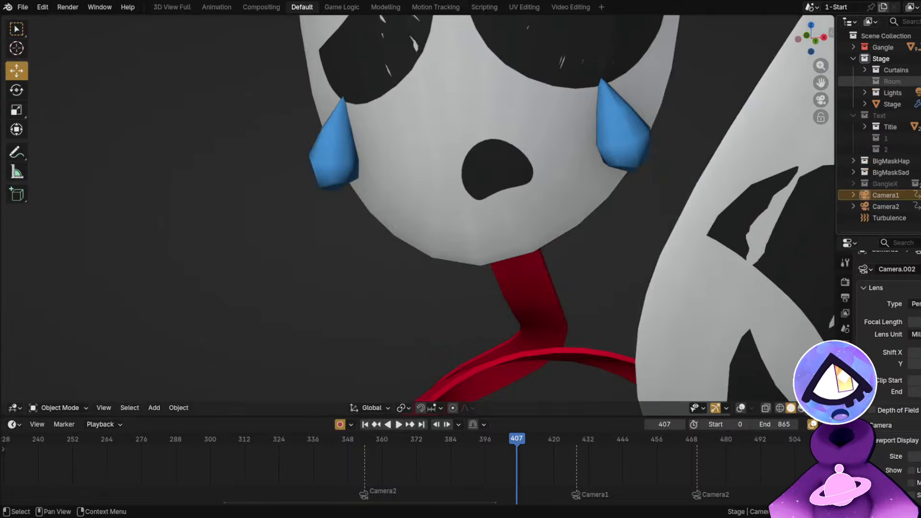
Play the animation from about frame 380 and examine how the masks and ribbon body move through the remaining shots.
left_click_drag(499, 439, 437, 443)
key("space")
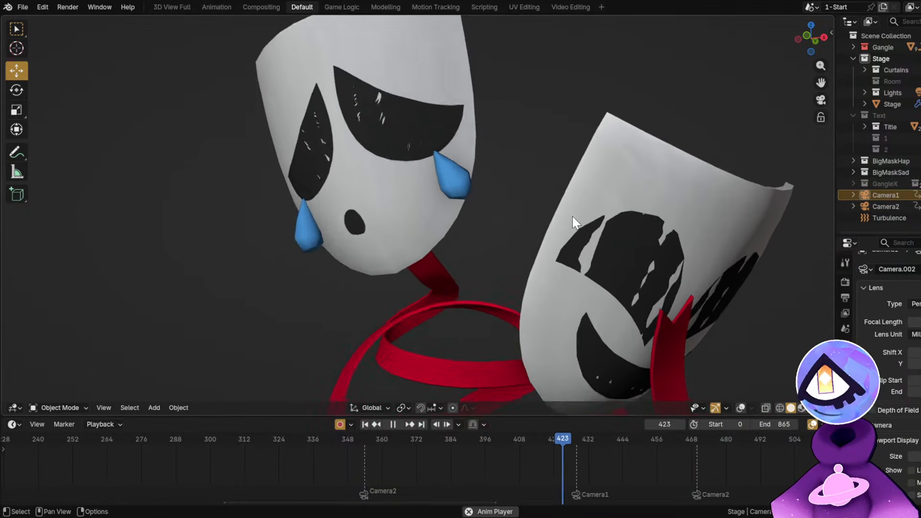
scroll(533, 182, "down", 2)
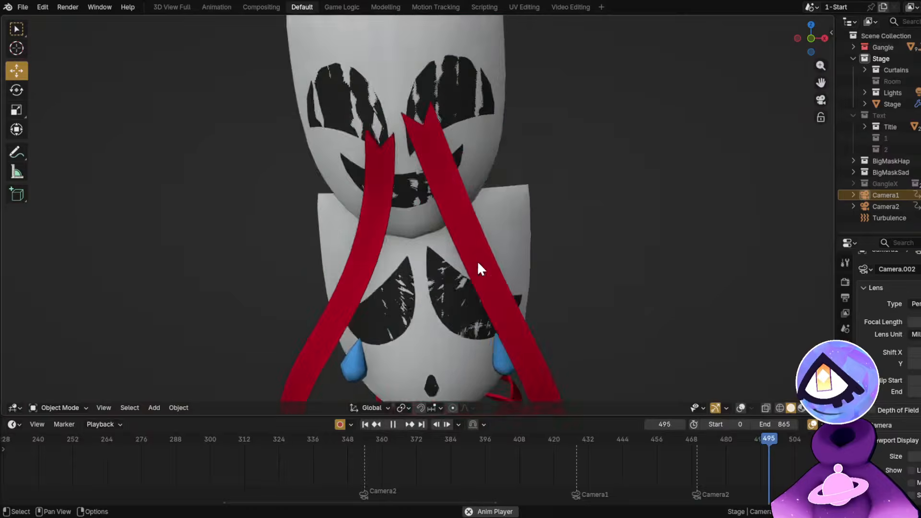
scroll(672, 475, "down", 3)
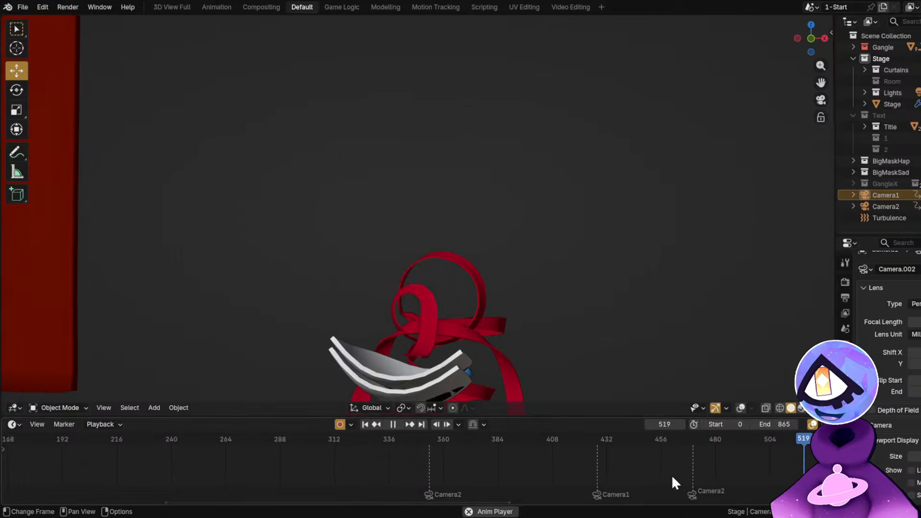
middle_click_drag(671, 475, 362, 474)
scroll(432, 461, "down", 2)
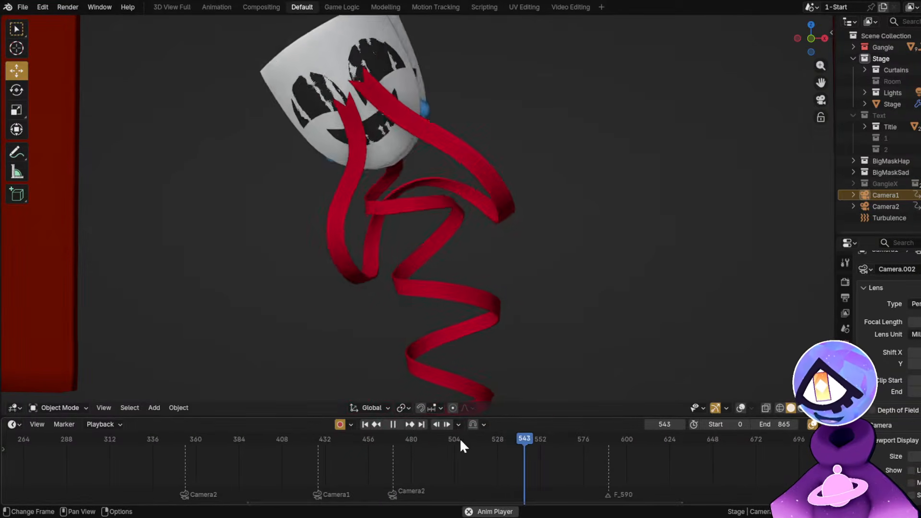
middle_click_drag(577, 446, 416, 496)
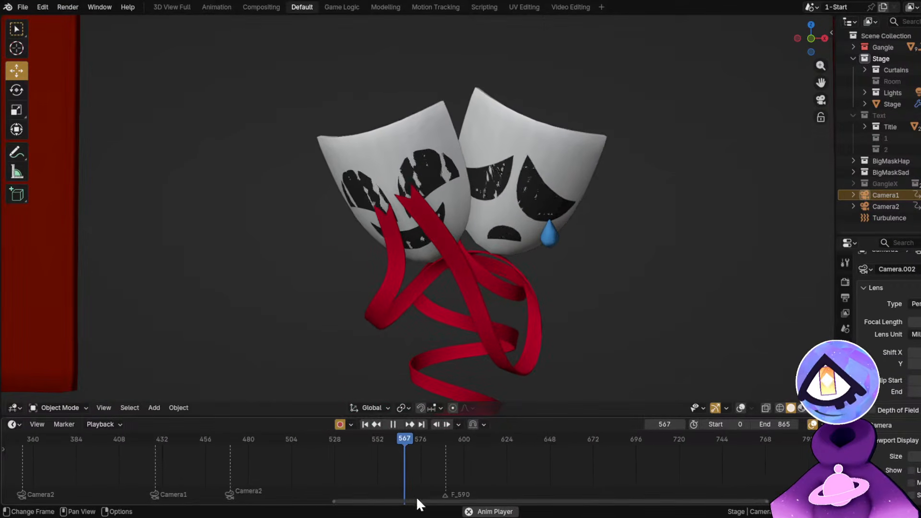
left_click_drag(451, 438, 512, 451)
scroll(463, 202, "down", 4)
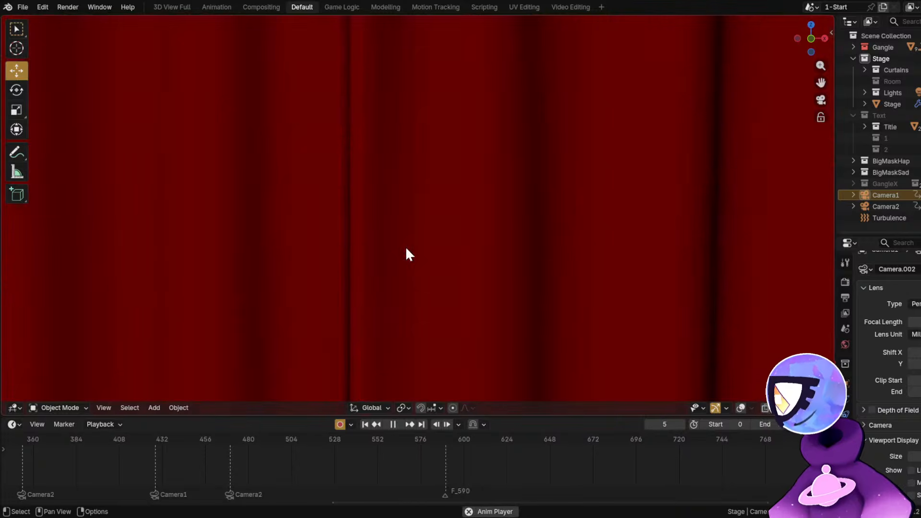
key("space")
Scrub to frame 661 to check the stage composition, and reopen the recent file GH2.blend.
left_click_drag(369, 434, 573, 456)
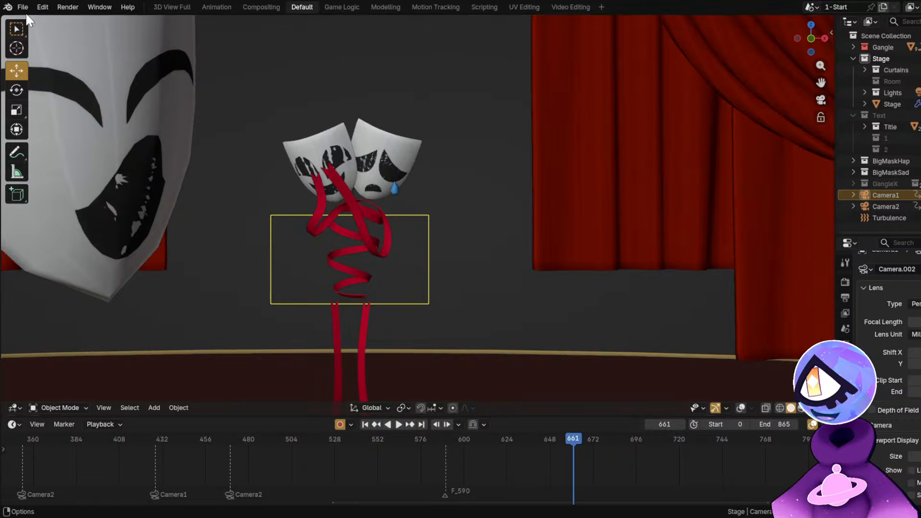
middle_click_drag(578, 273, 640, 315, "shift")
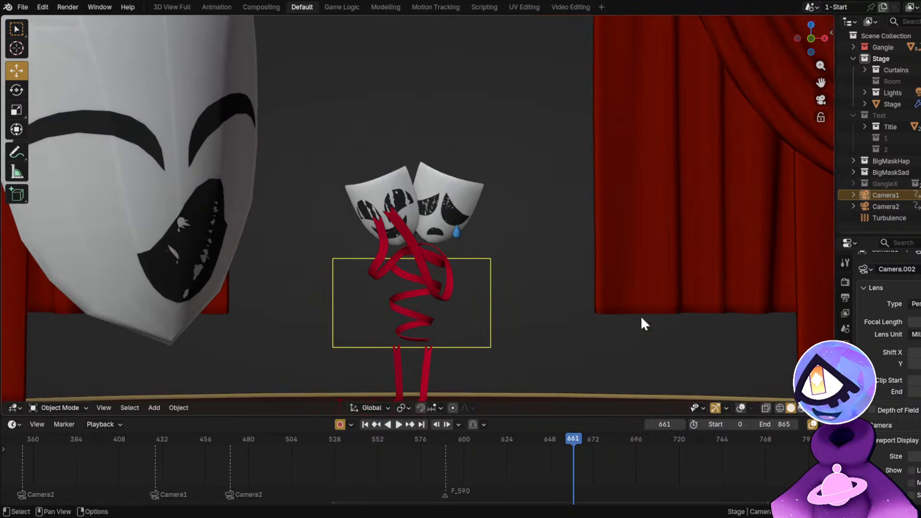
left_click(24, 6)
mouse_move(40, 45)
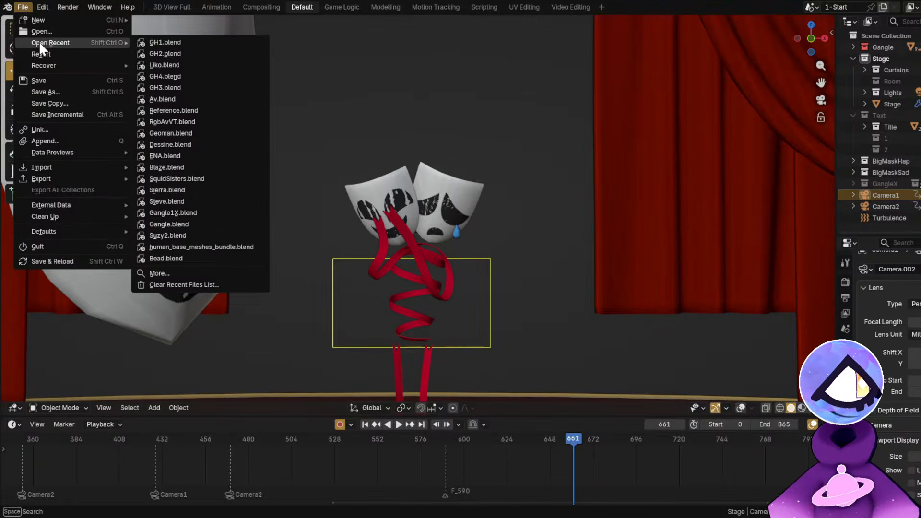
left_click(174, 51)
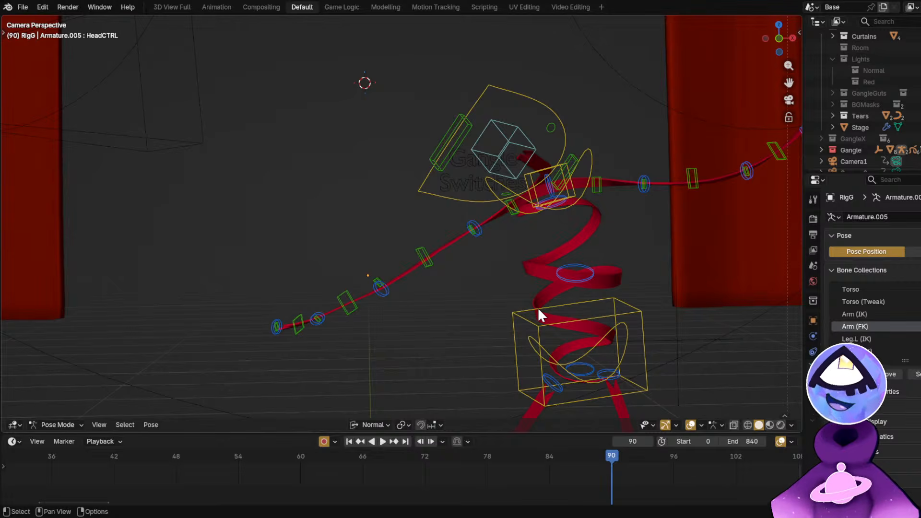
Select the rig's Torso control and scrub between frames 90 and 107 to check the dance poses across the whole stage.
left_click(563, 320)
scroll(445, 465, "down", 5)
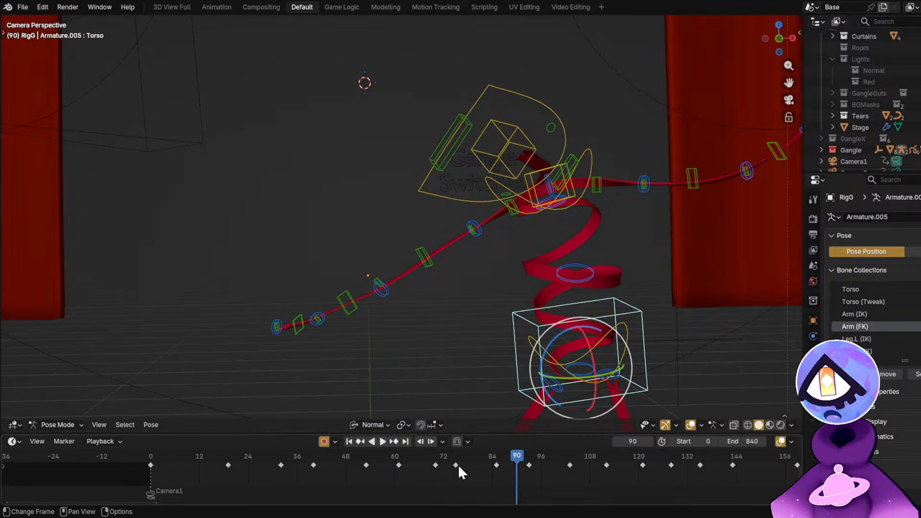
left_click_drag(459, 464, 586, 475)
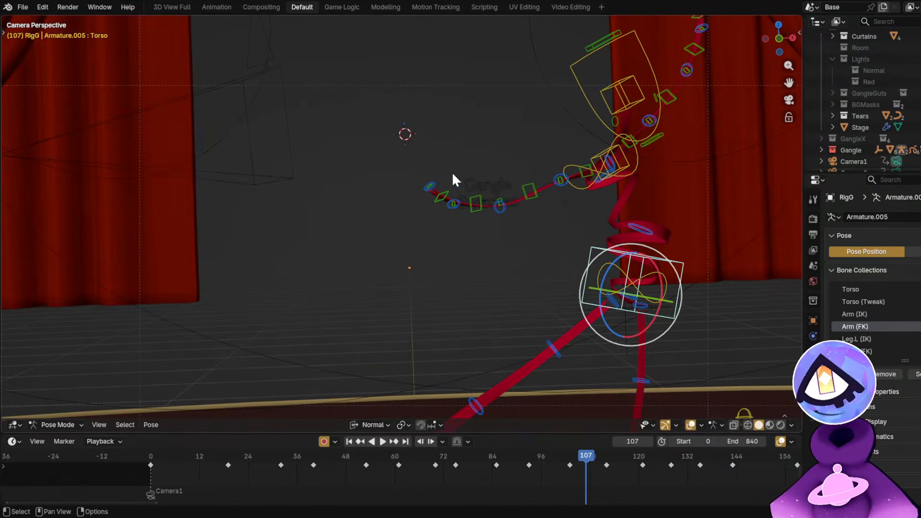
scroll(403, 248, "down", 4)
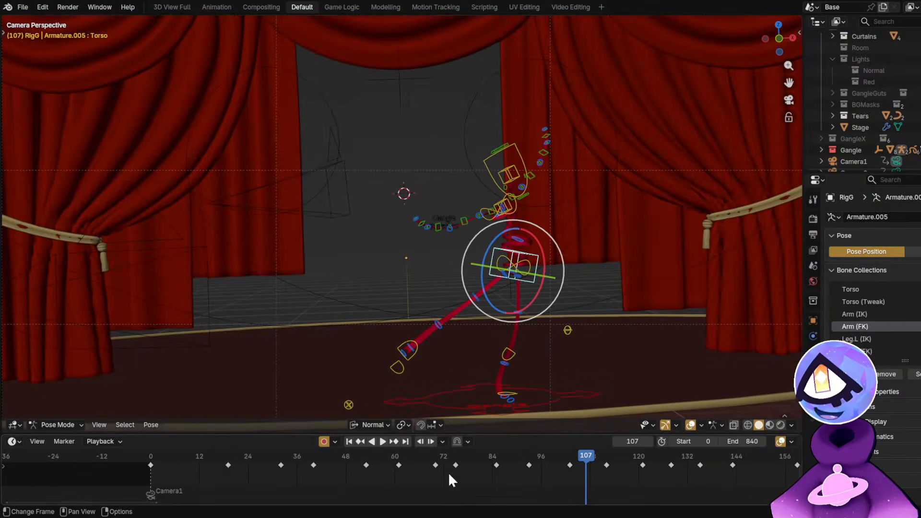
left_click_drag(368, 459, 574, 473)
Show the BGMasks collection and scrub to frame 119 to check the background masks.
left_click(918, 104)
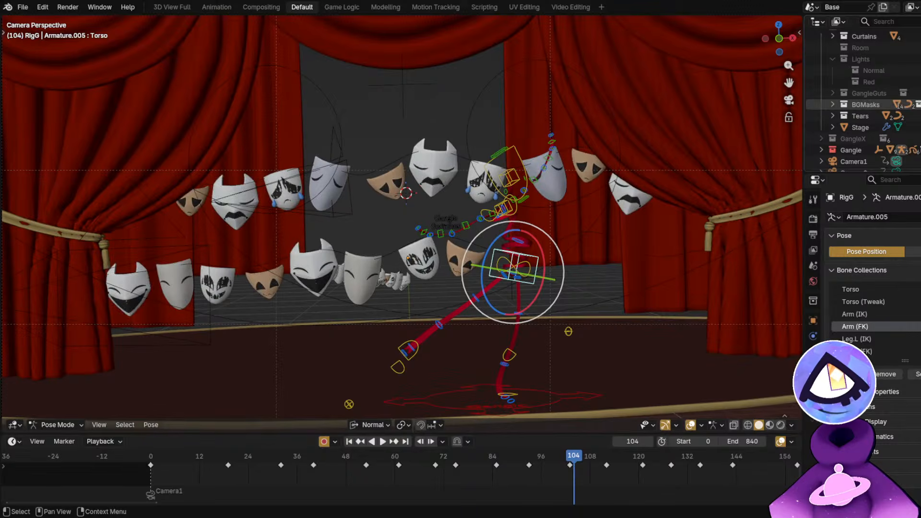
middle_click_drag(625, 490, 458, 473)
left_click_drag(433, 455, 465, 461)
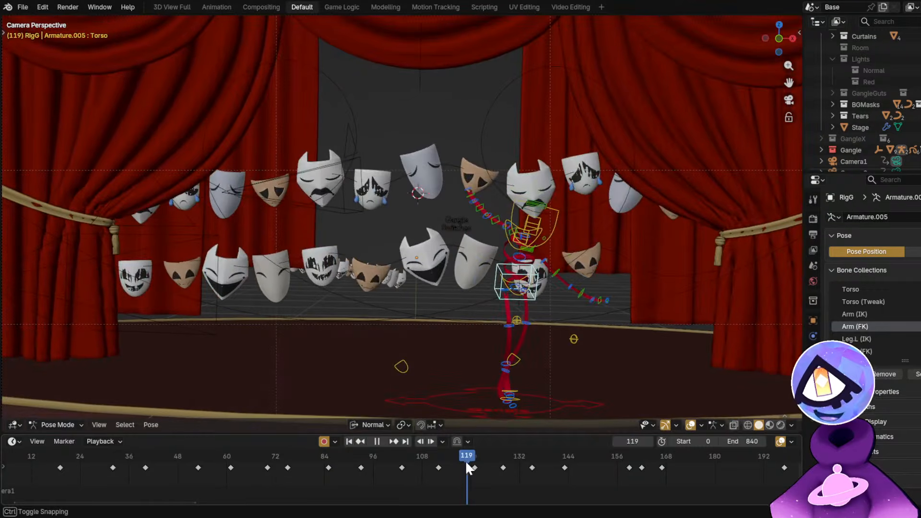
Select the BGMaskProxySa background masks, examine the crying mask up close, and hide the BGMasks collection again.
left_click(392, 156)
scroll(392, 154, "up", 5)
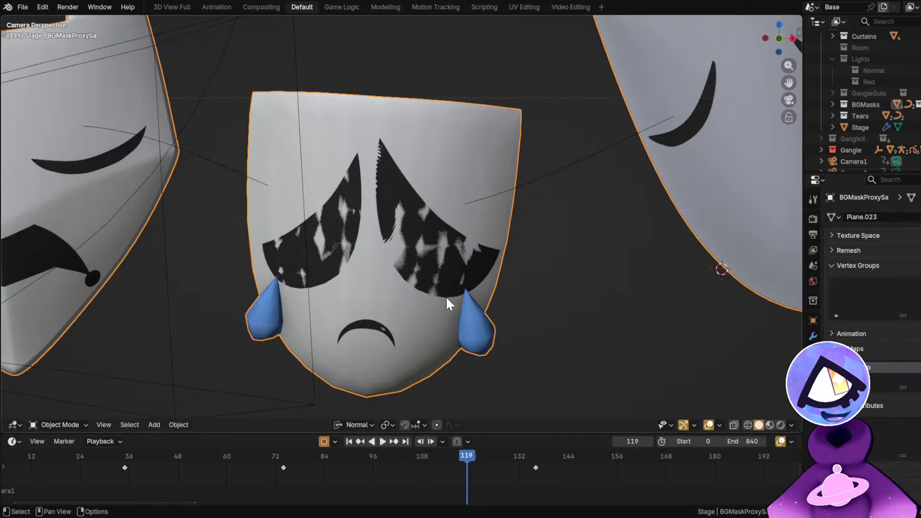
scroll(445, 290, "down", 5)
middle_click_drag(456, 304, 407, 124, "shift")
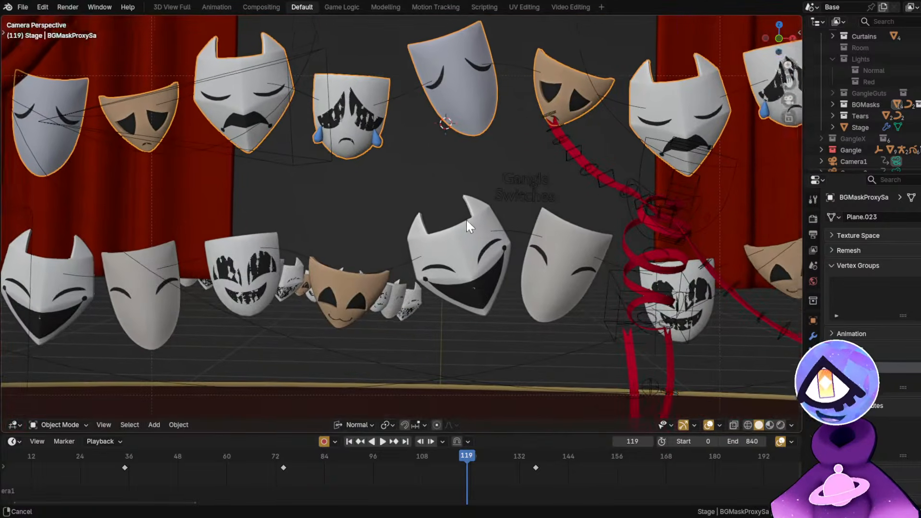
scroll(627, 196, "down", 5)
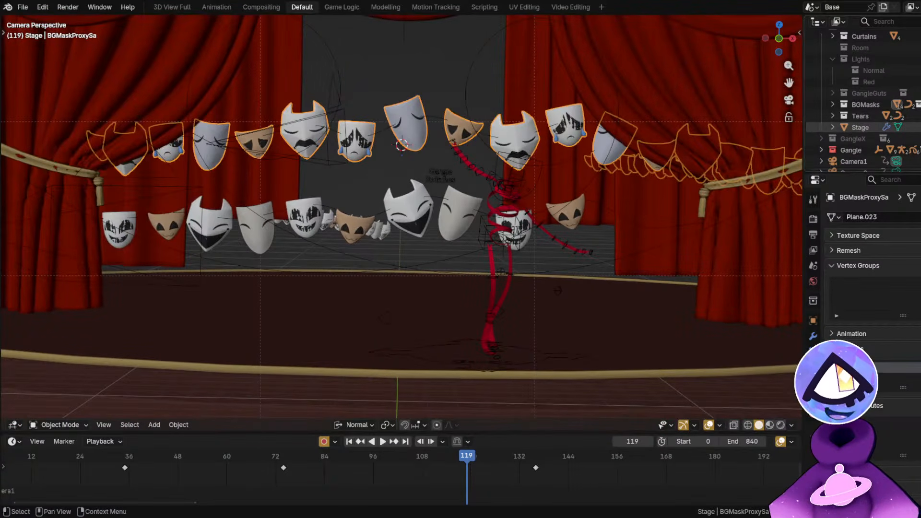
middle_click_drag(623, 224, 531, 190, "shift")
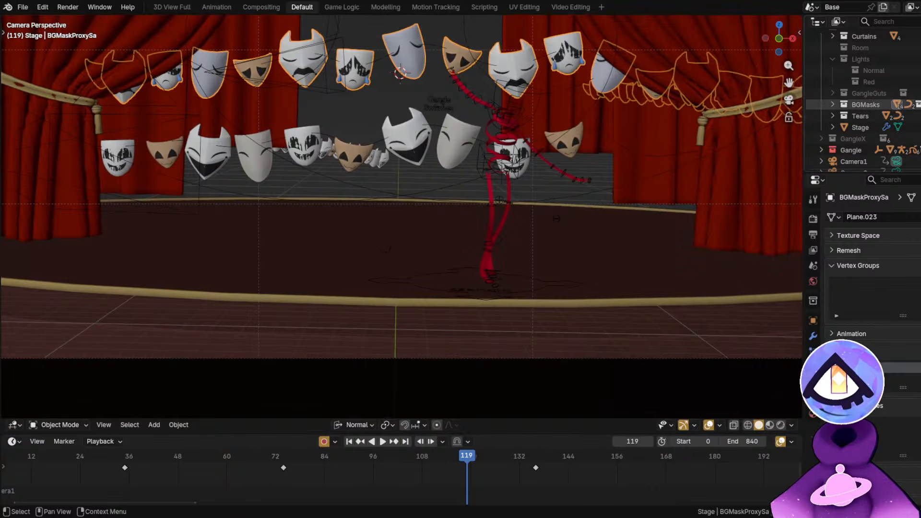
key("Delete")
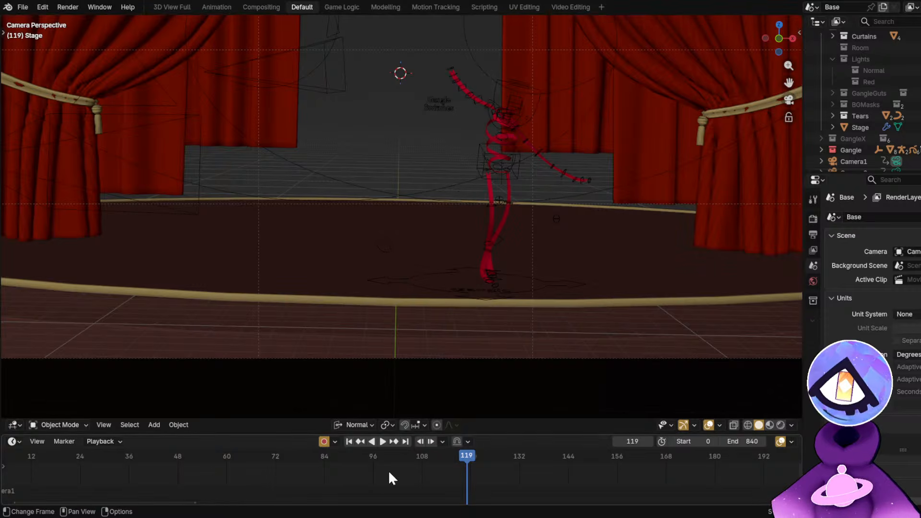
Go to frame 97, put the character rig back into Pose Mode and select its Torso control.
mouse_move(377, 463)
left_mouse_down()
mouse_move(362, 456)
mouse_move(607, 471)
mouse_move(80, 456)
mouse_move(349, 476)
mouse_move(377, 458)
left_mouse_up()
left_click(484, 291)
key("ctrl+Tab")
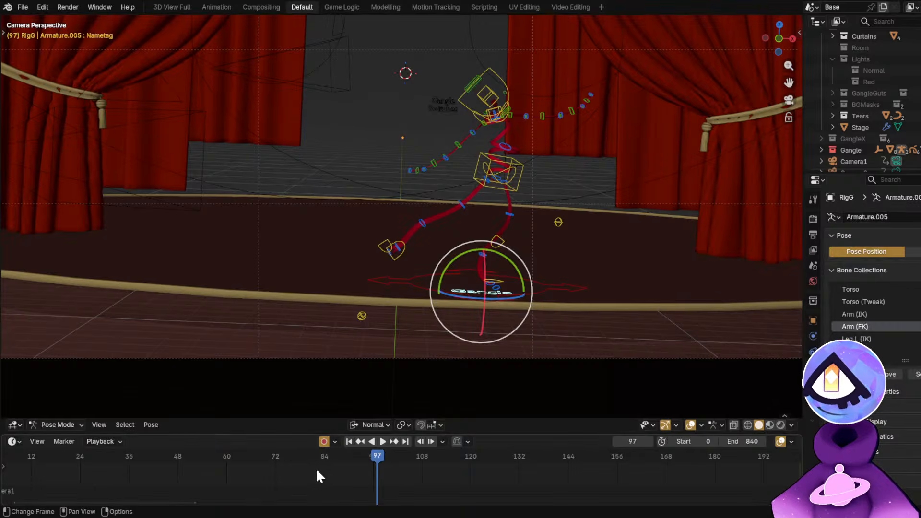
scroll(316, 467, "down", 5)
middle_click_drag(356, 469, 348, 468)
scroll(487, 233, "up", 4)
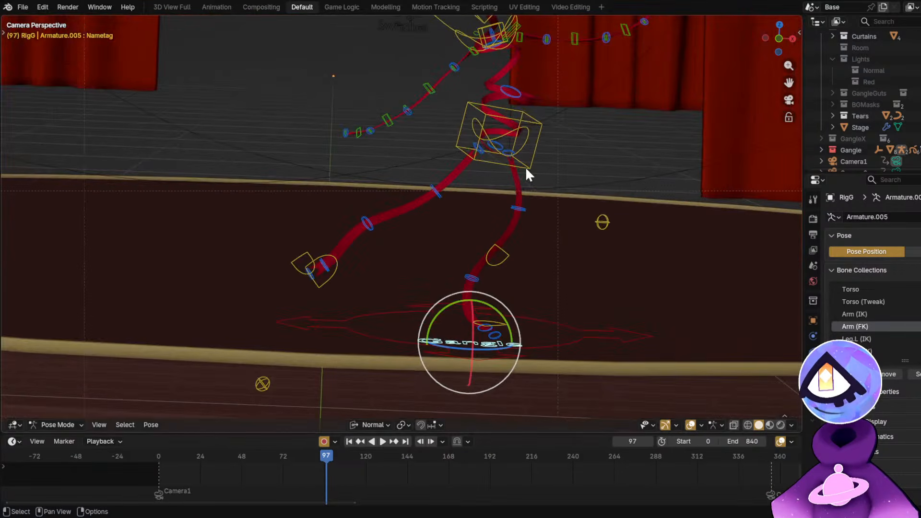
left_click(525, 166)
Play back the body motion from about frame 40 with overlays hidden, and show the overlays again around frame 79.
scroll(307, 479, "up", 3)
left_click_drag(249, 447, 103, 476)
key("space")
key("shift+alt+z")
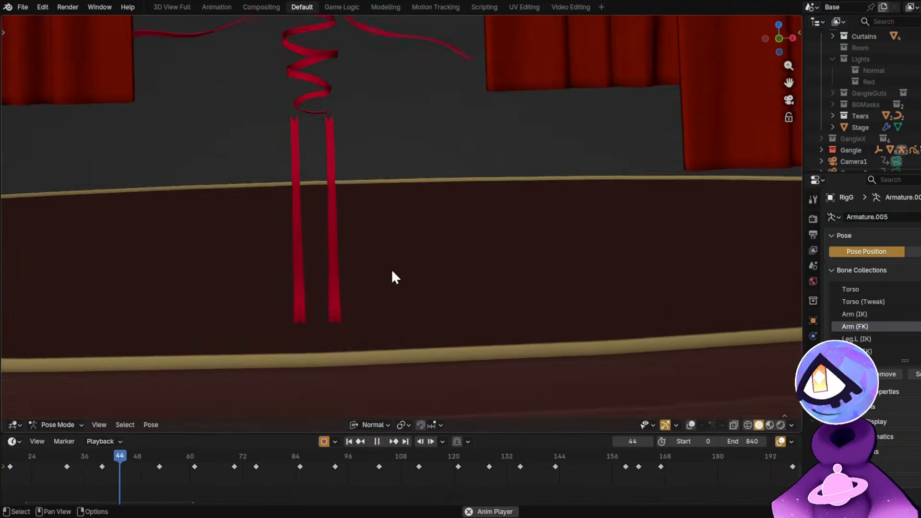
scroll(397, 250, "down", 1)
middle_click_drag(401, 227, 470, 283, "shift")
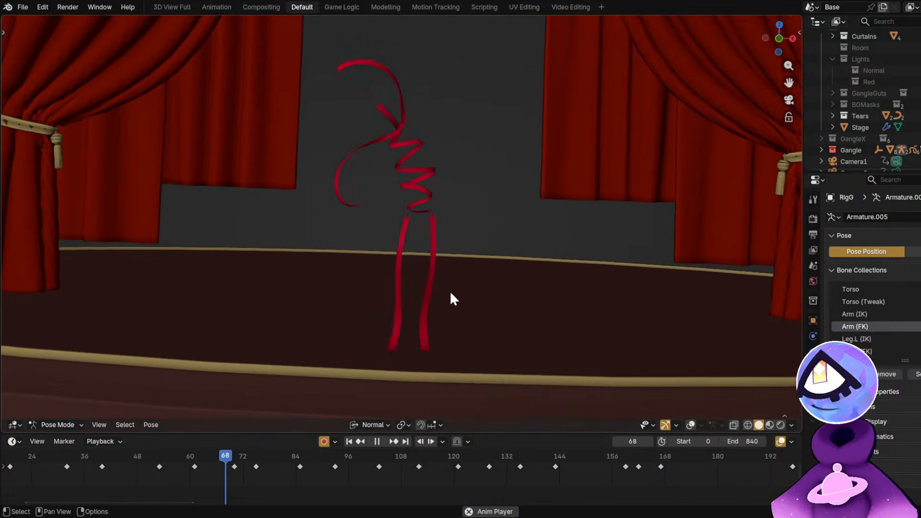
key("space")
key("shift+alt+z")
Select ArmFK.L, move its keyframe around frame 75 to frame 80, and play back from about frame 66.
scroll(414, 147, "up", 3)
scroll(416, 145, "up", 2)
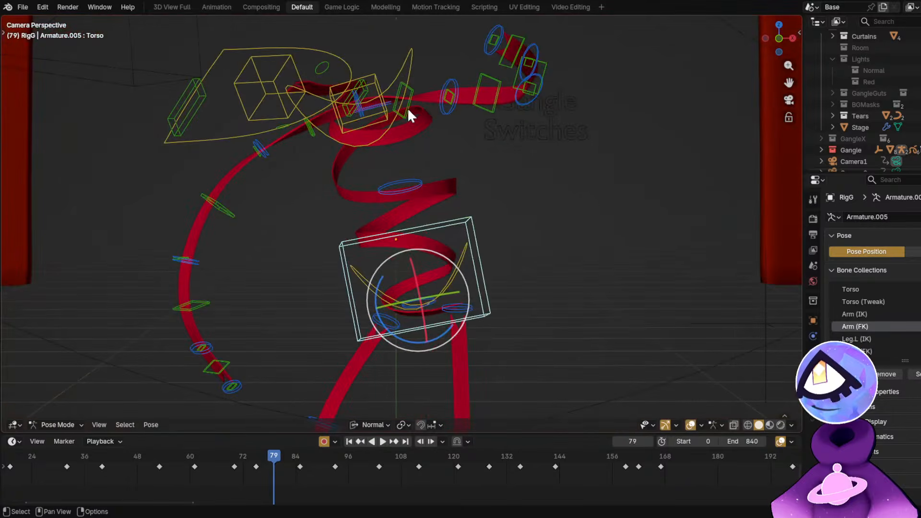
left_click(407, 107)
scroll(288, 460, "up", 3)
left_click_drag(253, 473, 294, 478)
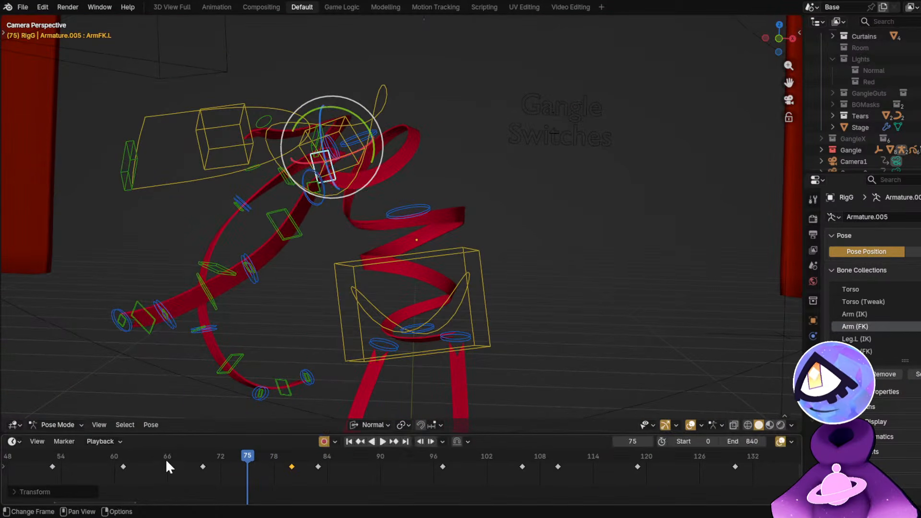
left_click(165, 454)
key("space")
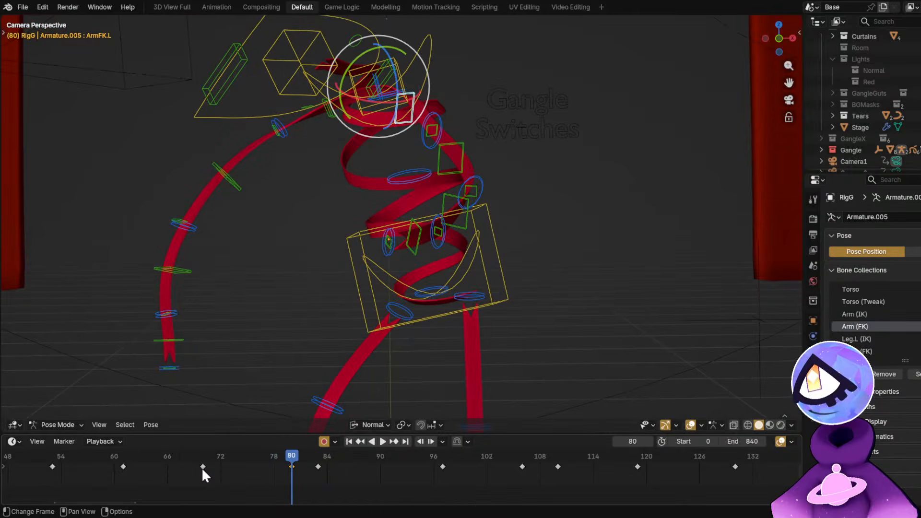
Move ArmFK.L's keyframe at frame 70 to frame 75, and play back the arm swing.
key("g")
left_click(240, 474)
left_click(165, 456)
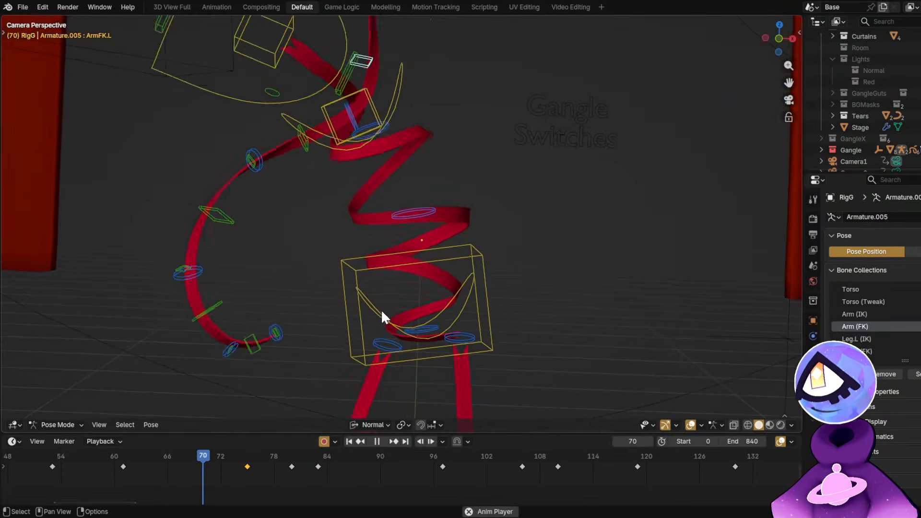
key("space")
key("space")
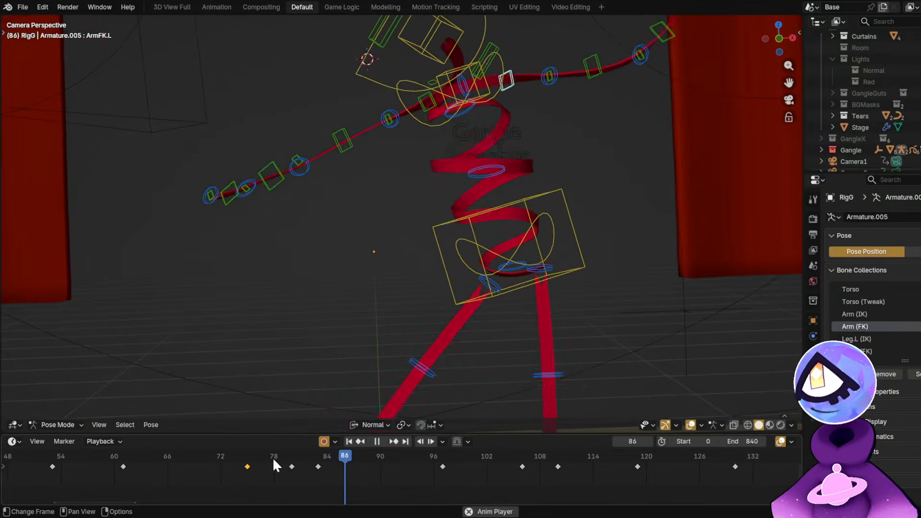
key("space")
Play back the retimed arm swing with overlays hidden, replaying it from earlier in the timeline.
left_click_drag(211, 455, 168, 454)
key("space")
key("shift+alt+z")
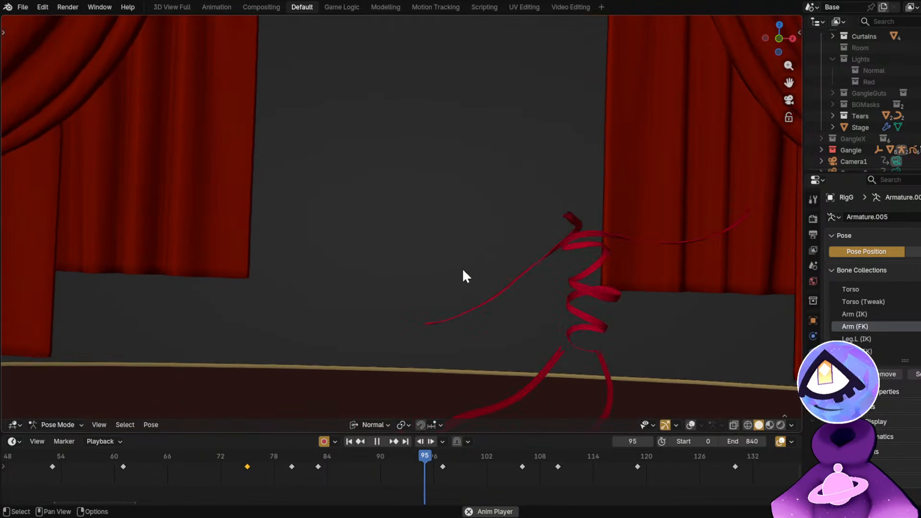
key("space")
key("shift+alt+z")
middle_click_drag(168, 485, 320, 483)
left_click_drag(111, 453, 155, 465)
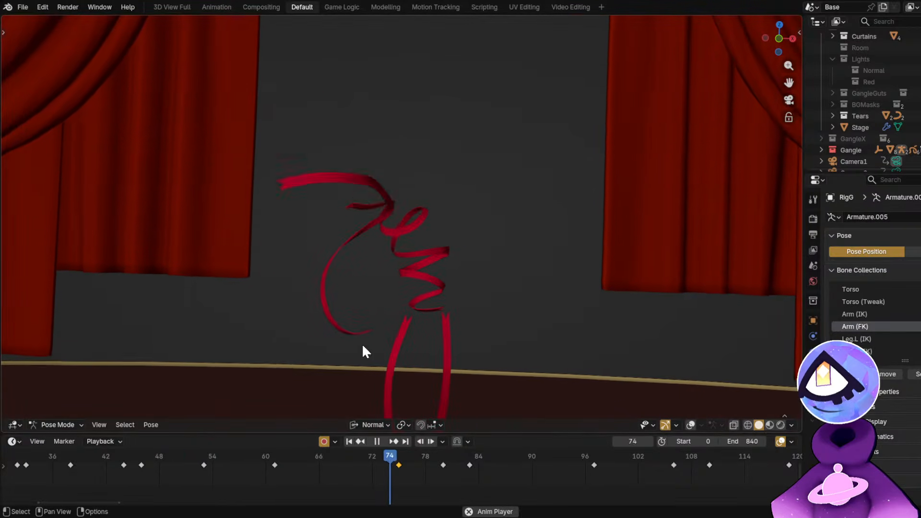
key("space")
Rotate ArmFK.L freely with the trackball at frame 75 to adjust the raised arm, and check it from outside the camera view.
left_click_drag(257, 465, 399, 476)
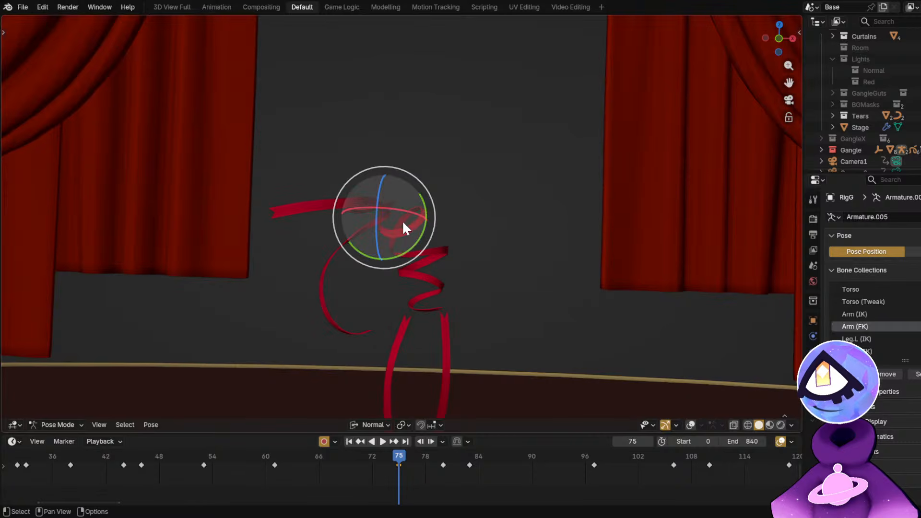
left_click_drag(403, 222, 401, 225)
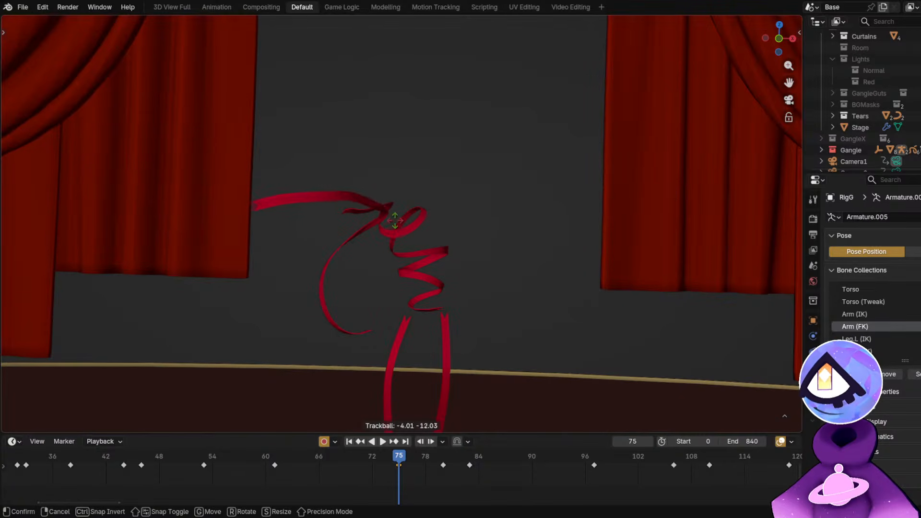
left_click(422, 240)
scroll(450, 265, "up", 2)
key("KP_0")
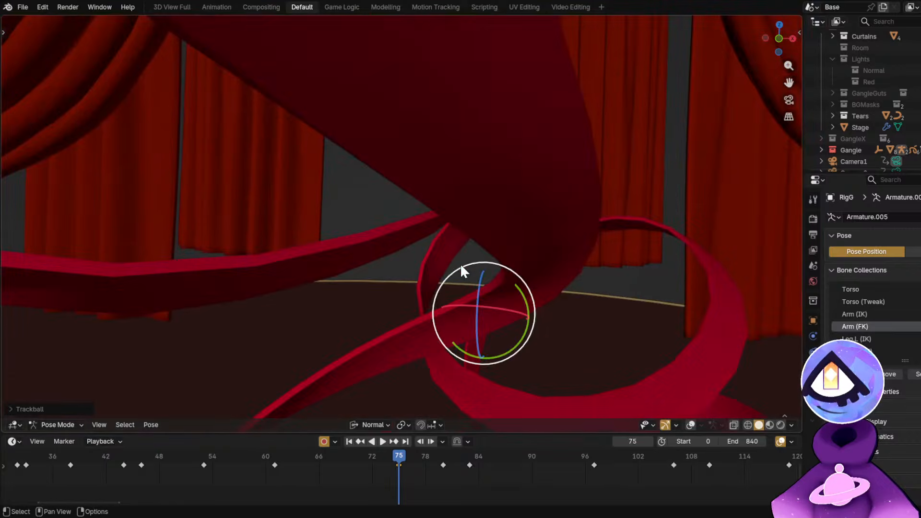
Try rotating ArmFK.L at frame 75 from outside the camera view, and undo the stray rotation of the SQSTBot control.
middle_click_drag(459, 263, 383, 247)
scroll(382, 240, "down", 4)
key("alt+shift+z")
middle_click_drag(392, 211, 379, 260, "shift")
left_click(320, 237)
key("r")
left_click(398, 289)
left_click(405, 252)
key("r")
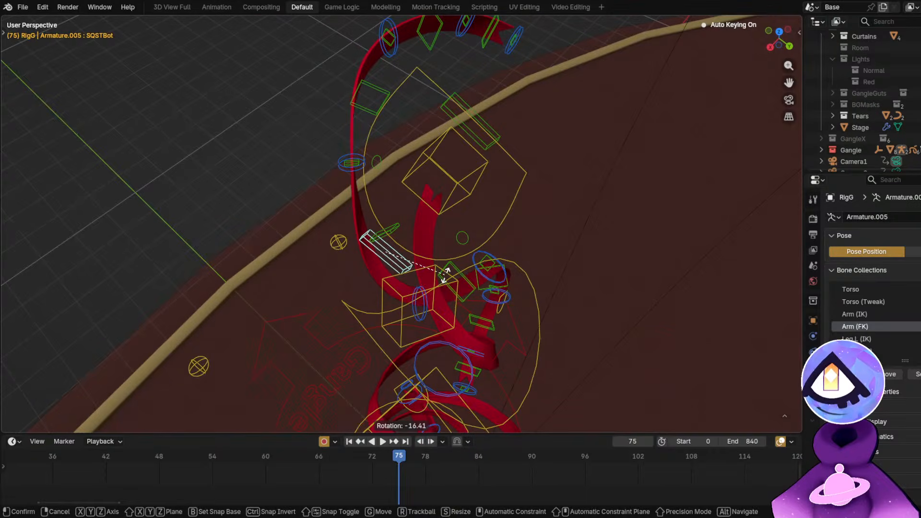
left_click(444, 272)
key("ctrl+z")
left_click(396, 230)
key("r")
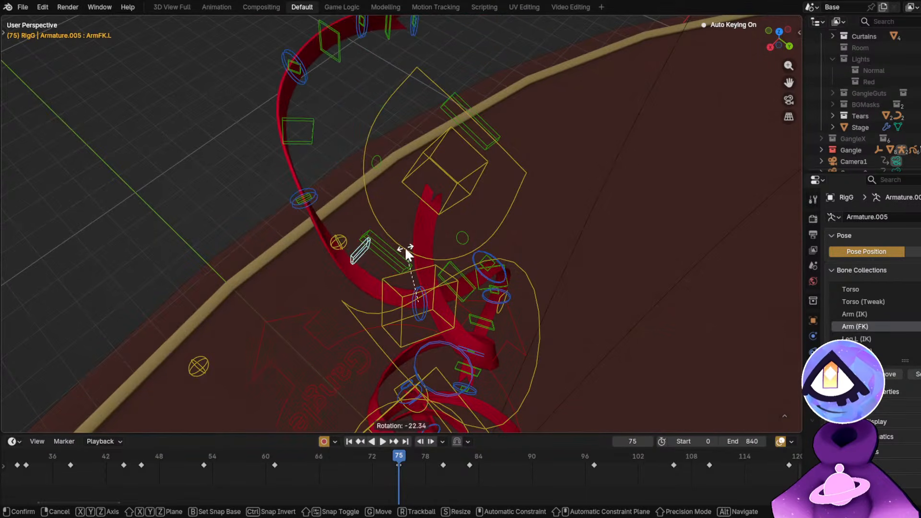
left_click(405, 251)
Hide the Face, SQSTBot and SQSTTopCTRL controls around the head to clear access to the left arm's bones.
scroll(864, 326, "up", 4)
scroll(892, 337, "up", 3)
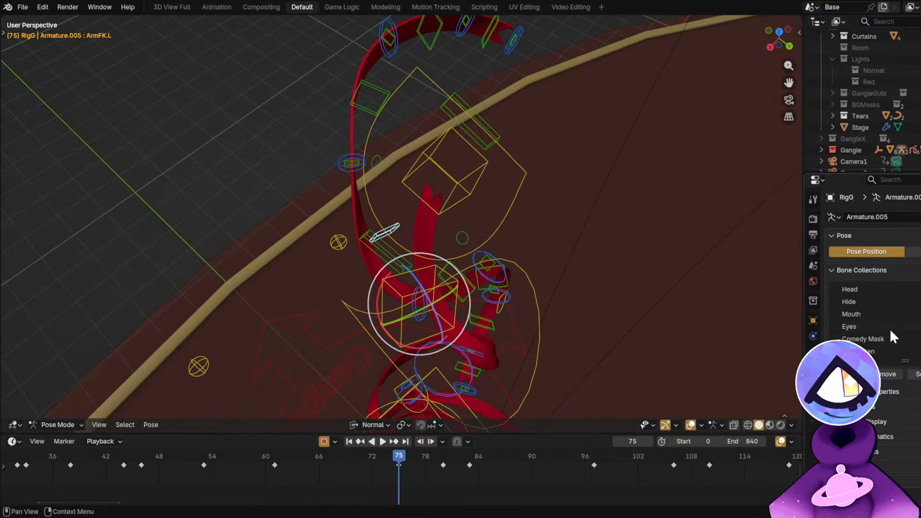
middle_click_drag(720, 288, 488, 263)
left_click(918, 291)
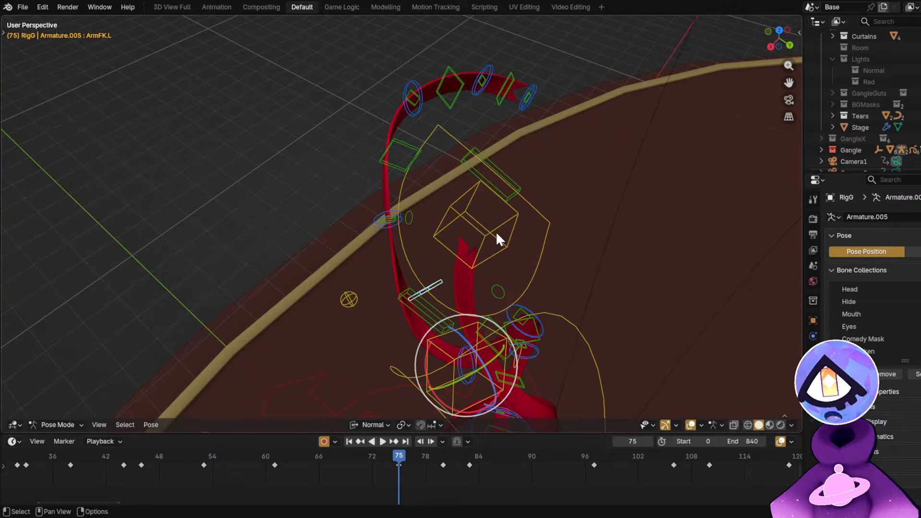
left_click(413, 260)
left_click(419, 274)
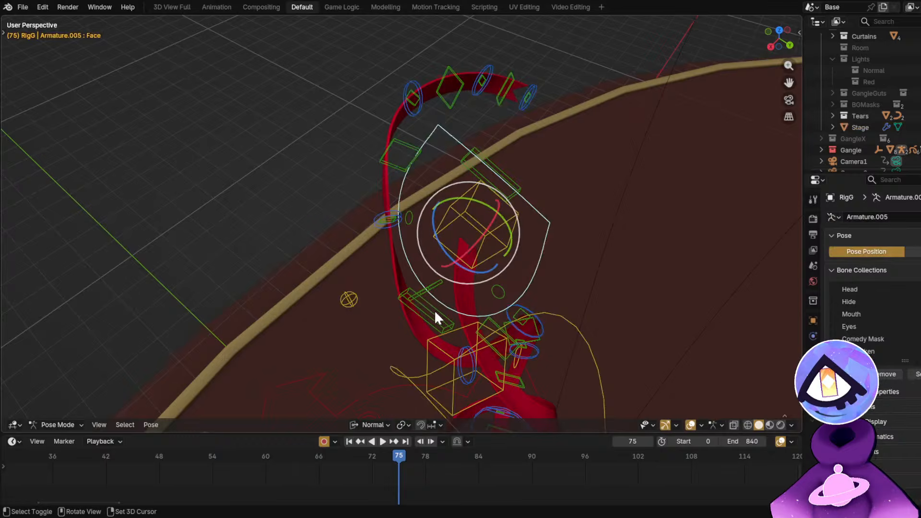
left_click(433, 310, "shift")
left_click(500, 171, "shift")
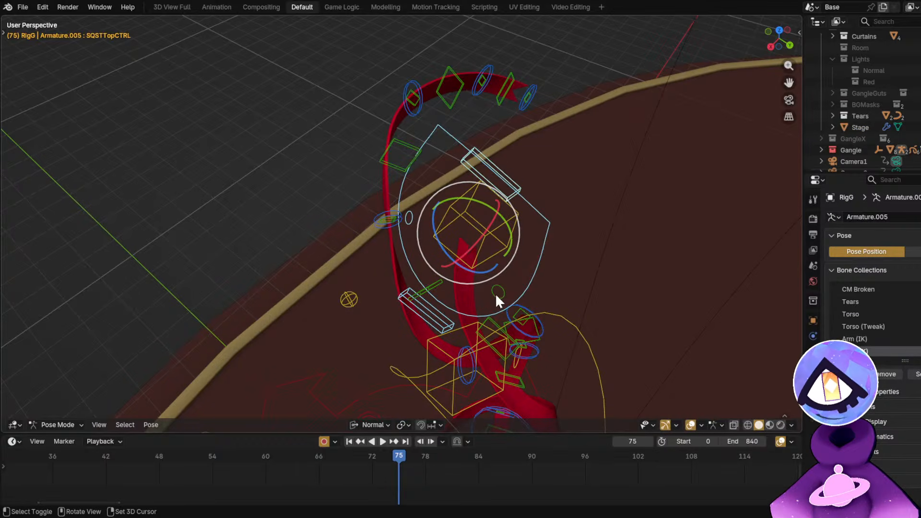
key("h")
Rotate ArmFK.L.001, ArmFK.L.002 and ArmFK.L at frame 75 to reshape the curve of the raised left arm.
middle_click_drag(495, 292, 454, 307)
left_click(398, 218)
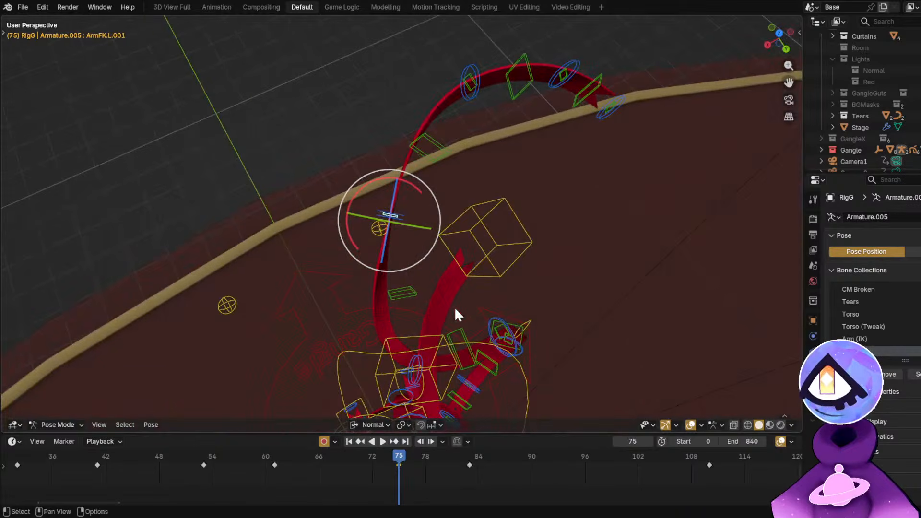
key("r")
left_click(535, 327)
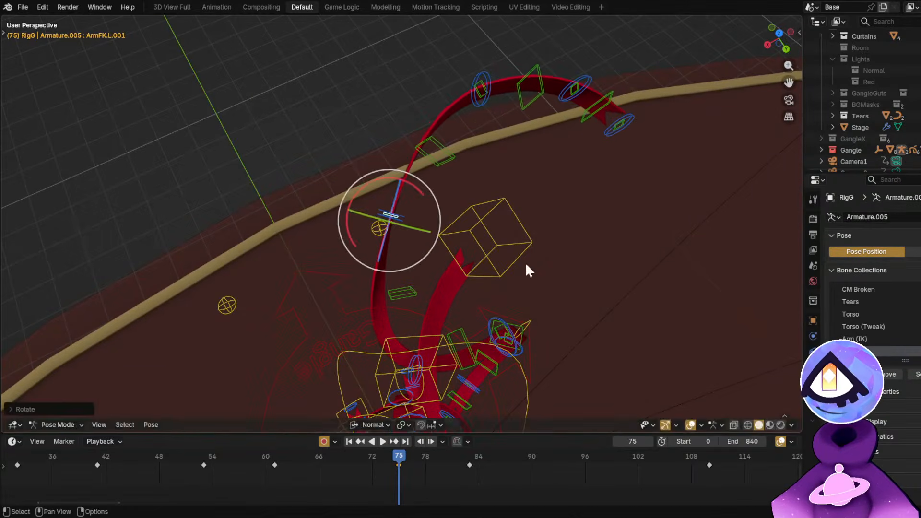
left_click(451, 162)
key("r")
left_click(467, 290)
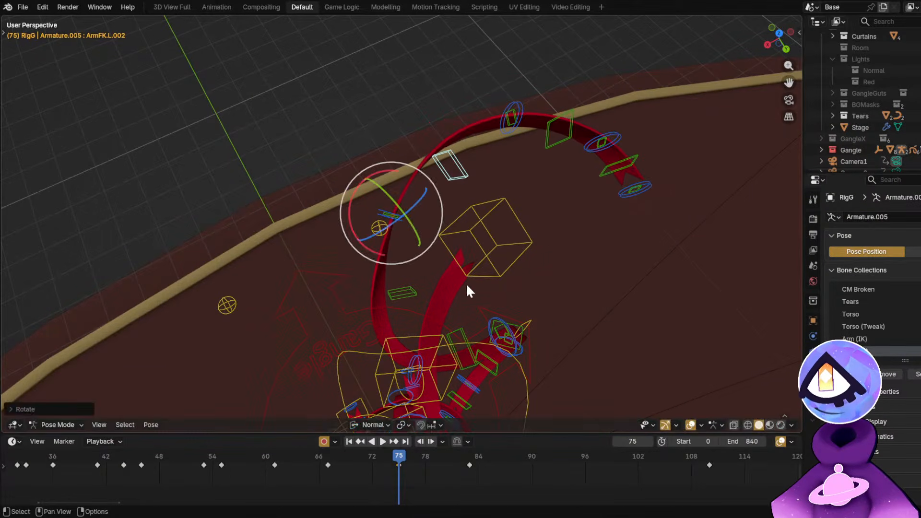
left_click(416, 290)
key("r")
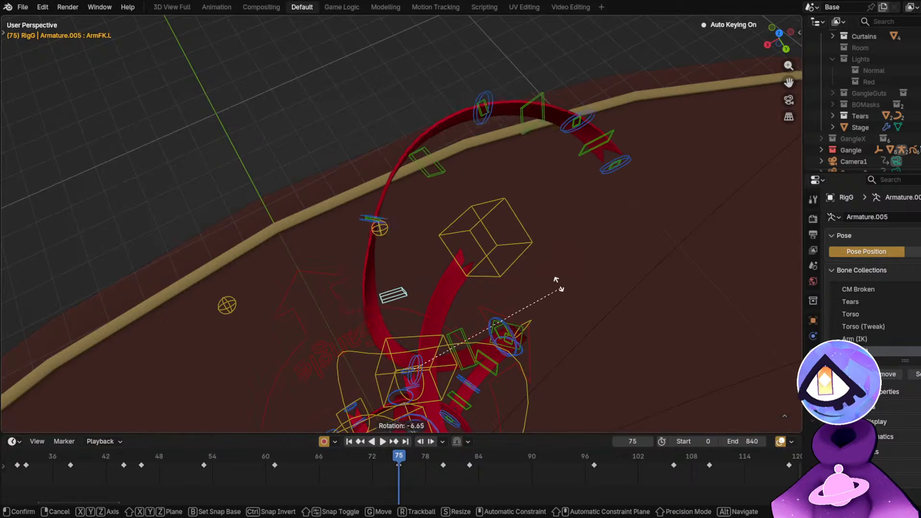
left_click(483, 251)
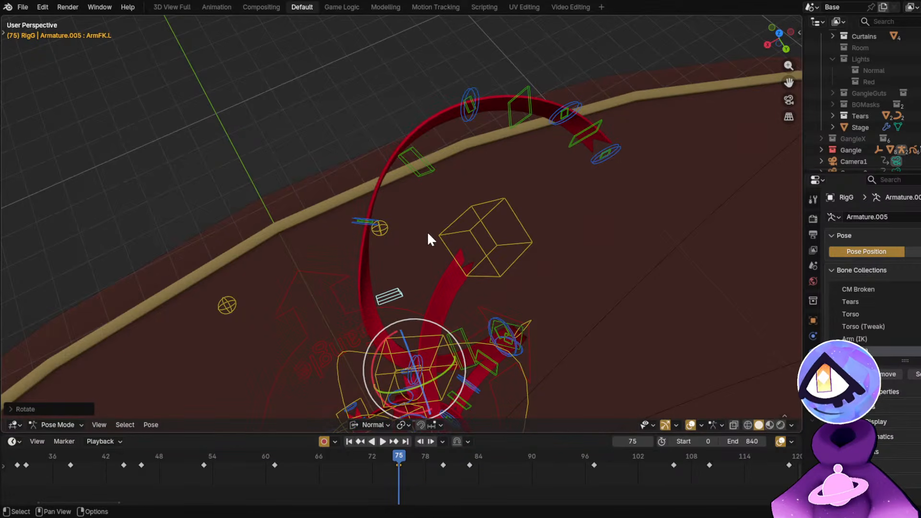
Return to the camera view and play back the reshaped arm swing with overlays hidden.
key("KP_0")
key("shift+alt+z")
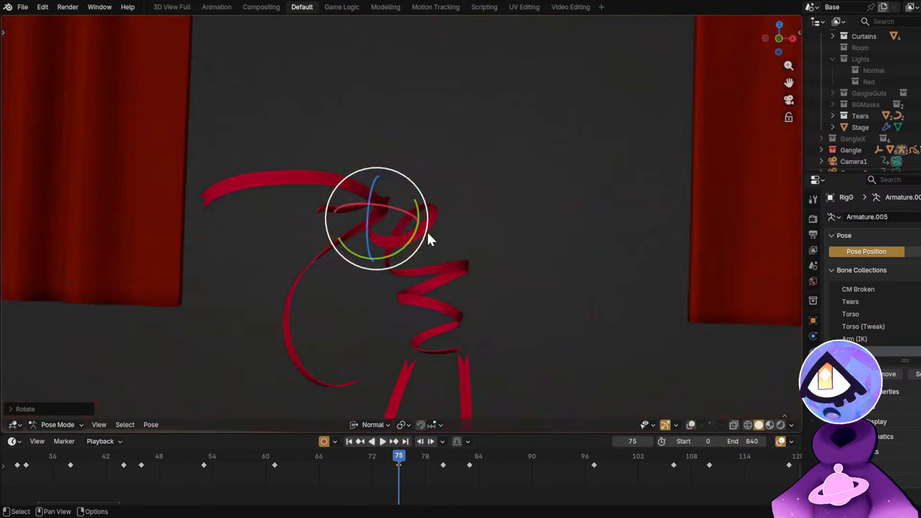
left_click(115, 455)
key("space")
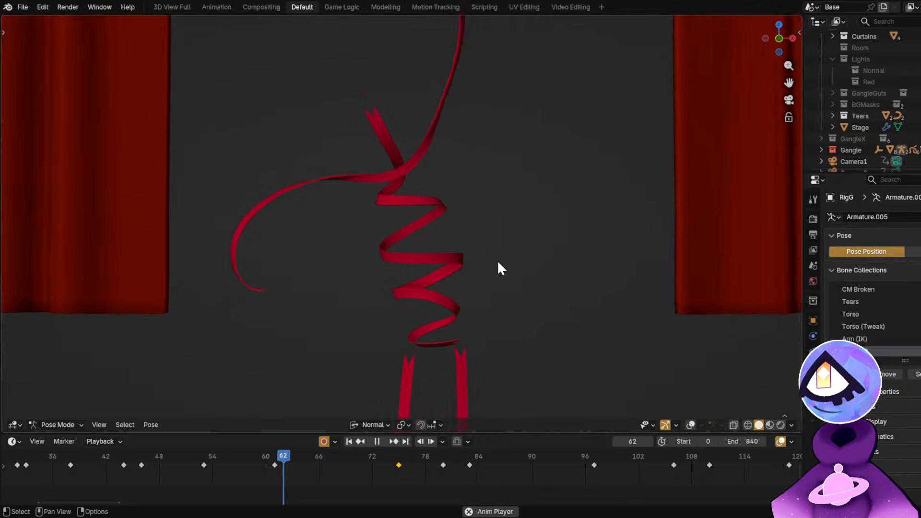
key("space")
key("space")
key("space")
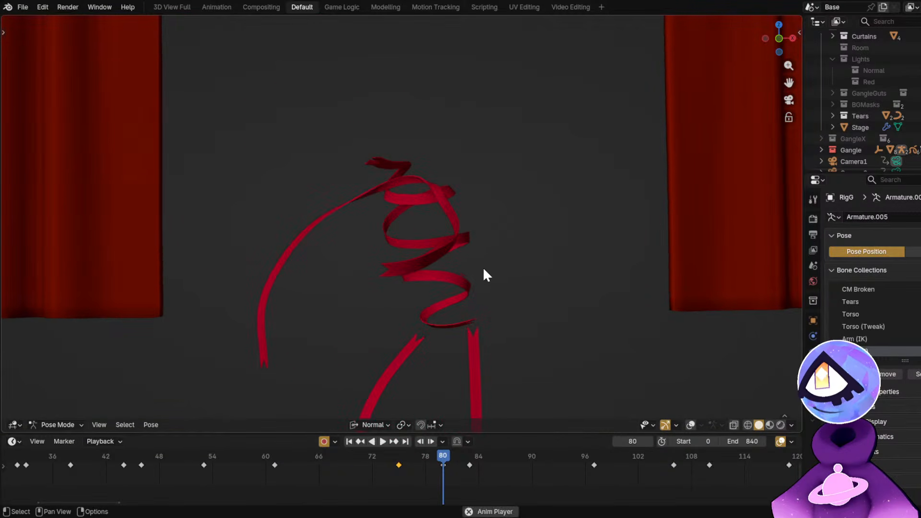
Select the Chest control and move its keyframe at frame 74 to frame 75.
left_click_drag(242, 469, 357, 456)
key("shift+alt+z")
left_click(416, 186)
left_click_drag(365, 458, 411, 465)
left_click(389, 465)
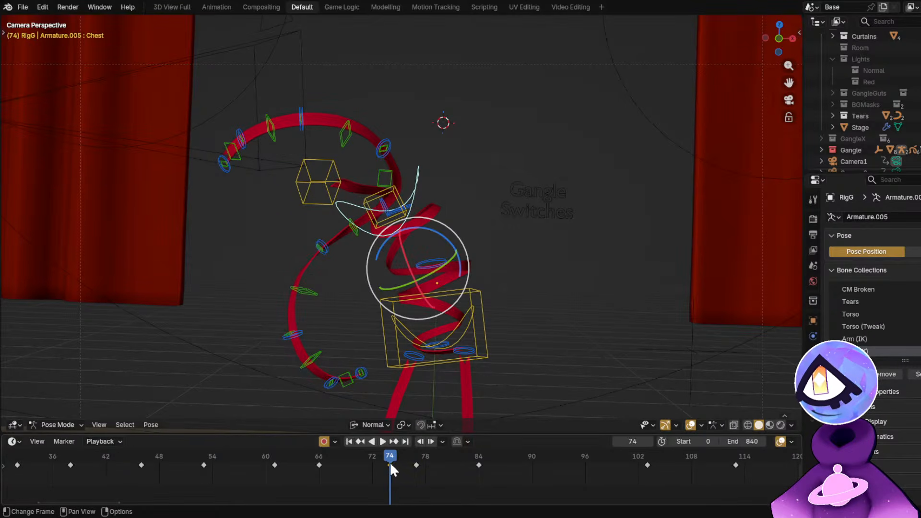
key("g")
left_click(383, 469)
Play back the retimed chest motion from about frame 50 with overlays hidden, and replay it once.
left_click_drag(303, 458, 180, 454)
key("space")
key("shift+alt+z")
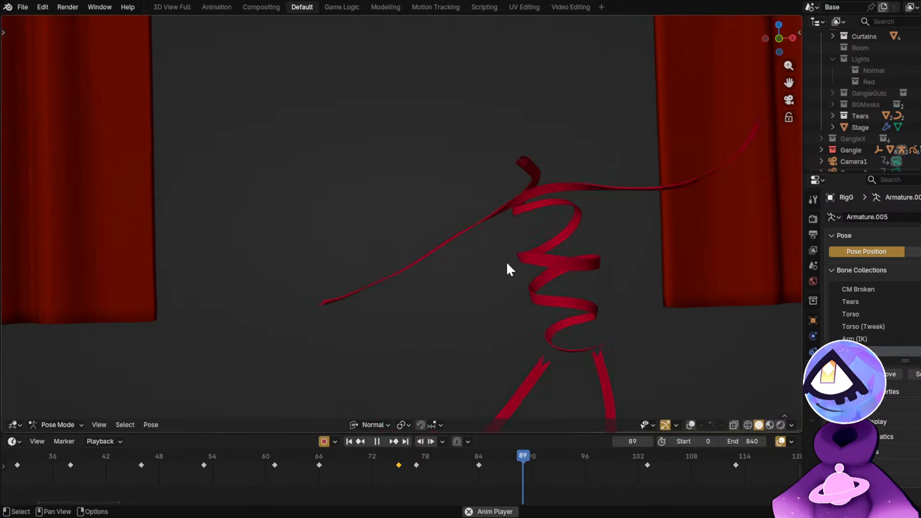
key("space")
left_click(172, 455)
key("space")
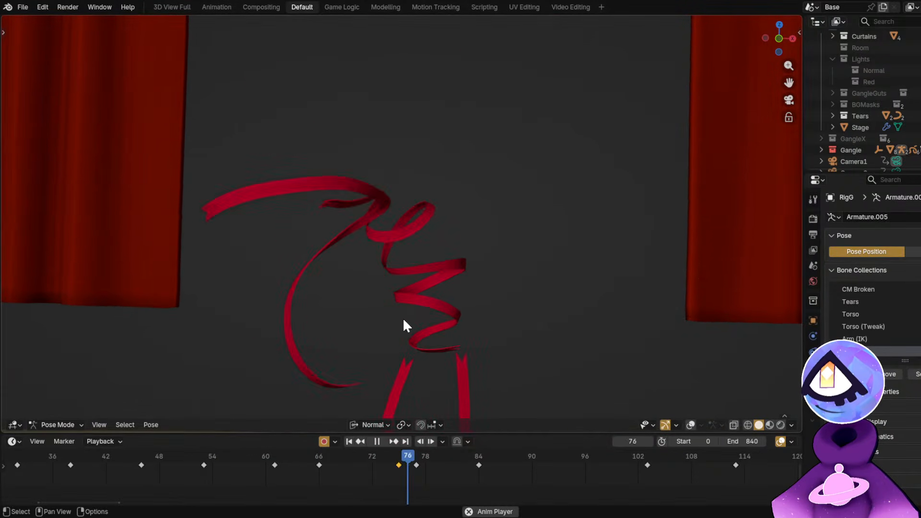
key("space")
Rotate ArmFK.L.002 by about 7° around its normal X axis at frame 75.
key("shift+alt+z")
left_click_drag(315, 462, 378, 456)
key("shift+alt+z")
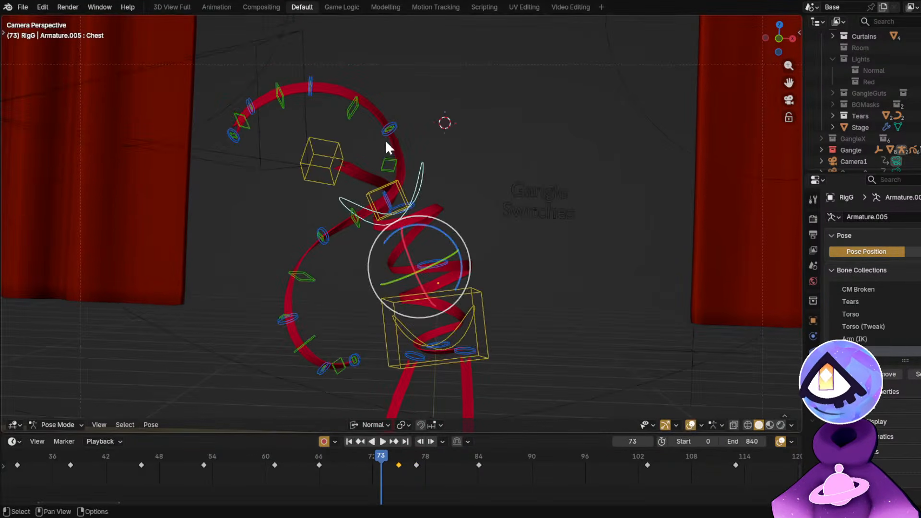
left_click(356, 110)
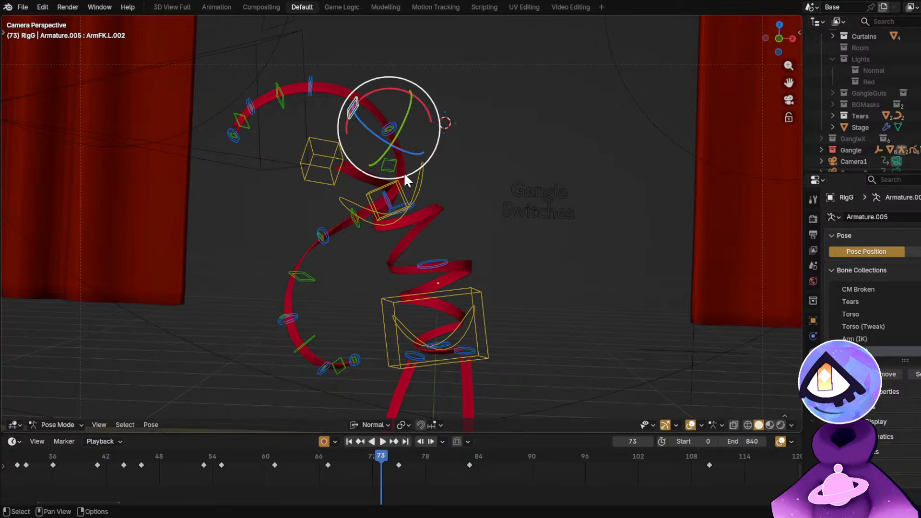
left_click(392, 162)
left_click(397, 464)
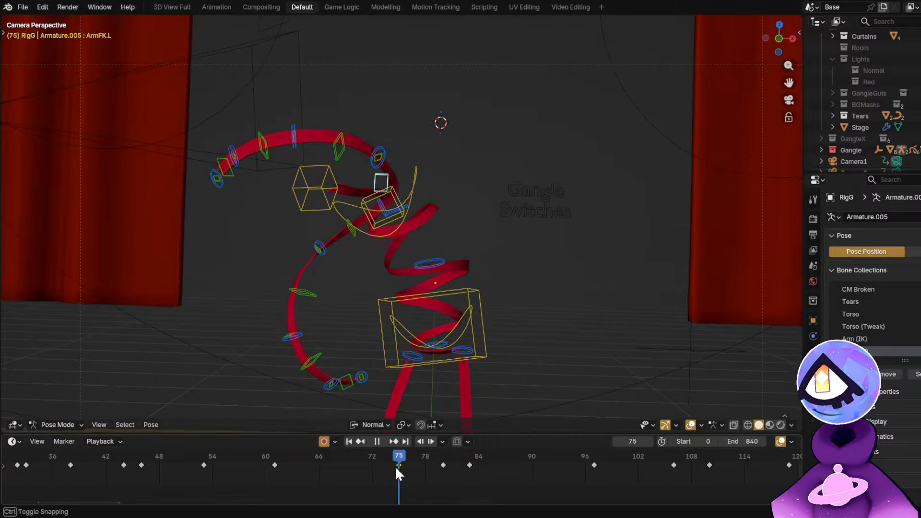
left_click(334, 151)
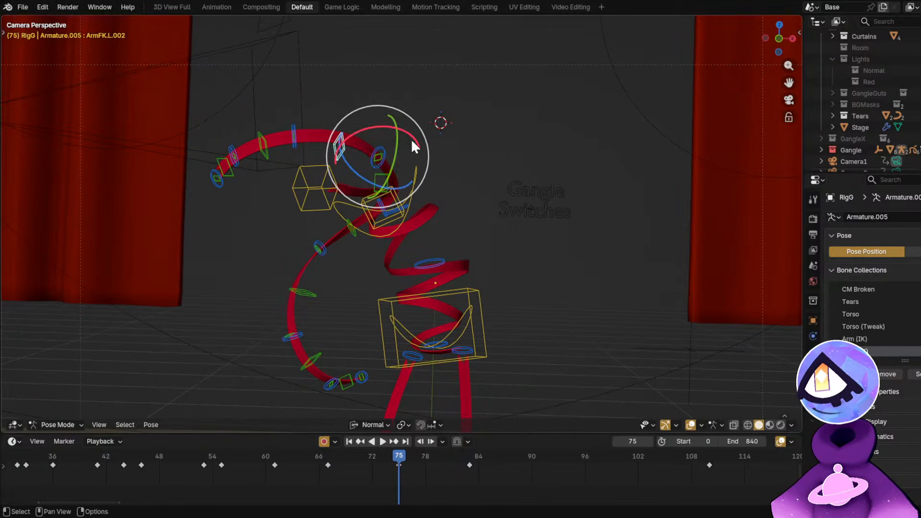
key("r")
key("x")
left_click_drag(403, 140, 395, 143)
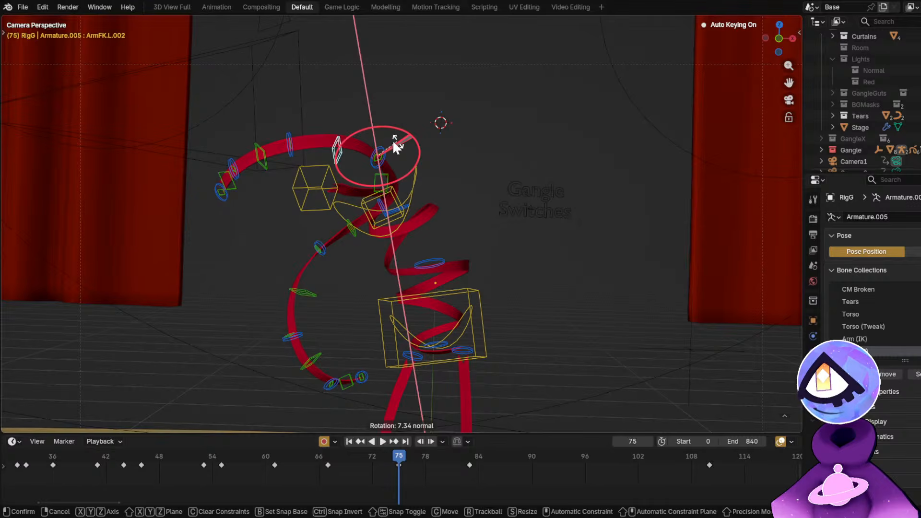
Play back the arm swing from about frame 57 with overlays hidden.
left_click(238, 462)
key("space")
key("shift+alt+z")
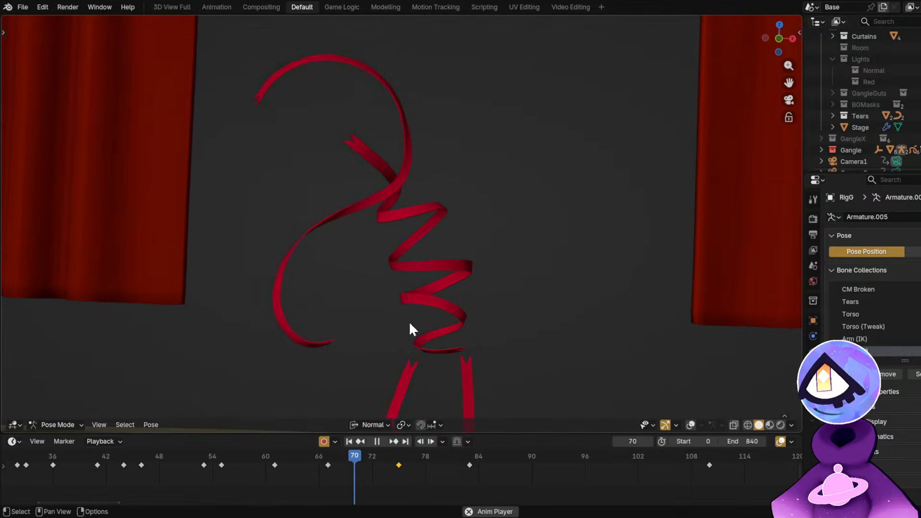
key("space")
Rotate ArmFK.L slightly at frame 75 to lower the raised arm, and play back the swing from about frame 58.
left_click(400, 461)
key("shift+alt+z")
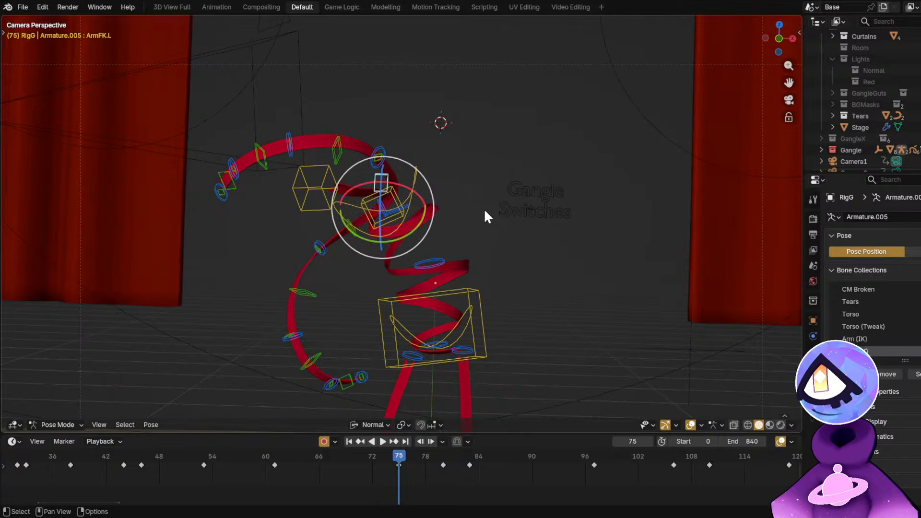
key("r")
left_click(477, 194)
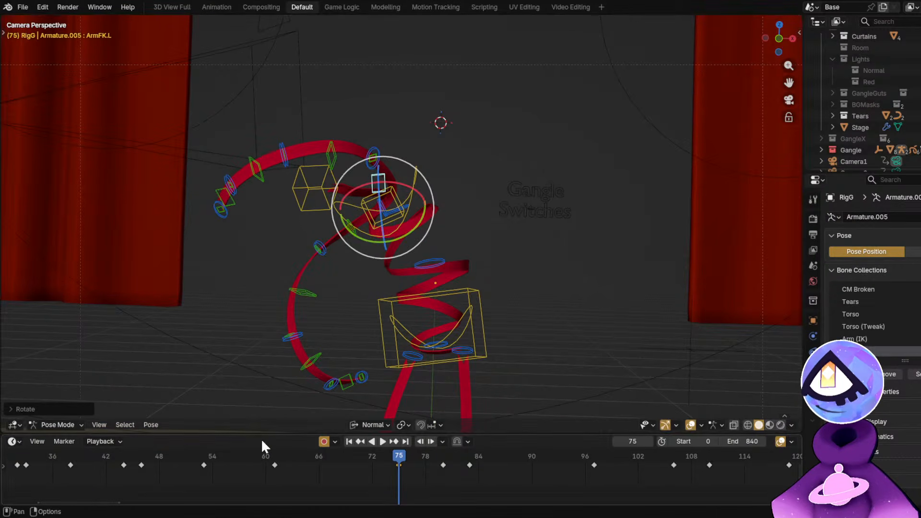
left_click(248, 456)
key("space")
key("shift+alt+z")
key("space")
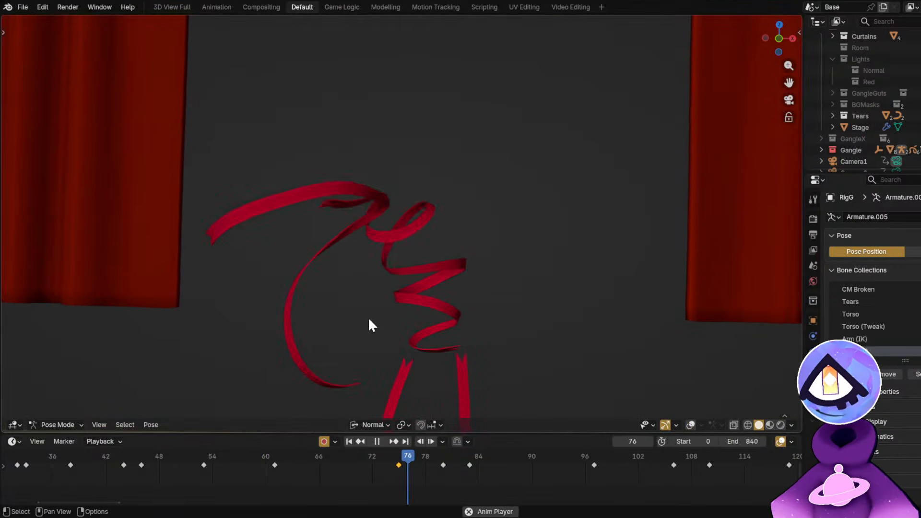
key("shift+alt+z")
key("space")
key("space")
key("shift+alt+z")
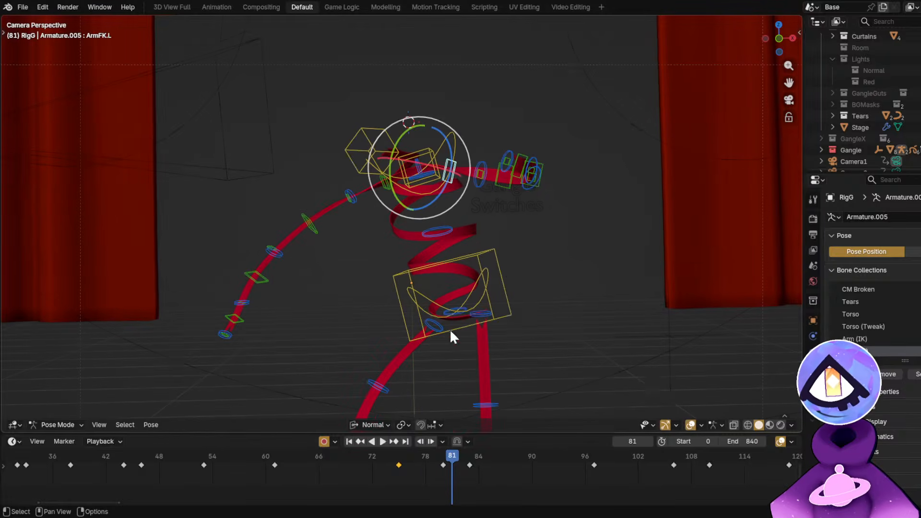
Move the Torso control slightly down and sideways at frame 75, and trackball-rotate it by about 9° and -5°.
left_click_drag(336, 458, 399, 471)
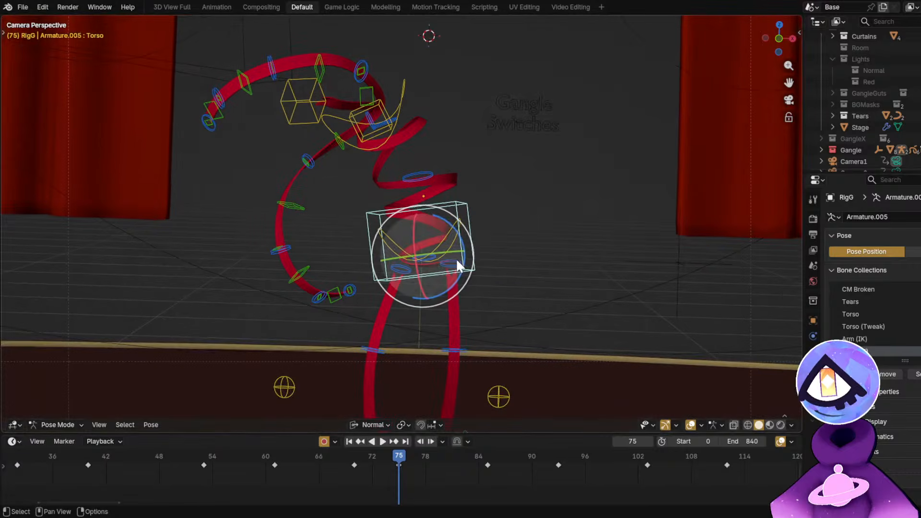
key("g")
left_click(395, 367)
key("r")
key("r")
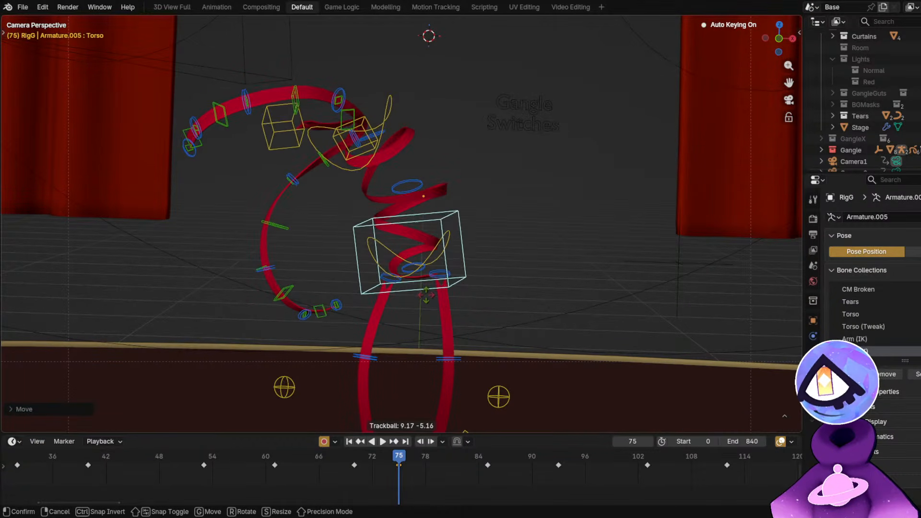
left_click(425, 295)
Play back the adjusted torso motion from about frame 56 with overlays hidden, and replay it from about frame 49.
left_click(225, 456)
key("shift+alt+z")
key("space")
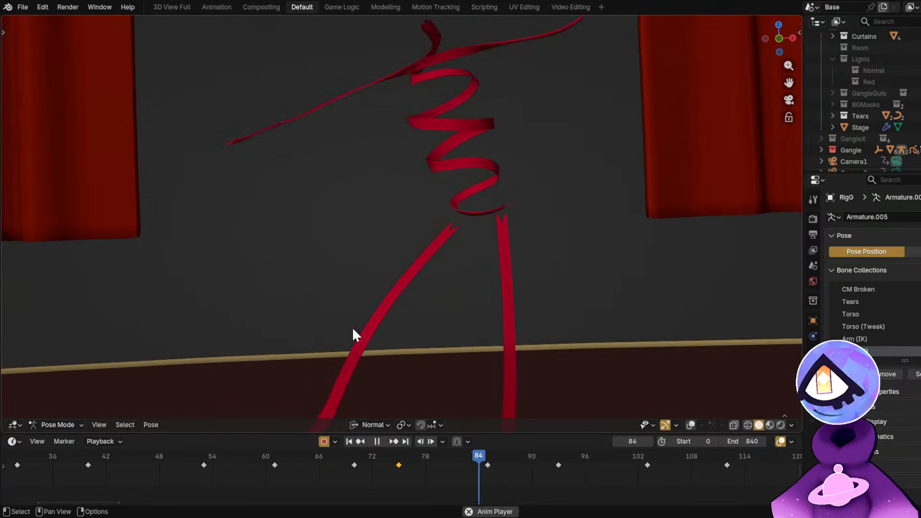
key("space")
key("shift+alt+z")
left_click(165, 461)
key("shift+alt+z")
key("space")
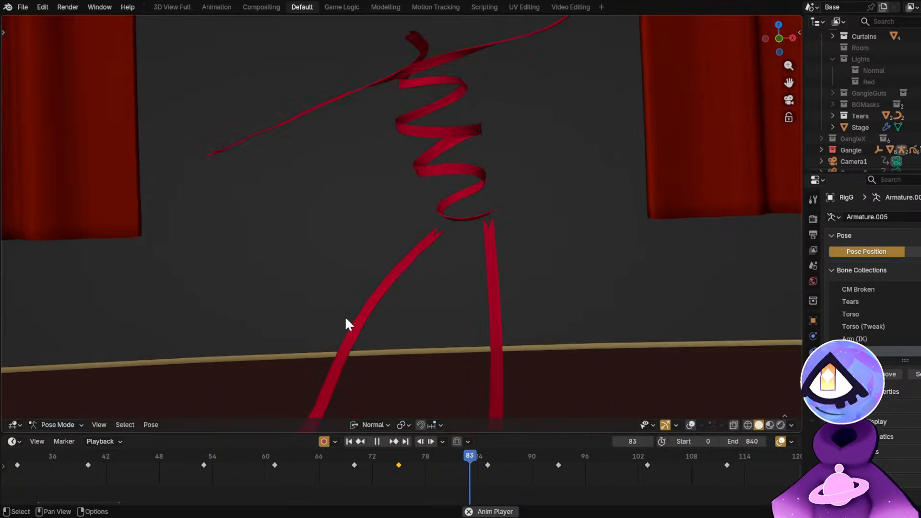
key("space")
Play back the full-body motion from frame 36 with the legs in view, and replay the start with overlays shown.
left_click(53, 453)
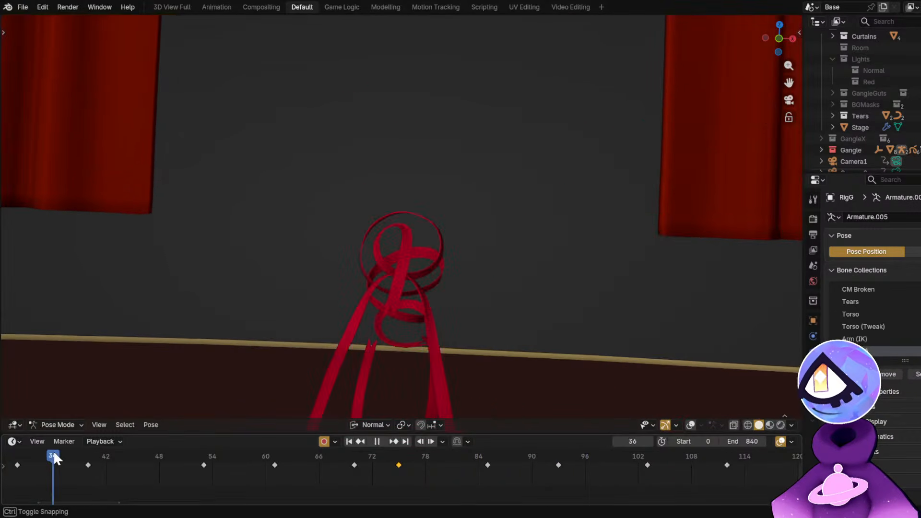
key("space")
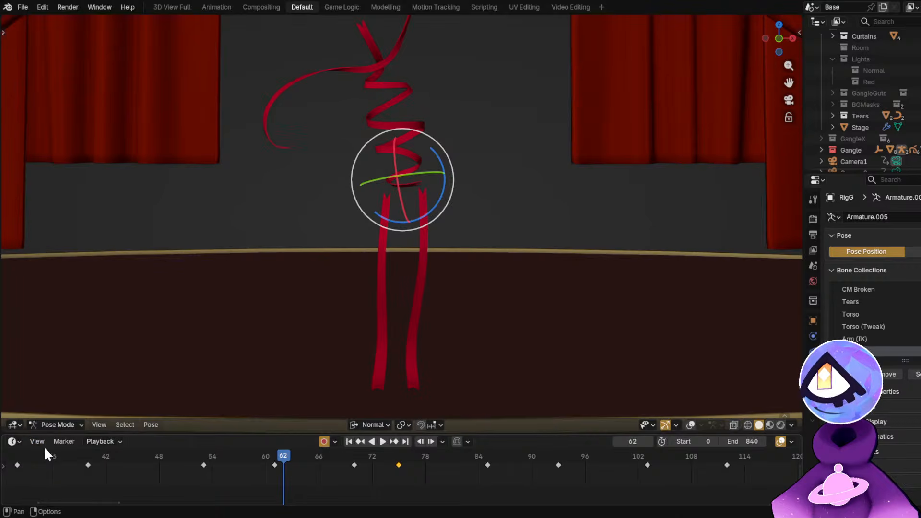
left_click_drag(44, 446, 62, 449)
key("alt+shift+z")
key("space")
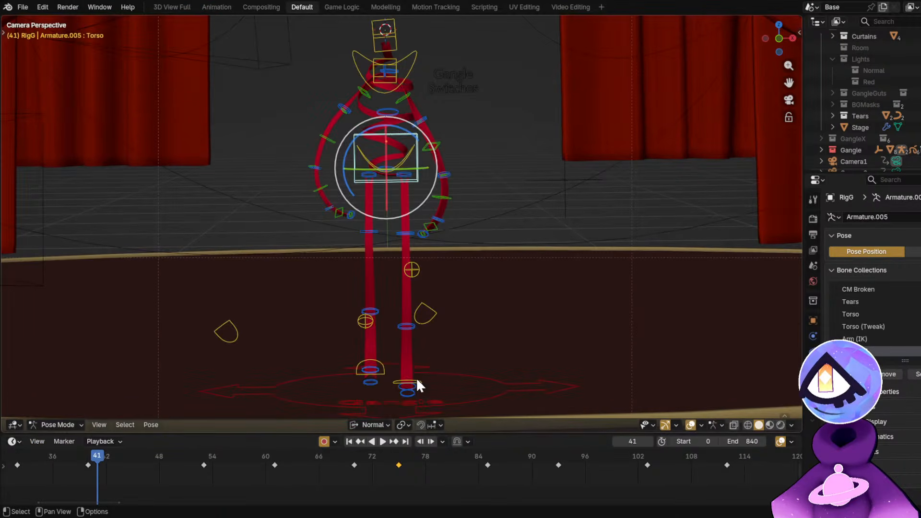
Review FootIK.L's motion from frame 35 and rotate the control slightly at frame 44.
left_click(416, 381)
scroll(229, 486, "up", 3)
left_click_drag(130, 458, 147, 473)
scroll(402, 370, "up", 5)
middle_click_drag(413, 338, 367, 282, "shift")
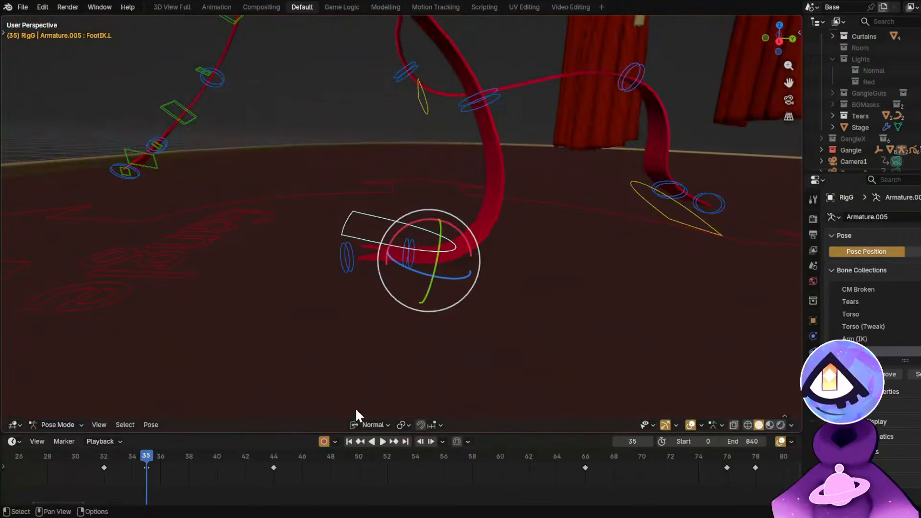
key("space")
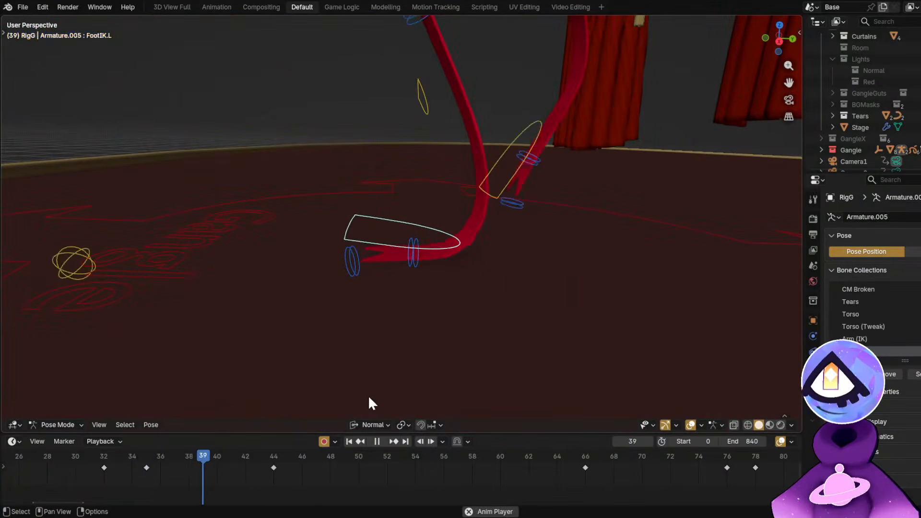
left_click(274, 467)
middle_click_drag(430, 259, 460, 278)
left_click_drag(470, 272, 496, 269)
middle_click_drag(497, 269, 463, 299)
scroll(451, 278, "down", 4)
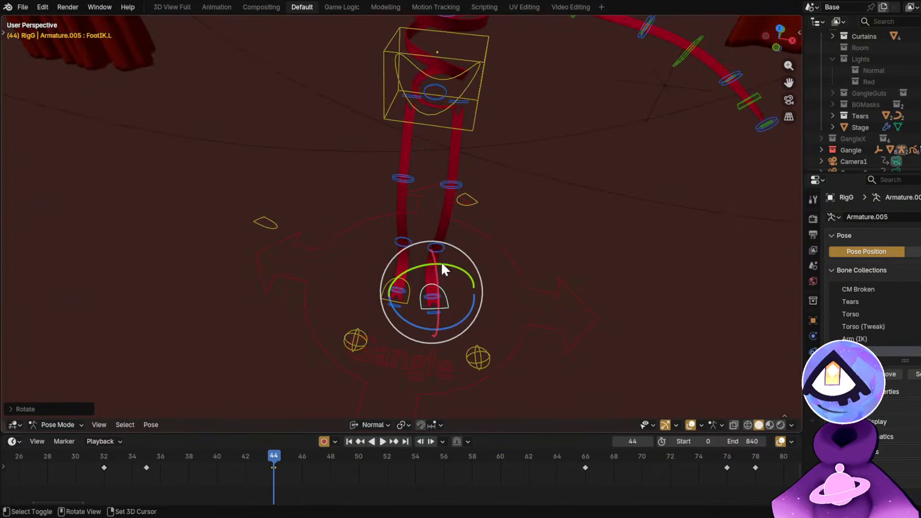
Rotate the FootIK.R control slightly outward at frame 44 so the foot angles away from the other one.
left_click(487, 353)
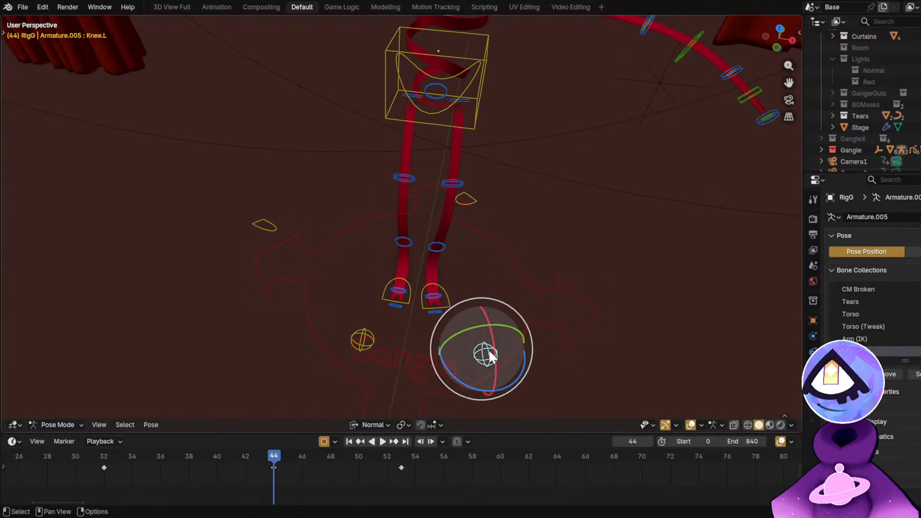
middle_click_drag(479, 354, 491, 357)
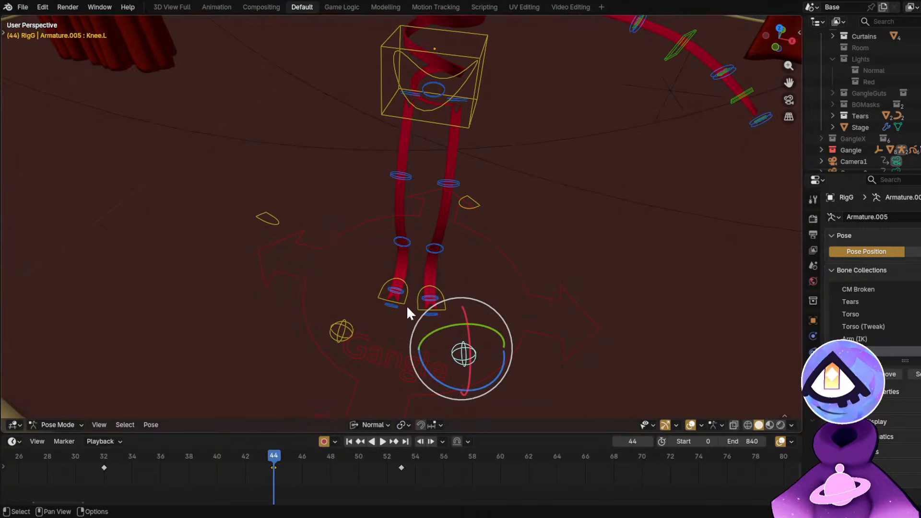
left_click(406, 305)
scroll(408, 307, "up", 3)
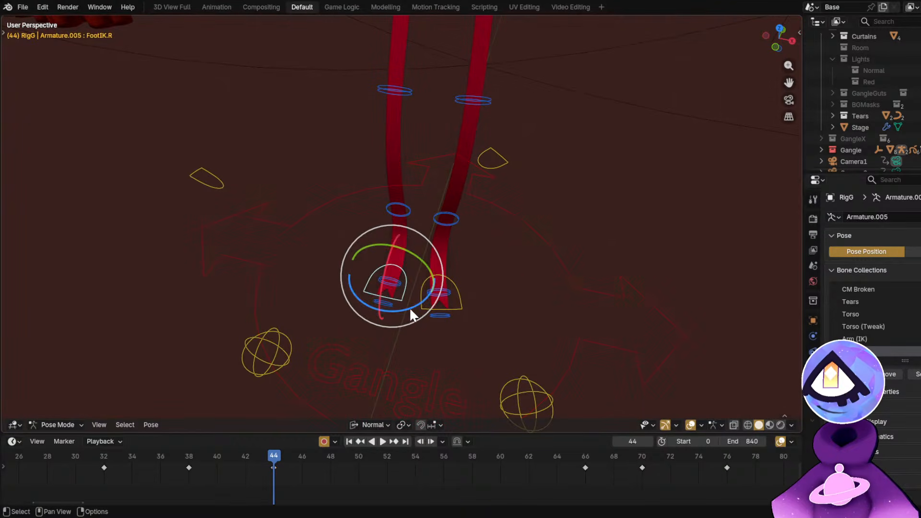
left_click_drag(410, 307, 404, 311)
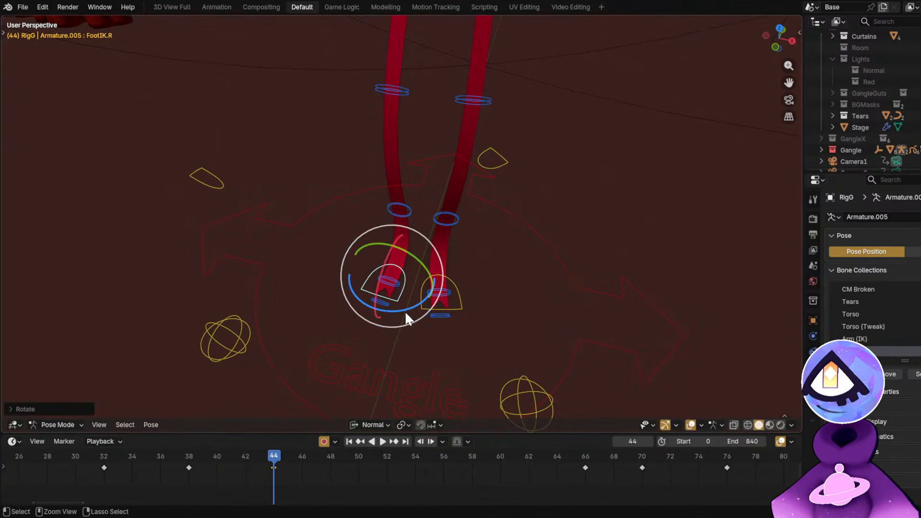
Select Knee.R and play back the leg motion with overlays hidden, restoring the overlays during playback.
left_click(238, 332)
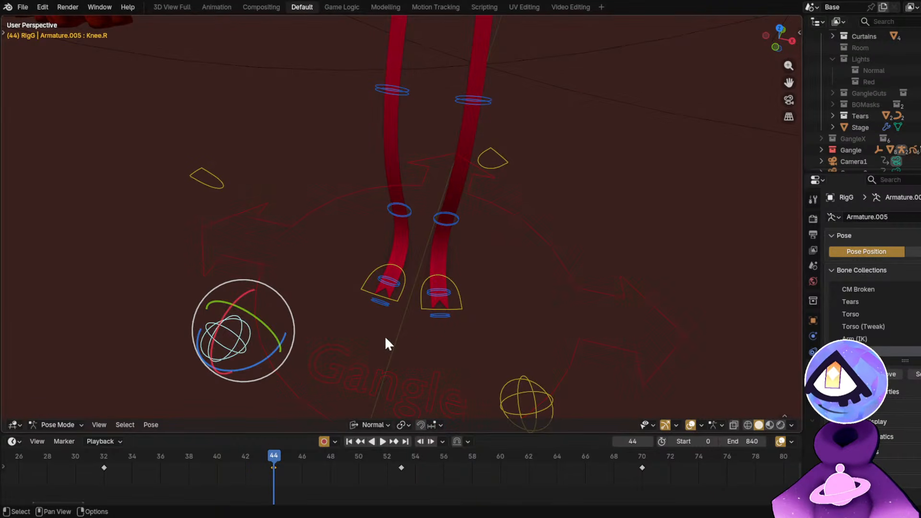
left_click(107, 454)
key("space")
key("shift+alt+z")
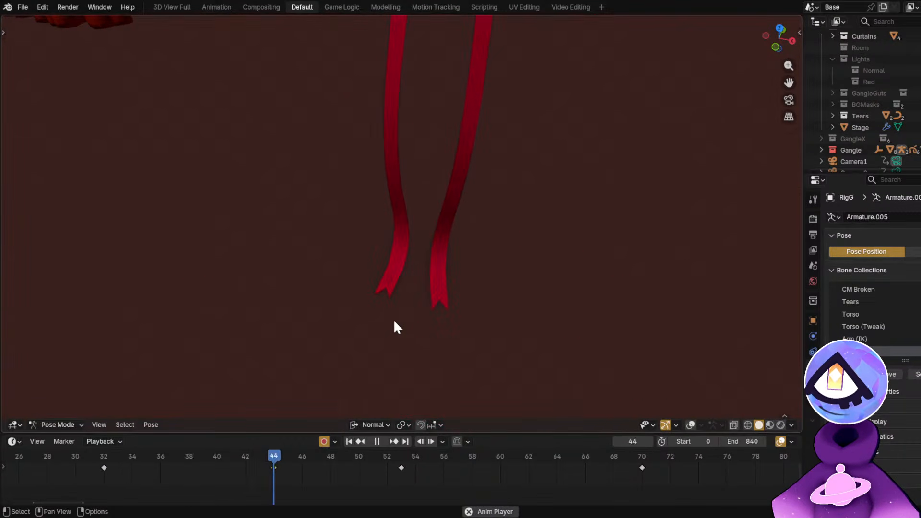
key("shift+alt+z")
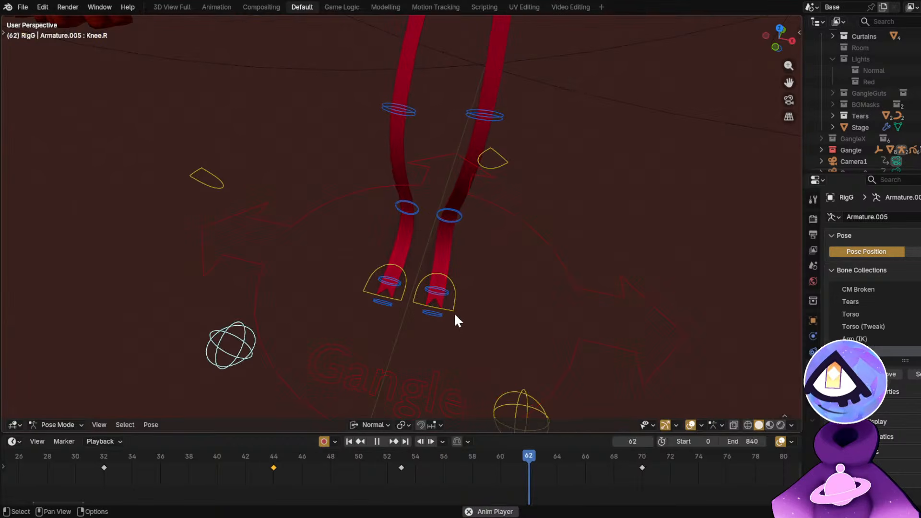
Duplicate FootIK.L's frame 44 keyframe onto frame 66.
left_click(452, 311)
key("space")
left_click_drag(554, 471, 585, 471)
left_click(274, 467)
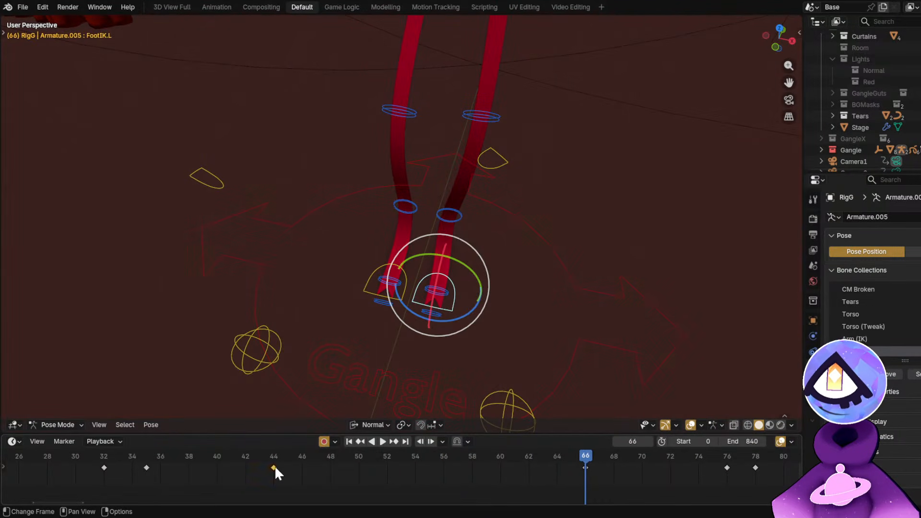
key("shift+d")
left_click(584, 491)
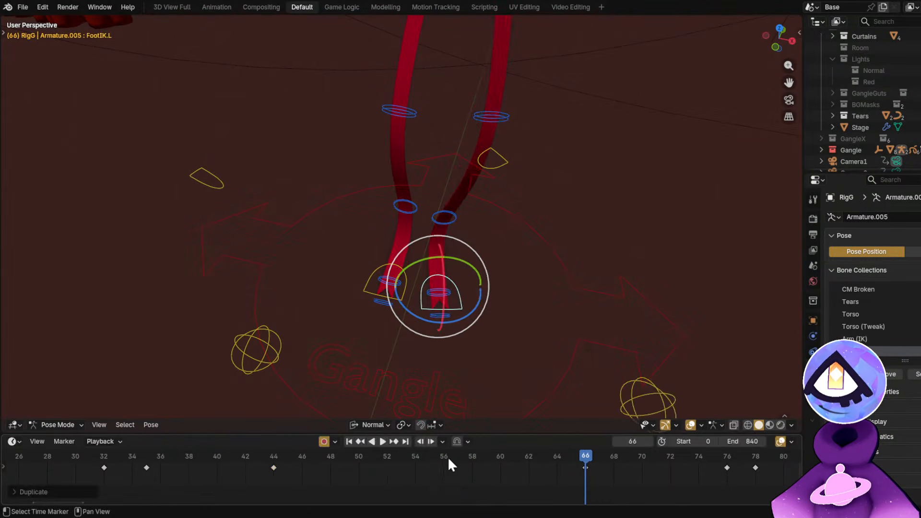
Duplicate FootIK.R's frame 44 keyframe onto frame 66.
left_click(393, 298)
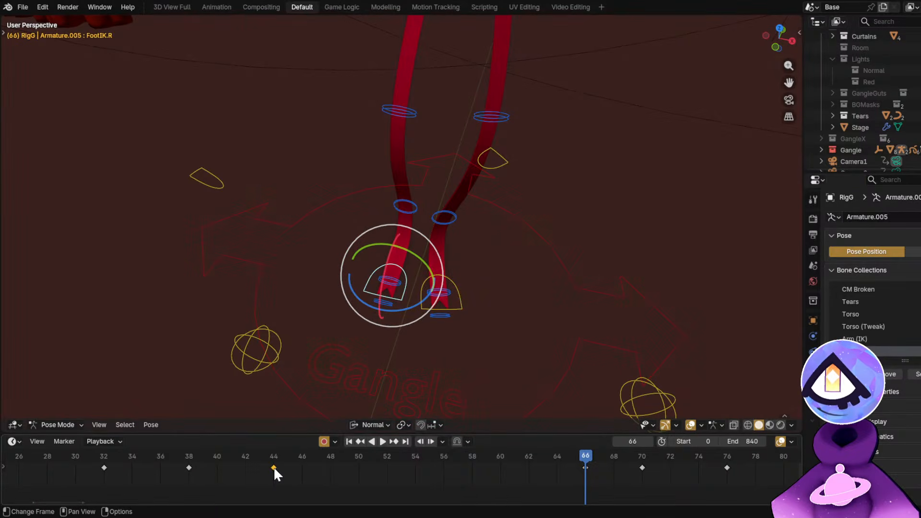
key("shift+d")
left_click(582, 488)
Play back the legs from about frame 43 with overlays hidden, and replay the full stage shot through the camera.
left_click(259, 456)
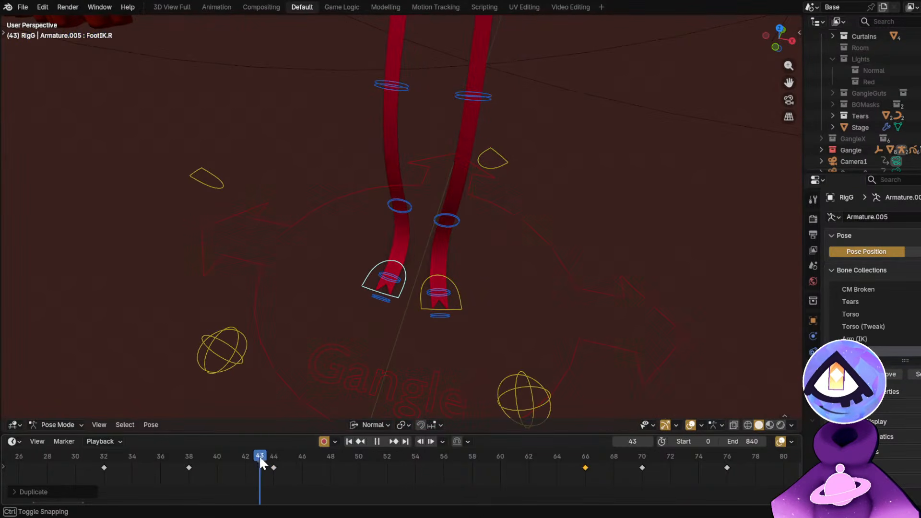
key("space")
key("shift+alt+z")
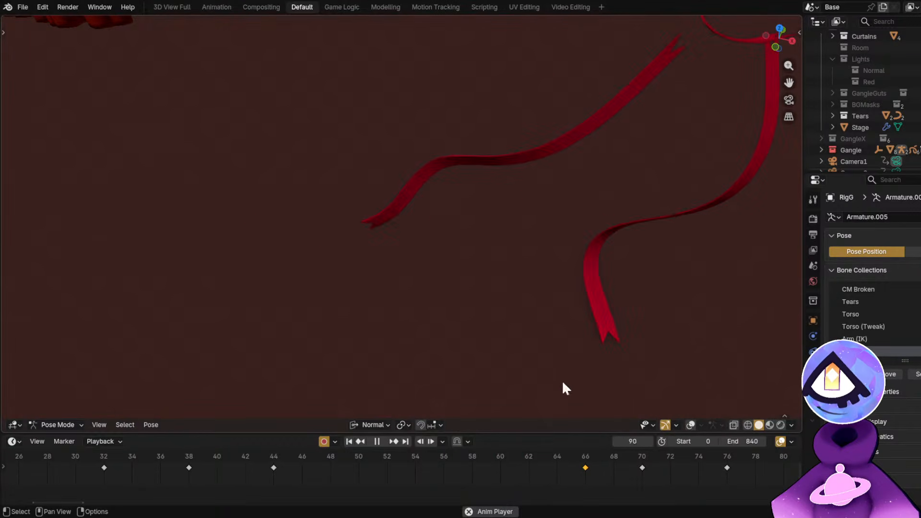
key("space")
key("shift+alt+z")
key("KP_0")
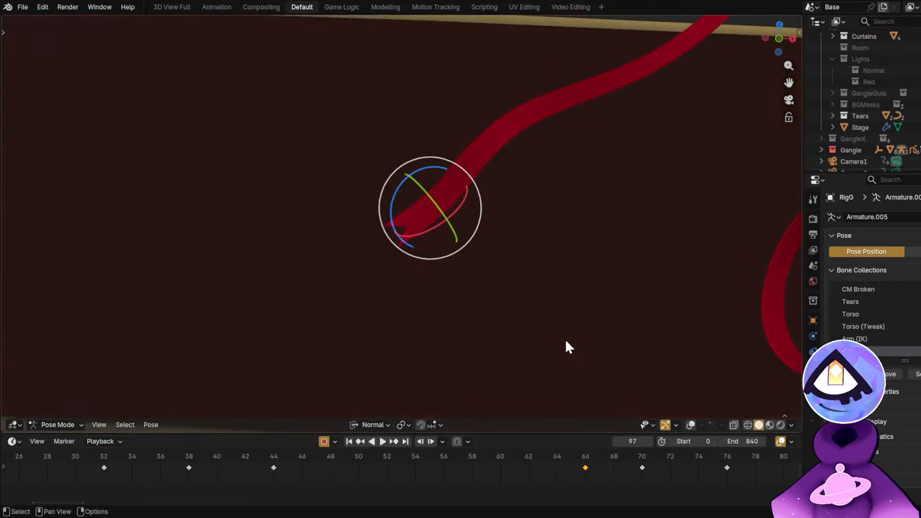
scroll(449, 384, "down", 8)
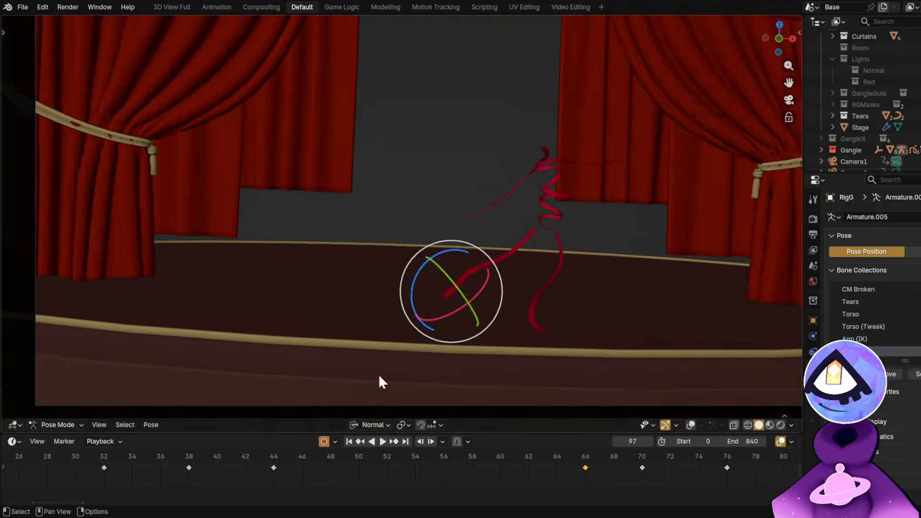
left_click(76, 456)
key("space")
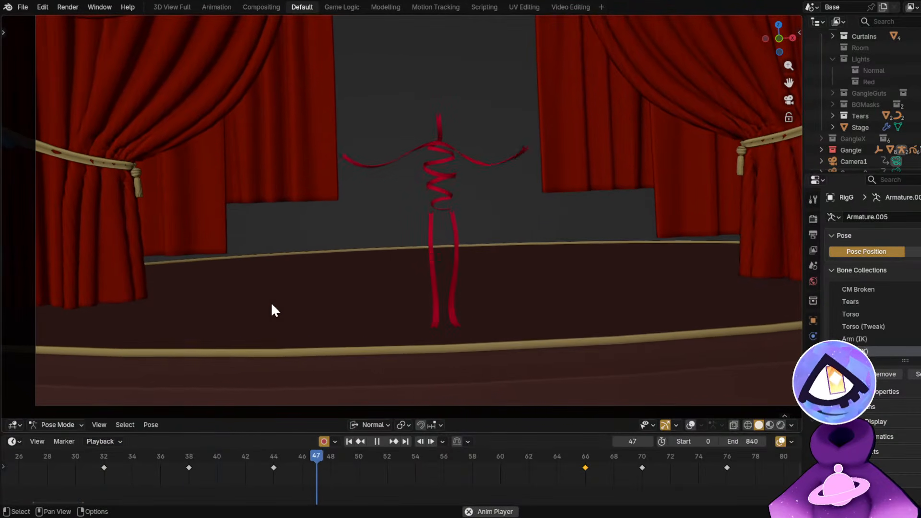
key("space")
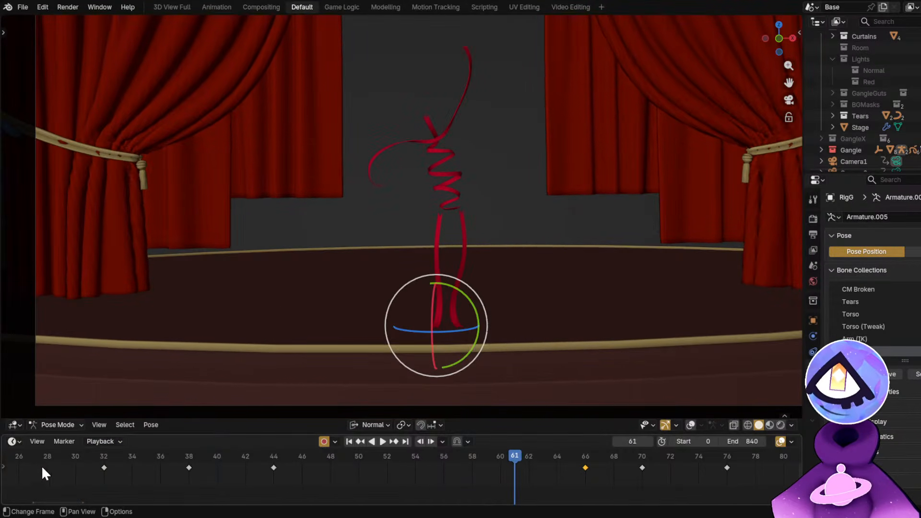
Select the Torso control and scrub the crouched pose up to frame 32 from a side view.
middle_click_drag(42, 466, 248, 485)
left_click_drag(134, 465, 273, 478)
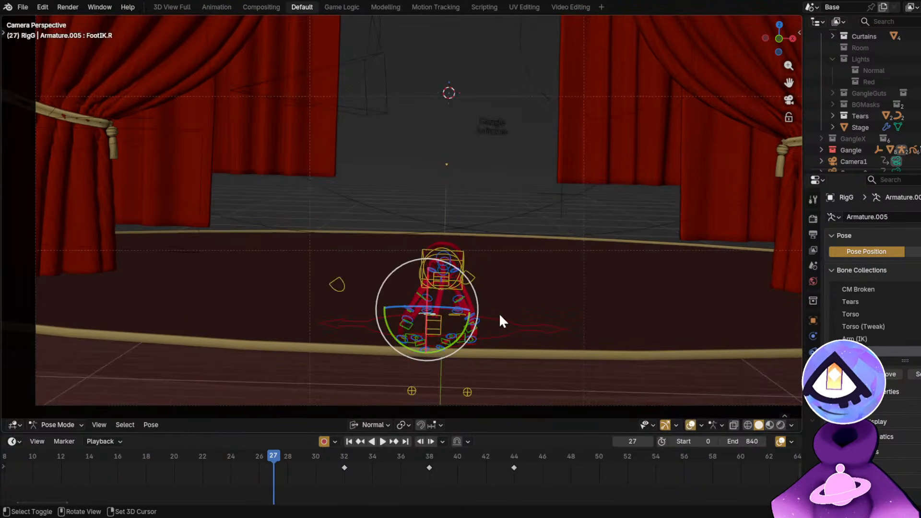
middle_click_drag(499, 314, 366, 278, "shift")
left_click(407, 251)
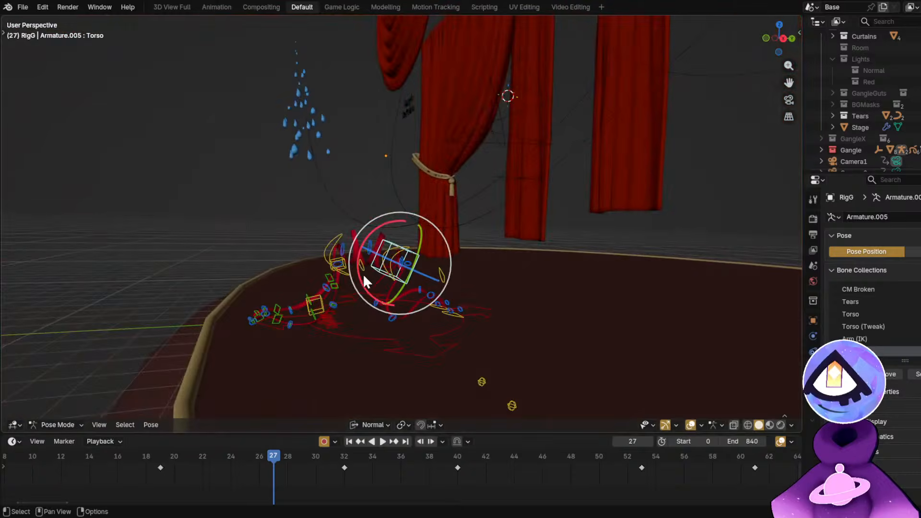
left_click_drag(182, 463, 98, 458)
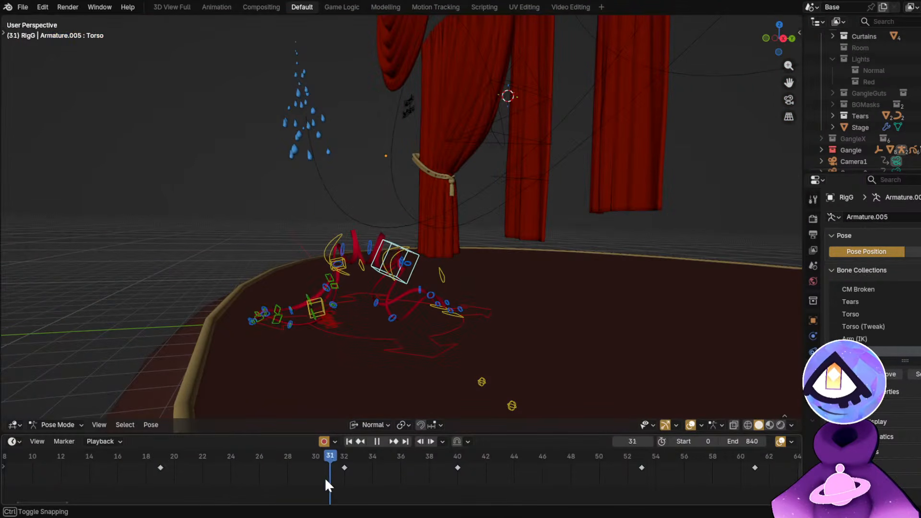
left_click_drag(324, 476, 349, 470)
Rotate the Chest control at frame 35 with overlays hidden to adjust the upper body as it rises.
left_click(332, 238)
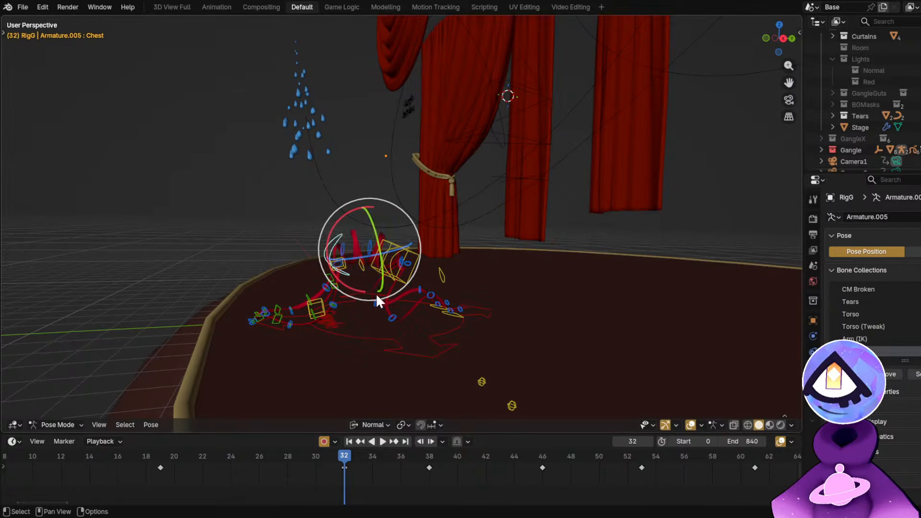
middle_click_drag(415, 314, 379, 331)
left_click_drag(346, 460, 387, 474)
key("shift+alt+z")
left_click_drag(344, 181, 341, 183)
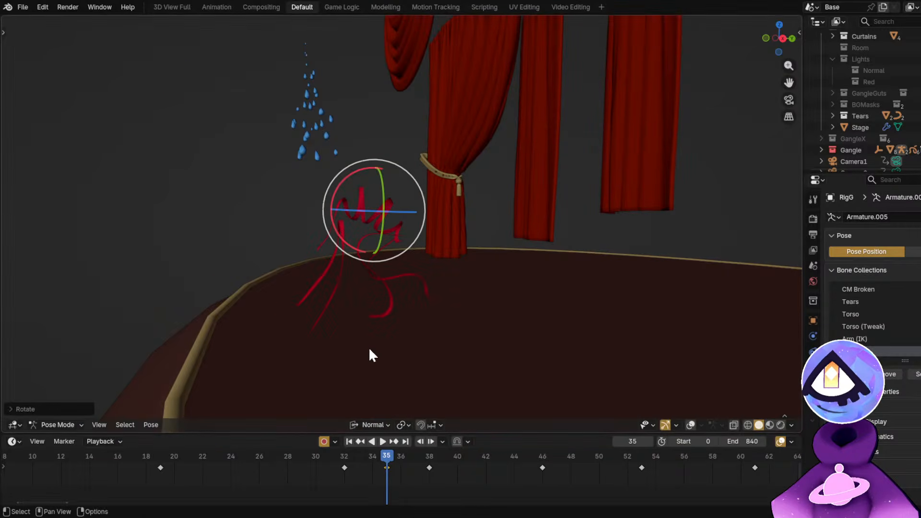
Play back the rise from the crouch through the camera to check the chest motion.
key("KP_0")
left_click(80, 451)
key("space")
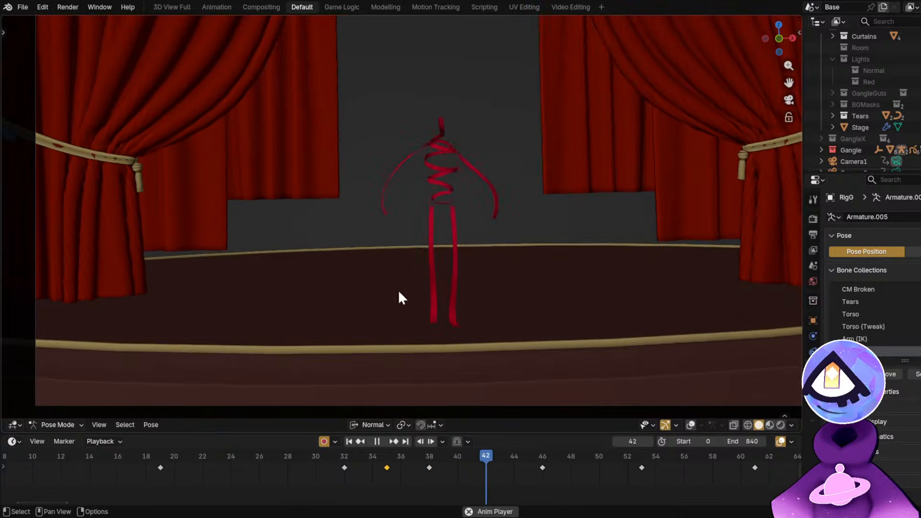
key("space")
Inspect the crouch around frame 33 and move the Chest keyframe at frame 32 to frame 30.
left_click(455, 182)
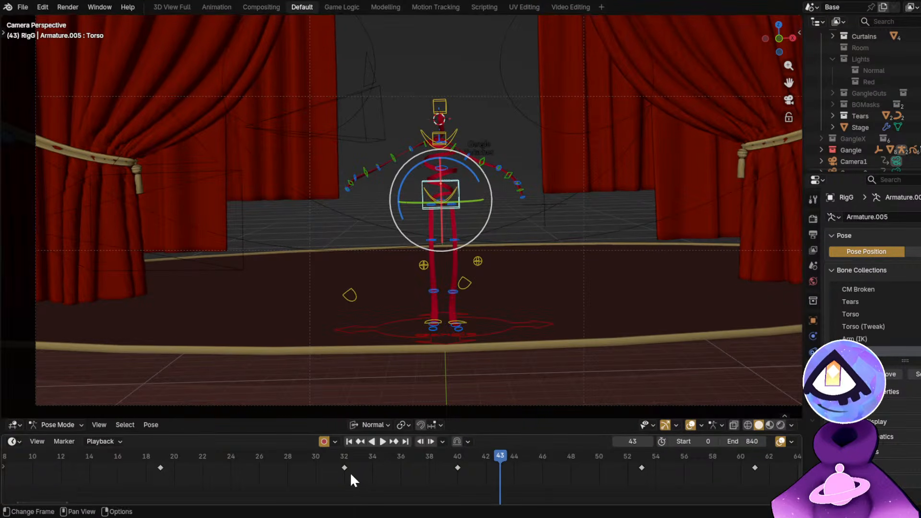
mouse_move(350, 472)
left_mouse_down()
mouse_move(371, 459)
mouse_move(551, 468)
mouse_move(358, 462)
left_mouse_up()
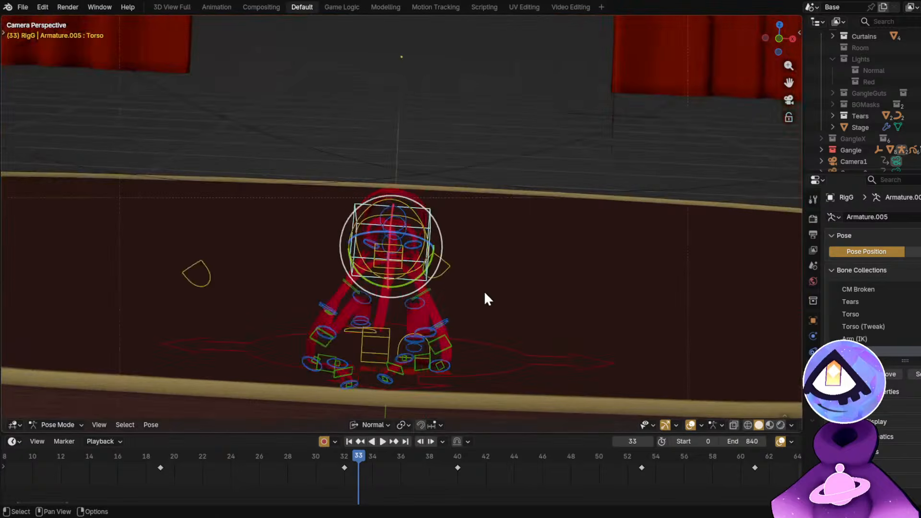
left_click(407, 208)
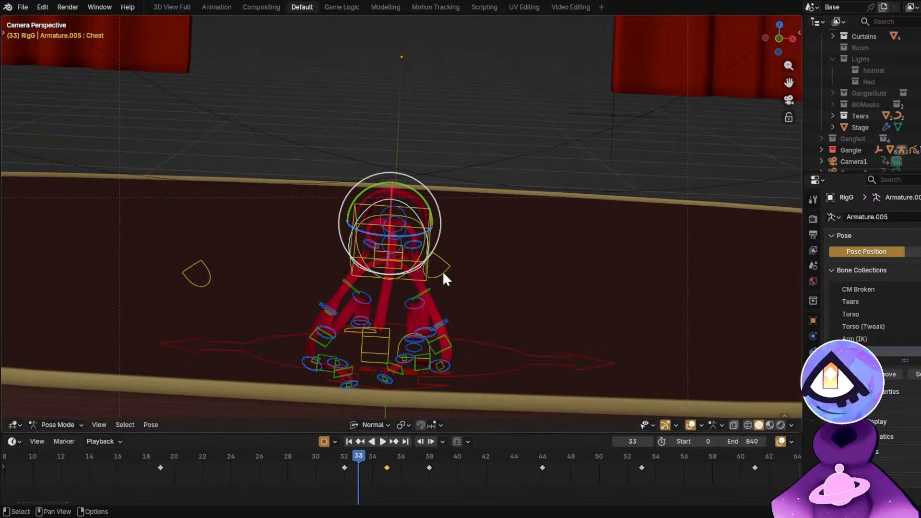
middle_click_drag(442, 272, 353, 350)
mouse_move(317, 459)
left_mouse_down()
mouse_move(342, 467)
mouse_move(313, 475)
left_mouse_up()
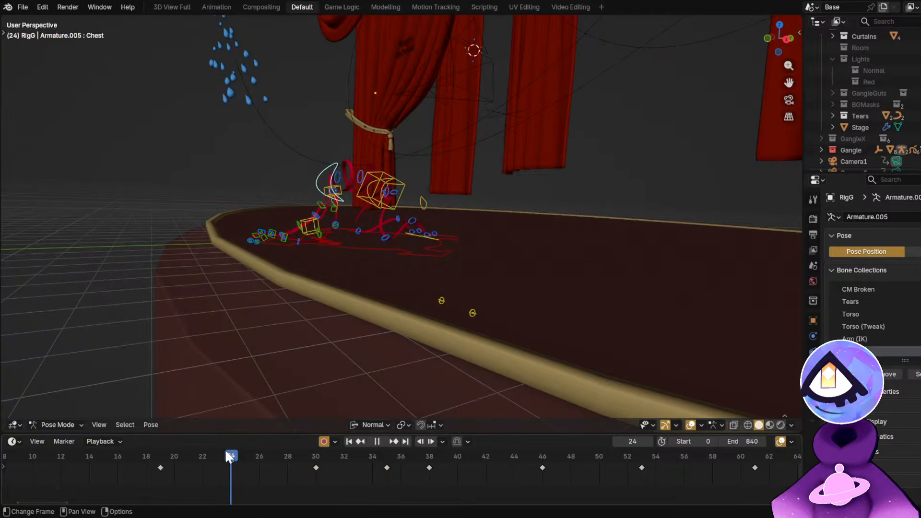
Play back the rise from a side view with overlays hidden, and replay it up to frame 46.
key("shift+alt+z")
key("space")
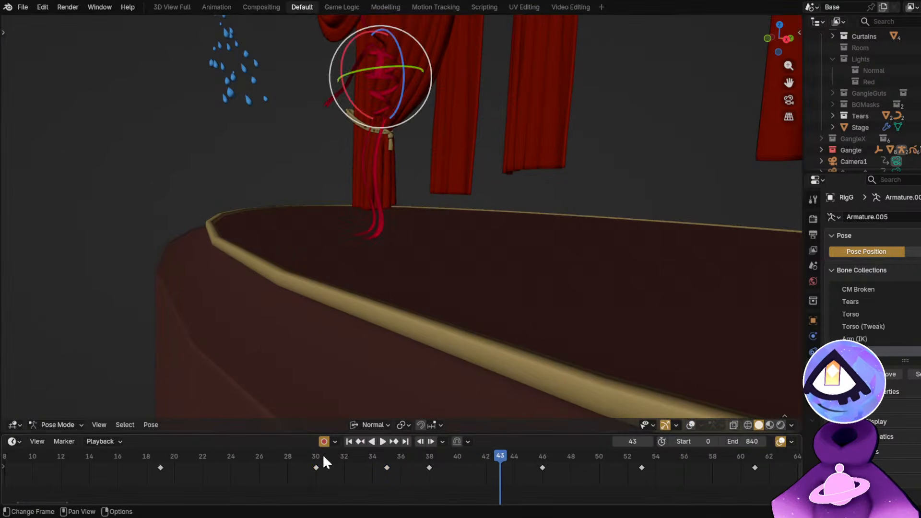
key("space")
left_click_drag(323, 455, 353, 460)
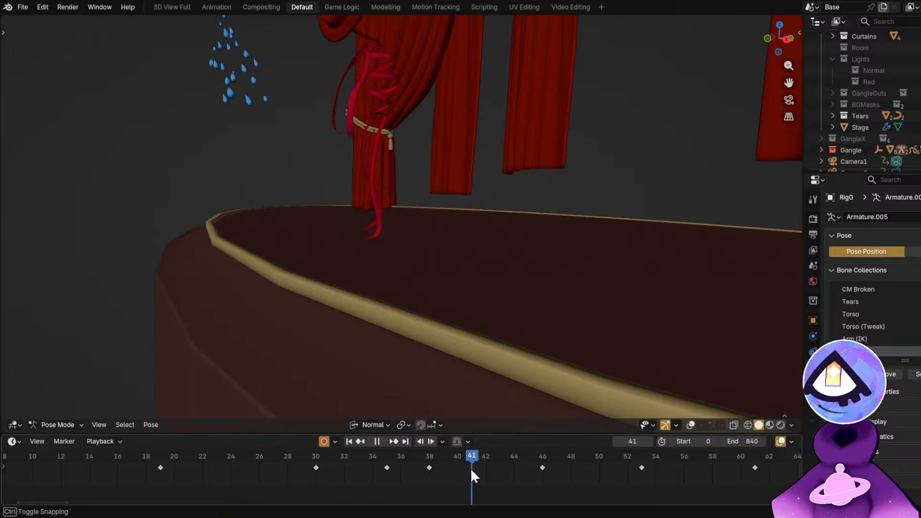
key("space")
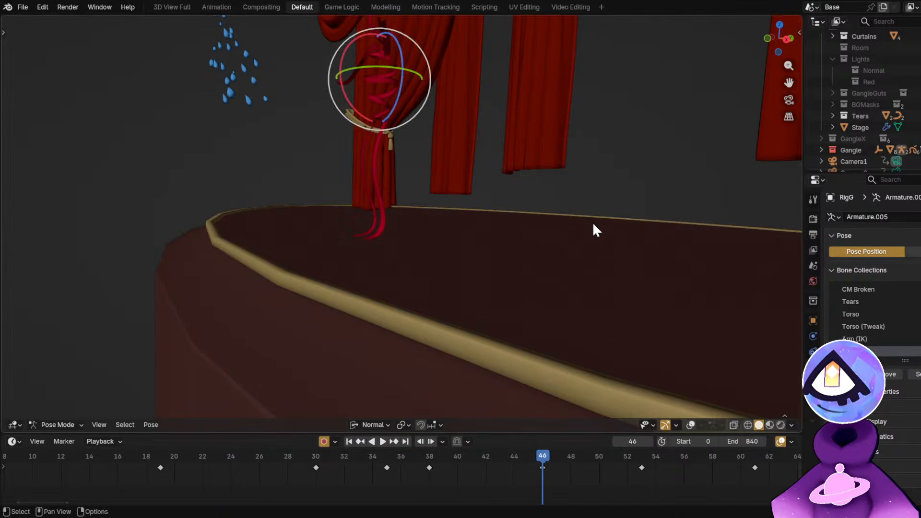
Save the file in camera view, and scrub to frame 53 with the Torso control selected.
key("KP_0")
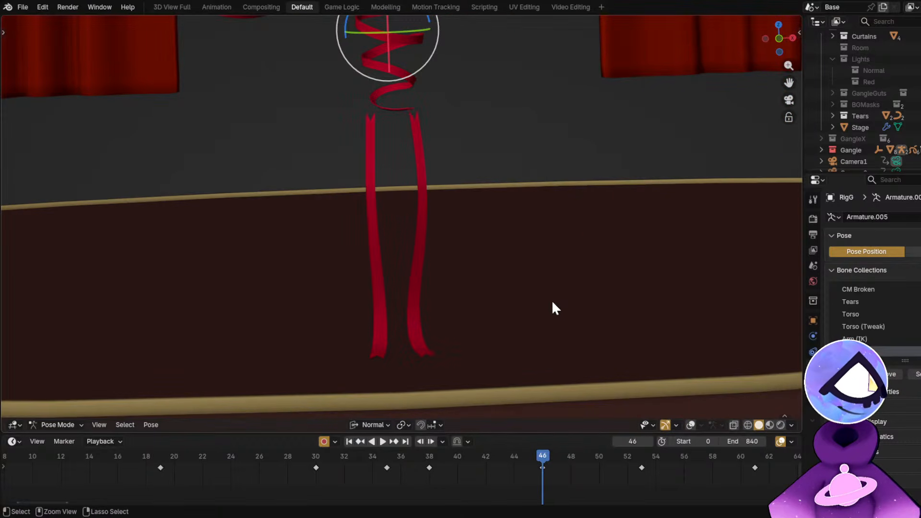
scroll(535, 314, "down", 4)
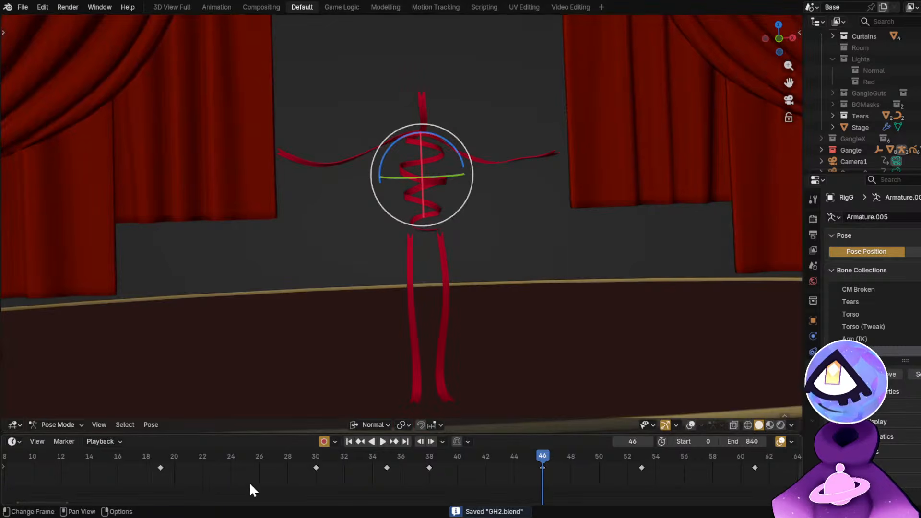
left_click_drag(180, 457, 641, 466)
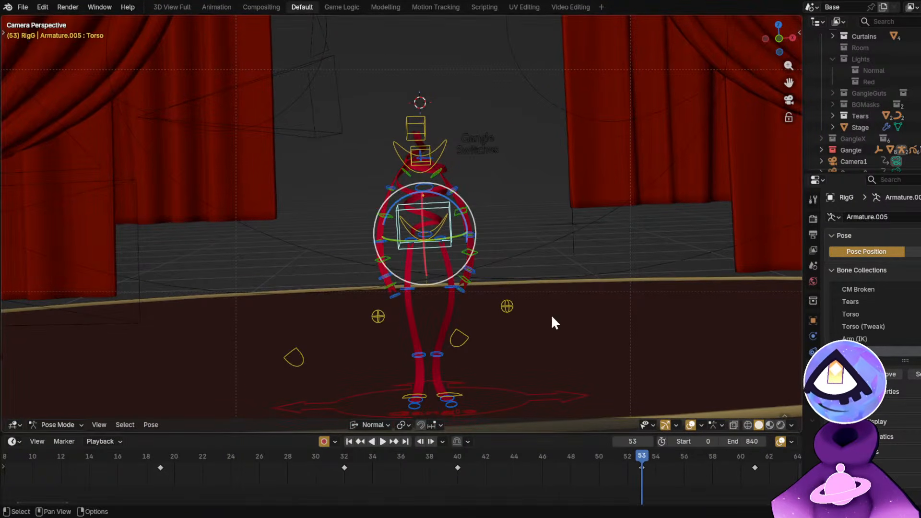
Lower the Torso control slightly at frame 53 and play back the motion that follows with overlays hidden.
key("g")
left_click(512, 297)
key("shift+space")
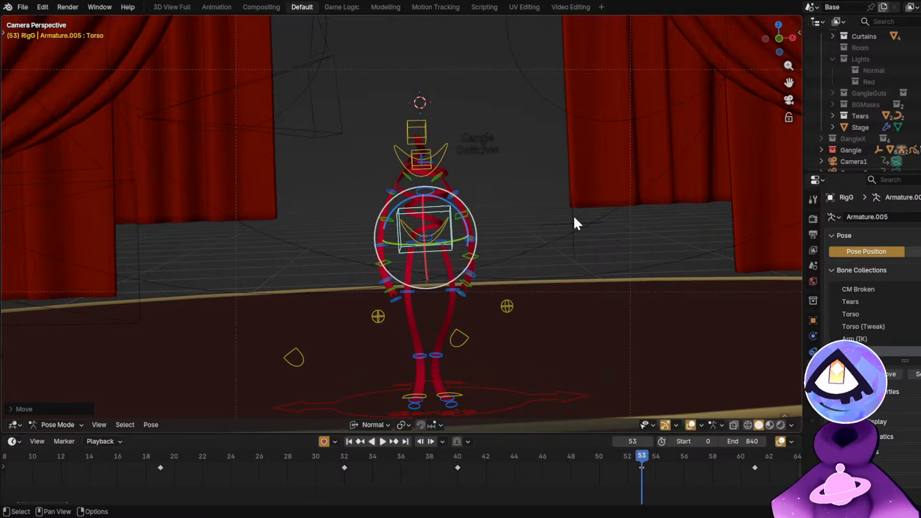
key("space")
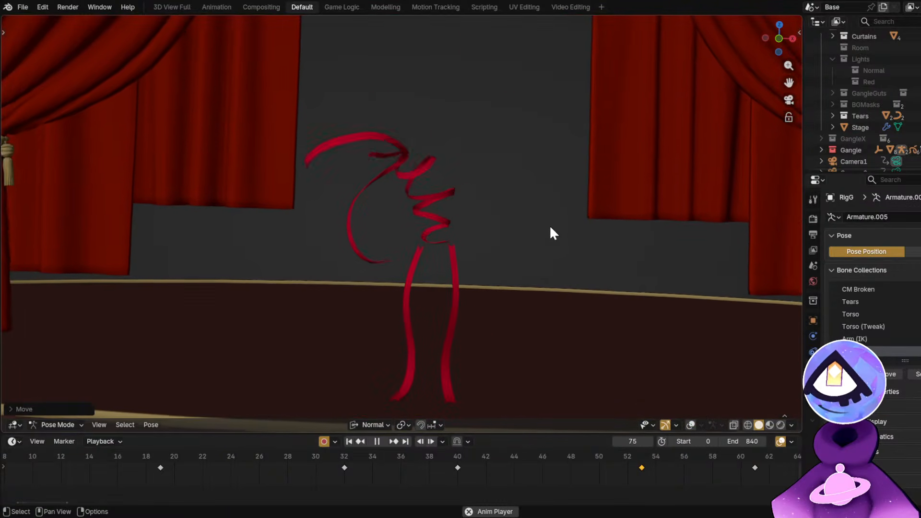
middle_click_drag(688, 481, 385, 472)
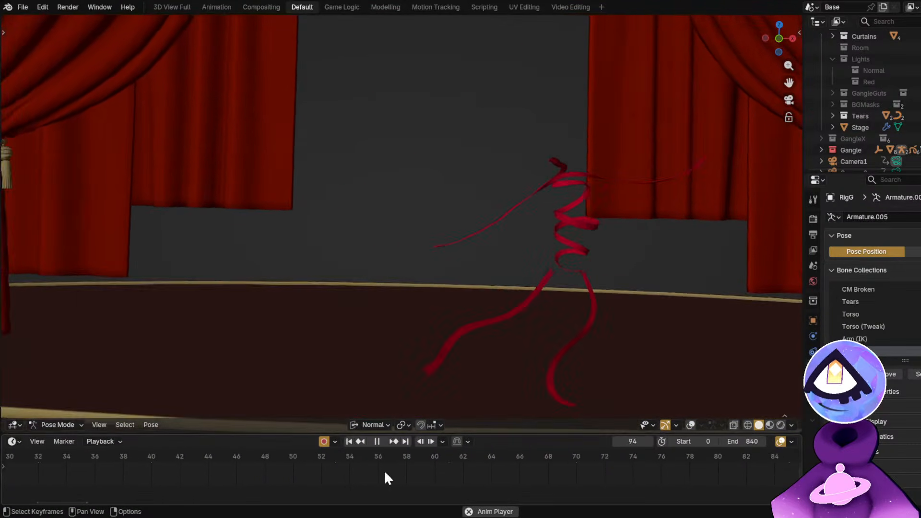
scroll(384, 470, "down", 5)
key("space")
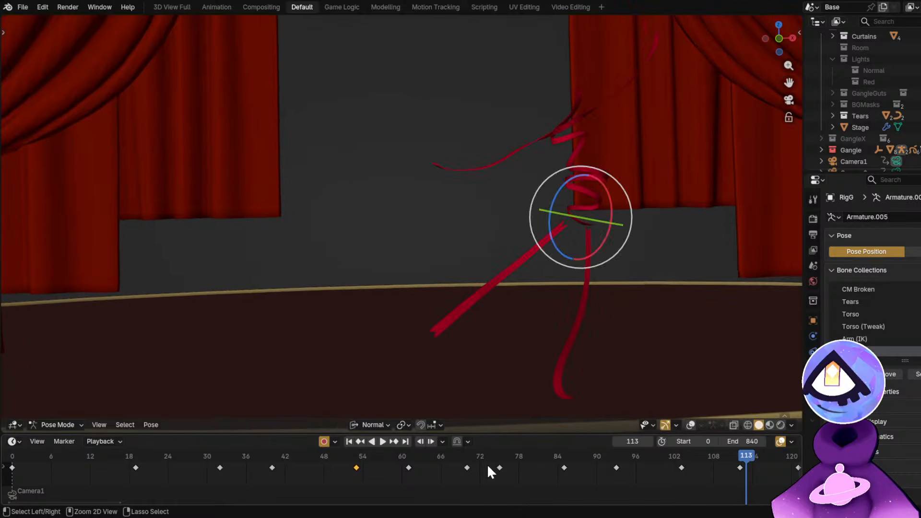
Save the file and replay the sideways step from around frame 45 to frame 92.
key("ctrl+s")
left_click(303, 454)
key("space")
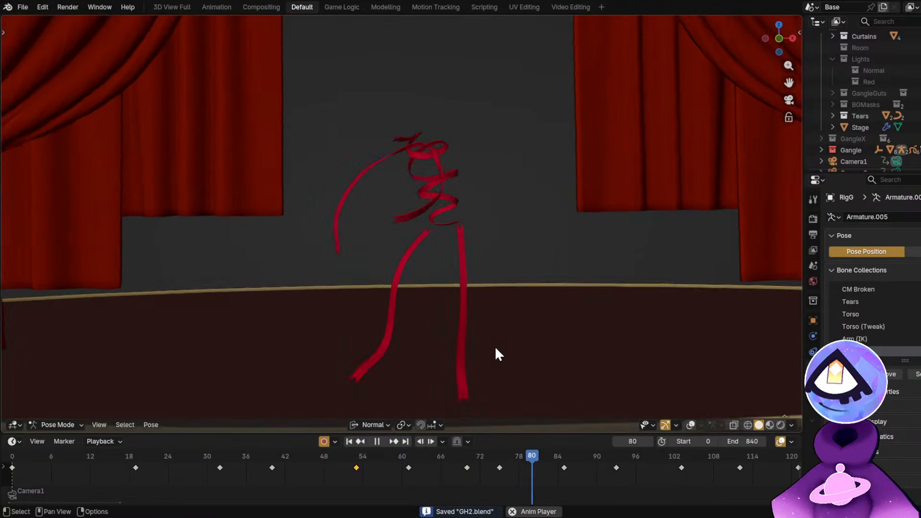
key("space")
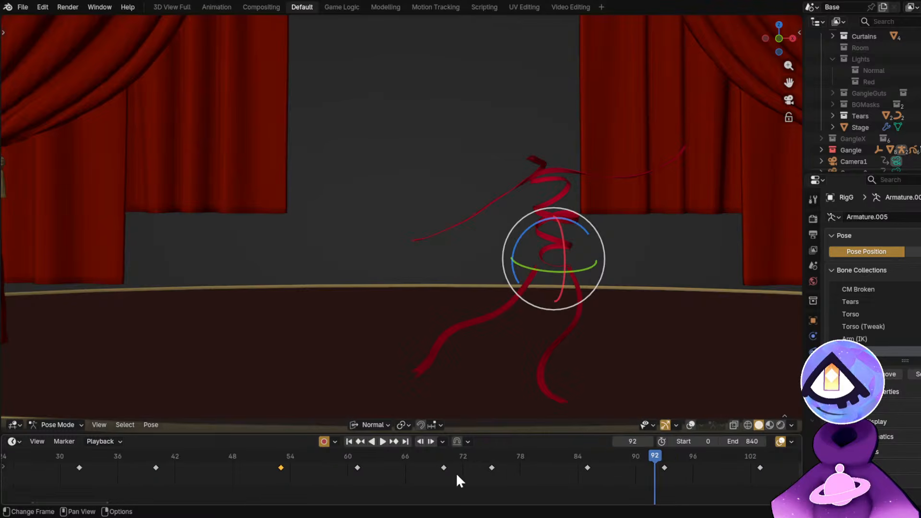
Duplicate the FootIK.L keyframe onto frame 76 and again onto frame 78.
left_click_drag(360, 451, 491, 490)
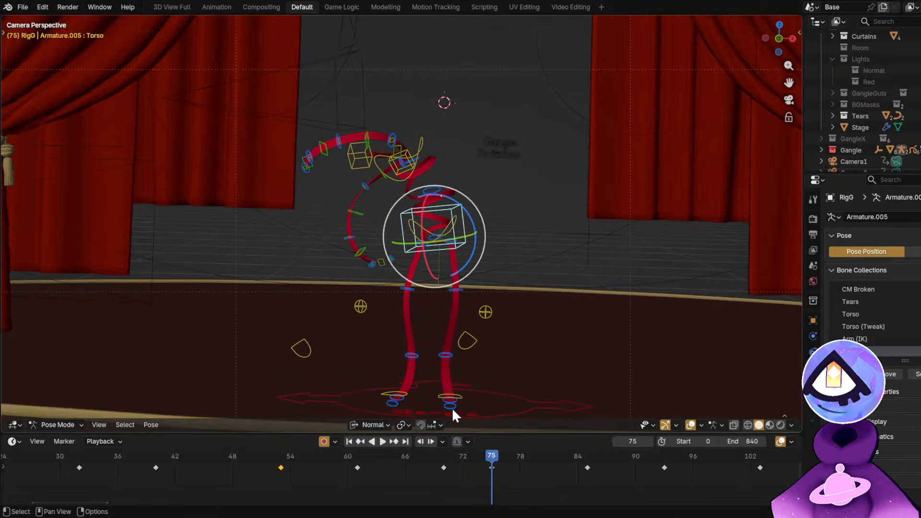
left_click(456, 396)
scroll(455, 408, "up", 4)
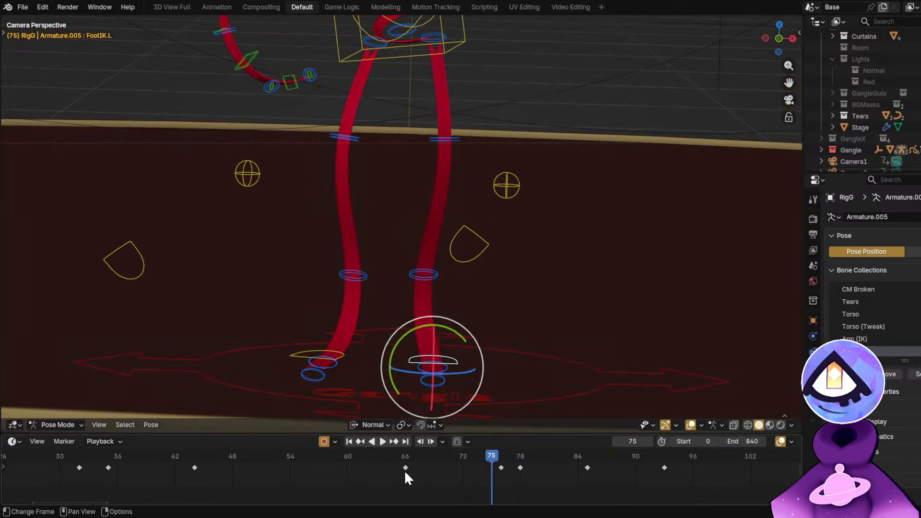
left_click_drag(405, 473, 502, 478)
key("space")
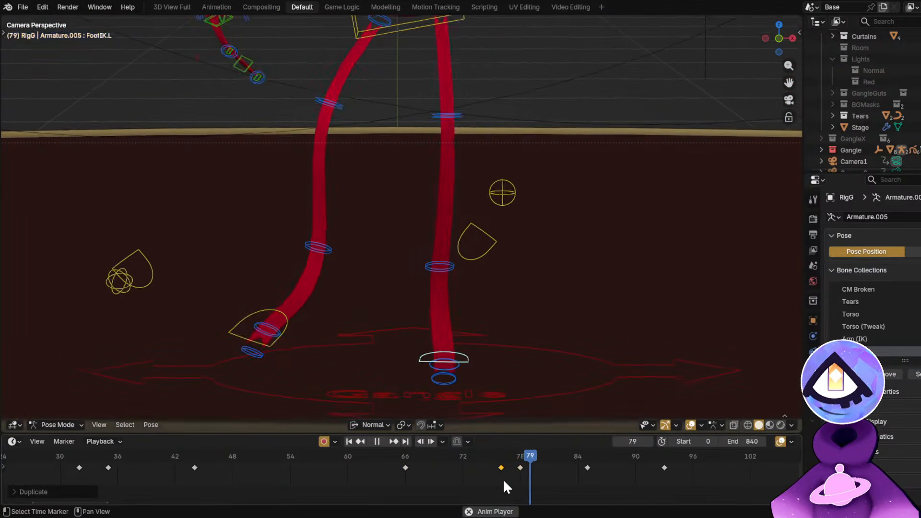
key("space")
key("shift+d")
left_click(529, 477)
Play back the sideways step from frame 71 to check the left foot's motion, stopping at frame 106.
left_click(452, 453)
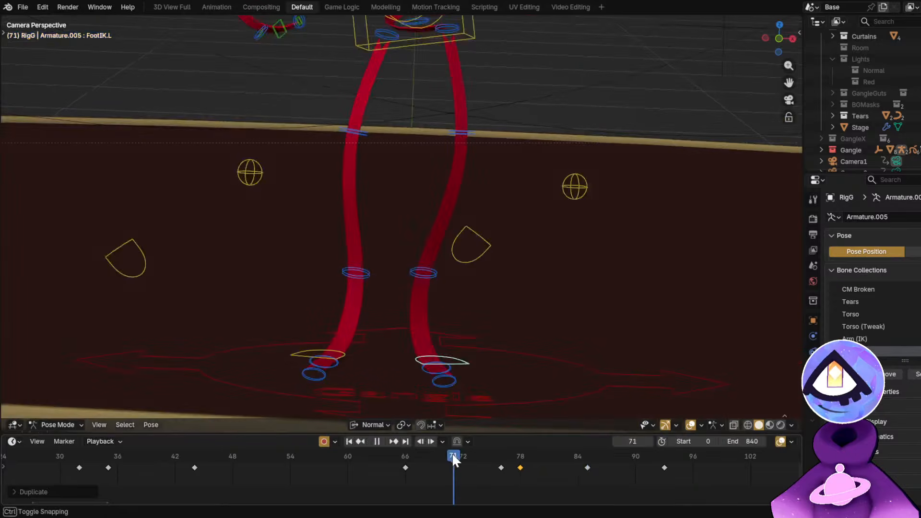
key("space")
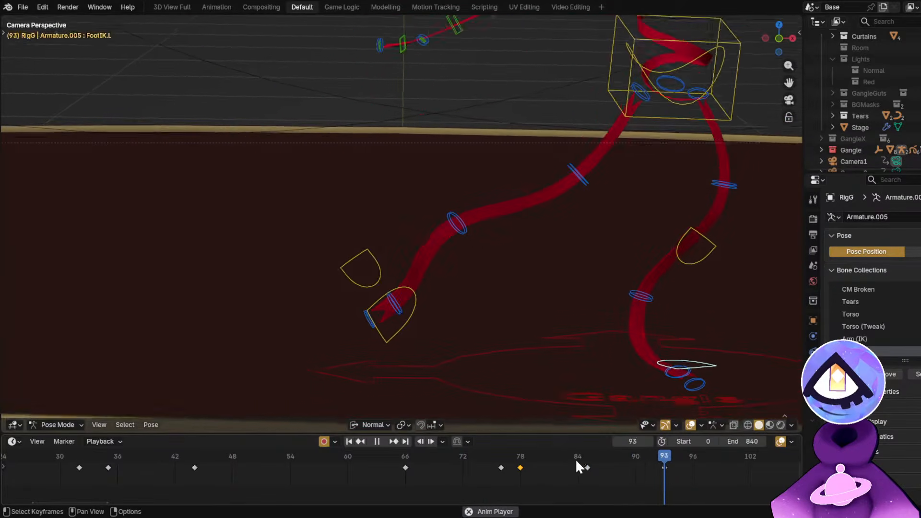
key("space")
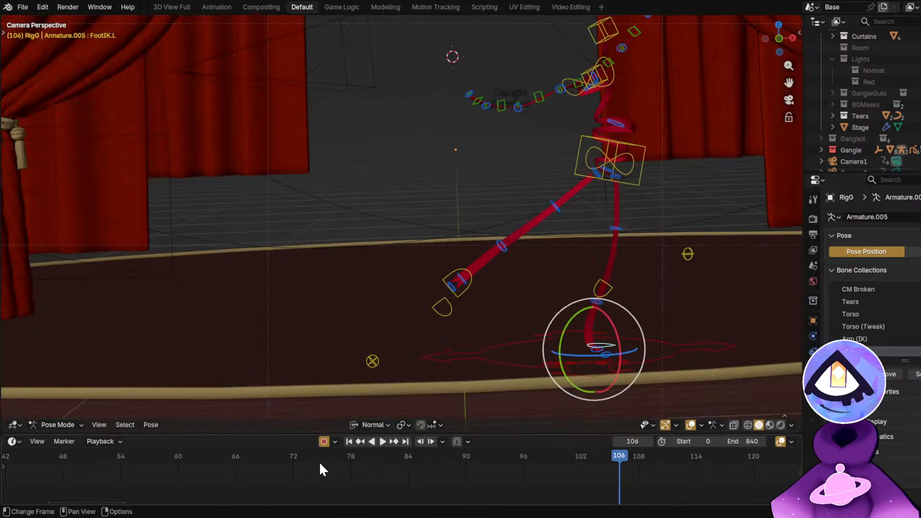
left_click_drag(293, 455, 577, 461)
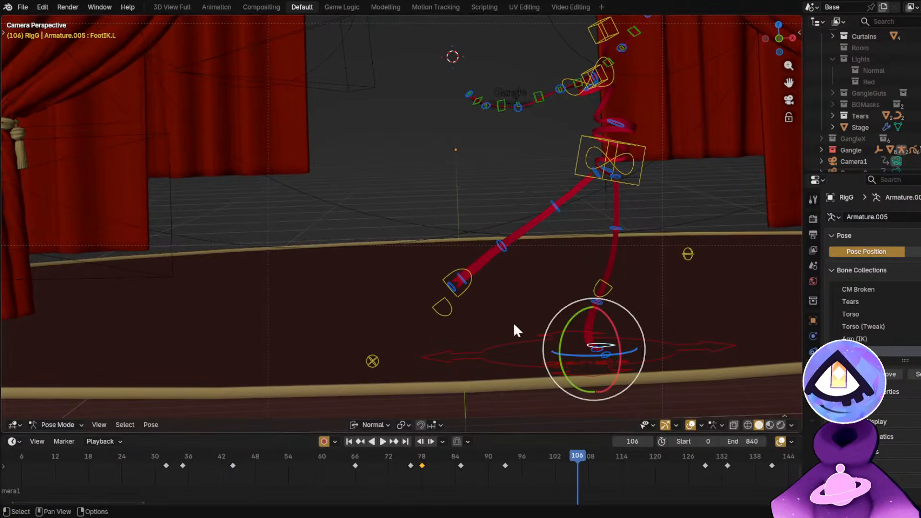
Examine the right foot's motion up close by scrubbing and playing the sideways step with overlays hidden.
left_click(470, 275)
scroll(476, 398, "up", 2)
scroll(465, 451, "up", 1)
mouse_move(352, 461)
left_mouse_down()
mouse_move(468, 471)
mouse_move(358, 470)
left_mouse_up()
key("alt+shift+z")
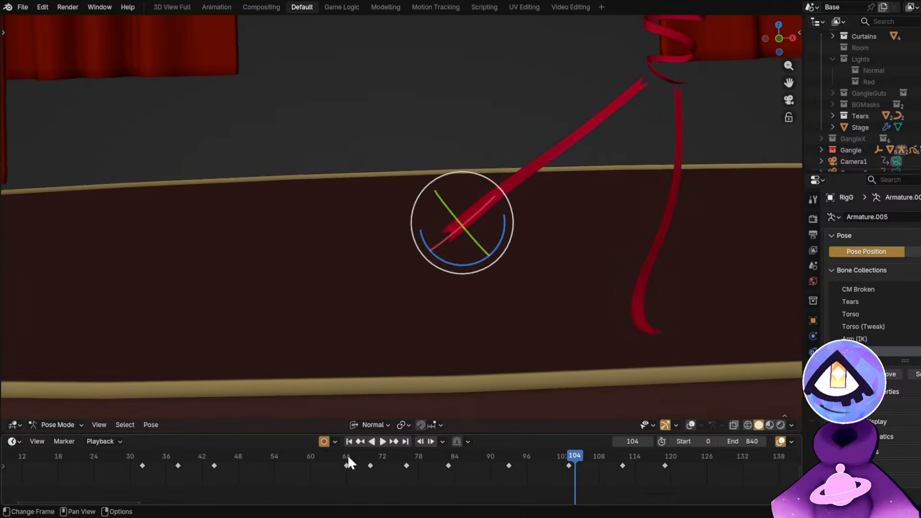
left_click_drag(347, 456, 460, 476)
key("space")
key("alt+shift+z")
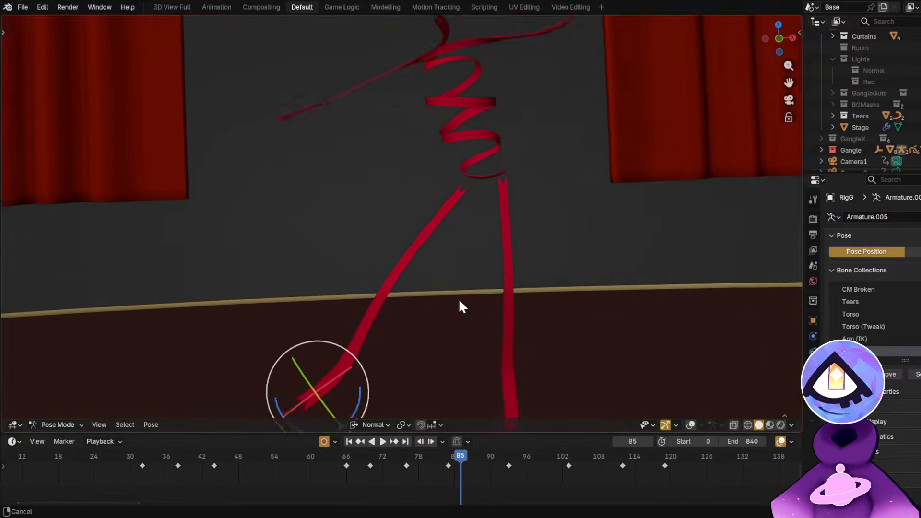
Rotate the Torso control clockwise at frame 85 so the hips tilt the opposite way, and lower it slightly.
left_click(469, 213)
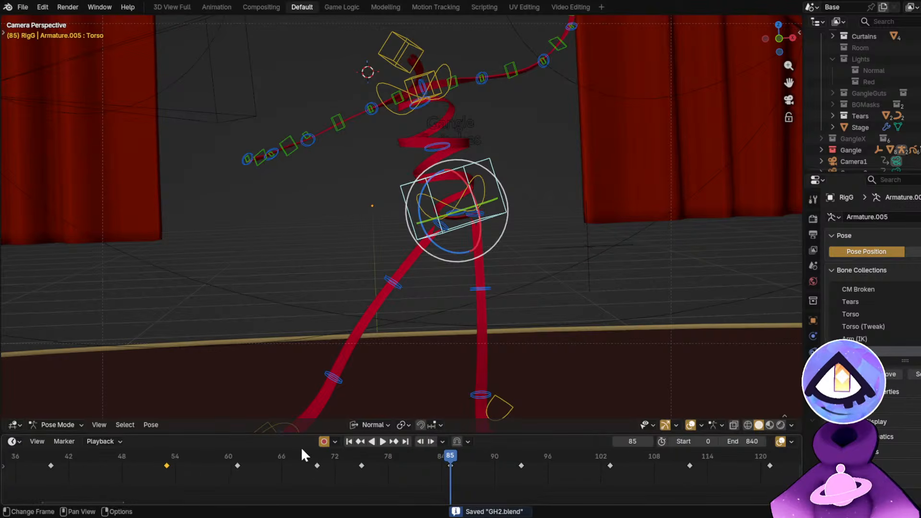
left_click_drag(302, 449, 450, 458)
key("r")
key("r")
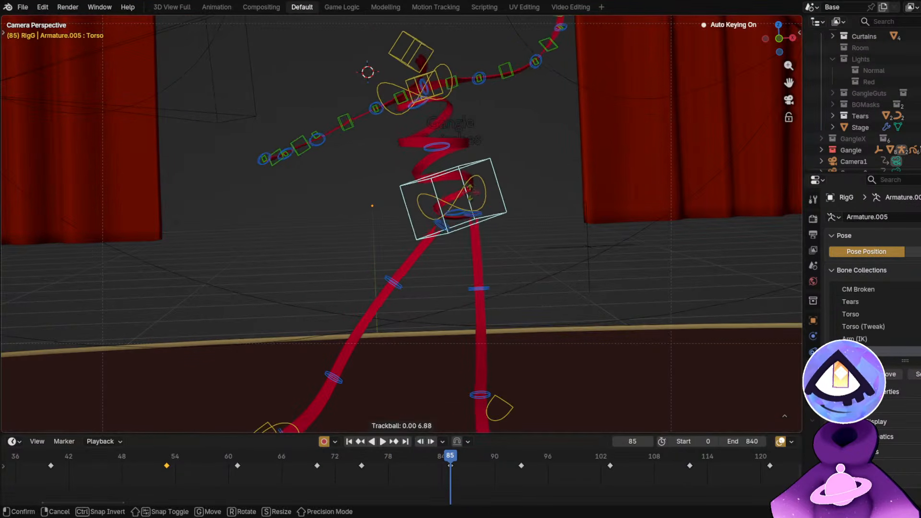
left_click(485, 191)
key("r")
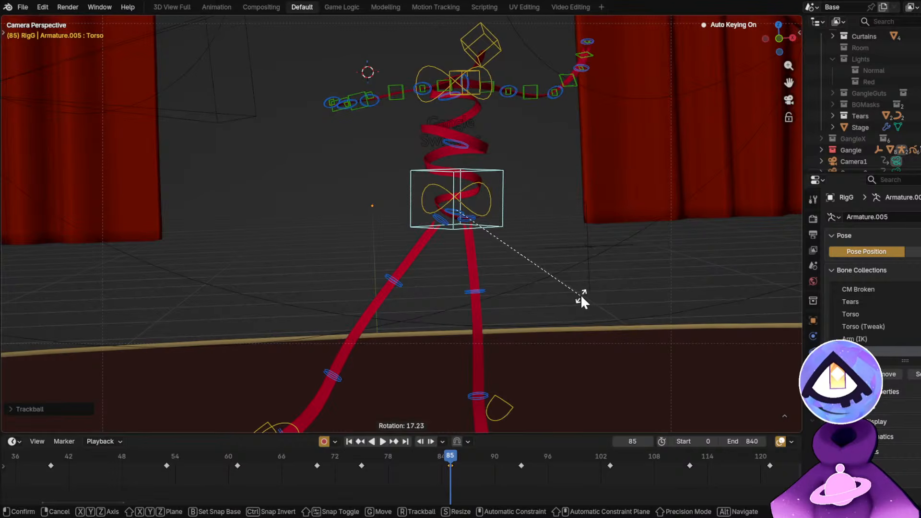
key("g")
left_click(583, 291)
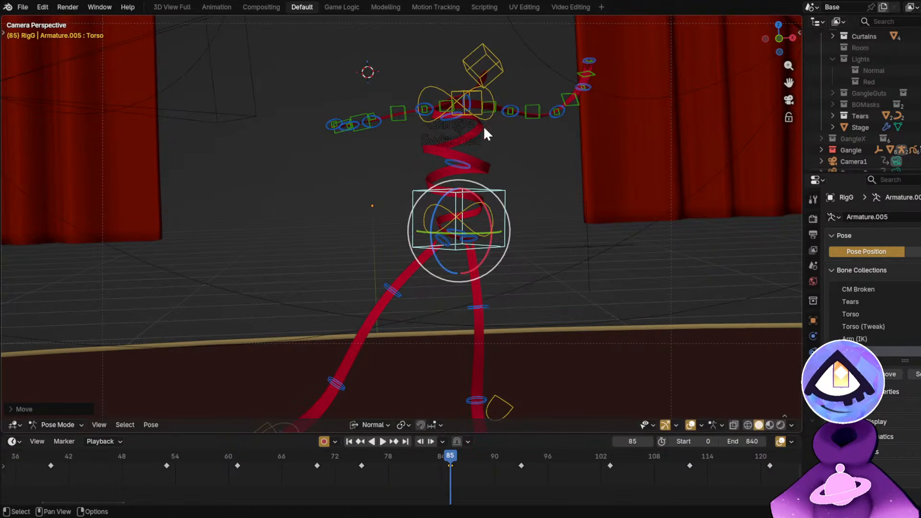
key("r")
left_click(573, 302)
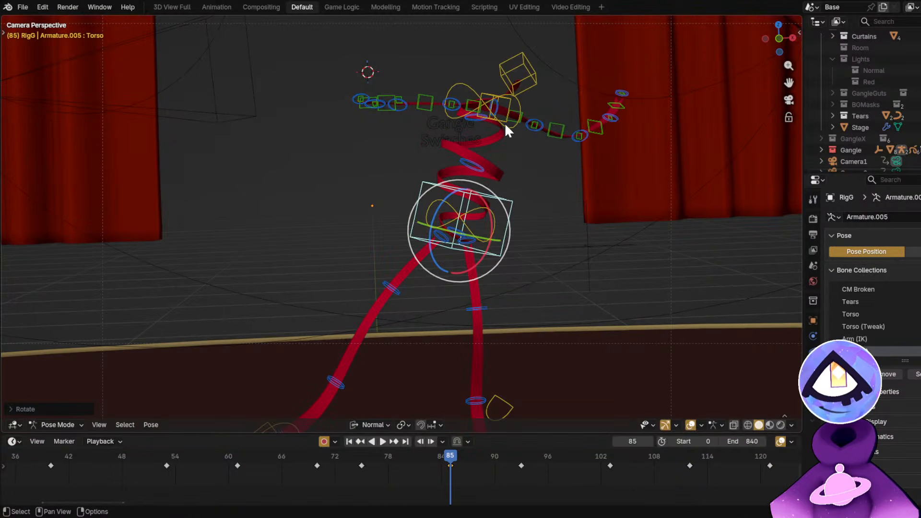
Rotate the Chest control counterclockwise at frame 85 to level the shoulders, and delete its keyframe at frame 84.
left_click(506, 130)
key("r")
left_click(603, 159)
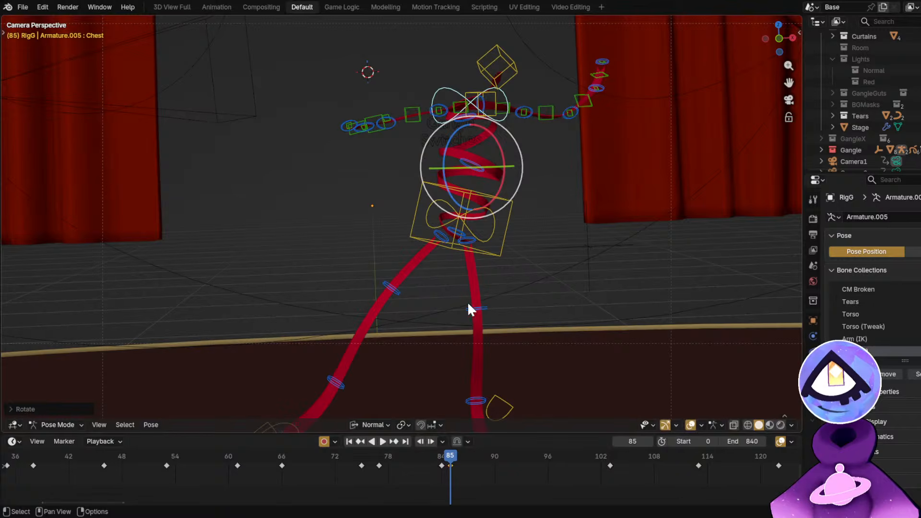
left_click_drag(396, 455, 440, 468)
key("x")
left_click(439, 468)
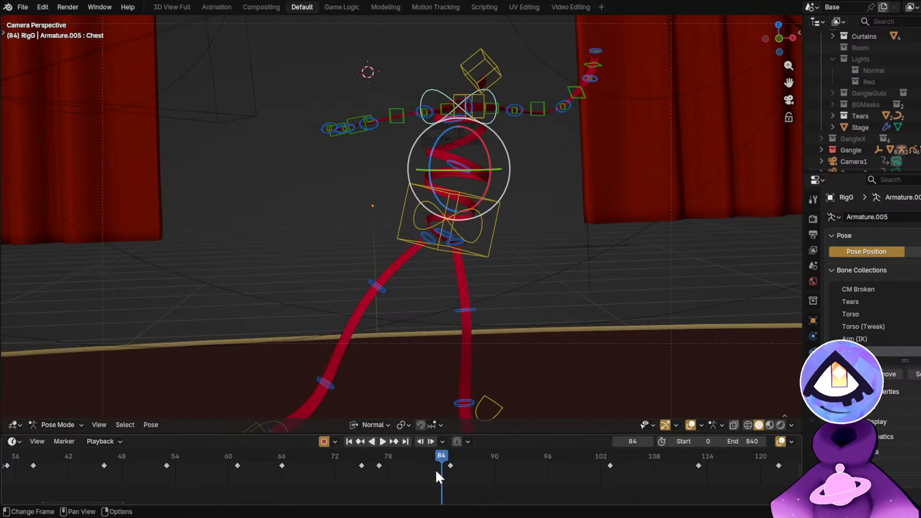
Play back the sideways step from frame 75 to check the torso and chest rotation.
left_click(361, 456)
left_click(382, 441)
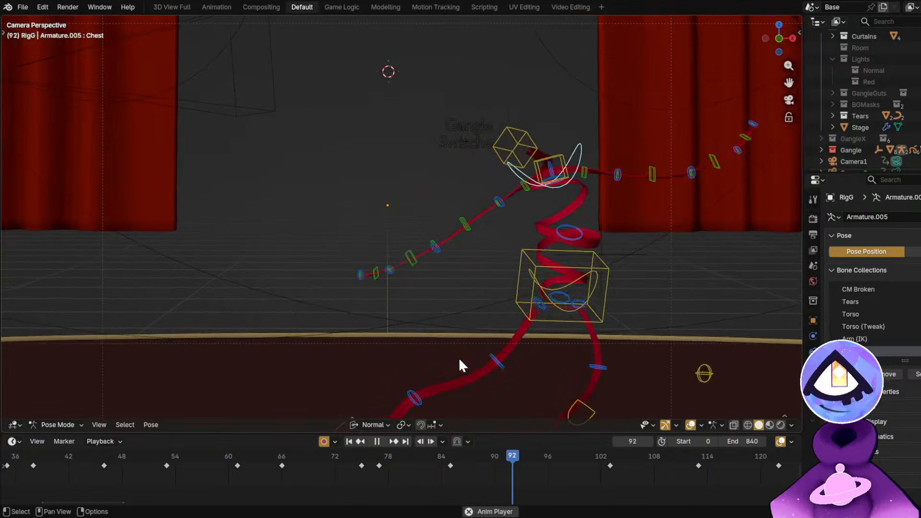
key("space")
Compare the Torso pose at frame 103, and turn the Torso control with a trackball rotation at frame 93.
left_click_drag(448, 453, 610, 463)
left_click(613, 257)
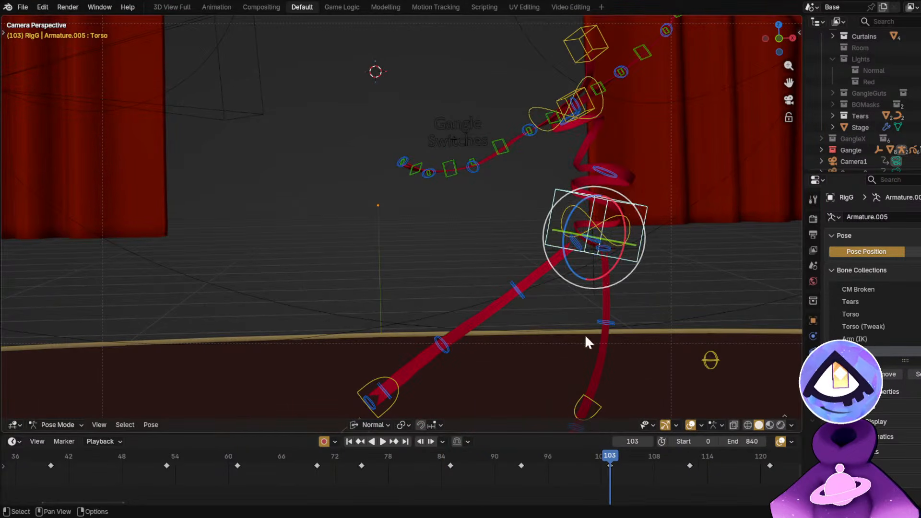
mouse_move(512, 459)
left_mouse_down()
mouse_move(454, 456)
mouse_move(547, 465)
mouse_move(525, 471)
left_mouse_up()
middle_click_drag(574, 332, 393, 279, "shift")
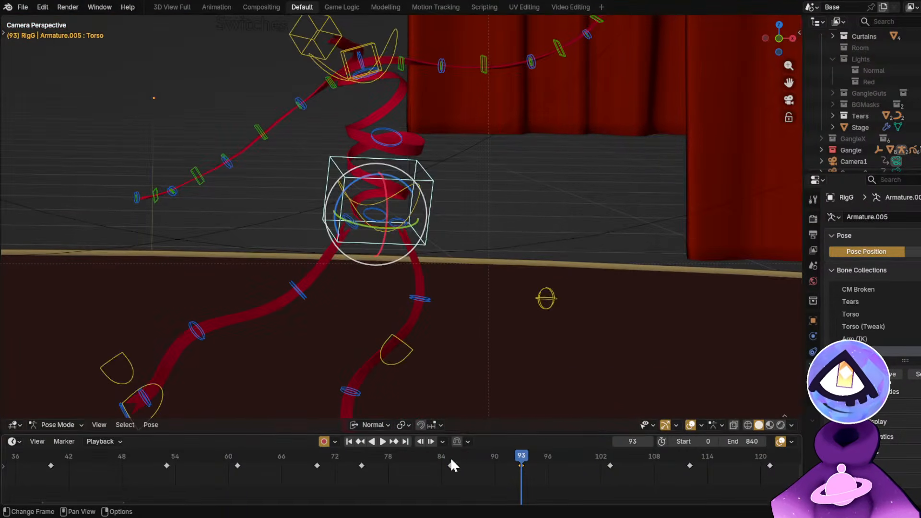
key("r")
key("r")
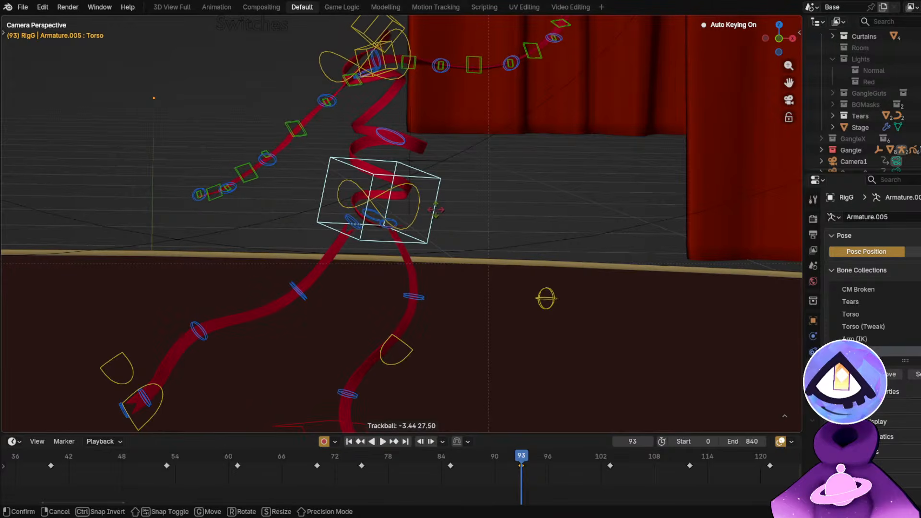
left_click(434, 209)
Play back the torso turn from around frame 78, toggling the overlays, and stop at frame 108.
left_click(391, 454)
key("space")
key("alt+shift+z")
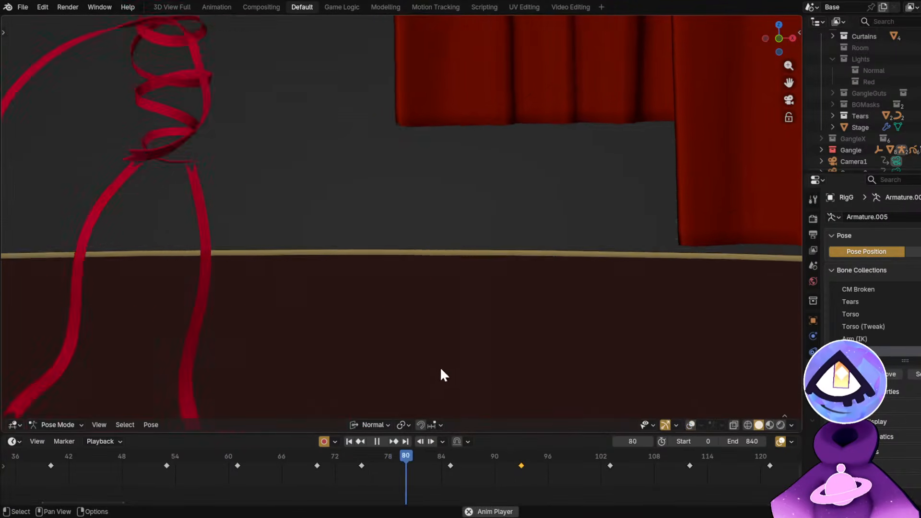
key("alt+shift+z")
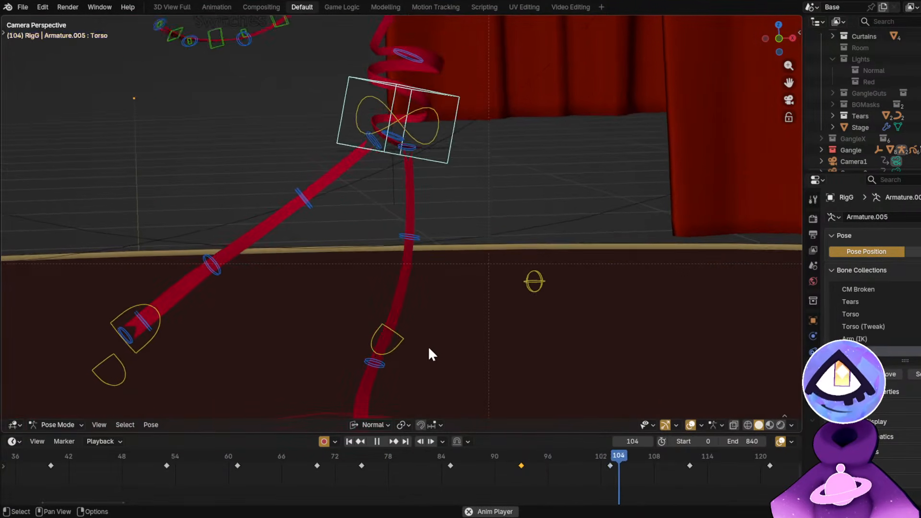
key("space")
Turn the Torso control slightly with a trackball rotation at frame 75.
scroll(425, 243, "down", 2)
middle_click_drag(428, 218, 440, 305, "shift")
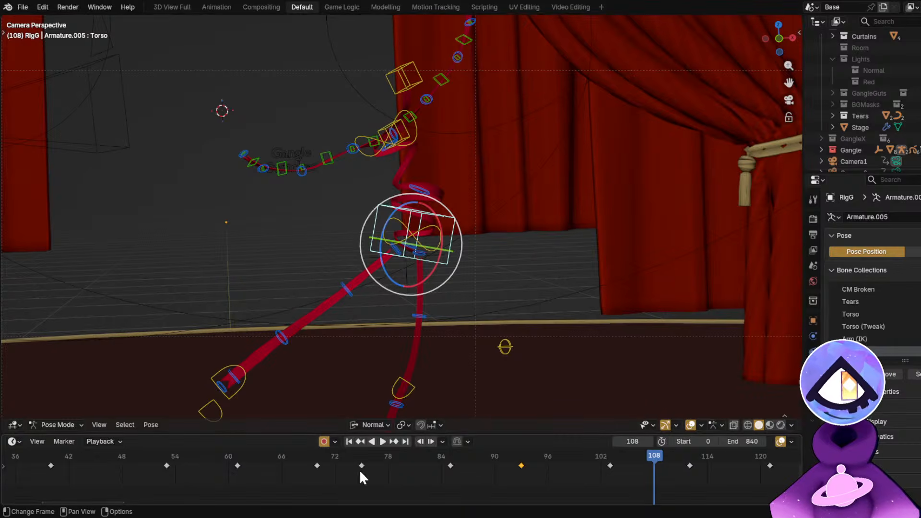
mouse_move(360, 470)
left_mouse_down()
mouse_move(281, 456)
mouse_move(406, 465)
mouse_move(315, 467)
mouse_move(372, 476)
mouse_move(364, 479)
left_mouse_up()
left_click(241, 285)
key("r")
key("r")
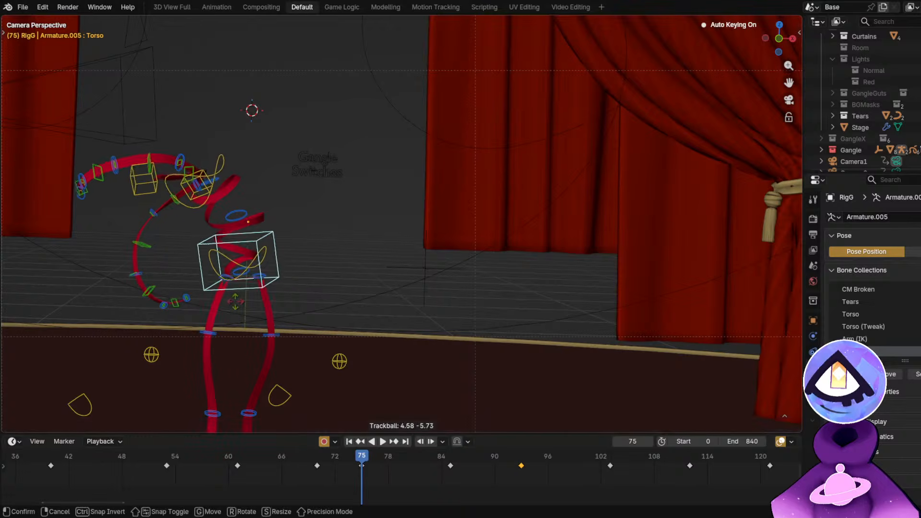
left_click(238, 301)
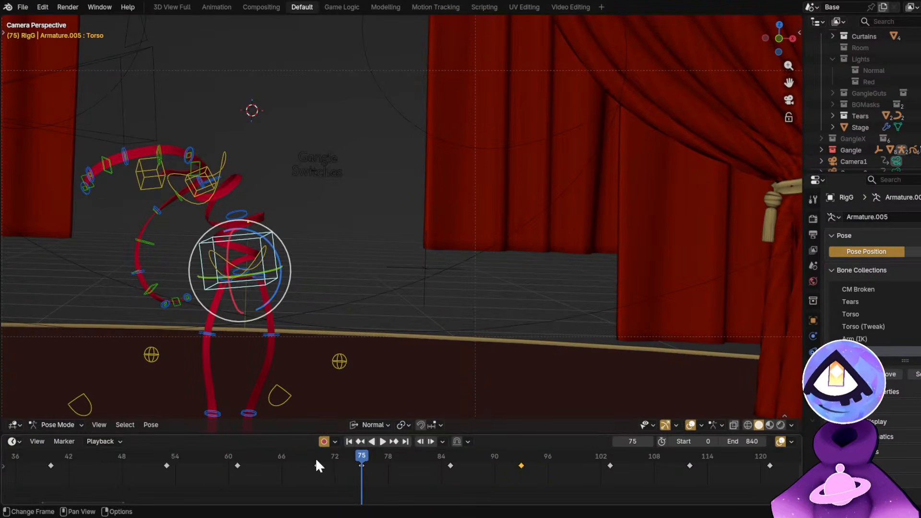
Keyframe the ArmMaster control at frames 77 and 94 to hold its pose on both sides of the step.
left_click_drag(316, 460, 449, 467)
left_click(328, 134)
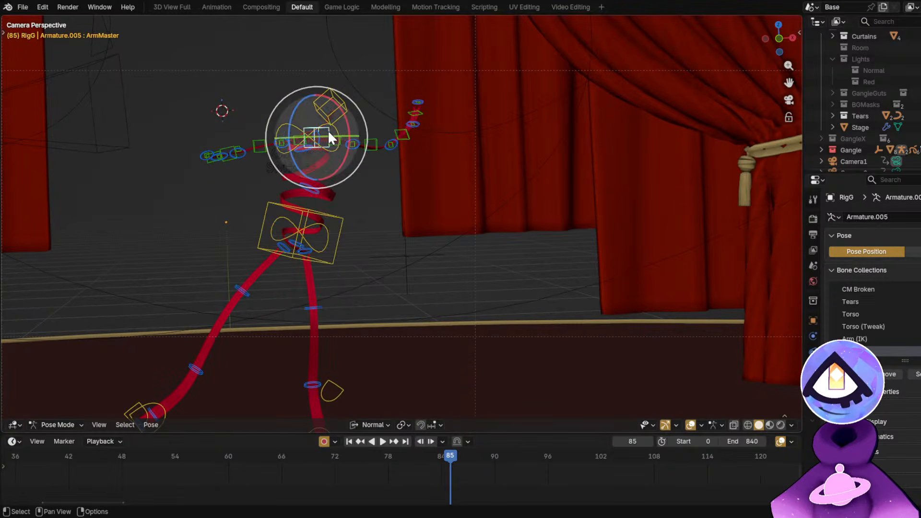
scroll(417, 463, "down", 2)
mouse_move(411, 457)
left_mouse_down()
mouse_move(363, 459)
mouse_move(425, 467)
mouse_move(401, 471)
left_mouse_up()
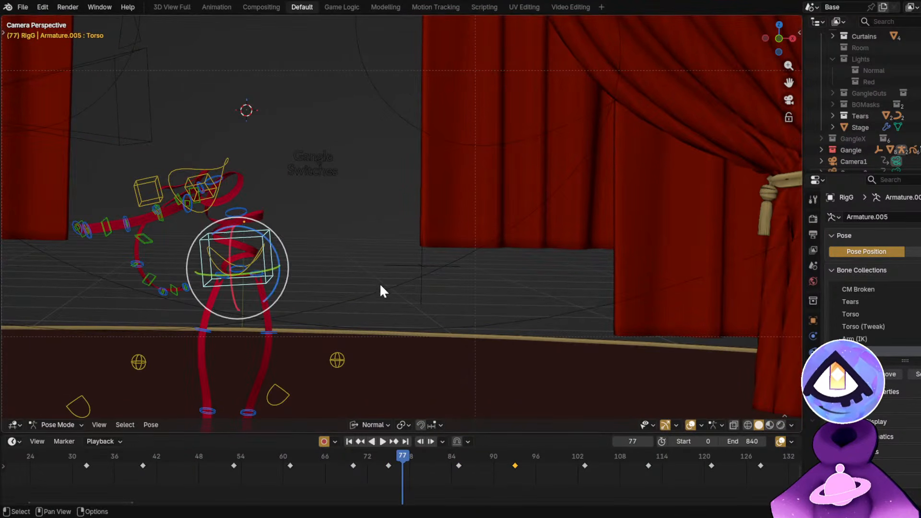
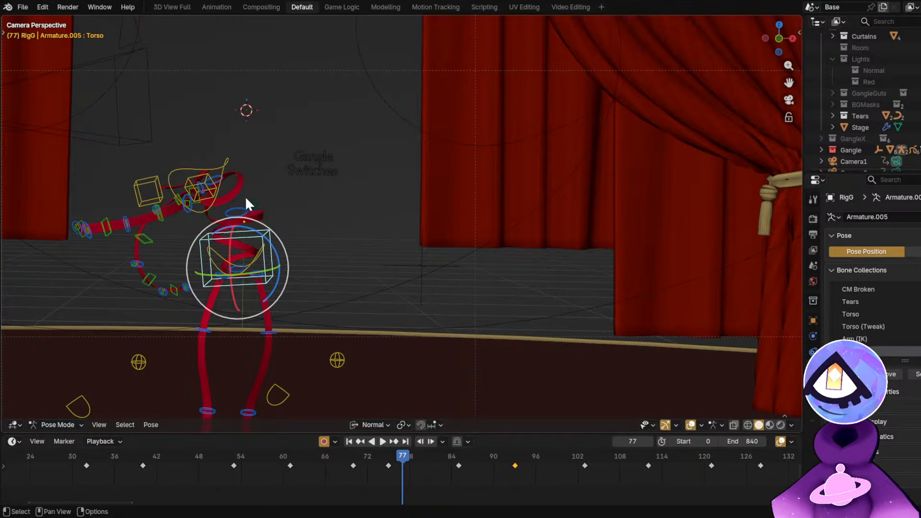
left_click(208, 178)
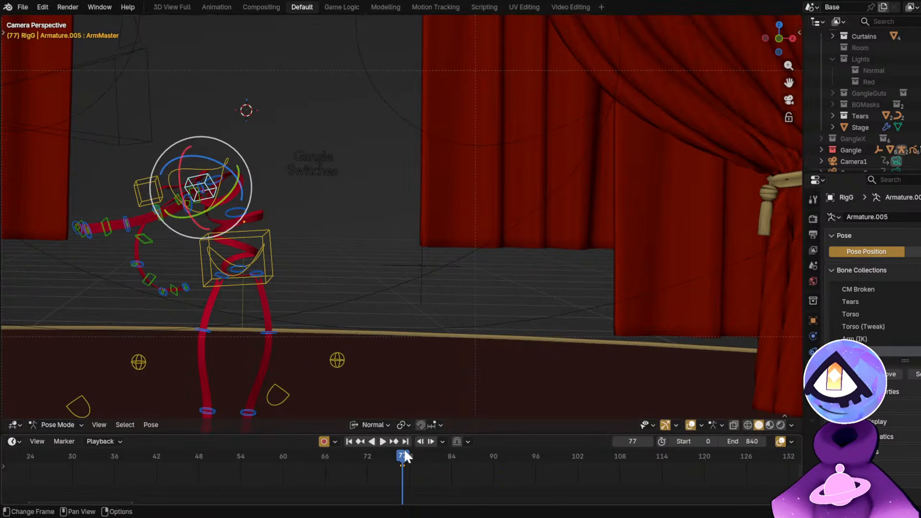
left_click_drag(406, 455, 519, 465)
key("i")
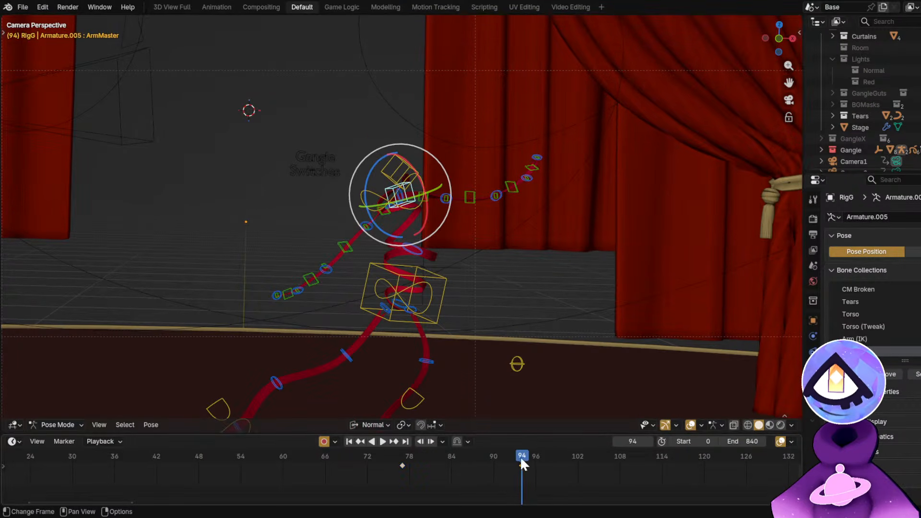
Turn the ArmMaster control at frame 87 with a trackball rotation of about 12.6 and -37.8.
left_click_drag(521, 462, 472, 465)
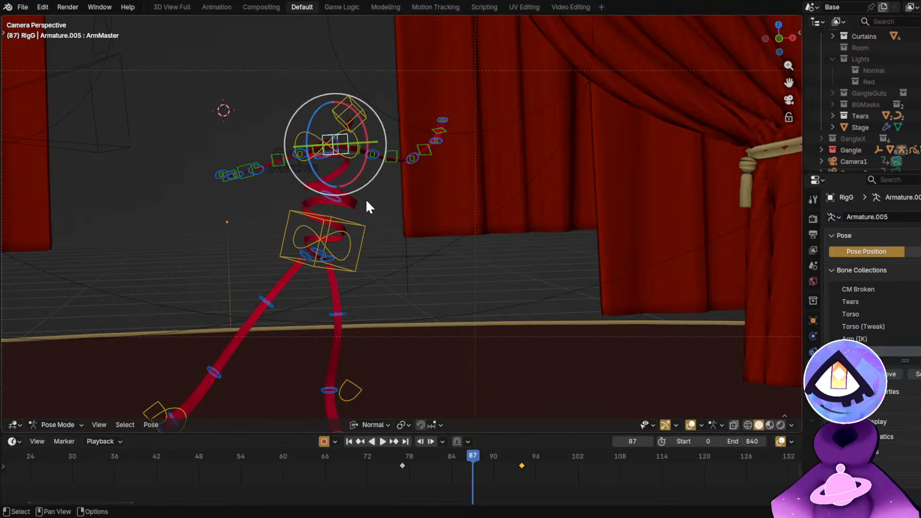
key("r")
key("r")
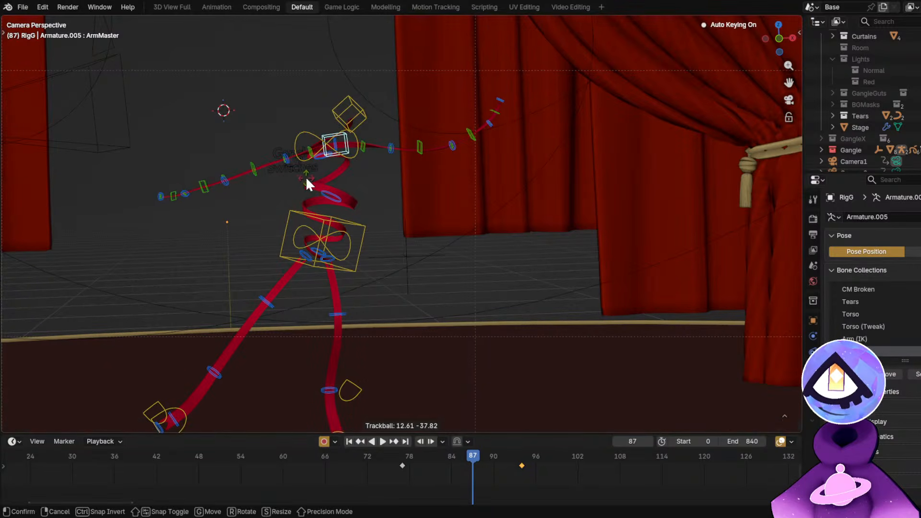
left_click(307, 177)
Play back the arm twist with the overlays hidden, from about frame 62 and again from about frame 52.
key("shift+alt+z")
left_click(298, 456)
key("space")
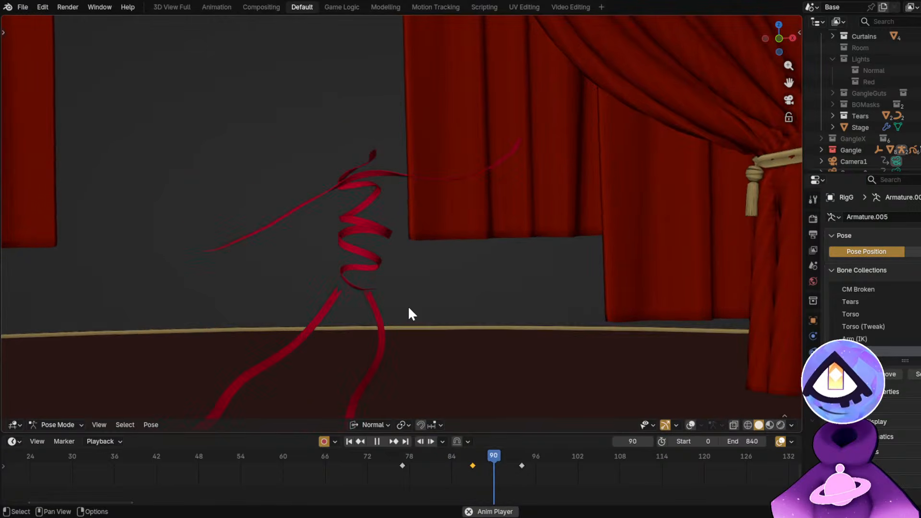
key("space")
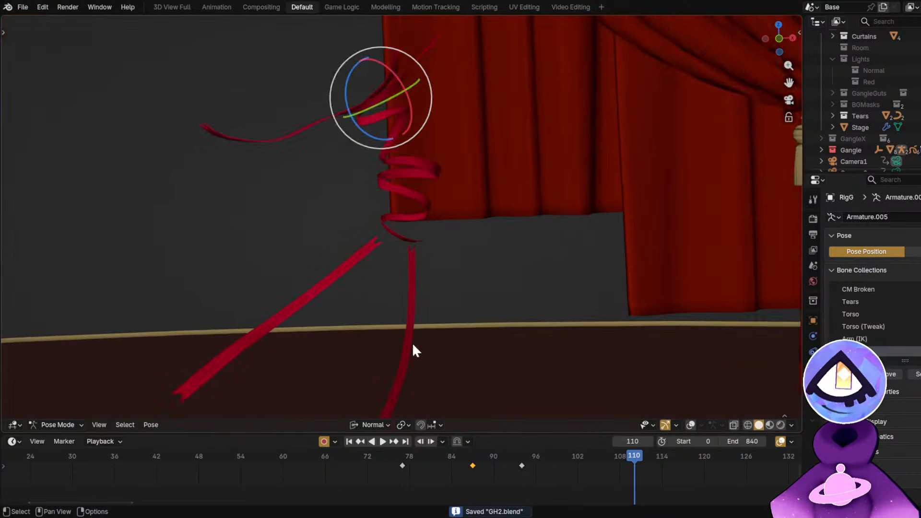
left_click(229, 453)
key("space")
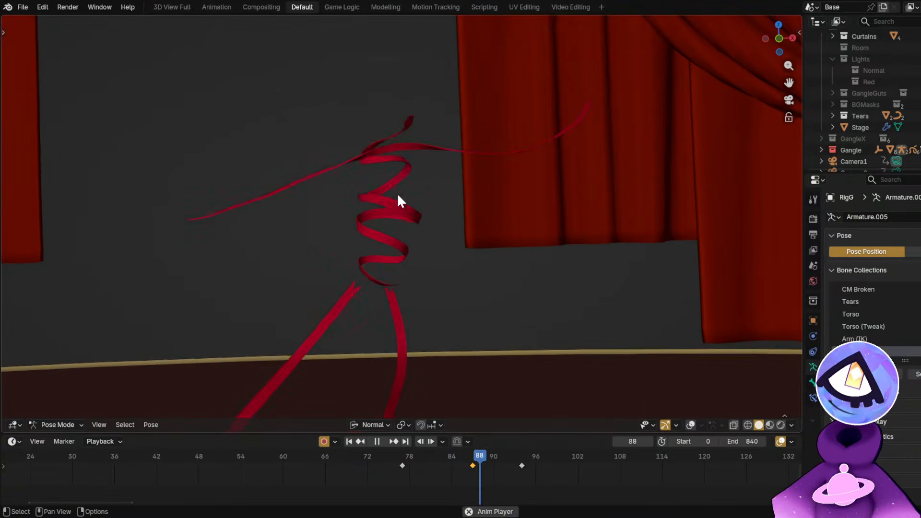
key("space")
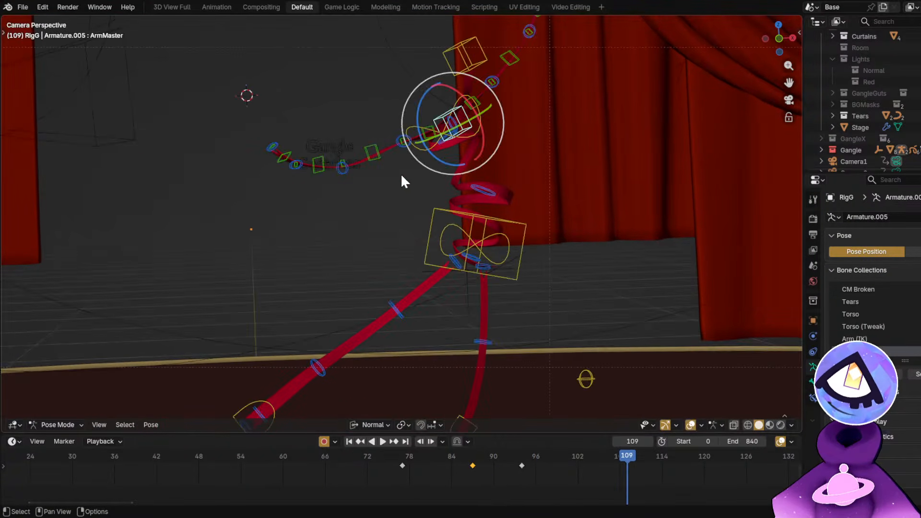
Select the FK controls of both arms and move their keyframes from frame 83 to frame 89.
middle_click_drag(497, 479, 418, 481)
left_click_drag(292, 457, 379, 473)
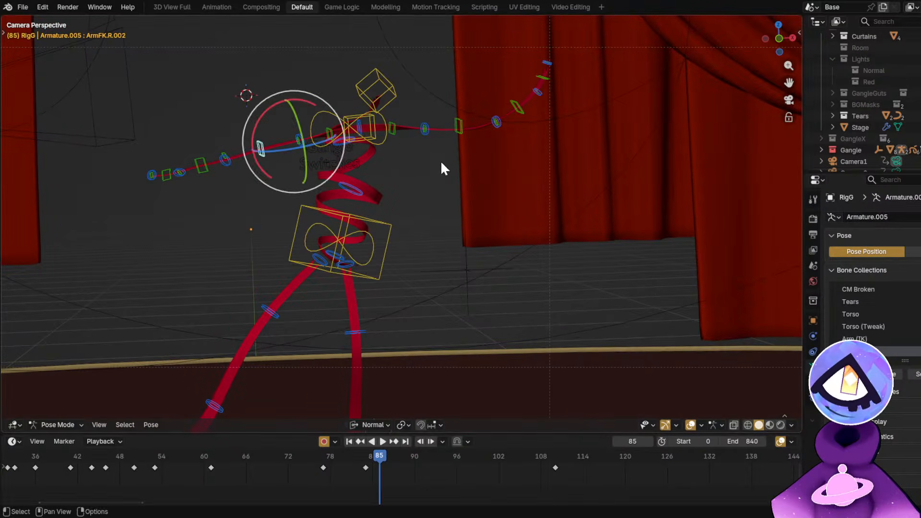
left_click(464, 111)
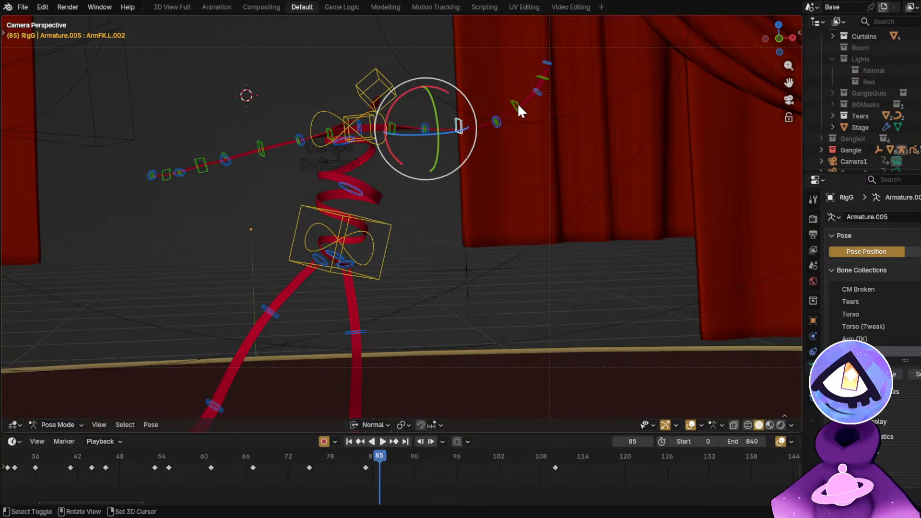
left_click(517, 104, "shift")
left_click(546, 79, "shift")
left_click_drag(326, 461, 379, 465)
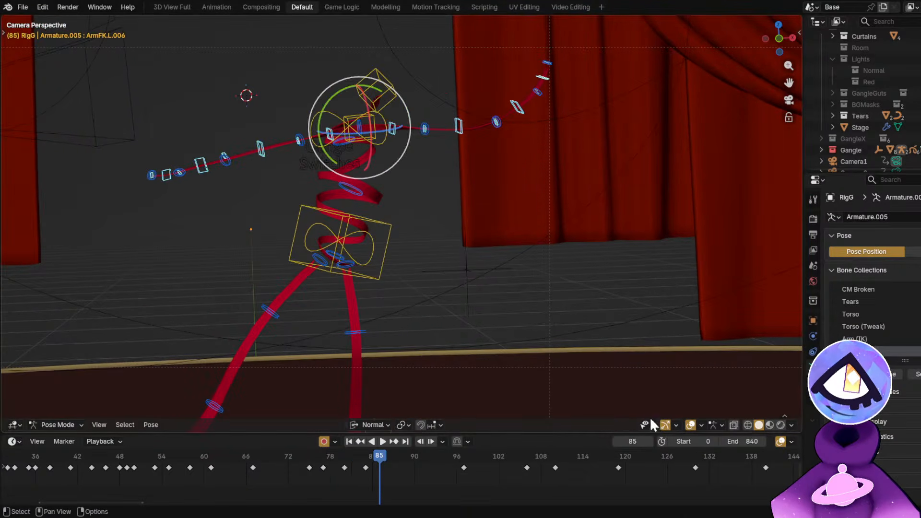
scroll(367, 464, "up", 3)
left_click_drag(316, 458, 433, 469)
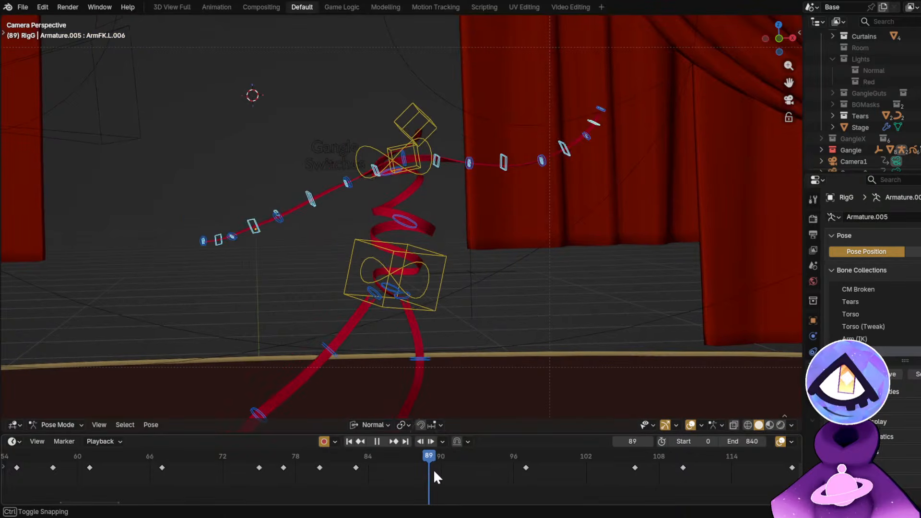
left_click(355, 466)
key("g")
left_click(429, 478)
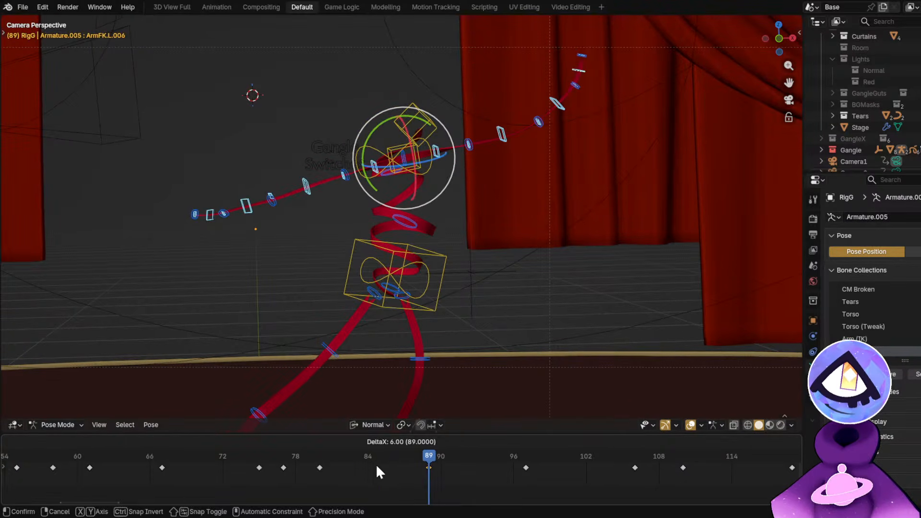
Clear the rotation of the left arm's FK controls beyond the first one at frame 84, excluding the right arm.
left_click(367, 454)
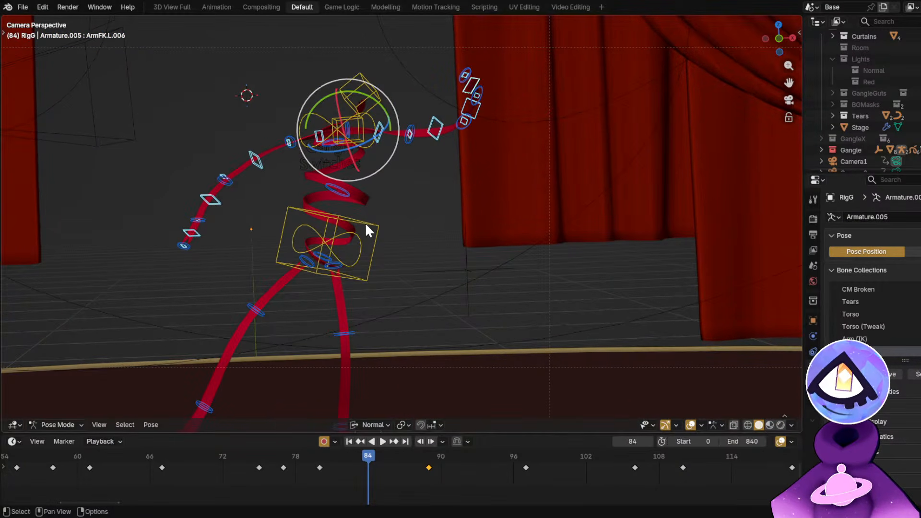
key("c")
mouse_move(305, 143)
left_mouse_down()
mouse_move(313, 142)
mouse_move(191, 252)
left_mouse_up()
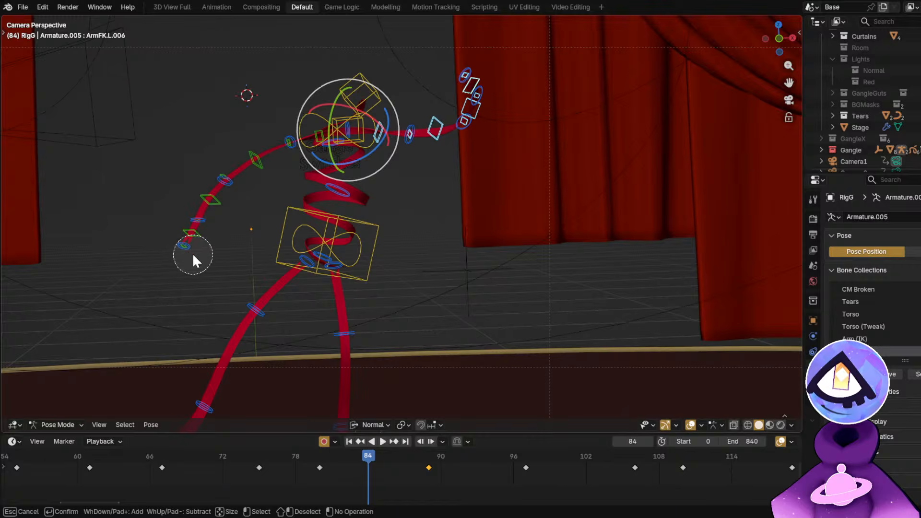
key("Escape")
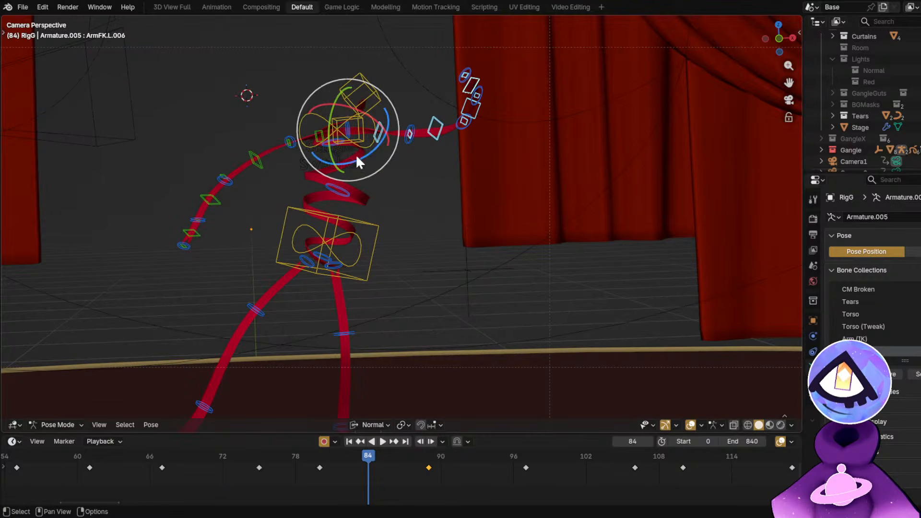
key("c")
middle_click(356, 132)
key("Escape")
key("alt+r")
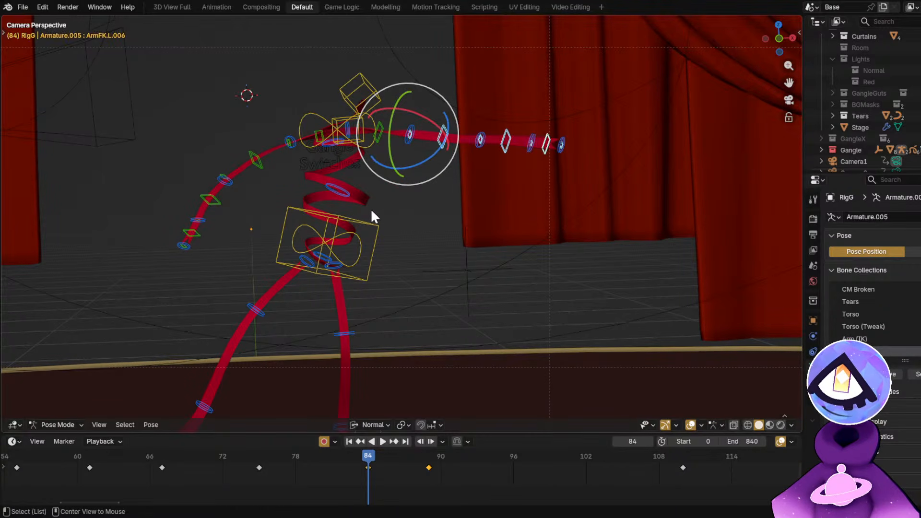
Play back the straightened left arm without overlays, from about frame 75 and, zoomed out, from about frame 61.
left_click(256, 454)
key("alt+shift+z")
key("space")
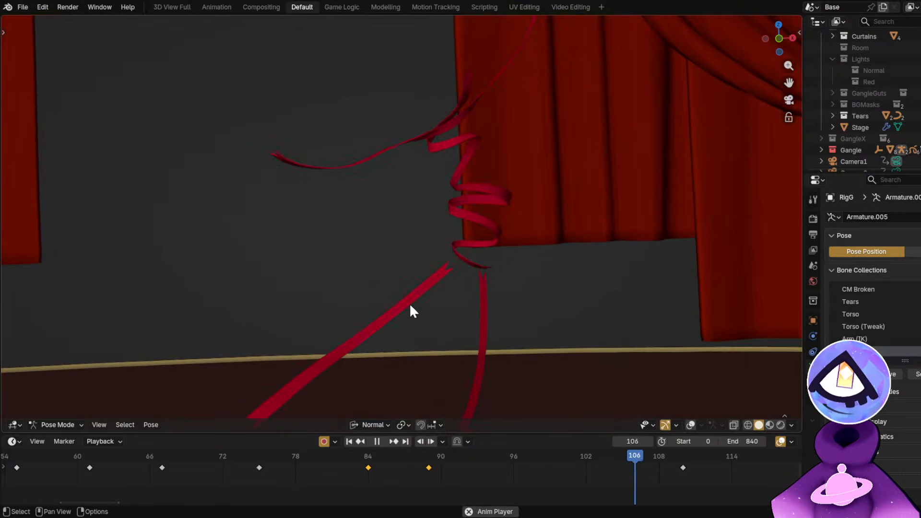
key("space")
key("alt+shift+z")
scroll(486, 273, "down", 2)
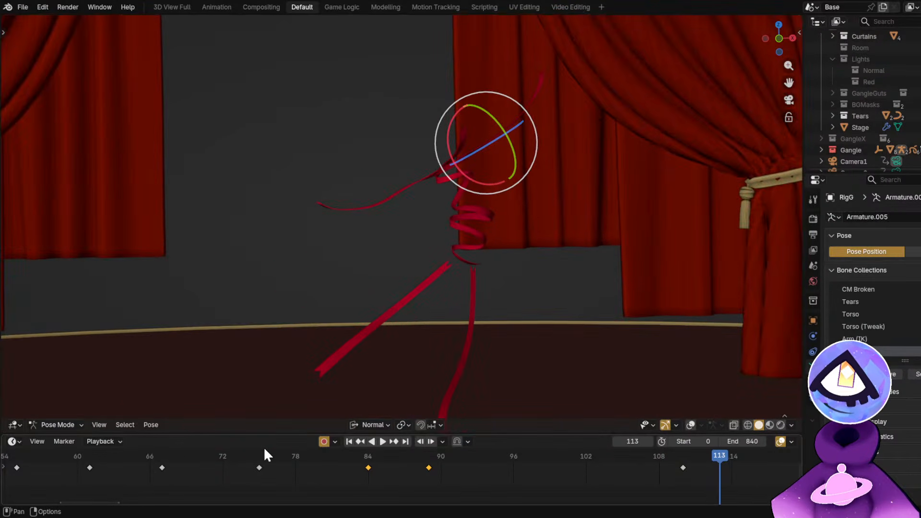
left_click(92, 450)
key("space")
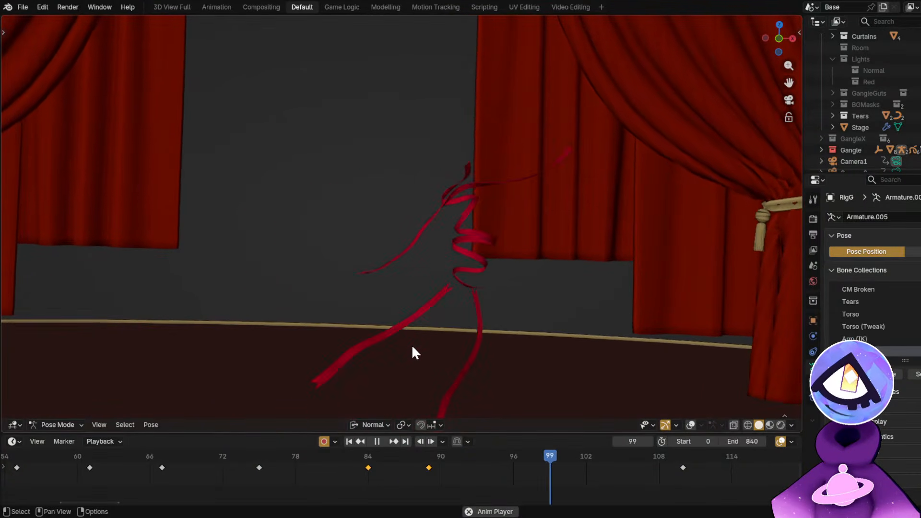
Try rotating the ArmFK.L control at the left shoulder at frame 84.
left_click_drag(336, 466, 369, 466)
scroll(434, 173, "up", 3)
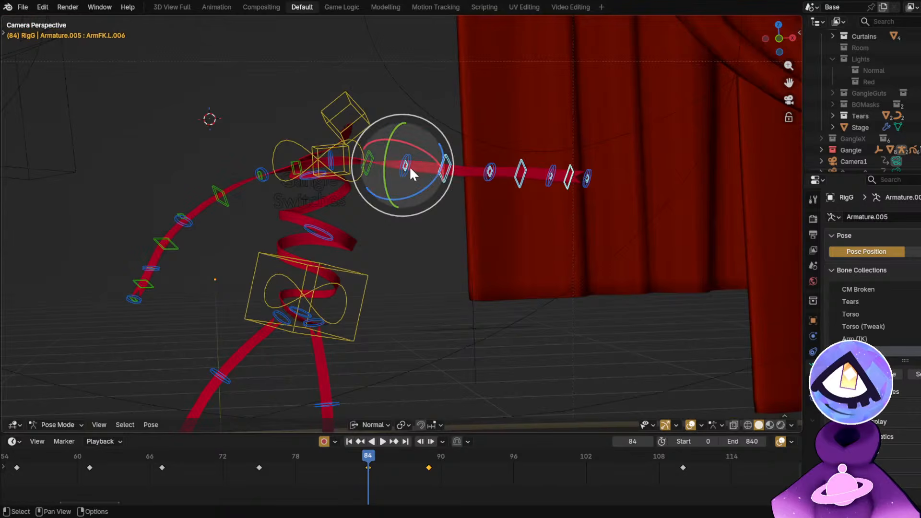
left_click(367, 158)
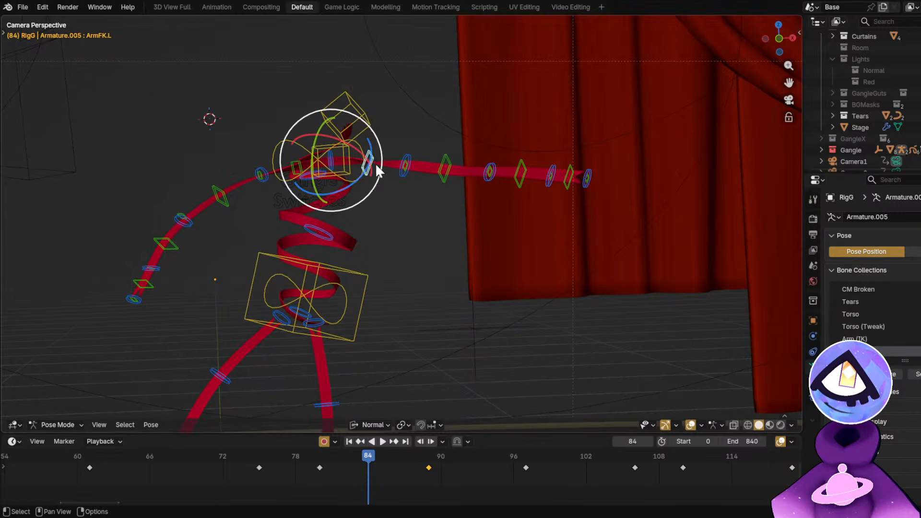
left_click_drag(371, 458, 369, 459)
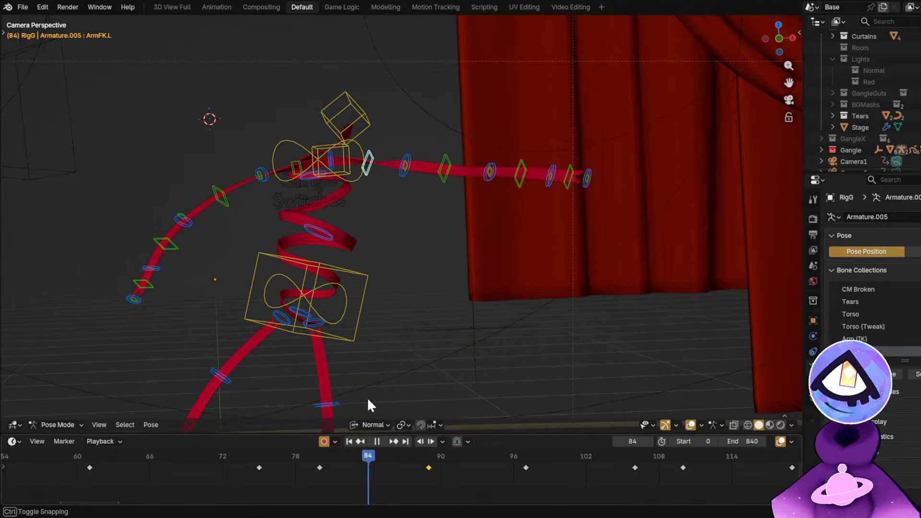
left_click_drag(318, 168, 334, 53)
Play back the rotated left arm from frame 84 with the overlays hidden, stopping at frame 111.
key("alt+shift+z")
key("space")
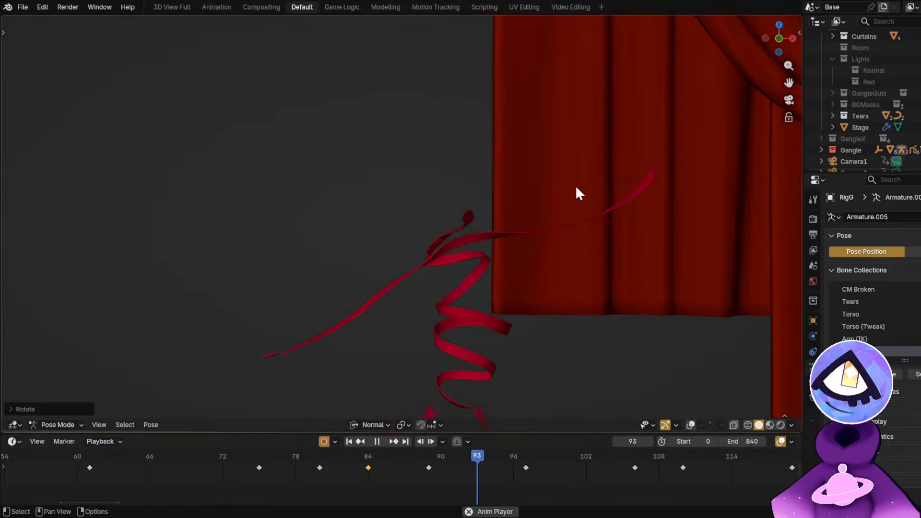
key("space")
key("alt+shift+z")
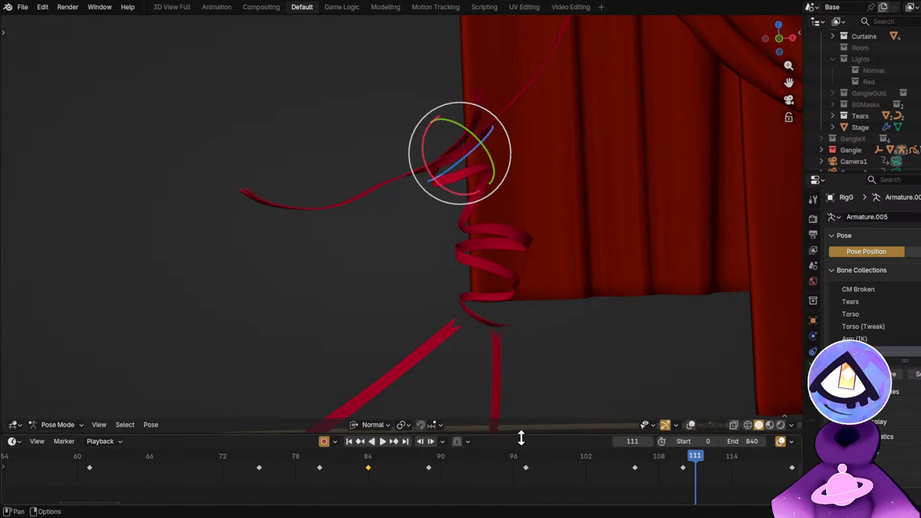
Delete the ArmFK.L control's keyframe at frame 84.
left_click_drag(179, 455, 391, 472)
key("x")
left_click(373, 466)
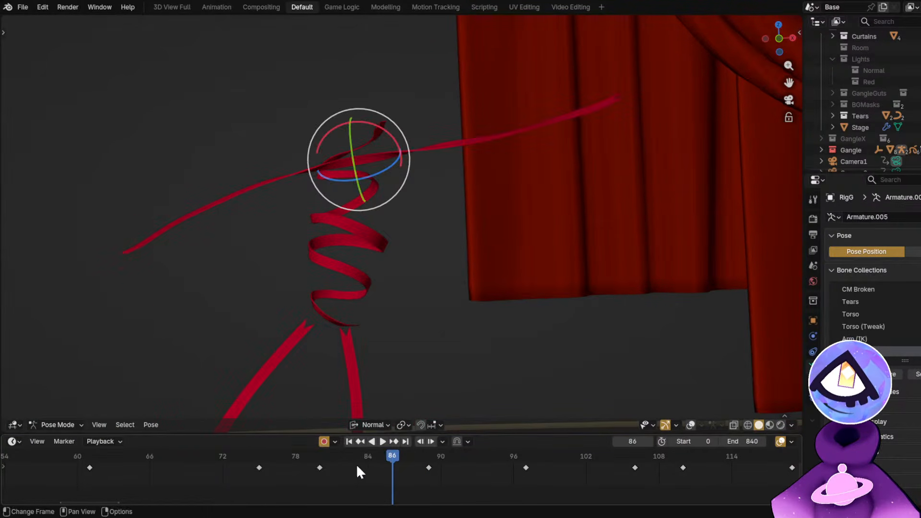
Play back the arm swing from about frame 79 and stop at frame 107.
left_click(309, 455)
key("space")
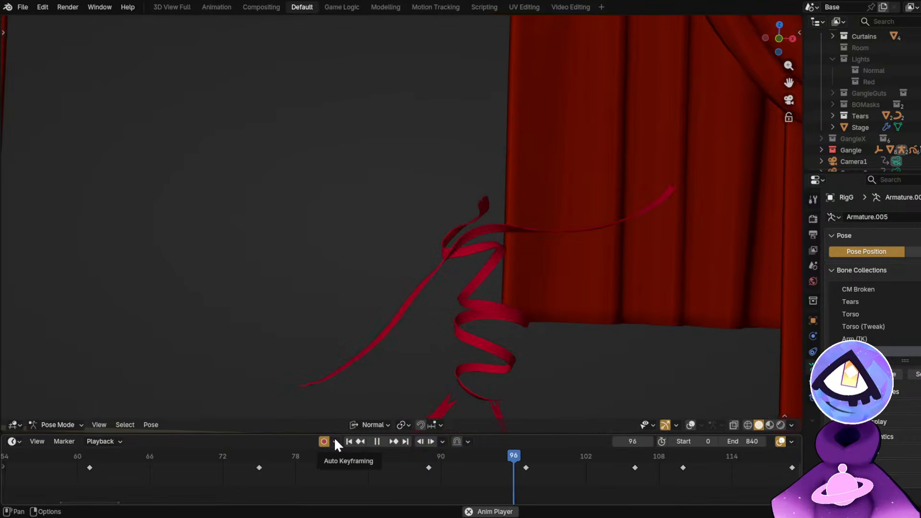
key("space")
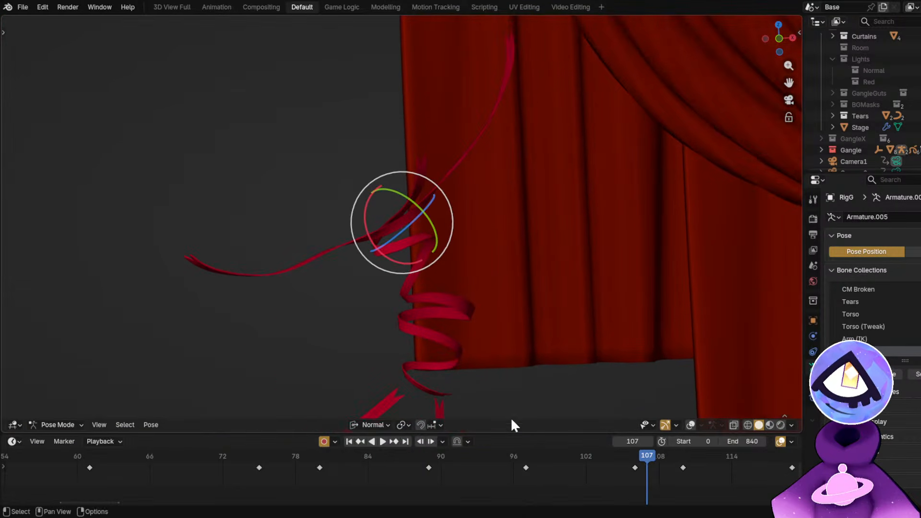
Rotate the ArmFK.L.005, ArmFK.L.006 and ArmFK.L.007 controls at frame 113 to curl the end of the left arm.
left_click_drag(547, 454, 719, 472)
key("shift+alt+z")
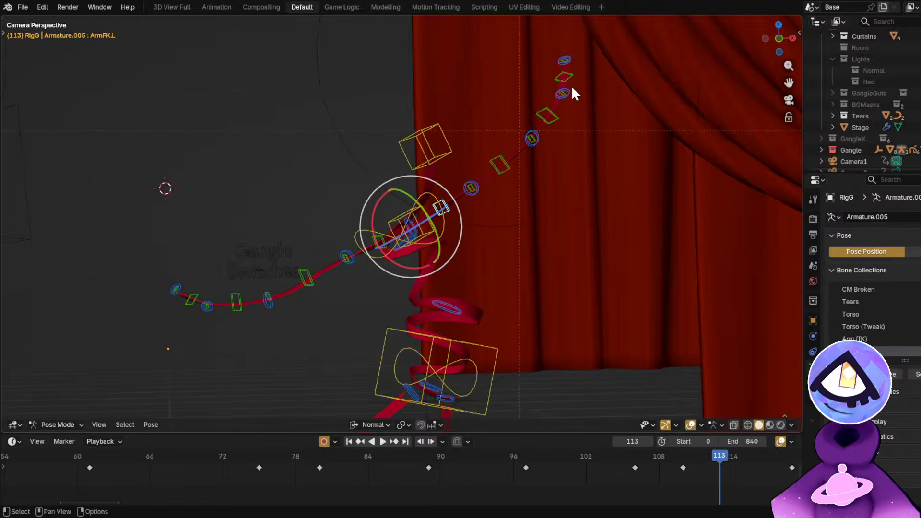
left_click(565, 74)
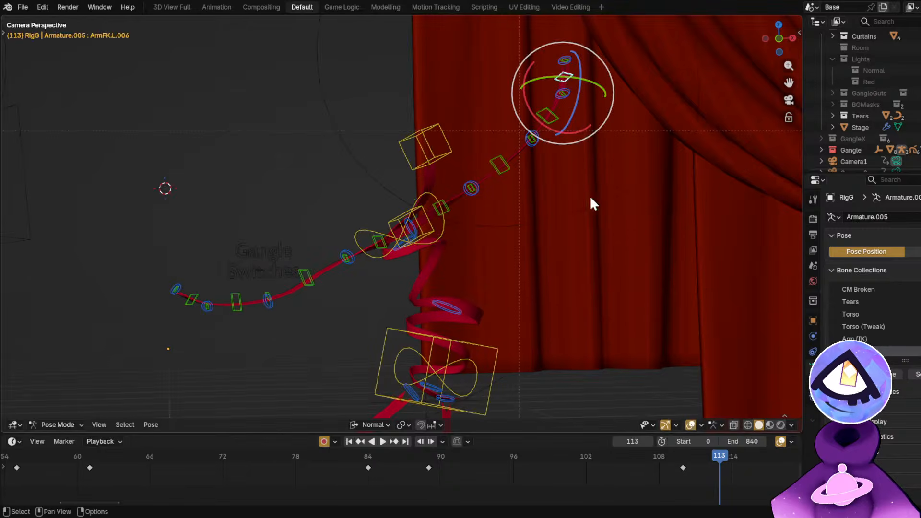
left_click(562, 93)
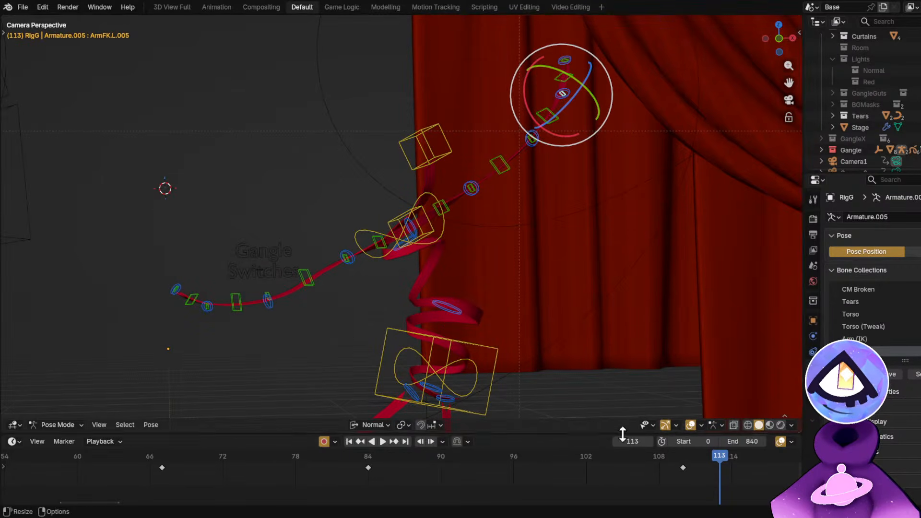
scroll(590, 483, "down", 4, "ctrl")
left_click_drag(528, 104, 545, 122)
left_click(556, 77)
scroll(541, 42, "up", 6)
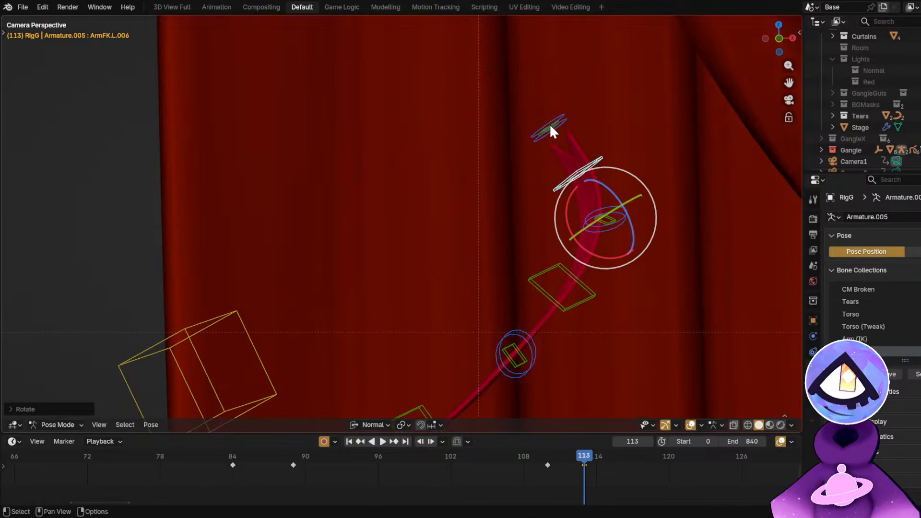
left_click(550, 129)
left_click_drag(532, 171, 552, 178)
scroll(552, 178, "down", 4)
Rotate the ArmFK.R.005, ArmFK.R.006, ArmFK.R.007 and ArmFK.R.004 controls at frame 113 to curl the end of the right arm upward.
middle_click_drag(345, 324, 477, 210, "shift")
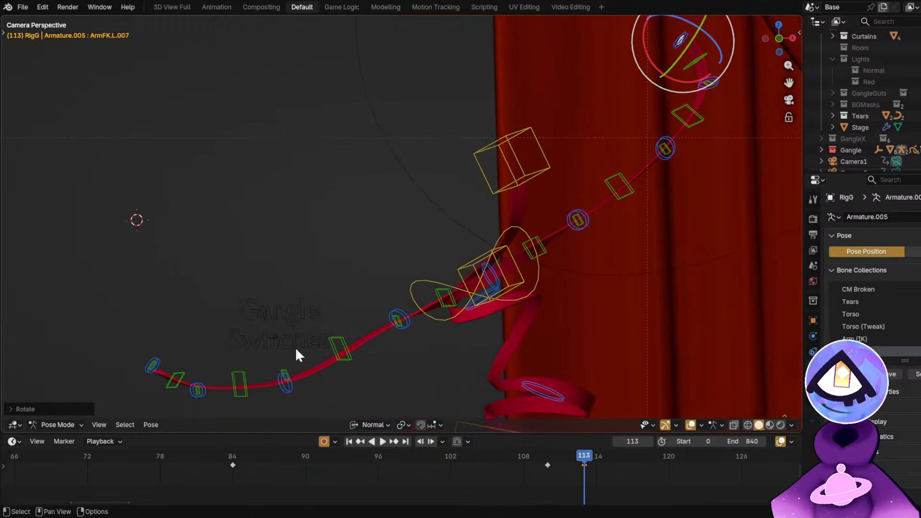
left_click(195, 388)
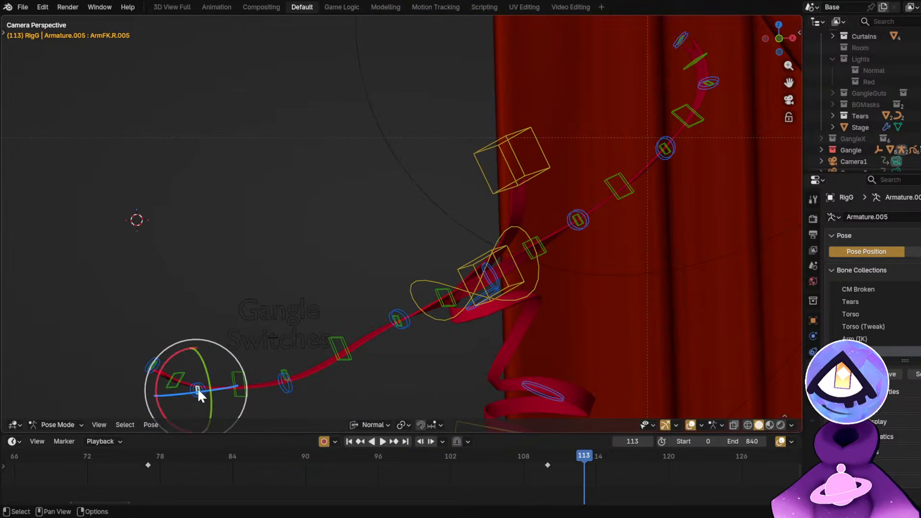
left_click_drag(180, 352, 190, 328)
middle_click_drag(190, 328, 219, 291, "shift")
scroll(211, 302, "up", 2)
left_click(209, 299)
left_click_drag(211, 283, 222, 281)
left_click(198, 259)
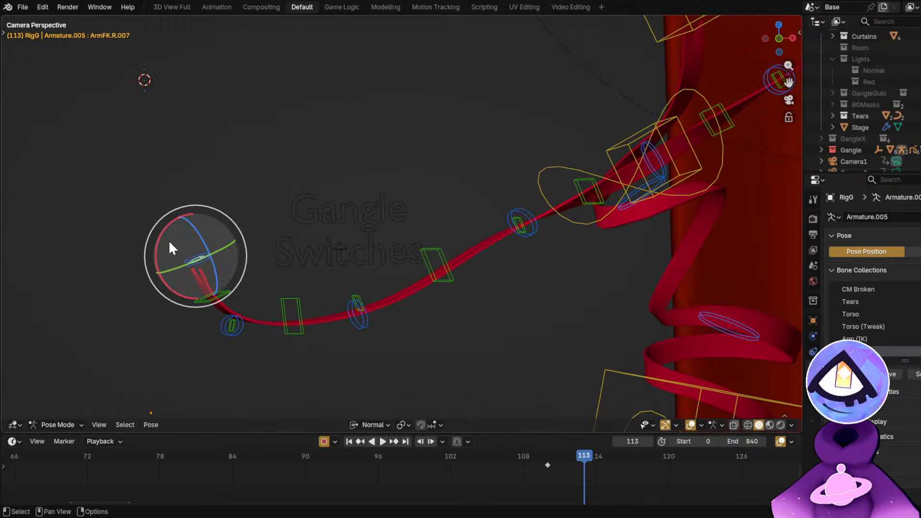
left_click_drag(160, 240, 165, 222)
left_click(290, 303)
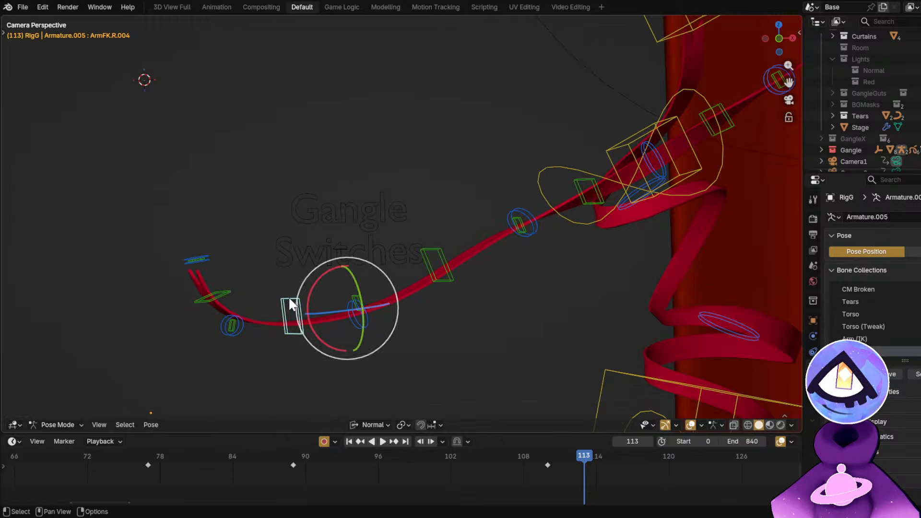
left_click_drag(314, 286, 312, 268)
Rotate the ArmFK.L.004 and ArmFK.L.002 controls at frame 113 to bend the middle of the left arm.
middle_click_drag(707, 181, 443, 291, "shift")
middle_click_drag(566, 146, 509, 228, "shift")
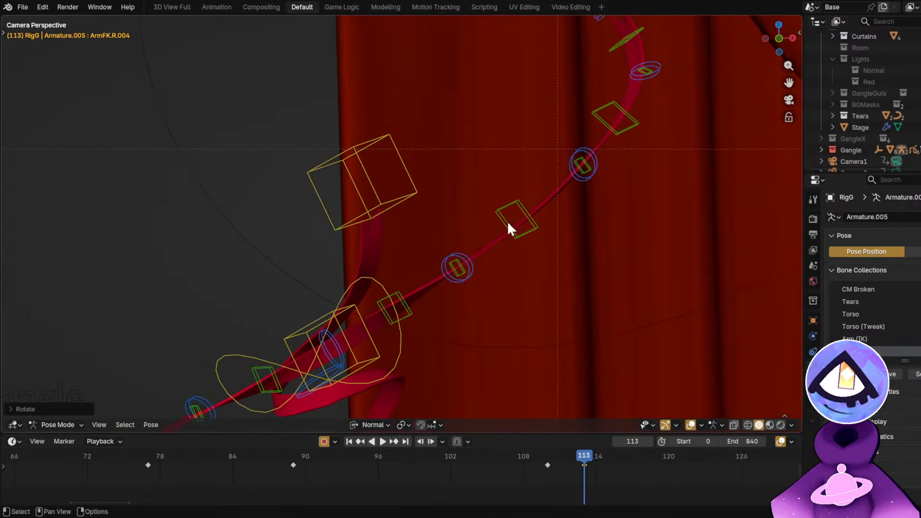
left_click(614, 108)
left_click_drag(548, 160, 553, 168)
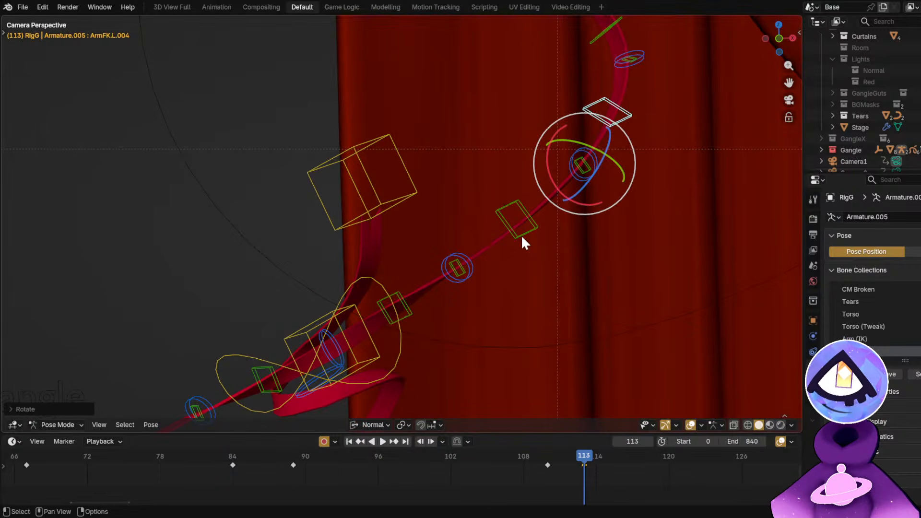
left_click(454, 282)
left_click_drag(439, 301, 472, 308)
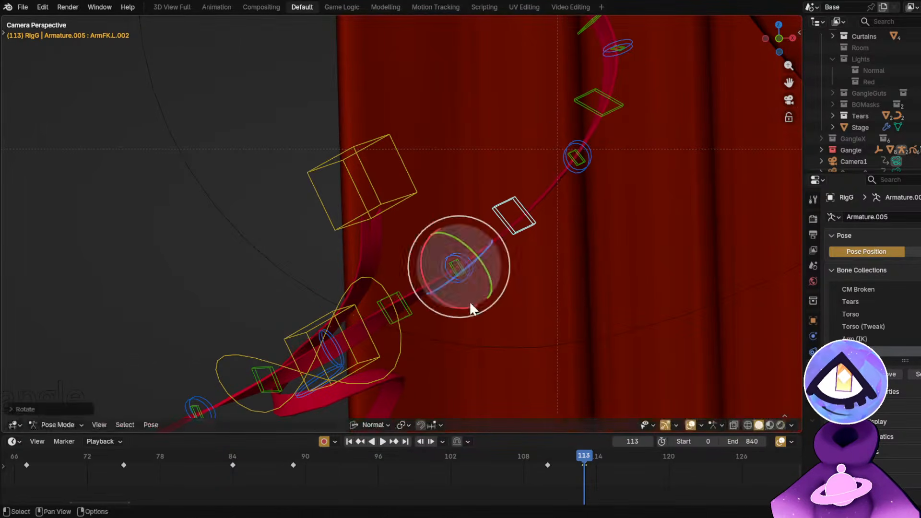
Rotate the ArmFK.R.002 control slightly at frame 113 to adjust the upper right arm.
scroll(471, 303, "down", 2)
middle_click_drag(208, 329, 315, 265, "shift")
left_click(315, 329)
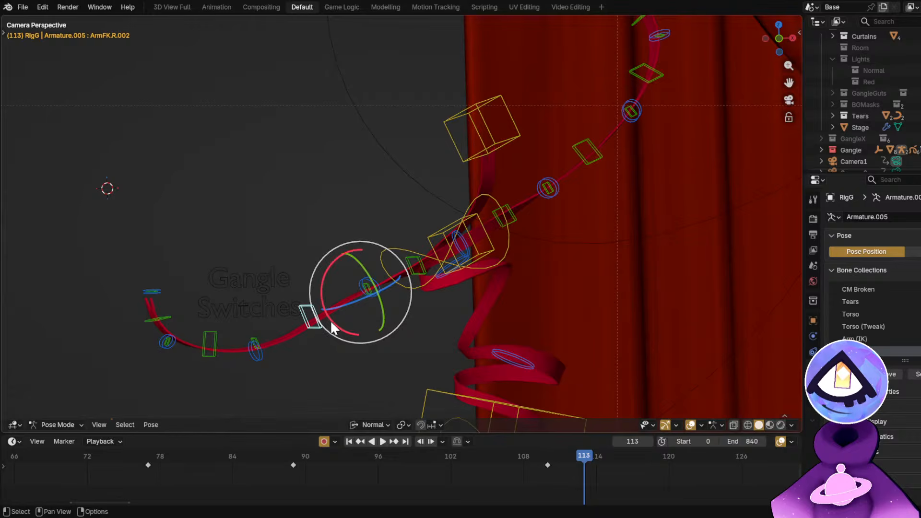
left_click_drag(331, 322, 323, 322)
Play back the arm swing from about frame 86 with the overlays hidden, stopping at frame 119.
left_click(252, 458)
key("space")
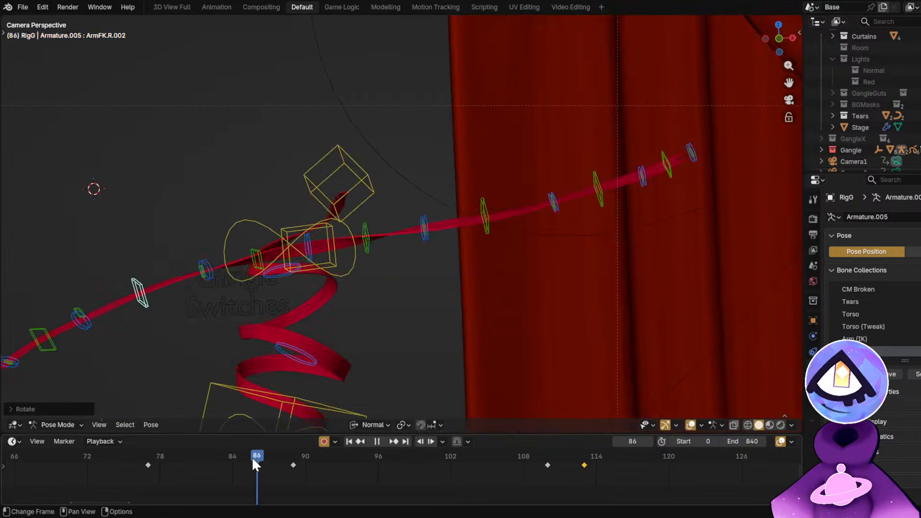
scroll(419, 272, "down", 6)
key("alt+shift+z")
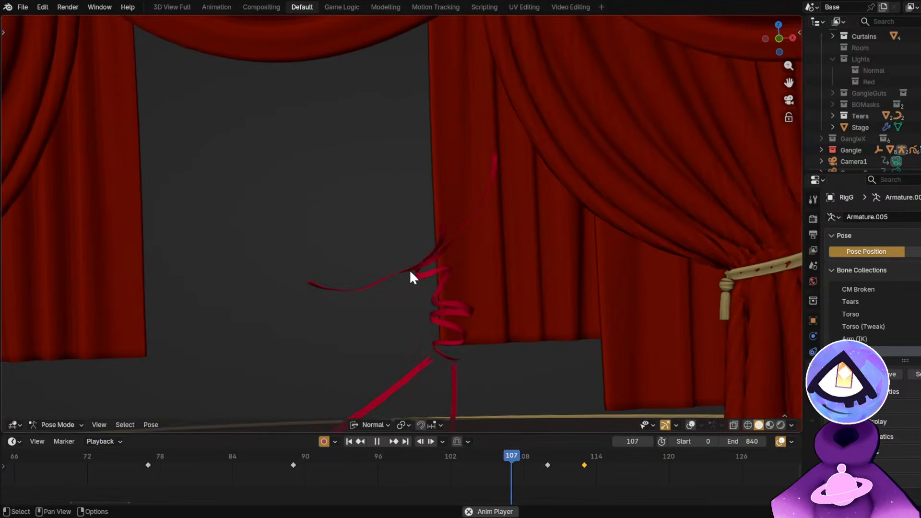
key("space")
key("alt+shift+z")
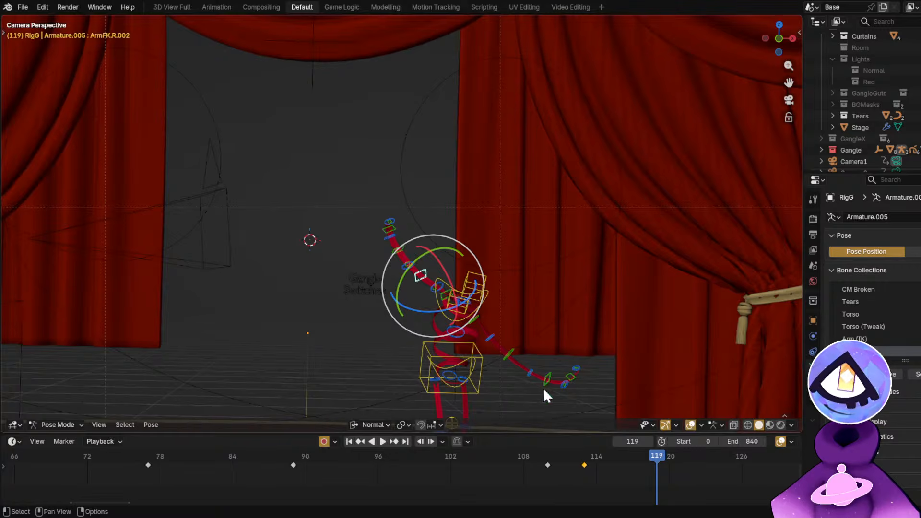
Select all visible arm controls and delete their keyframes at frame 110.
key("a")
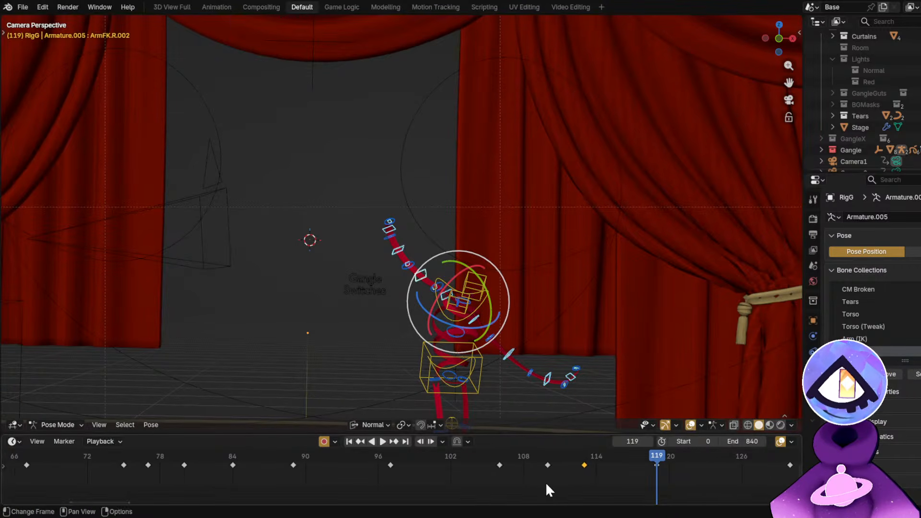
scroll(546, 479, "up", 2)
key("x")
left_click(549, 467)
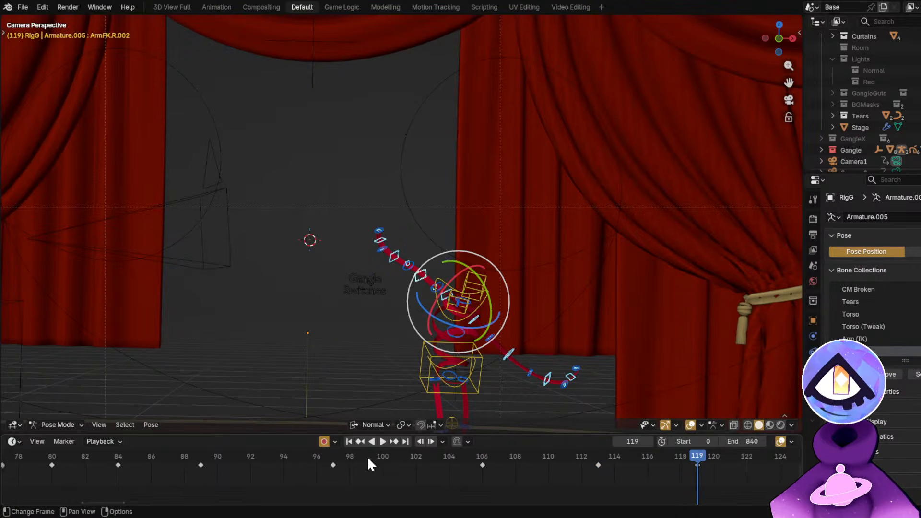
Scrub through the arm swing from about frame 99 to frame 113 with the overlays hidden.
left_click_drag(368, 459, 594, 473)
key("alt+shift+z")
key("alt+shift+z")
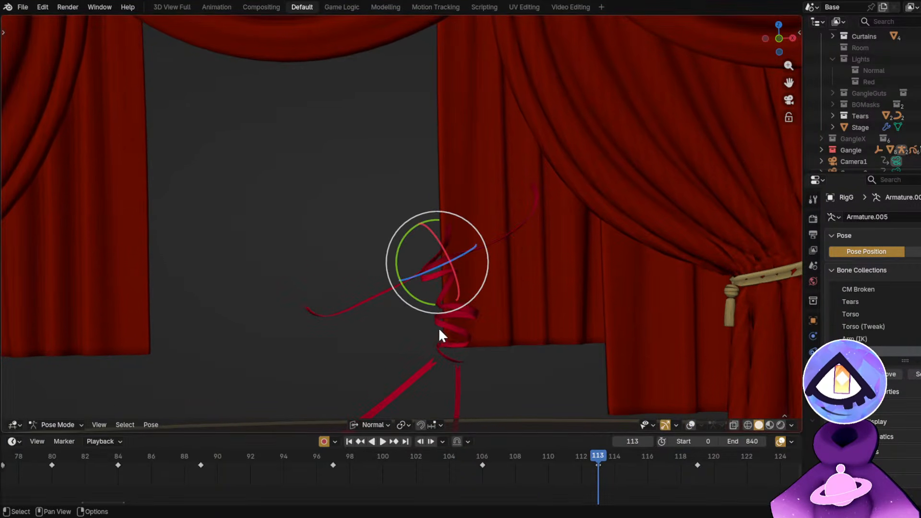
Rotate the ArmFK.R.002 control about its X axis at frame 113.
scroll(384, 307, "up", 3)
left_click(370, 284)
key("r")
key("x")
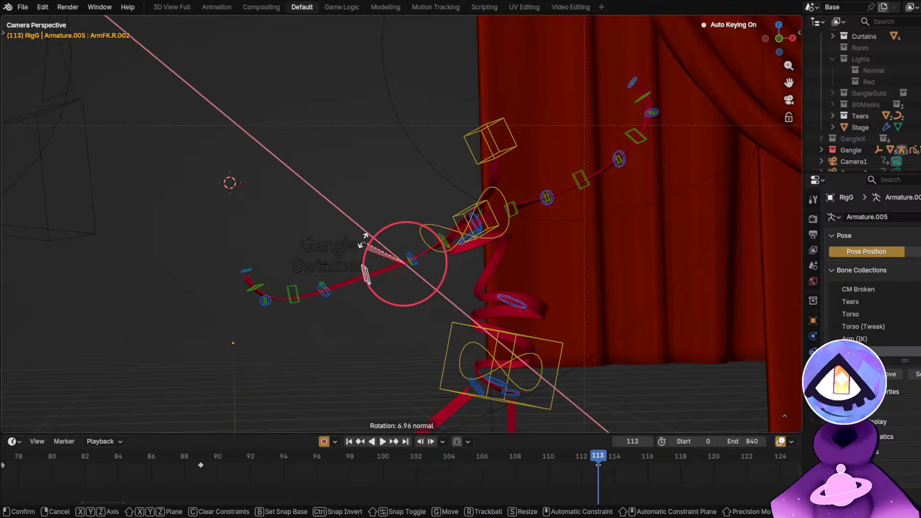
At frame 113, finish rotating ArmFK.R.002 by about 7° and rotate ArmFK.R.003 upward around its local X axis.
left_click(363, 234)
scroll(344, 279, "up", 3)
left_click(304, 257)
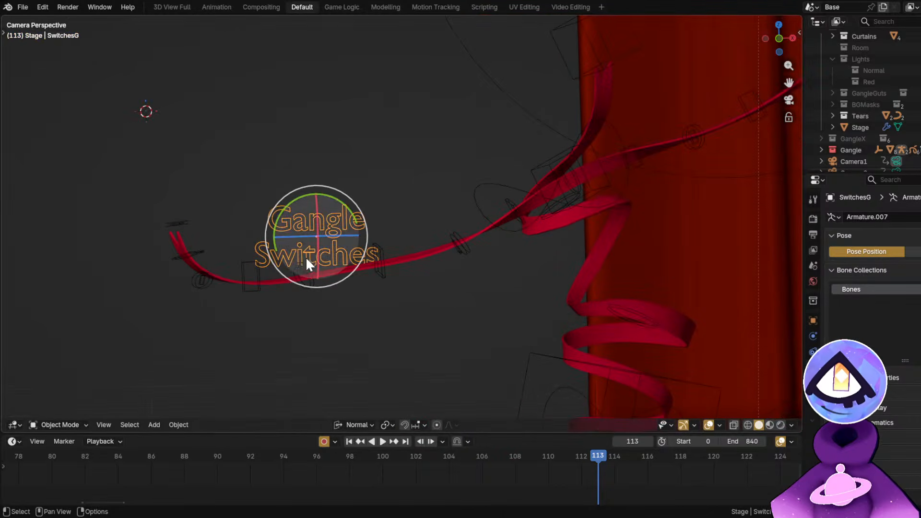
left_click(304, 268)
key("r")
key("x")
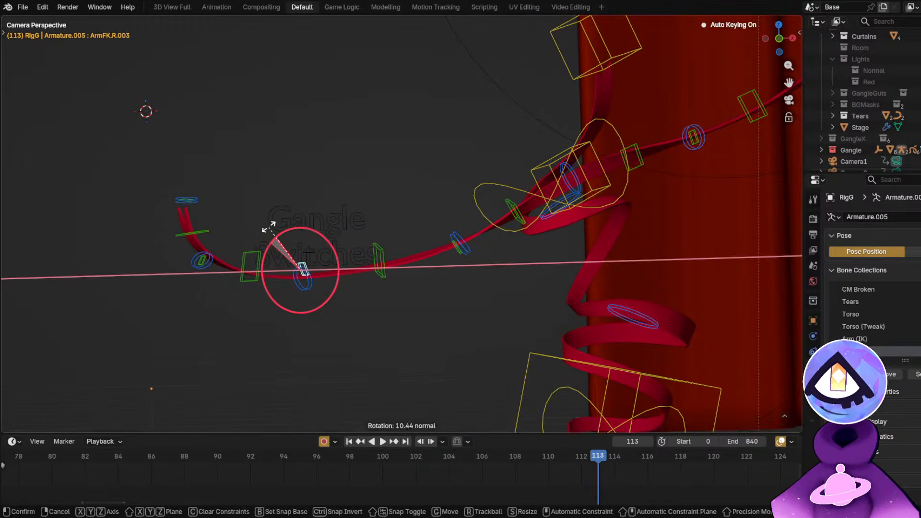
left_click(268, 221)
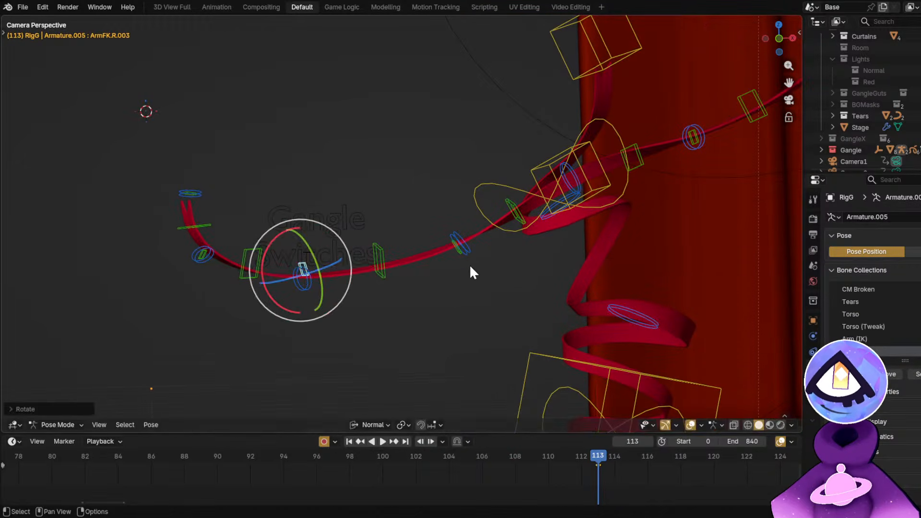
Rotate ArmFK.R.001 at frame 113 so the right ribbon arm swings lower, and check it without overlays.
left_click(453, 247)
key("r")
left_click(580, 303)
key("shift+alt+z")
middle_click_drag(698, 269, 533, 268, "shift")
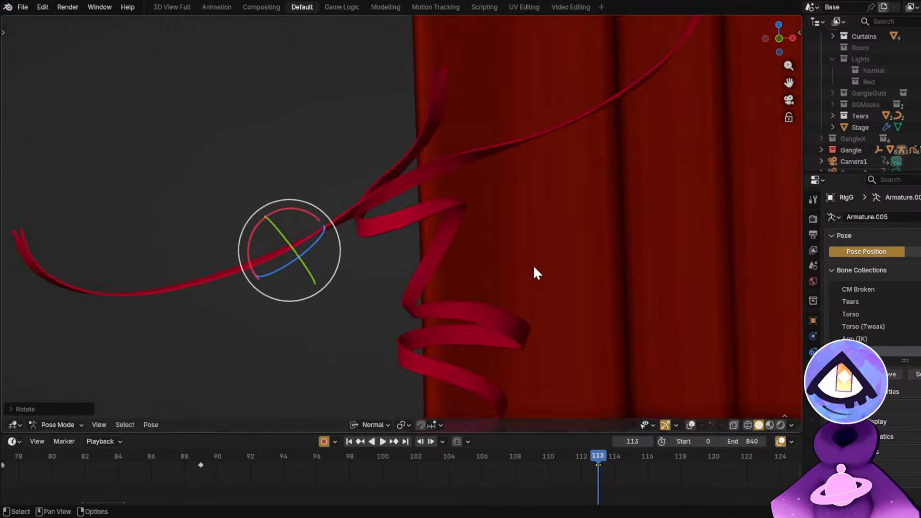
Bring back the rig overlays and rotate ArmFK.L.002 downward at frame 113 to lower the left ribbon arm.
scroll(534, 265, "down", 4)
scroll(565, 211, "up", 3)
key("shift+alt+z")
left_click(559, 188)
key("r")
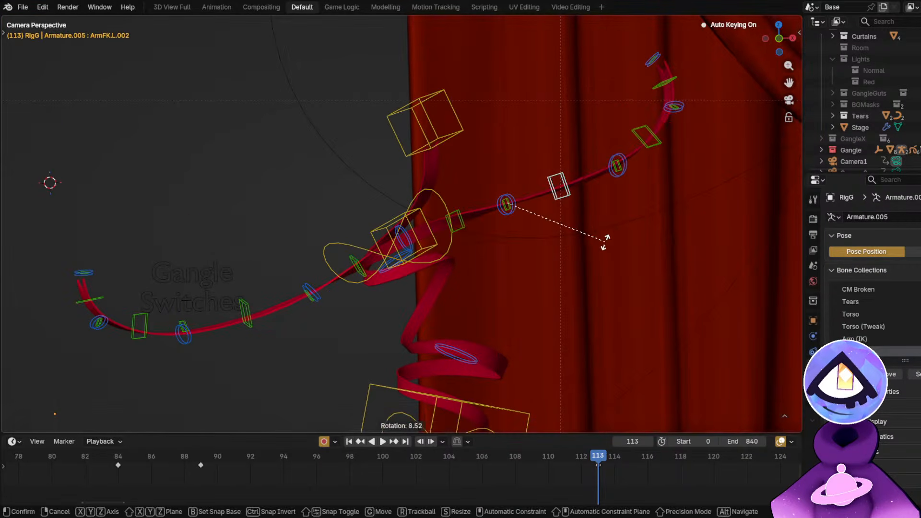
left_click(603, 235)
Play back the arm animation through frame 117 with overlays hidden and review the motion around frame 113.
key("shift+alt+z")
scroll(460, 301, "down", 2)
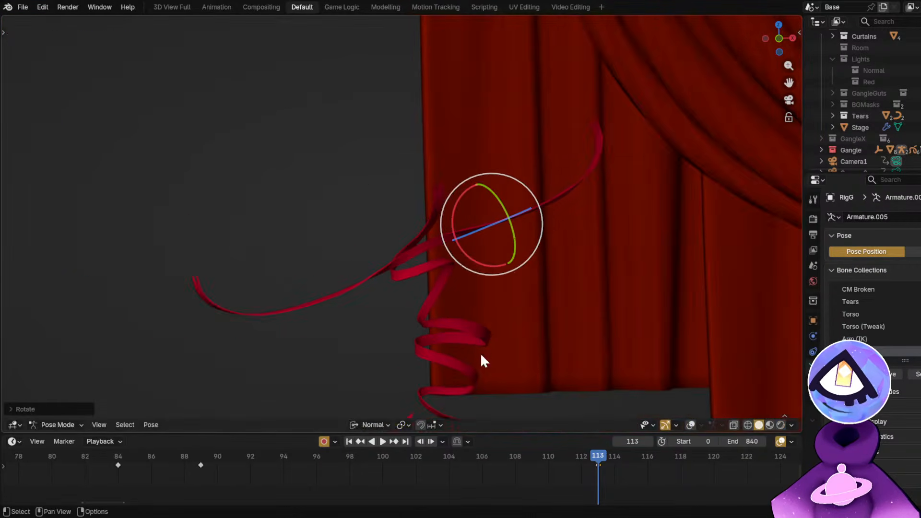
left_click(335, 456)
key("space")
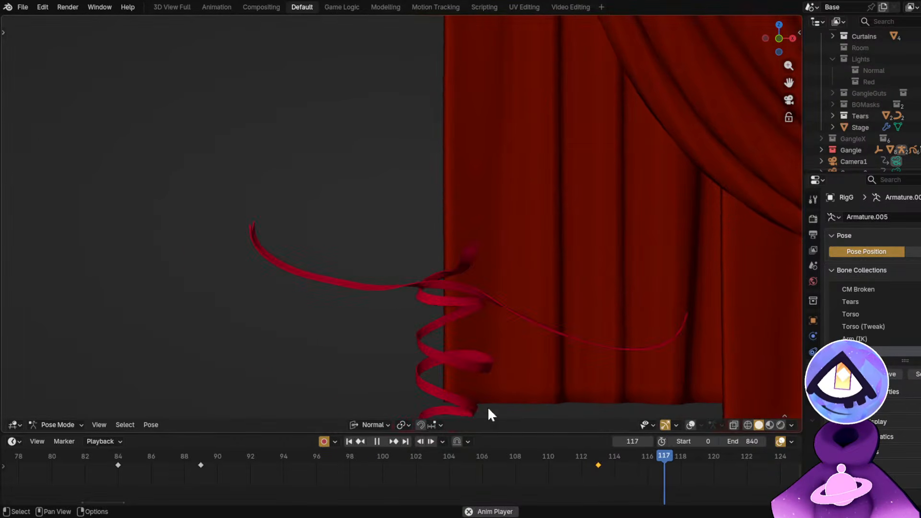
left_click_drag(431, 457, 576, 467)
key("space")
Select ArmFK.R and ArmFK.L, and duplicate their frame 106 keyframe to frame 114.
key("shift+alt+z")
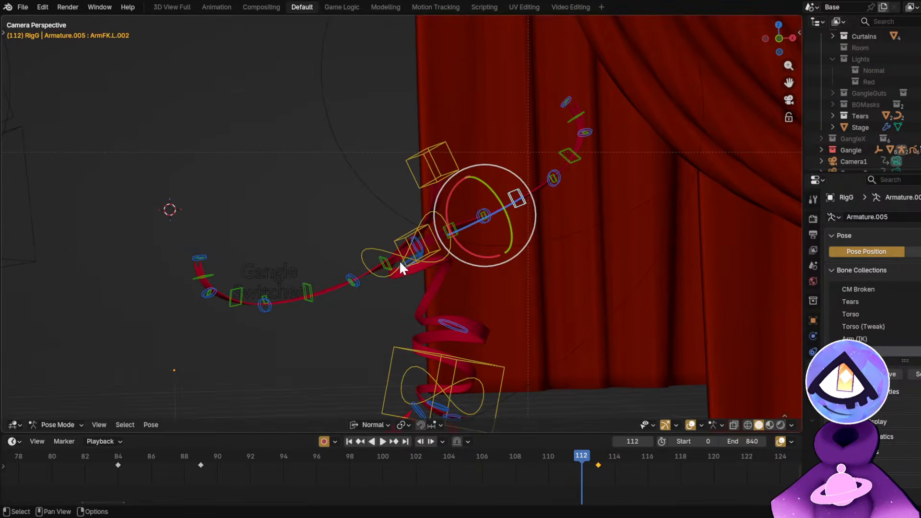
left_click(391, 264)
left_click(454, 233, "shift")
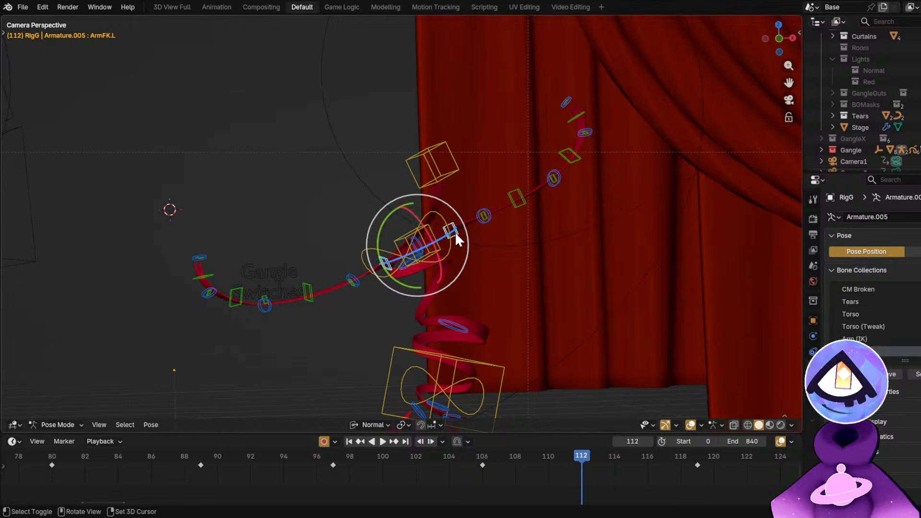
mouse_move(587, 467)
left_mouse_down()
mouse_move(607, 474)
mouse_move(592, 472)
left_mouse_up()
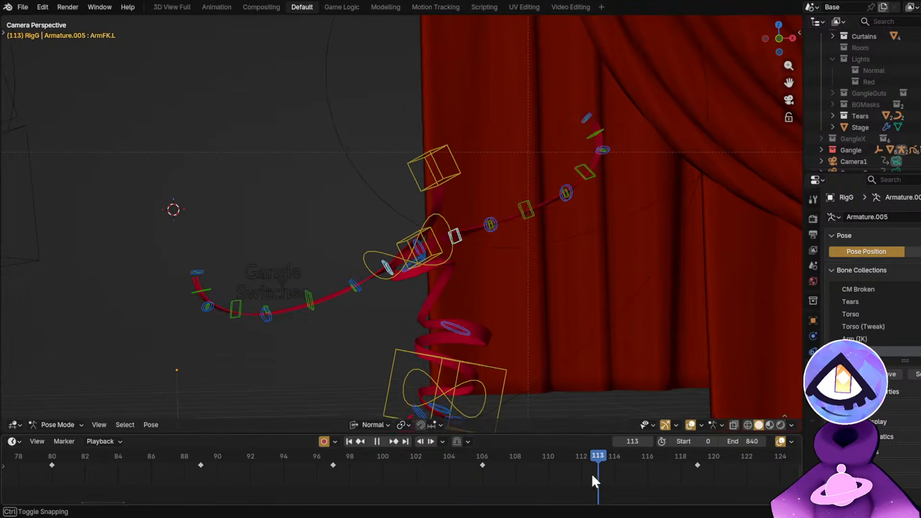
left_click(484, 462)
key("shift+d")
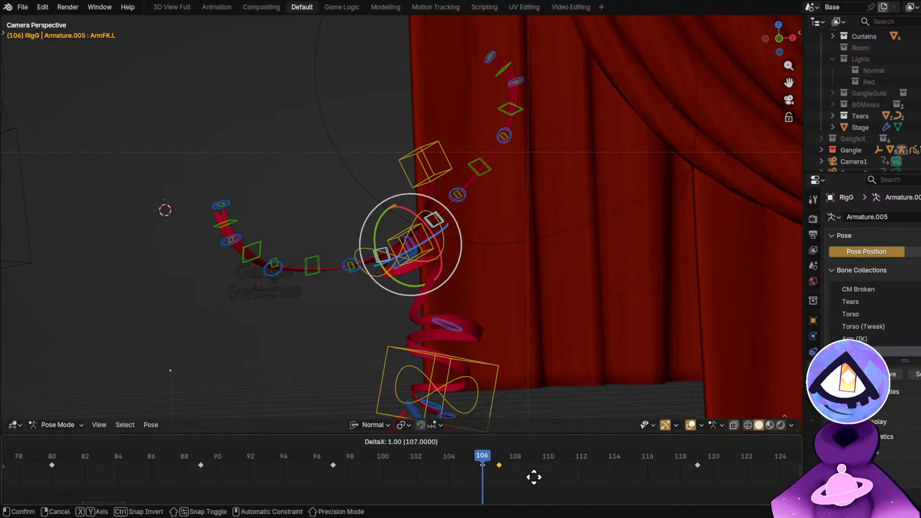
left_click(607, 455)
Replay the animation from about frame 87 to review the timing of both upper arms.
key("space")
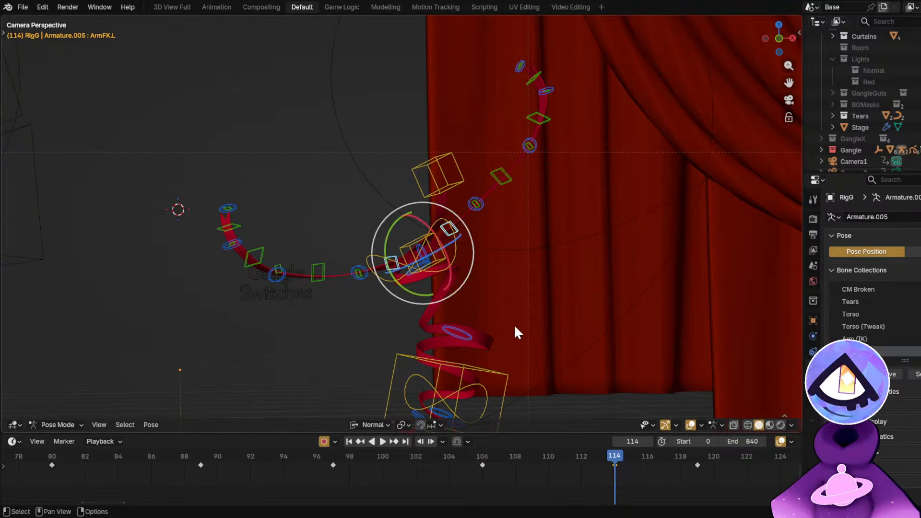
key("space")
left_click(173, 457)
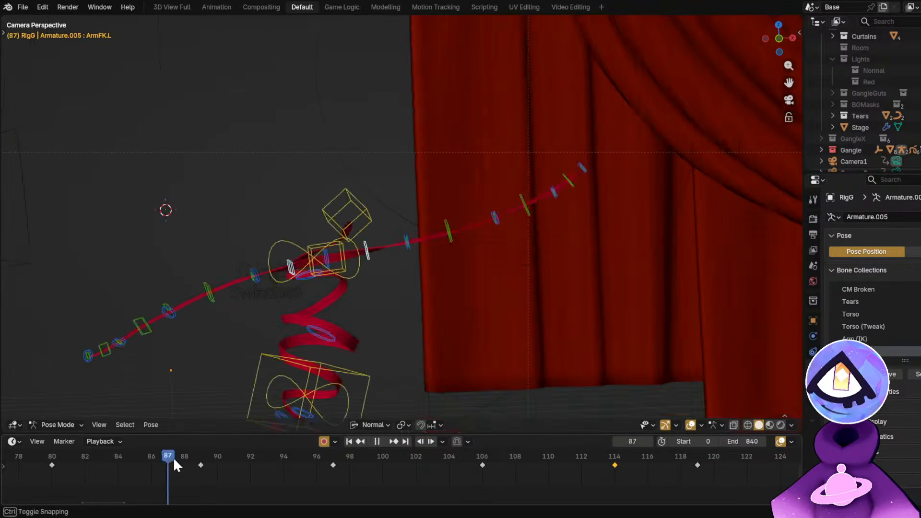
key("space")
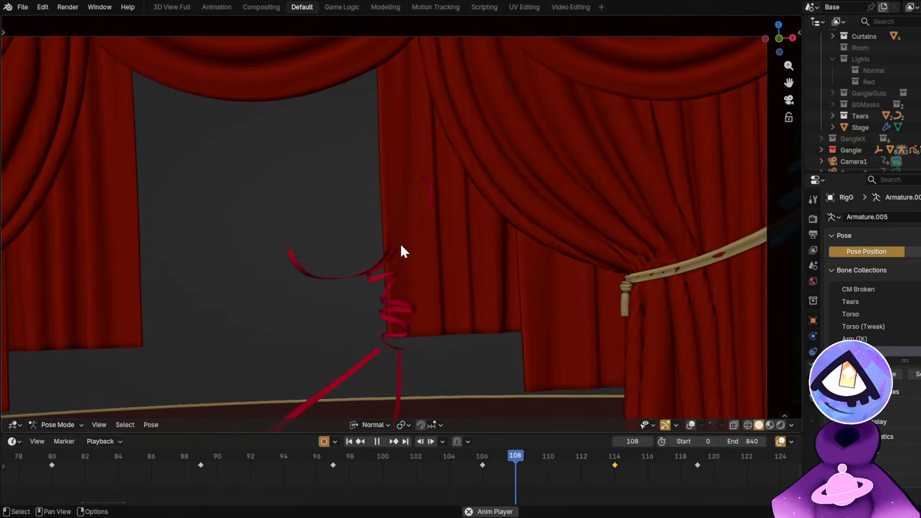
key("space")
At frame 114, rotate ArmFK.R around its local X axis and adjust the rotation of ArmFK.L.
left_click_drag(583, 455, 617, 468)
key("alt+shift+z")
scroll(407, 280, "up", 6)
scroll(319, 270, "up", 3)
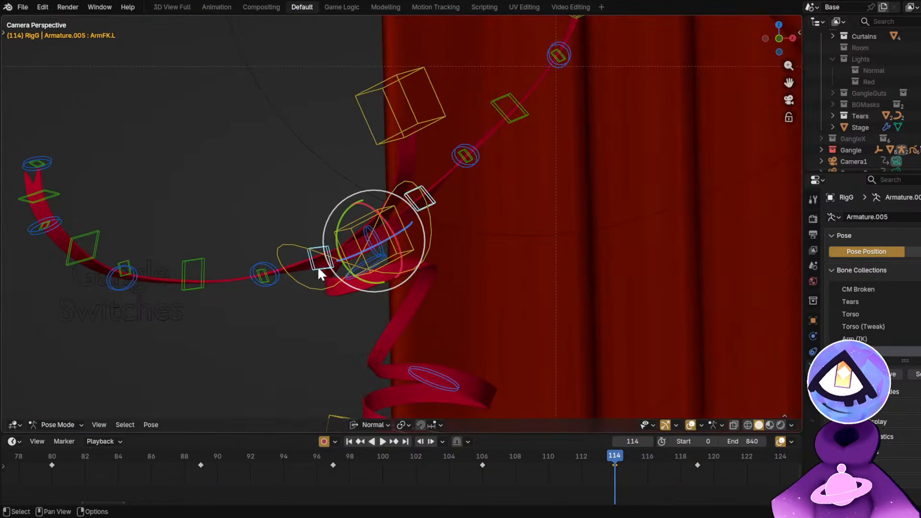
left_click(317, 265)
key("r")
key("x")
left_click_drag(319, 207, 357, 177)
left_click(434, 194)
left_click_drag(340, 244, 357, 261)
Play back the arm swing with overlays hidden through frame 120, and examine the motion around frame 93.
left_click(285, 455)
scroll(401, 230, "down", 4)
key("alt+shift+z")
key("space")
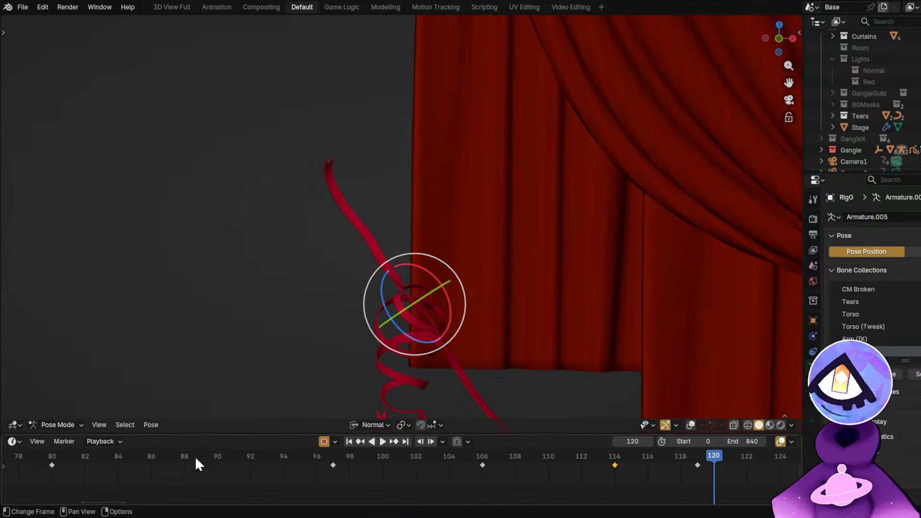
left_click(177, 456)
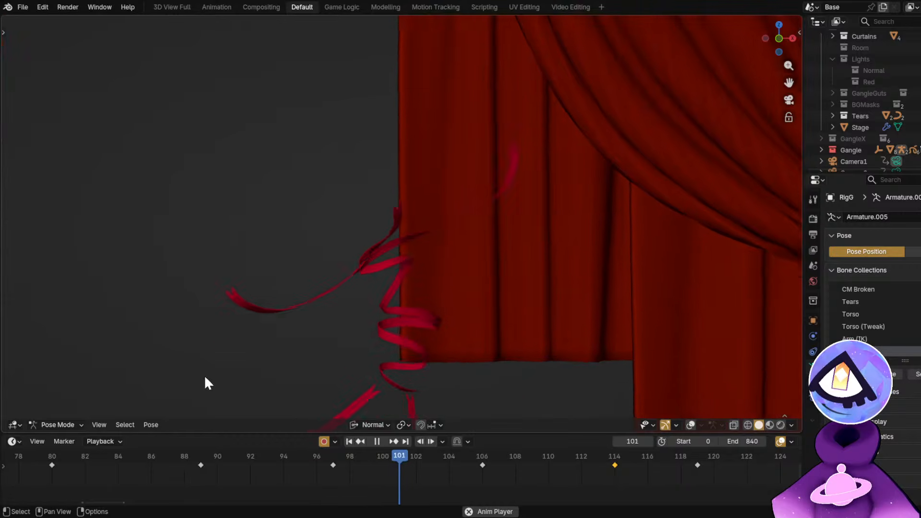
left_click_drag(226, 458, 251, 462)
key("space")
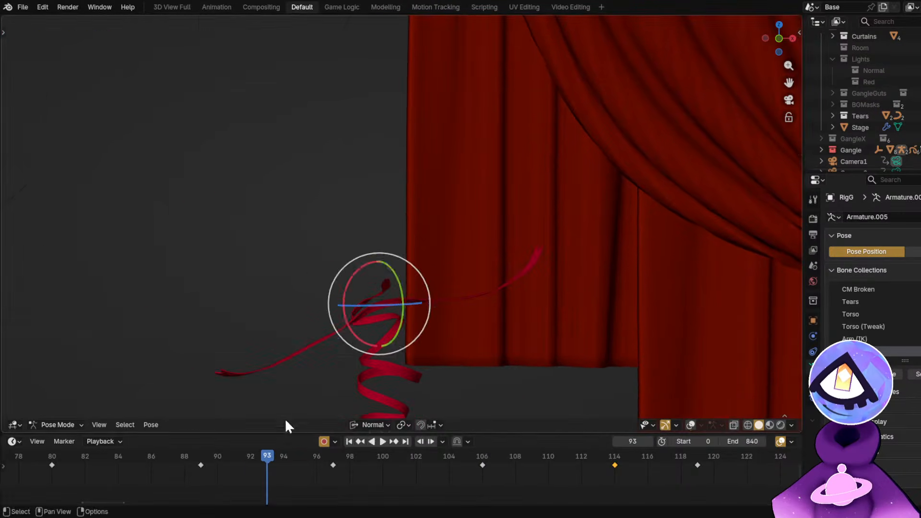
At frame 89, rotate ArmFK.R.001 to swing the right ribbon arm downward.
key("KP_0")
left_click(303, 358)
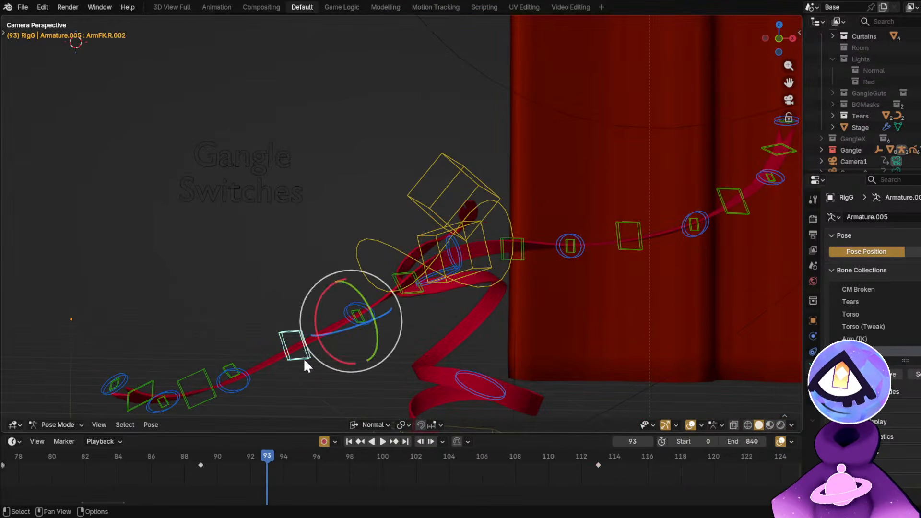
left_click_drag(214, 467, 201, 458)
middle_click_drag(262, 259, 373, 273, "shift")
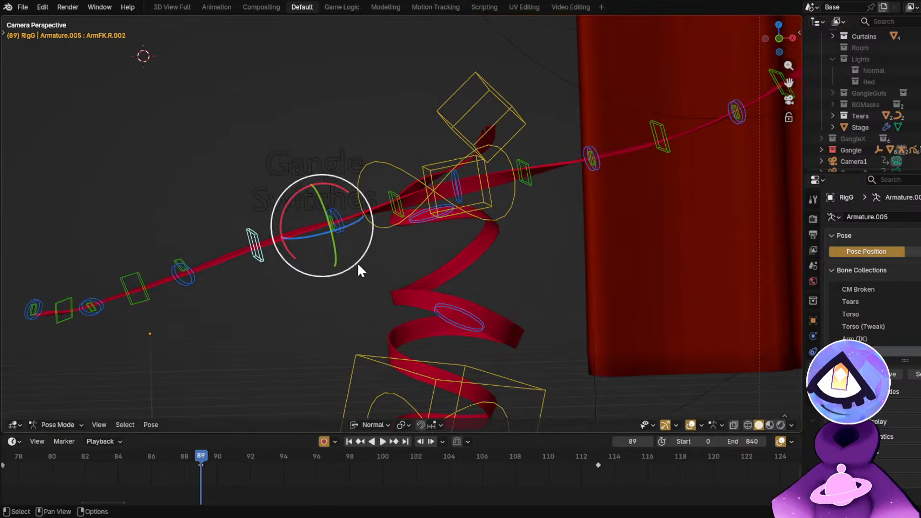
middle_click_drag(237, 271, 257, 271, "shift")
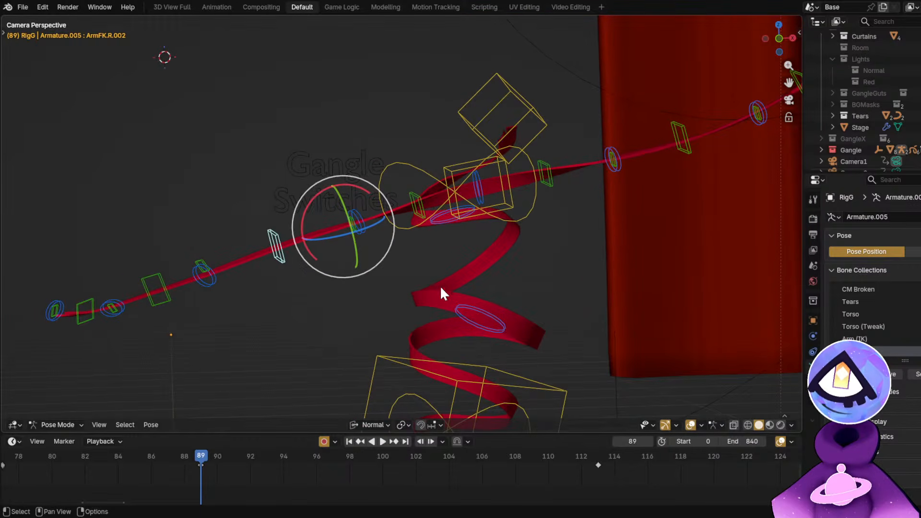
left_click(354, 225)
key("r")
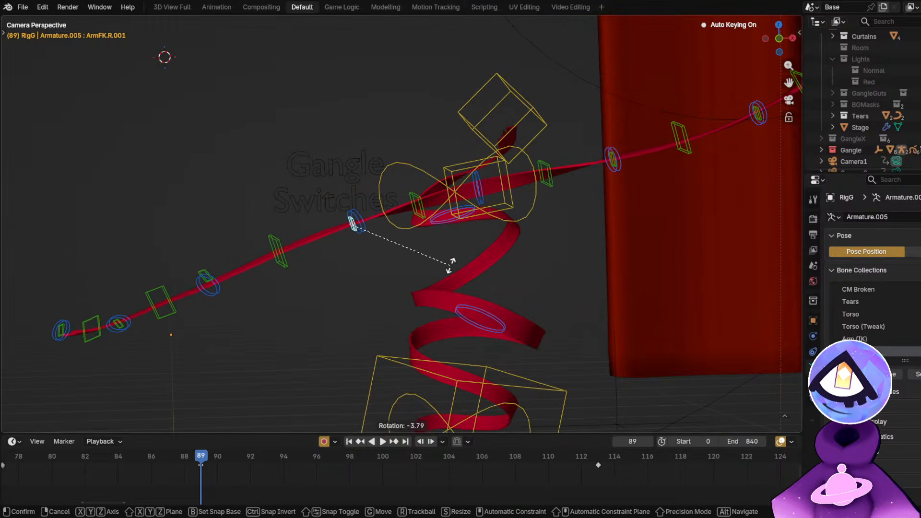
left_click(430, 277)
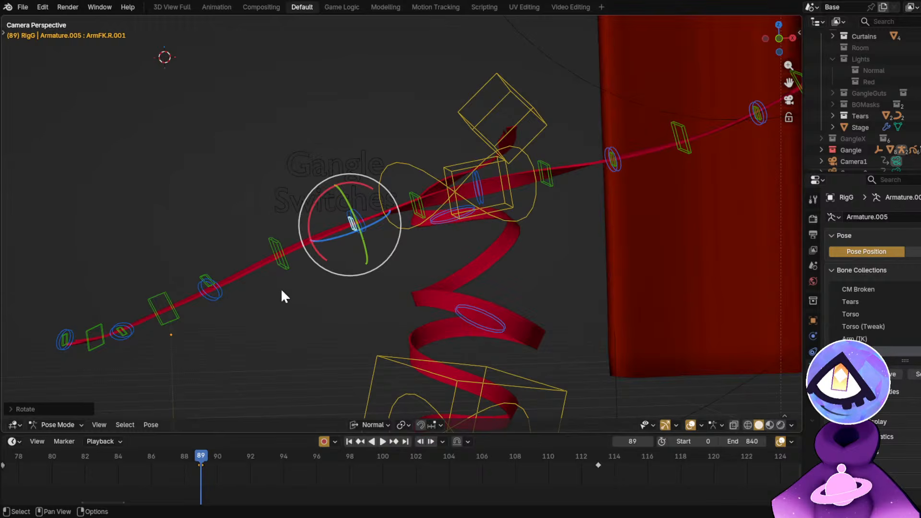
Rotate ArmFK.R.006 at frame 89 to straighten the tip of the right arm along its downward slope.
left_click(189, 326)
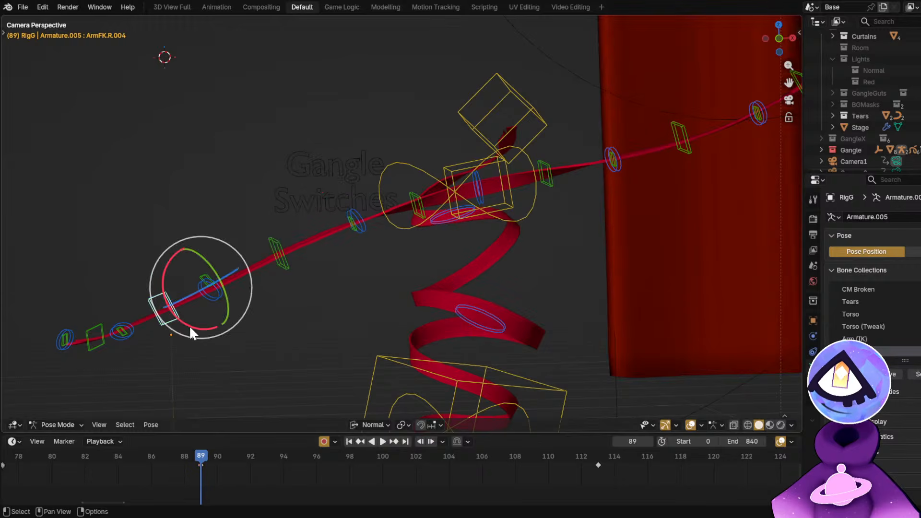
left_click(100, 345)
key("r")
left_click(263, 278)
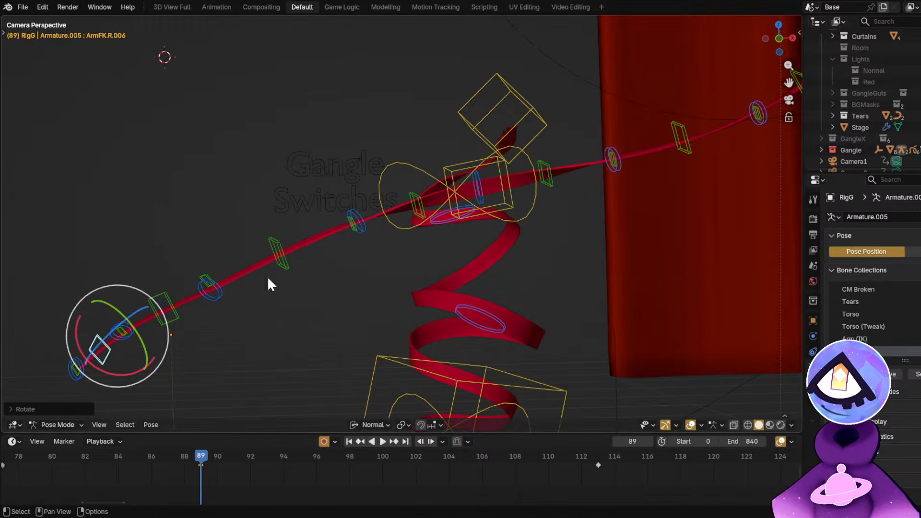
key("r")
left_click(254, 355)
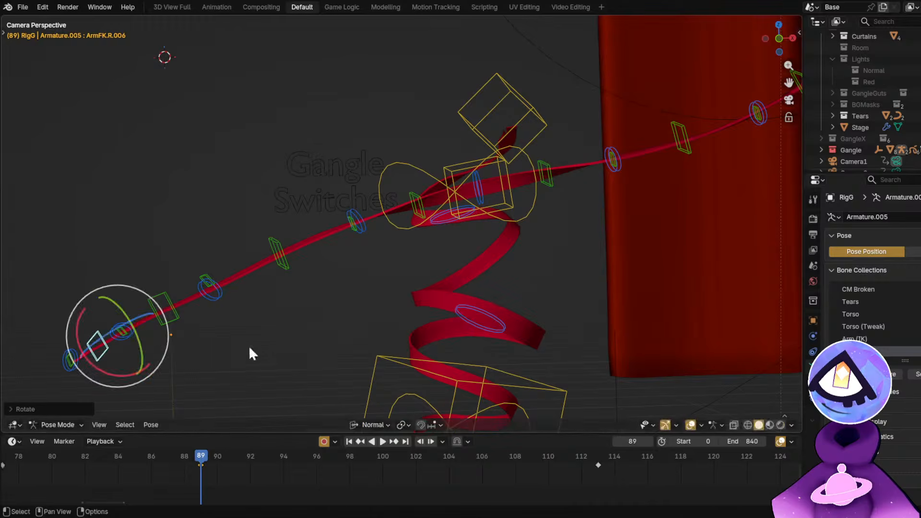
Rotate ArmFK.R.004 and ArmFK.R.003 downward at frame 89, the latter by about 7°, to arch the right arm.
left_click(168, 323)
key("r")
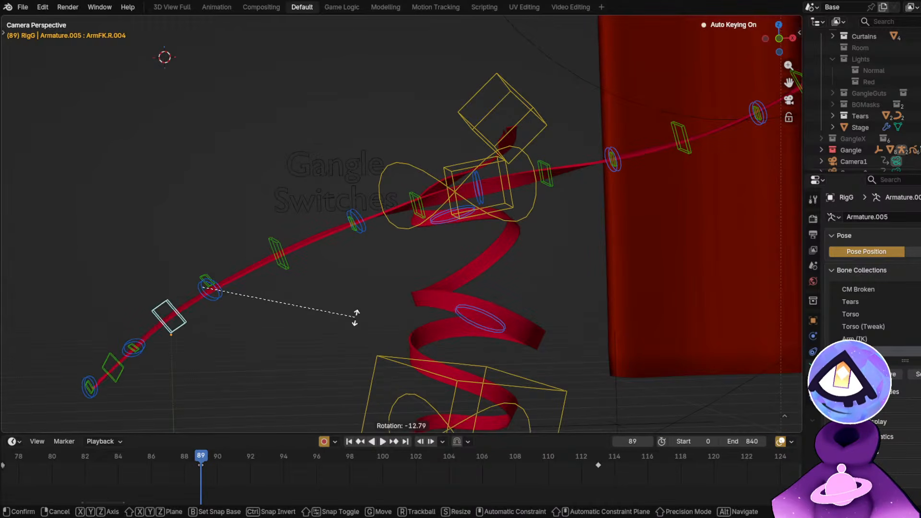
left_click(330, 316)
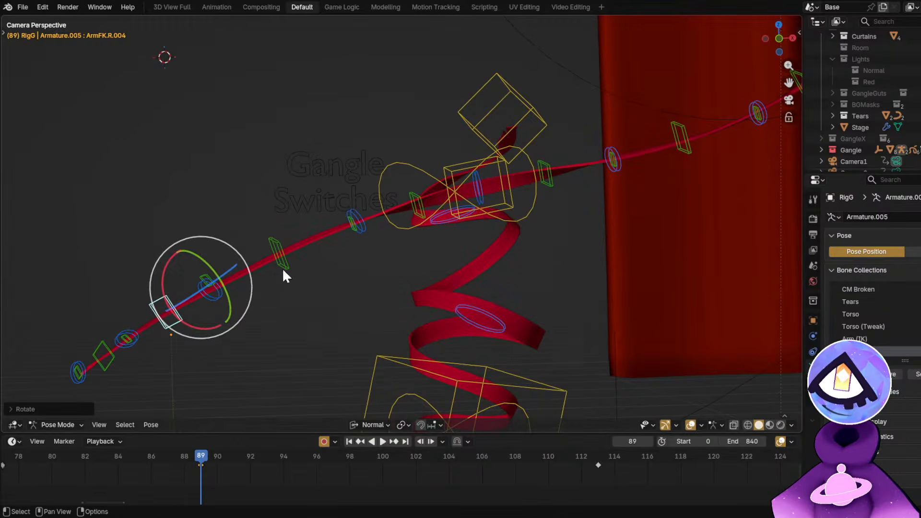
left_click(210, 283)
key("r")
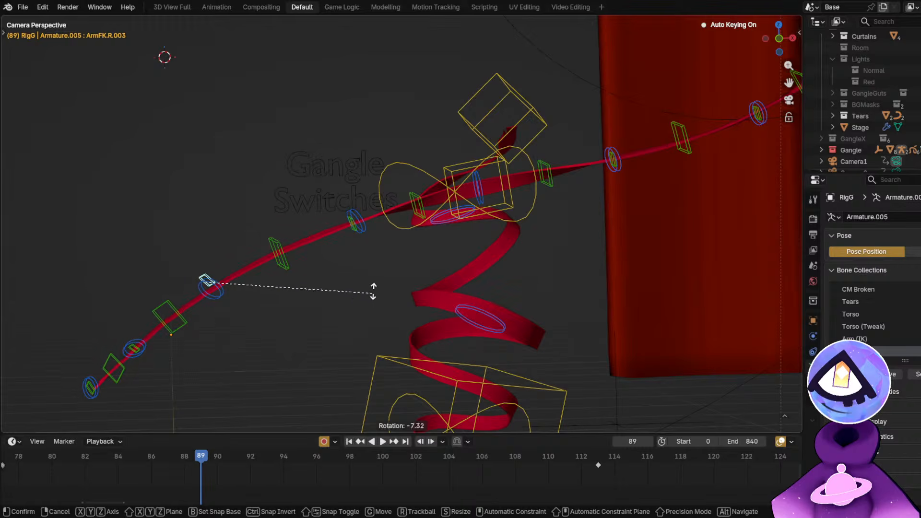
left_click(373, 295)
Rotate ArmFK.R.006 further downward at frame 89 so the arm's tip continues the arch.
left_click(122, 381)
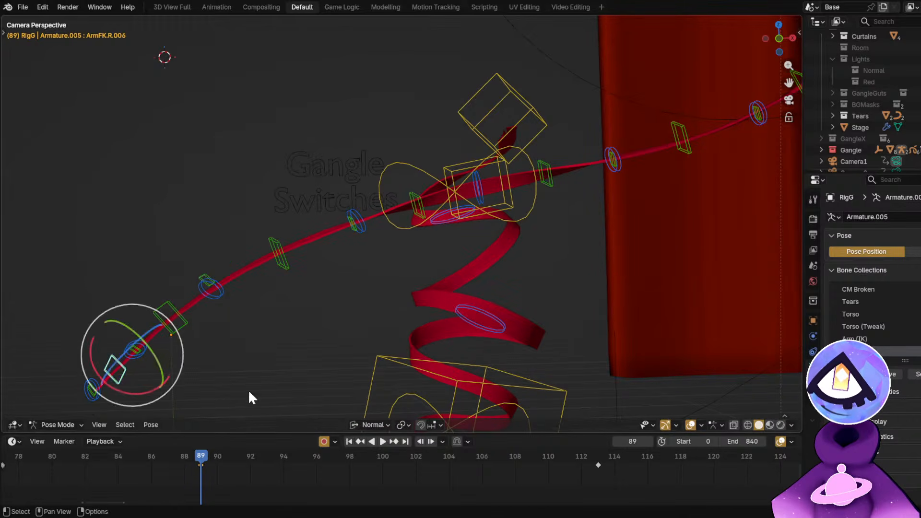
key("r")
left_click(384, 317)
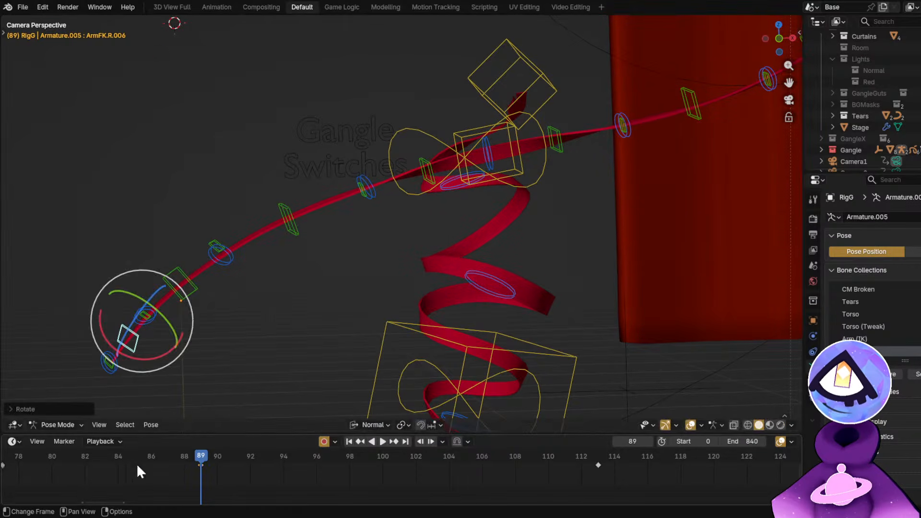
Bring earlier frames into the timeline and play back the reworked right arm swing.
middle_click_drag(143, 464, 322, 462)
middle_click_drag(97, 488, 135, 486)
key("space")
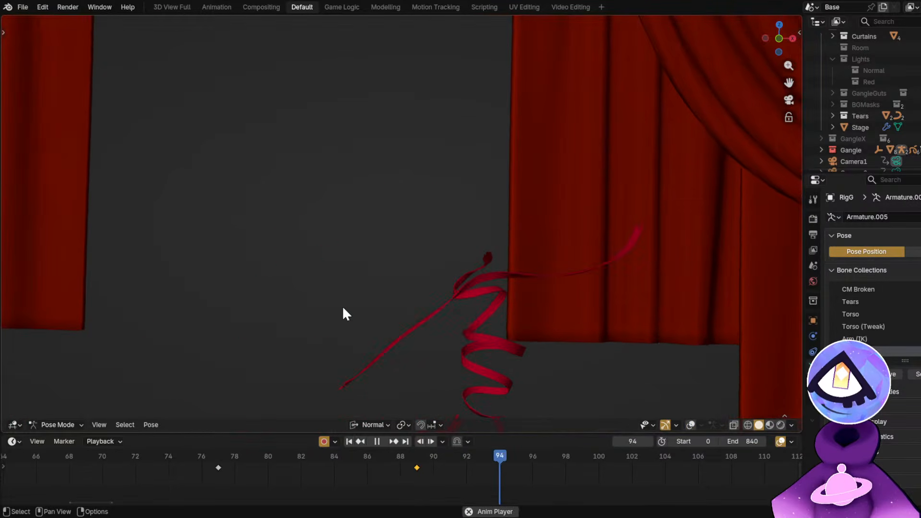
Rotate ArmFK.R.002 upward by about 4° at frame 94 to lift the right arm's outer section.
left_click_drag(453, 455, 500, 465)
key("shift+alt+z")
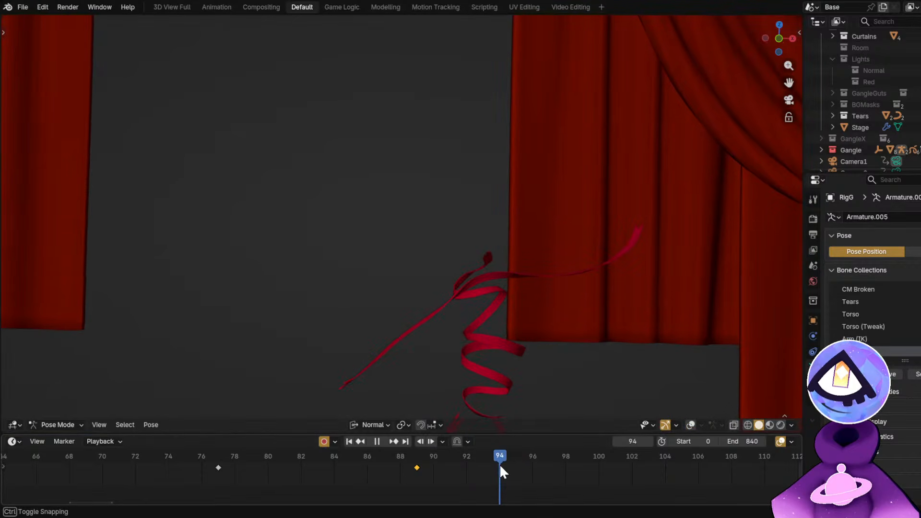
key("shift+alt+z")
scroll(413, 350, "up", 5)
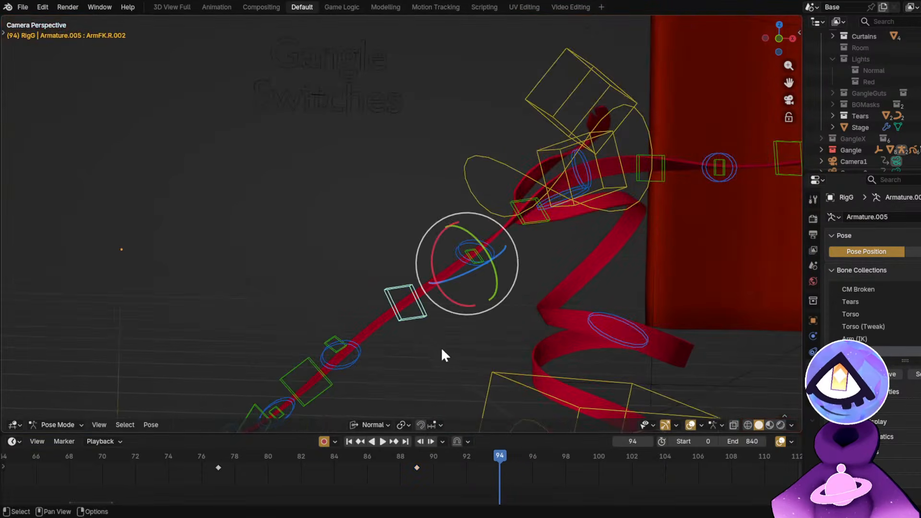
middle_click_drag(441, 349, 440, 306, "shift")
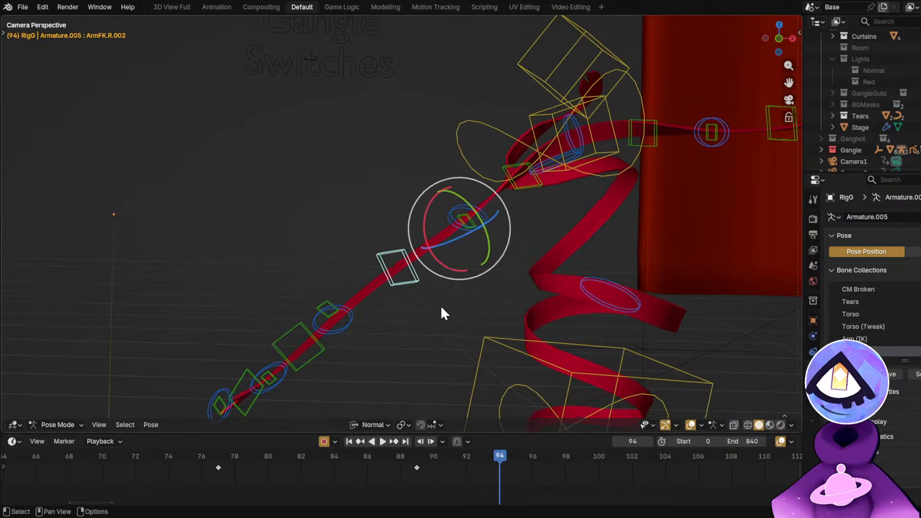
key("r")
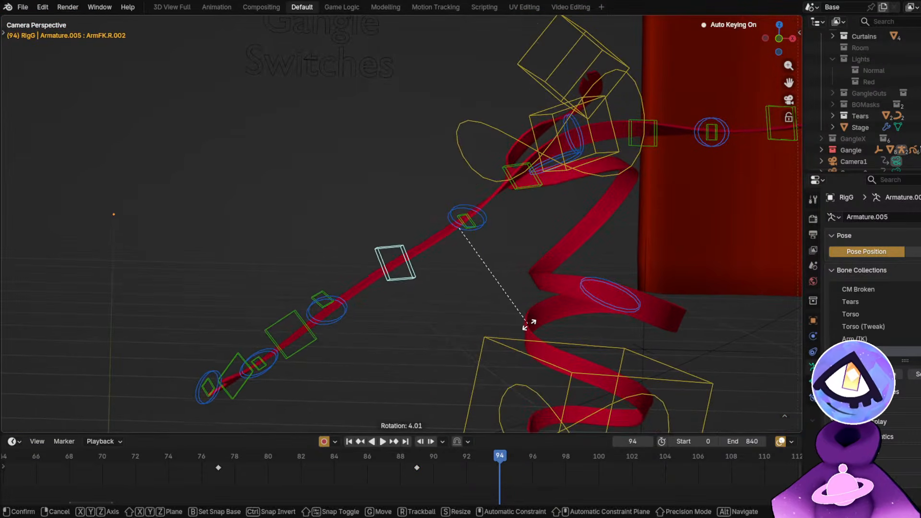
left_click(462, 206)
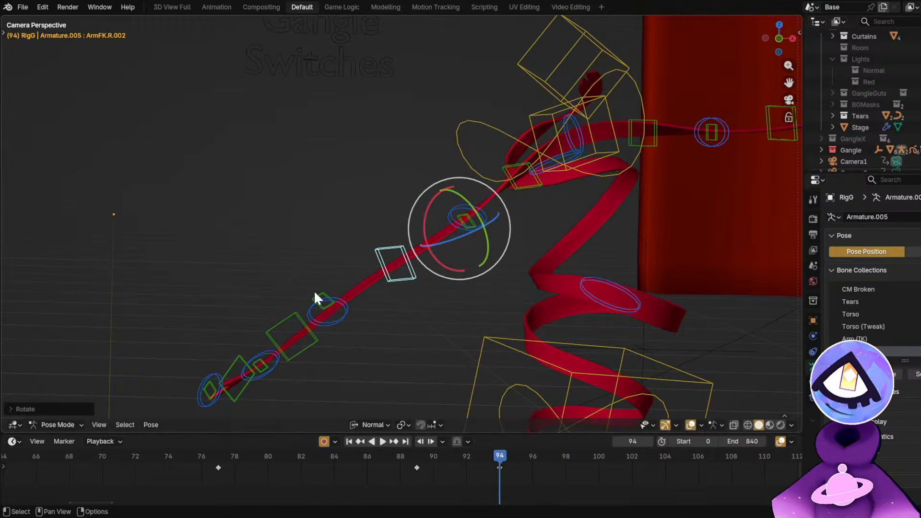
At frame 94, rotate ArmFK.R.003 upward by about 13° and ArmFK.R.001 downward by about 5°.
left_click(322, 298)
key("r")
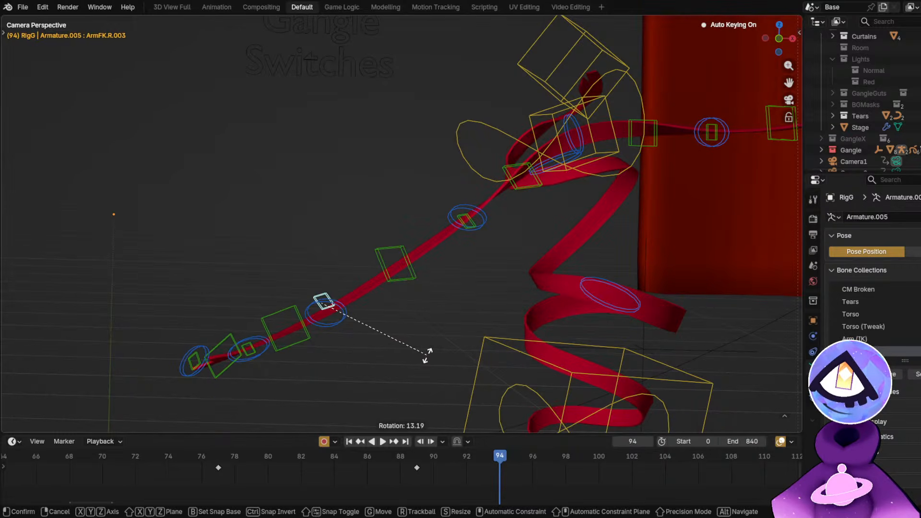
left_click(426, 359)
left_click(471, 221)
key("r")
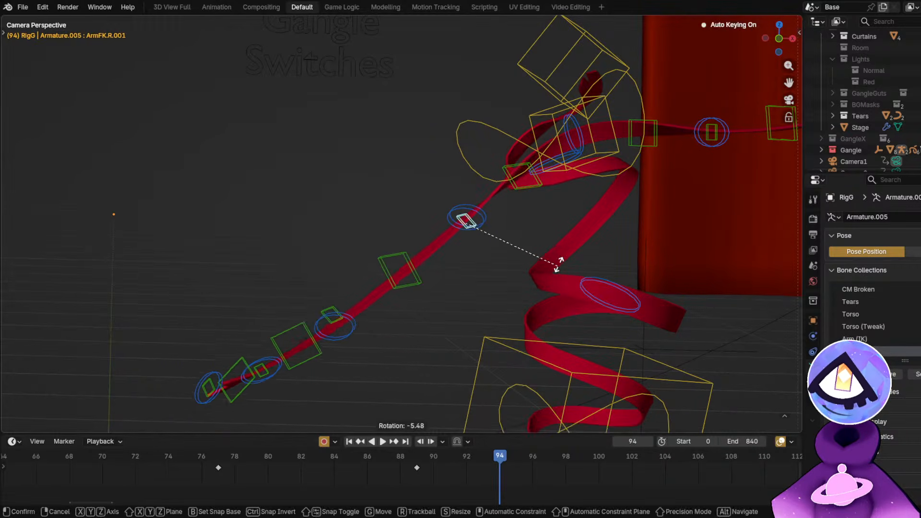
left_click(557, 265)
Play back the arm swing past frame 94 with overlays hidden, including the whole upper body in view.
left_click(282, 456)
key("space")
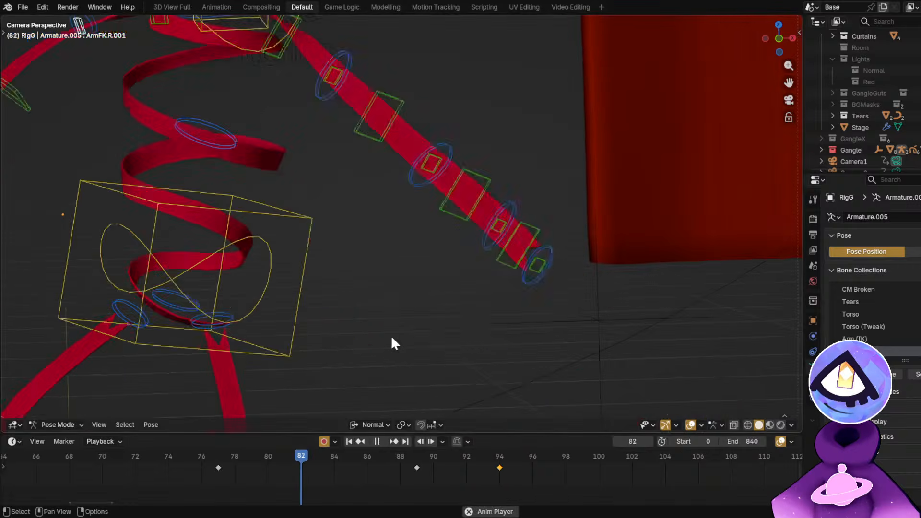
key("alt+shift+z")
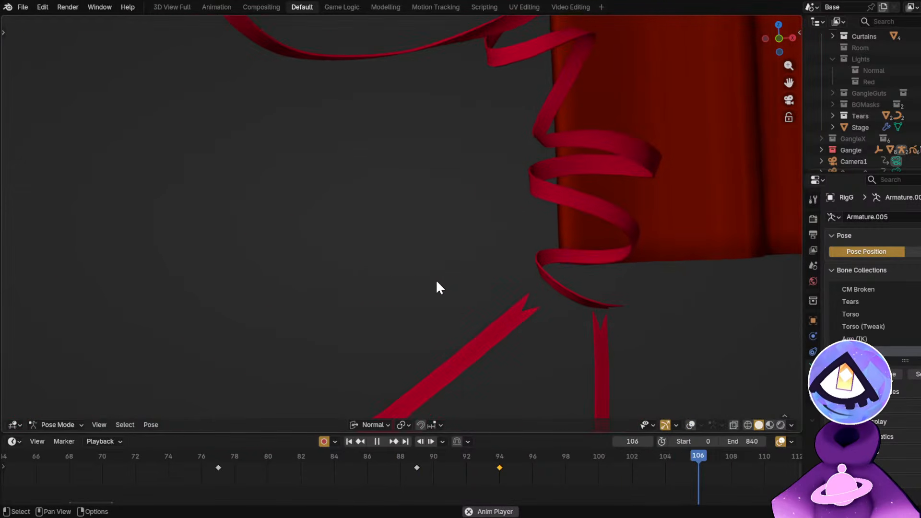
key("space")
key("alt+shift+z")
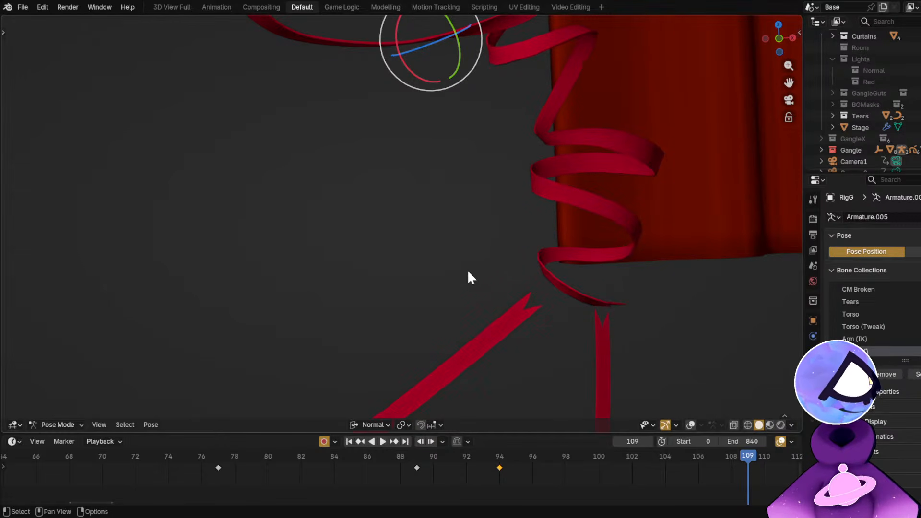
scroll(431, 353, "down", 4)
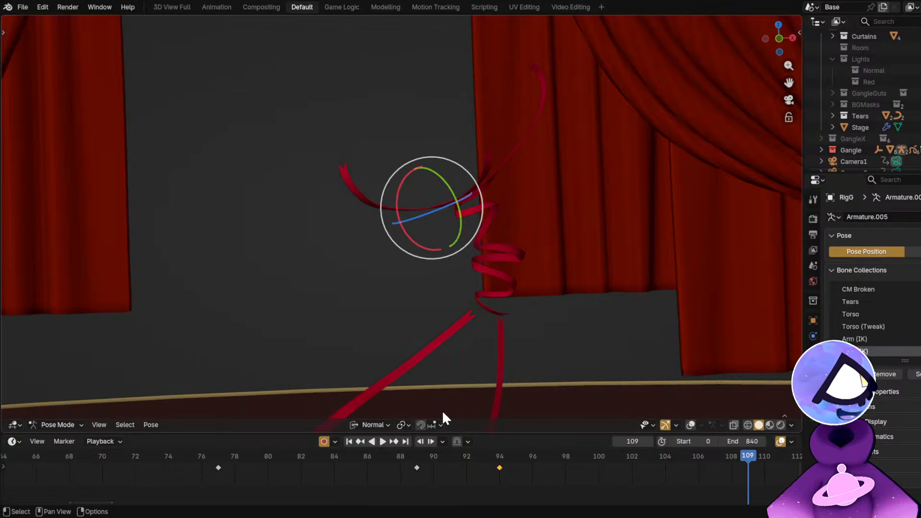
scroll(289, 465, "down", 2)
scroll(290, 462, "down", 4)
left_click_drag(185, 457, 147, 465)
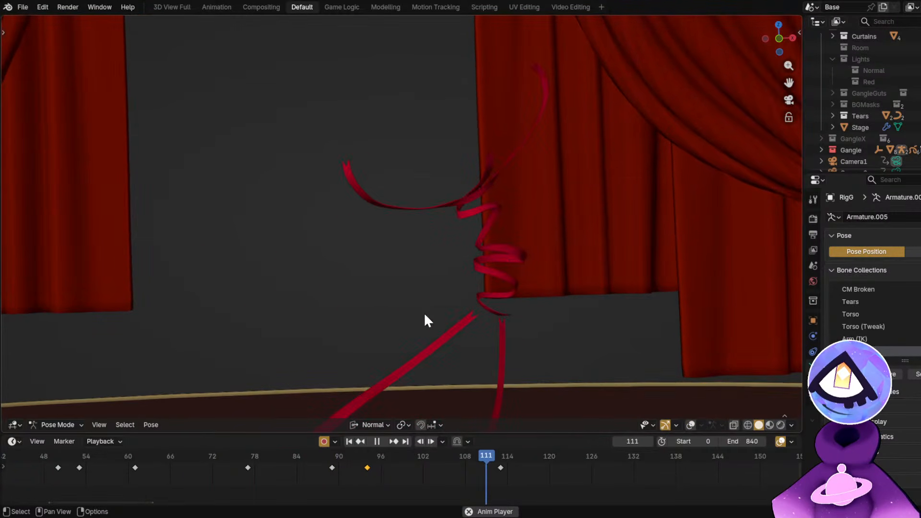
key("space")
key("shift+alt+z")
key("space")
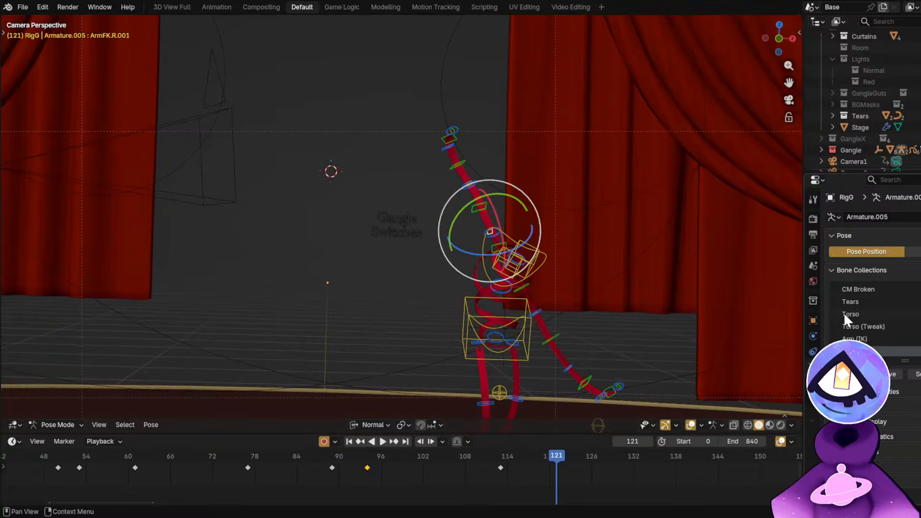
Select the FK bones of both arms and play back the swing leading into frame 94 and beyond.
scroll(473, 471, "up", 5)
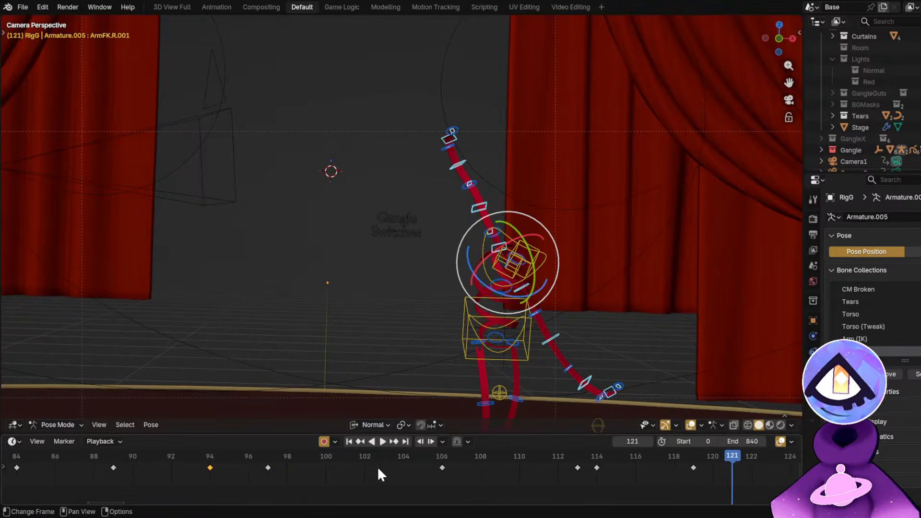
left_click_drag(260, 454, 247, 473)
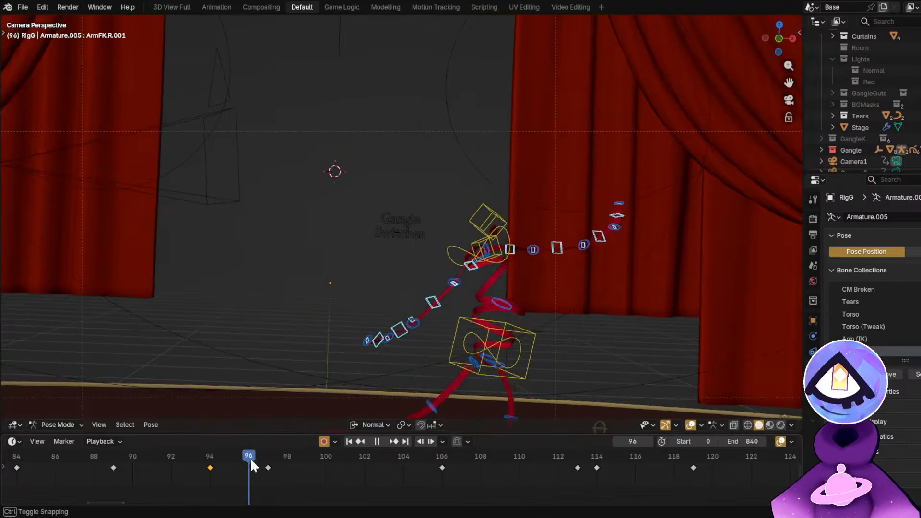
middle_click_drag(225, 481, 474, 481)
mouse_move(197, 457)
left_mouse_down()
mouse_move(500, 475)
mouse_move(663, 453)
mouse_move(449, 467)
mouse_move(190, 458)
left_mouse_up()
key("space")
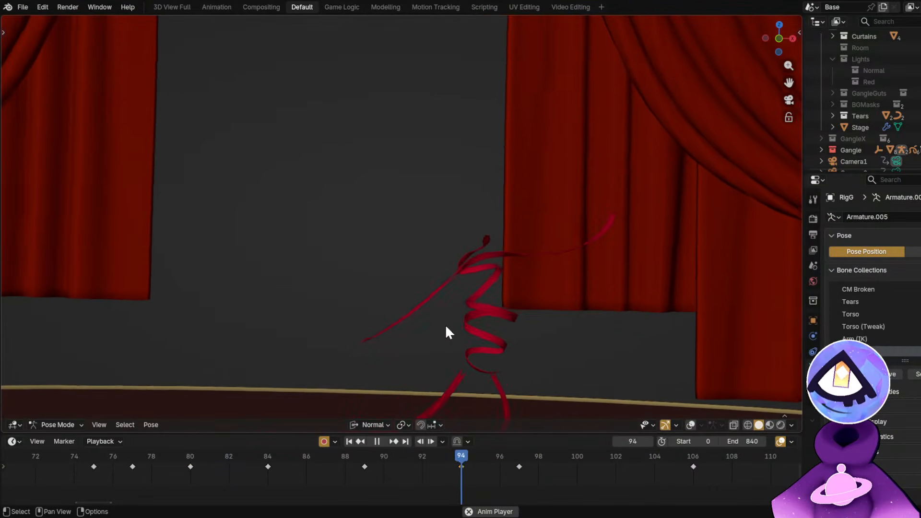
key("space")
Try moving the arm keyframes at frames 94 and 97 to frames 98 and 101, and play back the timing.
scroll(413, 463, "down", 3)
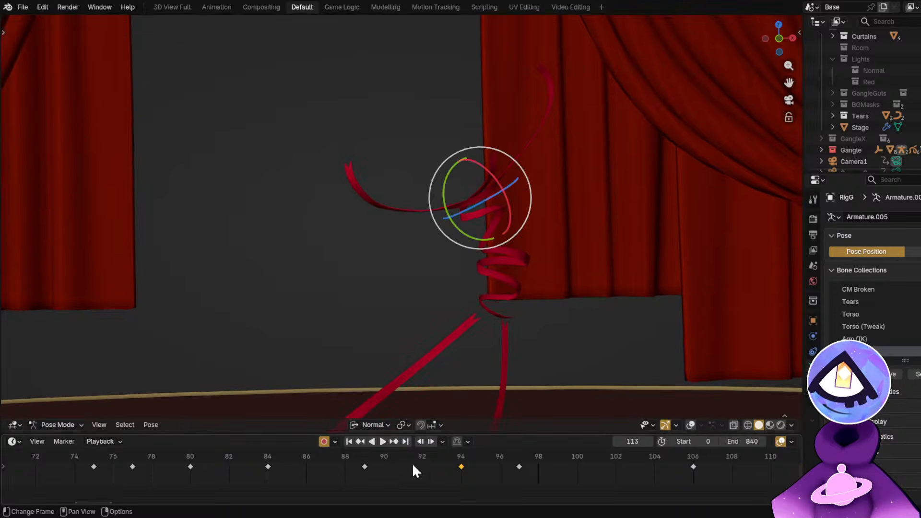
scroll(349, 477, "down", 8)
scroll(356, 468, "up", 14)
left_click_drag(291, 464, 349, 458)
key("g")
left_click(465, 477)
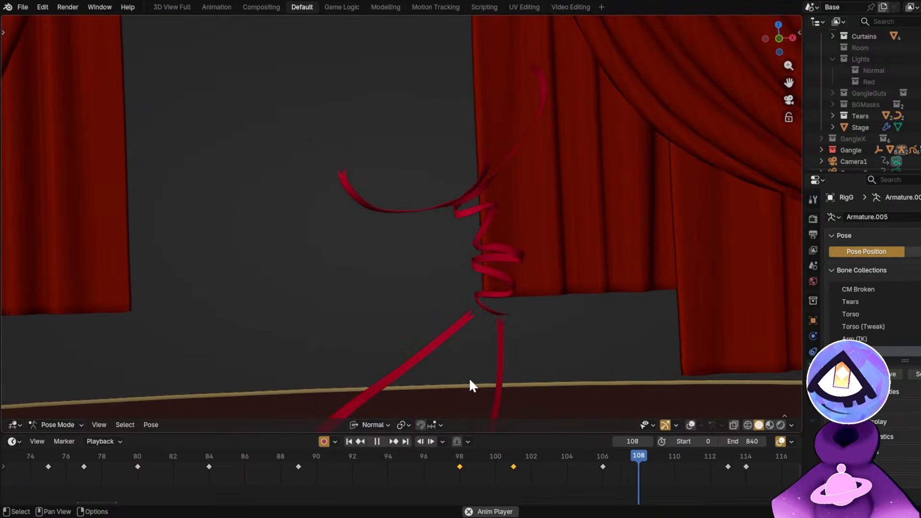
key("space")
key("ctrl+z")
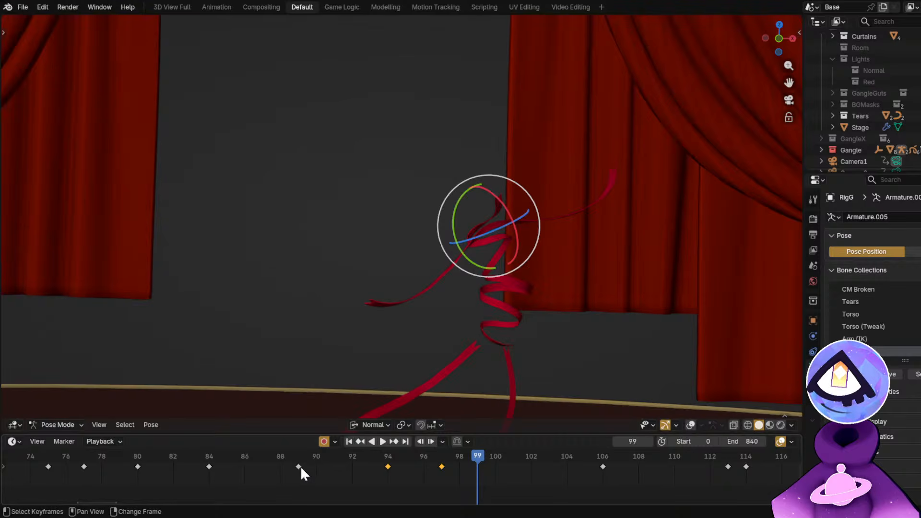
Move the arm keyframe at frame 89 to frame 91 and play back the swing to check the timing.
left_click_drag(319, 472, 282, 462)
key("g")
left_click(341, 472)
left_click(232, 451)
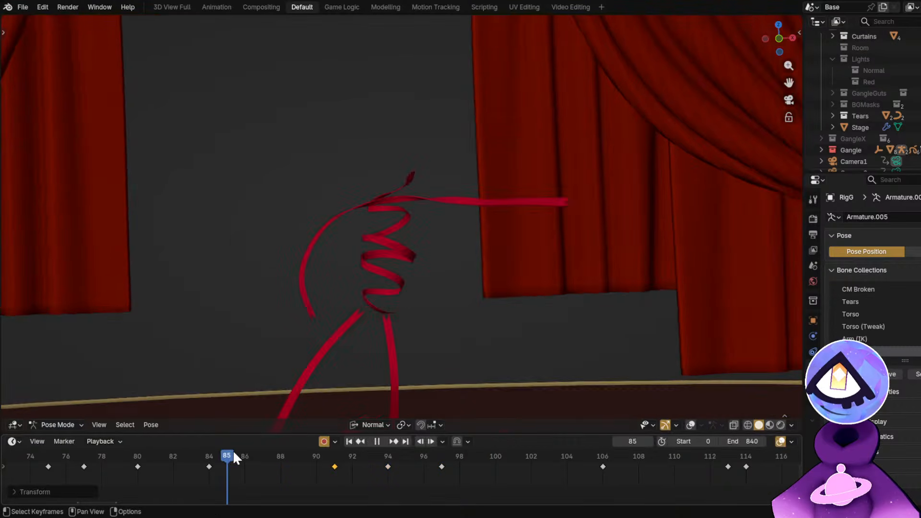
key("space")
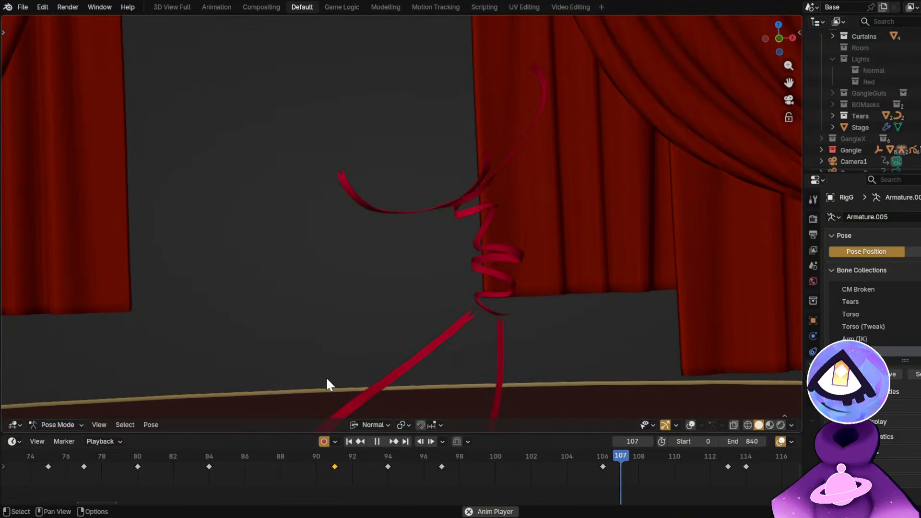
key("space")
left_click(125, 455)
key("space")
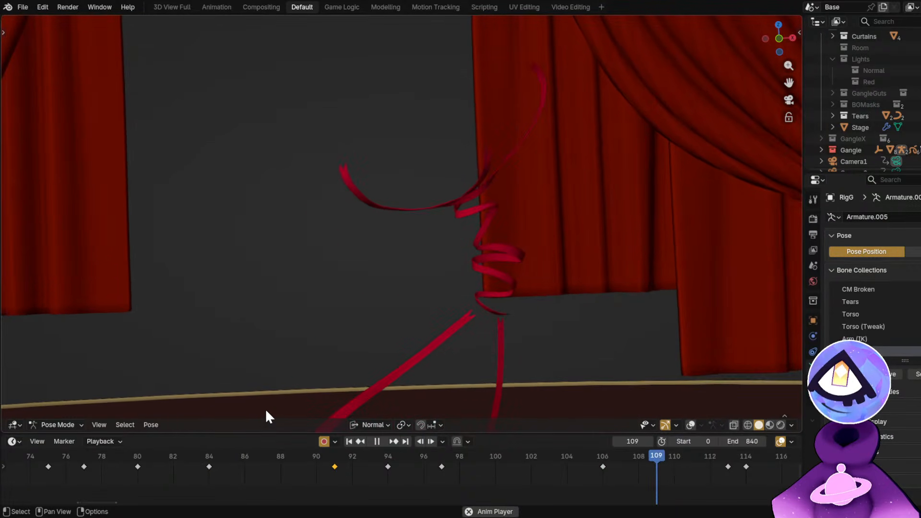
key("space")
key("space")
key("space")
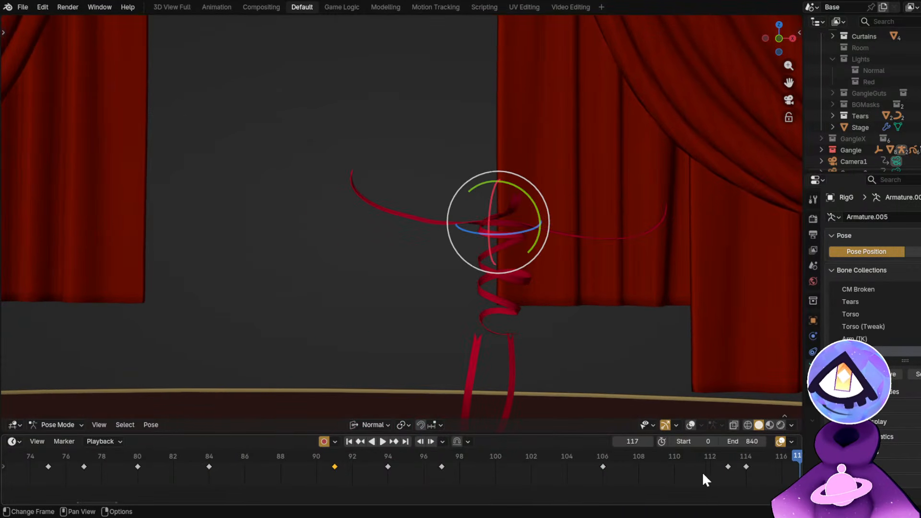
Scrub back to frame 95, widen the timeline range and play the animation from its start with overlays hidden.
middle_click_drag(701, 471, 573, 451)
key("alt+shift+z")
left_click_drag(574, 457, 281, 453)
scroll(322, 467, "down", 6)
middle_click_drag(404, 477, 540, 485)
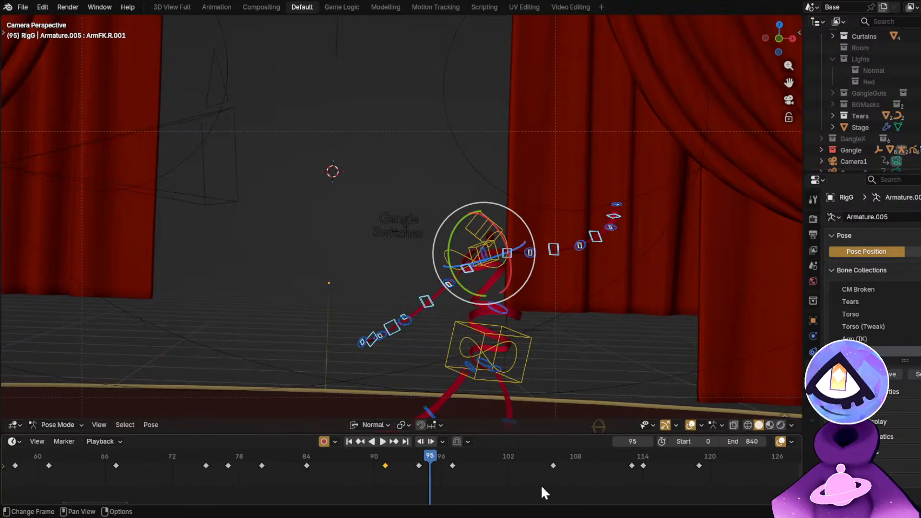
scroll(385, 485, "down", 3)
middle_click_drag(257, 484, 365, 478)
scroll(204, 467, "down", 3)
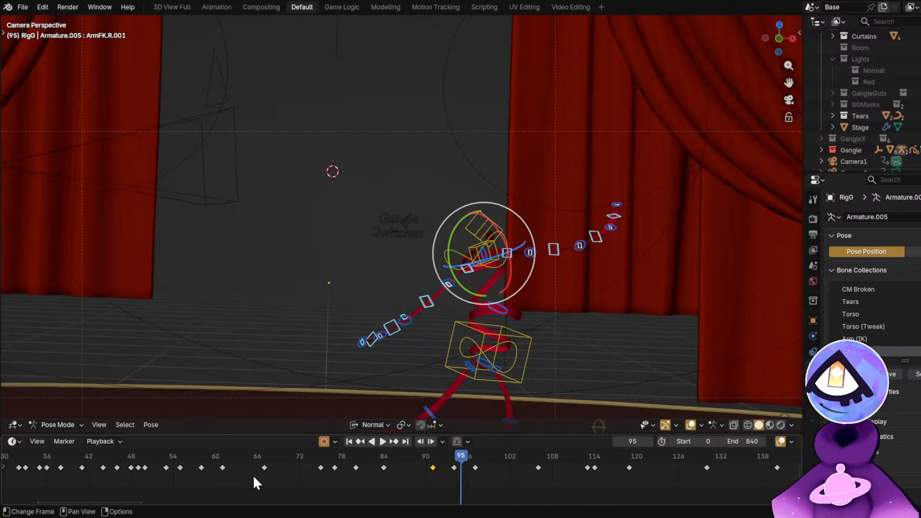
left_click(348, 440)
key("space")
key("shift+alt+z")
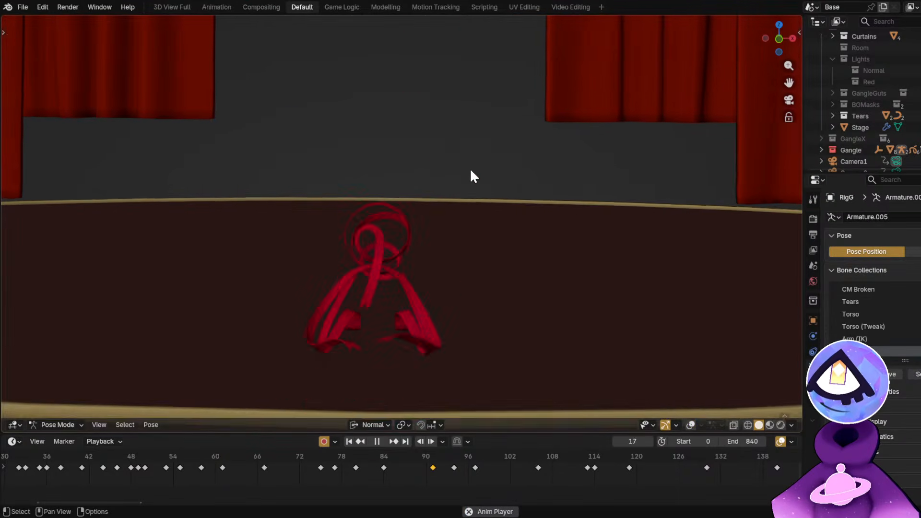
key("space")
key("shift+alt+z")
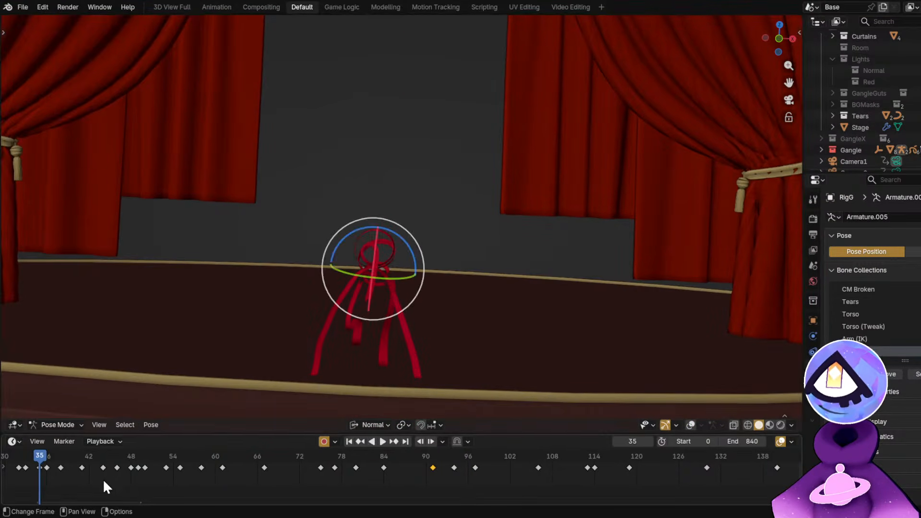
At frame 14, rotate ArmFK.R.004 to adjust the bend in the right arm's outer section.
middle_click_drag(102, 485, 329, 483)
scroll(259, 467, "up", 3)
left_click_drag(248, 467, 364, 475)
middle_click_drag(375, 240, 334, 163)
key("KP_Decimal")
left_click(336, 218)
key("r")
left_click(476, 330)
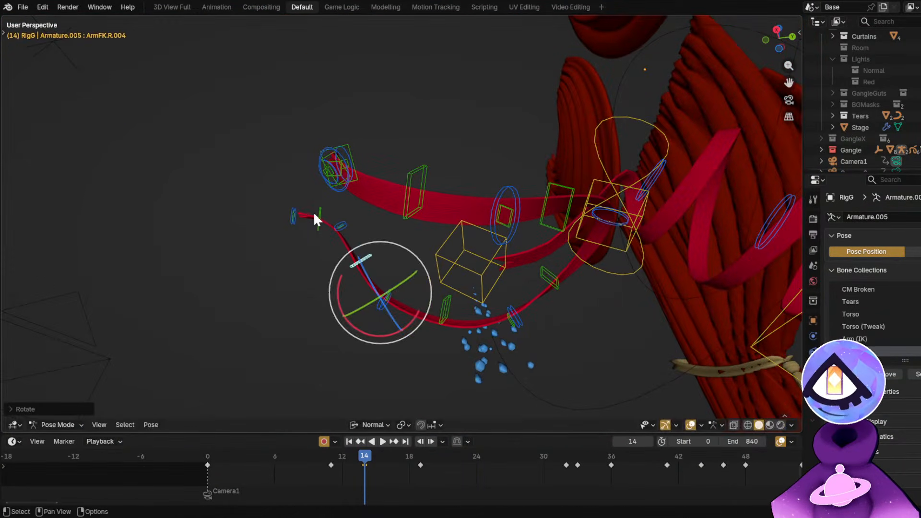
Rotate ArmFK.R.006 at frame 14 so the right arm's tip curls upward along the curve.
left_click(338, 216)
key("r")
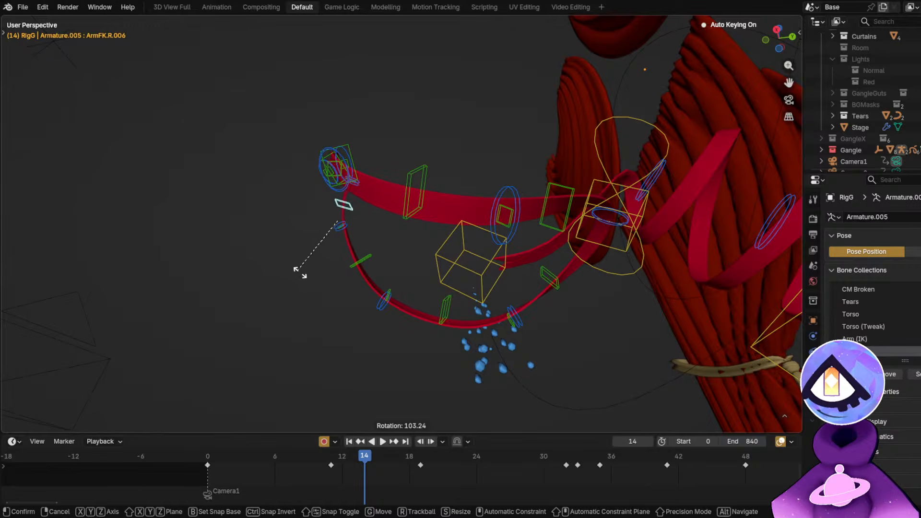
left_click(307, 266)
middle_click_drag(336, 255, 408, 287)
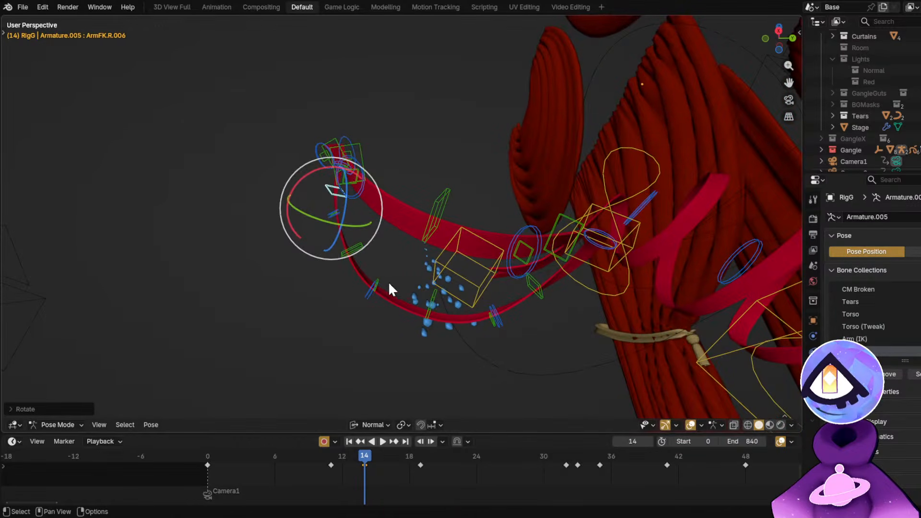
Rotate ArmFK.R.002 by about 11° at frame 14 to open the right arm's curve outward.
left_click(389, 288)
left_click(431, 296)
key("r")
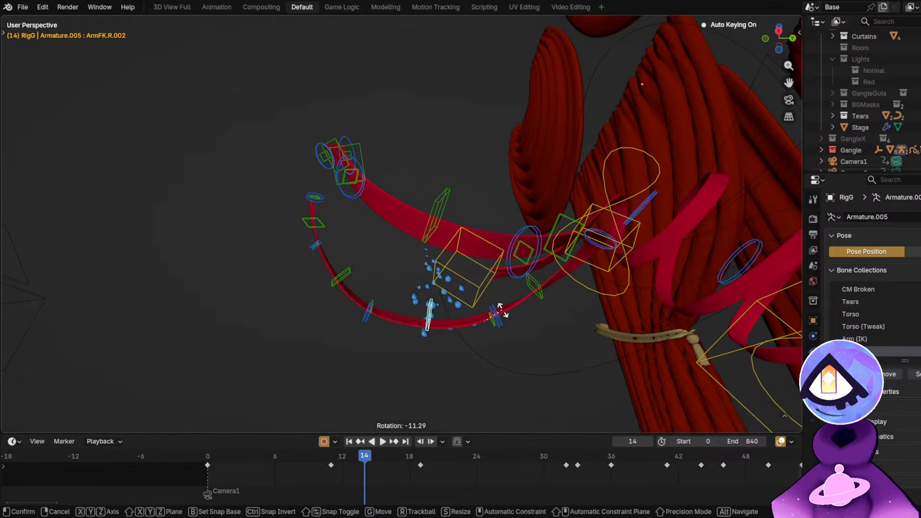
left_click(499, 312)
Rotate ArmFK.L.006 at frame 14 so the left arm's tip follows the arm's upward curve.
middle_click_drag(378, 235, 343, 179)
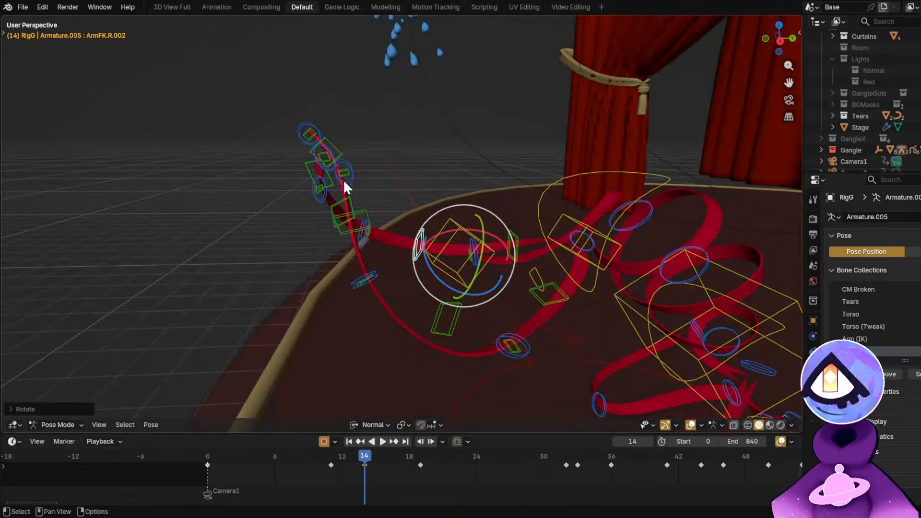
left_click(337, 148)
middle_click_drag(337, 148, 389, 205)
key("r")
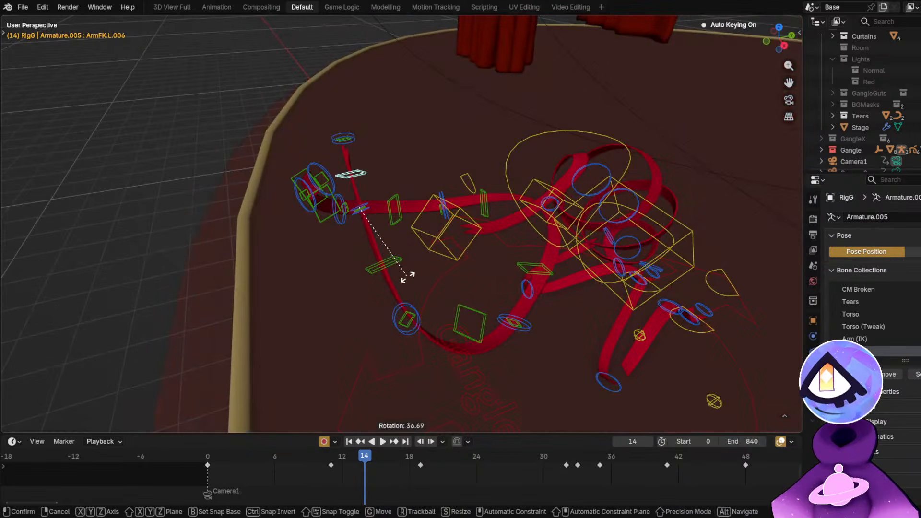
left_click(403, 262)
At frame 14, rotate ArmFK.L.004 and turn ArmFK.L.005 by about 8° to even out the left arm's upper curve.
left_click(402, 265)
middle_click_drag(403, 266, 432, 273)
key("r")
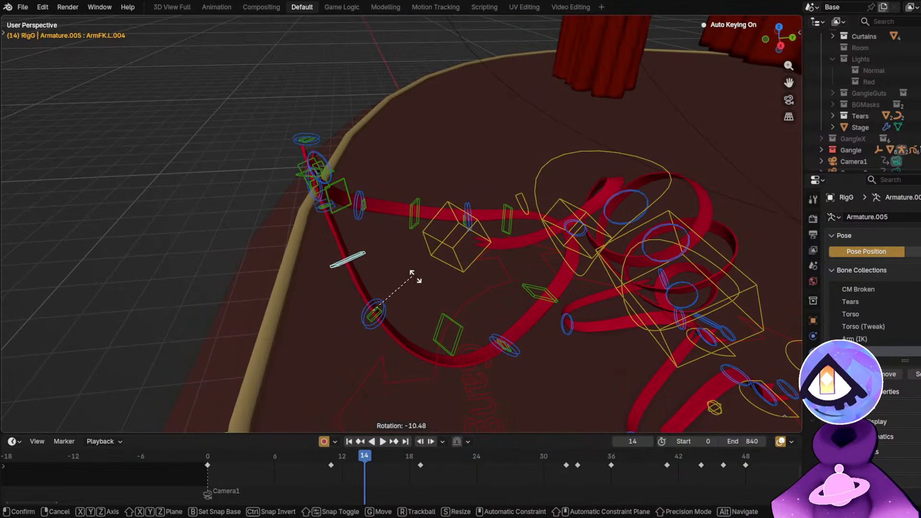
left_click(400, 252)
left_click(346, 199)
key("r")
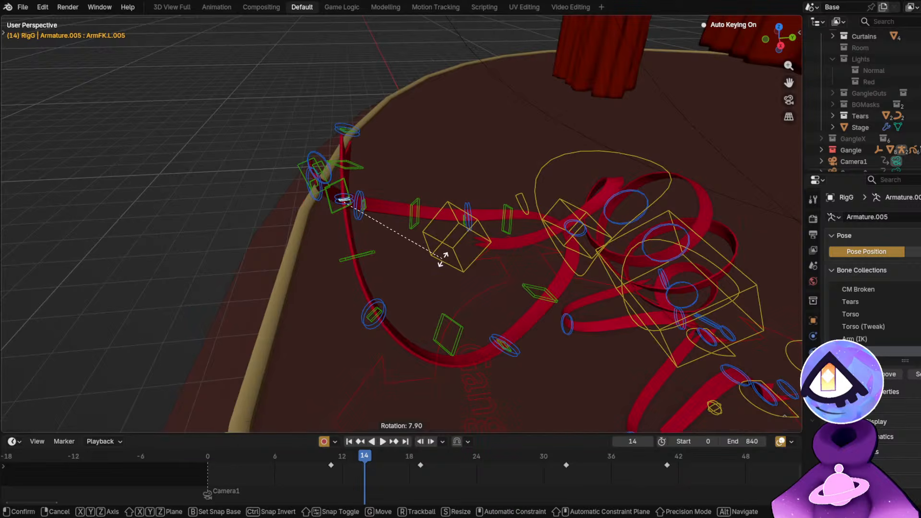
left_click(441, 260)
Rotate ArmFK.L.001 and turn ArmFK.L.003 by about -6° at frame 14 to smooth the left arm's lower curve.
middle_click_drag(390, 313, 444, 322)
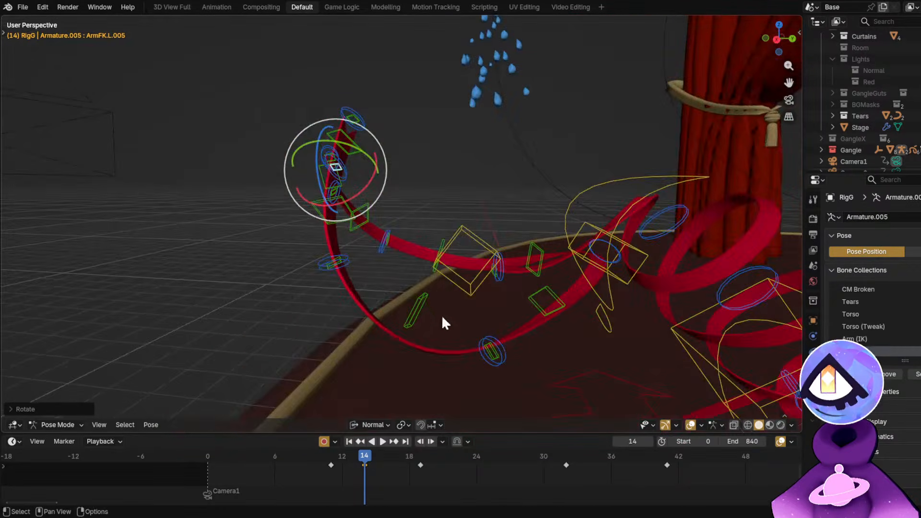
left_click(490, 354)
key("r")
left_click(582, 382)
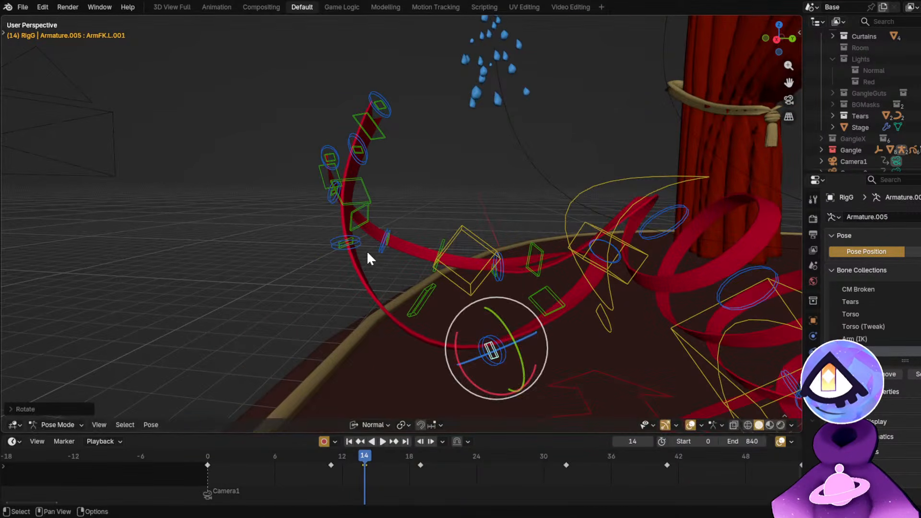
left_click(351, 245)
middle_click_drag(363, 253, 489, 306)
key("r")
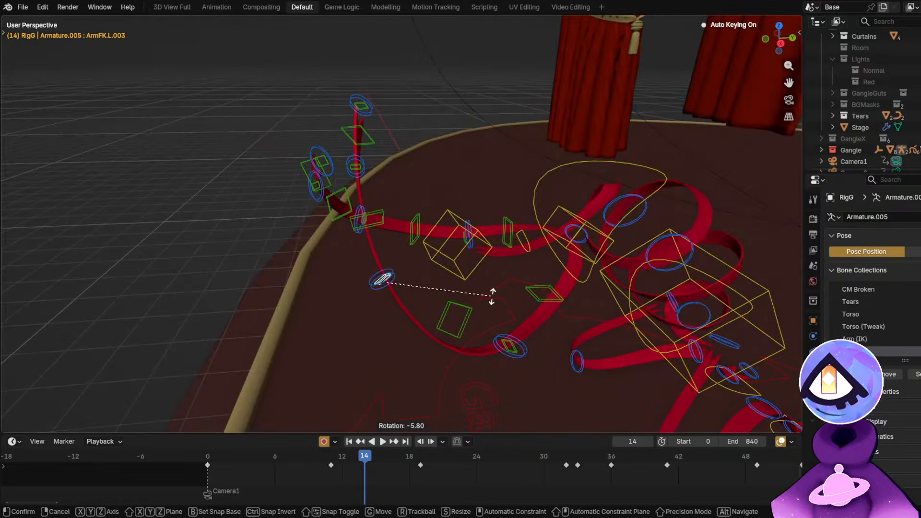
left_click(493, 298)
Rotate ArmFK.L.002 at frame 14 so the left arm opens slightly outward, away from the right arm's tip.
middle_click_drag(442, 277, 585, 257)
key("bracketleft")
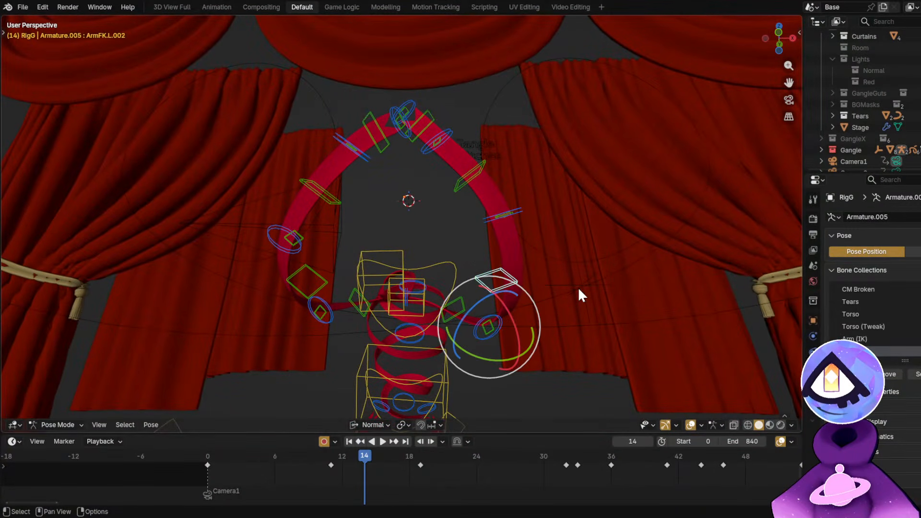
key("r")
left_click(578, 303)
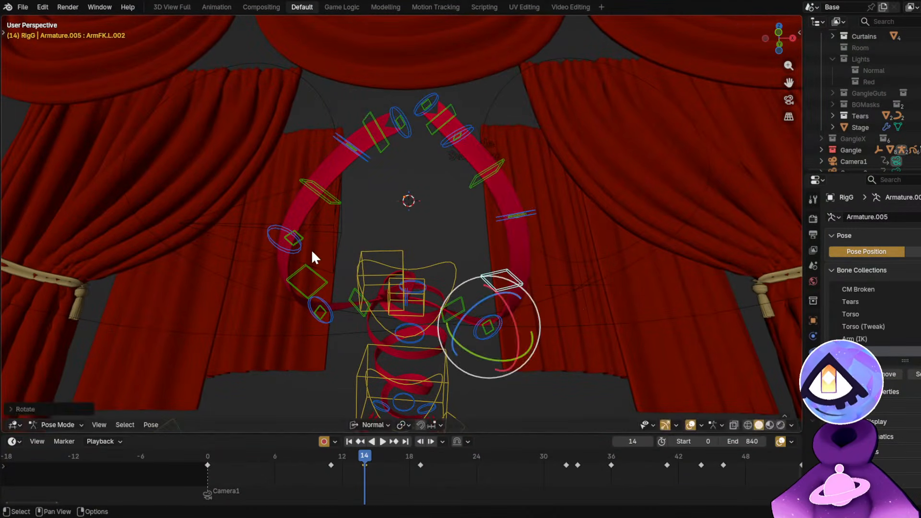
Rotate ArmFK.R.004 and ArmFK.R.003 at frame 14 to reshape the right arm's middle section.
left_click(329, 203)
middle_click_drag(329, 204, 398, 223)
key("r")
left_click(335, 221)
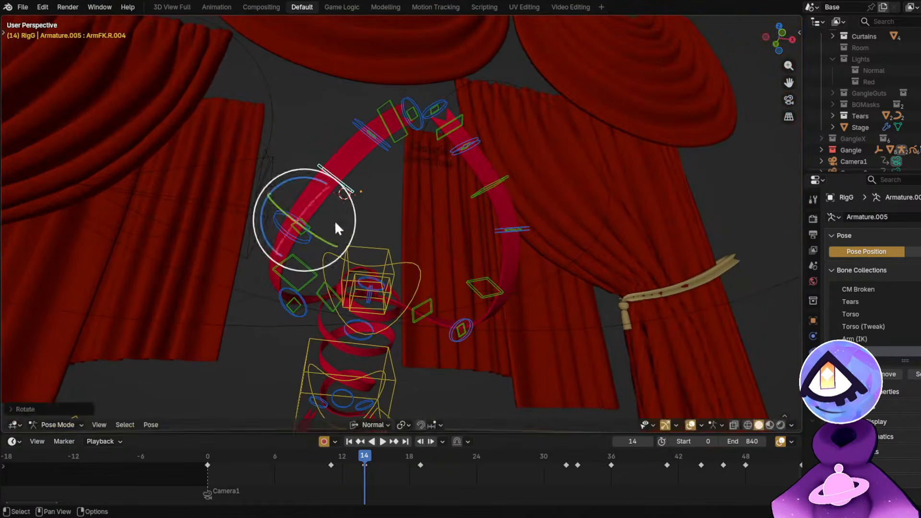
left_click(297, 226)
middle_click_drag(297, 225, 358, 229, "shift")
key("r")
left_click(413, 241)
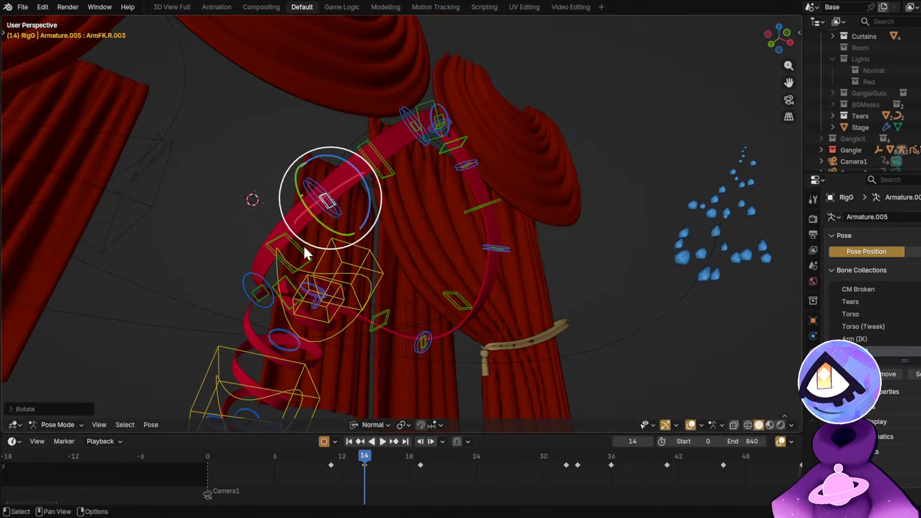
Rotate ArmFK.R.002 at frame 14 to adjust the bend near the right arm's elbow from several viewing angles.
left_click(303, 245)
middle_click_drag(303, 245, 309, 226, "shift")
left_click(310, 226)
key("r")
middle_click_drag(452, 254, 420, 323, "shift")
left_click(467, 236)
key("r")
left_click(502, 266)
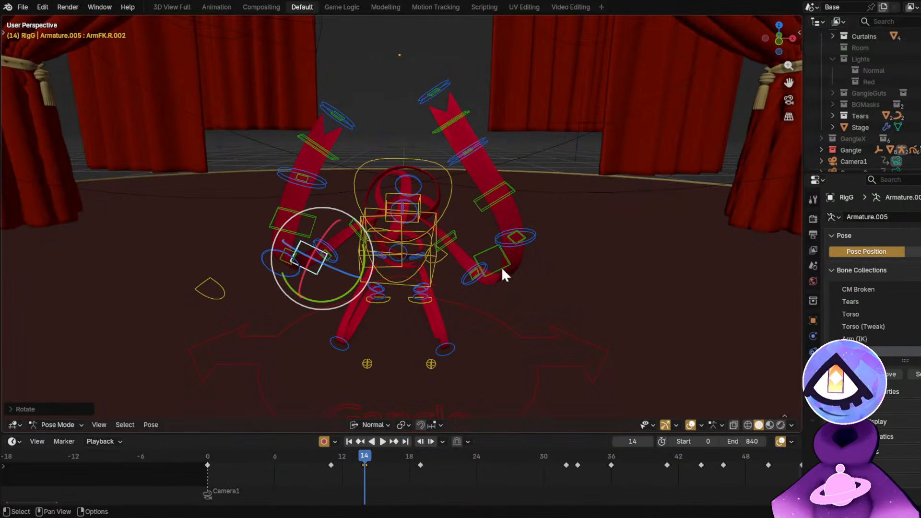
Rotate ArmFK.L.002 and ArmFK.L.004 at frame 14 to refine the raised left arm's bend.
left_click(502, 266)
middle_click_drag(534, 274, 519, 279)
key("r")
left_click(547, 308)
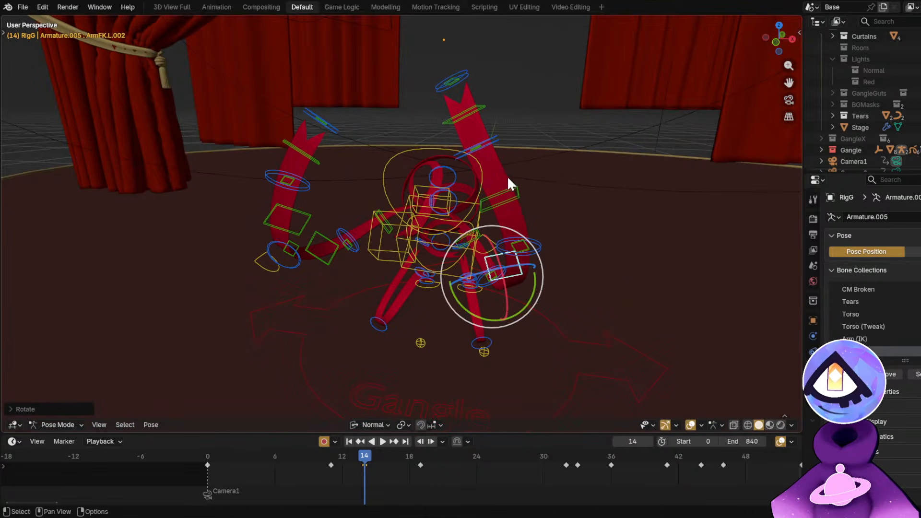
left_click(506, 192)
key("r")
left_click(569, 243)
middle_click_drag(569, 242, 468, 203)
Freely rotate ArmFK.L at frame 14 to bring the left arm inward, and play the shot from frame 0 without overlays.
left_click(447, 270)
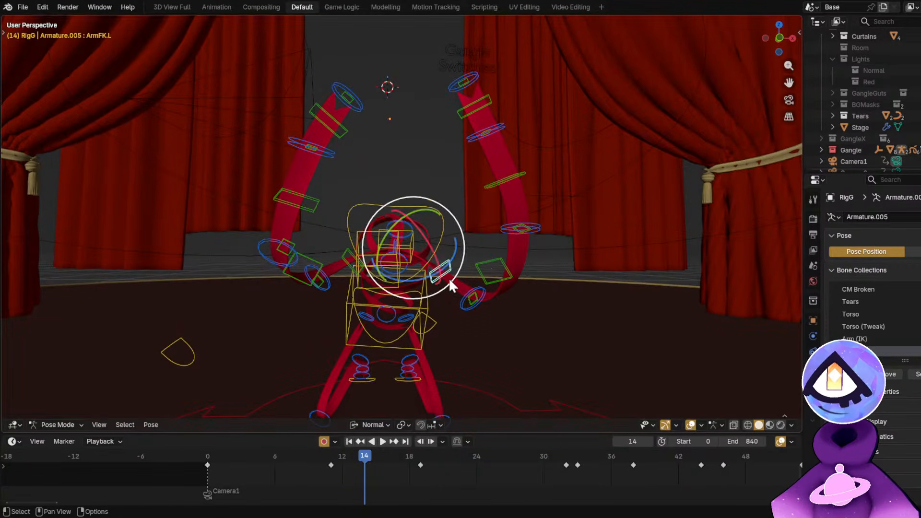
key("r")
key("r")
left_click(294, 381)
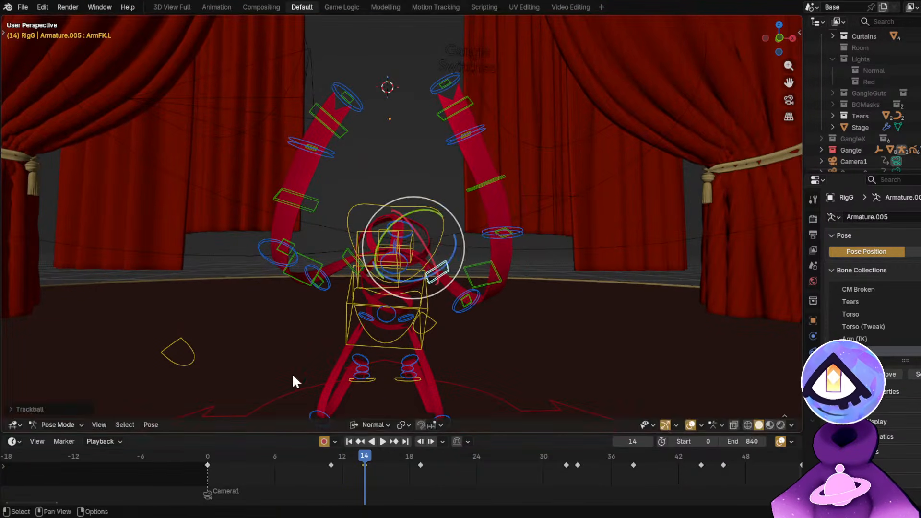
left_click(206, 453)
key("shift+alt+z")
key("space")
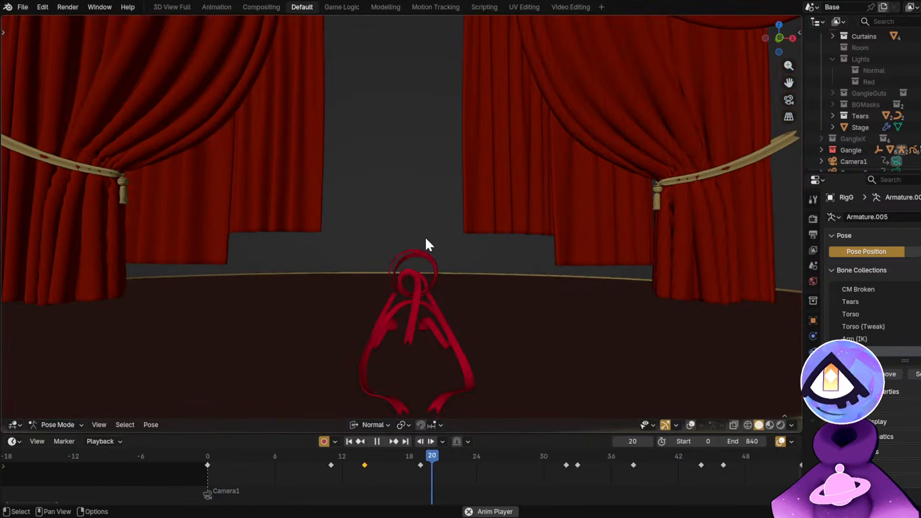
key("space")
key("shift+alt+z")
middle_click_drag(458, 373, 434, 314, "shift")
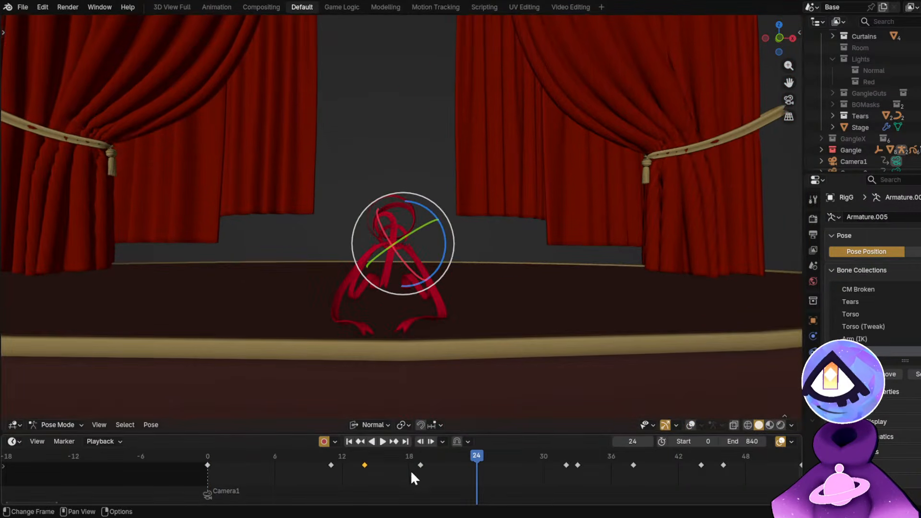
Move the arm bones' frame 19 keyframe to frame 23 and replay the motion.
left_click_drag(411, 470, 453, 468)
mouse_move(458, 346)
middle_mouse_down()
mouse_move(433, 343)
mouse_move(441, 253)
mouse_move(465, 228)
mouse_move(441, 357)
mouse_move(454, 354)
middle_mouse_up()
left_click(446, 355)
left_click(455, 365)
left_click_drag(398, 455, 432, 472)
scroll(395, 460, "up", 2)
key("ctrl+shift+space")
key("shift+alt+z")
key("space")
key("shift+alt+z")
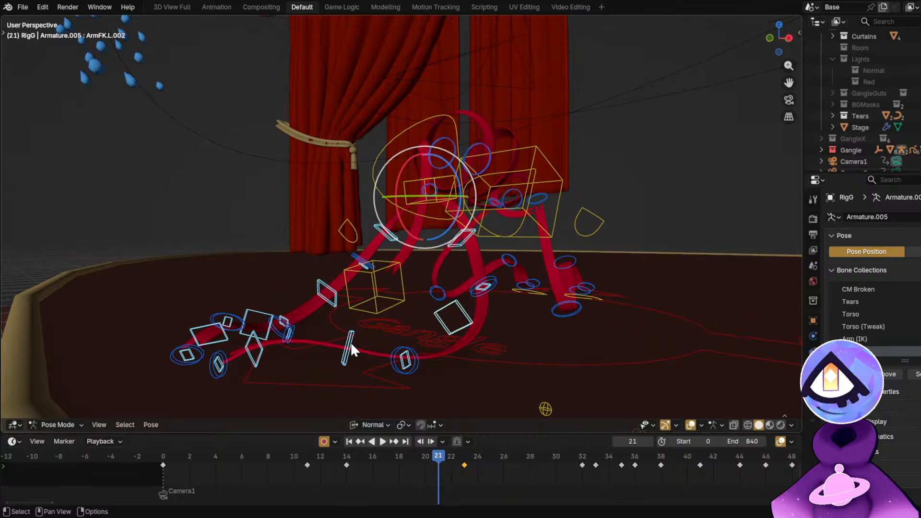
Rotate ArmFK.L.004 at frame 20 so the left arm's outer section trails upward above the floor.
left_click(350, 342)
middle_click_drag(424, 397, 514, 352)
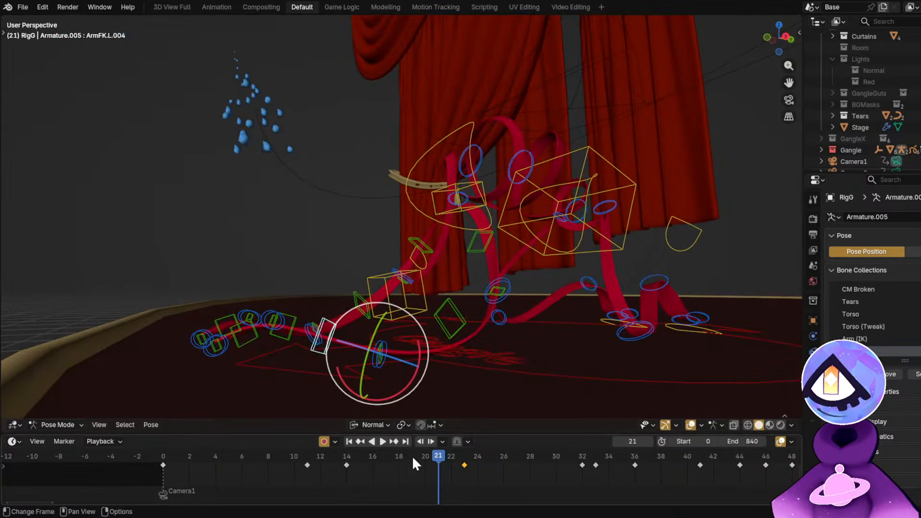
mouse_move(412, 456)
left_mouse_down()
mouse_move(398, 452)
mouse_move(420, 457)
left_mouse_up()
key("r")
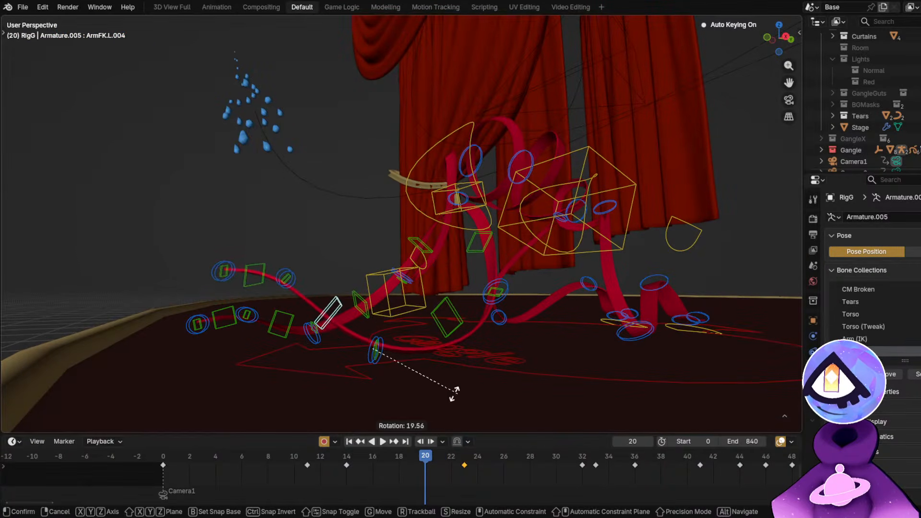
left_click(443, 390)
Freely rotate ArmFK.R.004 at frame 20 to pose the right arm's trailing outer section.
mouse_move(260, 313)
middle_mouse_down()
mouse_move(282, 320)
mouse_move(256, 323)
middle_mouse_up()
left_click(275, 322)
key("r")
key("r")
left_click(314, 439)
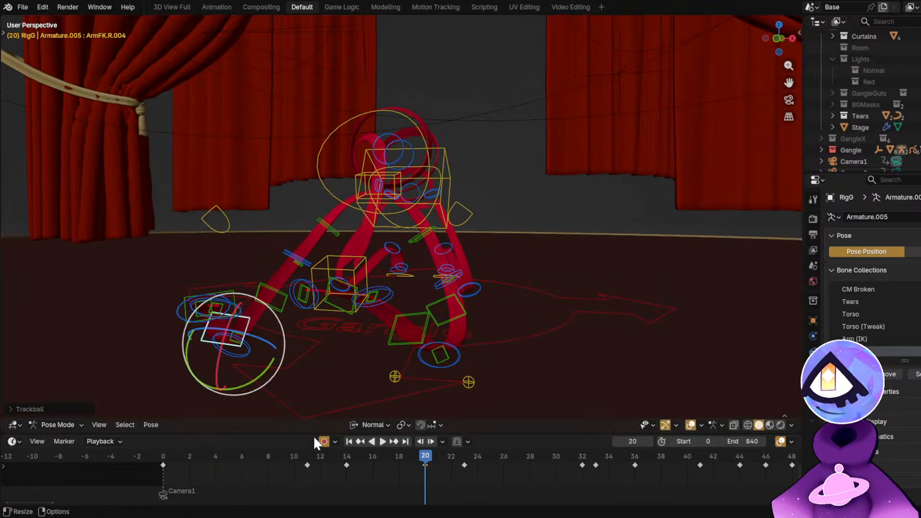
Play the opening frames without overlays in the free view and the camera view to check the arms' drop.
left_click(281, 455)
key("shift+alt+z")
key("space")
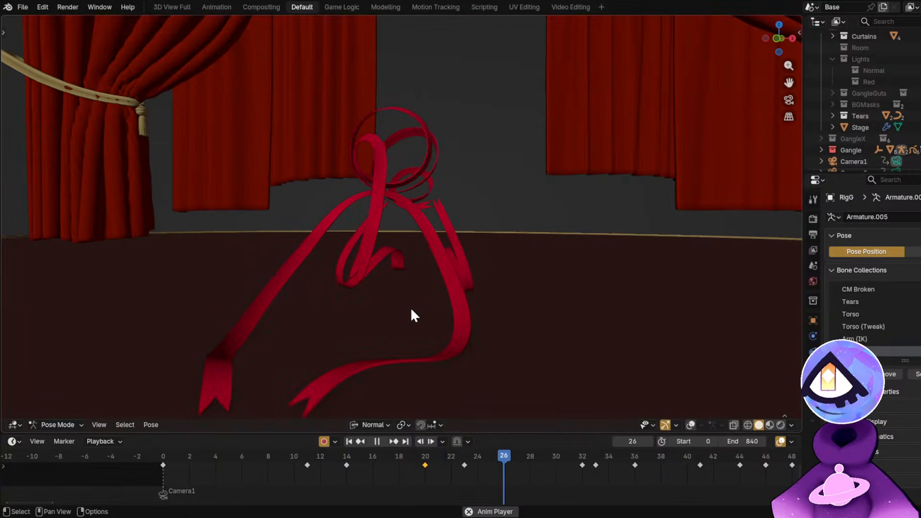
key("space")
key("shift+alt+z")
left_click(239, 456)
key("shift+alt+z")
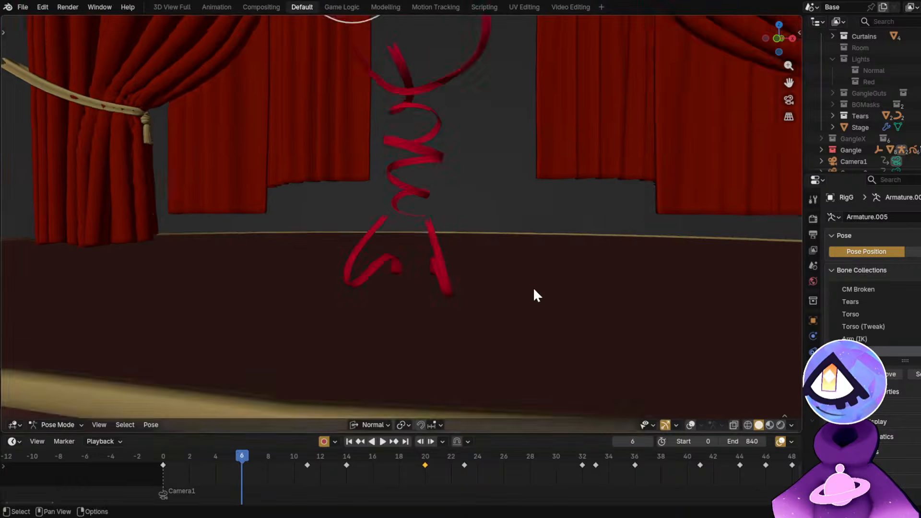
key("shift+alt+z")
key("space")
key("shift+alt+z")
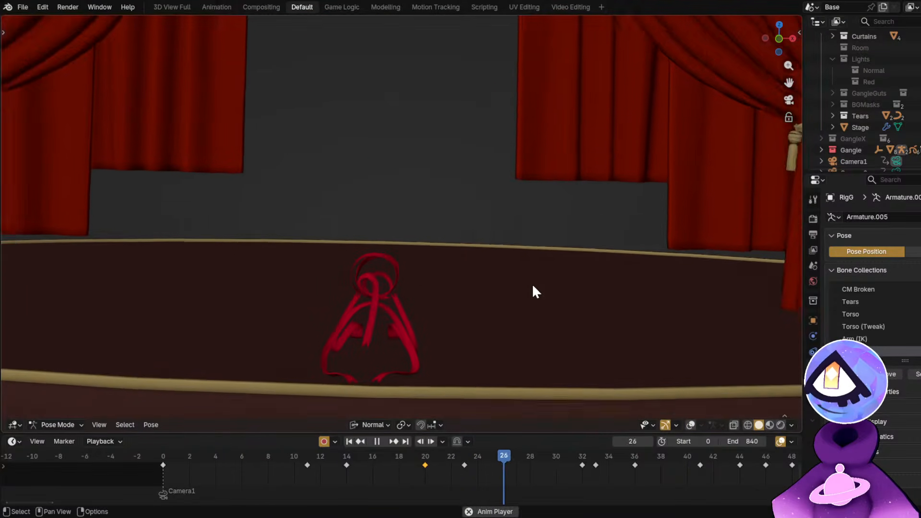
key("space")
key("shift+alt+z")
Shift the arm bones' keyframes at frames 20 and 23 two frames earlier, to frames 18 and 21.
left_click(417, 458)
key("shift+alt+z")
key("shift+alt+z")
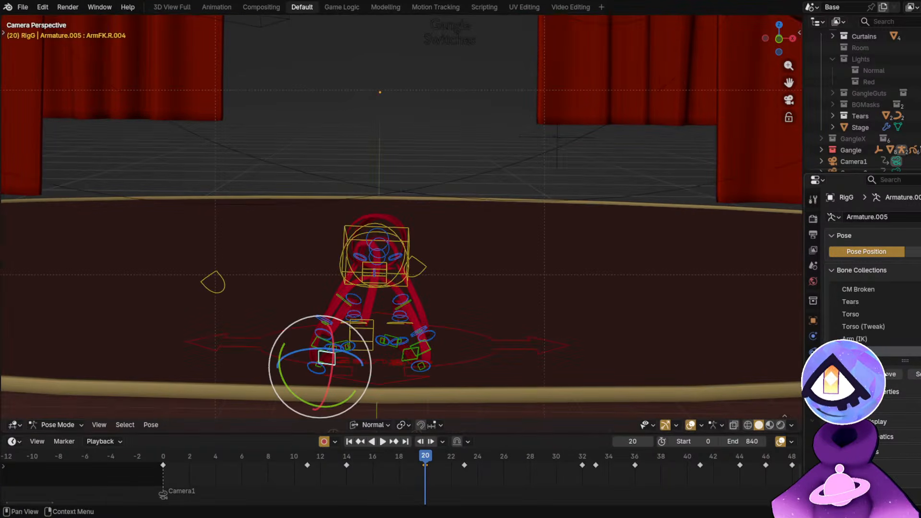
scroll(489, 477, "up", 1)
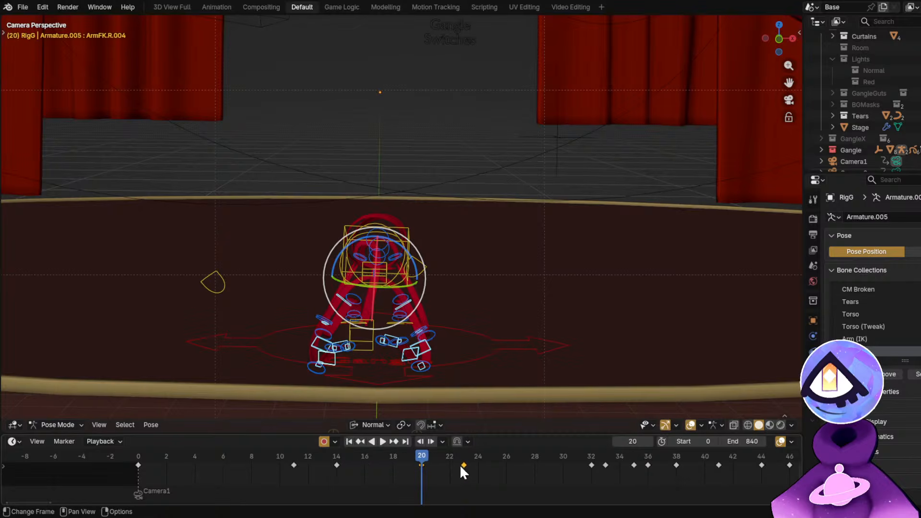
key("g")
left_click(437, 474)
Replay the opening through the camera several times without overlays and scrub to frame 12 to check the arm timing.
key("space")
key("shift+alt+z")
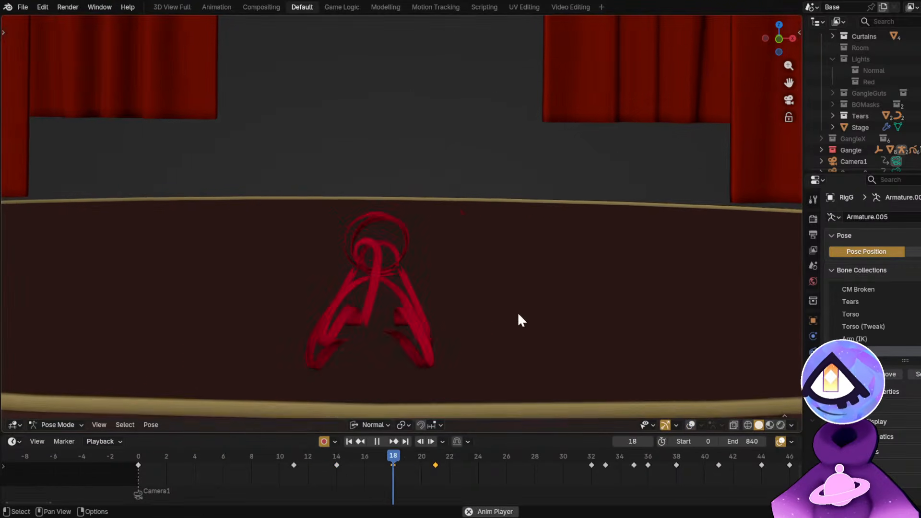
key("shift+alt+z")
left_click(213, 457)
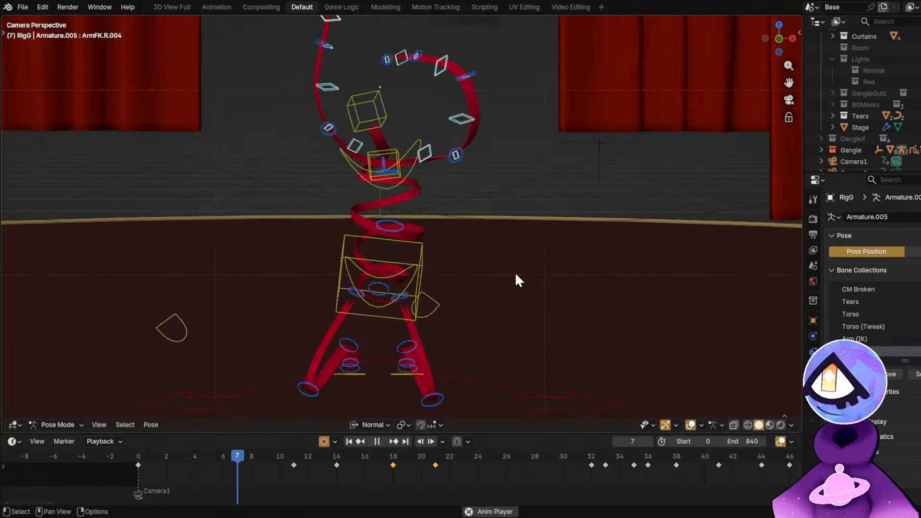
key("shift+alt+z")
key("shift+alt+z")
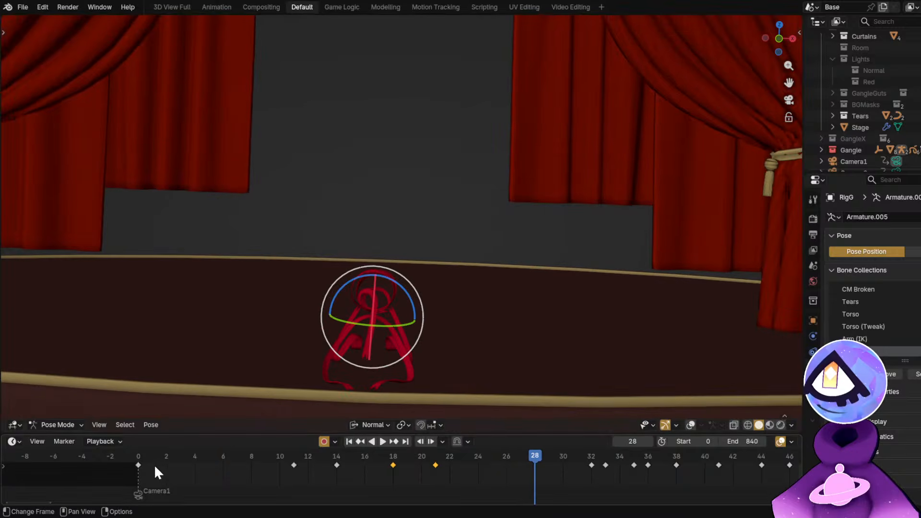
left_click(153, 463)
key("shift+alt+z")
key("shift+alt+z")
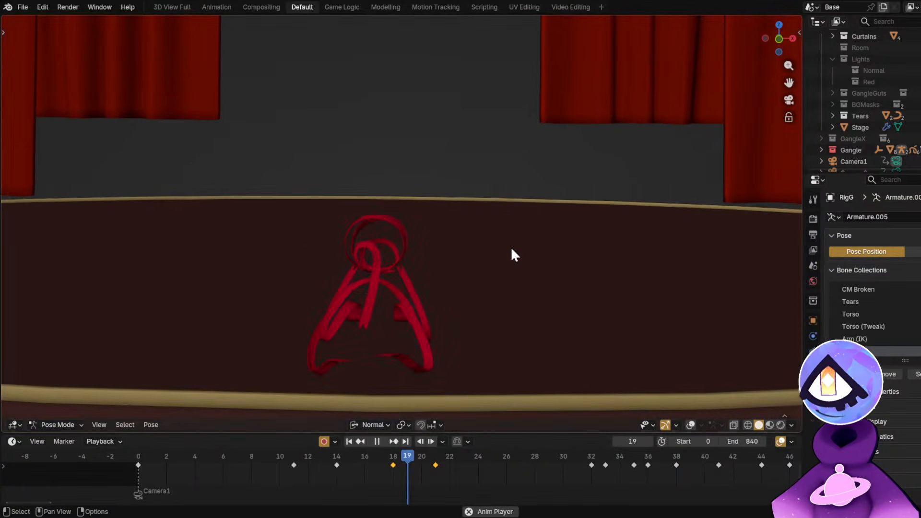
key("space")
key("shift+alt+z")
key("space")
left_click_drag(242, 461, 309, 462)
key("space")
Move the arm bones' frame 11 keyframe to frame 7.
key("shift+alt+z")
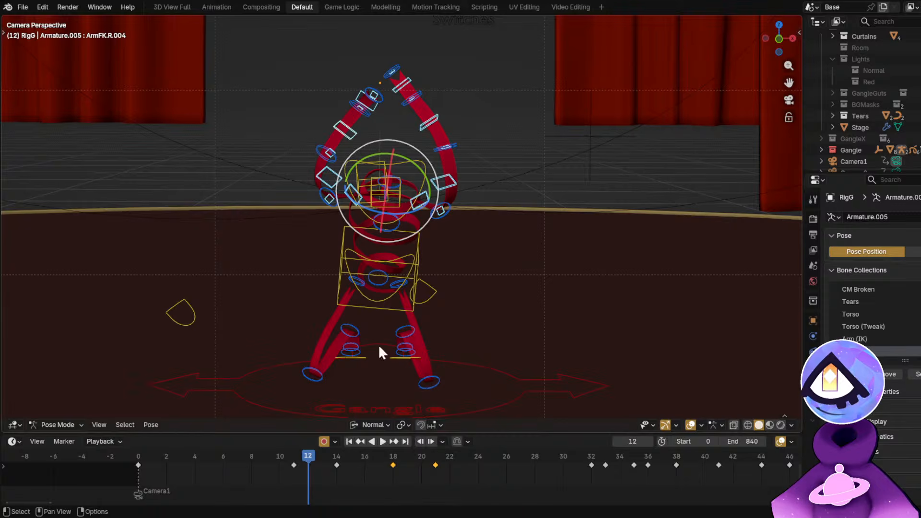
scroll(297, 473, "up", 2)
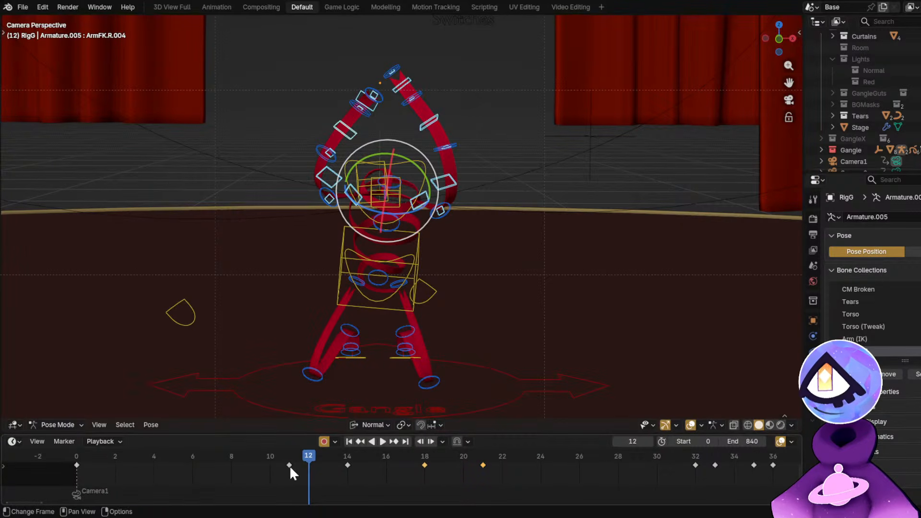
left_click_drag(289, 465, 207, 470)
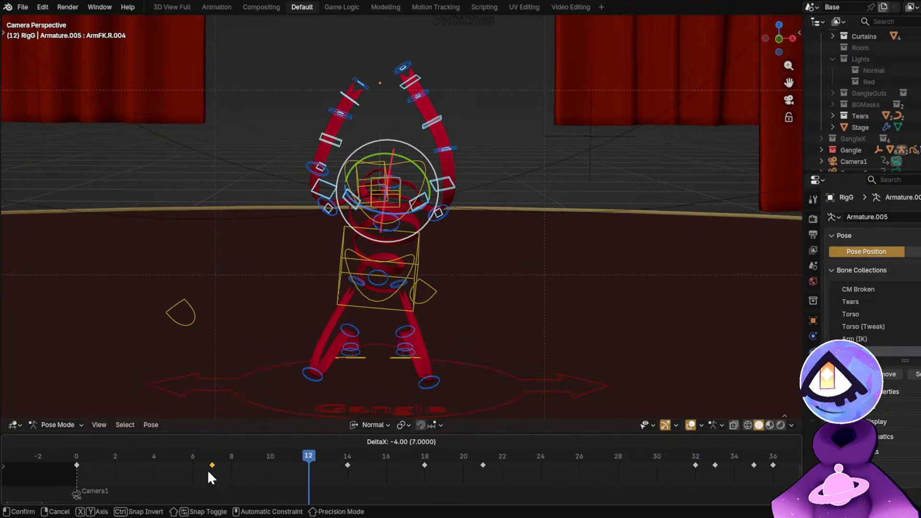
Play the shot from the start through the camera and scrub the early frames to check the arms' swing.
key("shift+Left")
key("space")
key("shift+alt+z")
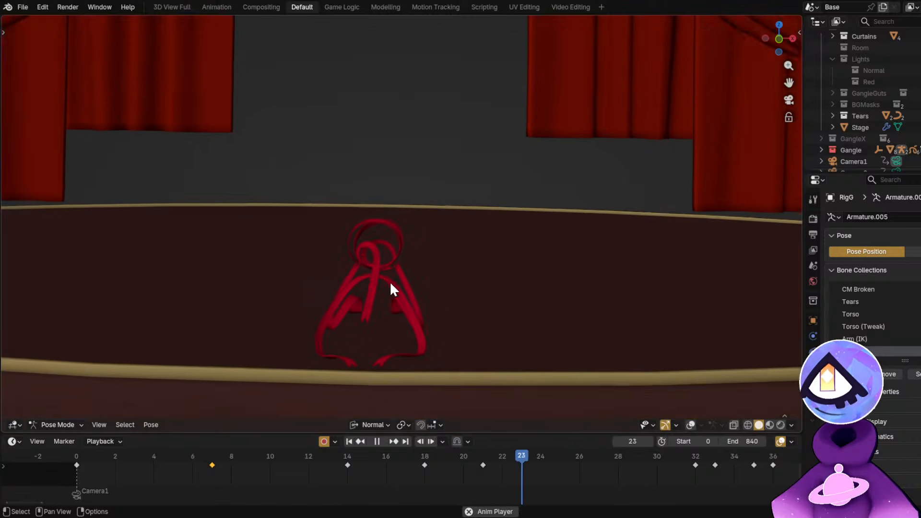
key("shift+alt+z")
left_click(75, 472)
key("shift+alt+z")
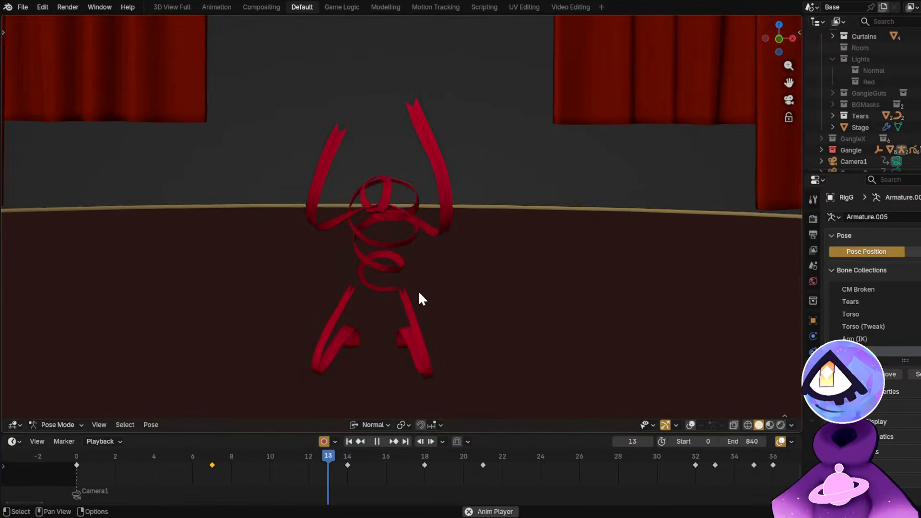
key("space")
left_click_drag(213, 459, 256, 472)
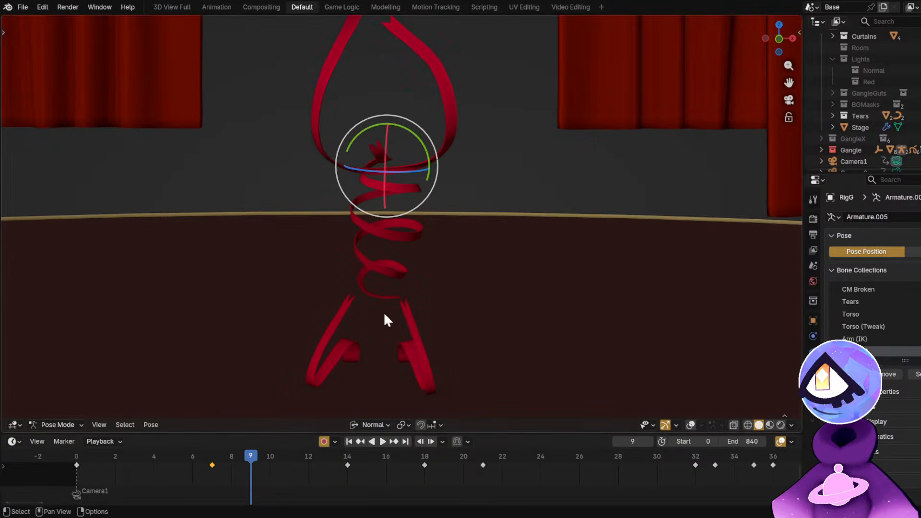
scroll(391, 268, "down", 3, "alt")
key("shift+alt+z")
left_click_drag(126, 461, 152, 459)
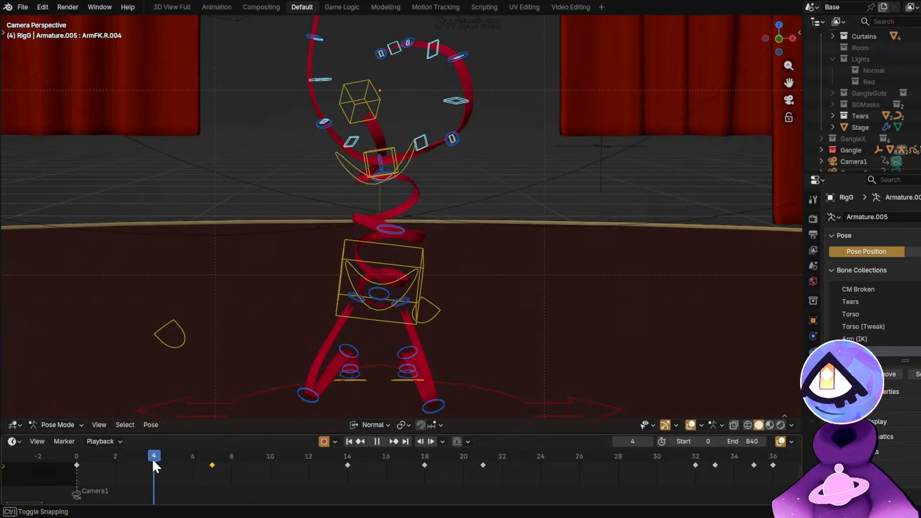
Try moving the upper arm FK bones' frame 7 keyframe to frame 11 and play the motion.
left_click(451, 104)
left_click(423, 137, "shift")
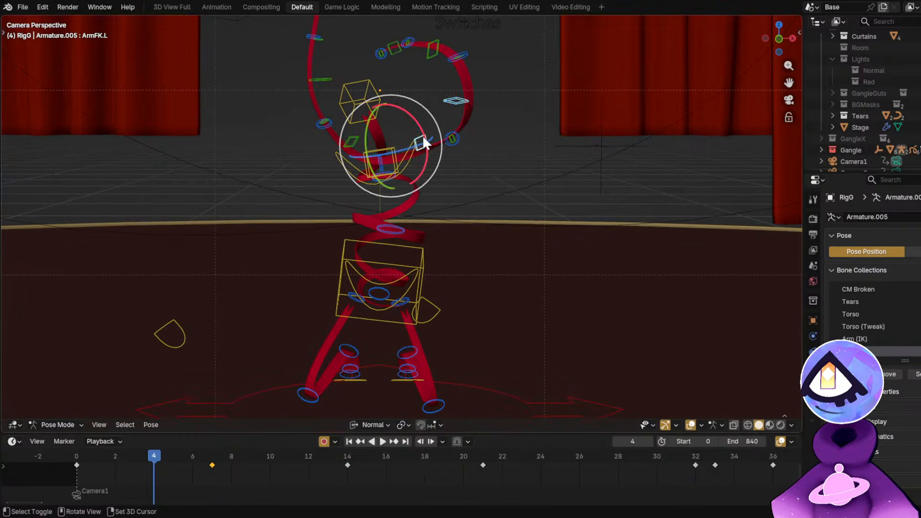
left_click(352, 139)
left_click_drag(213, 464, 289, 473)
key("space")
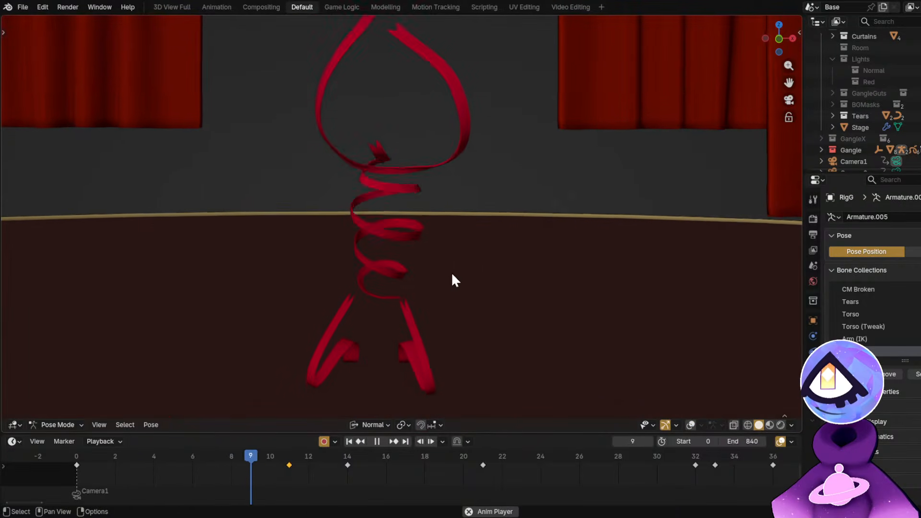
key("space")
Undo the recent retiming edits until the arm bones' frame 7 keyframe is back at frame 11.
key("ctrl+z")
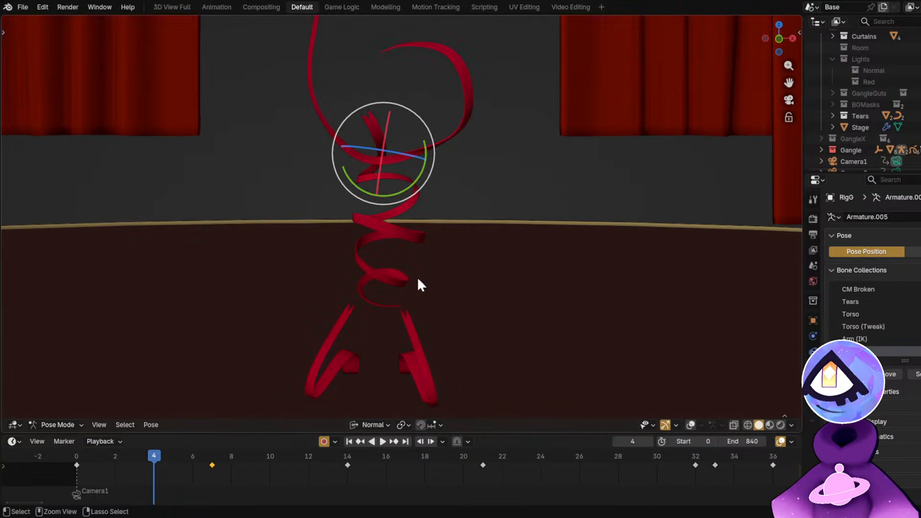
key("ctrl+z")
key("ctrl+z")
key("ctrl+z")
key("ctrl+z")
key("ctrl+z")
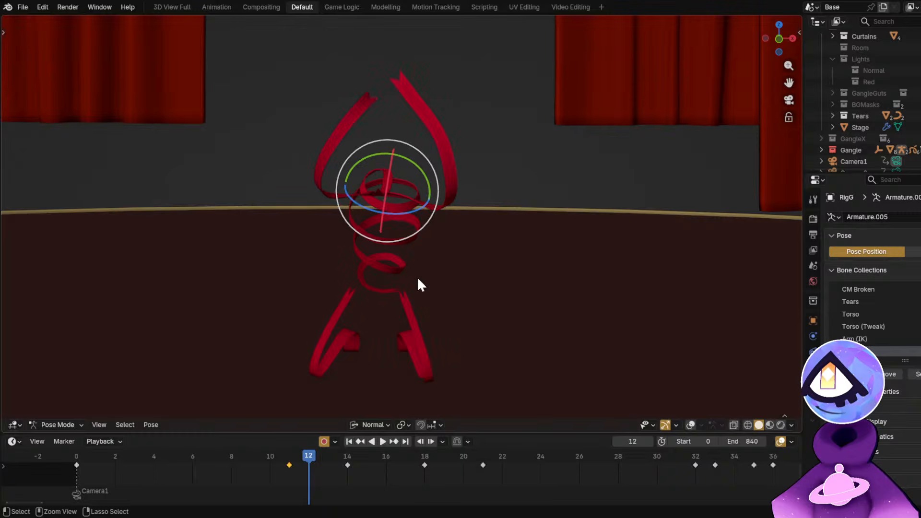
Replay the opening without overlays and scrub to frame 6 to check the arm motion.
key("alt+shift+z")
left_click(210, 450)
key("alt+shift+z")
key("space")
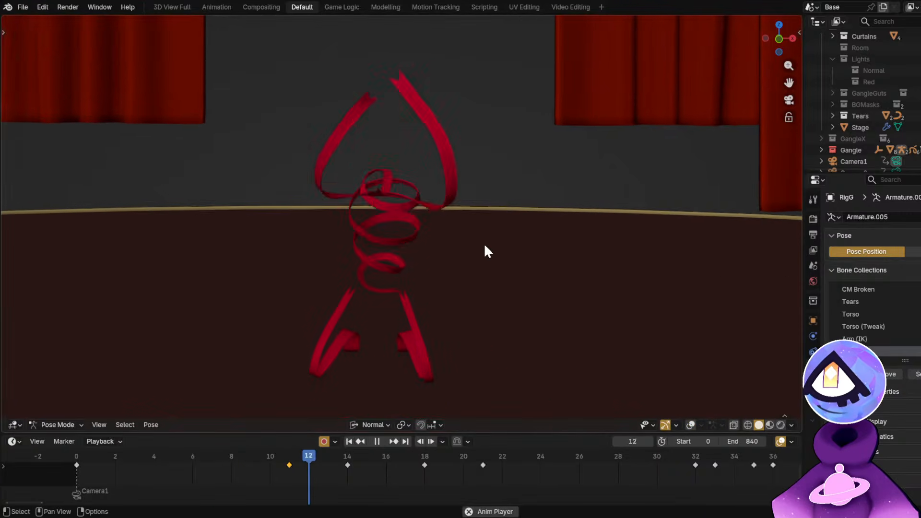
key("space")
key("alt+shift+z")
key("b")
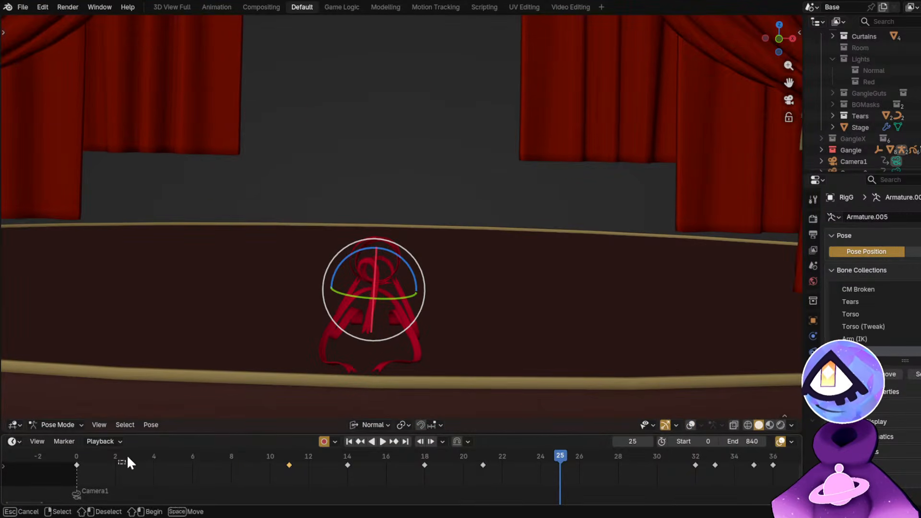
left_click_drag(127, 456, 130, 455)
left_click_drag(129, 456, 193, 466)
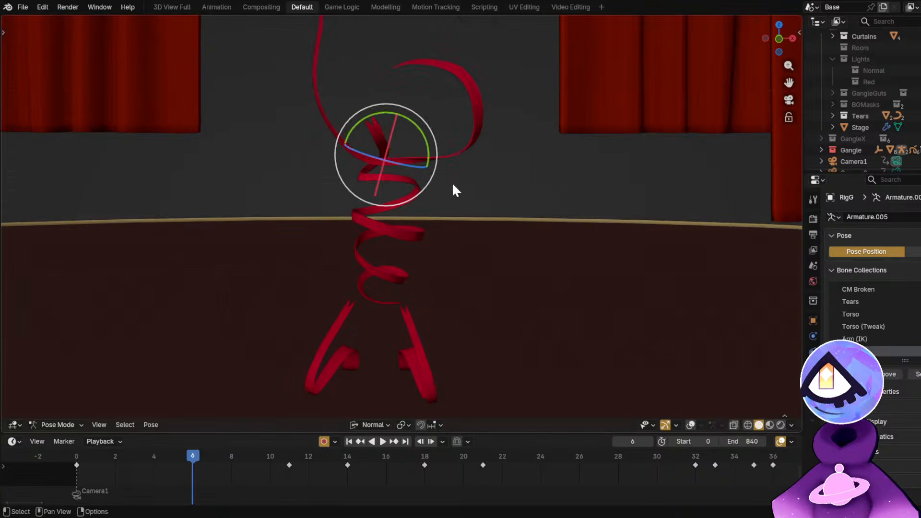
Duplicate all bones' frame 0 keyframes to frame 5, then replay the opening and scrub to frame 5.
key("alt+shift+z")
key("a")
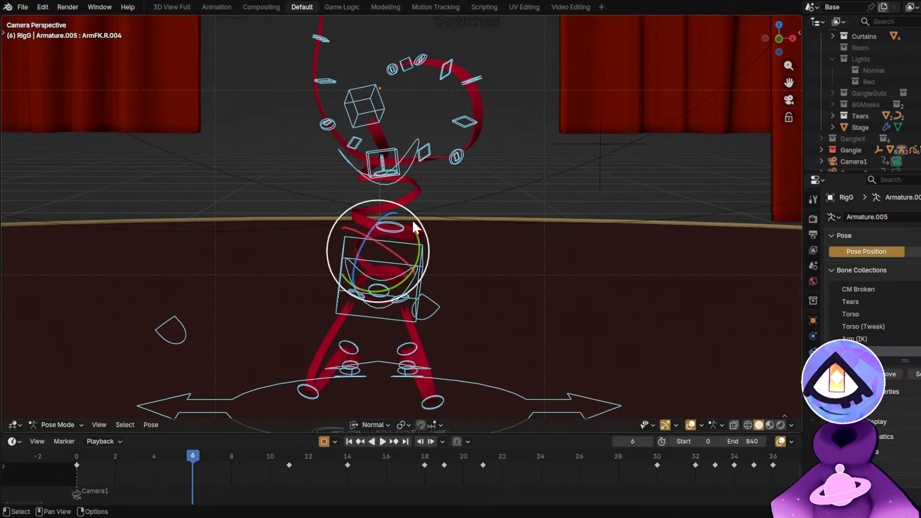
key("shift+d")
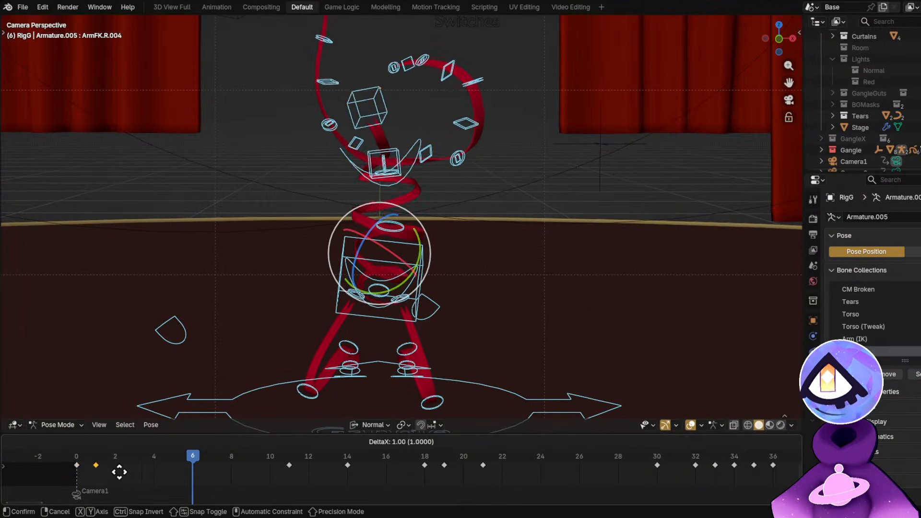
left_click(177, 483)
left_click(77, 456)
key("alt+shift+z")
key("space")
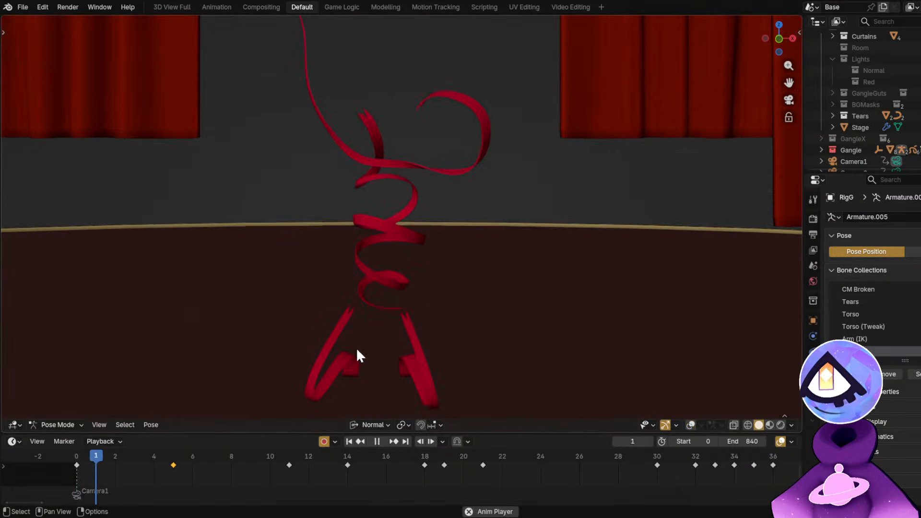
key("space")
left_click_drag(124, 464, 175, 475)
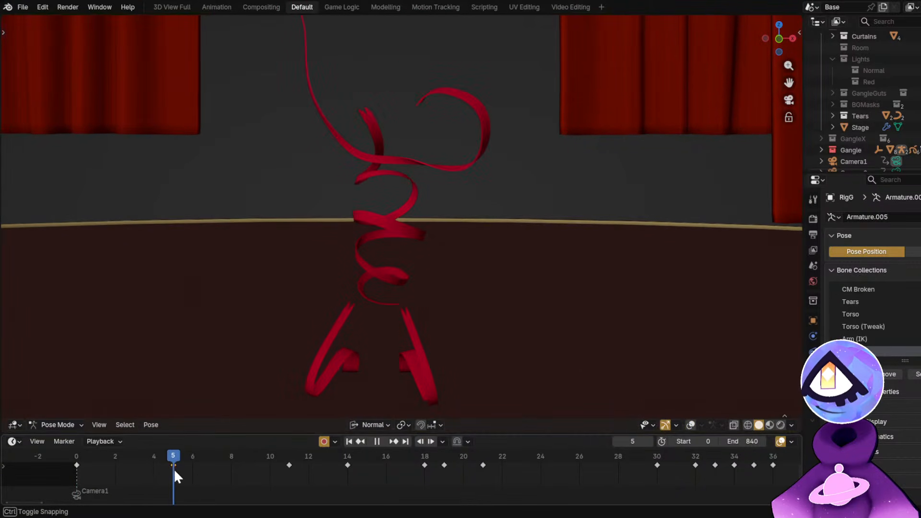
At frame 5, rotate the right arm's ArmFK.R.002 bone slightly to adjust the raised ribbon's curve.
key("alt+shift+z")
scroll(367, 168, "up", 2)
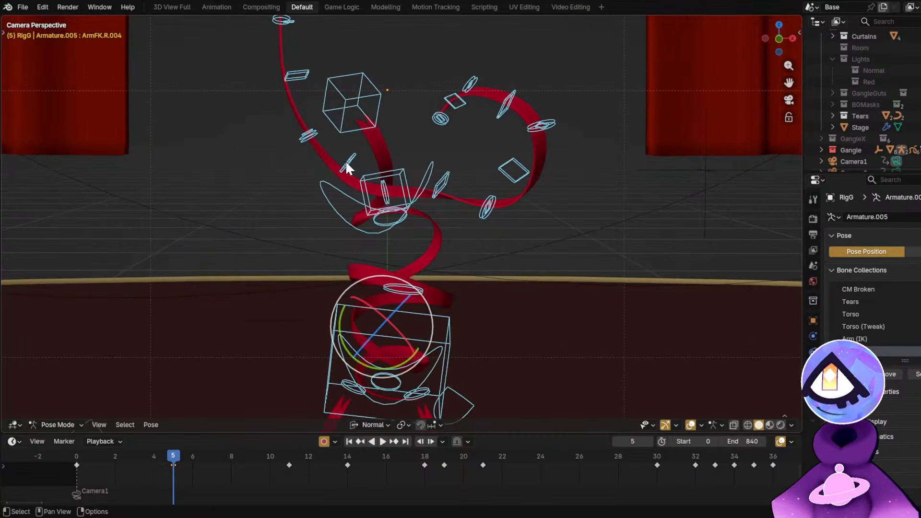
left_click(347, 162)
middle_click_drag(360, 153, 363, 201, "shift")
left_click(295, 116)
middle_click_drag(454, 154, 457, 184, "shift")
key("r")
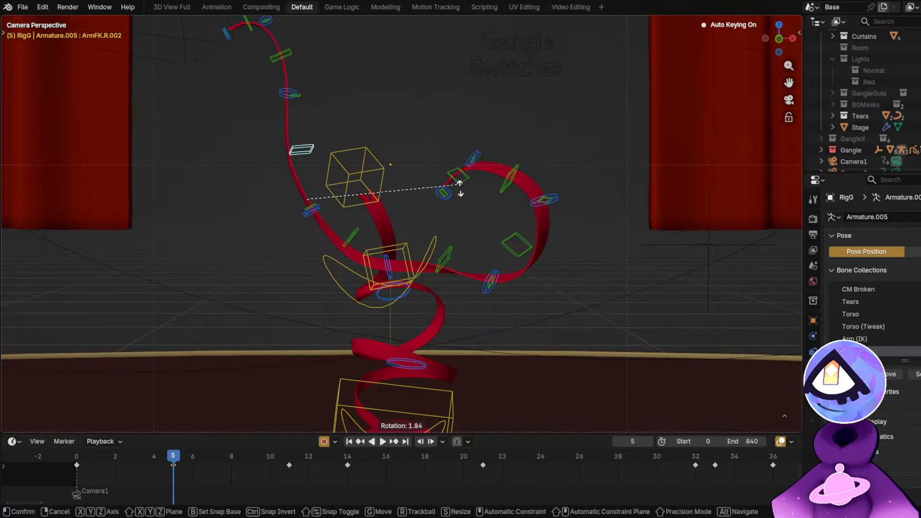
left_click(442, 203)
Rotate ArmFK.R.001 and ArmFK.R.002 at frame 5 to smooth the right arm's lower bend.
scroll(270, 195, "up", 1)
left_click(315, 206)
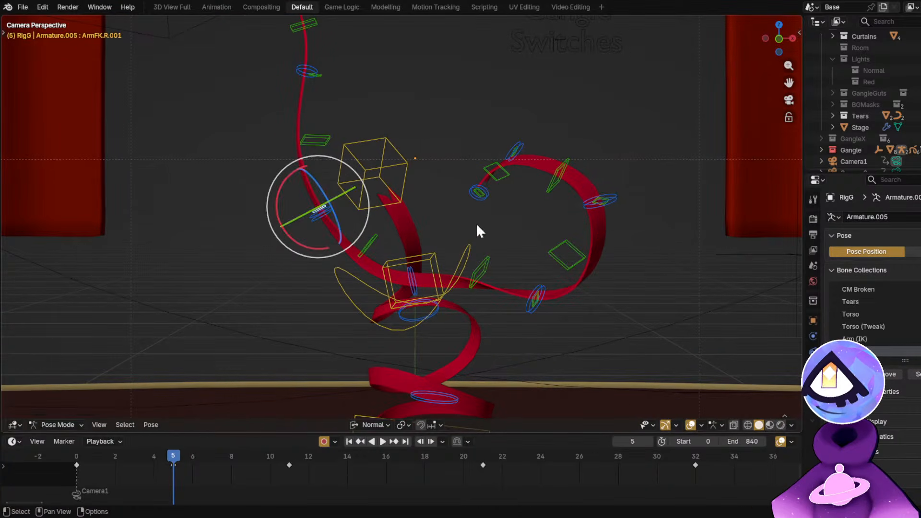
key("r")
left_click(430, 185)
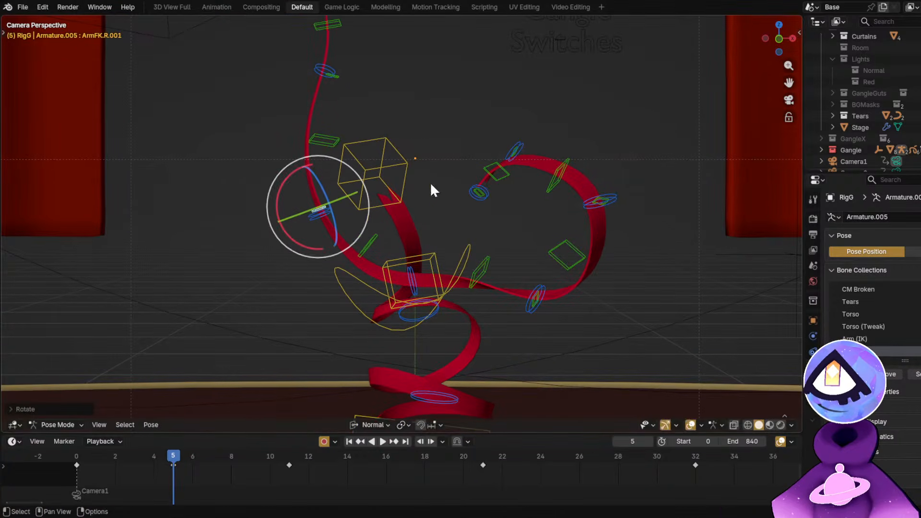
left_click(341, 143)
left_click(339, 136)
key("r")
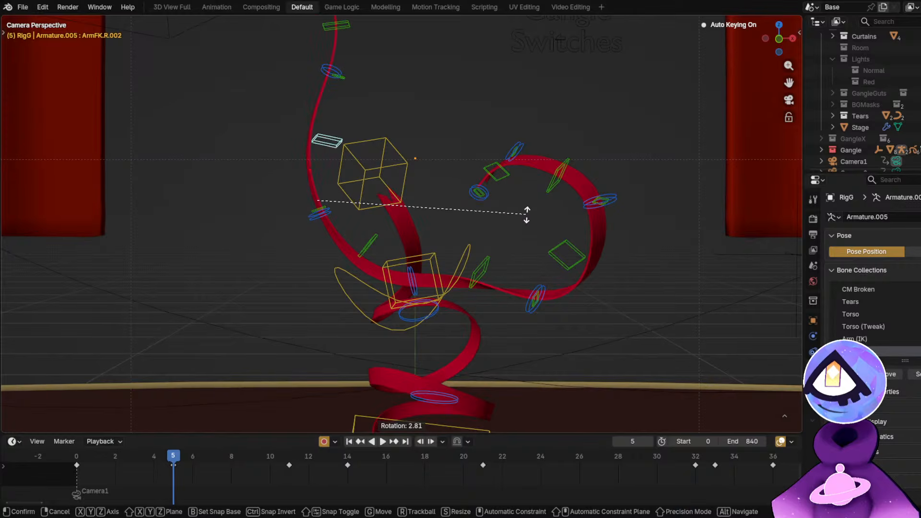
left_click(527, 208)
Rotate ArmFK.L.004 and ArmFK.L.006 at frame 5 to curl the left arm's ribbon end further downward.
left_click(565, 180)
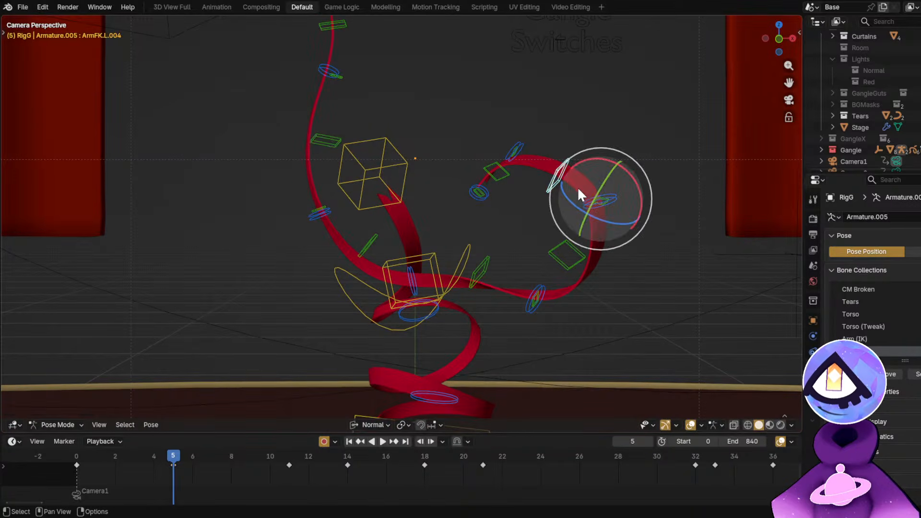
left_click_drag(637, 189, 628, 181)
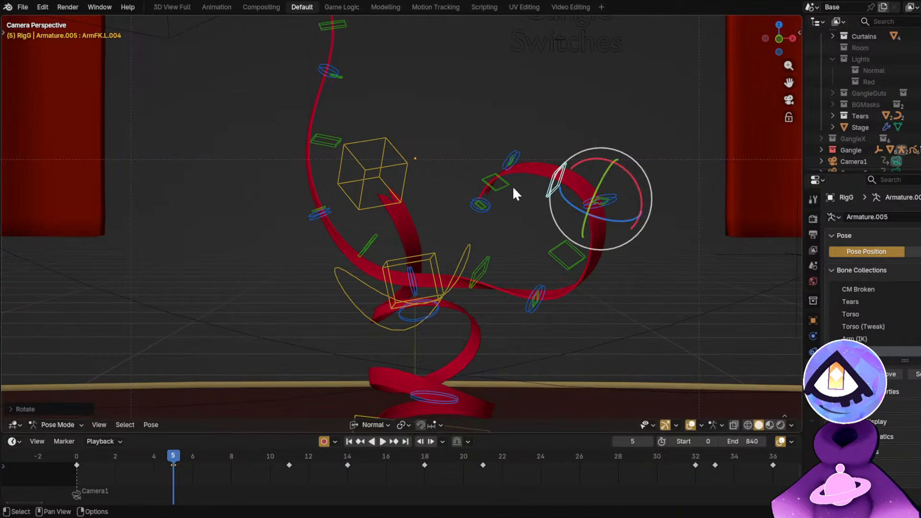
left_click(506, 184)
left_click_drag(548, 151, 534, 133)
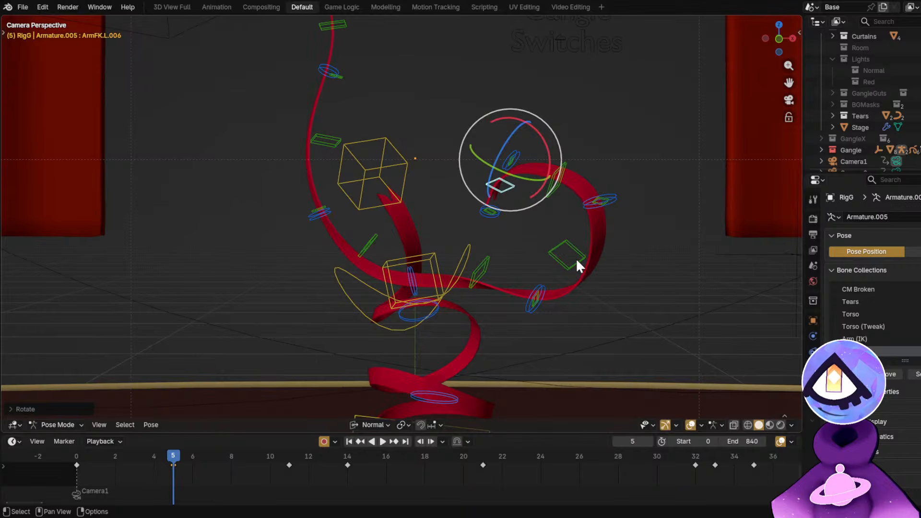
Rotate ArmFK.L.003 and the FK bone just below it to tighten the left arm's curl at frame 5.
left_click(577, 264)
left_click_drag(571, 284, 569, 283)
left_click(591, 196)
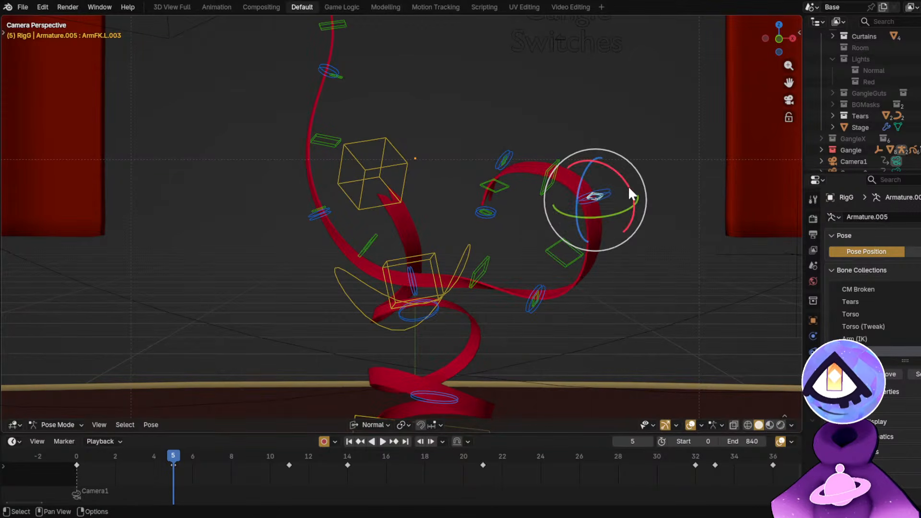
left_click_drag(628, 187, 624, 184)
Rotate the FK bone just before ArmFK.L.006 and the ArmFK.L.001 bone to refine the left arm's curl.
left_click(498, 178)
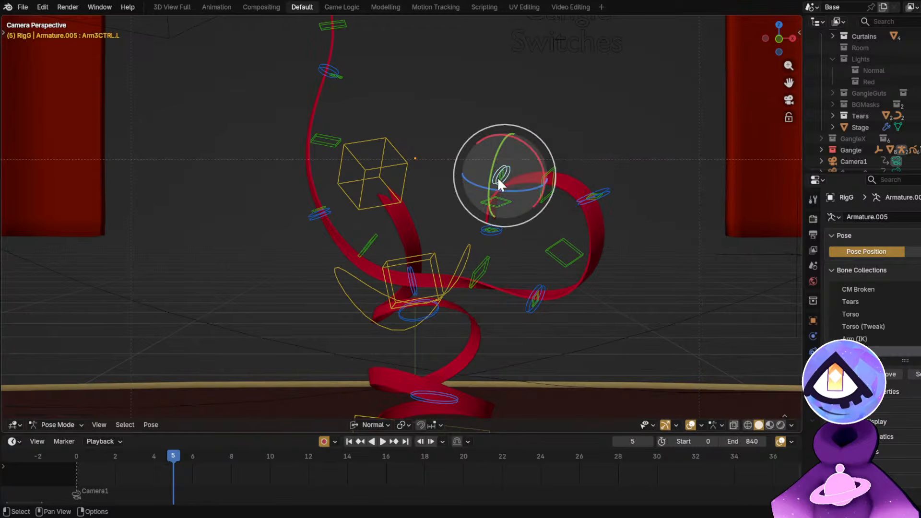
left_click(500, 174)
left_click_drag(541, 162, 533, 156)
left_click(535, 302)
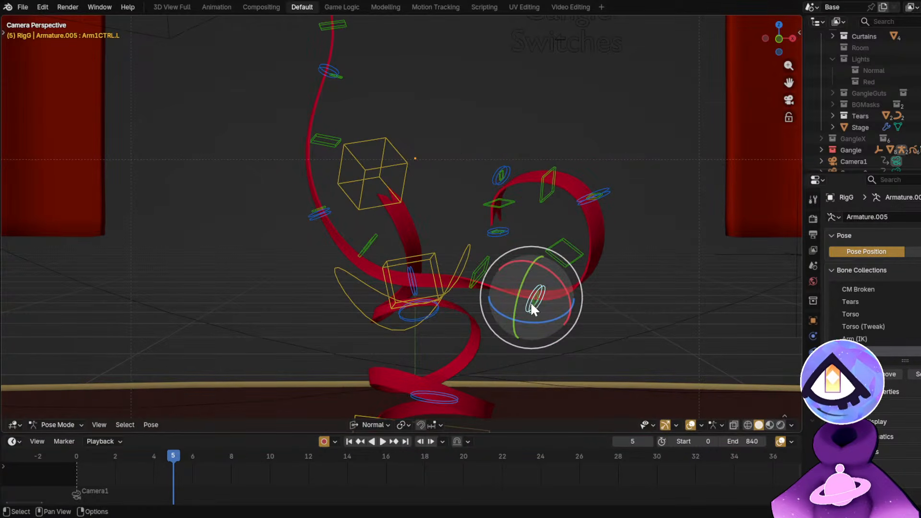
left_click(532, 302)
left_click_drag(561, 287, 563, 285)
Rotate ArmFK.R.001 at frame 5 to bring the right arm's raised ribbon inward.
middle_click_drag(399, 134, 402, 187, "shift")
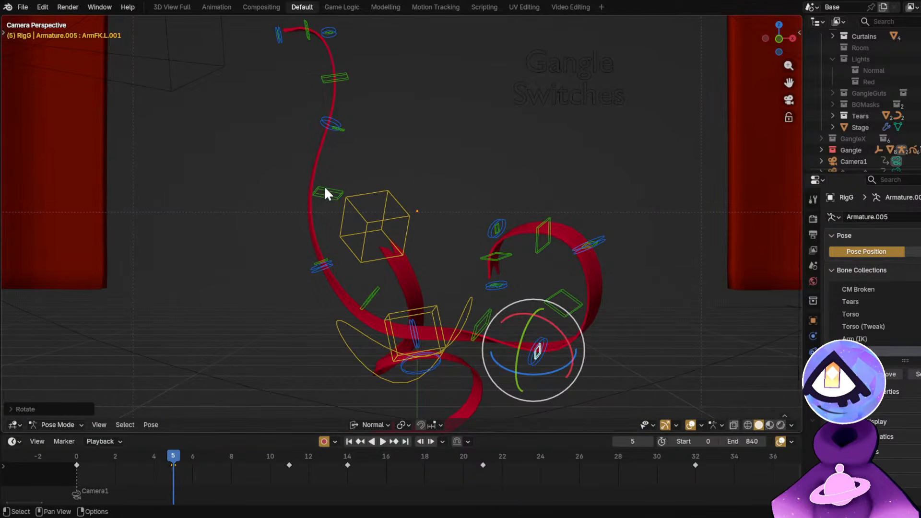
left_click(373, 299)
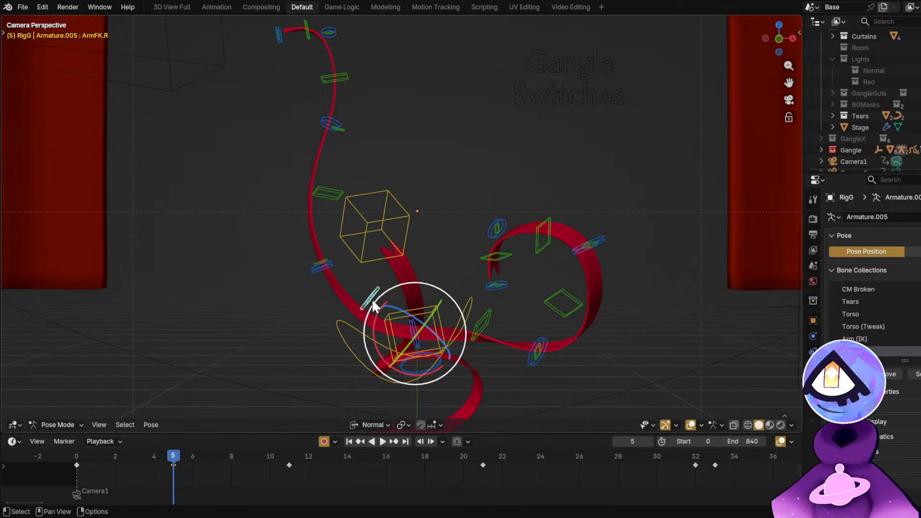
key("ctrl+Tab")
left_click(319, 259)
left_click(321, 259)
key("r")
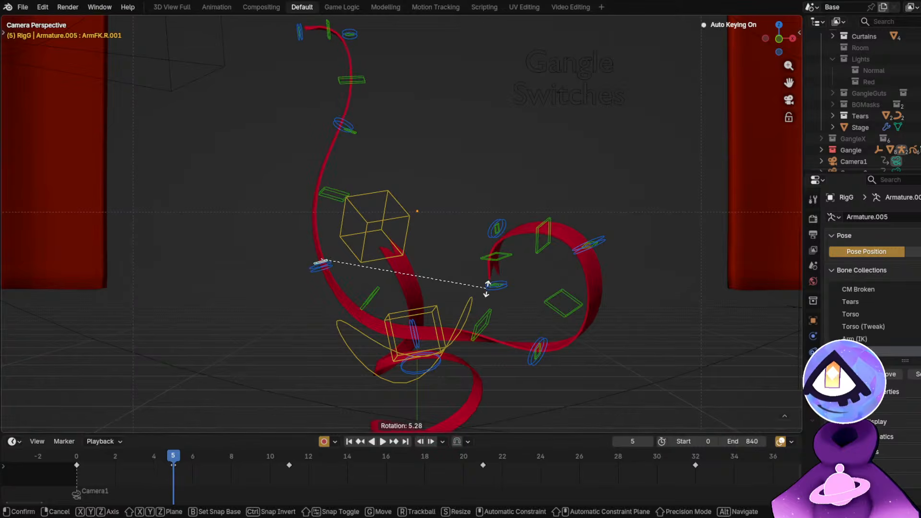
left_click(489, 284)
Rotate ArmFK.R.004 and ArmFK.R.006 at frame 5 to adjust the right arm's upper curve and tip.
middle_click_drag(371, 142, 363, 179, "shift")
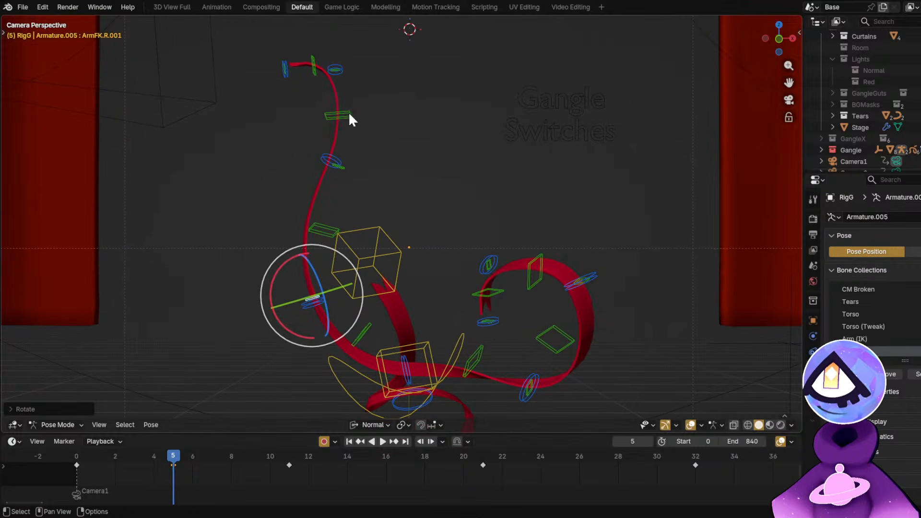
left_click(348, 115)
key("r")
left_click(316, 72)
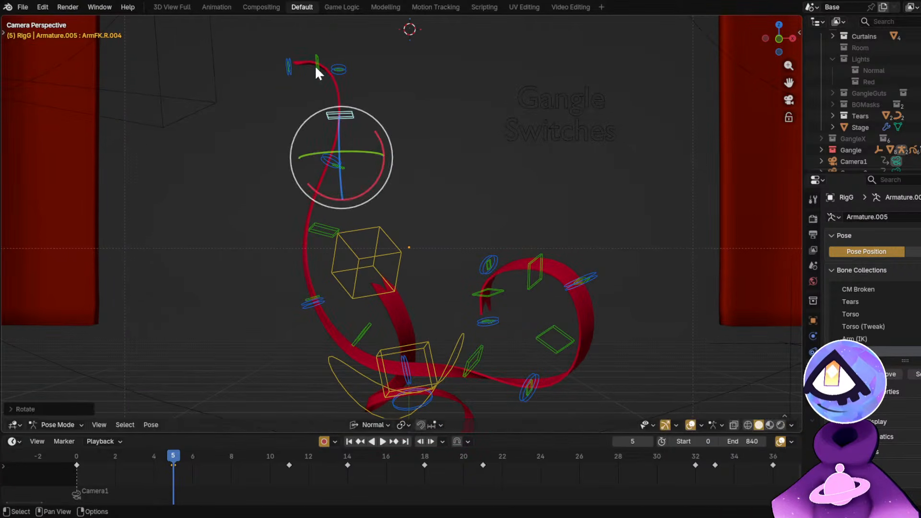
left_click(317, 62)
key("r")
left_click(383, 141)
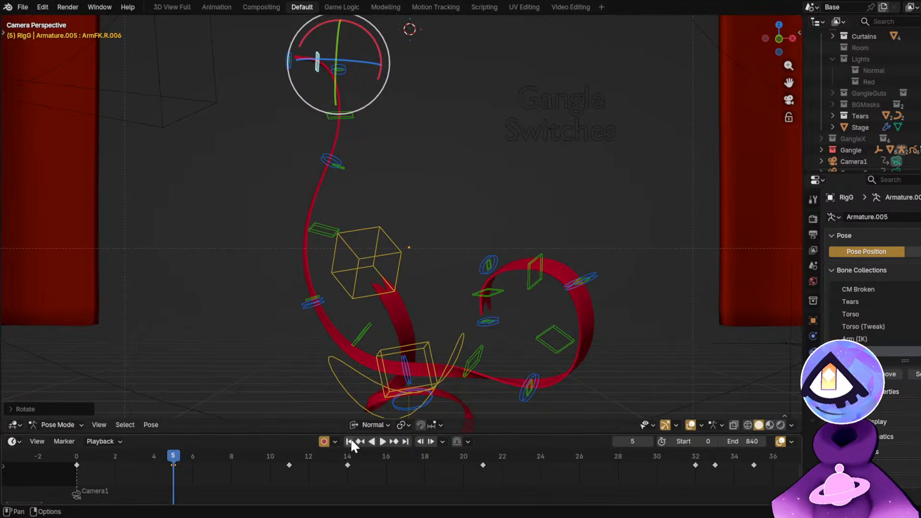
Replay the shot from frame 0 without overlays, with the whole camera frame in view, to check the arm swing.
left_click(349, 442)
key("shift+alt+z")
key("space")
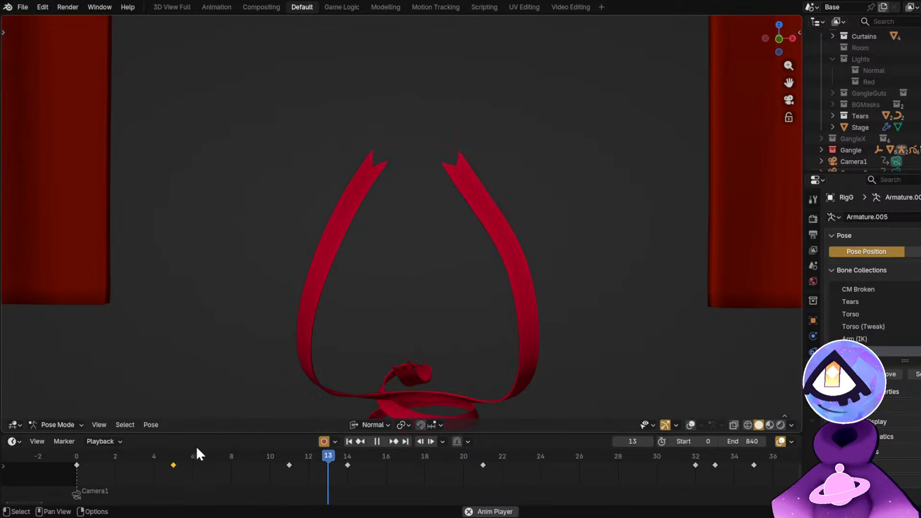
key("space")
scroll(358, 333, "down", 5)
middle_click_drag(360, 333, 346, 355, "shift")
left_click(77, 458)
key("space")
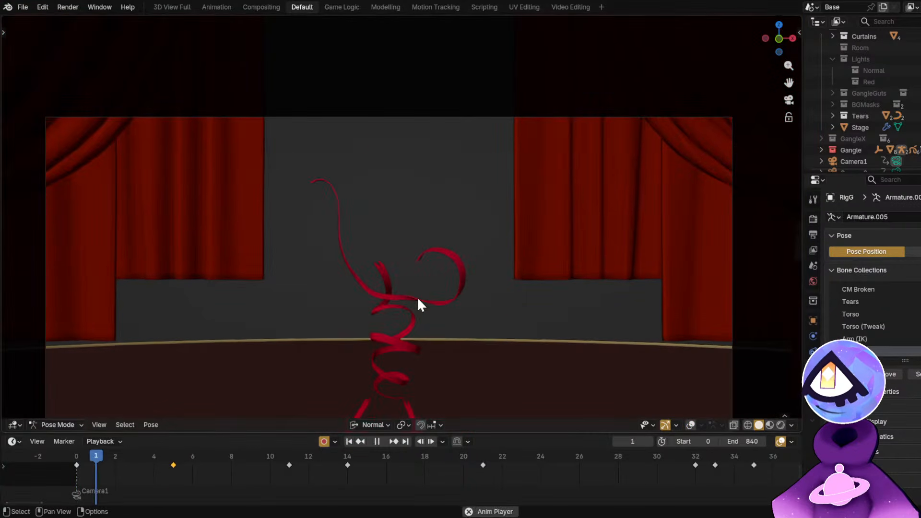
key("space")
Delete the Chest bone's keyframe at frame 5, then replay the opening and scrub to frame 6.
key("shift+alt+z")
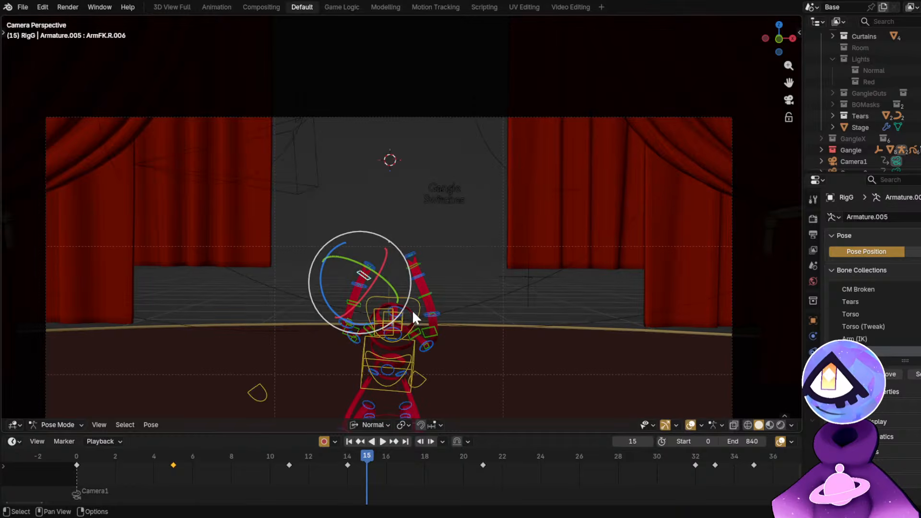
left_click(414, 301)
left_click_drag(105, 457, 170, 467)
right_click(171, 466)
left_click(169, 468)
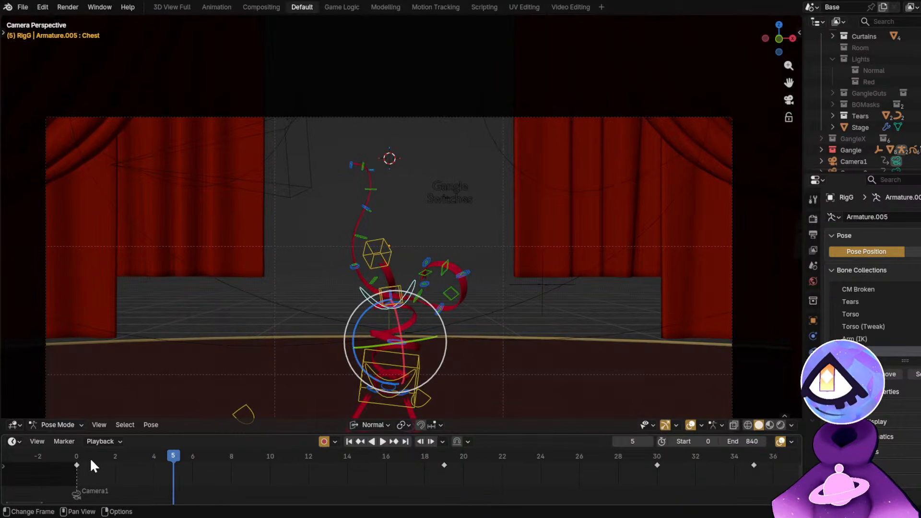
key("shift+alt+z")
key("space")
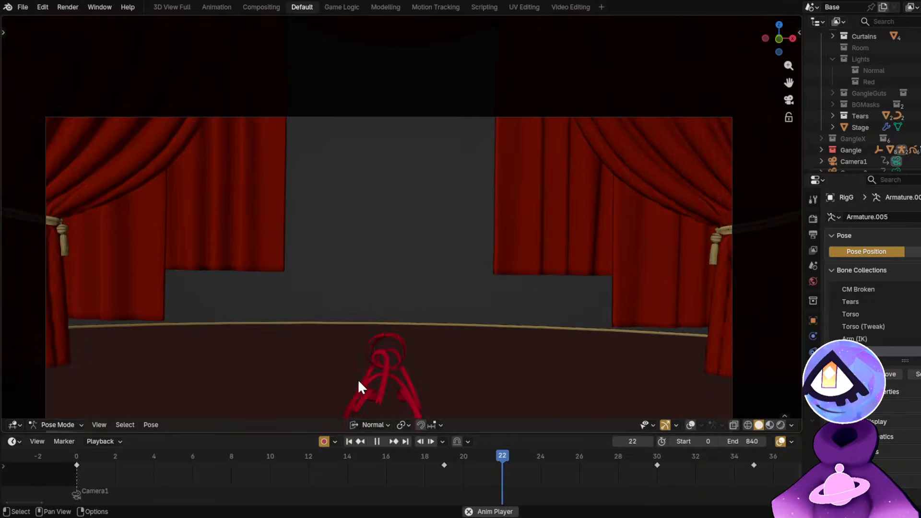
key("space")
left_click_drag(145, 453, 192, 455)
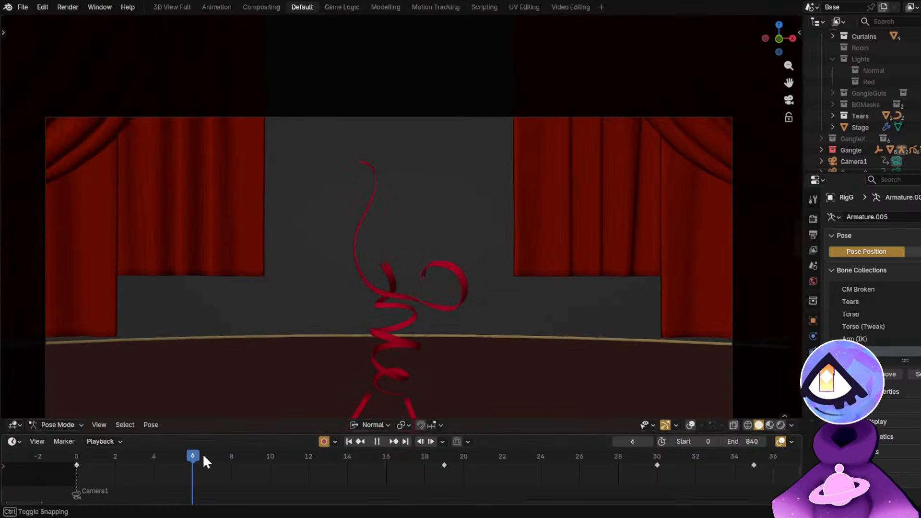
Move the lower torso control's frame 5 keyframe to frame 8 and replay the opening without overlays.
left_click(394, 364)
left_click_drag(174, 465, 231, 465)
left_click(107, 458)
key("shift+alt+z")
key("space")
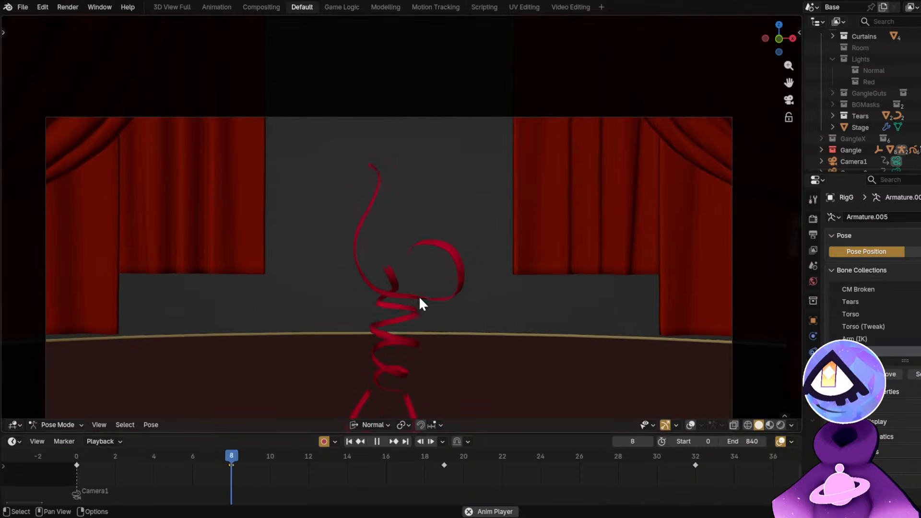
Delete the lower torso control's keyframe at frame 8.
key("space")
left_click(235, 455)
key("shift+alt+z")
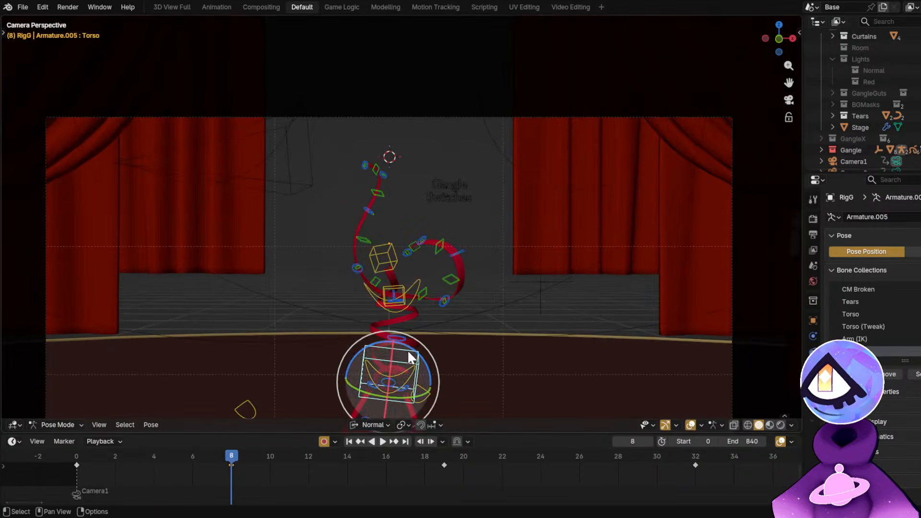
key("x")
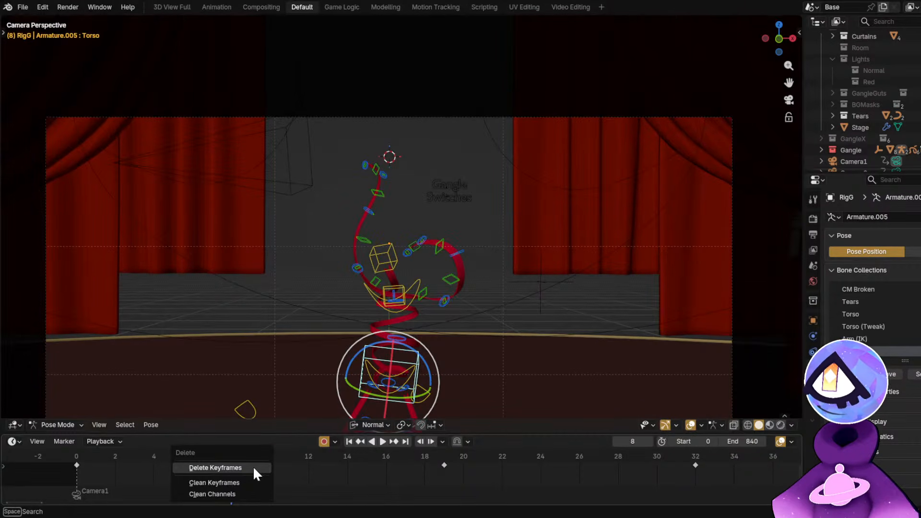
left_click(252, 468)
Replay the opening without overlays to check the torso motion, then scrub to frame 7.
left_click(107, 461)
key("shift+alt+z")
key("space")
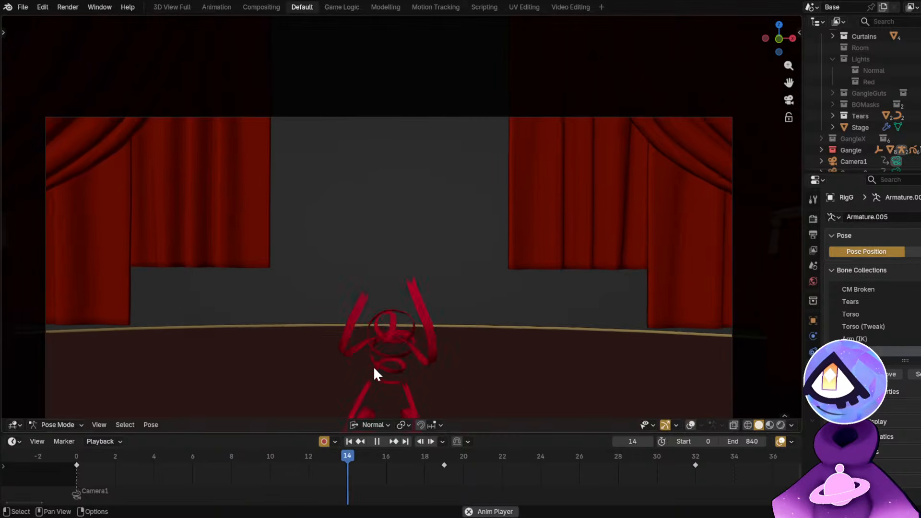
key("space")
key("shift+alt+z")
key("shift+Left")
key("shift+alt+z")
key("space")
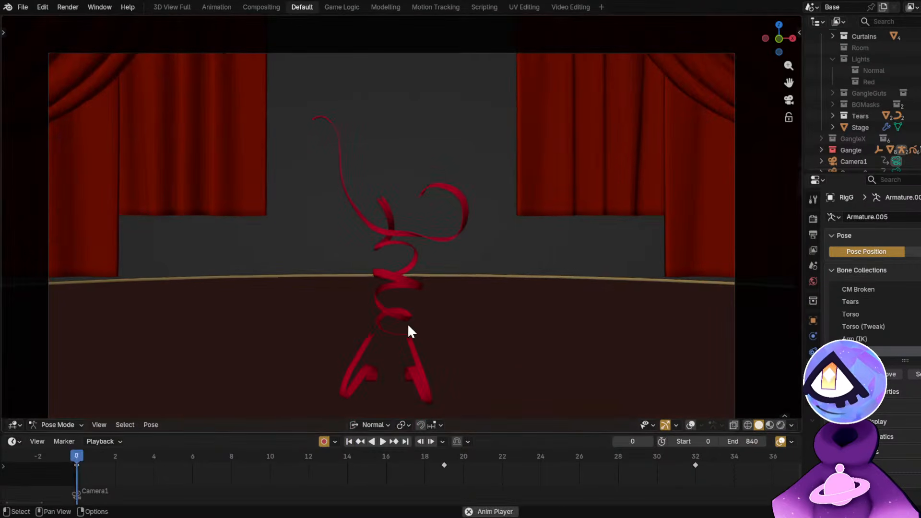
key("shift+alt+z")
left_click_drag(164, 458, 217, 474)
Rotate ArmFK.L.004 and ArmFK.L.002 at frame 5 to reshape the left arm's curl.
key("shift+alt+z")
scroll(445, 204, "up", 3)
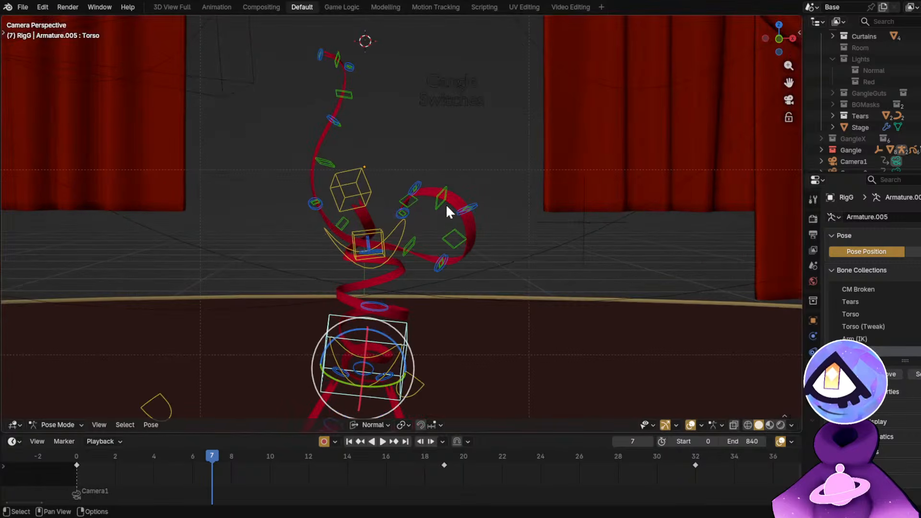
left_click(445, 203)
left_click(174, 457)
key("space")
scroll(460, 230, "up", 6)
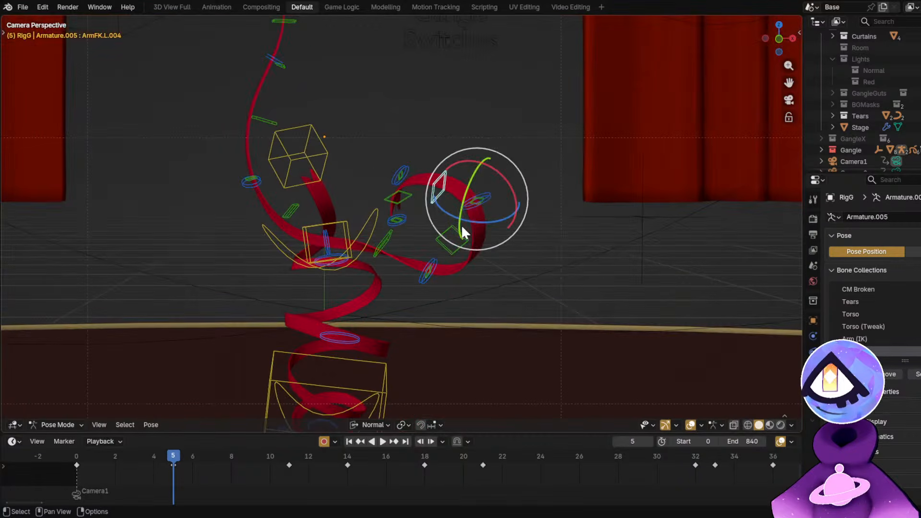
left_click_drag(528, 187, 545, 194)
left_click(475, 261)
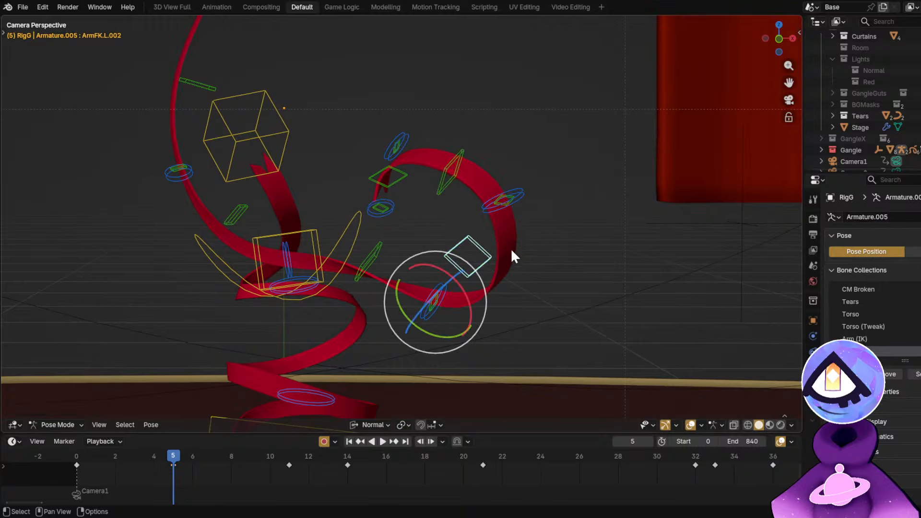
left_click_drag(462, 282, 465, 278)
Rotate ArmFK.L.003 at frame 5 to smooth the outer bend of the left arm.
left_click(411, 143)
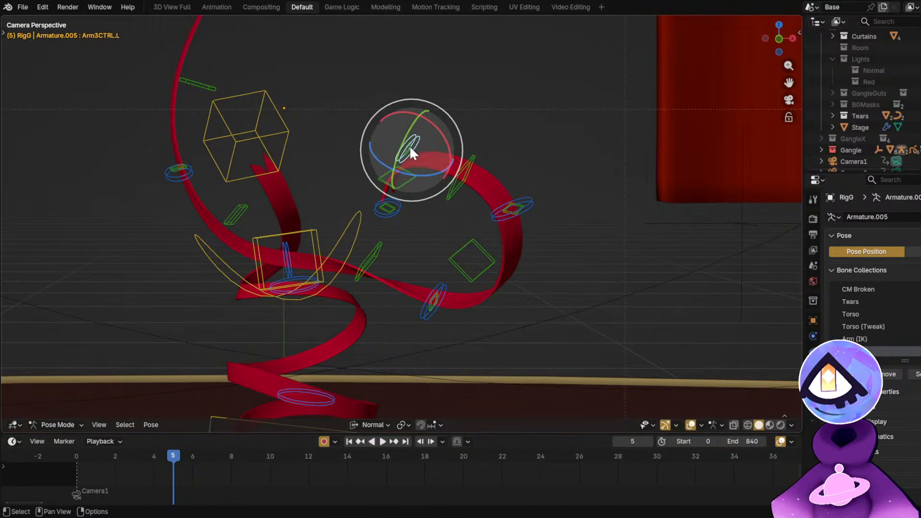
left_click(510, 214)
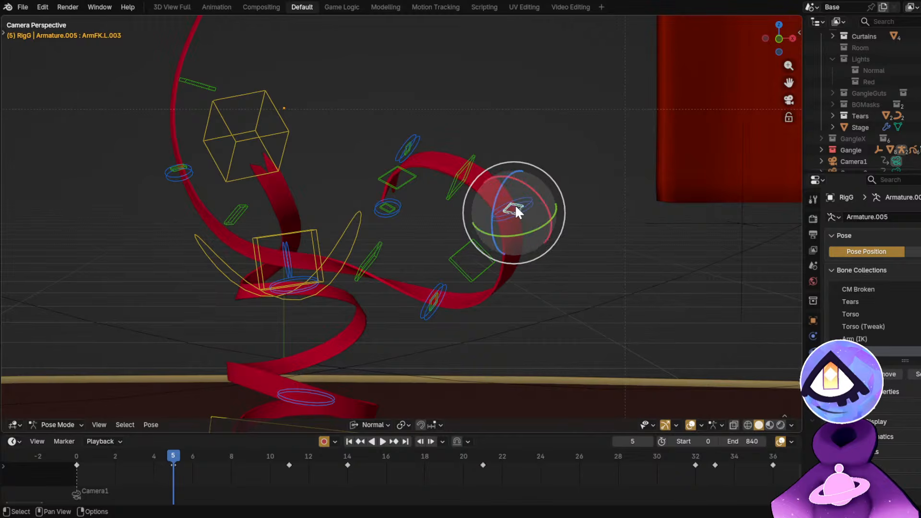
left_click_drag(543, 198, 546, 205)
scroll(312, 122, "up", 1)
middle_click_drag(311, 122, 325, 148, "shift")
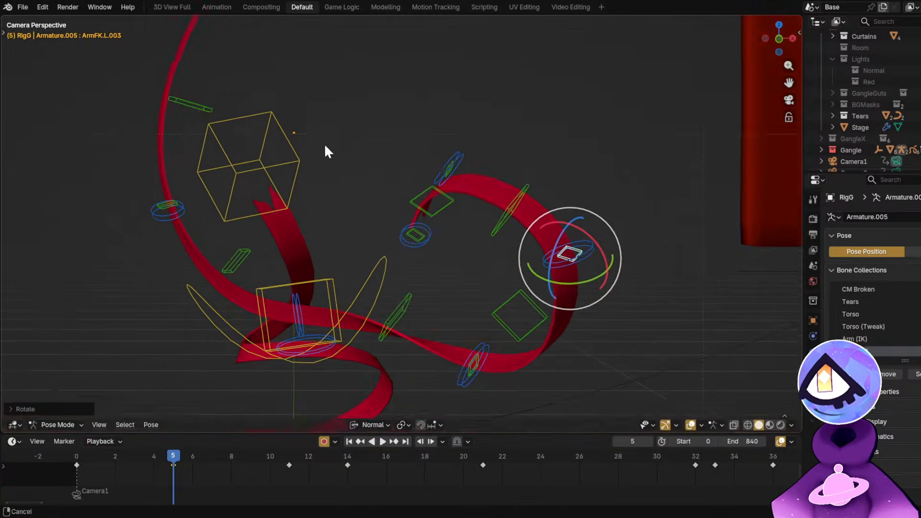
Rotate ArmFK.R.002 and ArmFK.R.001 at frame 5 to adjust the right arm's lower curve.
scroll(304, 93, "down", 2)
middle_click_drag(304, 93, 346, 215, "shift")
left_click_drag(197, 458, 173, 456)
left_click(269, 225)
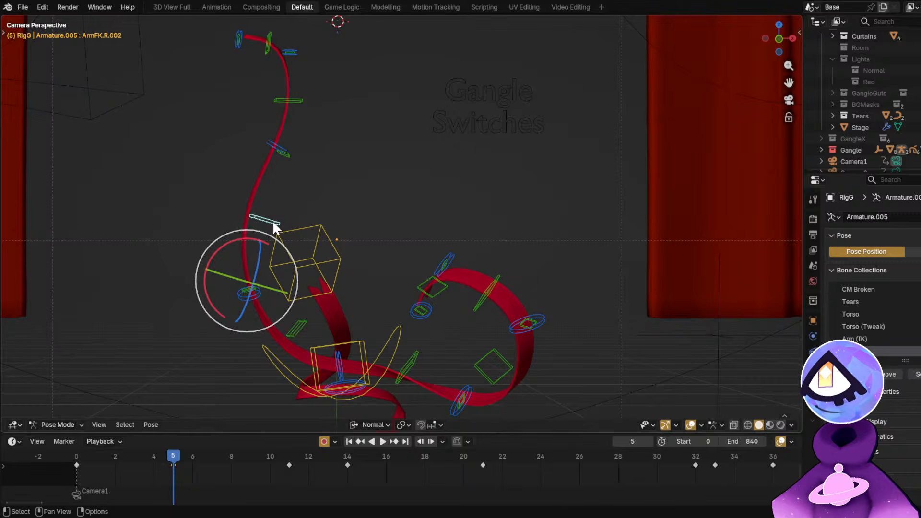
key("r")
left_click(398, 229)
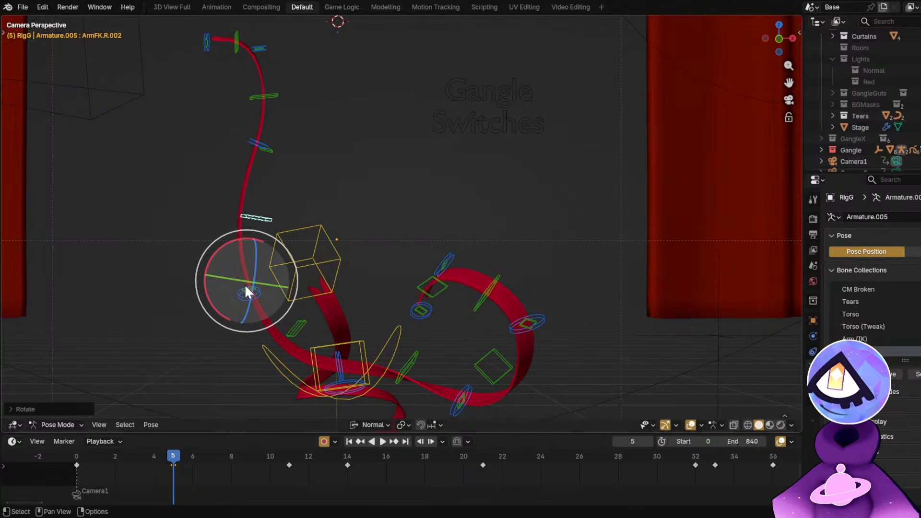
left_click(245, 284)
key("r")
left_click(274, 125)
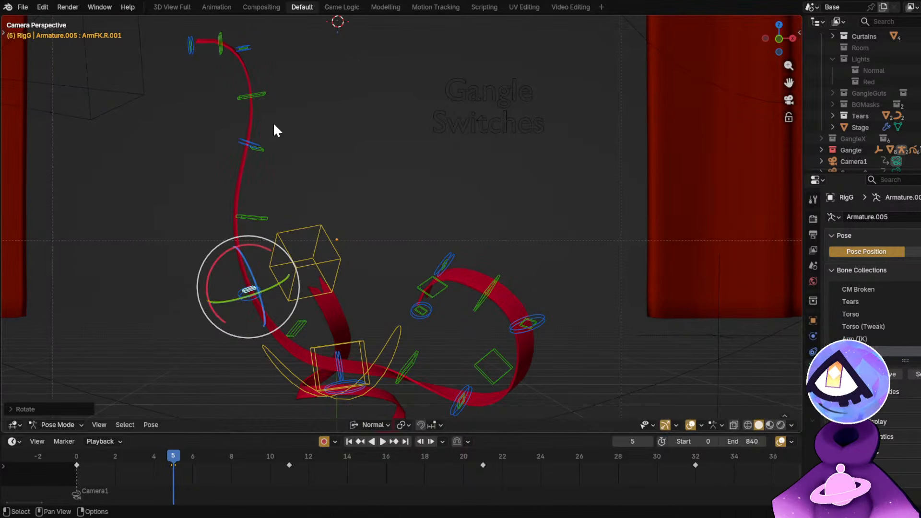
Rotate ArmFK.R.004 and ArmFK.R.003 at frame 5 to refine the right arm's upper curve.
left_click(273, 127)
key("r")
left_click(280, 161)
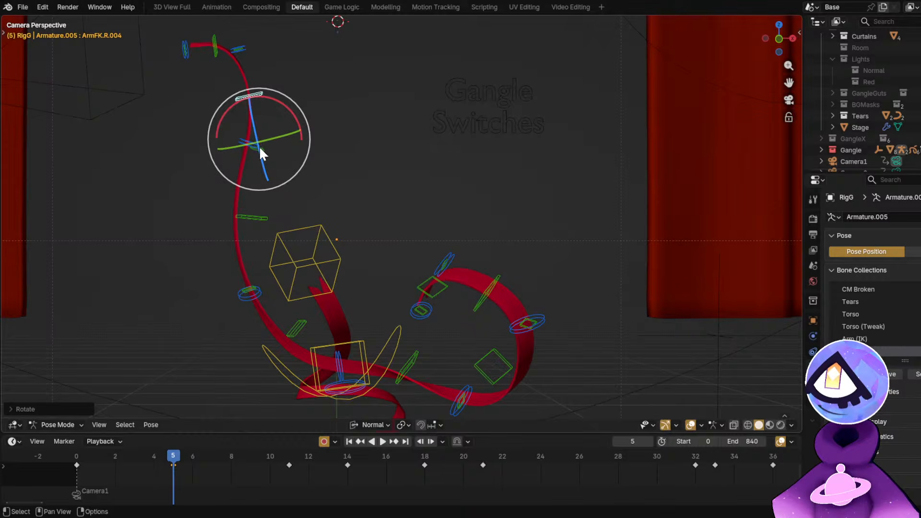
left_click(257, 147)
key("r")
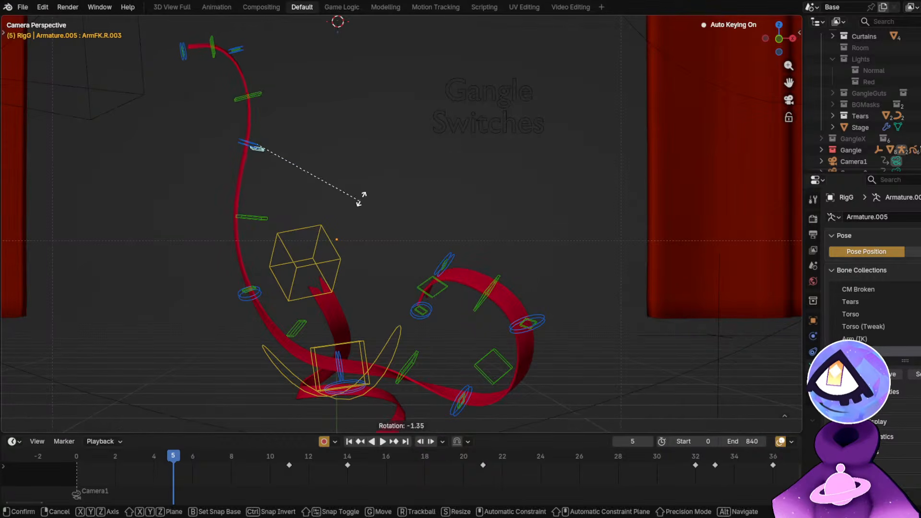
left_click(361, 197)
Replay the shot from frame 0 without overlays, with the camera frame in view, to review the new arm poses.
left_click(88, 458)
key("space")
key("shift+alt+z")
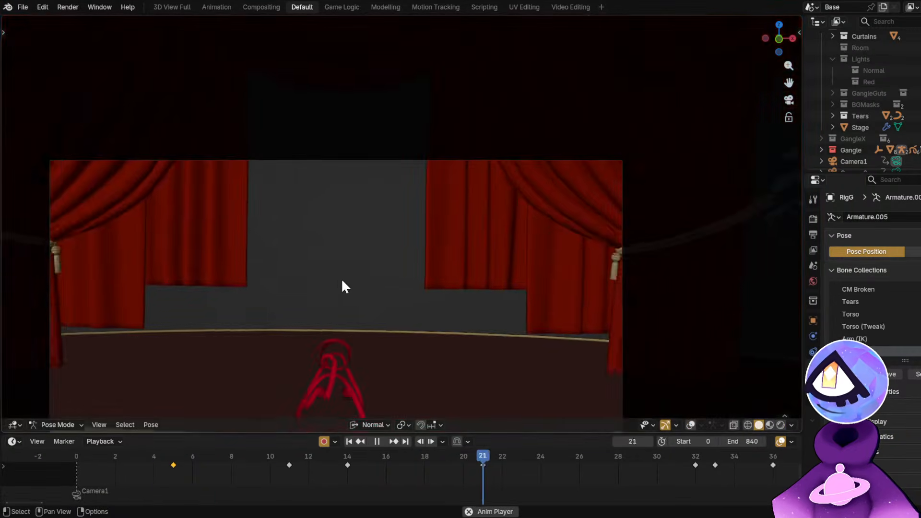
middle_click_drag(395, 315, 409, 209, "shift")
key("space")
left_click(349, 441)
key("space")
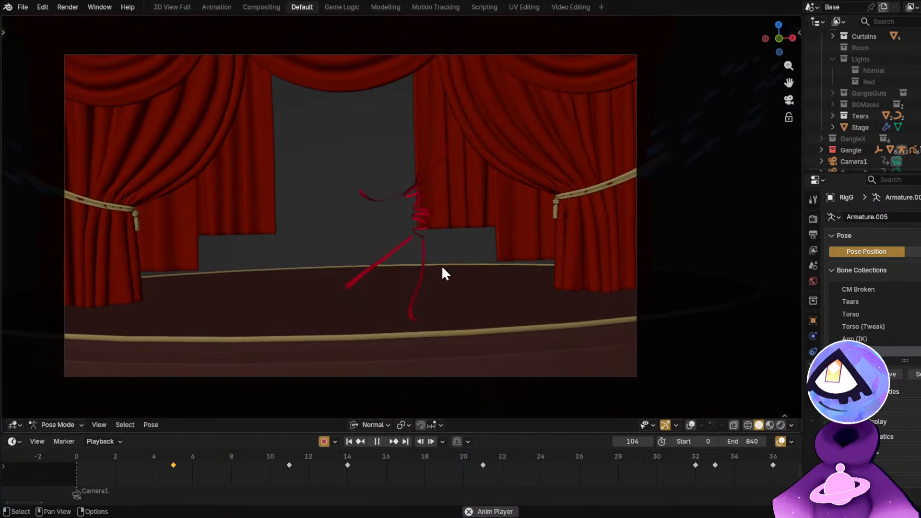
key("space")
Show the overlays and scrub the middle of the shot up to frame 98 to examine the arm swings.
middle_click_drag(664, 464, 202, 459)
middle_click_drag(557, 455, 462, 450)
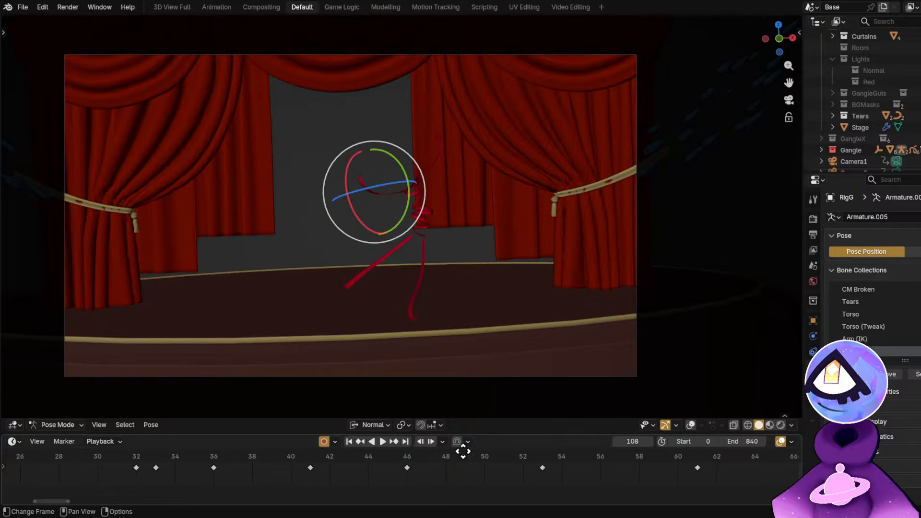
key("alt+shift+z")
scroll(405, 164, "up", 5)
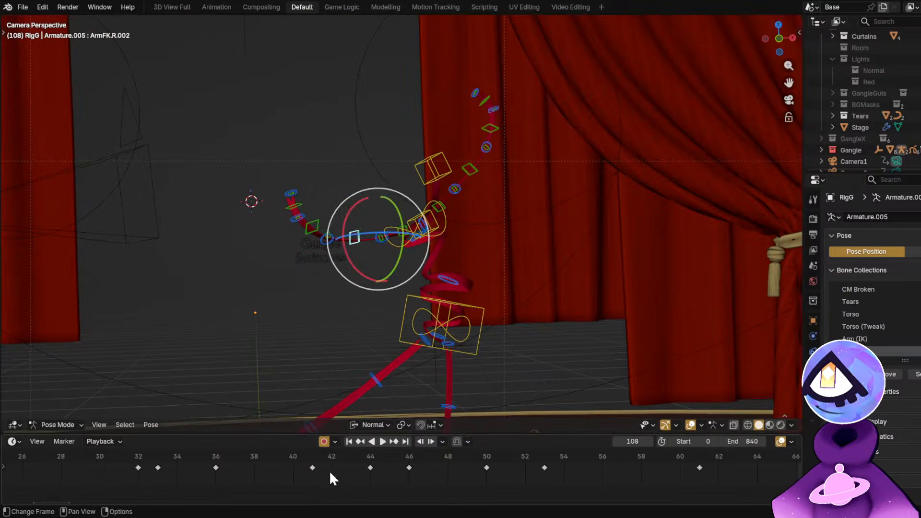
left_click_drag(329, 470, 745, 468)
middle_click_drag(744, 468, 312, 476)
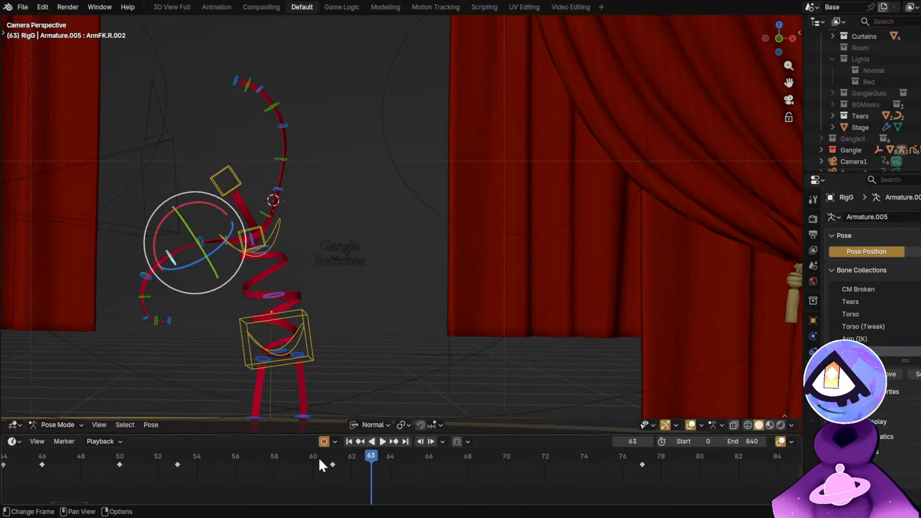
left_click_drag(320, 460, 729, 470)
middle_click_drag(720, 468, 346, 484)
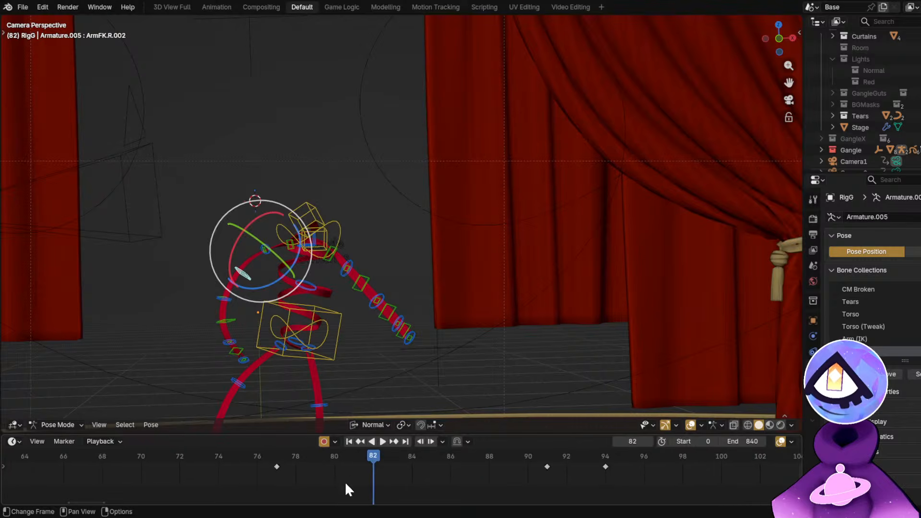
left_click_drag(373, 463, 683, 476)
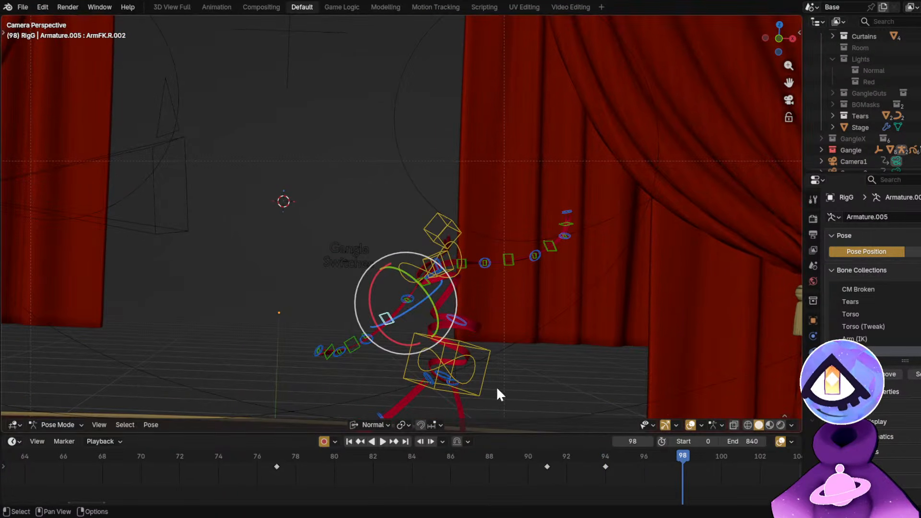
Select the right arm's full FK chain through ArmFK.R.007 and move its frame 91 keyframe to frame 86.
scroll(420, 346, "up", 5)
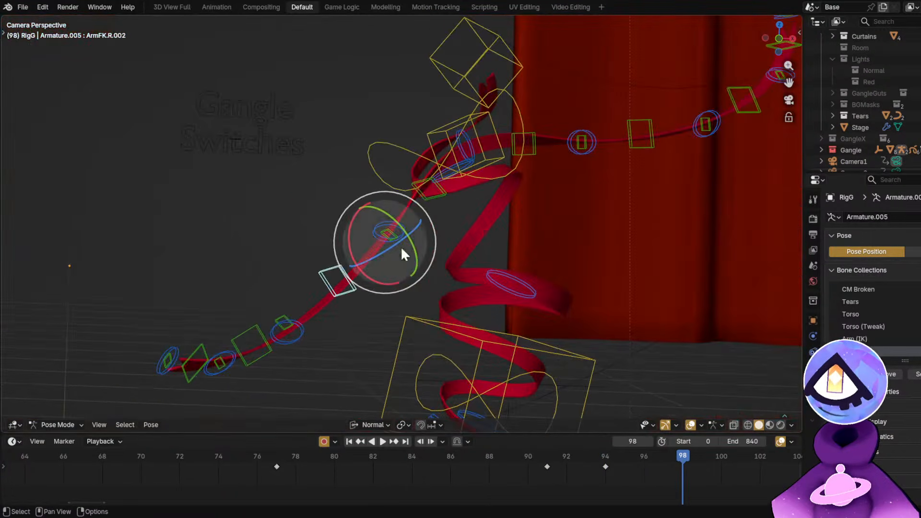
left_click(438, 192, "shift")
left_click(281, 320, "shift")
left_click(242, 359, "shift")
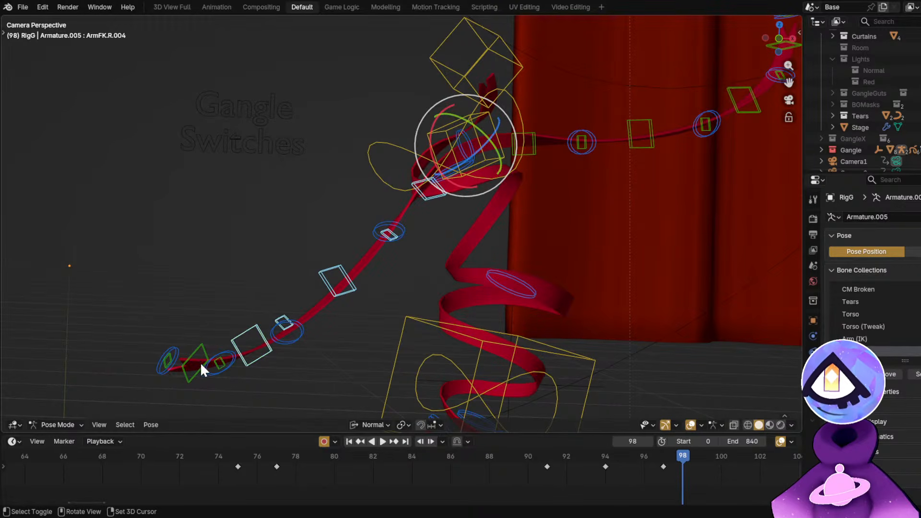
left_click(201, 360, "shift")
left_click(168, 356, "shift")
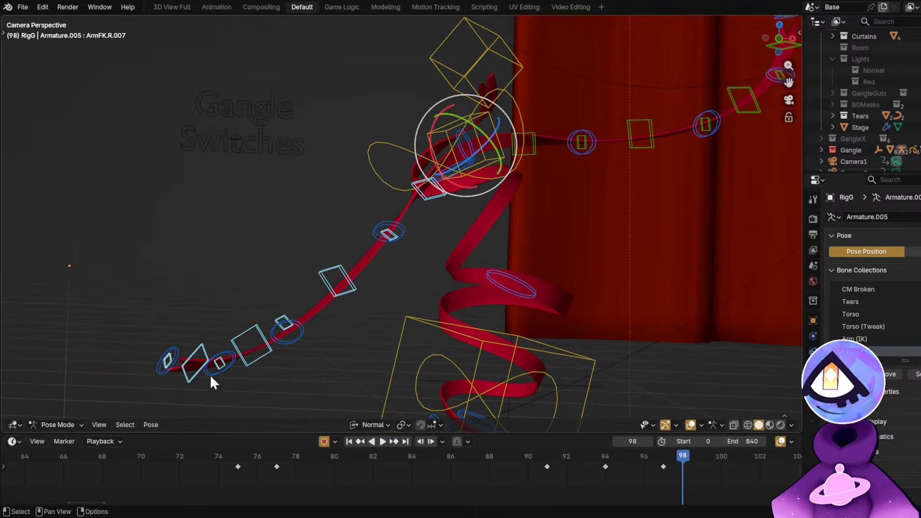
left_click_drag(317, 455, 461, 476)
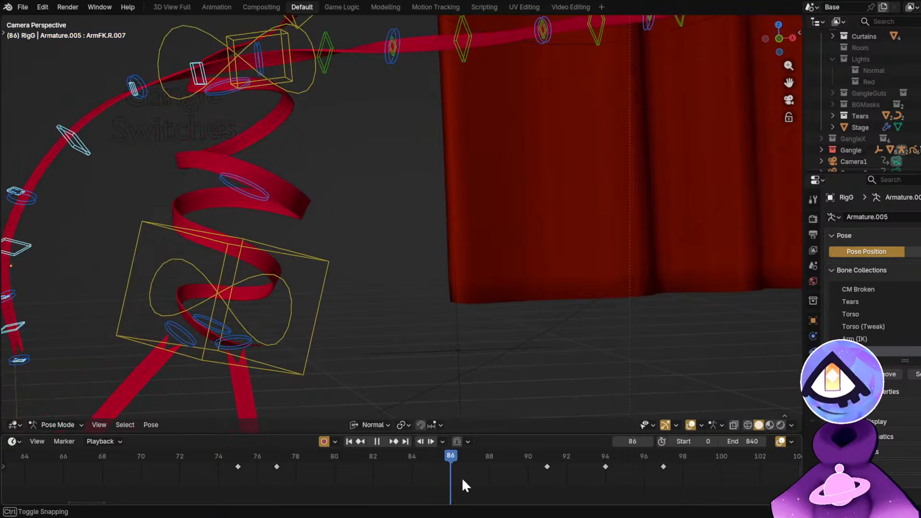
scroll(529, 465, "down", 3)
left_click_drag(539, 467, 487, 485)
Replay the right arm's retimed swing without overlays up to frame 109.
scroll(413, 387, "down", 3)
key("shift+alt+z")
key("space")
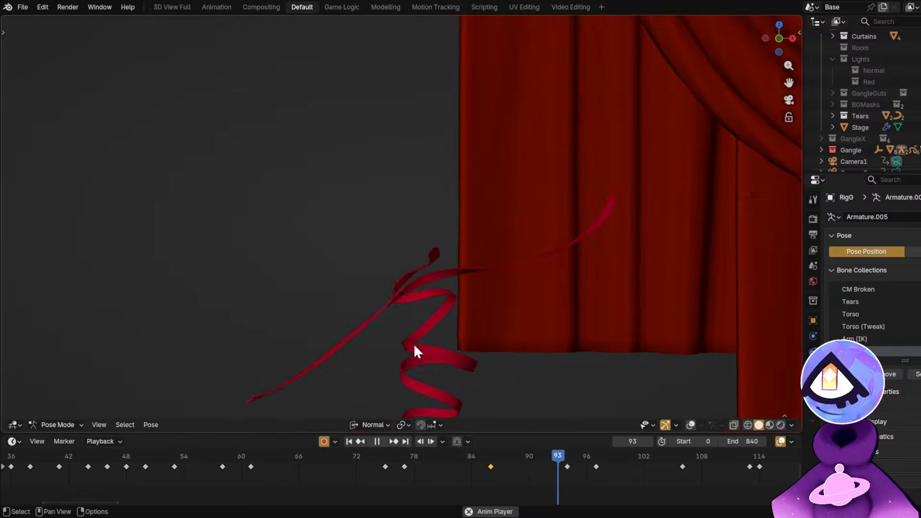
key("space")
key("shift+alt+z")
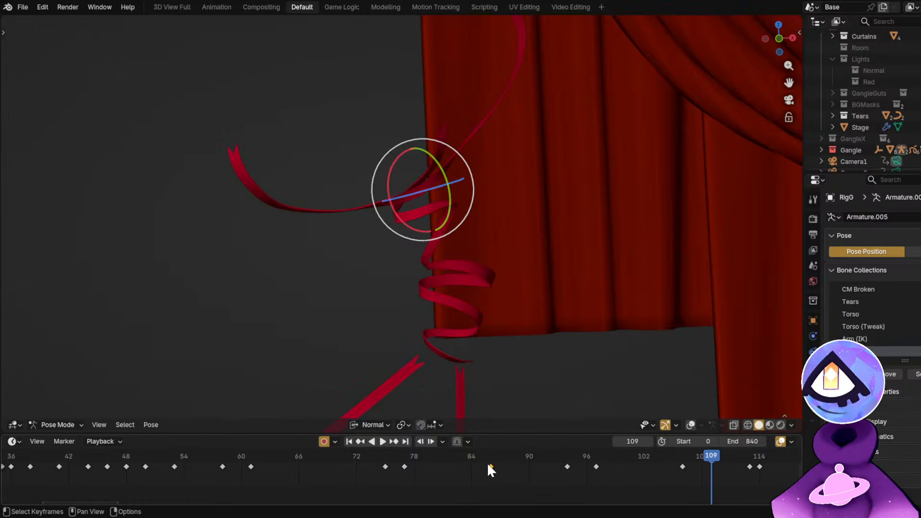
Move the right arm's keyframes from frame 86 to 84 and from 94 to 91, and replay the swing.
left_click_drag(488, 463, 470, 470)
left_click_drag(567, 466, 533, 483)
left_click(348, 456)
key("space")
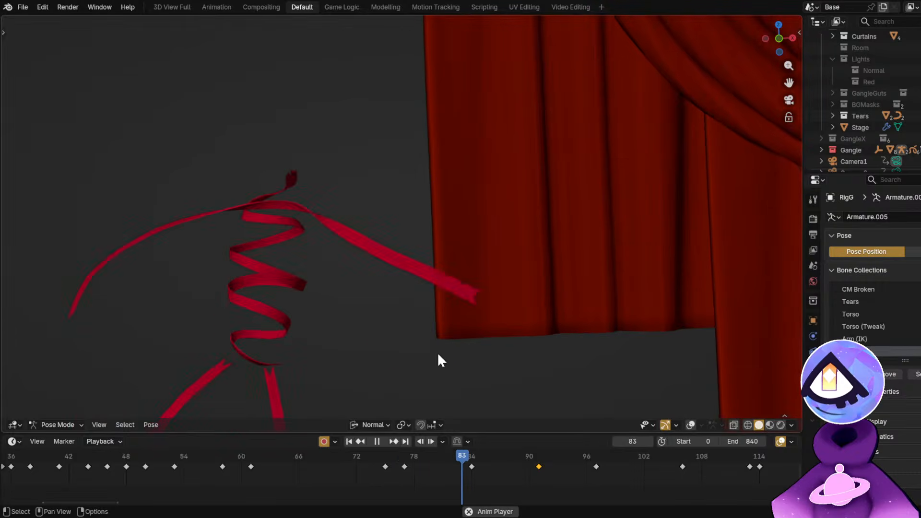
key("space")
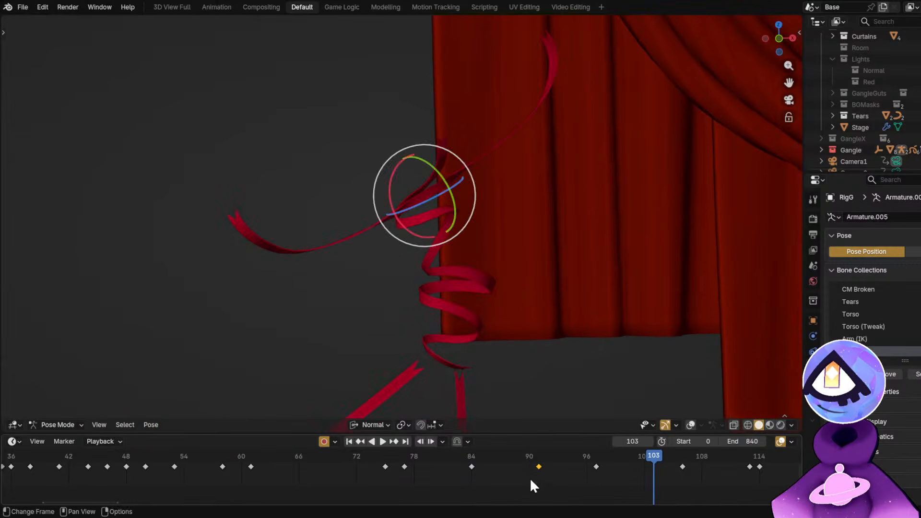
Move the right arm's keyframes from frame 91 to 86 and from 84 to 82, and replay from frame 72.
left_click_drag(537, 467, 465, 463)
left_click_drag(459, 457, 451, 468)
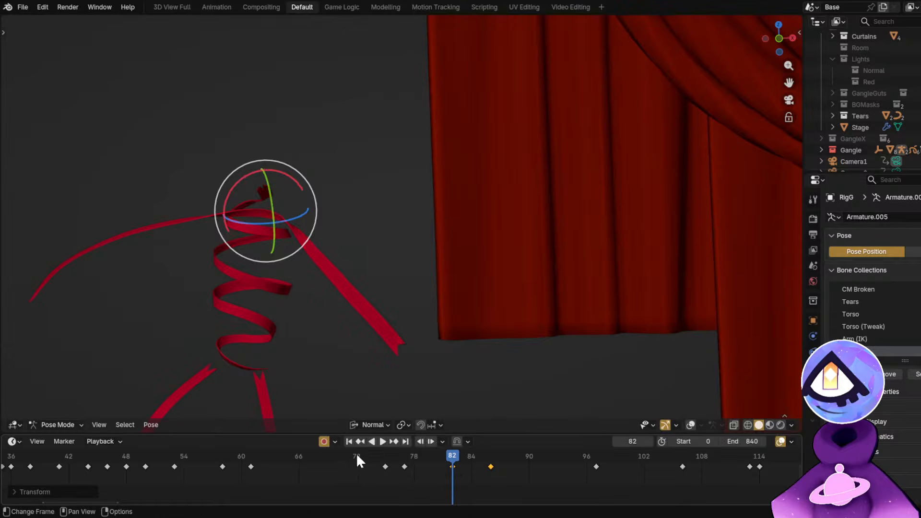
left_click(356, 454)
key("space")
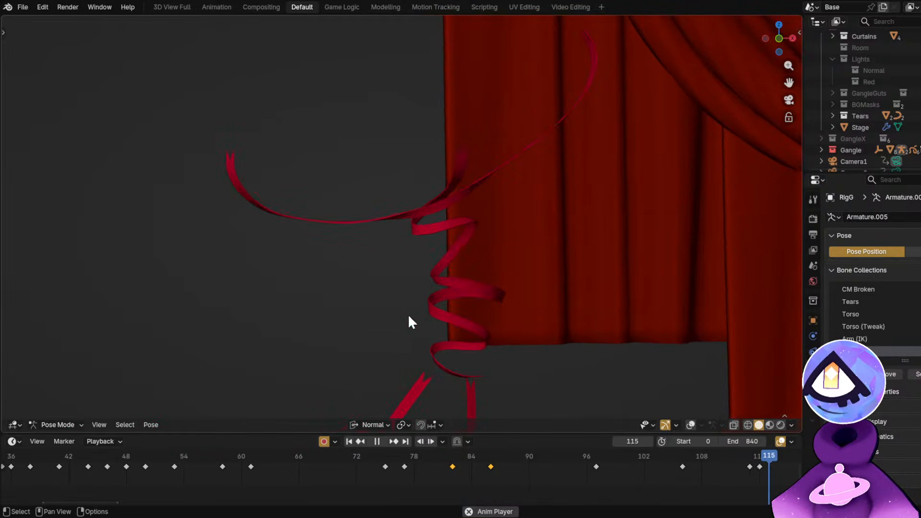
key("space")
Save the file and replay the shot from about frame 48 to frame 125 to check the arm timing.
key("ctrl+s")
left_click(128, 454)
key("space")
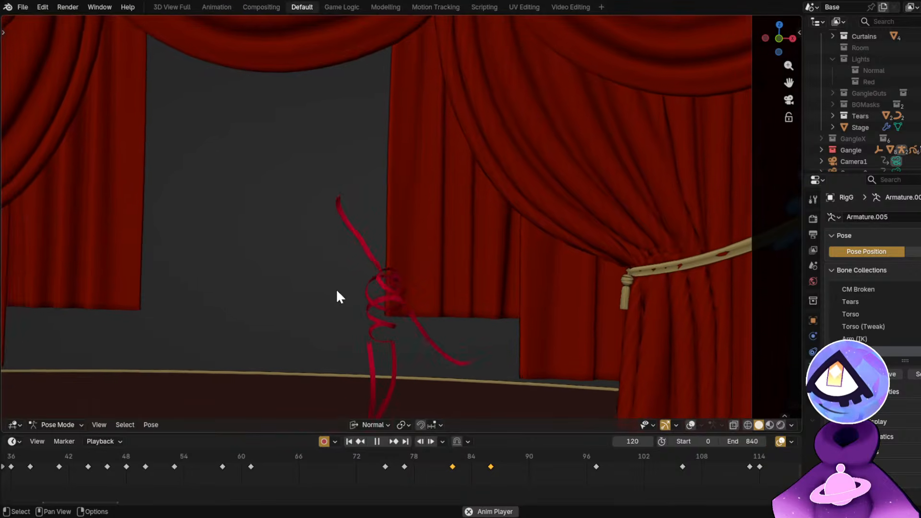
key("space")
key("ctrl+s")
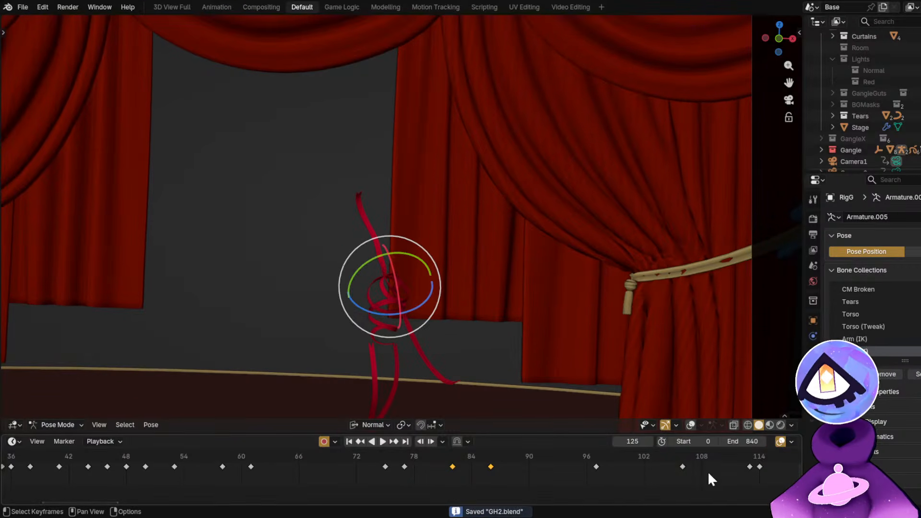
middle_click_drag(723, 481, 501, 491)
scroll(510, 488, "down", 4)
middle_click_drag(628, 490, 467, 490)
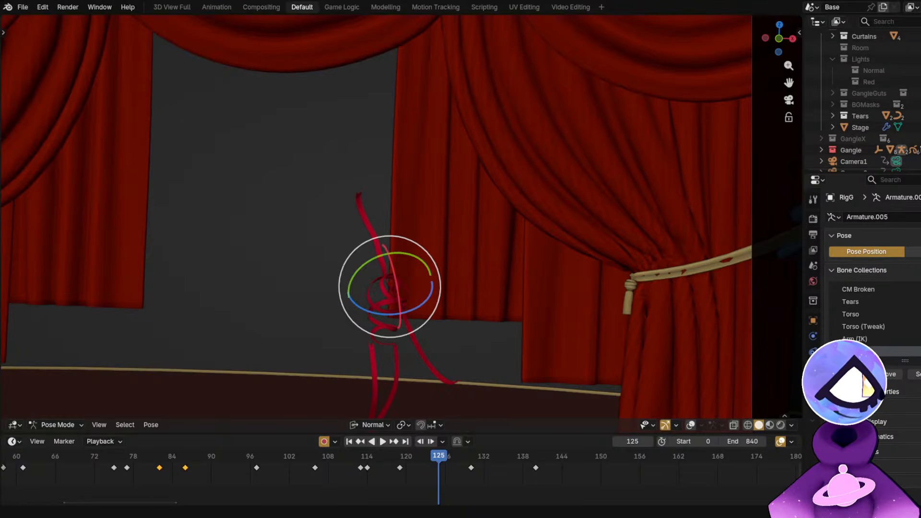
Replay the body motion from about frame 76 to frame 101, and show the viewport overlays again.
left_click_drag(431, 475, 262, 456)
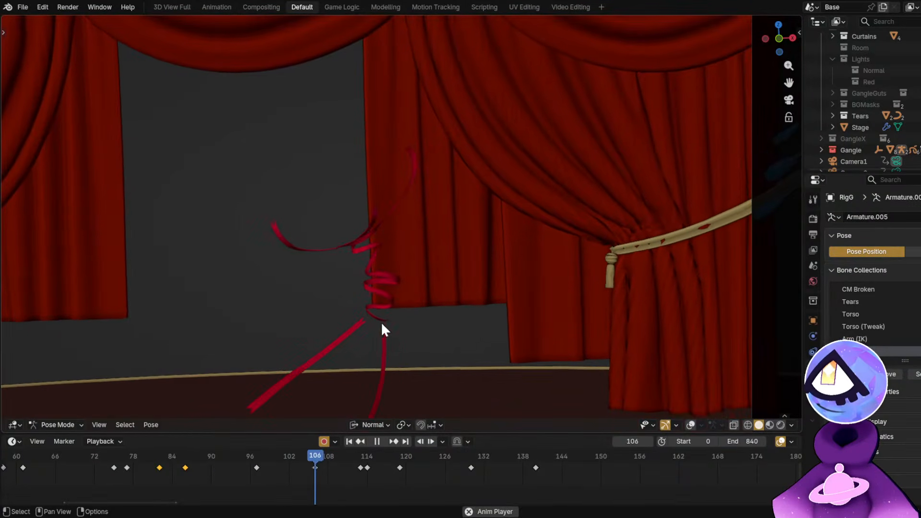
key("space")
left_click(120, 456)
key("space")
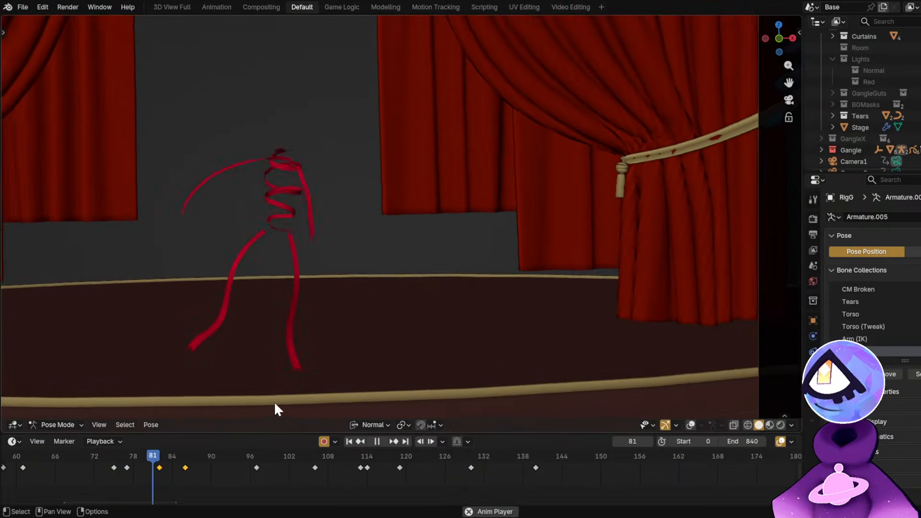
key("space")
key("shift+alt+z")
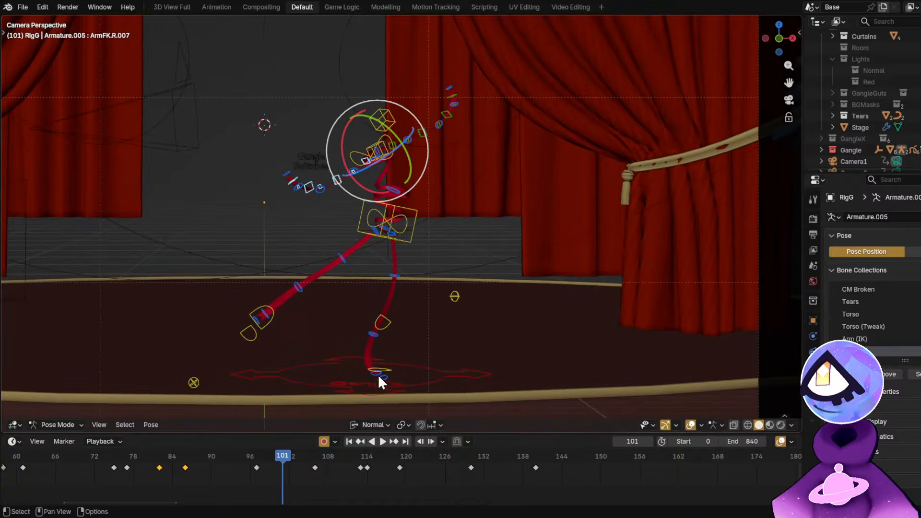
Rotate the left foot IK control about 18 degrees around its normal Z axis at frame 85, and replay the step.
left_click(378, 369)
scroll(378, 370, "up", 3)
left_click_drag(169, 456, 179, 474)
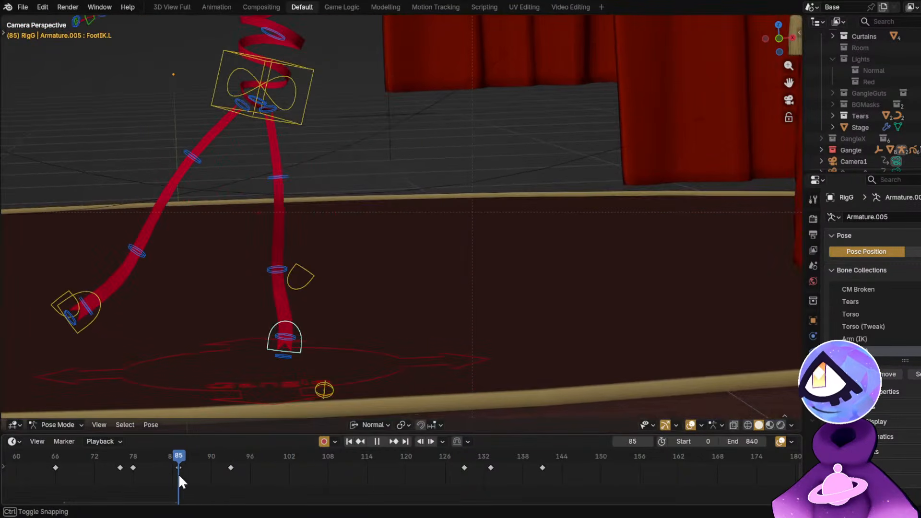
key("r")
key("z")
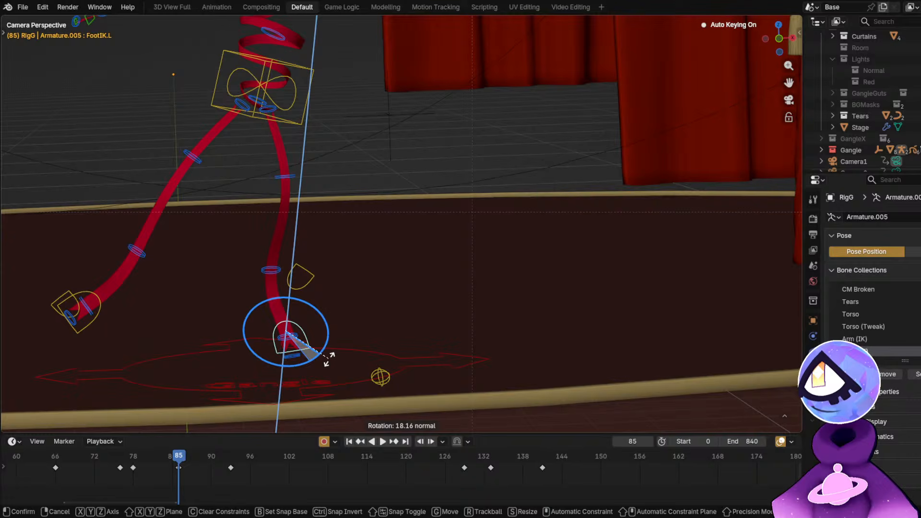
left_click(323, 355)
left_click_drag(123, 452, 111, 453)
key("space")
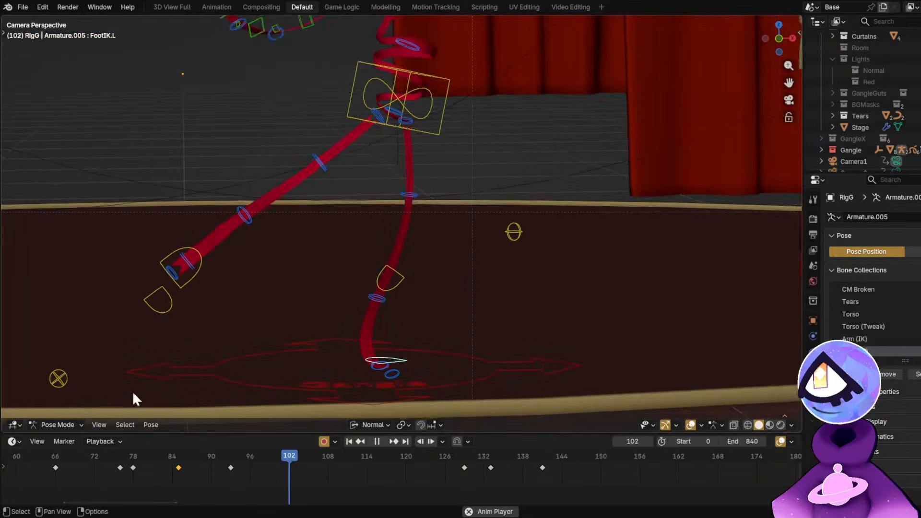
left_click_drag(139, 459, 177, 465)
key("space")
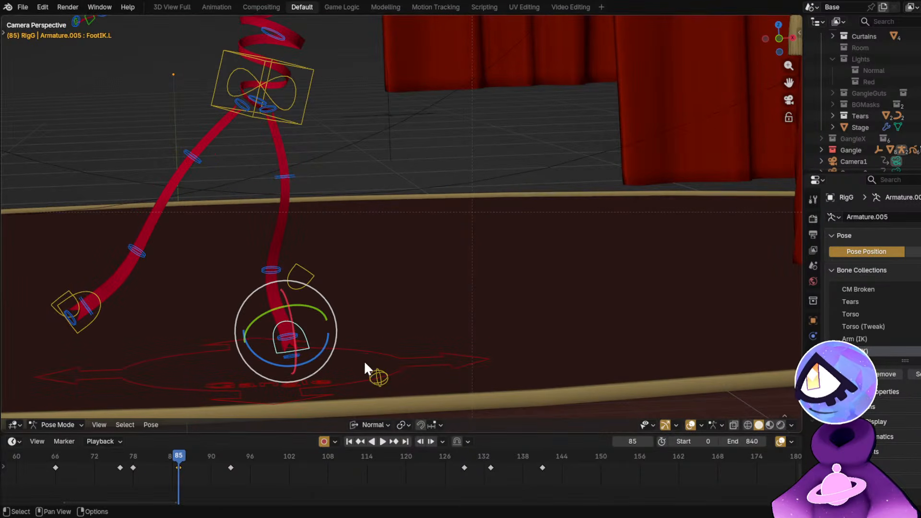
Try raising the root control along its Z axis at frame 85, replay from frame 75 without overlays, and undo the move.
left_click(359, 350)
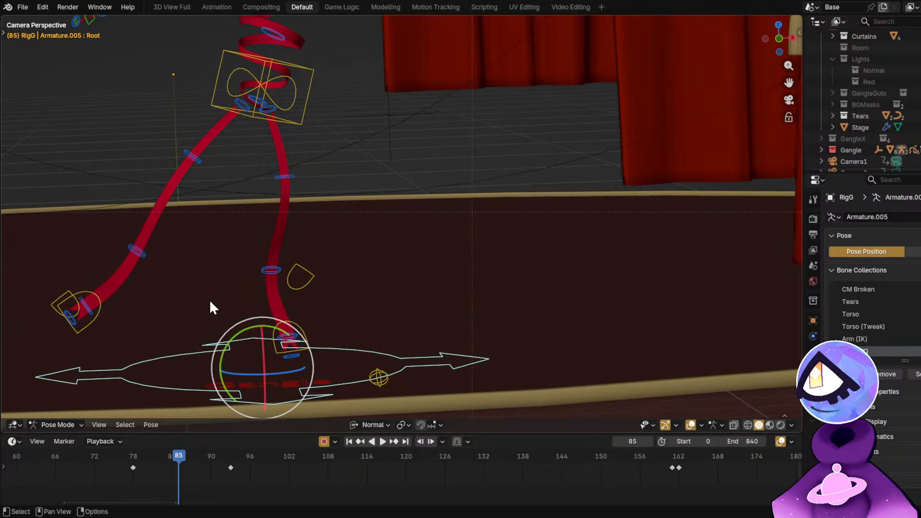
key("g")
key("z")
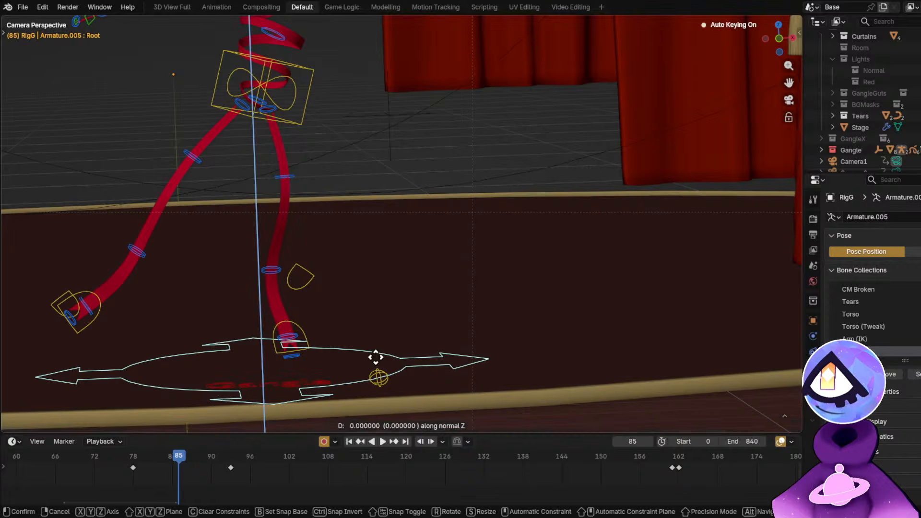
left_click(370, 281)
left_click(113, 456)
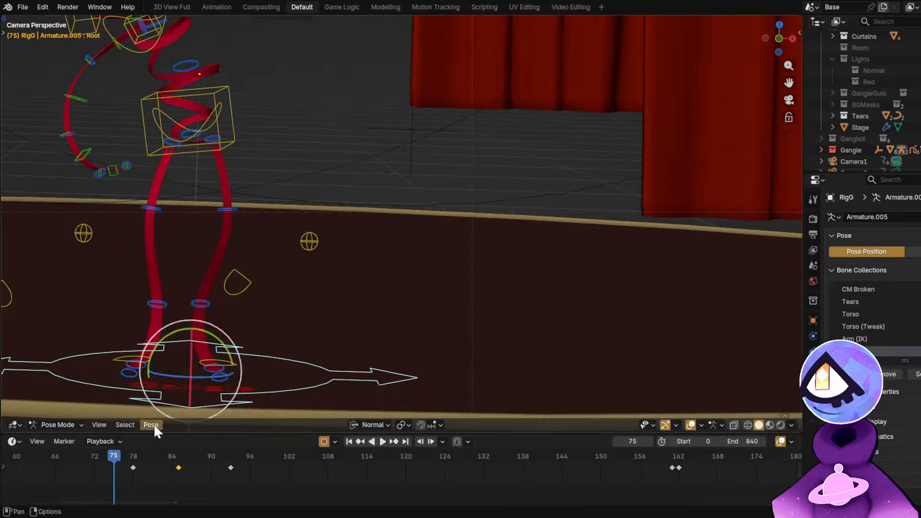
key("alt+shift+z")
key("space")
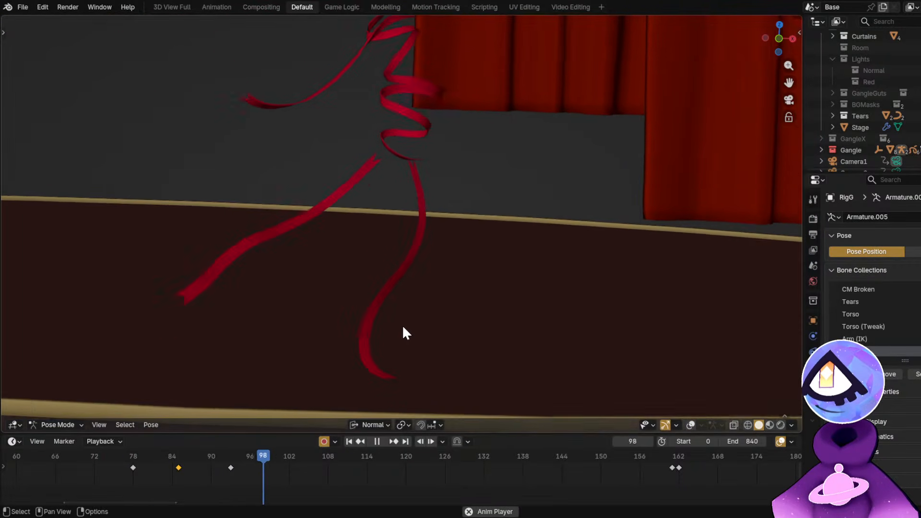
key("space")
key("ctrl+z")
key("ctrl+z")
key("alt+shift+z")
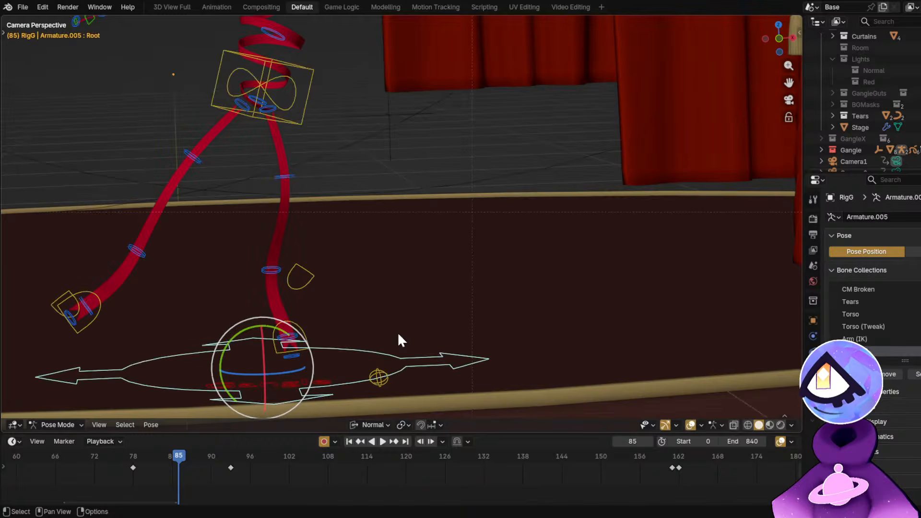
key("ctrl+z")
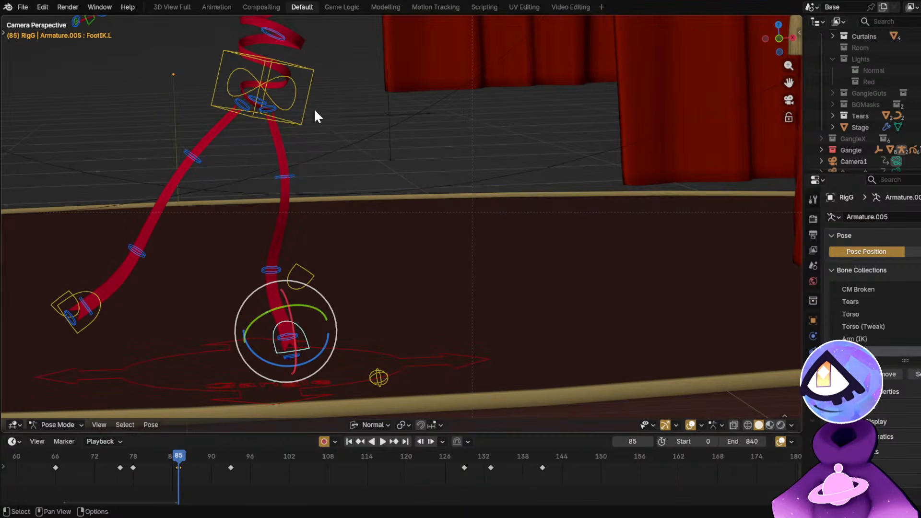
Try to move the torso control along its normal Z axis at frame 85, and undo the move.
left_click(308, 109)
key("g")
key("z")
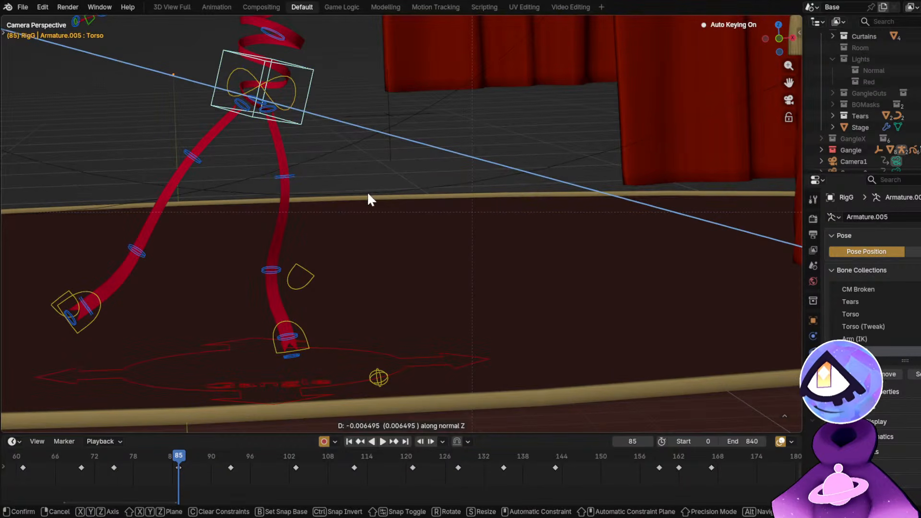
left_click(367, 194)
key("ctrl+z")
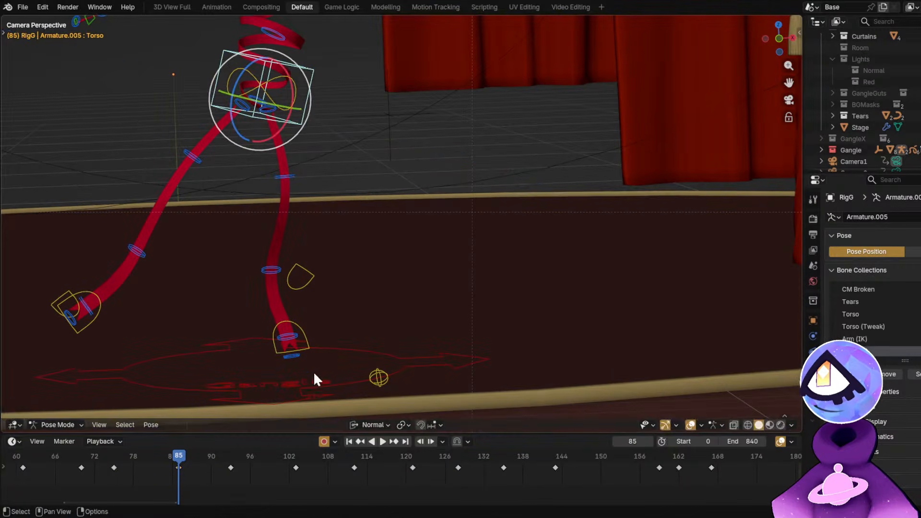
Switch the transform orientation to Global and raise the torso control slightly along Z at frame 85.
left_click(373, 424)
left_click(353, 335)
key("g")
key("z")
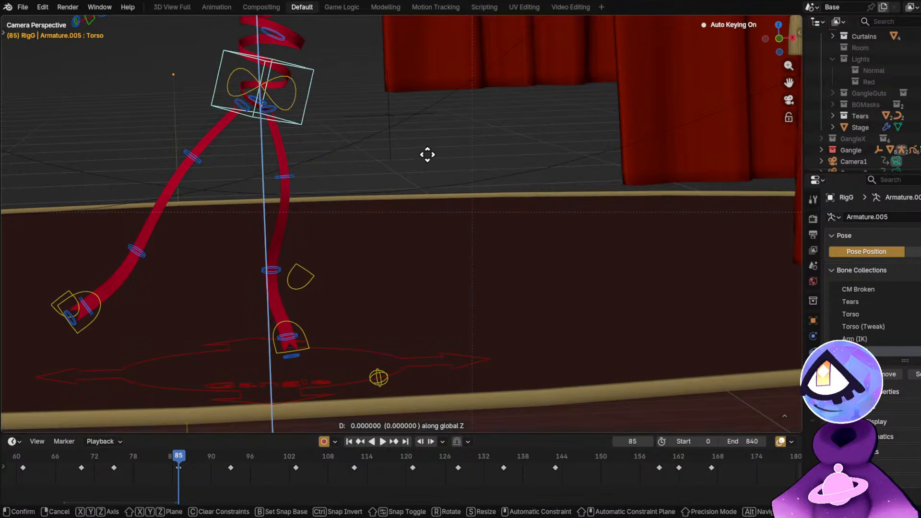
left_click(427, 154)
Raise the left foot IK control slightly along global Z at frame 85.
left_click(306, 343)
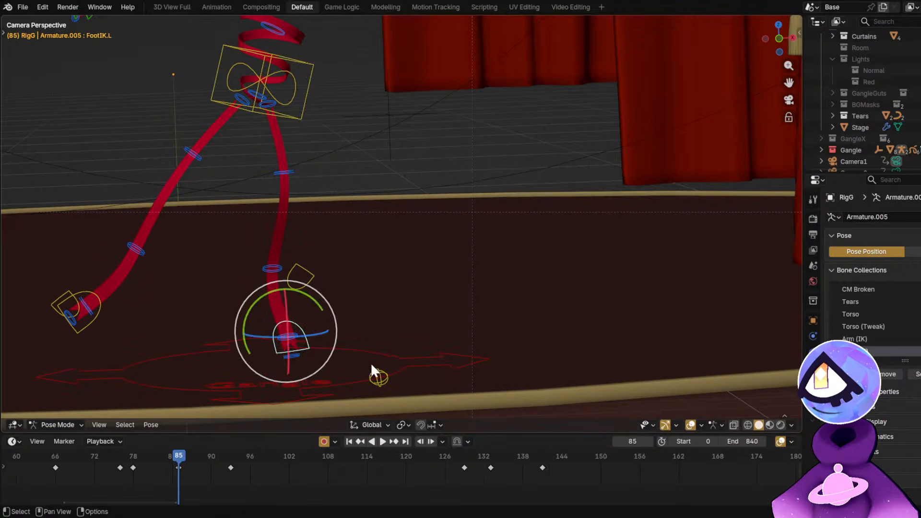
key("g")
key("z")
left_click(140, 310)
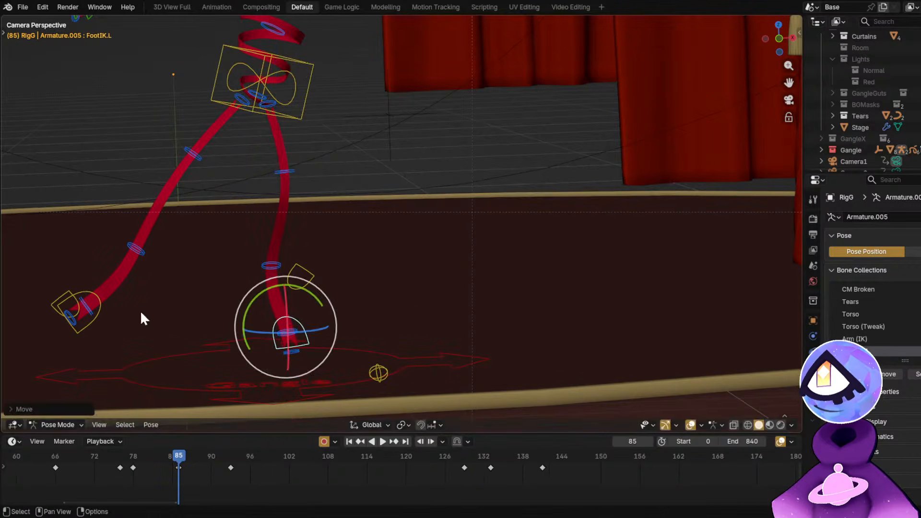
Move the right foot IK control slightly upward and away from the left foot at frame 83.
left_click(105, 307)
left_click(171, 461)
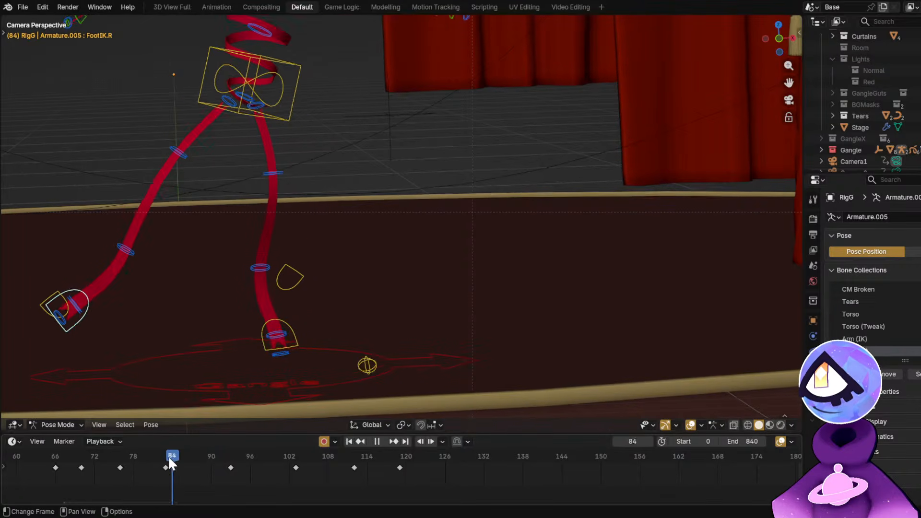
left_click_drag(168, 456, 165, 455)
key("g")
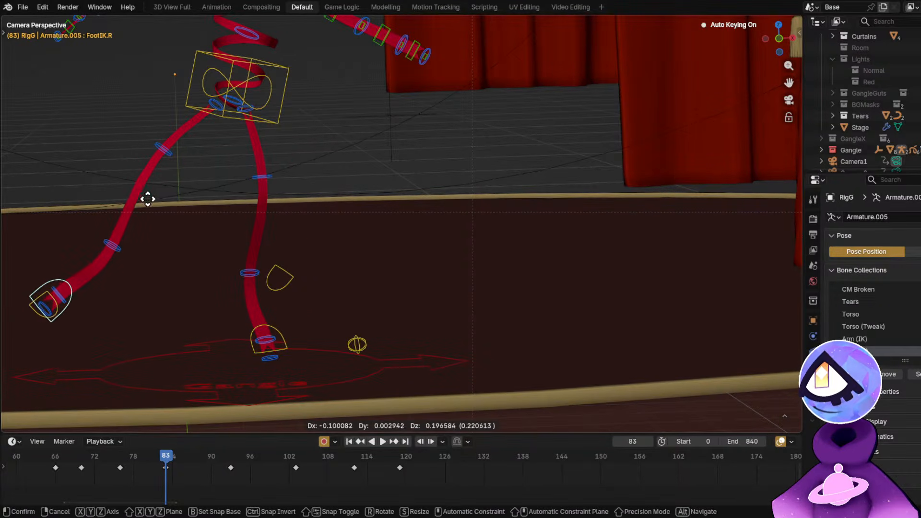
left_click(128, 201)
Rotate the right foot IK control freely at frame 83 to straighten the ribbon leg, and replay from about frame 63 to 115.
key("r")
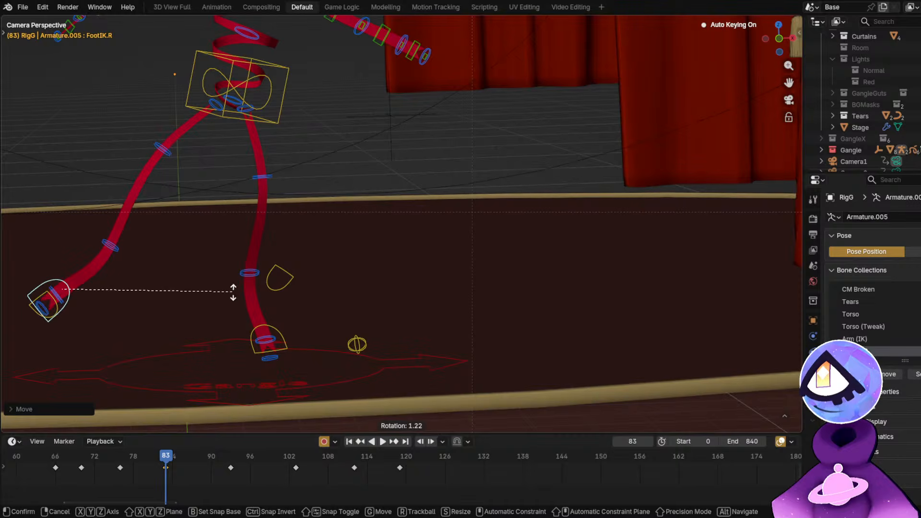
left_click(233, 292)
middle_click_drag(165, 291, 235, 312, "shift")
key("r")
key("r")
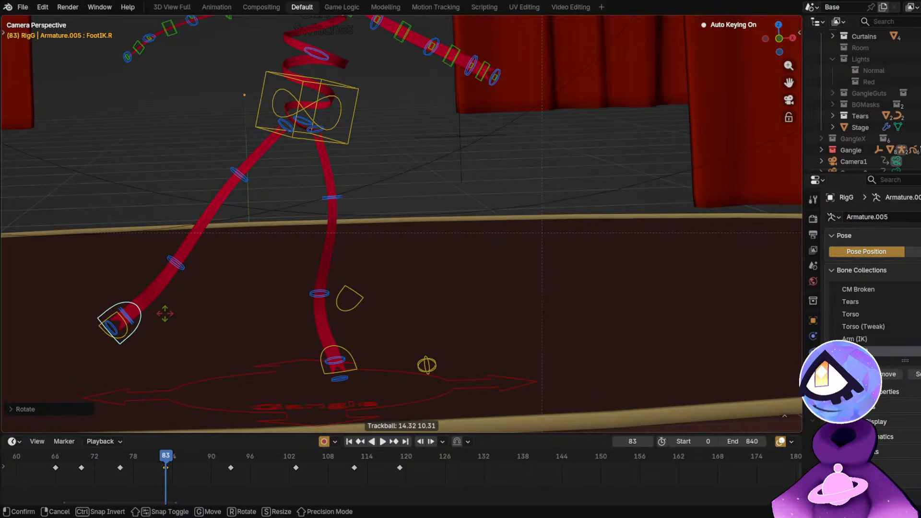
left_click(154, 326)
left_click(39, 456)
key("space")
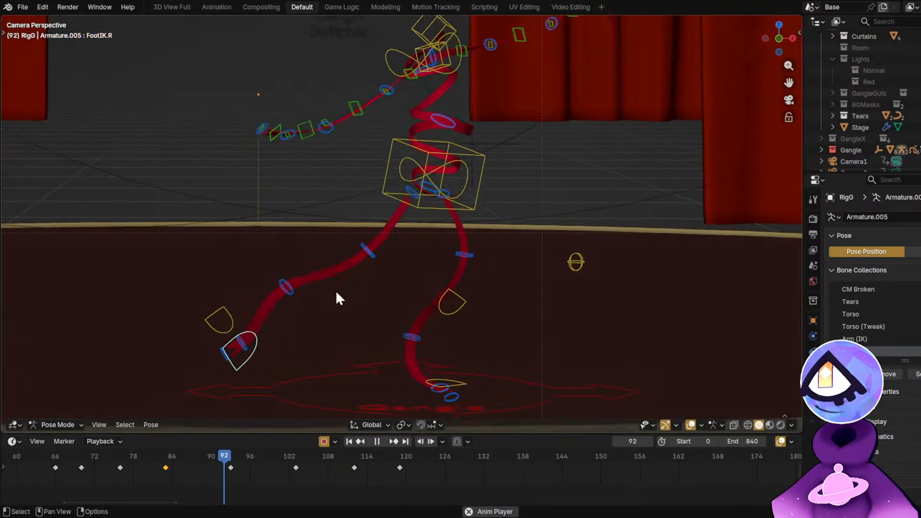
key("space")
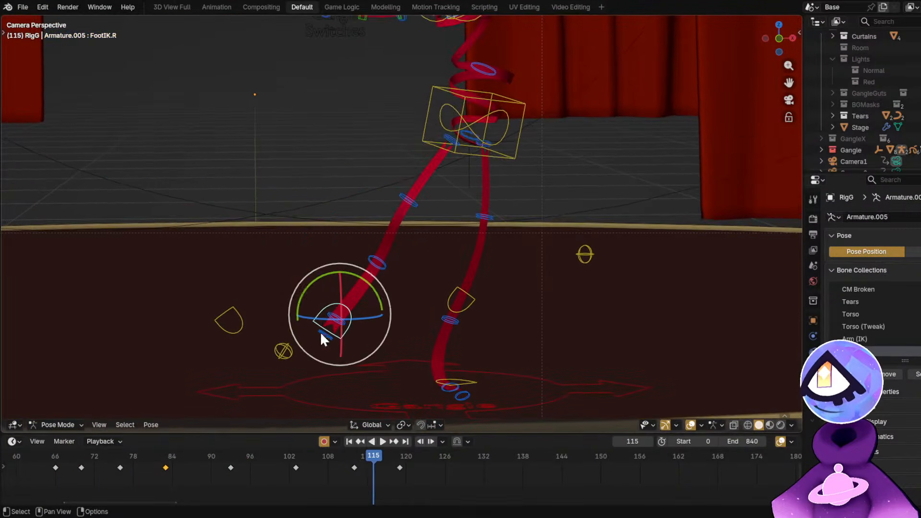
Move the right foot IK control up and farther from the body at frame 112, and rotate it to straighten the leg.
left_click_drag(289, 459, 353, 459)
key("g")
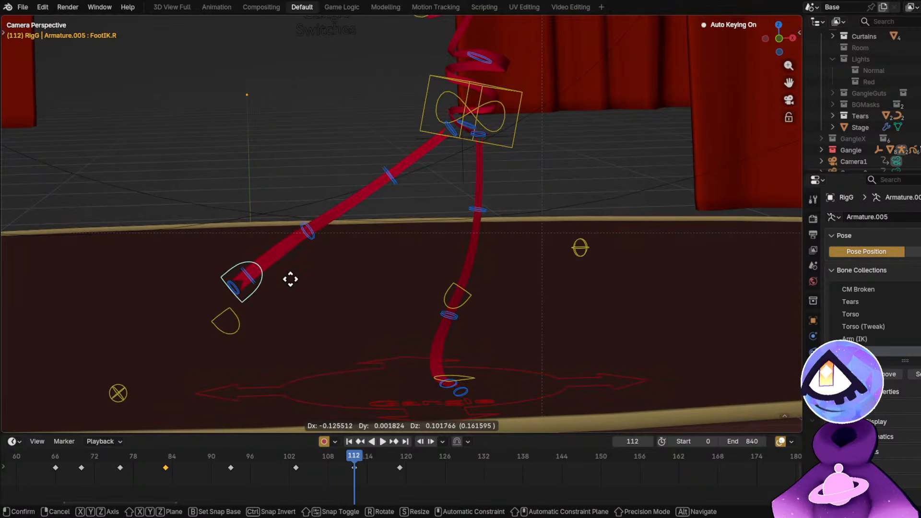
left_click(261, 288)
key("r")
left_click(246, 295)
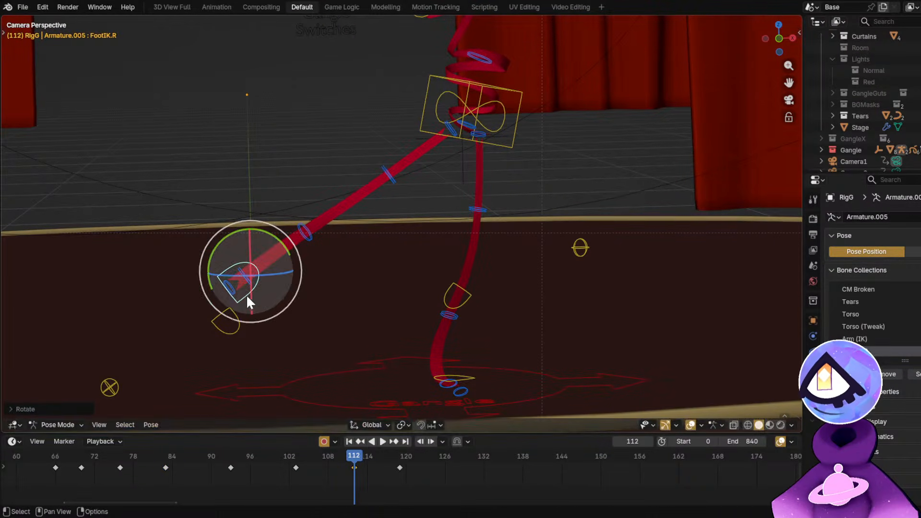
key("r")
key("r")
left_click(234, 295)
Replay the leg motion repeatedly from around frames 85 to 90, up to frame 136, to check the revised foot poses.
left_click_drag(219, 456, 211, 455)
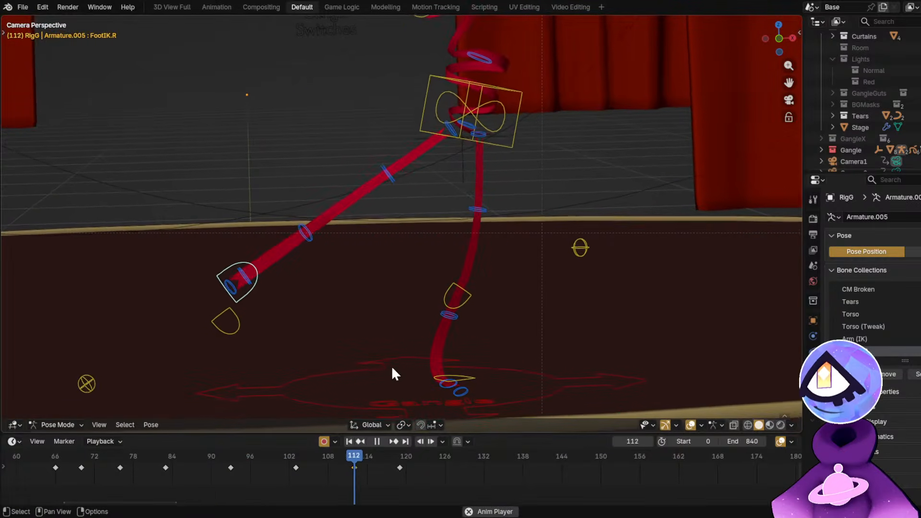
key("space")
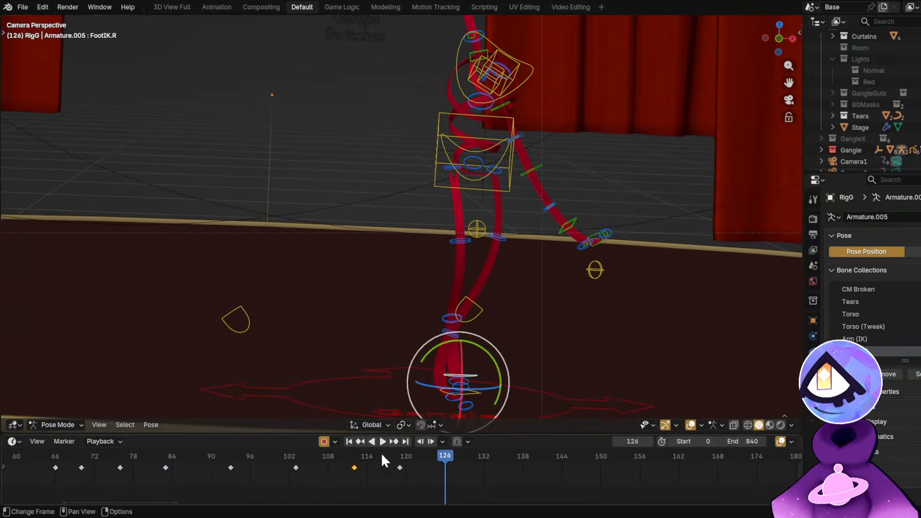
left_click(194, 458)
key("space")
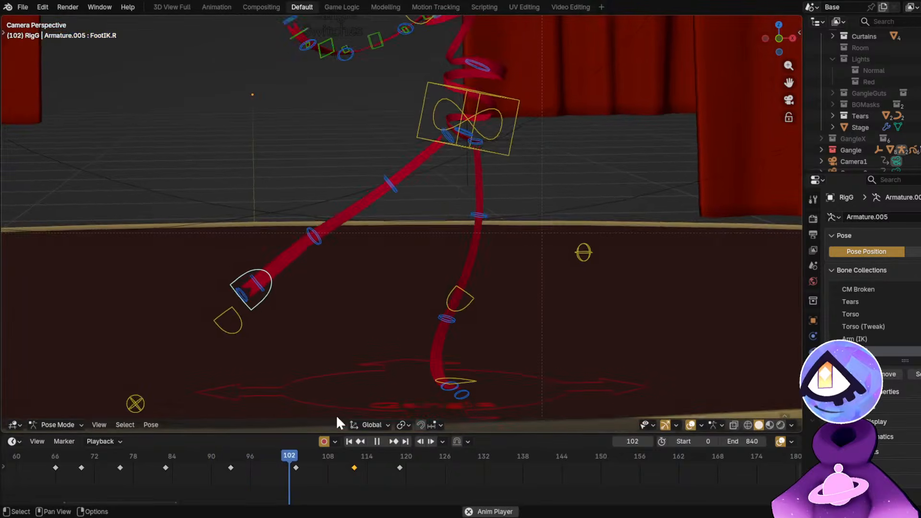
key("space")
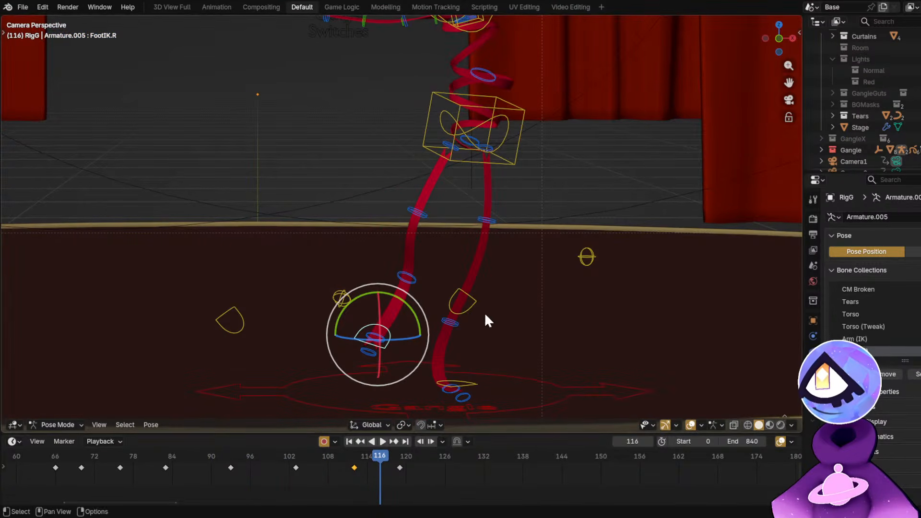
left_click_drag(214, 478, 178, 456)
key("space")
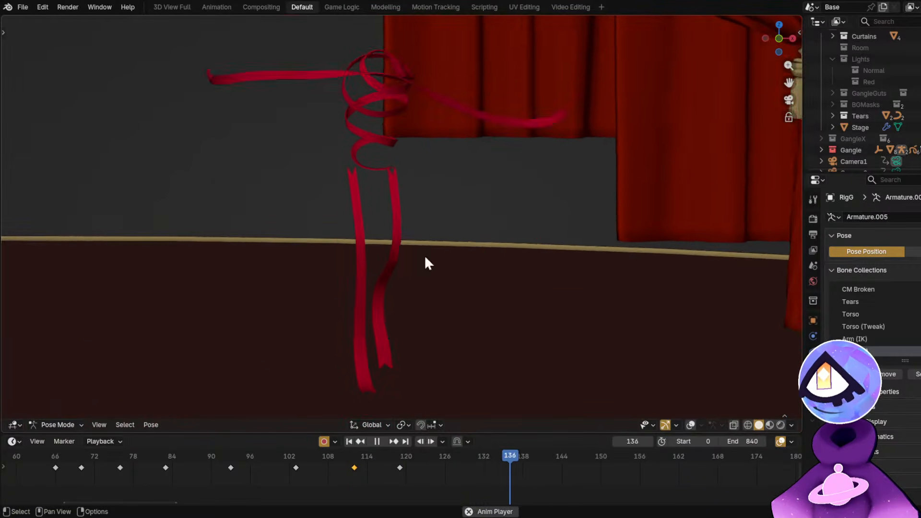
key("space")
Switch the transform orientation to Normal and slightly rotate the left arm control ArmFK.L.002 at frame 113.
left_click_drag(413, 455, 363, 459)
middle_click_drag(457, 126, 437, 296, "shift")
scroll(395, 137, "up", 4)
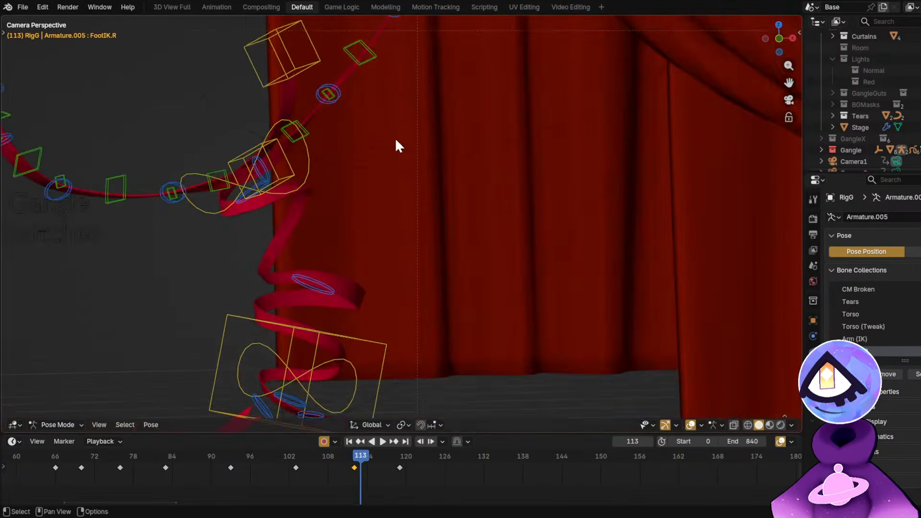
left_click(376, 58)
middle_click_drag(375, 58, 423, 207, "shift")
left_click_drag(215, 459, 360, 467)
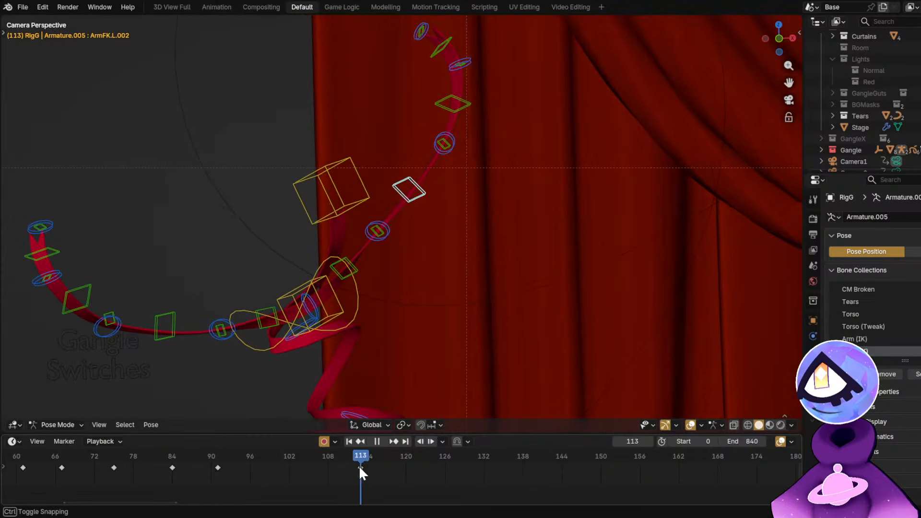
left_click(370, 425)
left_click(342, 357)
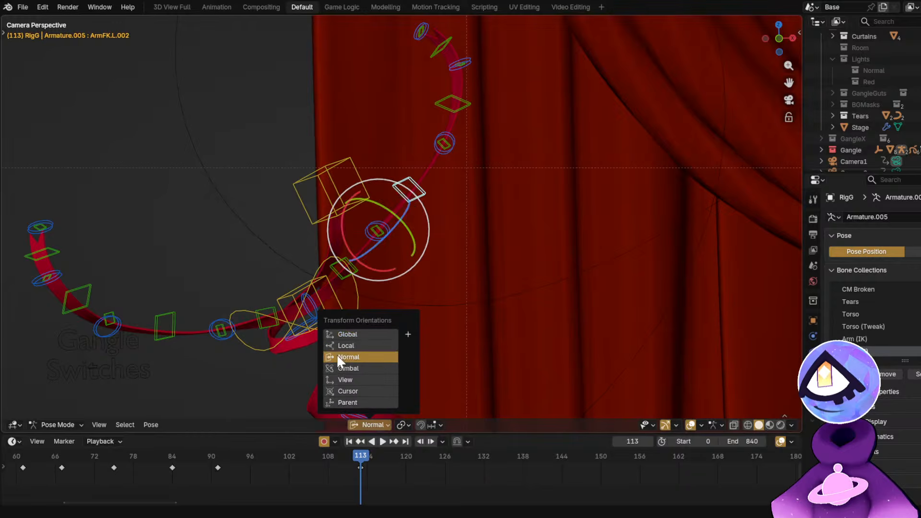
key("shift+alt+z")
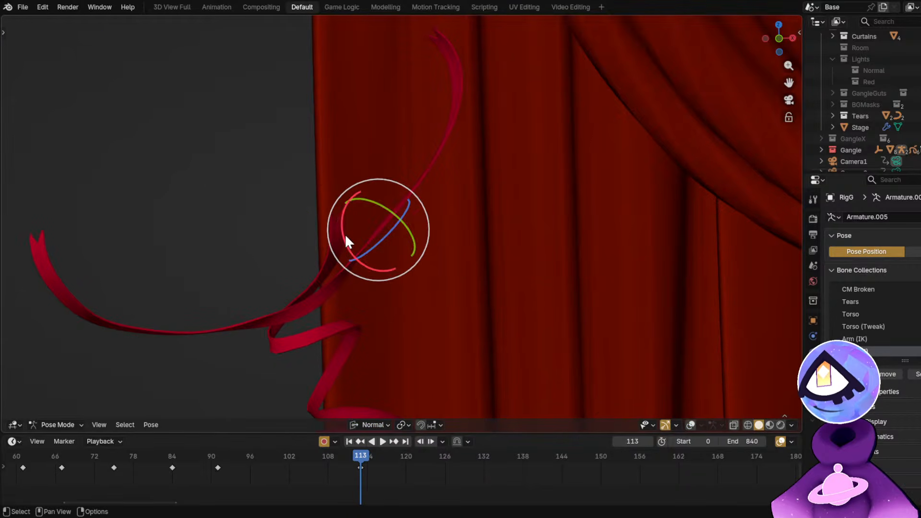
left_click_drag(344, 234, 352, 238)
key("shift+alt+z")
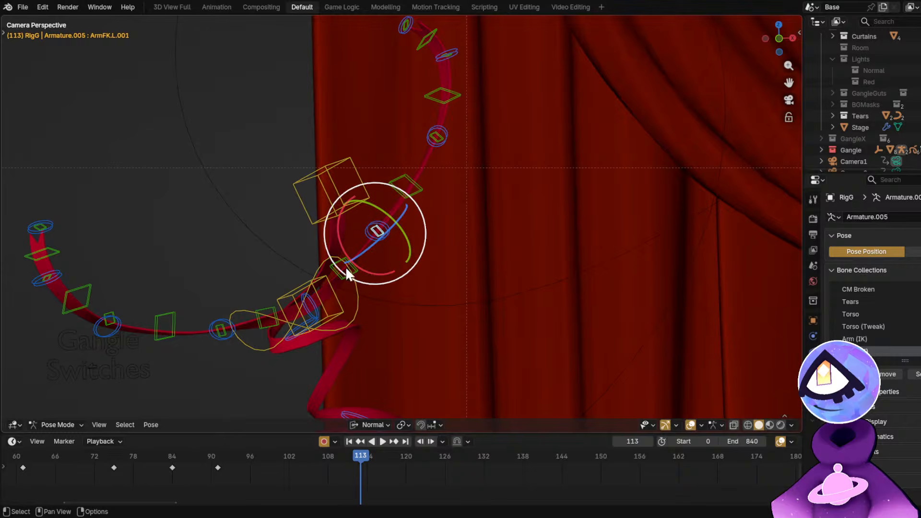
Rotate the left arm control ArmFK.L.001 slightly at frame 114 so the raised ribbon swings closer to the body.
left_click(344, 273)
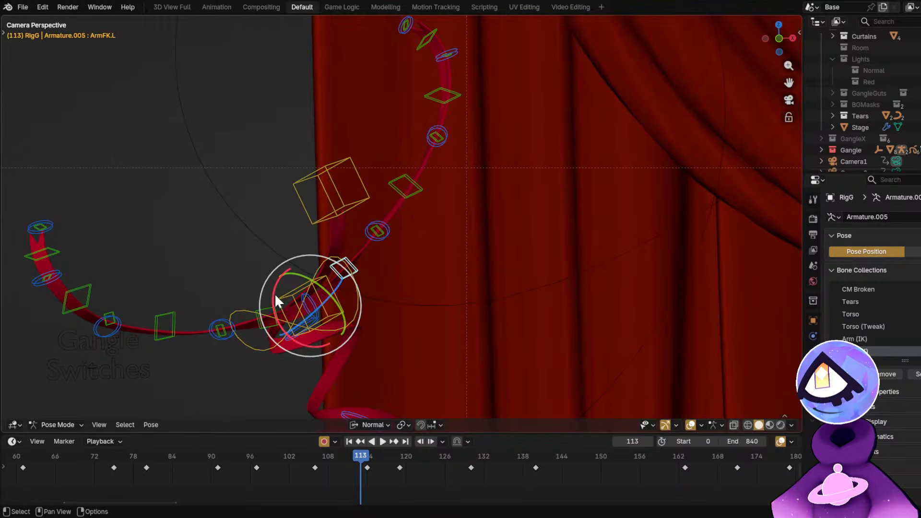
left_click_drag(275, 293, 412, 244)
left_click(367, 458)
left_click(390, 238)
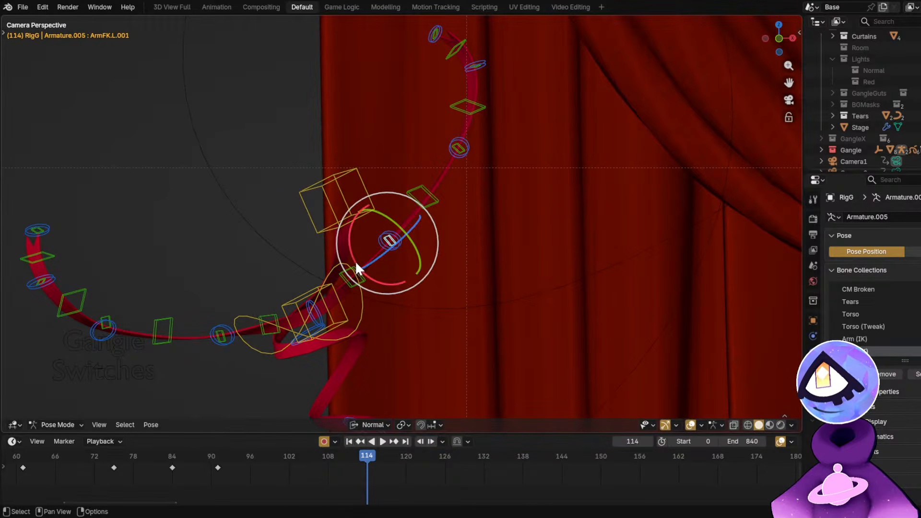
left_click_drag(355, 260, 358, 264)
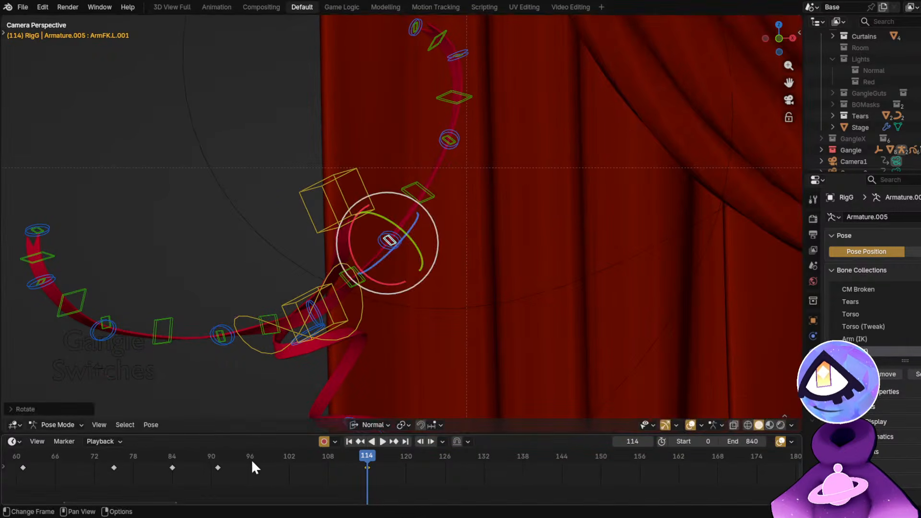
Replay the arm motion from about frame 94 to 127 with overlays hidden, and save the file.
left_click(238, 459)
key("space")
key("shift+alt+z")
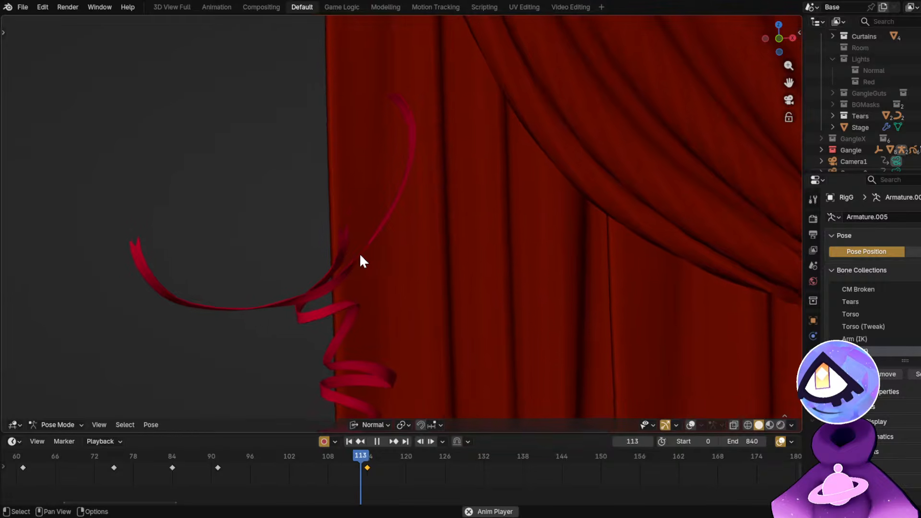
left_click(376, 442)
key("shift+alt+z")
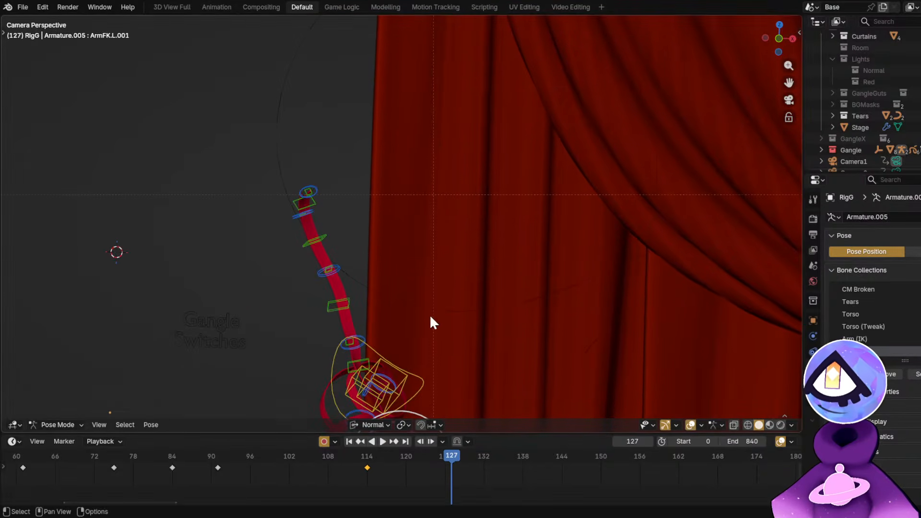
key("ctrl+s")
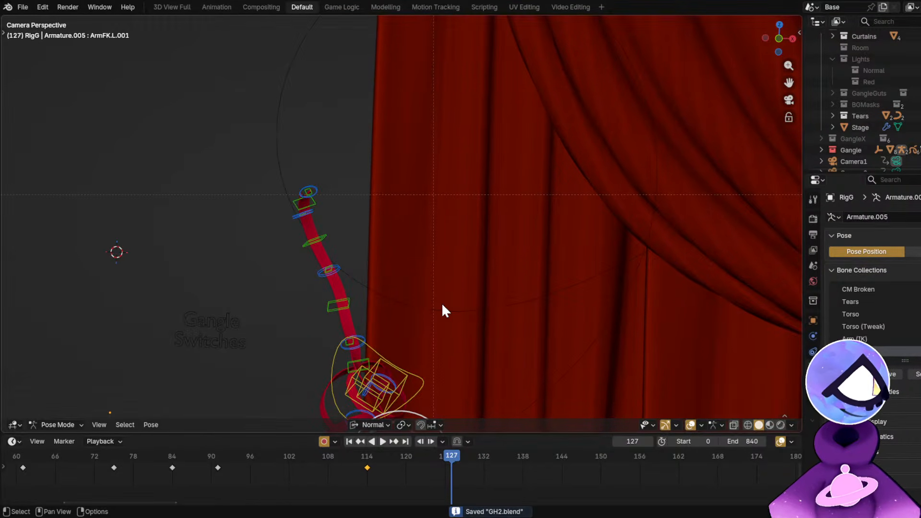
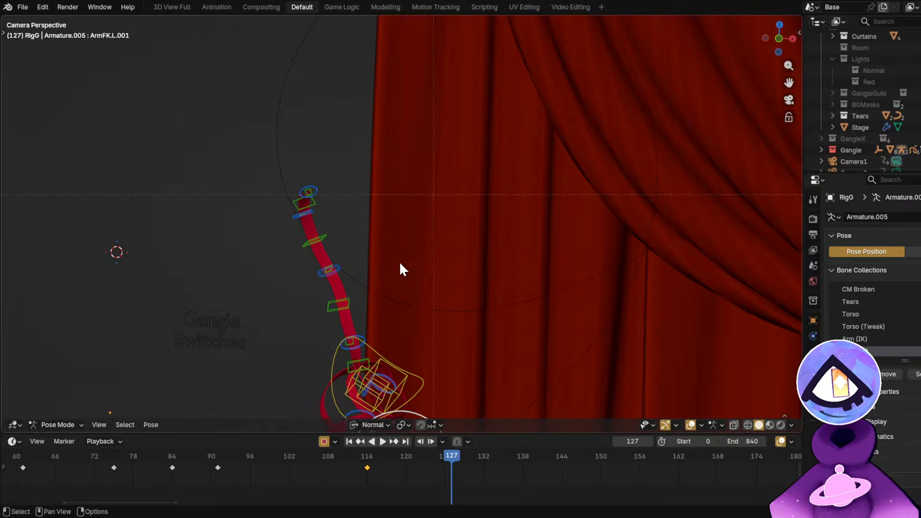
Scrub between frames 100 and 127 to examine the left arm's downward swing, and save the file.
middle_click_drag(440, 291, 458, 160, "shift")
scroll(402, 202, "up", 1)
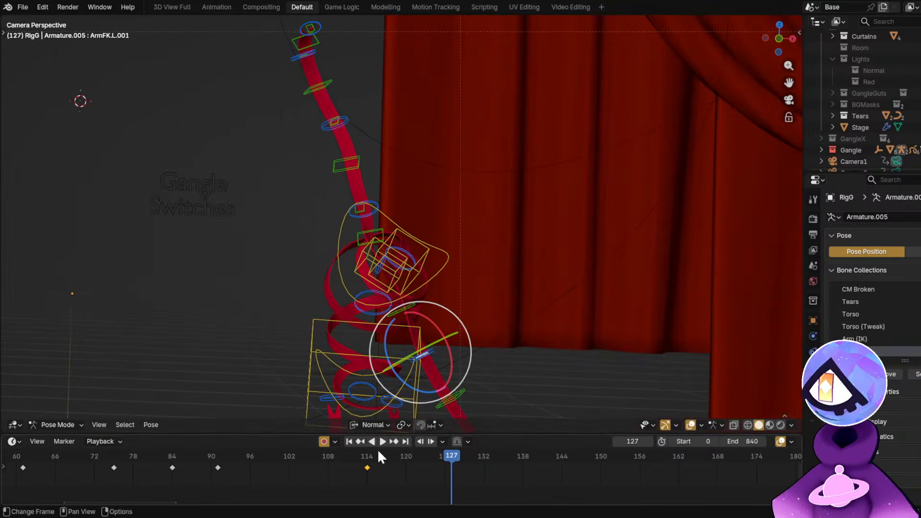
left_click_drag(378, 456, 418, 456)
middle_click_drag(431, 357, 428, 295, "shift")
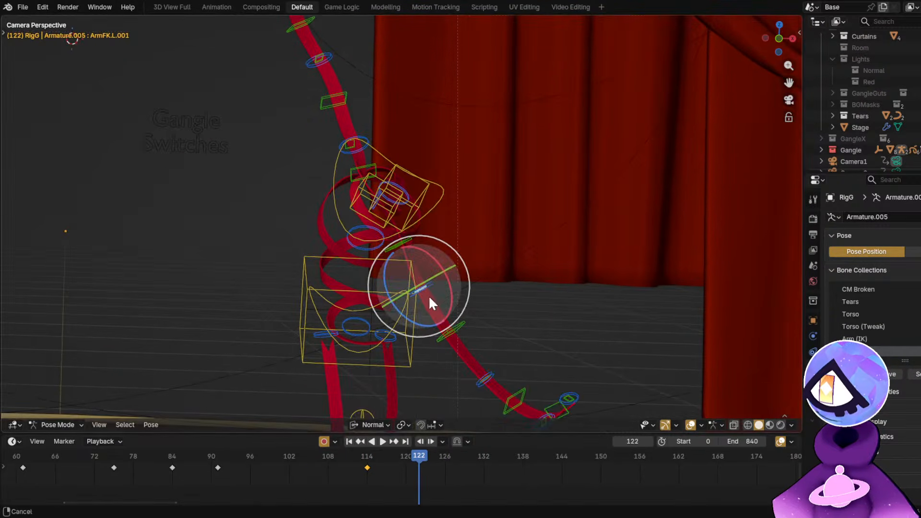
key("ctrl+s")
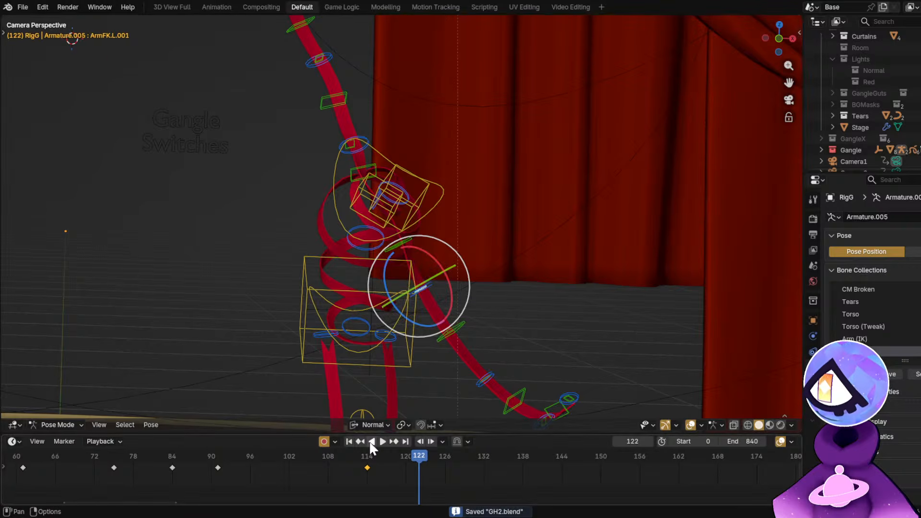
left_click(369, 440)
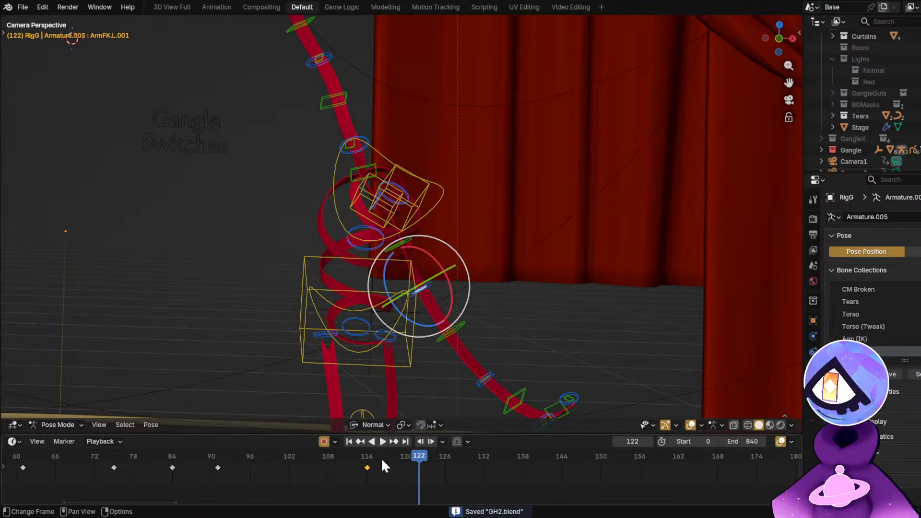
left_click_drag(414, 461, 277, 462)
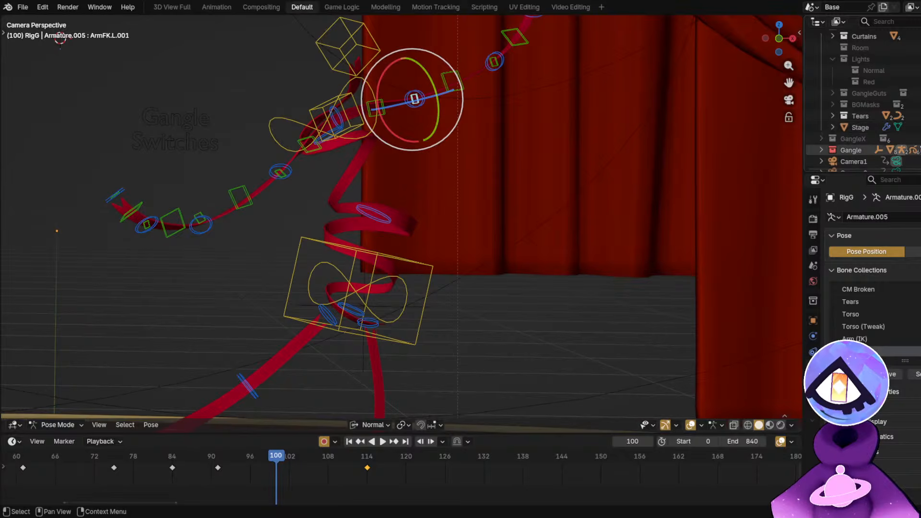
Temporarily show the GangleX collection in place of Gangle and play its motion from frame 100 to 143 for comparison.
left_click(918, 149)
left_click(918, 139)
key("space")
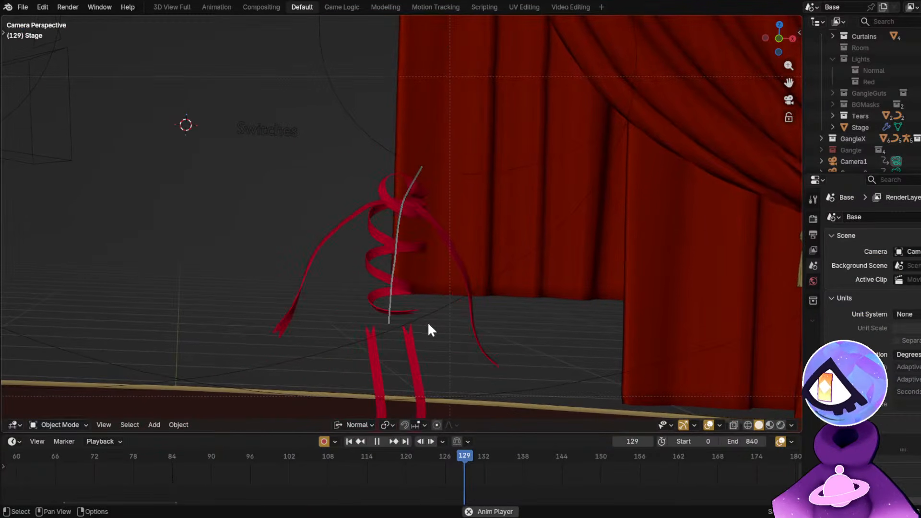
key("space")
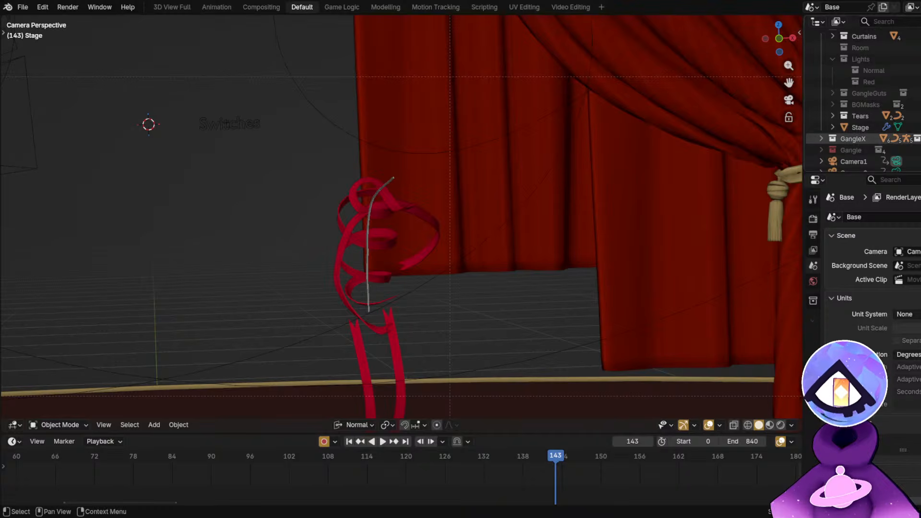
left_click(919, 138)
left_click(919, 150)
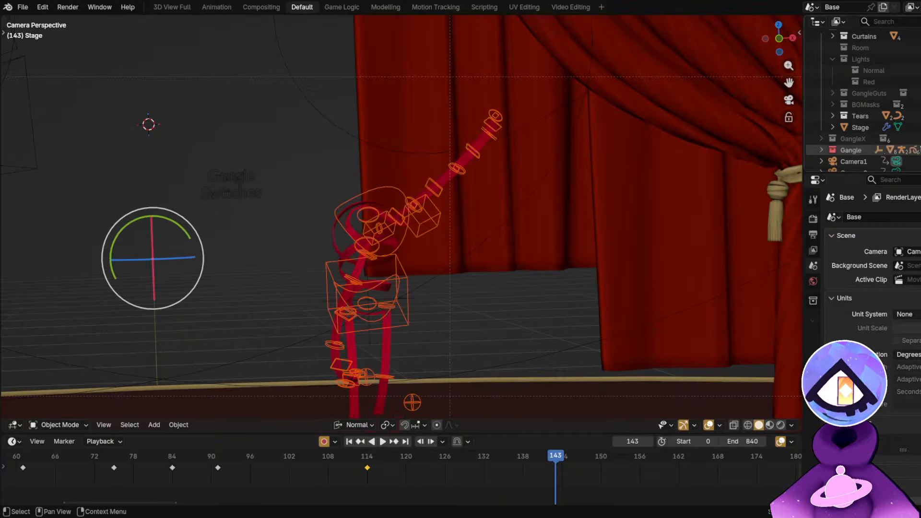
Return to Gangle's rig, select all the arm FK controls, and keyframe them at frame 119.
left_click(421, 225)
scroll(366, 479, "up", 1)
left_click_drag(321, 457, 439, 485)
left_click(409, 266)
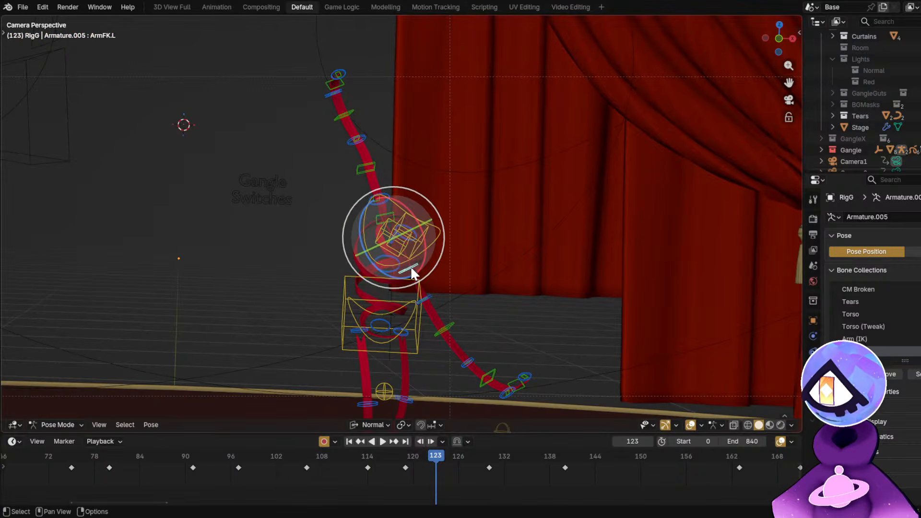
left_click(440, 330)
left_click(488, 373)
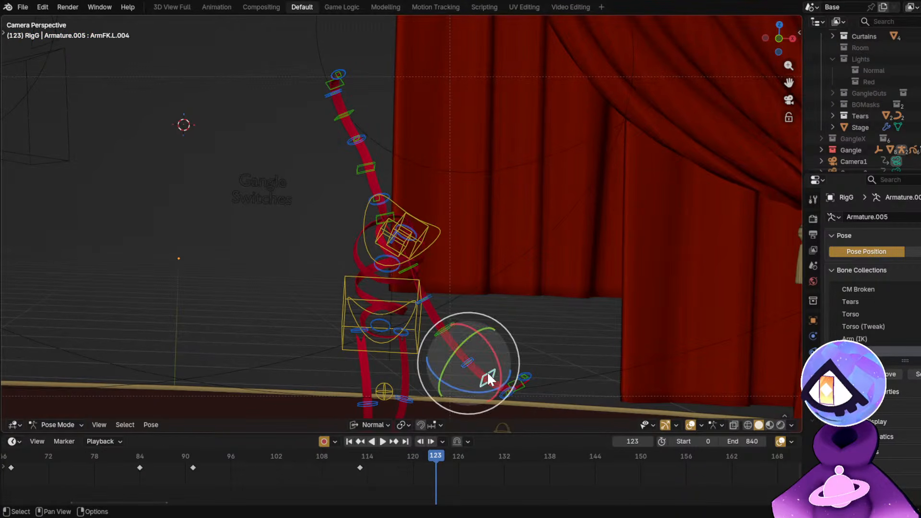
scroll(501, 396, "up", 3)
left_click(512, 371)
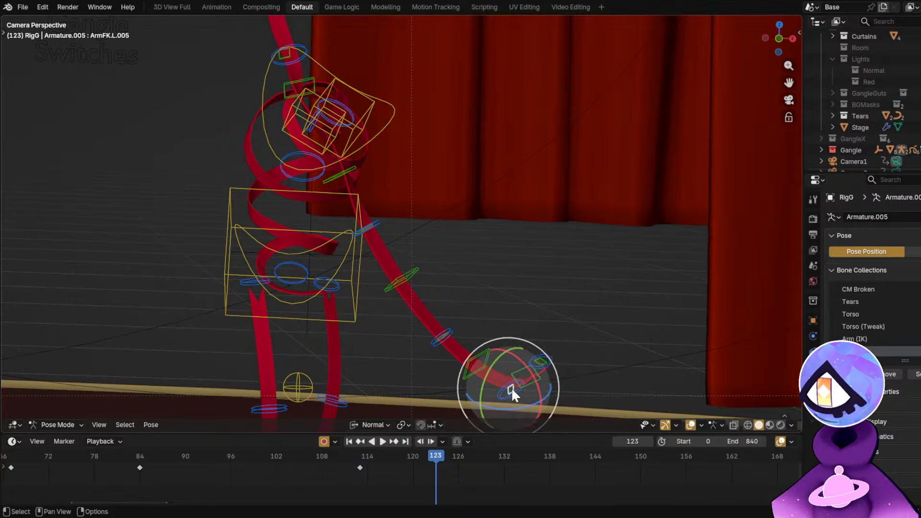
left_click(910, 375)
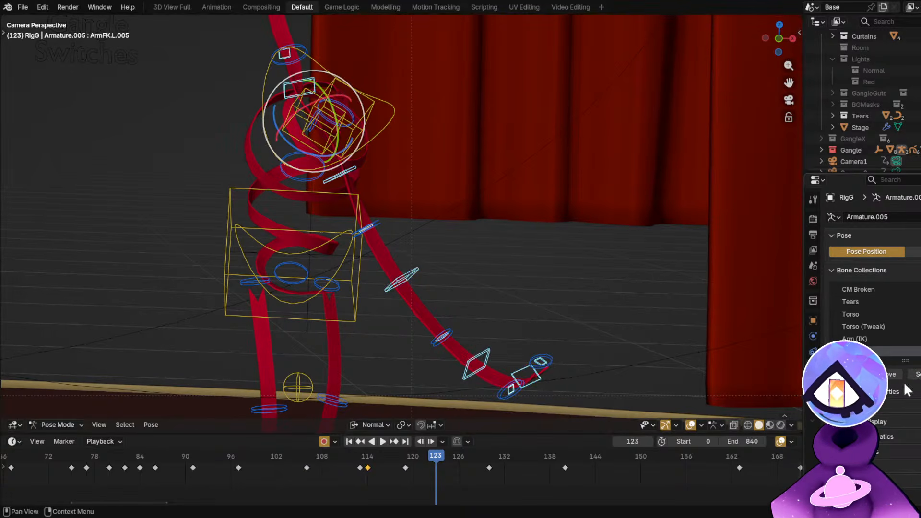
left_click_drag(364, 457, 454, 482)
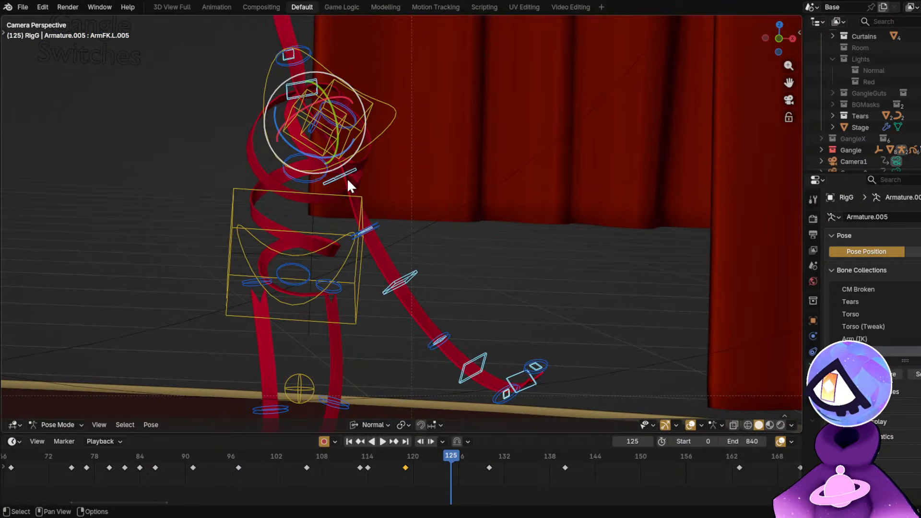
Rotate the left arm control ArmFK.L.001 freely at frame 125 to turn the ribbon edge-on and swing it outward.
left_click(367, 230)
key("r")
key("r")
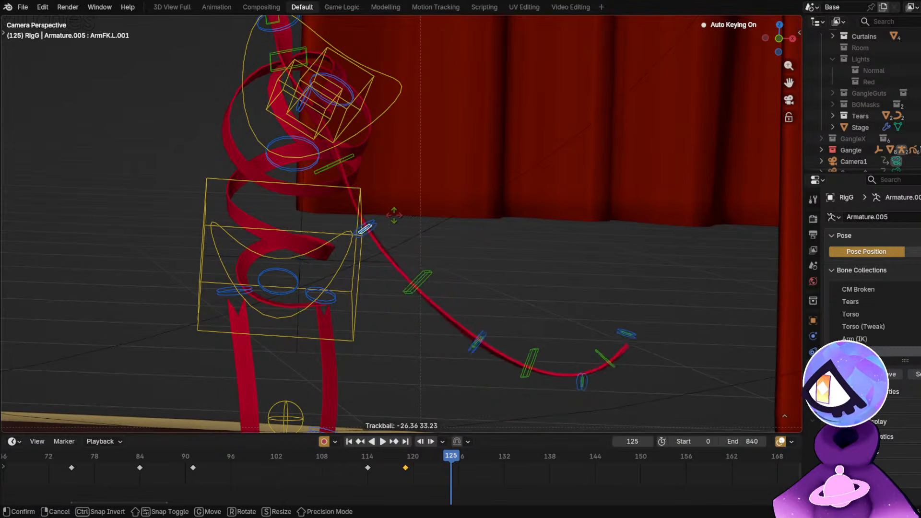
left_click(391, 215)
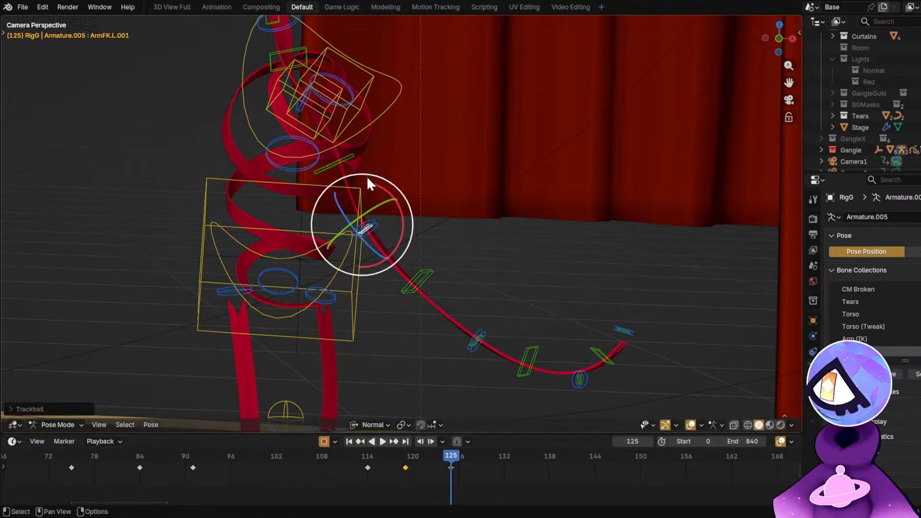
Rotate the left arm control ArmFK.L.002 at frame 125 to bend the ribbon down and inward toward the hips.
left_click(427, 271)
key("r")
left_click(417, 292)
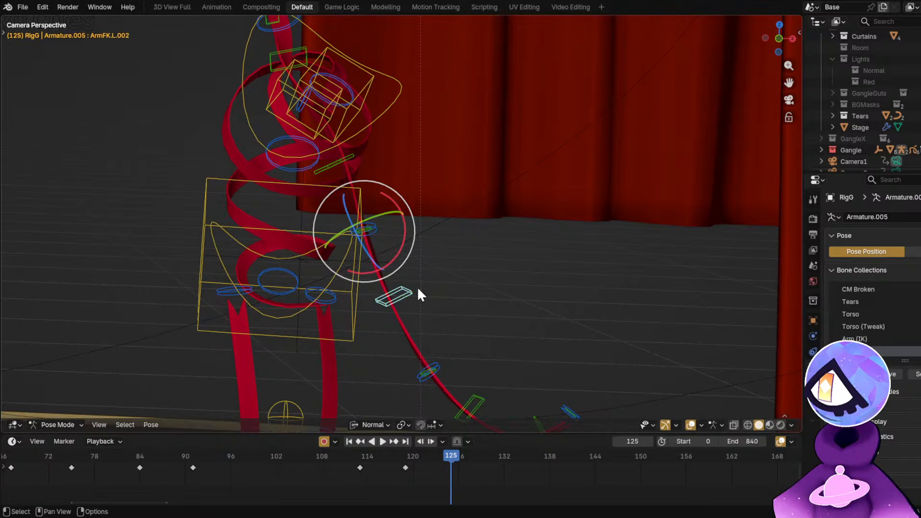
left_click_drag(402, 235, 395, 286)
Rotate the left arm controls ArmFK.L.003 and ArmFK.L.004 at frame 125 to curve the lower ribbon across the legs.
left_click(319, 379)
middle_click_drag(369, 337, 417, 262, "shift")
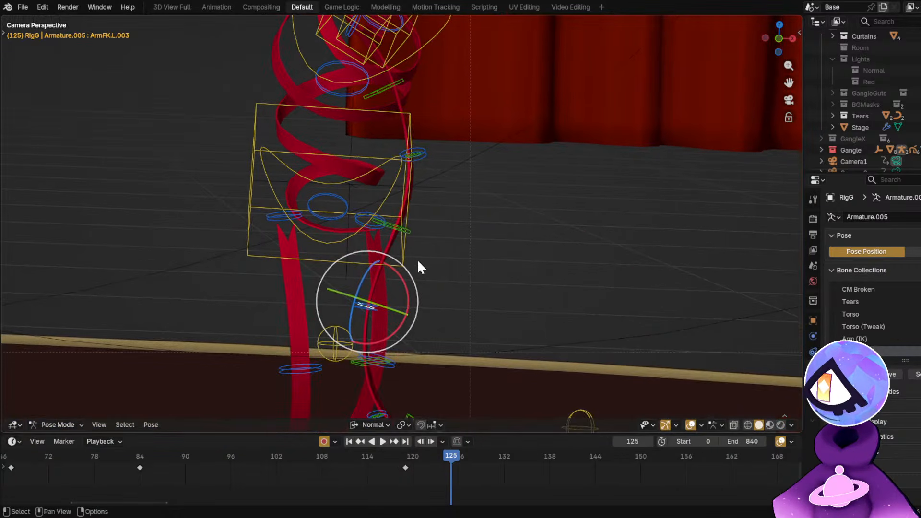
left_click_drag(408, 287, 309, 324)
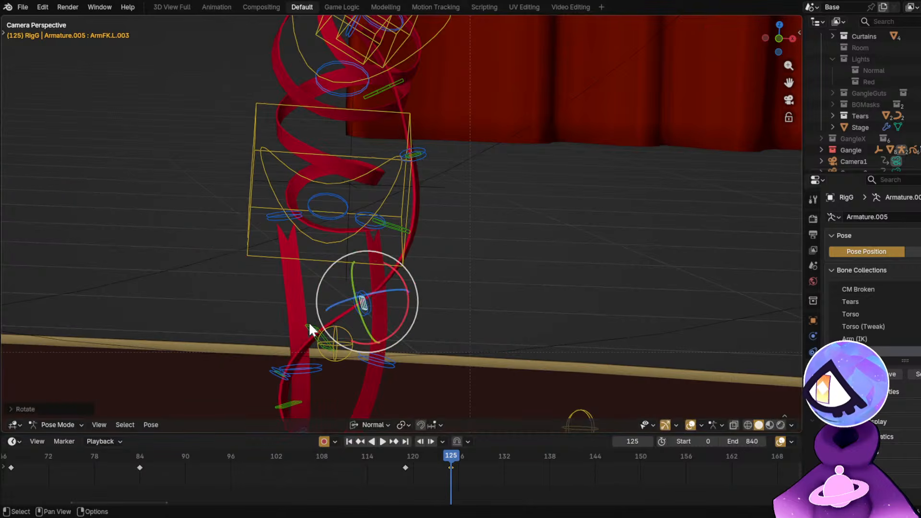
left_click(310, 323)
left_click_drag(398, 309, 369, 344)
Rotate the left arm controls ArmFK.L.005 and ArmFK.L.006 at frame 125 to curl the ribbon's end upward beside the hips.
left_click(268, 262)
left_click_drag(290, 261, 279, 311)
left_click(247, 254)
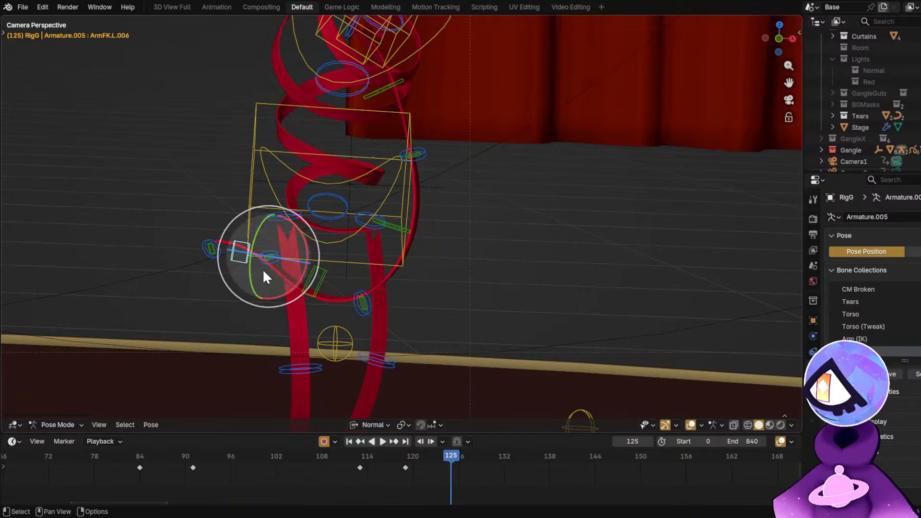
left_click_drag(304, 276, 244, 312)
left_click(255, 195)
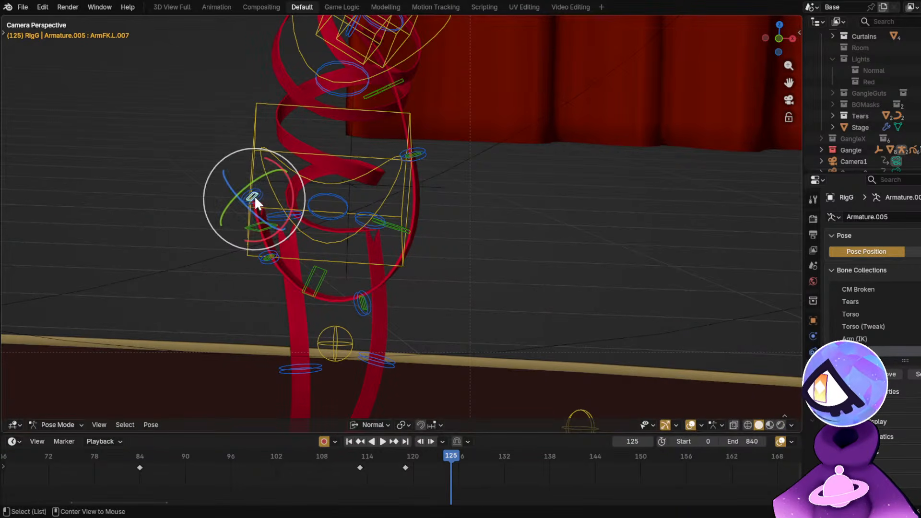
left_click(268, 255)
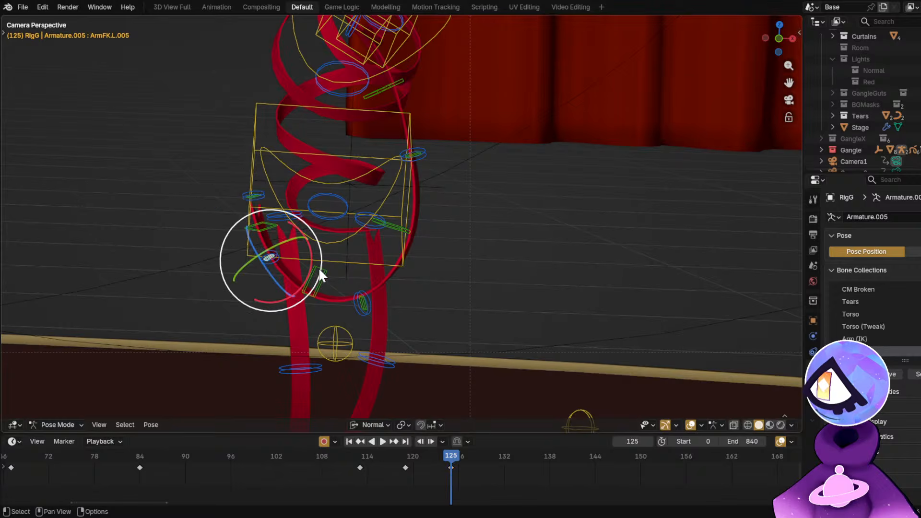
Rotate the left arm controls ArmFK.L.004 and ArmFK.L.003 at frame 125 to reshape the lower ribbon's curve across the legs.
left_click(349, 291)
key("r")
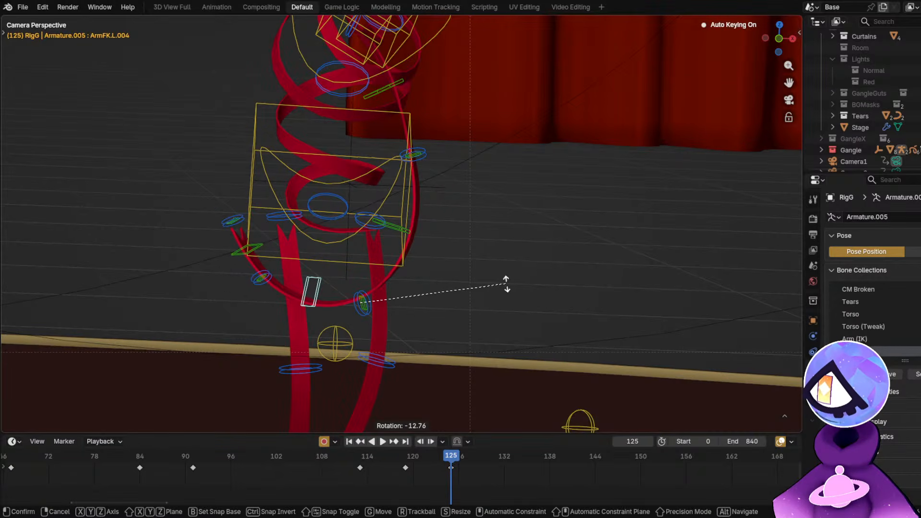
left_click(506, 284)
left_click(362, 300)
key("r")
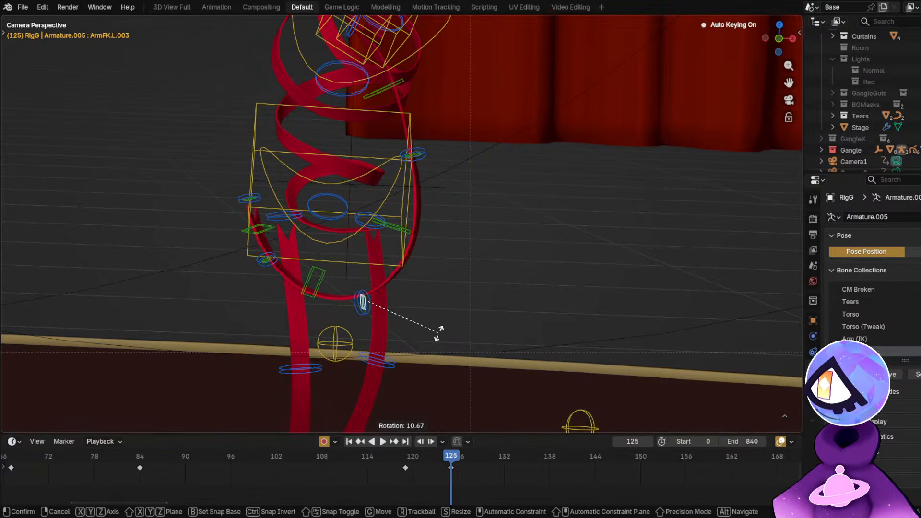
left_click(442, 330)
Rotate the upper left arm control ArmFK.L freely at frame 125 to twist the whole ribbon slightly toward the camera.
left_click(397, 89)
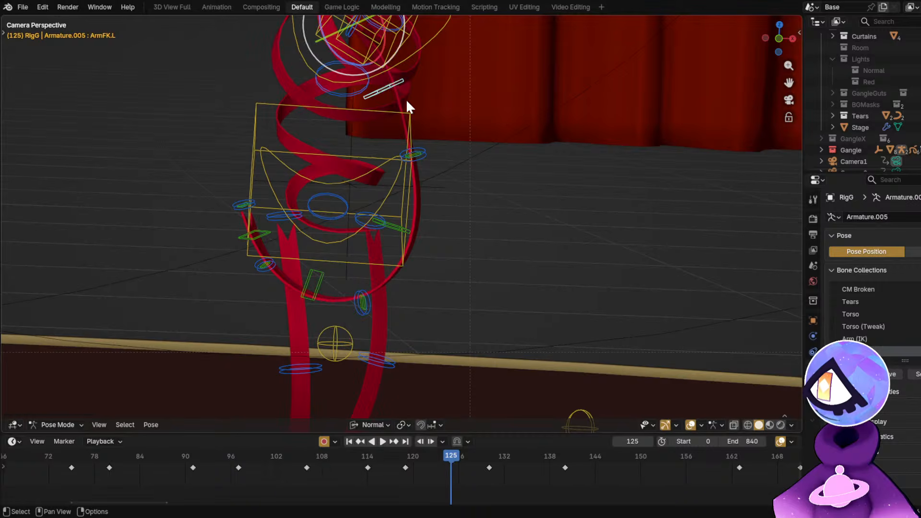
key("r")
key("r")
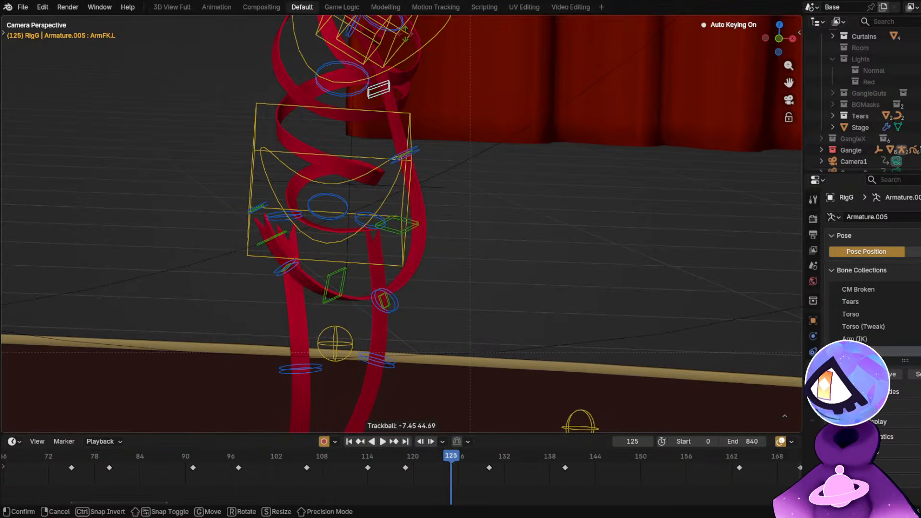
left_click(405, 144)
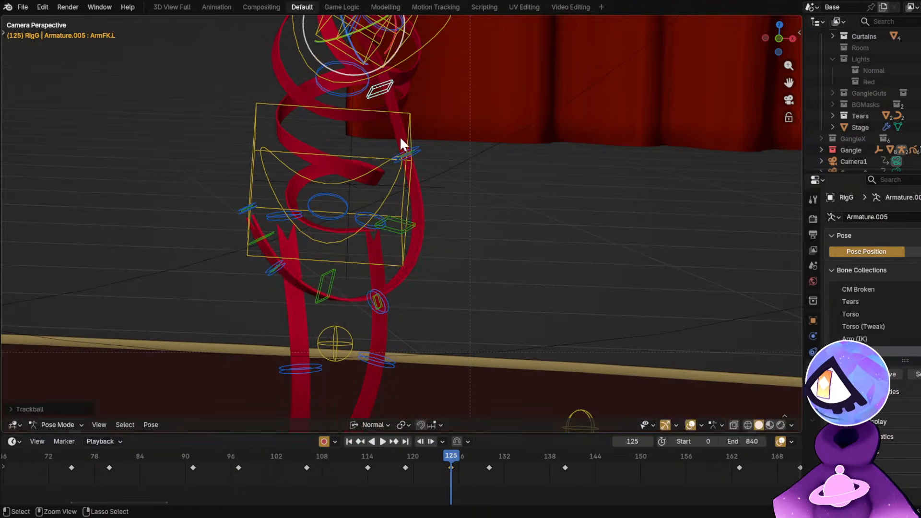
Preview in rendered shading with the Room and Lights collections enabled, and rotate ArmFK.L freely so the ribbon's edge catches the red light.
left_click(781, 424)
key("shift+alt+z")
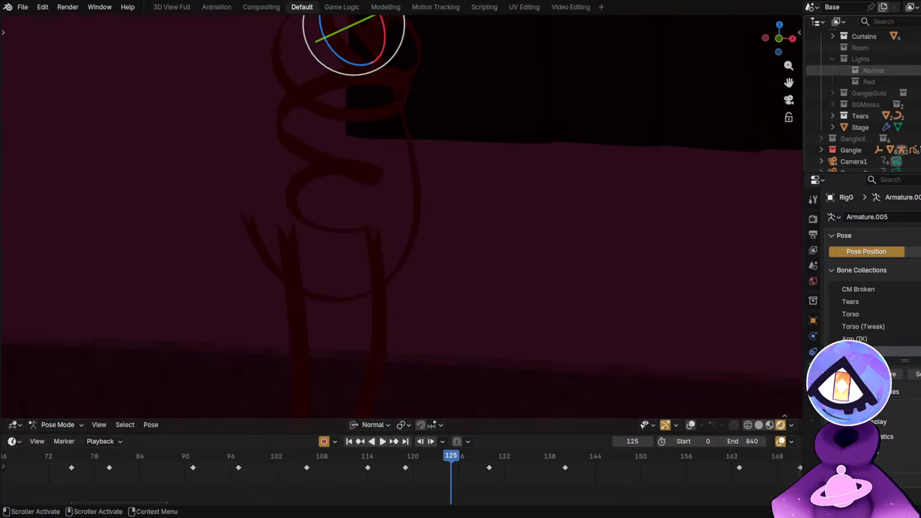
left_click(917, 59)
left_click(917, 48)
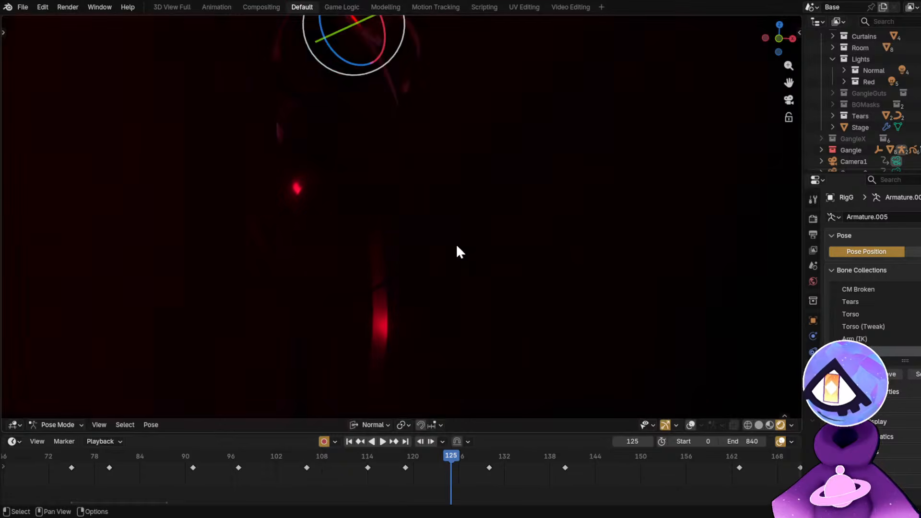
middle_click_drag(377, 208, 416, 78, "shift")
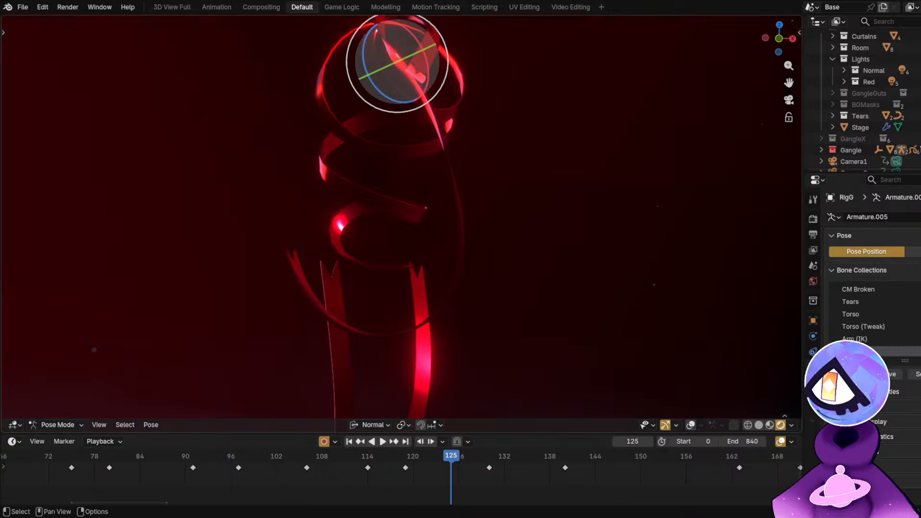
left_click_drag(407, 75, 428, 74)
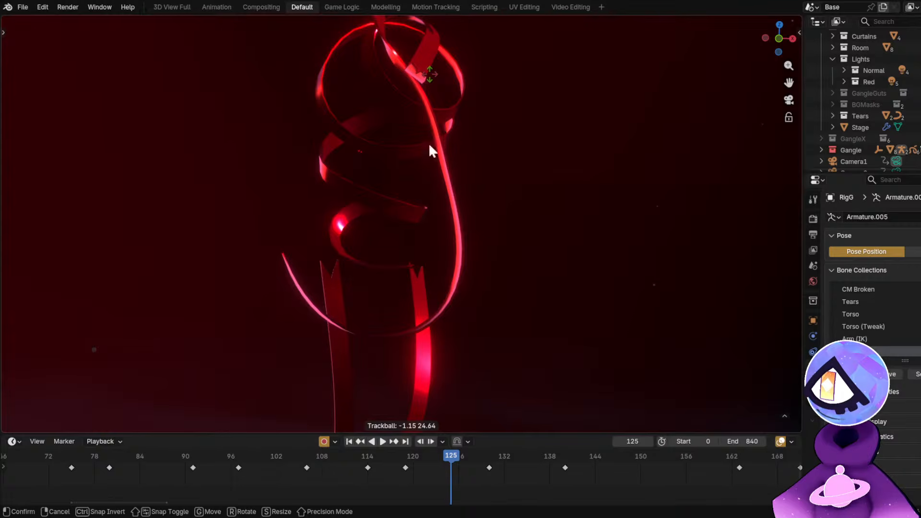
left_click_drag(430, 146, 412, 167)
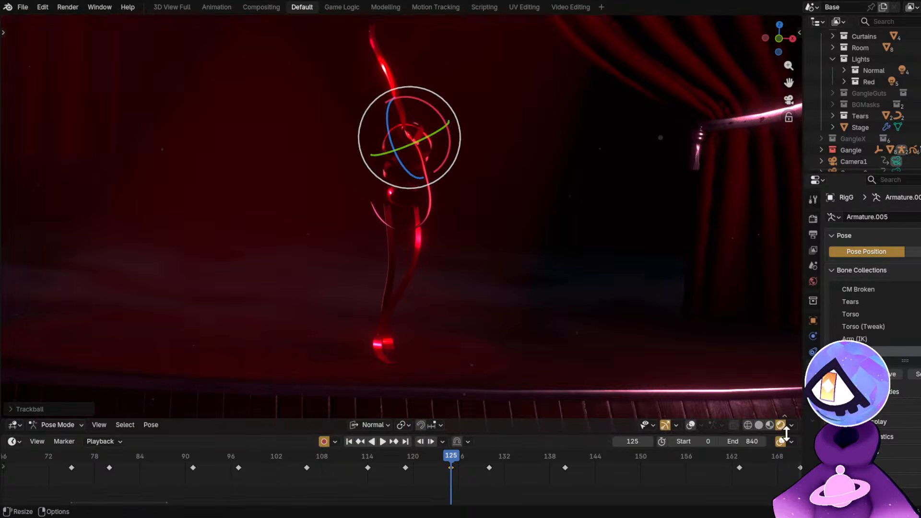
Return to solid shading with the Room and Lights collections disabled, and refine the free rotation of ArmFK.L at frame 125.
left_click(759, 425)
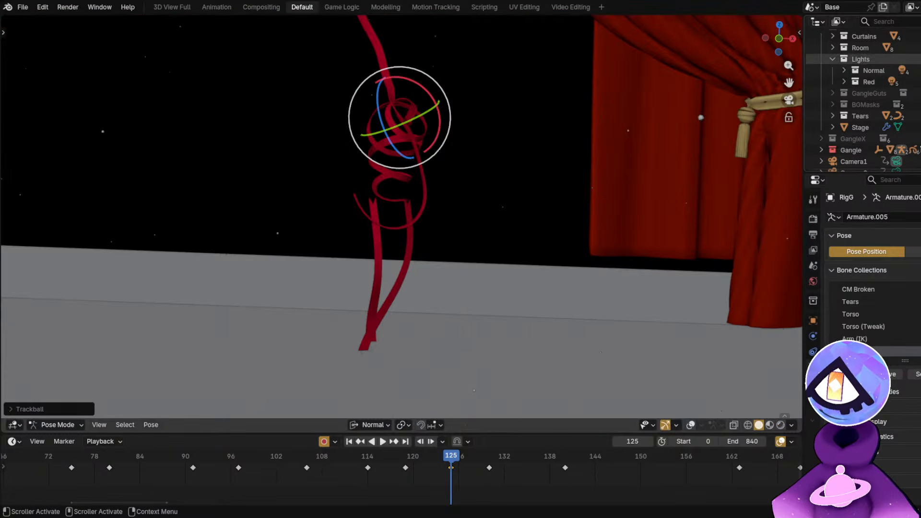
left_click(919, 48)
left_click(919, 59)
scroll(447, 153, "up", 3)
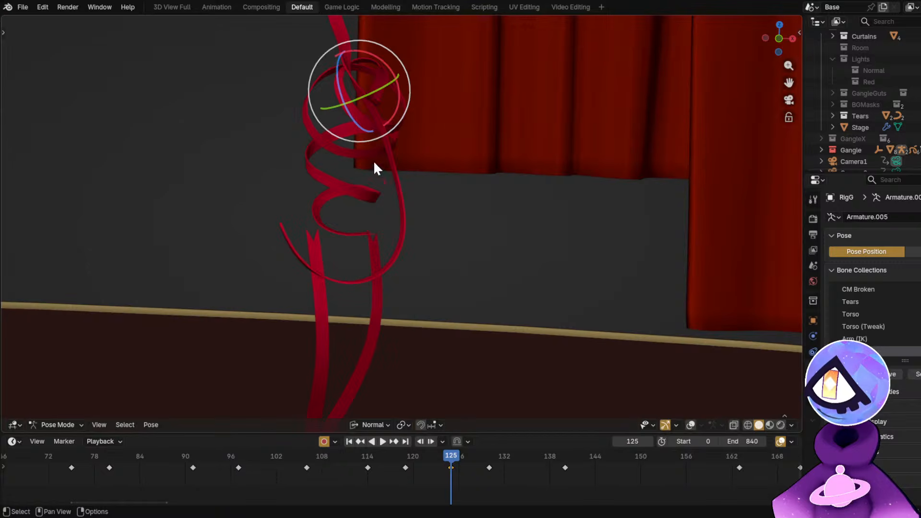
left_click_drag(380, 137, 388, 130)
left_click(379, 193)
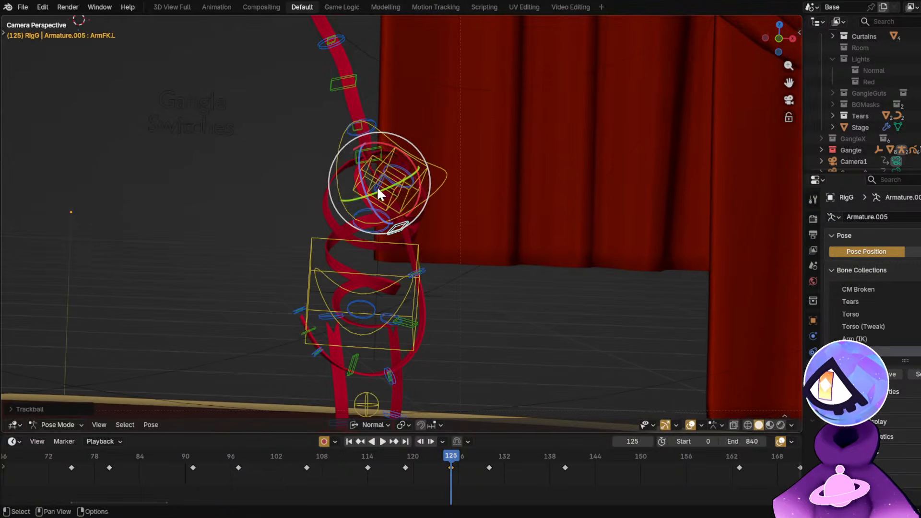
Clear the rotation of right arm controls ArmFK.R.001 and ArmFK.R at frame 125, and rotate ArmFK.R freely to angle the ribbon.
left_click(355, 128)
scroll(362, 142, "up", 2)
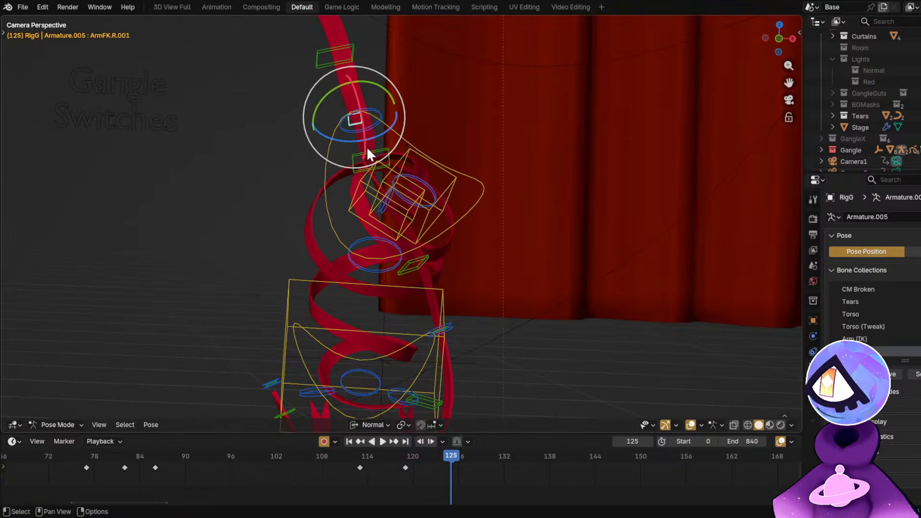
key("alt+r")
left_click(370, 149)
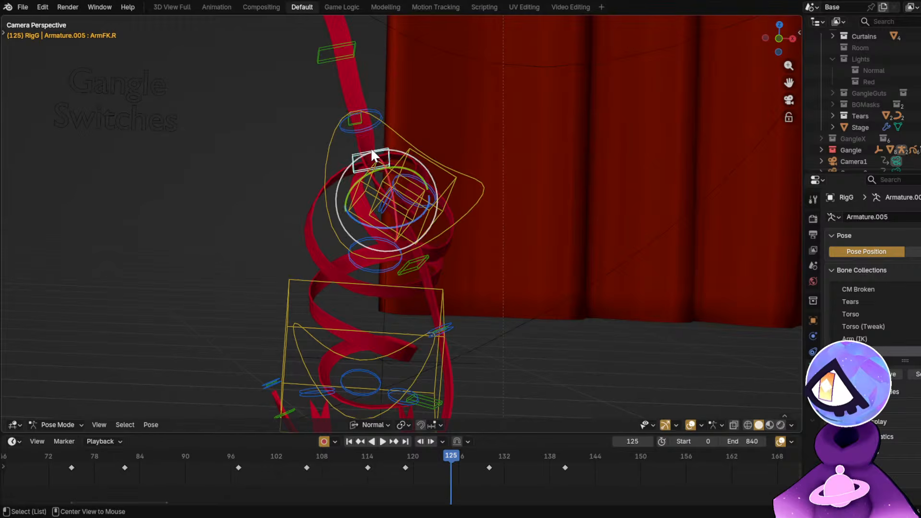
key("alt+r")
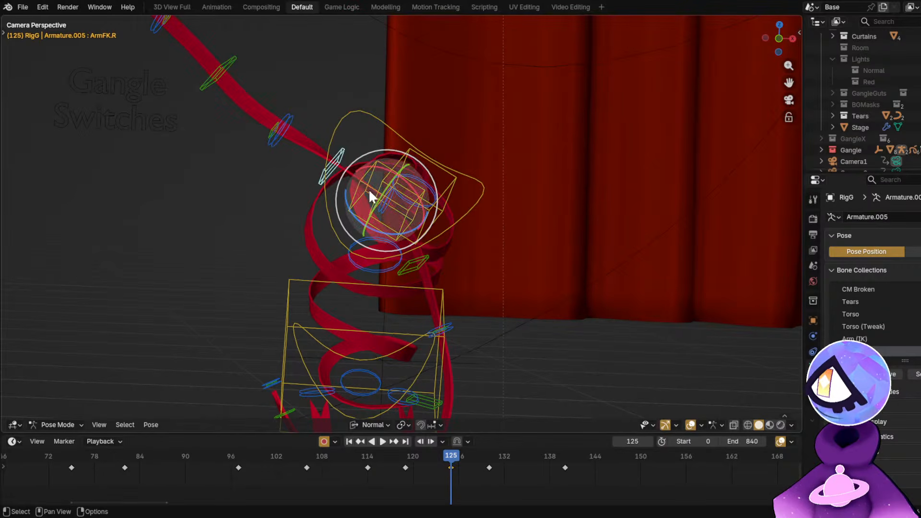
key("r")
key("r")
left_click(363, 206)
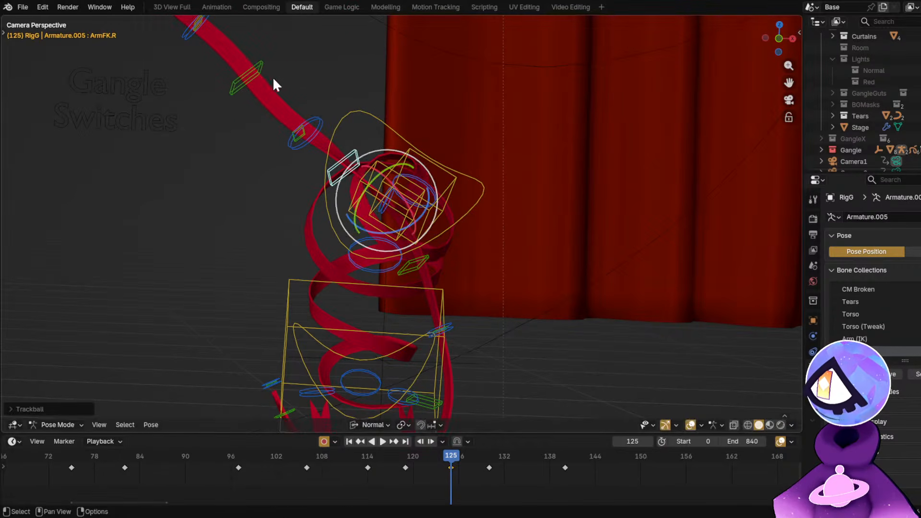
Clear the rotation of the right arm controls ArmFK.R.002 through ArmFK.R.007 at frame 125 to straighten the ribbon.
left_click(254, 78)
middle_click_drag(264, 102, 354, 192, "shift")
key("alt+r")
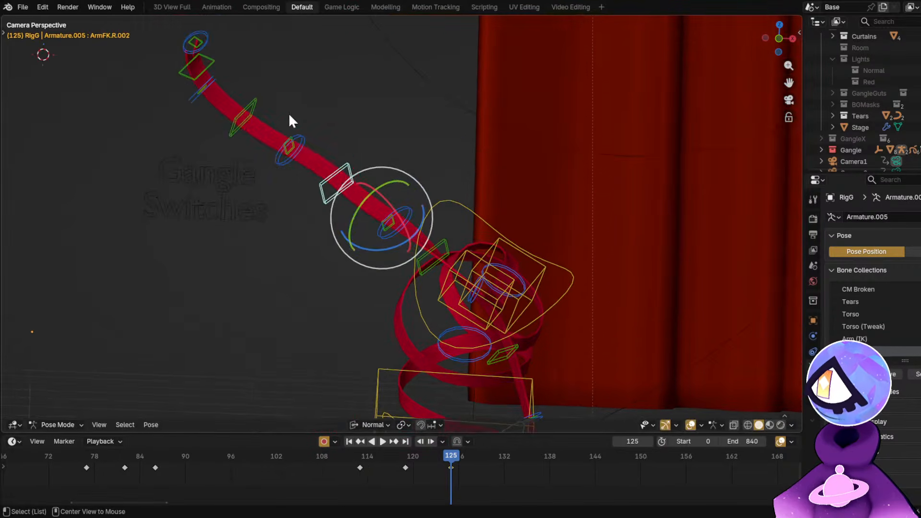
left_click(290, 147)
key("alt+r")
left_click(253, 98)
key("alt+r")
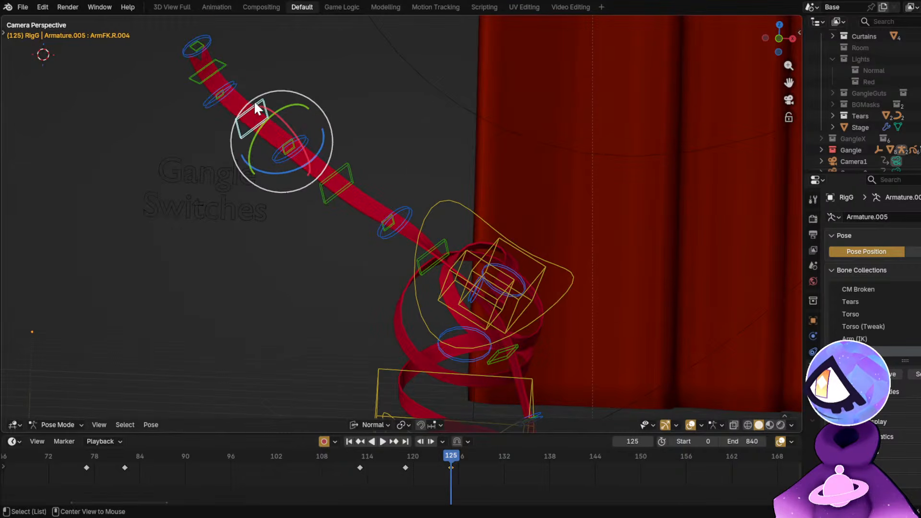
left_click(218, 92)
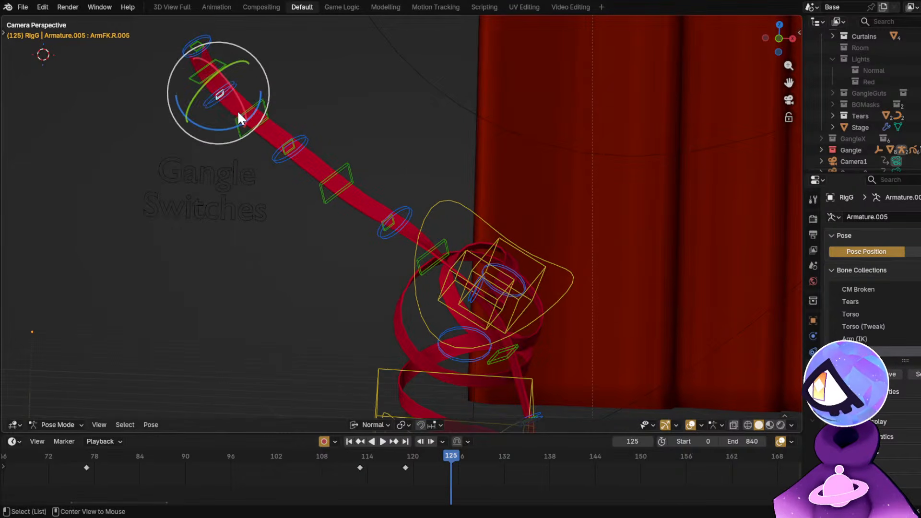
key("alt+r")
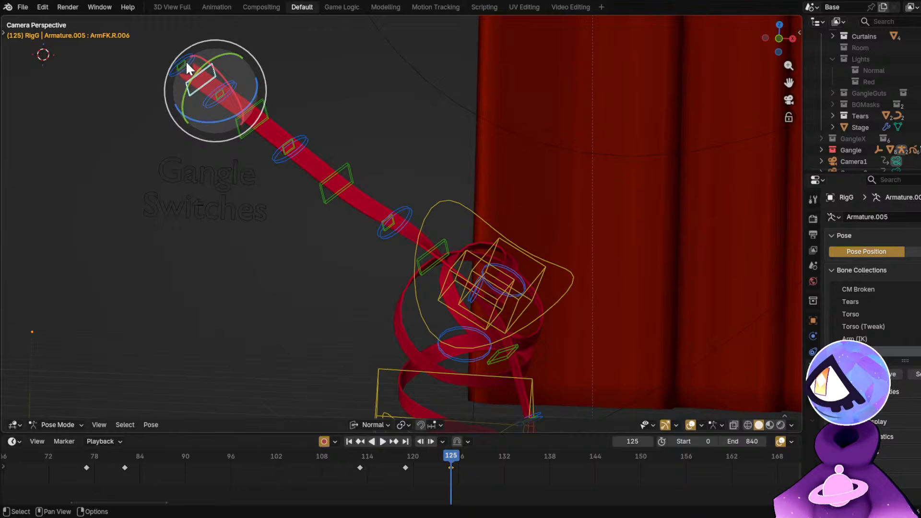
left_click(186, 60)
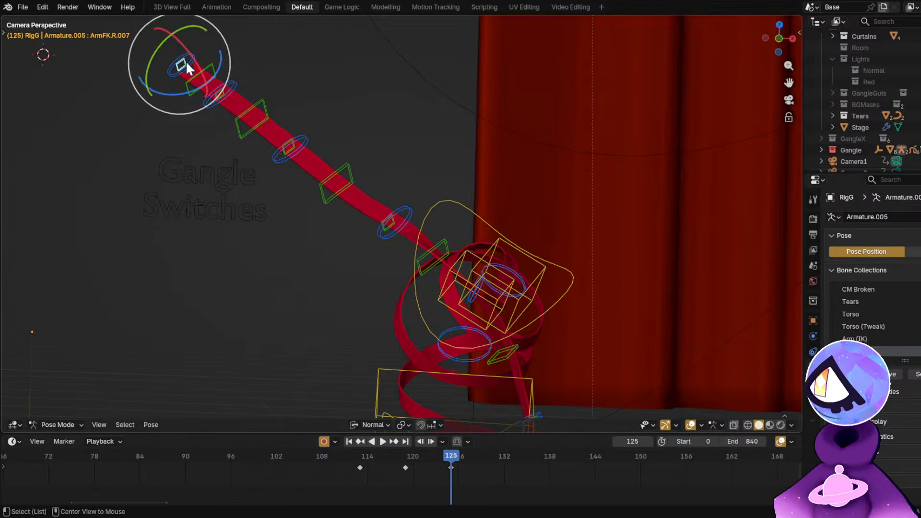
left_click(429, 245)
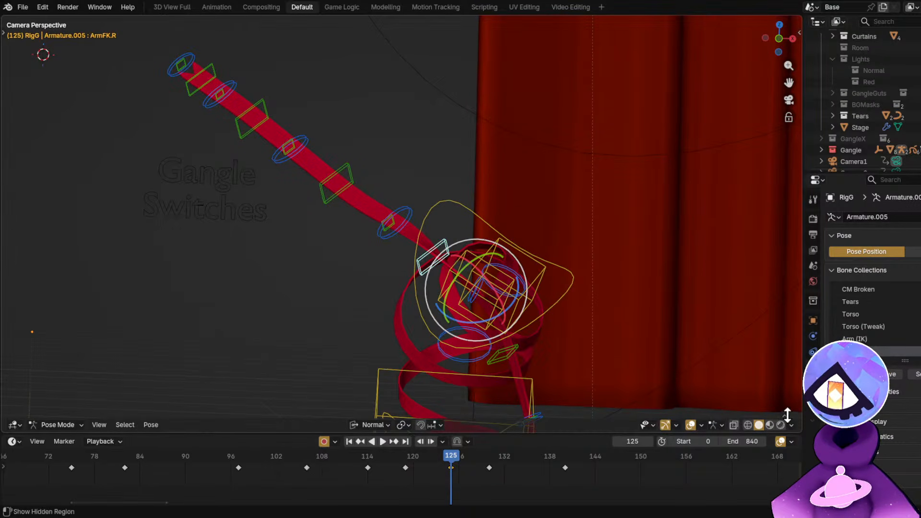
Split the viewport into two side-by-side 3D views and frame the character in one camera view with its overlays hidden.
left_click_drag(799, 428, 401, 408)
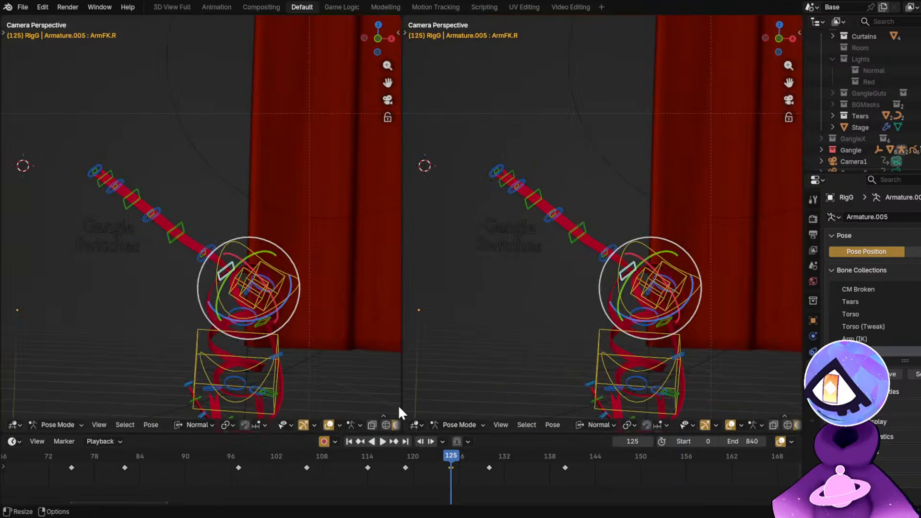
scroll(293, 243, "down", 3)
key("alt+shift+z")
middle_click_drag(295, 264, 279, 117, "shift")
scroll(260, 152, "up", 4)
scroll(266, 168, "down", 1)
middle_click_drag(266, 168, 304, 264, "shift")
scroll(304, 264, "up", 2)
Rotate the right arm controls ArmFK.R.002 and ArmFK.R.001 at frame 125 to arch the ribbon forward and down.
middle_click_drag(621, 323, 647, 246)
left_click(586, 203)
key("r")
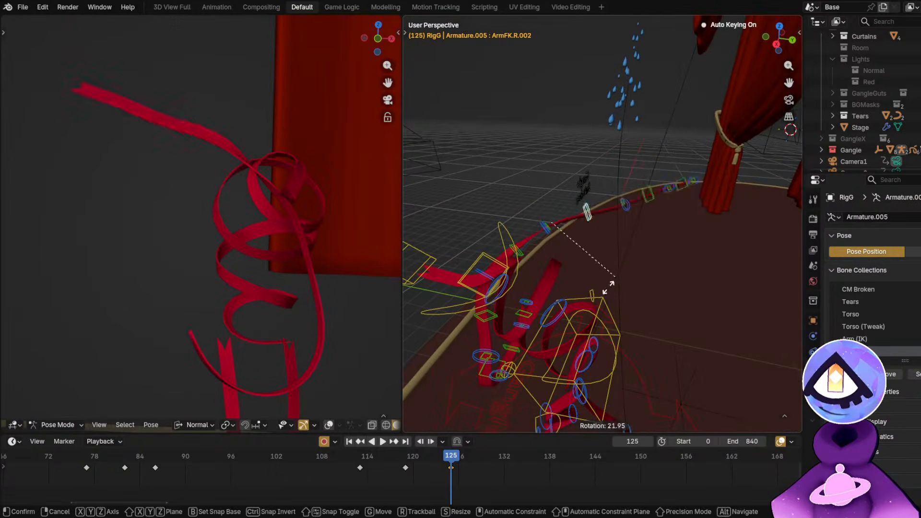
left_click(575, 278)
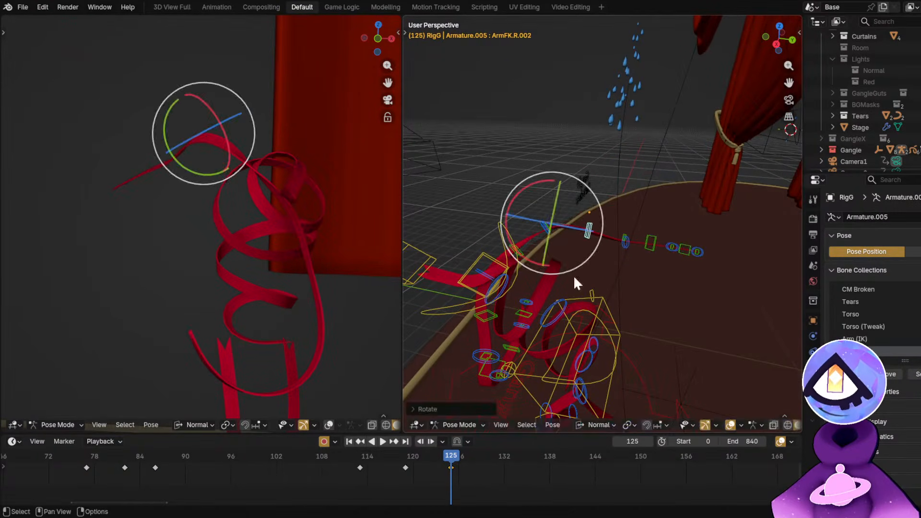
left_click(552, 233)
middle_click_drag(554, 235, 629, 239)
key("r")
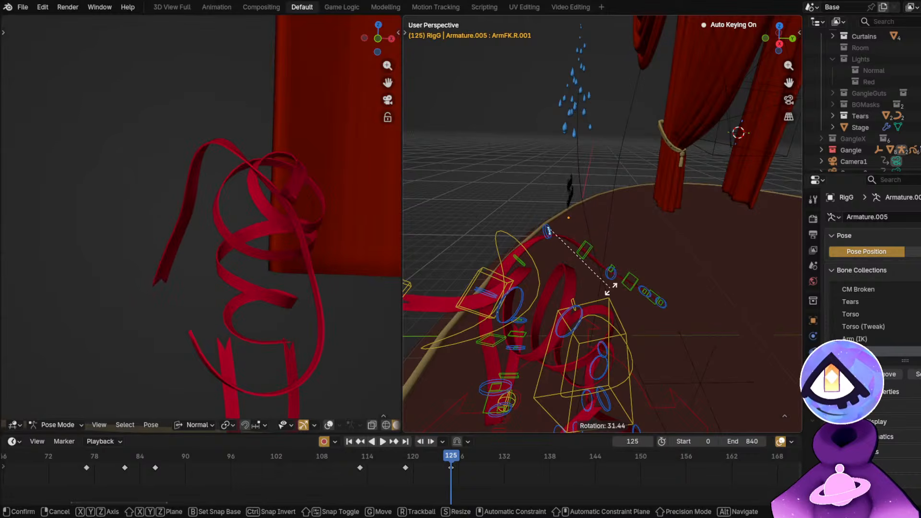
left_click(619, 283)
Rotate the right arm controls ArmFK.R.003 and ArmFK.R.004 at frame 125 so the lower ribbon hangs straight down.
left_click(617, 263)
middle_click_drag(638, 270, 628, 262)
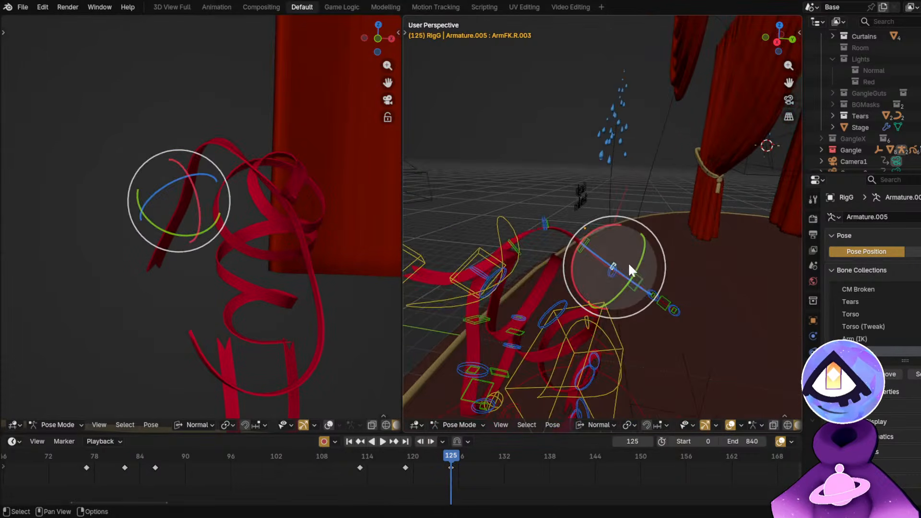
key("r")
left_click(620, 293)
left_click(620, 293)
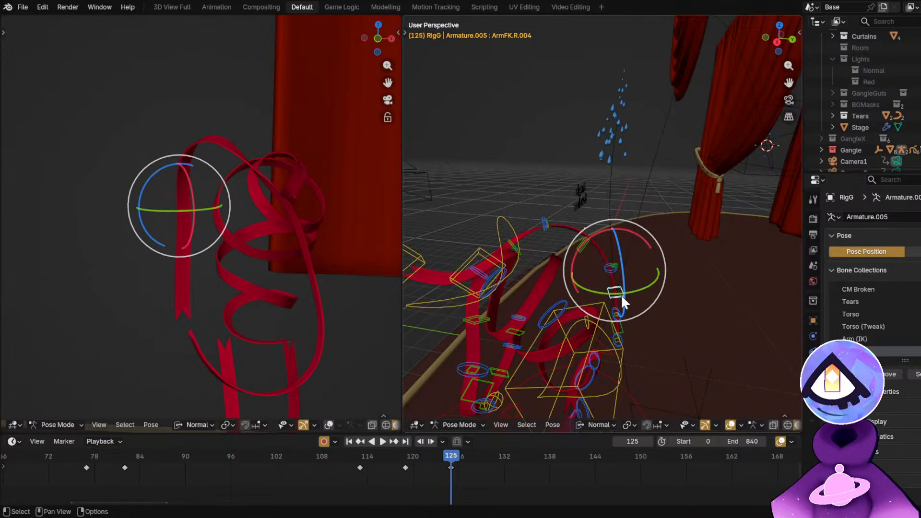
key("r")
left_click(660, 338)
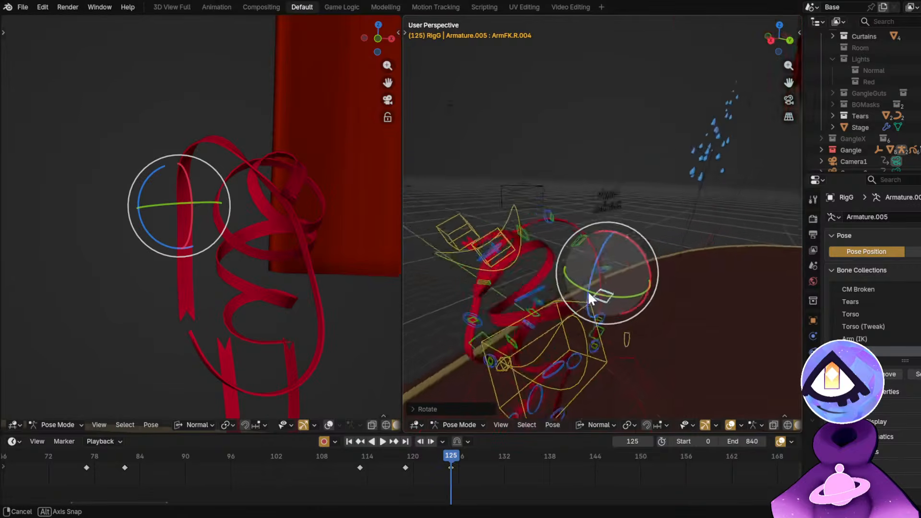
Rotate the upper right arm control ArmFK.R at frame 125, including a free rotation that tilts the hanging ribbon toward the hips.
middle_click_drag(590, 298, 559, 300)
left_click(582, 327)
middle_click_drag(586, 329, 539, 219)
left_click(551, 225)
key("r")
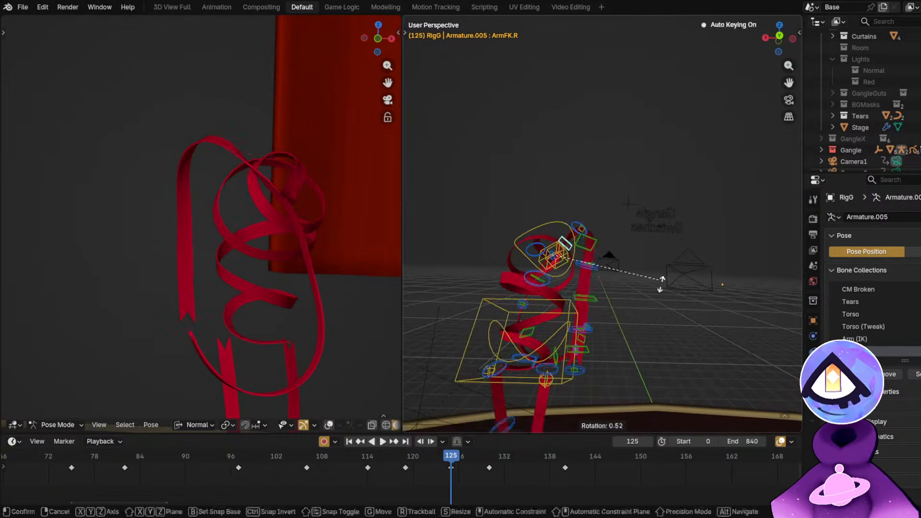
left_click(655, 312)
left_click_drag(544, 254, 541, 229)
middle_click_drag(544, 281, 660, 312)
middle_click_drag(645, 277, 533, 270)
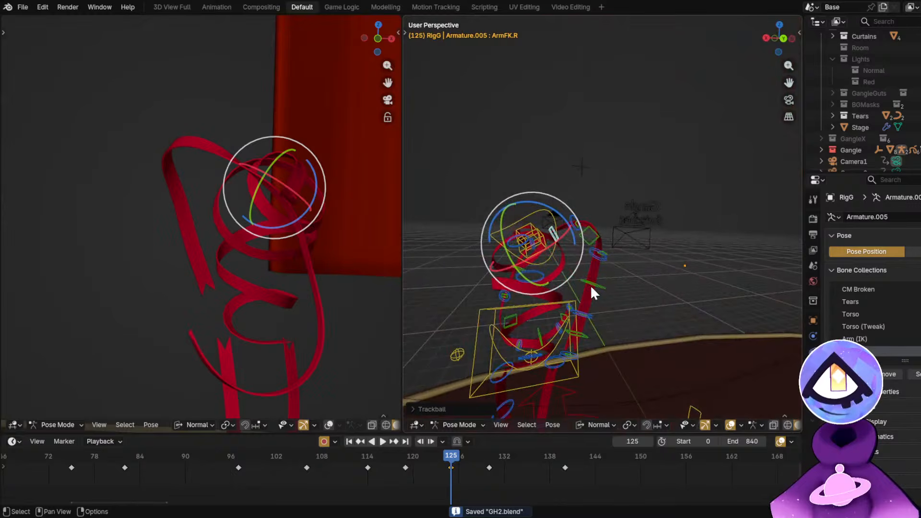
Rotate the right arm control ArmFK.R.001 at frame 125 to bring the hanging ribbon closer to the body.
left_click(599, 284)
middle_click_drag(600, 284, 612, 305)
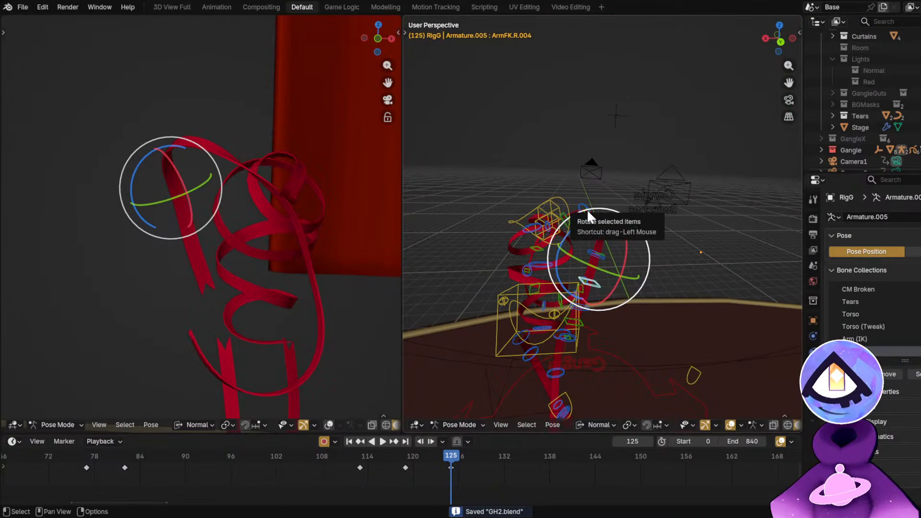
left_click(587, 211)
middle_click_drag(587, 211, 706, 256)
key("r")
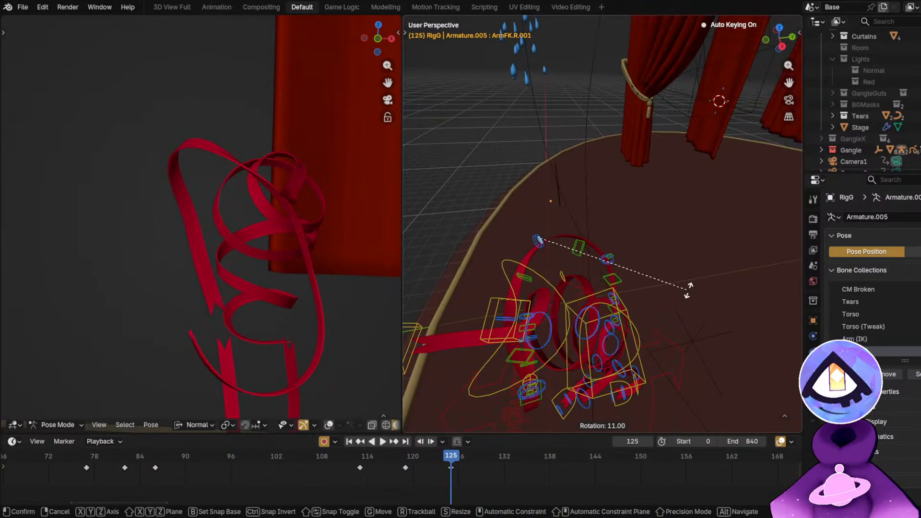
left_click(691, 298)
Move and rotate the upper right arm control ArmFK.R at frame 125 to bring the raised ribbon arch closer to the head.
left_click(526, 272)
key("g")
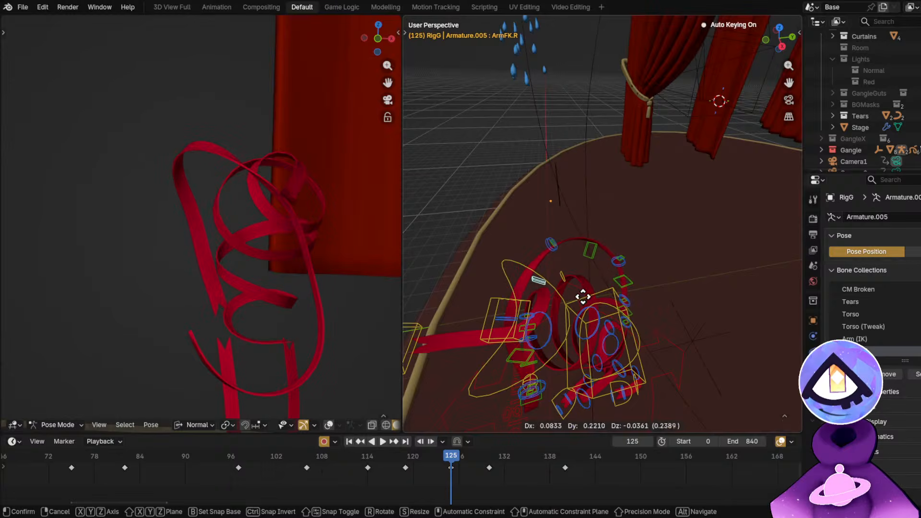
left_click(583, 297)
key("r")
left_click(651, 348)
Rotate the right arm controls ArmFK.R.002 and ArmFK.R.004 at frame 125 to swing the lower ribbon across the chest.
middle_click_drag(651, 348, 648, 288)
left_click(581, 248)
key("r")
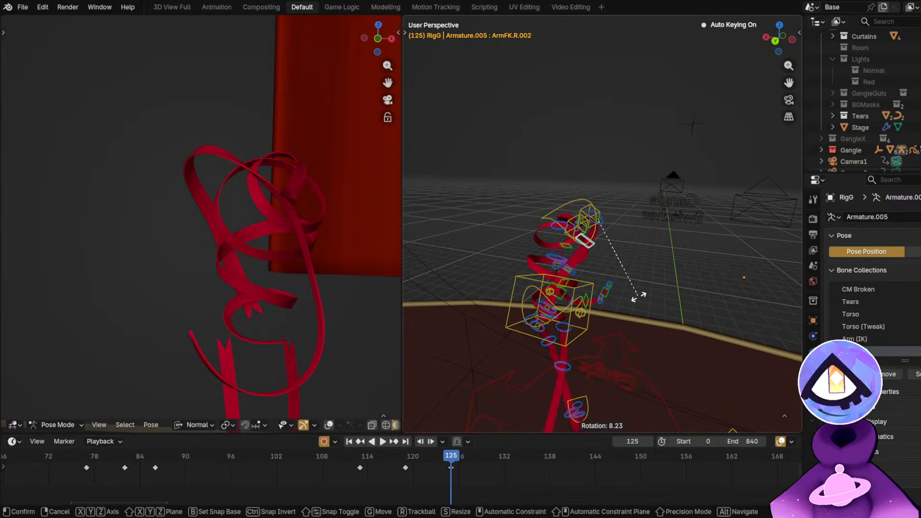
left_click(567, 293)
left_click(566, 293)
key("r")
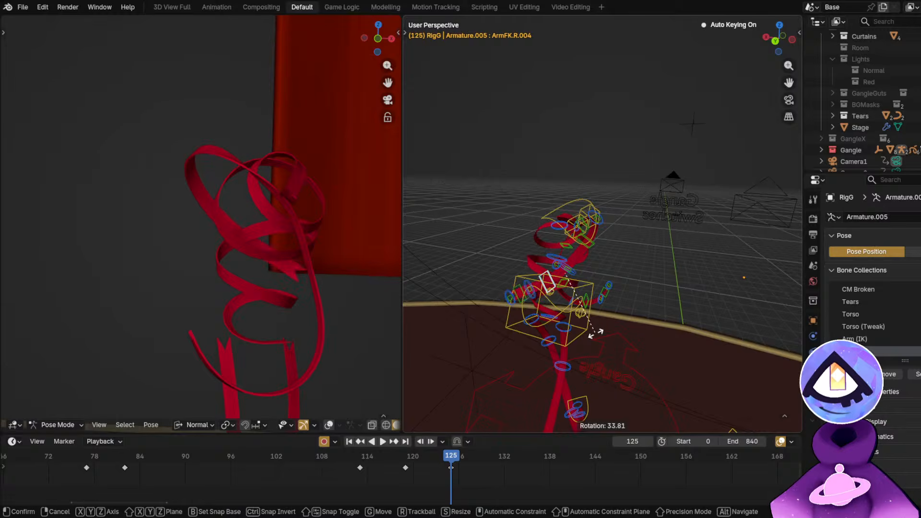
left_click(596, 332)
middle_click_drag(536, 295, 528, 311)
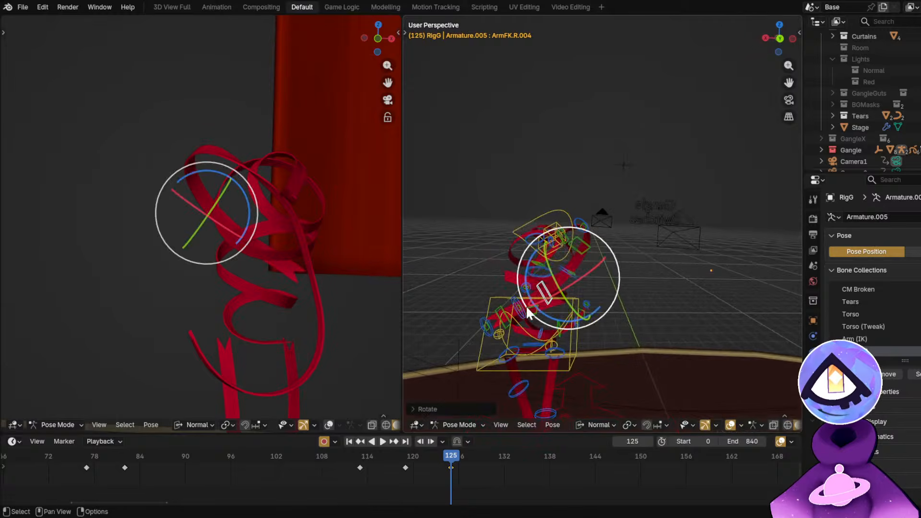
Rotate the right arm control ArmFK.R.006 near the ribbon's end at frame 125 to adjust the tip.
left_click(496, 308)
middle_click_drag(608, 298, 691, 298)
key("r")
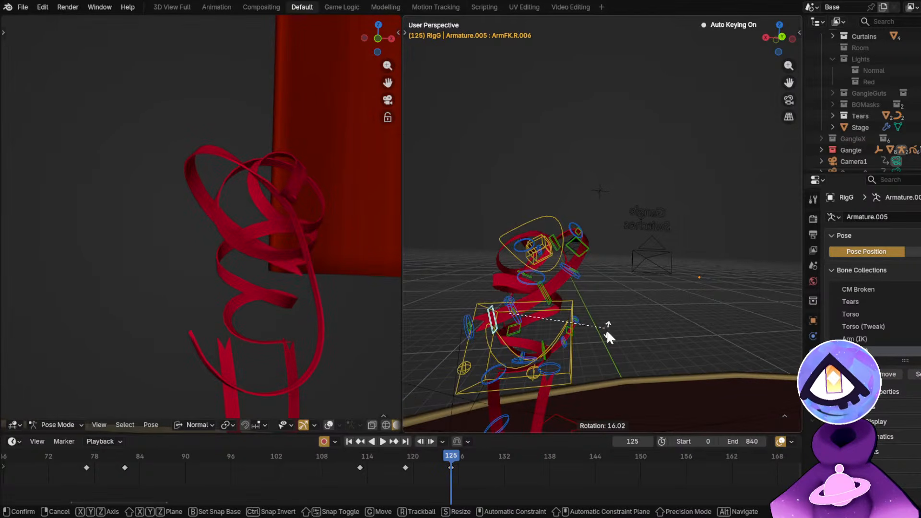
left_click(606, 330)
Rotate the right arm controls ArmFK.R.005 and ArmFK.R.004 at frame 125 so the ribbon end extends sideways across the upper torso.
left_click(514, 307)
left_click(569, 331)
scroll(538, 335, "up", 2)
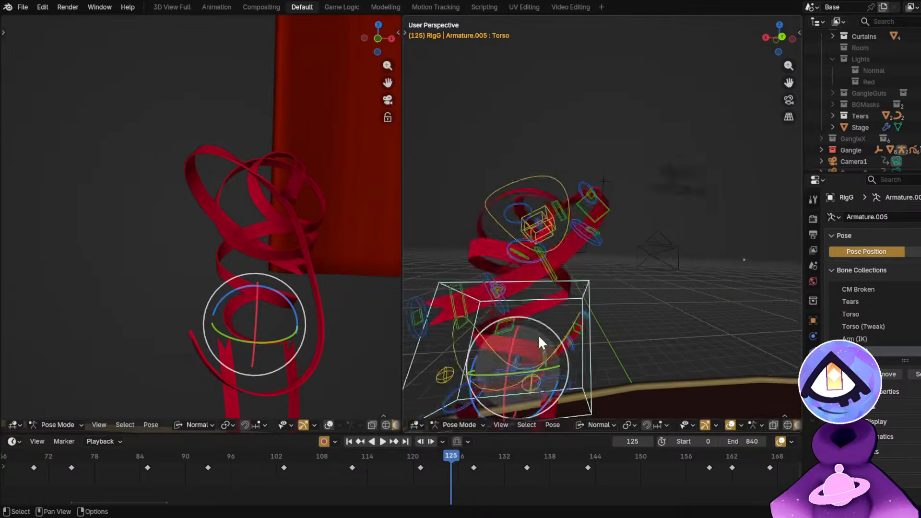
middle_click_drag(538, 335, 495, 317, "shift")
left_click(479, 283)
middle_click_drag(509, 287, 741, 301)
key("r")
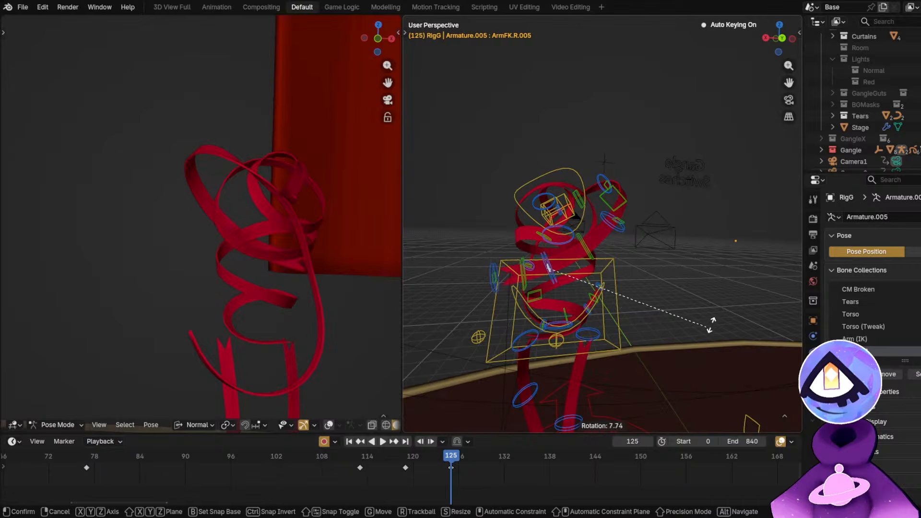
left_click(712, 325)
left_click(588, 252)
key("r")
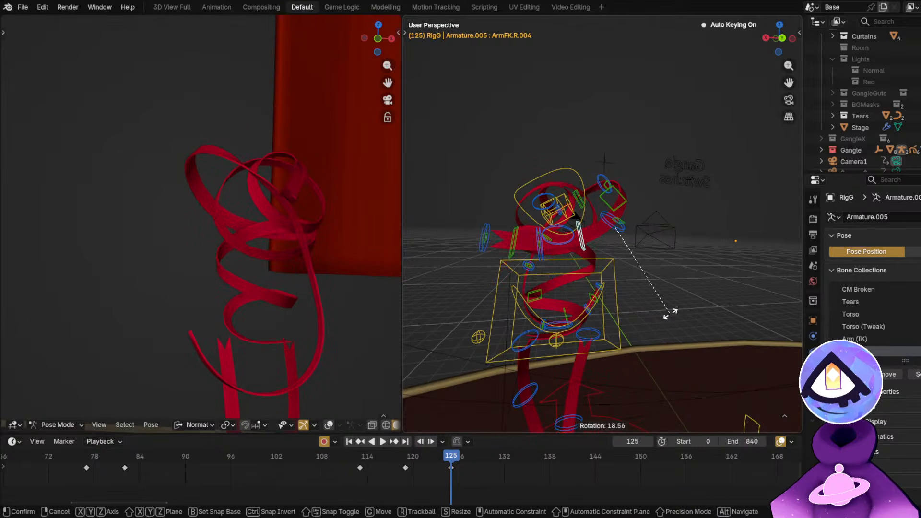
left_click(682, 311)
Rotate ArmFK.R.002 at frame 125 from several angles, including a free rotation, to wrap the right ribbon around the front of the chest.
middle_click_drag(701, 280, 624, 273)
left_click(625, 198)
middle_click_drag(626, 197, 674, 288)
key("r")
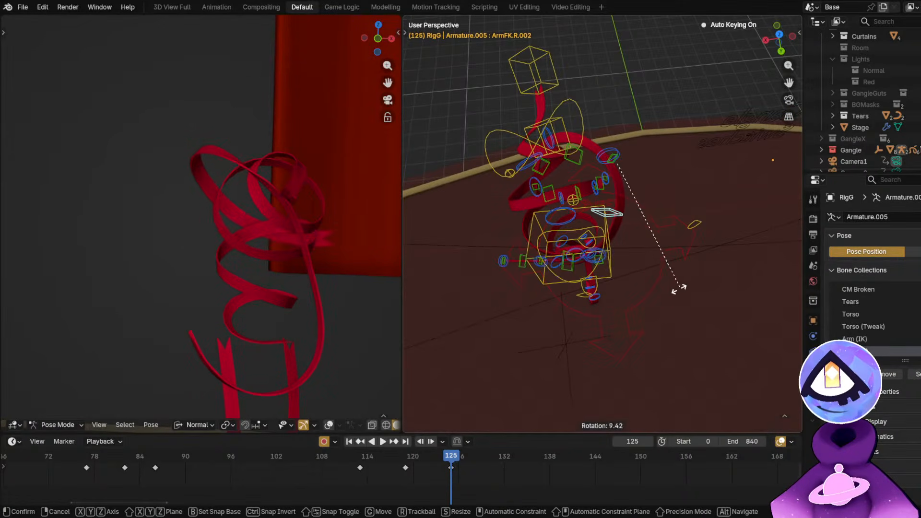
left_click(671, 288)
middle_click_drag(670, 287, 627, 191)
key("r")
key("r")
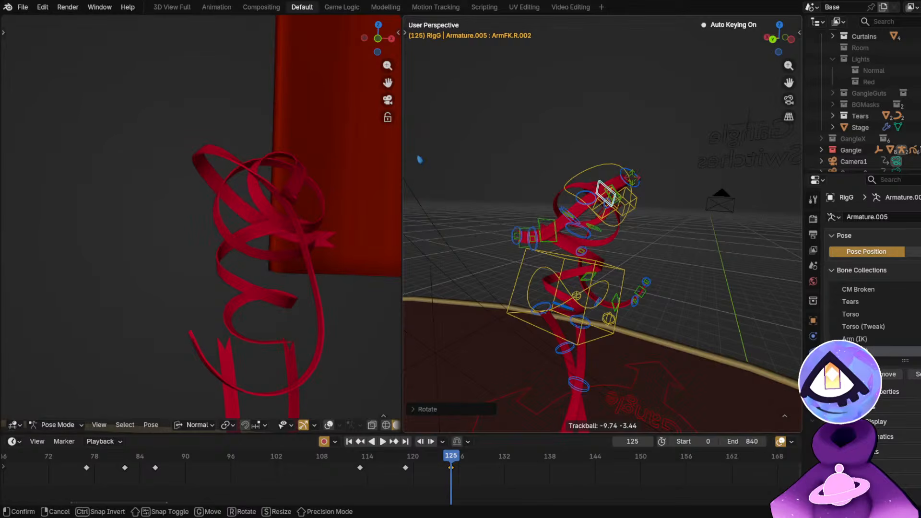
left_click(698, 258)
key("r")
left_click(695, 260)
middle_click_drag(695, 260, 684, 214)
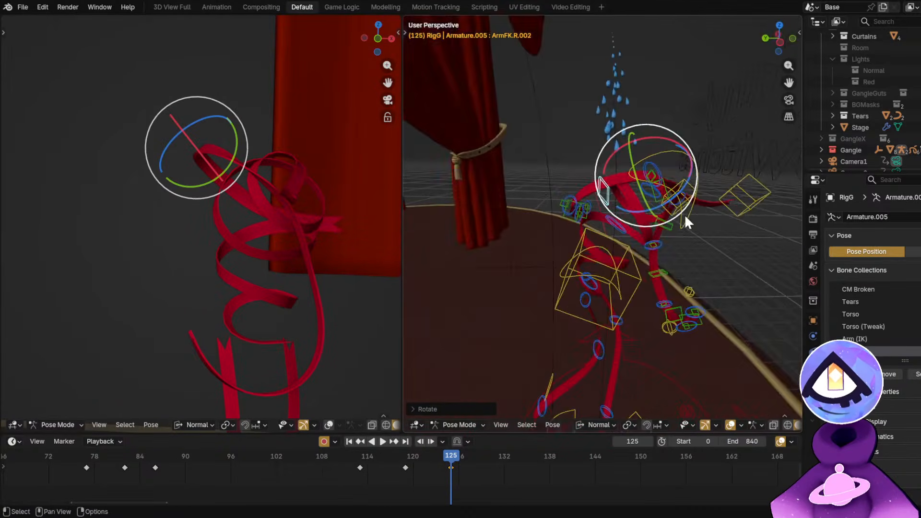
Move the head control HeadCTRL slightly downward at frame 125.
left_click(750, 200)
key("KP_Decimal")
scroll(488, 470, "down", 5)
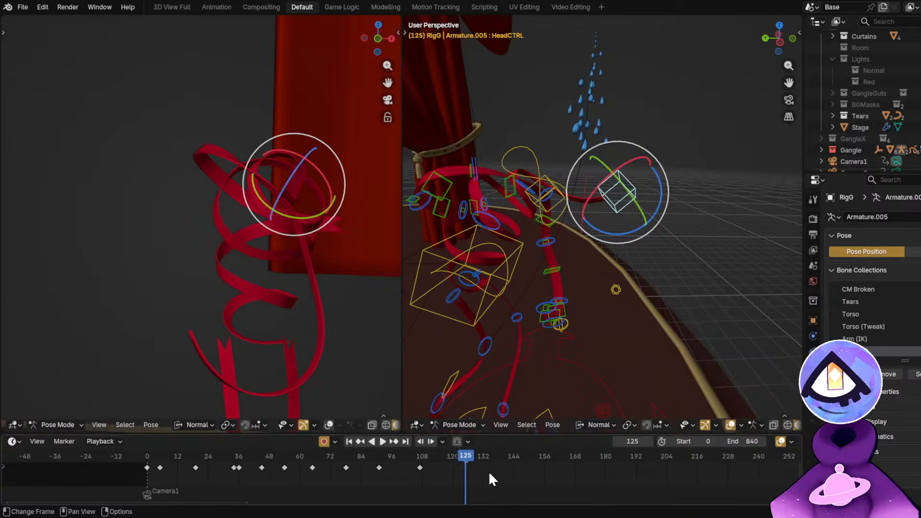
scroll(488, 471, "down", 6)
middle_click_drag(645, 236, 617, 240)
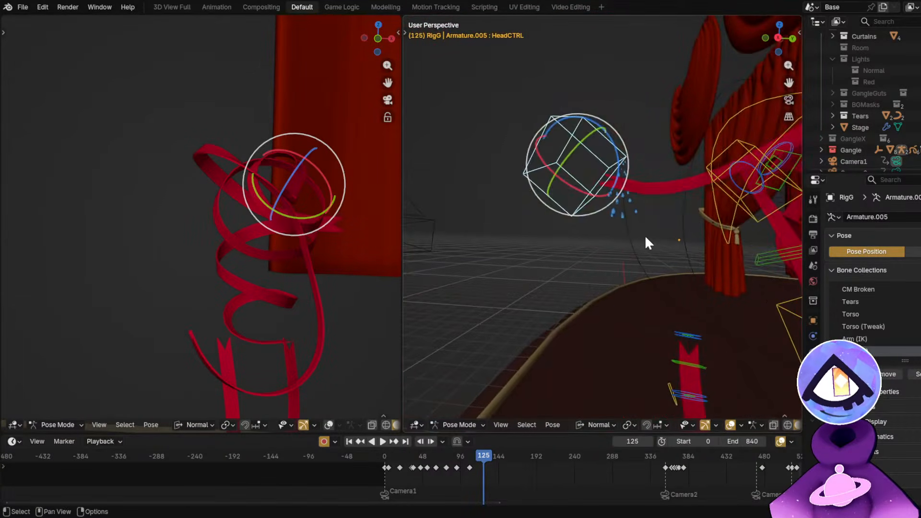
key("g")
left_click(614, 231)
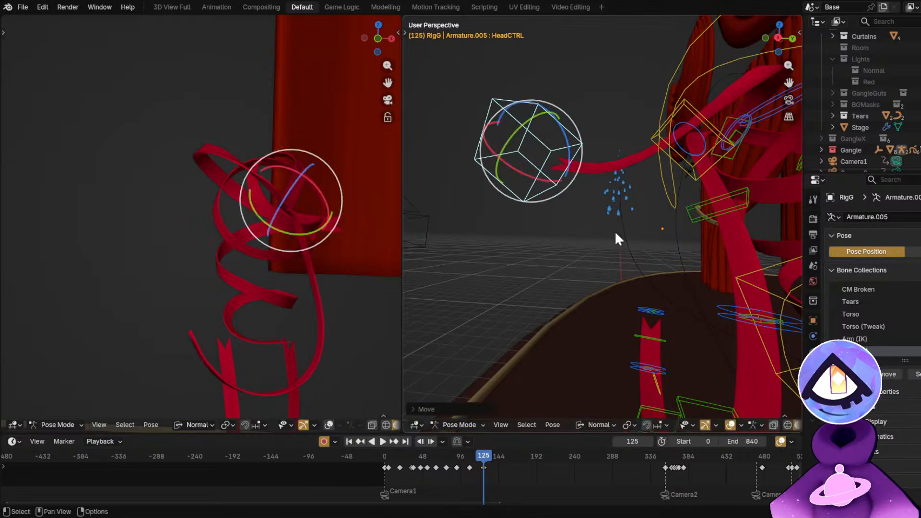
key("r")
left_click(636, 161)
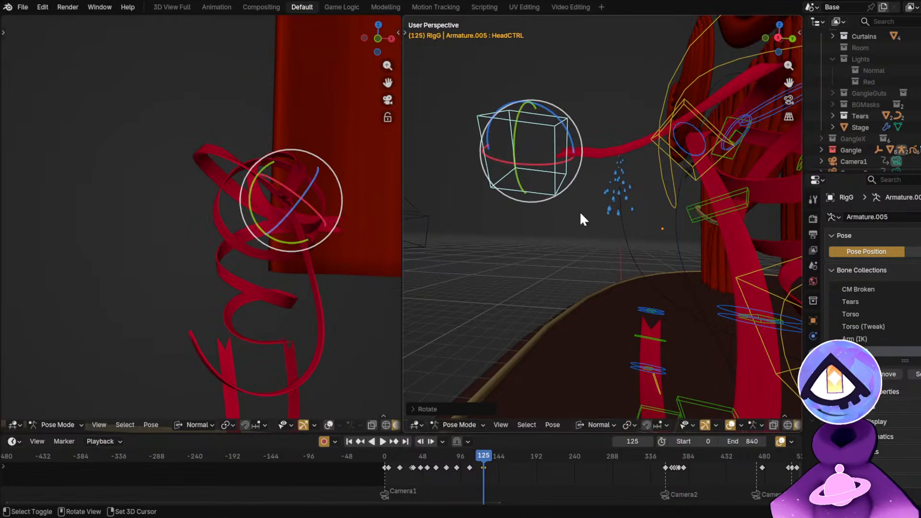
key("g")
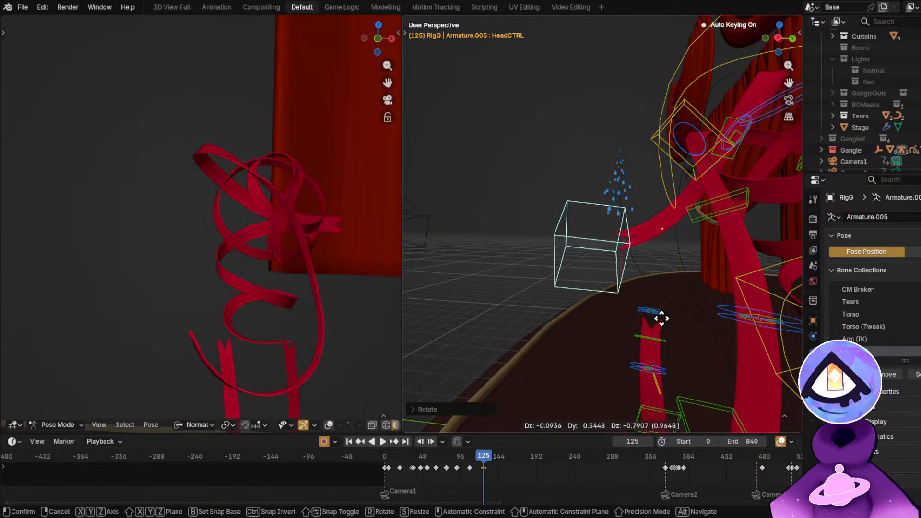
left_click(673, 244)
key("ctrl+z")
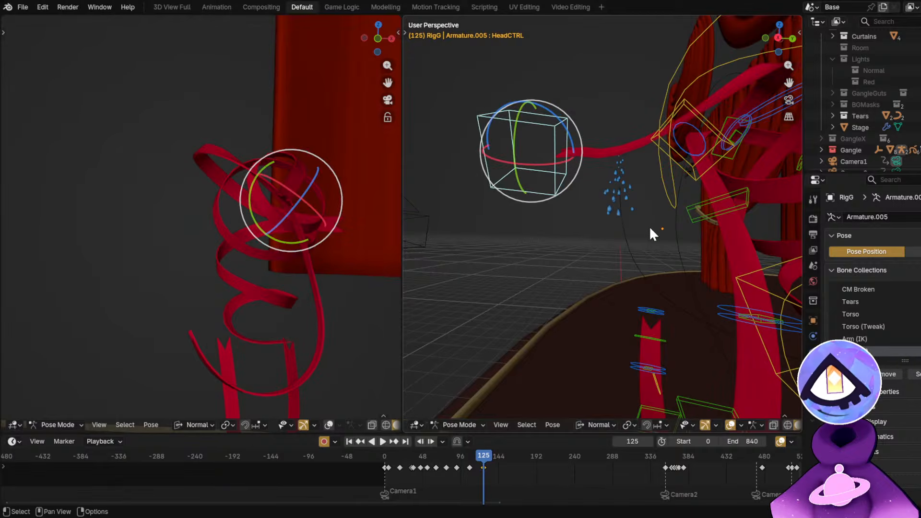
Freely rotate the HeadCTRL control at frame 125 and lower it slightly in front of the neck.
middle_click_drag(649, 226, 687, 226)
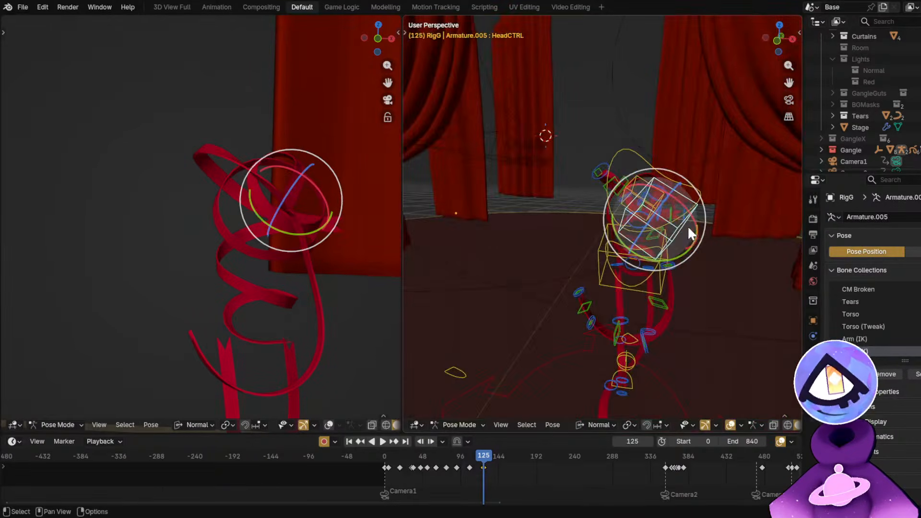
left_click_drag(653, 229, 679, 239)
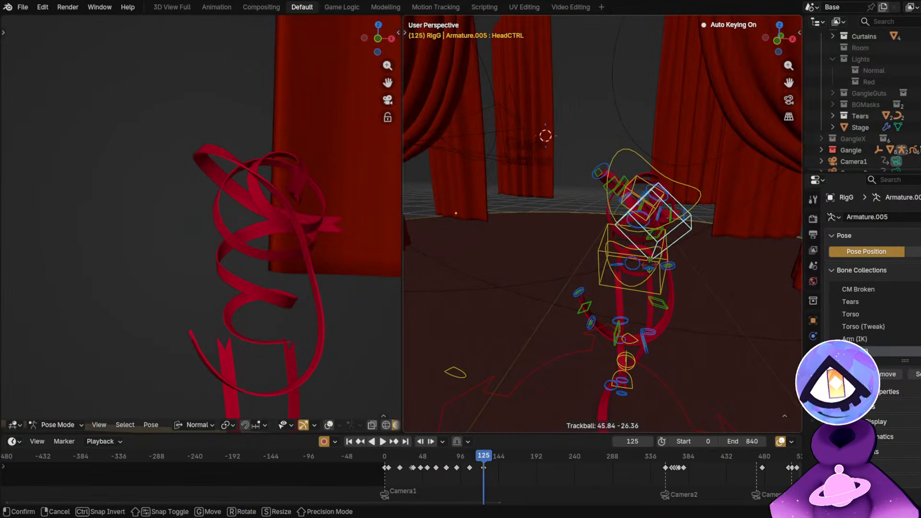
left_click(630, 260)
middle_click_drag(629, 260, 580, 252)
key("g")
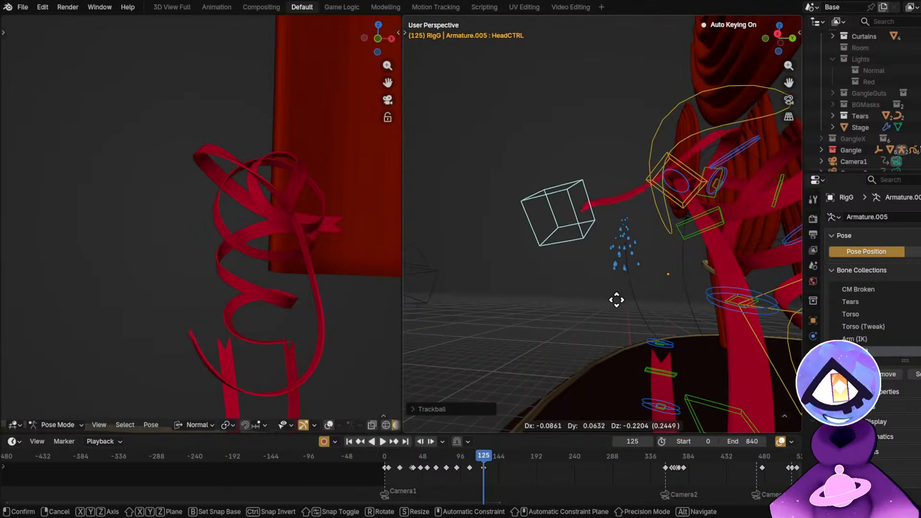
left_click(613, 299)
Tilt HeadCTRL at frame 125, drop it well below the neck, and adjust its rotation from the front.
key("r")
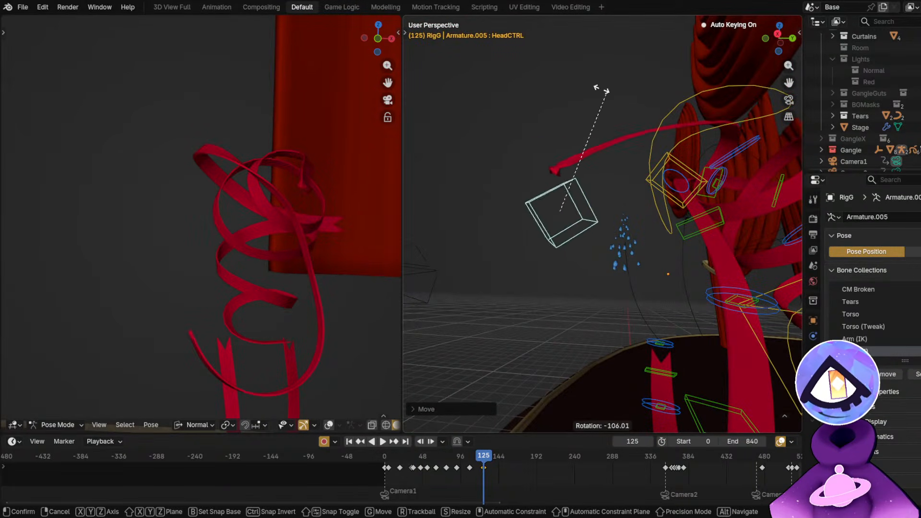
left_click(591, 139)
key("g")
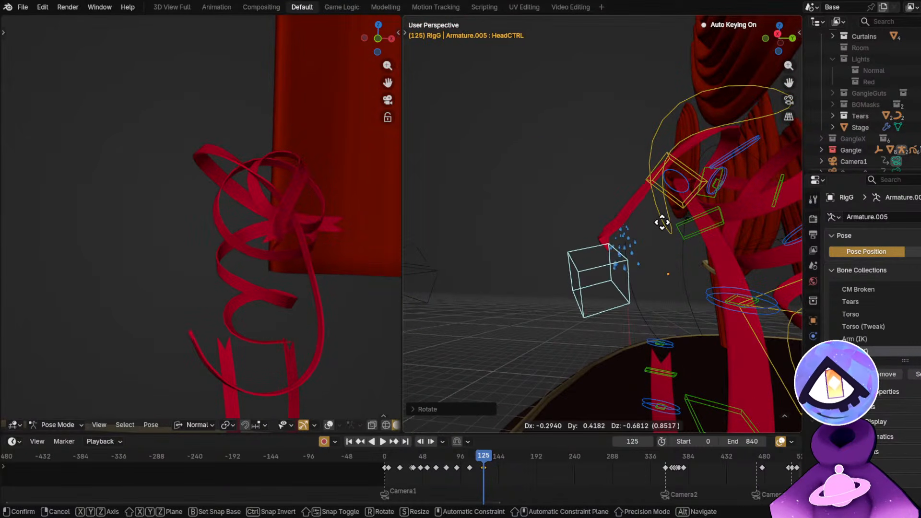
left_click(663, 217)
middle_click_drag(640, 239, 614, 281)
key("r")
left_click(713, 277)
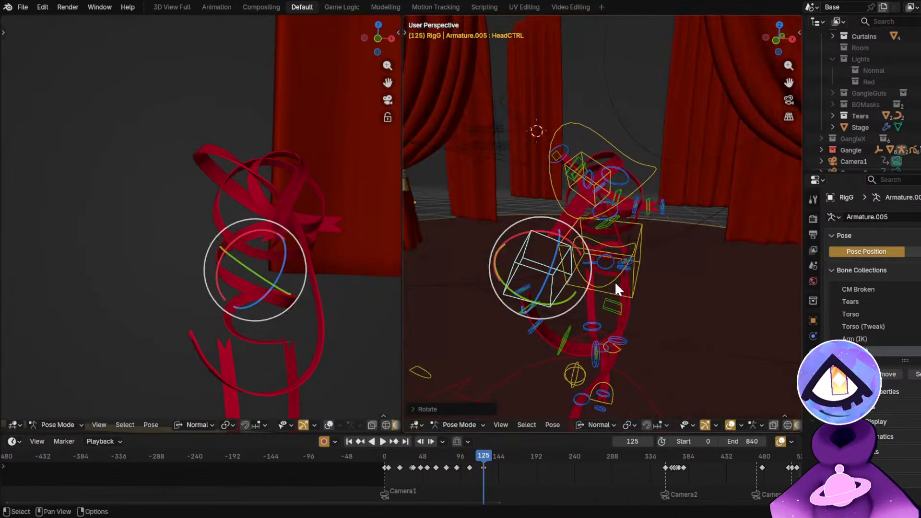
Shift HeadCTRL sideways at frame 125 and reposition it in front of the torso.
key("g")
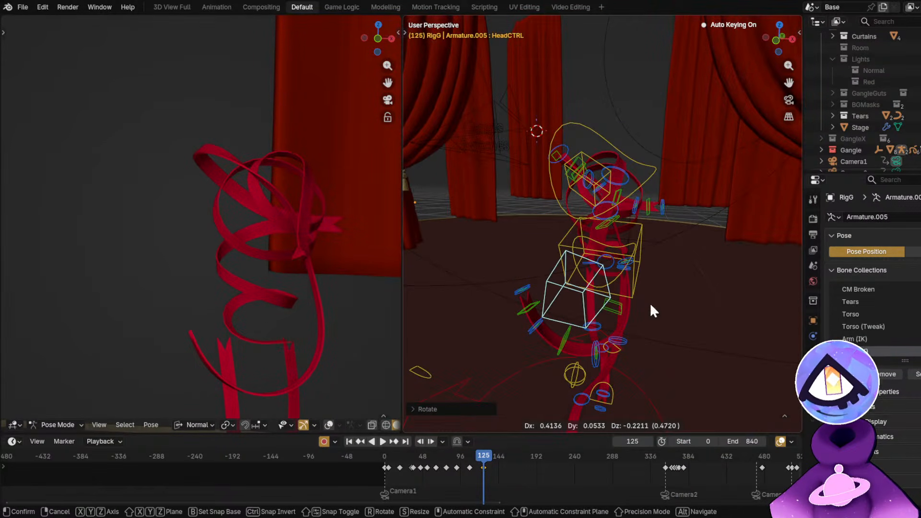
left_click(642, 294)
middle_click_drag(639, 289, 648, 248)
key("g")
left_click(583, 260)
Rotate HeadCTRL about its local axis at frame 125 and raise it to chest height in front of the body.
key("r")
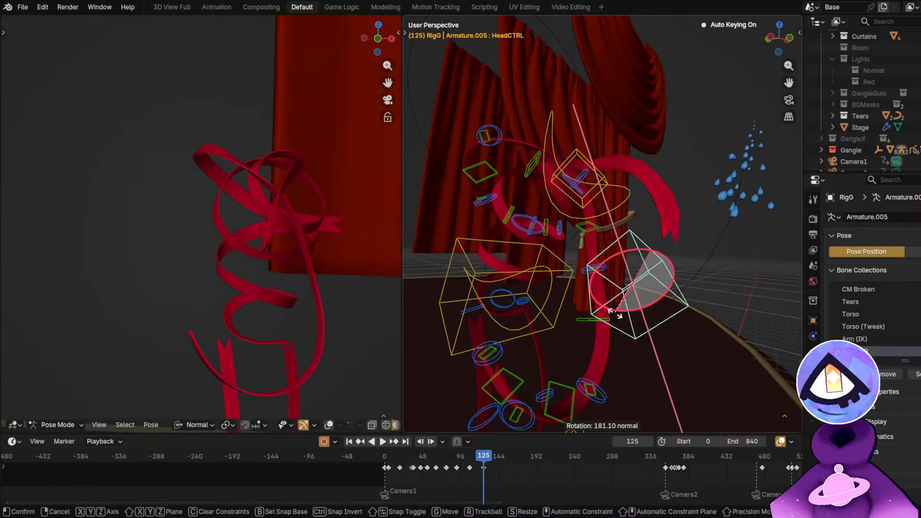
left_click(657, 285)
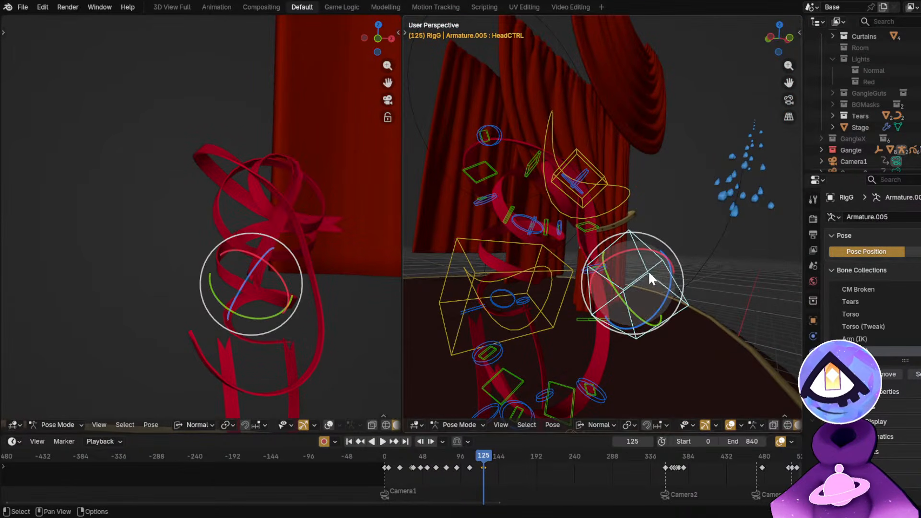
middle_click_drag(622, 309, 624, 315)
key("g")
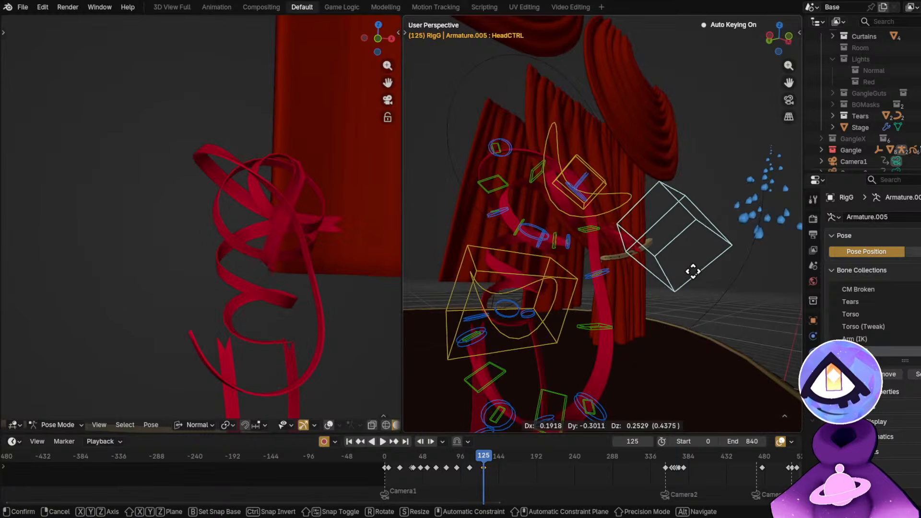
left_click(693, 259)
middle_click_drag(692, 259, 541, 312)
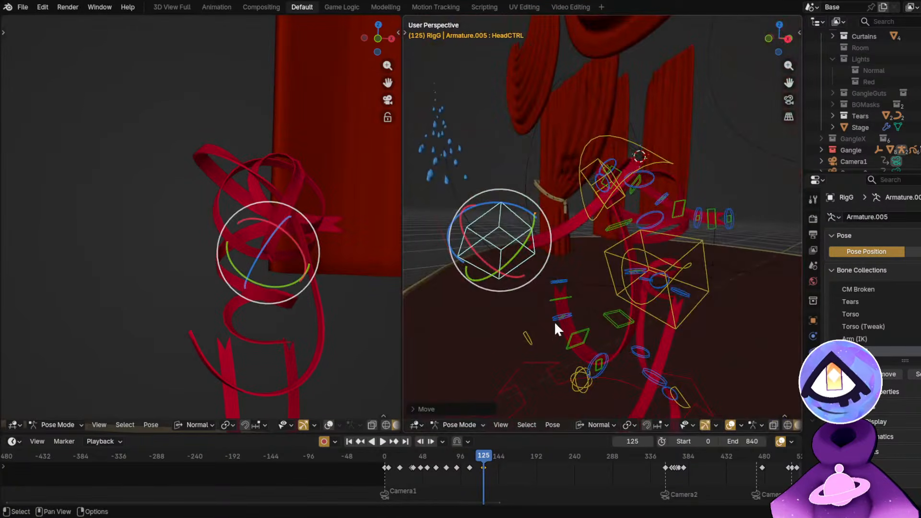
Play the animation from frame 96 to review the head dropping into the curled-arm pose.
left_click(460, 454)
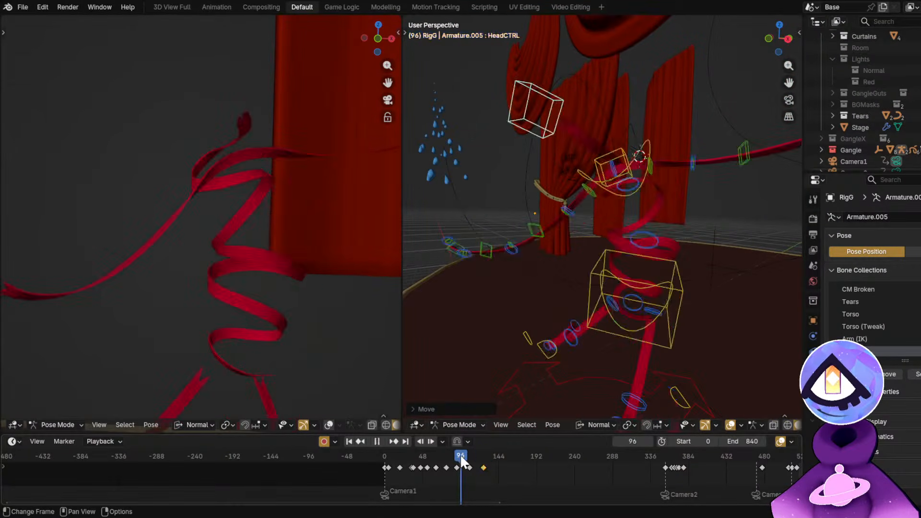
key("space")
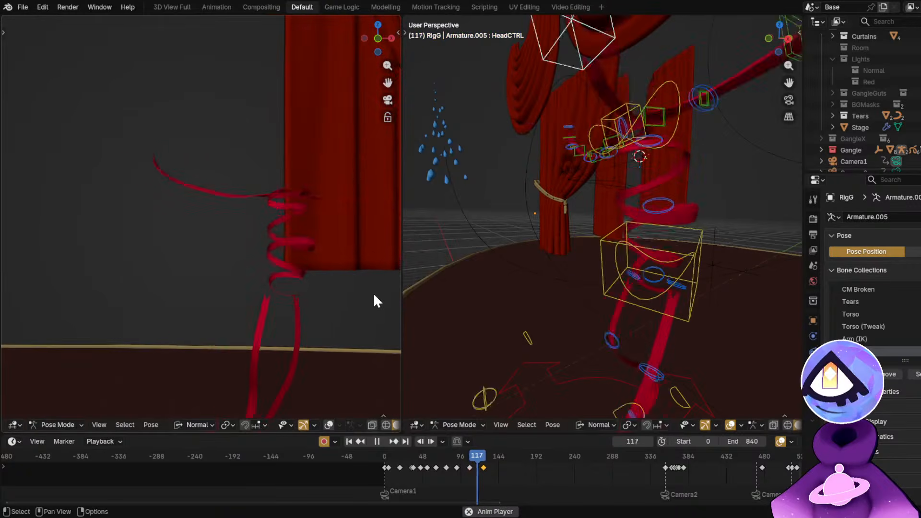
key("space")
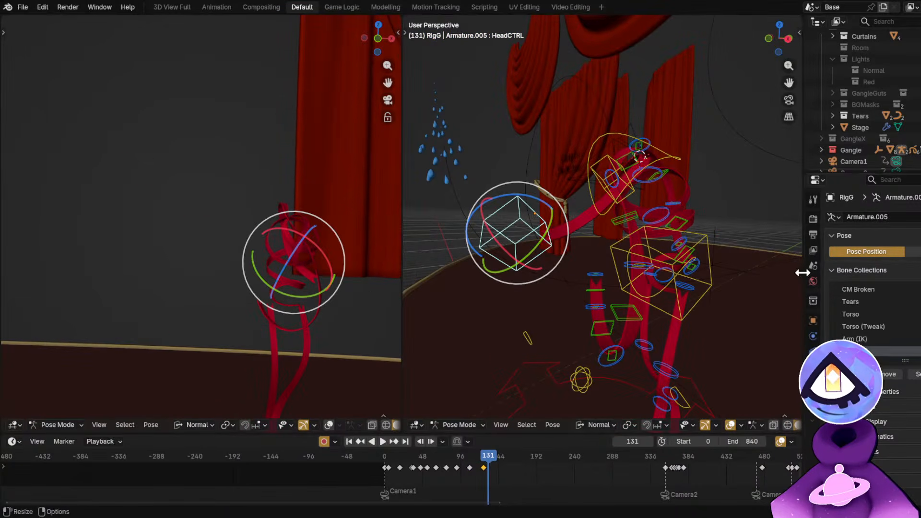
Select all visible arm and head controls and move their keyframes at frames 125 and 119 two frames earlier.
key("a")
scroll(468, 477, "up", 10)
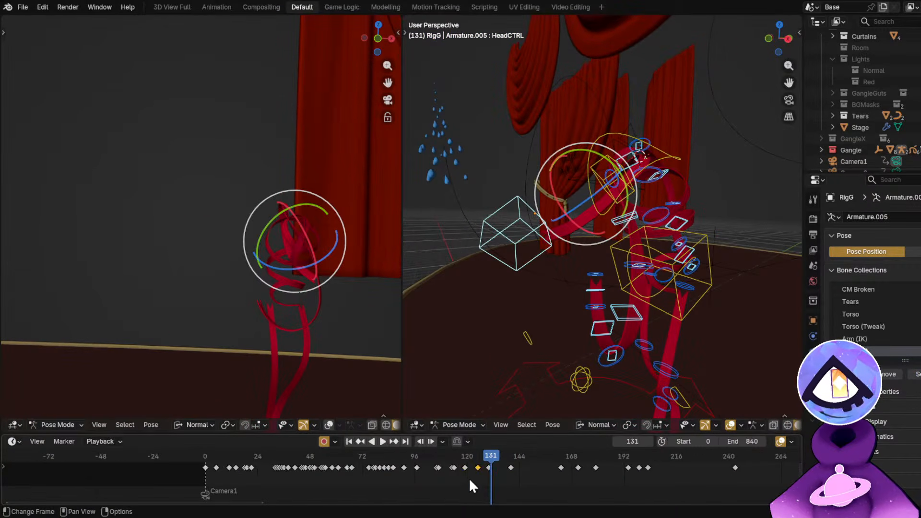
left_click_drag(465, 457, 446, 472)
left_click_drag(441, 458, 414, 475)
left_click(407, 474)
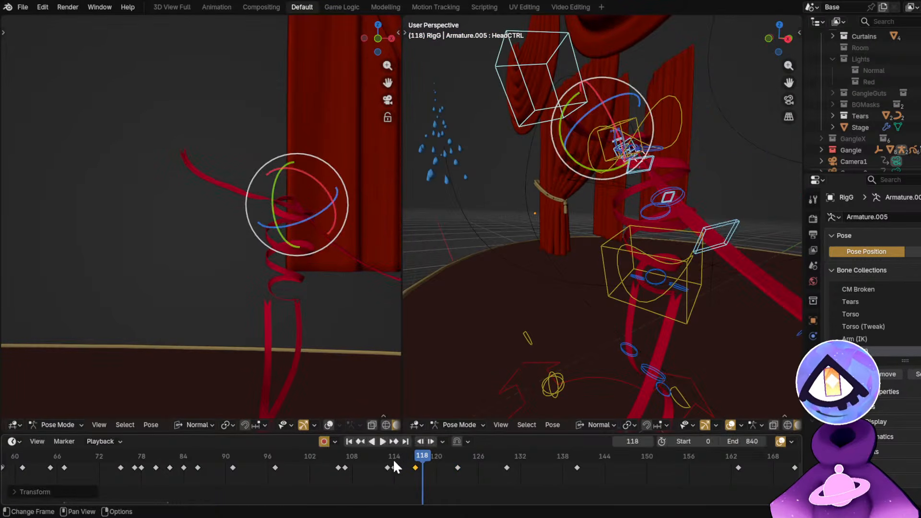
Play the retimed animation and replay it from about frame 107 to check the arm and head motion.
key("space")
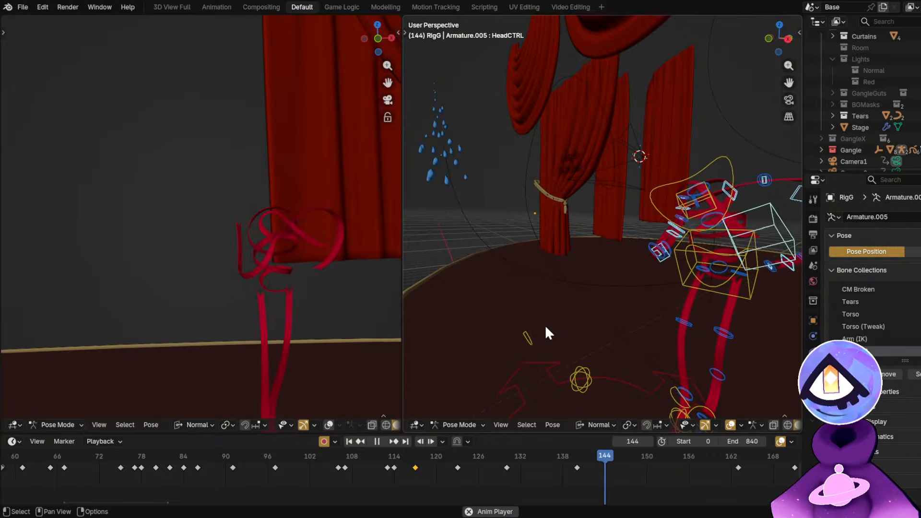
key("space")
left_click(344, 456)
key("space")
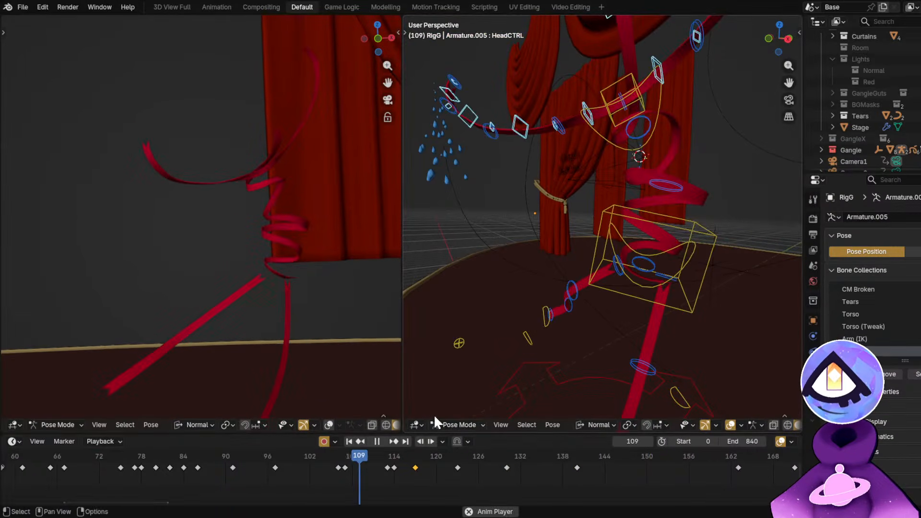
Copy ArmFK.R's keyframe at frame 123 to frame 130.
key("space")
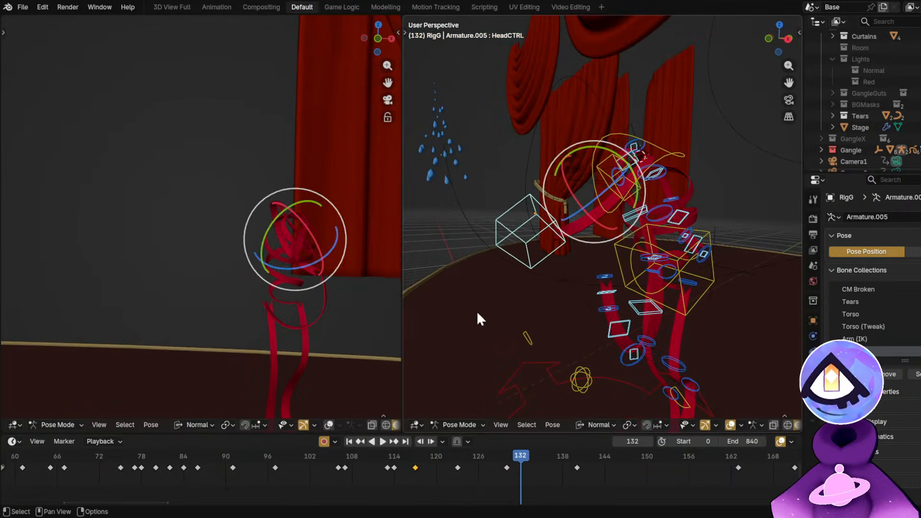
left_click(525, 218)
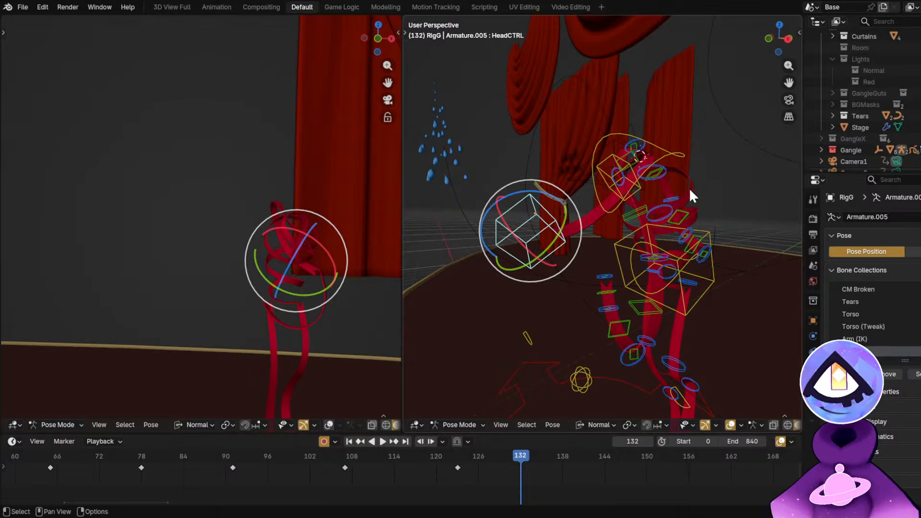
middle_click_drag(689, 195, 664, 386)
left_click(915, 374)
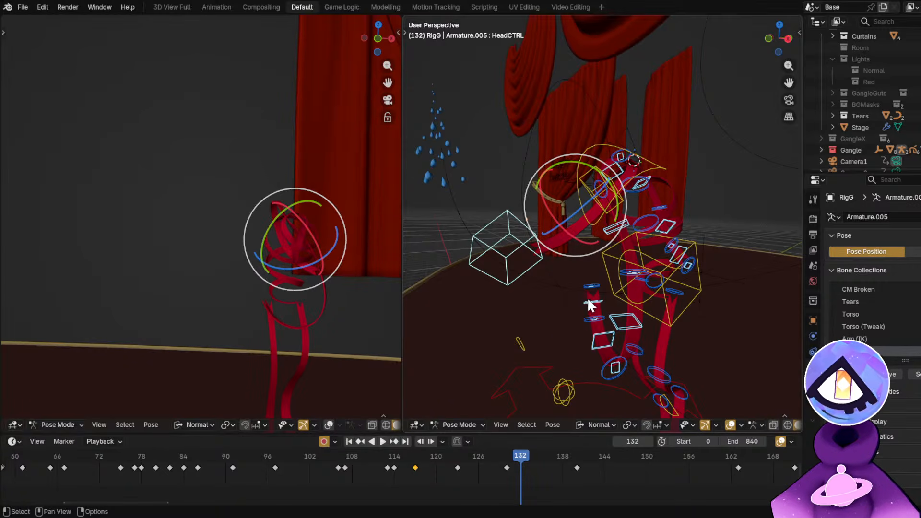
scroll(327, 304, "up", 4)
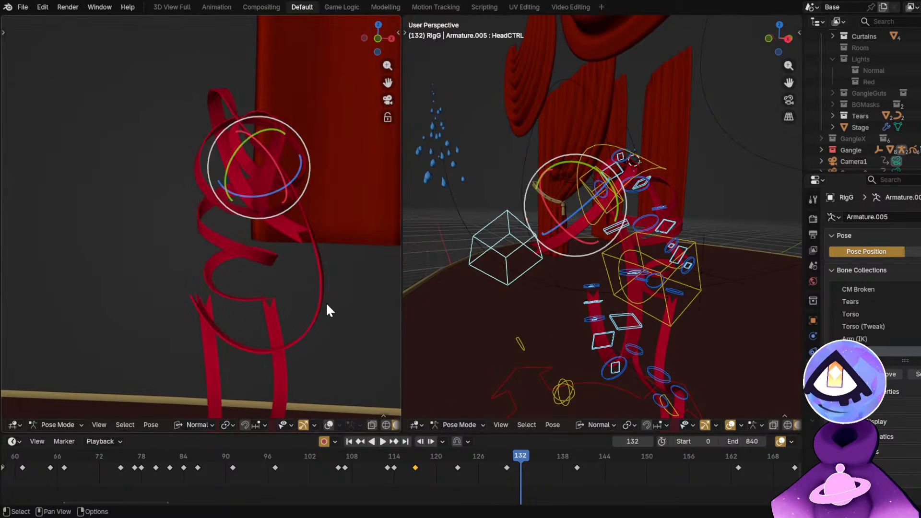
left_click_drag(458, 467, 508, 465)
key("alt+shift+z")
scroll(269, 132, "up", 4)
left_click(219, 122)
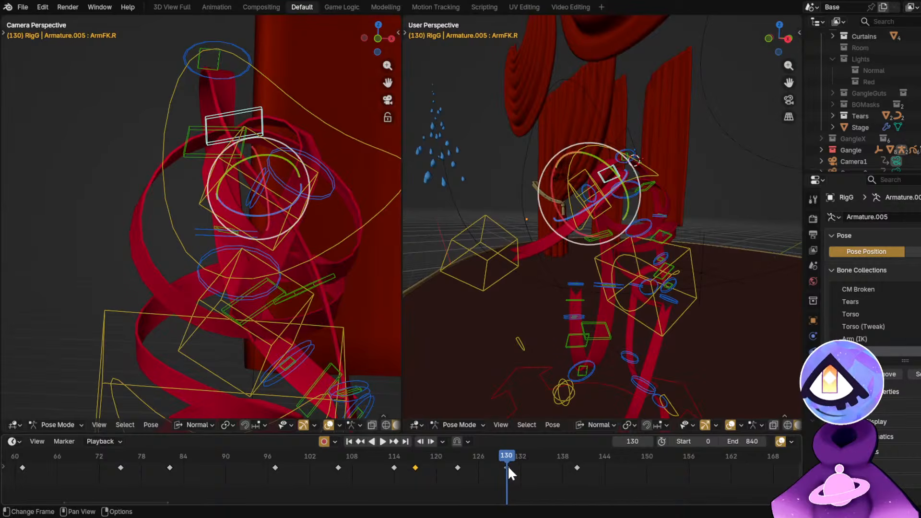
left_click(458, 467)
key("shift+d")
left_click(507, 474)
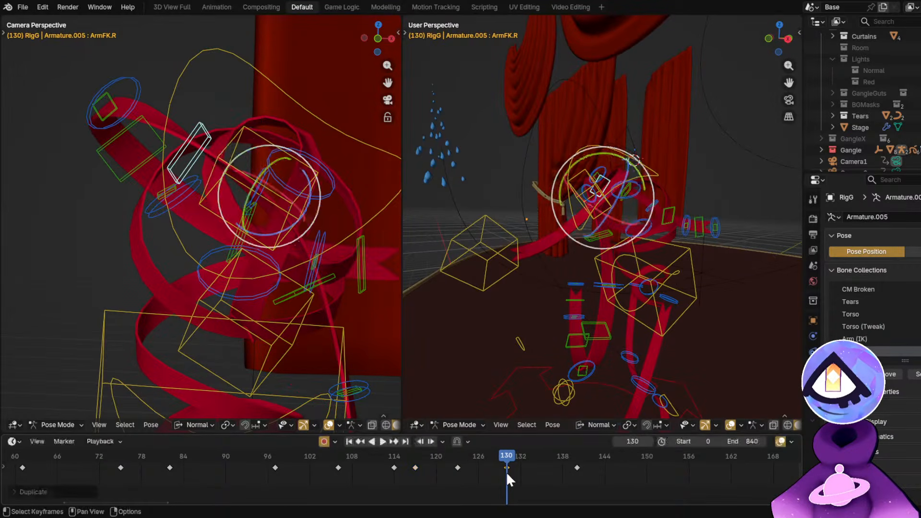
Play the animation from about frame 115 to review the arm motion with the controls hidden in the camera view.
left_click(400, 456)
key("space")
key("alt+shift+z")
scroll(265, 213, "down", 2)
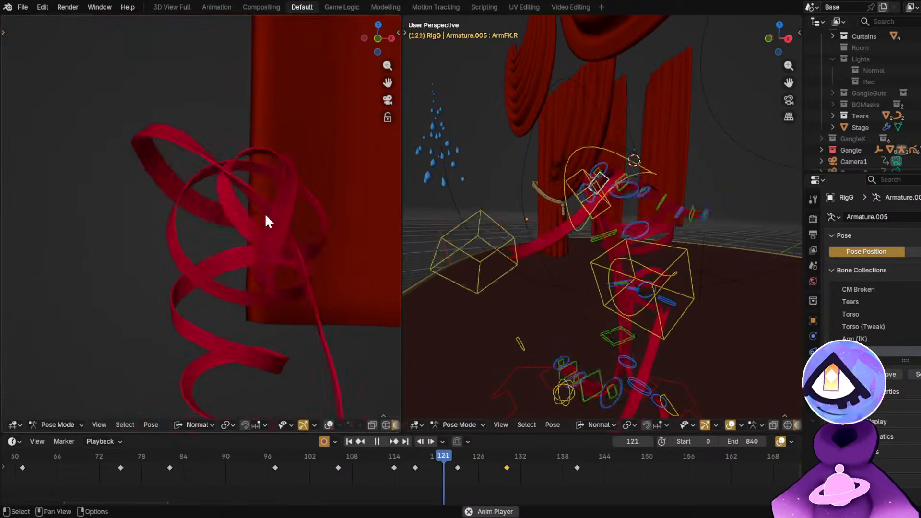
scroll(266, 203, "down", 3)
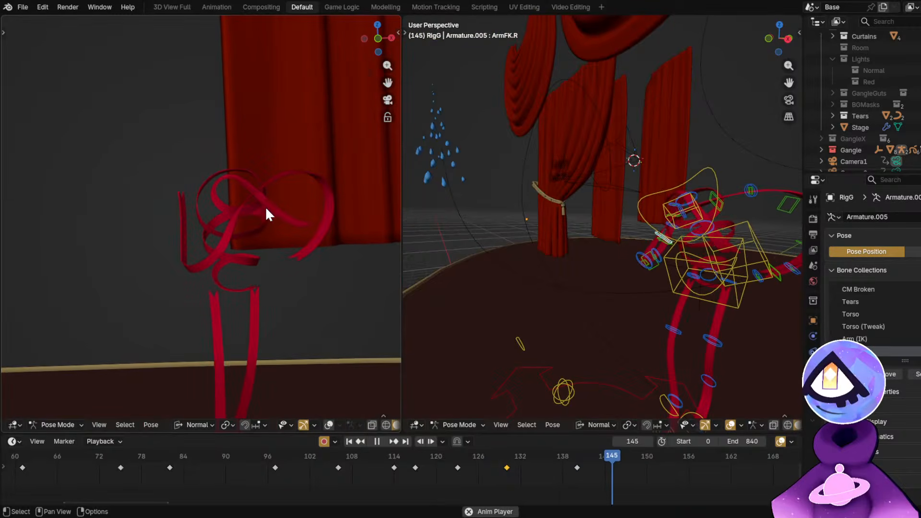
key("space")
Select all arm controls and move their keyframes at frame 140 to frame 143.
middle_click_drag(549, 473, 381, 465)
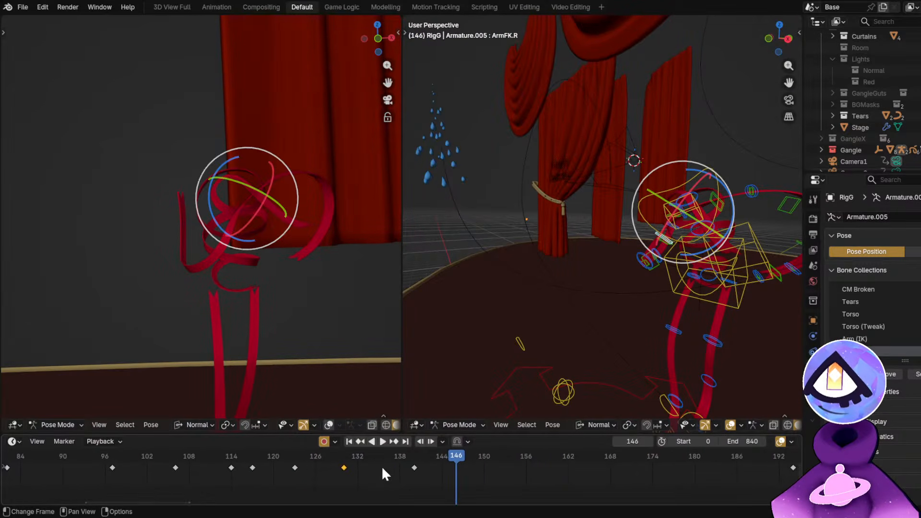
left_click_drag(381, 468, 436, 483)
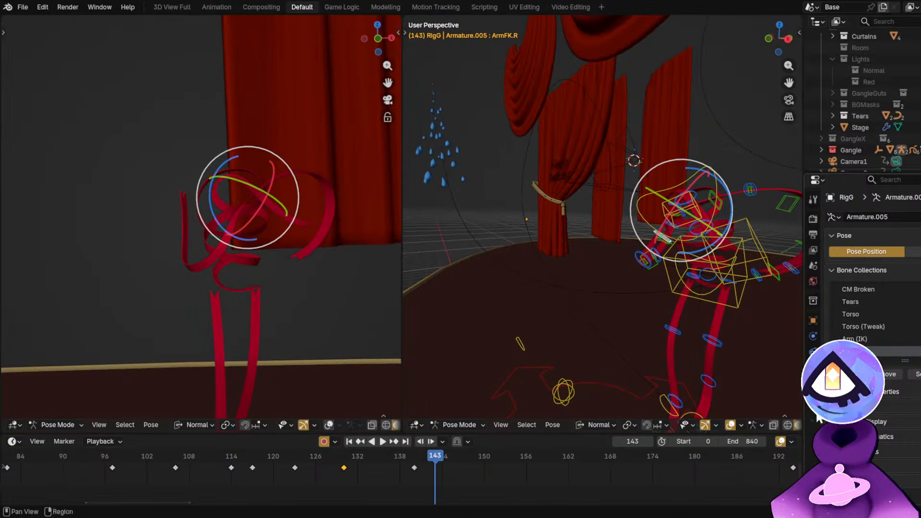
left_click(913, 375)
left_click(415, 467)
key("g")
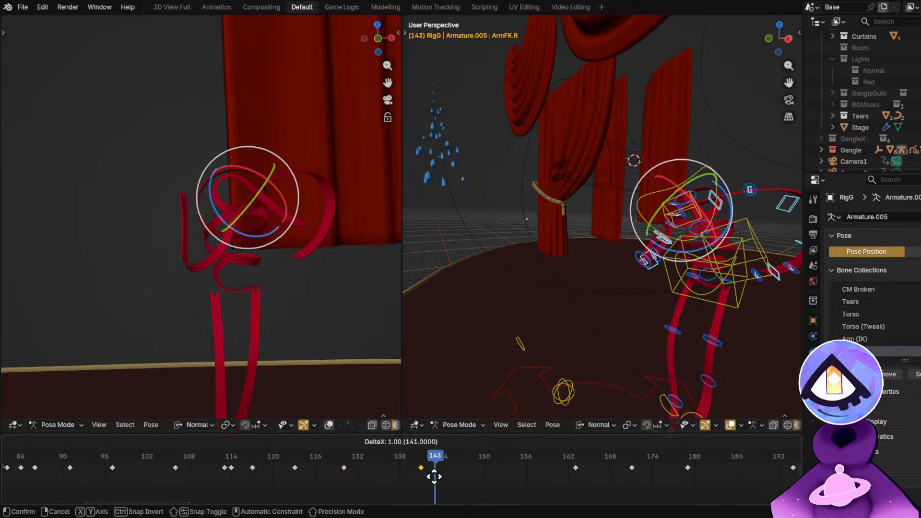
left_click(440, 479)
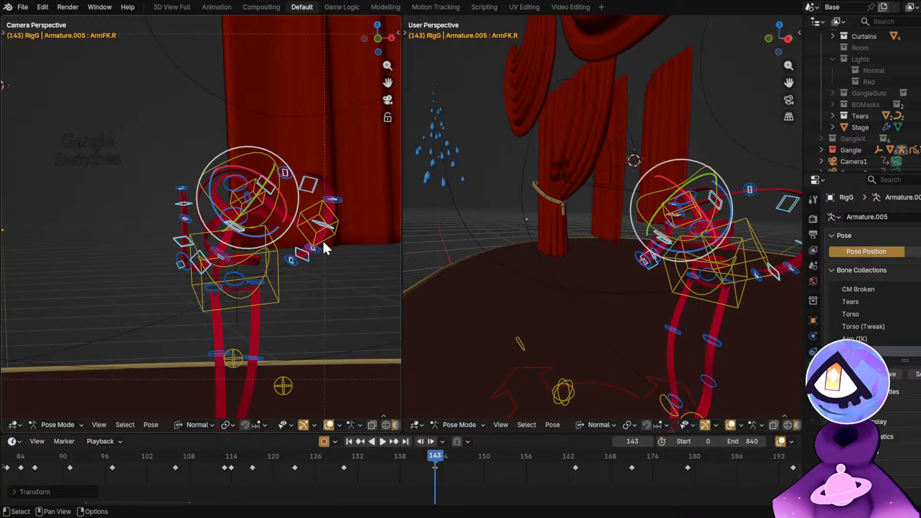
Paste the arm pose flipped on the X-axis at frame 143.
key("ctrl+v")
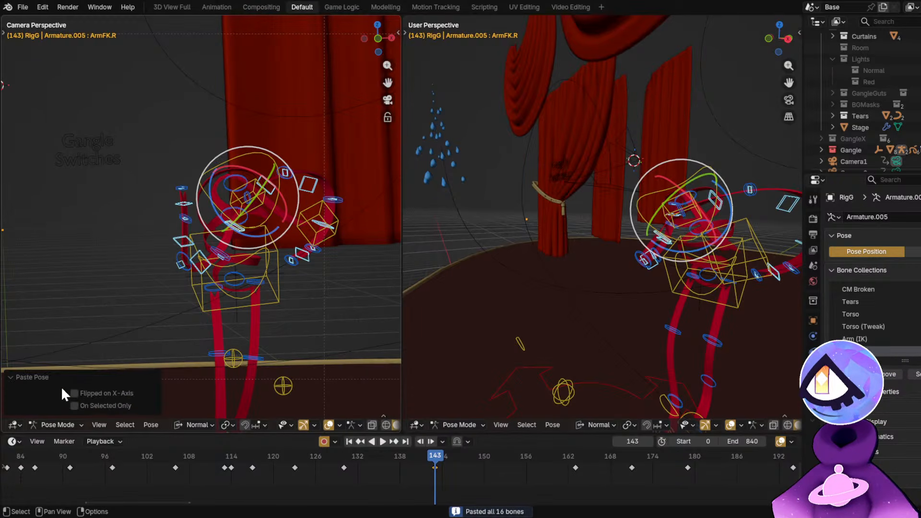
left_click(75, 393)
middle_click_drag(259, 240, 283, 253)
key("KP_1")
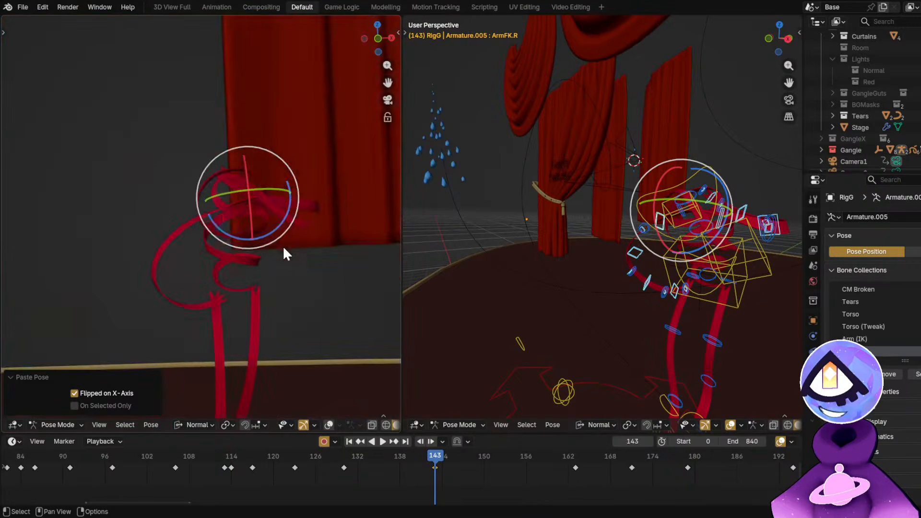
key("KP_0")
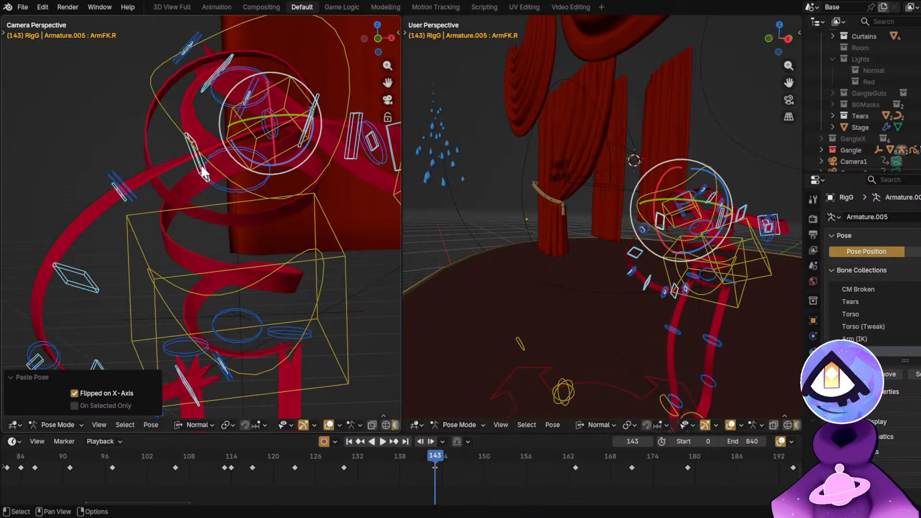
Rotate ArmFK.R freely at frame 143 to swing the pasted arm slightly outward.
scroll(204, 167, "up", 2)
left_click(205, 167)
scroll(219, 149, "down", 2)
key("alt+shift+z")
key("r")
key("r")
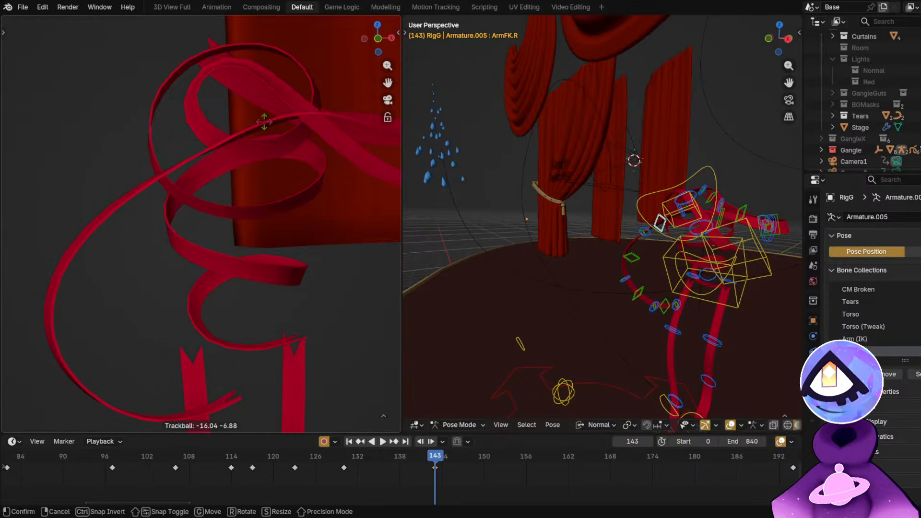
left_click(260, 121)
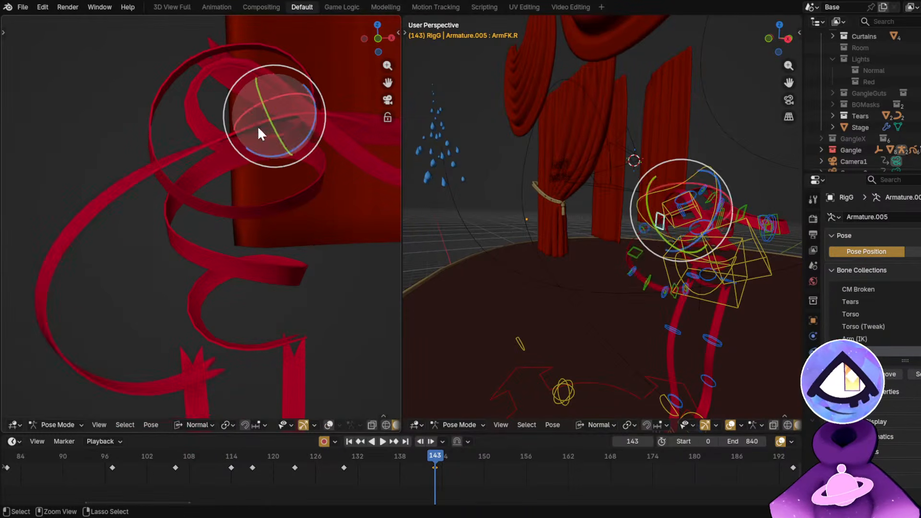
Rotate ArmFK.R.001 by about -9.3° in the camera view to tuck the arm closer to the body.
key("alt+shift+z")
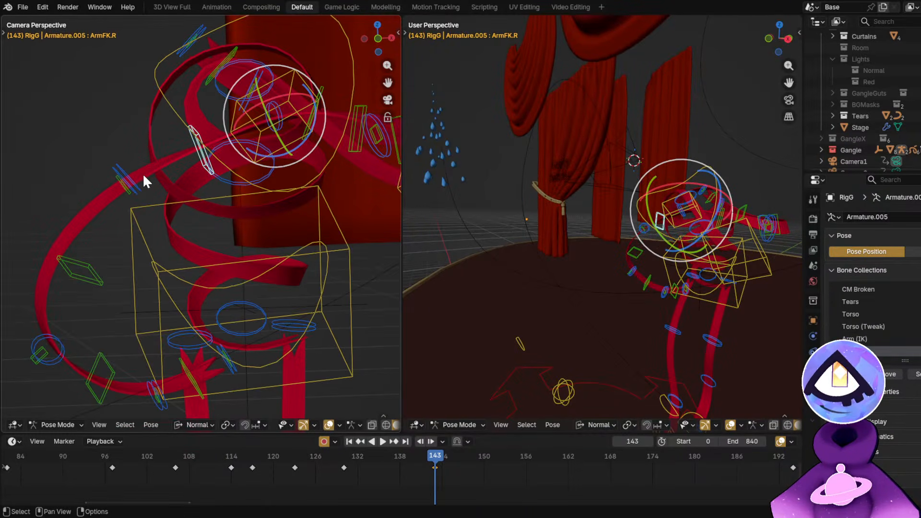
left_click(123, 188)
key("r")
left_click(268, 225)
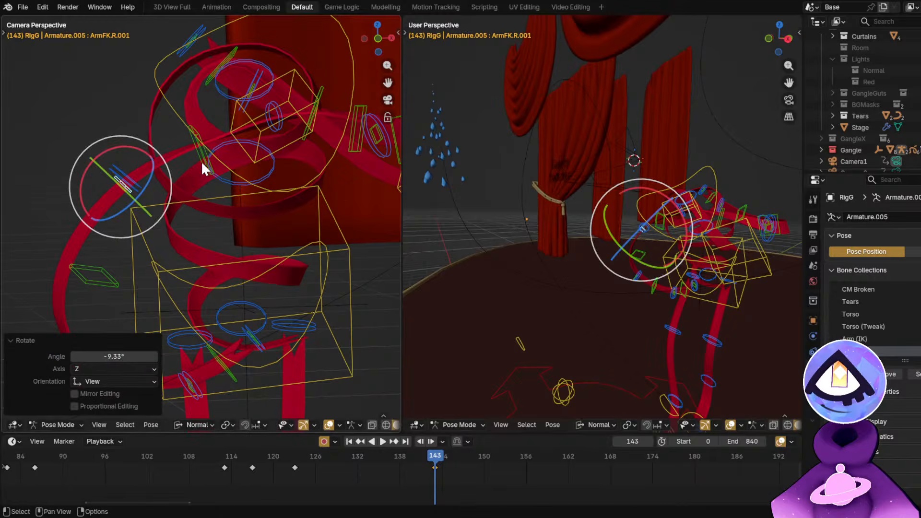
left_click(203, 147)
key("r")
left_click(280, 194)
key("ctrl+z")
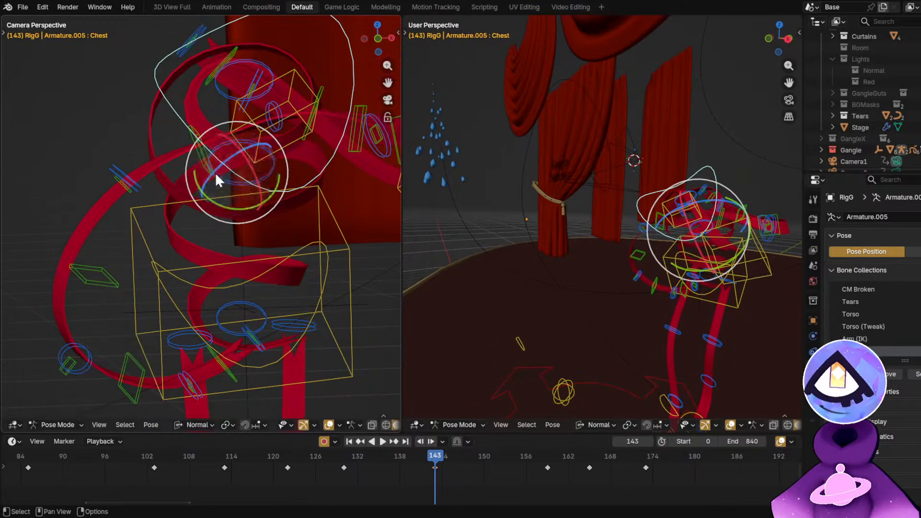
Rotate ArmFK.R by about -16° in the camera view and tilt it freely by about -30.9° and -10.9°.
left_click(208, 160)
key("r")
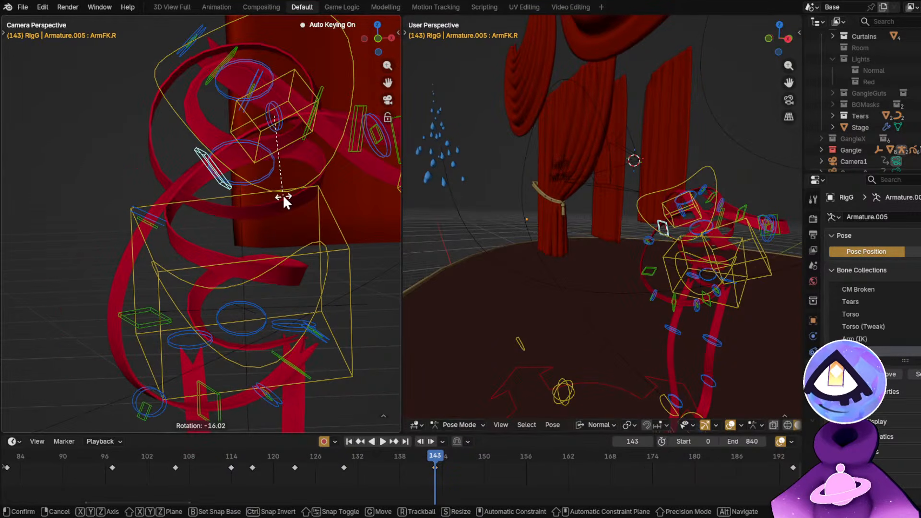
left_click(283, 200)
key("r")
key("r")
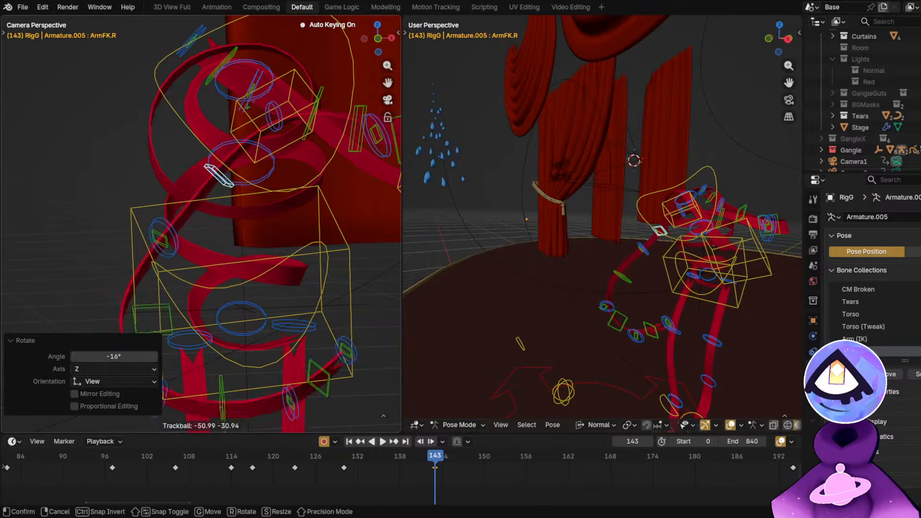
left_click(262, 119)
scroll(254, 160, "down", 2)
key("shift+alt+z")
key("shift+alt+z")
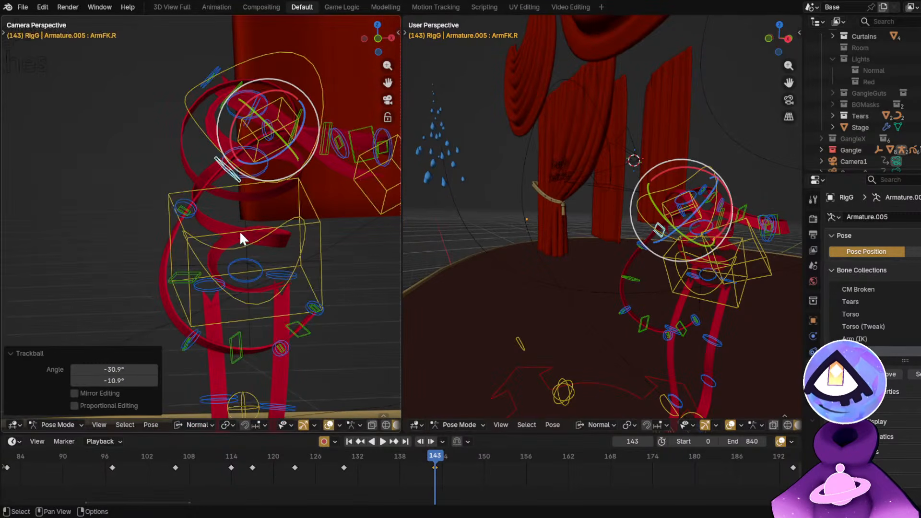
Rotate ArmFK.R.002 by about -9.5° in the camera view to curl the arm beneath the torso.
left_click(192, 272)
key("r")
left_click(316, 252)
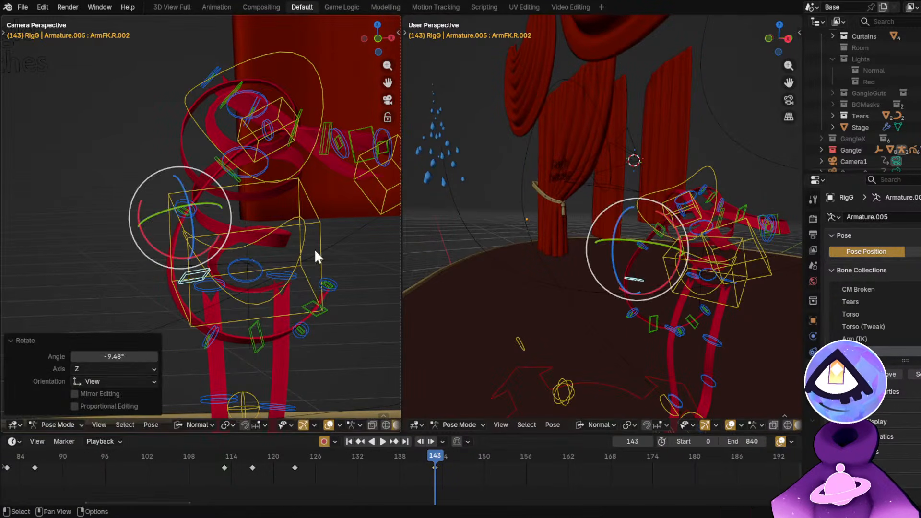
Move HeadCTRL at frame 143 from the end of the outstretched arm to the front of the upper torso.
middle_click_drag(355, 181, 318, 185, "shift")
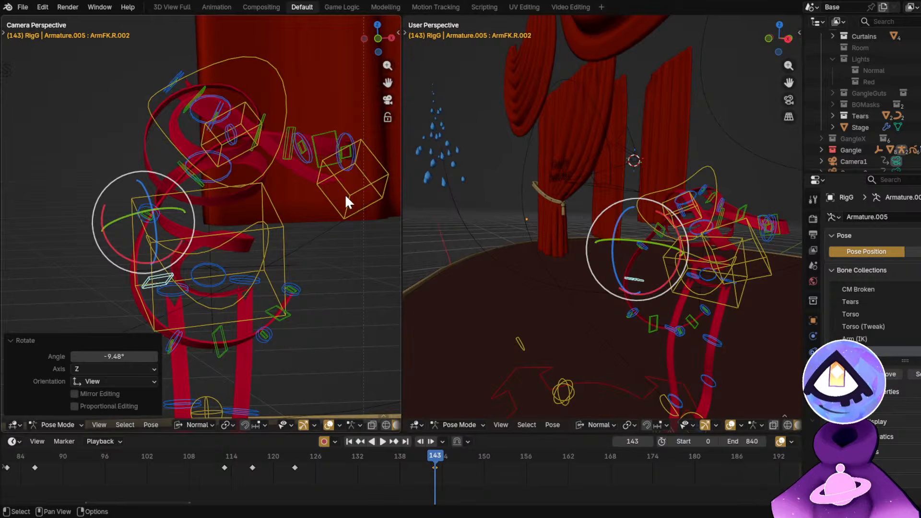
left_click(360, 208)
left_click(364, 210)
middle_click_drag(625, 252, 653, 254)
key("g")
left_click(606, 263)
key("KP_Decimal")
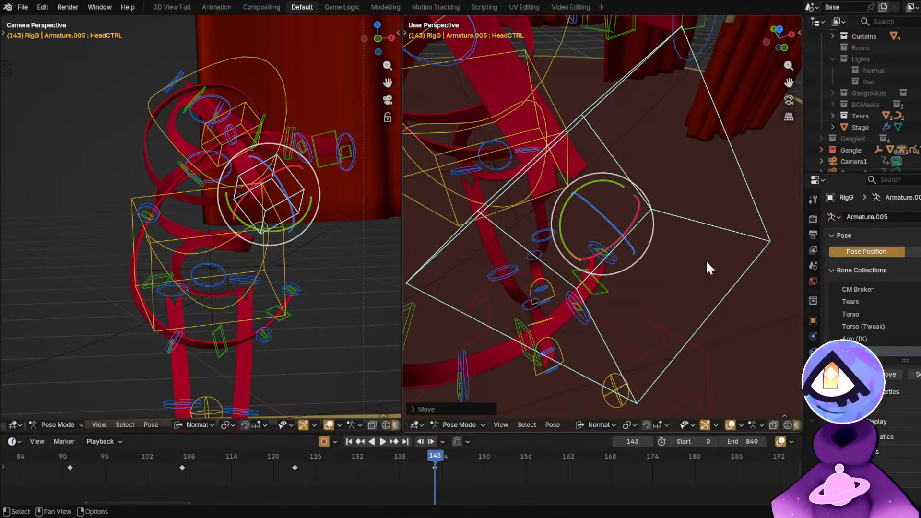
scroll(686, 229, "down", 7)
middle_click_drag(691, 229, 678, 238)
key("g")
left_click(636, 241)
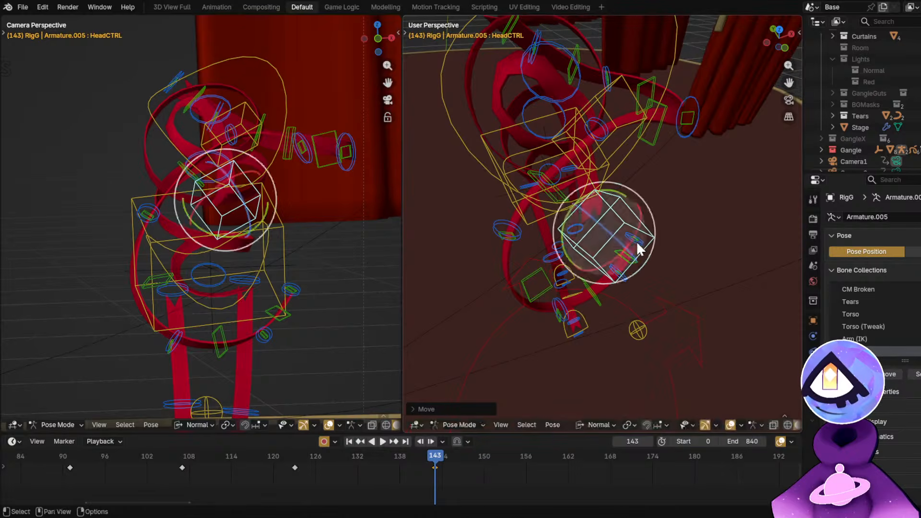
Adjust HeadCTRL's position from several angles, shifting it farther out in front of the body.
key("alt+shift+z")
middle_click_drag(606, 277, 631, 301)
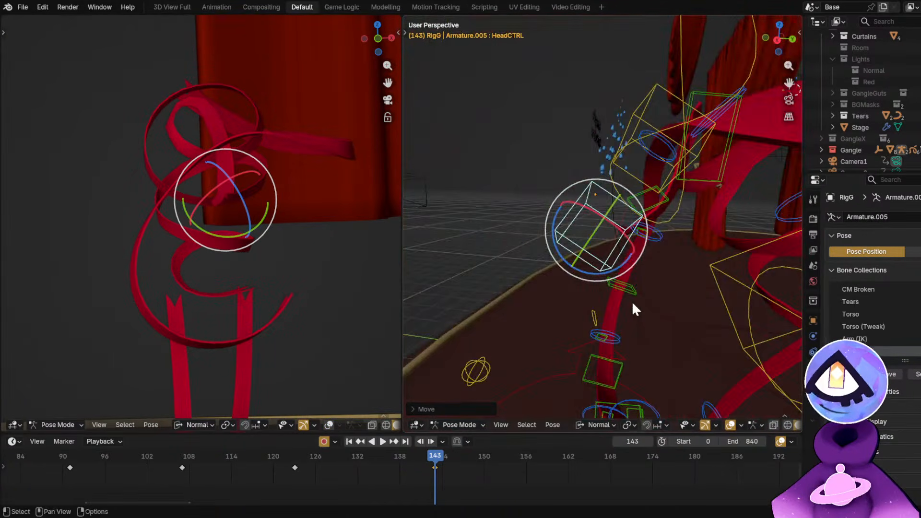
key("g")
left_click(560, 234)
middle_click_drag(560, 234, 627, 203)
key("g")
left_click(642, 275)
Rotate HeadCTRL freely to tilt the head at frame 143.
key("g")
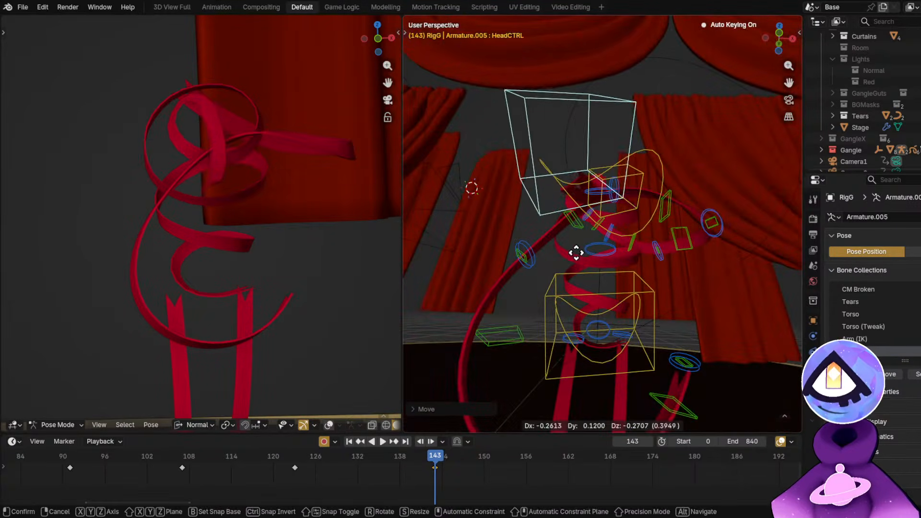
key("r")
key("r")
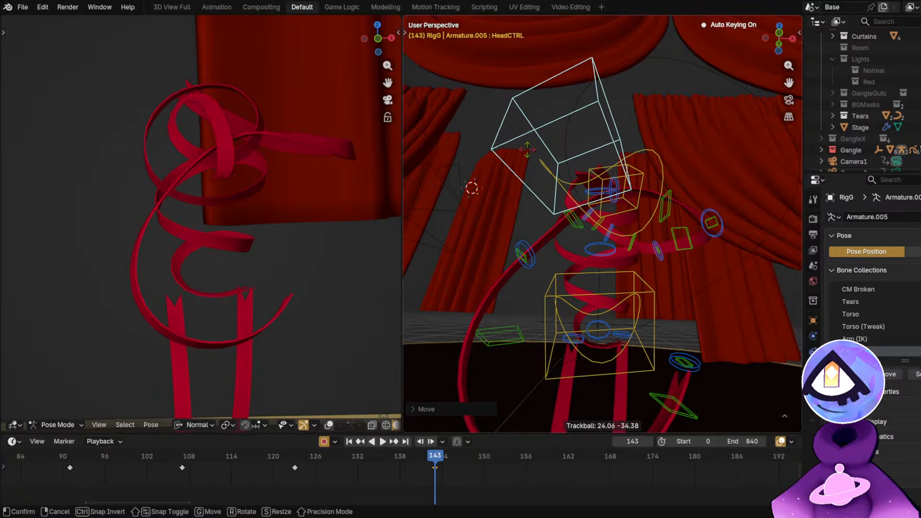
left_click(609, 193)
Rotate ArmFK.L at frame 143 from two viewing angles to swing the arm up and back behind the body.
middle_click_drag(704, 232, 624, 218, "shift")
left_click(627, 227)
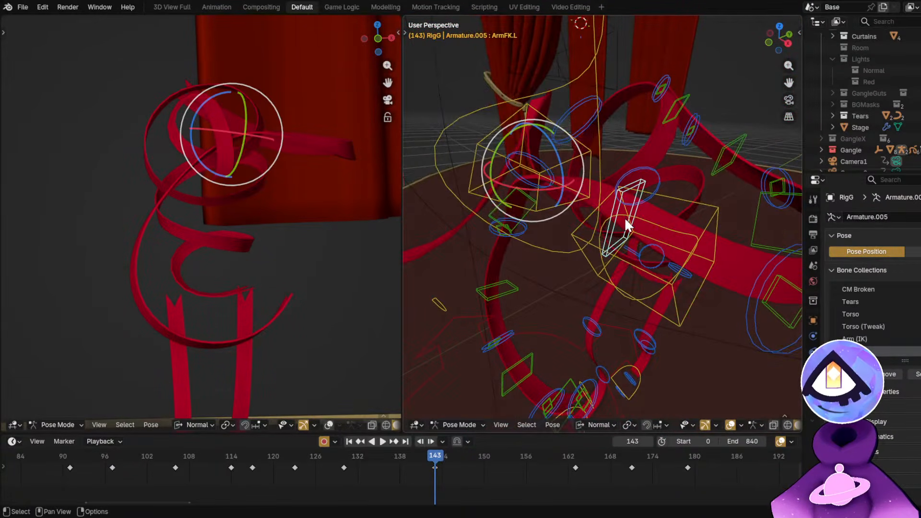
key("r")
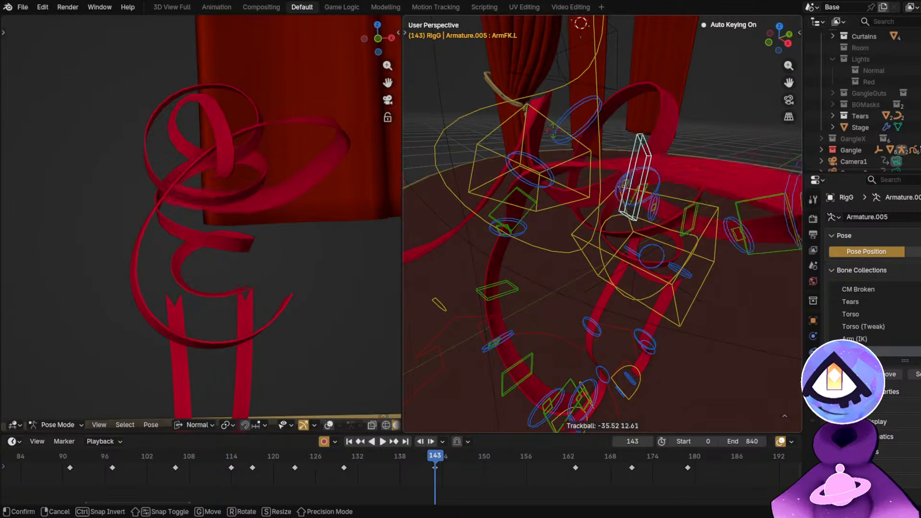
left_click(688, 200)
middle_click_drag(688, 200, 720, 262)
key("r")
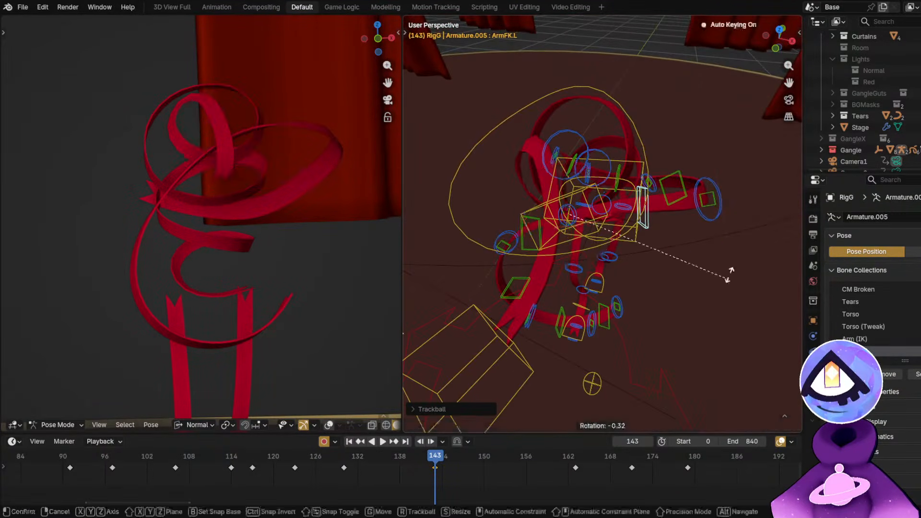
left_click(710, 203)
Rotate ArmFK.L.001 at frame 143 from several viewing angles to refine the bend of the raised arm.
left_click(680, 142)
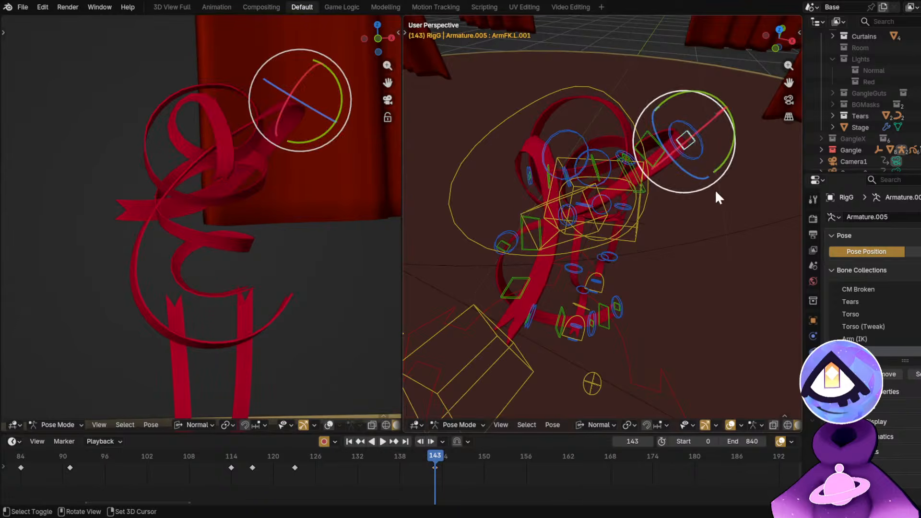
middle_click_drag(714, 189, 701, 269)
key("r")
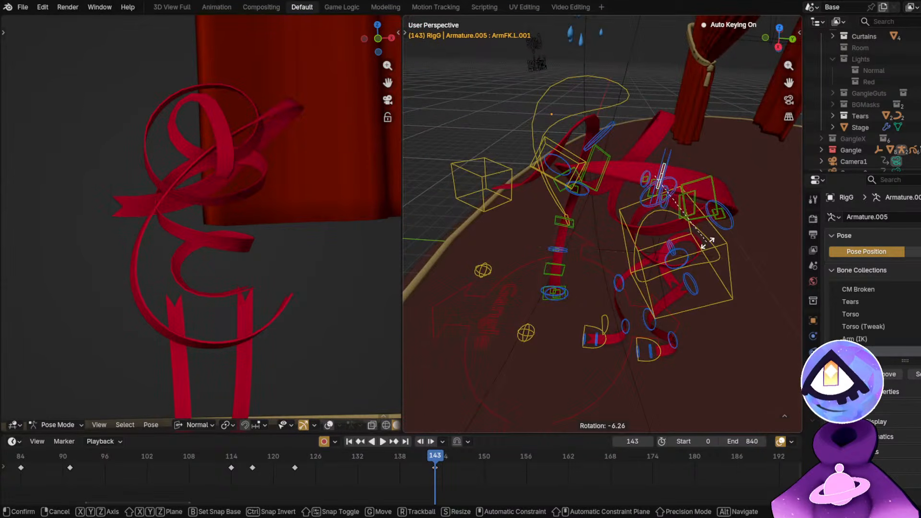
left_click(697, 242)
left_click_drag(679, 201, 663, 202)
middle_click_drag(663, 204, 638, 279)
key("r")
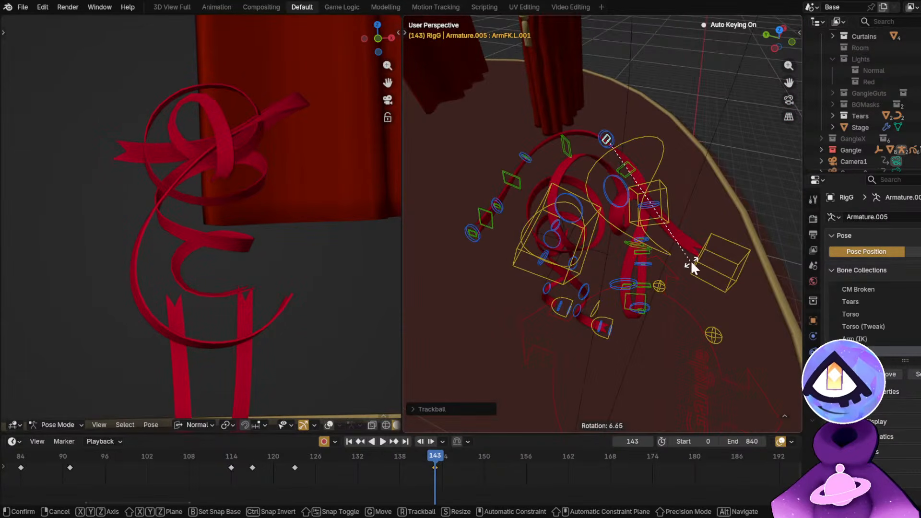
left_click(689, 260)
middle_click_drag(690, 260, 569, 158)
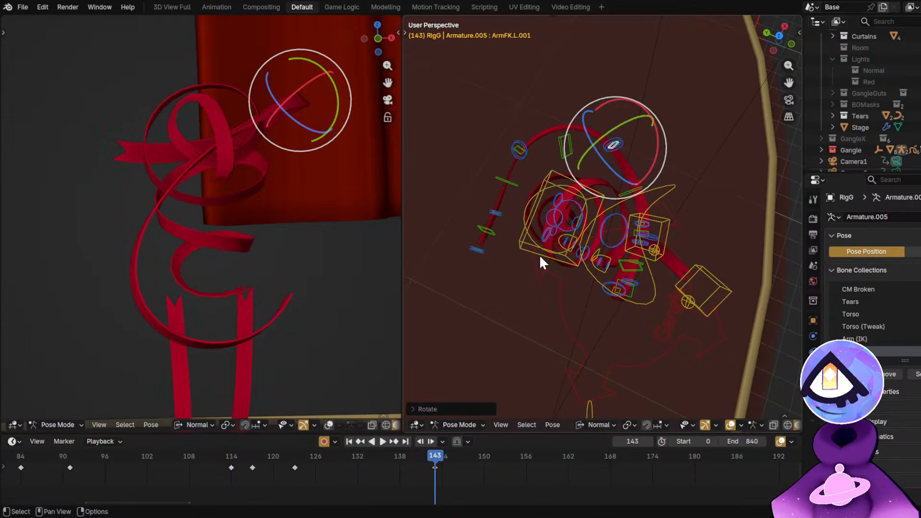
Rotate ArmFK.R.002 at frame 143, including a free trackball rotation, to reshape the hanging arm's curve.
middle_click_drag(540, 261, 623, 306)
left_click(532, 280)
key("r")
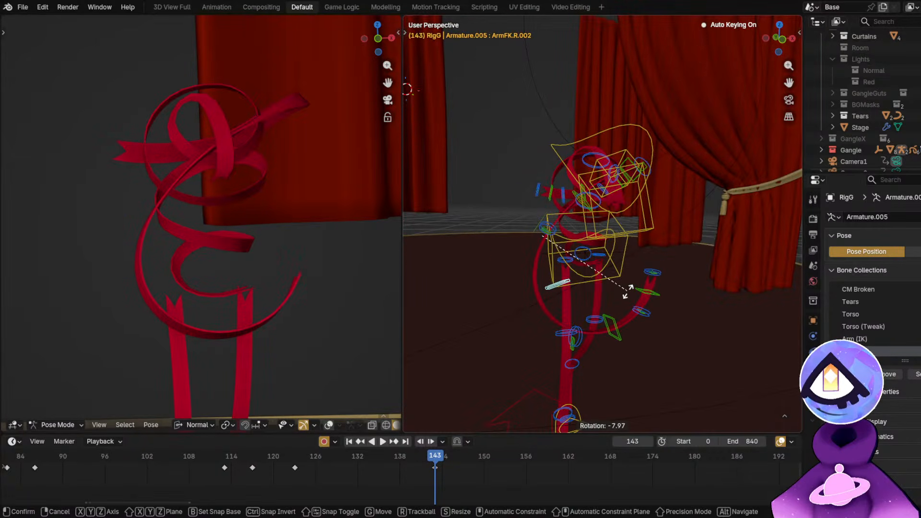
key("r")
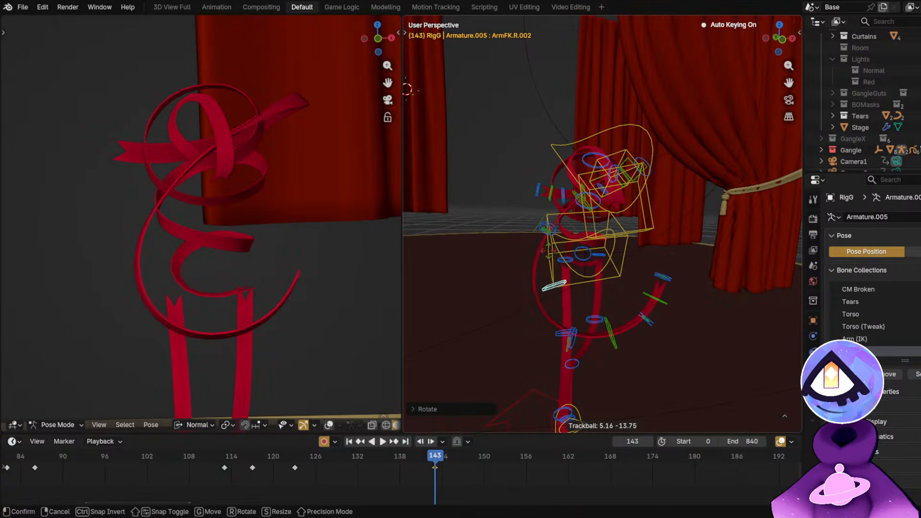
left_click(554, 254)
middle_click_drag(554, 254, 666, 269)
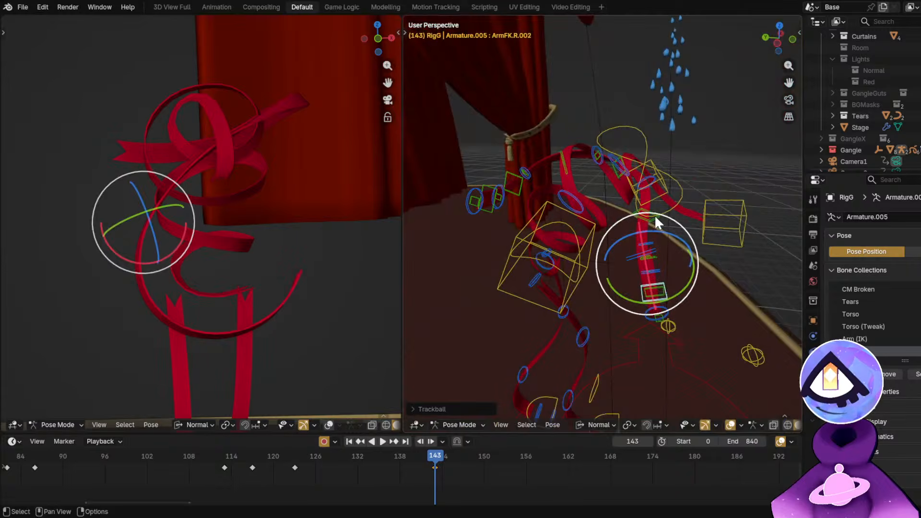
middle_click_drag(655, 214, 611, 154)
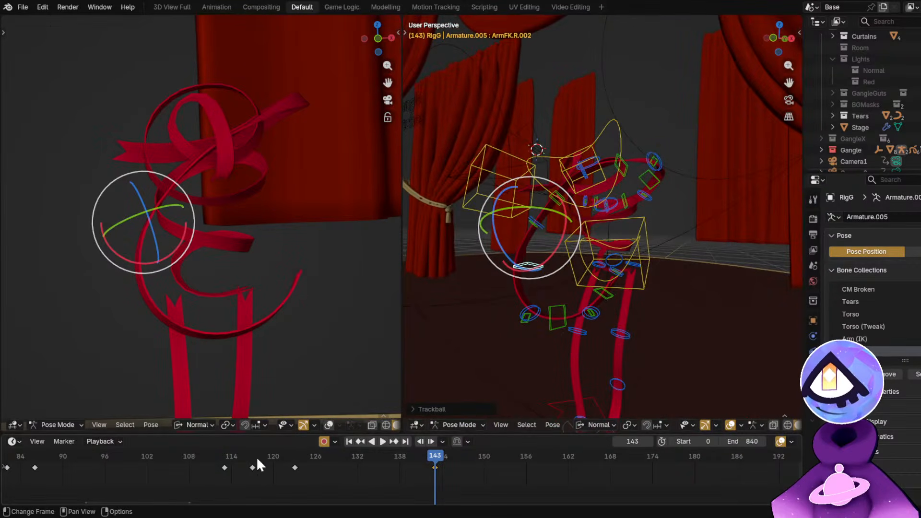
Play back the animation through frame 143 to check the new arm pose.
left_click_drag(258, 464, 191, 448)
key("space")
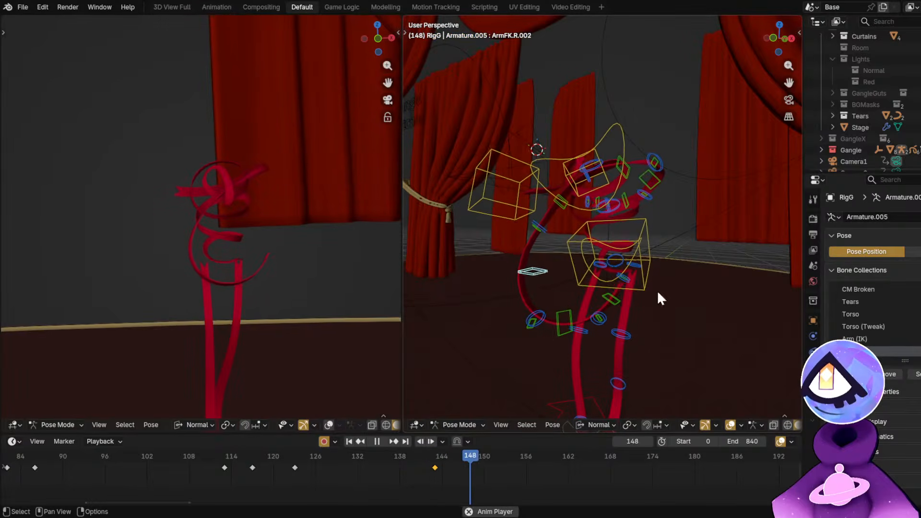
key("space")
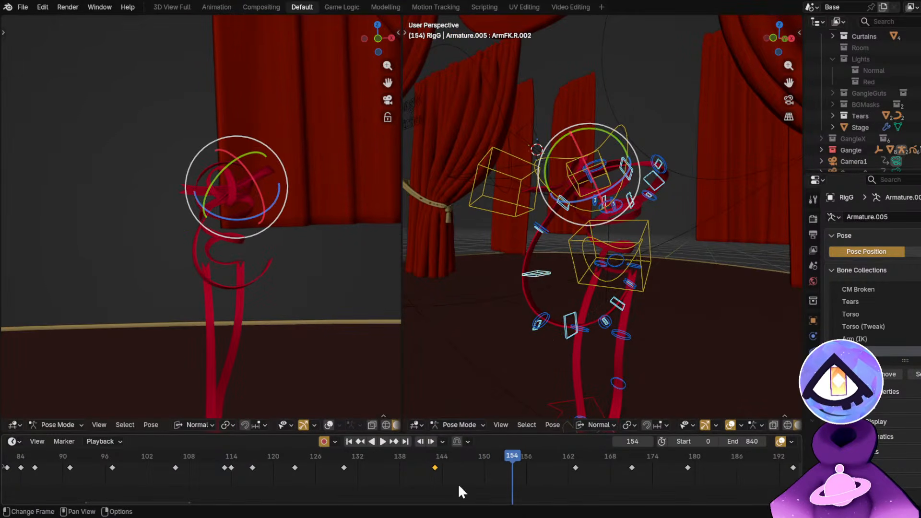
Duplicate the arm controls' keyframes from frame 123 to frame 130 and play back the motion.
scroll(321, 469, "up", 2)
left_click_drag(294, 456, 350, 480)
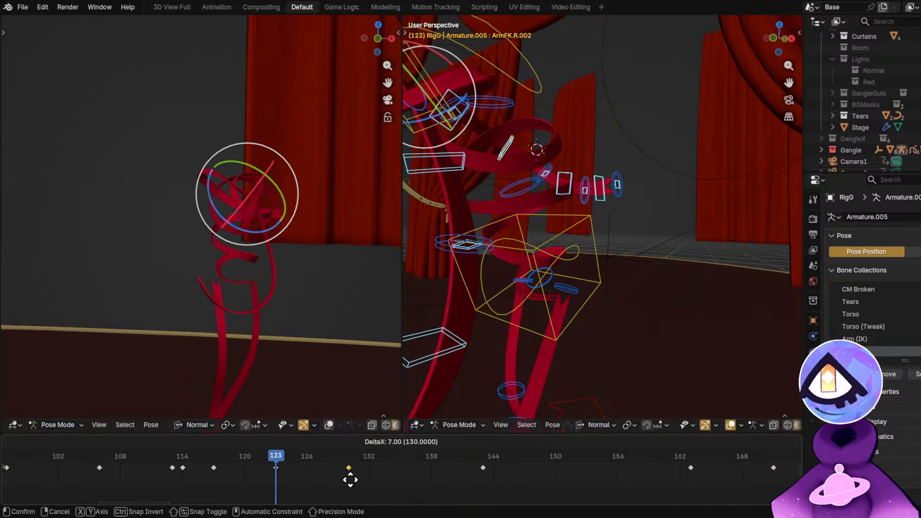
left_click(350, 477)
key("space")
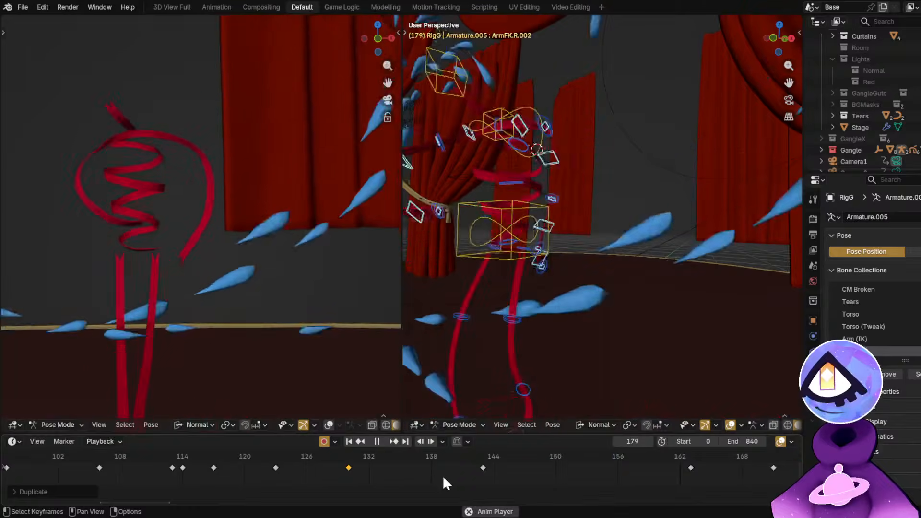
key("space")
Duplicate the arm controls' keyframes from frame 143 to frame 156 to hold the pose, and replay the section.
middle_click_drag(605, 486, 465, 489)
left_click_drag(384, 455, 467, 471)
left_click(343, 466)
key("shift+d")
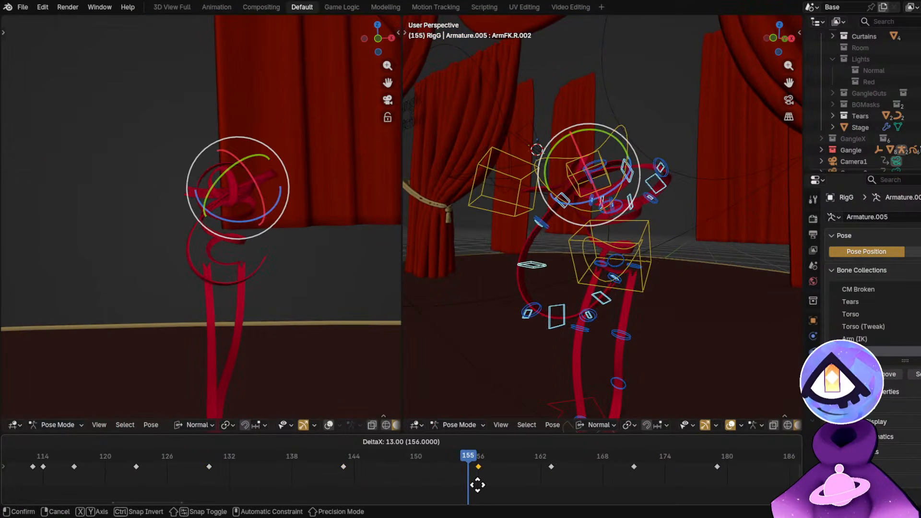
left_click(482, 485)
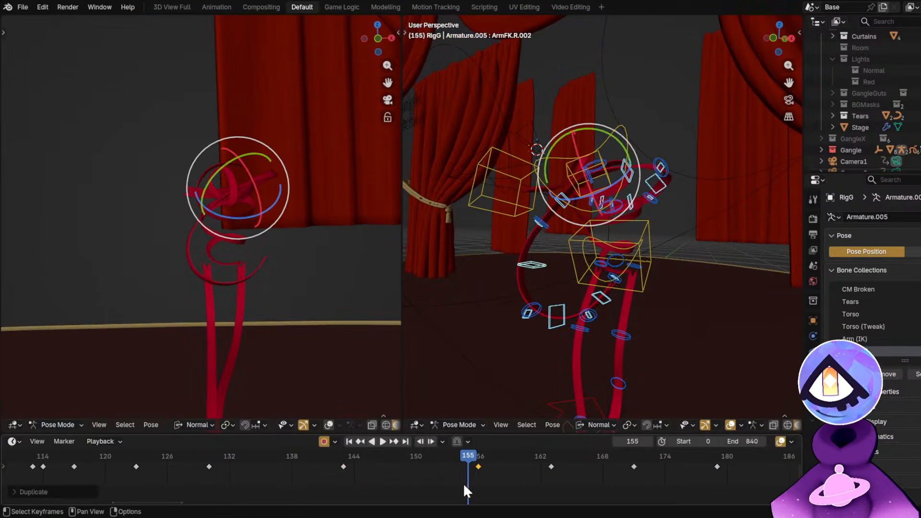
left_click(165, 453)
key("space")
key("space")
At frame 136, rotate ArmFK.L.002 and ArmFK.L.003 to open the lower curve of the left arm.
left_click(249, 454)
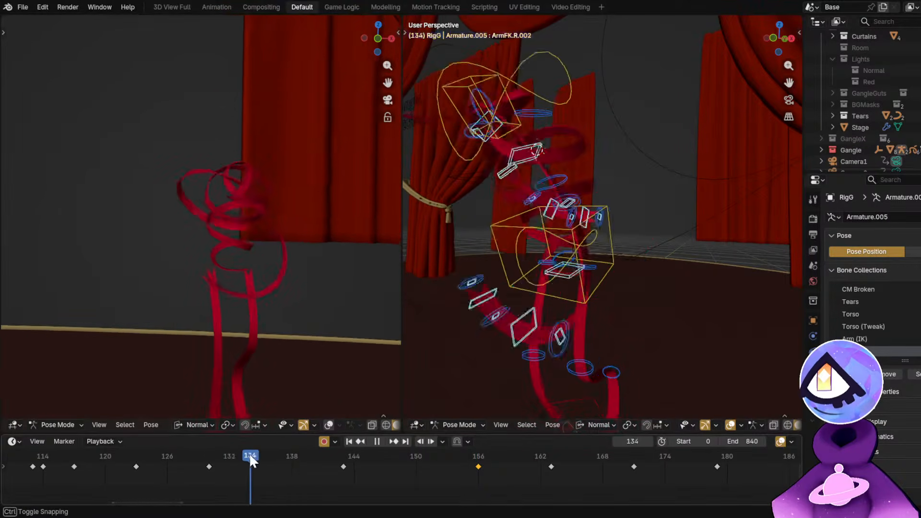
left_click_drag(249, 454, 272, 461)
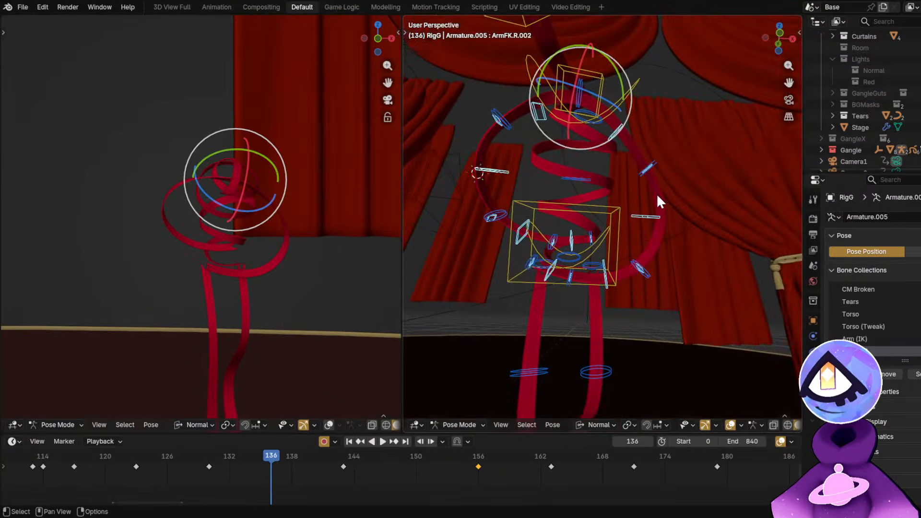
left_click(646, 218)
key("r")
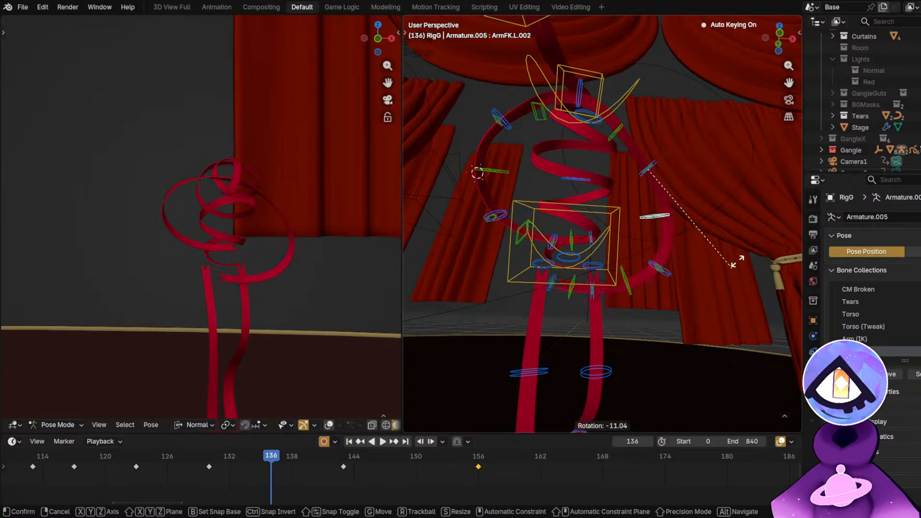
left_click(741, 252)
left_click(677, 267)
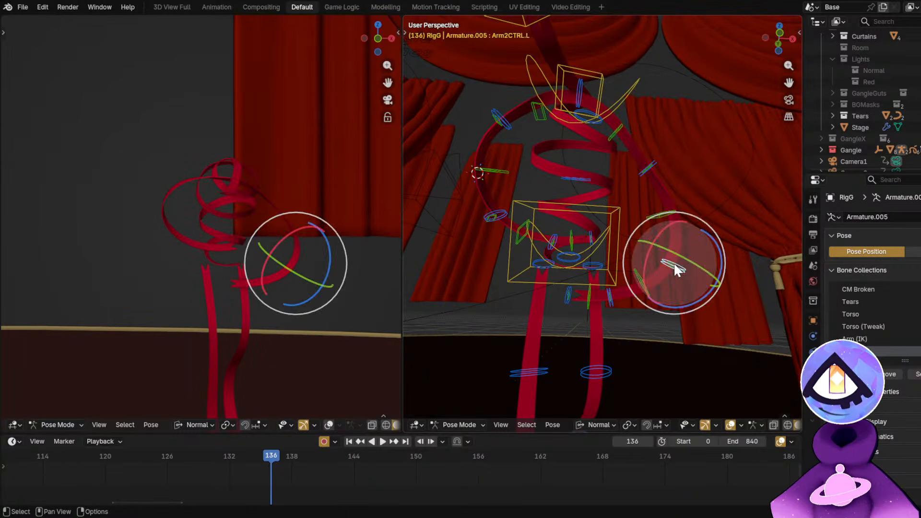
key("r")
left_click(752, 287)
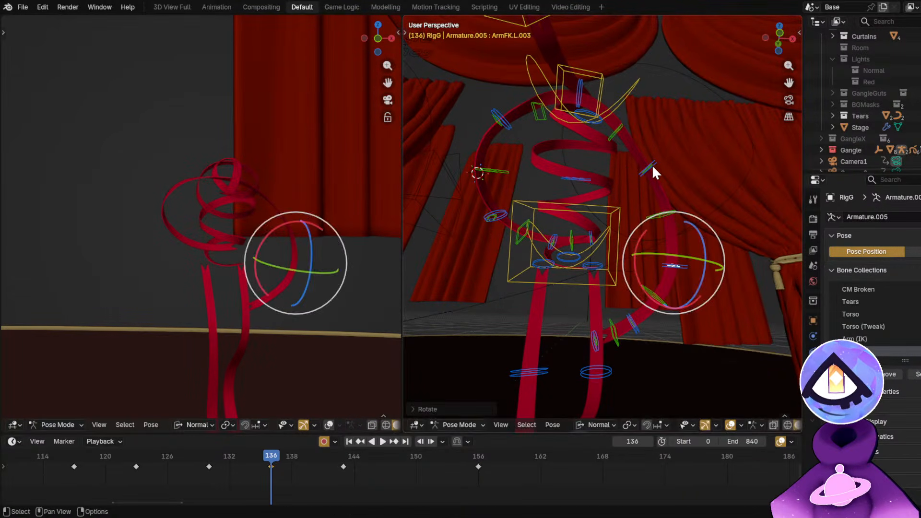
Rotate ArmFK.L and ArmFK.L.001 at frame 136 to swing the left arm outward into a wide arc.
left_click(651, 165)
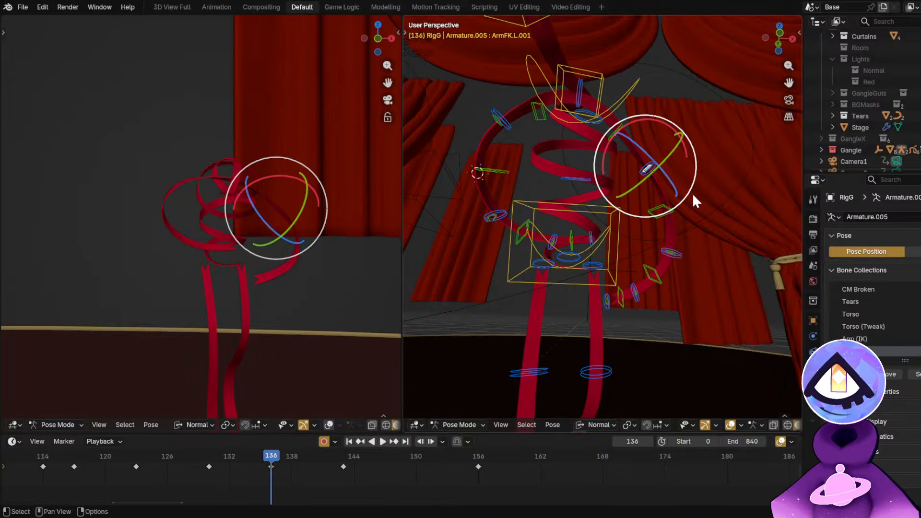
key("r")
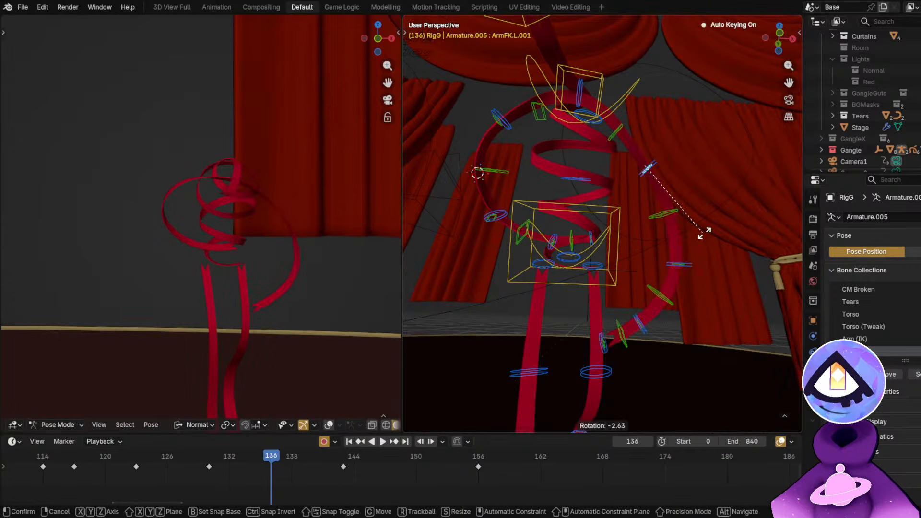
left_click(709, 229)
left_click(612, 131)
key("r")
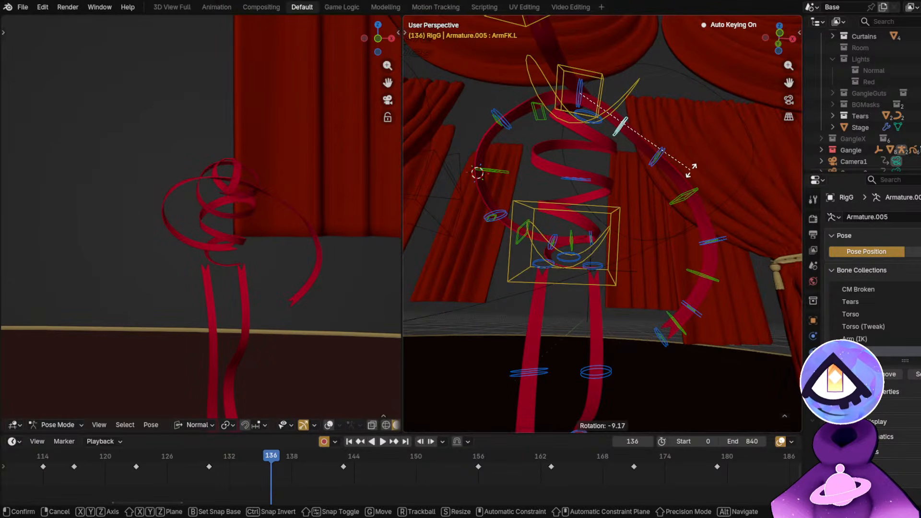
left_click(682, 164)
key("r")
left_click(663, 153)
left_click(659, 153)
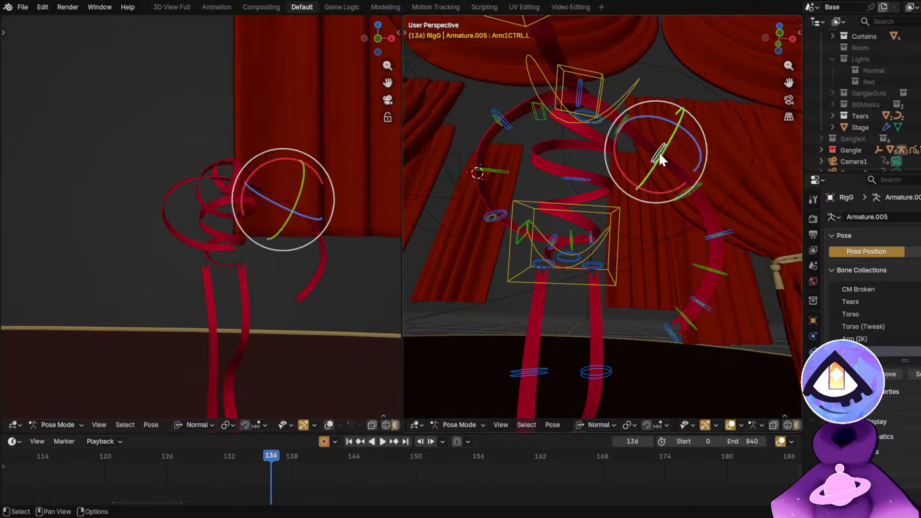
key("r")
left_click(605, 184)
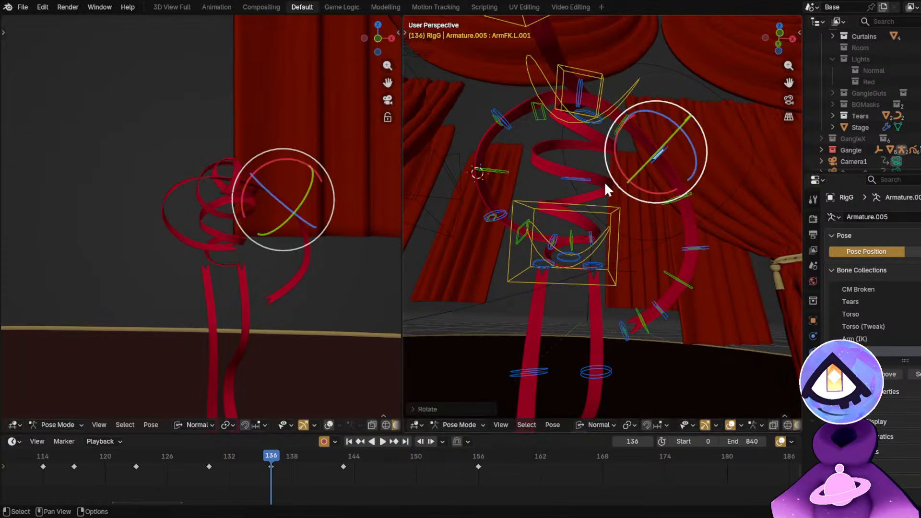
Rotate ArmFK.R.002, ArmFK.R.004 and ArmFK.R.003 at frame 136 to uncurl the lower right arm.
left_click(508, 168)
middle_click_drag(549, 172, 617, 185)
key("r")
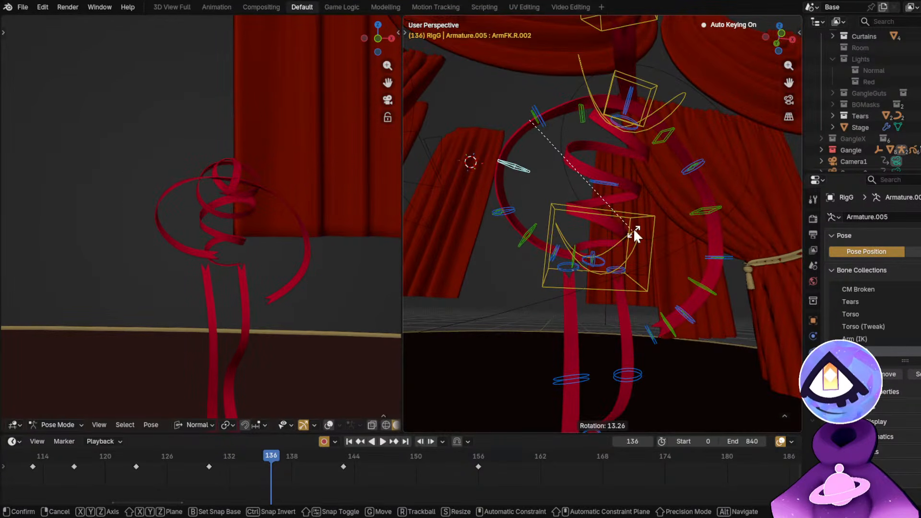
left_click(631, 232)
left_click(532, 235)
key("r")
left_click(633, 265)
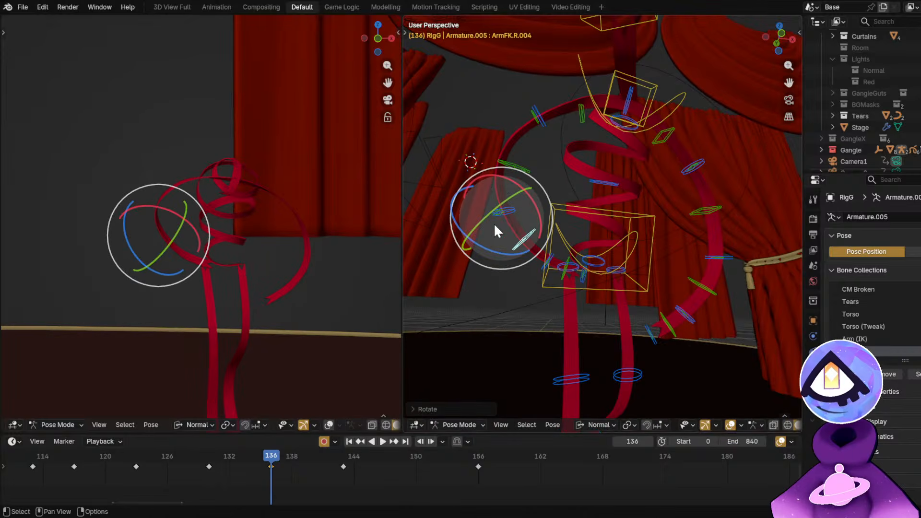
left_click(501, 212)
key("r")
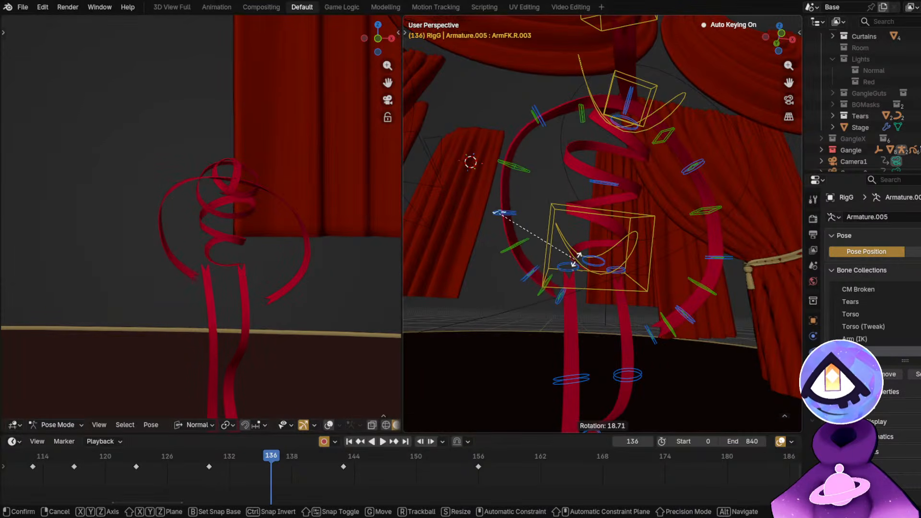
left_click(547, 150)
Rotate ArmFK.R and ArmFK.R.001 at frame 136 to lift the right arm up and away from the torso.
left_click(581, 117)
key("r")
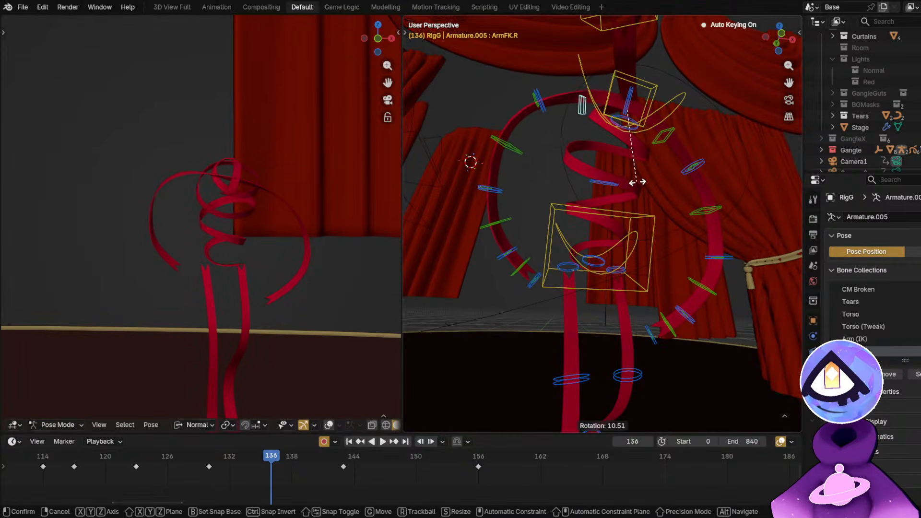
left_click(530, 129)
left_click(534, 106)
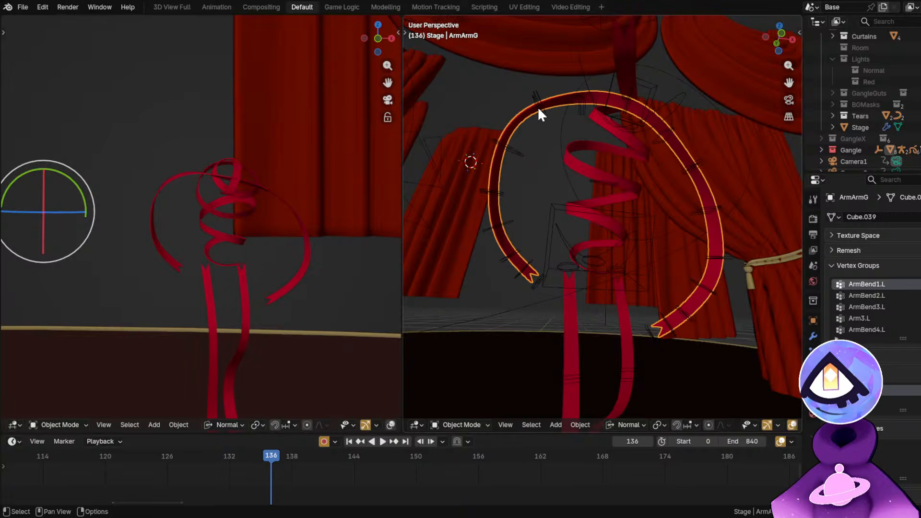
left_click(537, 106)
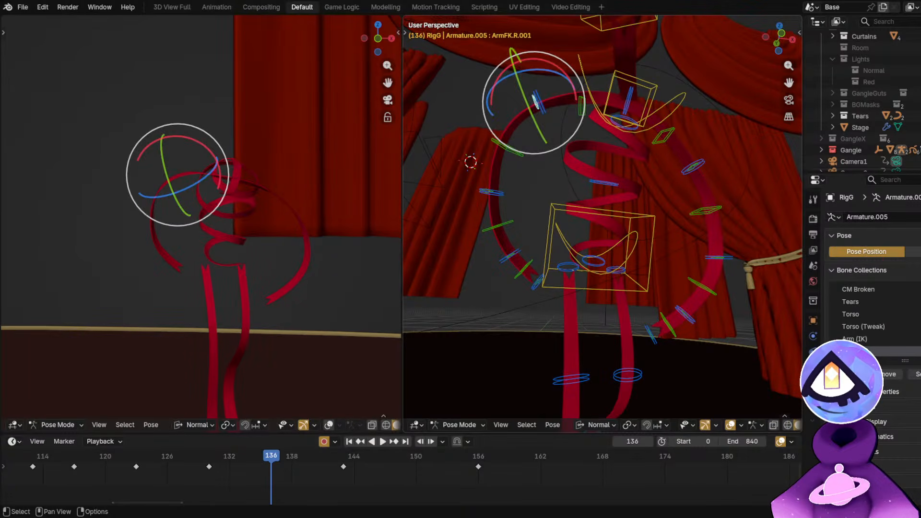
left_click(535, 101)
key("r")
left_click(616, 181)
Rotate ArmFK.R.002 and ArmFK.R.004 at frame 136 to refine the right arm's arc, and play back the result.
left_click(507, 144)
key("r")
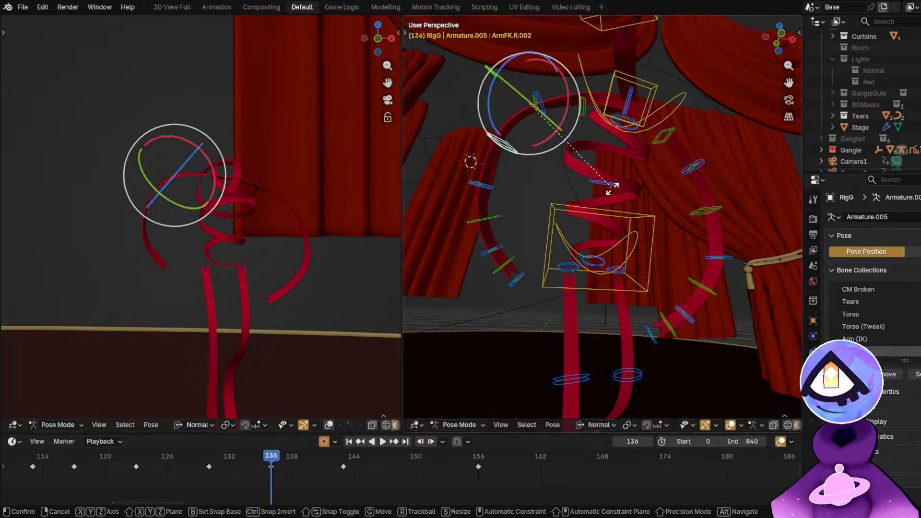
left_click(603, 192)
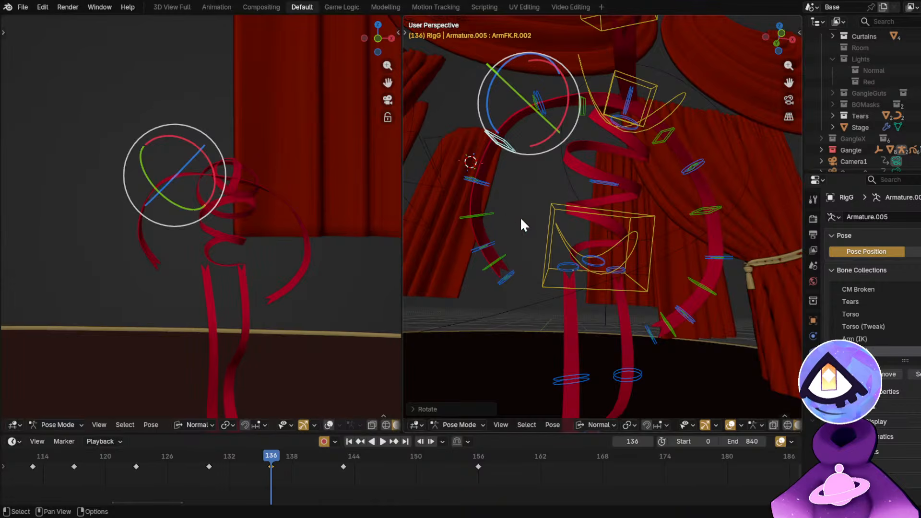
left_click(475, 215)
key("r")
left_click(593, 231)
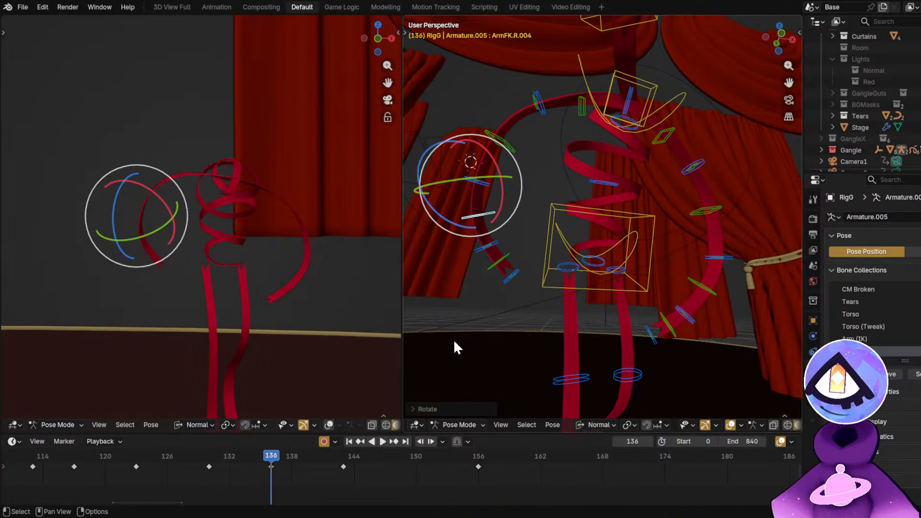
key("space")
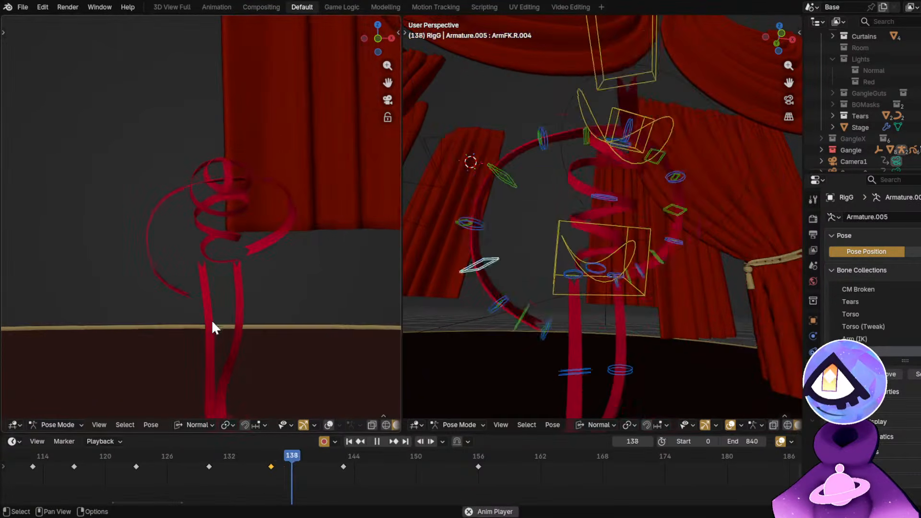
key("space")
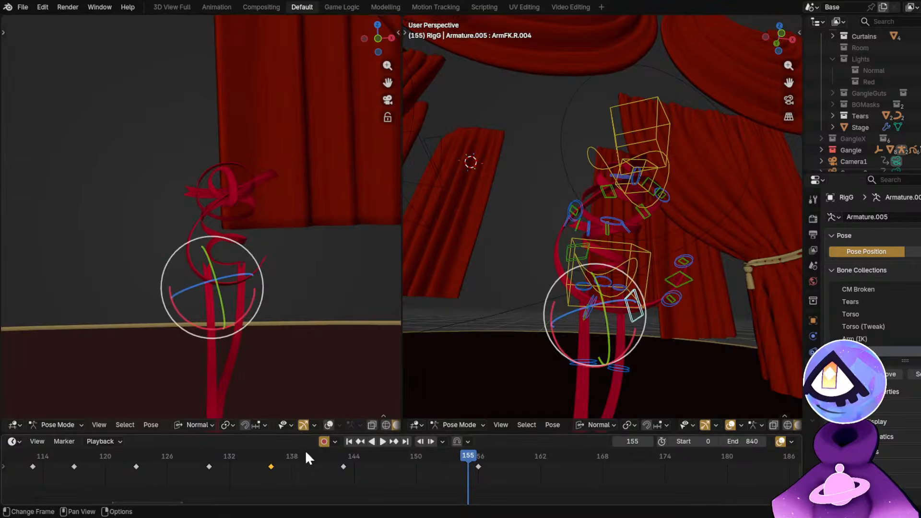
Rotate the Torso bone slightly at frame 159 with trackball rotation and play back the result.
left_click(384, 461)
left_click(615, 249)
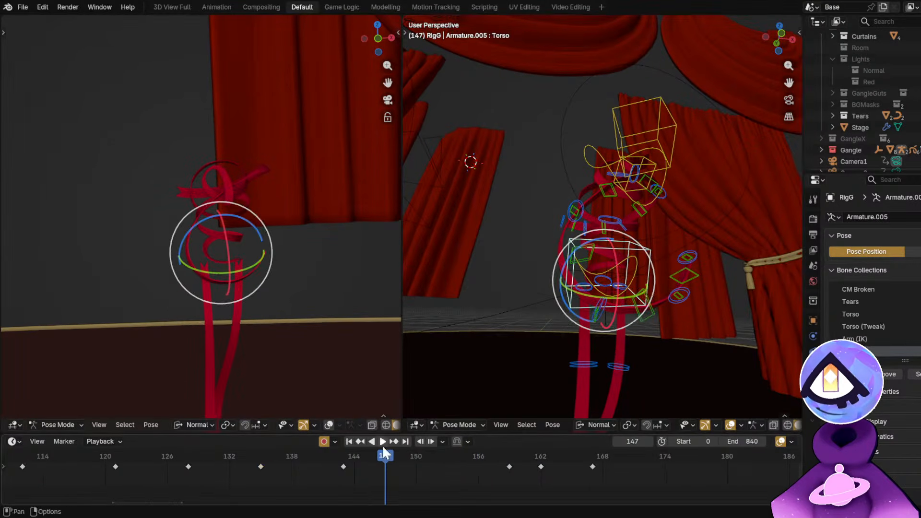
left_click_drag(382, 444, 505, 466)
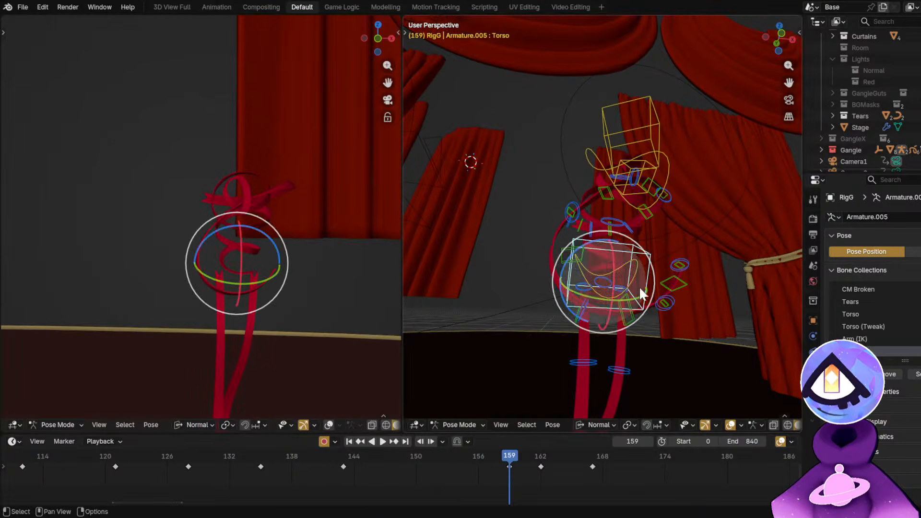
mouse_move(638, 287)
middle_mouse_down()
mouse_move(596, 319)
mouse_move(606, 281)
mouse_move(630, 281)
middle_mouse_up()
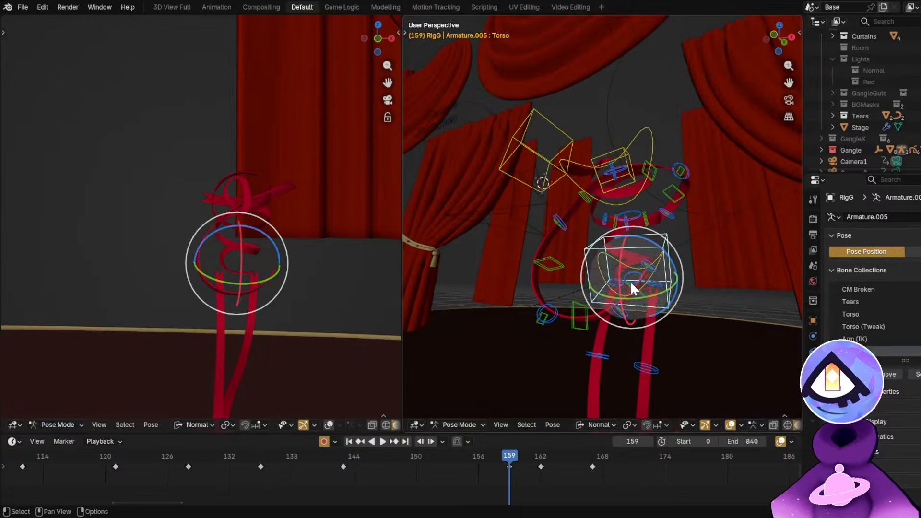
key("r")
key("r")
left_click(634, 284)
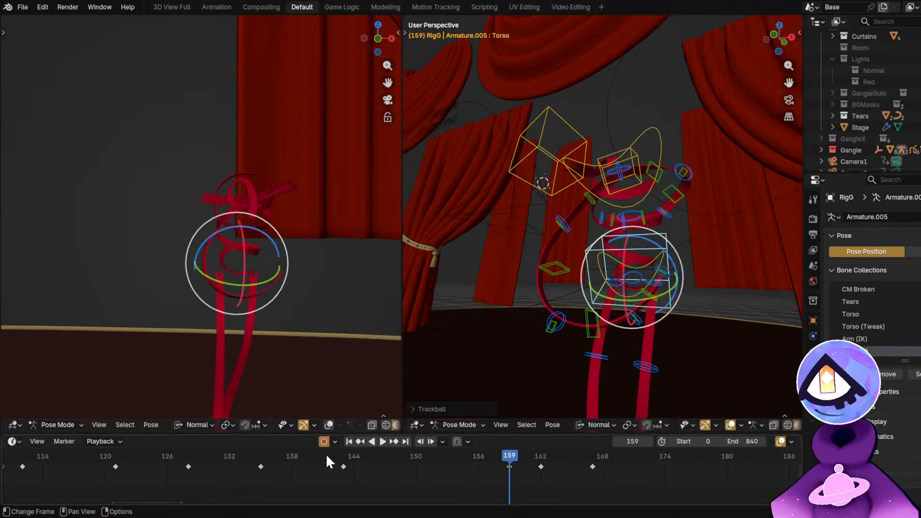
left_click(328, 453)
key("space")
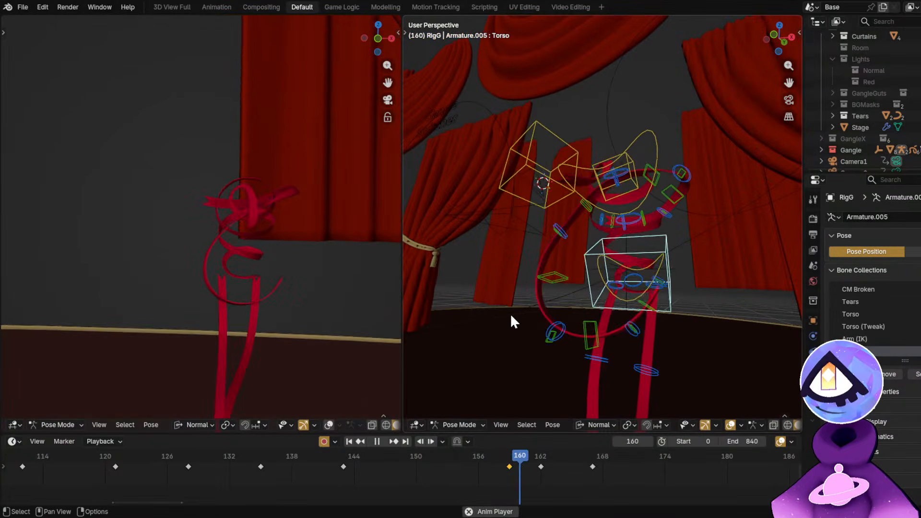
key("space")
Adjust the Torso bone's rotation at frame 162 and play back the motion leading into it.
left_click_drag(327, 461, 541, 470)
middle_click_drag(686, 283, 719, 302)
key("r")
key("r")
left_click(623, 284)
key("r")
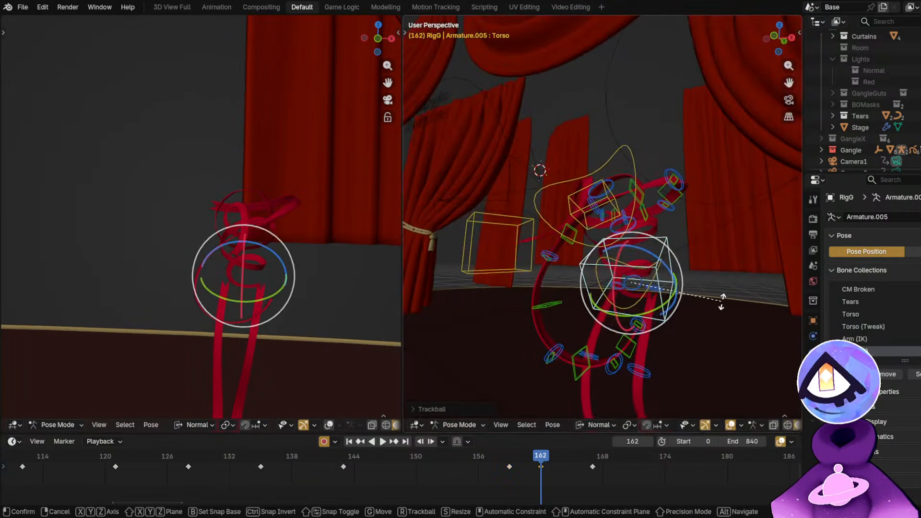
left_click(717, 304)
left_click(260, 467)
key("space")
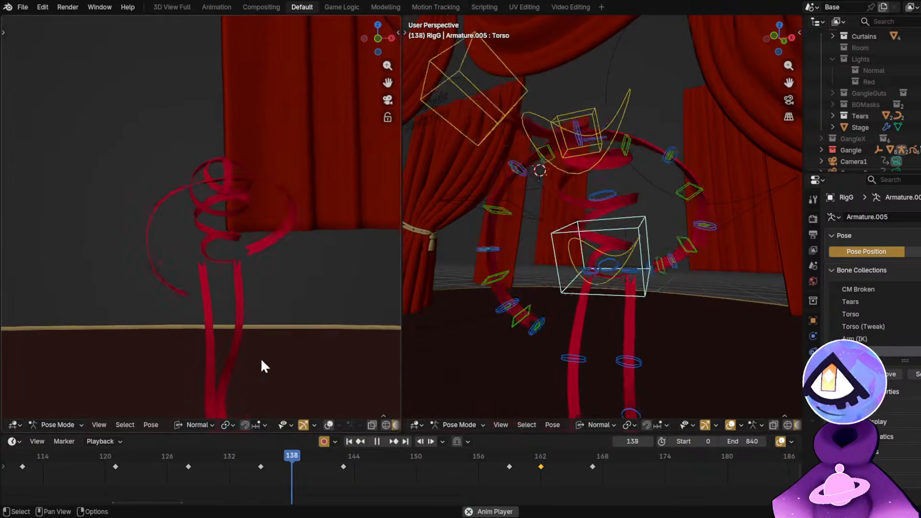
key("space")
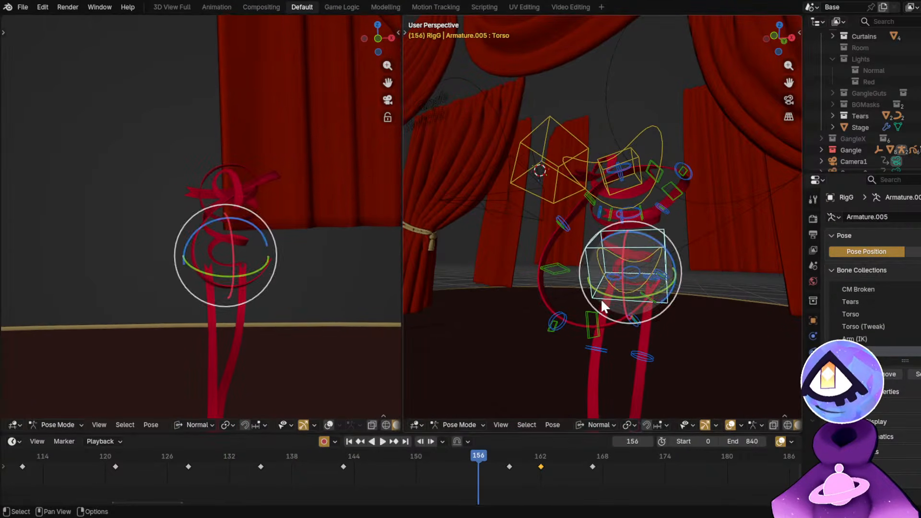
key("space")
key("space")
Rotate the Chest bone at frame 159 with trackball rotation and play back the result.
left_click(624, 152)
left_click(631, 145)
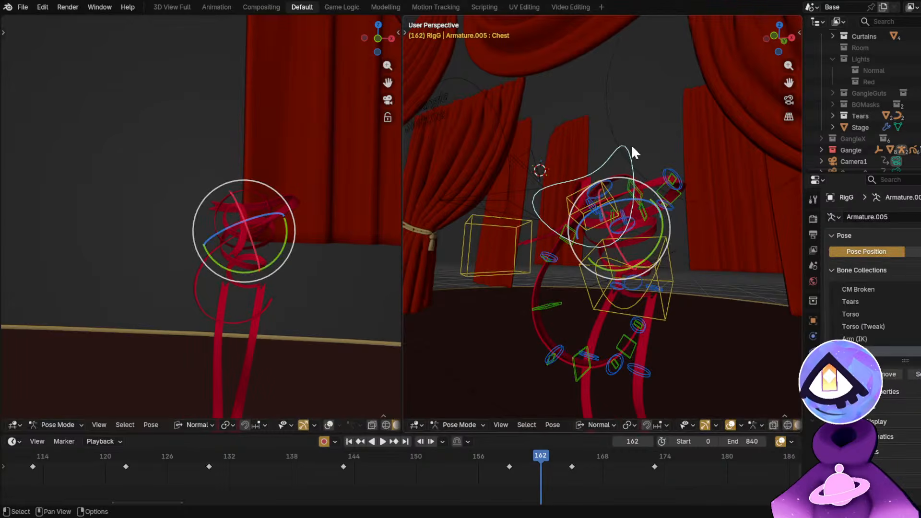
left_click_drag(437, 459, 506, 476)
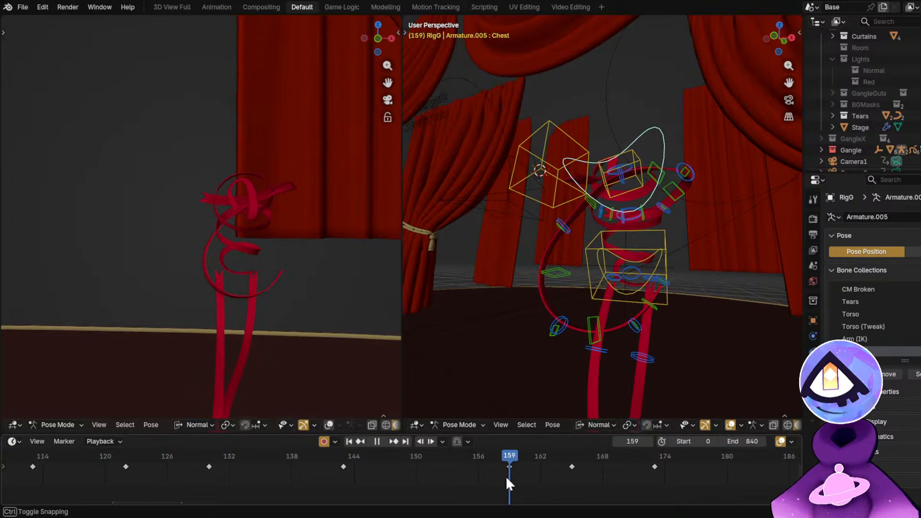
middle_click_drag(643, 235, 605, 227)
key("r")
key("r")
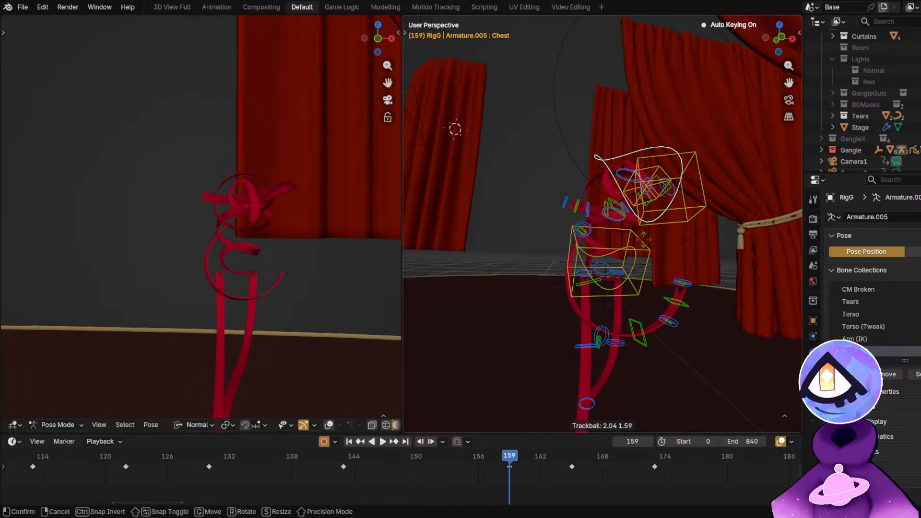
key("Return")
left_click_drag(188, 490, 159, 450)
key("space")
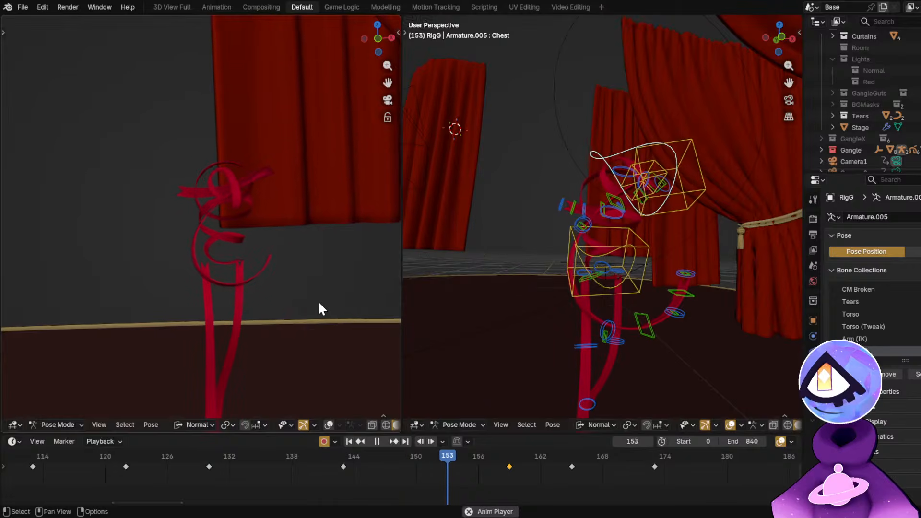
key("space")
Save the file and play the animation from frame 0 to review the motion.
key("ctrl+s")
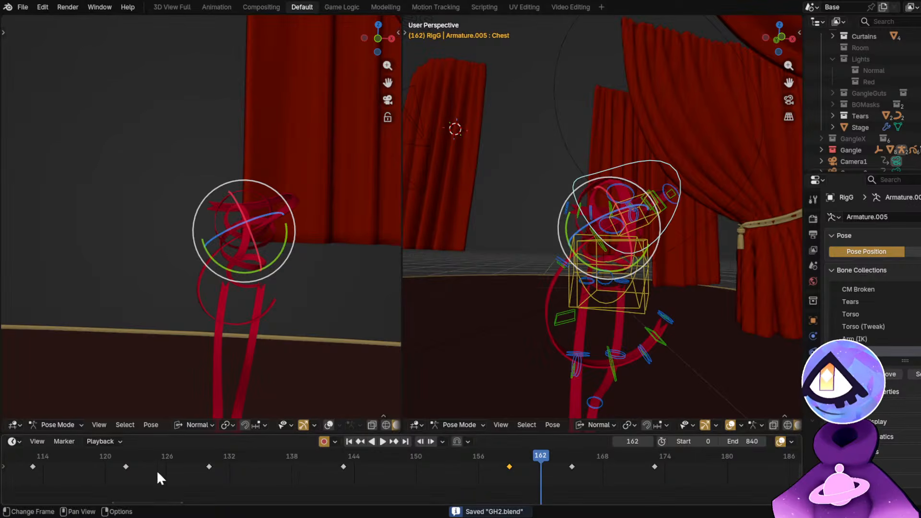
scroll(179, 485, "down", 6)
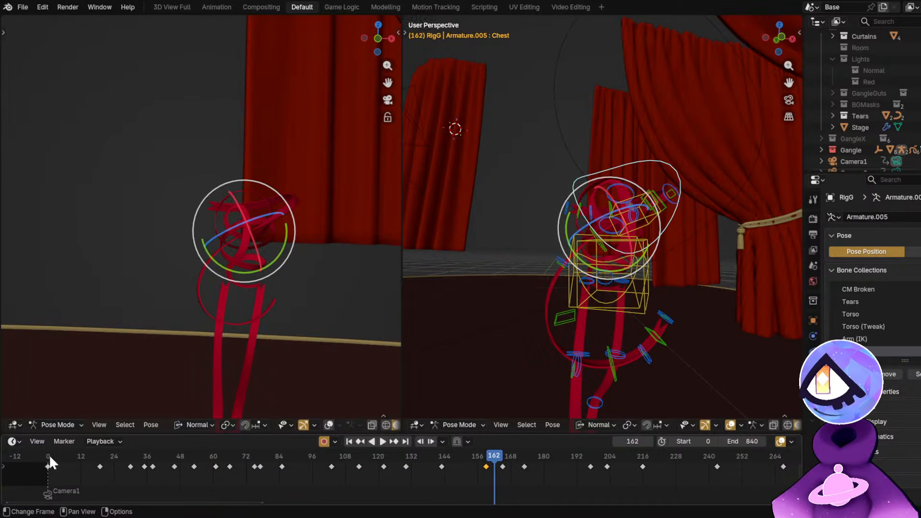
left_click(49, 459)
key("space")
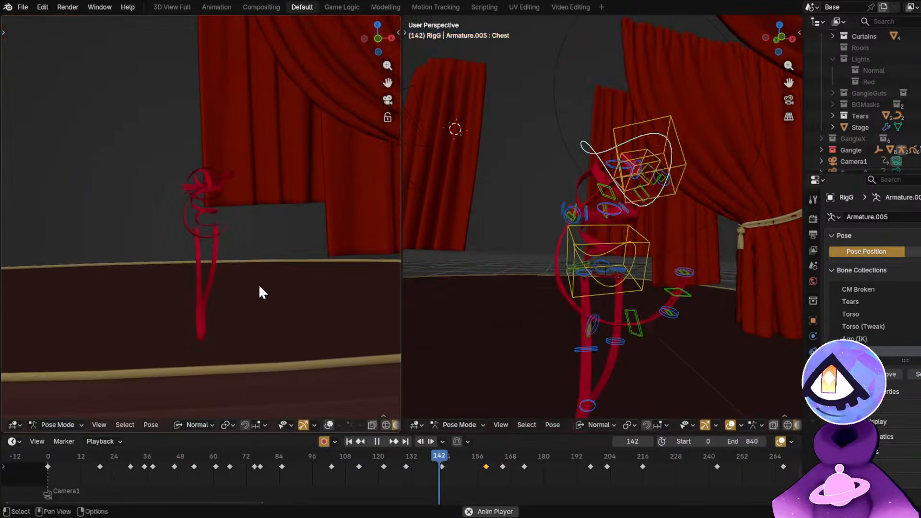
key("space")
Select the arm controls to show their keyframes, and pick ArmFK.L.002 at frame 130.
scroll(479, 469, "up", 2)
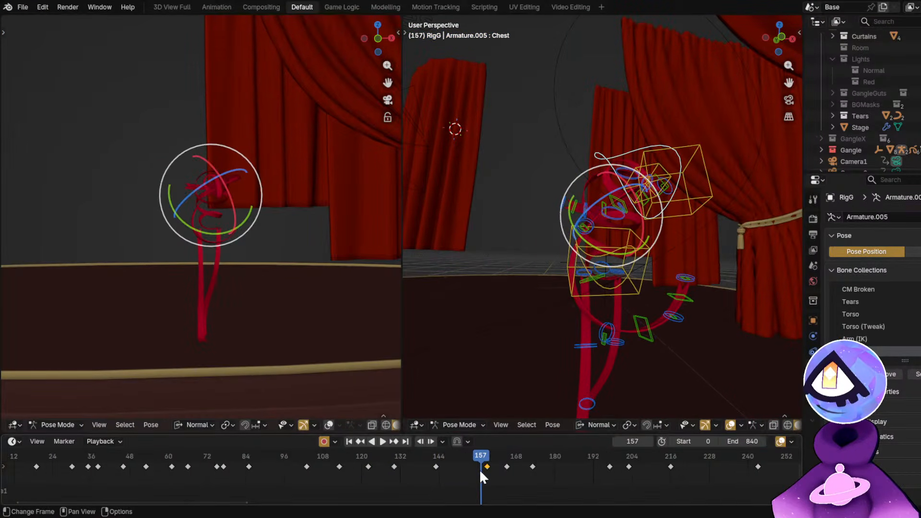
scroll(479, 469, "up", 10)
left_click_drag(366, 452, 388, 474)
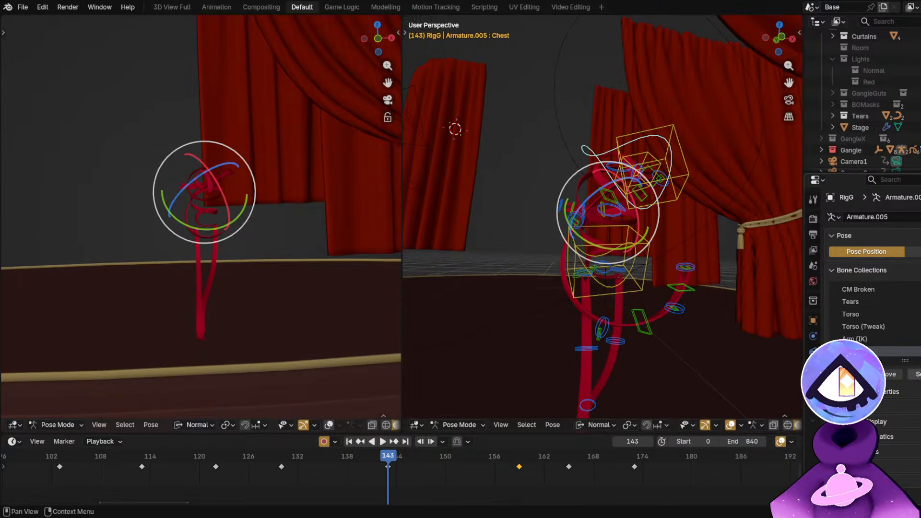
key("a")
scroll(366, 469, "up", 4)
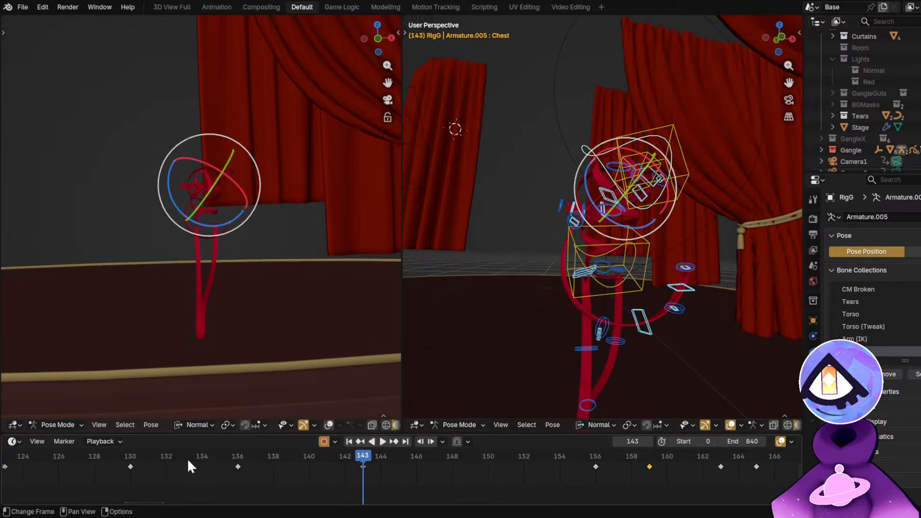
left_click_drag(188, 465, 135, 473)
middle_click_drag(143, 470, 173, 462)
scroll(486, 300, "down", 3)
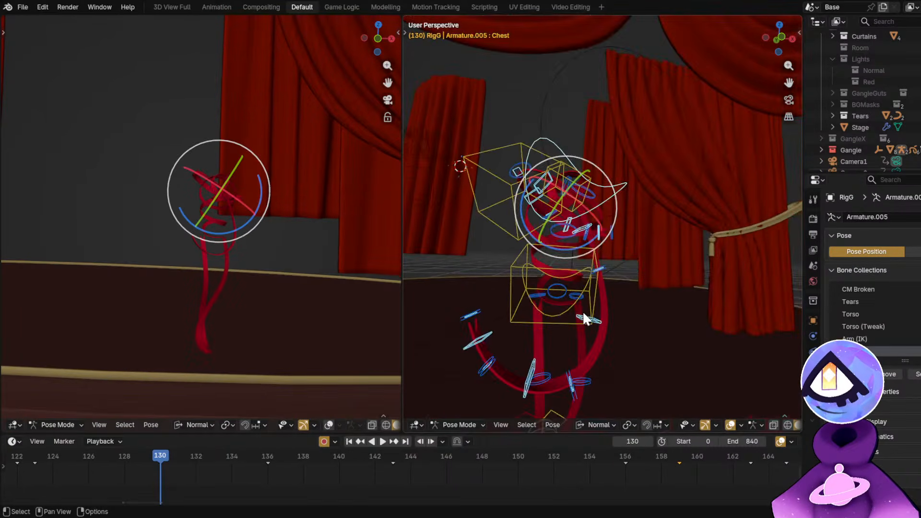
left_click(594, 316)
left_click(608, 316)
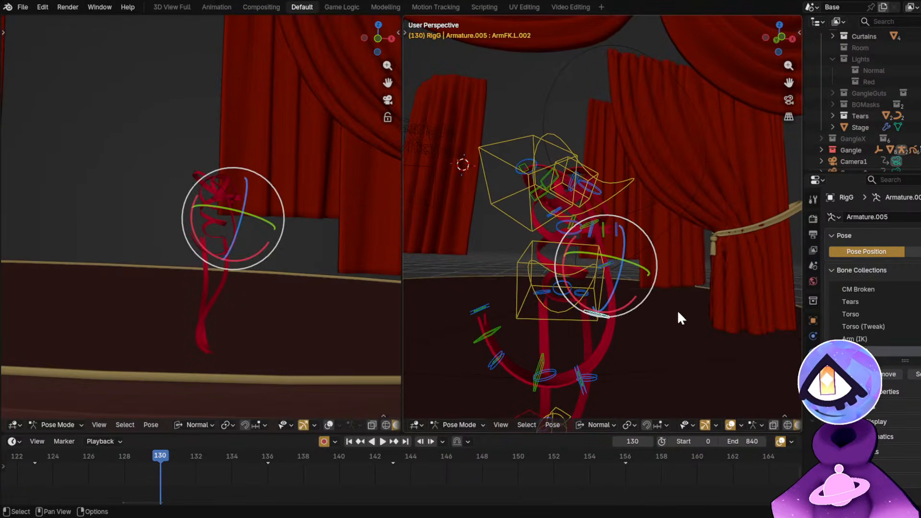
Rotate the left arm's ArmFK.L.002 and ArmFK.L.004 bones to adjust the arm's curve at frame 130.
middle_click_drag(677, 311, 711, 295, "shift")
middle_click_drag(235, 451, 263, 455)
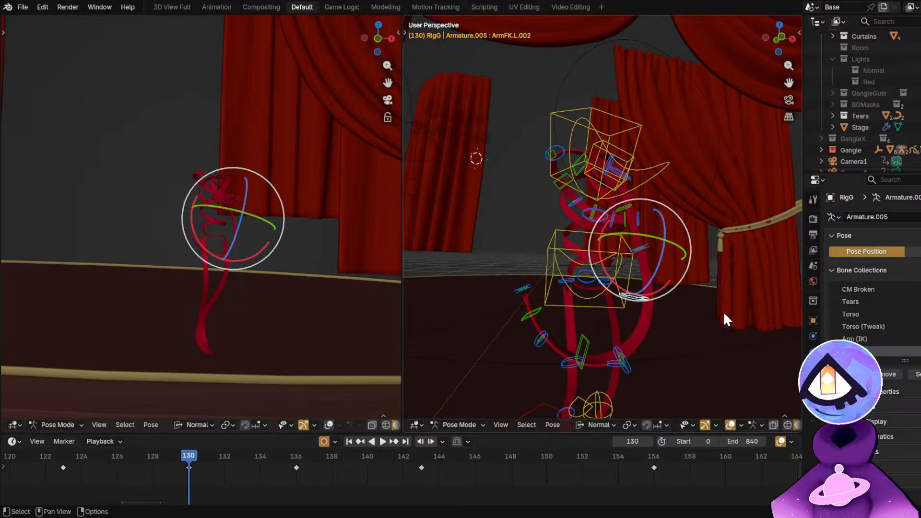
key("r")
left_click(714, 325)
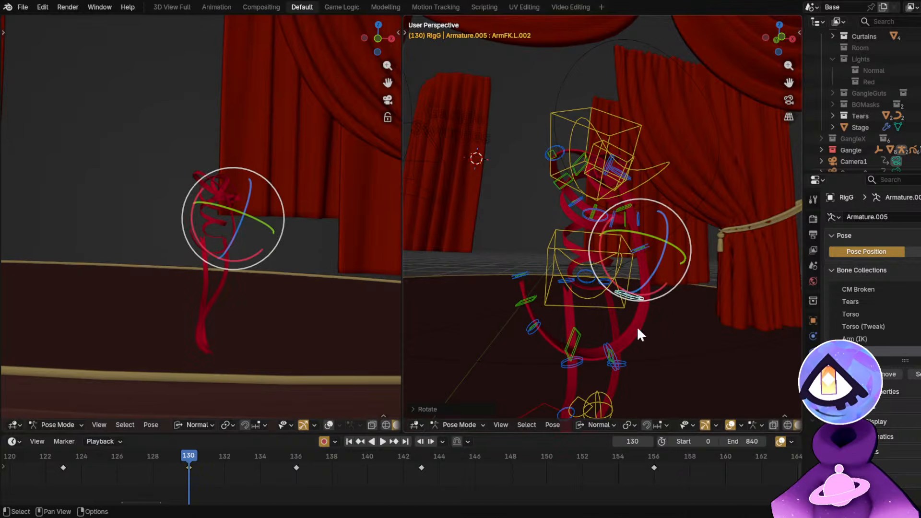
left_click(575, 339)
key("r")
left_click(726, 365)
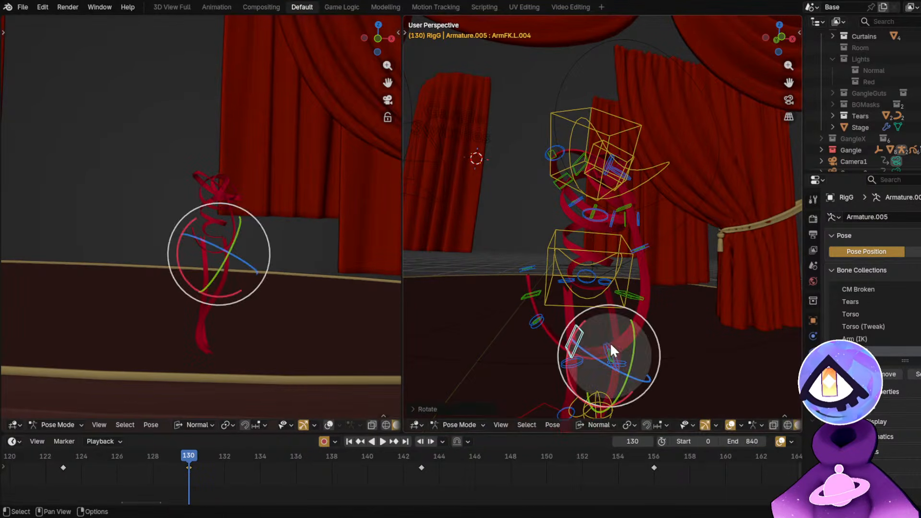
Rotate the right arm's ArmFK.R.002, ArmFK.R.004 and ArmFK.R.006 bones to reshape the arm at frame 130.
middle_click_drag(609, 341, 646, 142)
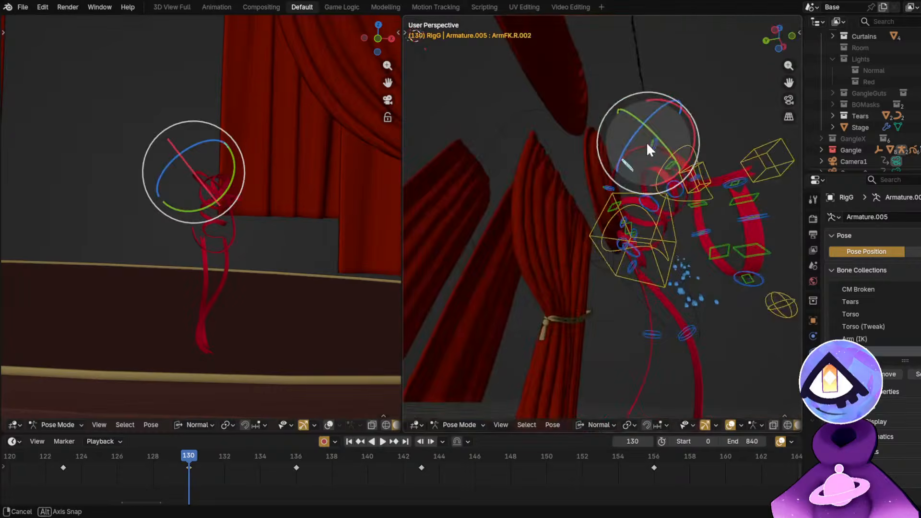
left_click(627, 166)
key("r")
left_click(708, 242)
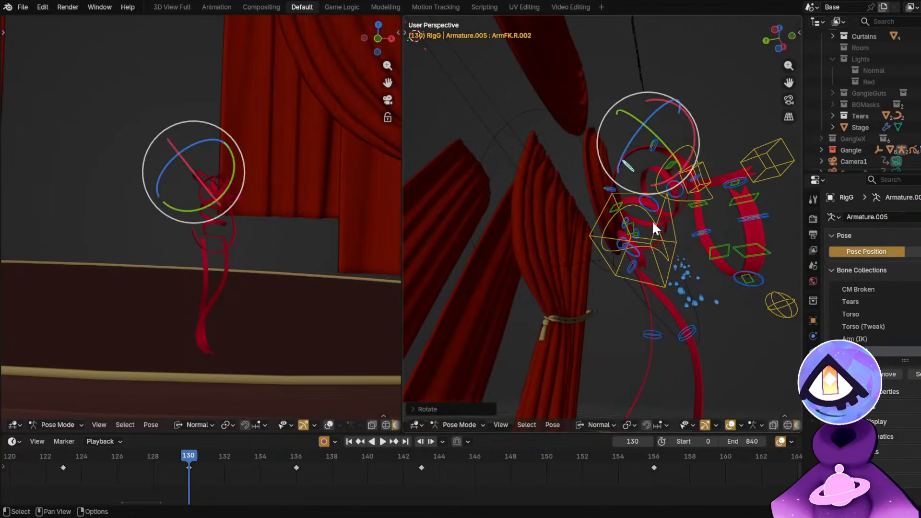
left_click(620, 206)
left_click(619, 203)
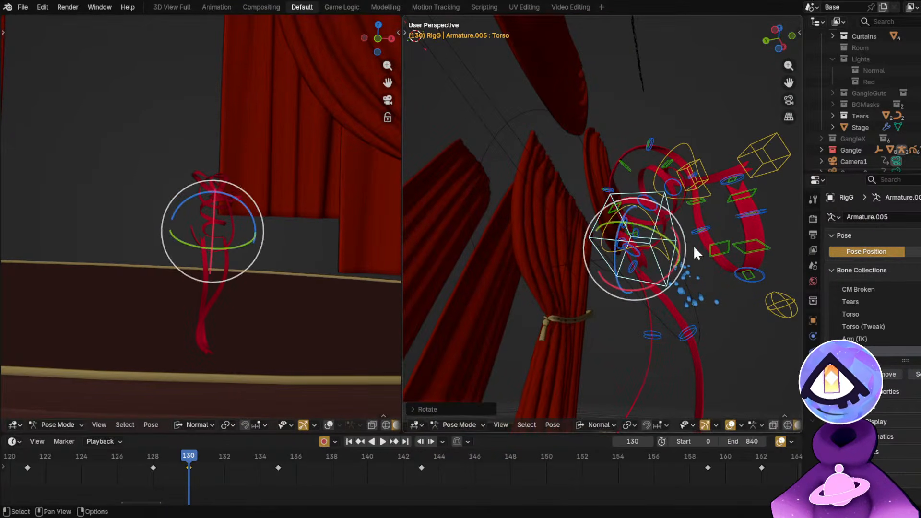
left_click(638, 212)
key("r")
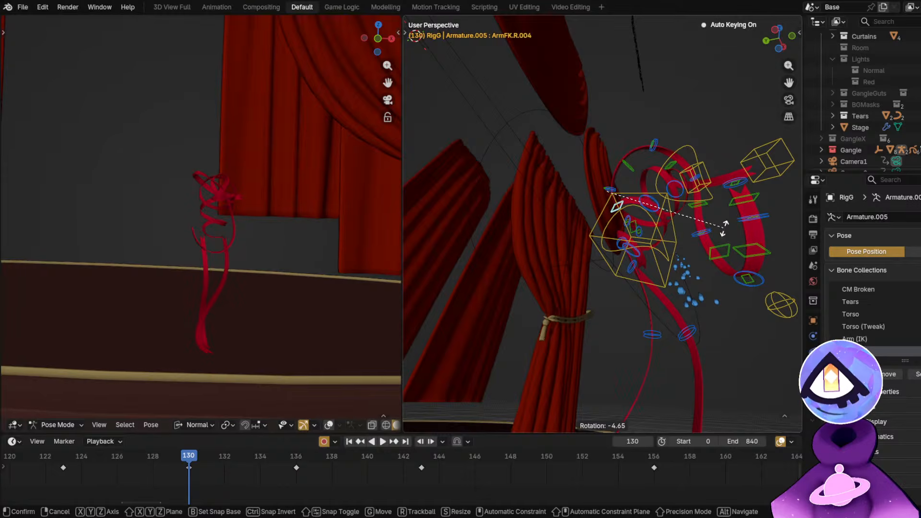
left_click(724, 230)
left_click(637, 219)
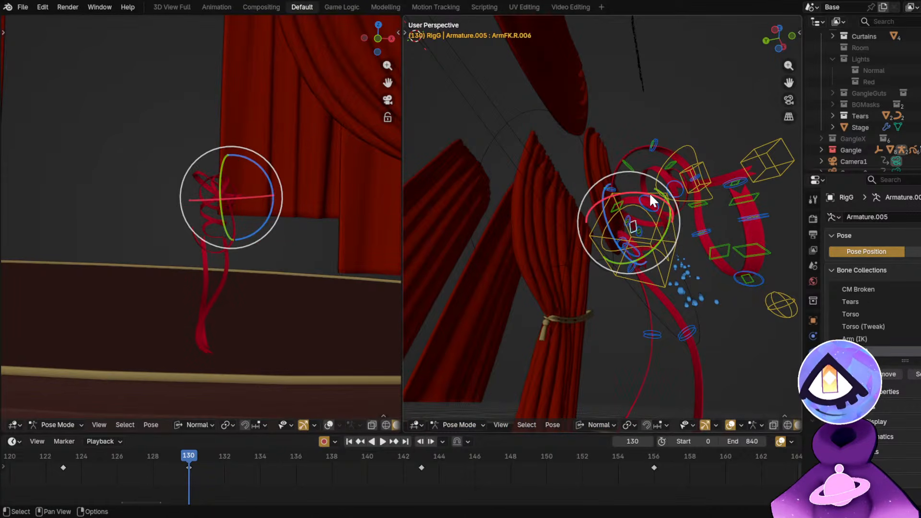
left_click_drag(650, 194, 632, 189)
Play the animation from frame 122, stop at frame 156 and rotate the ArmFK.R.002 bone there.
left_click(48, 455)
key("space")
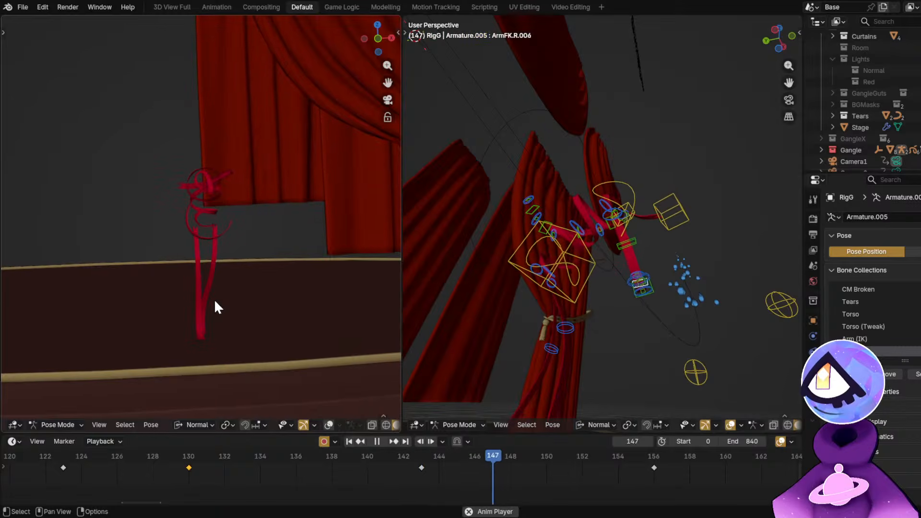
key("space")
key("space")
key("space")
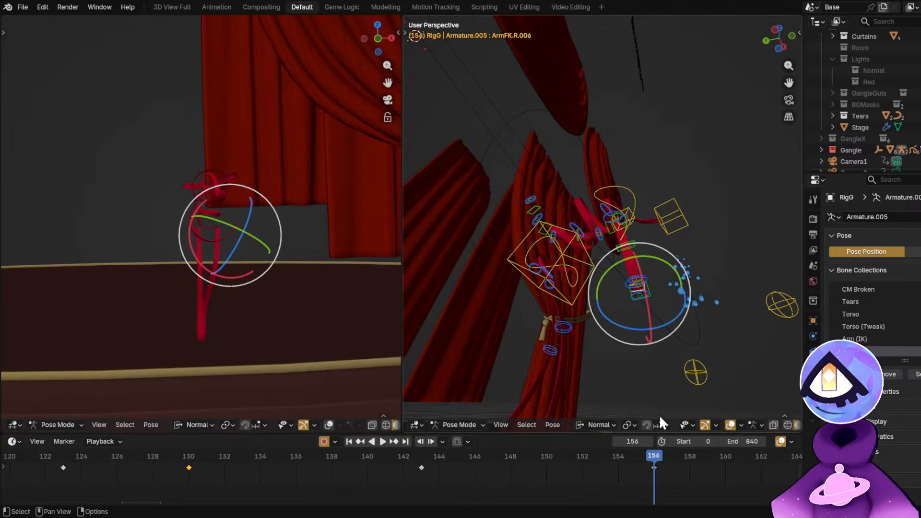
middle_click_drag(650, 355, 550, 261)
left_click(548, 259)
key("r")
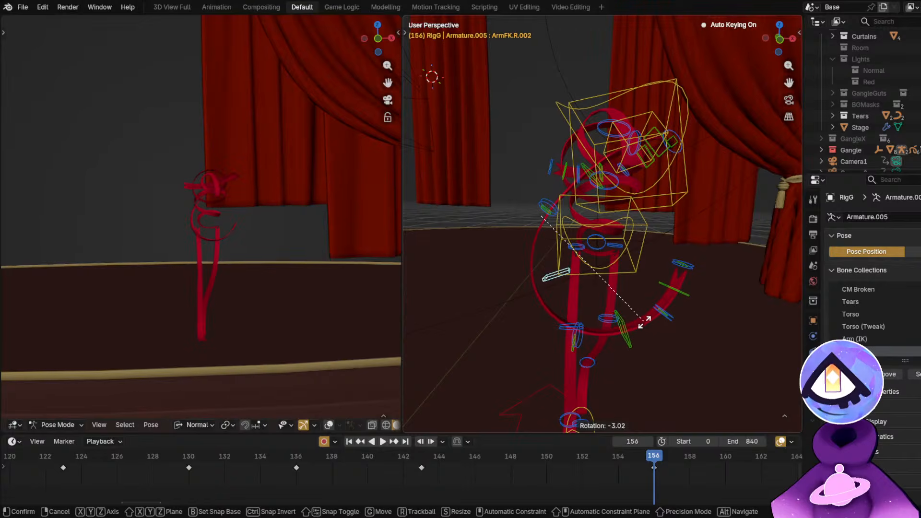
left_click(644, 322)
Rotate the right arm's ArmFK.R.006 and ArmFK.R.004 bones slightly at frame 156.
left_click(666, 290)
key("r")
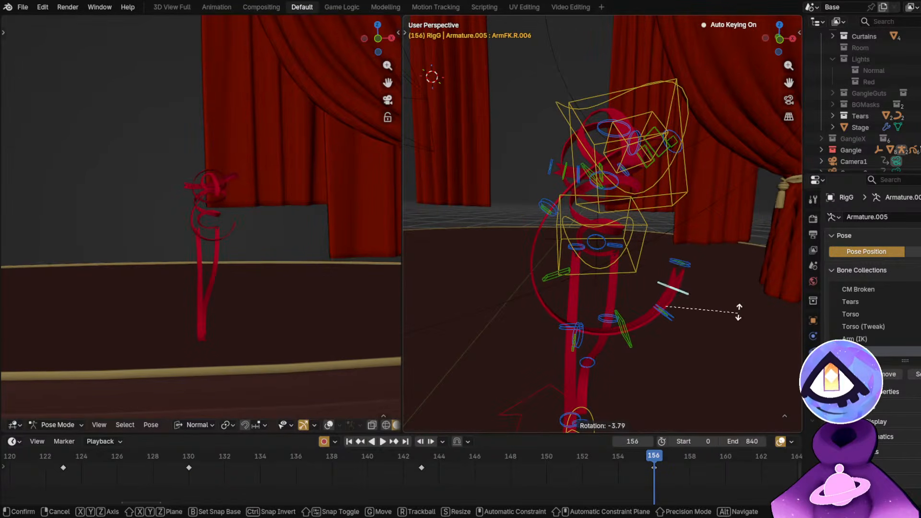
left_click(736, 306)
left_click(626, 336)
key("r")
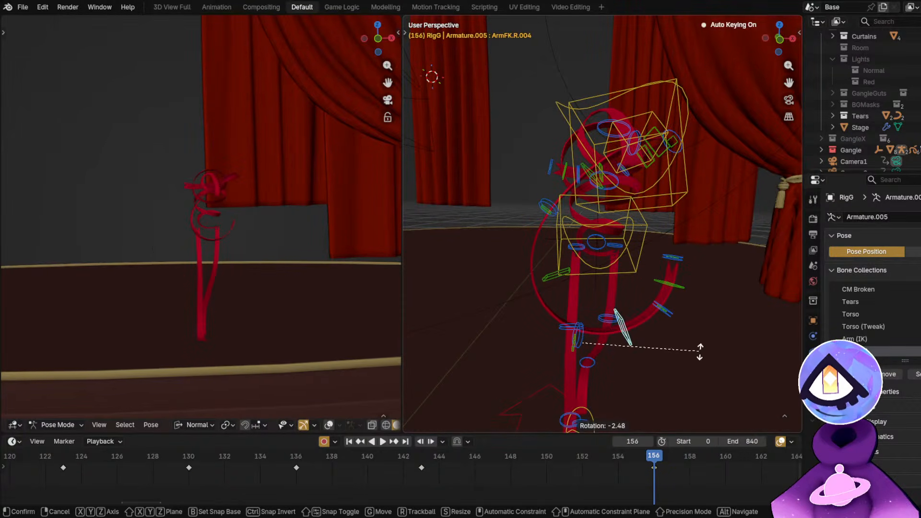
left_click(700, 352)
Rotate the left arm's upper FK control between the shoulder and the elbow at frame 156.
middle_click_drag(700, 351, 490, 261)
left_click(495, 251)
key("r")
left_click(627, 317)
Rotate the left arm's ArmFK.L.006 and ArmFK.L.004 bones at frame 156 to curl the lower arm.
left_click(626, 317)
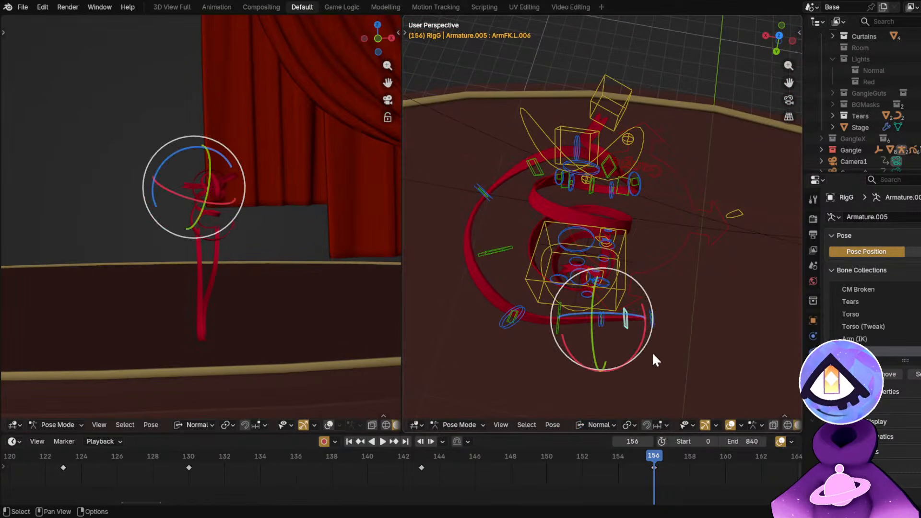
key("r")
left_click(622, 333)
key("r")
key("r")
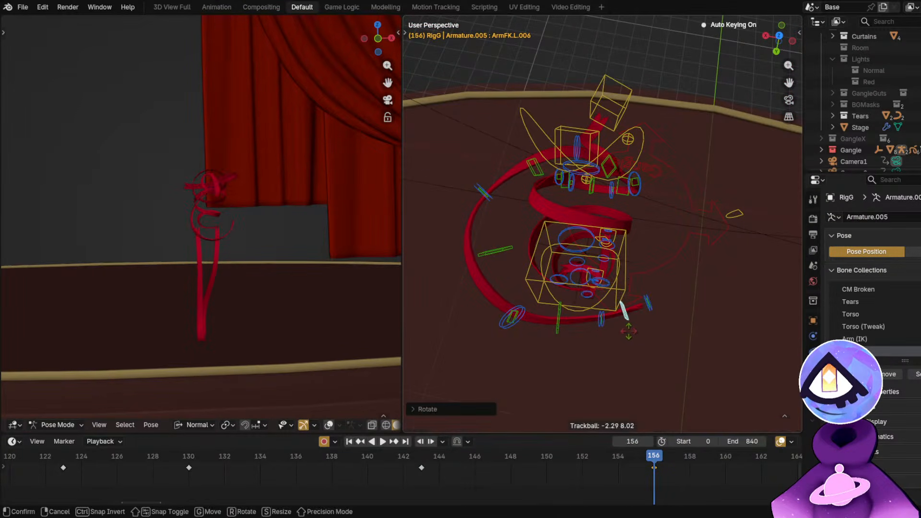
left_click(599, 321)
key("r")
left_click(680, 364)
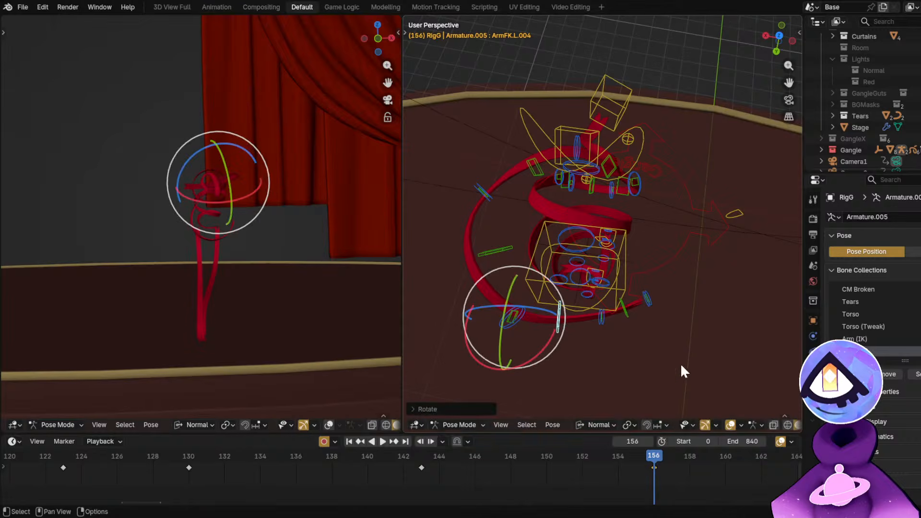
Play the animation from frame 126 to check the arms and bring the frames after 156 into the timeline.
left_click(116, 455)
key("space")
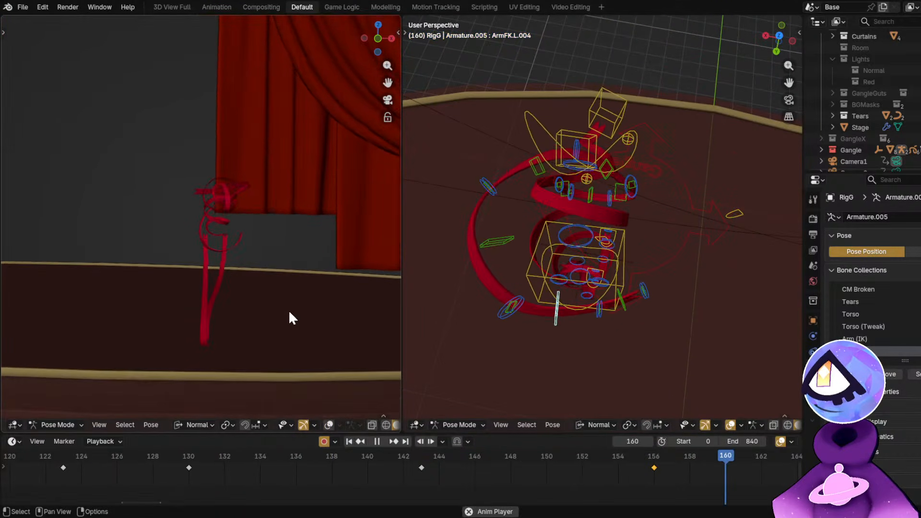
key("space")
scroll(633, 471, "down", 8)
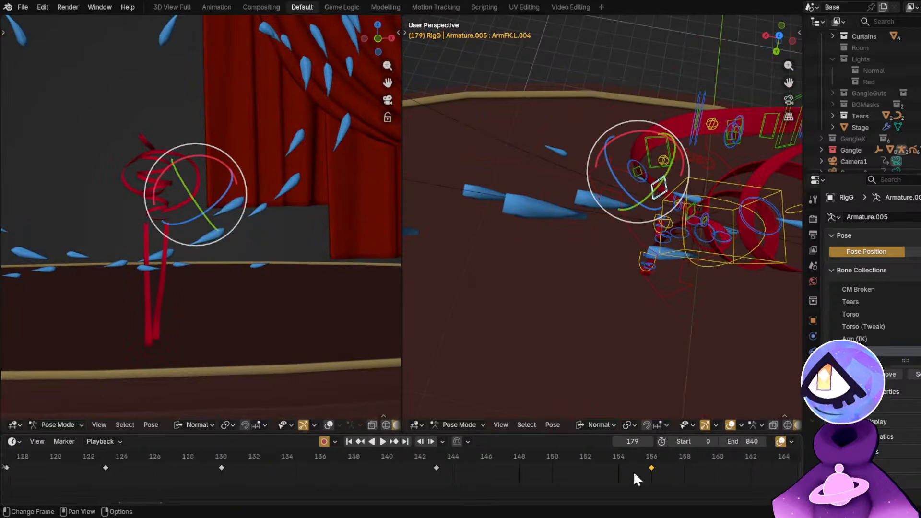
middle_click_drag(724, 485, 339, 473)
scroll(383, 498, "down", 1)
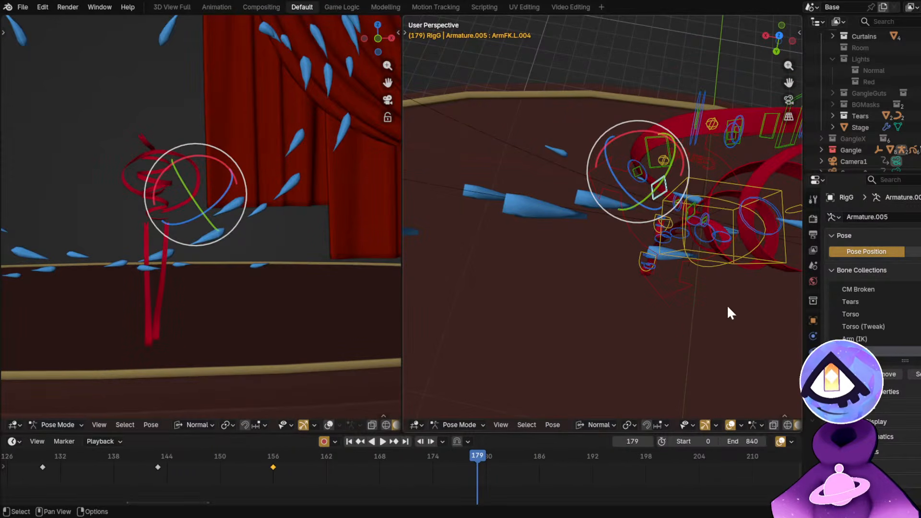
Clear the rotation of the FK controls of both arms at frame 171.
middle_click_drag(727, 312, 545, 162)
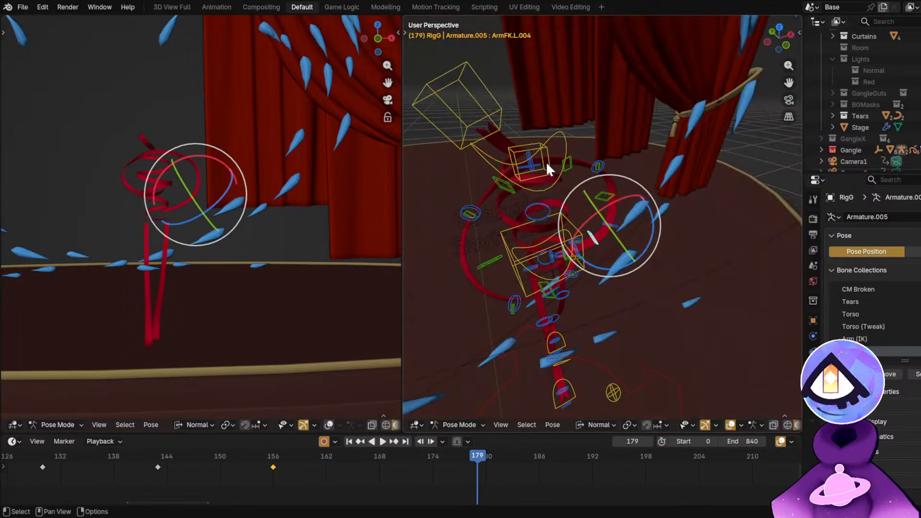
left_click(573, 159)
key("space")
left_click_drag(367, 455, 332, 462)
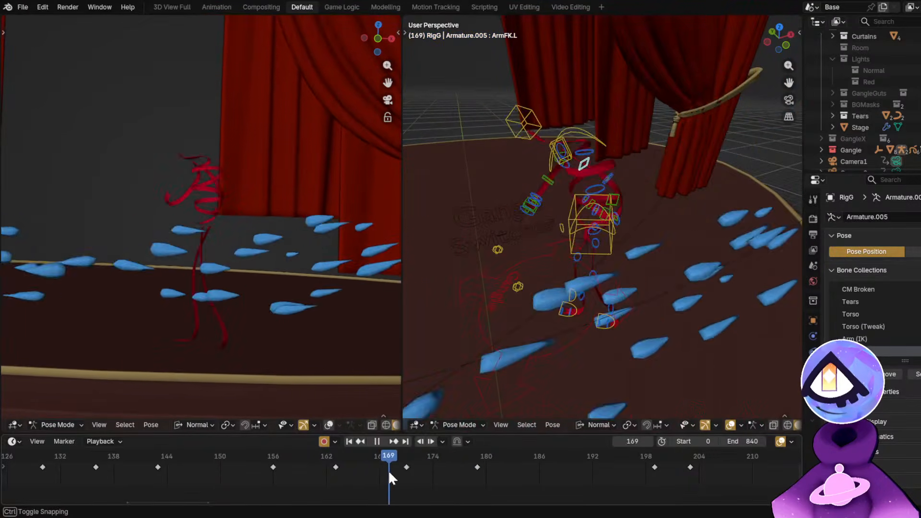
key("space")
middle_click_drag(592, 269, 750, 237)
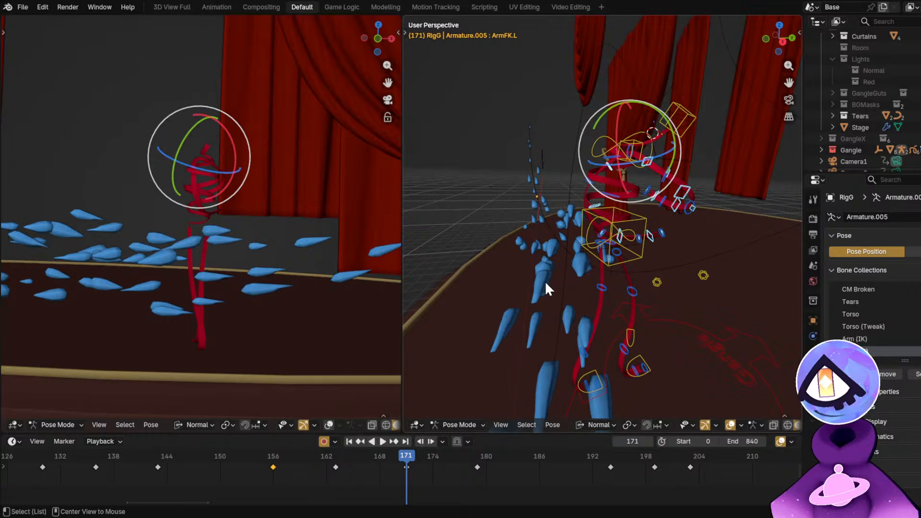
key("alt+r")
Play and scrub the animation around frames 139 to 207 to examine how the arms move through frame 171.
left_click(150, 460)
key("space")
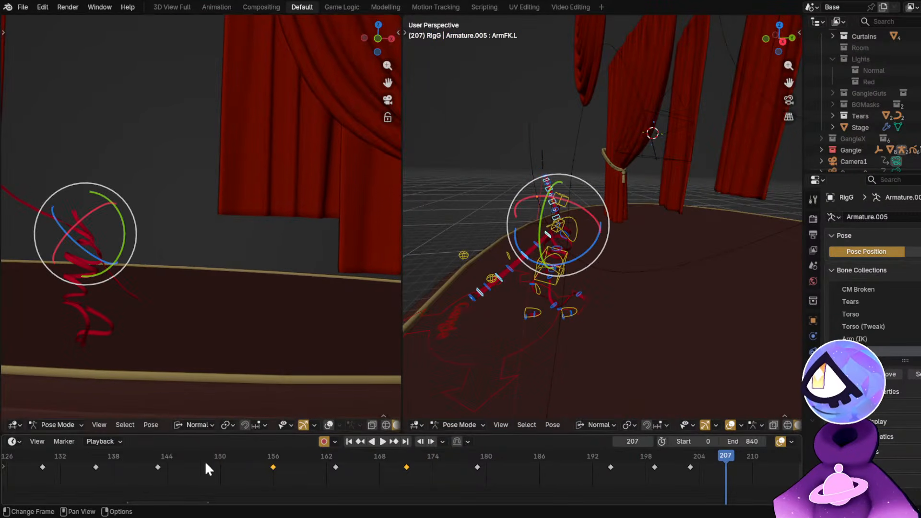
left_click(120, 457)
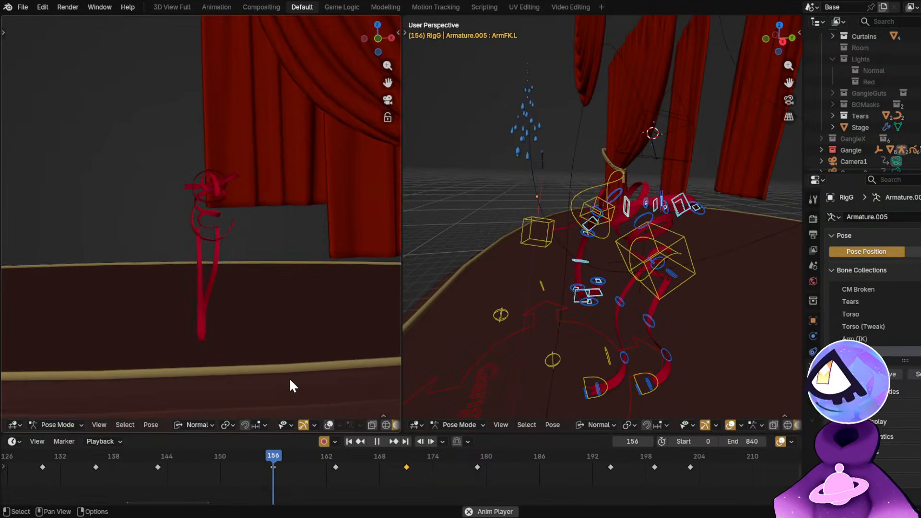
key("space")
left_click_drag(310, 459, 338, 474)
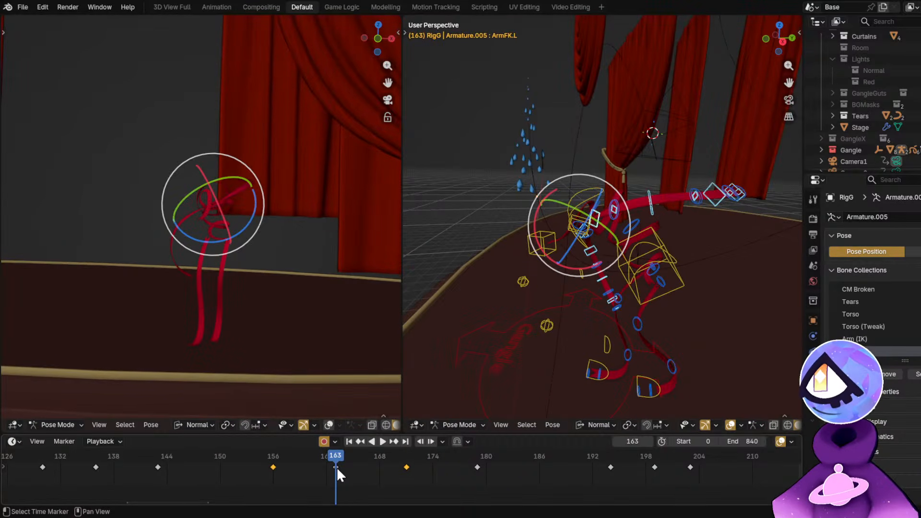
key("space")
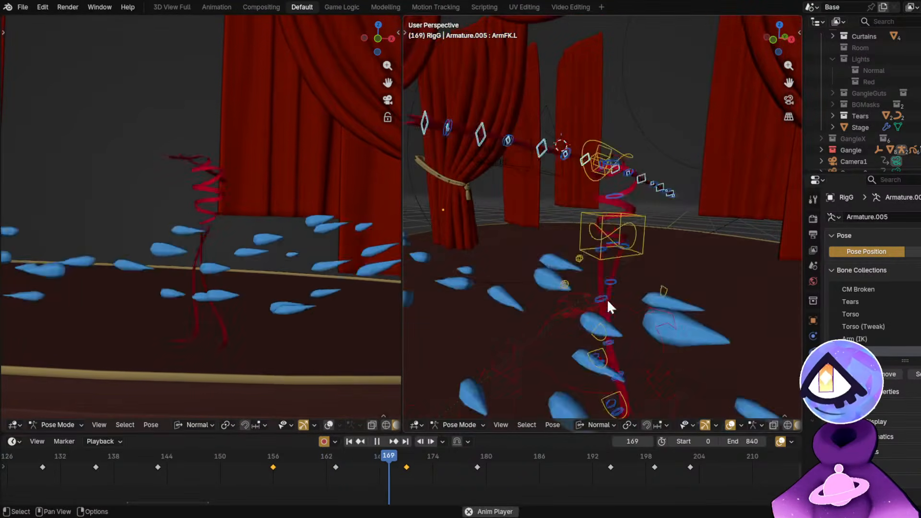
key("space")
Go to frame 163 and rotate the left arm's ArmFK.L.002 bone freely with the trackball.
left_click_drag(304, 456, 335, 456)
middle_click_drag(672, 212, 706, 213)
left_click(649, 204)
middle_click_drag(600, 229, 577, 216)
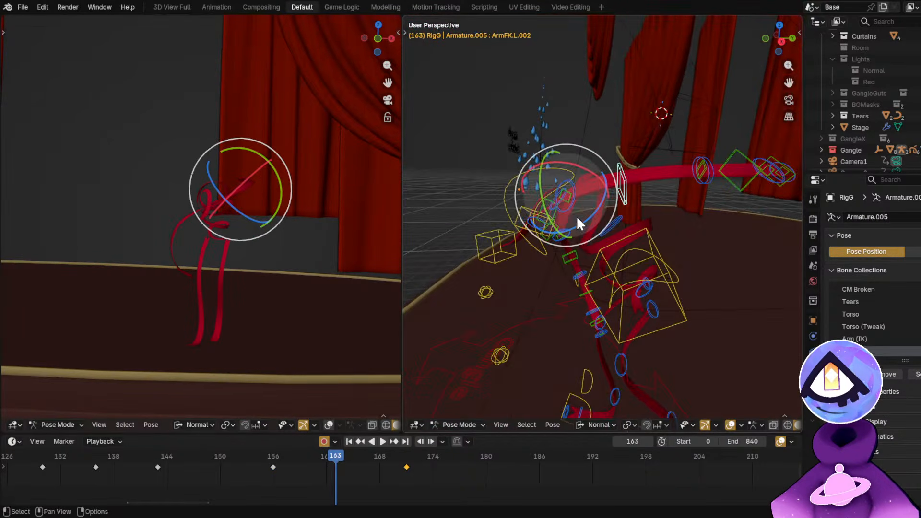
key("r")
key("r")
left_click(654, 180)
middle_click_drag(655, 182, 683, 197)
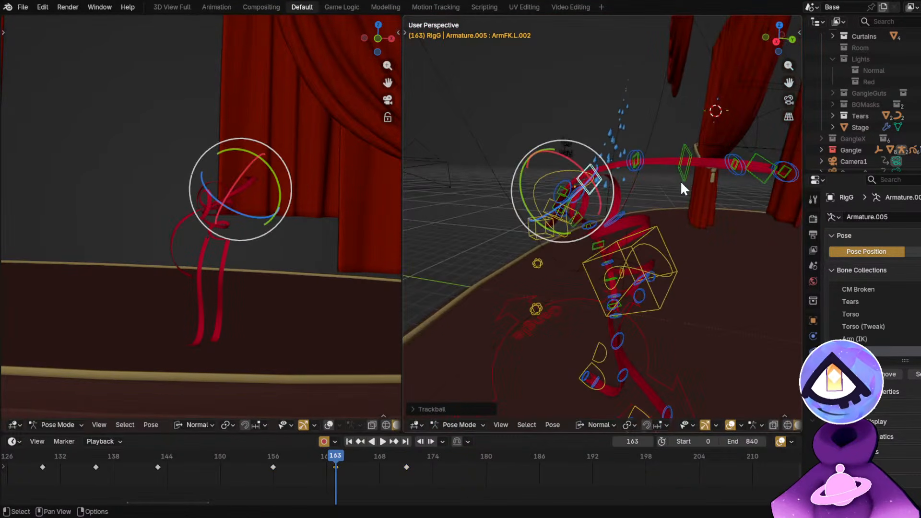
Trackball-rotate the left arm's ArmFK.L.004 bone at frame 163, adjusting it from two viewing angles.
left_click(680, 180)
key("r")
key("r")
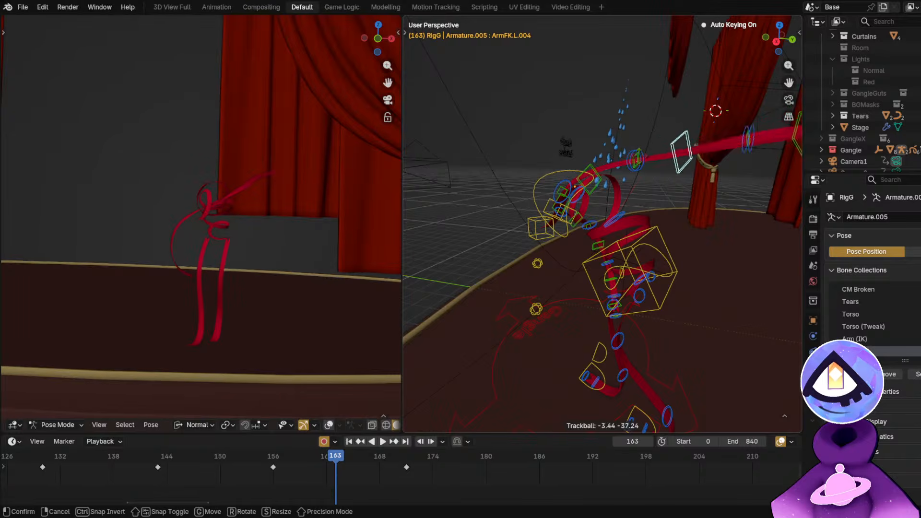
left_click(548, 201)
middle_click_drag(547, 201, 680, 223)
key("r")
key("r")
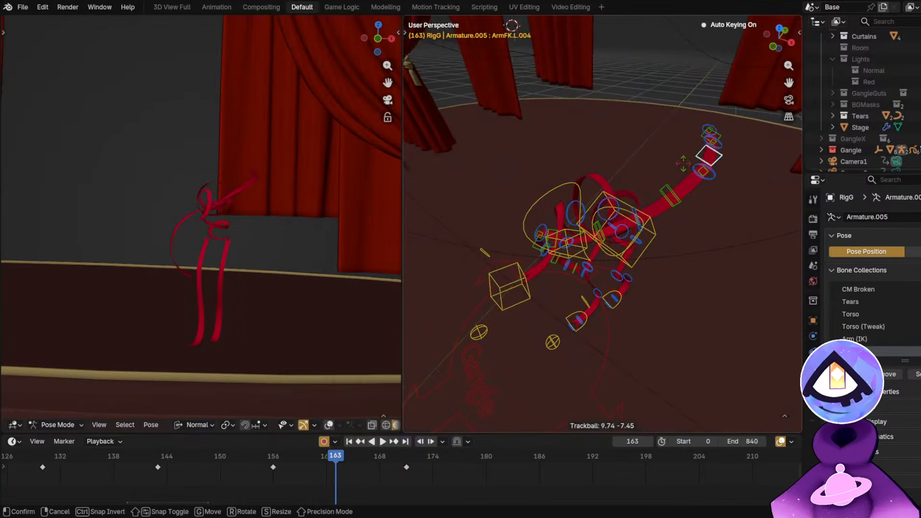
left_click(674, 171)
middle_click_drag(674, 170, 596, 144)
middle_click_drag(642, 171, 656, 140)
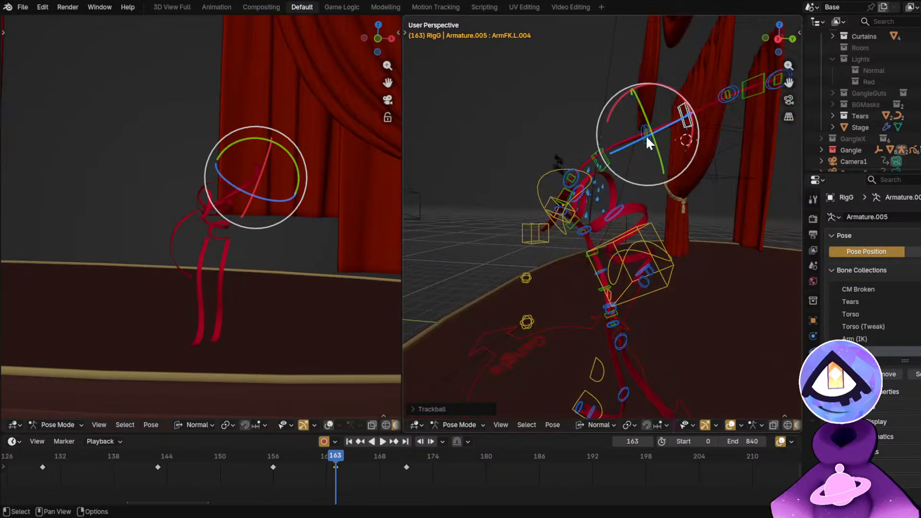
Rotate ArmFK.L.003 and then ArmFK.L.004 at frame 163 to smooth the left arm's arc.
left_click(644, 134)
left_click(643, 132)
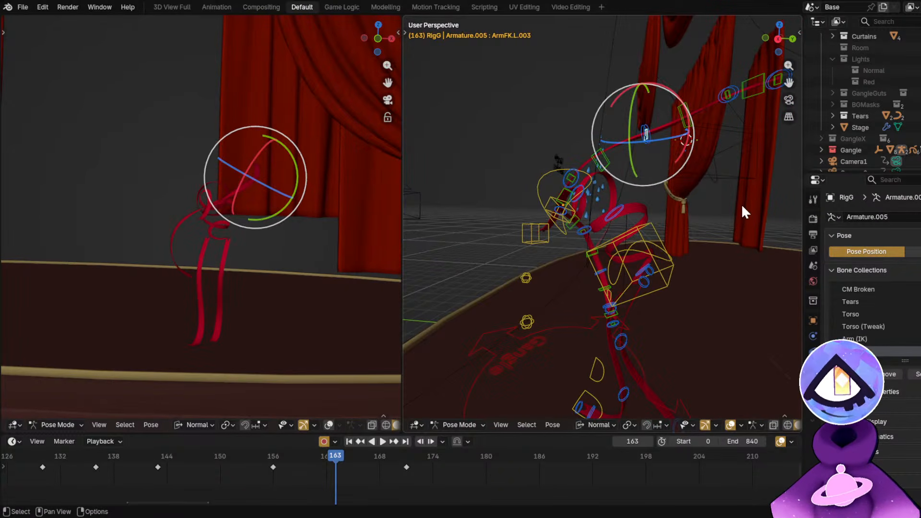
key("r")
left_click(732, 178)
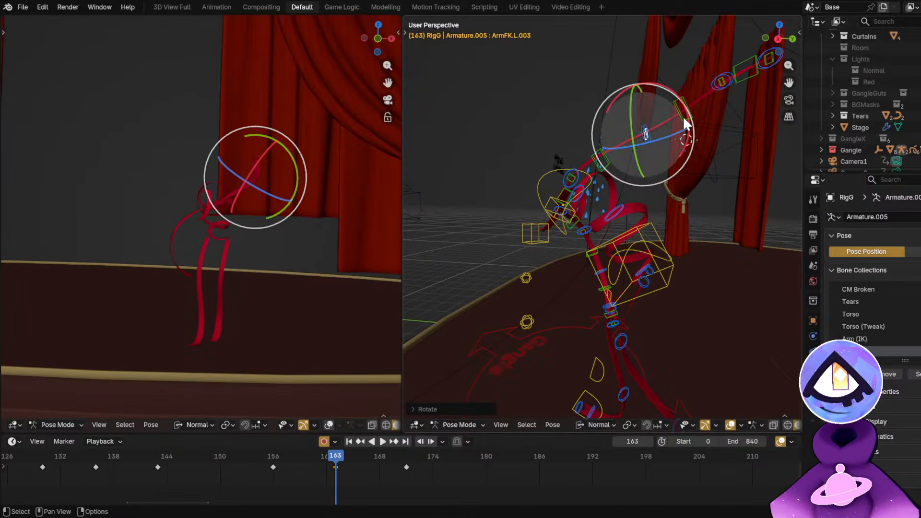
left_click(683, 117)
key("r")
left_click(727, 191)
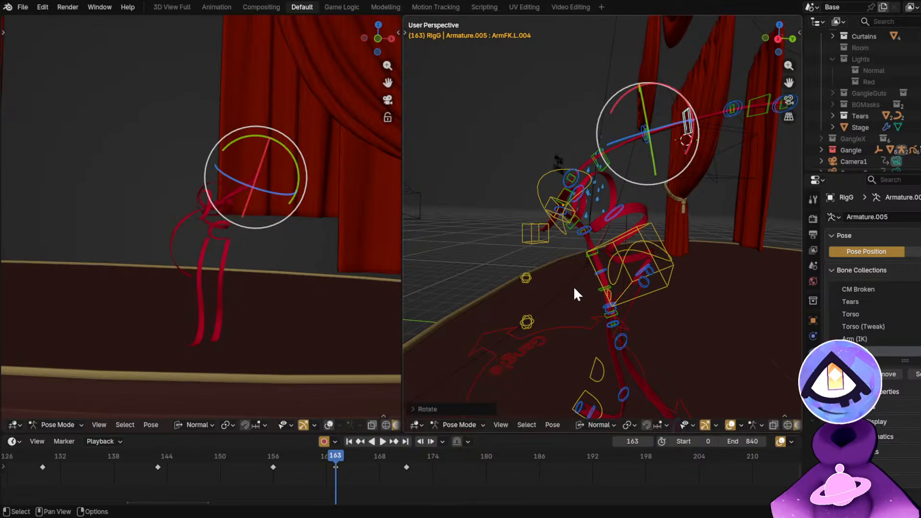
middle_click_drag(554, 280, 687, 261)
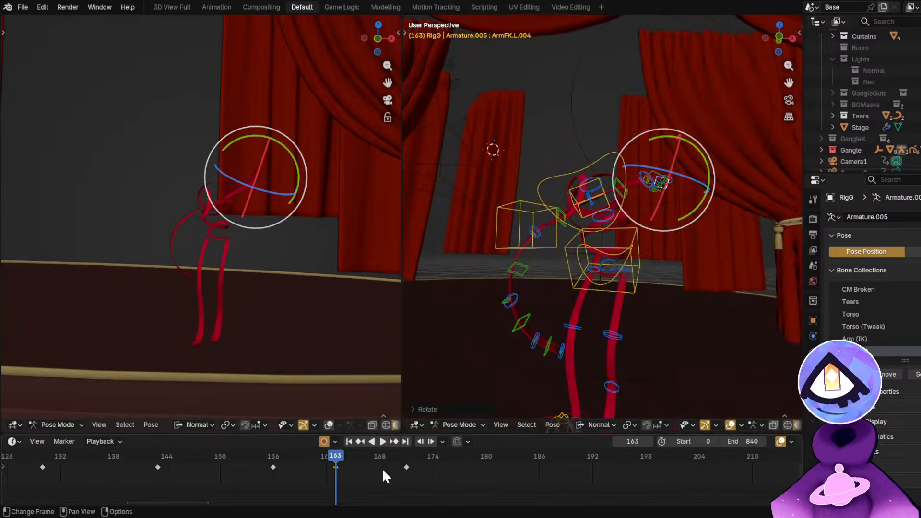
Trackball-rotate the right arm's ArmFK.R bone at frame 163 and play the motion from about frame 150.
middle_click_drag(459, 296, 537, 266)
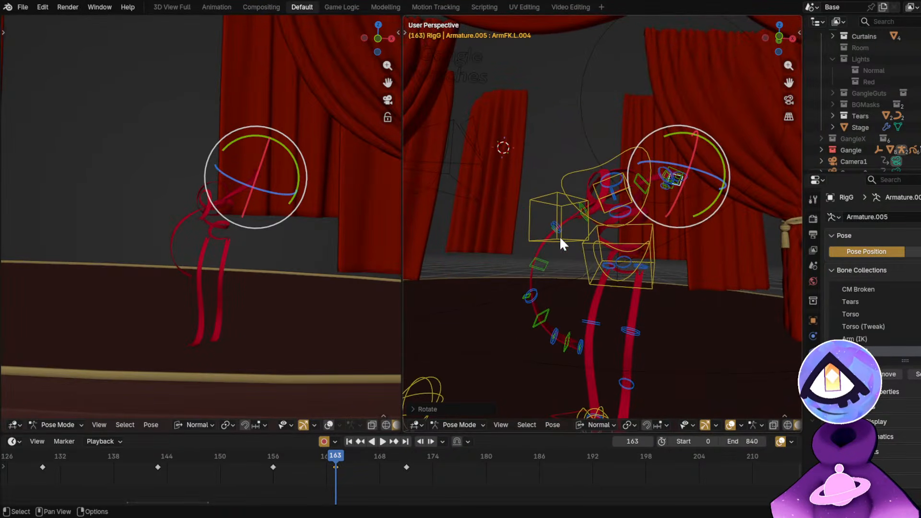
left_click(538, 264)
left_click(582, 218)
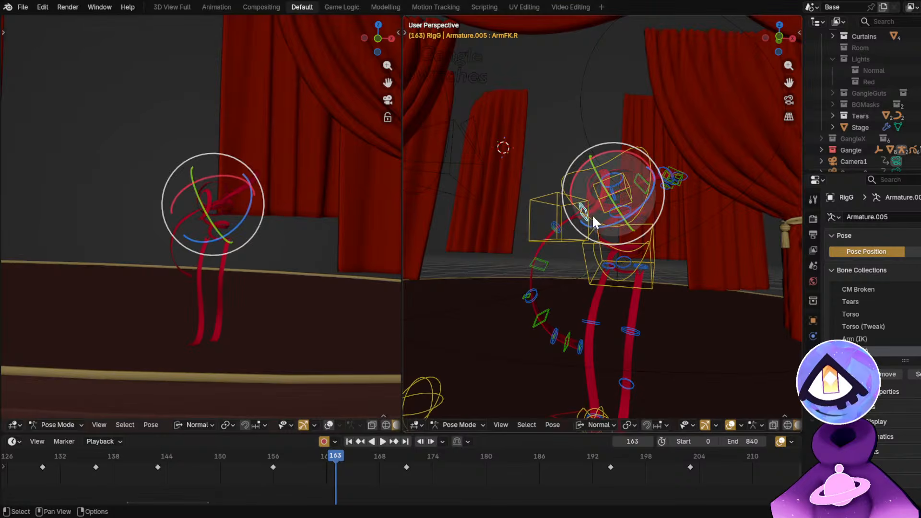
key("r")
key("r")
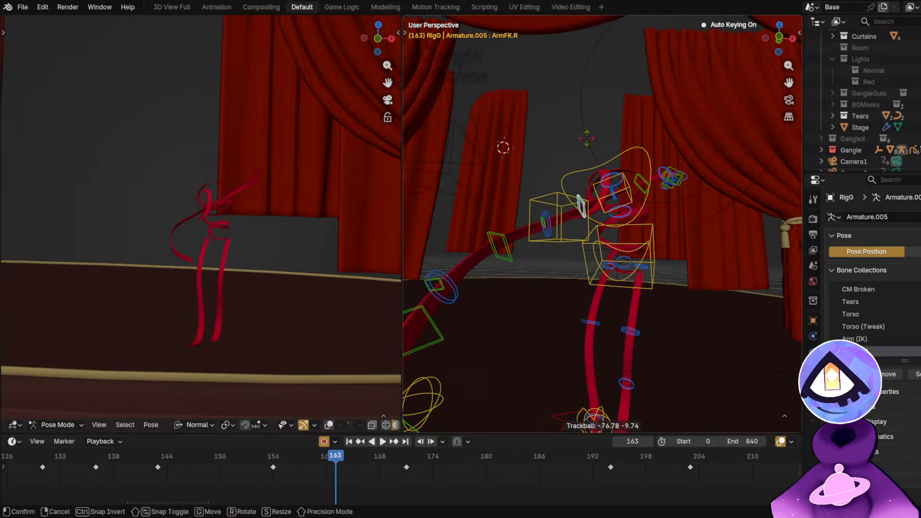
left_click(587, 138)
left_click(223, 456)
key("space")
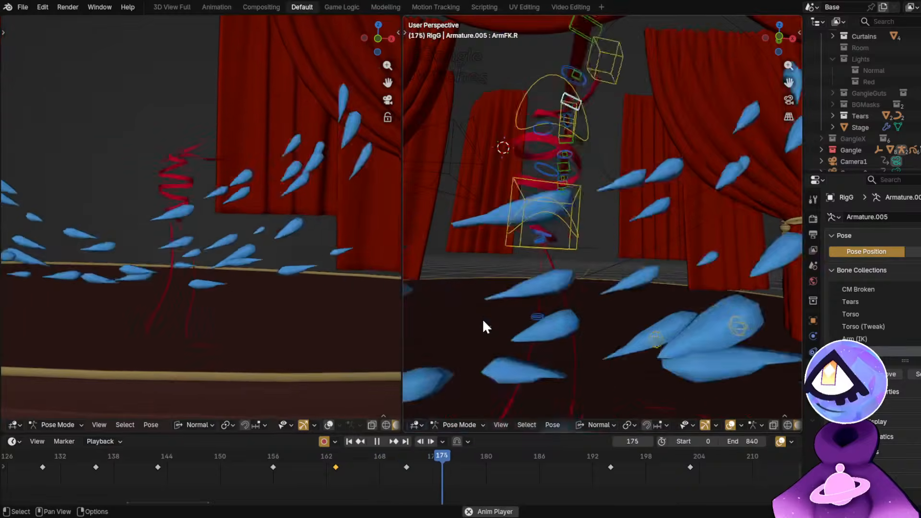
Go to frame 171 and rotate the left arm's base bone ArmFK.L slightly.
left_click(401, 467)
key("space")
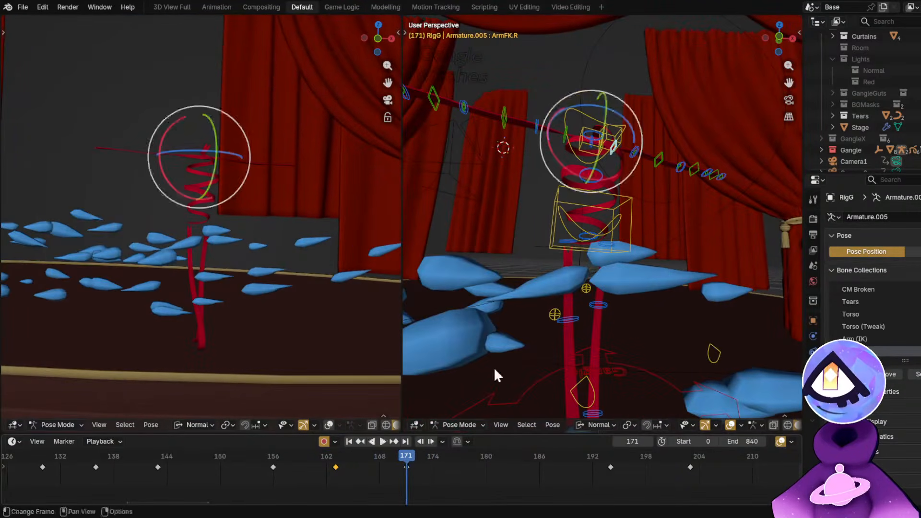
middle_click_drag(557, 187, 527, 136)
left_click(551, 132)
key("r")
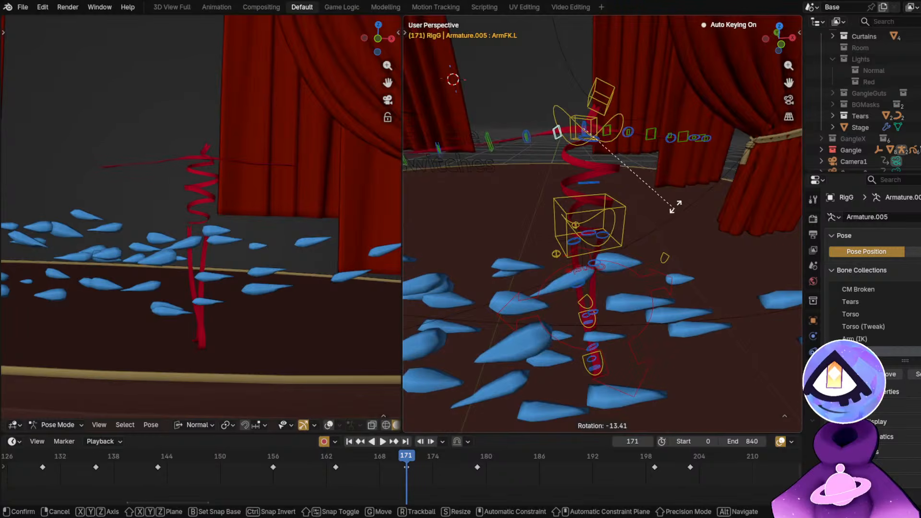
left_click(678, 189)
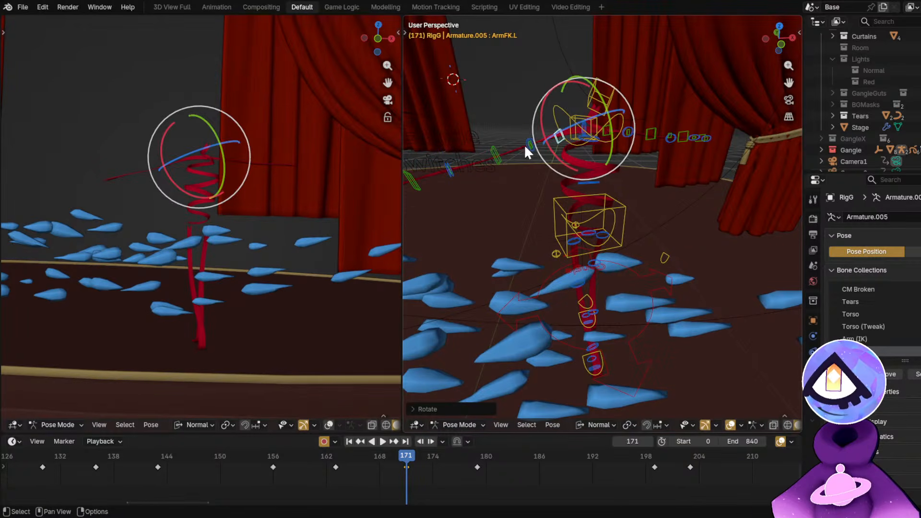
Select ArmMidCTRL and scrub from frame 57 to 335 to examine the ribbon around the shoulders up close.
middle_click_drag(525, 147, 529, 156)
left_click(594, 135)
scroll(413, 481, "down", 3)
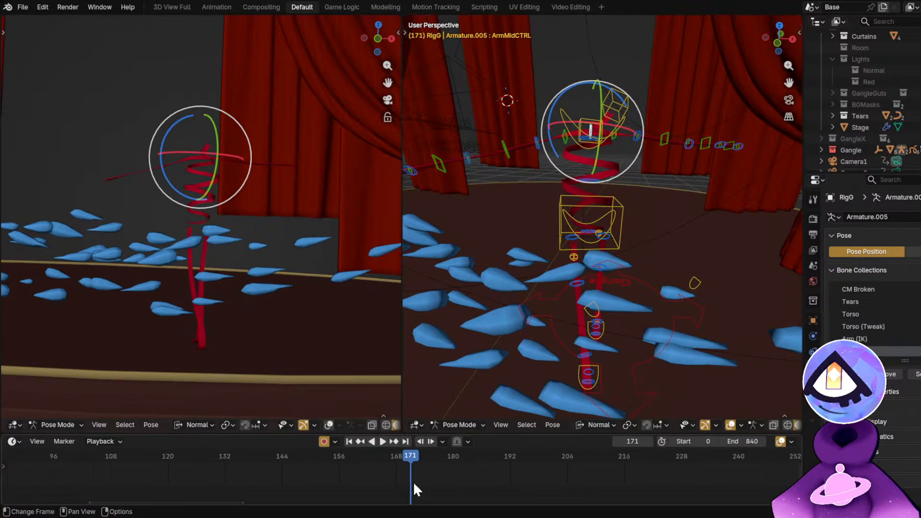
middle_click_drag(136, 467, 379, 476)
scroll(545, 475, "down", 5)
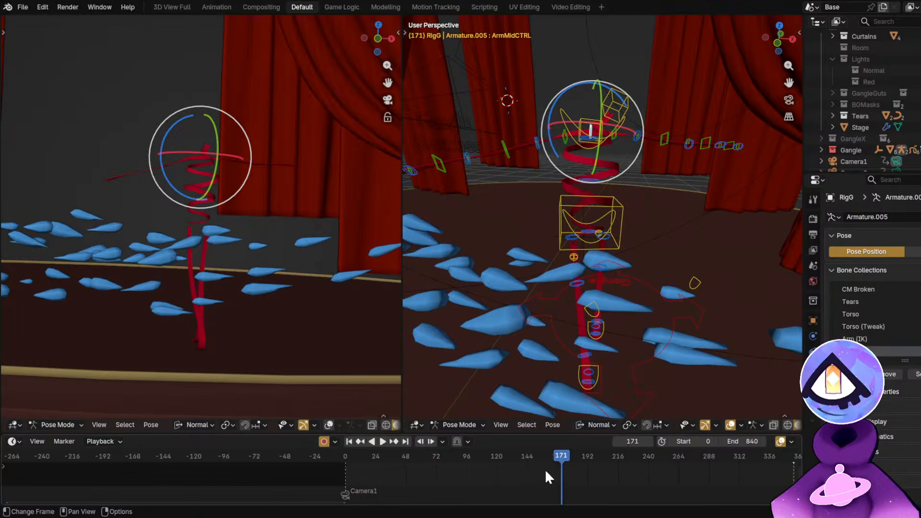
scroll(312, 470, "up", 5)
left_click_drag(303, 457, 190, 457)
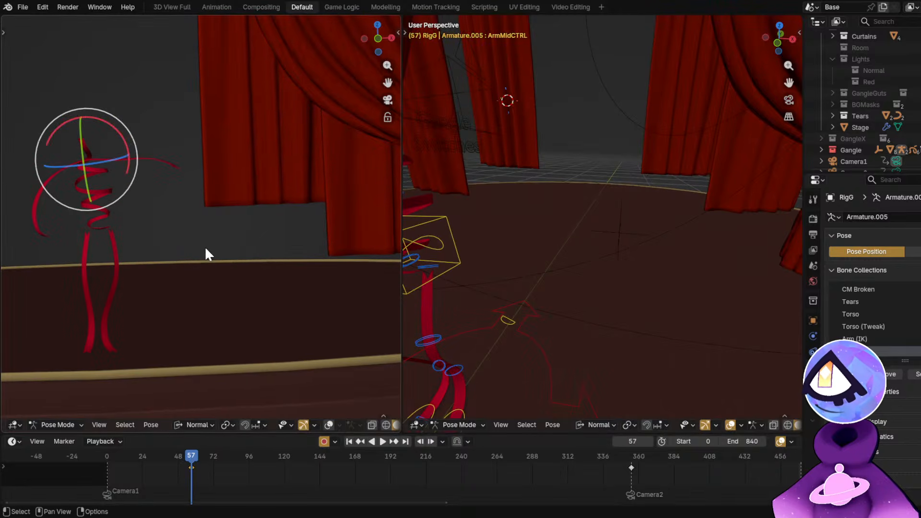
middle_click_drag(129, 215, 43, 81, "ctrl")
middle_click_drag(43, 82, 88, 137, "shift")
key("shift+alt+z")
key("shift+alt+z")
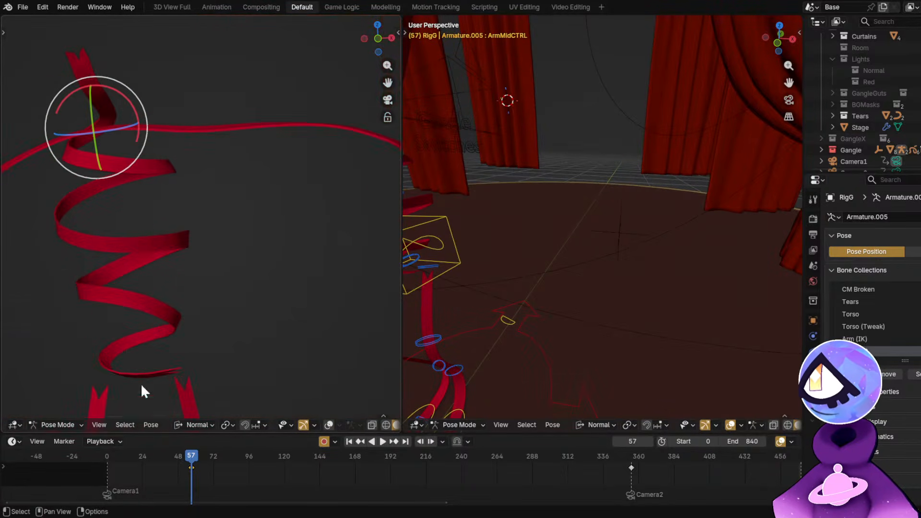
left_click_drag(126, 455, 600, 476)
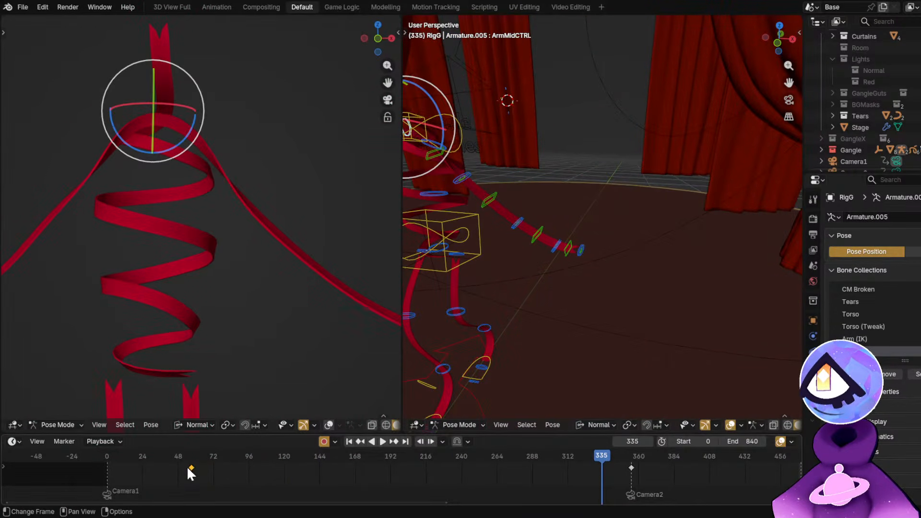
Try duplicating ArmMidCTRL's frame 57 keyframe to just before frame 335, and delete its keyframe at the first Camera2 marker.
left_click_drag(190, 467, 593, 494)
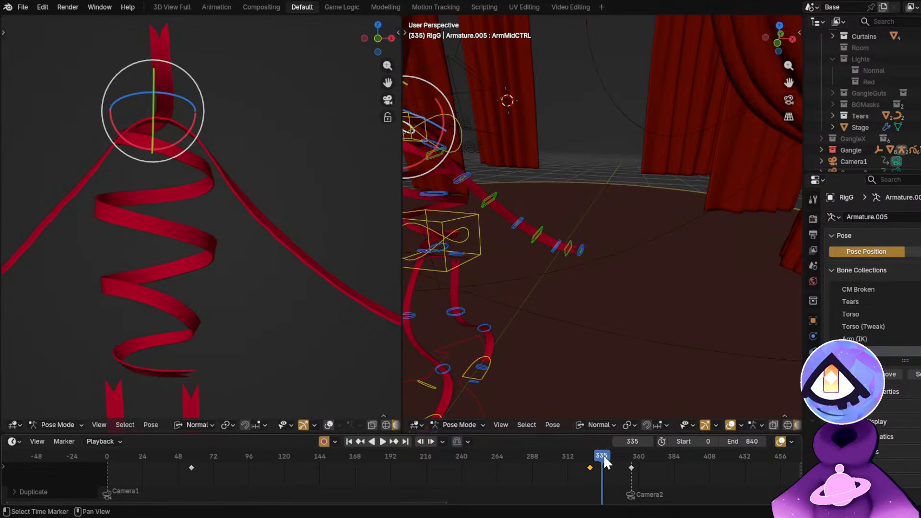
left_click_drag(603, 455, 574, 461)
left_click(631, 468)
key("x")
left_click(574, 462)
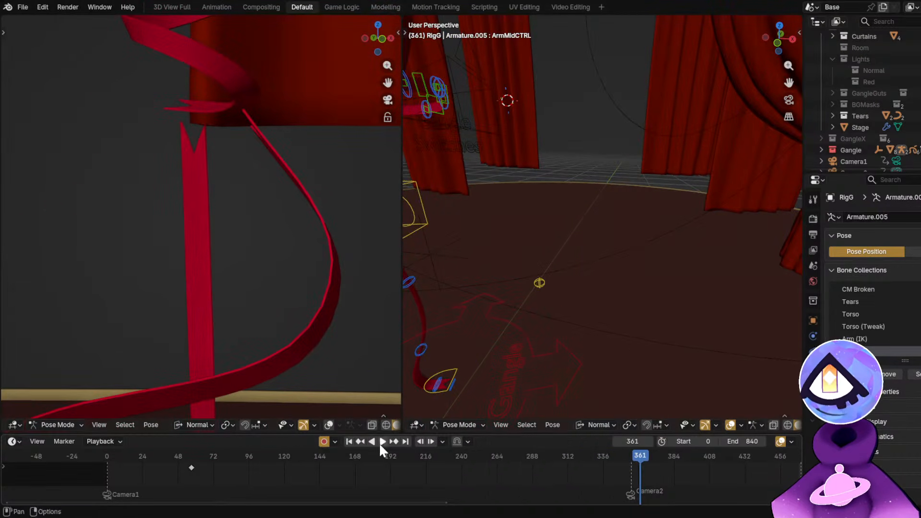
Play the animation from the start with overlays hidden to examine the shoulders without the deleted ArmMidCTRL keyframe.
left_click(349, 441)
key("space")
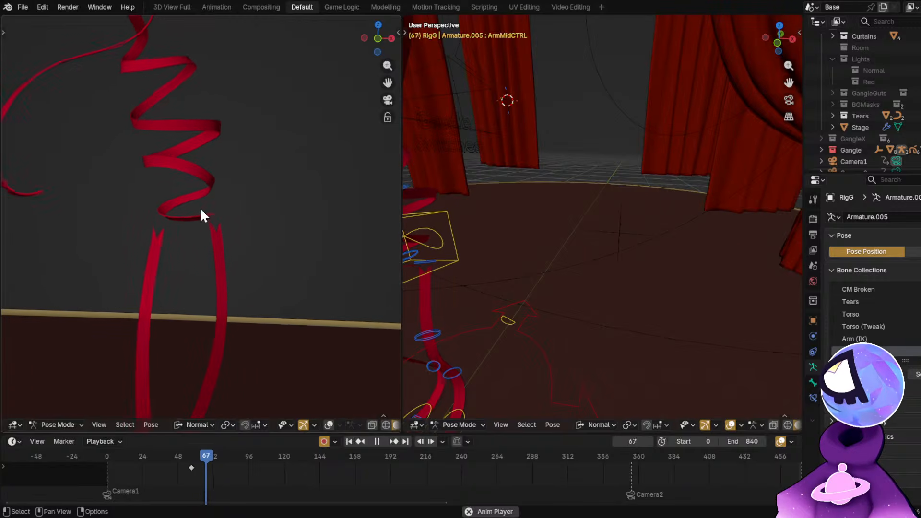
scroll(522, 479, "down", 5)
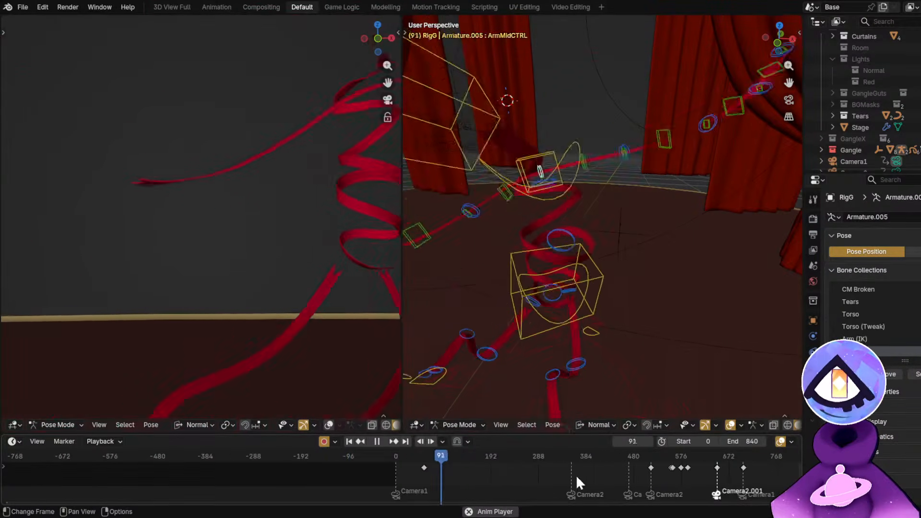
scroll(548, 472, "up", 6)
key("alt+shift+z")
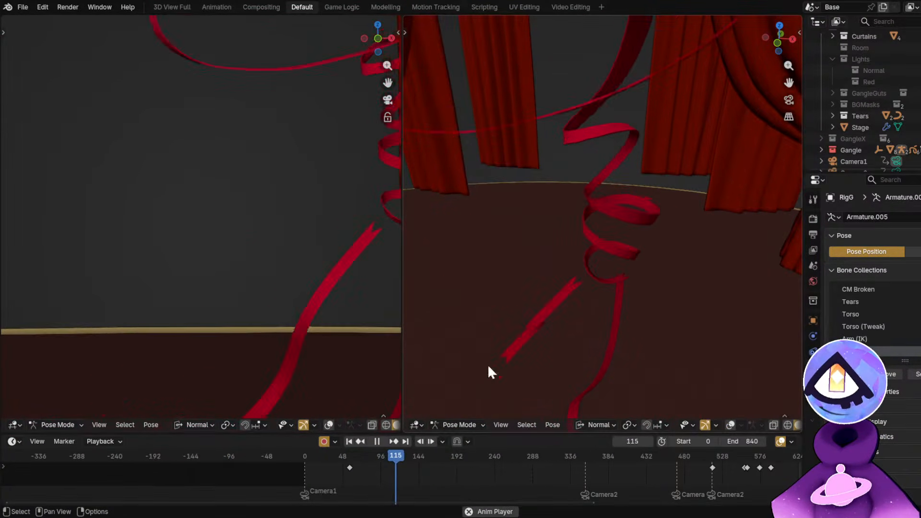
key("alt+shift+z")
key("space")
Duplicate ArmMidCTRL's frame 57 keyframe to the camera marker just before frame 480.
left_click(350, 467)
key("g")
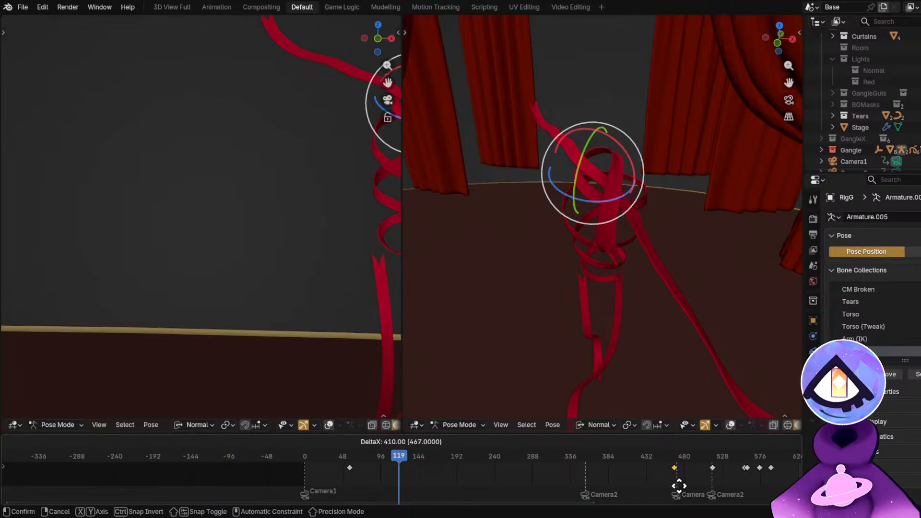
left_click(678, 484)
Play and scrub up to frame 191 with overlays restored to examine the left arm's motion around frame 176.
key("space")
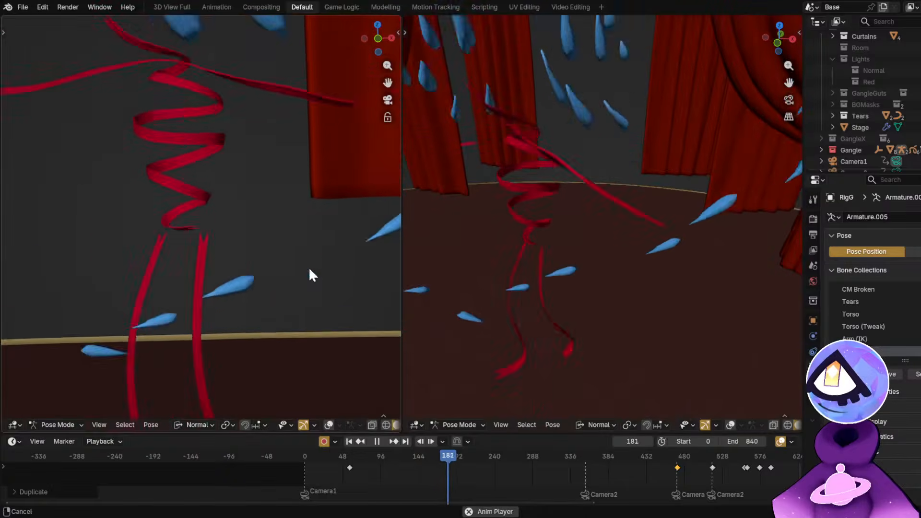
key("space")
key("shift+alt+z")
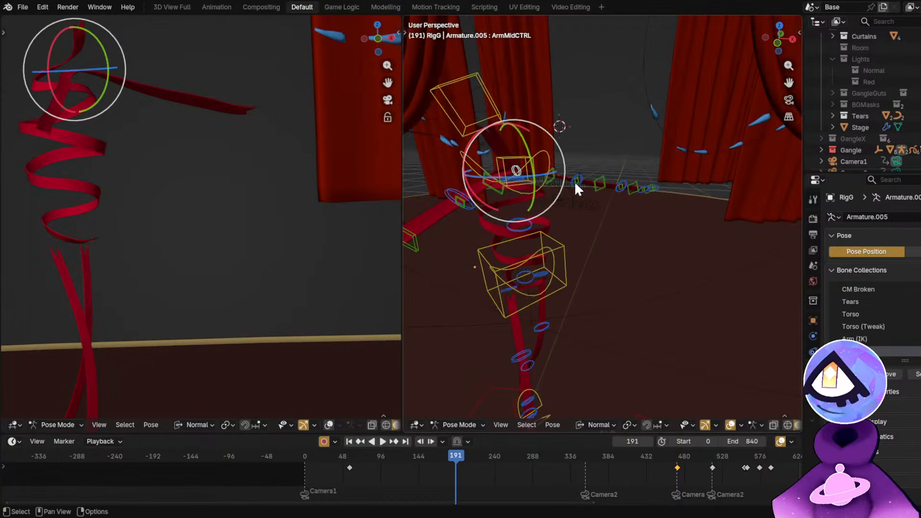
left_click(601, 182)
scroll(440, 470, "up", 5)
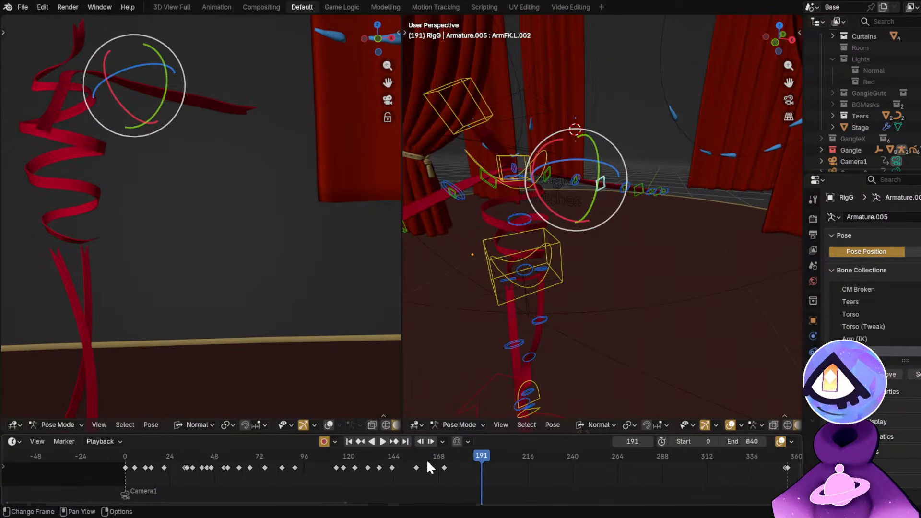
left_click(393, 453)
left_click_drag(392, 453, 453, 464)
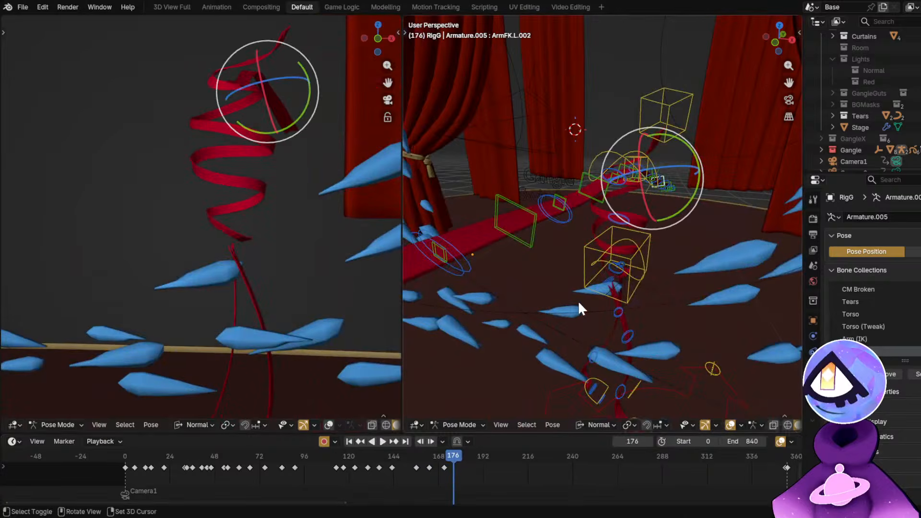
middle_click_drag(525, 308, 609, 151)
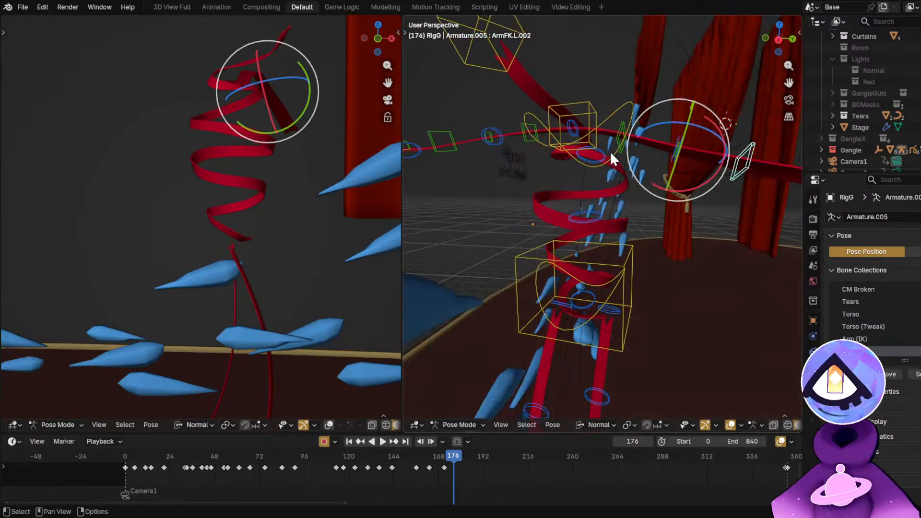
Select ArmFK.L, return to frame 171 and rotate the bone twice to lower the left arm.
left_click(615, 135)
scroll(409, 470, "up", 3)
left_click_drag(409, 470, 442, 472)
middle_click_drag(308, 267, 175, 252, "shift")
mouse_move(453, 464)
left_mouse_down()
mouse_move(444, 452)
mouse_move(459, 463)
left_mouse_up()
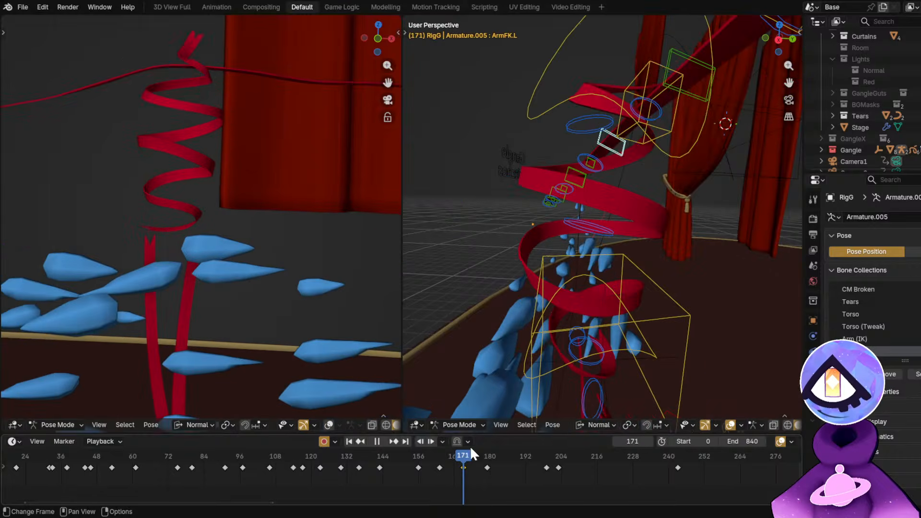
middle_click_drag(537, 364, 567, 209)
key("r")
left_click(627, 267)
key("r")
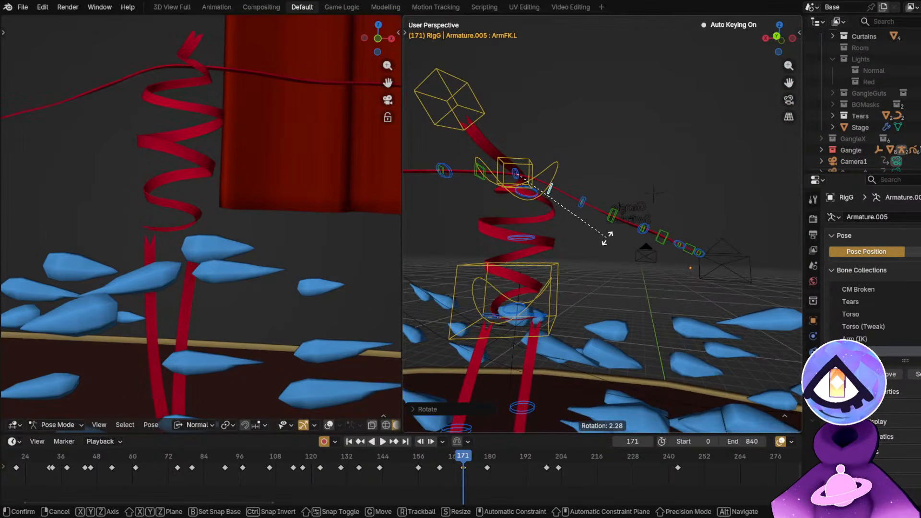
left_click(607, 236)
Rotate the left arm's ArmFK.L.001 and ArmFK.L.002 bones downward at frame 171.
left_click(582, 201)
key("r")
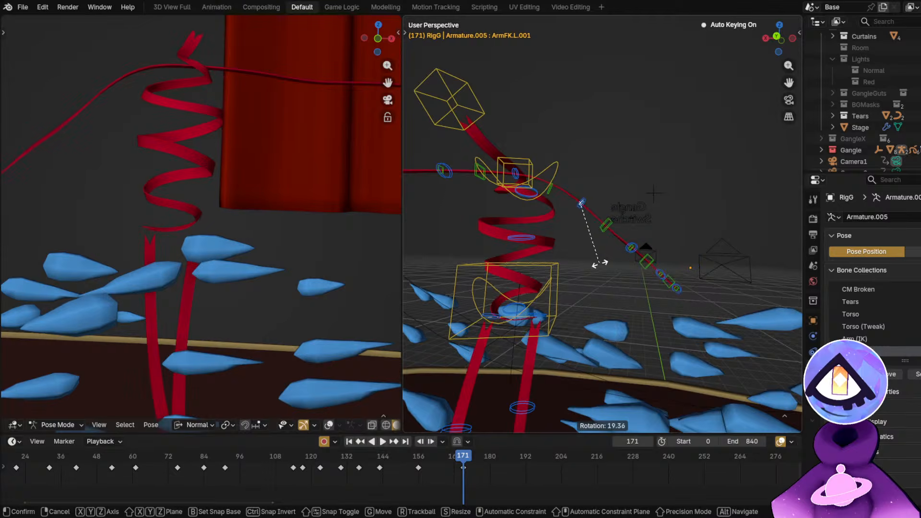
left_click(600, 262)
left_click(622, 252)
key("r")
left_click(626, 274)
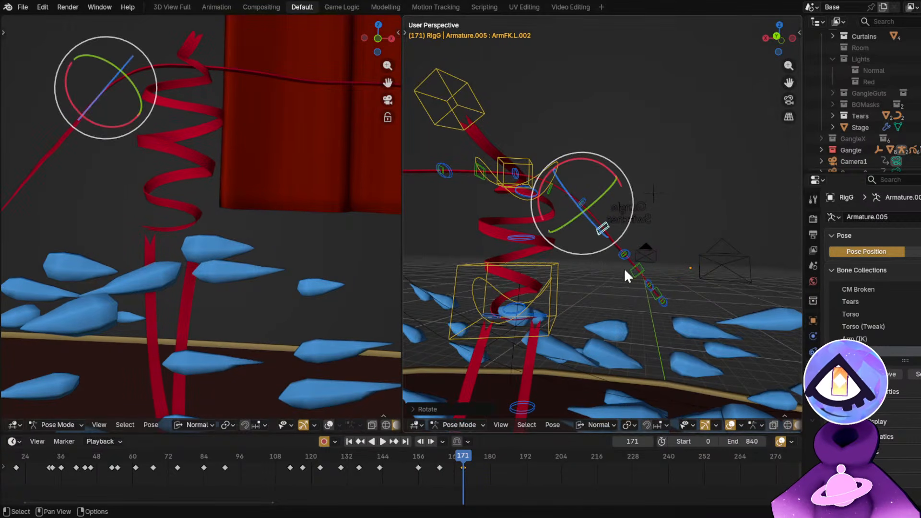
Rotate ArmFK.L.003 and ArmFK.L.004 at frame 171 to continue the left arm's curve.
left_click(624, 254)
mouse_move(624, 254)
middle_mouse_down()
mouse_move(641, 262)
mouse_move(612, 261)
middle_mouse_up()
left_click(640, 261)
key("r")
left_click(628, 276)
left_click(625, 268)
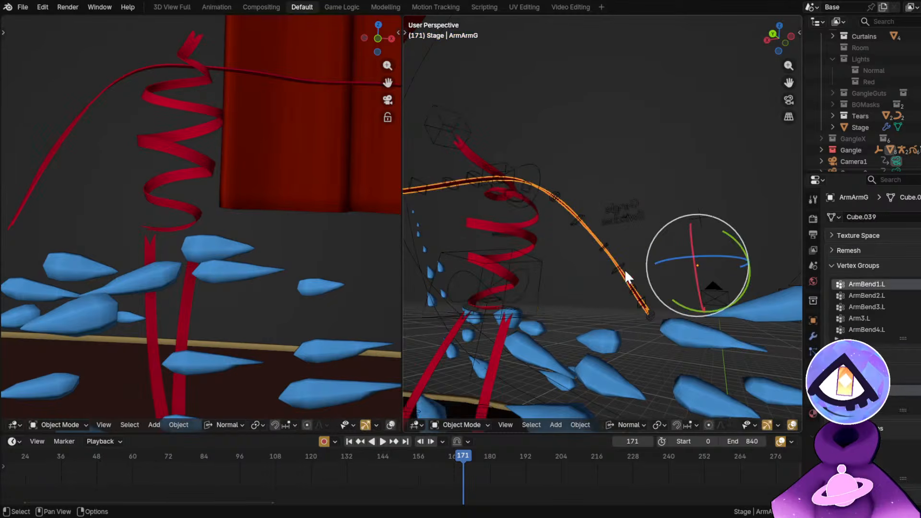
left_click(625, 267)
key("r")
left_click(661, 297)
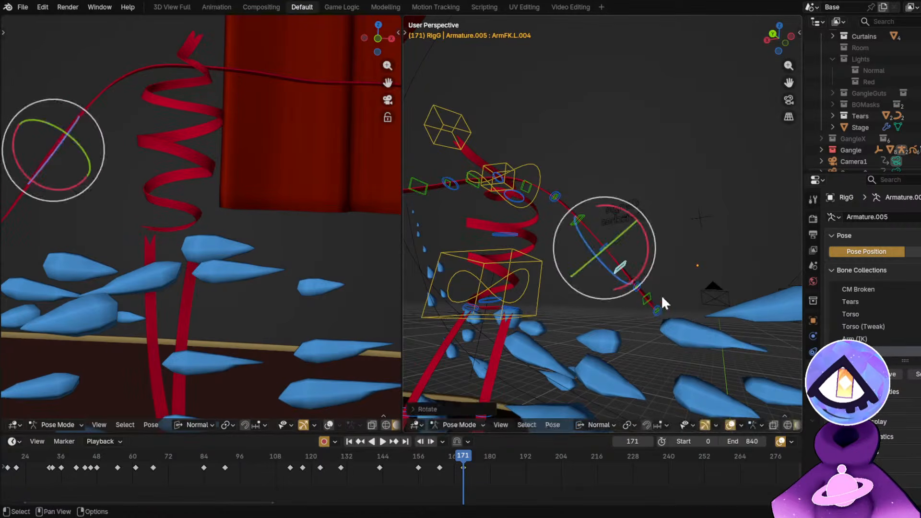
Rotate ArmFK.L.005 about its X axis at frame 171 to bend the forearm ribbon upward.
left_click(646, 298)
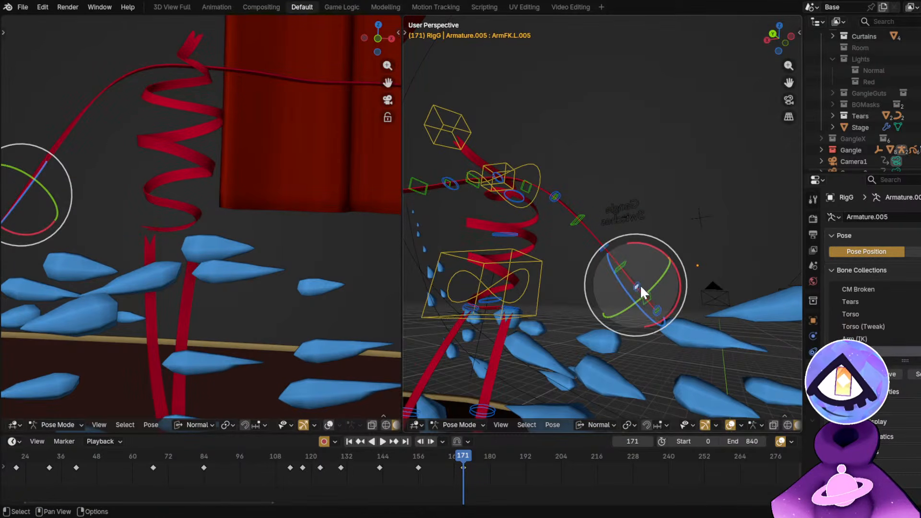
left_click(637, 284)
scroll(637, 284, "up", 2)
key("r")
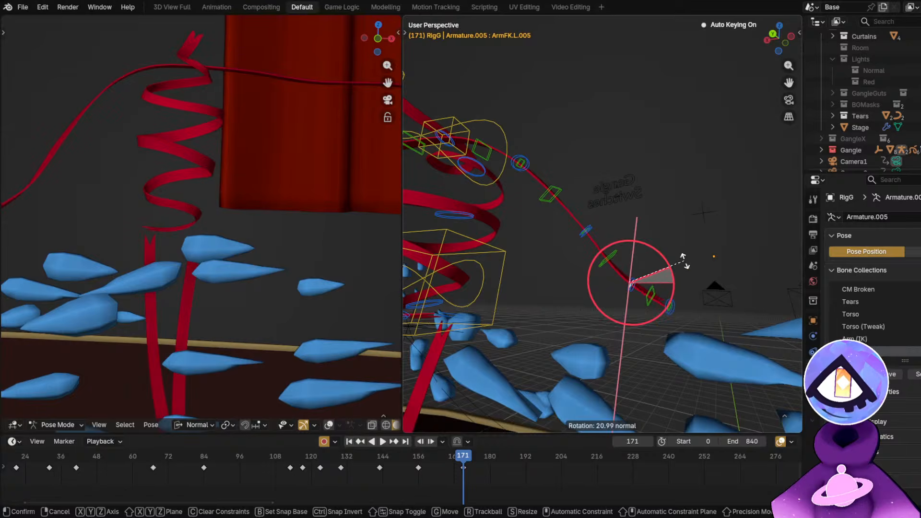
left_click(684, 246)
Rotate the ArmFK.L.006 bone at frame 171 so the left arm's tip curls up.
left_click(652, 286)
key("r")
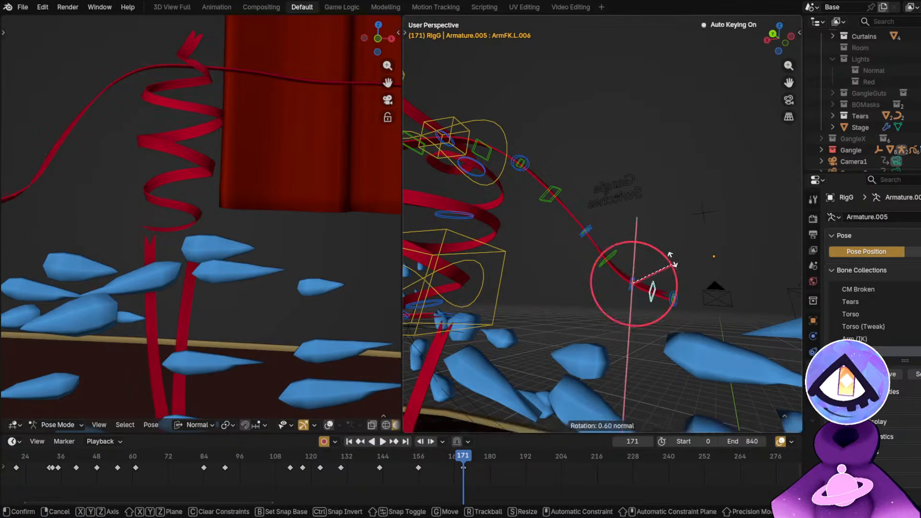
left_click(665, 236)
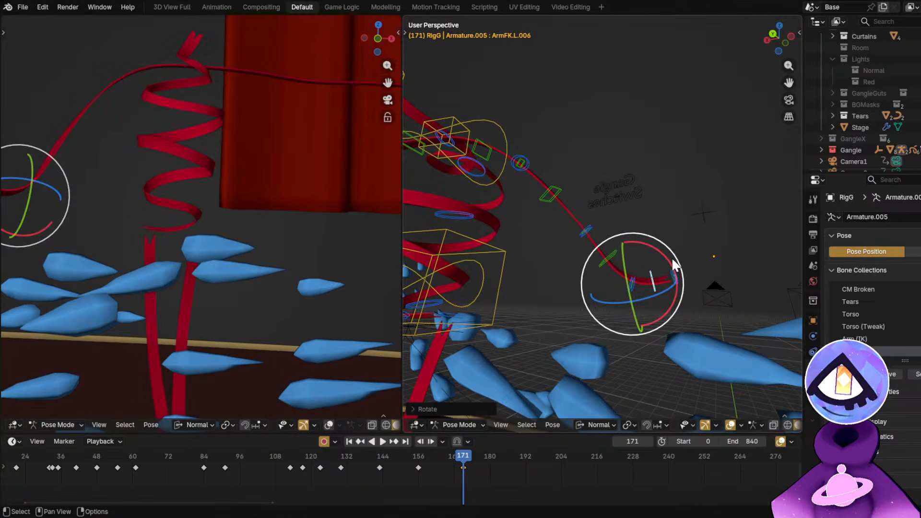
mouse_move(671, 257)
left_mouse_down()
mouse_move(656, 245)
mouse_move(665, 252)
left_mouse_up()
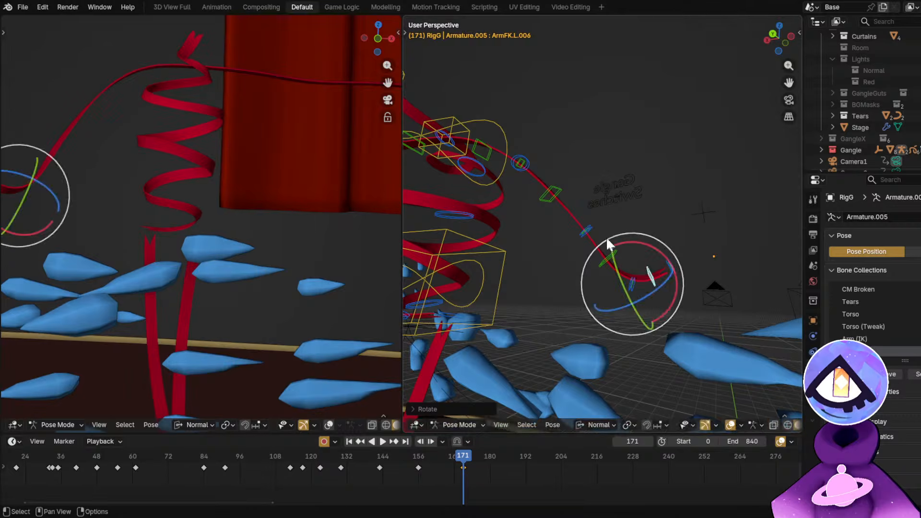
Rotate ArmFK.L.002 further down at frame 171 to steepen the left arm's descent.
middle_click_drag(593, 234, 625, 262, "shift")
left_click(589, 220)
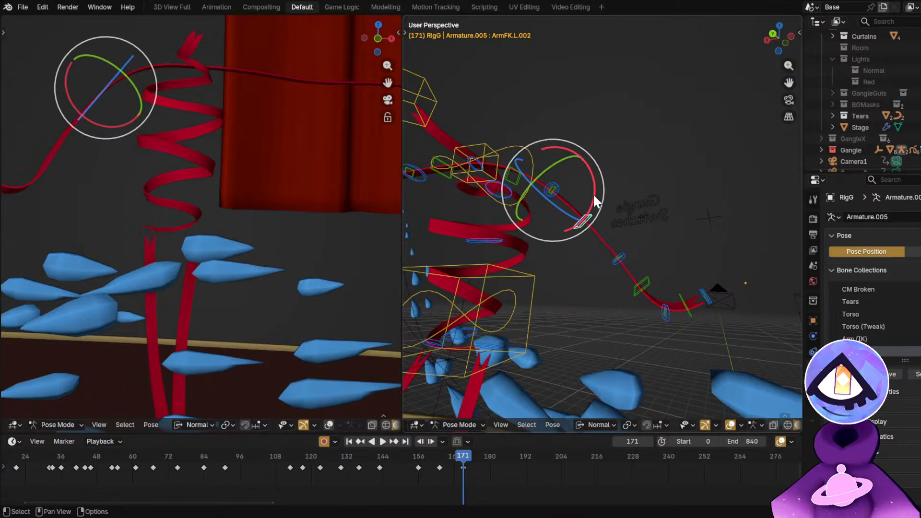
mouse_move(593, 193)
left_mouse_down()
mouse_move(588, 206)
mouse_move(600, 206)
left_mouse_up()
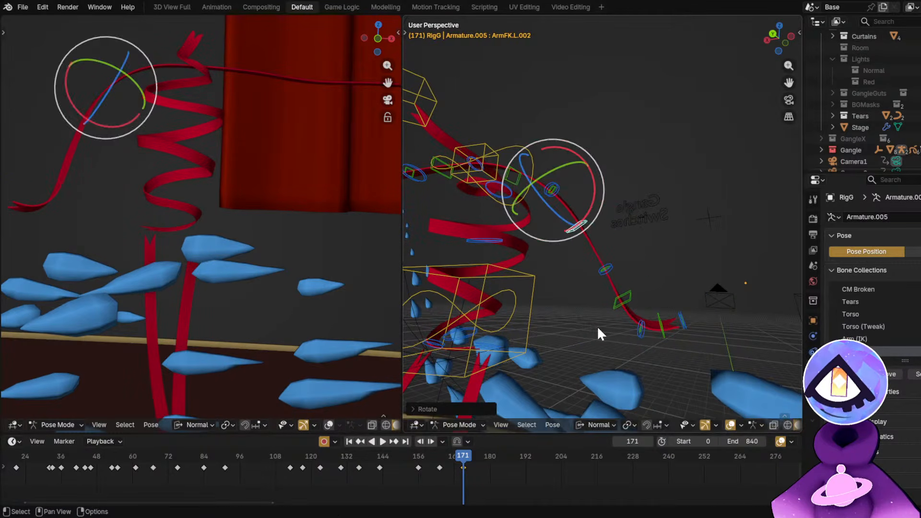
Play back and scrub the frames around 171 to check how the left arm swings.
left_click_drag(468, 453, 384, 463)
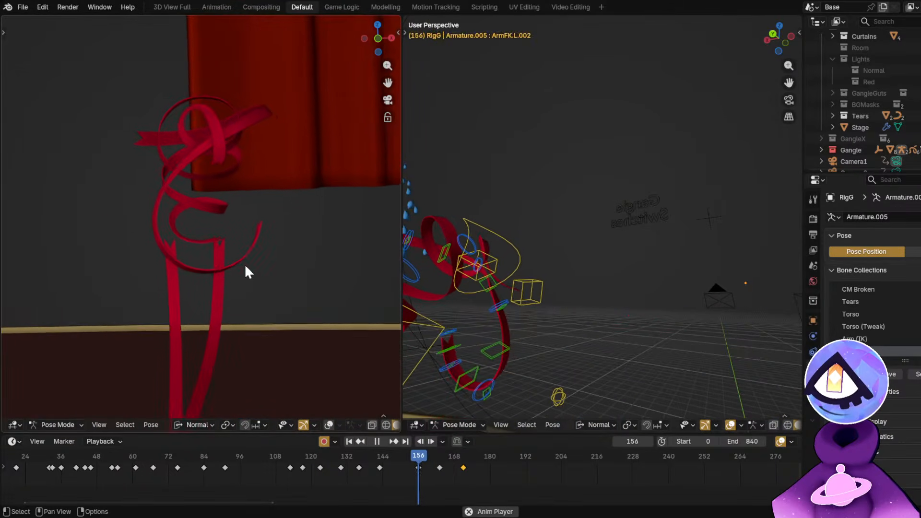
key("space")
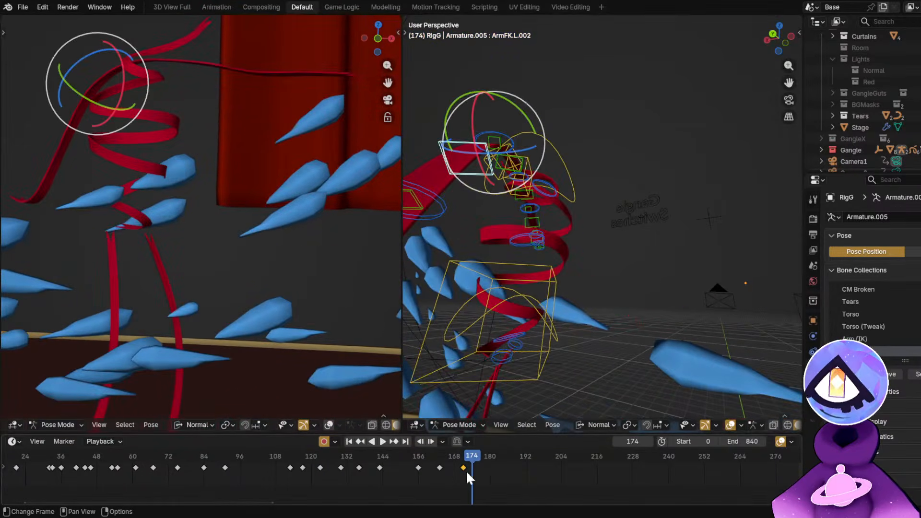
scroll(458, 471, "up", 3)
mouse_move(457, 471)
left_mouse_down()
mouse_move(450, 467)
mouse_move(469, 471)
left_mouse_up()
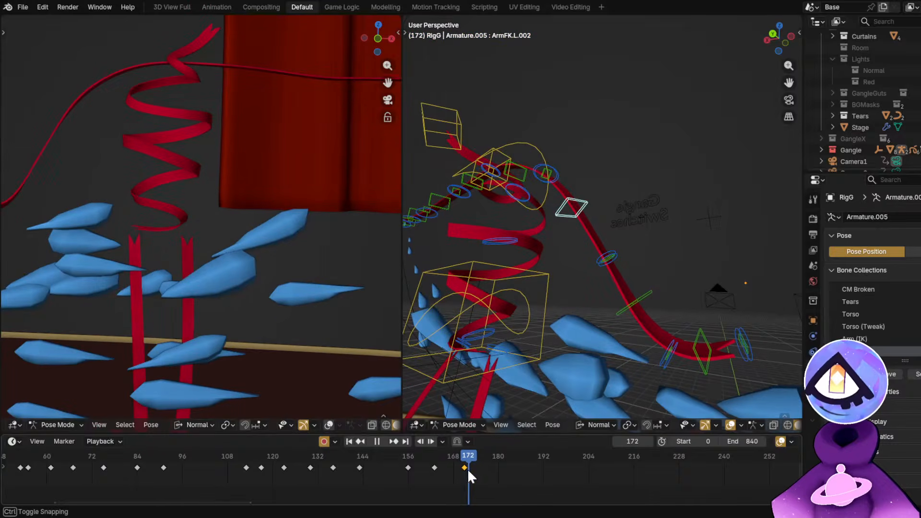
middle_click_drag(683, 312, 523, 365)
left_click(461, 457)
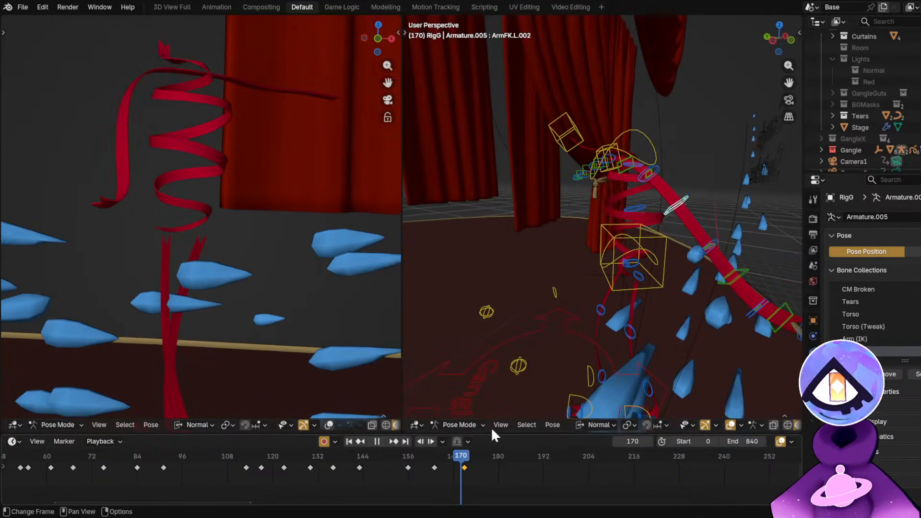
left_click(465, 454)
Rotate ArmFK.L.004 at frame 171 to swing the lower part of the left arm in toward the body.
middle_click_drag(666, 284, 522, 274)
middle_click_drag(566, 344, 586, 320)
left_click(586, 320)
left_click(585, 312)
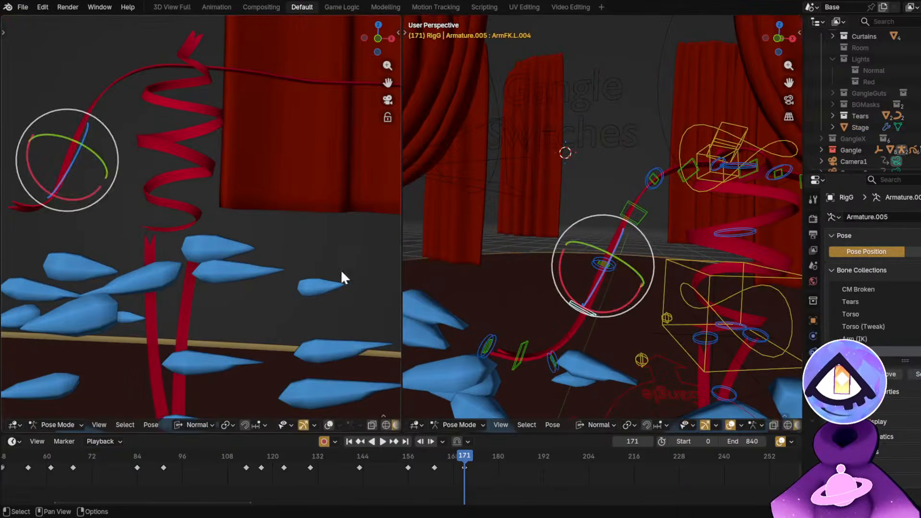
middle_click_drag(342, 277, 267, 222)
middle_click_drag(590, 311, 606, 327)
middle_click_drag(598, 276, 595, 285)
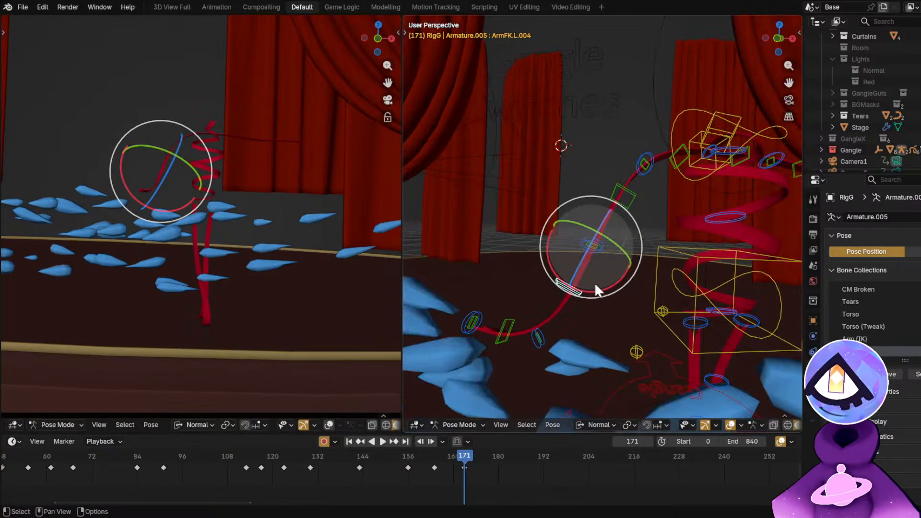
key("r")
left_click(523, 385)
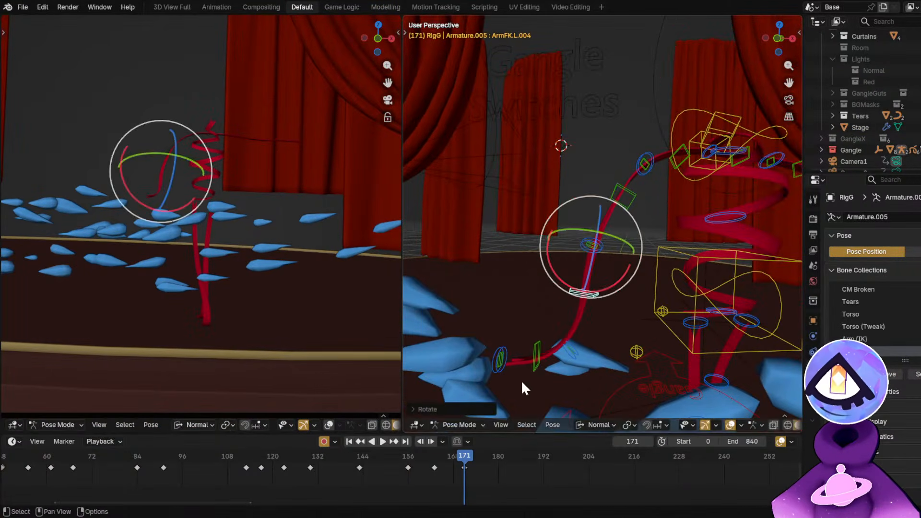
Rotate ArmFK.L.005 and ArmFK.L.006 at frame 171 so the left arm's tip curves inward toward the legs.
left_click(570, 341)
middle_click_drag(568, 349, 559, 272)
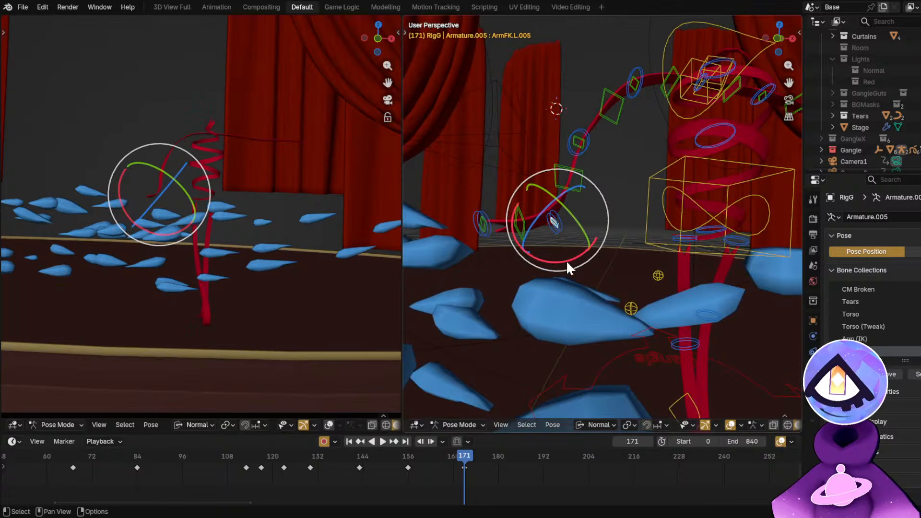
left_click_drag(567, 267, 646, 258)
left_click(554, 259)
left_click_drag(567, 261, 653, 209)
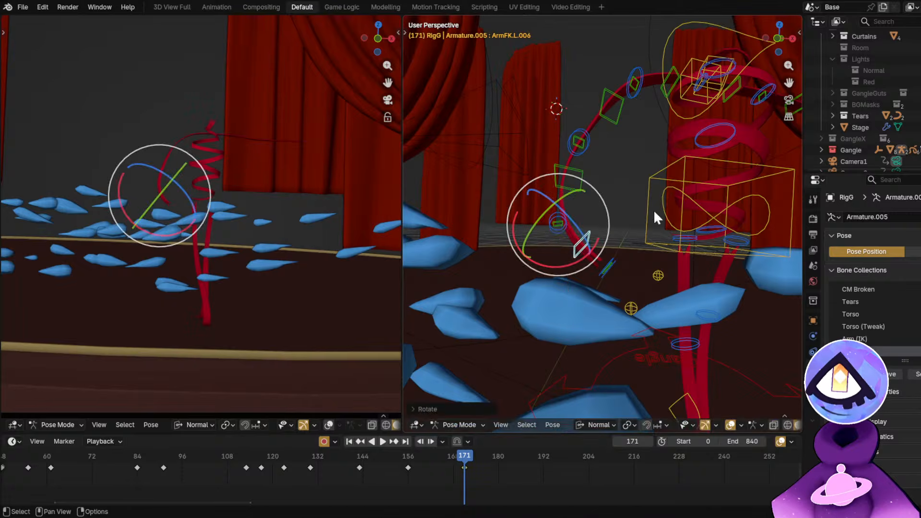
Rotate ArmFK.L.003 and ArmFK.L.005 at frame 171 to smooth the left arm's arc, and play back the motion.
middle_click_drag(653, 209, 640, 273, "shift")
left_click(562, 215)
mouse_move(584, 232)
left_mouse_down()
mouse_move(590, 254)
mouse_move(597, 242)
left_mouse_up()
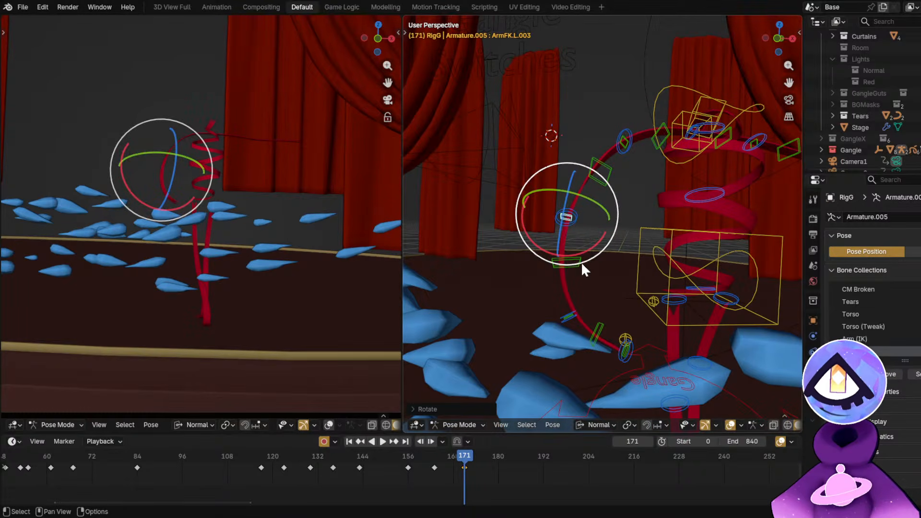
left_click(568, 317)
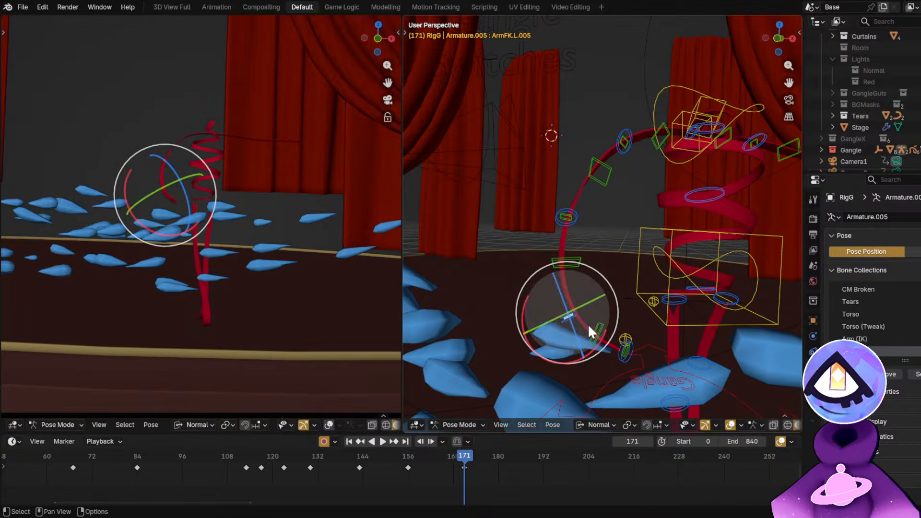
left_click_drag(600, 343, 589, 355)
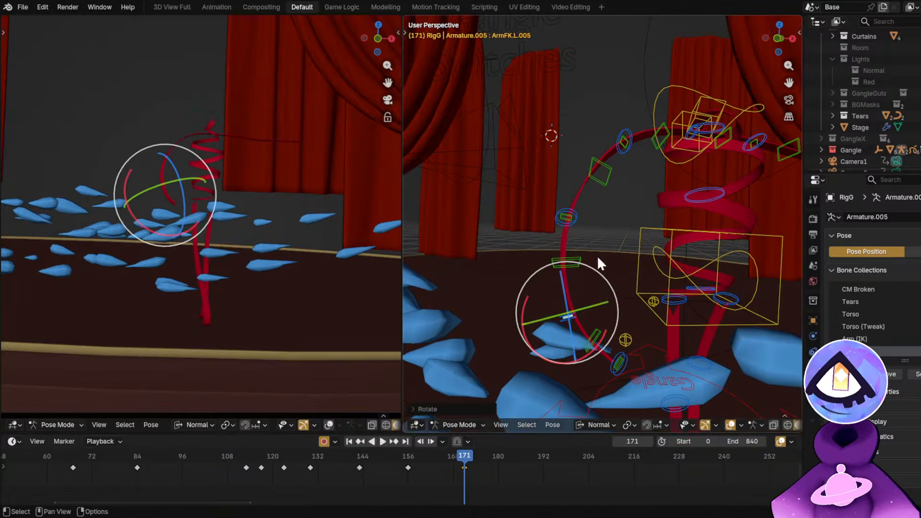
left_click(314, 456)
key("space")
key("shift+alt+z")
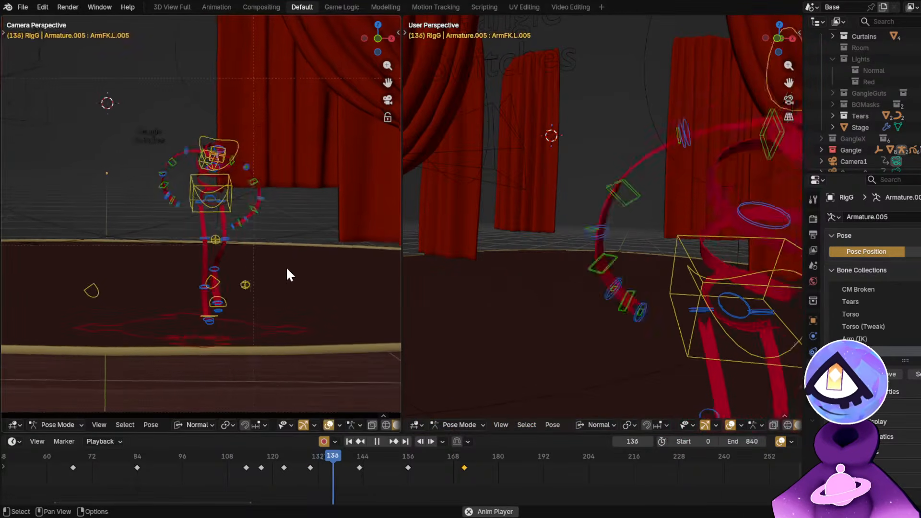
key("shift+alt+z")
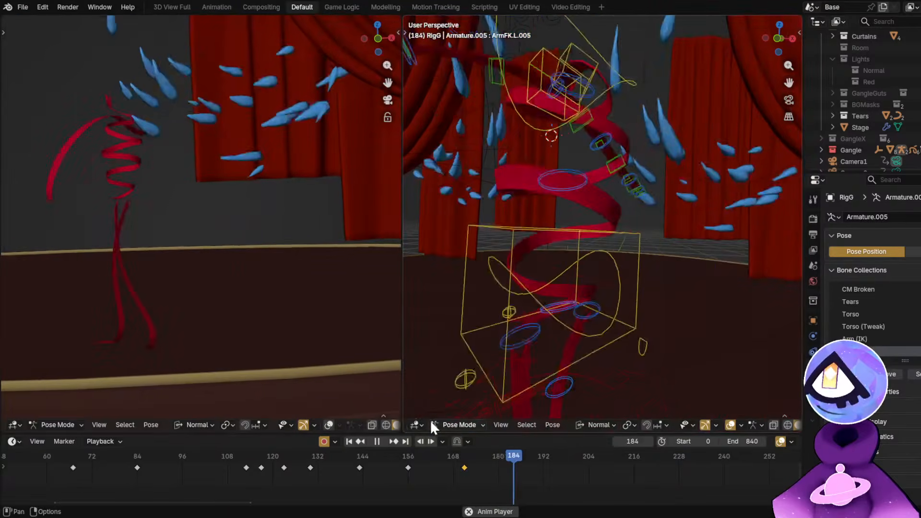
key("space")
Rotate the left arm's base bone ArmFK.L at frame 171 and play back the resulting swing.
left_click_drag(345, 458, 462, 471)
middle_click_drag(649, 257, 634, 223)
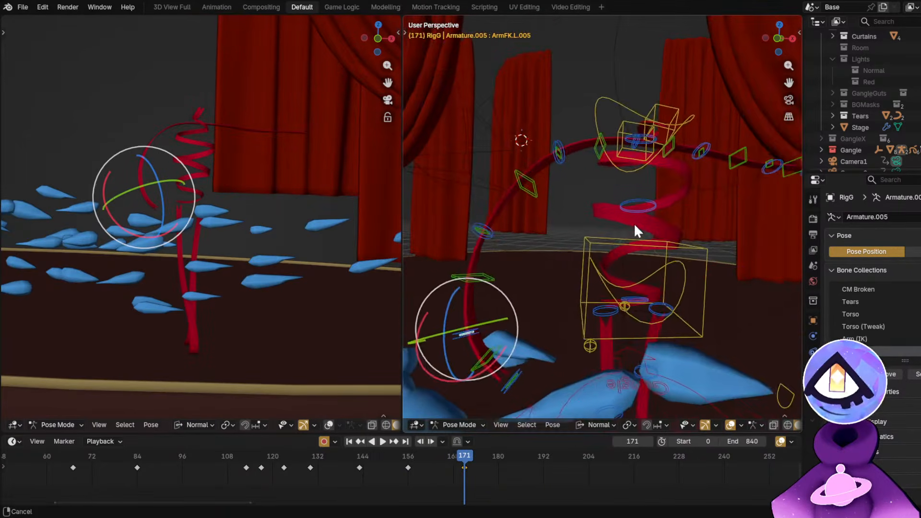
left_click(601, 144)
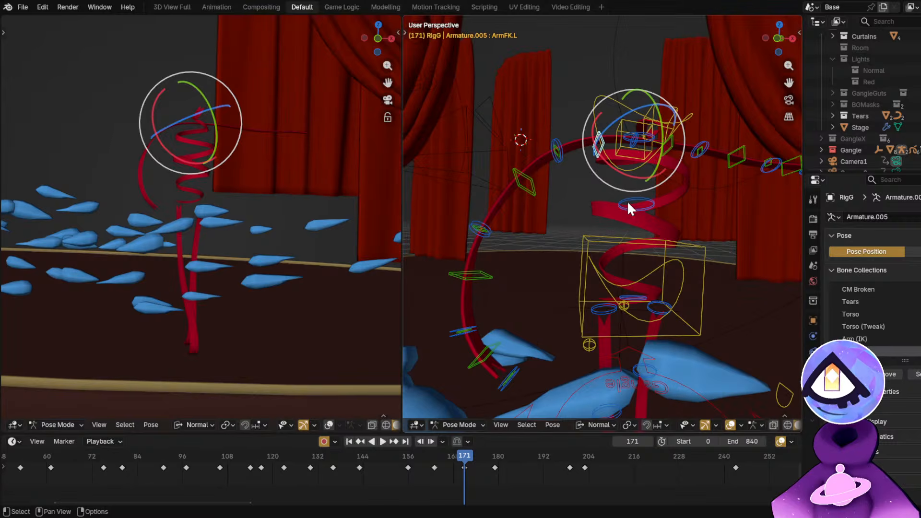
mouse_move(598, 208)
middle_mouse_down()
mouse_move(662, 203)
mouse_move(659, 194)
middle_mouse_up()
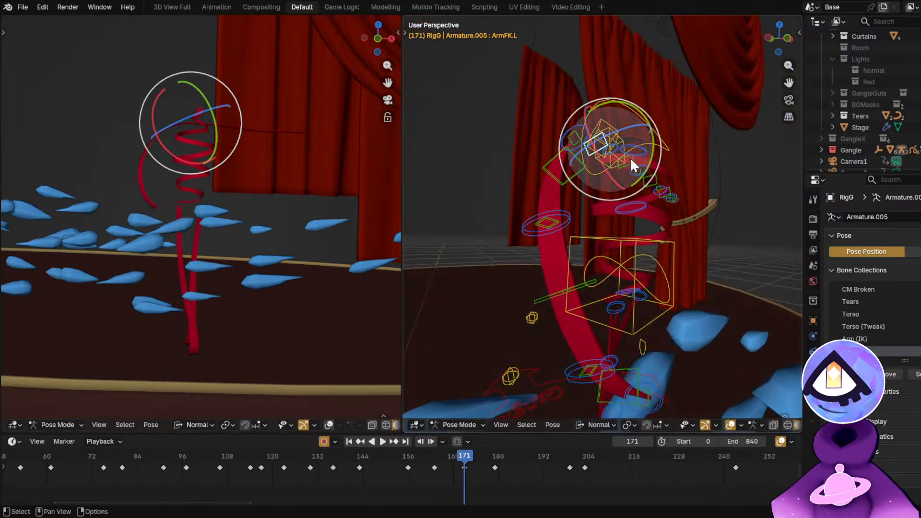
left_click_drag(651, 159, 606, 155)
left_click(285, 453)
key("space")
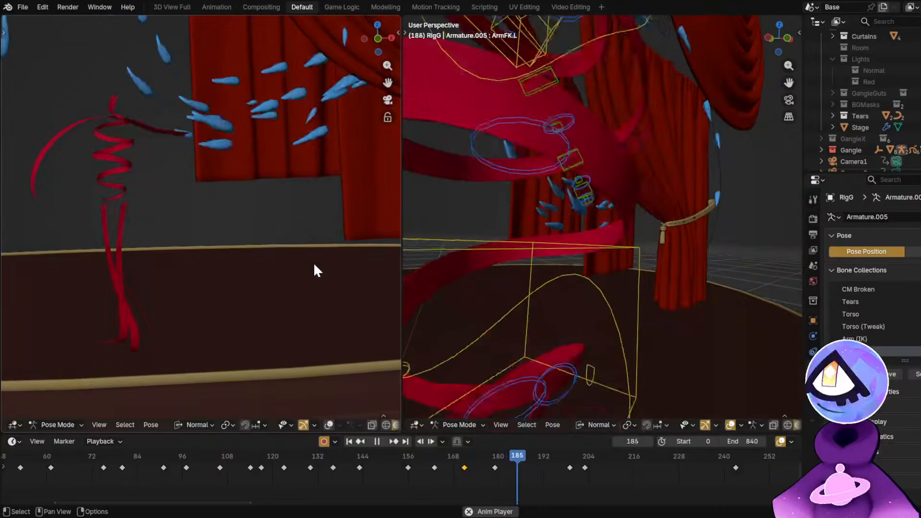
key("space")
key("space")
key("space")
Select all arm FK bones at frame 179, try clearing their rotation, and undo it.
middle_click_drag(497, 485, 458, 490)
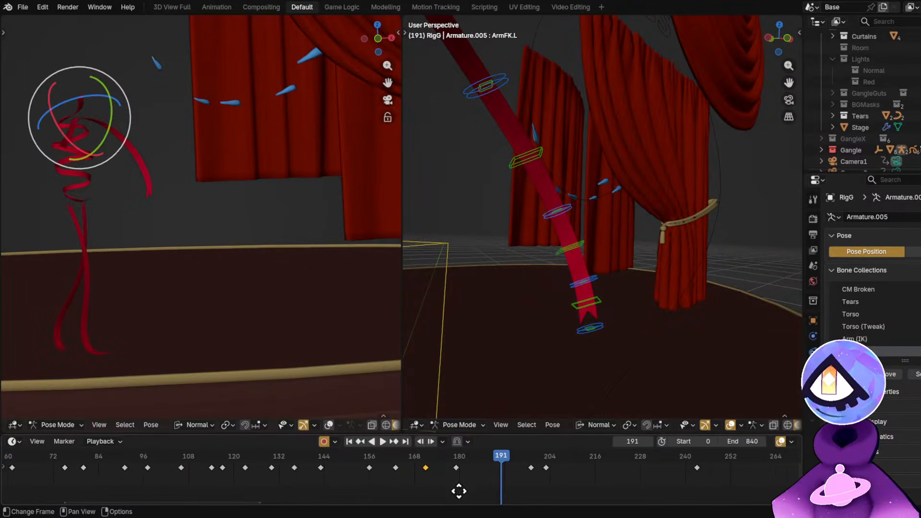
left_click_drag(458, 491, 455, 472)
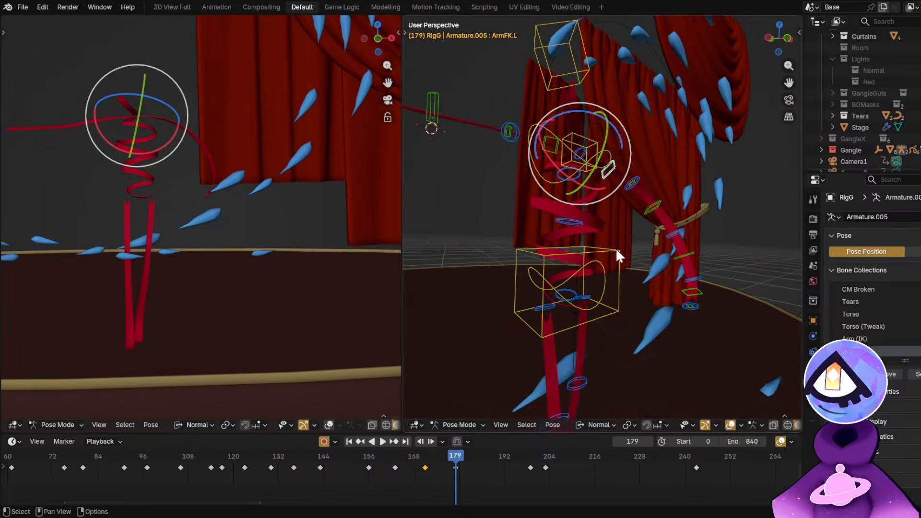
middle_click_drag(617, 255, 638, 259)
left_click(644, 211)
middle_click_drag(644, 211, 650, 220)
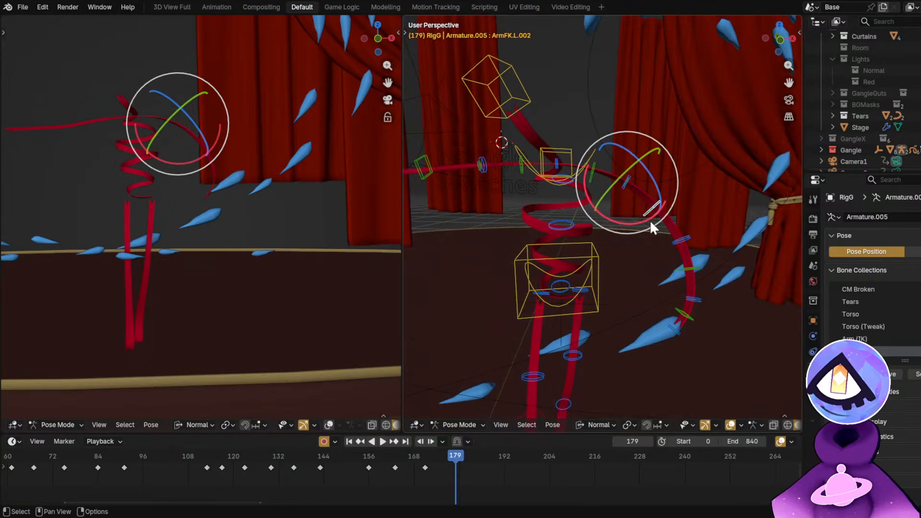
left_click(910, 375)
key("alt+r")
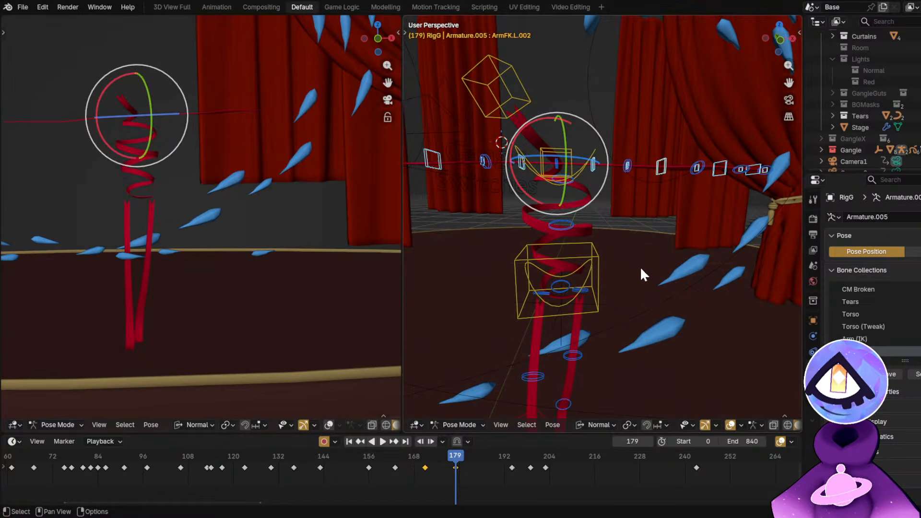
key("ctrl+z")
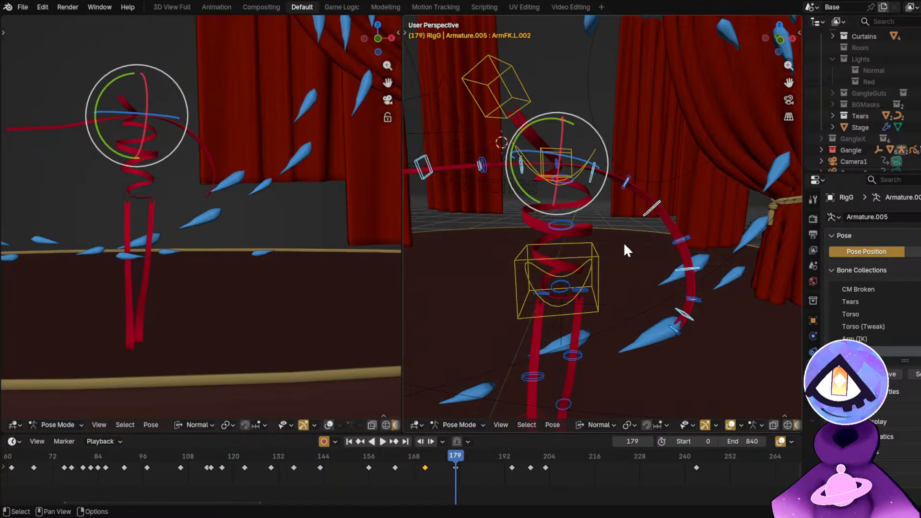
Deselect the other arm's FK bones and clear the rotation of the left arm's FK bones at frame 179.
scroll(623, 243, "down", 2)
key("c")
left_click_drag(503, 203, 401, 197, "shift")
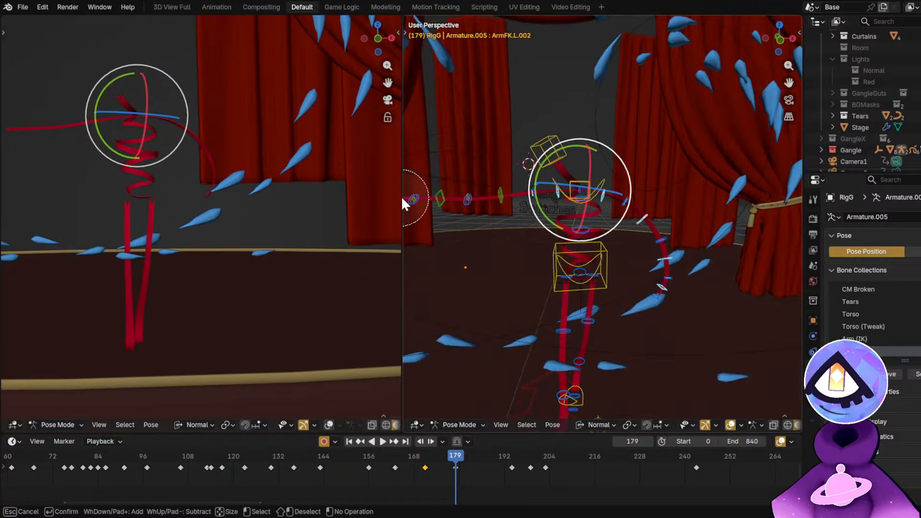
left_click(535, 189, "shift")
right_click(538, 189)
middle_click_drag(502, 238, 547, 239, "shift")
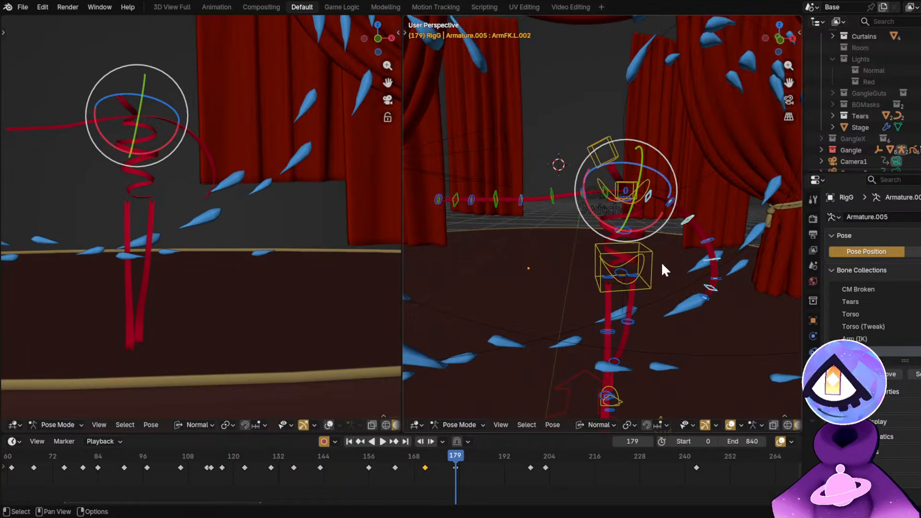
key("alt+r")
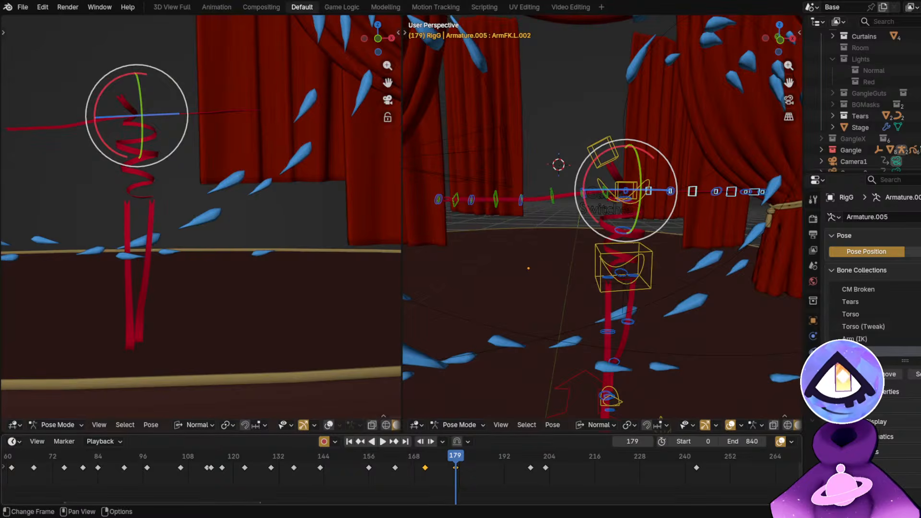
Play back the motion from frame 179 to 201 and save the file.
key("space")
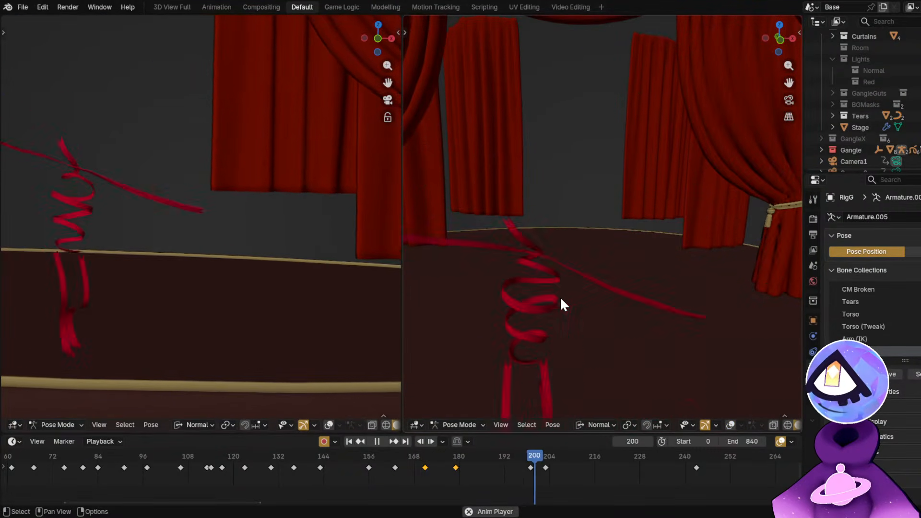
key("space")
middle_click_drag(541, 297, 599, 252, "shift")
key("shift+alt+z")
left_click(578, 365)
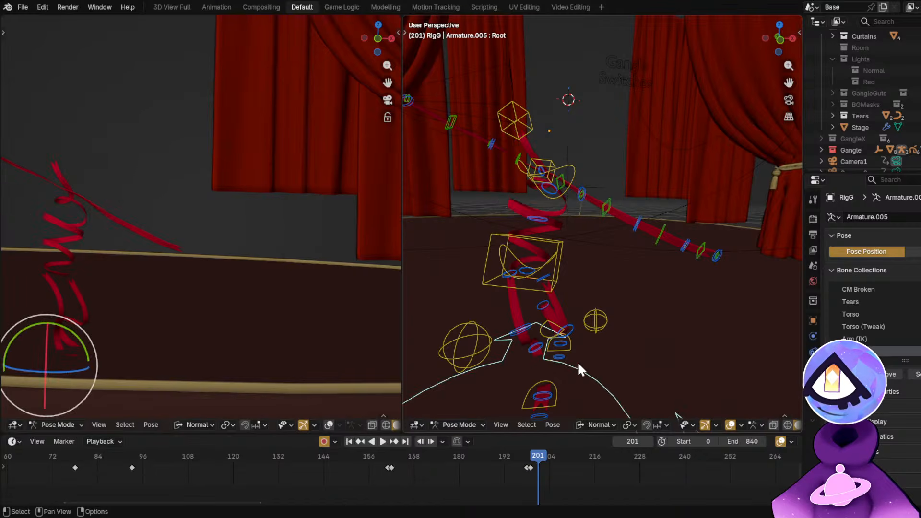
key("ctrl+s")
Select the Torso bone and review the body pose at frames 210 and 164.
left_click_drag(387, 460, 571, 468)
scroll(592, 312, "down", 5)
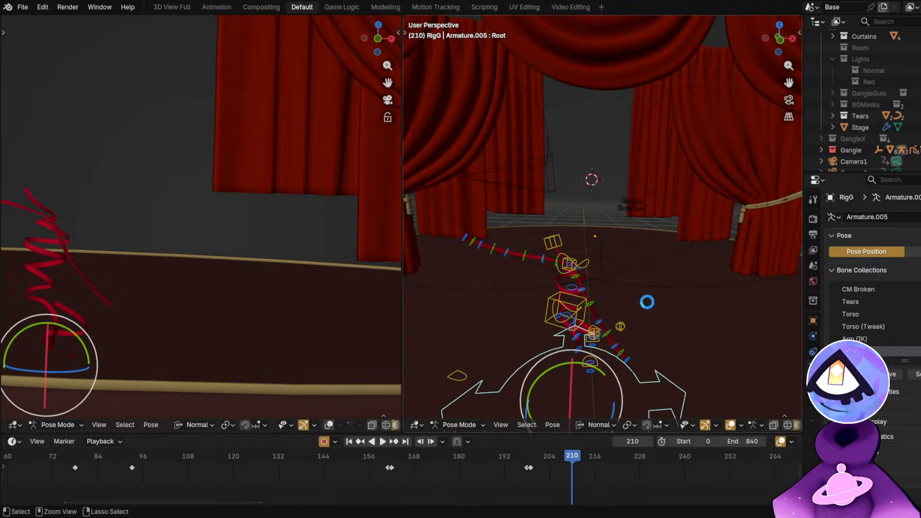
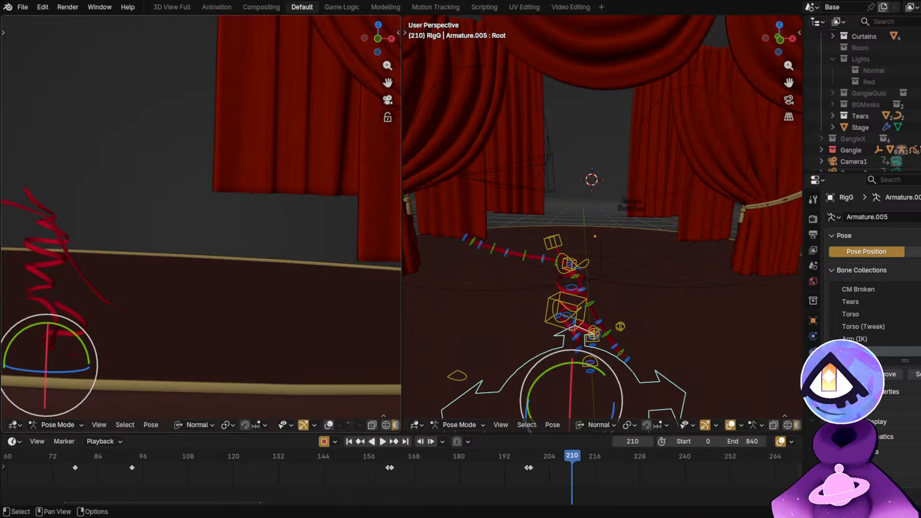
left_click(579, 300)
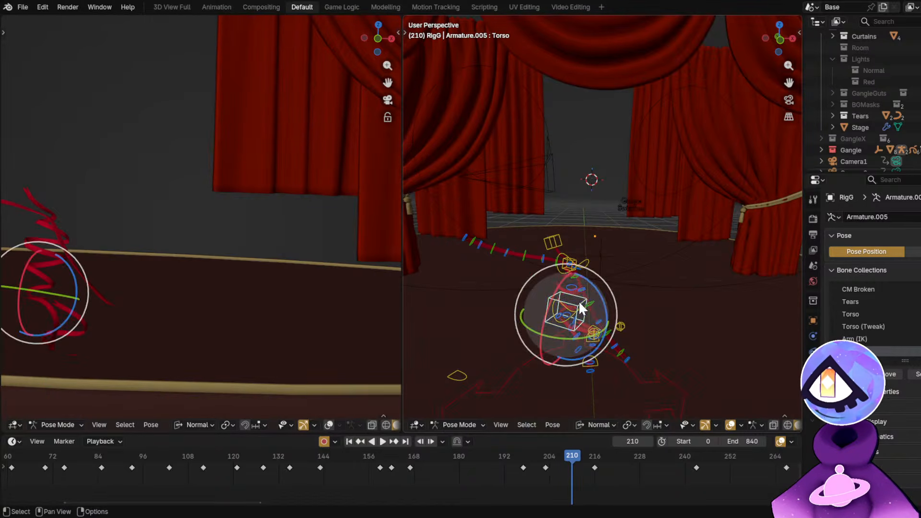
middle_click_drag(657, 348, 565, 355)
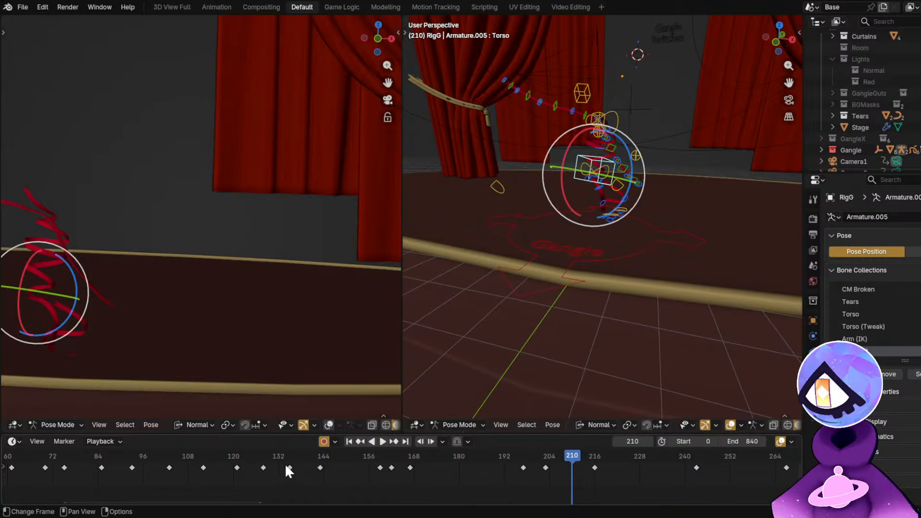
left_click_drag(286, 465, 399, 467)
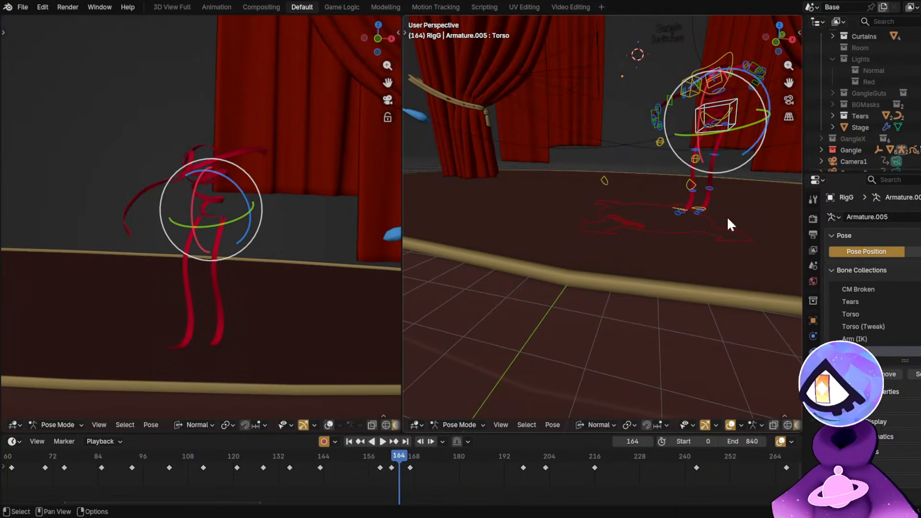
Retime the arm FK bones' two keyframes after frame 164 to frames 169 and 175.
middle_click_drag(729, 223, 721, 293)
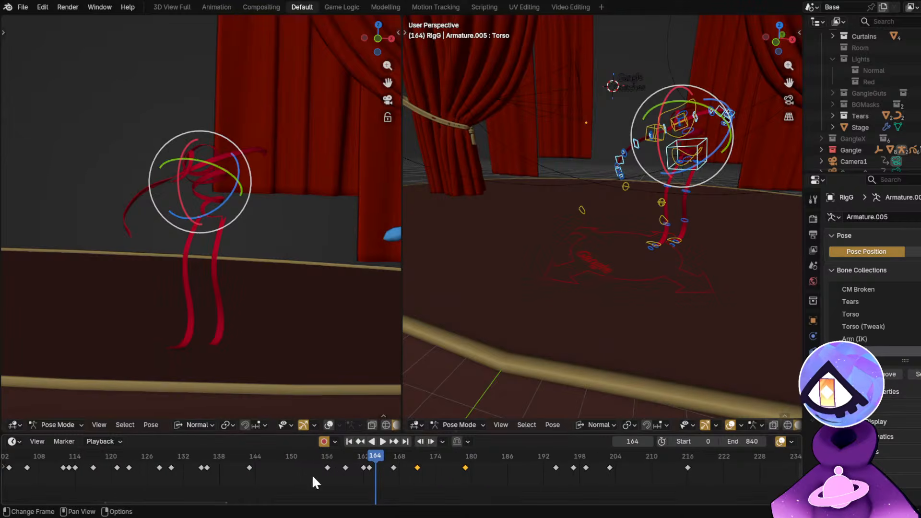
scroll(312, 477, "up", 3)
scroll(675, 228, "up", 5)
left_click(667, 175, "shift")
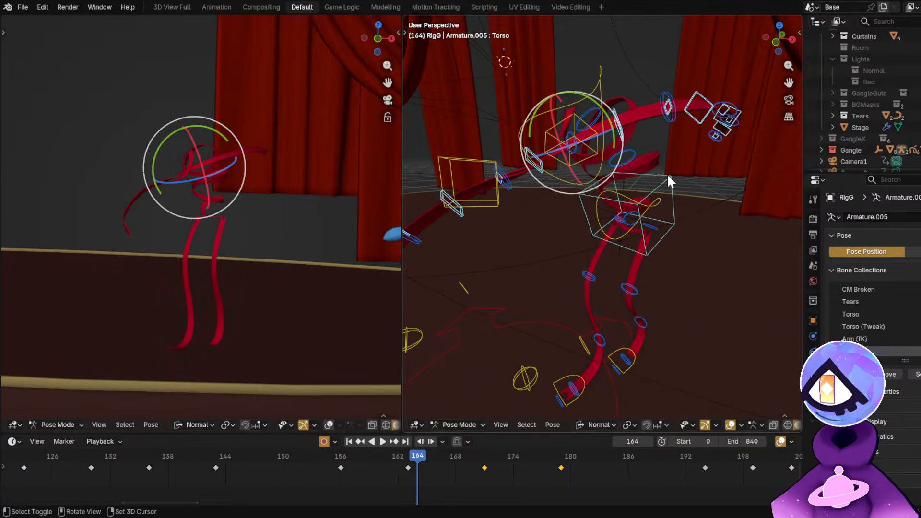
left_click(666, 175, "shift")
left_click(666, 175, "shift")
left_click_drag(364, 467, 462, 472)
Play back the arm swing up to frame 200, save the file, and scrub from frame 170 to 178.
left_click(318, 451)
key("space")
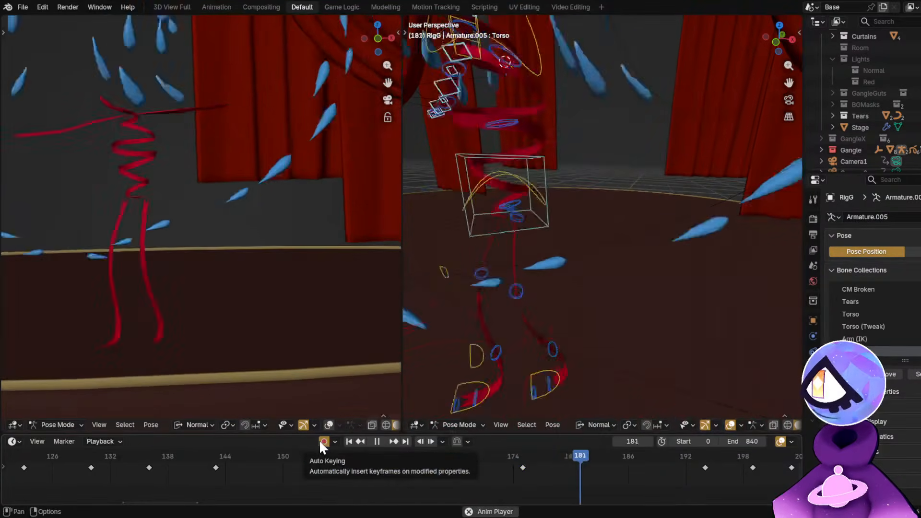
key("space")
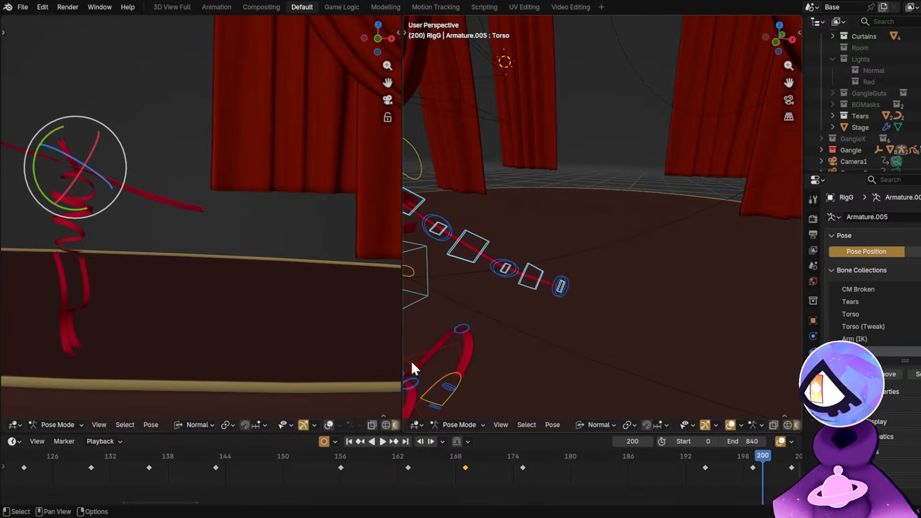
key("ctrl+s")
key("space")
left_click(475, 465)
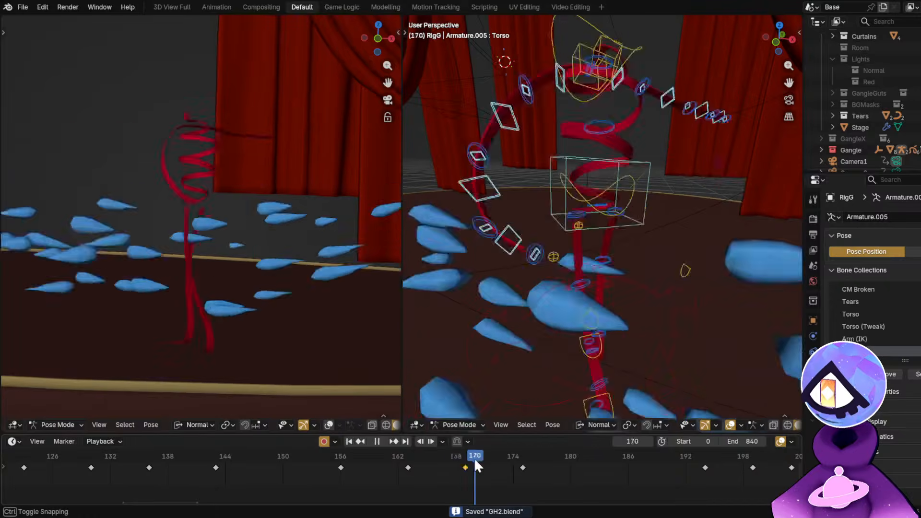
left_click_drag(475, 461, 552, 453)
Set SpinEmpty's keyframes at frames 160 and 193 to Bézier interpolation and play back the movement to frame 202.
left_click(517, 180)
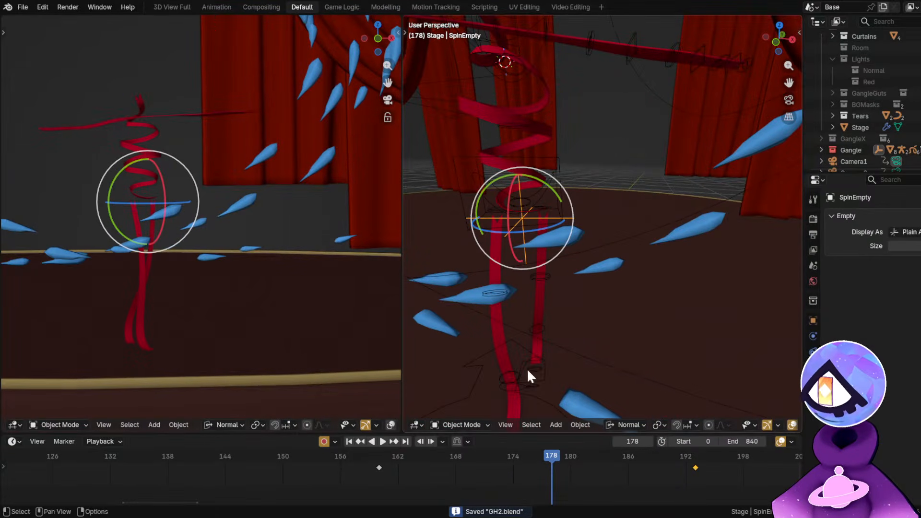
scroll(217, 240, "down", 2)
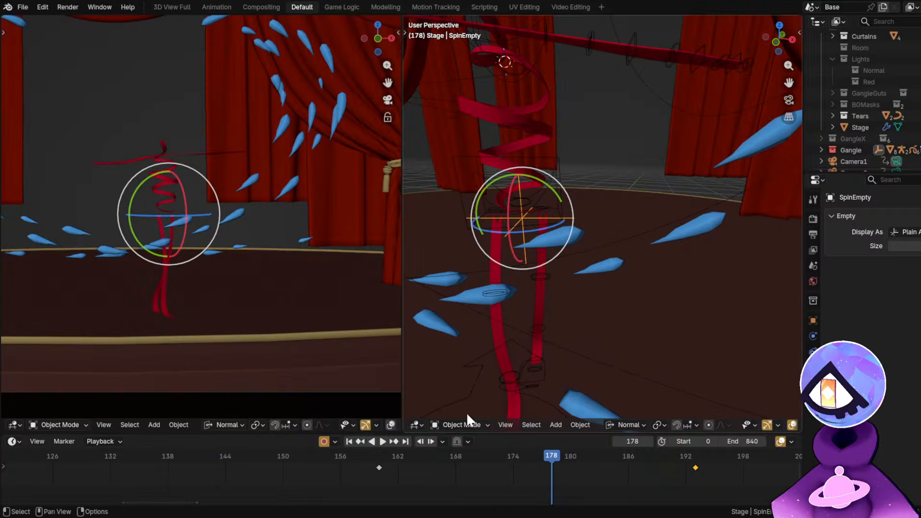
scroll(551, 465, "down", 5)
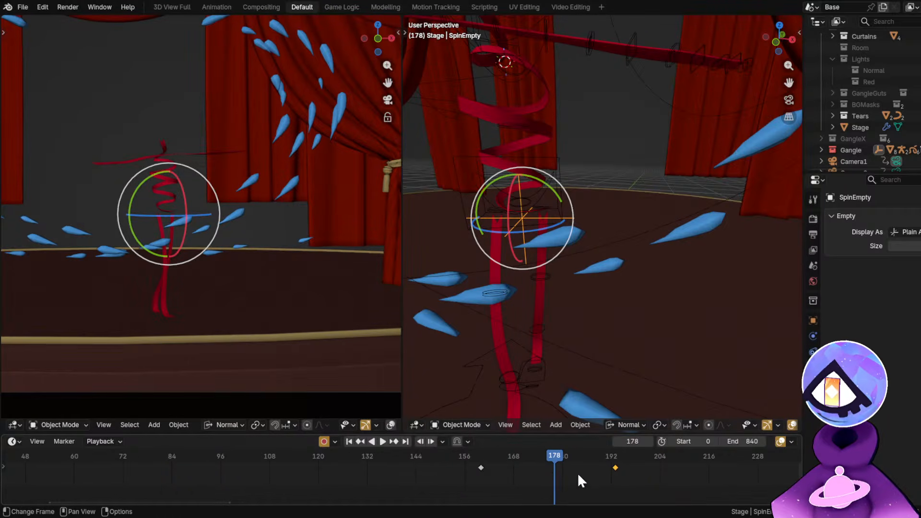
right_click(485, 467)
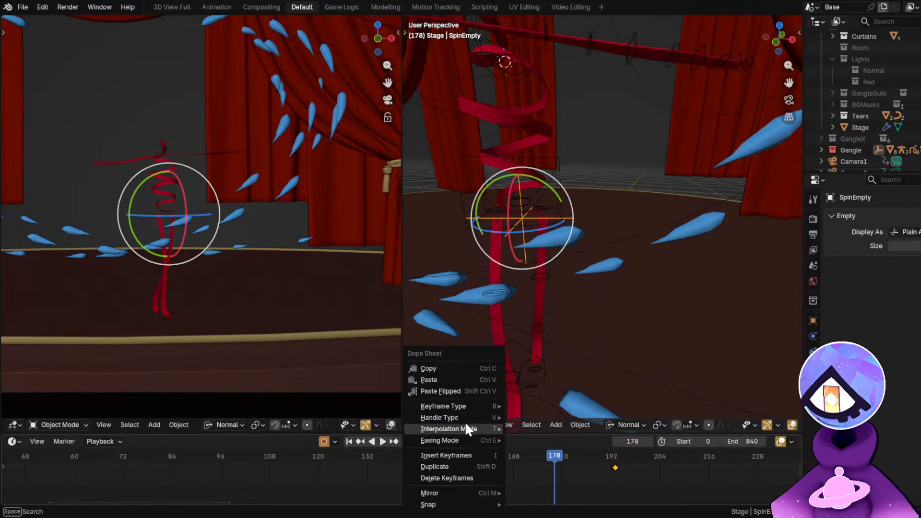
mouse_move(465, 428)
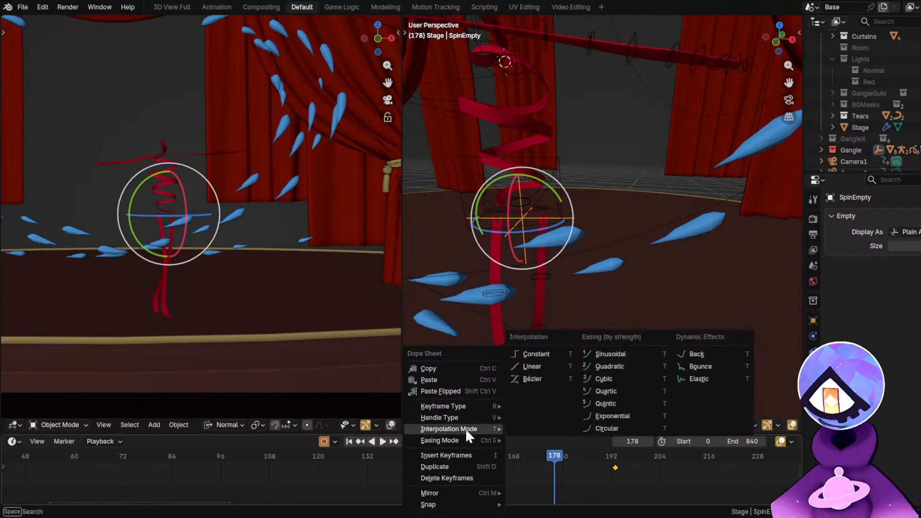
left_click(533, 379)
left_click(453, 458)
key("space")
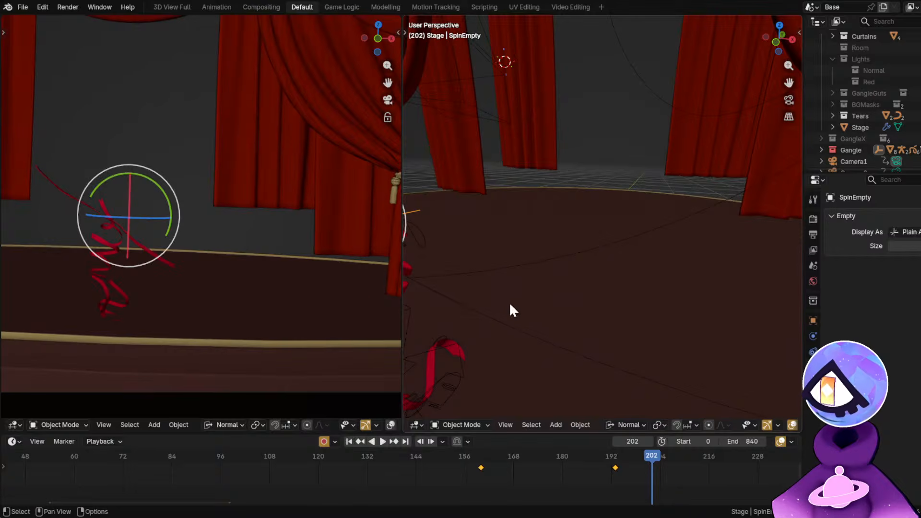
key("space")
In the Animation workspace's Graph Editor, lengthen the handles of SpinEmpty's X Location key at frame 193.
left_click(216, 7)
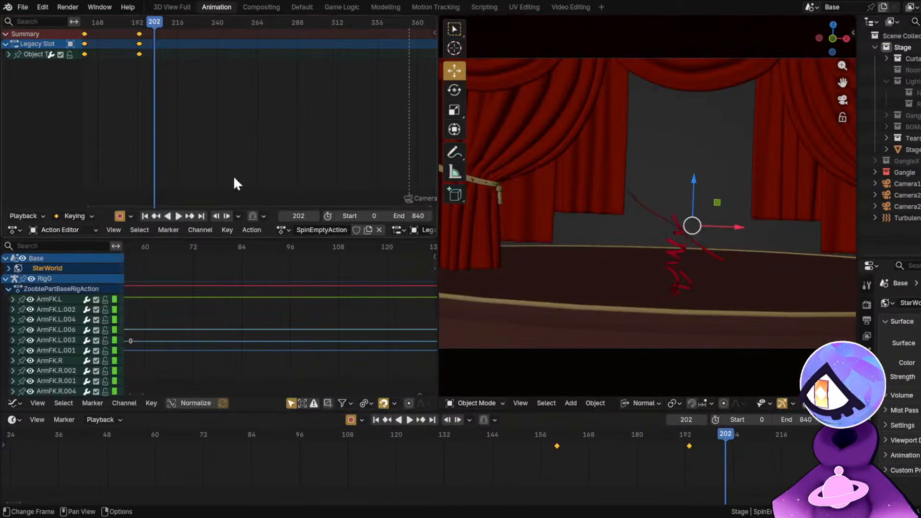
middle_click_drag(418, 313, 330, 295)
scroll(330, 295, "up", 9)
scroll(231, 297, "up", 11)
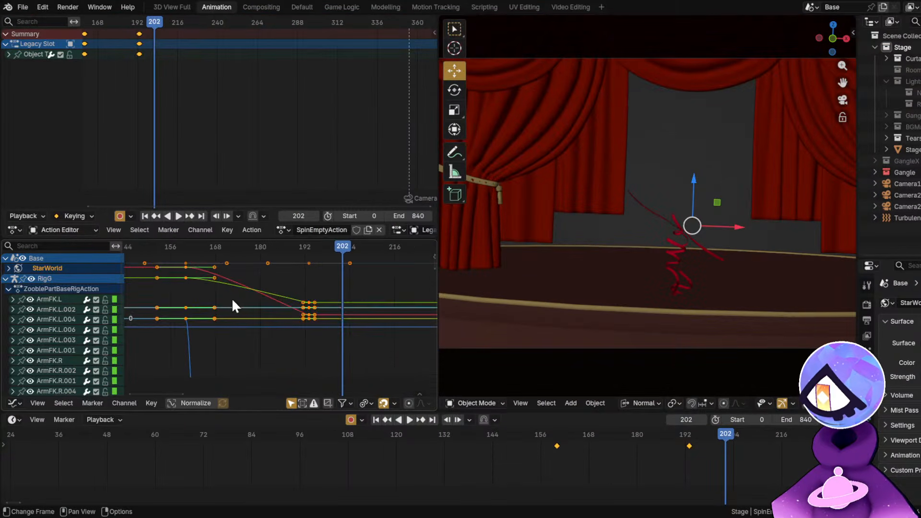
scroll(356, 322, "up", 7)
left_click(355, 316)
scroll(359, 336, "up", 2)
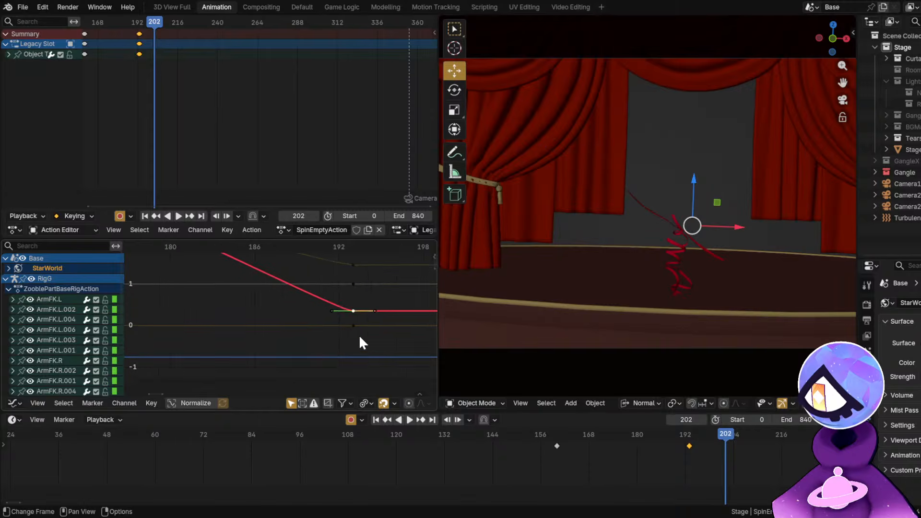
key("s")
left_click(405, 350)
scroll(351, 312, "down", 7)
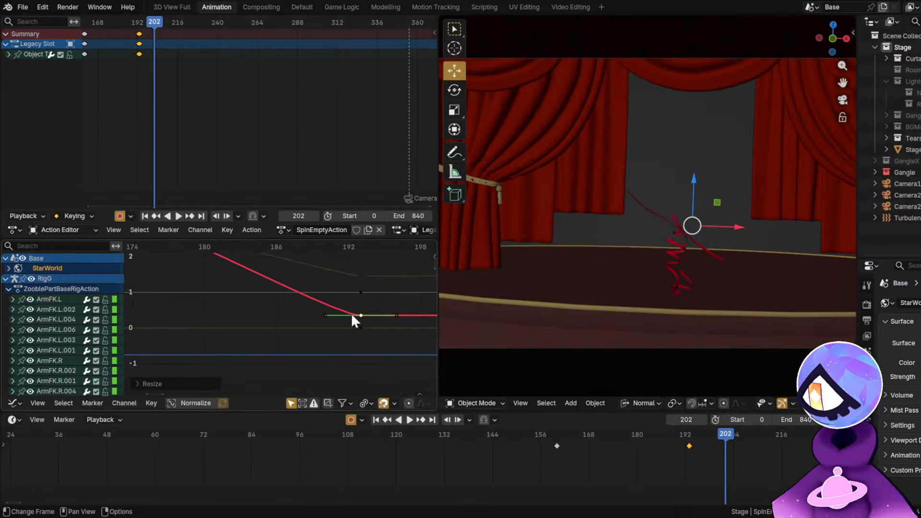
Try raising the outgoing handle of SpinEmpty's X Location key at frame 160, and undo it.
middle_click_drag(206, 290, 302, 341)
middle_click_drag(159, 250, 231, 277)
left_click(231, 284)
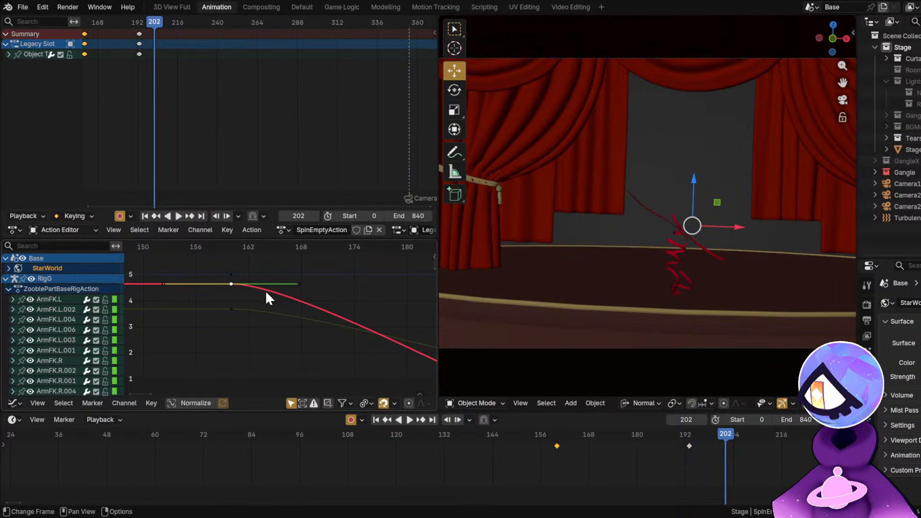
mouse_move(302, 283)
left_mouse_down()
mouse_move(300, 307)
mouse_move(299, 272)
left_mouse_up()
key("ctrl+z")
scroll(303, 279, "down", 3)
middle_click_drag(397, 330, 158, 249)
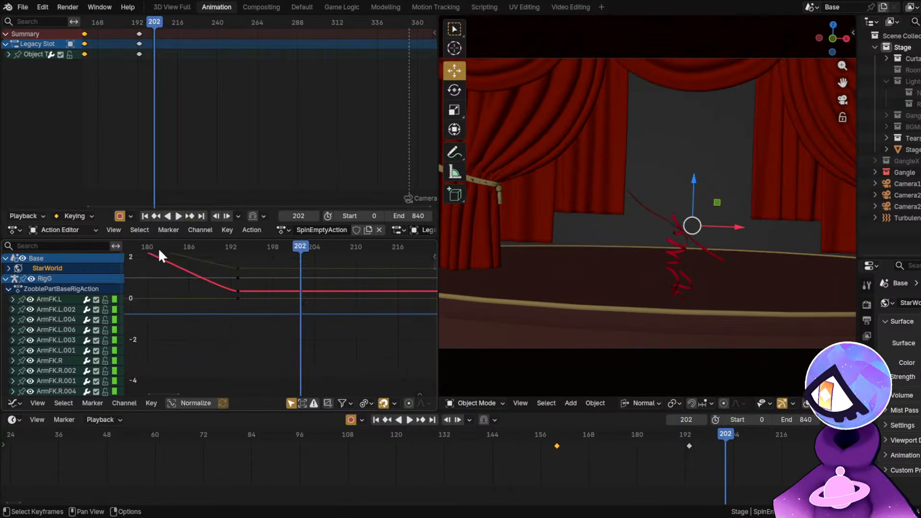
Lengthen the handles of SpinEmpty's Y Location and X Location keys at frame 193 to ease the curves' ends.
middle_click_drag(233, 292, 325, 333)
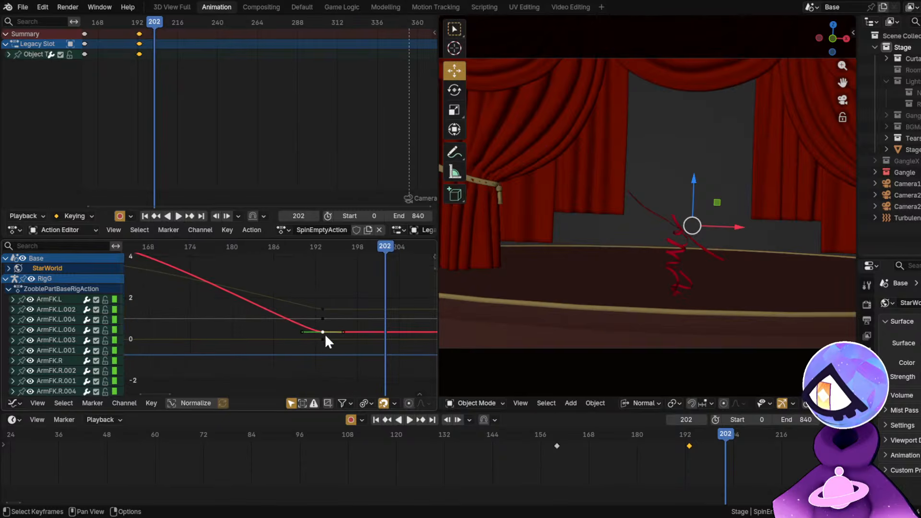
left_click(322, 309)
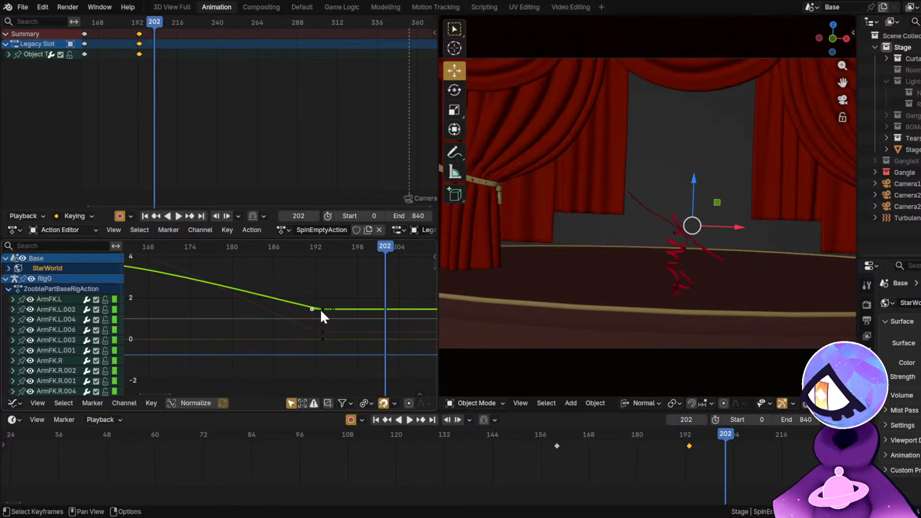
key("s")
left_click(428, 373)
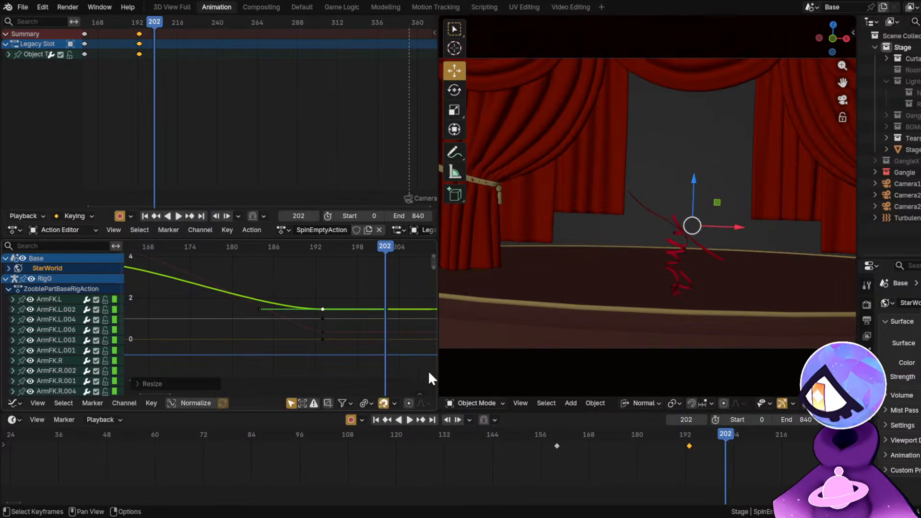
left_click(322, 331)
key("s")
left_click(393, 355)
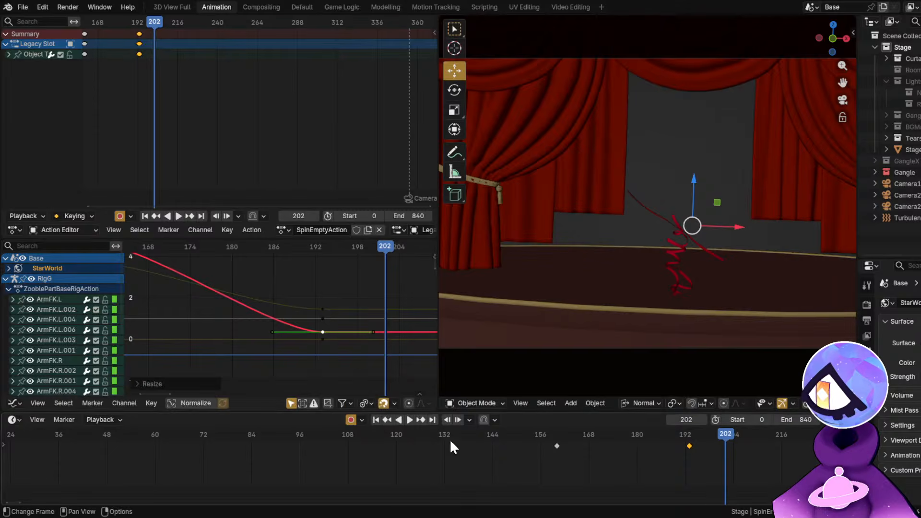
Play back the eased SpinEmpty movement from about frame 143 to frame 205.
left_click(488, 434)
key("space")
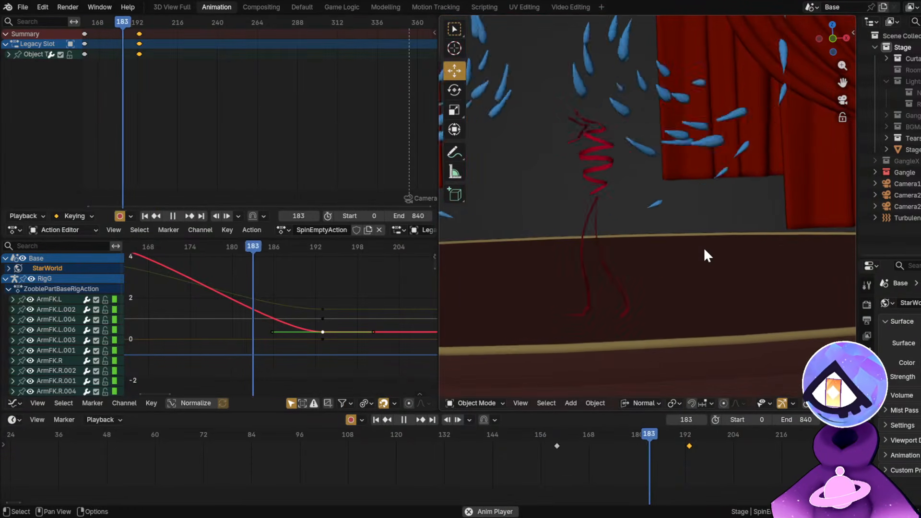
key("space")
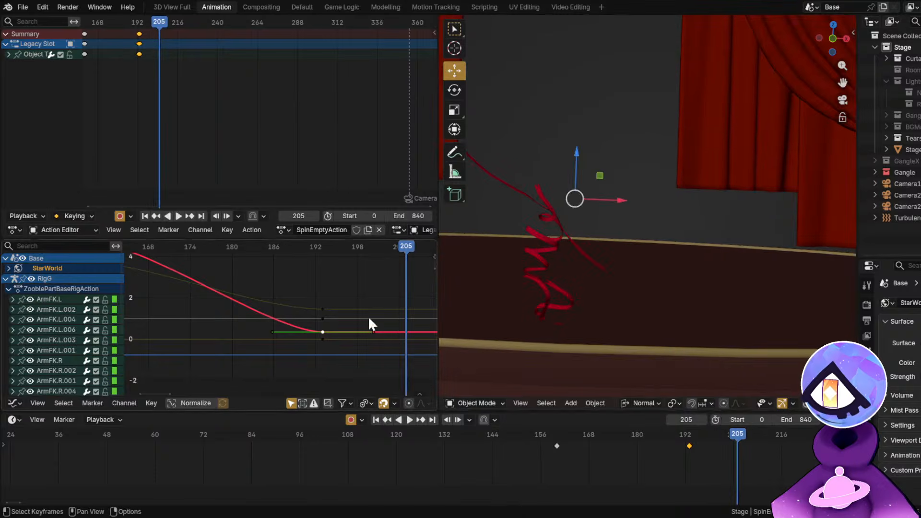
Collapse the RigG channels, expand SpinEmptyAction's object transforms, and hide its X, Y and Z Scale curves.
left_click(6, 278)
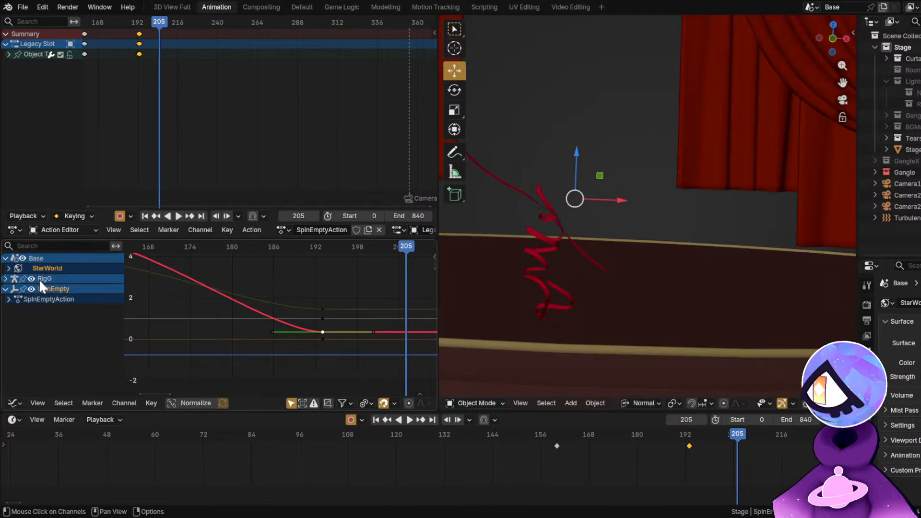
left_click(4, 288)
left_click(4, 288)
left_click(8, 299)
left_click(13, 310)
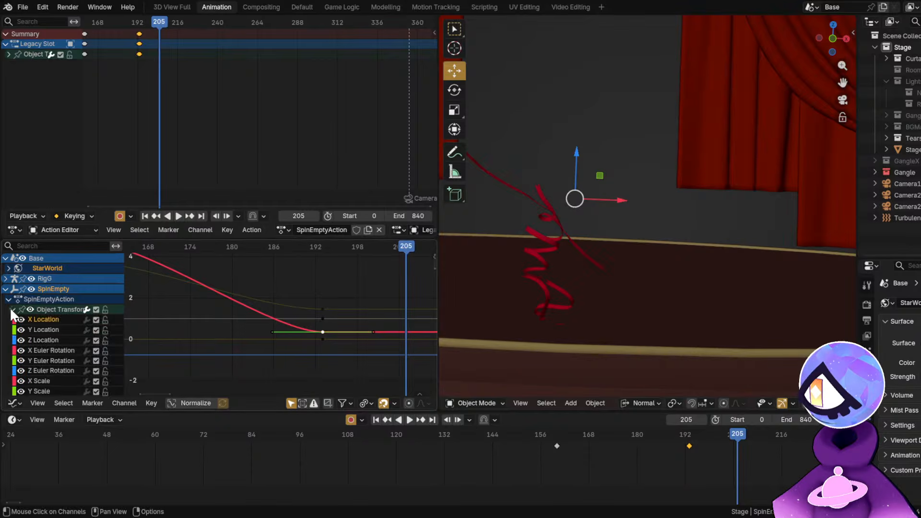
scroll(19, 321, "down", 1)
mouse_move(19, 317)
left_mouse_down()
mouse_move(19, 298)
mouse_move(20, 312)
left_mouse_up()
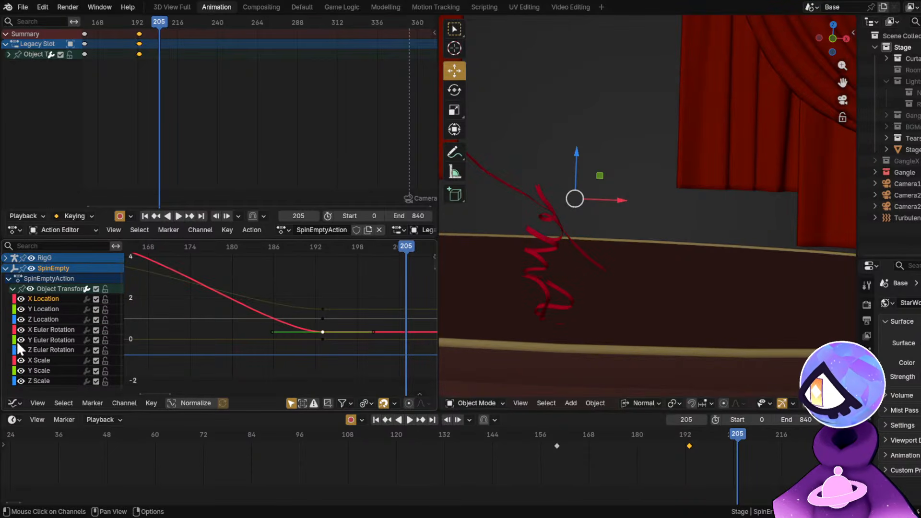
left_click_drag(20, 360, 21, 381)
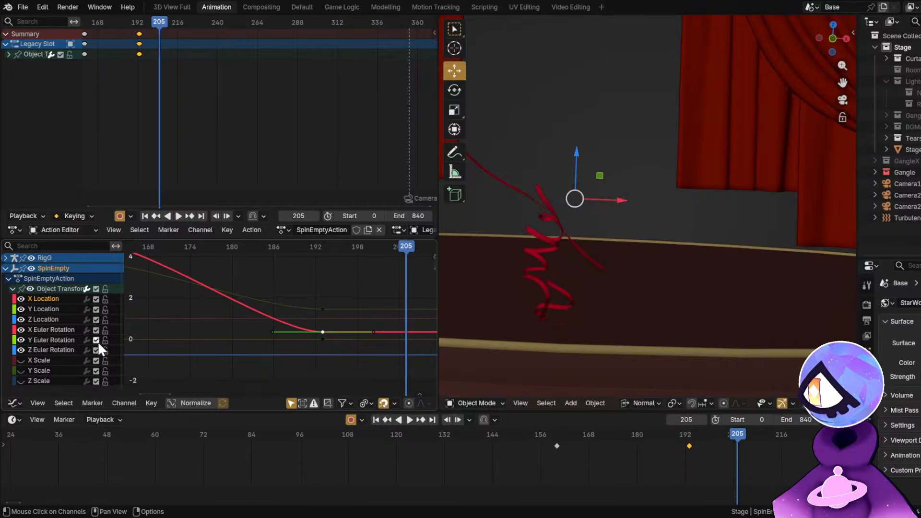
Lengthen the handles of SpinEmpty's X Location key at frame 193 to about three times their length.
left_click(44, 306)
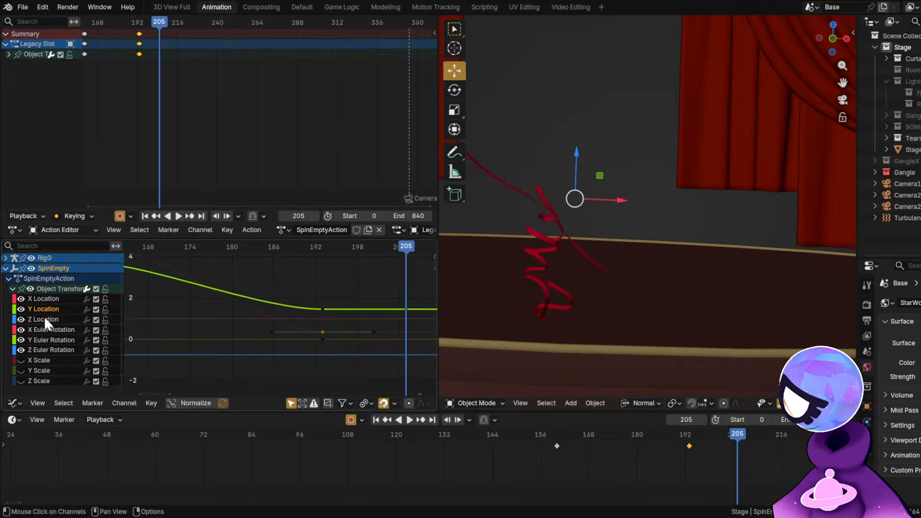
left_click(44, 317)
left_click(44, 298)
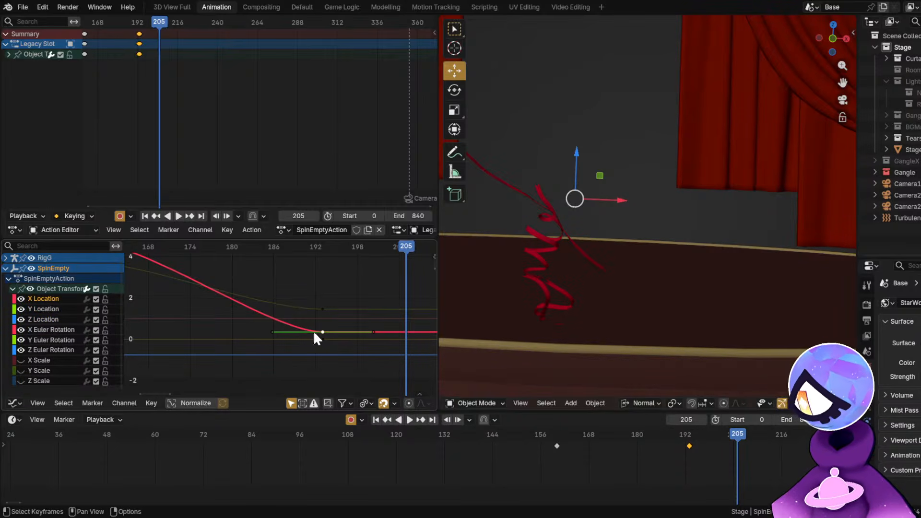
scroll(320, 331, "down", 4)
key("s")
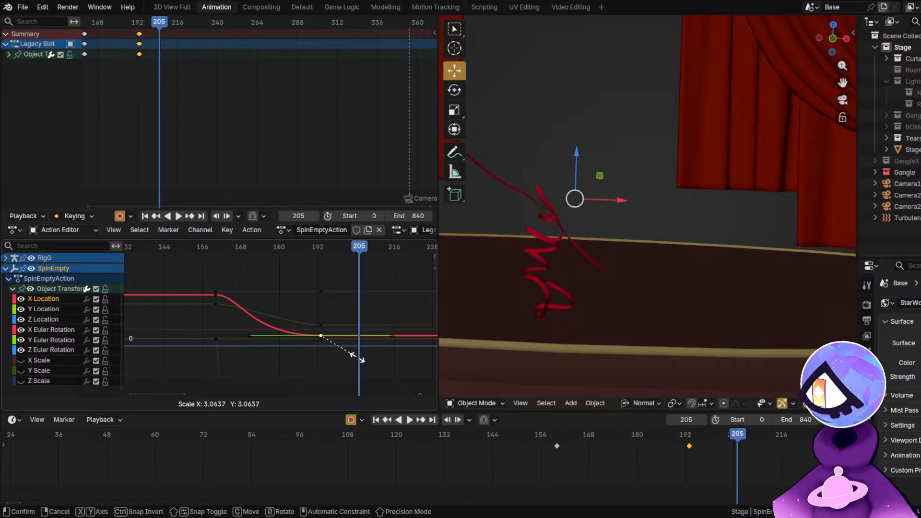
left_click(360, 362)
Play back the movement from about frame 156 to frame 201, and shorten the X Location key's handles at frame 193.
left_click(540, 435)
key("space")
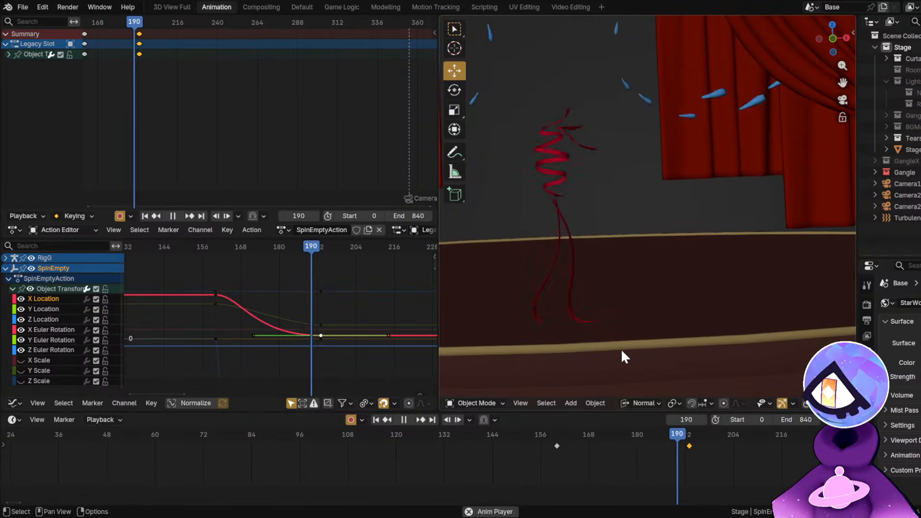
key("space")
key("s")
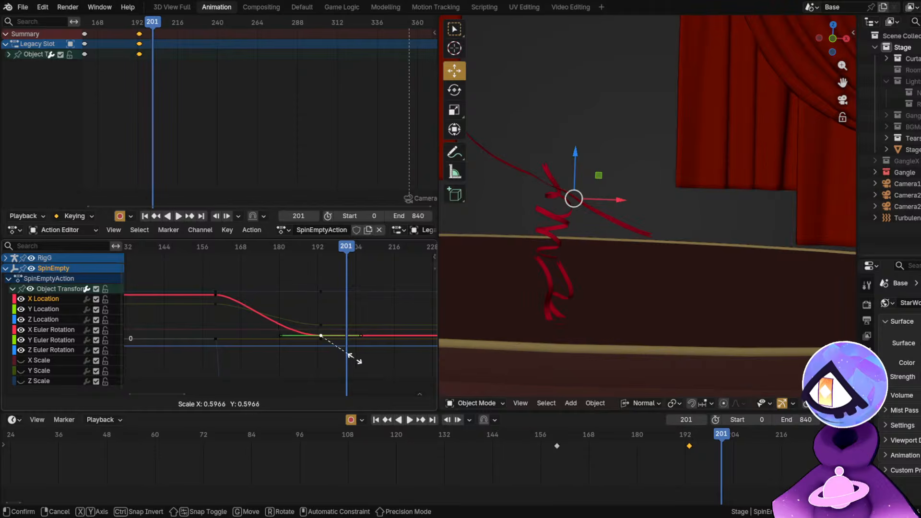
left_click(350, 358)
Select SpinEmpty's Z Euler Rotation curve and normalize the curve display.
left_click(322, 325)
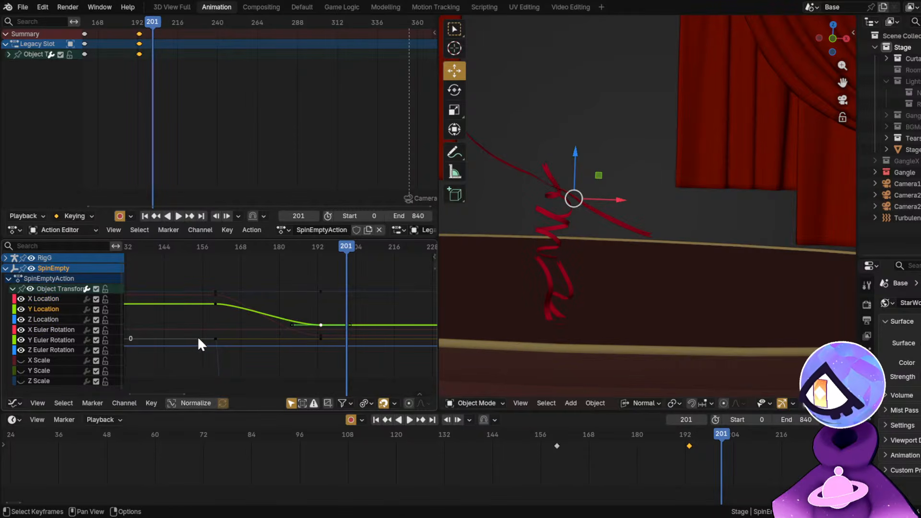
left_click(61, 327)
left_click(62, 339)
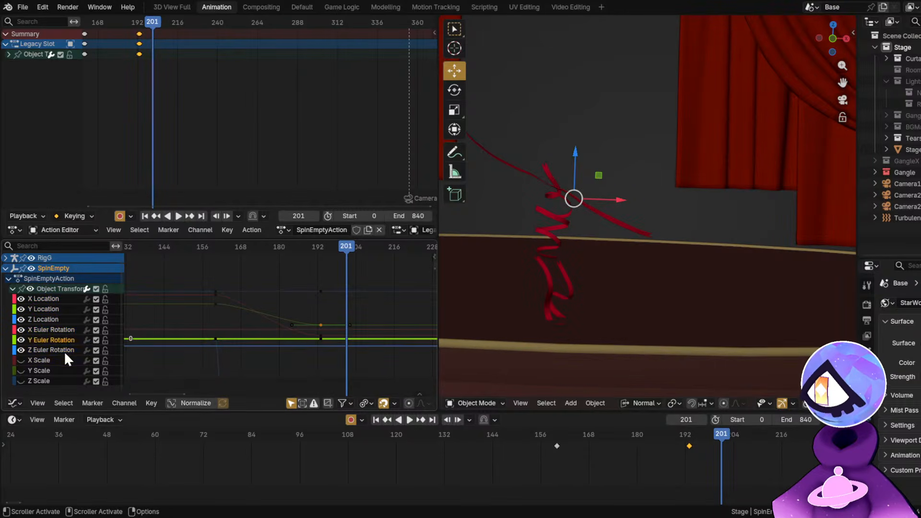
left_click(65, 351)
key("Home")
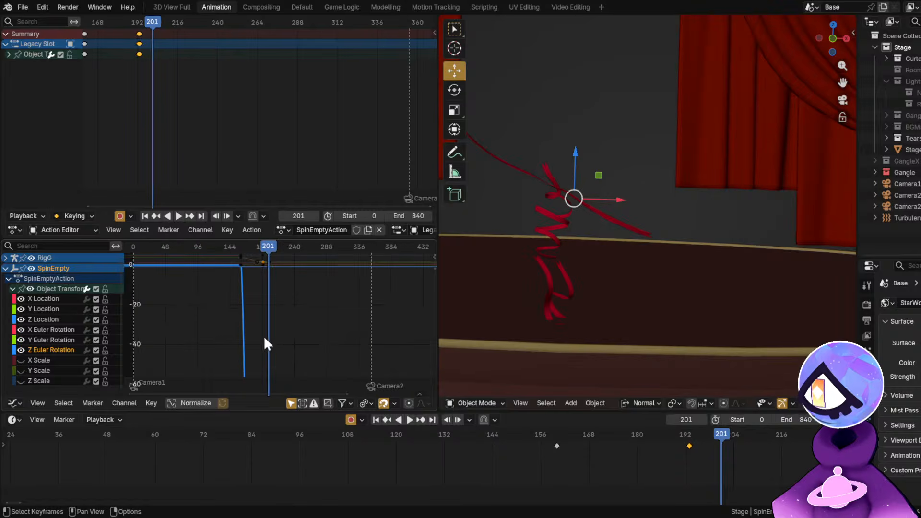
scroll(266, 336, "down", 3)
left_click(183, 403)
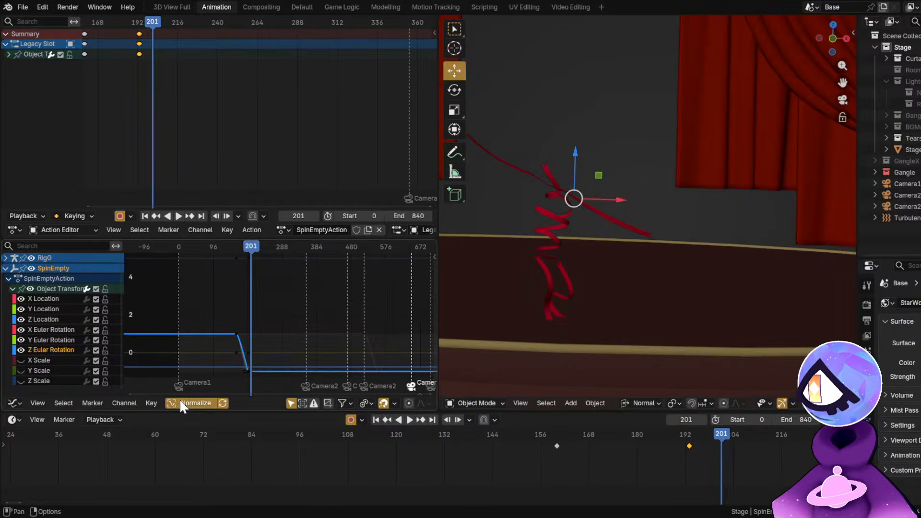
Lengthen the handles of SpinEmpty's Z Euler Rotation key at frame 193 to ease the end of the spin.
scroll(253, 350, "up", 8)
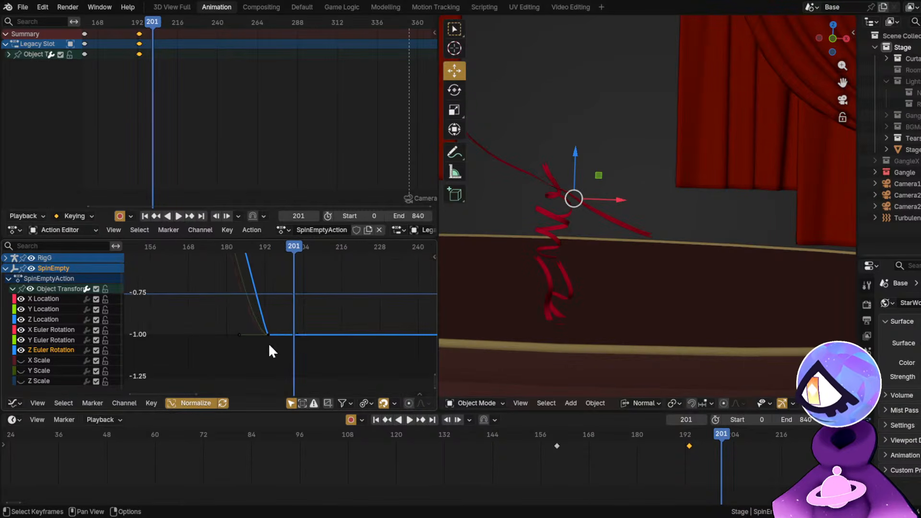
left_click(268, 335)
scroll(270, 335, "up", 7)
scroll(251, 355, "up", 5)
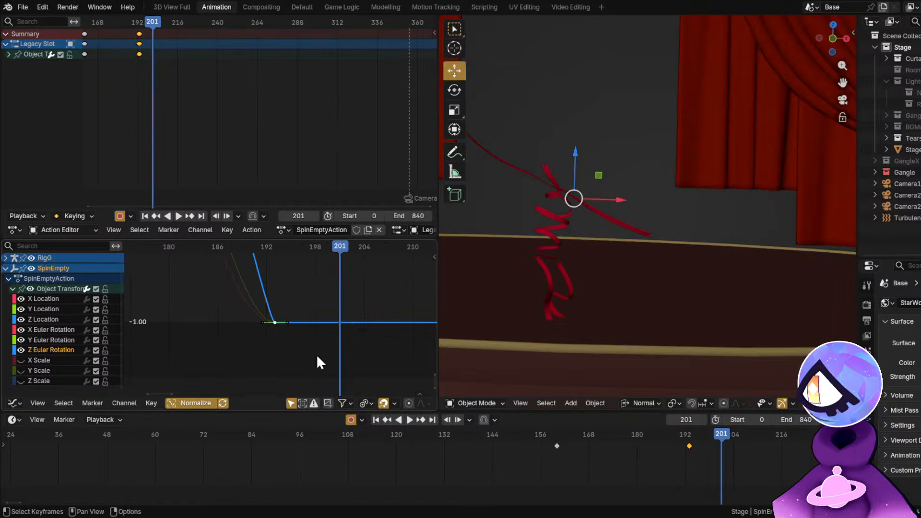
key("s")
left_click(420, 366)
Examine the start of the Z Euler Rotation curve and play back the spin from frame 150 to frame 207.
scroll(311, 324, "down", 1)
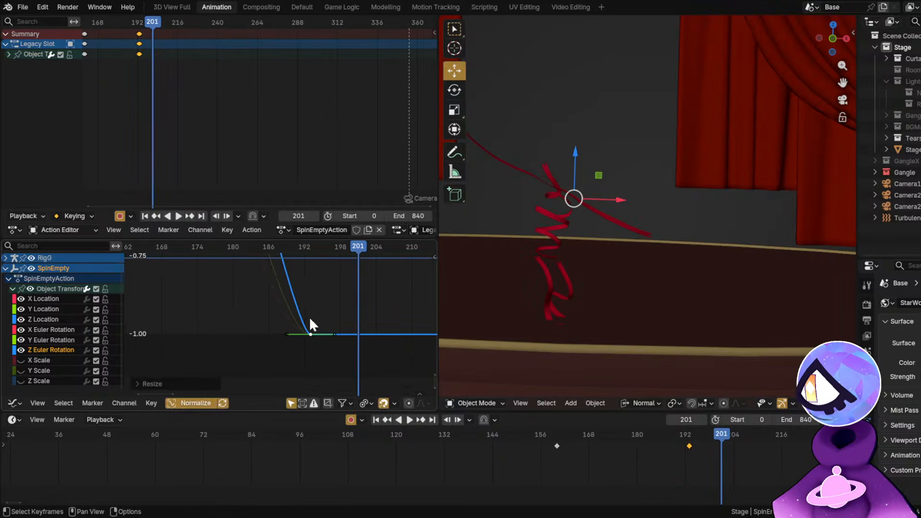
scroll(310, 319, "down", 5)
middle_click_drag(292, 290, 305, 351)
middle_click_drag(286, 315, 292, 353)
scroll(285, 331, "down", 6)
middle_click_drag(264, 270, 287, 369)
middle_click_drag(263, 261, 291, 368)
scroll(270, 321, "up", 4)
left_click(516, 436)
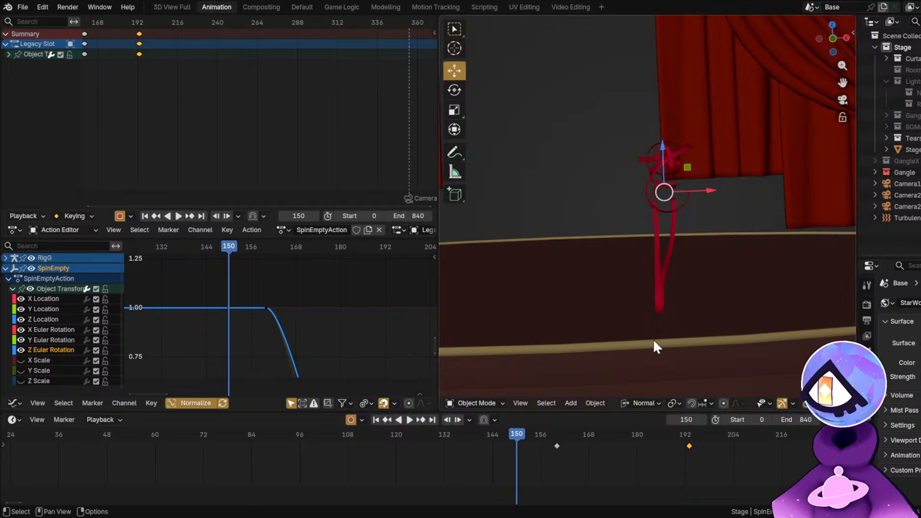
key("space")
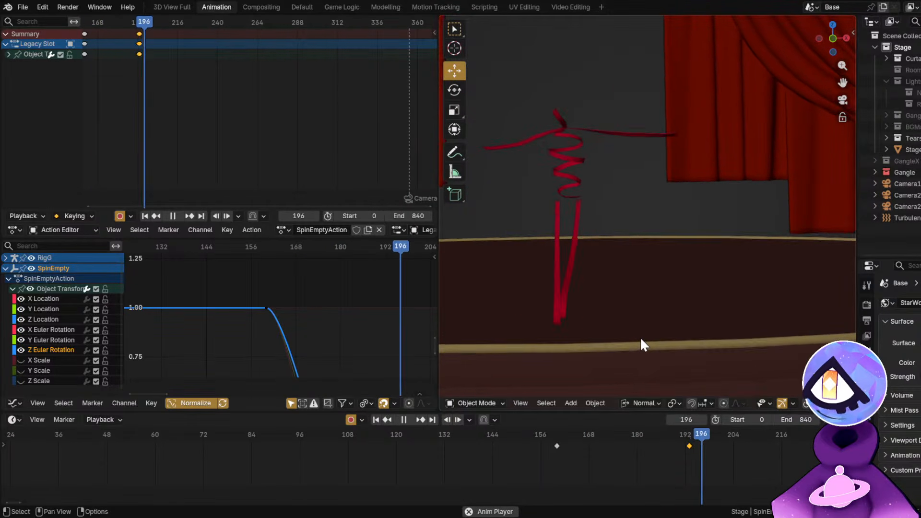
key("space")
Show the rig, enter Pose Mode on RigG with its Torso bone selected, and play back the spin.
left_click(556, 265)
key("ctrl+Tab")
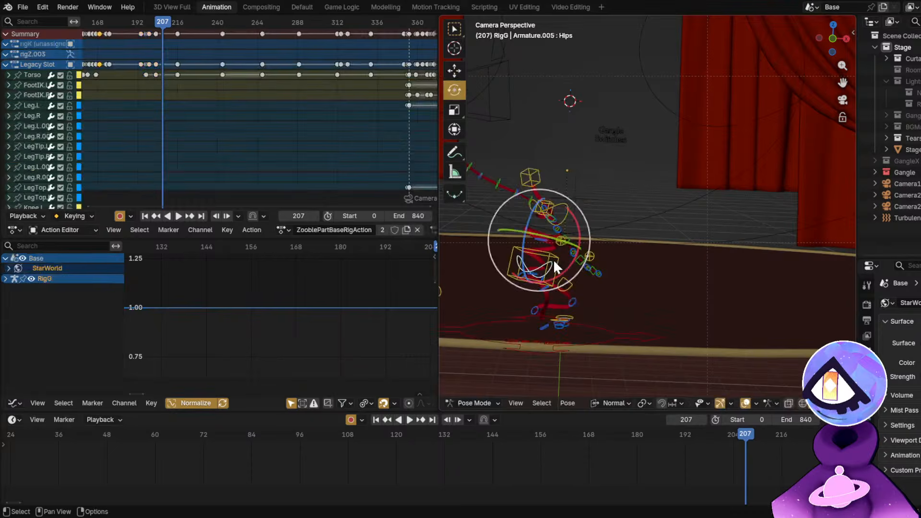
left_click(556, 264)
mouse_move(583, 434)
left_mouse_down()
mouse_move(575, 437)
mouse_move(746, 440)
mouse_move(563, 434)
mouse_move(572, 435)
left_mouse_up()
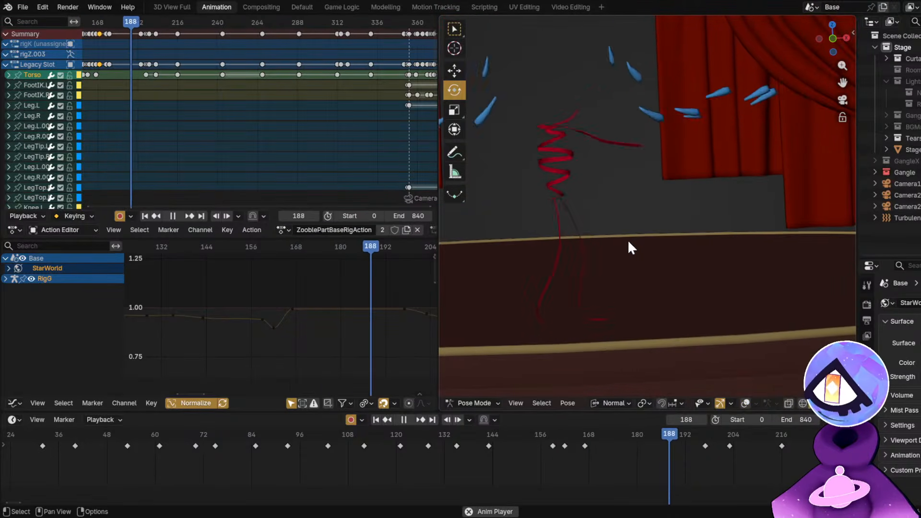
key("space")
Try retiming the Torso key at frame 197 to frame 190, play it back, and move the key to frame 198.
left_click_drag(664, 434, 682, 456)
key("space")
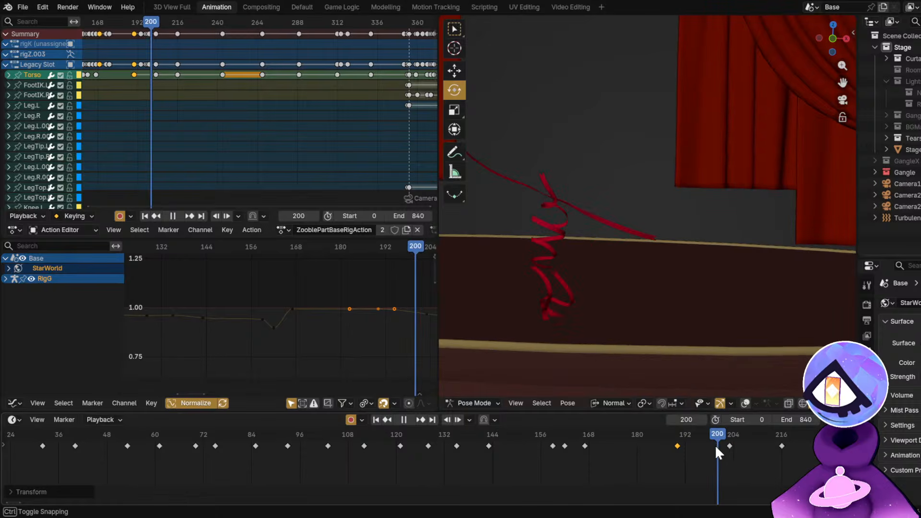
key("Escape")
key("g")
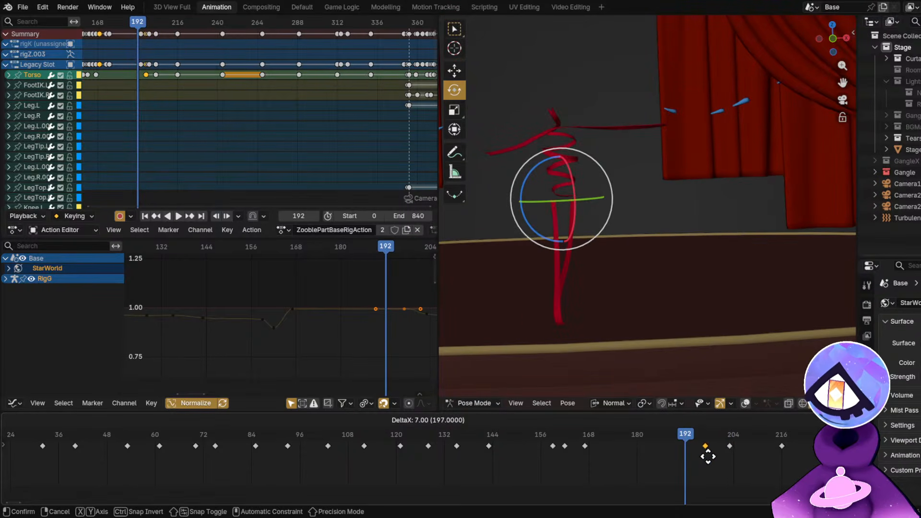
left_click(712, 456)
Rotate the Torso bone at frame 192 with a trackball tilt and a view-axis rotation of about 6.4°.
key("r")
key("r")
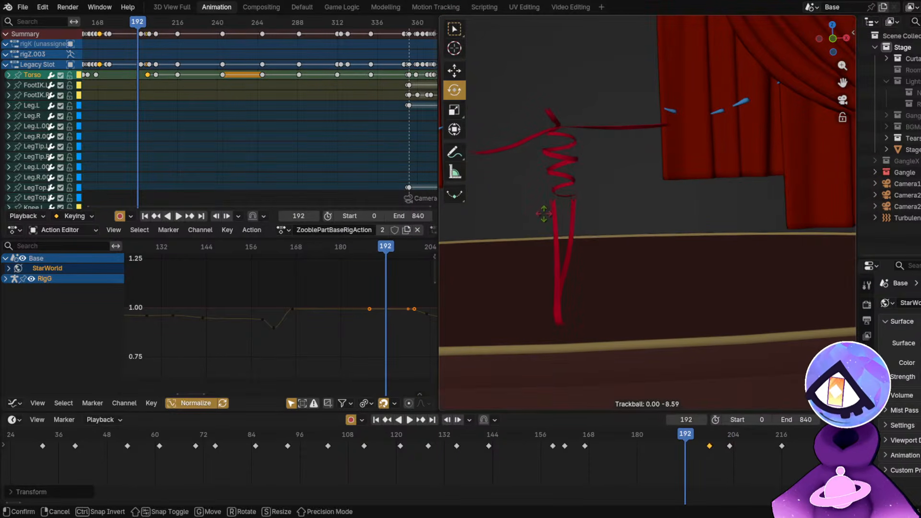
left_click(528, 214)
key("r")
left_click(598, 272)
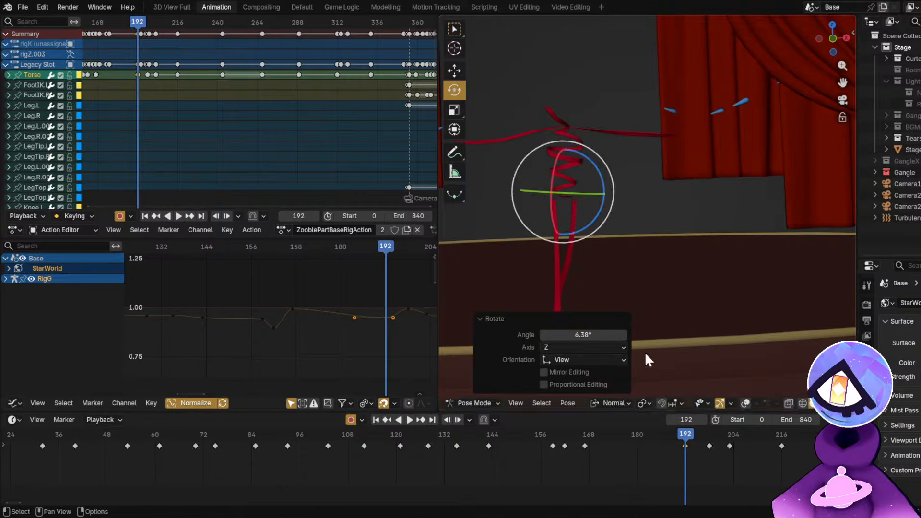
Retime the Torso key at frame 192 to frame 196, and delete the Torso key at frame 198.
left_click_drag(645, 436, 700, 446)
key("g")
left_click(710, 446)
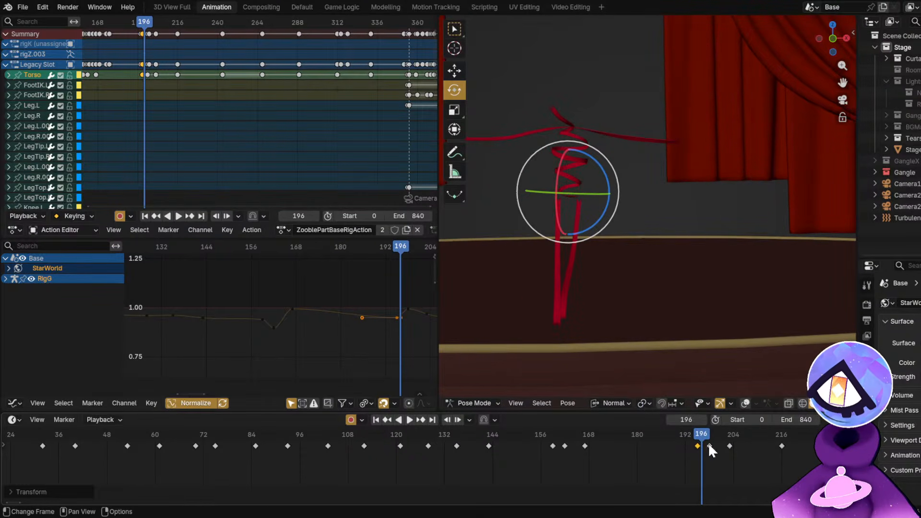
left_click(709, 446)
key("x")
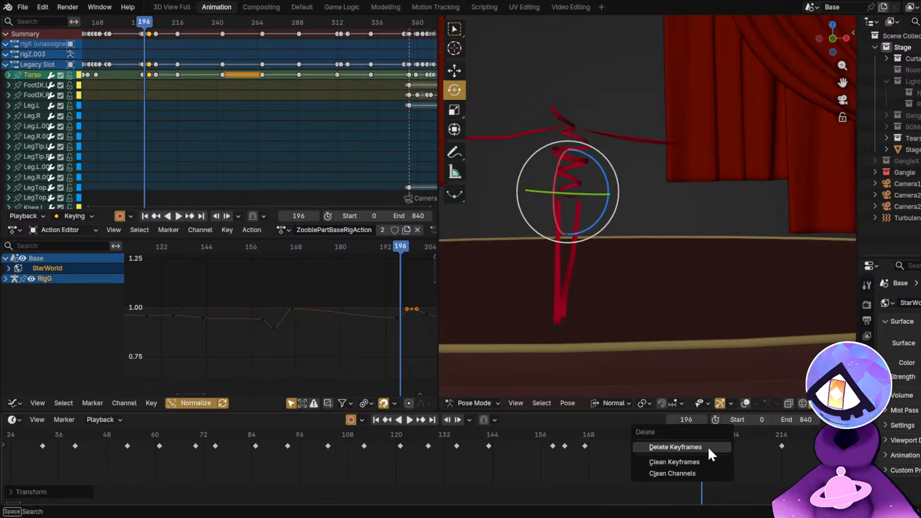
left_click(707, 447)
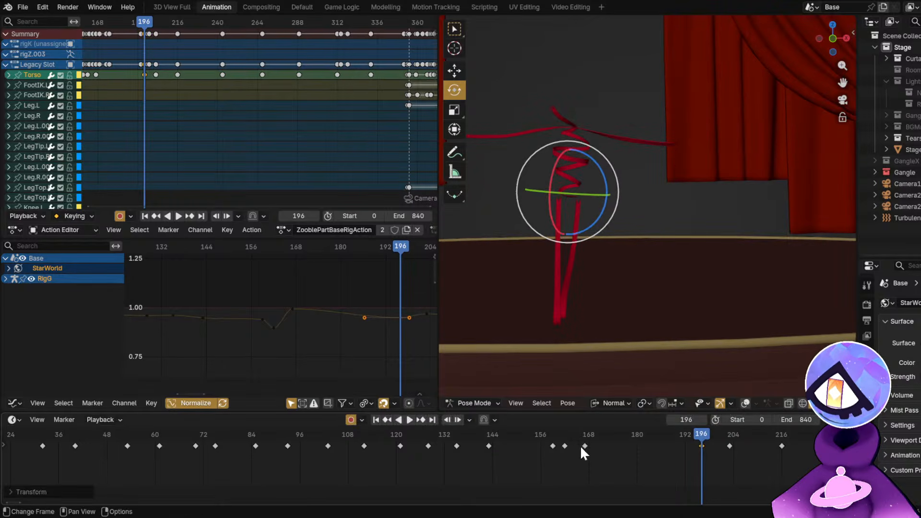
Duplicate the Torso key at frame 167 to frame 190.
left_click(585, 445)
key("shift+d")
left_click(692, 447)
Play back the Torso timing from about frame 171 to frame 209, and save the file.
left_click_drag(634, 433, 601, 438)
key("shift+alt+z")
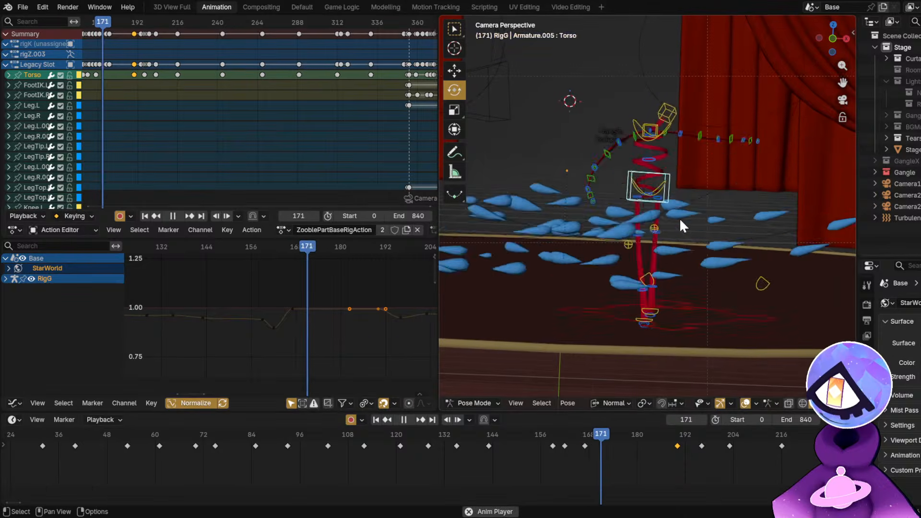
key("shift+alt+z")
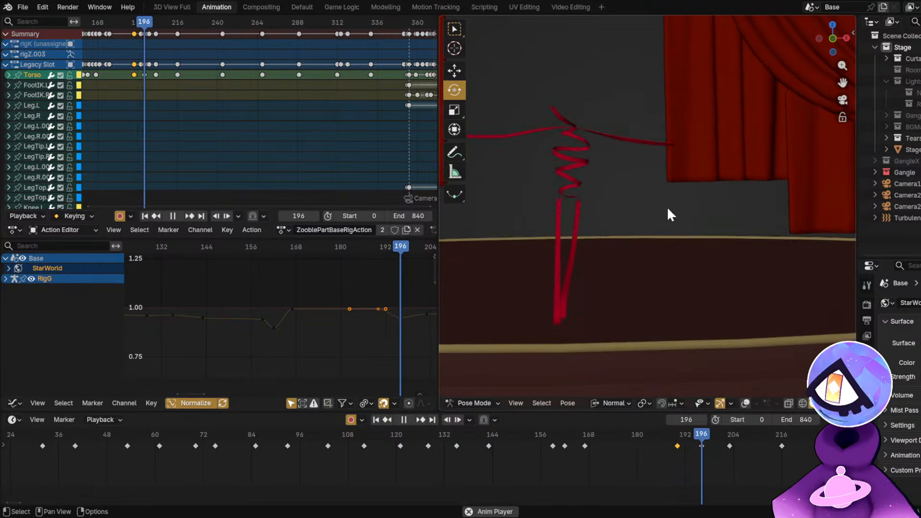
key("space")
key("ctrl+s")
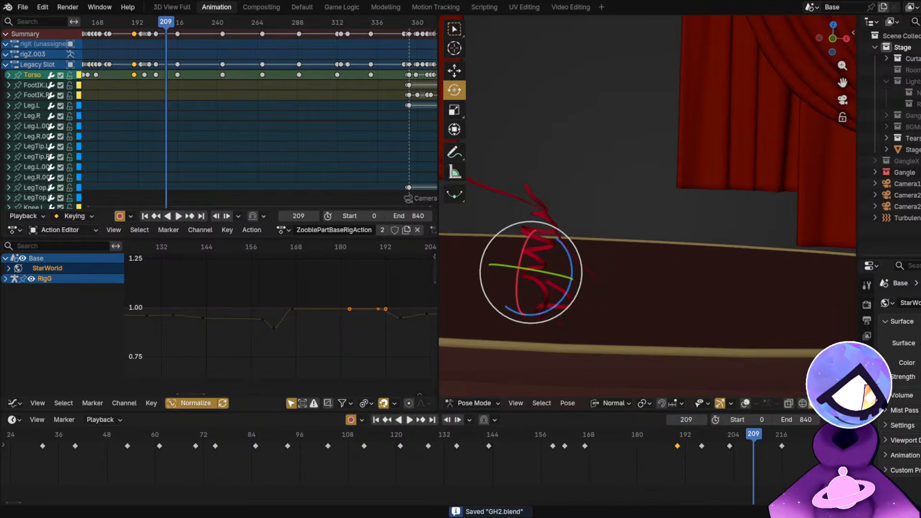
Play back the whole movement from about frame 97 to frame 214.
left_click(306, 438)
key("space")
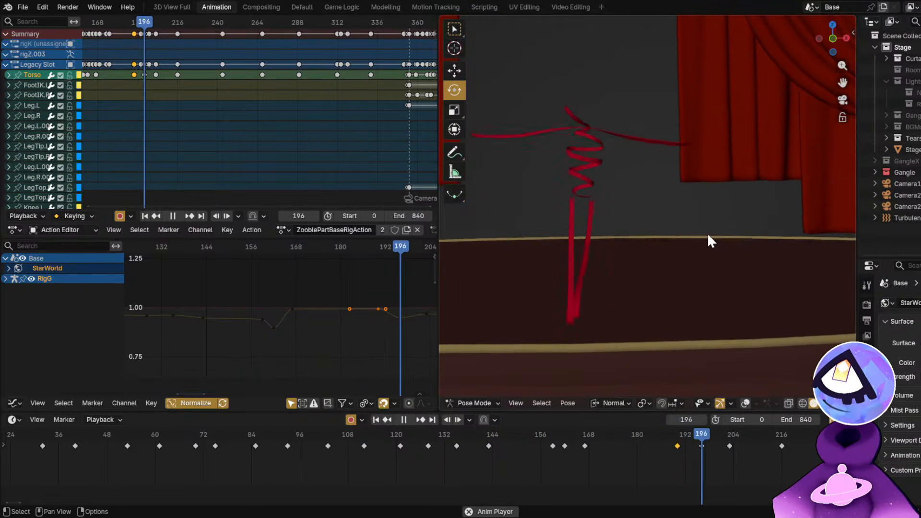
key("space")
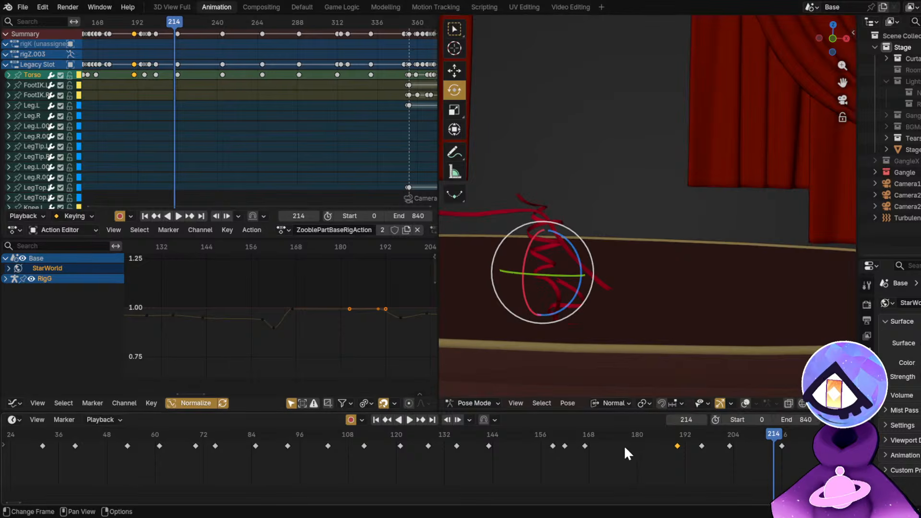
Move the Torso bone at frame 196 by about -0.56 in X and -0.08 in Z, and play back the result.
left_click_drag(625, 449, 702, 456)
key("shift+alt+z")
key("g")
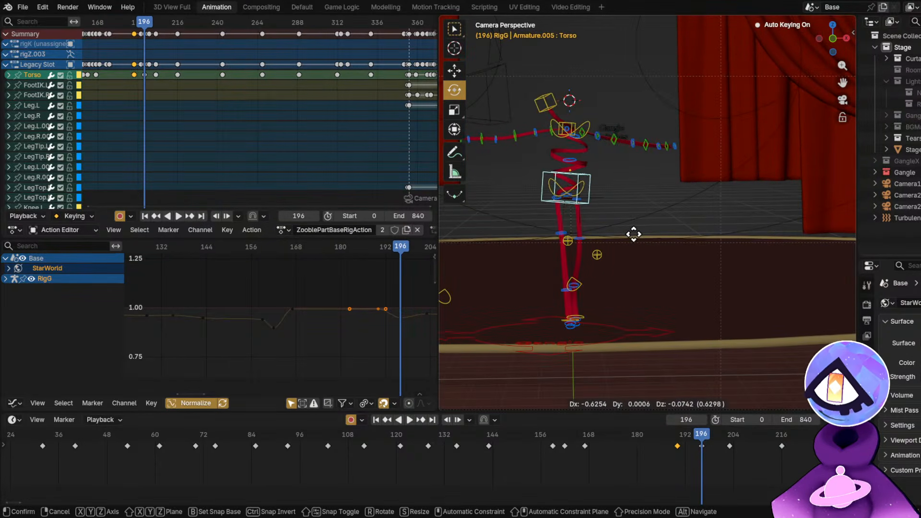
left_click(634, 232)
key("space")
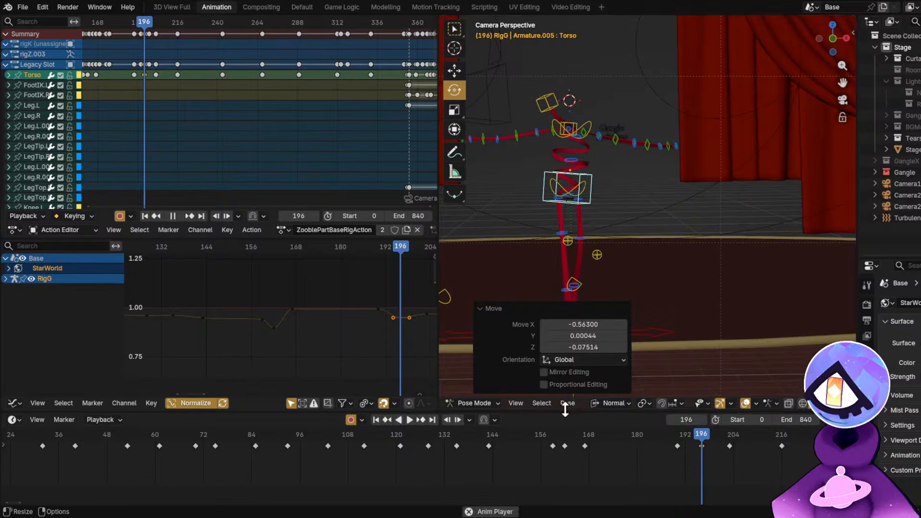
left_click_drag(545, 436, 546, 436)
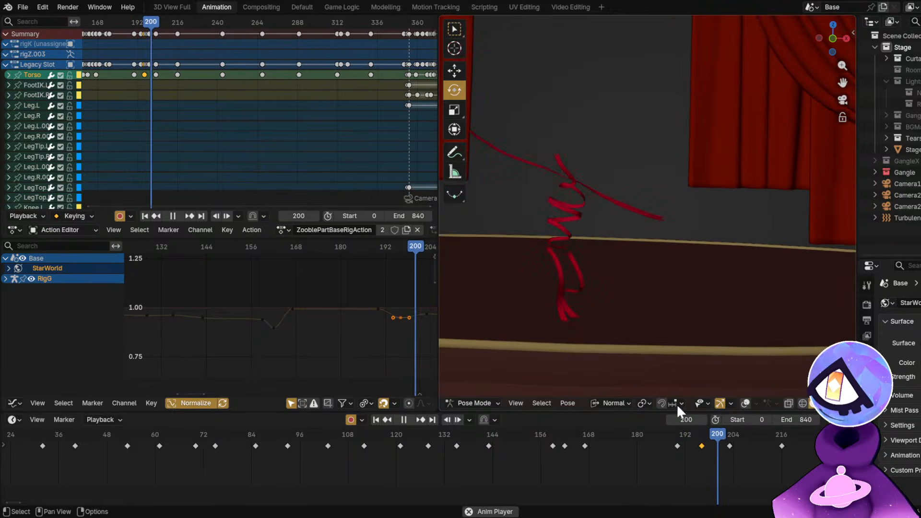
key("space")
Retime the Torso key at frame 190 to frame 188, and play back from about frame 175 to frame 200.
left_click_drag(675, 447, 667, 450)
left_click(615, 436)
key("space")
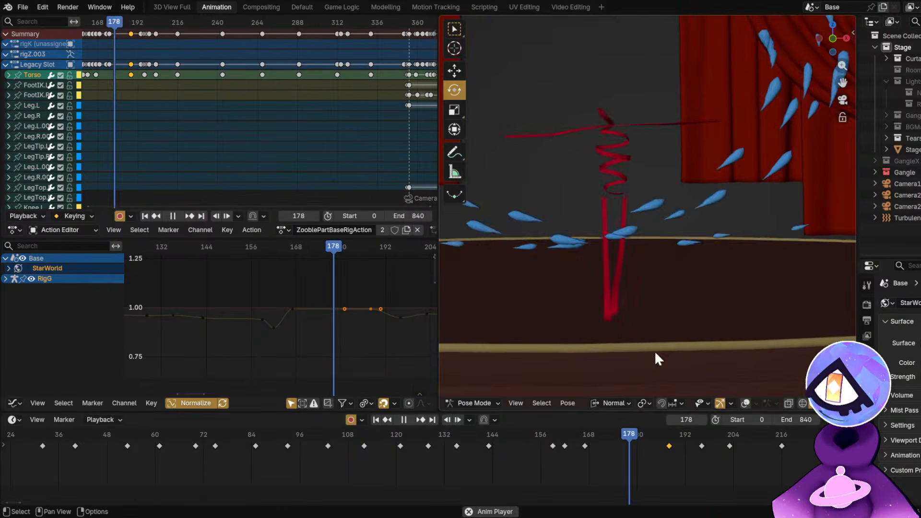
key("space")
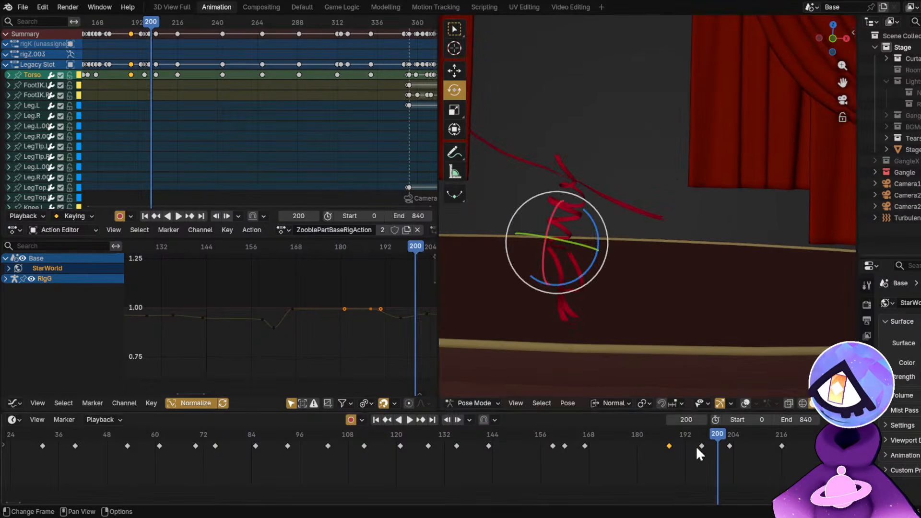
Shift the Torso bone at frame 196 by about -0.14 in X and -0.07 in Z, and play back the adjusted pose.
left_click(701, 434)
key("g")
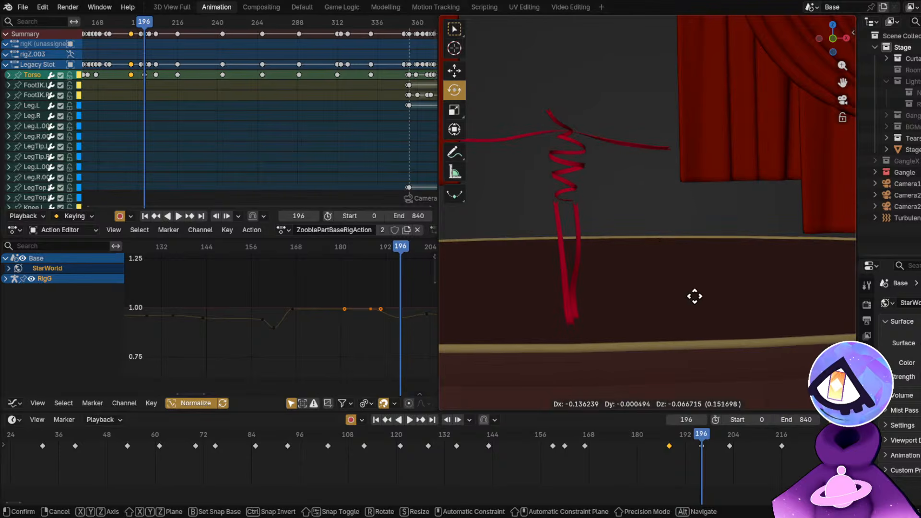
left_click(694, 296)
left_click(630, 434)
key("space")
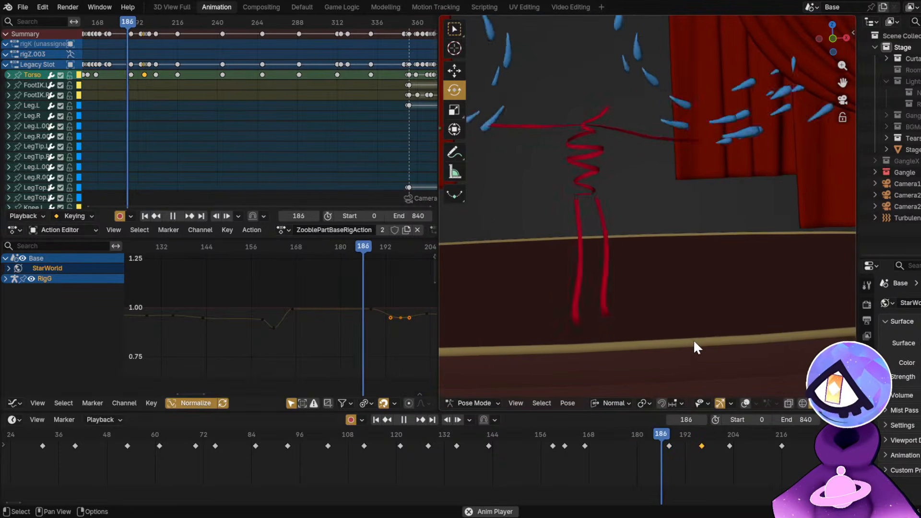
Insert a keyframe on the right foot IK bone at frame 157, and go to frame 162.
key("space")
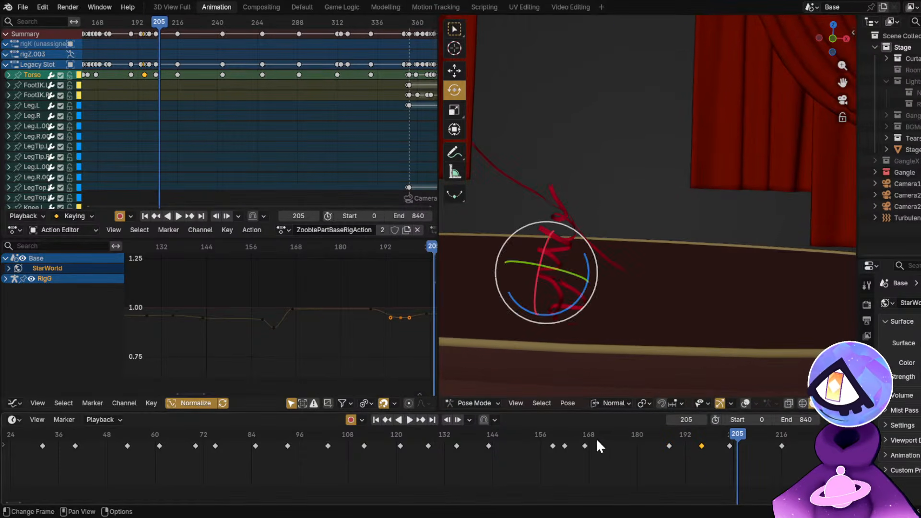
left_click_drag(596, 439, 629, 439)
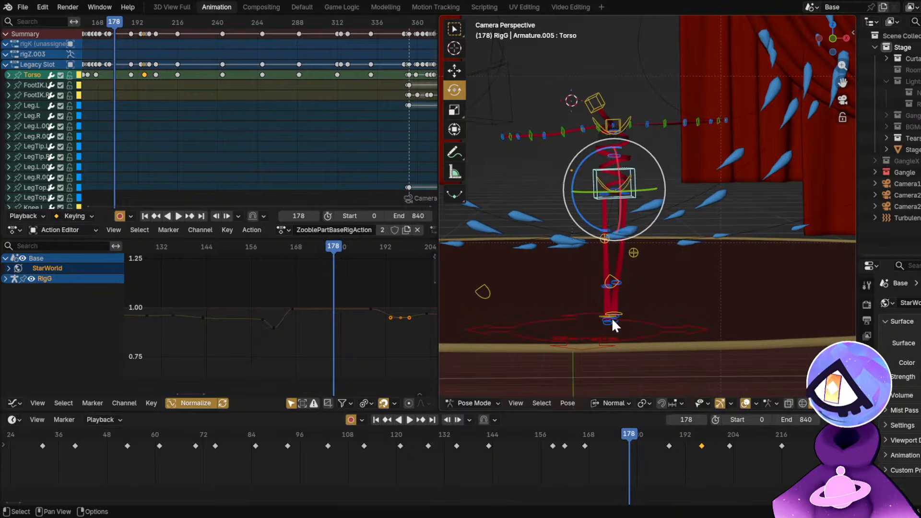
left_click(611, 317)
left_click(620, 322)
middle_click_drag(620, 322, 622, 278)
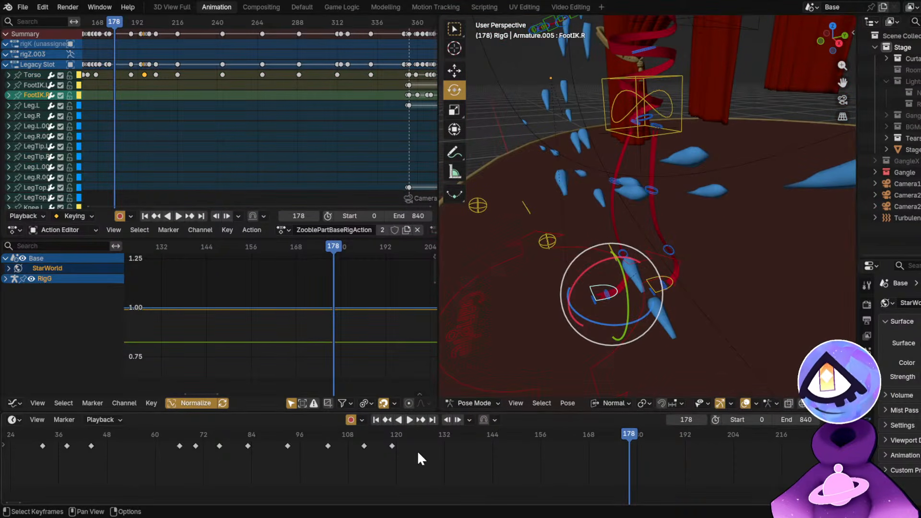
left_click_drag(417, 451, 528, 444)
mouse_move(565, 441)
left_mouse_down()
mouse_move(378, 452)
mouse_move(540, 448)
mouse_move(550, 436)
mouse_move(579, 442)
mouse_move(564, 450)
left_mouse_up()
key("i")
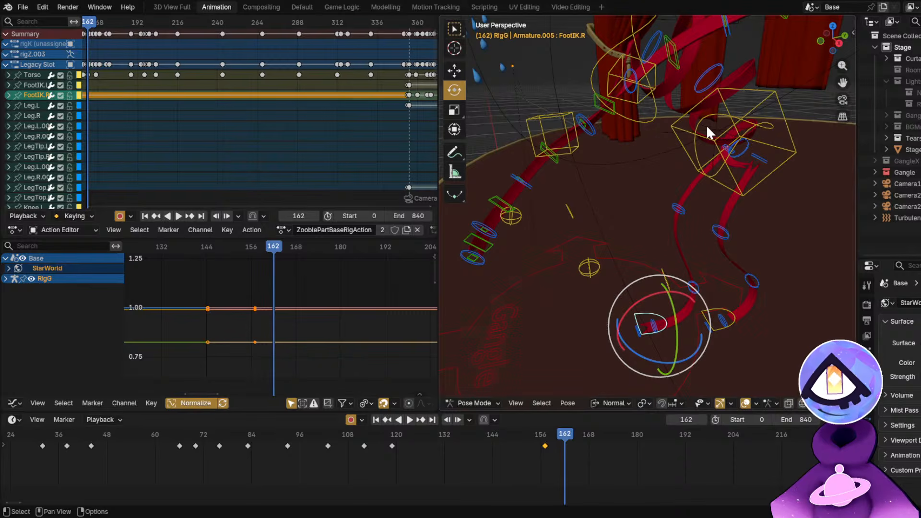
Select SpinEmpty in Object Mode at frame 162 and copy its X location from the transform values.
left_click(715, 125)
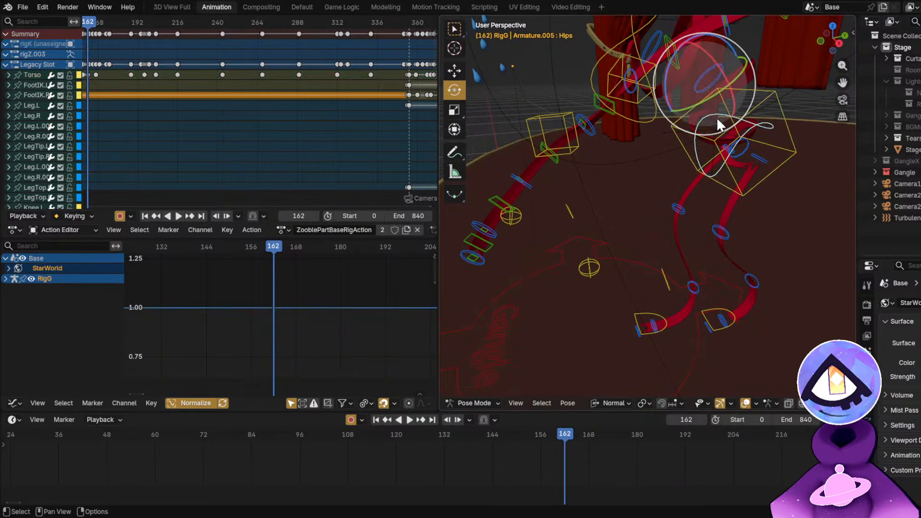
left_click(700, 123)
scroll(701, 151, "up", 3)
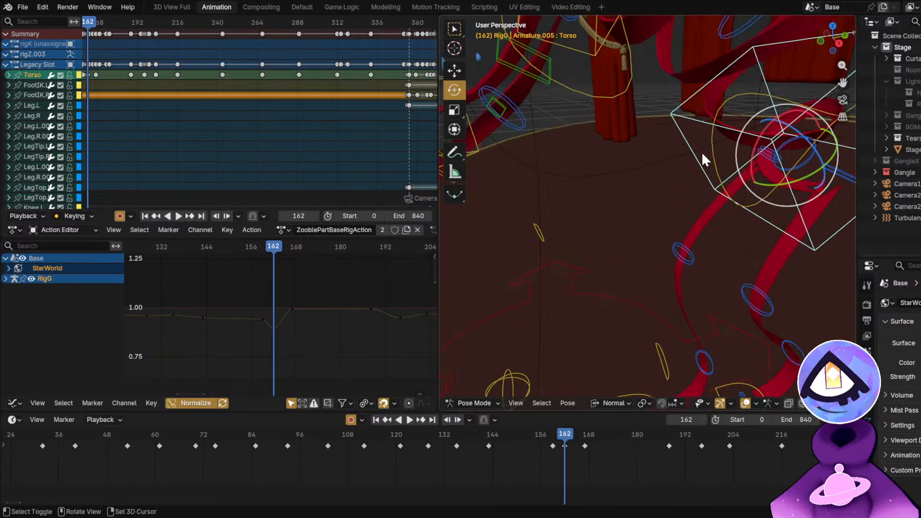
middle_click_drag(702, 152, 603, 192)
key("ctrl+Tab")
left_click(605, 194)
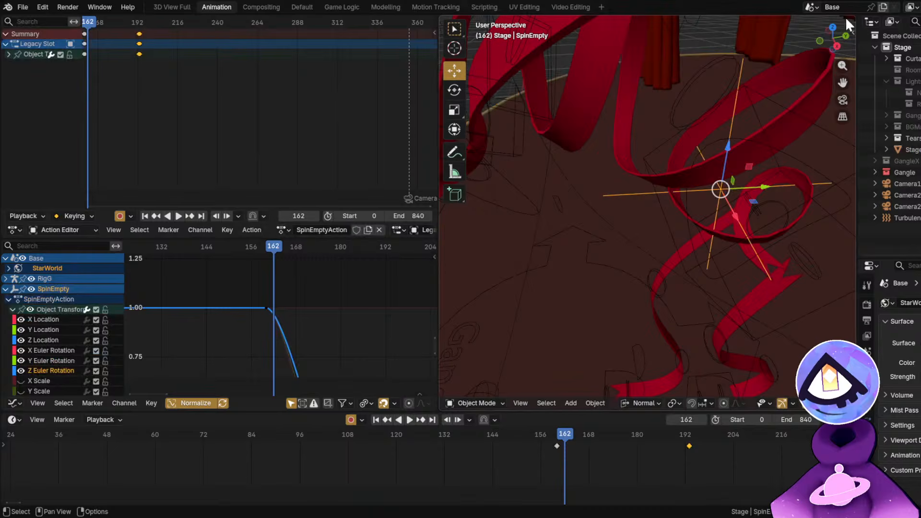
left_click(853, 34)
left_click_drag(770, 53, 770, 54)
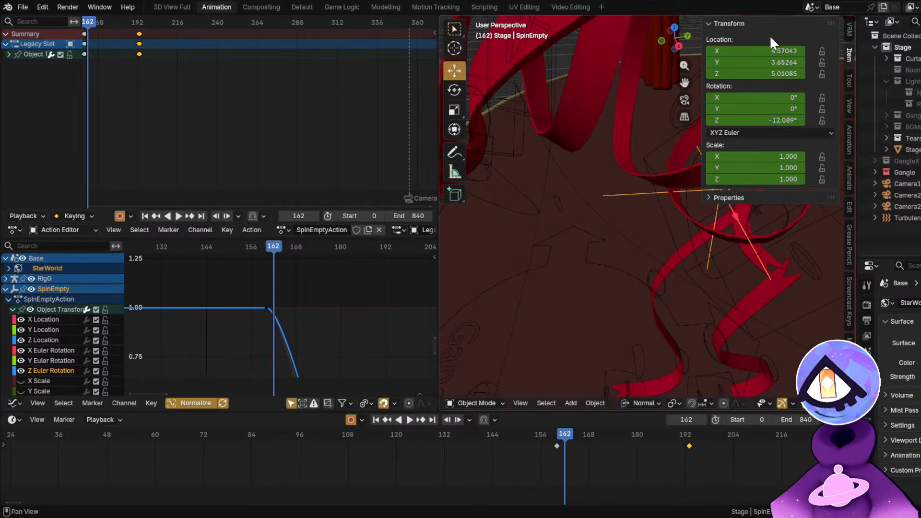
Try setting the right foot IK bone's X location to 4.57042, and undo the change.
left_click(673, 231)
scroll(640, 289, "down", 3)
left_click(610, 363)
key("ctrl+Tab")
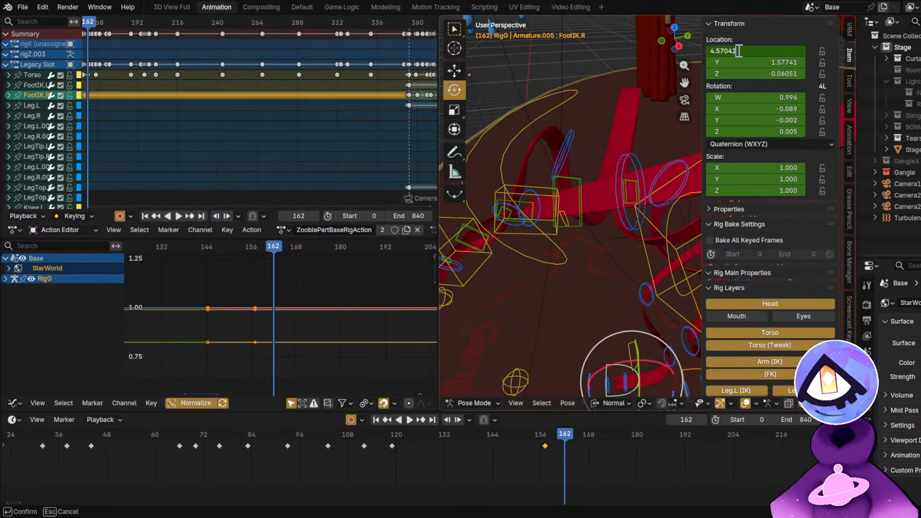
key("Return")
scroll(594, 307, "down", 4)
middle_click_drag(611, 249, 603, 114, "shift")
middle_click_drag(551, 203, 596, 196)
key("ctrl+z")
Switch the transform orientation from Normal to Global for the right foot IK bone.
middle_click_drag(586, 232, 566, 215)
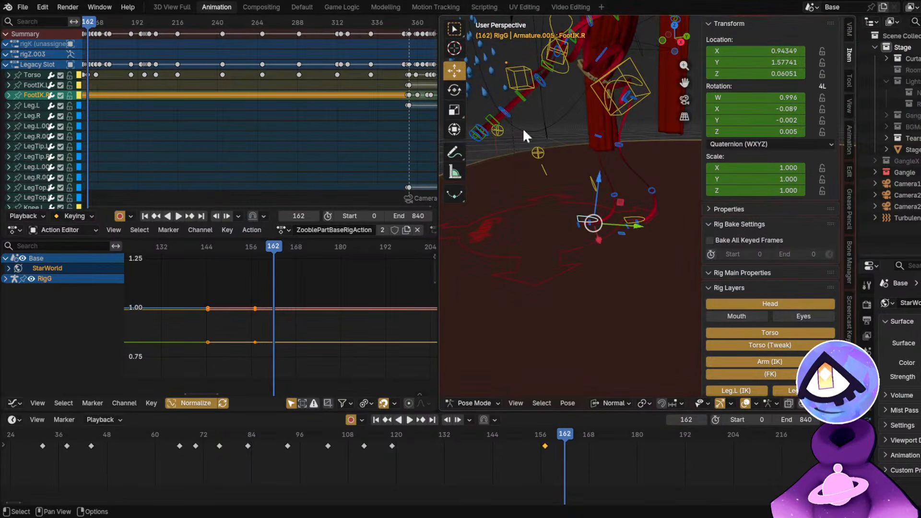
middle_click_drag(525, 136, 600, 288)
left_click(610, 403)
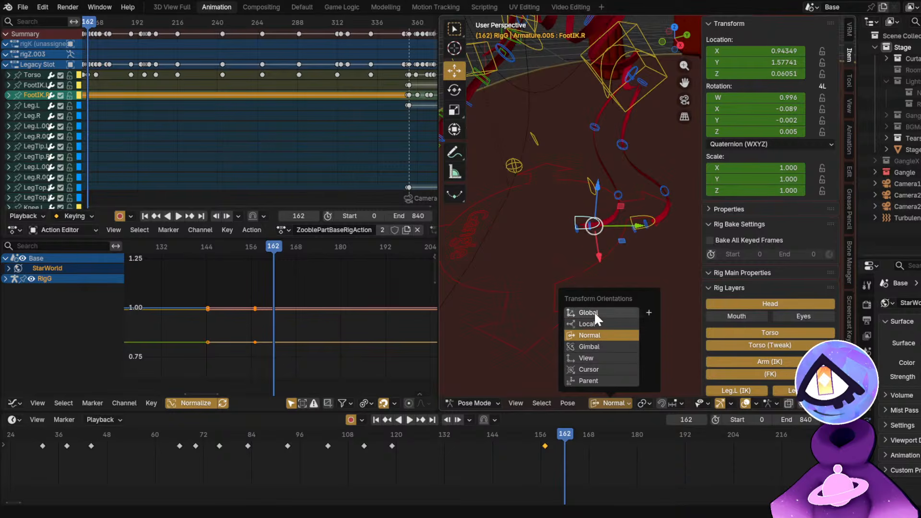
left_click(624, 231)
middle_click_drag(623, 61, 623, 111, "shift")
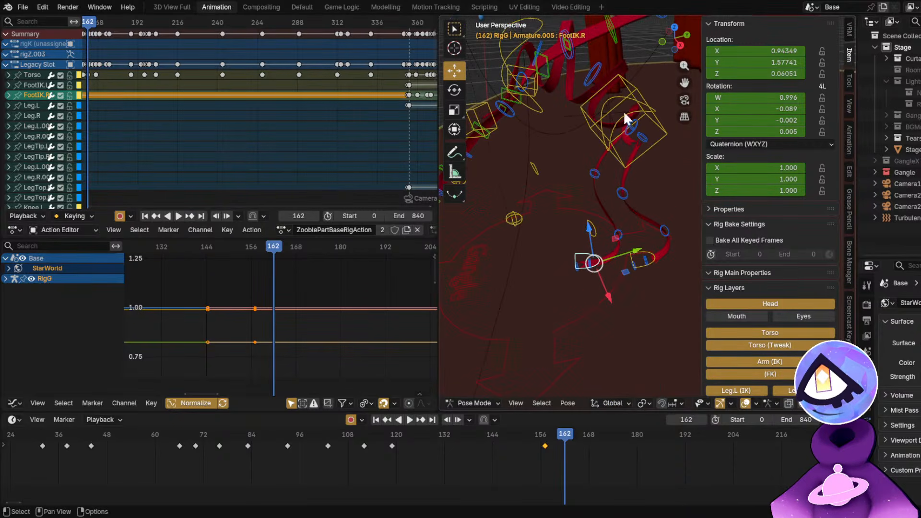
Select SpinEmpty and snap the 3D cursor to it.
left_click(608, 95)
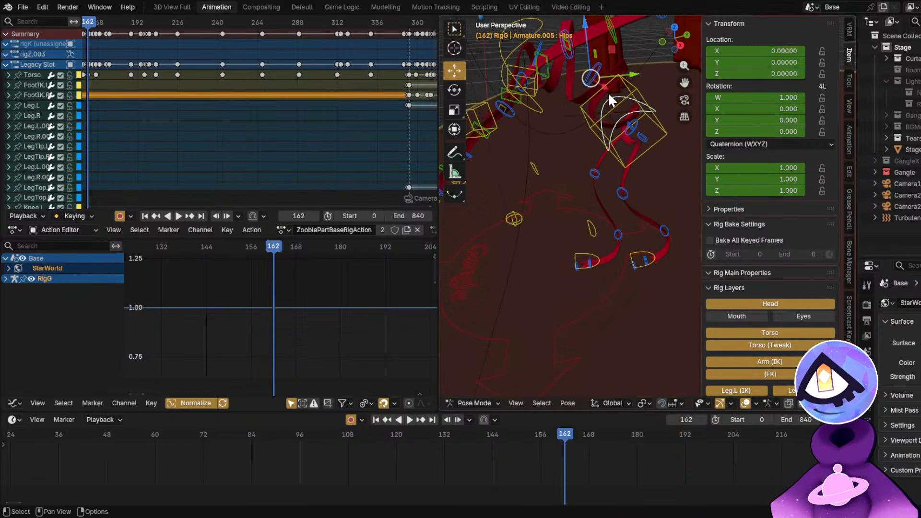
left_click(572, 114)
key("shift+s")
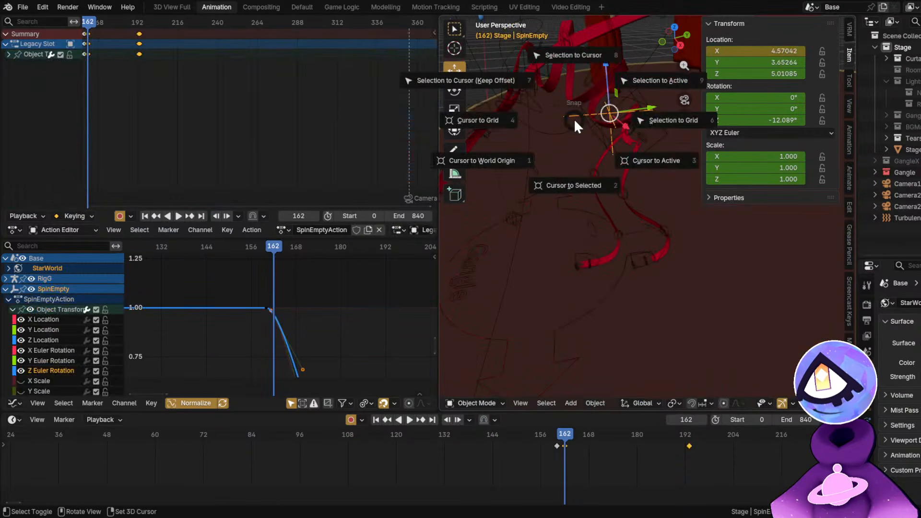
left_click(557, 185)
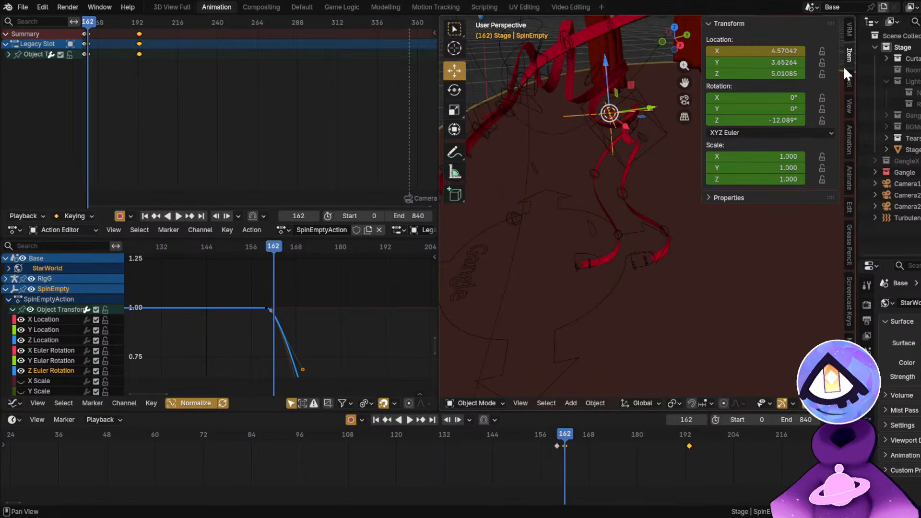
Lower the 3D cursor to the stage floor by setting its Z location to 0.25.
left_click(851, 80)
middle_click_drag(573, 226, 629, 194)
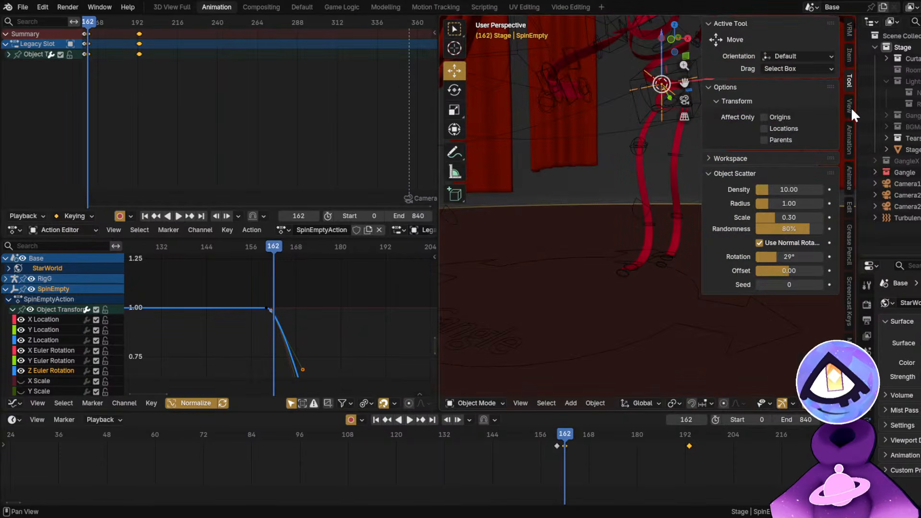
left_click(850, 106)
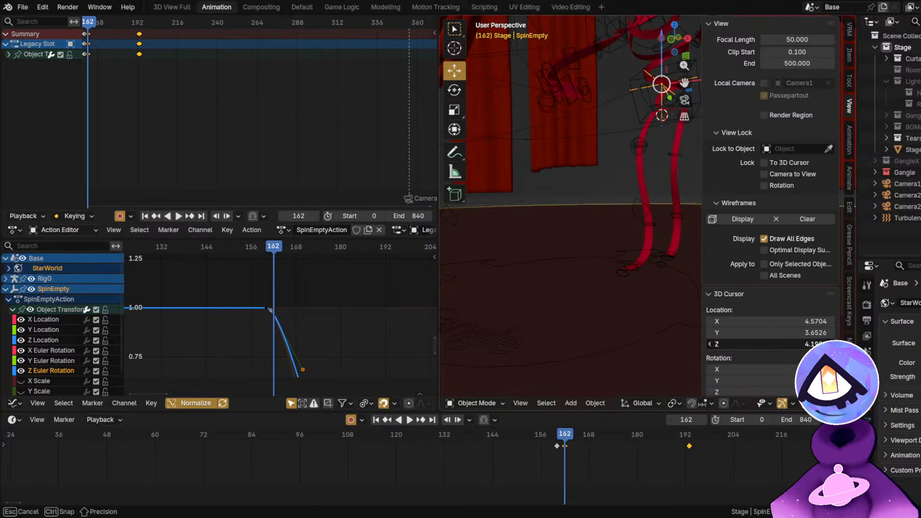
middle_click_drag(658, 275, 570, 249)
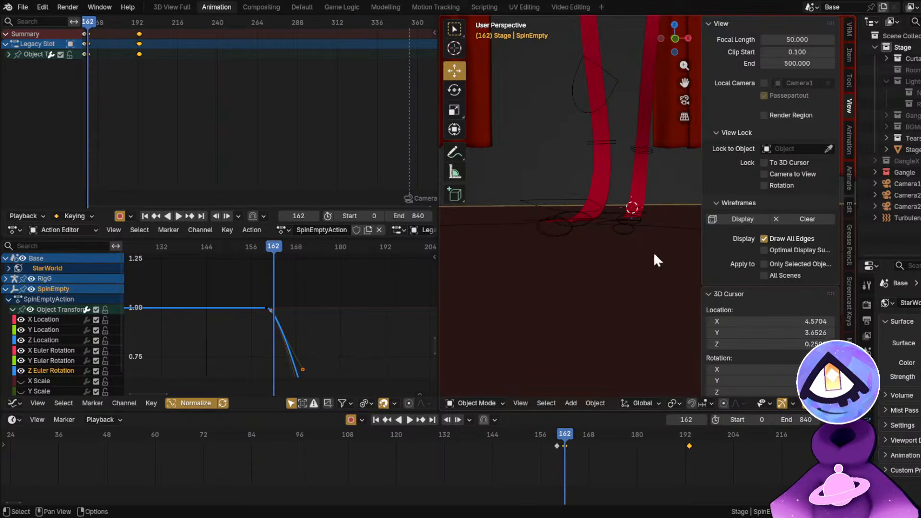
Snap the right foot IK bone to the 3D cursor at frame 162, and play back the movement without overlays.
left_click(571, 193)
middle_click_drag(581, 204, 580, 269)
key("shift+s")
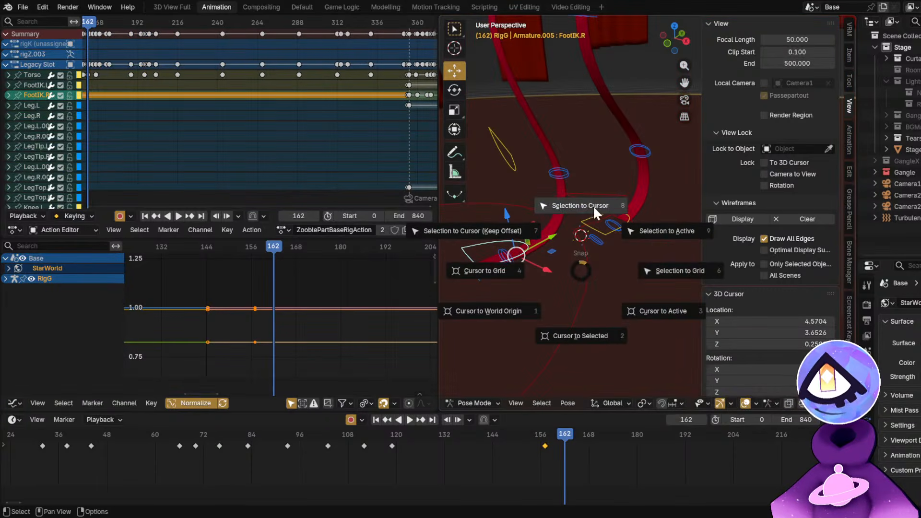
left_click(593, 206)
left_click(534, 436)
key("alt+shift+z")
key("space")
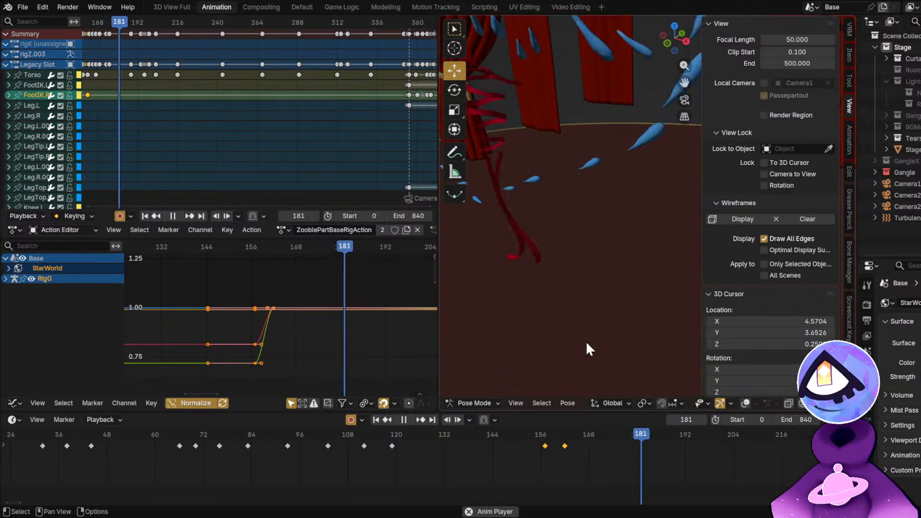
left_click_drag(542, 444, 564, 444)
key("space")
key("alt+shift+z")
middle_click_drag(606, 255, 583, 272)
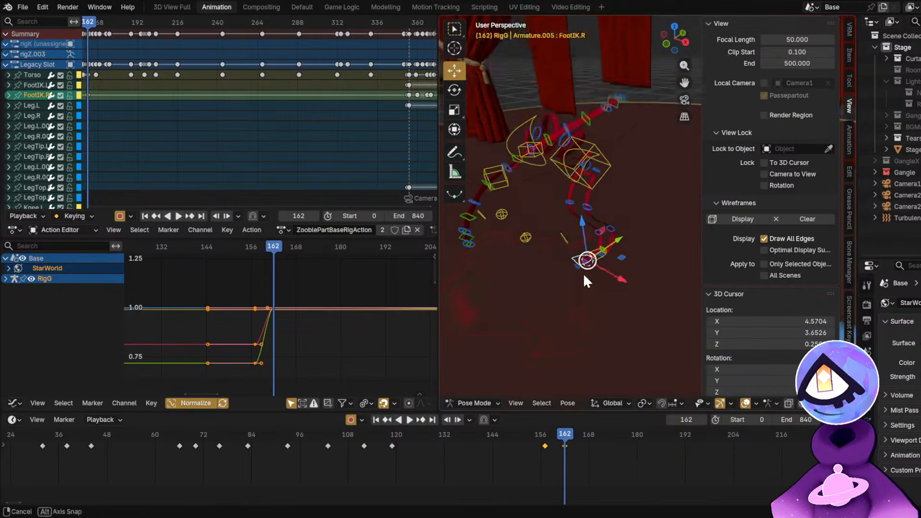
Nudge the right foot IK bone along the stage floor at frame 162, and play back the adjusted foot placement.
scroll(583, 268, "up", 7)
left_click(597, 403)
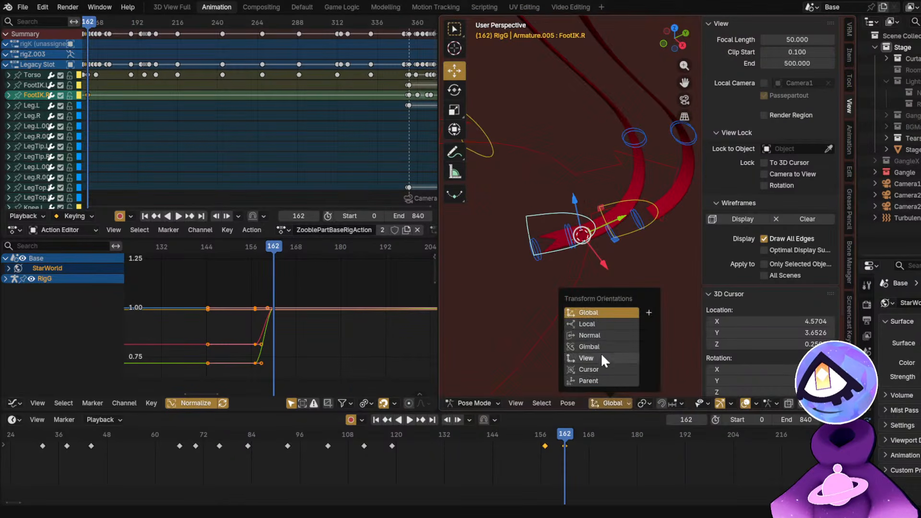
left_click_drag(615, 240, 632, 238)
key("space")
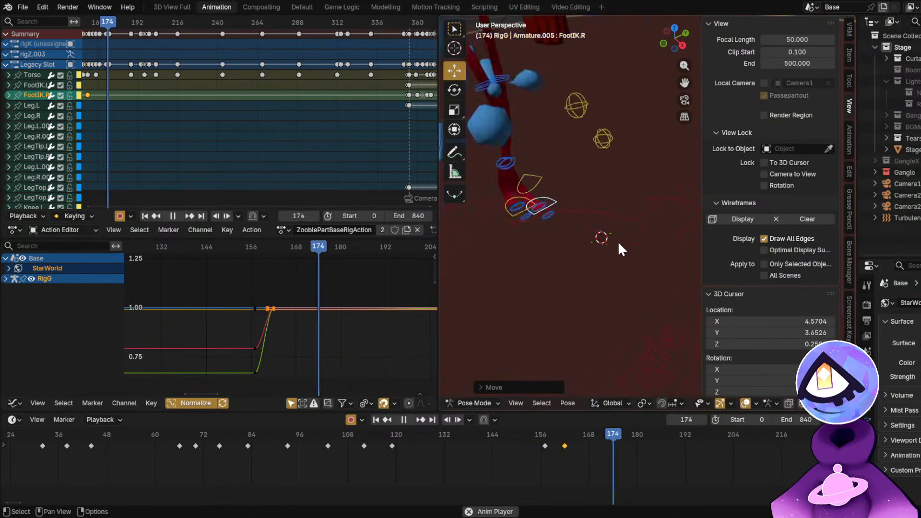
left_click_drag(516, 438, 580, 439)
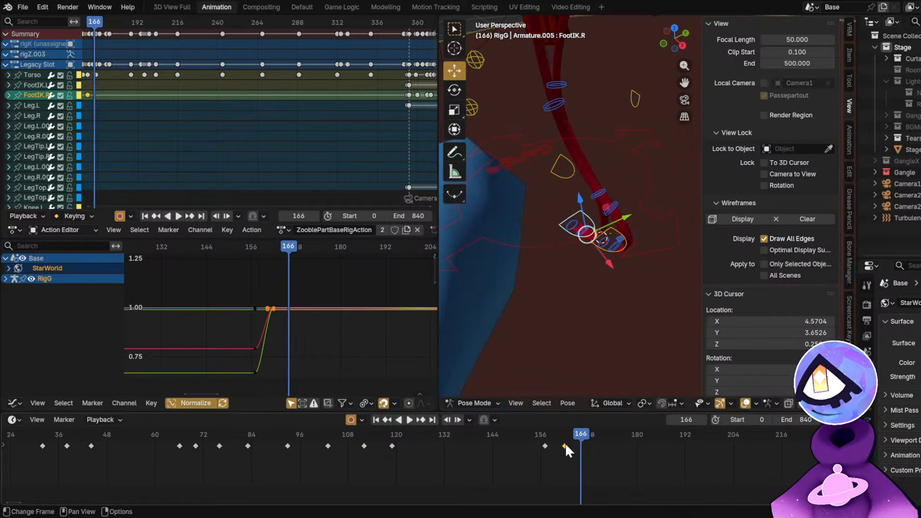
Duplicate the right foot IK key from frame 162 to frame 192, and play back the spin without overlays.
scroll(562, 446, "down", 9)
middle_click_drag(558, 451, 469, 393)
left_click_drag(465, 431, 465, 453)
left_click_drag(408, 445, 469, 447)
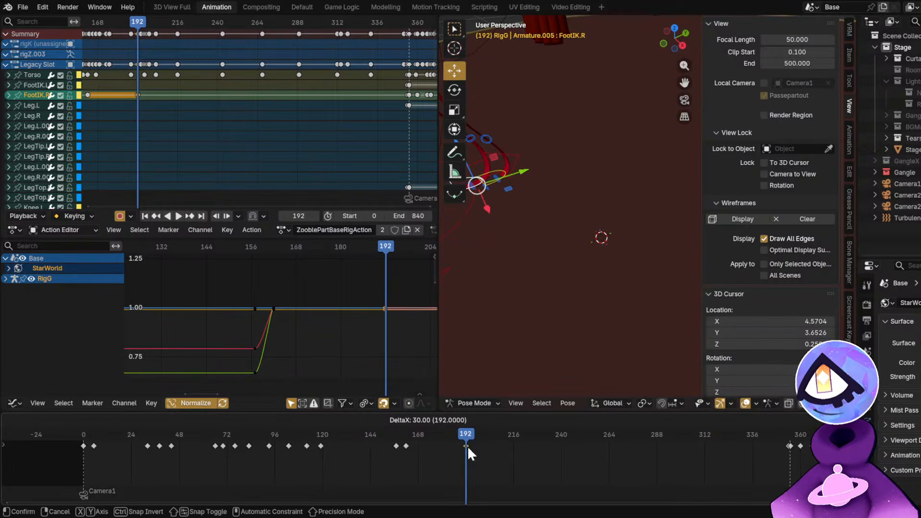
left_click(468, 447)
left_click(405, 438)
key("space")
key("shift+alt+z")
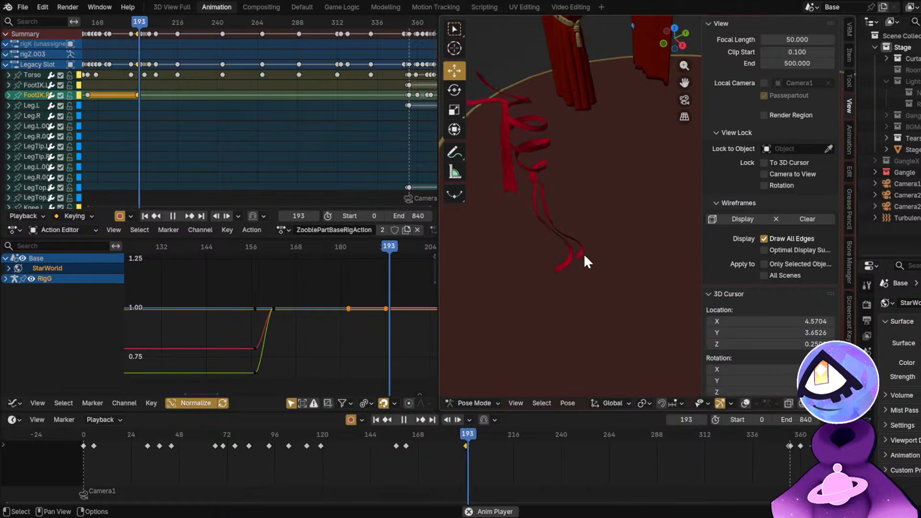
key("space")
key("shift+alt+z")
Raise the Torso bone at frame 167 by about 0.22 in Z from the camera view, and play back to frame 203.
left_click(570, 170)
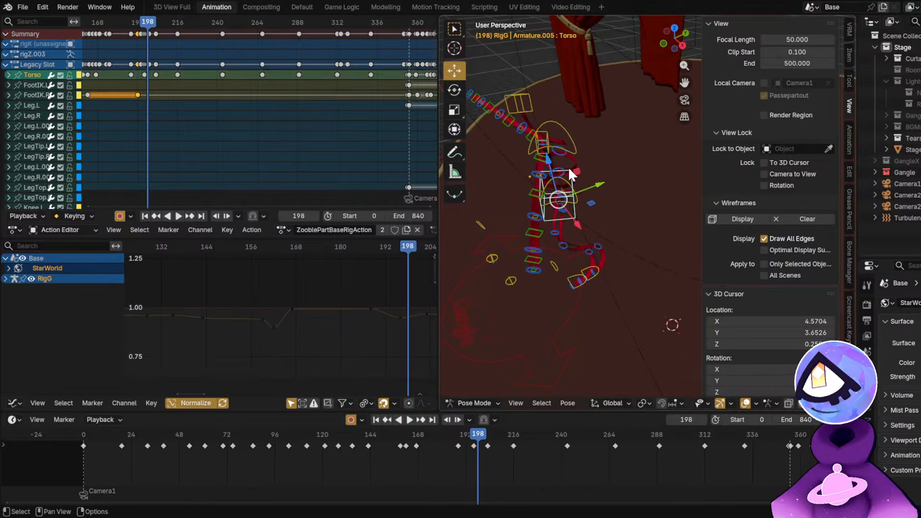
key("KP_0")
scroll(481, 452, "up", 3)
left_click_drag(425, 436, 320, 448)
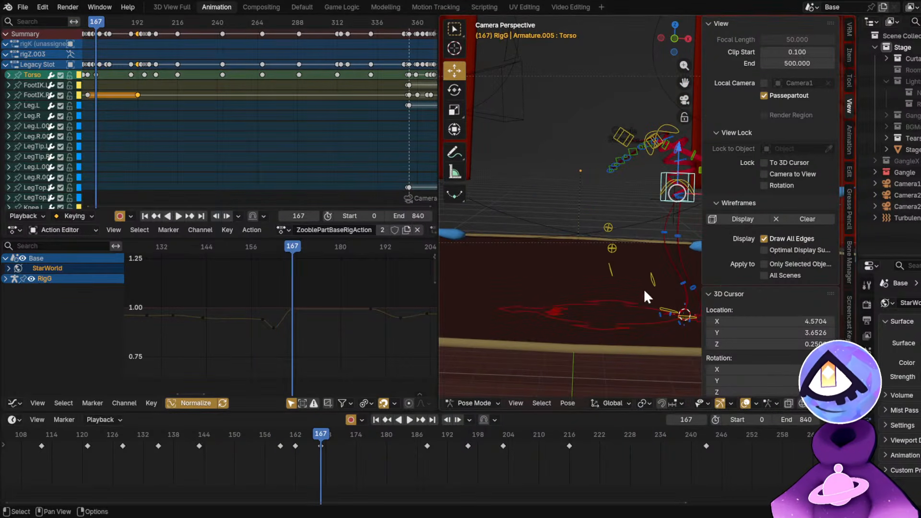
key("g")
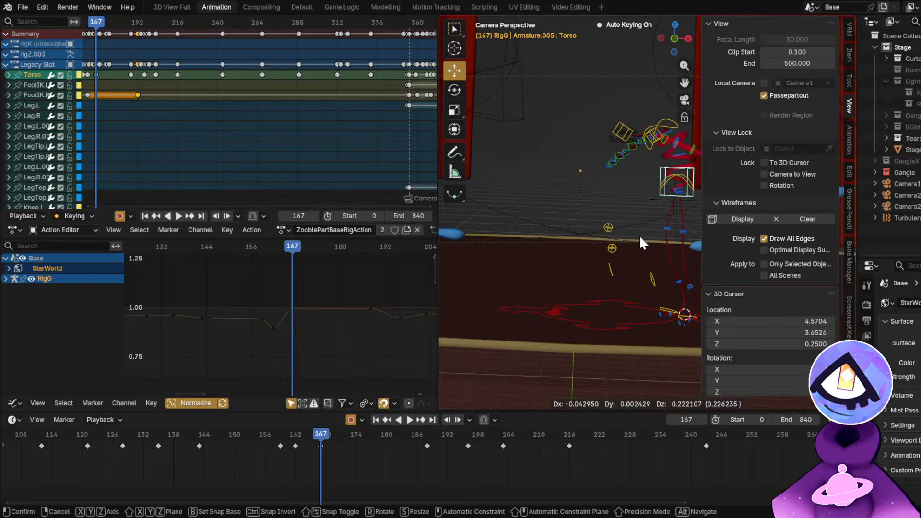
left_click(652, 242)
left_click(264, 439)
key("space")
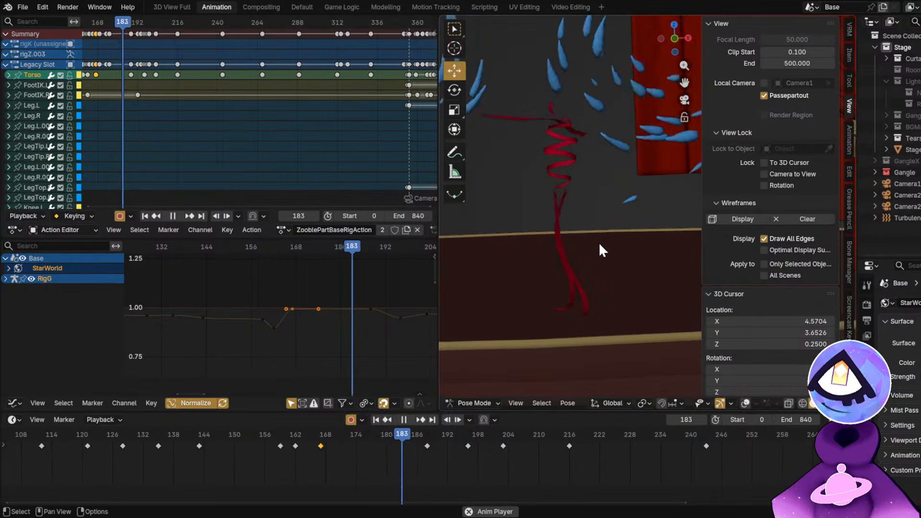
key("space")
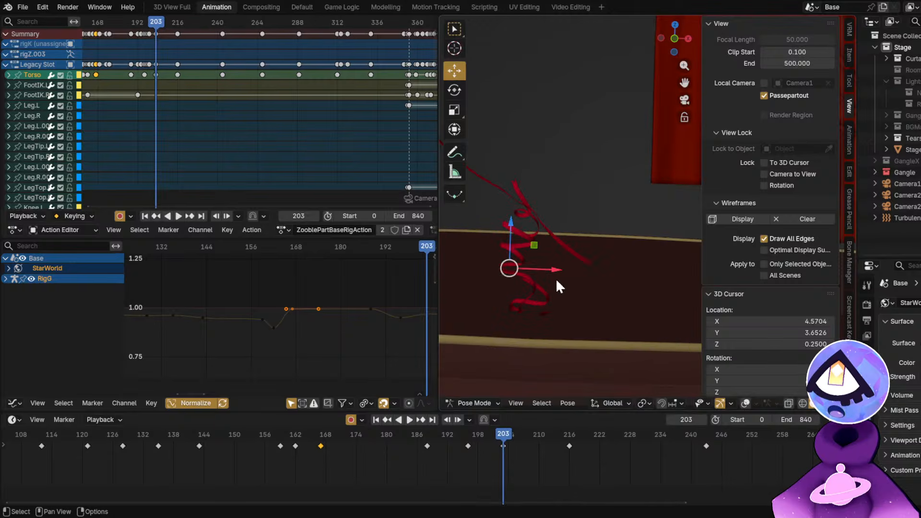
key("space")
Select the right foot IK bone at frame 173, set the transform orientation to Local, and hide the sidebar.
left_click_drag(317, 433, 351, 434)
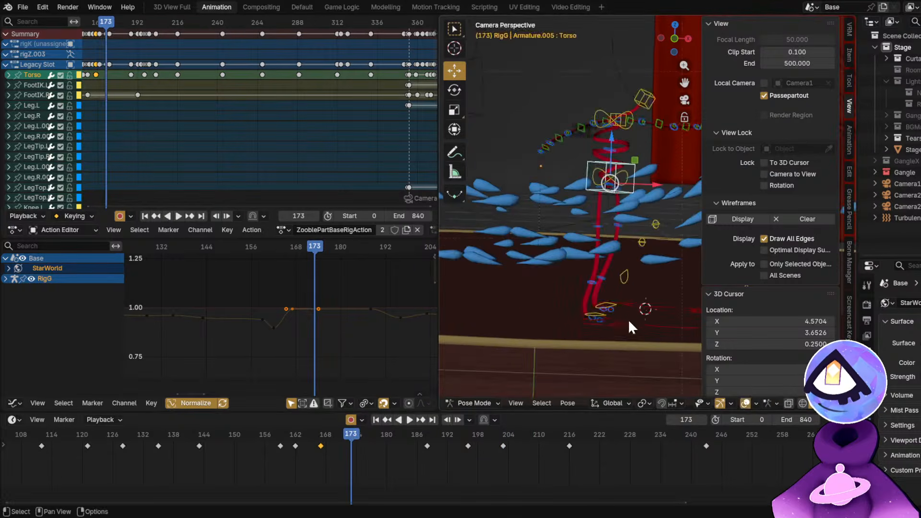
left_click(611, 299)
left_click(609, 305)
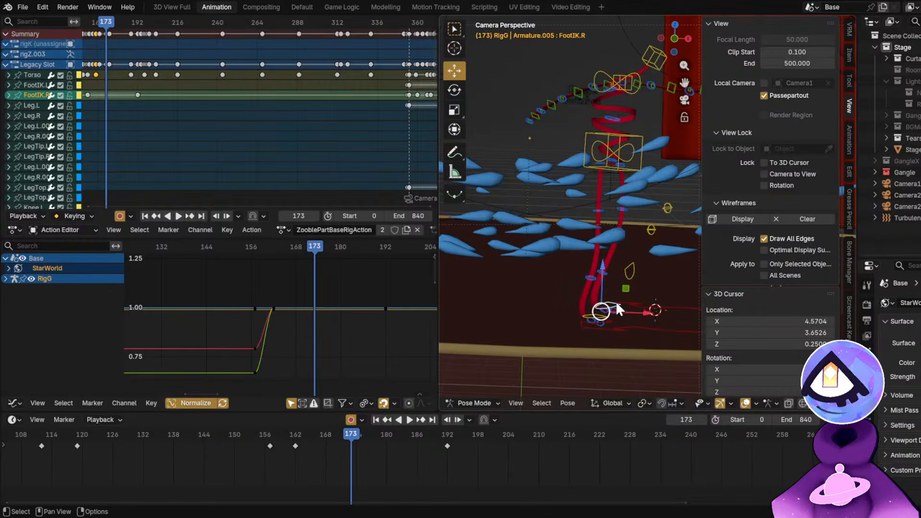
key("KP_0")
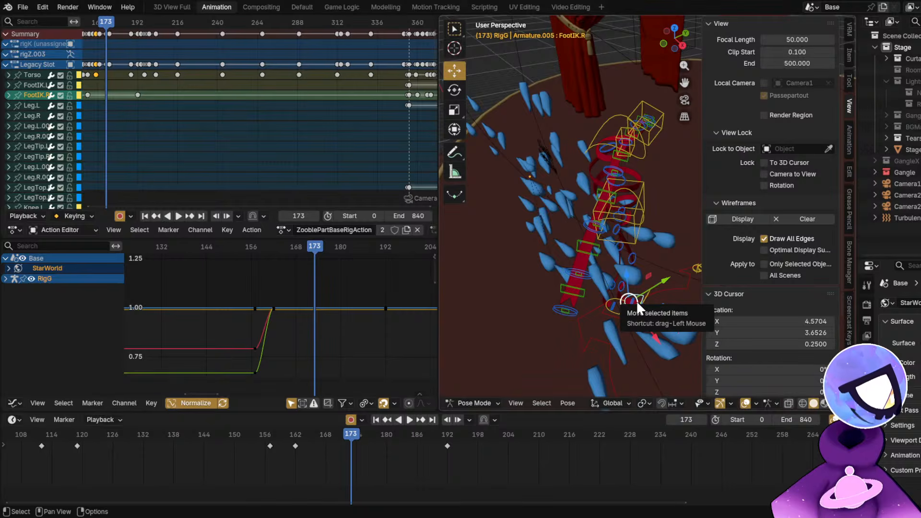
key("comma")
key("comma")
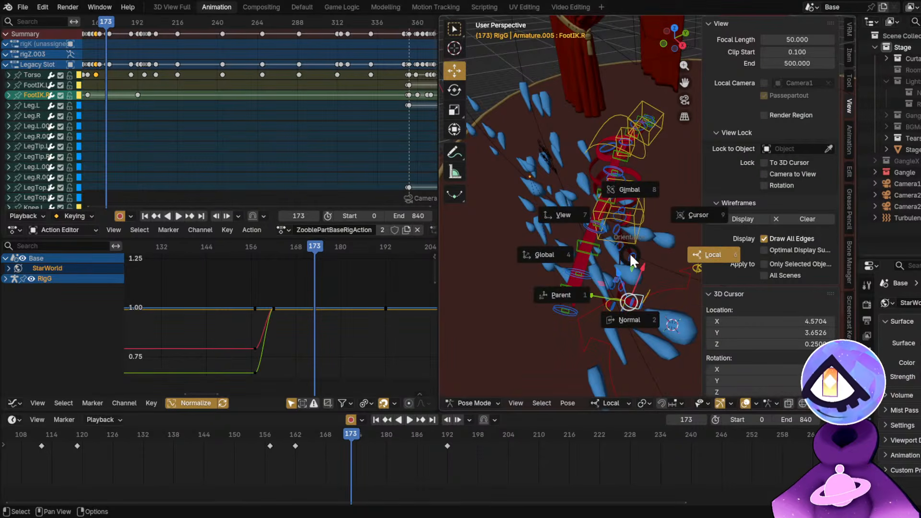
key("n")
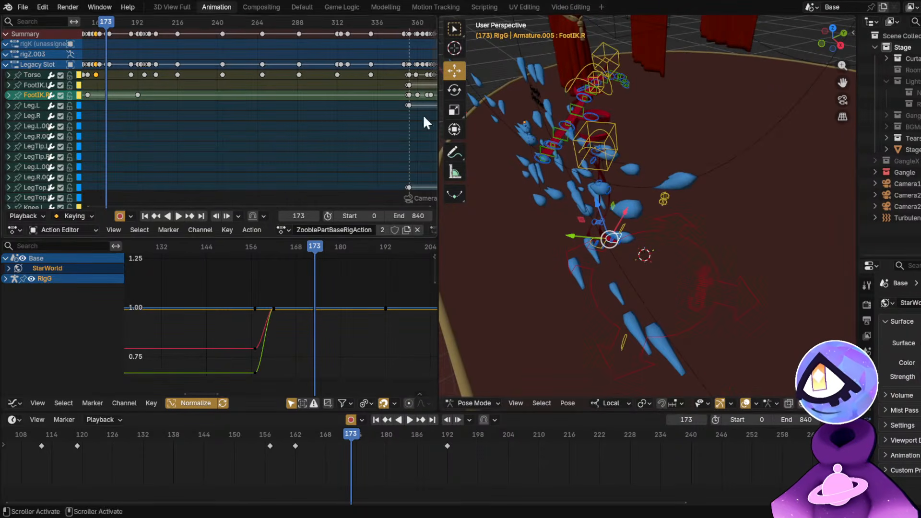
Switch to the Default workspace, and play back the spin from a view close to the feet.
left_click(302, 6)
middle_click_drag(535, 258, 490, 422)
left_click_drag(428, 461, 518, 479)
middle_click_drag(533, 363, 646, 353)
key("space")
key("space")
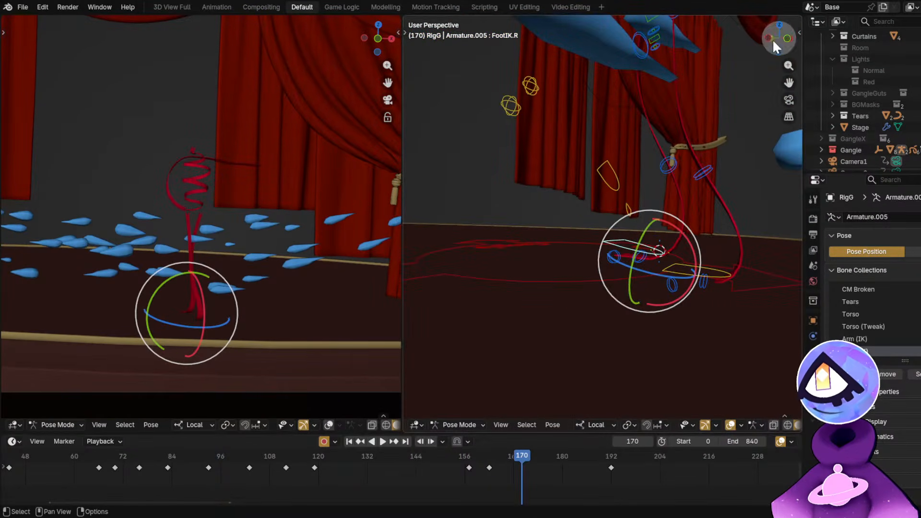
Display the right foot IK bone's transform values in the sidebar, and go to frame 163.
left_click(798, 32)
left_click(794, 76)
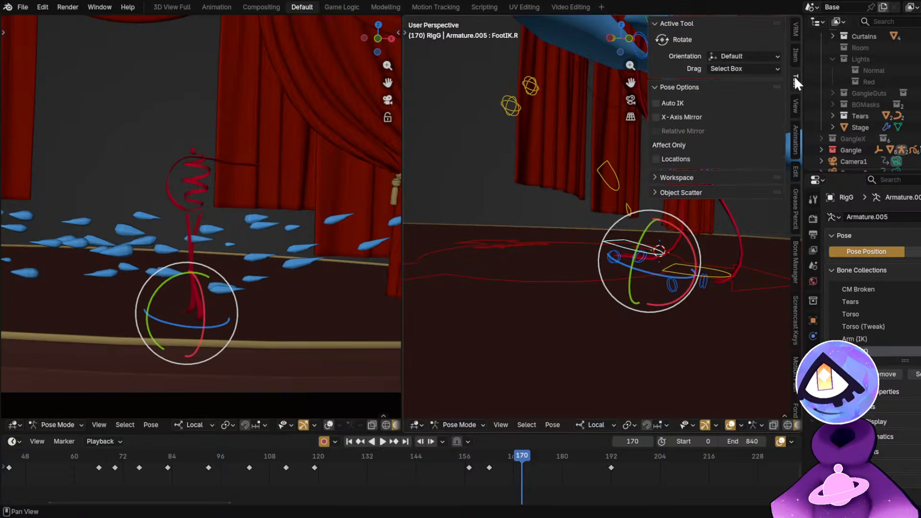
left_click(795, 48)
left_click_drag(520, 458, 493, 471)
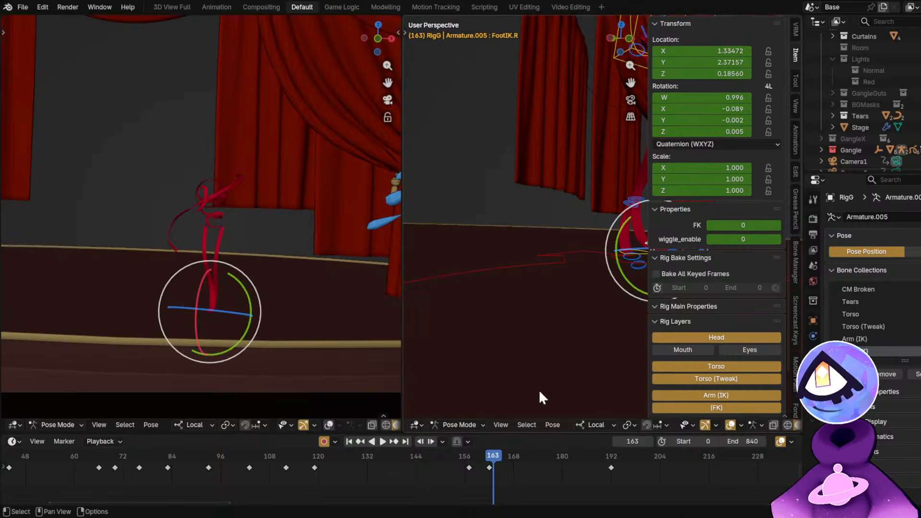
Lower the right foot IK bone to the stage floor at frame 163, to about Z 0.032.
middle_click_drag(539, 392, 521, 350)
key("alt+shift+z")
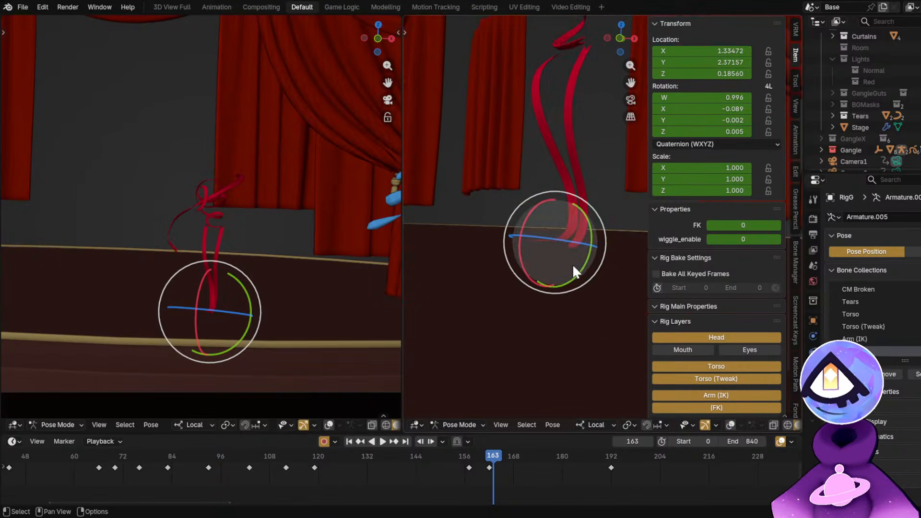
key("KP_Decimal")
middle_click_drag(554, 251, 590, 272)
key("alt+shift+z")
key("g")
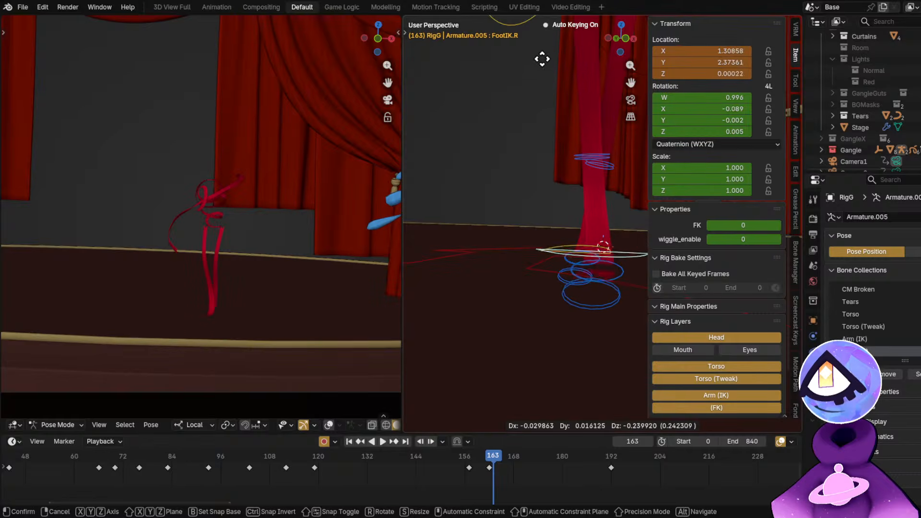
left_click(533, 417)
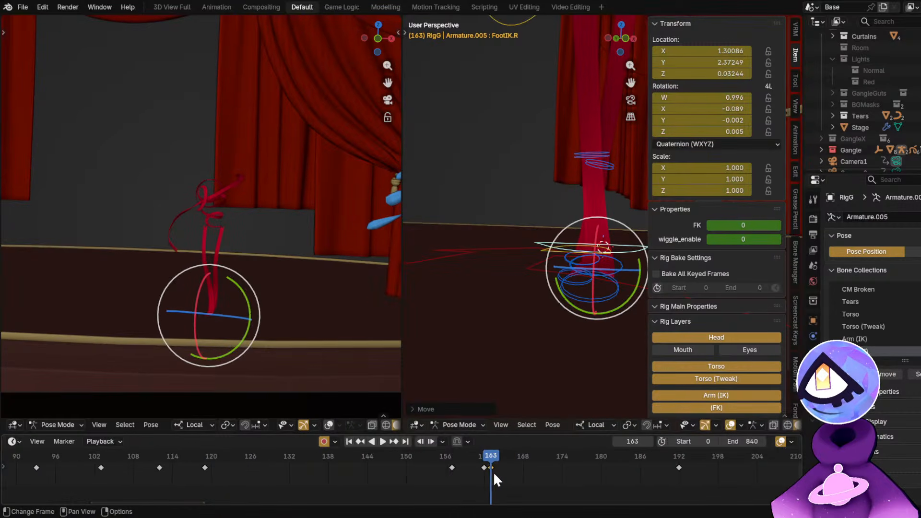
Shift the right foot IK key from frame 163 to frame 162.
scroll(495, 472, "up", 5)
key("g")
left_click(474, 473)
Scrub and play back the spin from the top view without overlays to check the right foot's path.
left_click_drag(453, 457, 535, 475)
key("KP_7")
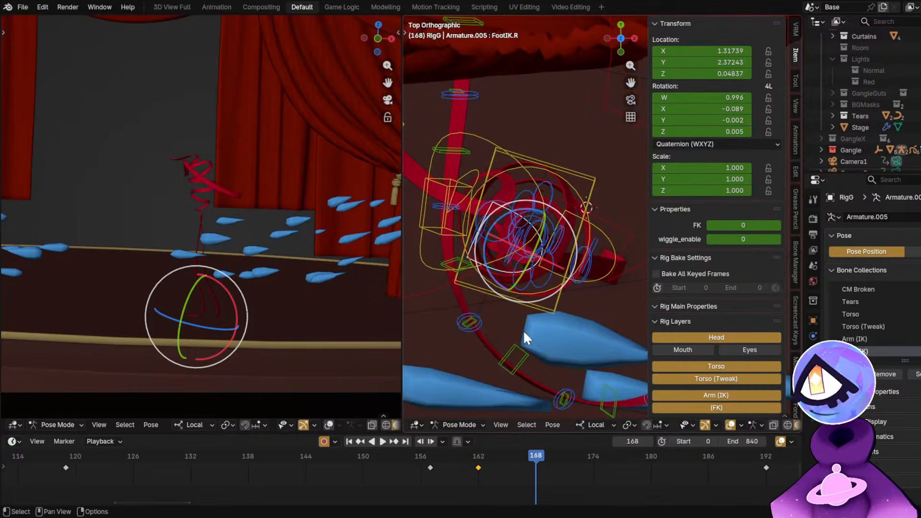
key("alt+shift+z")
scroll(499, 259, "up", 4)
key("space")
scroll(574, 293, "down", 5)
key("space")
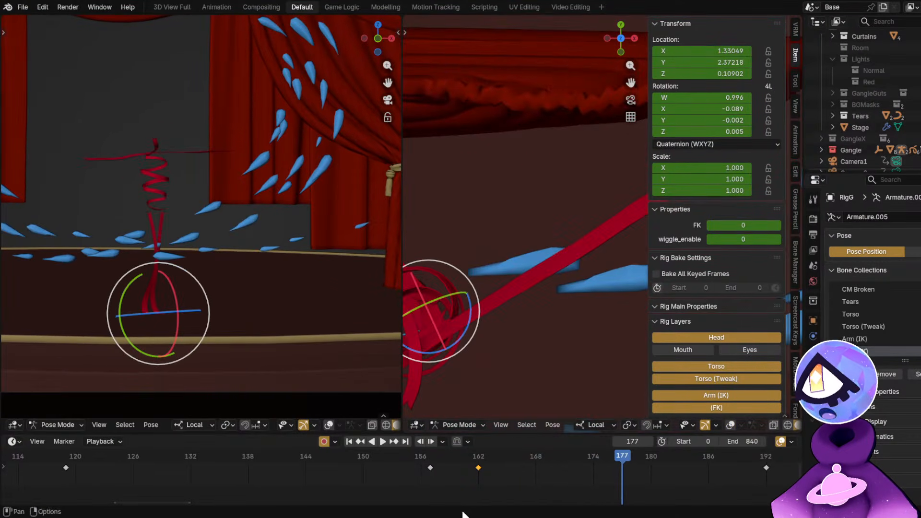
Move the right foot IK bone along the floor at frame 165 to about X 1.290, Y 2.408, and play back the spin.
left_click_drag(428, 456, 499, 459)
key("alt+shift+z")
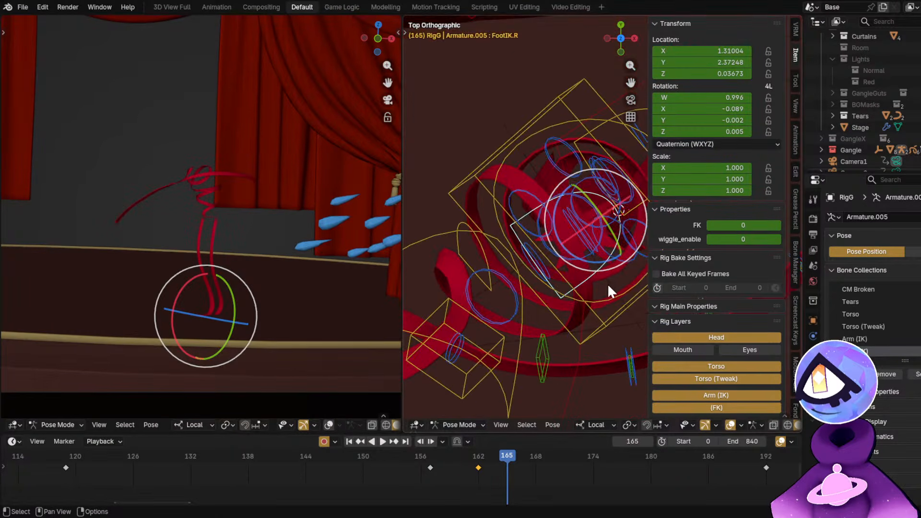
middle_click_drag(607, 284, 580, 303, "shift")
key("g")
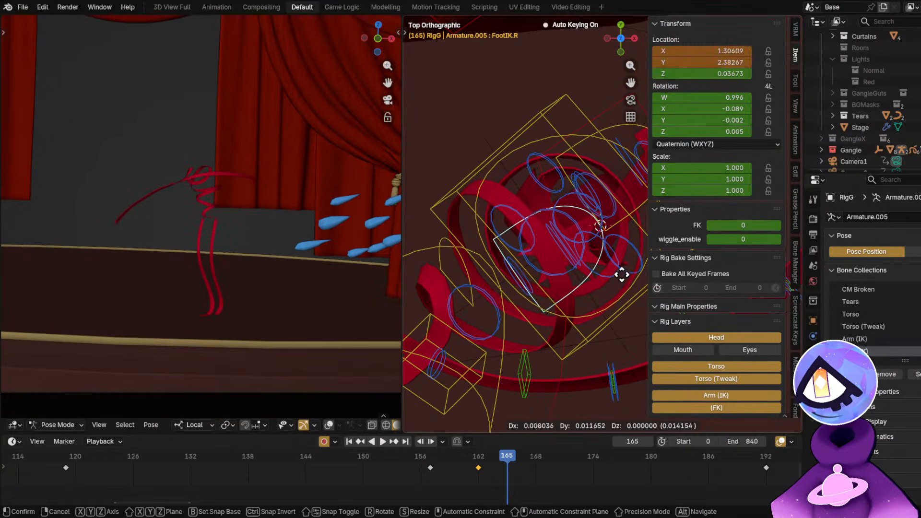
left_click(635, 237)
key("alt+shift+z")
key("space")
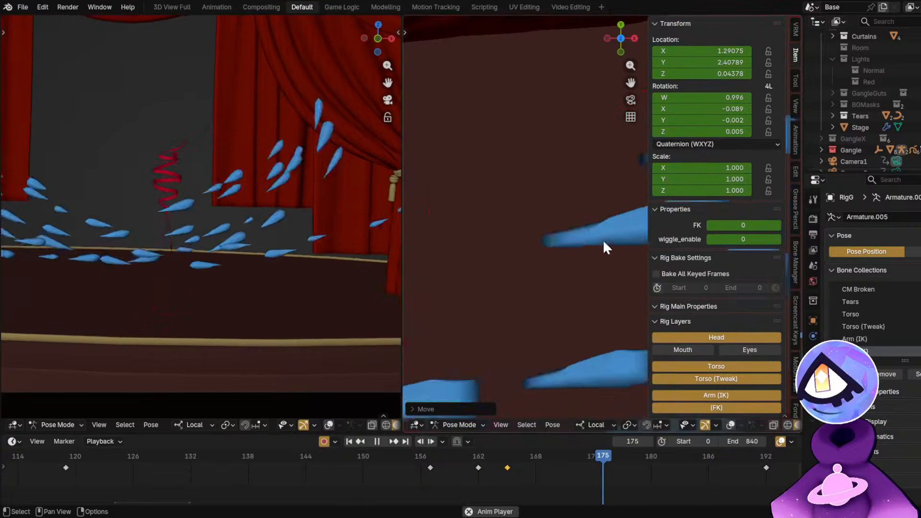
key("alt+shift+z")
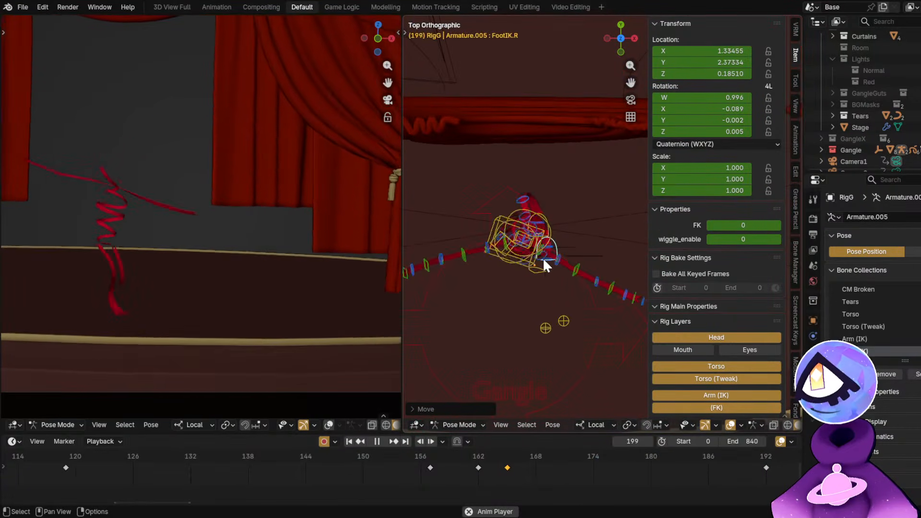
key("space")
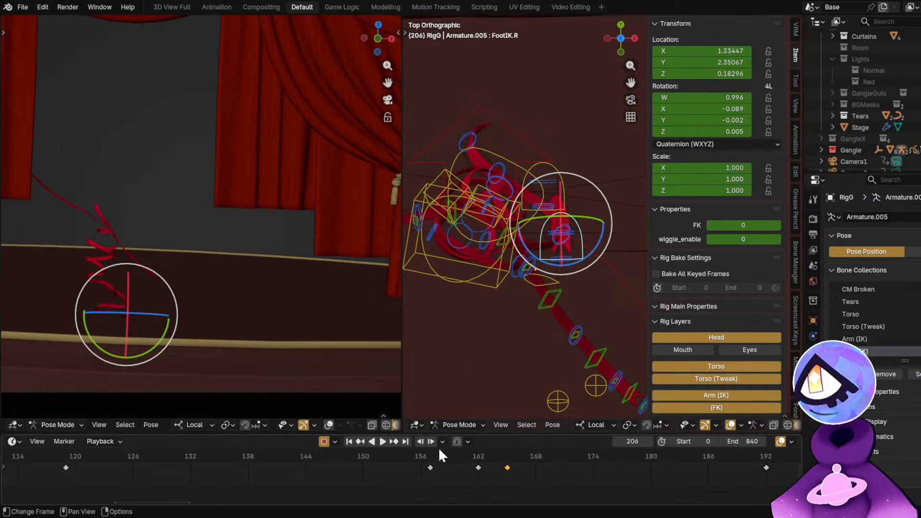
Return to frame 165, hide the sidebar, and bring the character into the top view.
left_click_drag(438, 448, 508, 450)
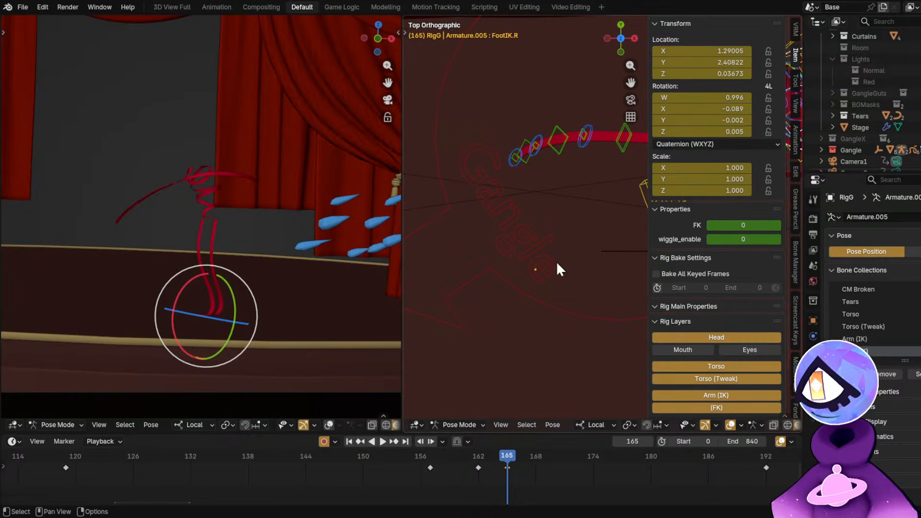
key("shift+m")
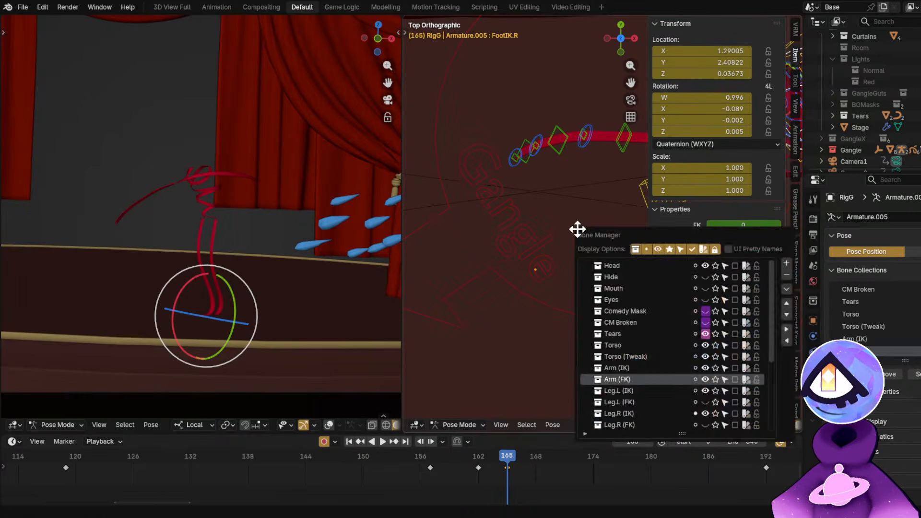
left_click(563, 191)
key("n")
middle_click_drag(621, 214, 432, 346, "shift")
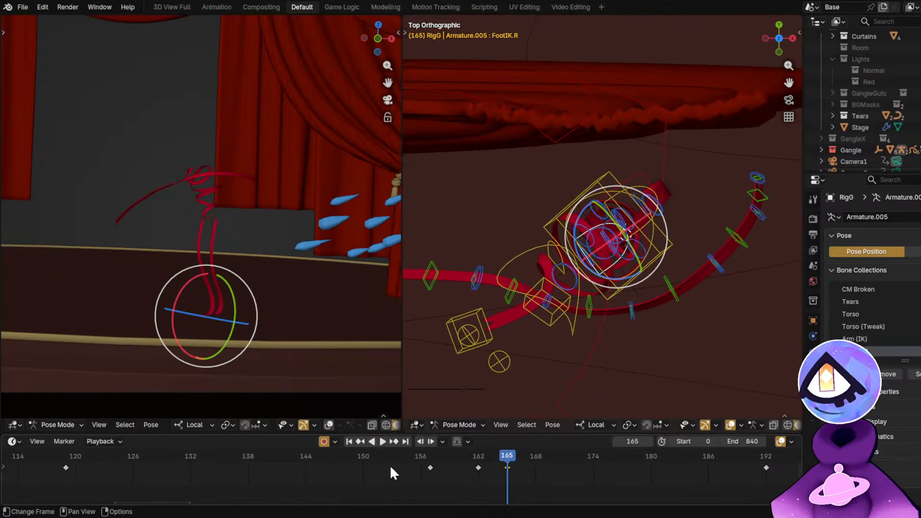
Select the left foot IK bone at frame 165, and duplicate its frame 141 key to frame 162.
left_click_drag(389, 465, 655, 450)
left_click_drag(484, 461, 504, 476)
middle_click_drag(638, 307, 604, 205)
left_click(653, 270)
middle_click_drag(653, 270, 592, 336)
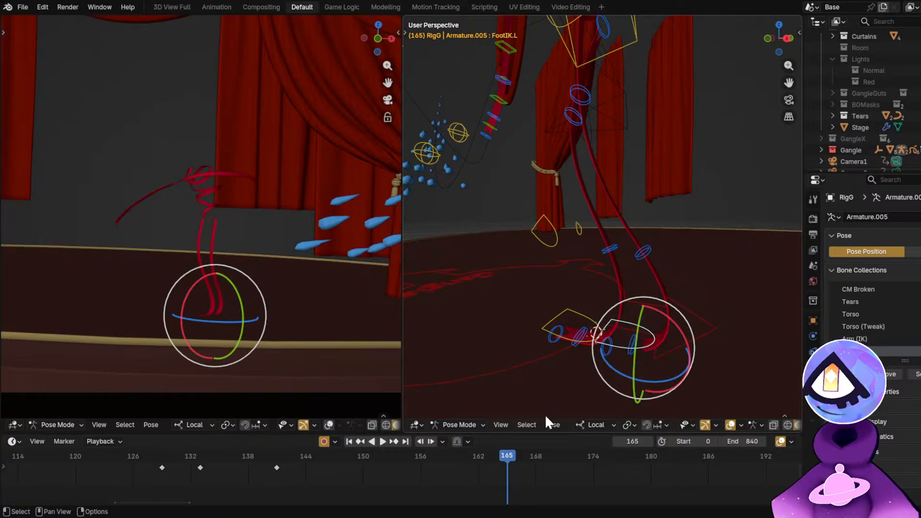
left_click_drag(277, 468, 482, 486)
Raise and rotate the left foot IK bone beside the standing leg at frame 165, and play back the spin.
key("g")
left_click(722, 330)
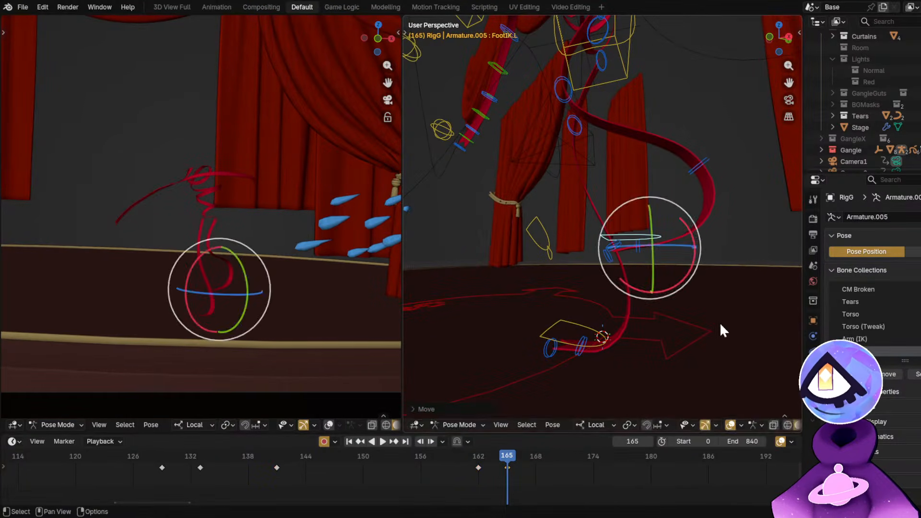
key("r")
left_click(674, 207)
middle_click_drag(628, 266, 697, 271)
key("g")
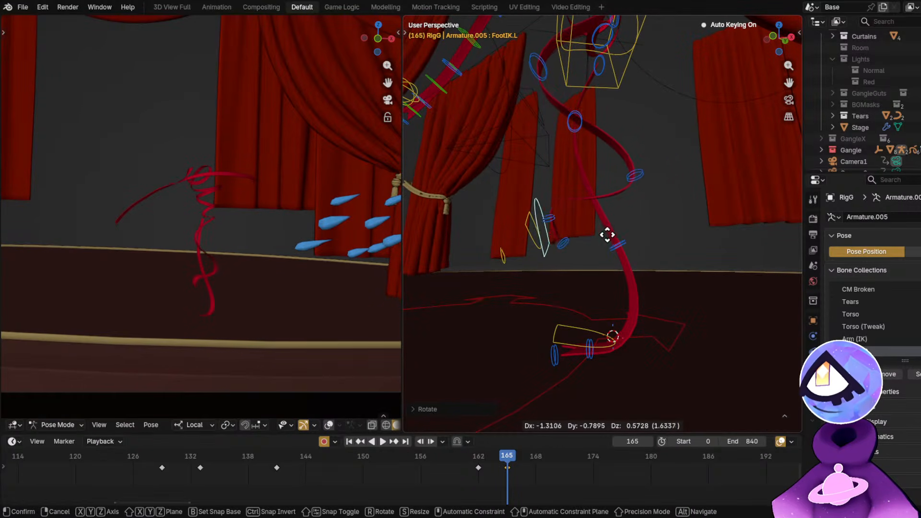
left_click(626, 223)
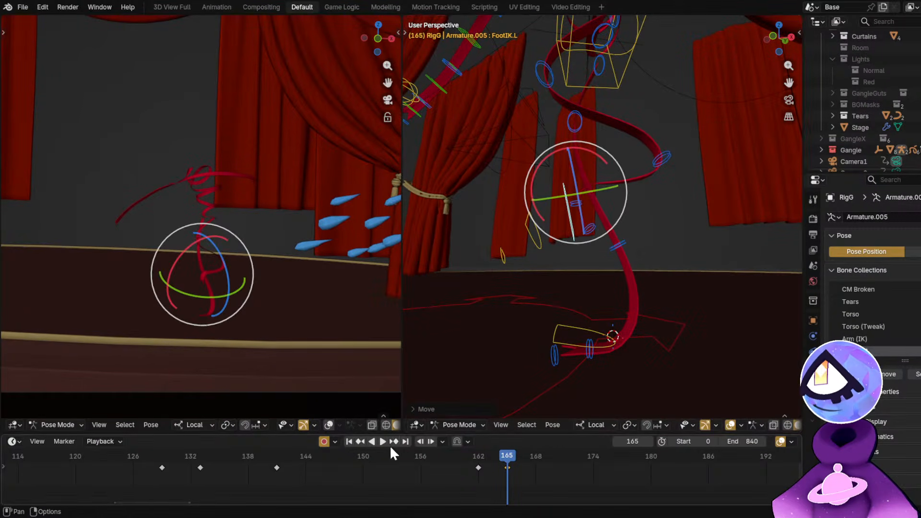
left_click(382, 456)
key("space")
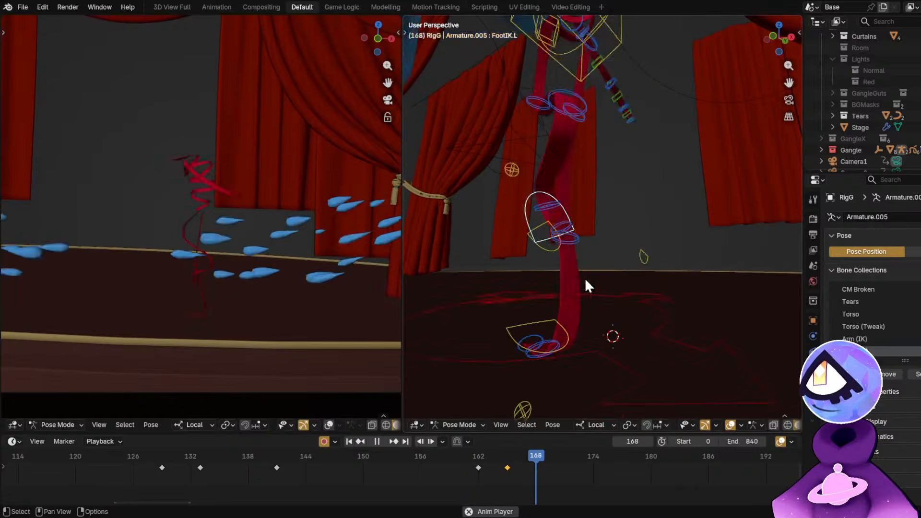
key("space")
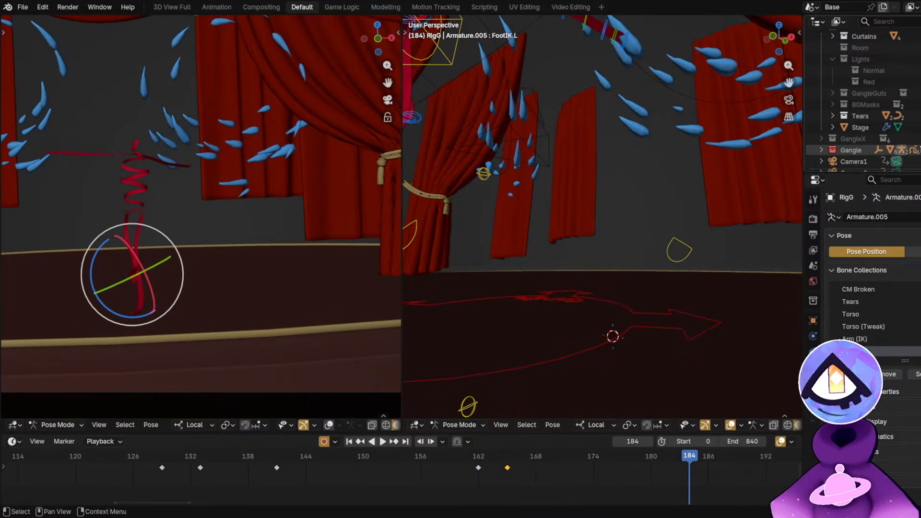
Show the GangleX collection in place of Gangle, and play back its spin twice for comparison.
left_click(918, 150)
left_click(918, 139)
left_click(396, 456)
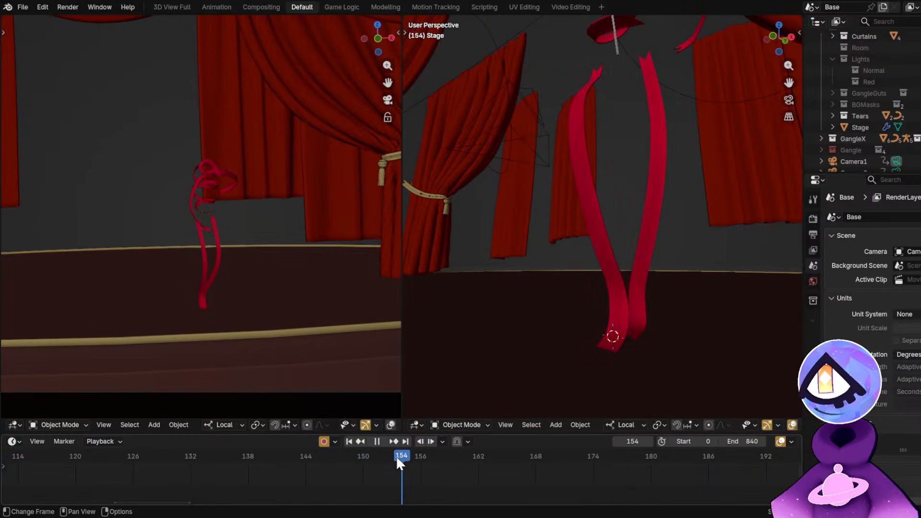
key("space")
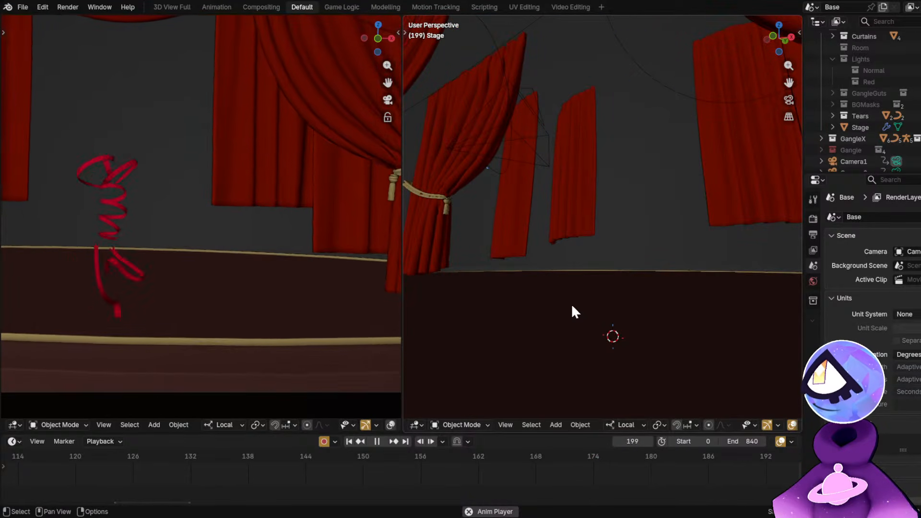
key("space")
left_click_drag(343, 456, 307, 456)
key("space")
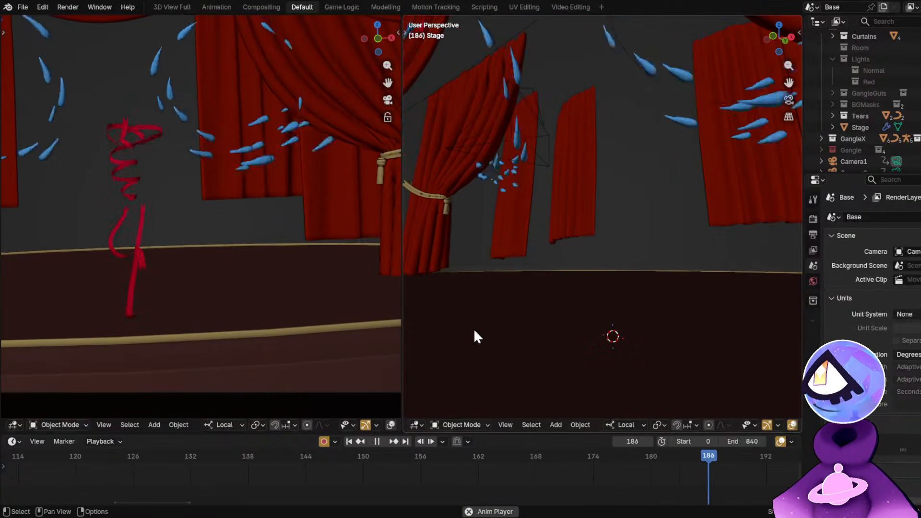
key("space")
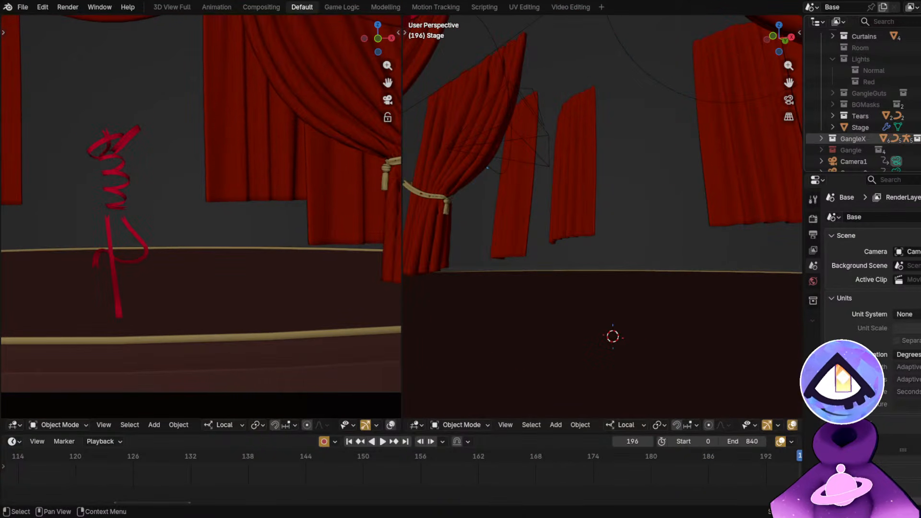
Show the Gangle collection again in place of GangleX, and play back its spin.
left_click(918, 139)
left_click(918, 151)
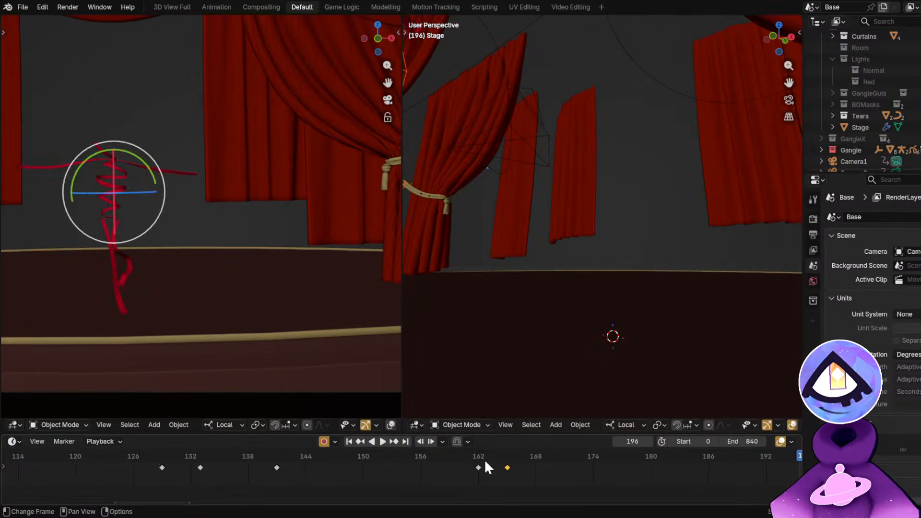
left_click(247, 461)
key("space")
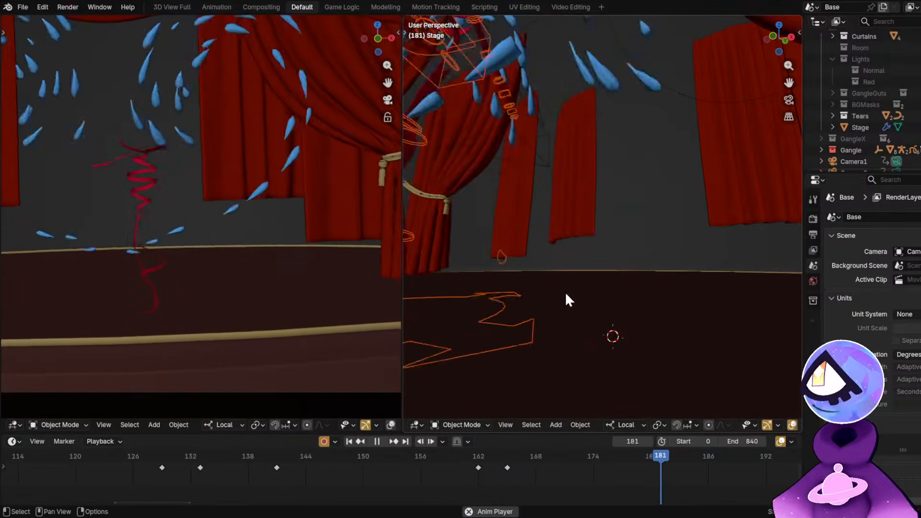
key("space")
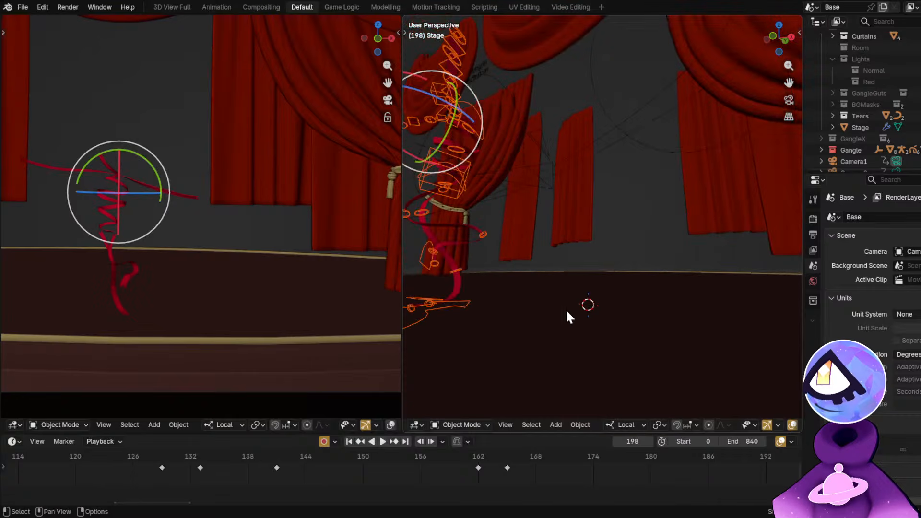
middle_click_drag(567, 311, 569, 336)
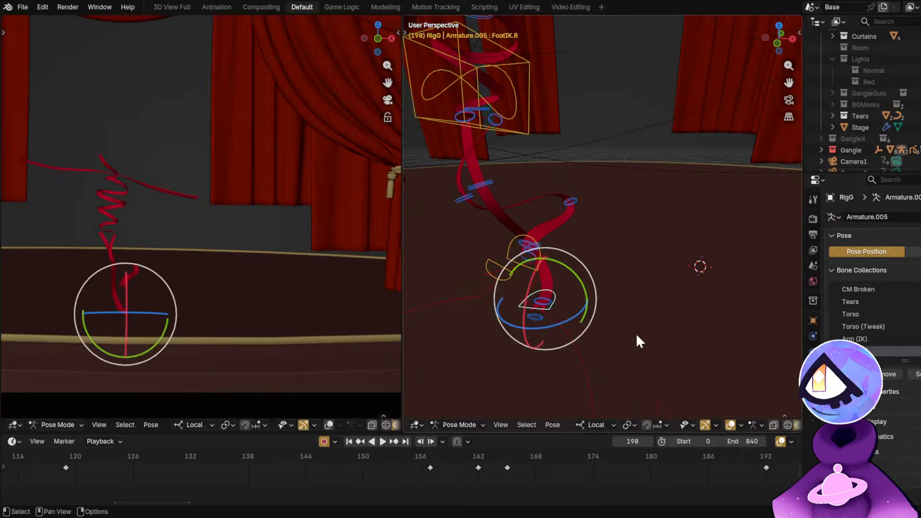
Go to frame 165 and show the right foot IK bone in the right orthographic view.
middle_click_drag(636, 336, 477, 402)
left_click_drag(432, 455, 507, 476)
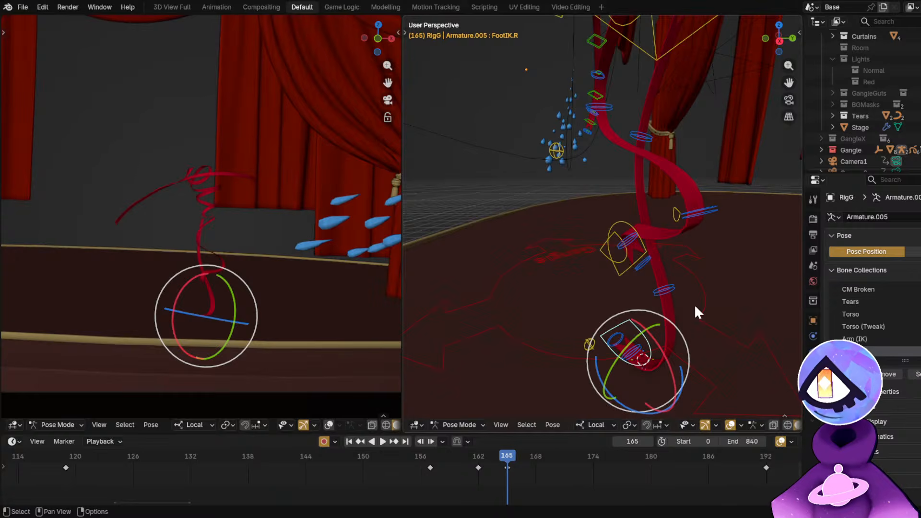
key("KP_3")
middle_click_drag(671, 280, 691, 297)
key("KP_3")
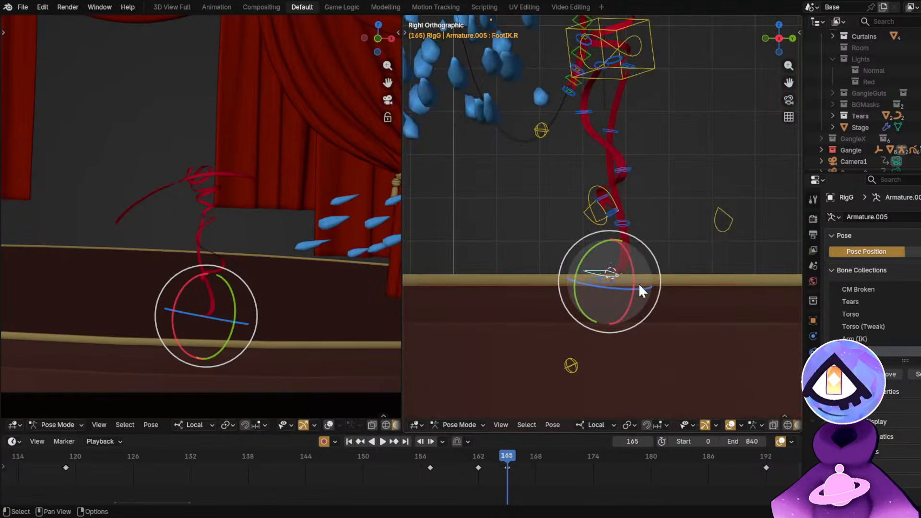
key("r")
left_click(658, 303)
key("ctrl+z")
Rotate the right foot IK bone about its local axis until the toe points down at frame 165, and raise the foot.
middle_click_drag(575, 335, 648, 255)
key("r")
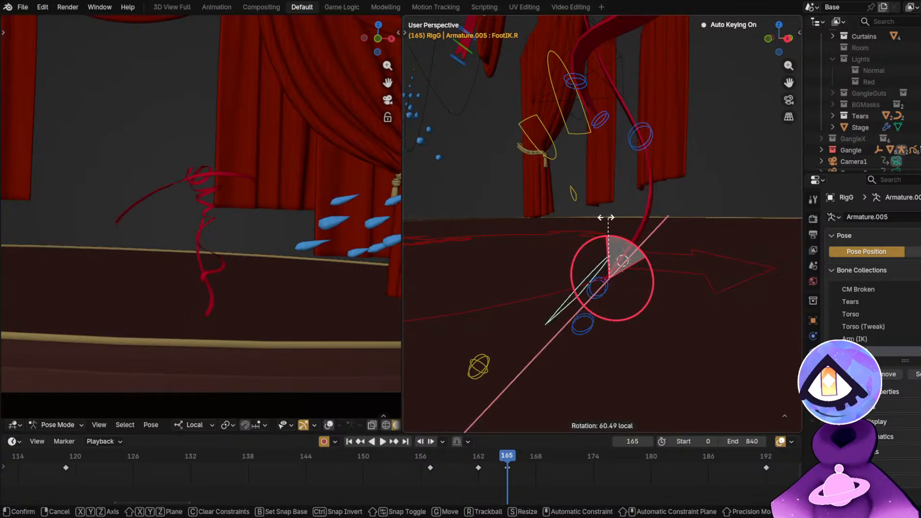
left_click(559, 220)
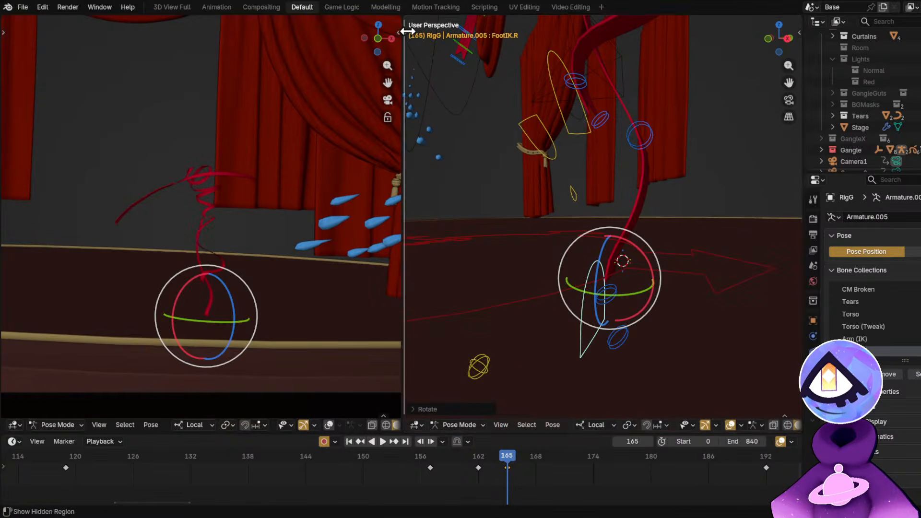
left_click(406, 32)
left_click(418, 70)
left_click_drag(598, 264, 582, 198)
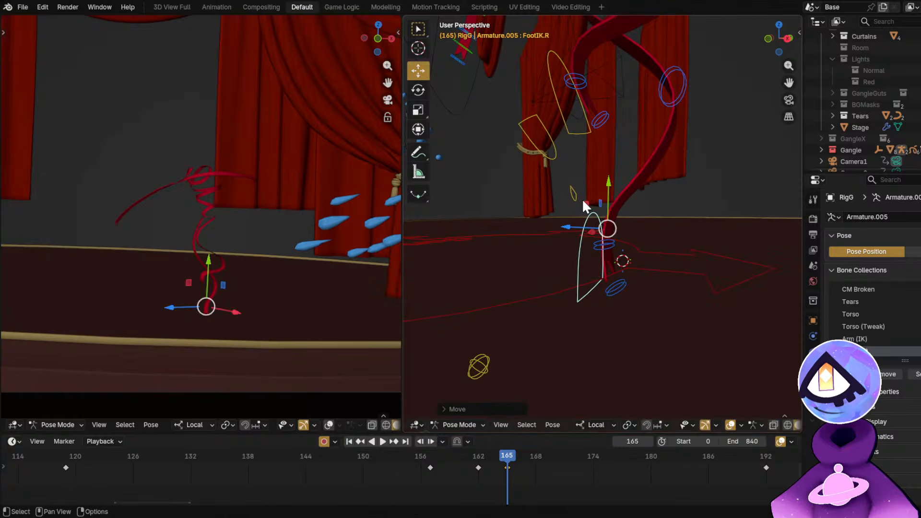
Raise the Torso bone at frame 167, tilt it slightly and shift it sideways.
scroll(611, 156, "down", 2)
middle_click_drag(612, 155, 612, 192, "shift")
scroll(619, 150, "down", 2)
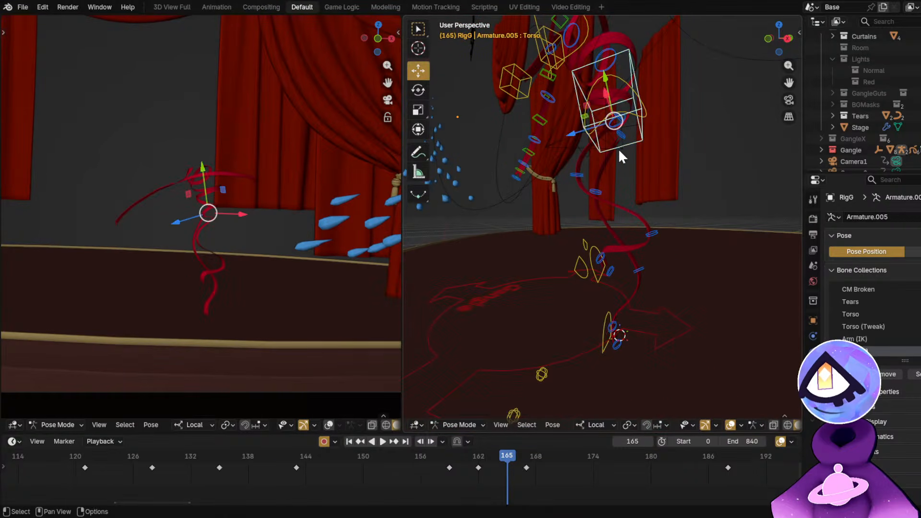
left_click_drag(516, 468, 525, 463)
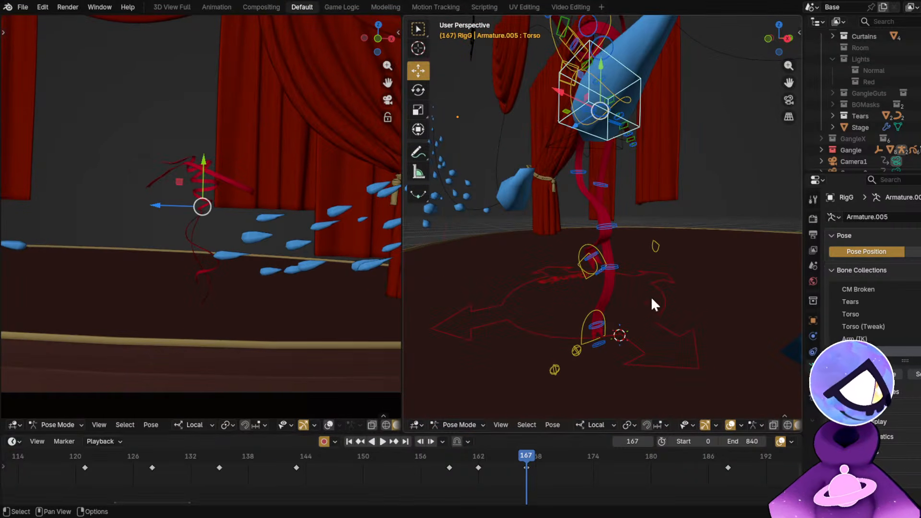
middle_click_drag(583, 167, 682, 278)
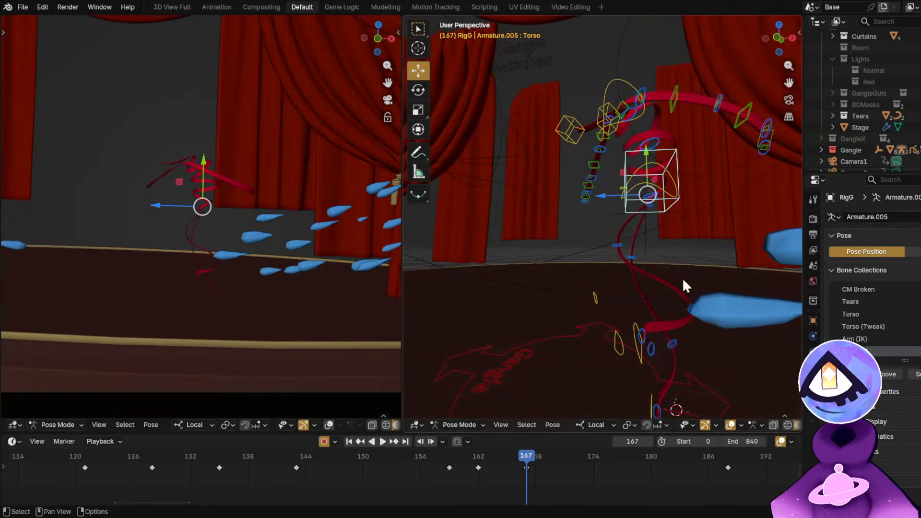
key("g")
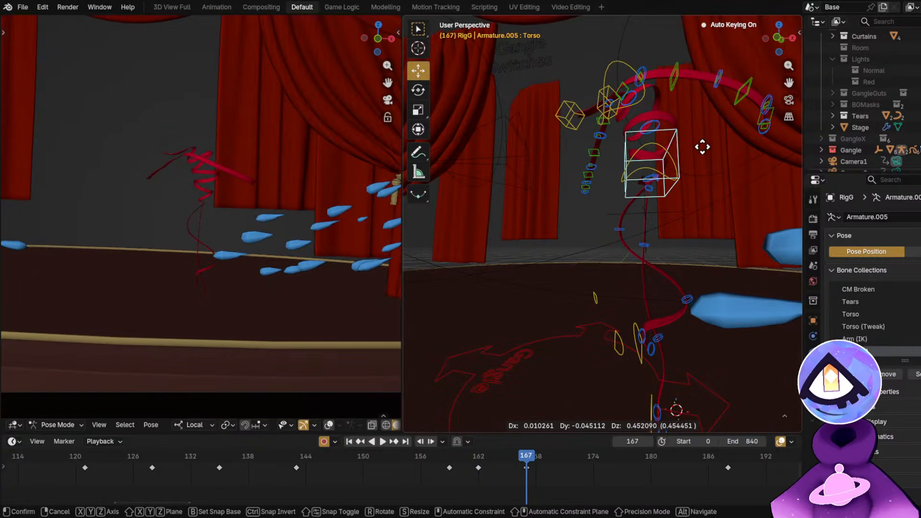
left_click(701, 146)
key("r")
left_click(736, 257)
key("g")
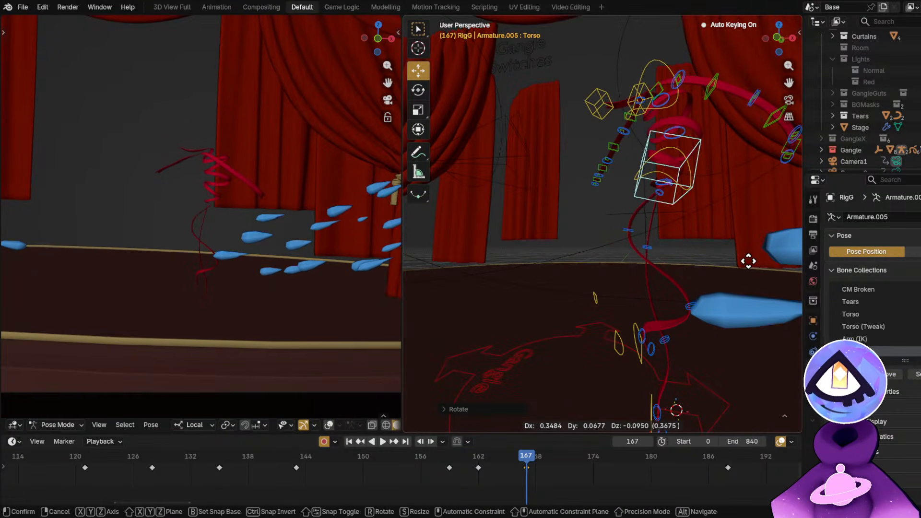
left_click(743, 262)
Play back the spin from frame 159.
left_click(450, 455)
key("space")
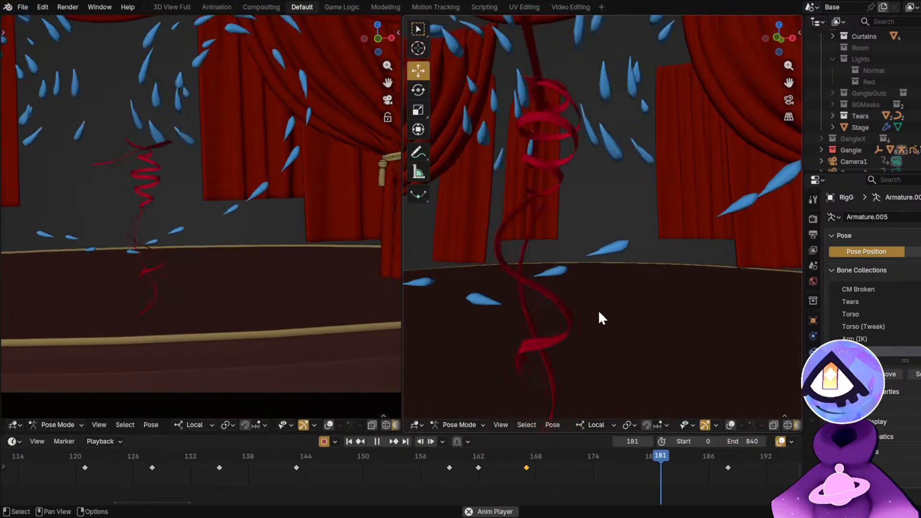
key("space")
Duplicate the right foot IK bone's frame 165 key onto frame 192, and play back the spin.
middle_click_drag(593, 355, 560, 306, "shift")
key("alt+shift+z")
left_click(557, 287)
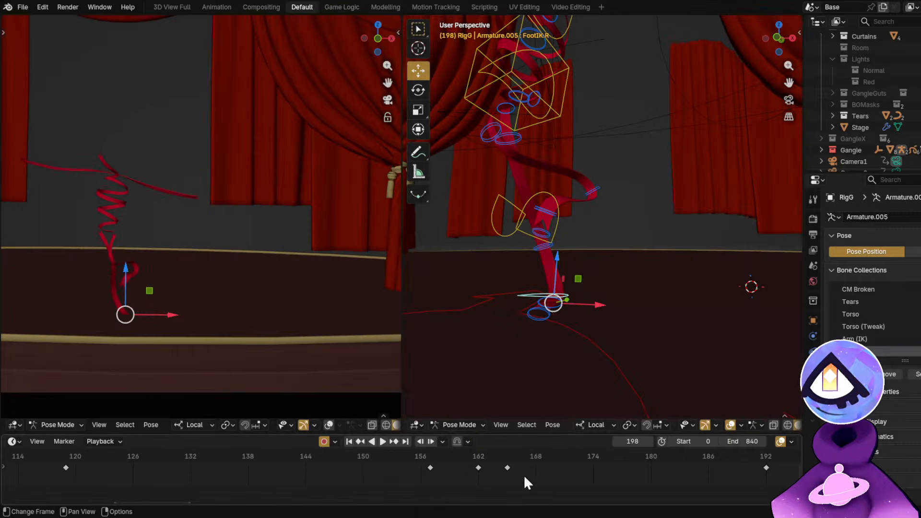
left_click(509, 467)
key("shift+d")
left_click(767, 475)
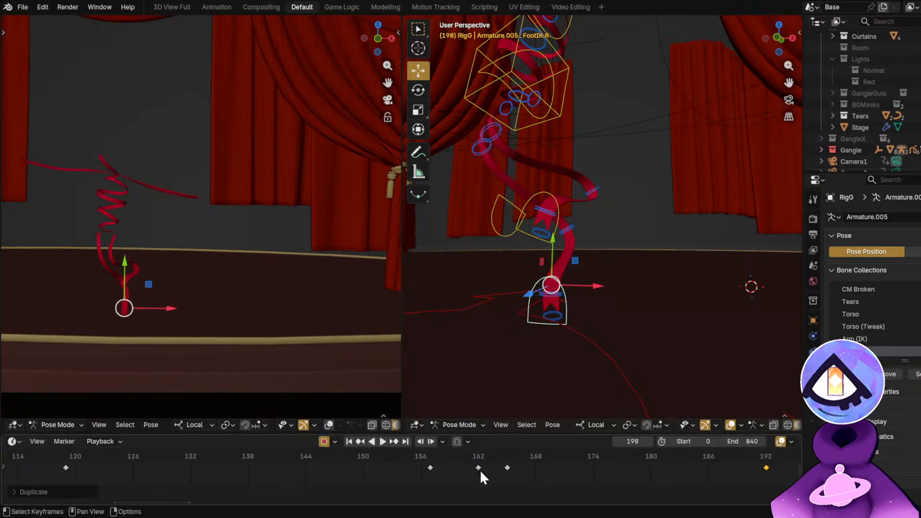
left_click(452, 456)
key("space")
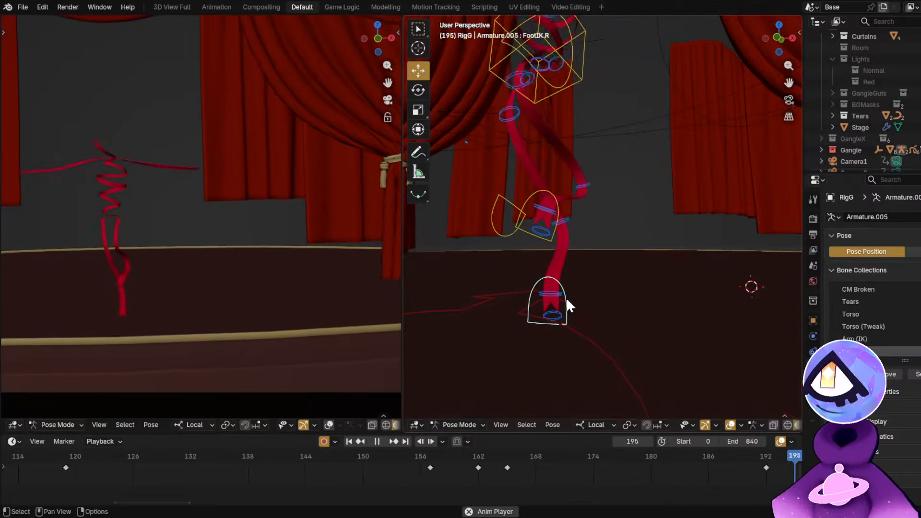
key("space")
Duplicate the Torso bone's frame 167 key onto frame 188, and play back the result.
left_click(541, 150)
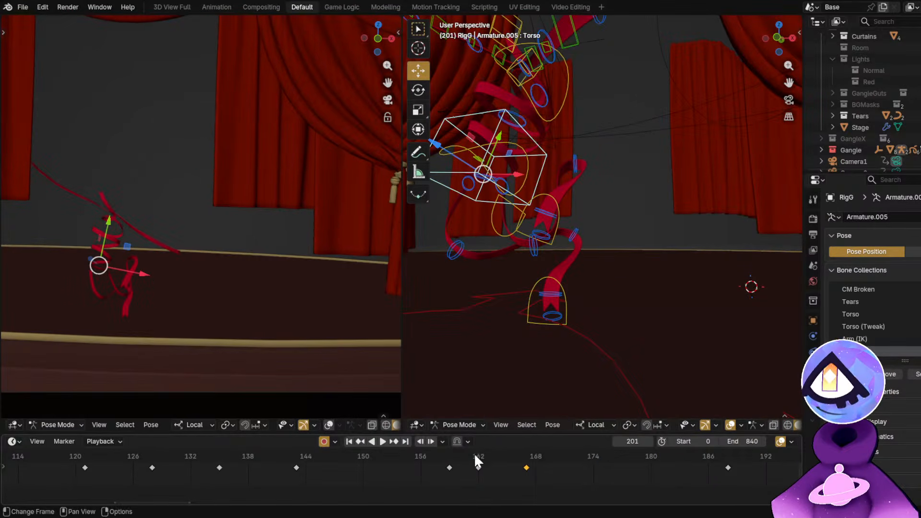
left_click_drag(476, 455, 730, 468)
left_click_drag(526, 468, 722, 478)
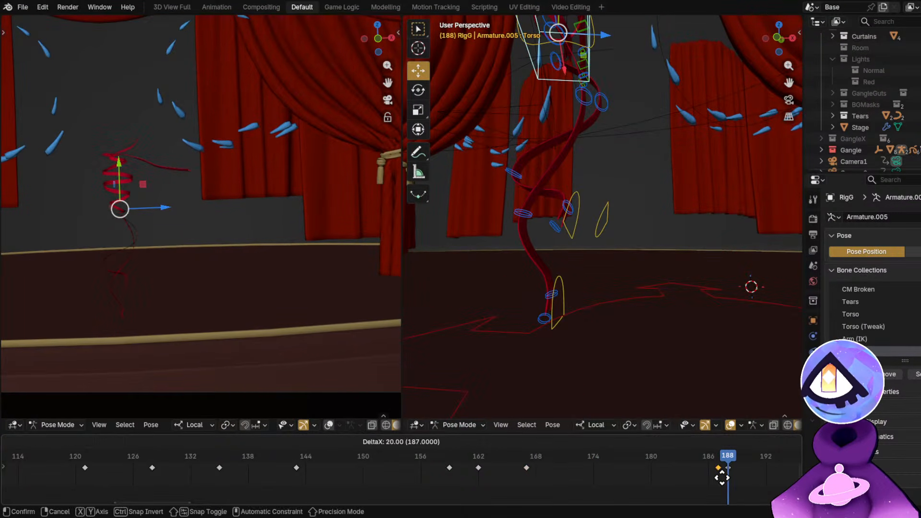
left_click(728, 478)
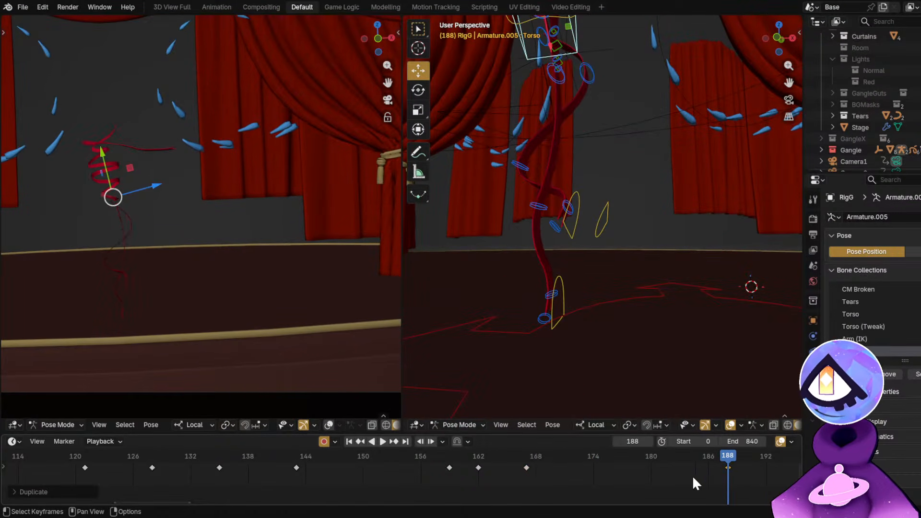
left_click(517, 458)
key("space")
key("space")
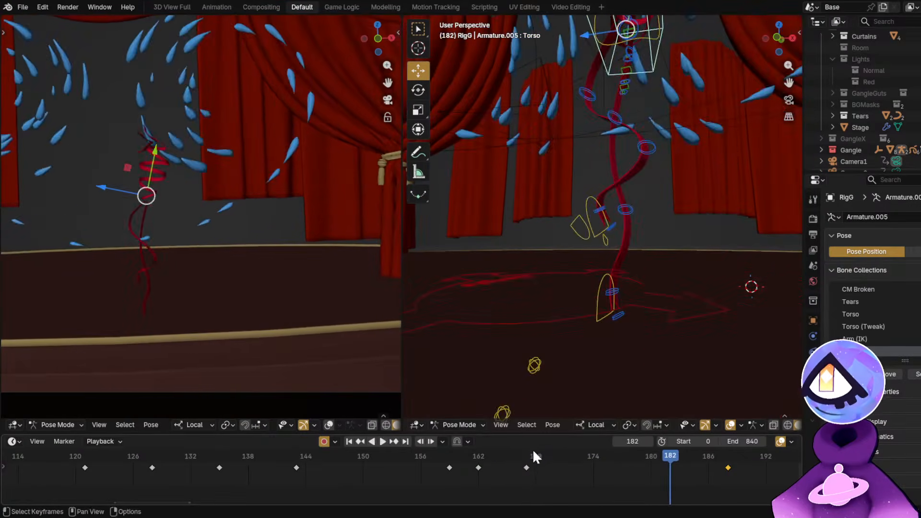
Rotate the Torso bone freely at frame 167 and move it over the standing leg.
left_click(528, 456)
middle_click_drag(689, 341, 641, 249)
left_click(418, 89)
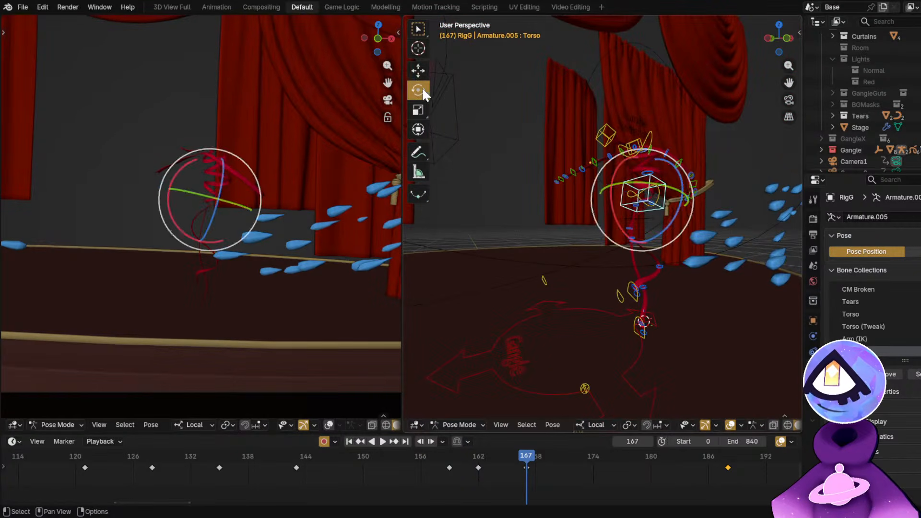
left_click_drag(660, 210, 665, 235)
middle_click_drag(665, 235, 736, 217)
key("g")
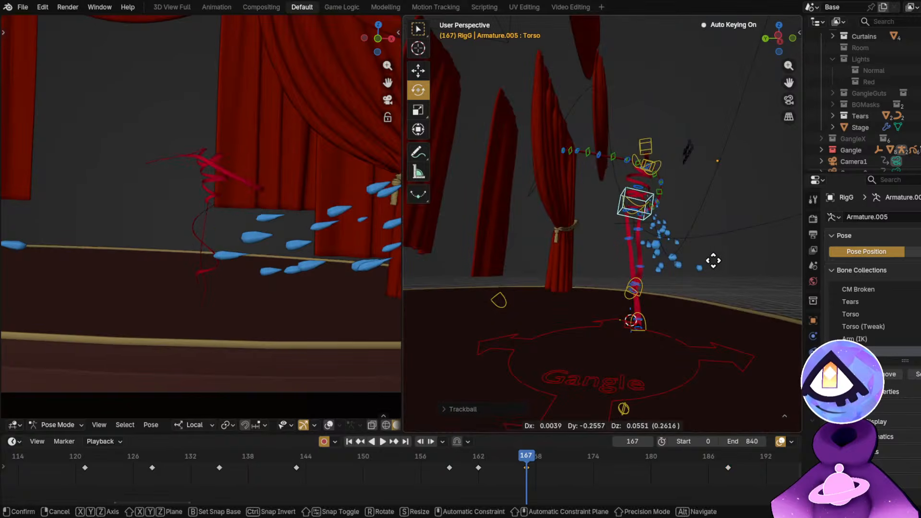
left_click(727, 260)
Level the Torso bone at frame 173 by rotating it, and shift it slightly sideways.
middle_click_drag(726, 260, 508, 300)
left_click(667, 157)
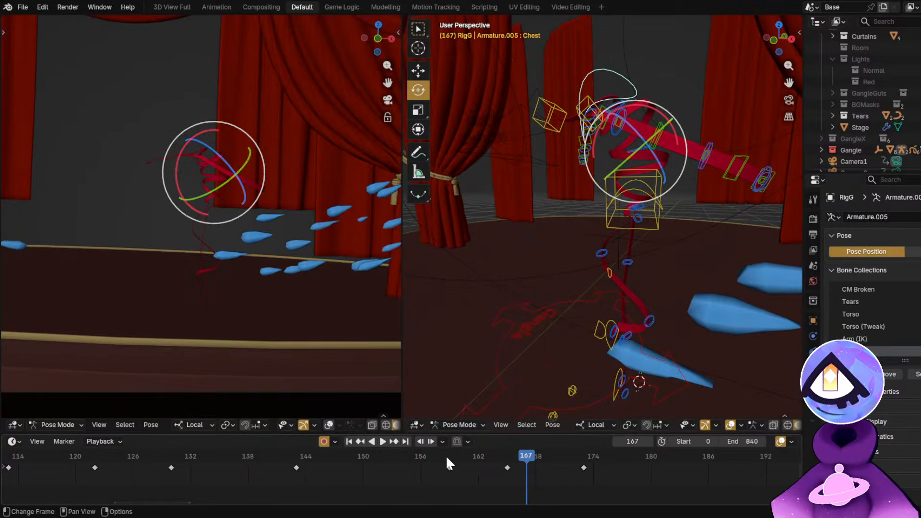
left_click_drag(445, 463, 582, 474)
middle_click_drag(654, 254, 607, 238)
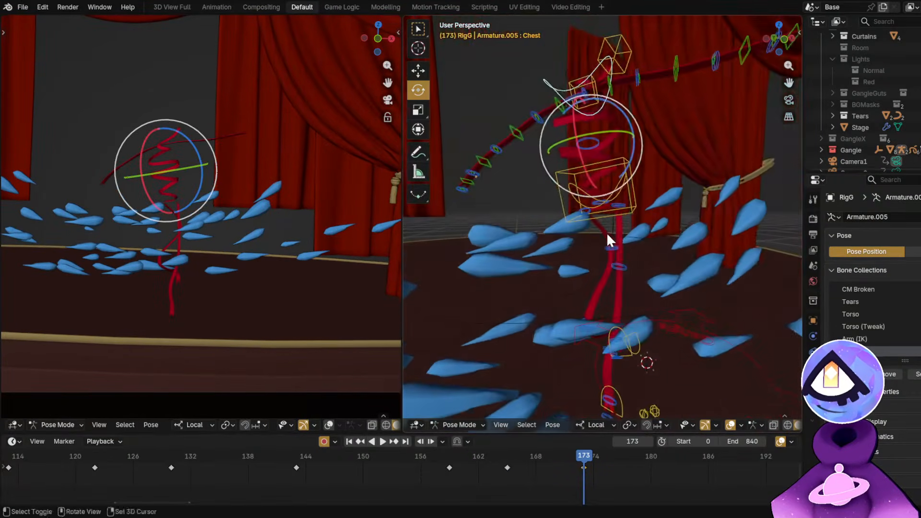
left_click(632, 205)
middle_click_drag(590, 304, 672, 232)
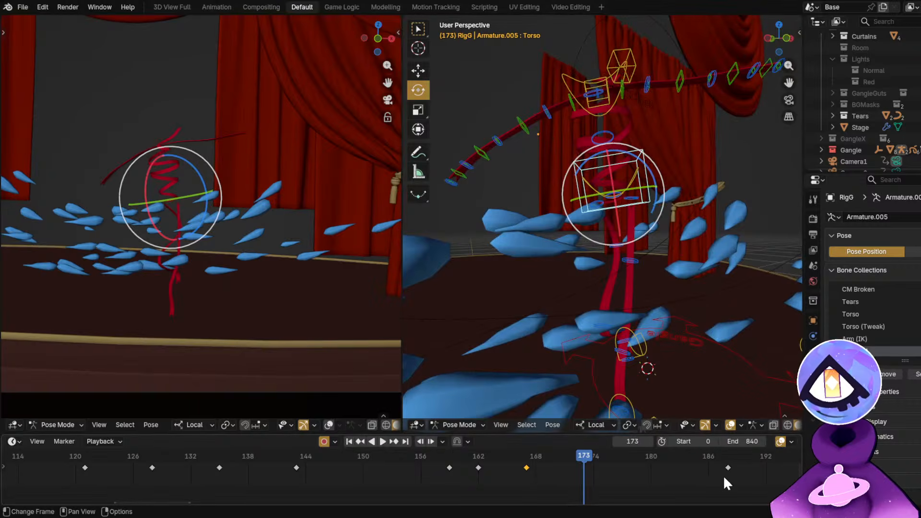
key("r")
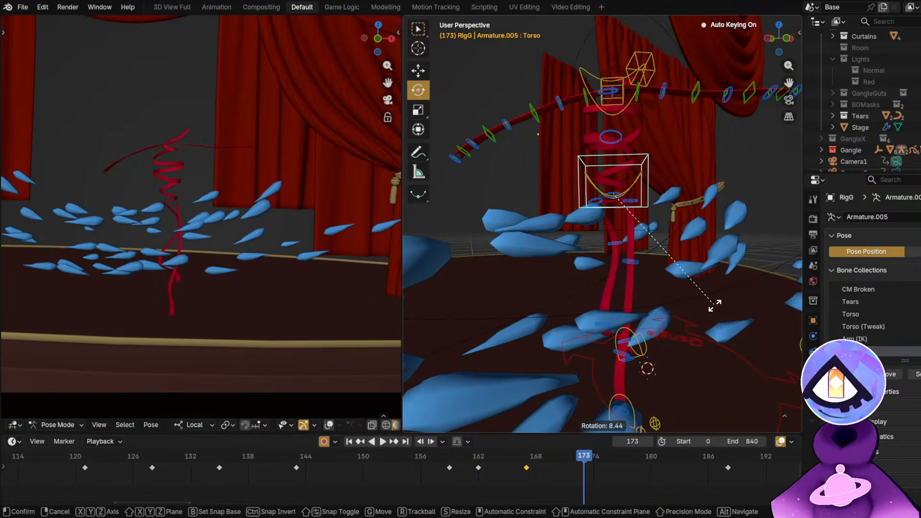
left_click(715, 304)
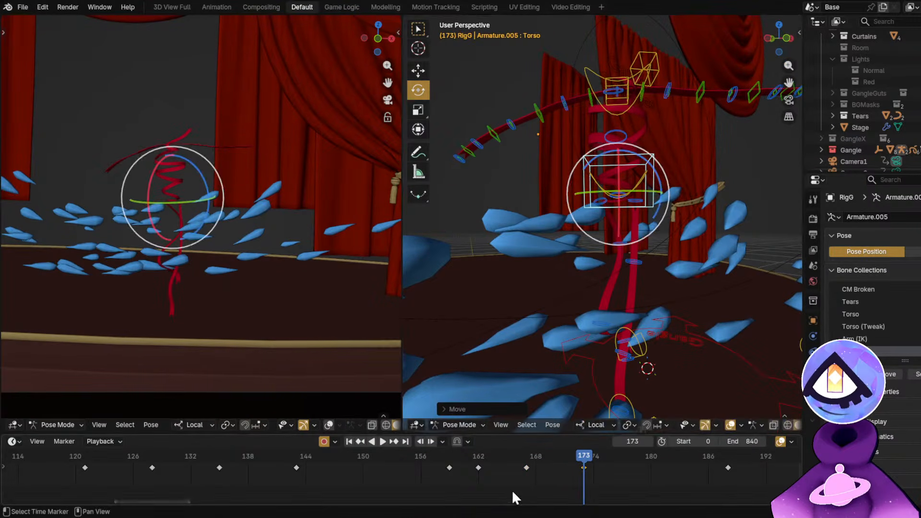
Duplicate the Torso bone's frame 173 key onto frame 188, and play back the spin into the fall.
left_click(526, 468)
key("g")
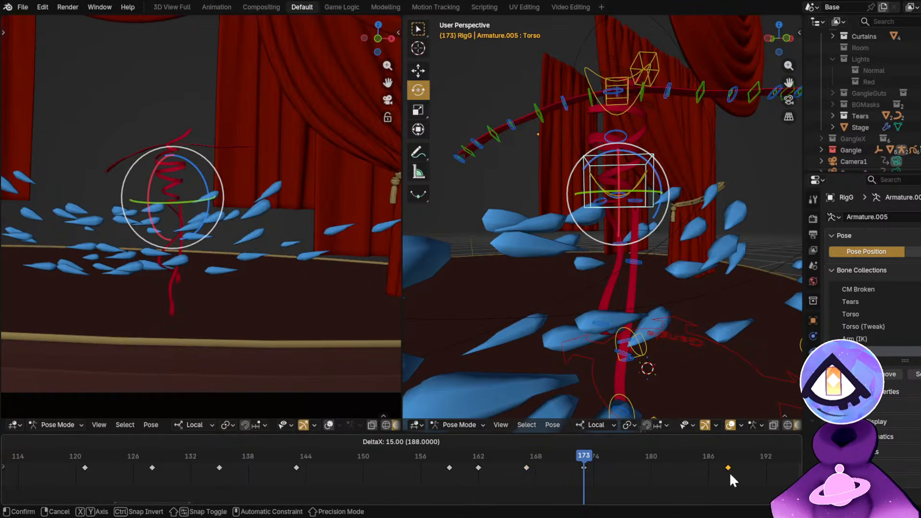
left_click(729, 472)
key("space")
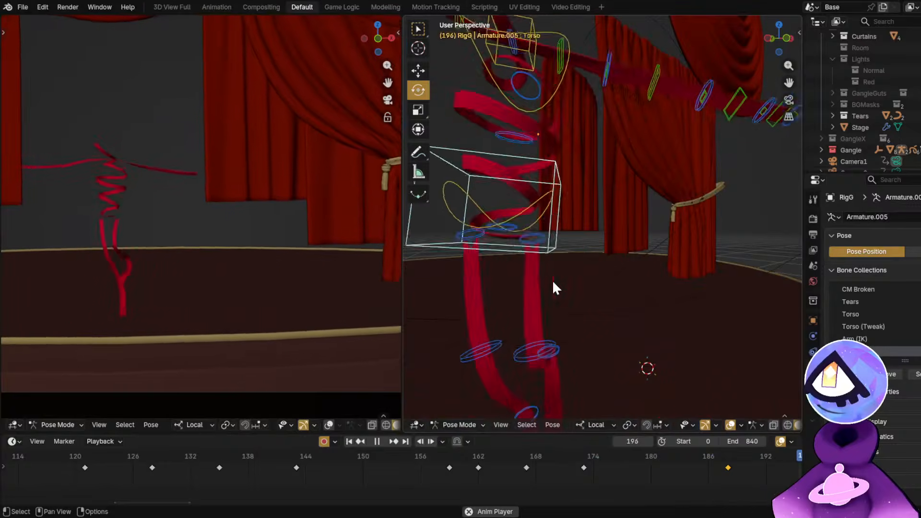
key("space")
Move the right foot IK bone's frame 192 key to frame 190, and duplicate its frame 162 key to frame 194.
middle_click_drag(604, 324, 593, 217, "shift")
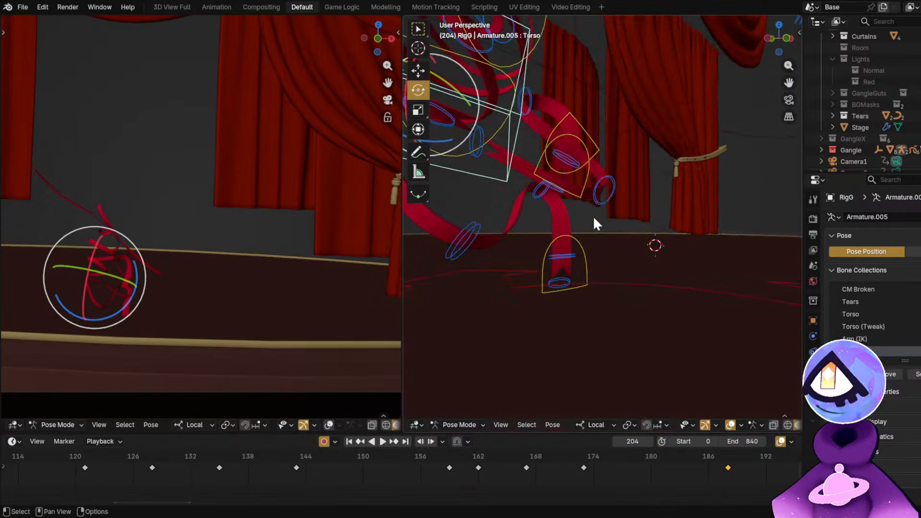
left_click(583, 256)
middle_click_drag(783, 482, 409, 500)
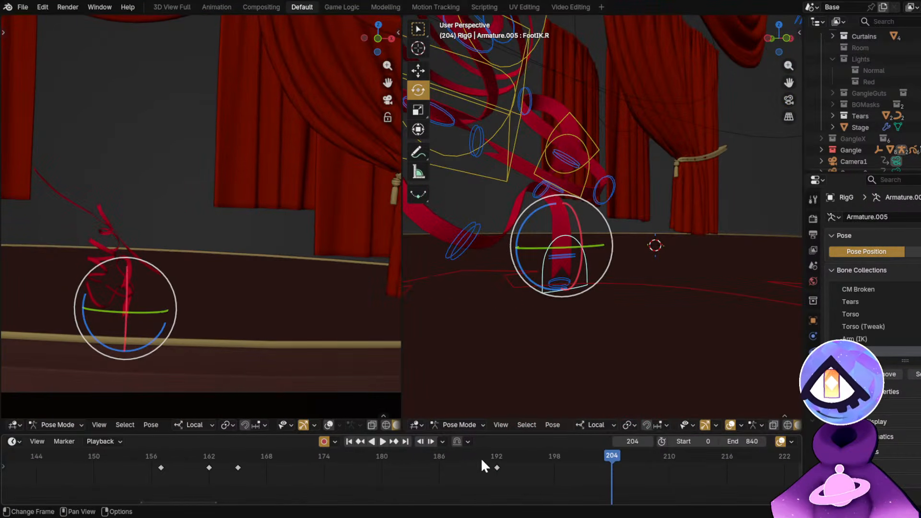
left_click_drag(481, 460, 489, 479)
left_click(209, 468)
key("shift+d")
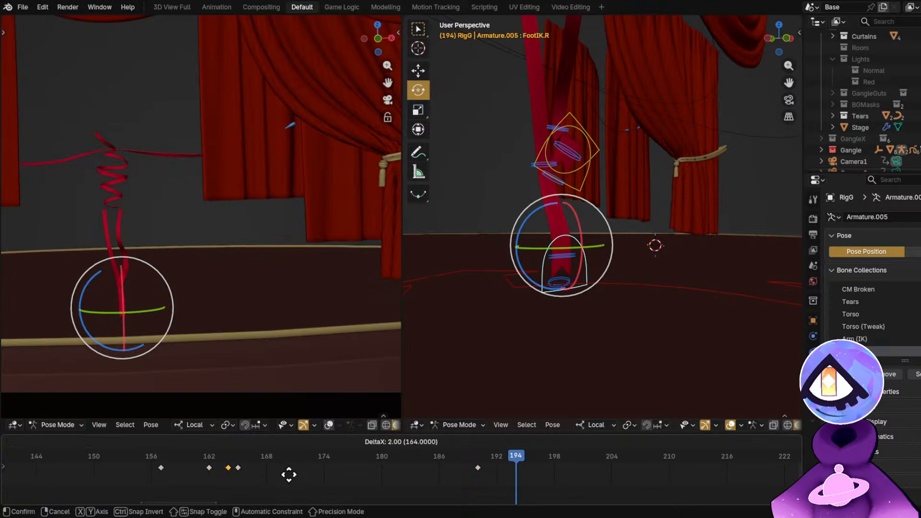
left_click(516, 485)
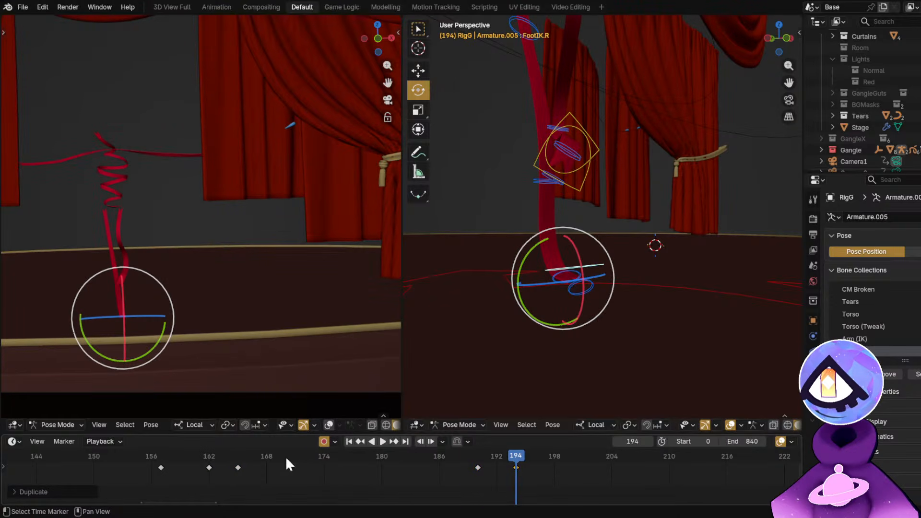
Play back the spin from frame 157, and save the file.
left_click(162, 455)
key("space")
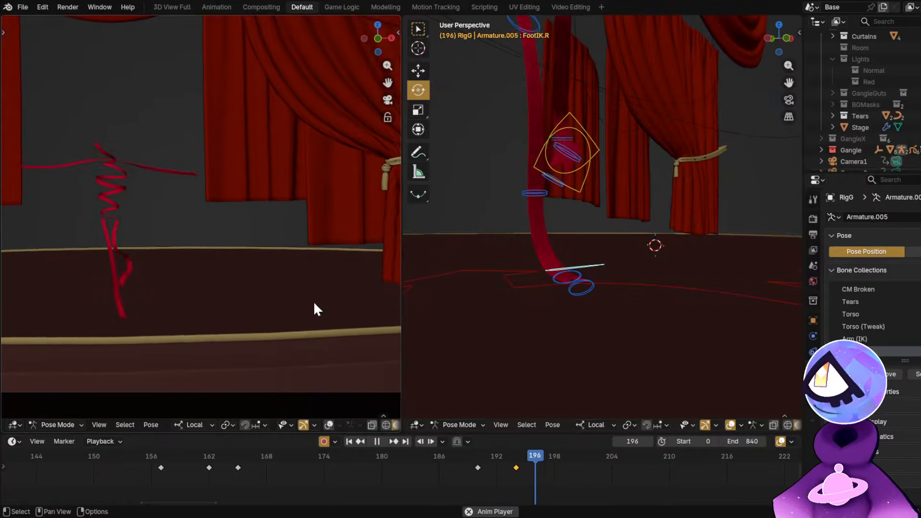
key("space")
key("ctrl+s")
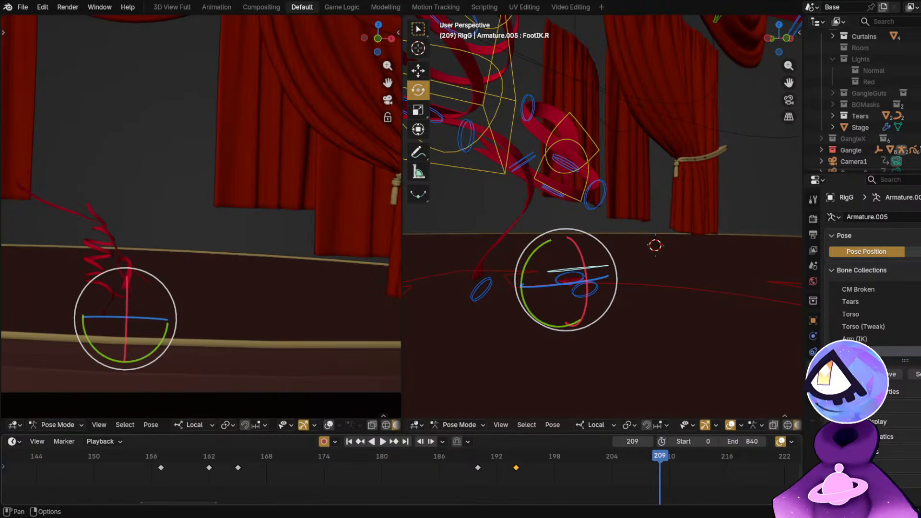
Play back the spin and fall from frame 153.
left_click(123, 456)
key("space")
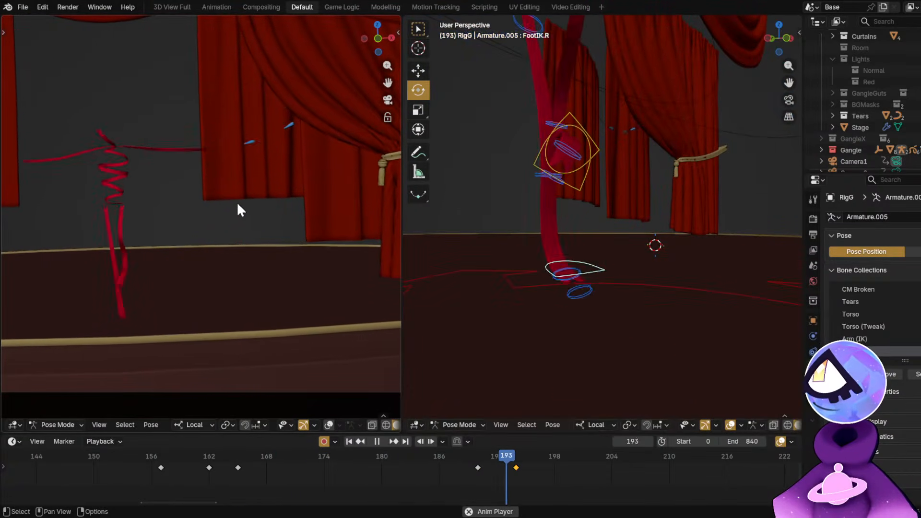
key("space")
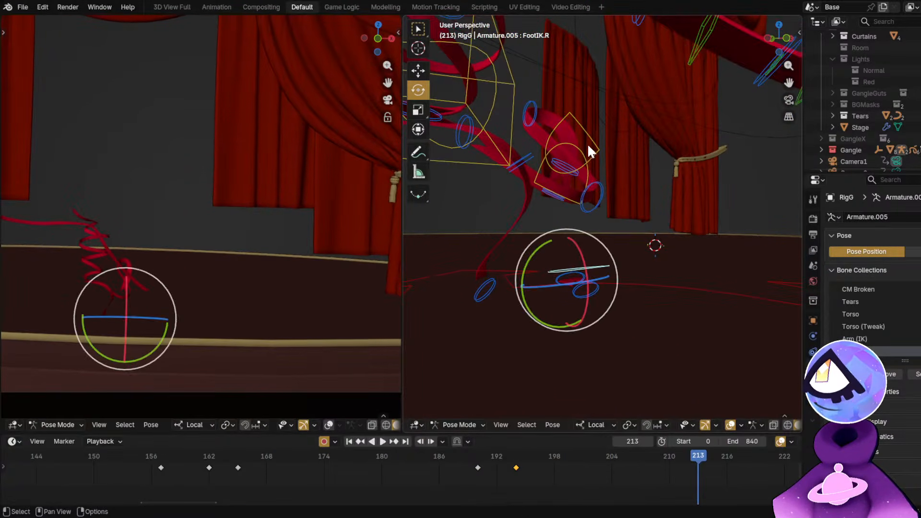
Examine the left and right foot IK bones' poses and keys at the fall and at frame 190.
left_click(598, 150)
middle_click_drag(598, 191, 580, 238)
key("KP_Decimal")
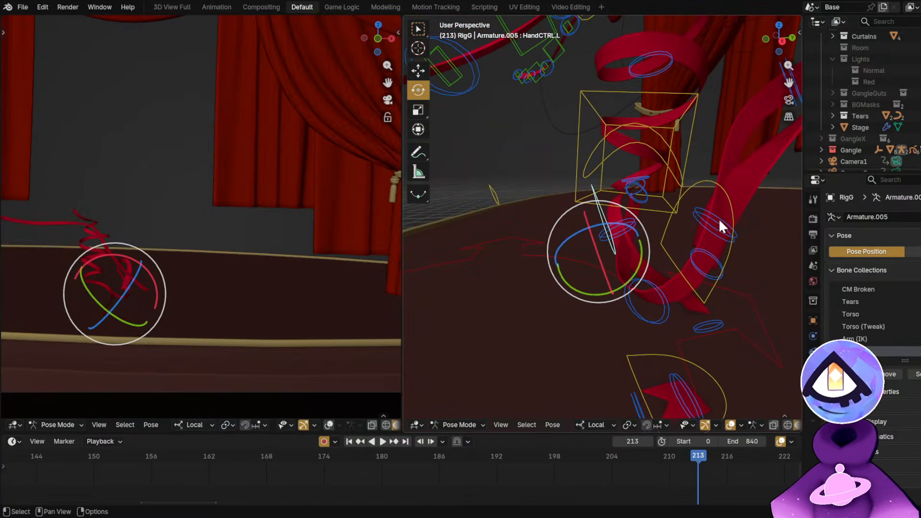
left_click(734, 201)
scroll(432, 465, "down", 5)
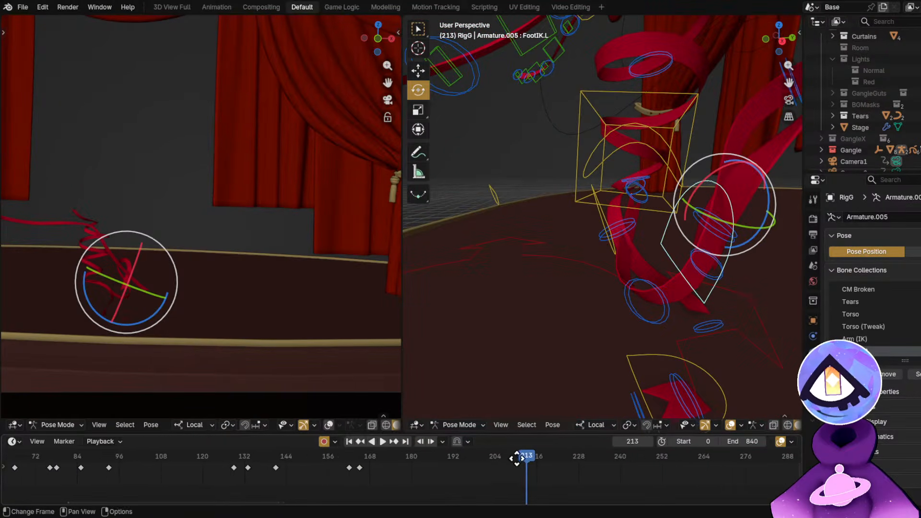
mouse_move(294, 459)
left_mouse_down()
mouse_move(344, 461)
mouse_move(300, 471)
mouse_move(315, 473)
mouse_move(310, 457)
left_mouse_up()
left_click(667, 343)
scroll(333, 459, "up", 1)
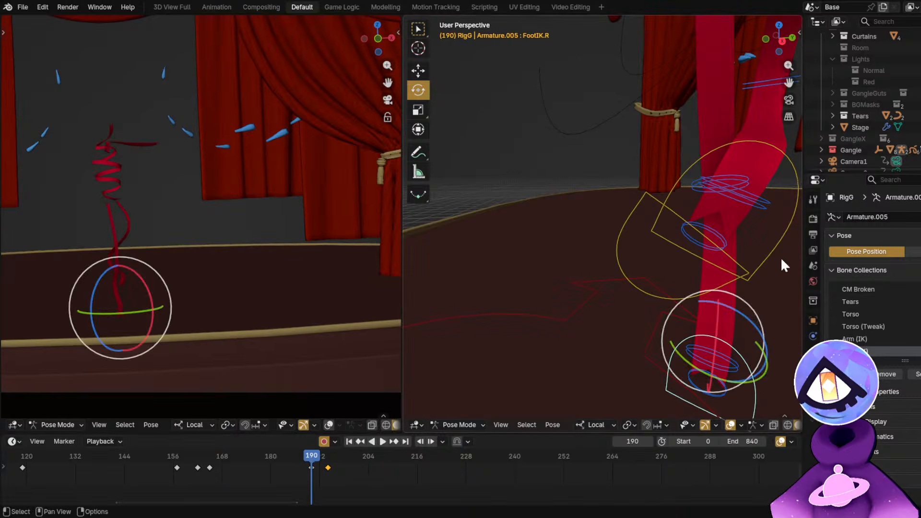
left_click(779, 244)
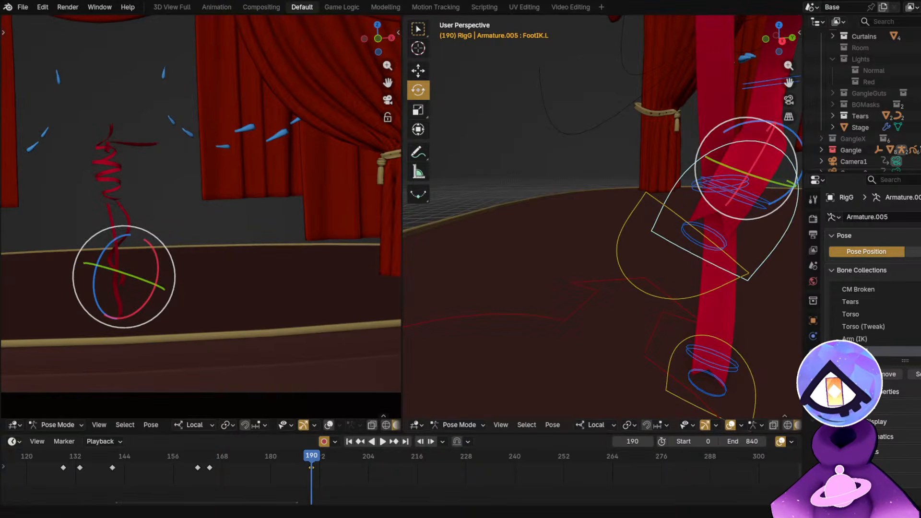
middle_click_drag(700, 298, 624, 226, "shift")
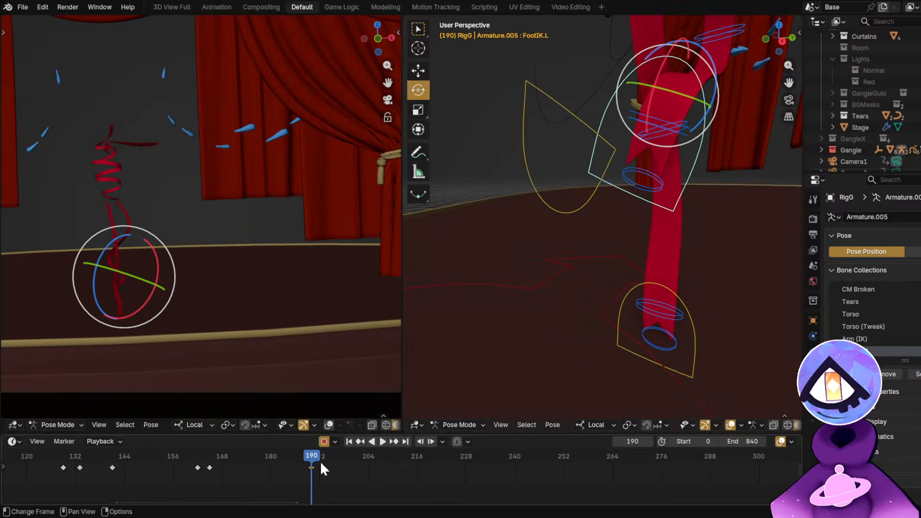
Clear the left foot IK bone's rotation and location at frame 194.
left_click_drag(321, 462, 329, 459)
left_click(589, 312)
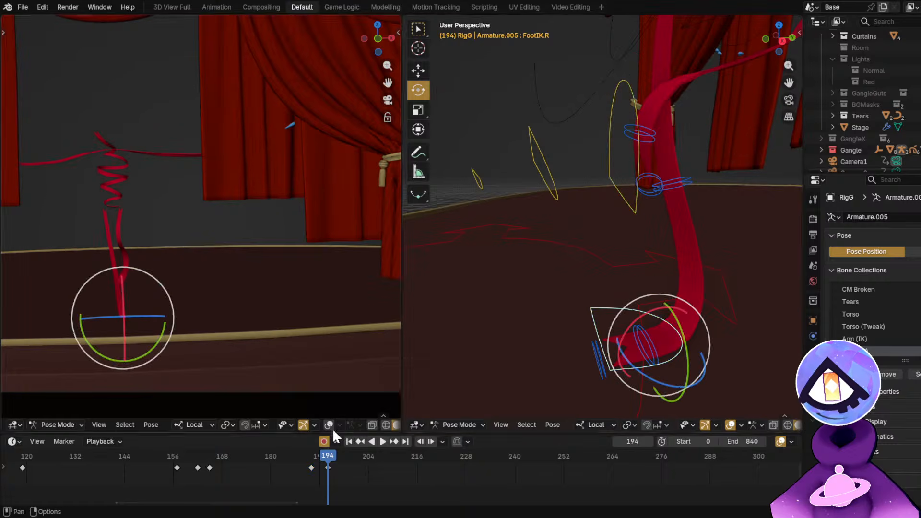
left_click(637, 166)
scroll(611, 192, "down", 4)
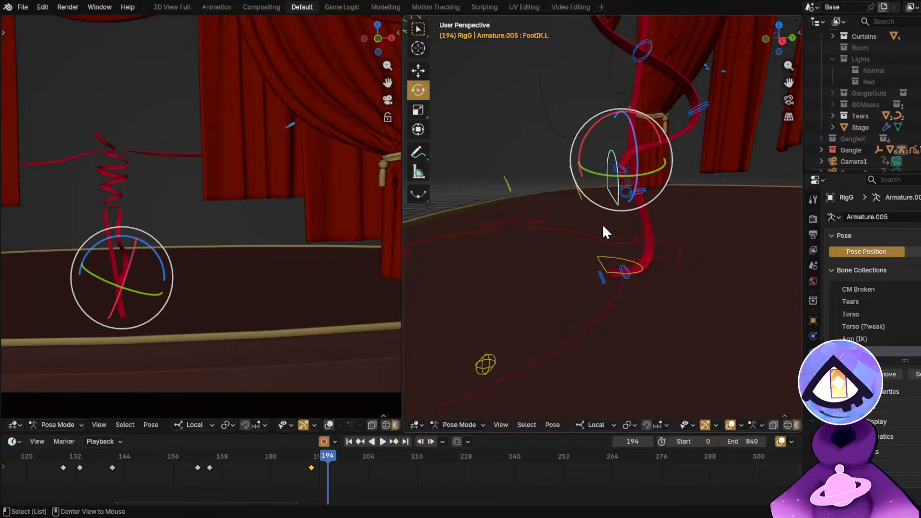
key("alt+r")
key("alt+g")
Move the left foot IK bone at frame 194 across the stage floor so it stands beside the right foot.
left_click(418, 71)
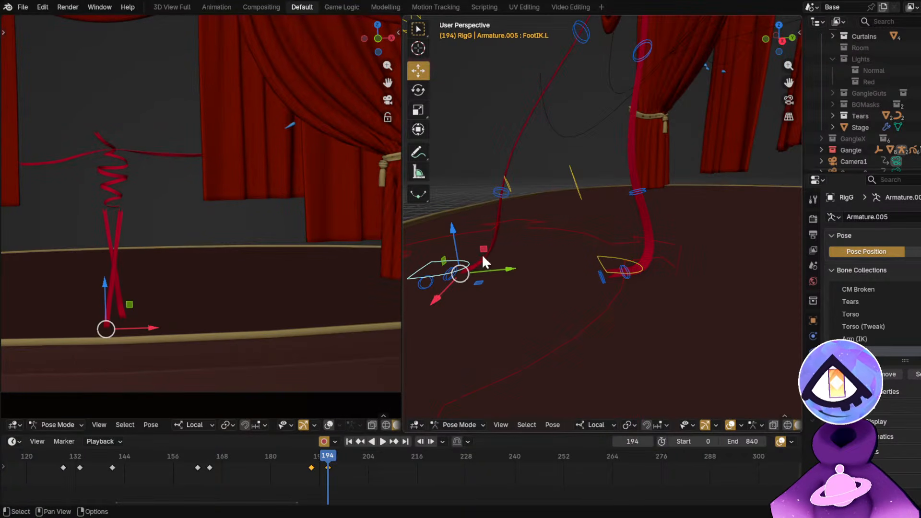
left_click_drag(483, 253, 687, 235)
middle_click_drag(686, 235, 628, 290)
middle_click_drag(682, 332, 720, 283)
left_click_drag(720, 283, 710, 261)
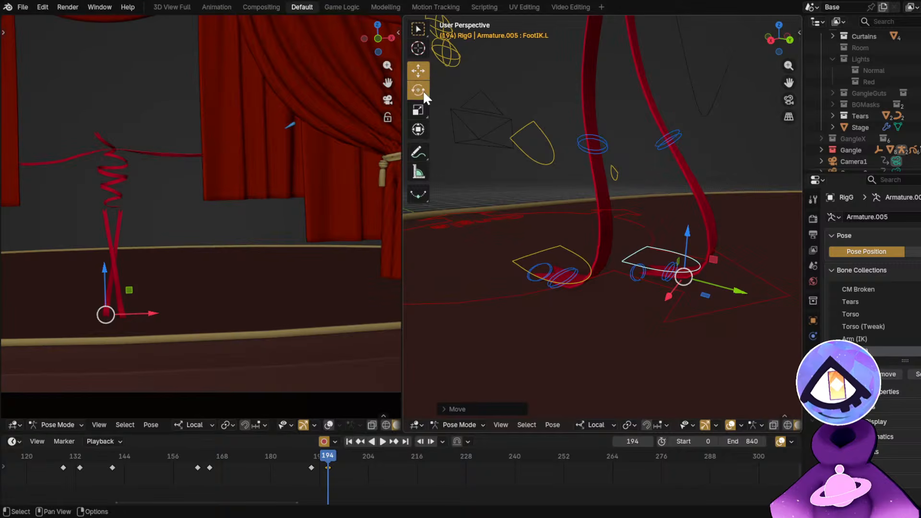
mouse_move(734, 254)
middle_mouse_down()
mouse_move(680, 219)
mouse_move(720, 251)
middle_mouse_up()
Check both feet's placement around frames 194 and 195, including the right foot IK bone's keys.
left_click_drag(288, 457, 331, 461)
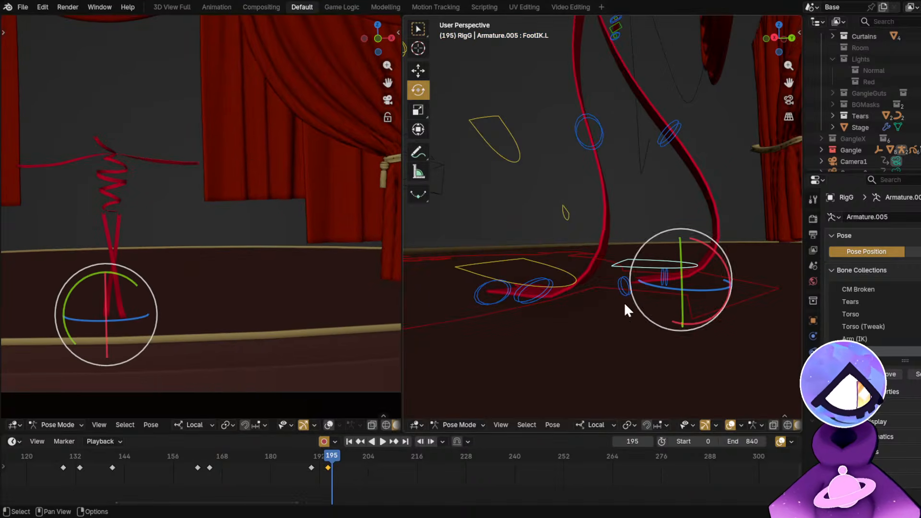
left_click(549, 258)
left_click(551, 261)
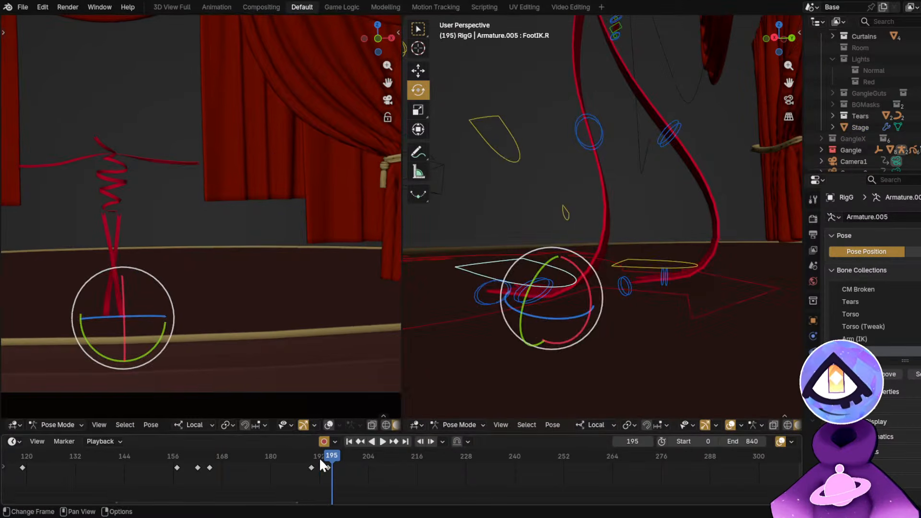
mouse_move(319, 457)
left_mouse_down()
mouse_move(307, 458)
mouse_move(323, 465)
left_mouse_up()
mouse_move(336, 466)
left_mouse_down()
mouse_move(310, 471)
mouse_move(327, 472)
left_mouse_up()
middle_click_drag(344, 333, 163, 298)
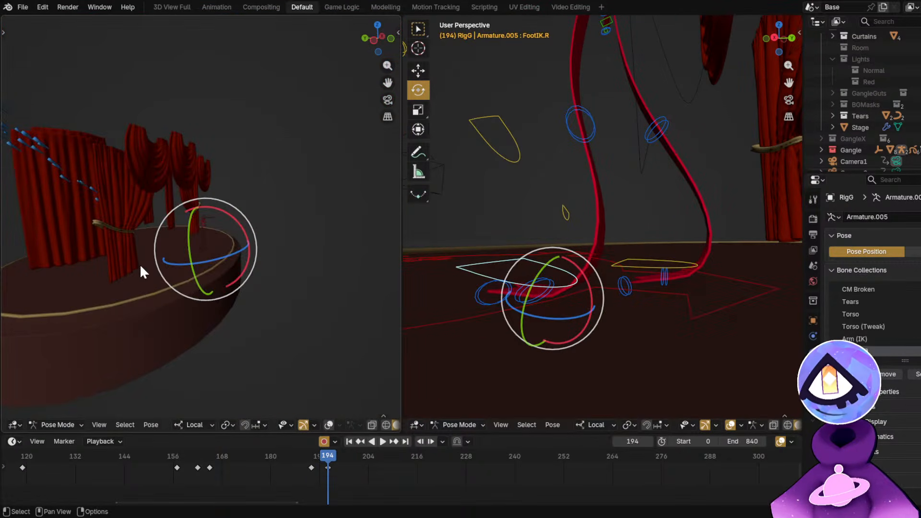
key("KP_0")
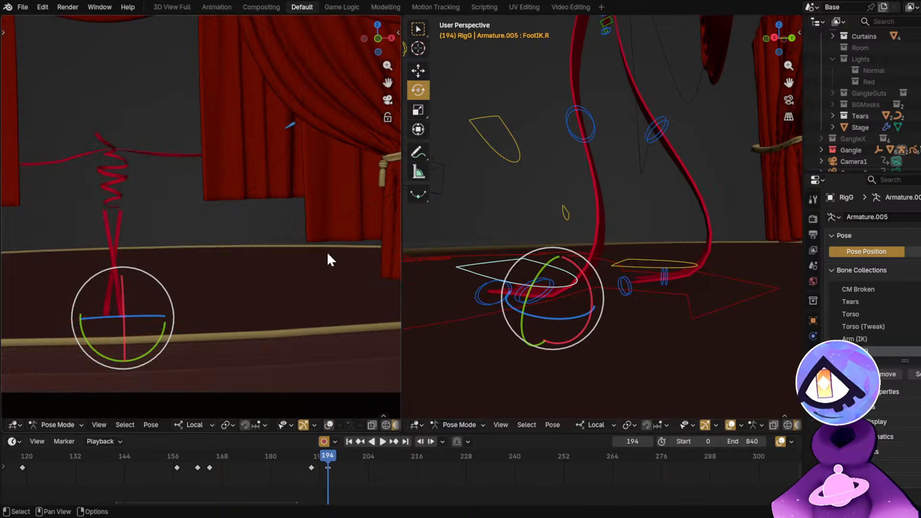
Play back the spin into the landing on both feet, and save the file.
left_click(73, 459)
key("space")
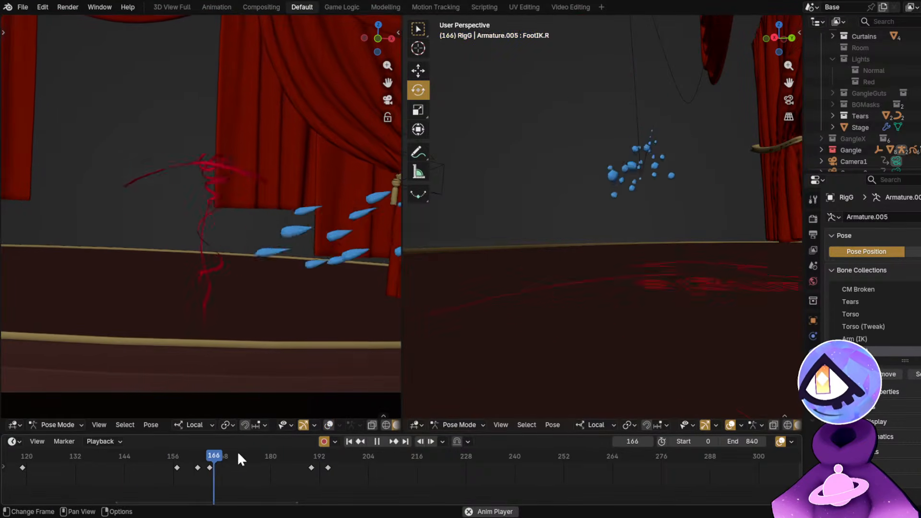
middle_click_drag(237, 451, 487, 454)
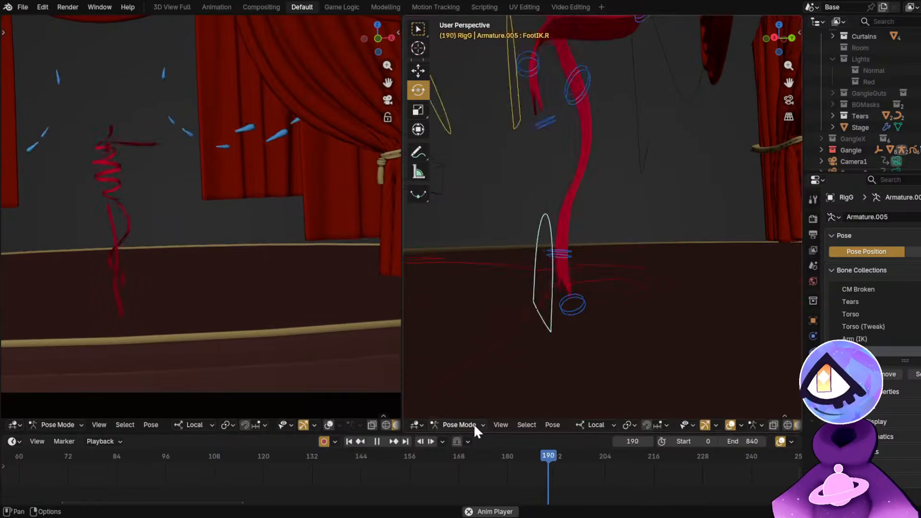
key("space")
key("ctrl+s")
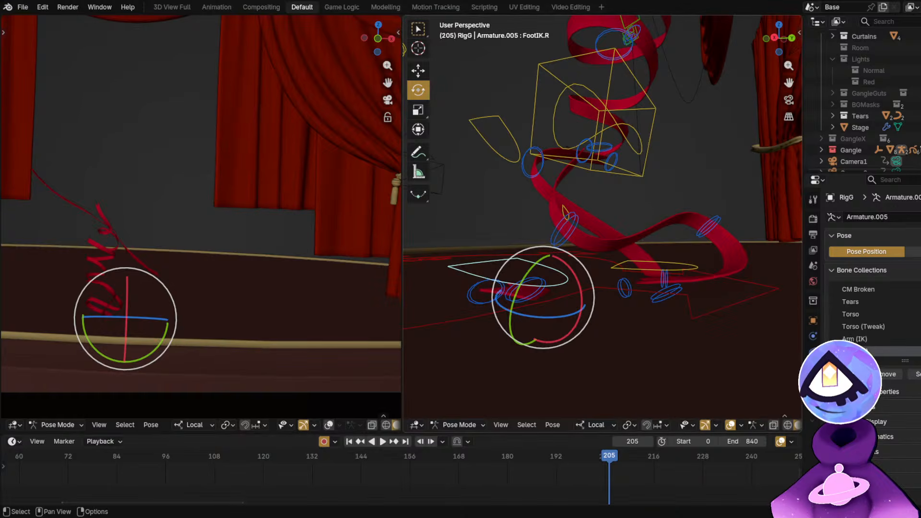
Inspect both foot IK bones at frame 205, and play back the motion into the fall again.
left_click(638, 172)
middle_click_drag(635, 174, 614, 252)
left_click(609, 252)
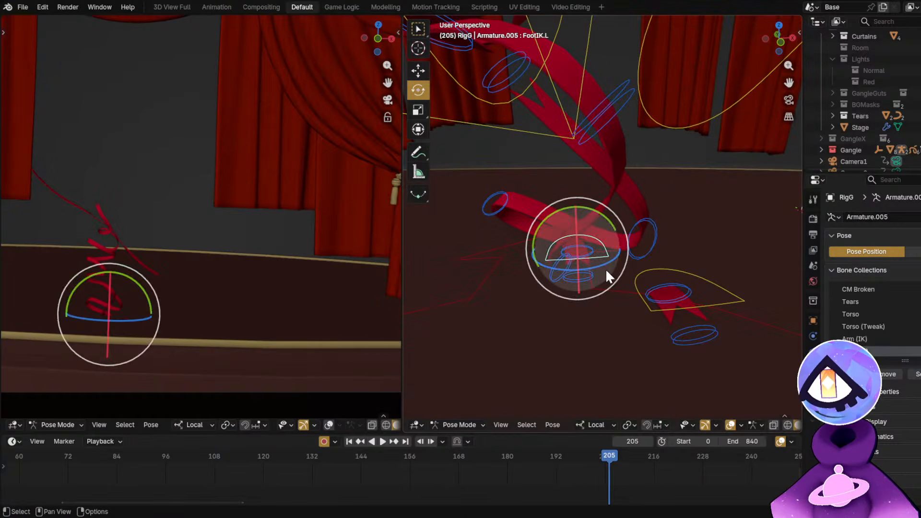
left_click(641, 282)
middle_click_drag(641, 282, 526, 307)
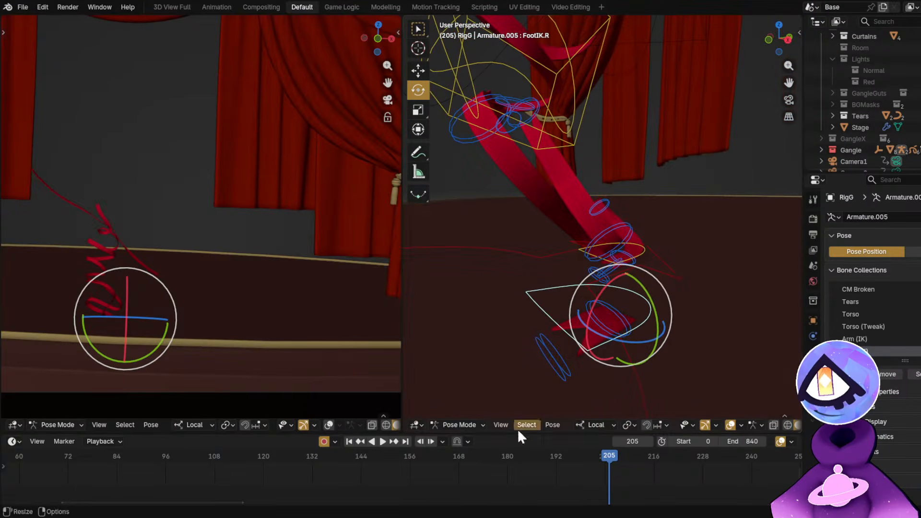
left_click_drag(267, 451, 379, 462)
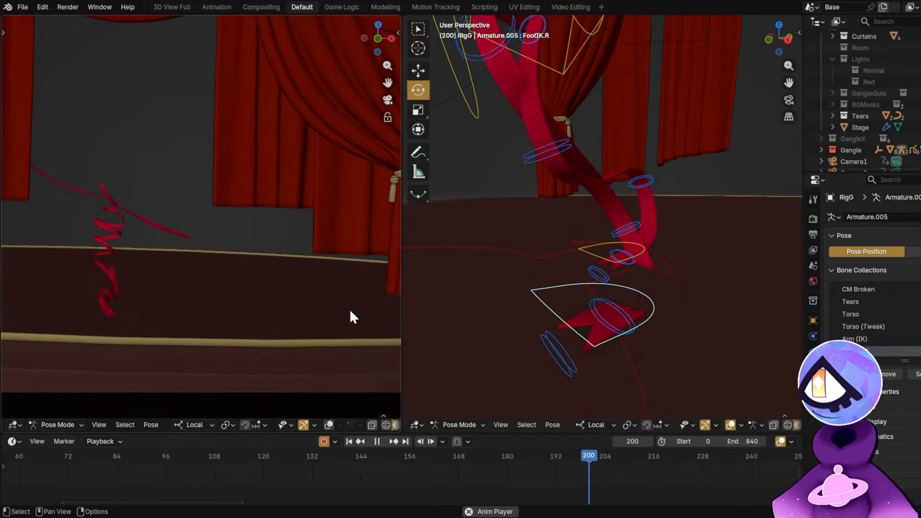
key("space")
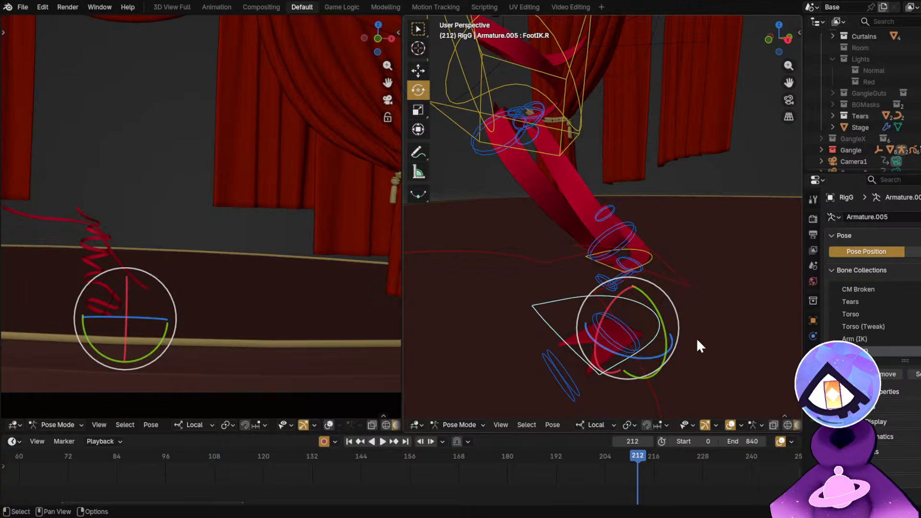
At frame 205, move the left foot IK bone forward along the stage floor beside the right foot.
middle_click_drag(695, 339, 680, 348)
scroll(589, 475, "down", 5)
scroll(589, 471, "down", 2)
middle_click_drag(588, 471, 446, 475)
scroll(456, 472, "up", 14)
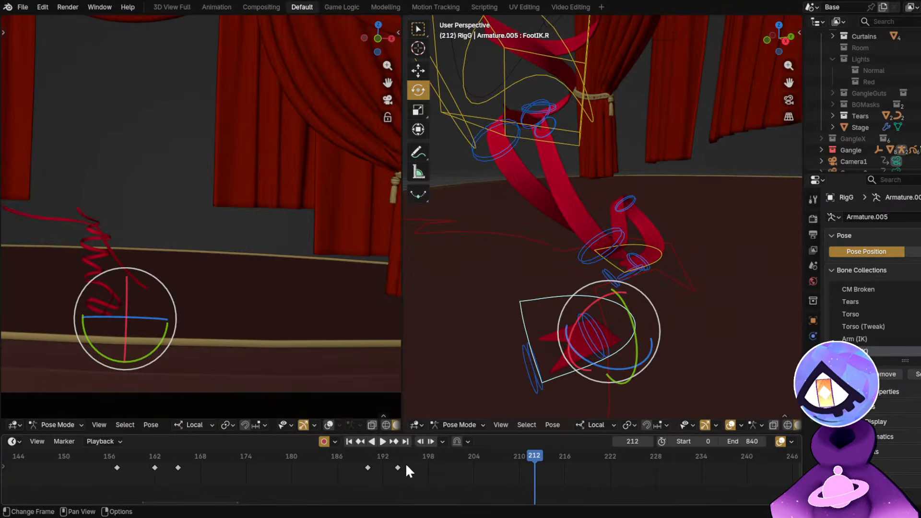
left_click_drag(406, 464, 482, 472)
middle_click_drag(566, 355, 658, 307)
left_click(652, 247)
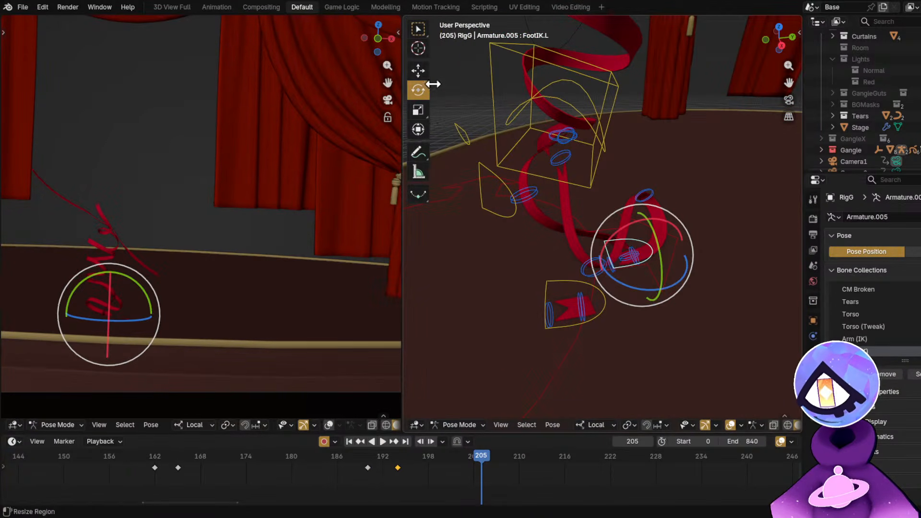
left_click(417, 70)
middle_click_drag(588, 197, 665, 244)
left_click_drag(665, 242, 588, 237)
middle_click_drag(588, 238, 634, 201)
Try rotating the Torso and Hips bones at frame 205, and undo the changes.
left_click(603, 155)
scroll(572, 191, "up", 4)
middle_click_drag(551, 184, 552, 198)
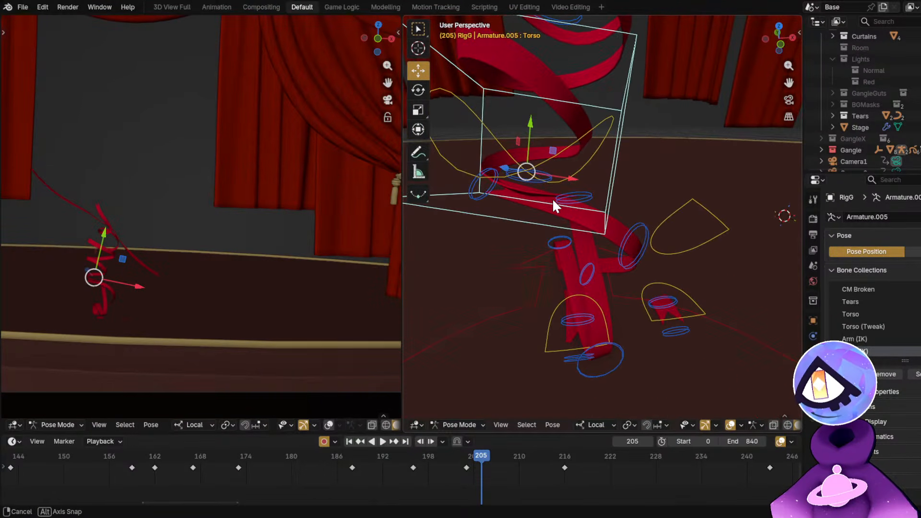
left_click(418, 90)
left_click_drag(518, 160, 642, 202)
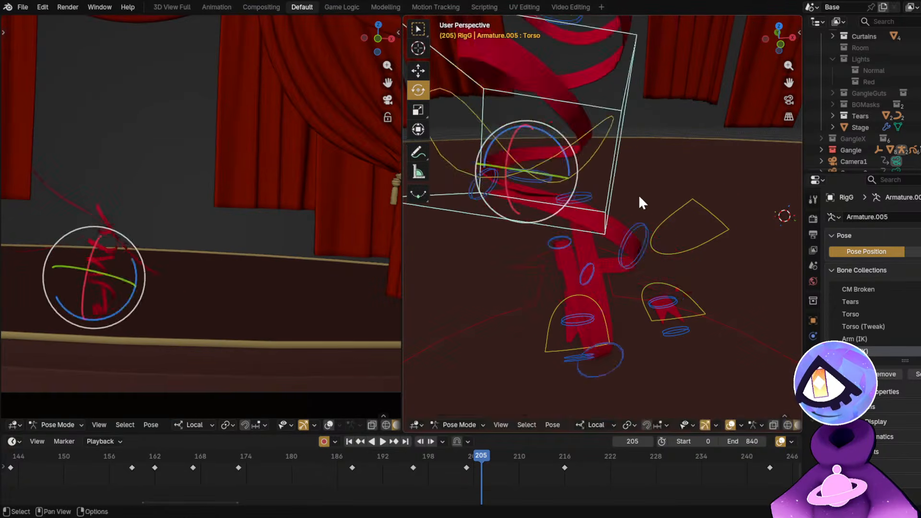
left_click(572, 137)
left_click(566, 151)
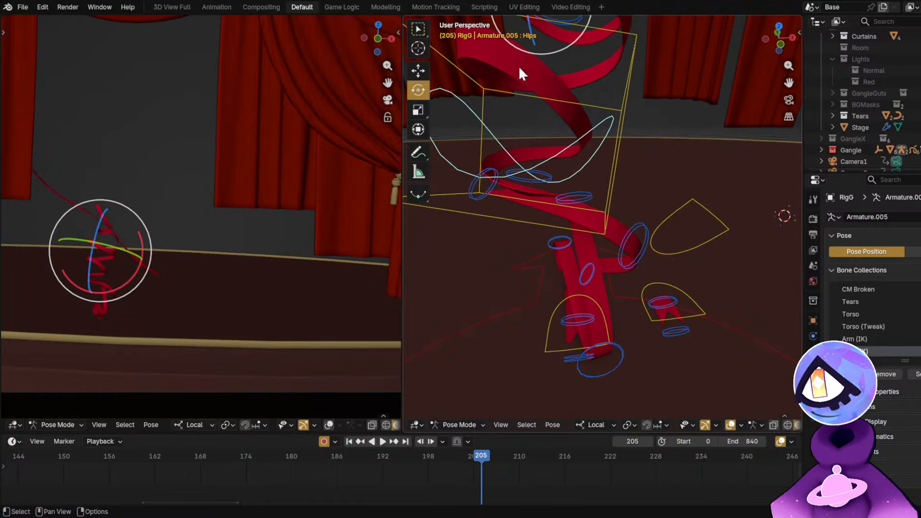
left_click_drag(561, 32, 803, 67)
key("ctrl+z")
left_click(799, 33)
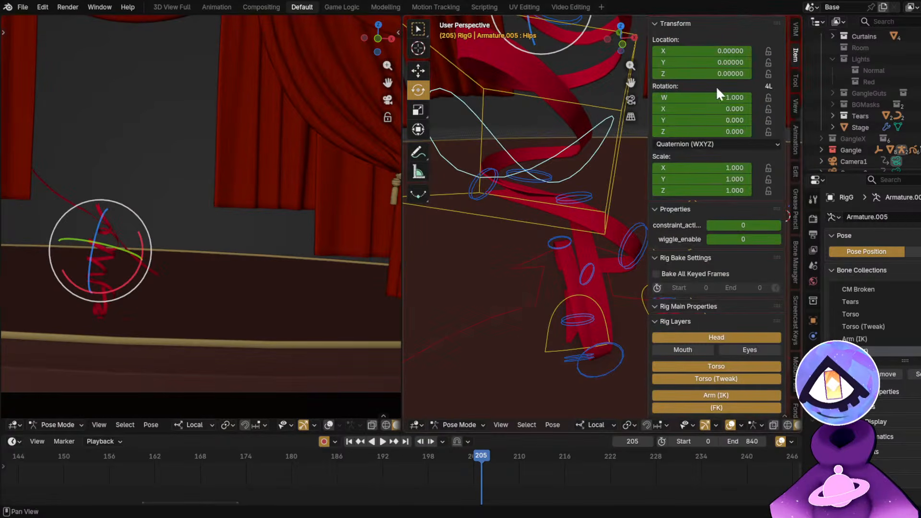
key("ctrl+z")
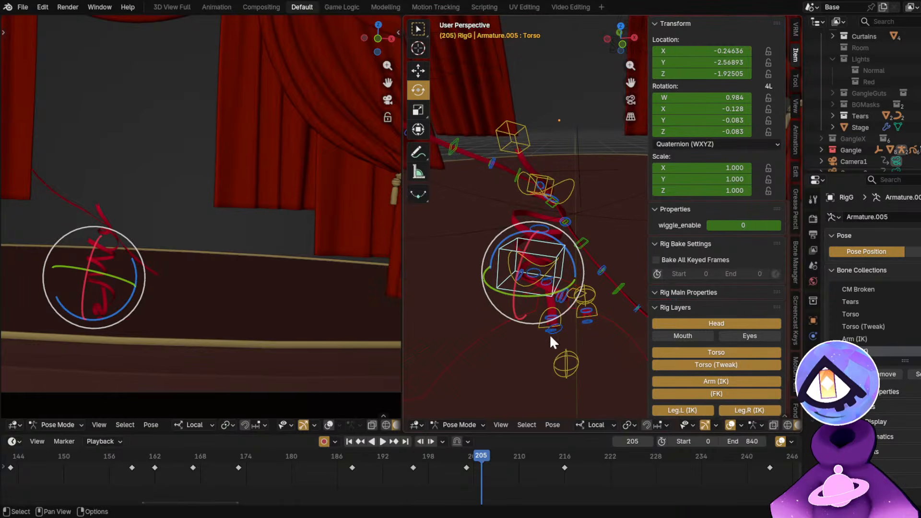
Clear the Torso bone's rotation at frame 196 while keeping its location, and play back the drop.
left_click_drag(395, 460, 412, 479)
key("alt+r")
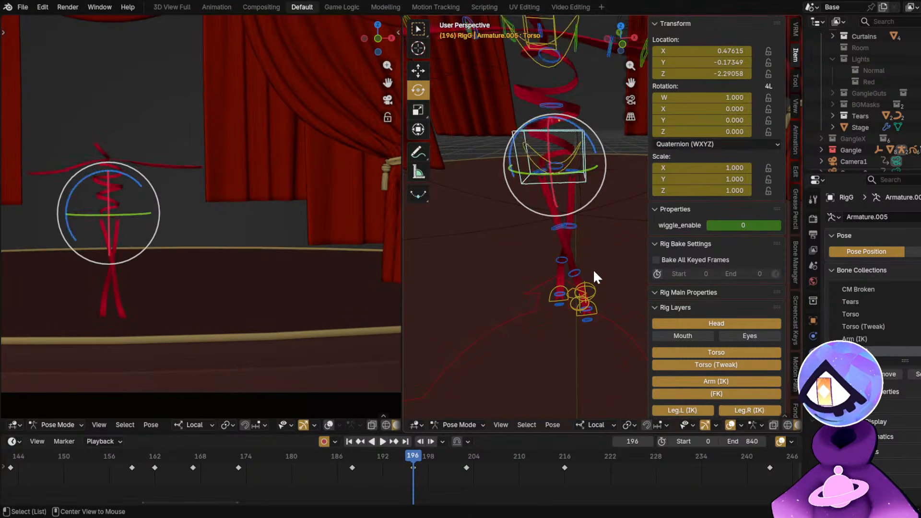
key("alt+g")
key("ctrl+z")
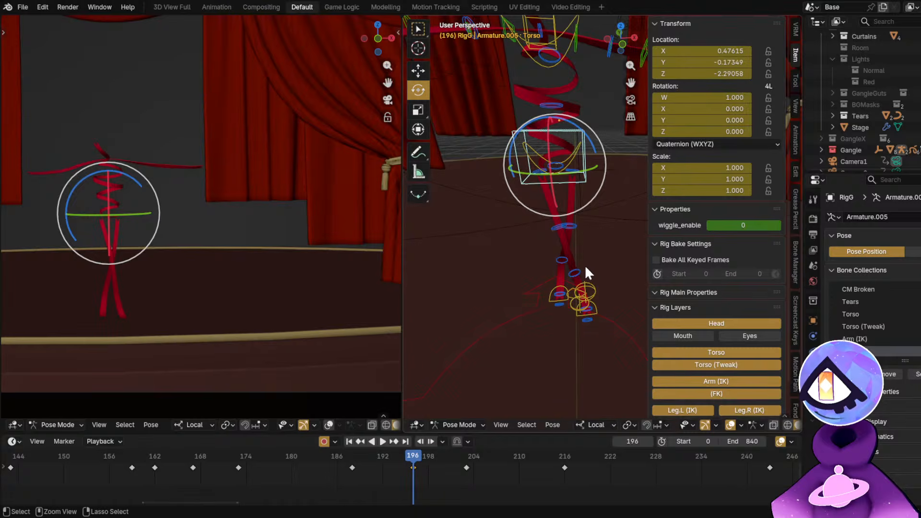
key("space")
key("space")
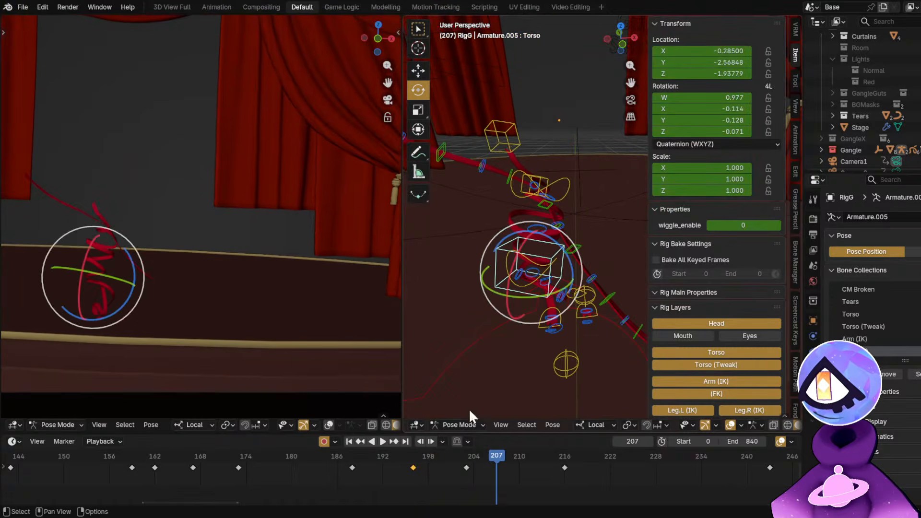
At frame 203, select the right foot IK bone, compare the pose with the GangleX collection, and set the transform orientation to Parent.
left_click(465, 463)
middle_click_drag(582, 313, 526, 240)
left_click(599, 310)
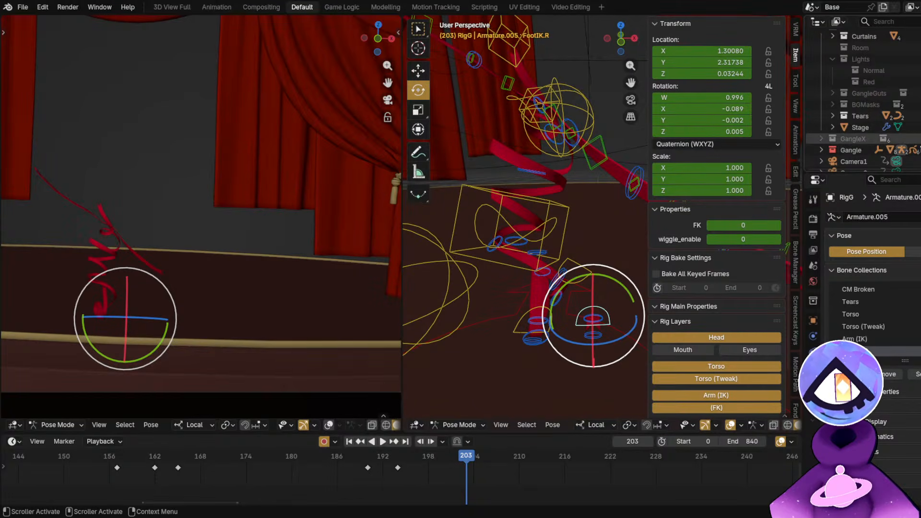
left_click(919, 139)
left_click(919, 139)
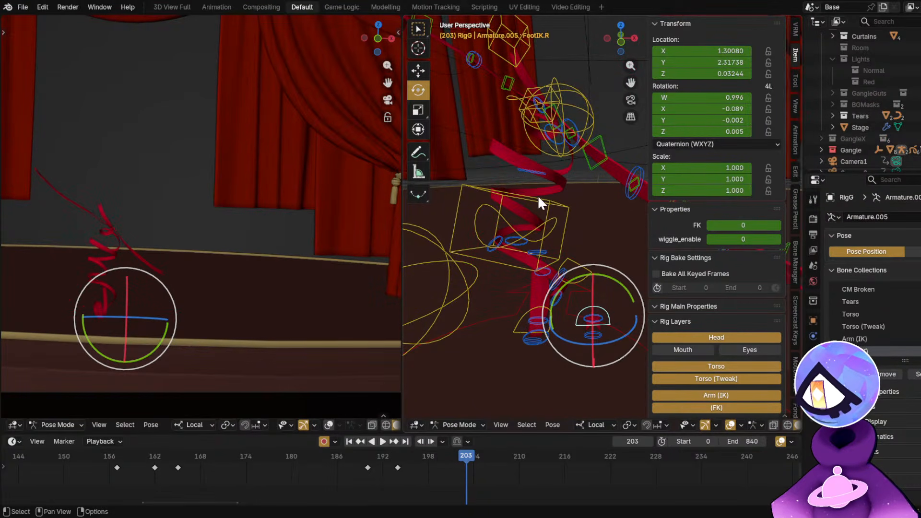
key("comma")
key("comma")
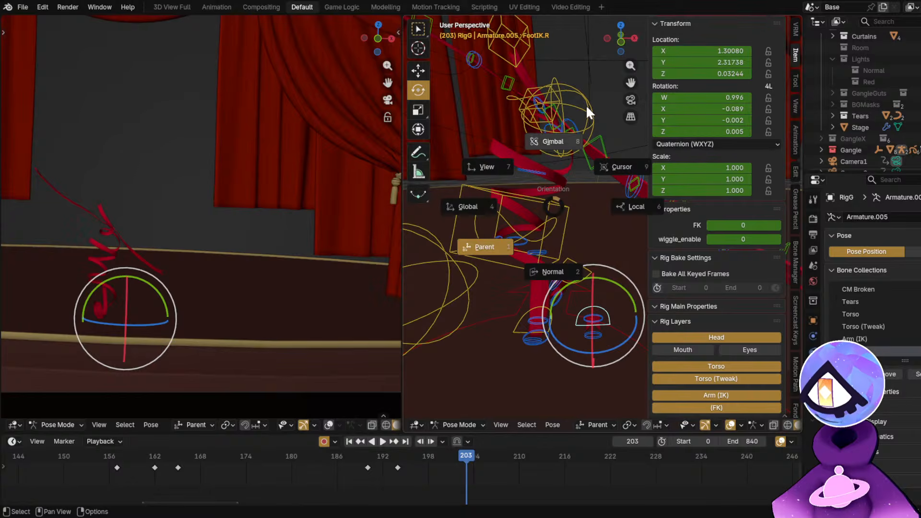
key("Escape")
key("n")
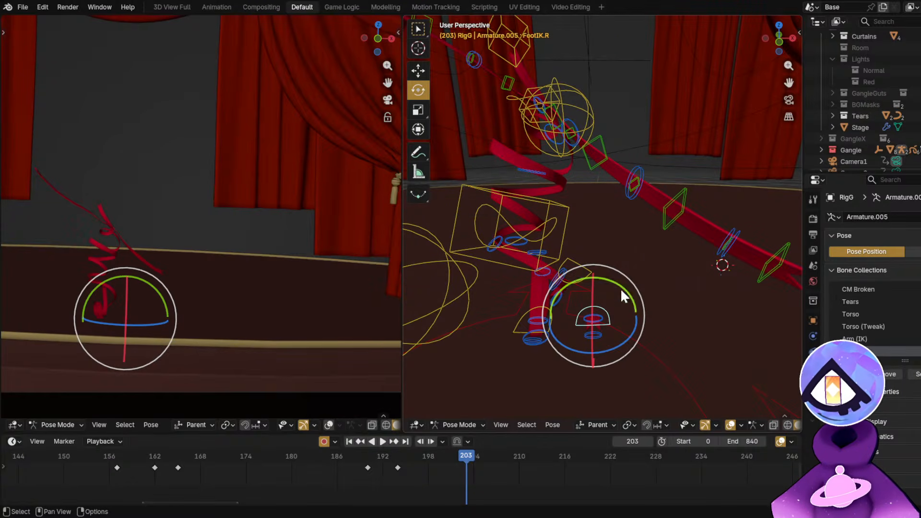
At frame 203, tilt the right foot IK bone in side view and move it out along the stage floor away from the body.
left_click(418, 70)
middle_click_drag(641, 297, 606, 275)
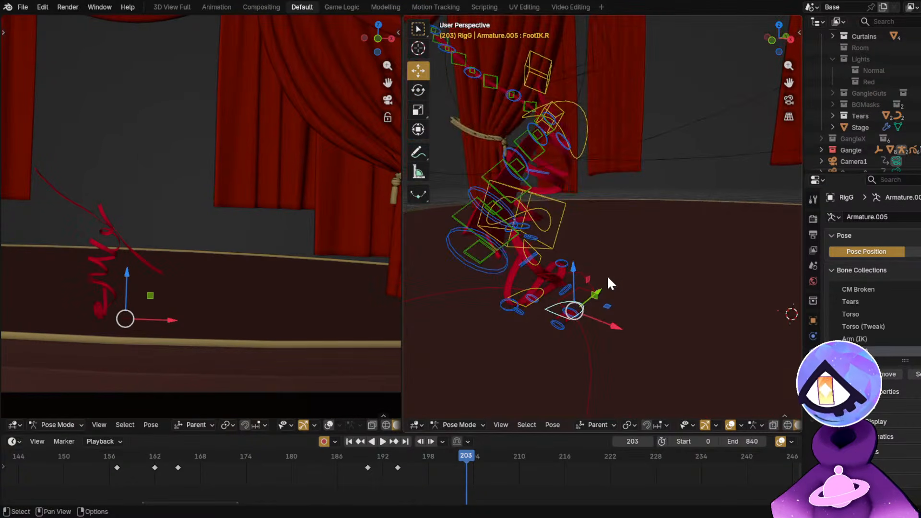
key("KP_3")
key("r")
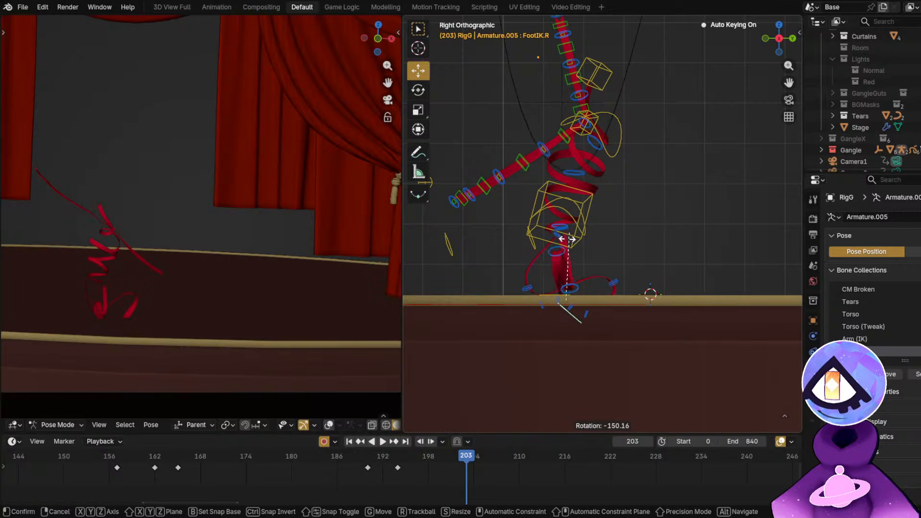
left_click(566, 274)
key("g")
left_click(729, 336)
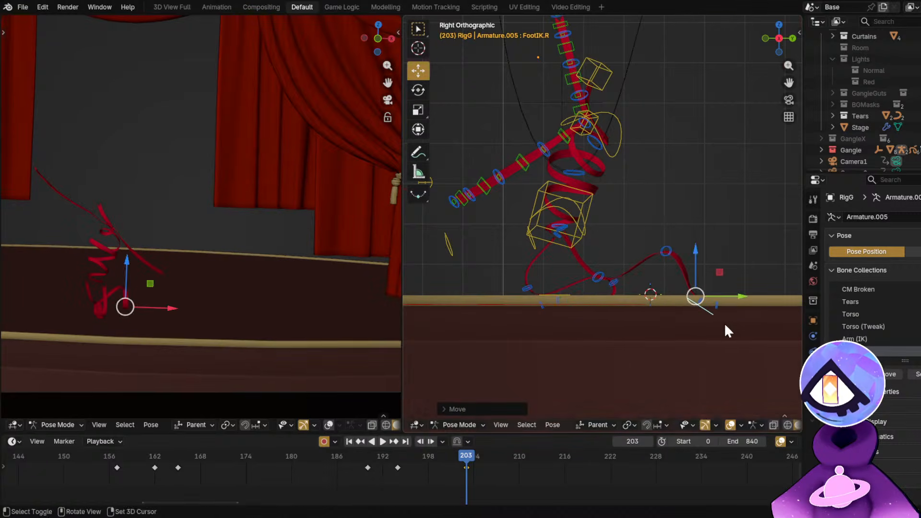
middle_click_drag(725, 329, 593, 353)
left_click_drag(572, 368, 712, 384)
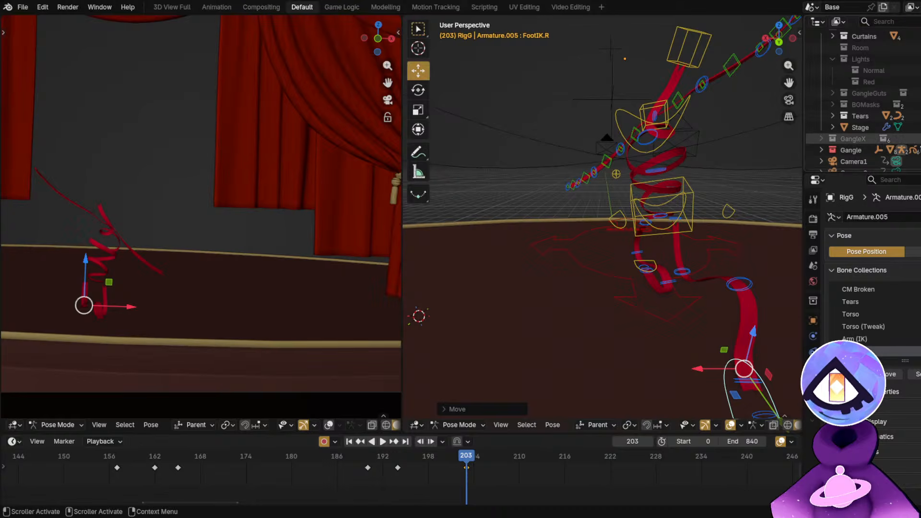
Level the right foot IK bone in side view, adjust its position slightly, and compare the pose with the GangleX collection.
key("KP_3")
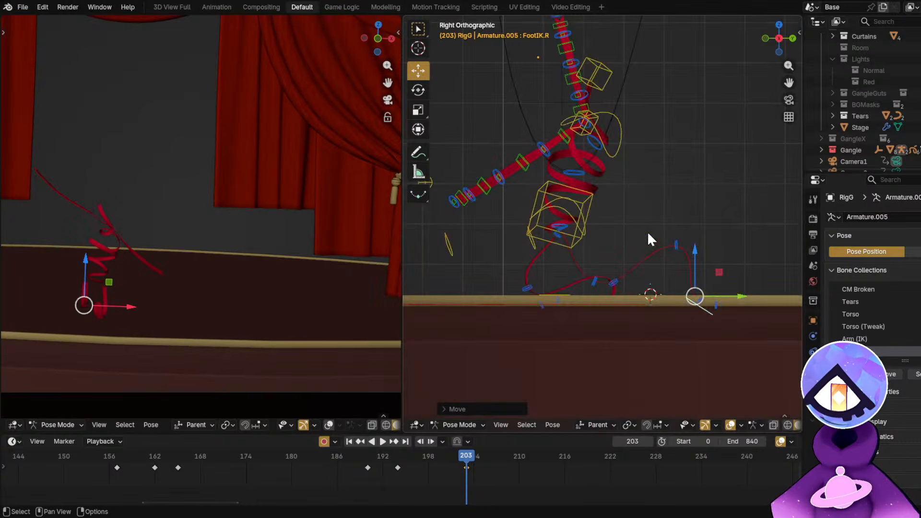
key("r")
left_click(721, 294)
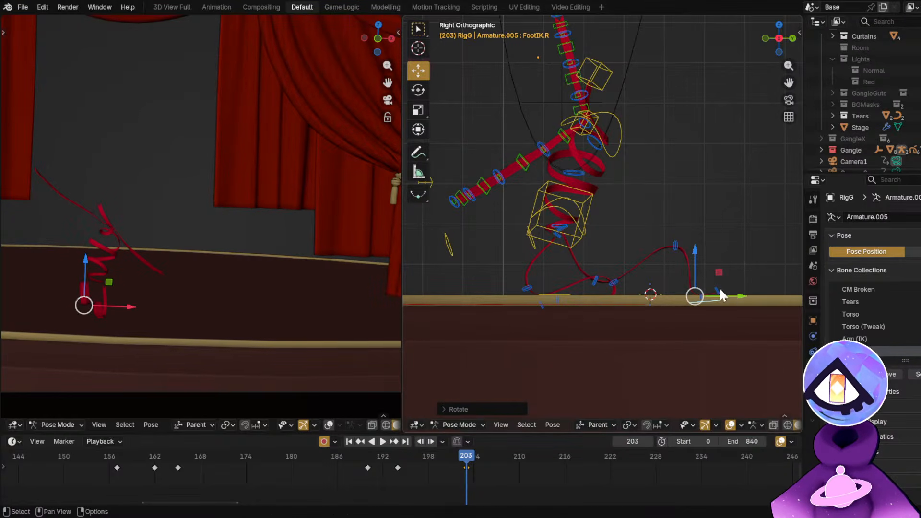
key("g")
left_click(744, 267)
middle_click_drag(582, 267, 535, 277)
left_click(920, 139)
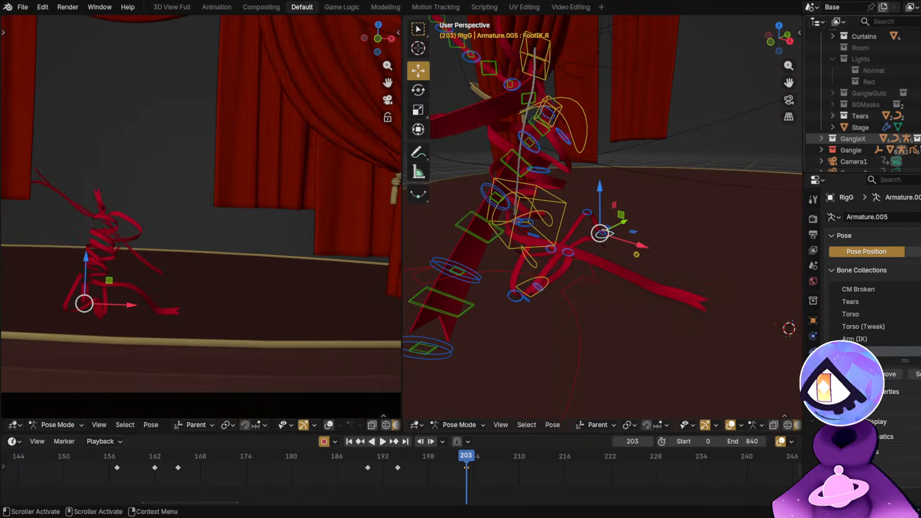
left_click(920, 138)
middle_click_drag(664, 216, 556, 220)
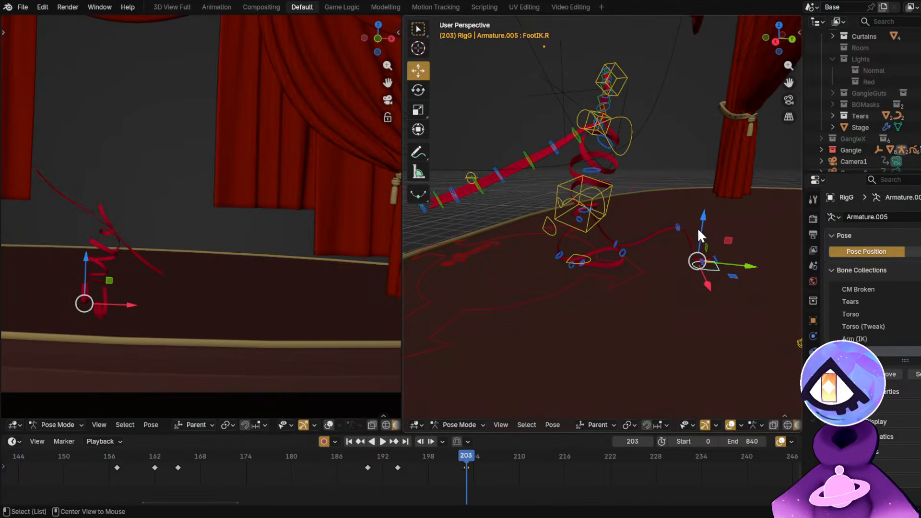
Clear the right foot IK bone's location and move it horizontally across the stage floor back beneath the hips.
key("alt+g")
middle_click_drag(705, 241, 667, 274)
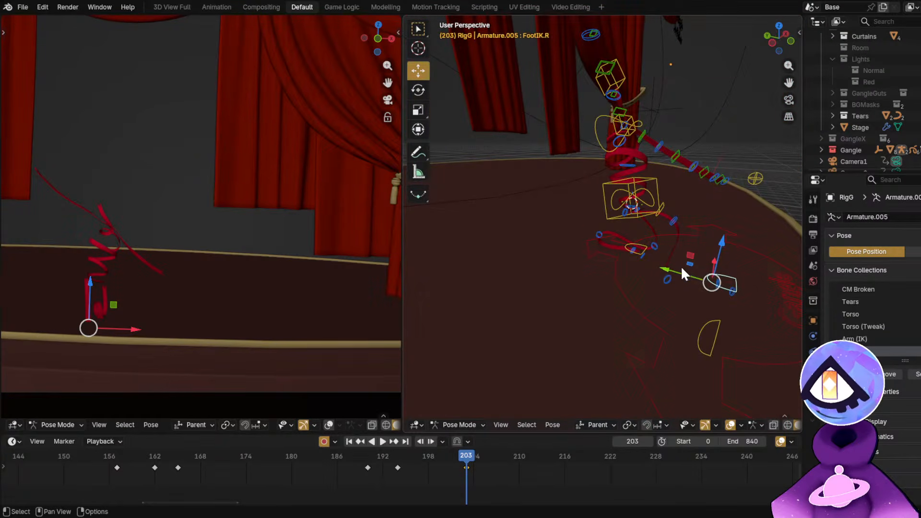
key("g")
key("shift+z")
left_click(595, 249)
At frame 203, move the left foot IK bone horizontally across the stage floor, out to the side away from the body.
middle_click_drag(596, 249, 543, 264)
middle_click_drag(600, 261, 656, 270)
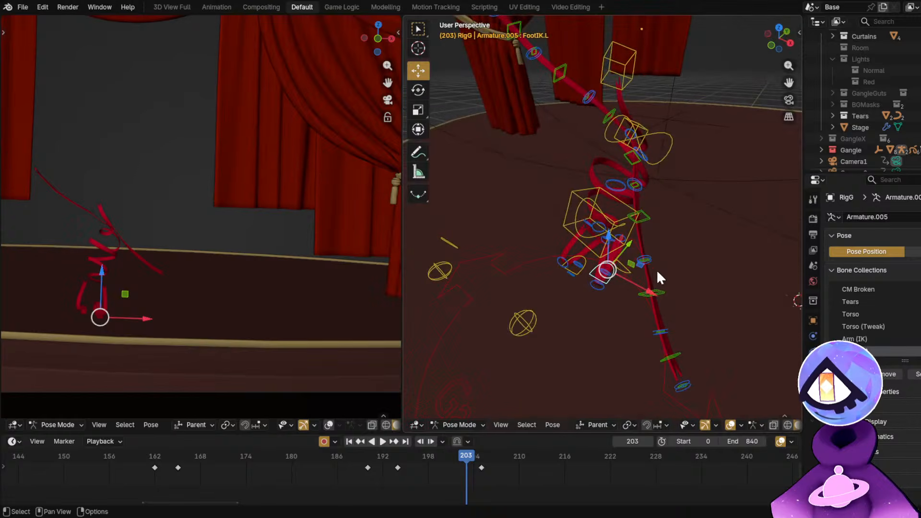
left_click(656, 269)
key("g")
key("shift+z")
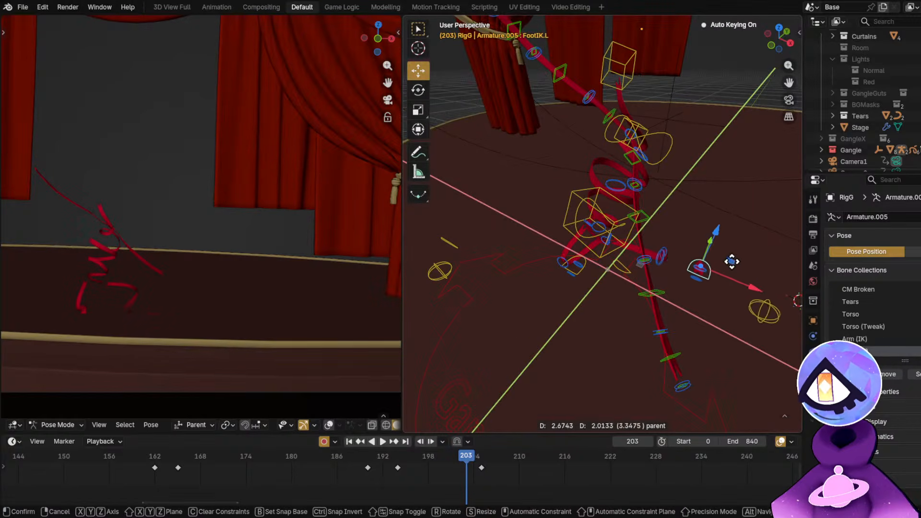
left_click(723, 256)
Rotate the left foot IK bone freely so the toe points outward, and move it farther out so the leg stretches along the floor.
left_click(422, 91)
middle_click_drag(666, 225, 619, 175)
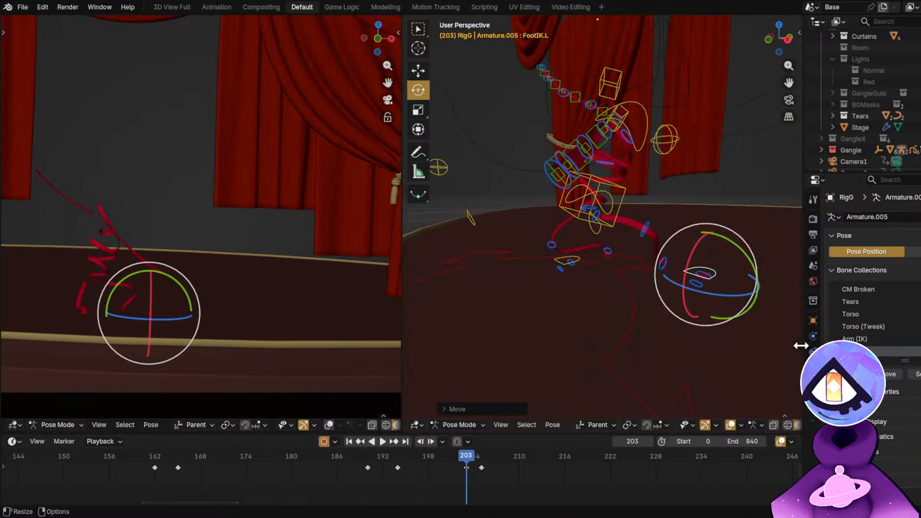
key("r")
key("r")
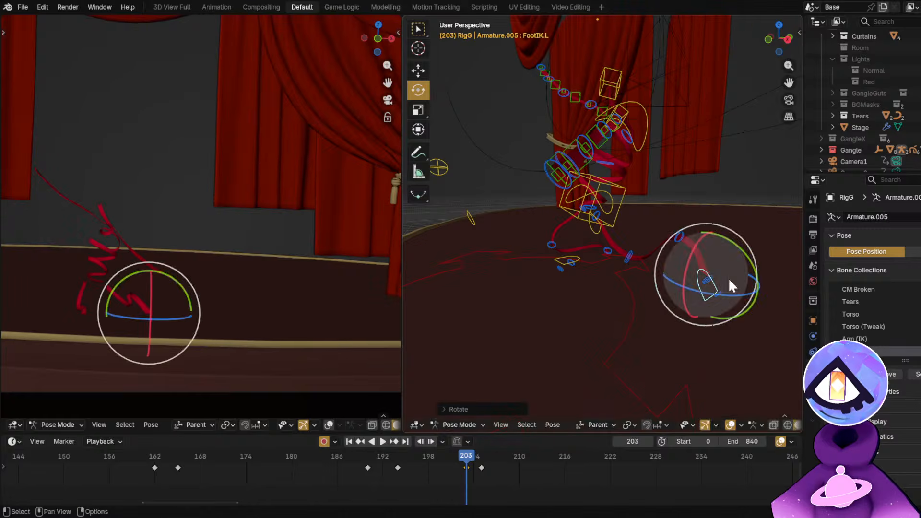
left_click(736, 234)
middle_click_drag(616, 312, 695, 290)
key("g")
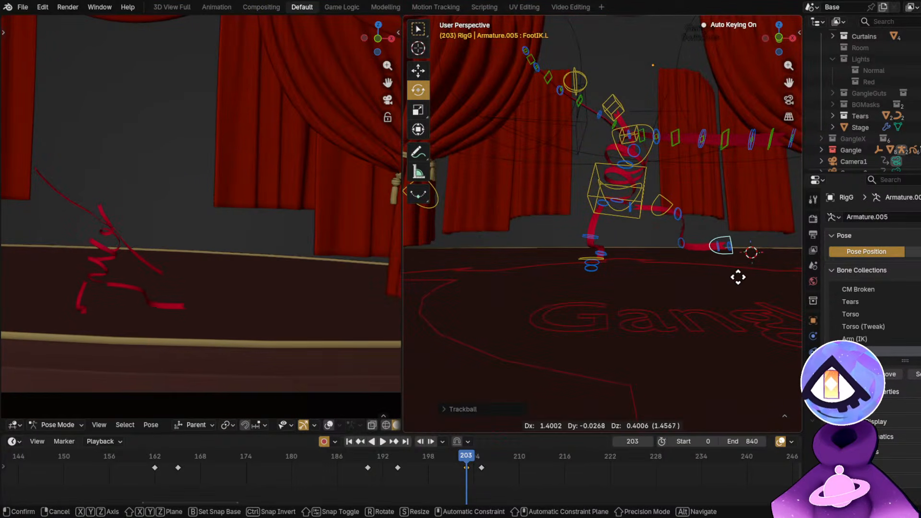
left_click(740, 283)
Tilt the left foot IK bone by about 10.5° and lower it slightly so the foot lies along the stage floor.
middle_click_drag(740, 283, 691, 295)
key("r")
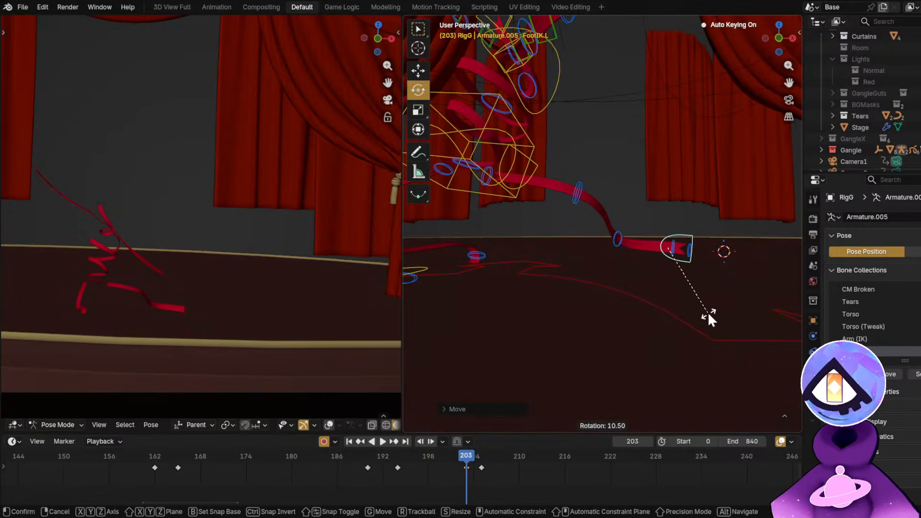
left_click(709, 317)
key("g")
left_click(708, 320)
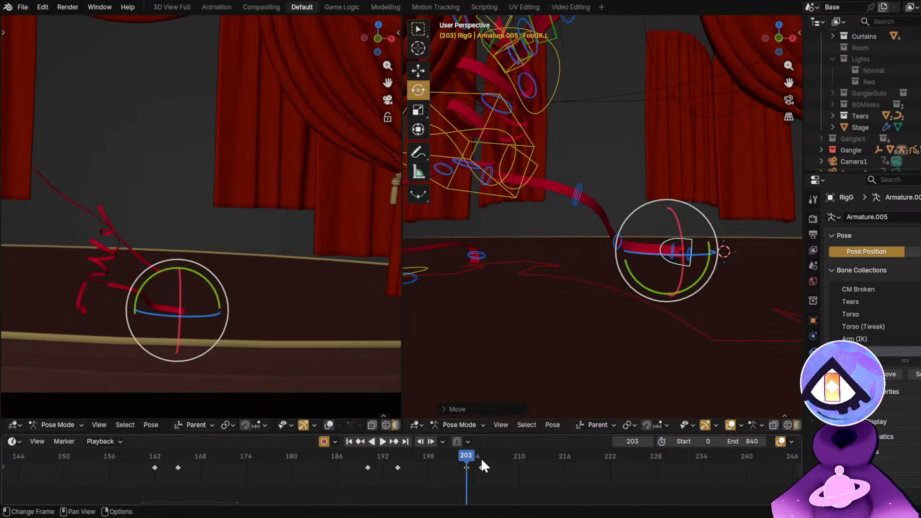
Delete the left foot IK bone's keyframe at frame 205, and review the drop from frame 194 to 203.
left_click_drag(480, 457, 468, 463)
key("x")
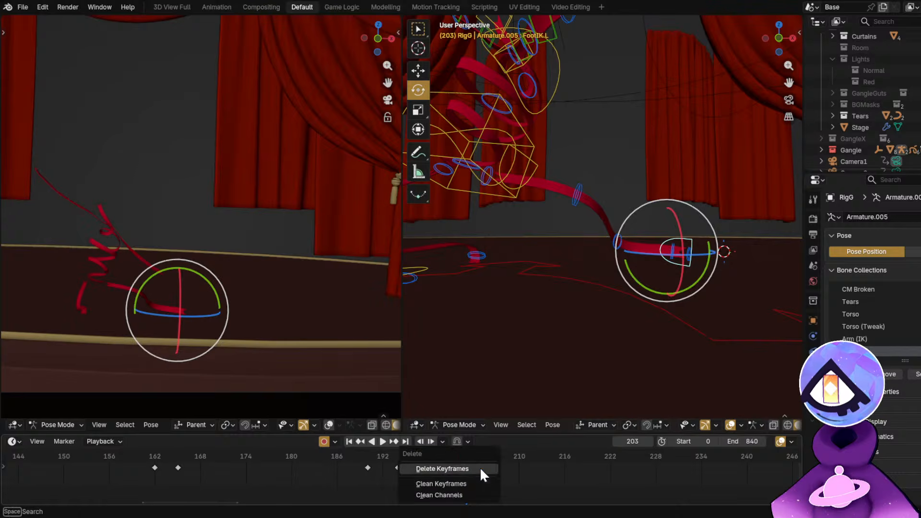
left_click(480, 468)
left_click(397, 456)
key("space")
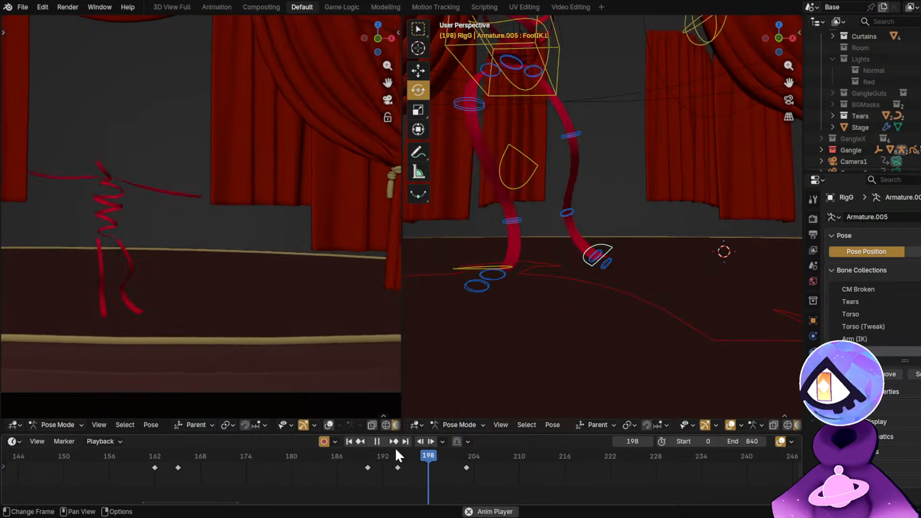
left_click_drag(407, 455, 467, 459)
At frame 203, move the right foot IK bone sideways along the stage floor to tuck it beneath the torso.
middle_click_drag(477, 235, 545, 257, "shift")
left_click(536, 309)
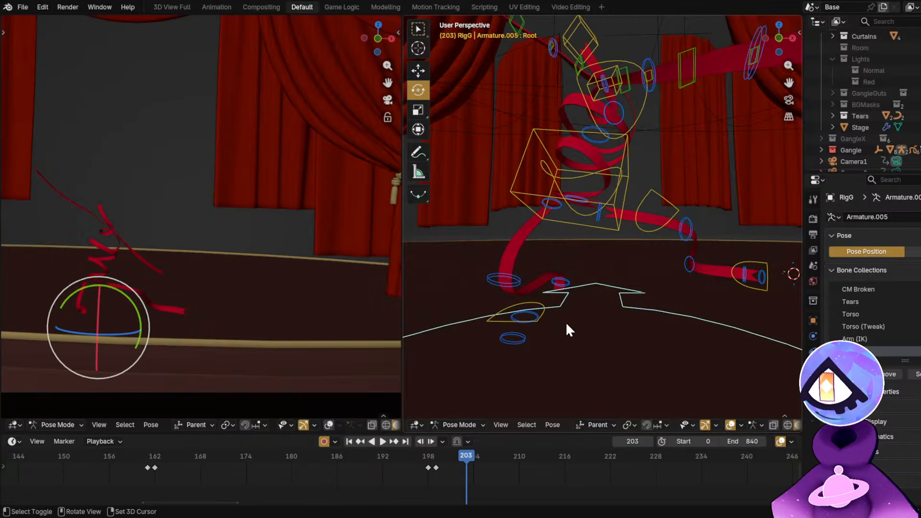
middle_click_drag(567, 330, 518, 329)
left_click(501, 314)
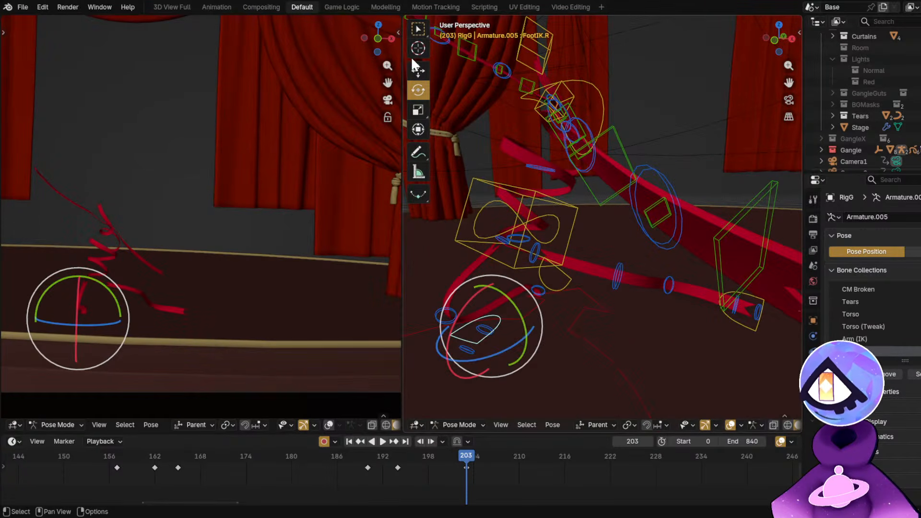
left_click(416, 68)
middle_click_drag(494, 268, 516, 309)
left_click_drag(539, 323, 596, 312)
Rotate the right foot IK bone about its vertical axis so the foot turns sideways under the body.
left_click(424, 95)
middle_click_drag(592, 357, 646, 318, "shift")
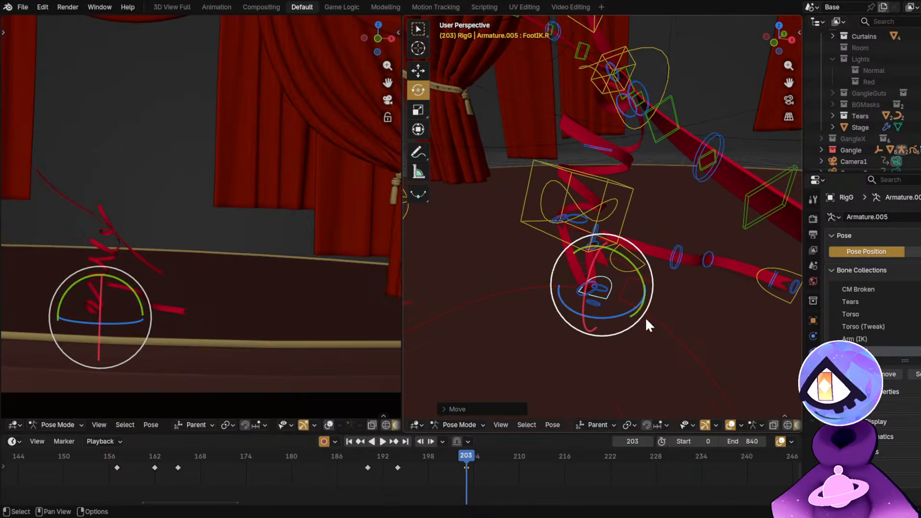
mouse_move(623, 315)
left_mouse_down()
mouse_move(605, 323)
mouse_move(623, 321)
left_mouse_up()
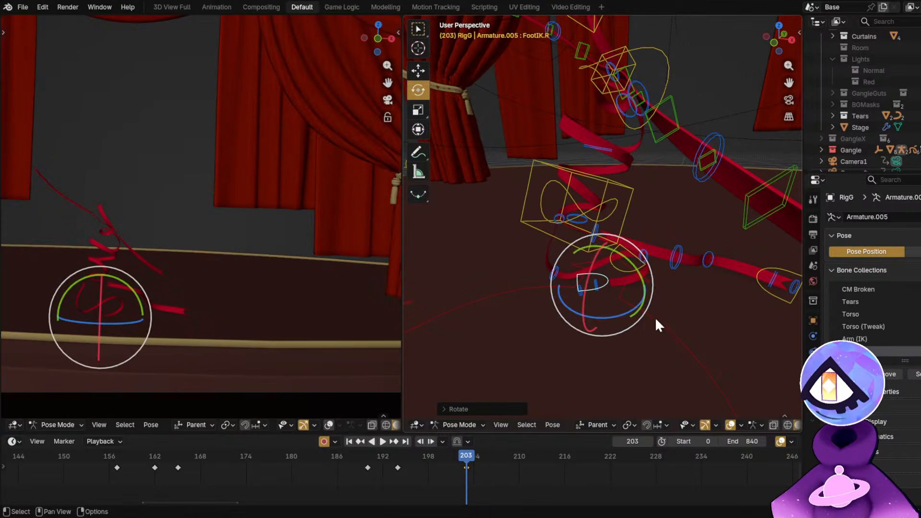
Raise the right foot IK bone slightly, by about 0.09, above the stage floor.
middle_click_drag(654, 317, 641, 300)
left_click(418, 70)
scroll(637, 249, "up", 2)
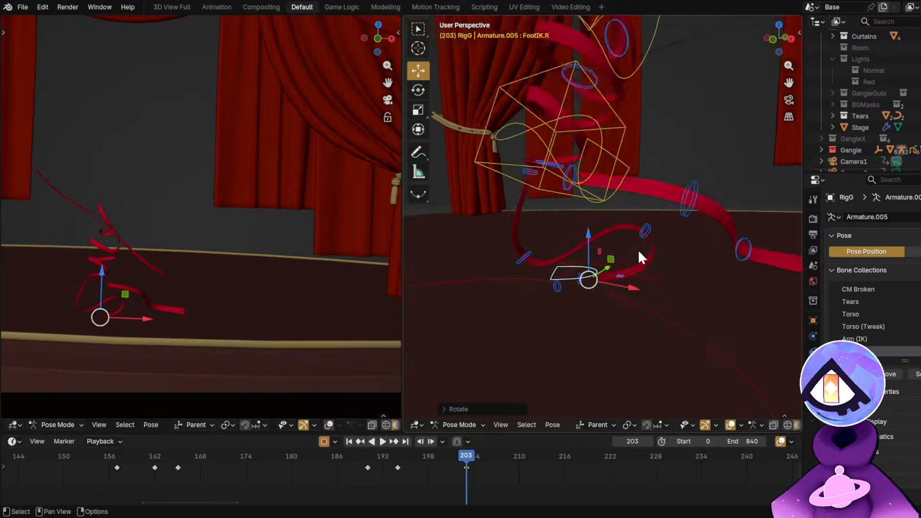
middle_click_drag(638, 250, 568, 242)
left_click_drag(563, 242, 565, 232)
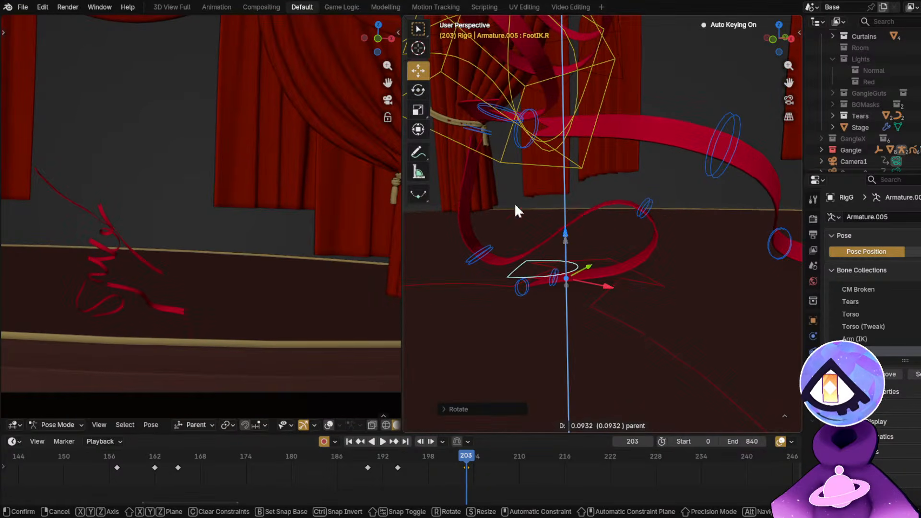
left_click_drag(515, 206, 516, 207)
Set the transform orientation to Normal and roll the right foot IK bone slightly to adjust the ribbon's twist.
left_click(417, 90)
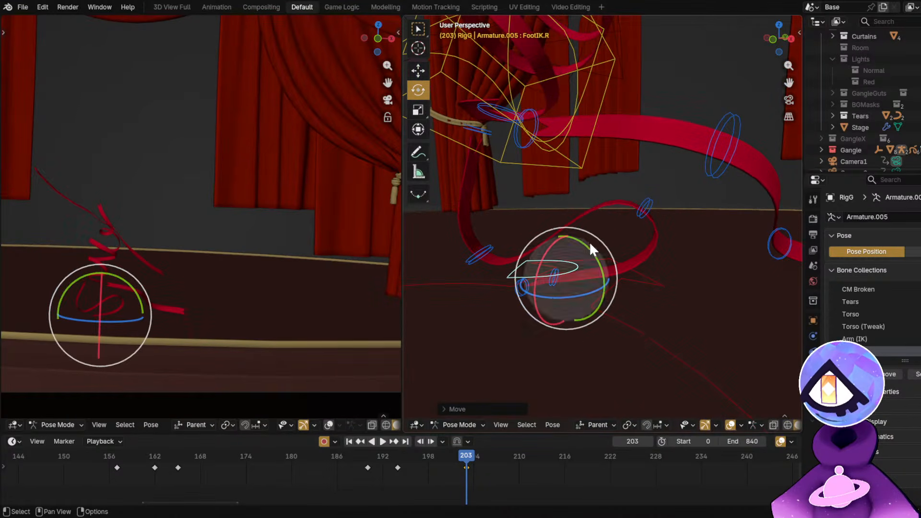
left_click(604, 424)
left_click(580, 357)
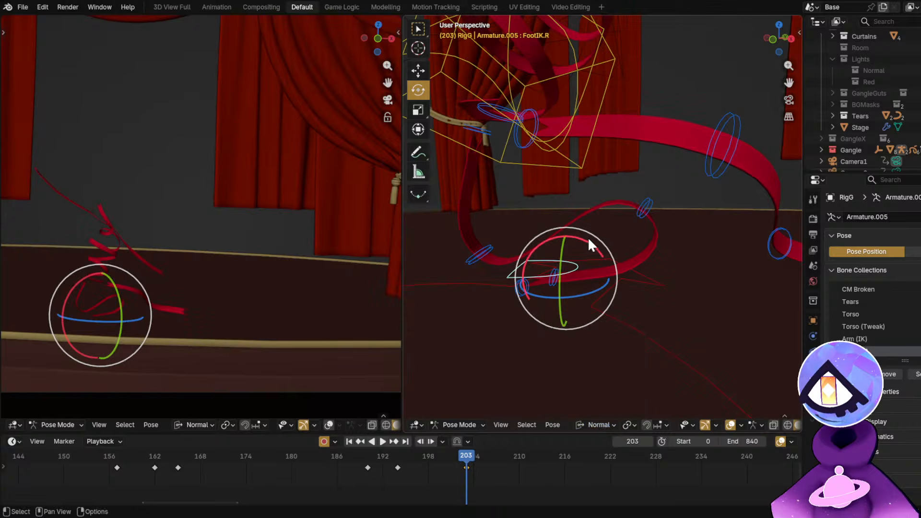
mouse_move(589, 240)
left_mouse_down()
mouse_move(599, 243)
mouse_move(573, 242)
left_mouse_up()
At frame 203, reposition the right knee control to reshape the bend of the folded right leg.
left_click(418, 70)
middle_click_drag(572, 242, 554, 269)
scroll(606, 259, "down", 4)
scroll(602, 270, "up", 3)
left_click(551, 195)
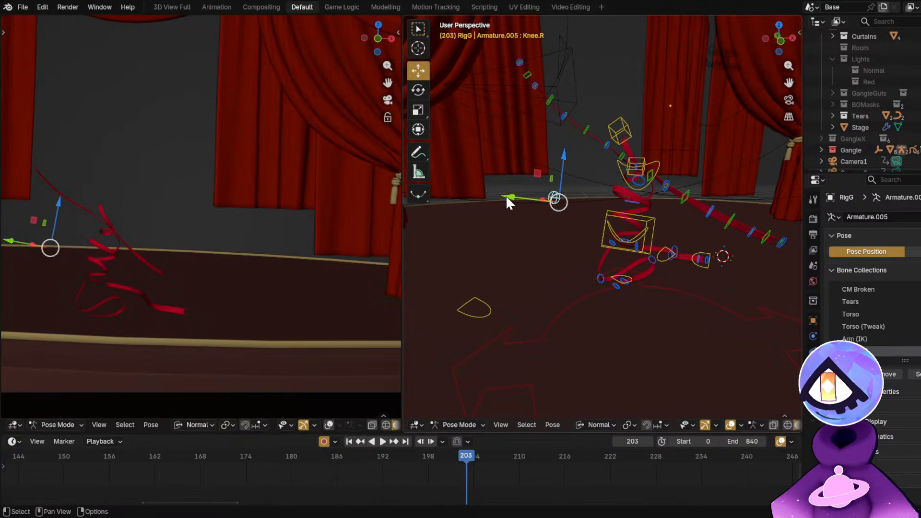
middle_click_drag(506, 196, 548, 221)
left_click_drag(547, 220, 570, 234)
middle_click_drag(671, 292, 622, 280)
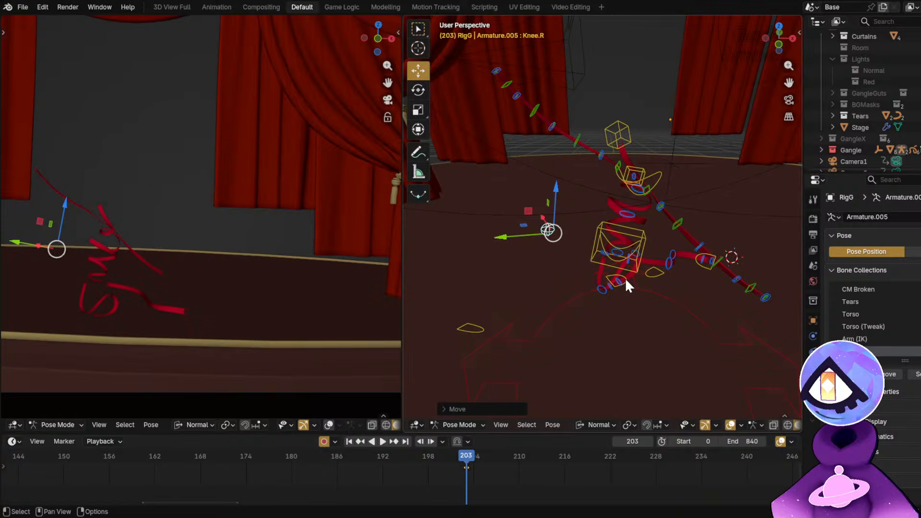
Slide the right foot IK bone along its Y axis and fine-tune its placement so the folded leg rests on the stage floor.
scroll(626, 278, "up", 3)
left_click(624, 279)
left_click_drag(653, 277, 652, 279)
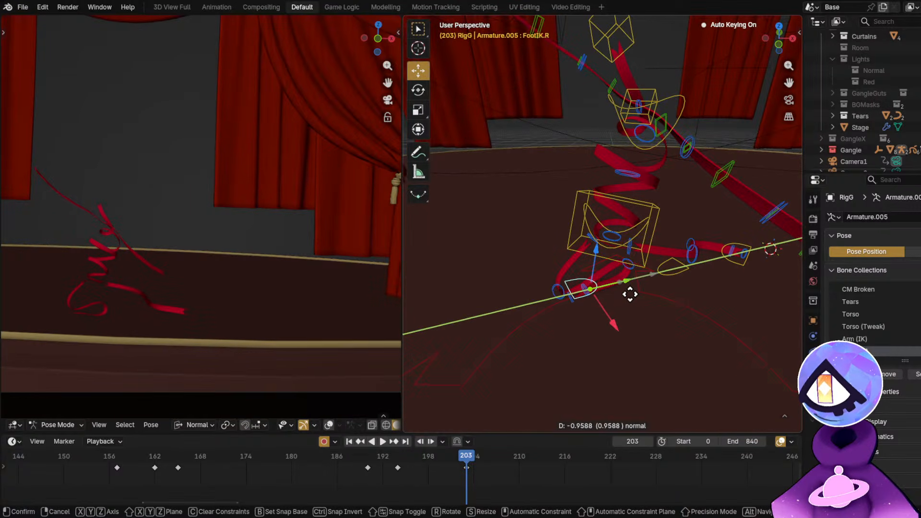
left_click(636, 292)
middle_click_drag(635, 293, 580, 237)
left_click_drag(584, 236, 591, 257)
left_click_drag(620, 287, 584, 238)
middle_click_drag(584, 238, 601, 284)
key("alt+shift+z")
middle_click_drag(678, 270, 679, 243)
Select the left foot IK bone and play back the animation from about frame 180 into the fall.
left_click(741, 241)
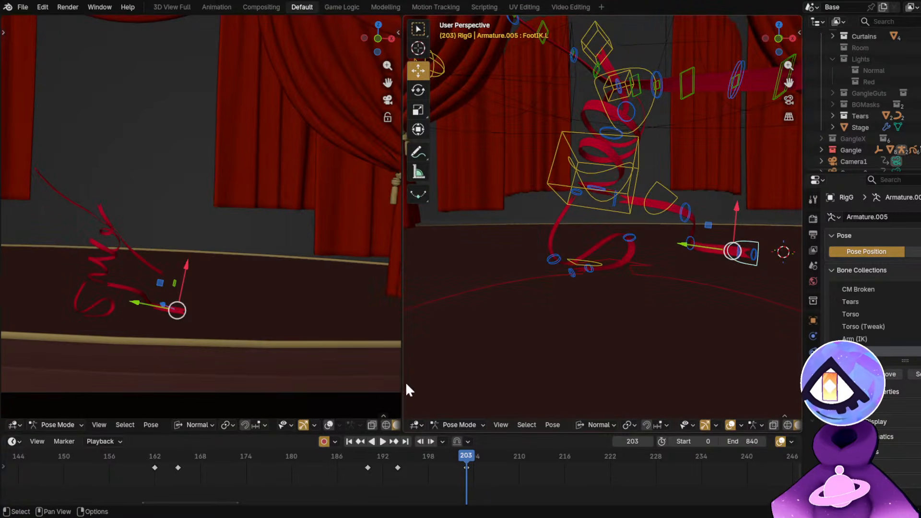
left_click(289, 460)
key("space")
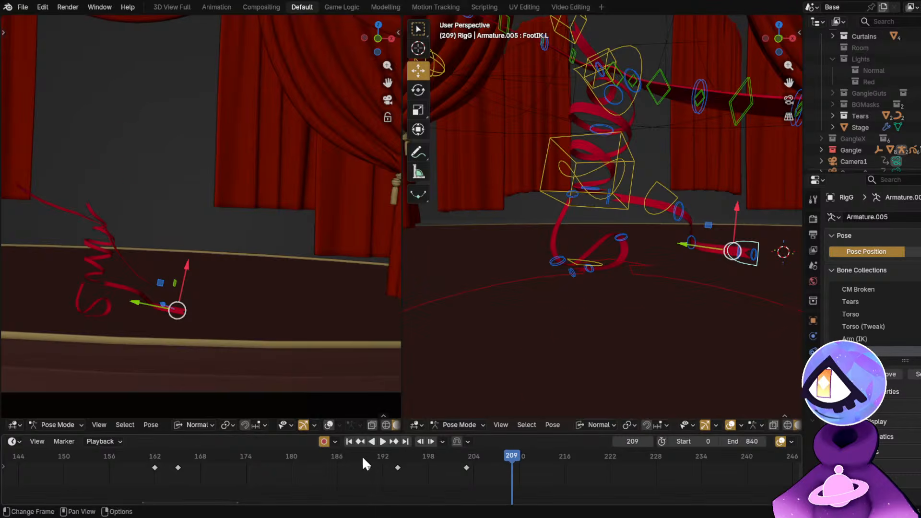
At frame 194, move the right and left foot IK bones sideways so the crossed legs stand apart.
left_click_drag(362, 455, 402, 463)
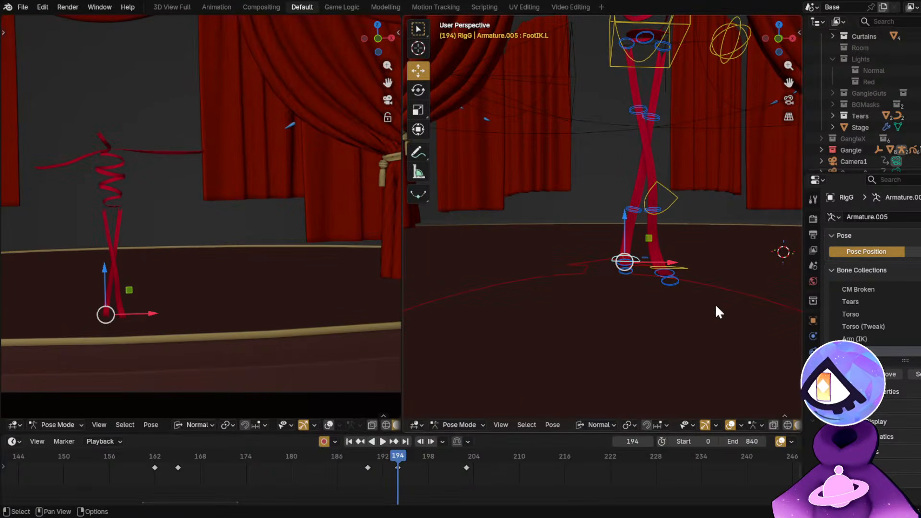
middle_click_drag(715, 304, 680, 306)
left_click(647, 303)
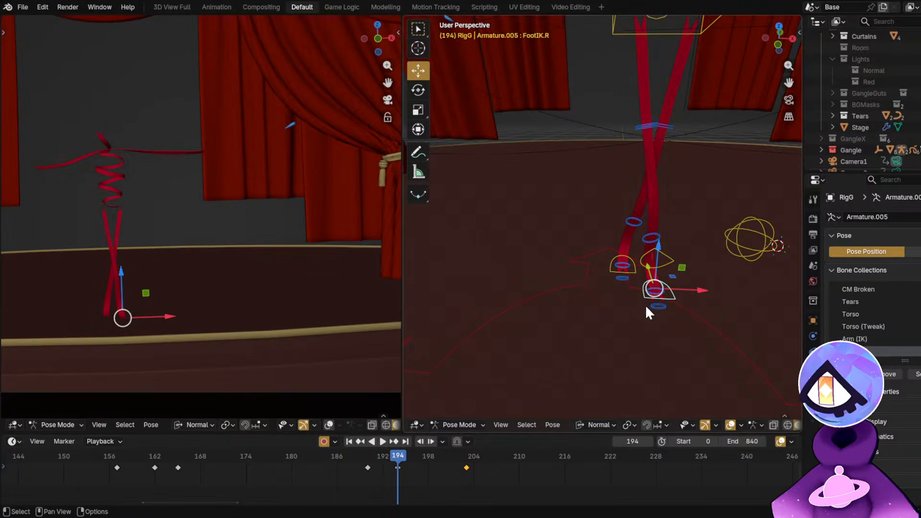
mouse_move(697, 287)
left_mouse_down()
mouse_move(678, 291)
mouse_move(678, 269)
mouse_move(709, 275)
mouse_move(703, 282)
left_mouse_up()
left_click(624, 261)
middle_click_drag(676, 170, 641, 221, "shift")
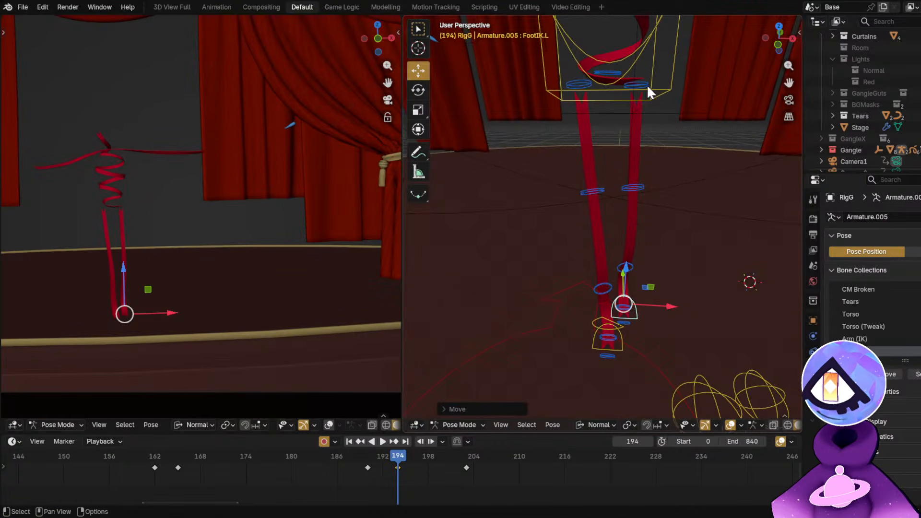
At frame 196, shift the Torso control slightly sideways along X and play back the fall from about frame 189.
left_click(648, 88)
left_click(412, 462)
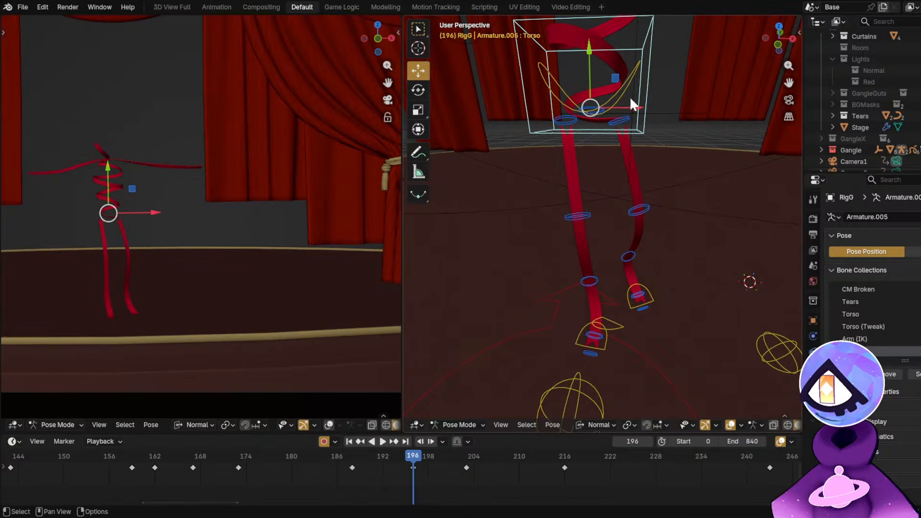
left_click_drag(638, 107, 651, 110)
left_click(358, 457)
key("space")
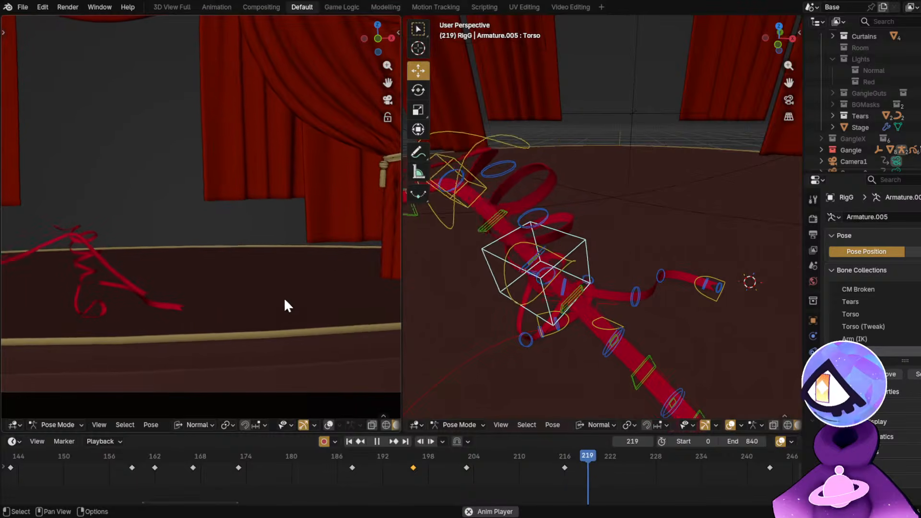
key("space")
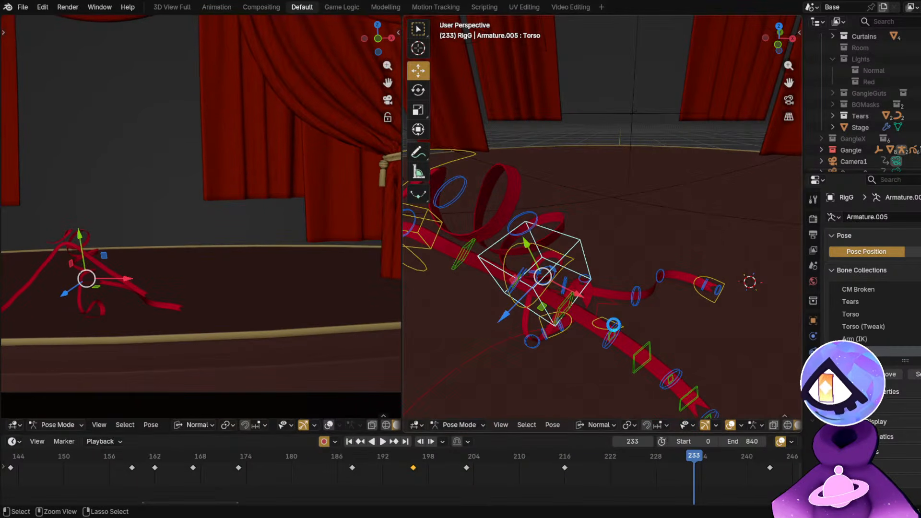
Show the GangleX collection temporarily to review the fall from about frame 172 to frame 202.
left_click(917, 139)
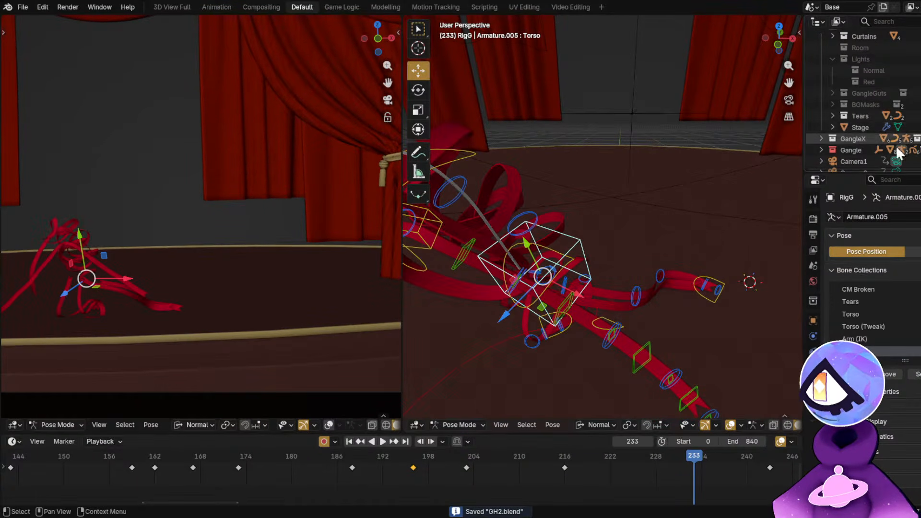
left_click(234, 458)
key("space")
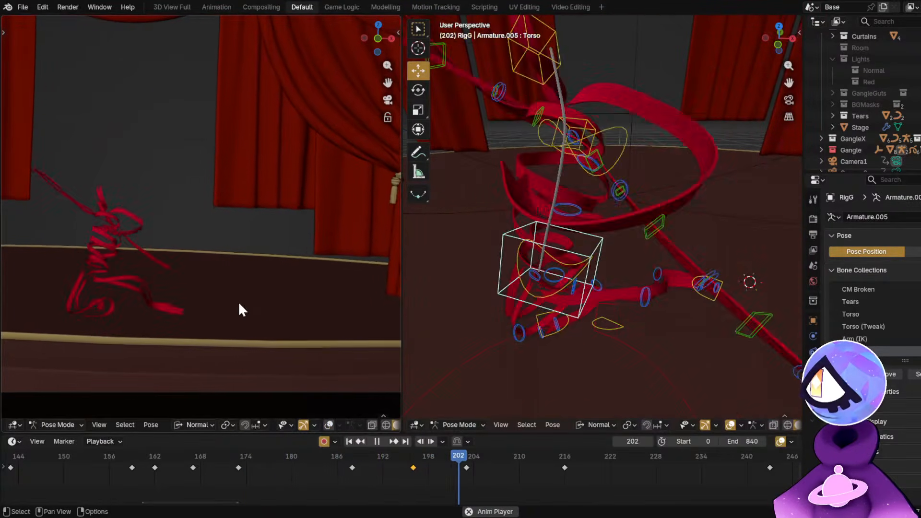
left_click_drag(377, 451, 458, 459)
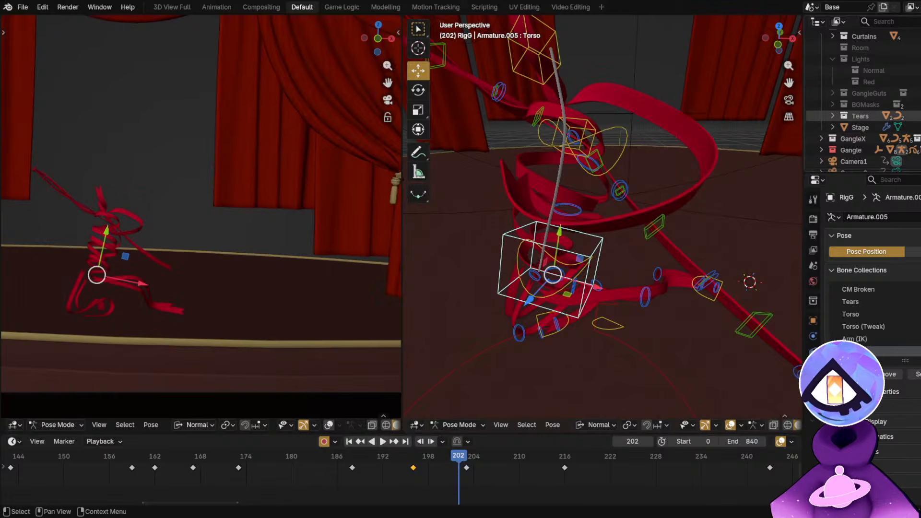
left_click(918, 139)
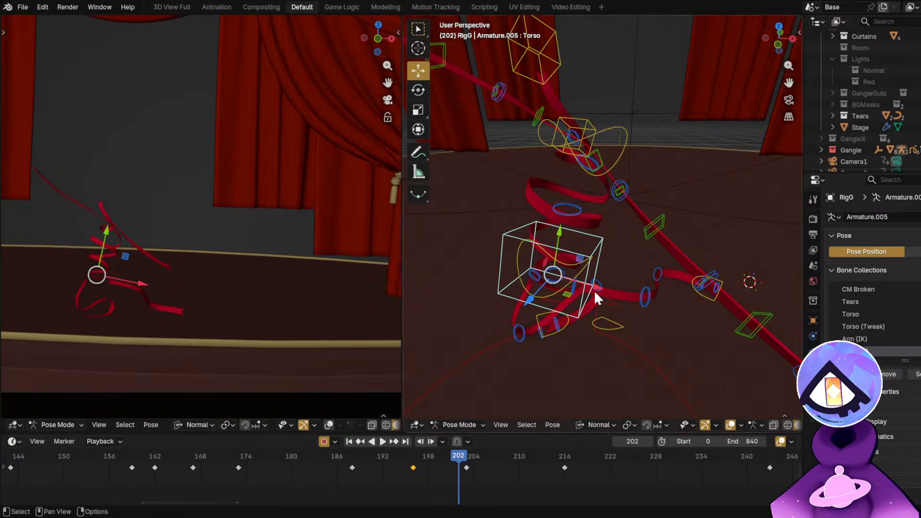
Save the file and, at frame 180, rotate the ArmFK.L bone to twist the outstretched left arm ribbon.
left_click_drag(187, 456, 291, 470)
key("KP_Decimal")
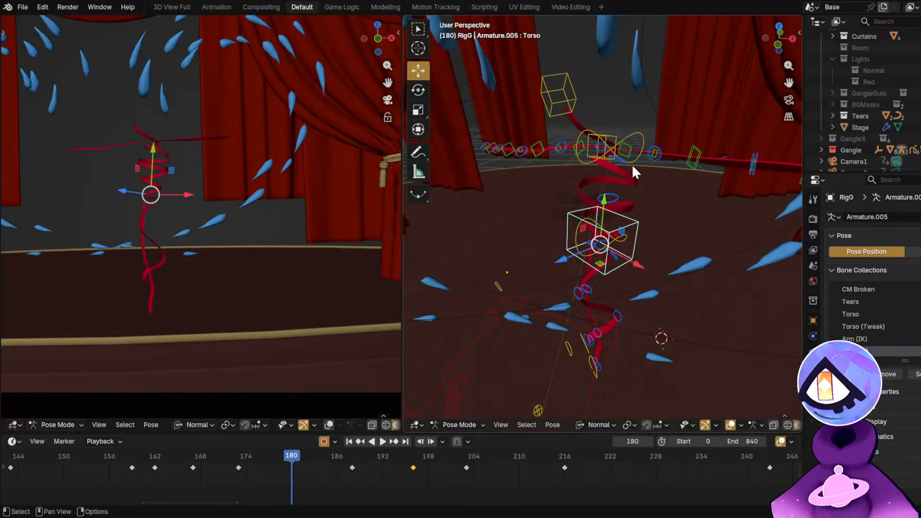
left_click(631, 148)
key("KP_Decimal")
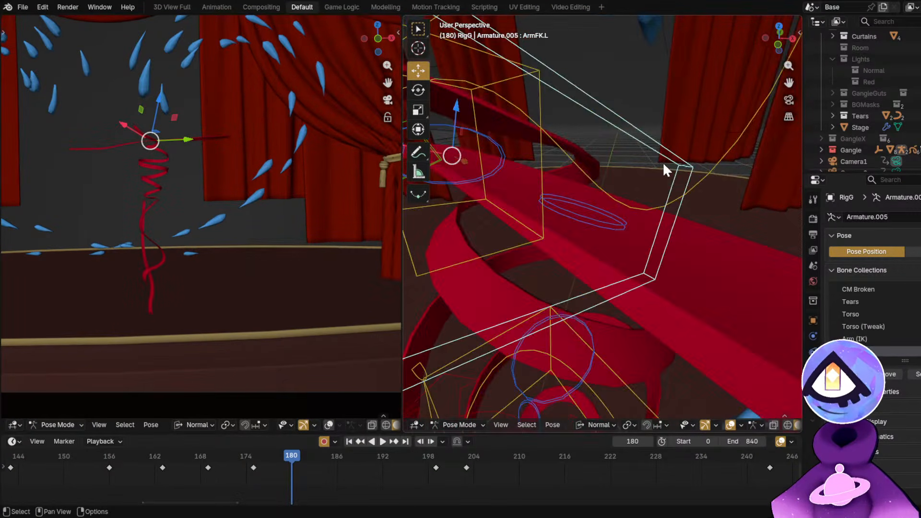
scroll(553, 144, "down", 4)
middle_click_drag(553, 144, 628, 186)
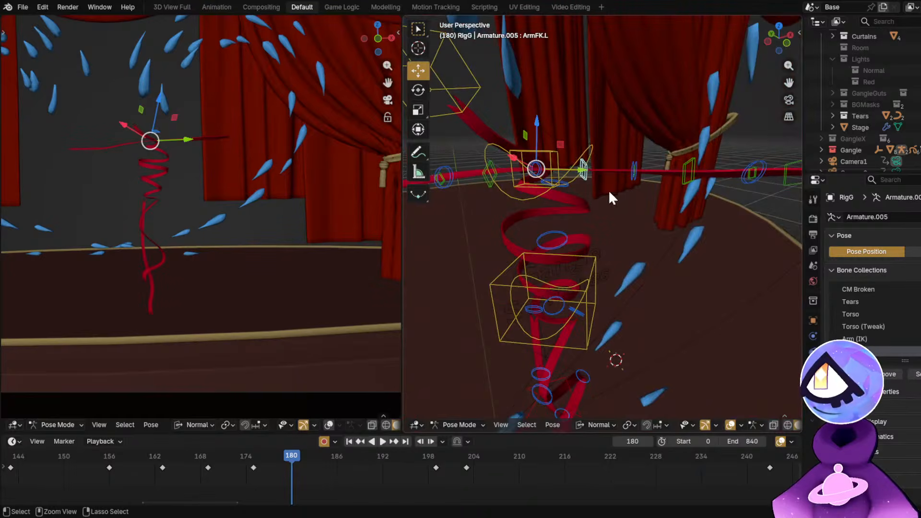
key("ctrl+s")
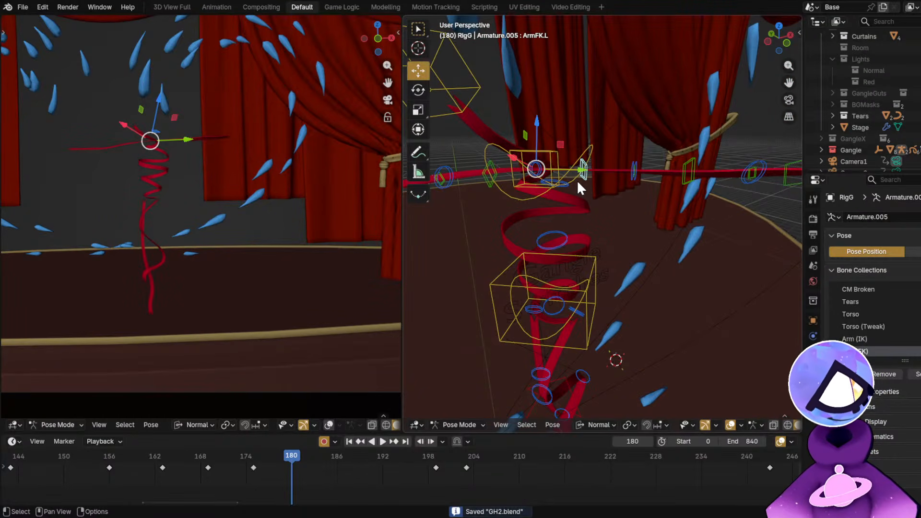
left_click(418, 90)
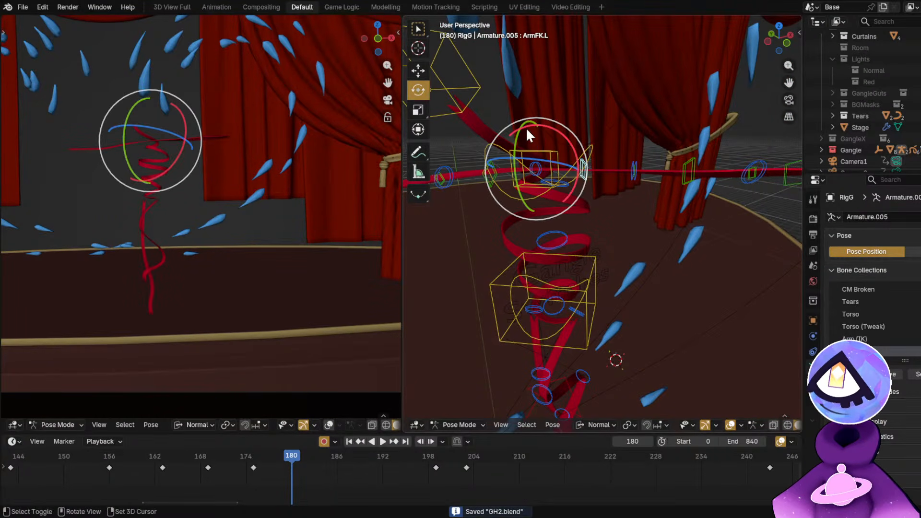
middle_click_drag(526, 127, 570, 200)
left_click_drag(543, 176, 536, 126)
middle_click_drag(537, 127, 631, 180)
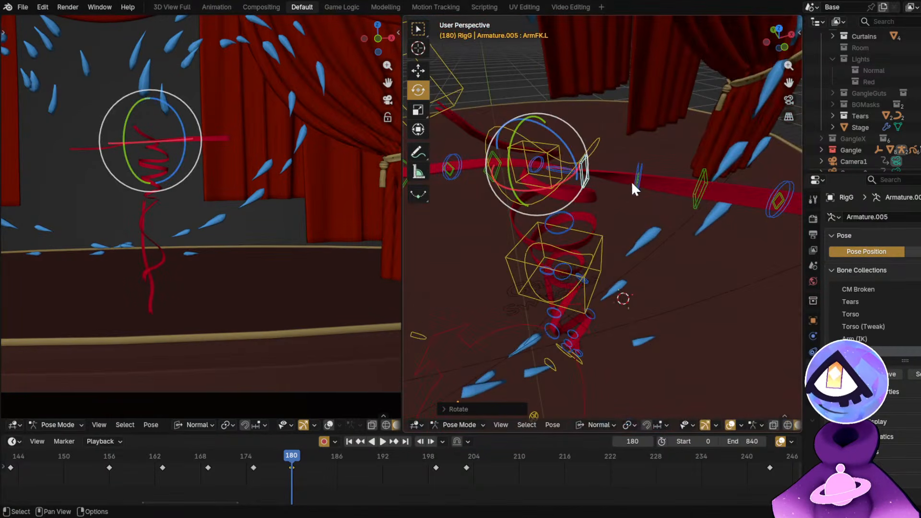
Rotate the left arm's FK bones from ArmFK.L.001 through ArmFK.L.003 to curl the arm around the body.
left_click(637, 180)
left_click_drag(644, 207, 592, 237)
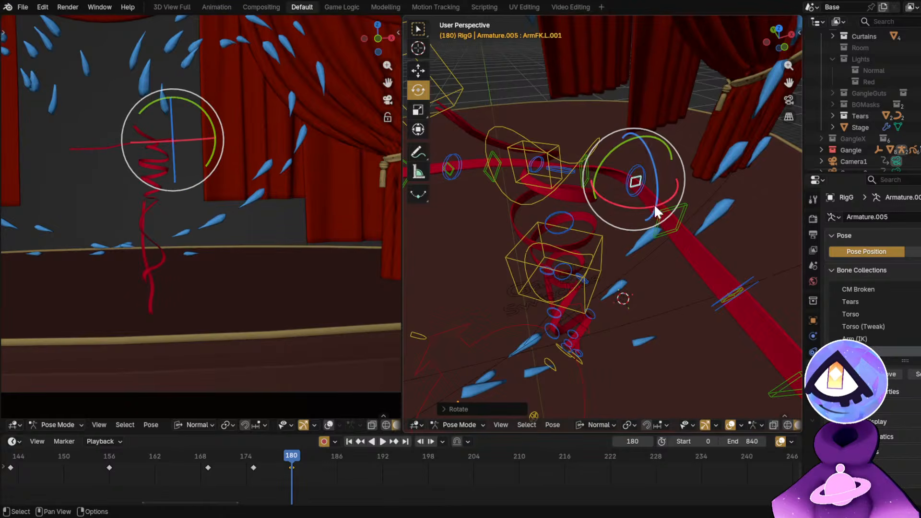
left_click(665, 213)
left_click_drag(672, 206, 617, 237)
left_click(553, 278)
left_click(553, 278)
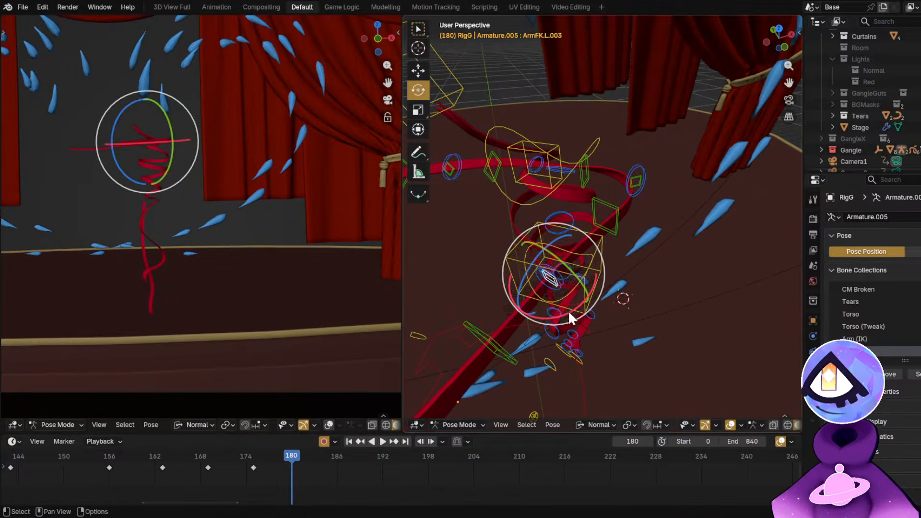
left_click_drag(568, 310, 516, 313)
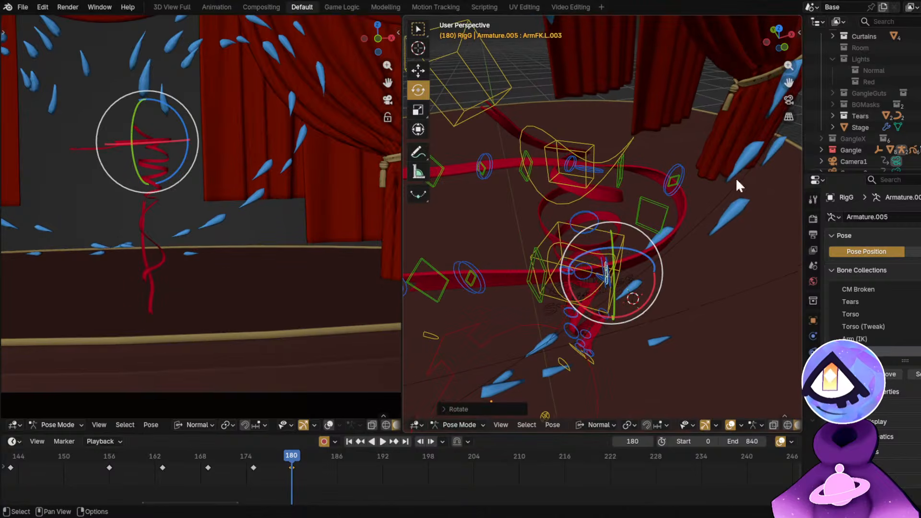
Enable X-Axis Mirror in the pose options and widen the posing viewport.
key("n")
left_click(795, 78)
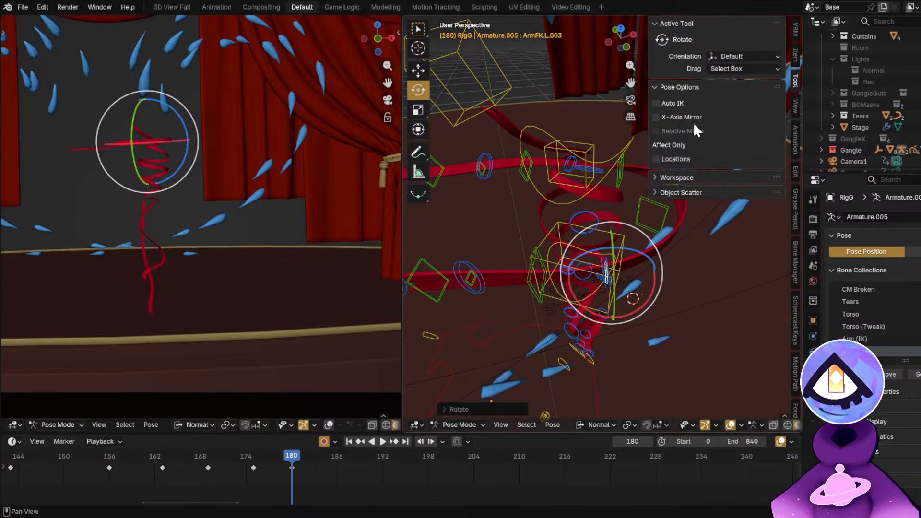
key("n")
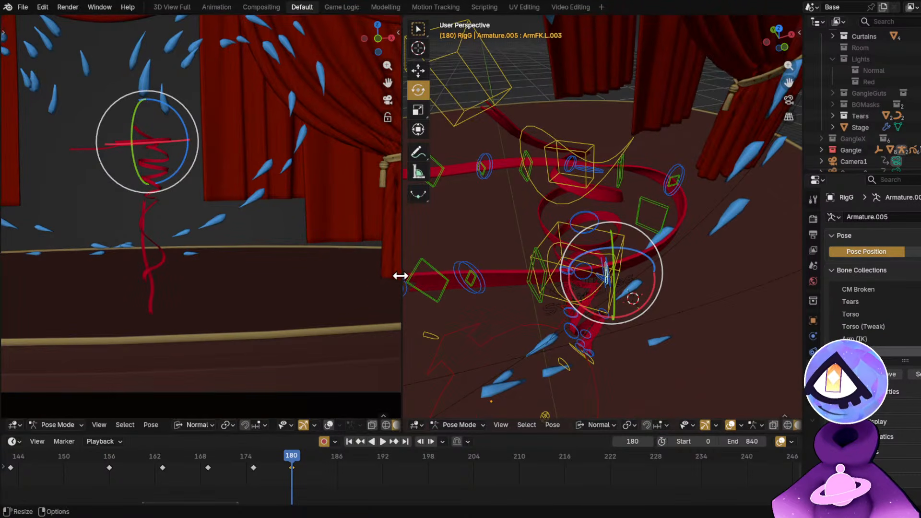
left_click_drag(400, 276, 246, 284)
Rotate the upper left arm FK bones with mirroring so both arms curve around the torso at frame 180.
middle_click_drag(590, 242, 600, 267)
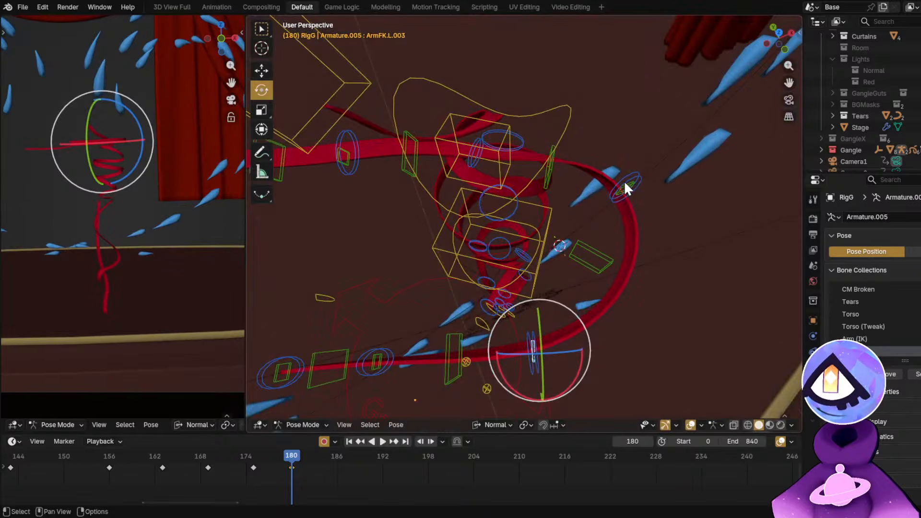
left_click(626, 185)
left_click_drag(632, 205, 499, 184)
left_click(548, 175)
key("ctrl+Tab")
left_click(562, 277)
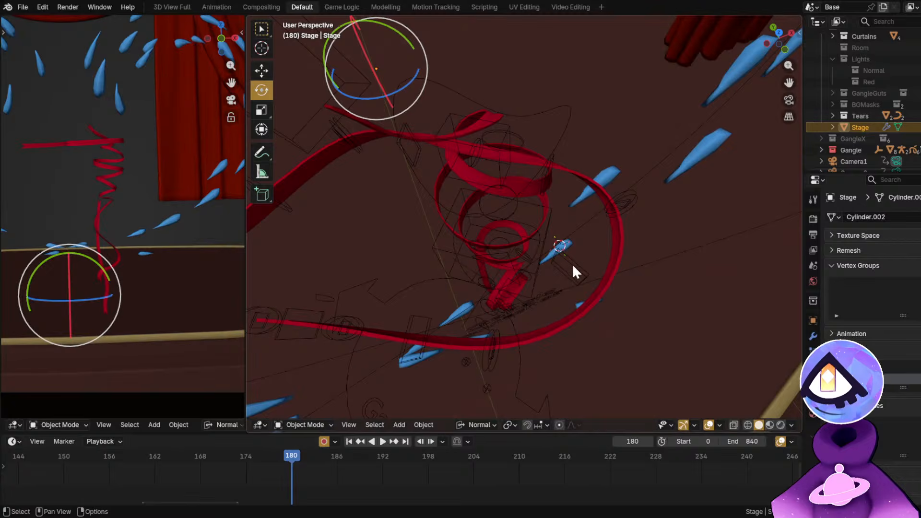
left_click(574, 265)
left_click_drag(611, 246, 625, 251)
middle_click_drag(625, 250, 576, 335)
Rotate the left arm's FK bones from ArmFK.L.003 to ArmFK.L.005 so both mirrored arms close into a ring.
left_click(559, 341)
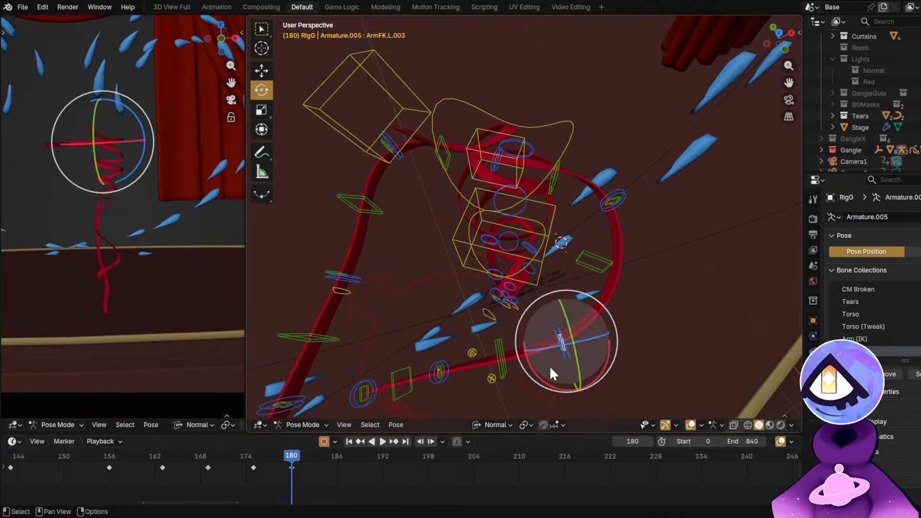
left_click_drag(547, 379, 556, 383)
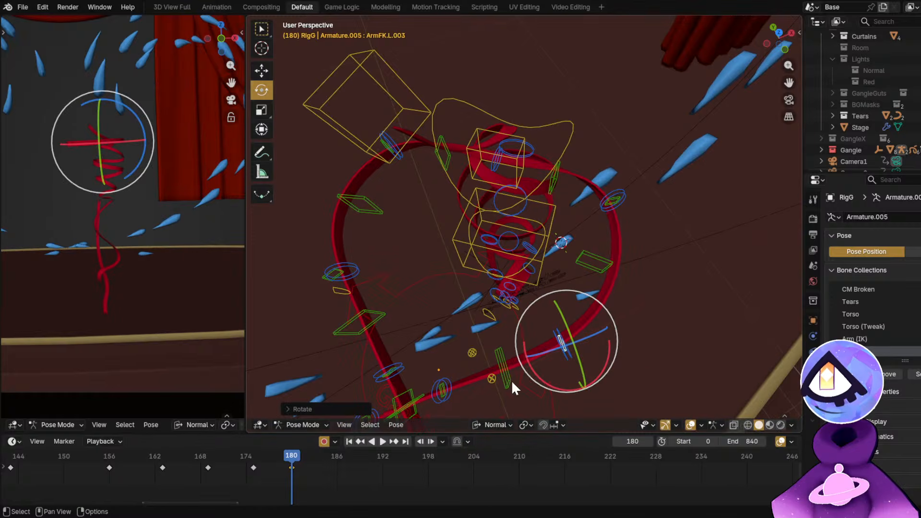
left_click(509, 379)
middle_click_drag(512, 380, 530, 313, "shift")
left_click_drag(561, 317, 543, 297)
left_click(464, 278)
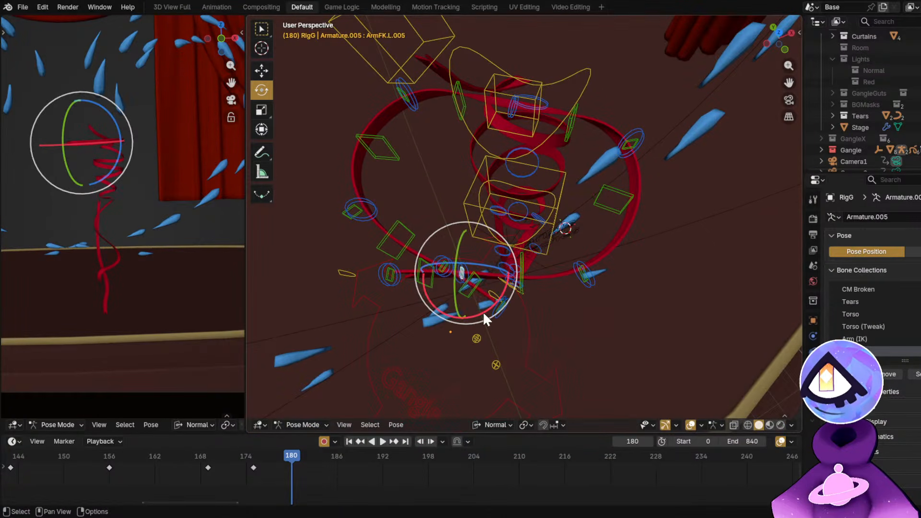
left_click_drag(483, 312, 481, 293)
left_click(476, 263)
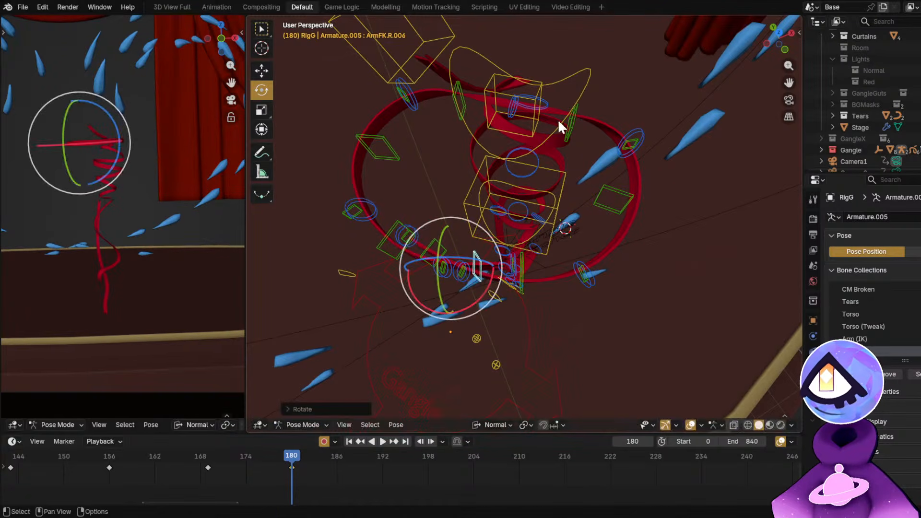
Adjust the mirrored arm curl by rotating ArmFK.L.001 and play back the spin from about frame 164.
left_click(632, 143)
left_click_drag(649, 172, 680, 168)
left_click(174, 453)
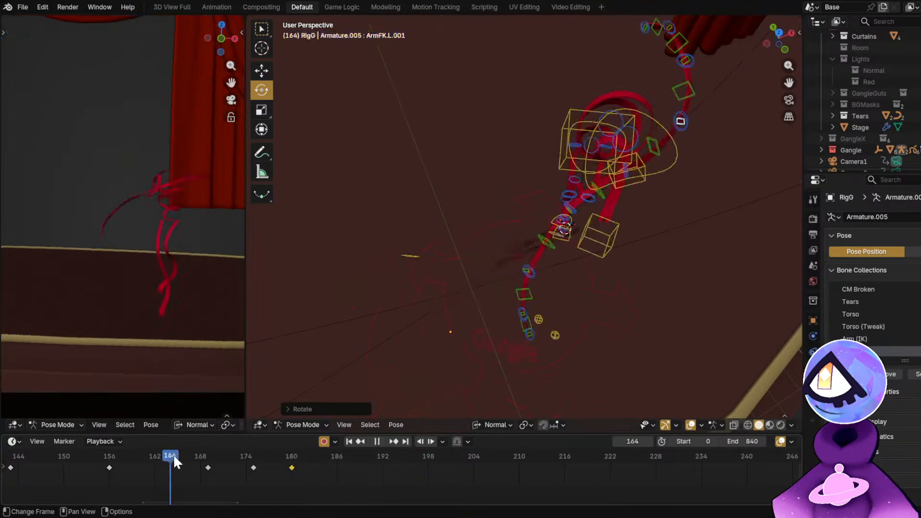
key("space")
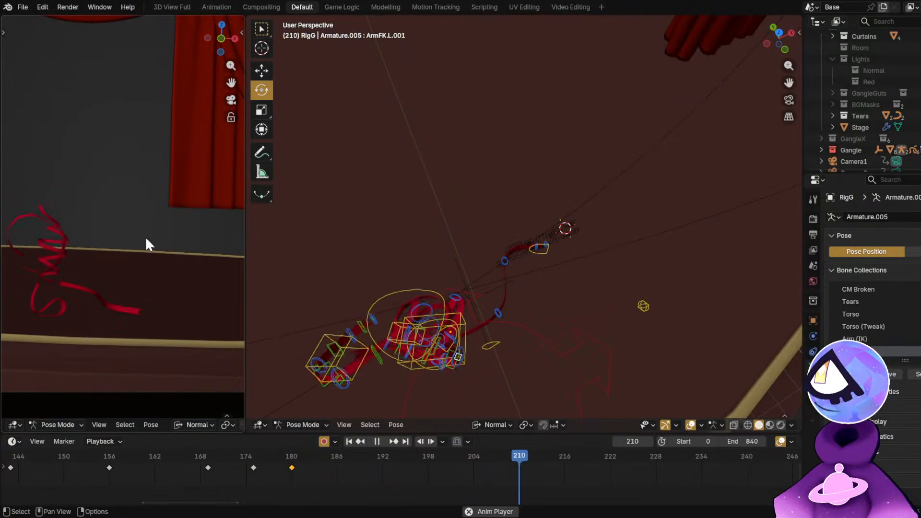
key("space")
Select all arm FK bones, duplicate their frame 180 keyframes to frame 194, and play back the fall.
left_click_drag(285, 458, 431, 471)
left_click(915, 374)
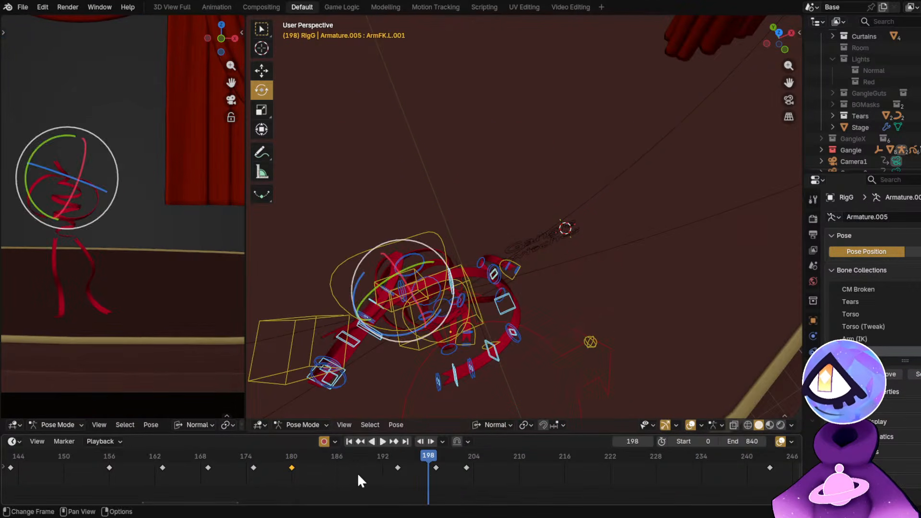
key("shift+d")
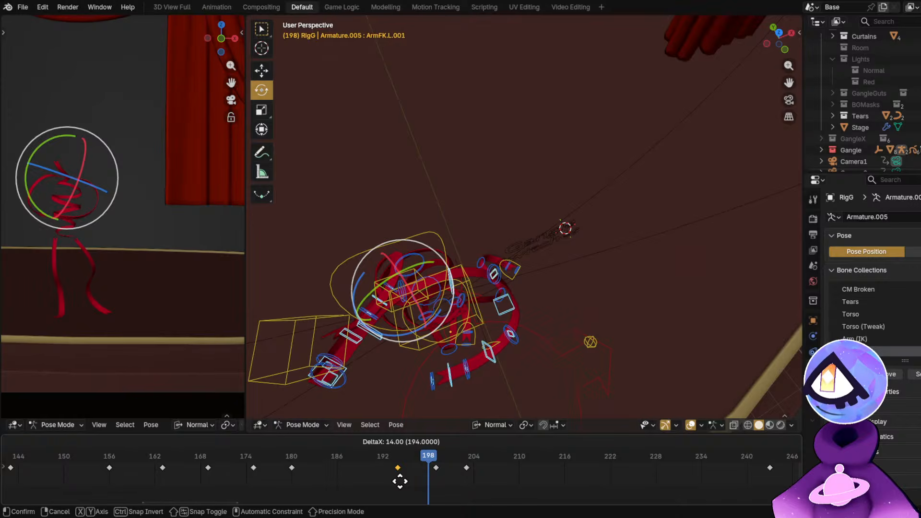
left_click(400, 476)
left_click(238, 457)
key("space")
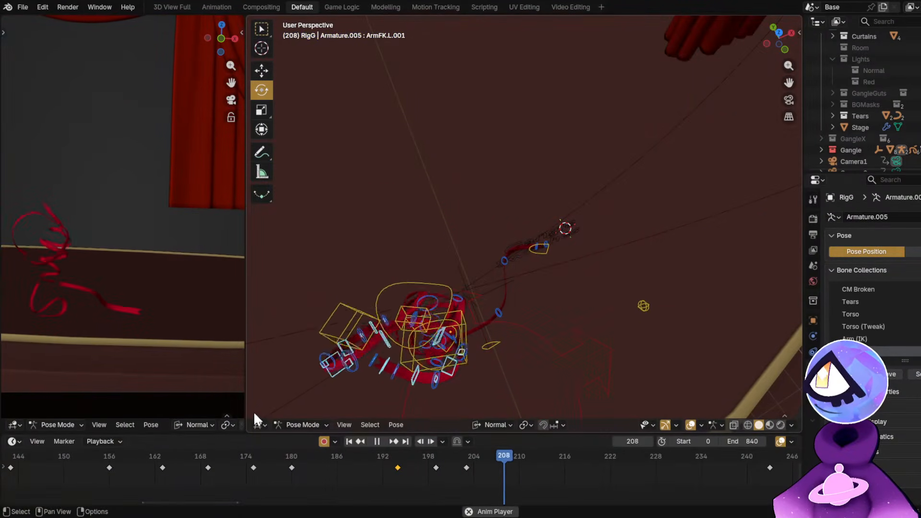
key("space")
At frame 203, clear the rotation of the ArmFK.L bone with mirroring active.
left_click_drag(386, 464, 467, 474)
middle_click_drag(619, 356, 540, 312)
left_click(517, 278)
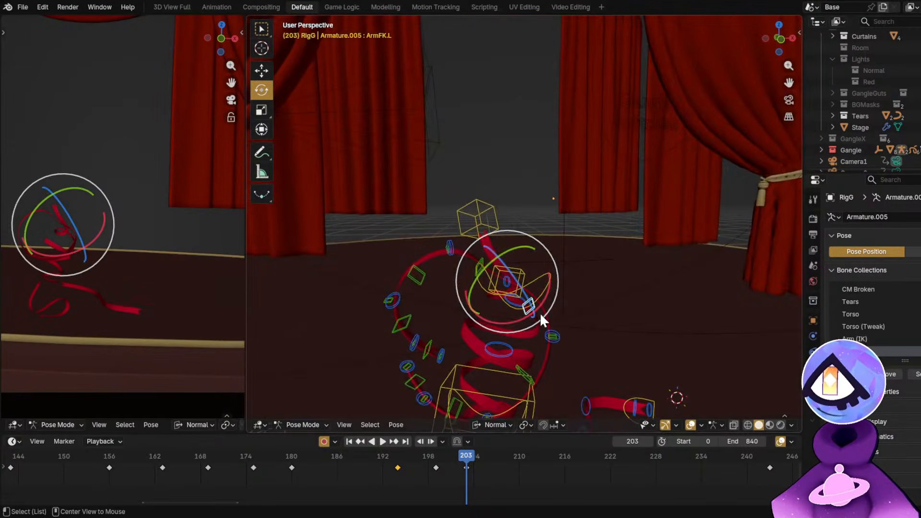
key("alt+r")
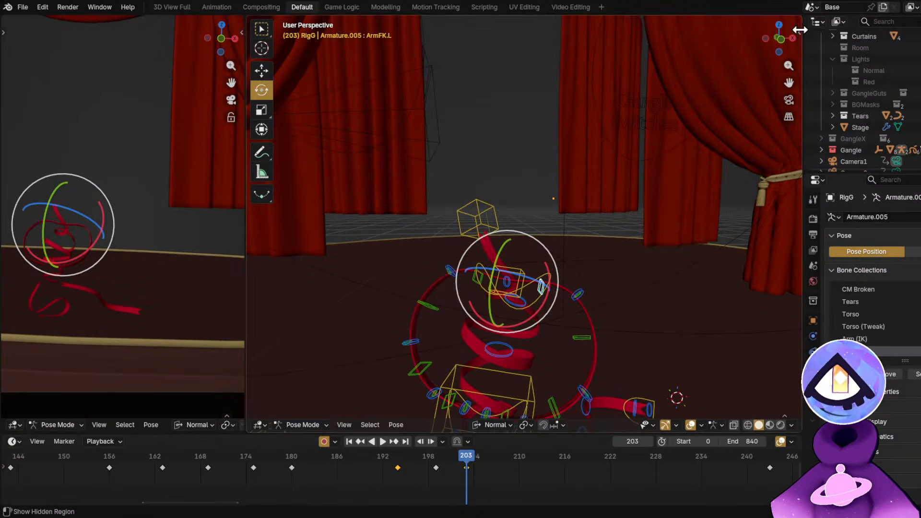
Disable X-Axis Mirror in the pose options for posing the arms separately.
left_click(798, 33)
left_click(680, 117)
middle_click_drag(635, 184, 540, 294)
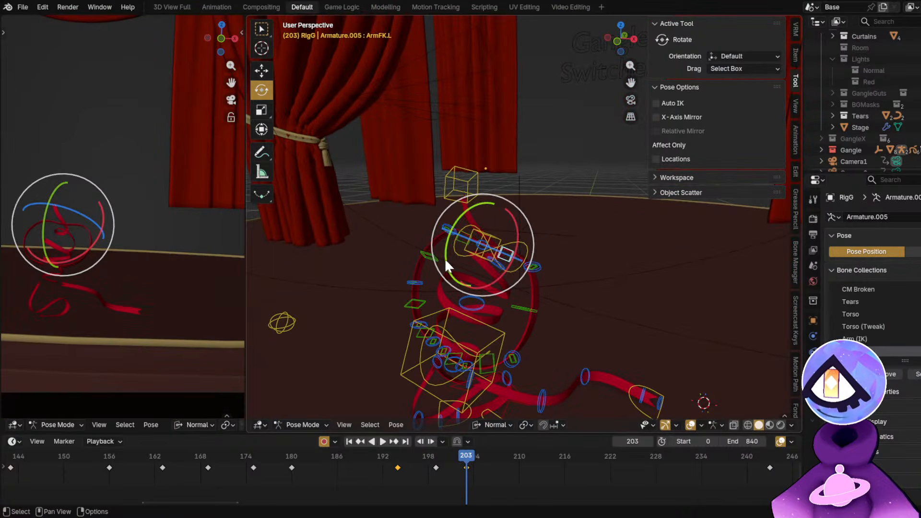
At frame 203, rotate ArmFK.L and ArmFK.L.002 to curl the left arm around the front of the body.
left_click_drag(446, 261, 453, 227)
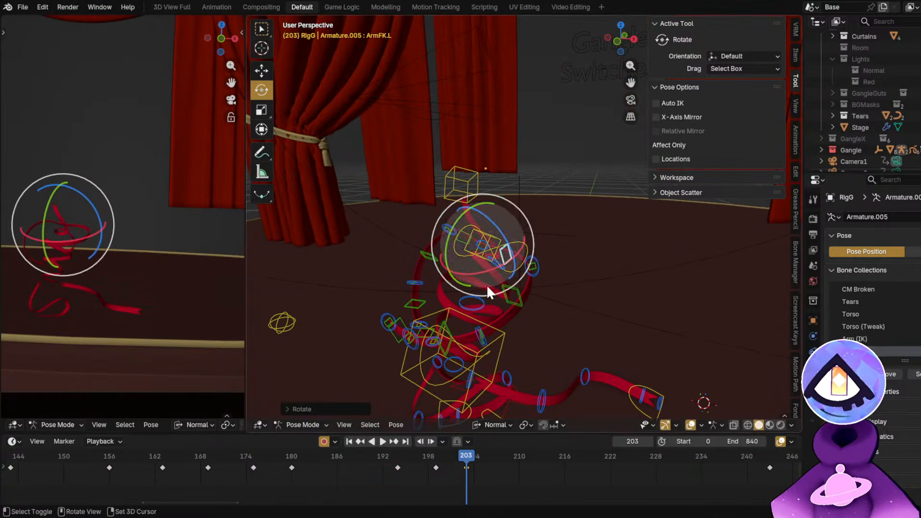
middle_click_drag(488, 288, 534, 273)
key("r")
left_click(589, 332)
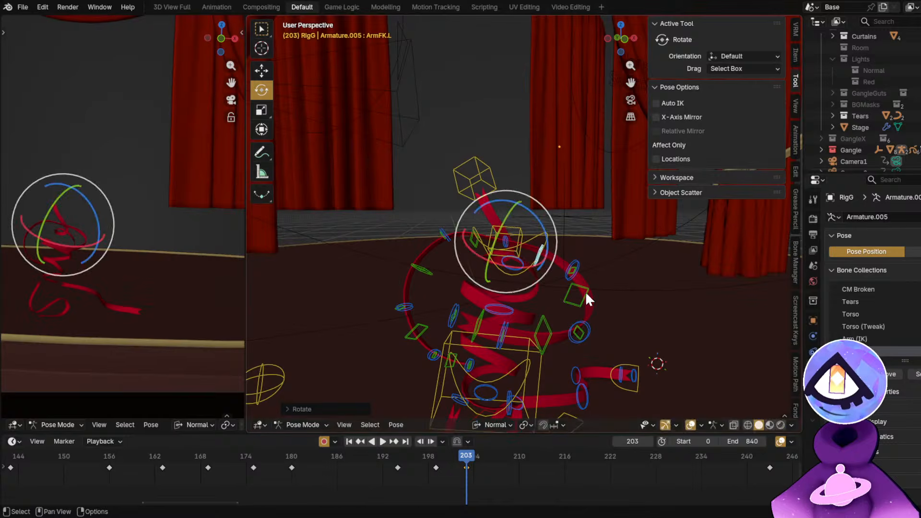
left_click(581, 292)
middle_click_drag(581, 293, 606, 357)
key("r")
left_click(586, 370)
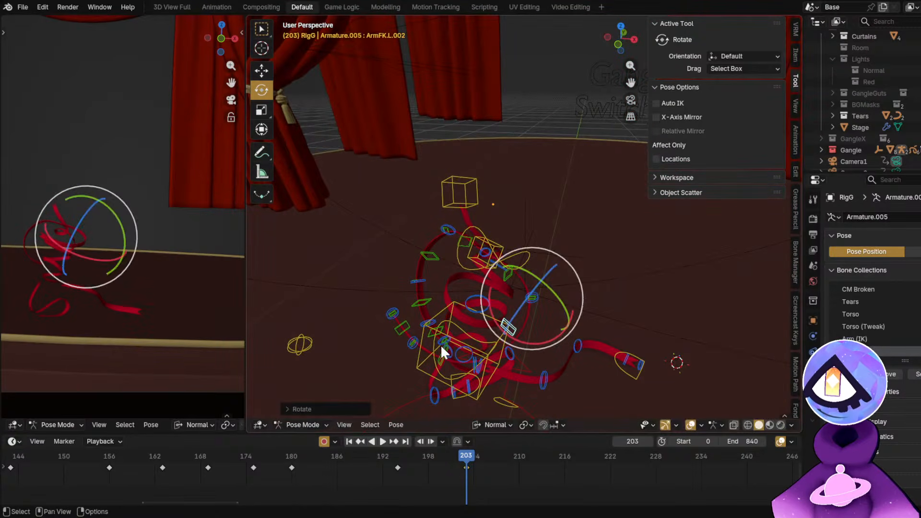
Rotate ArmFK.L.004 to bend the lower part of the left arm into the curl.
left_click(442, 351)
key("r")
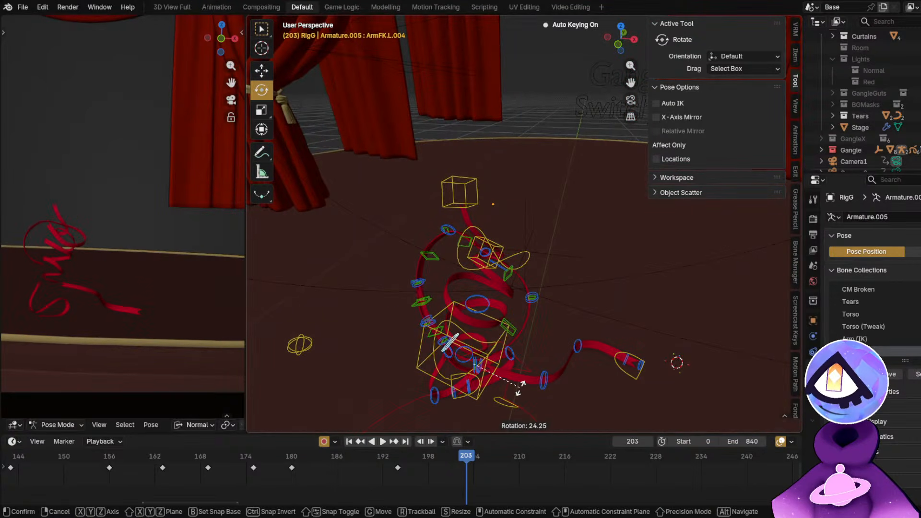
left_click(543, 359)
key("r")
left_click(585, 354)
Rotate the left arm's end bone ArmFK.L.005 to continue the curl around the body.
left_click(415, 323)
middle_click_drag(454, 317, 462, 339)
key("r")
left_click(501, 365)
scroll(399, 321, "up", 3)
middle_click_drag(399, 322, 468, 305)
left_click(410, 267)
key("r")
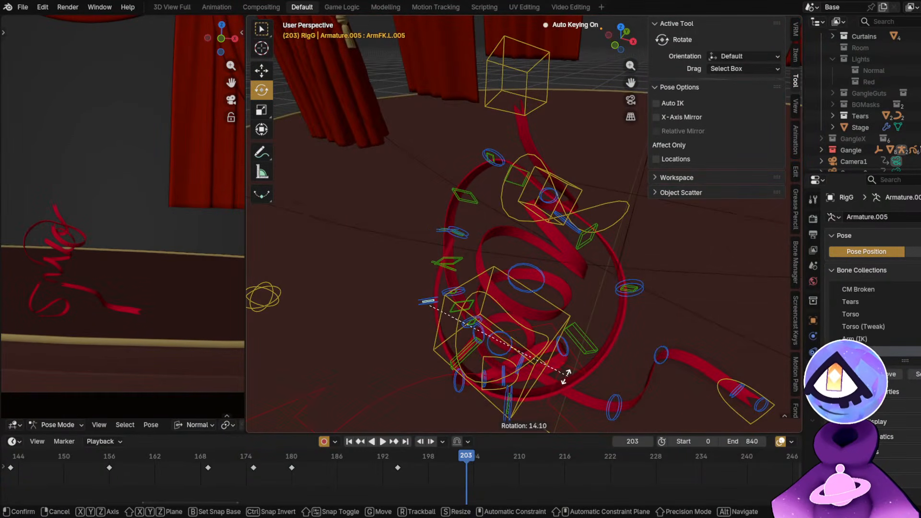
left_click(565, 375)
Refine the middle of the left arm's curl by rotating Arm4CTRL.L and ArmFK.L.003.
left_click(460, 235)
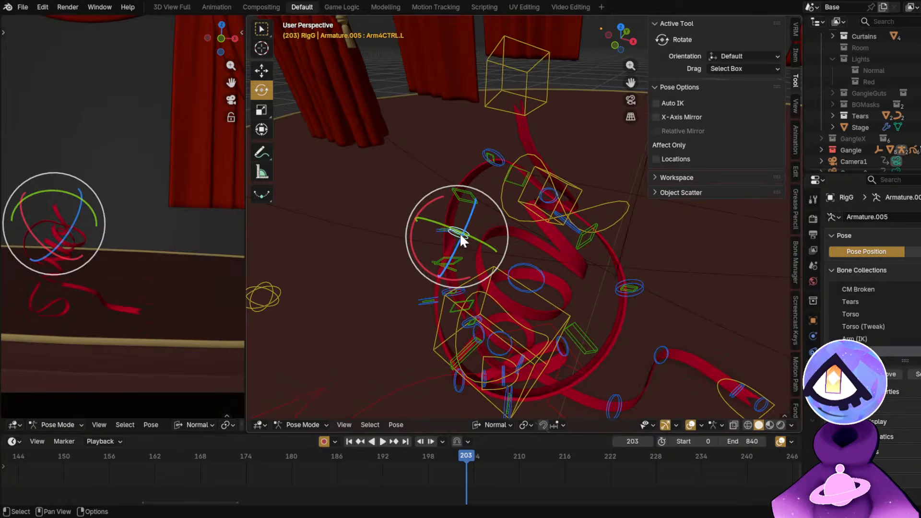
key("r")
left_click(574, 332)
middle_click_drag(573, 333, 462, 281)
left_click(571, 285)
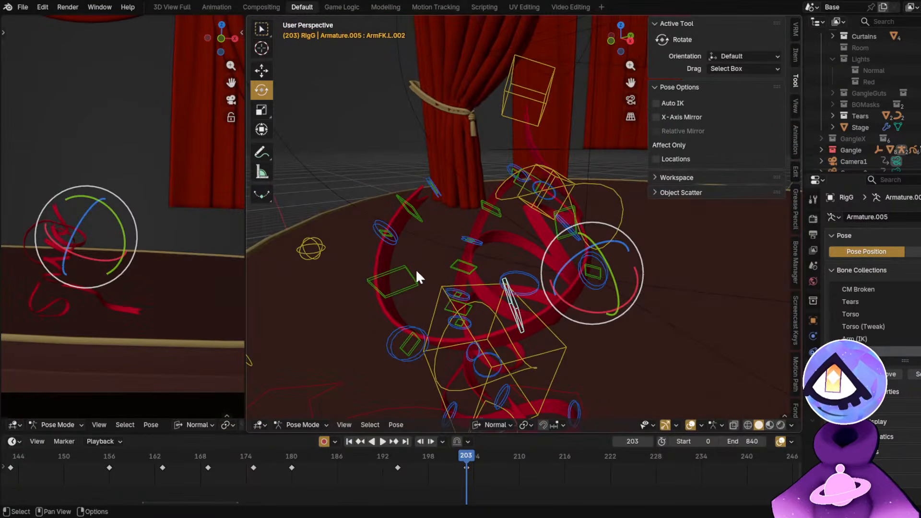
left_click(418, 335)
middle_click_drag(419, 336, 506, 367)
key("r")
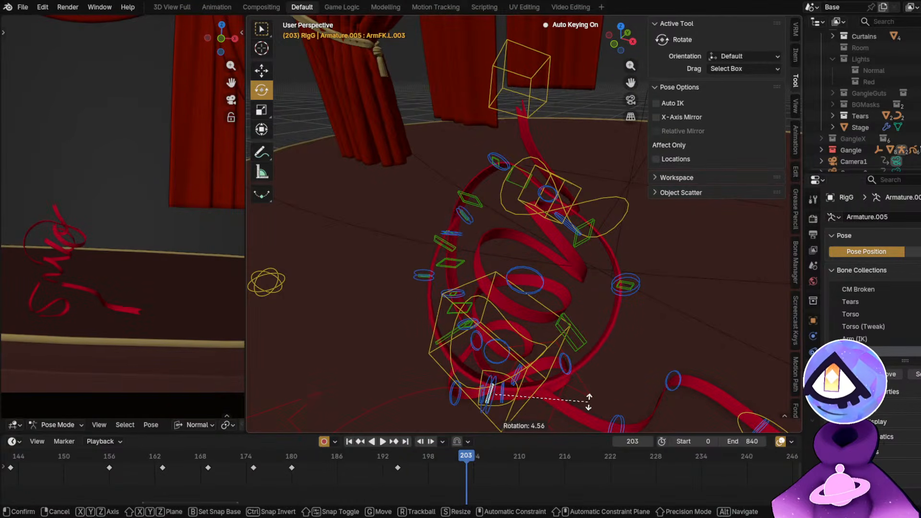
left_click(589, 401)
Rotate ArmFK.R freely and then ArmFK.R.001 to swing the right arm up and away from the body.
middle_click_drag(510, 256, 543, 220)
left_click(523, 225)
key("r")
key("r")
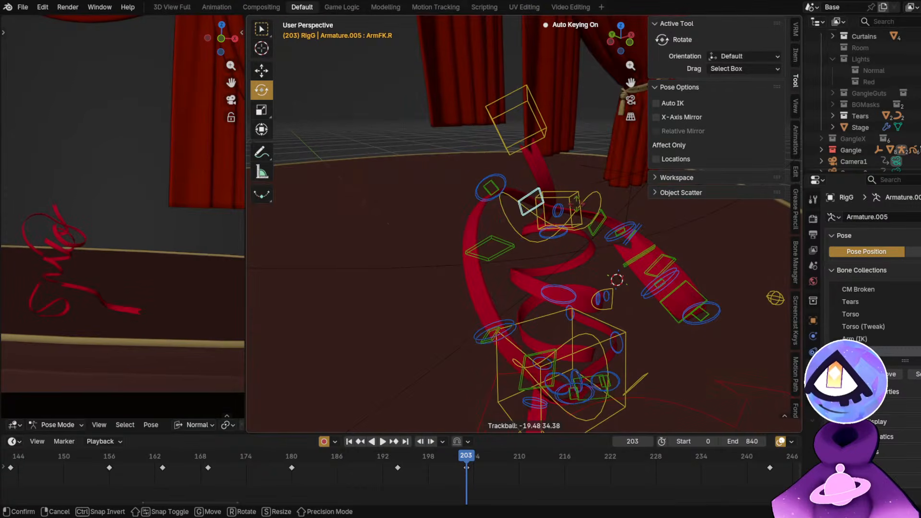
left_click(573, 206)
left_click(499, 185)
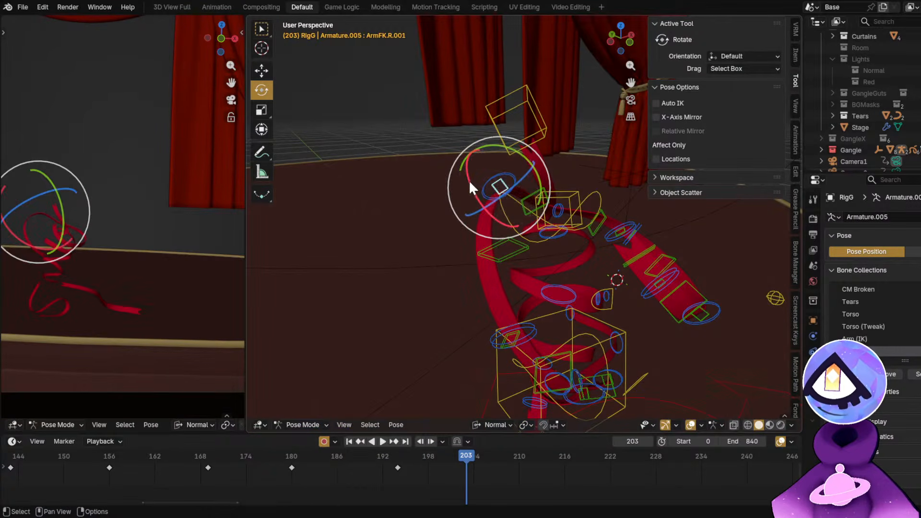
left_click_drag(468, 180, 506, 229)
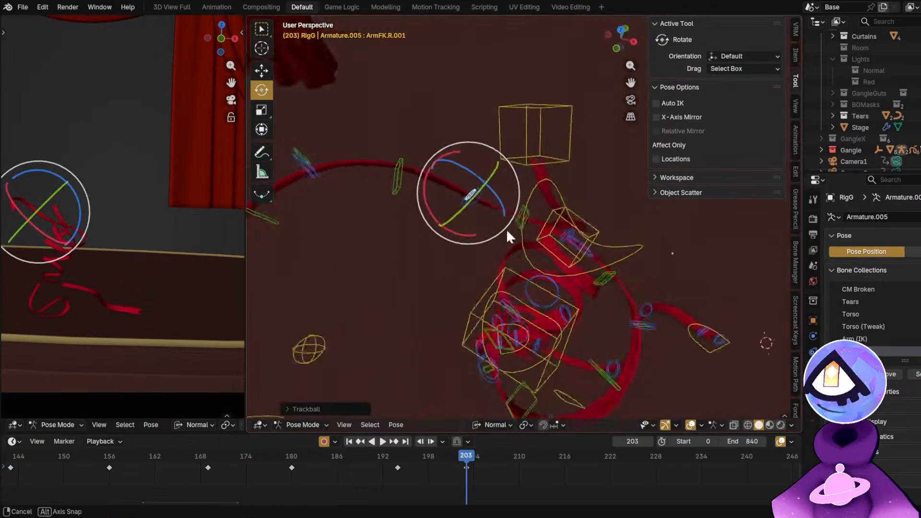
middle_click_drag(506, 229, 459, 206)
key("r")
left_click(598, 242)
Rotate ArmFK.R.002, ArmFK.R.003 and ArmFK.R.004 to uncurl the right arm into a gently waving upward trail.
left_click(422, 132)
middle_click_drag(487, 158, 483, 205, "shift")
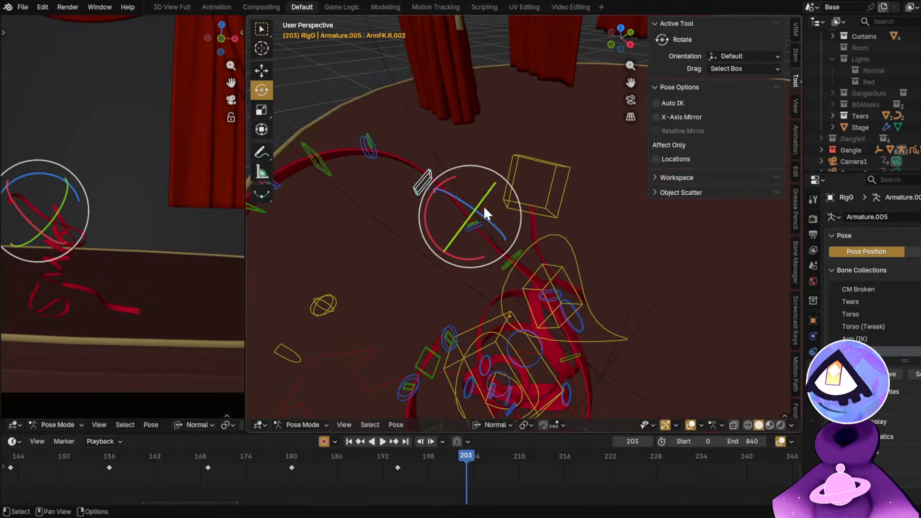
key("r")
left_click(515, 274)
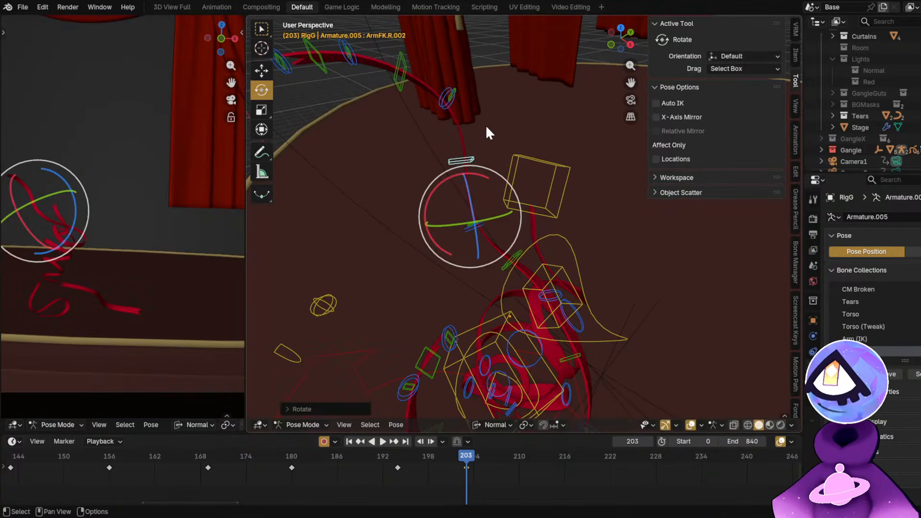
left_click(461, 88)
key("r")
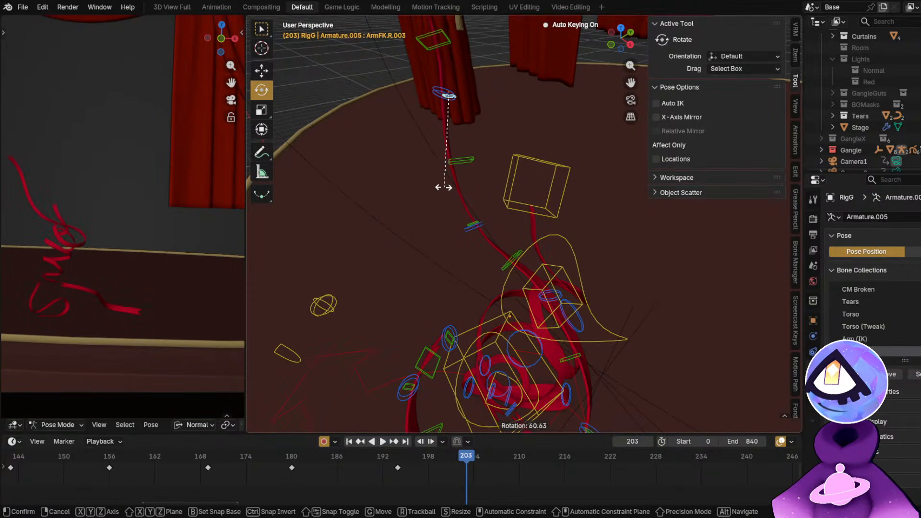
left_click(473, 152)
left_click(444, 83)
key("r")
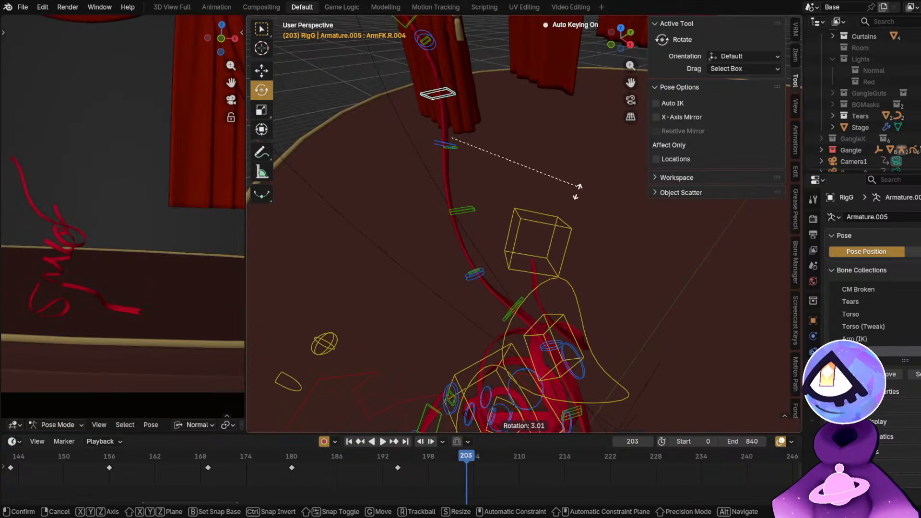
left_click(511, 206)
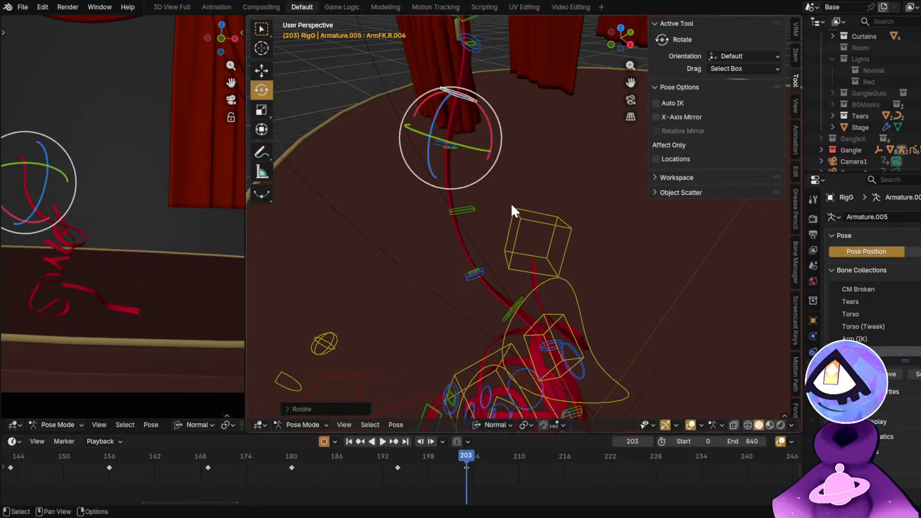
Adjust the raised right arm by rotating ArmFK.R.001 and play back the fall from about frame 175.
left_click(475, 274)
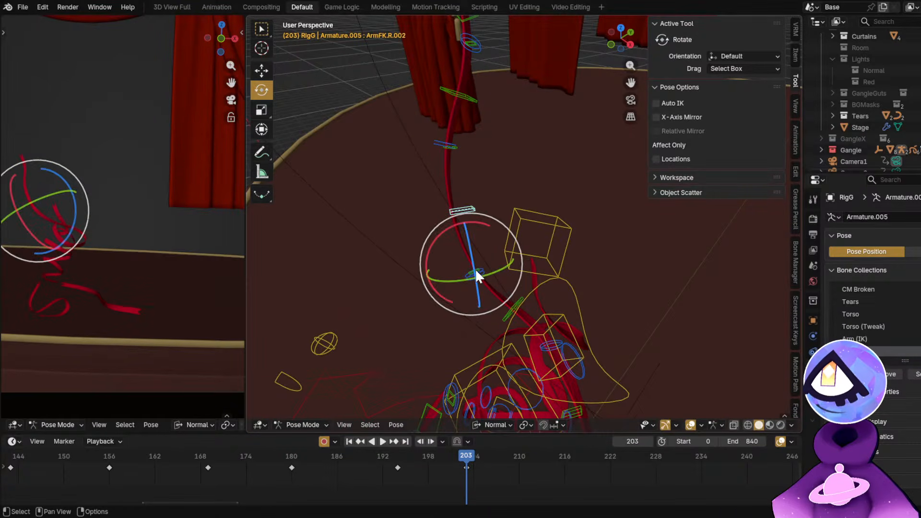
key("r")
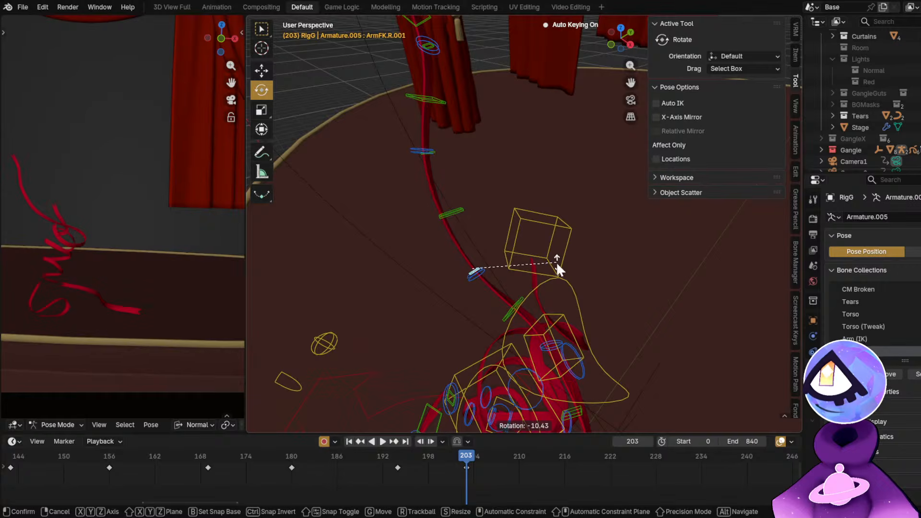
left_click(557, 261)
middle_click_drag(556, 261, 614, 232)
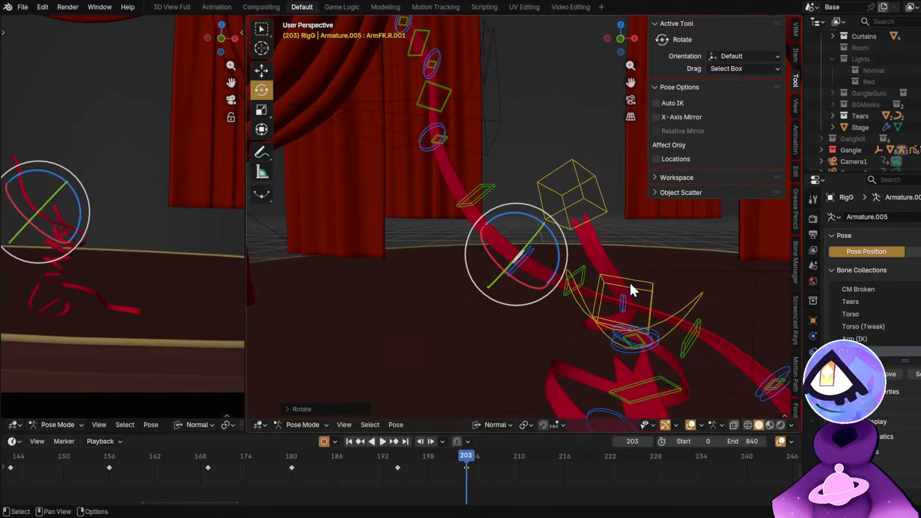
key("space")
left_click(255, 456)
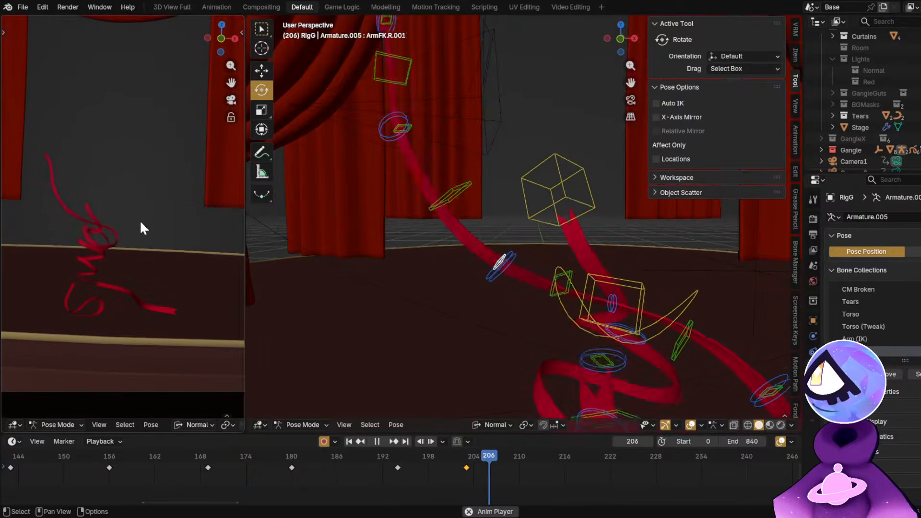
key("space")
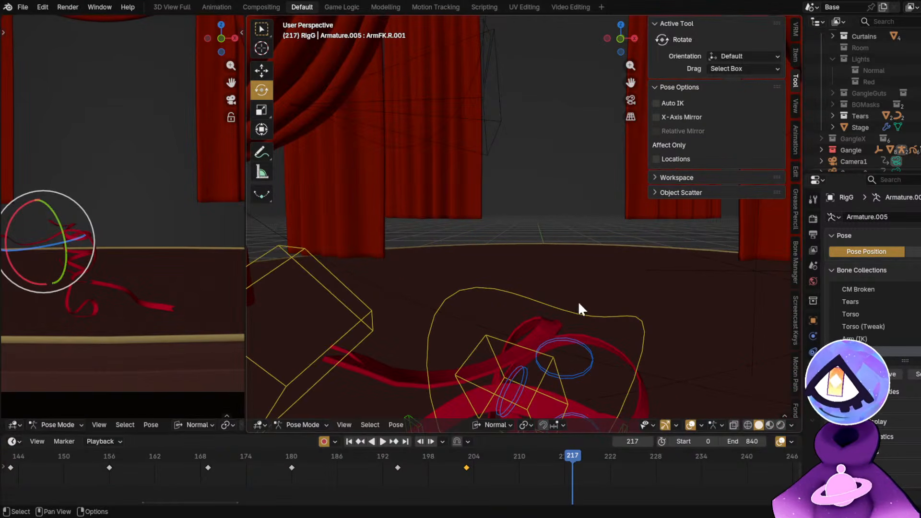
Select the Torso bone and scrub the fall to frame 209.
middle_click_drag(577, 301, 490, 290)
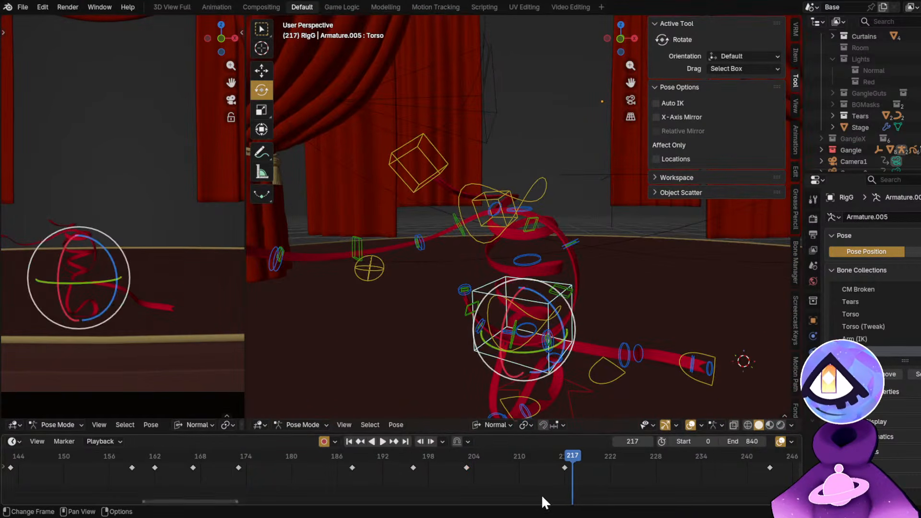
scroll(541, 494, "up", 1)
left_click_drag(438, 456, 506, 468)
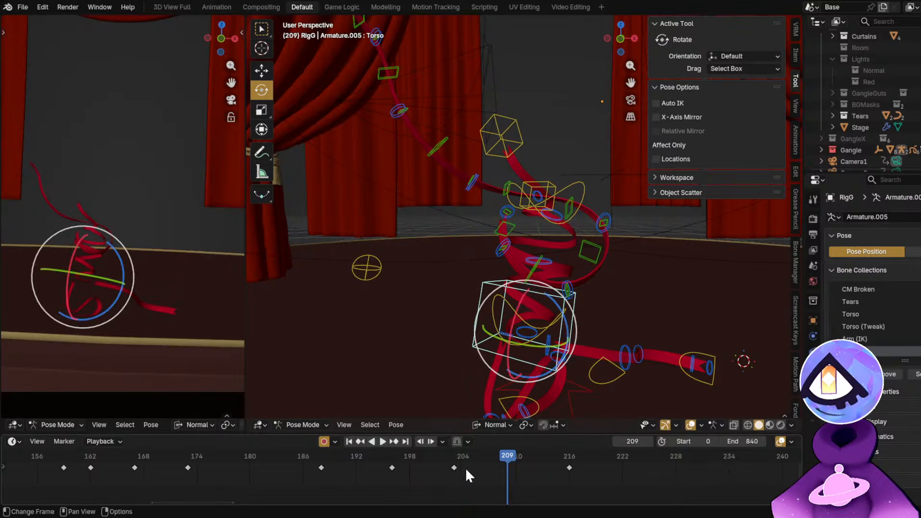
Shift the Torso bone's pose slightly at frame 209 and play back the fall.
key("r")
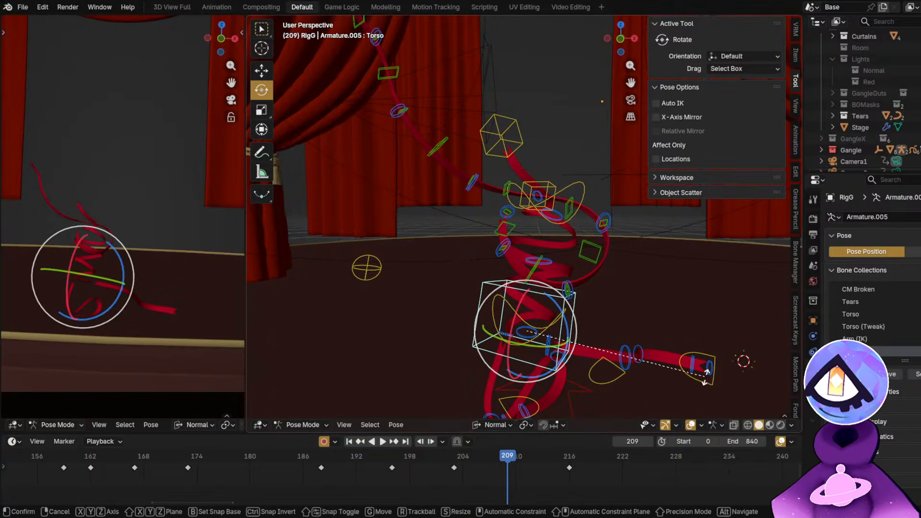
left_click(674, 383)
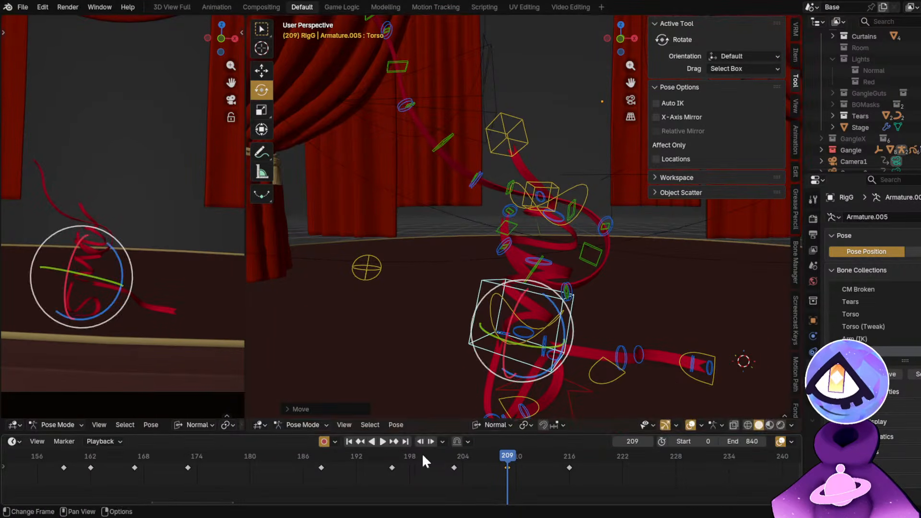
left_click(420, 453)
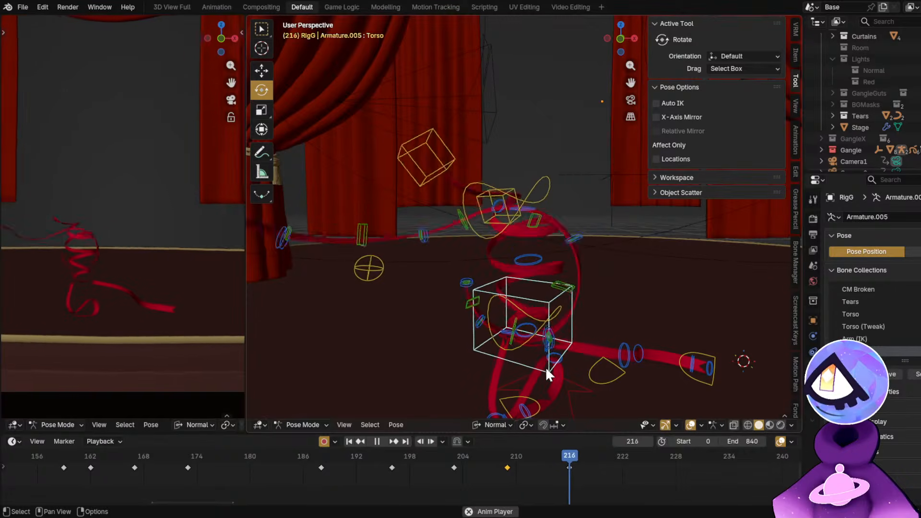
key("space")
Copy the Chest bone's keyframe from frame 203 to frame 209 and rotate the chest there.
left_click_drag(473, 464, 507, 465)
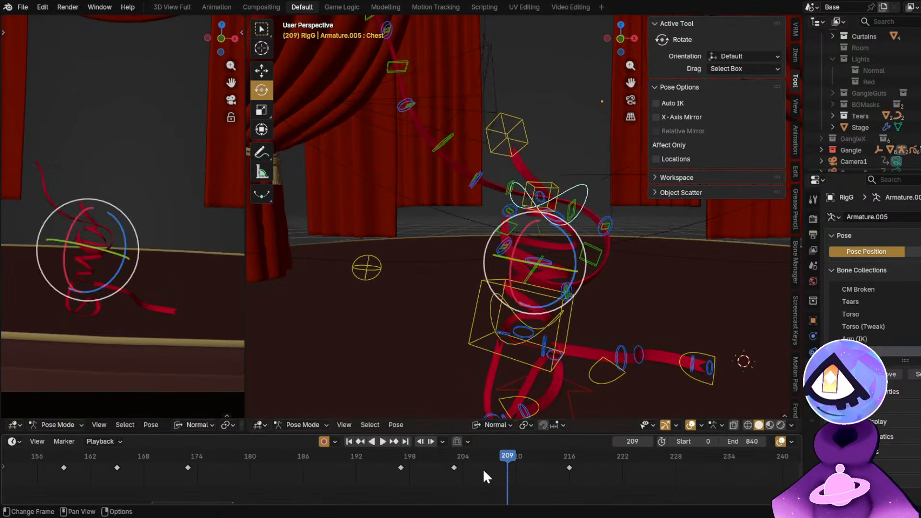
left_click(453, 468)
key("shift+d")
left_click(507, 468)
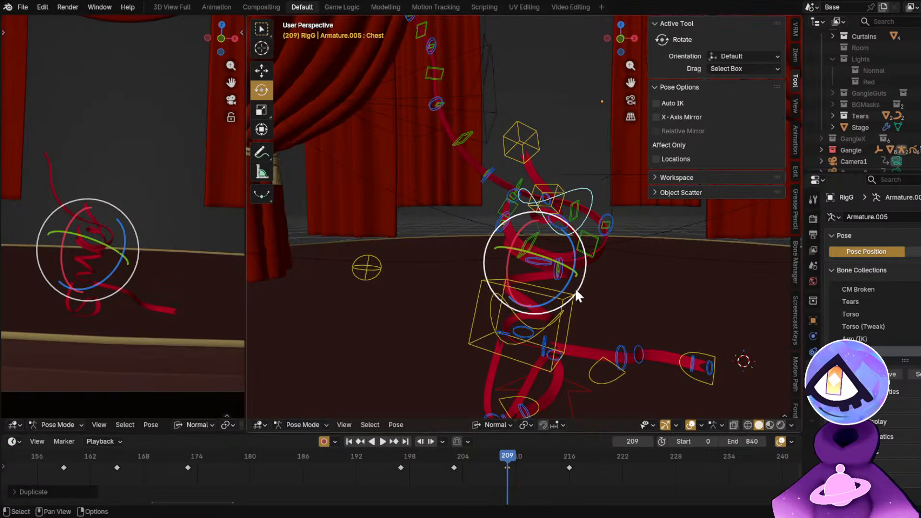
left_click_drag(575, 291, 639, 294)
left_click_drag(540, 272, 539, 278)
Play back the fall with the revised chest pose and save the file.
key("space")
left_click(380, 456)
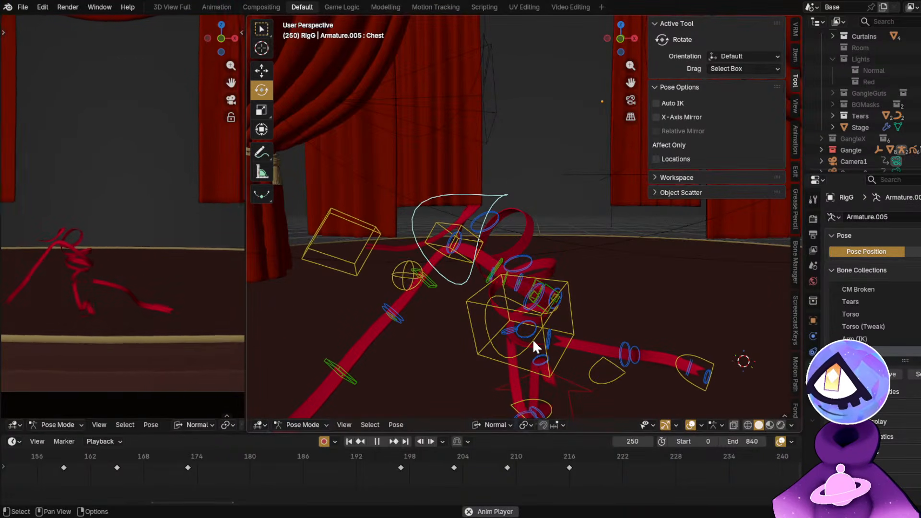
key("space")
key("ctrl+s")
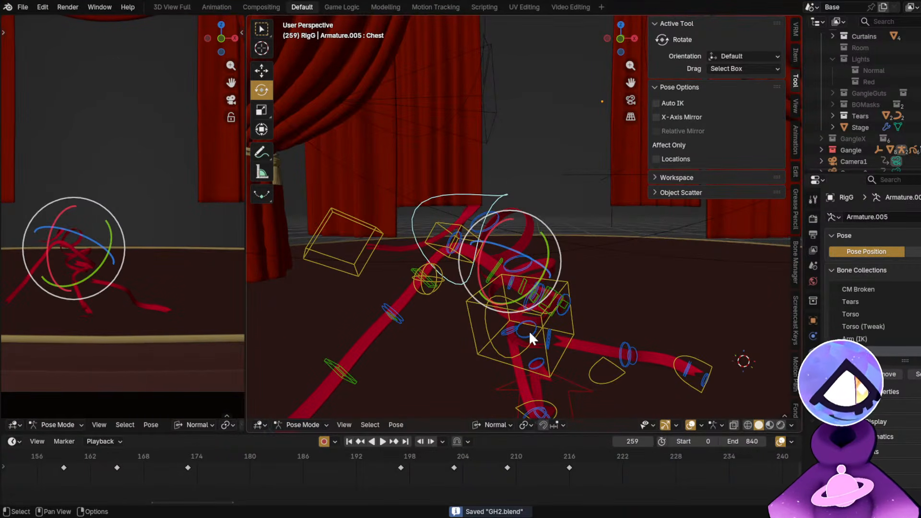
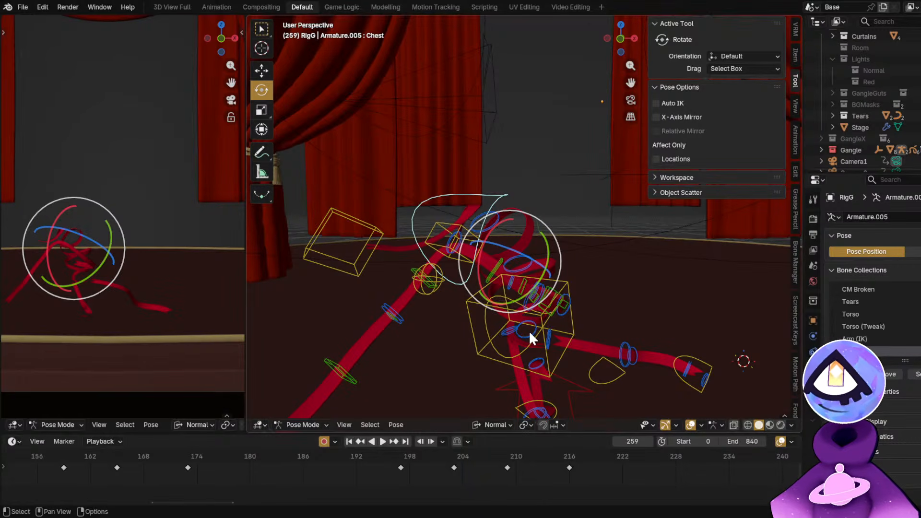
Play back the animation from frames 185 and 169 to examine the spin and fall.
left_click(294, 463)
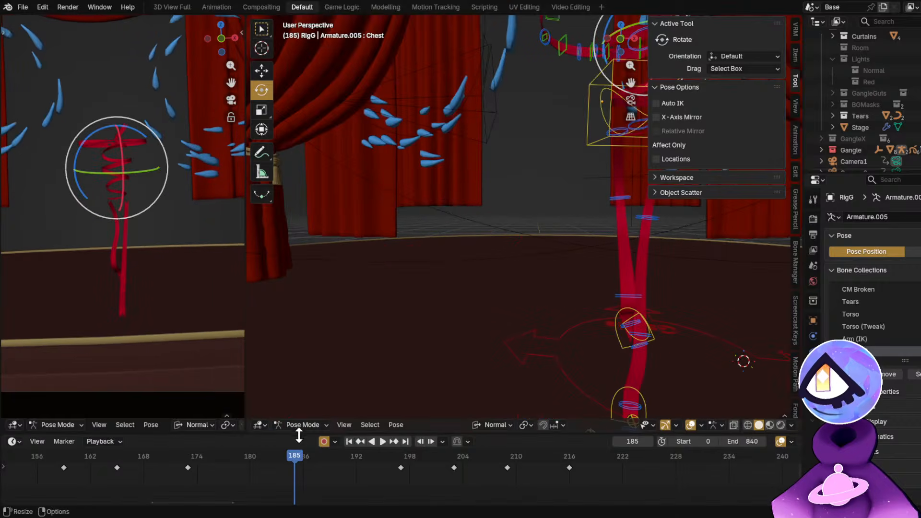
key("space")
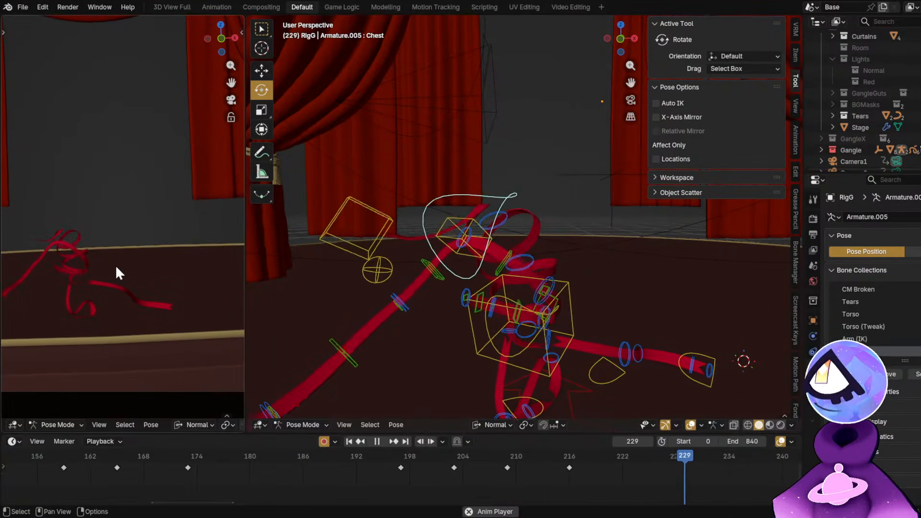
key("space")
left_click(152, 454)
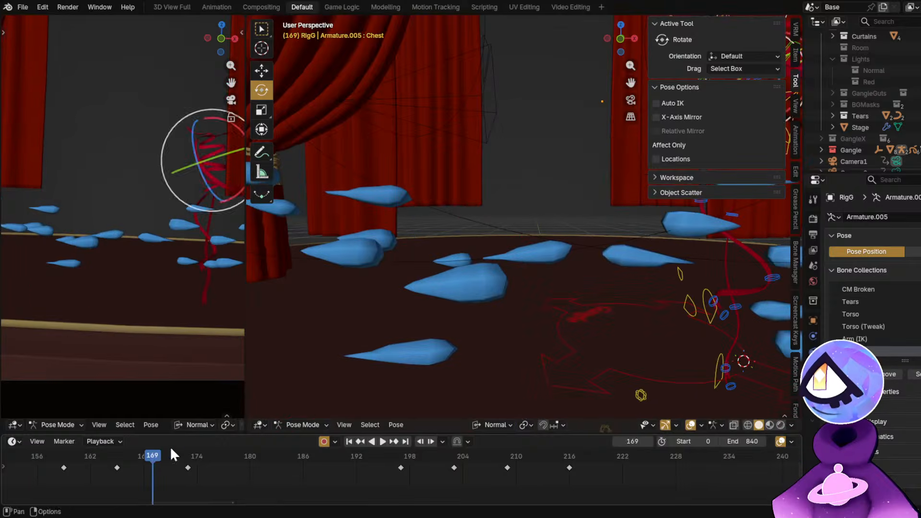
key("space")
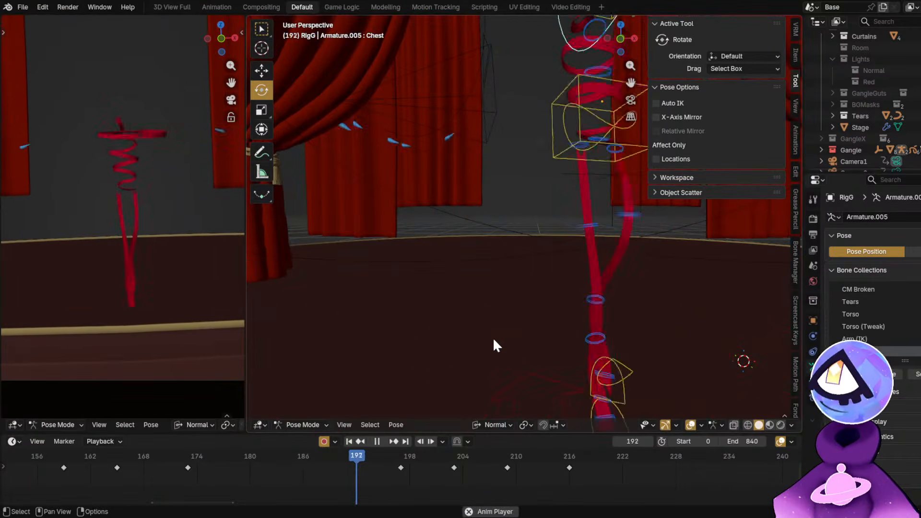
key("space")
Select the FK arm bones at frame 193 and move their spin keyframes to frames 173 and 175.
key("KP_Decimal")
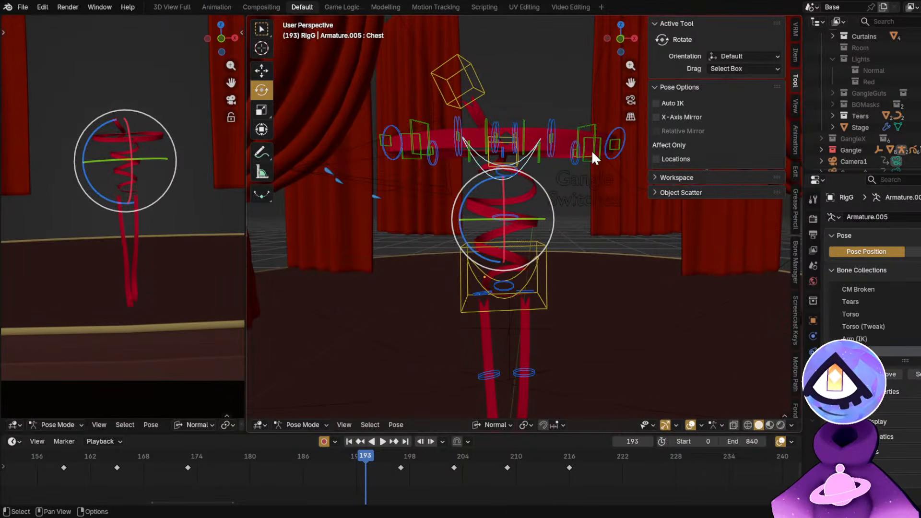
left_click(591, 150)
left_click_drag(337, 464, 226, 464)
key("g")
left_click(186, 470)
key("g")
left_click(203, 475)
left_click(113, 456)
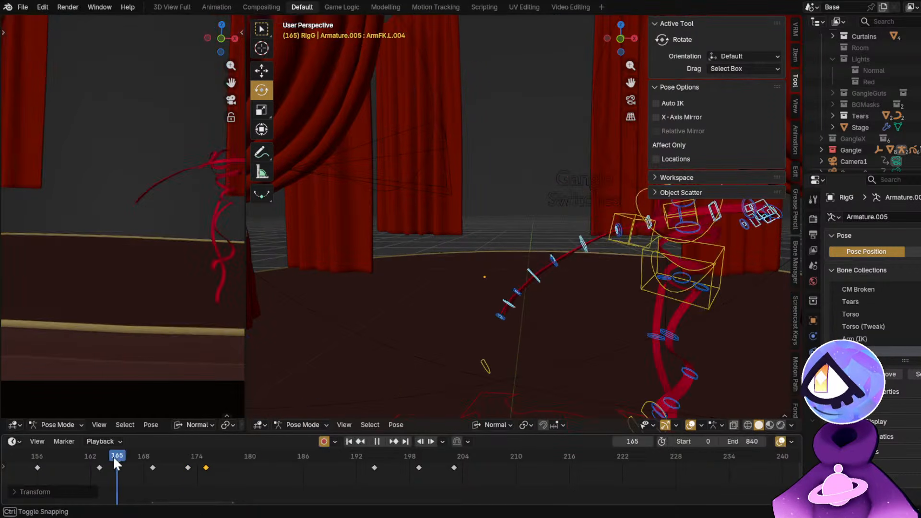
Move the last spin keyframe of the arm bones to frame 176 and replay the spin.
key("space")
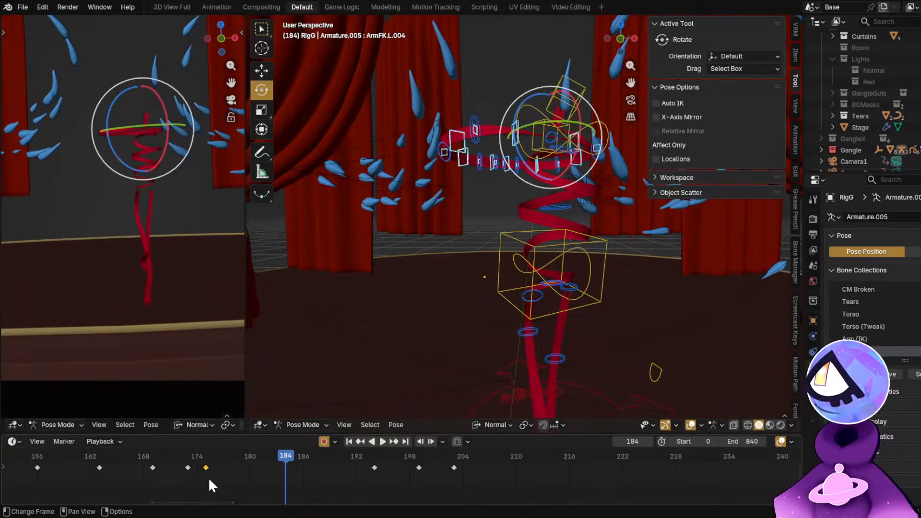
key("space")
left_click(125, 460)
key("space")
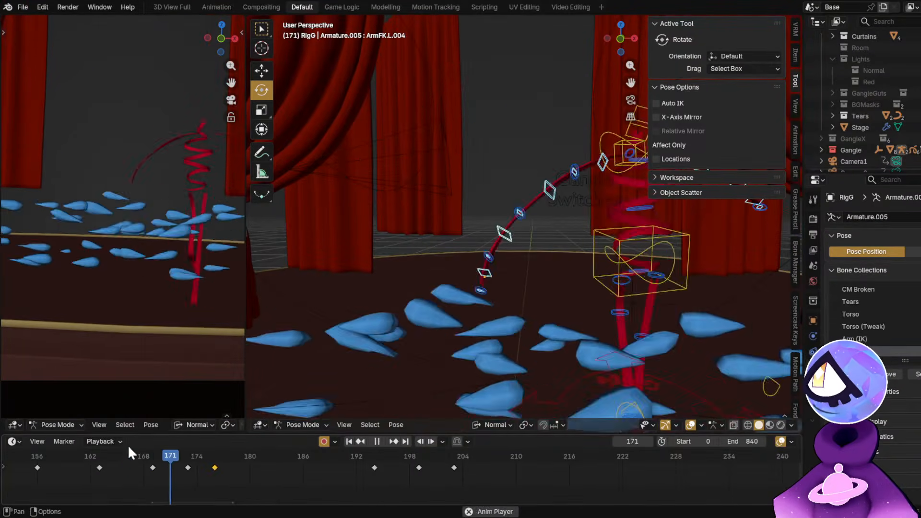
Try the arm bones' middle spin keyframes earlier, at frames 167 and 171, and play back the spin.
left_click_drag(183, 488, 133, 472)
left_click(168, 475)
left_click(132, 456)
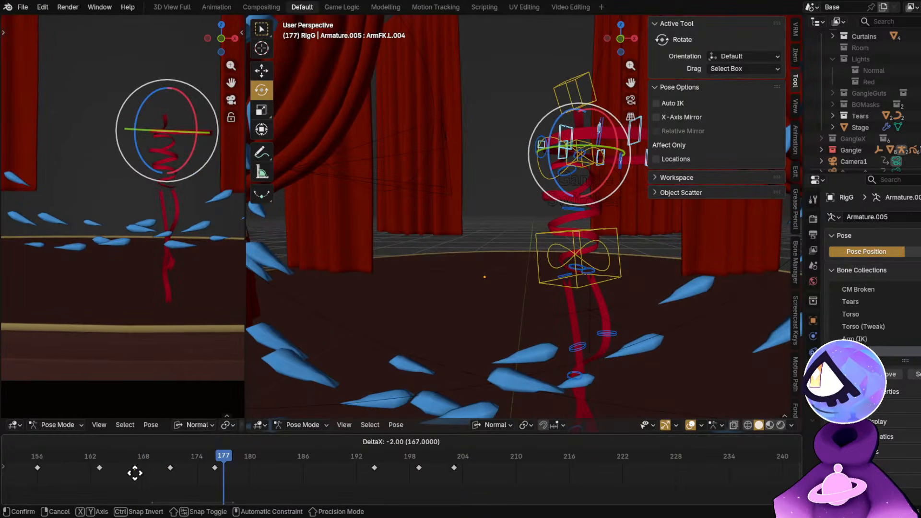
left_click(96, 451)
key("space")
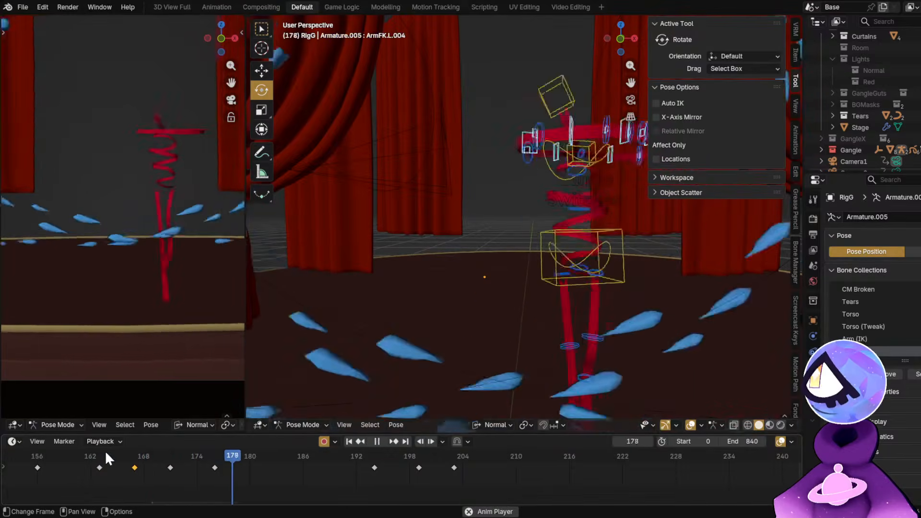
Retime the arm bones' spin keyframes to frames 169, 173 and 177 and play back the spin.
mouse_move(125, 468)
left_mouse_down()
mouse_move(143, 457)
mouse_move(168, 464)
mouse_move(123, 467)
left_mouse_up()
key("g")
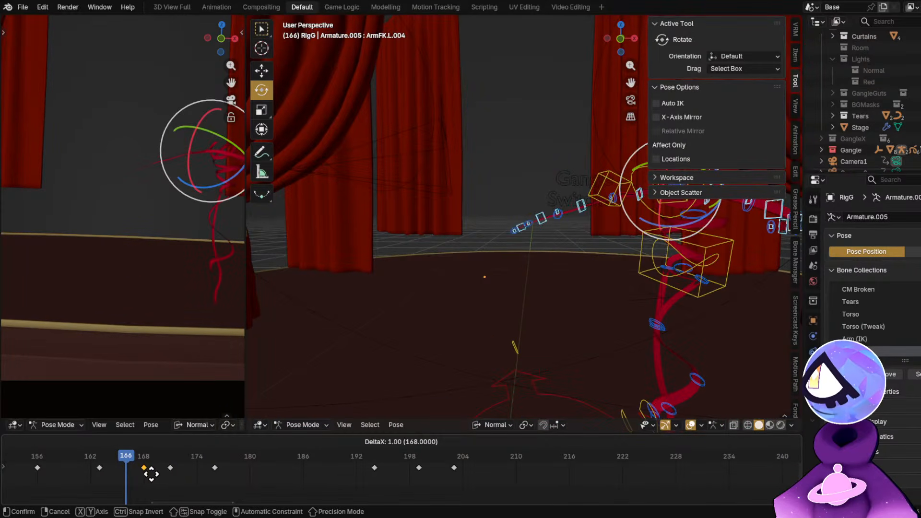
left_click(163, 470)
key("g")
left_click(187, 470)
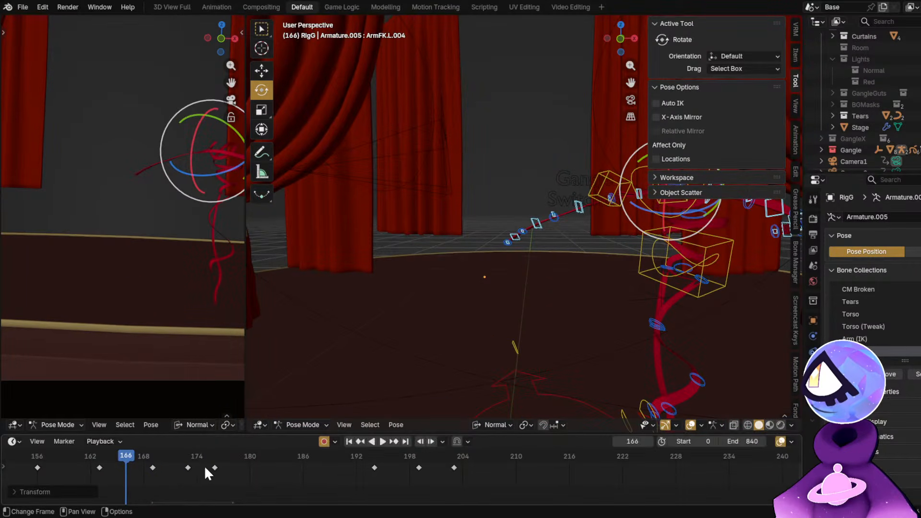
left_click(214, 468)
key("g")
left_click(232, 467)
key("space")
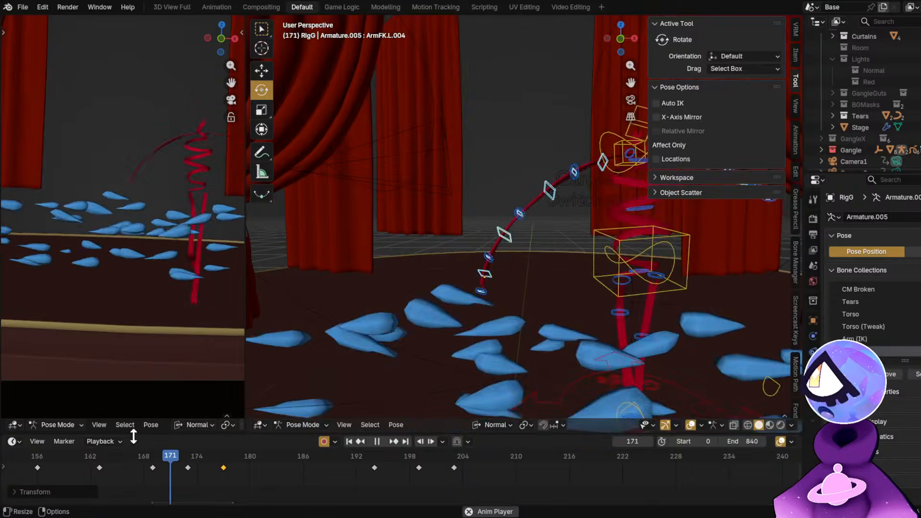
At frame 175, rotate two FK bones near the end of the left arm, including ArmFK.L.006, to bend the ribbon.
left_click_drag(150, 450, 204, 472)
key("alt+shift+z")
key("alt+shift+z")
middle_click_drag(631, 318, 547, 292)
left_click(496, 242)
key("r")
left_click(600, 248)
left_click(549, 272)
key("r")
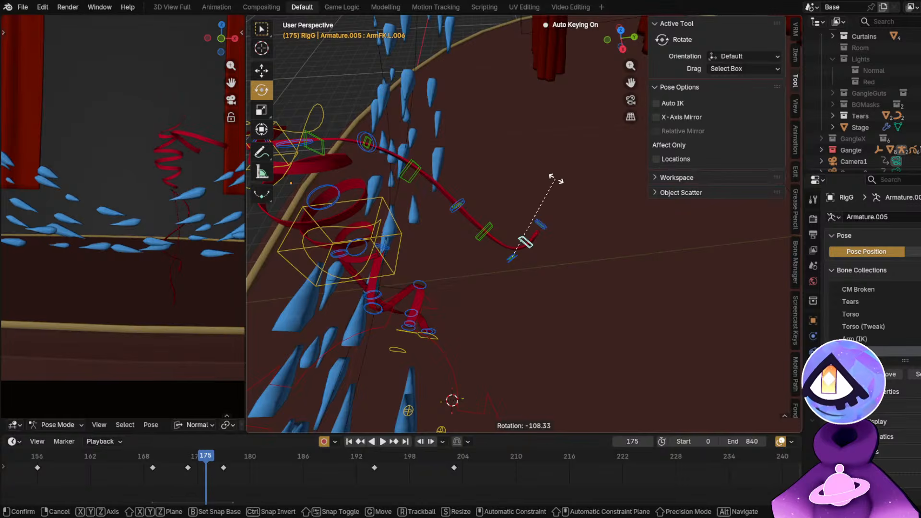
left_click(573, 192)
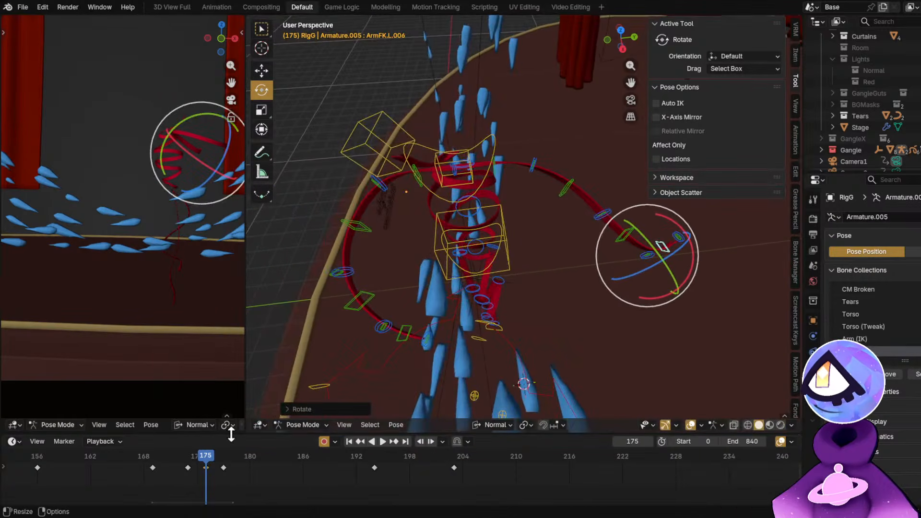
Replay and scrub through the spin from several viewing angles to examine the left arm's motion.
left_click(131, 455)
key("space")
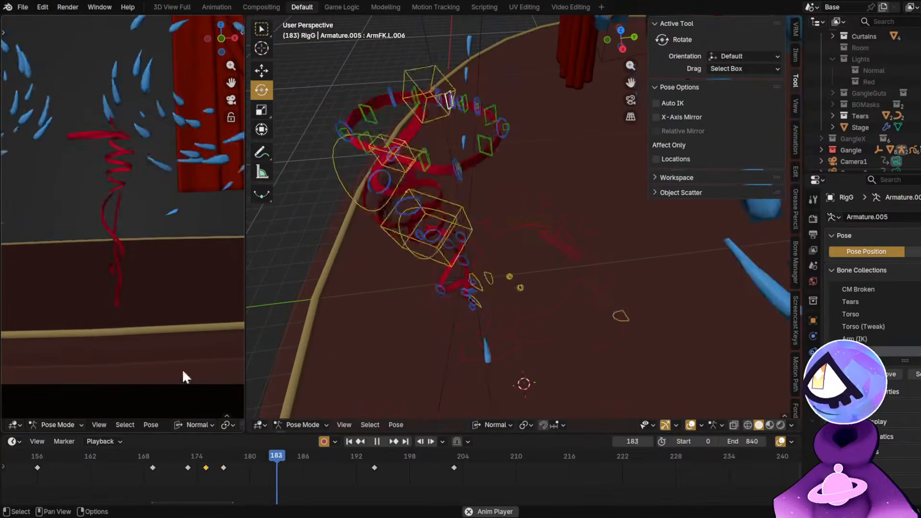
left_click_drag(166, 453, 116, 458)
key("space")
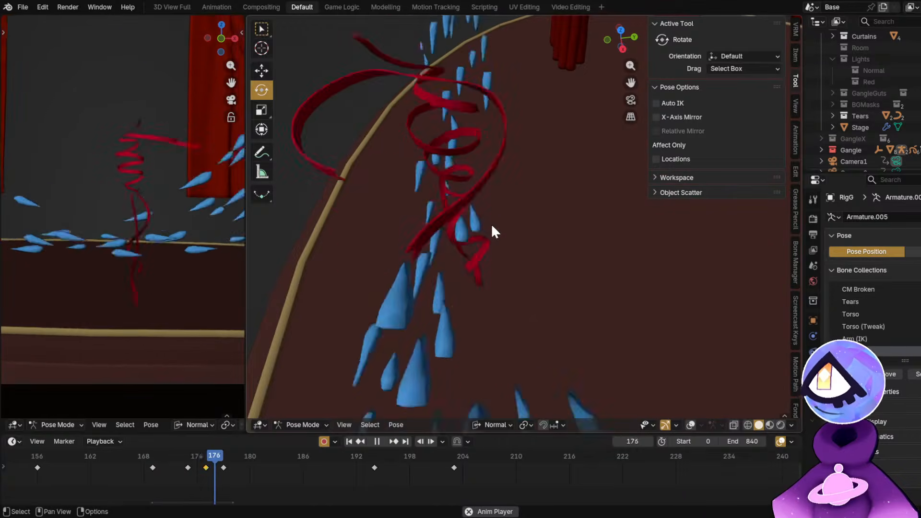
key("space")
left_click_drag(108, 466, 166, 465)
middle_click_drag(370, 317, 530, 175)
key("space")
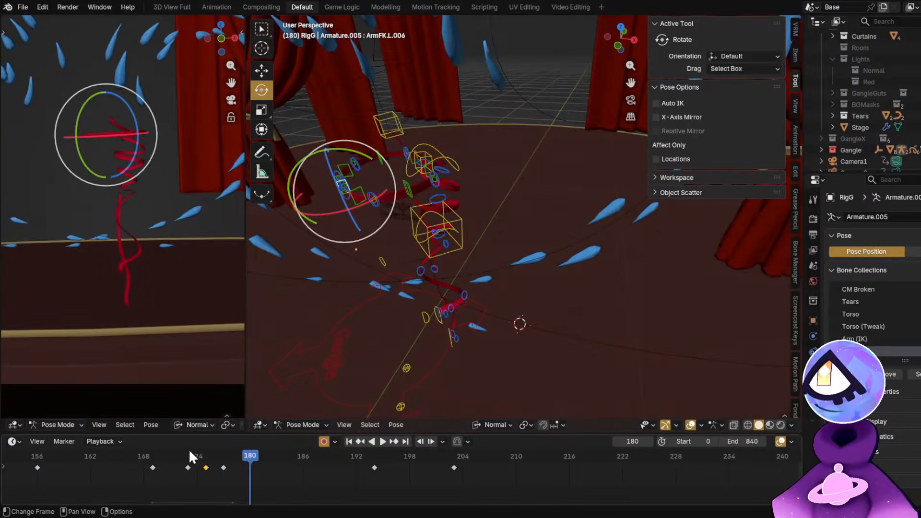
At frame 211, rotate the ArmFK.R bone by about 11° and play back the fall.
left_click_drag(188, 448, 525, 461)
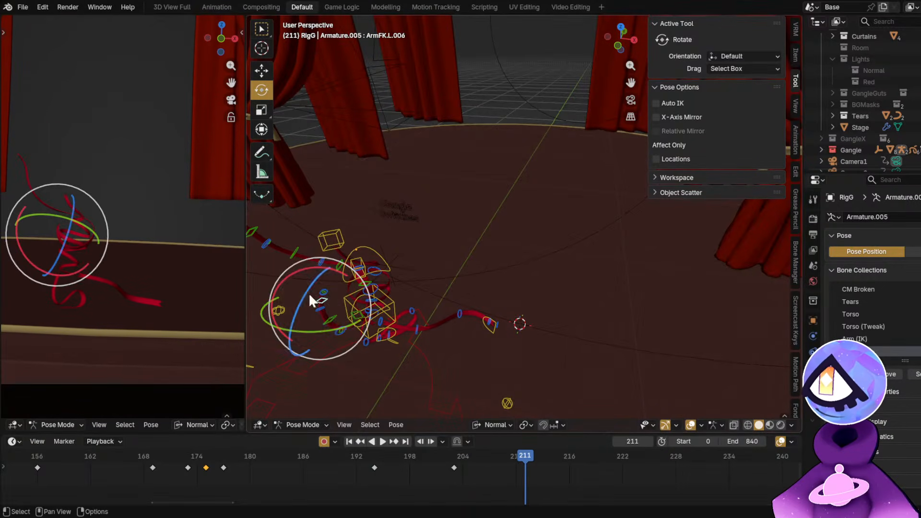
left_click(338, 270)
middle_click_drag(358, 278, 520, 269)
key("r")
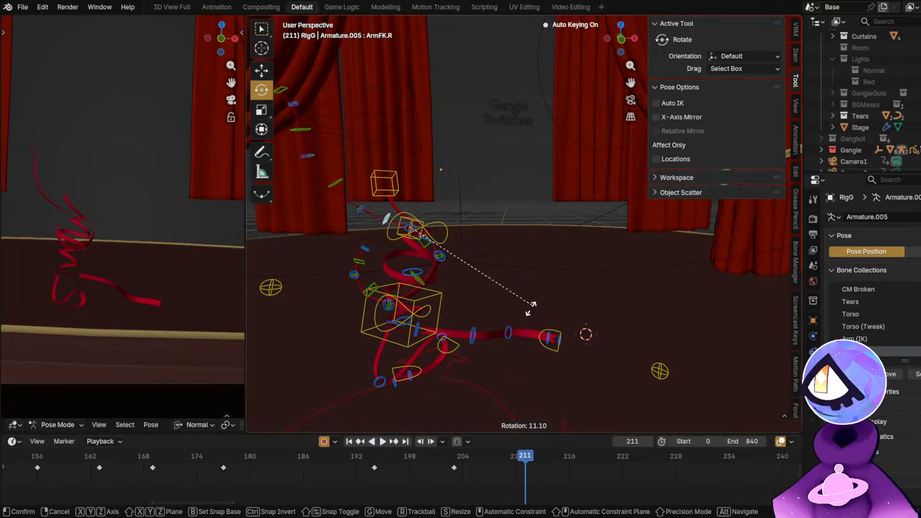
left_click(530, 308)
left_click(314, 452)
key("space")
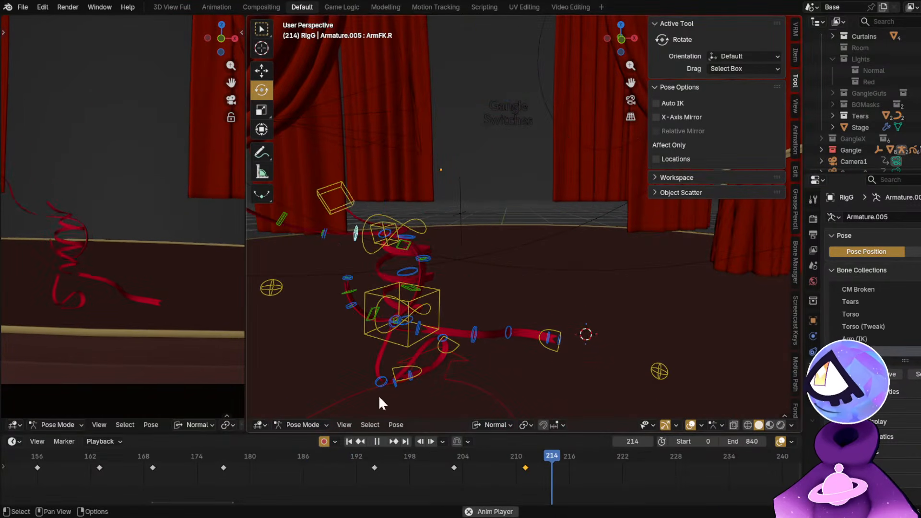
key("space")
Select the Chest bone and play back from frame 191 to examine its motion during the fall.
left_click(426, 245)
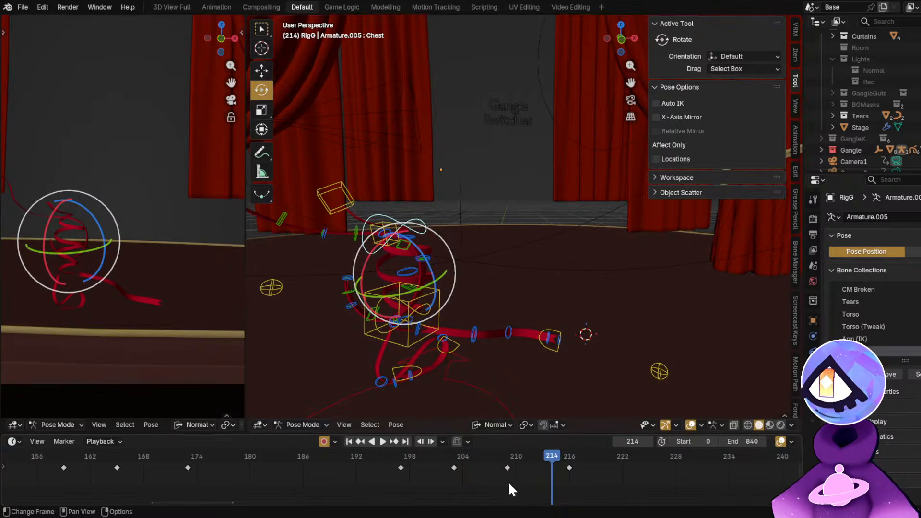
left_click_drag(508, 482, 347, 462)
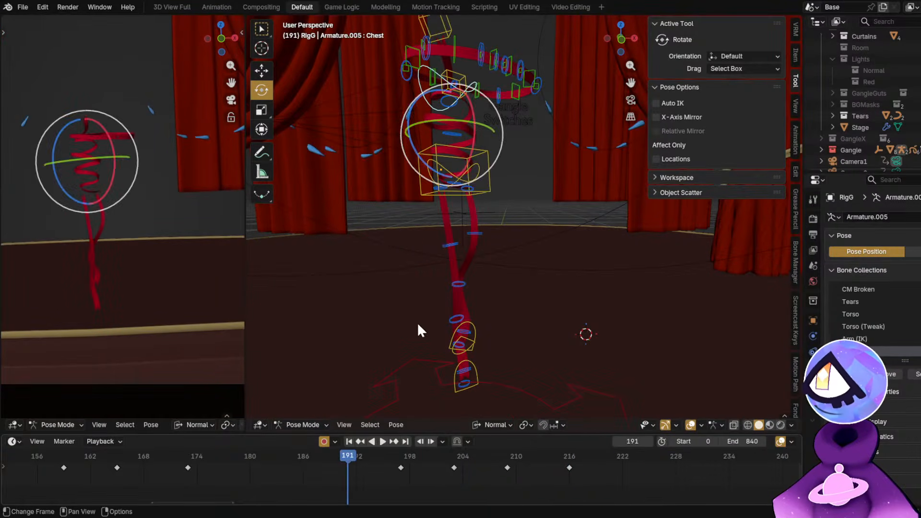
key("space")
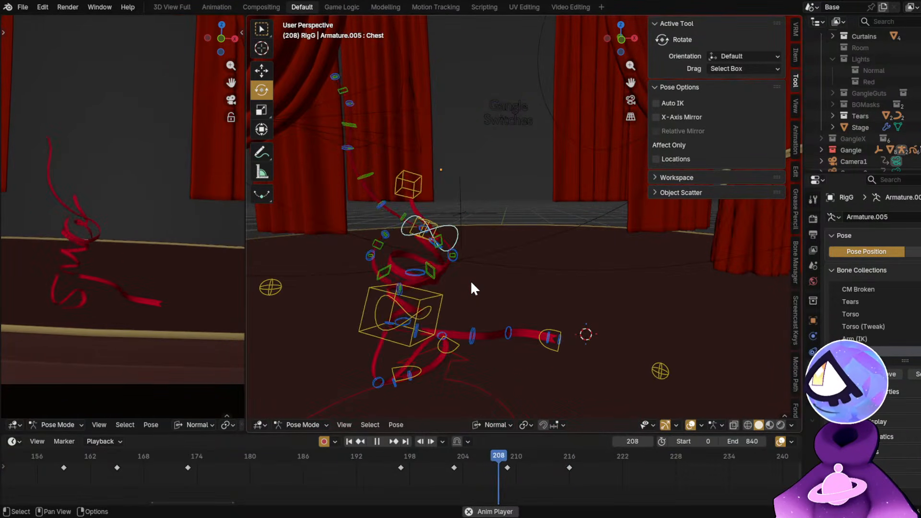
key("space")
At frame 213, rotate the ArmFK.L bone slightly and play back the fall.
left_click(419, 249)
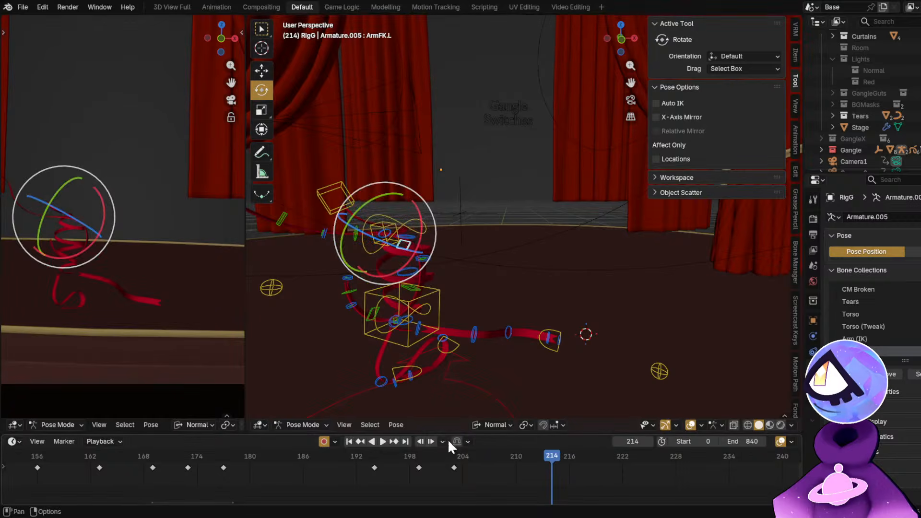
left_click_drag(438, 455, 542, 470)
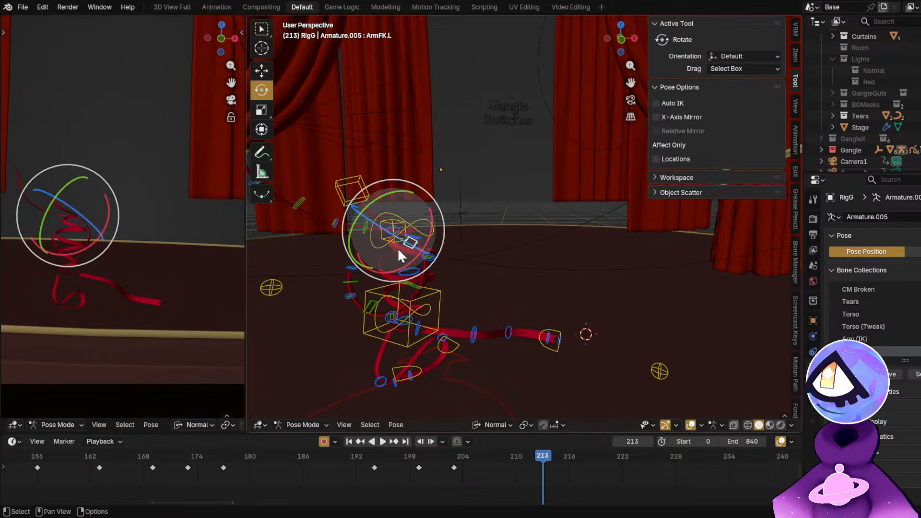
mouse_move(397, 247)
left_mouse_down()
mouse_move(413, 244)
mouse_move(393, 240)
mouse_move(389, 225)
mouse_move(409, 245)
left_mouse_up()
left_click(313, 459)
key("space")
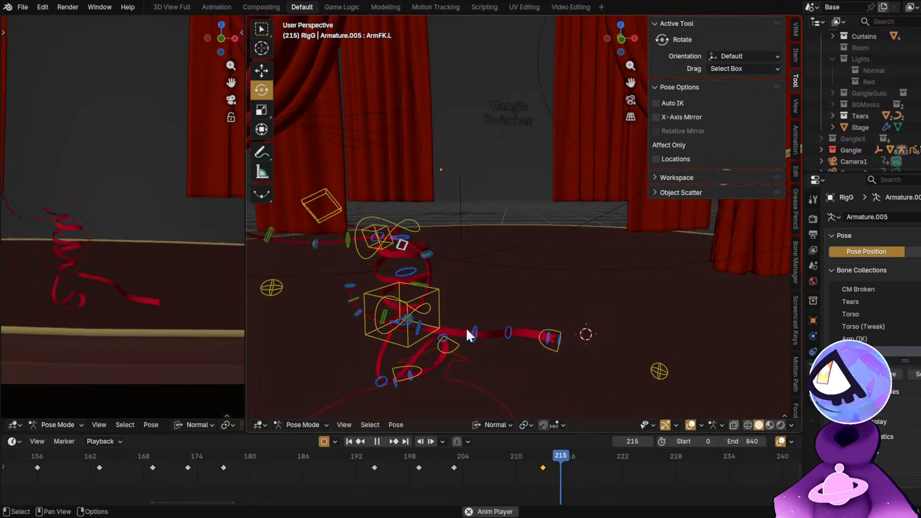
Select the Chest bone, show the GangleX collection and play the fall onward to frame 234 to examine the motion.
key("space")
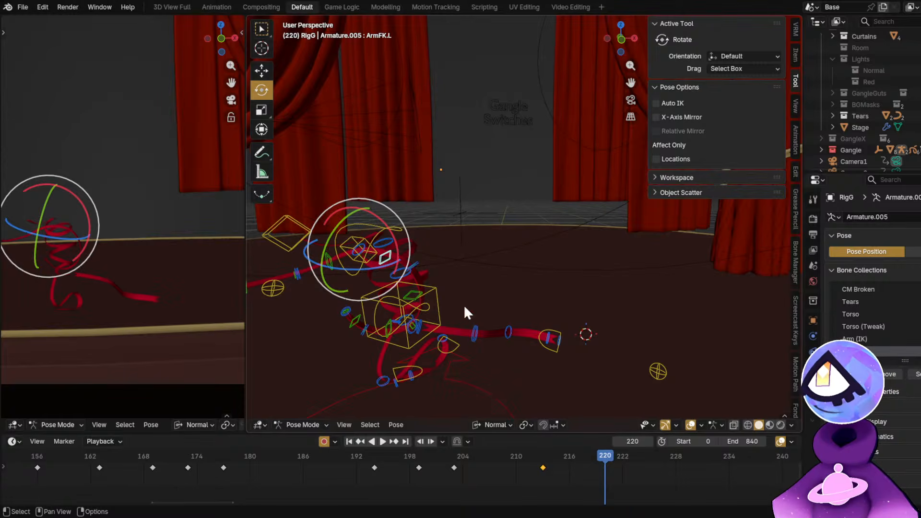
left_click(404, 228)
key("space")
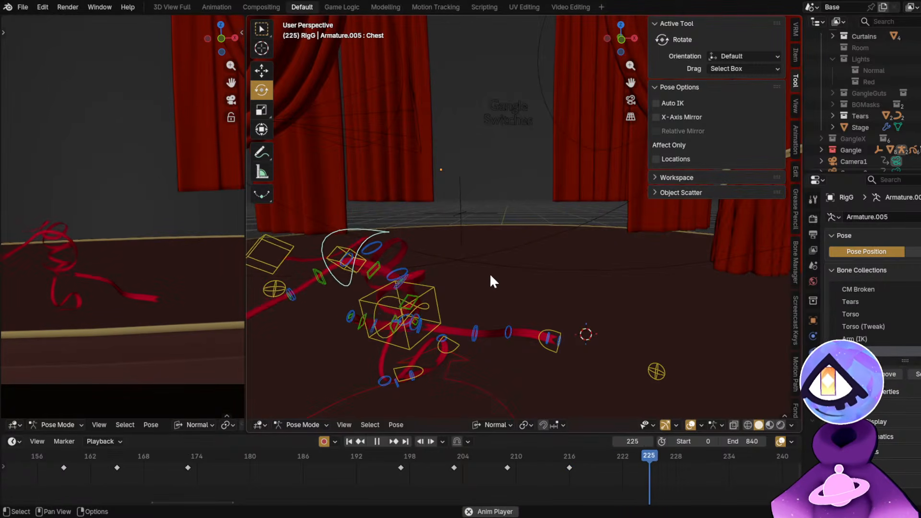
key("space")
left_click(918, 138)
key("space")
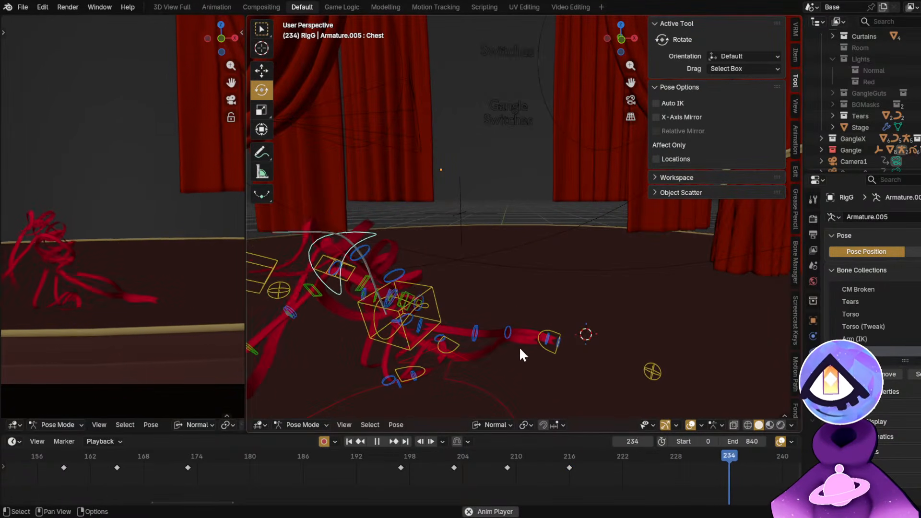
key("space")
Scrub back to around frame 201, hide the GangleX collection and replay the fall to examine the chest and arms.
mouse_move(440, 458)
left_mouse_down()
mouse_move(622, 462)
mouse_move(772, 480)
mouse_move(616, 483)
mouse_move(454, 458)
left_mouse_up()
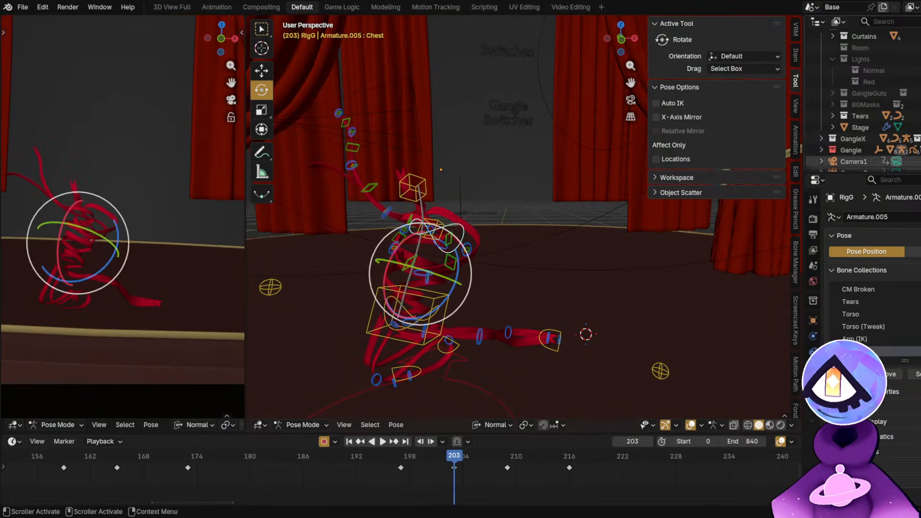
left_click(437, 458)
middle_click_drag(114, 237, 178, 238, "shift")
key("space")
middle_click_drag(495, 318, 589, 282, "shift")
key("n")
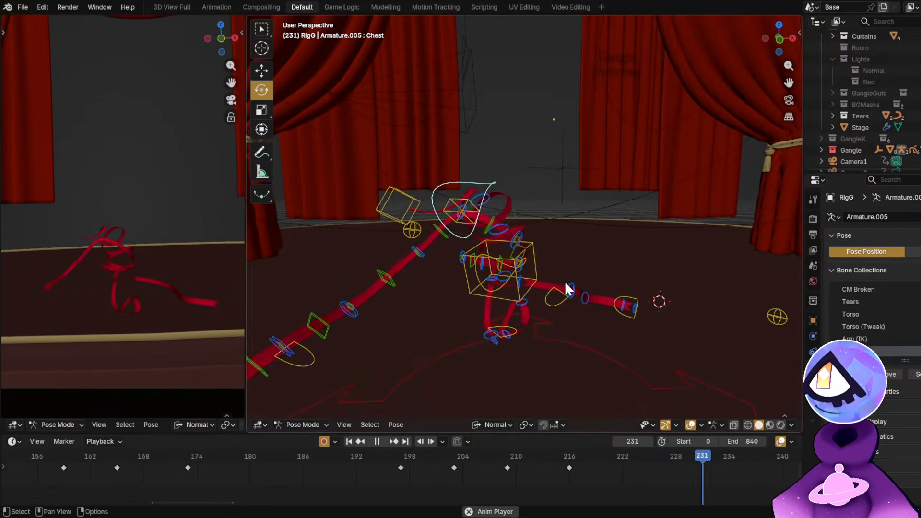
key("space")
Move to frame 232, select the ArmFK.L bone and enable X-Axis Mirror for posing.
middle_click_drag(602, 479, 431, 454)
left_click_drag(431, 453, 544, 468)
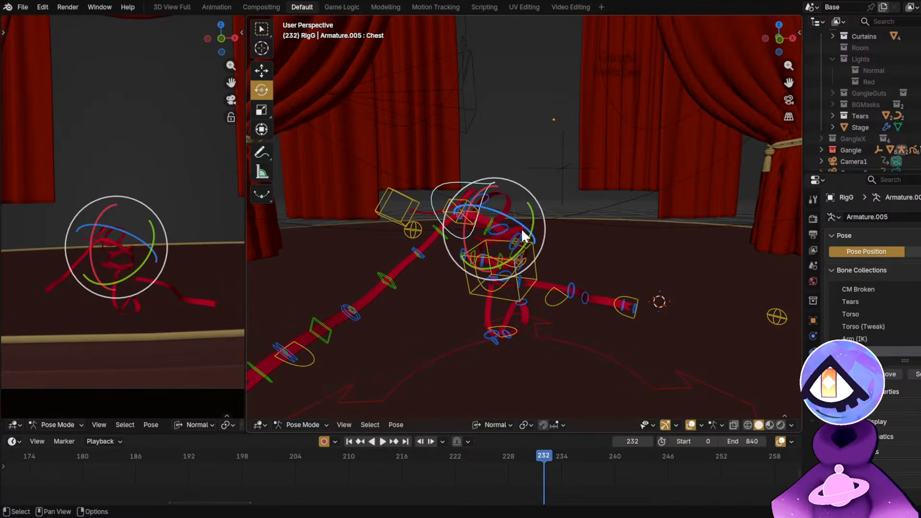
left_click(487, 222)
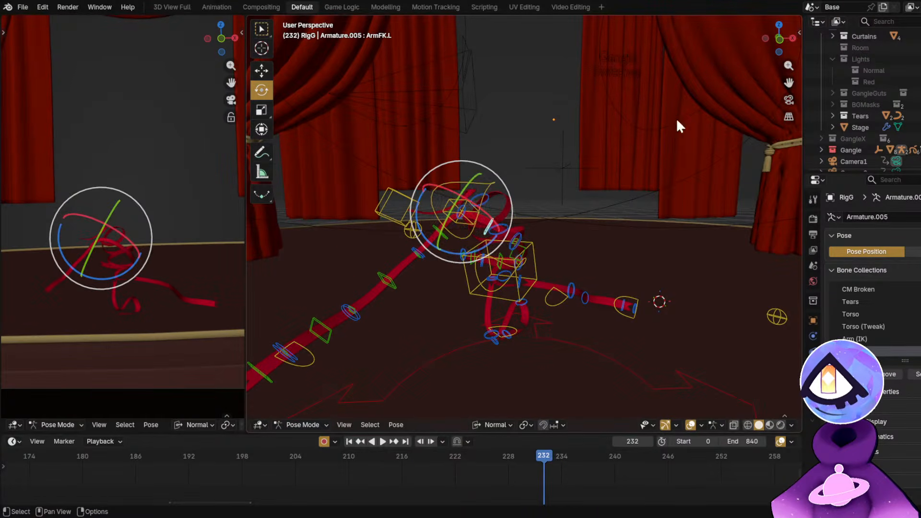
left_click(799, 32)
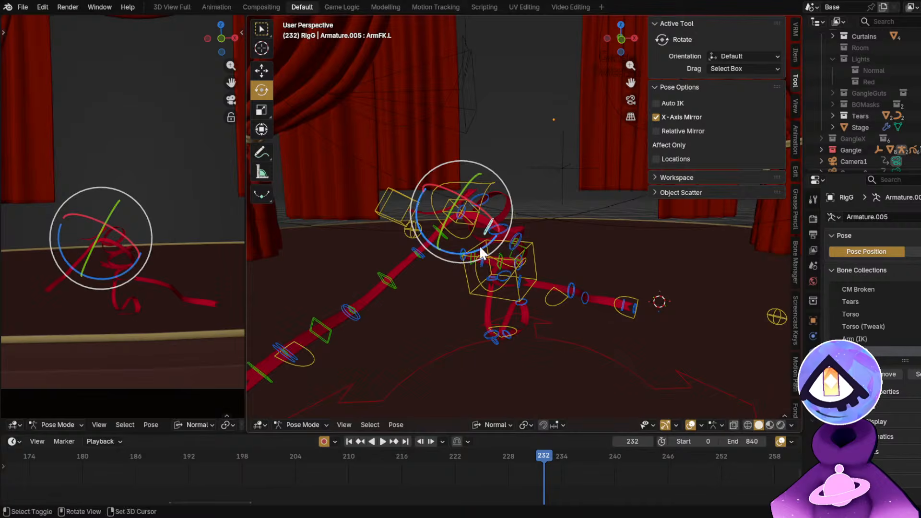
Trackball-rotate the ArmFK.L and ArmFK.L.001 bones slightly with mirroring at frame 232.
middle_click_drag(480, 246, 518, 258, "shift")
scroll(555, 245, "up", 7)
middle_click_drag(526, 172, 538, 226, "ctrl")
mouse_move(464, 151)
left_mouse_down()
mouse_move(478, 134)
mouse_move(471, 143)
left_mouse_up()
left_click(583, 248)
left_click_drag(602, 255, 634, 242)
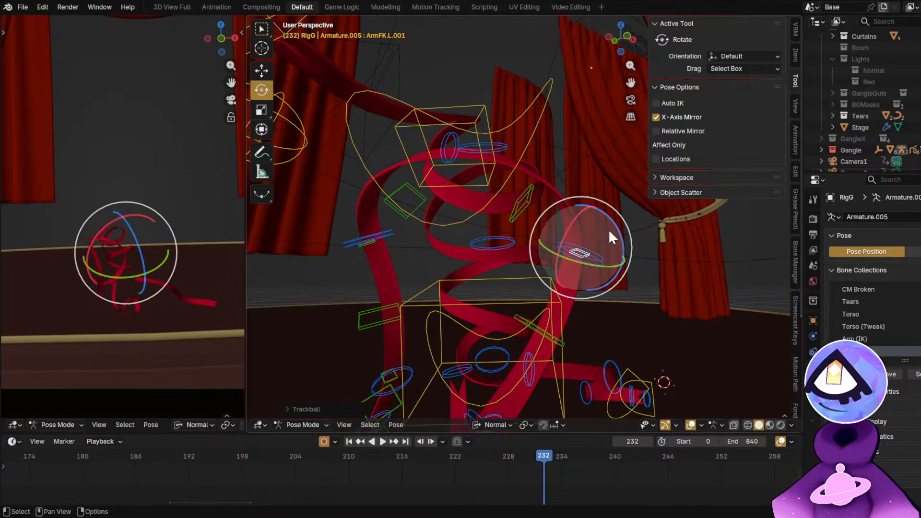
Hide the sidebar and rotate ArmFK.L.001 further so the mirrored upper arms swing to a new angle.
key("comma")
key("shift+m")
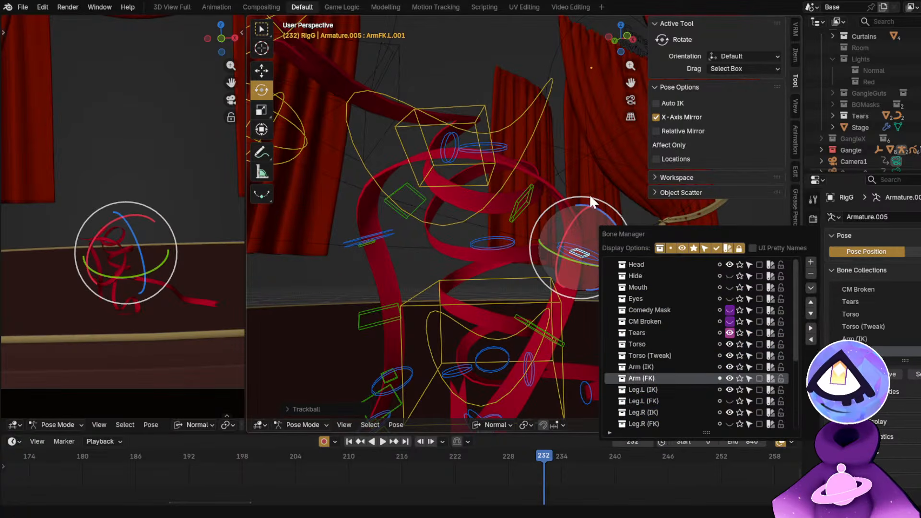
key("n")
middle_click_drag(603, 194, 615, 235)
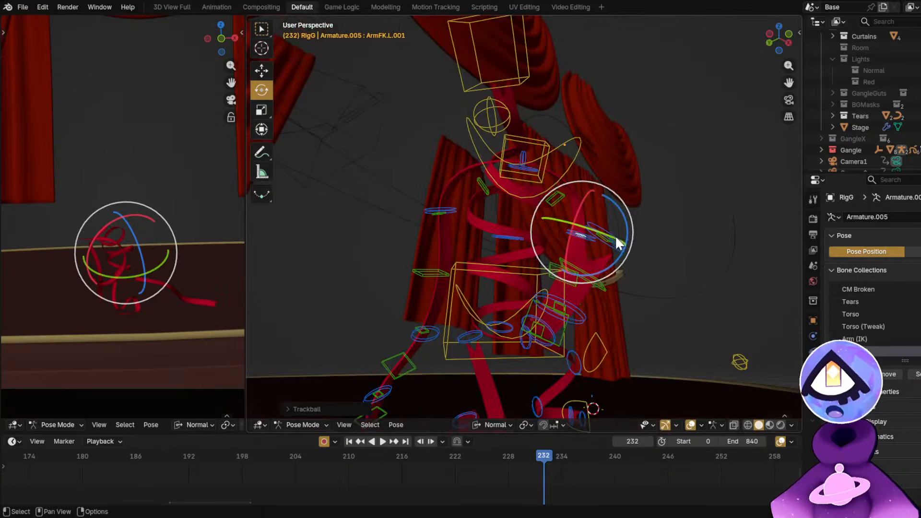
key("r")
left_click(713, 232)
middle_click_drag(713, 232, 586, 265)
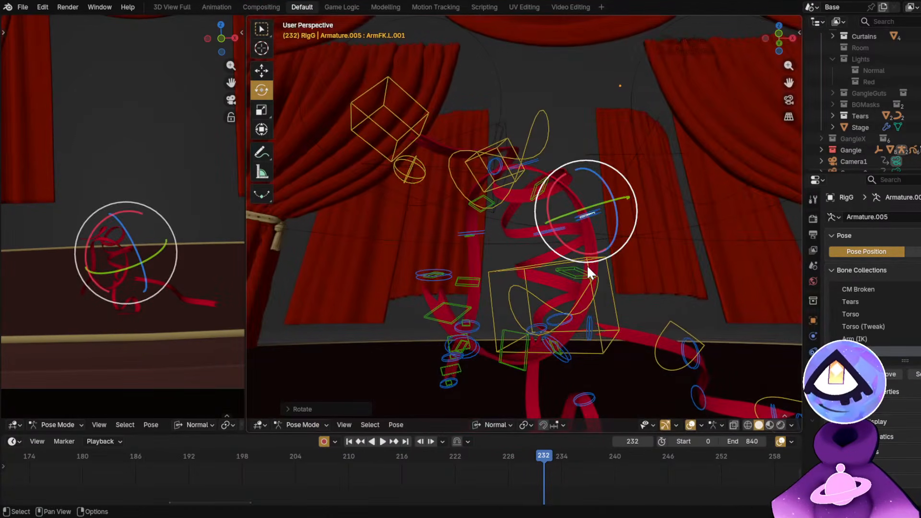
Trackball-rotate the ArmFK.L.002 bone, then rotate it by about -12° to spread the mirrored arms.
left_click(586, 265)
left_click(575, 274)
left_click_drag(600, 239, 599, 214)
middle_click_drag(600, 214, 648, 203)
key("r")
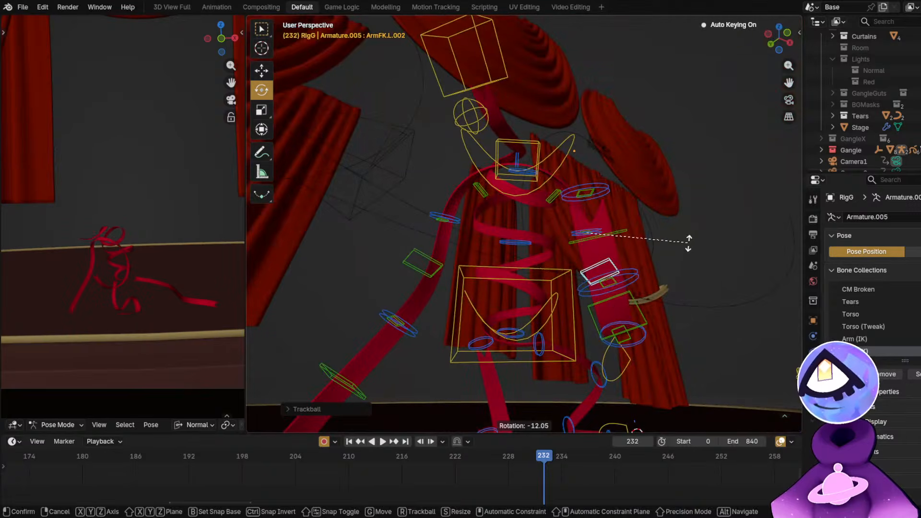
left_click(589, 222)
Select the upper arm's FK bone beneath the Arm1CTRL.L control and rotate it to adjust the mirrored arms.
mouse_move(588, 222)
middle_mouse_down()
mouse_move(609, 255)
mouse_move(587, 231)
middle_mouse_up()
left_click(586, 230)
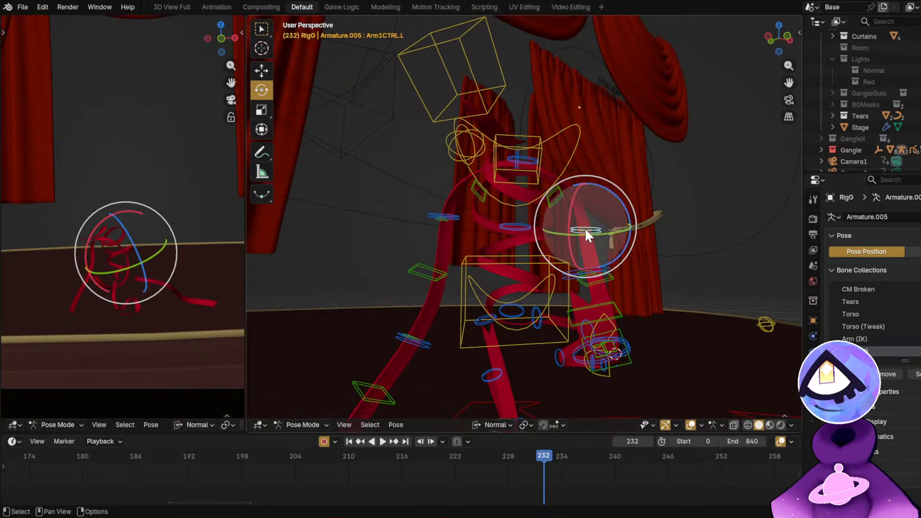
left_click(586, 229)
key("r")
left_click(668, 247)
mouse_move(629, 285)
middle_mouse_down()
mouse_move(606, 279)
mouse_move(626, 288)
mouse_move(626, 272)
middle_mouse_up()
Rotate the next FK bone down the left arm, then rotate ArmFK.L.001 by about -13°.
left_click(609, 273)
key("r")
left_click(635, 313)
left_click(579, 220)
key("r")
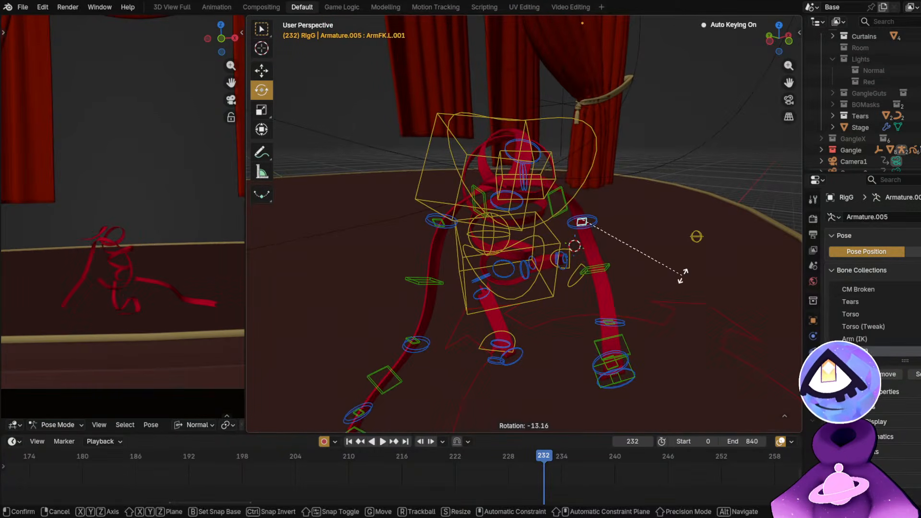
left_click(682, 275)
Rotate ArmFK.L.003 by about 20° and trackball-rotate ArmFK.L.004 to bend the mirrored lower arms.
left_click(608, 319)
middle_click_drag(608, 320, 690, 318)
key("r")
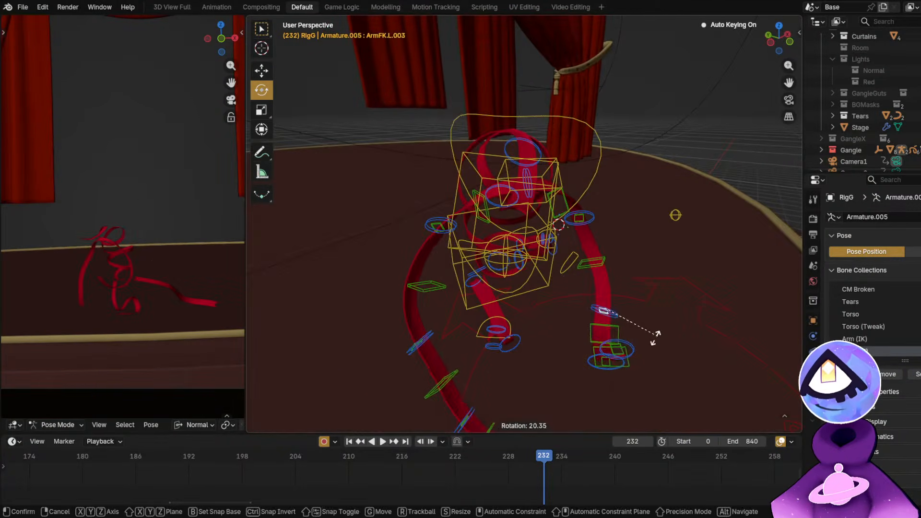
left_click(641, 336)
left_click(622, 326)
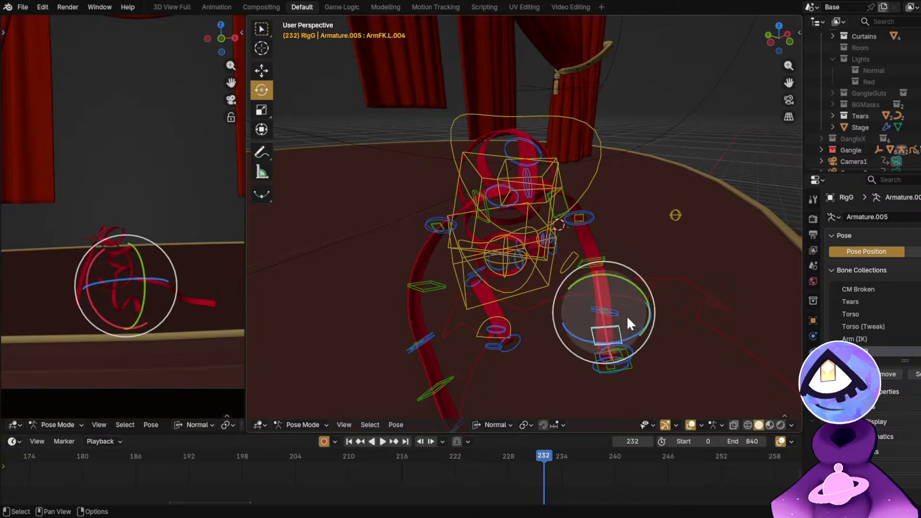
left_click_drag(626, 316, 611, 326)
left_click(620, 325)
middle_click_drag(621, 326, 548, 290)
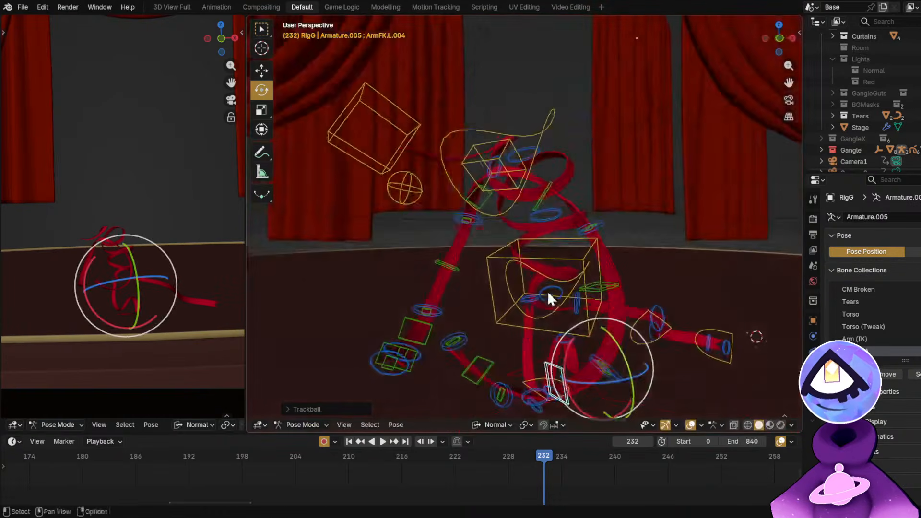
Trackball-rotate ArmFK.L.005 and rotate ArmFK.L.007 by about 6° to curl the ends of the mirrored arms.
left_click(502, 399)
middle_click_drag(502, 389, 586, 353)
left_click_drag(586, 353, 582, 356)
left_click(582, 355)
middle_click_drag(582, 356, 450, 329)
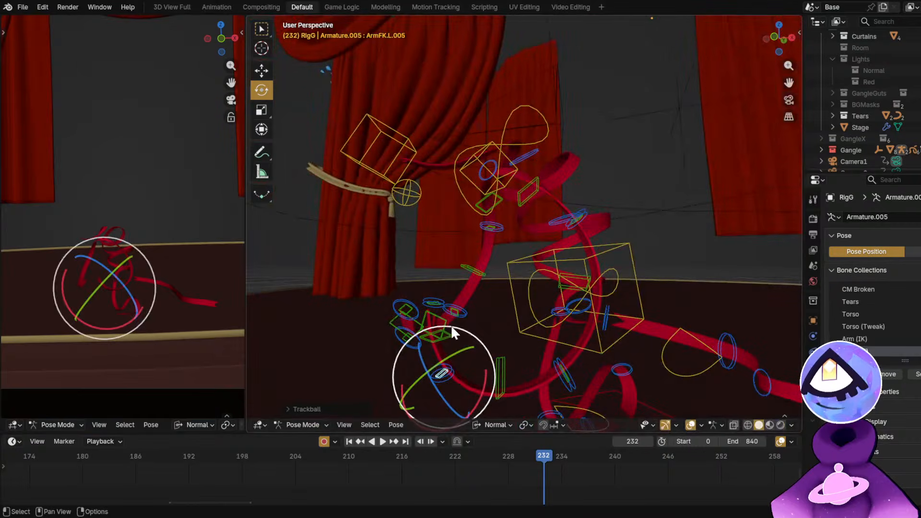
left_click(433, 302)
left_click(433, 303)
key("r")
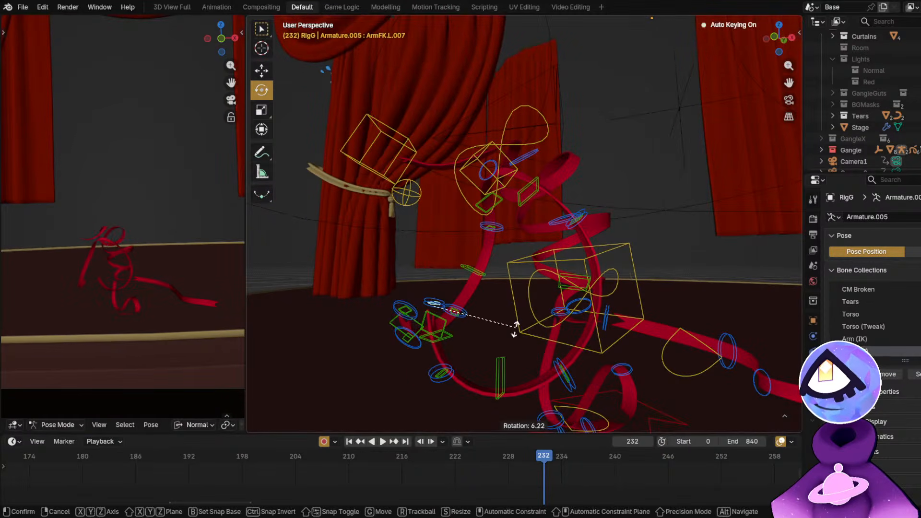
left_click(526, 327)
Rotate ArmFK.L.004 and then ArmFK.L.003 slightly to refine the curve of the mirrored lower arms.
left_click(506, 359)
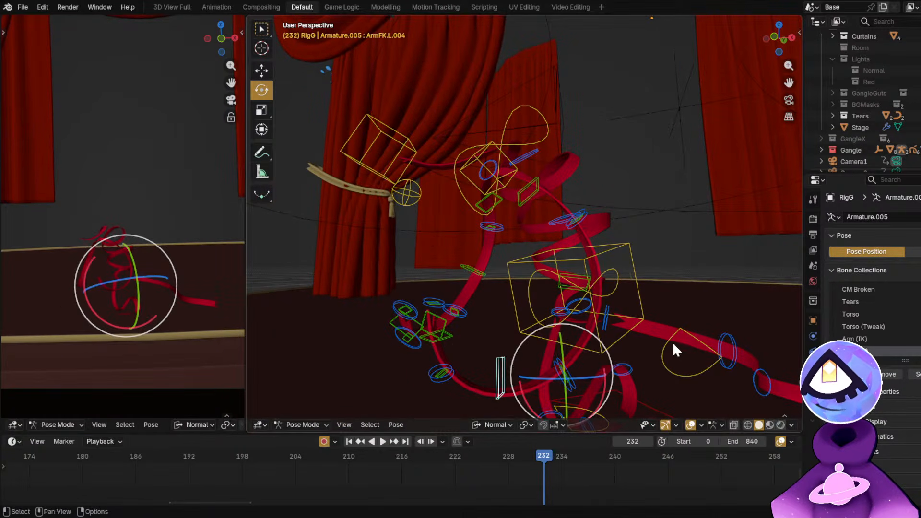
key("r")
left_click(662, 368)
middle_click_drag(662, 367, 602, 313)
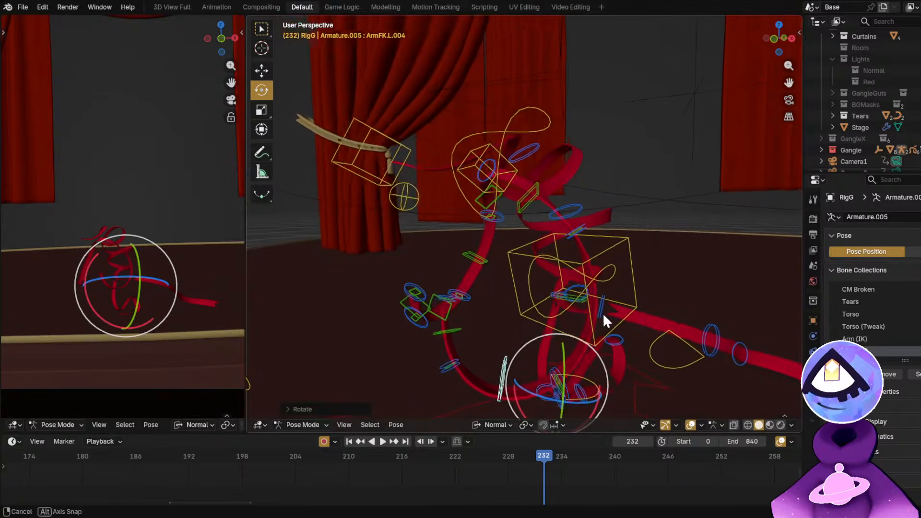
left_click(560, 382)
left_click(559, 383)
key("r")
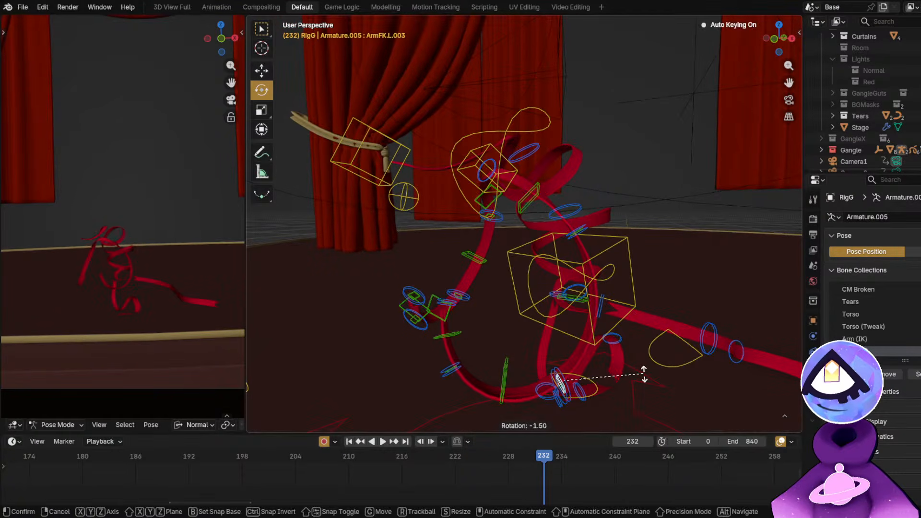
left_click(618, 382)
Refine the upper part of the mirrored arms with a small trackball rotation, then rotate ArmFK.L.001.
middle_click_drag(540, 308, 612, 270)
left_click(613, 274)
left_click_drag(598, 226, 591, 233)
left_click(589, 224)
middle_click_drag(636, 245, 683, 262, "shift")
key("r")
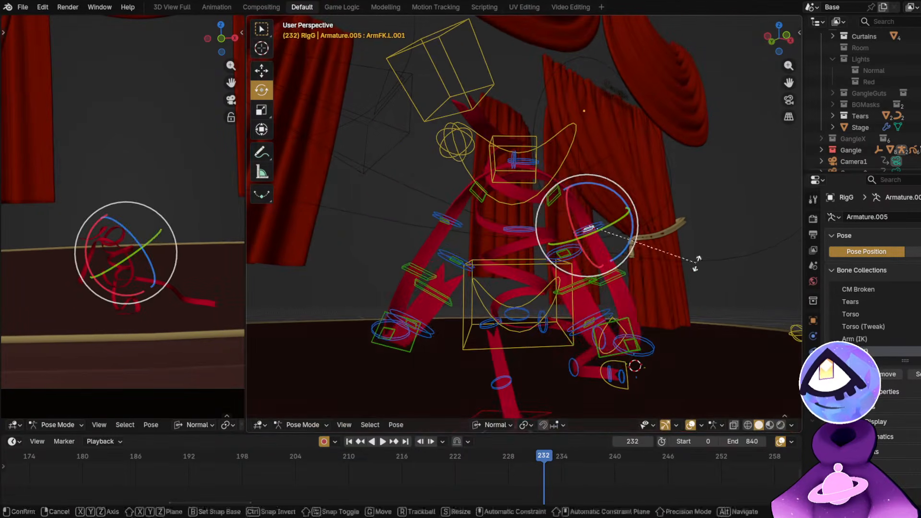
left_click(680, 277)
Rotate the ArmFK.L bone to draw both mirrored arms closer to the body and save the file.
left_click(557, 192)
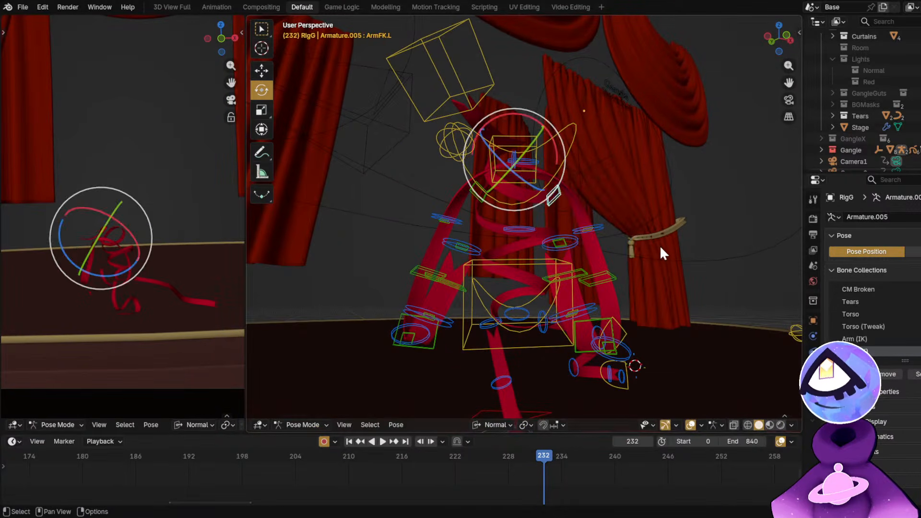
key("r")
left_click(632, 266)
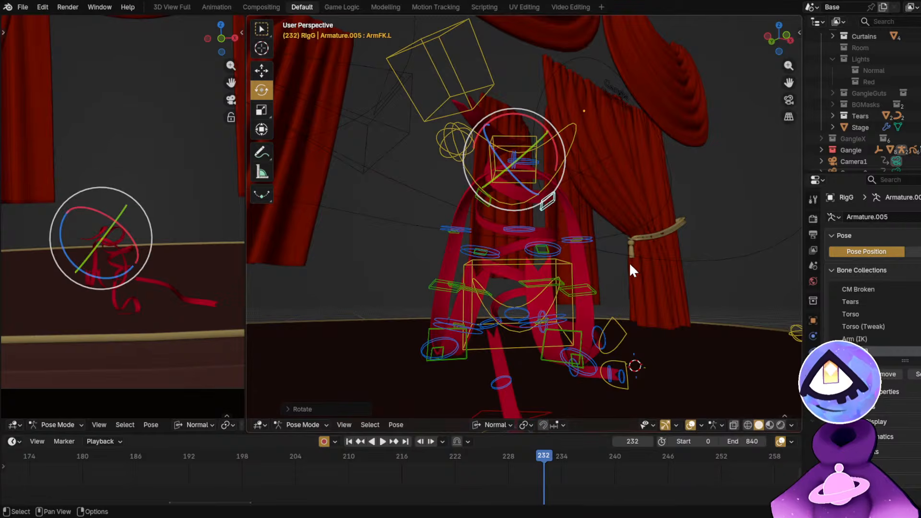
key("ctrl+s")
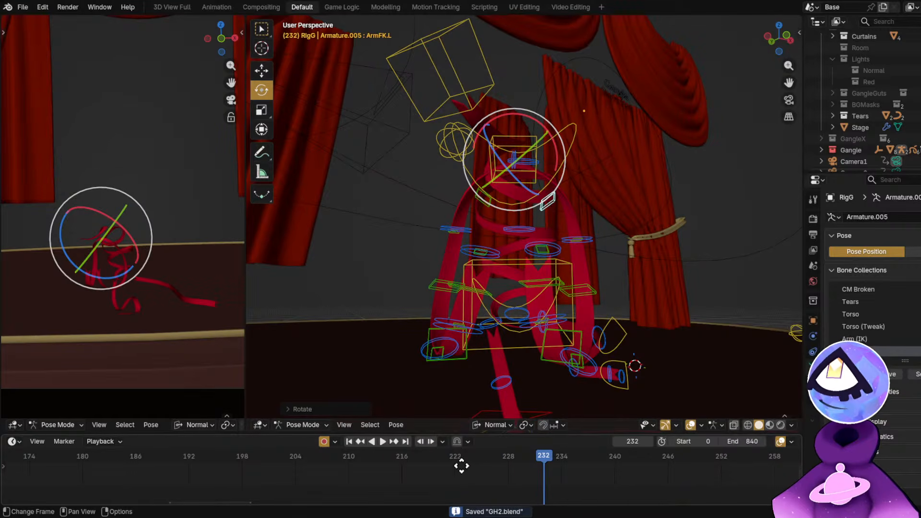
Play back the fall to frame 243 and examine the arm pose from several view distances and angles.
middle_click_drag(461, 465, 401, 496)
left_click(284, 461)
key("space")
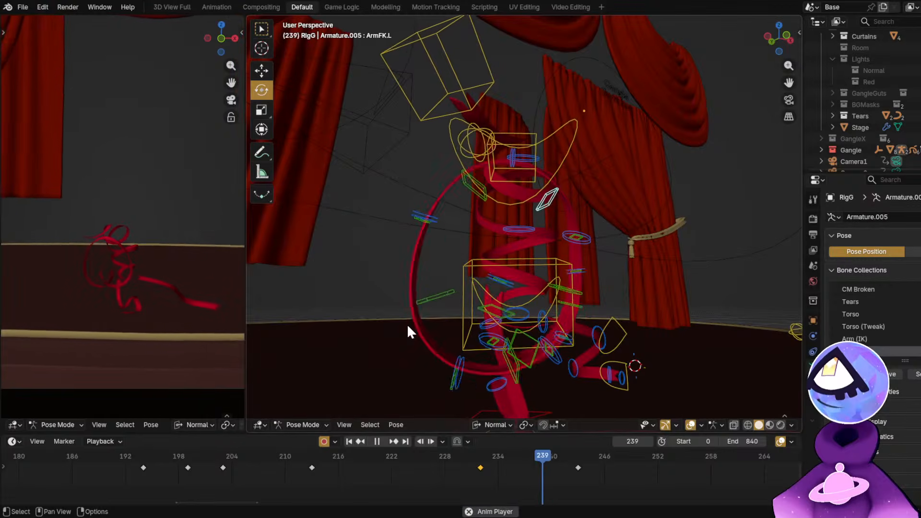
key("space")
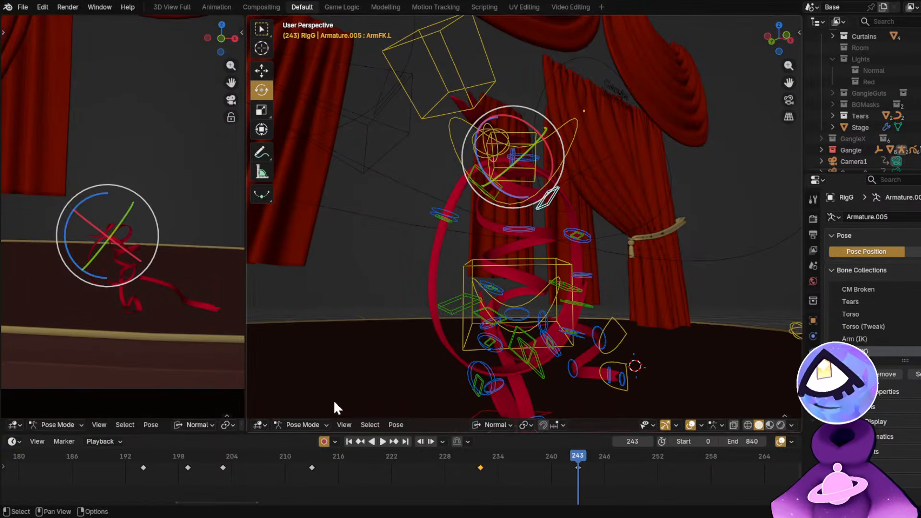
key("KP_Decimal")
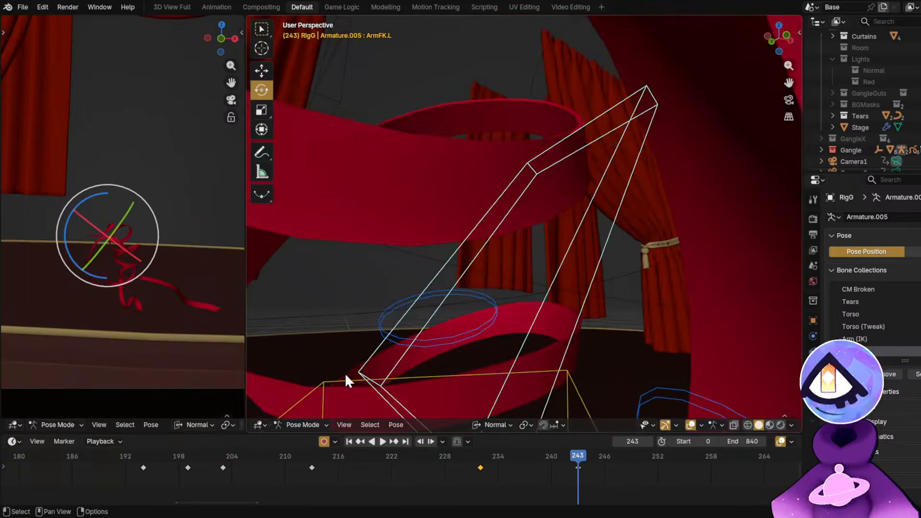
scroll(468, 198, "down", 2)
scroll(468, 197, "down", 5)
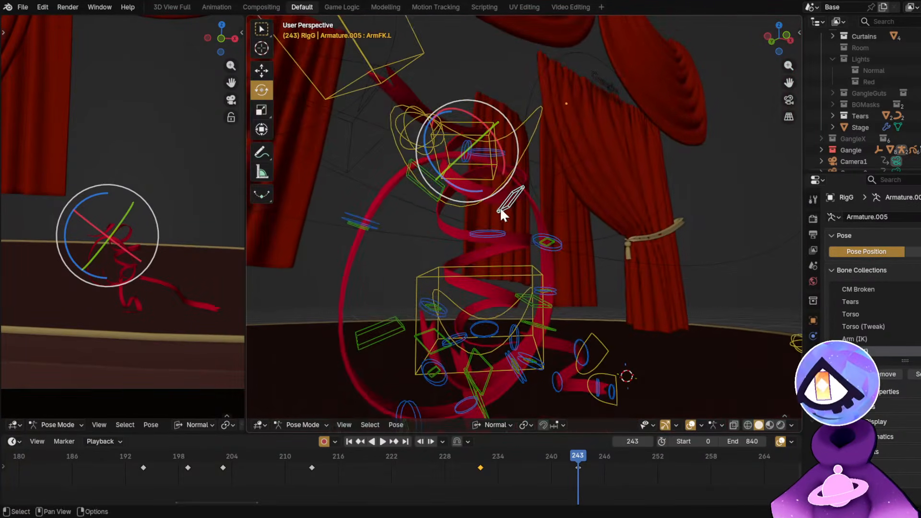
key("space")
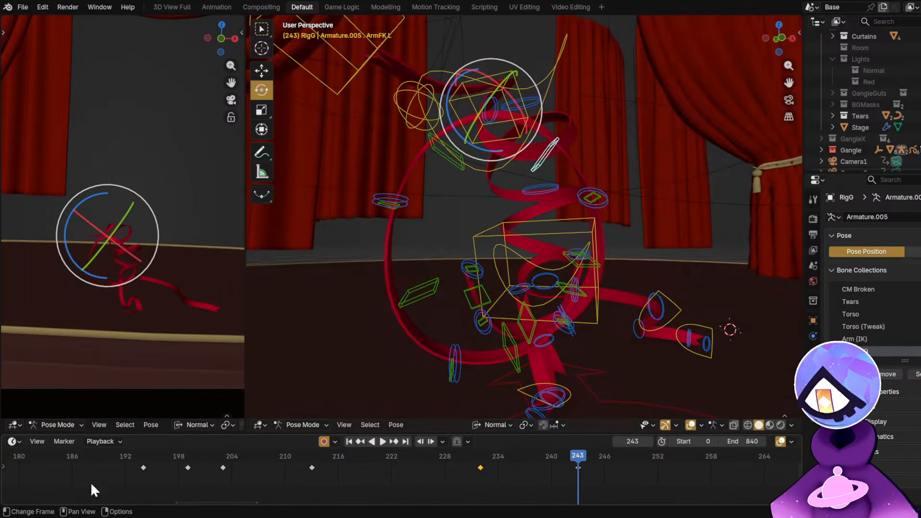
Go to frame 222, select ArmFK.R.002 and turn off X-Axis Mirror so the arms can be posed separately.
left_click_drag(90, 481, 389, 470)
left_click(393, 234)
middle_click_drag(394, 234, 518, 244)
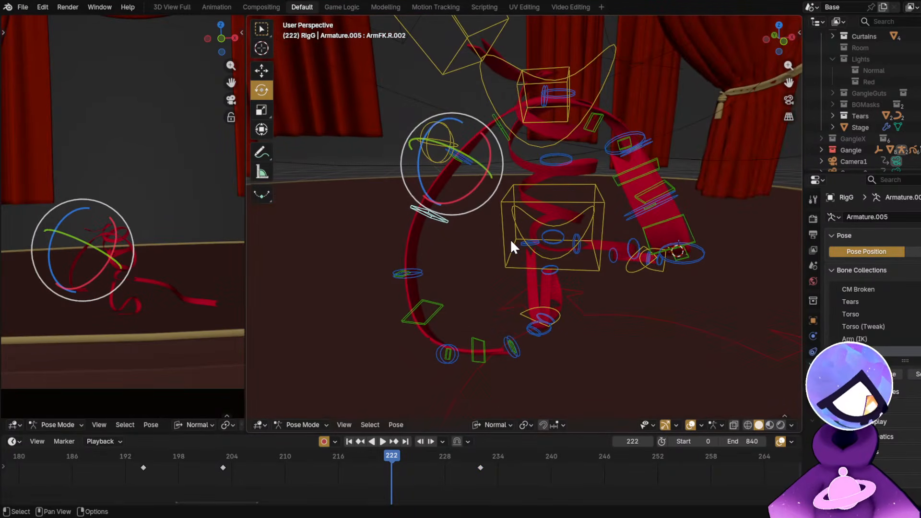
key("r")
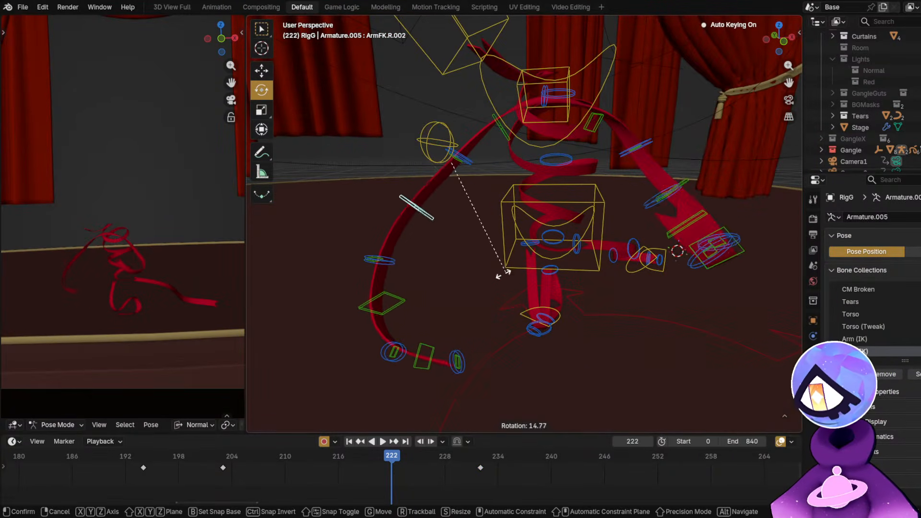
key("Escape")
left_click(799, 29)
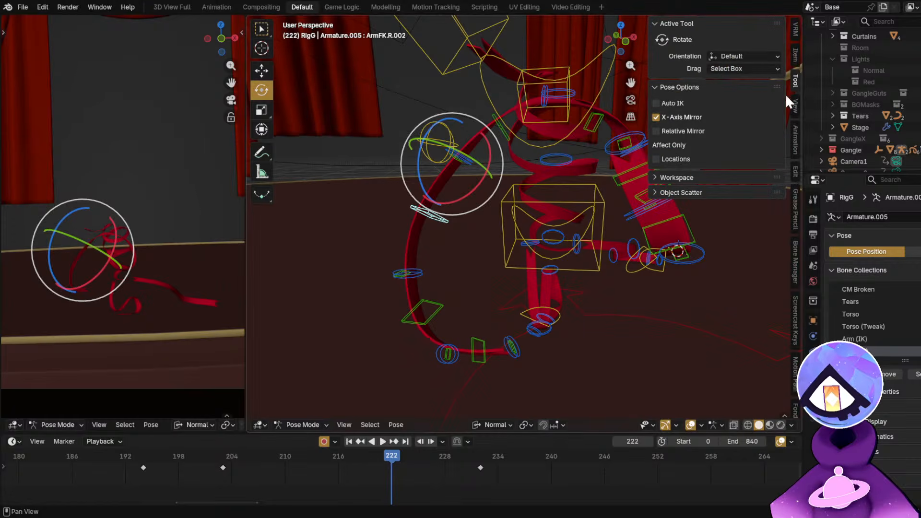
left_click(656, 117)
Rotate ArmFK.R.002 and then ArmFK.R.003 at frame 222 to start opening the curve of the right arm.
middle_click_drag(519, 194, 542, 206)
key("r")
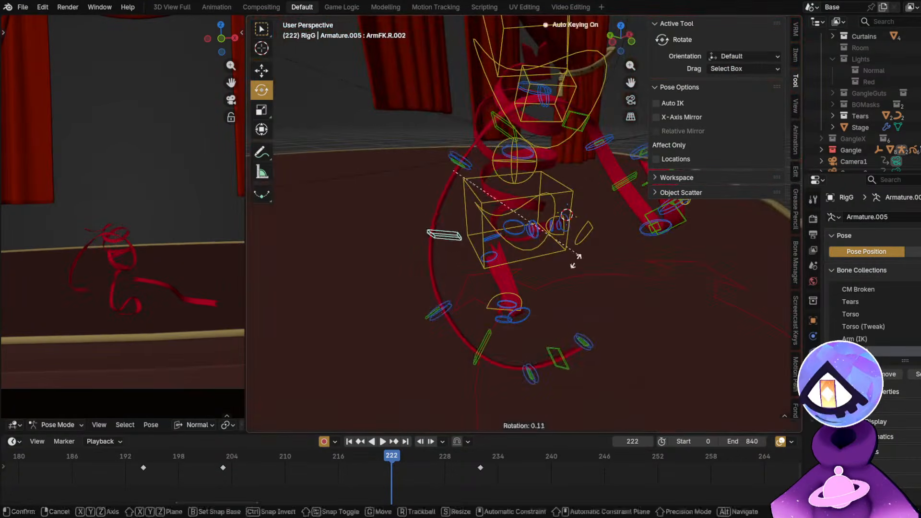
left_click(545, 275)
left_click(395, 302)
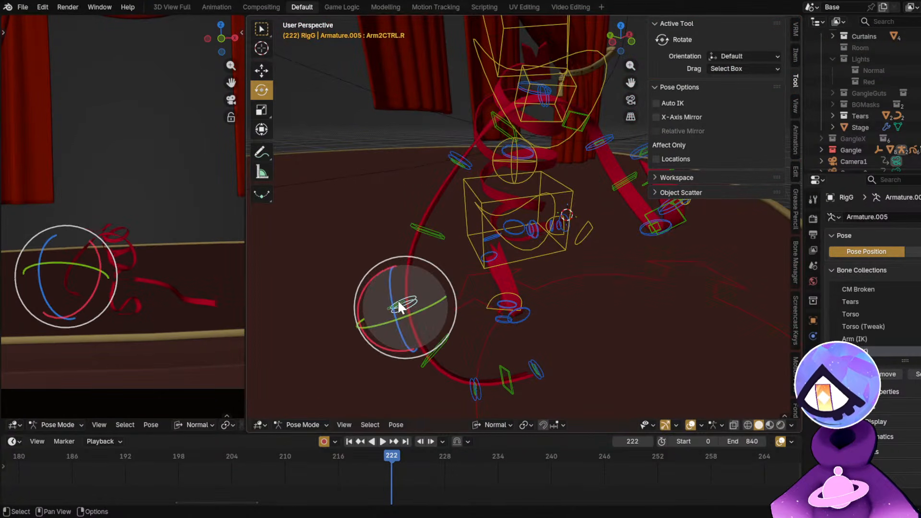
key("r")
left_click(440, 354)
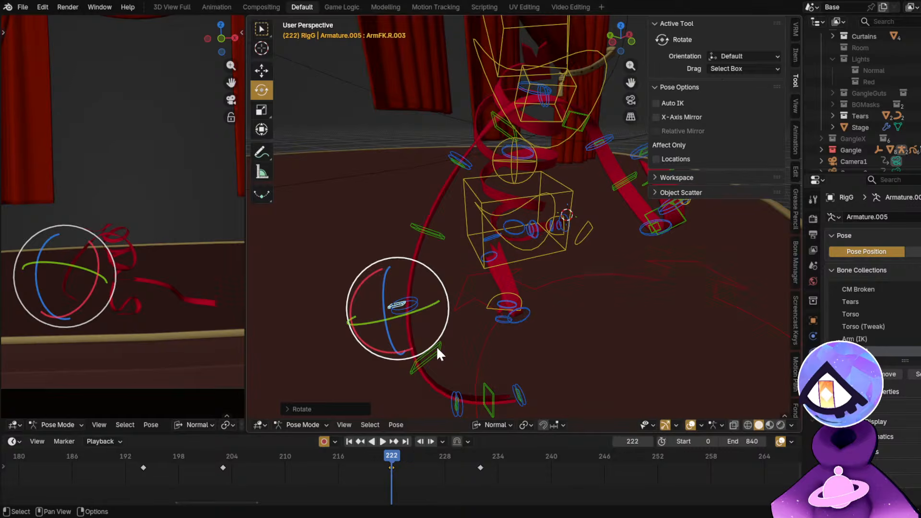
Rotate ArmFK.R.004 and readjust ArmFK.R.003 to straighten the lower part of the right arm.
left_click(437, 354)
key("r")
left_click(531, 382)
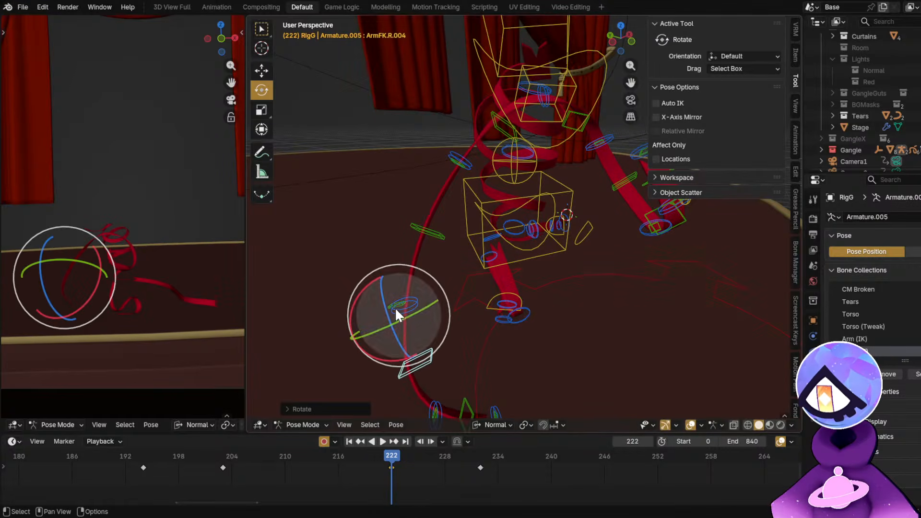
key("r")
left_click(447, 250)
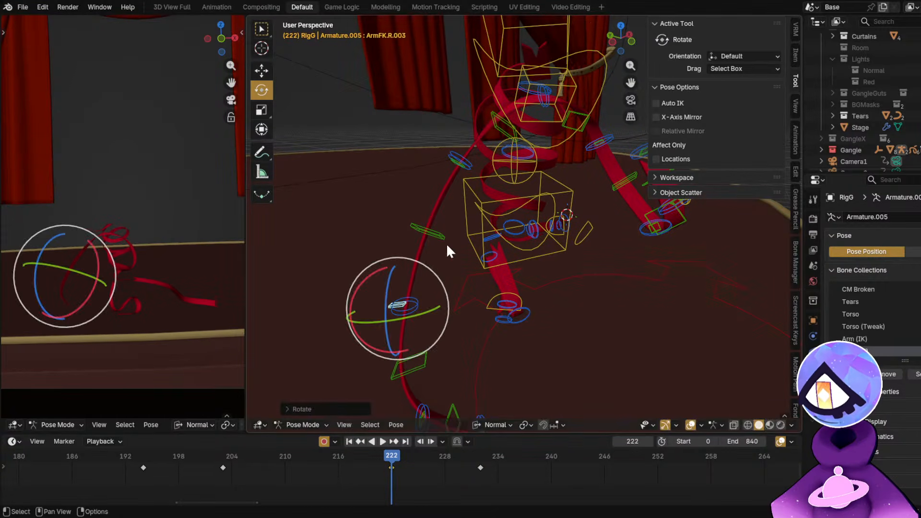
Rotate ArmFK.R.002 again to swing the right arm farther away from the body.
left_click(428, 233)
key("r")
left_click(510, 287)
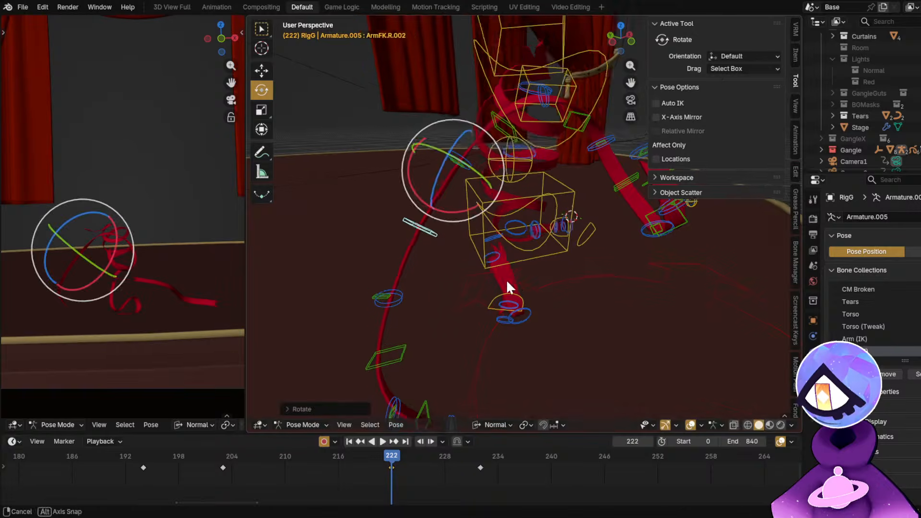
Rotate ArmFK.R.005 and refine it with a trackball rotation to straighten the end of the right arm.
middle_click_drag(509, 286, 562, 274)
left_click(396, 317)
key("r")
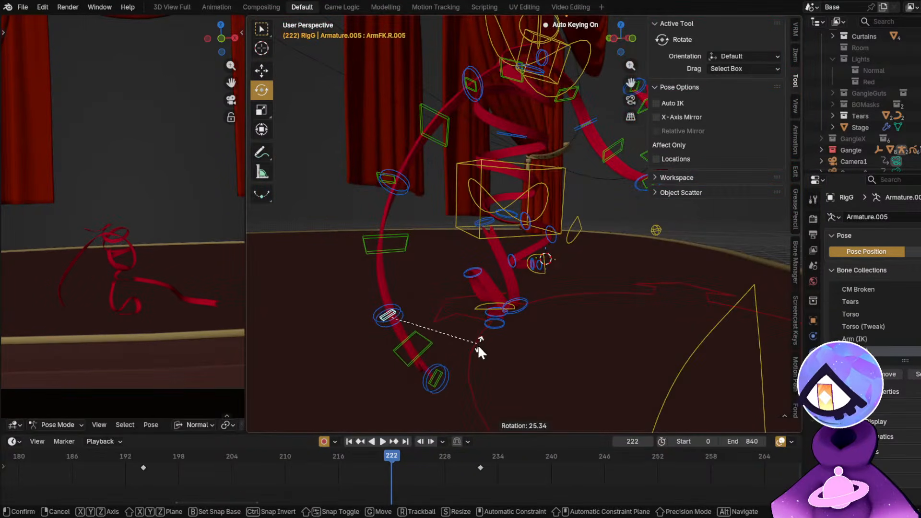
key("r")
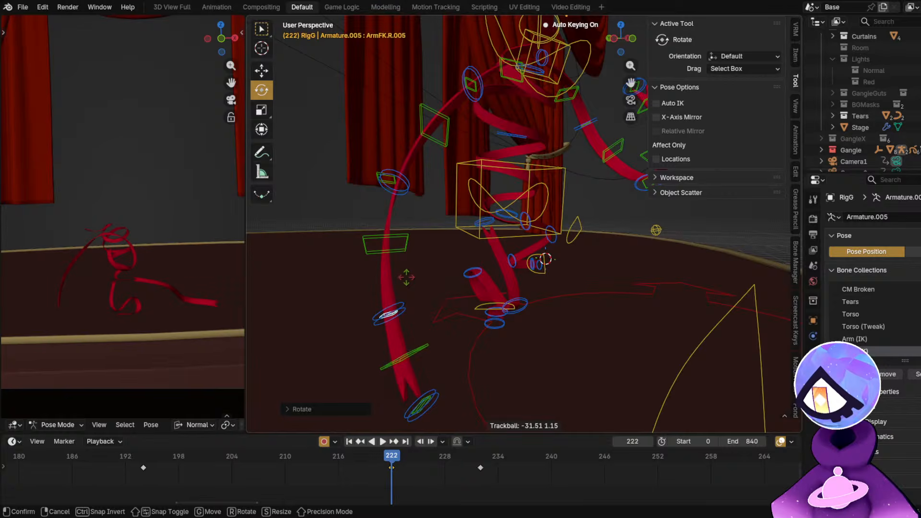
left_click(406, 277)
middle_click_drag(406, 277, 355, 240)
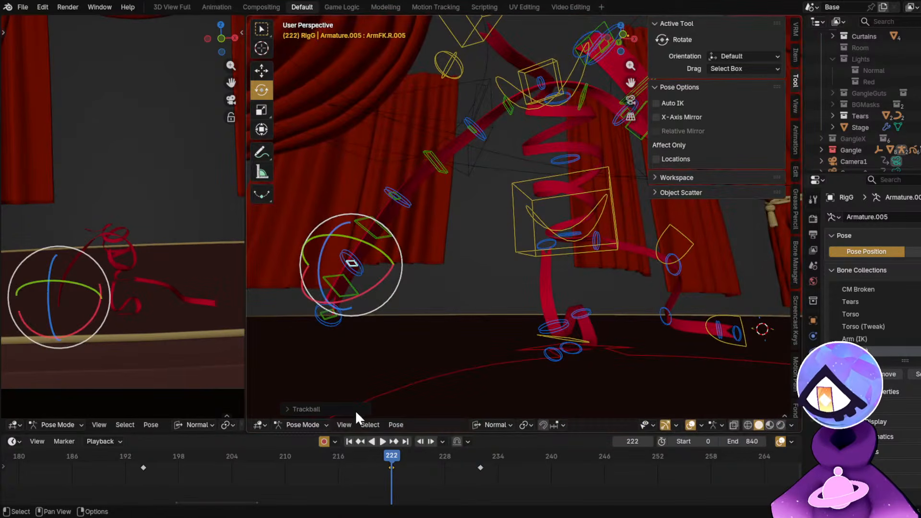
Scrub through the fall with all arm FK bones selected and delete their keyframe at frame 243.
left_click_drag(228, 453, 608, 455)
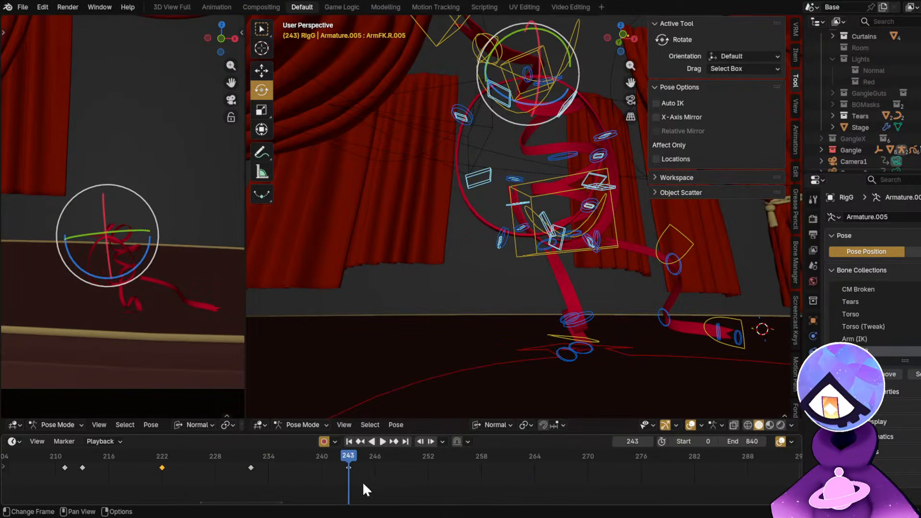
mouse_move(266, 463)
left_mouse_down()
mouse_move(250, 461)
mouse_move(301, 453)
mouse_move(252, 462)
left_mouse_up()
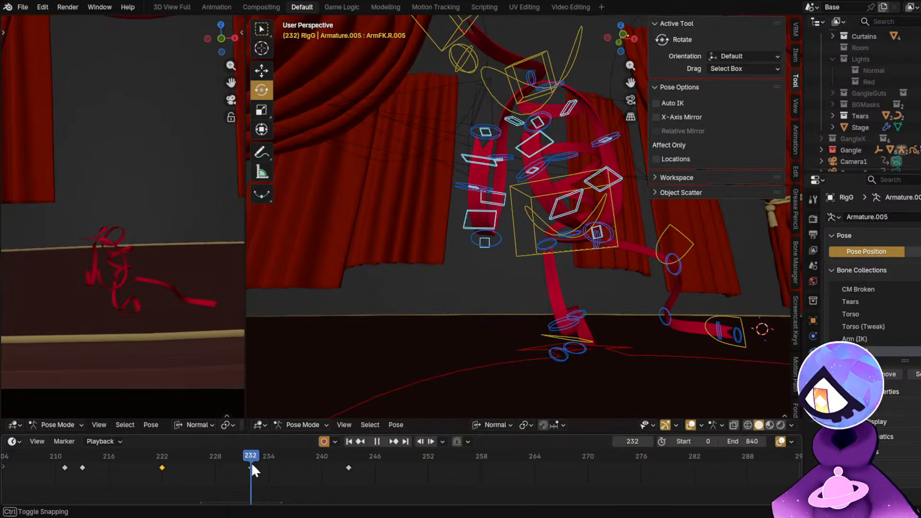
left_click(347, 467)
key("x")
left_click(342, 468)
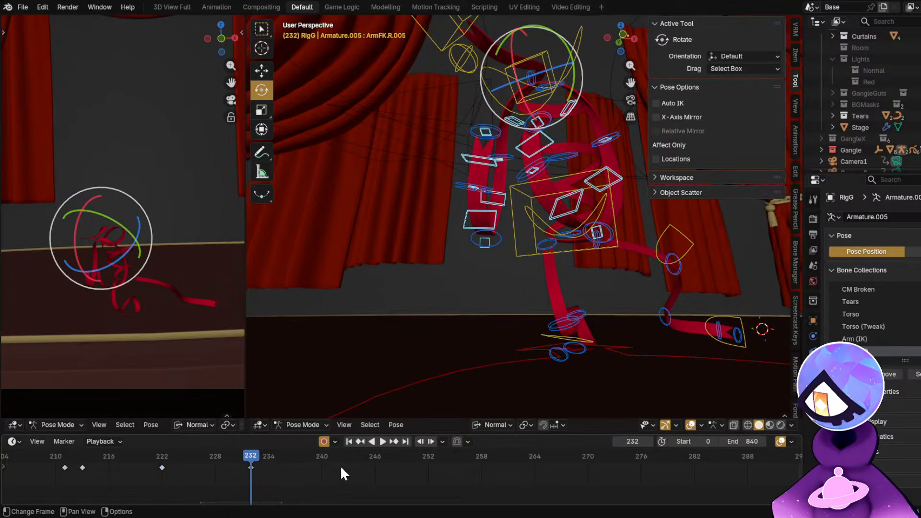
Duplicate the arm bones' keyframe from frame 232 to frame 274 to hold the pose longer.
left_click_drag(254, 467, 623, 473)
left_click(251, 467)
key("shift+d")
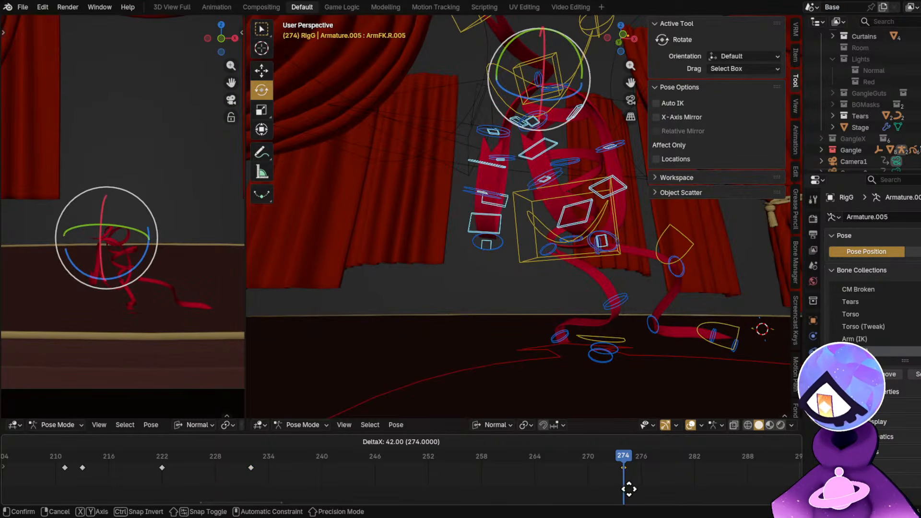
left_click(631, 489)
key("g")
left_click(574, 476)
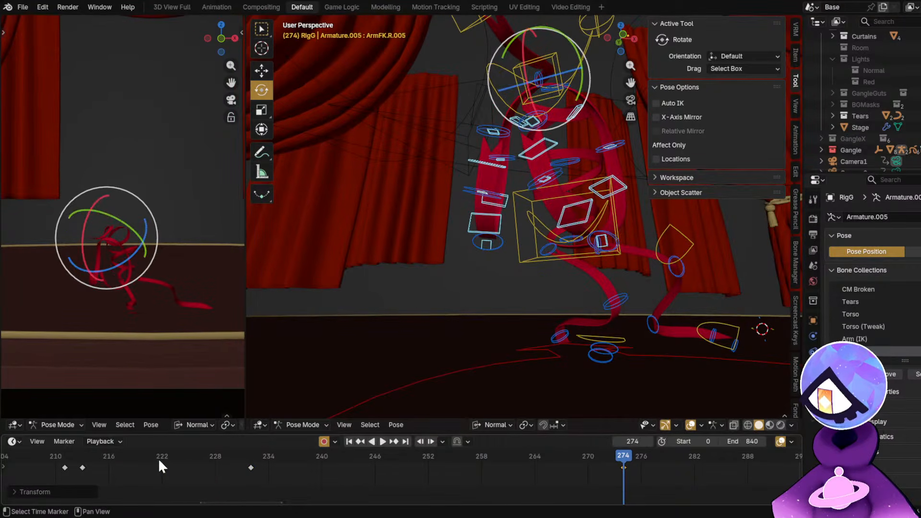
Play back the animation from frame 222 to 329 to check the arm timing and save the file.
left_click(159, 456)
key("space")
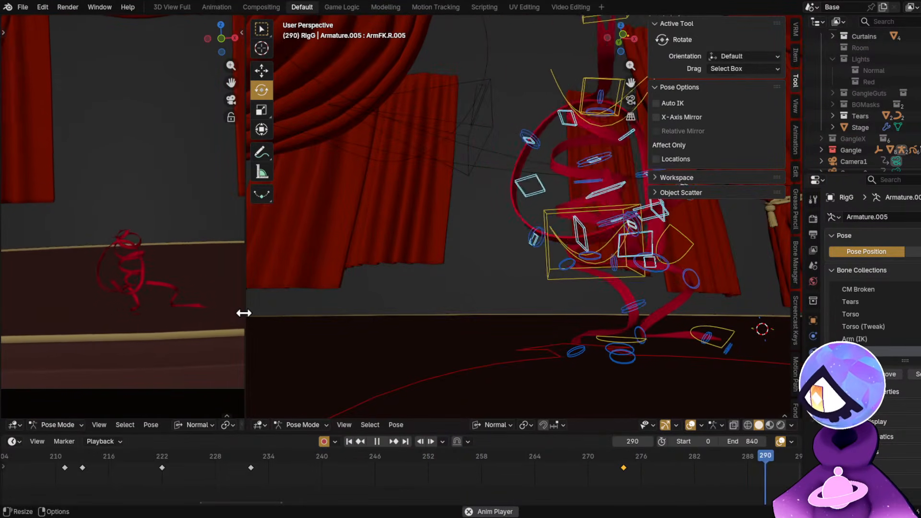
scroll(533, 481, "down", 5)
middle_click_drag(645, 482, 409, 467)
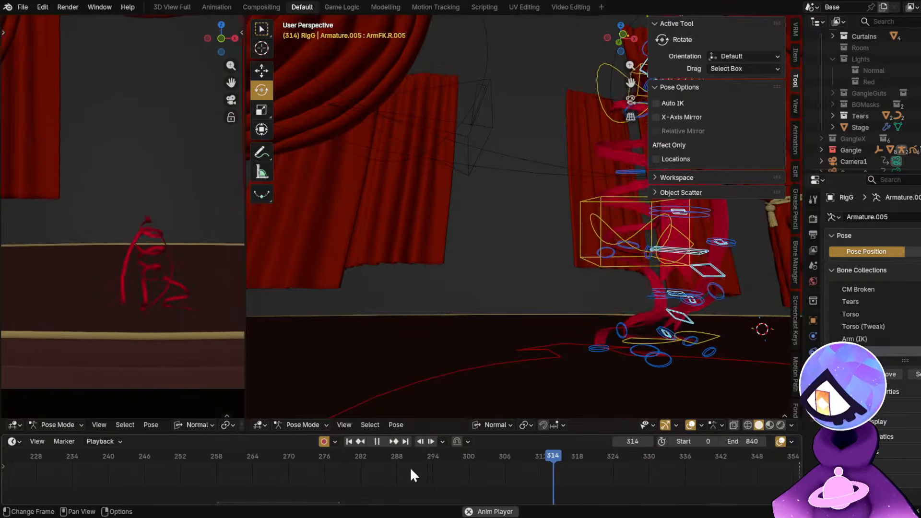
key("space")
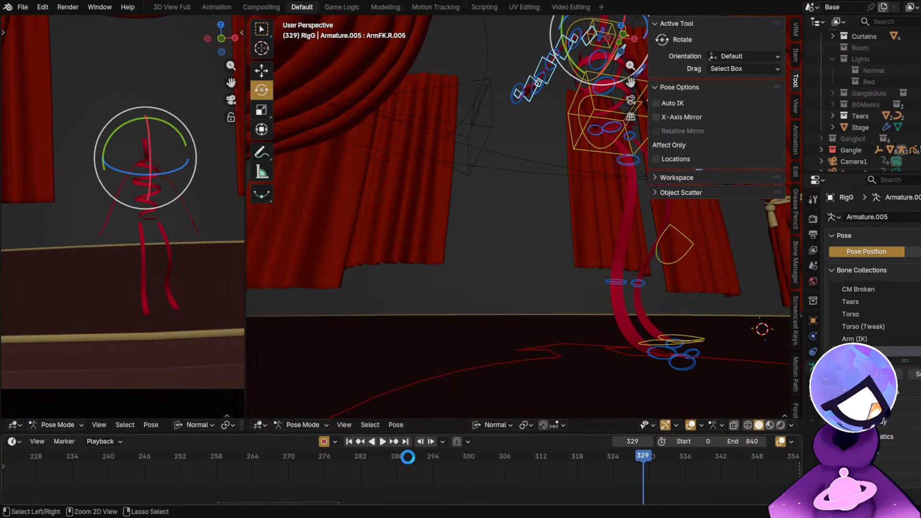
key("ctrl+s")
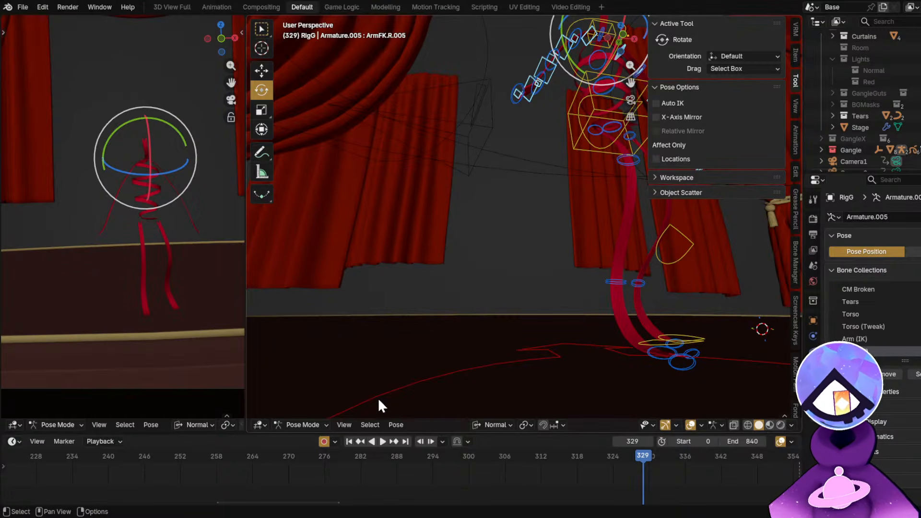
Return to frame 222 and move the FootIK.L bone inward to shorten the stretched left leg.
key("KP_Decimal")
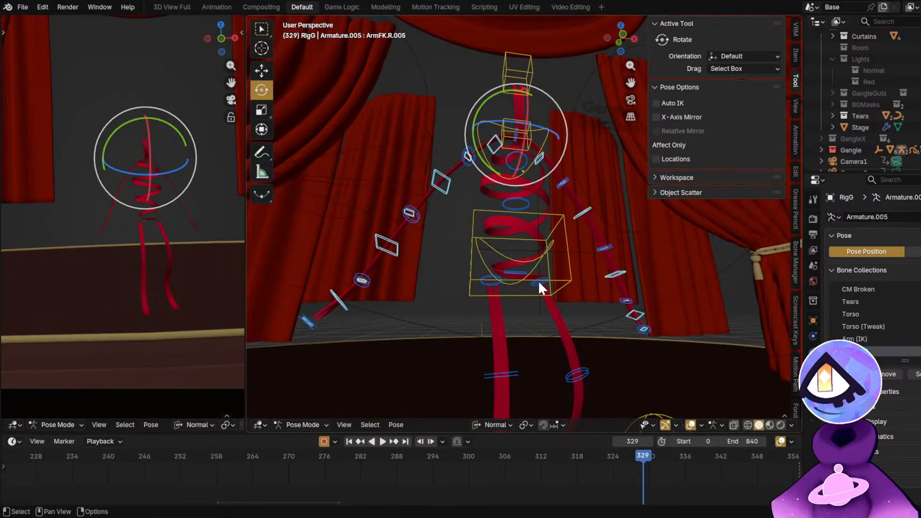
middle_click_drag(519, 301, 498, 255)
scroll(439, 476, "down", 1)
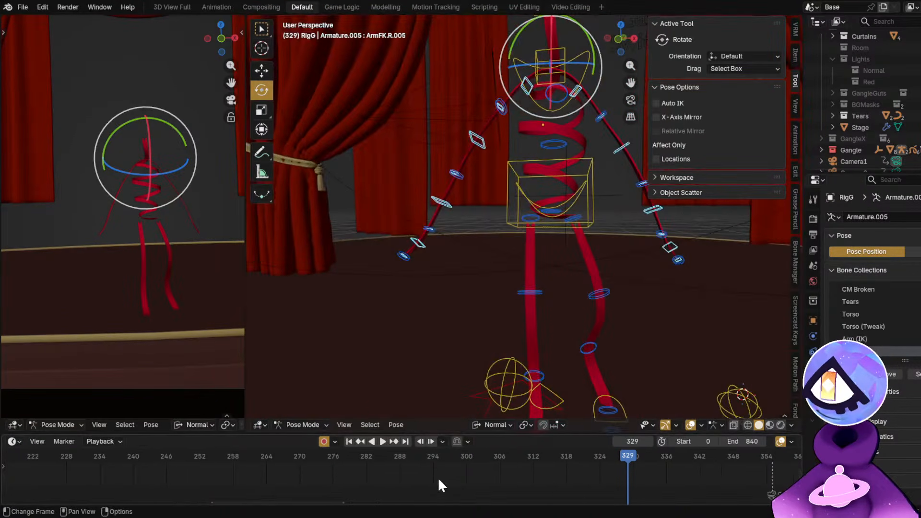
scroll(438, 476, "down", 3)
middle_click_drag(433, 472, 451, 504)
left_click_drag(263, 451, 222, 459)
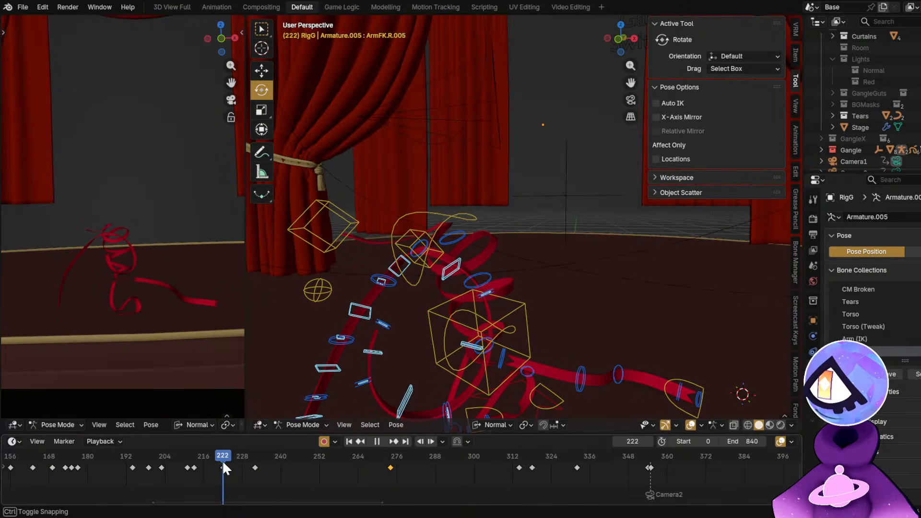
middle_click_drag(552, 372, 560, 283, "shift")
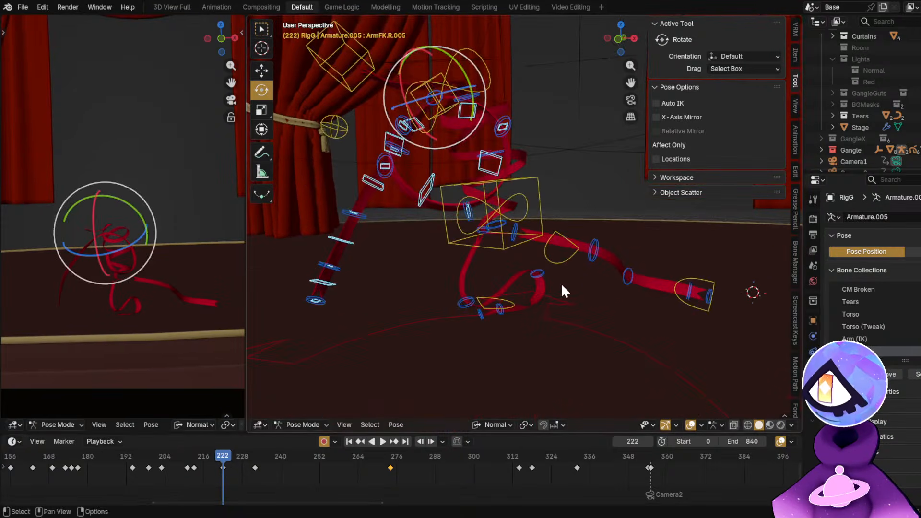
left_click(511, 303)
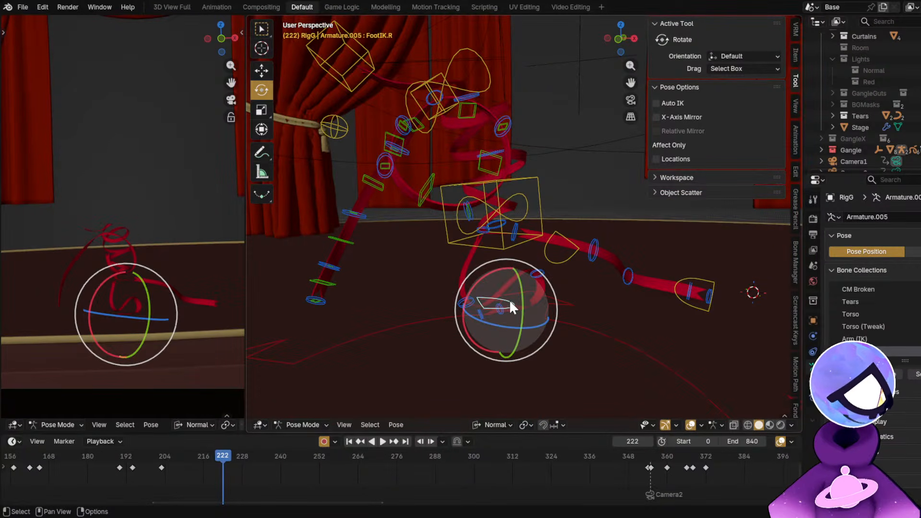
left_click(686, 301)
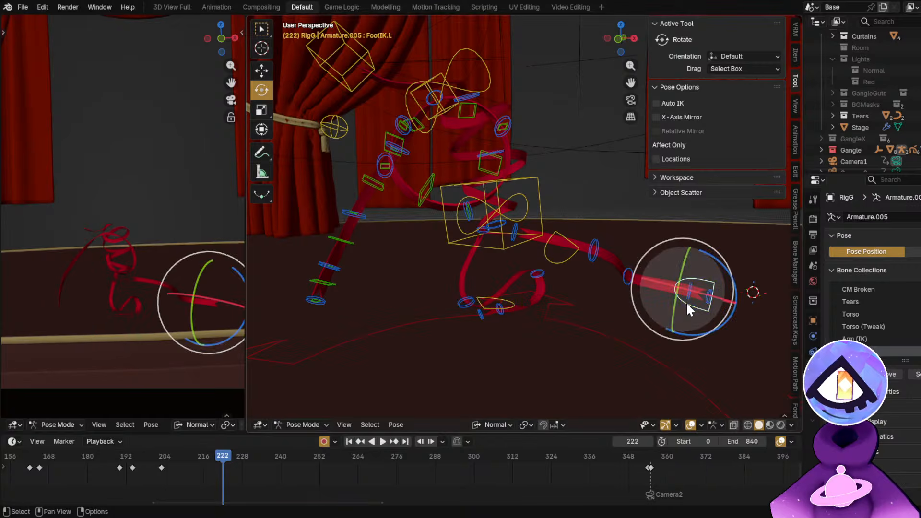
mouse_move(589, 346)
middle_mouse_down()
mouse_move(620, 359)
mouse_move(606, 356)
mouse_move(608, 344)
middle_mouse_up()
key("g")
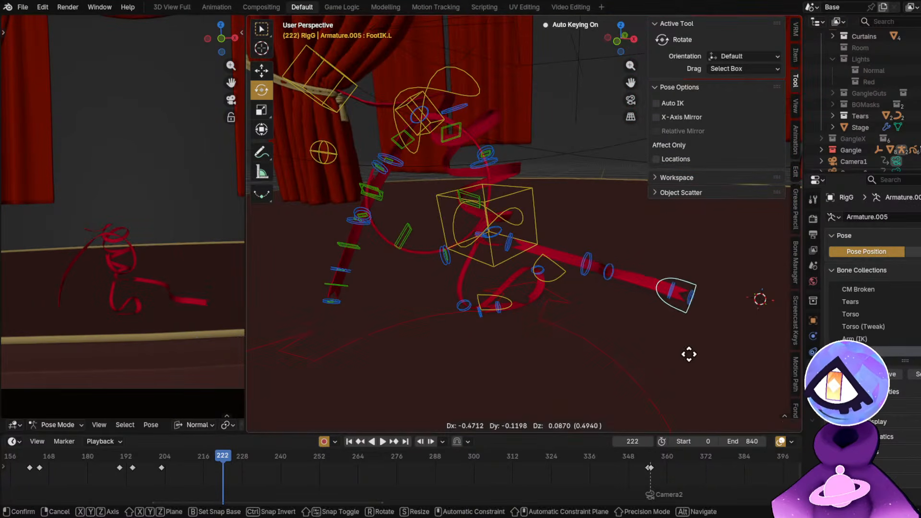
left_click(668, 351)
Turn FootIK.L downward with a trackball rotation and a further rotation so the left leg bends upward.
key("r")
key("r")
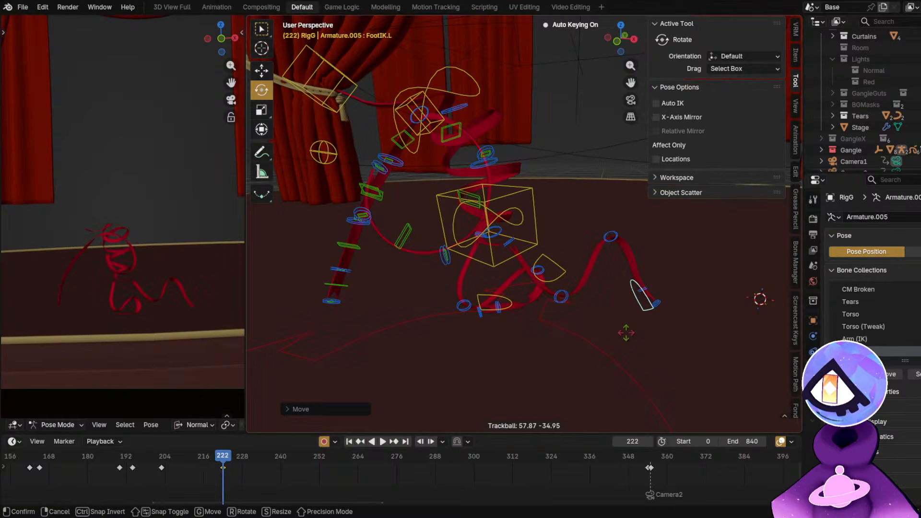
left_click(626, 332)
middle_click_drag(626, 332, 595, 317)
key("r")
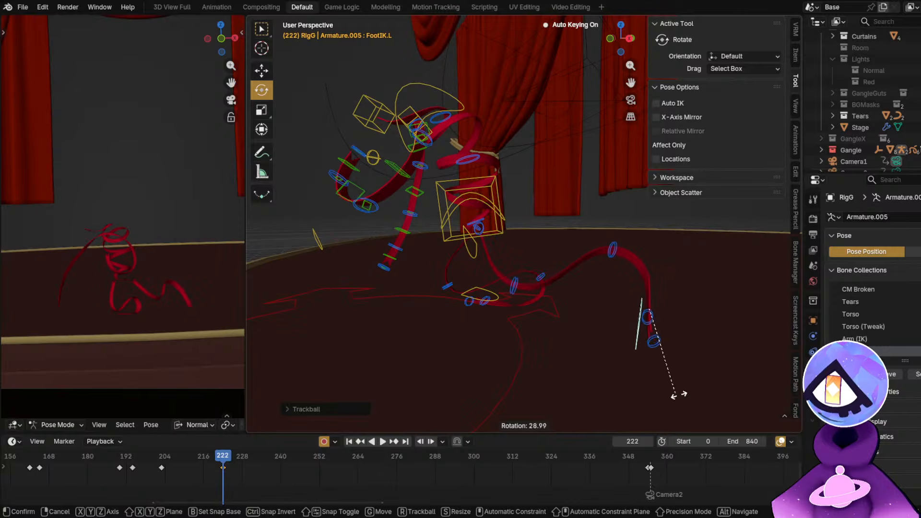
left_click(675, 380)
Move FootIK.L closer to the body to tighten the bend of the left leg.
middle_click_drag(675, 380, 711, 369)
key("g")
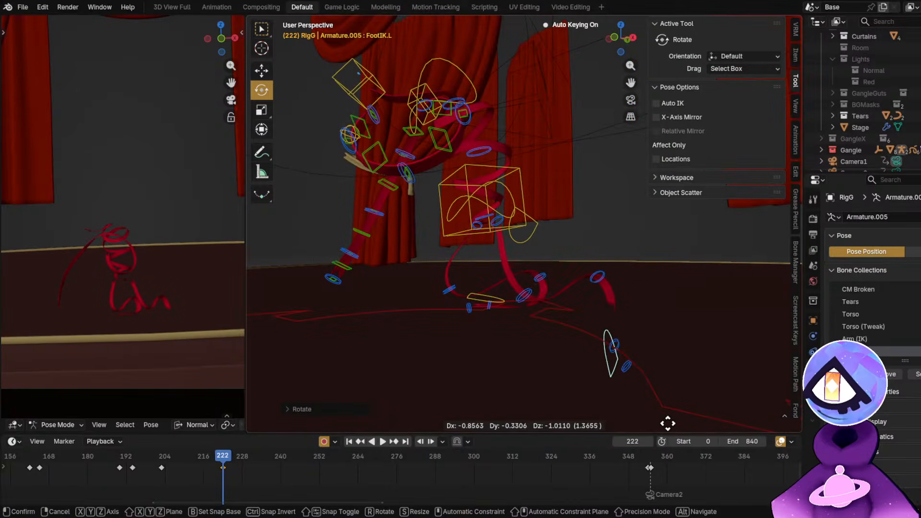
left_click(655, 376)
mouse_move(655, 376)
middle_mouse_down()
mouse_move(660, 370)
mouse_move(645, 375)
middle_mouse_up()
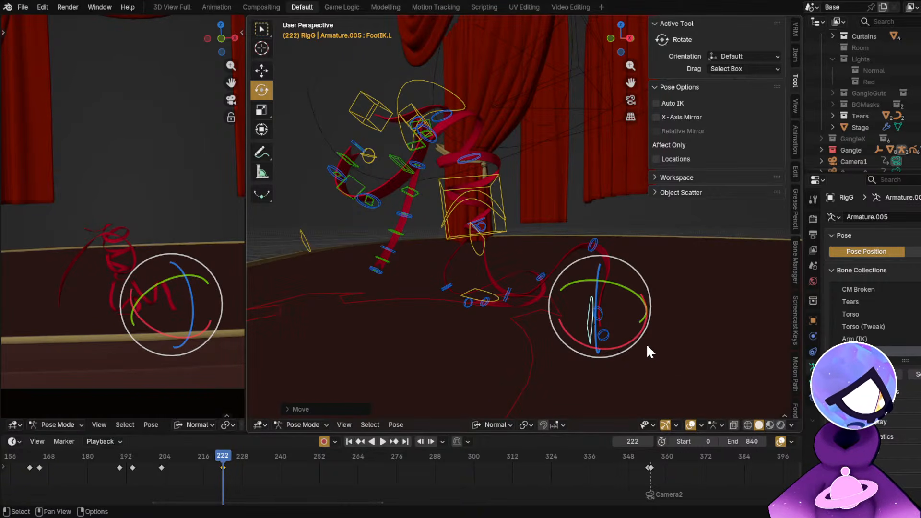
Rotate FootIK.L and refine its tilt with a trackball rotation and a final rotation to shape the folded left leg.
middle_click_drag(674, 328, 700, 357)
key("r")
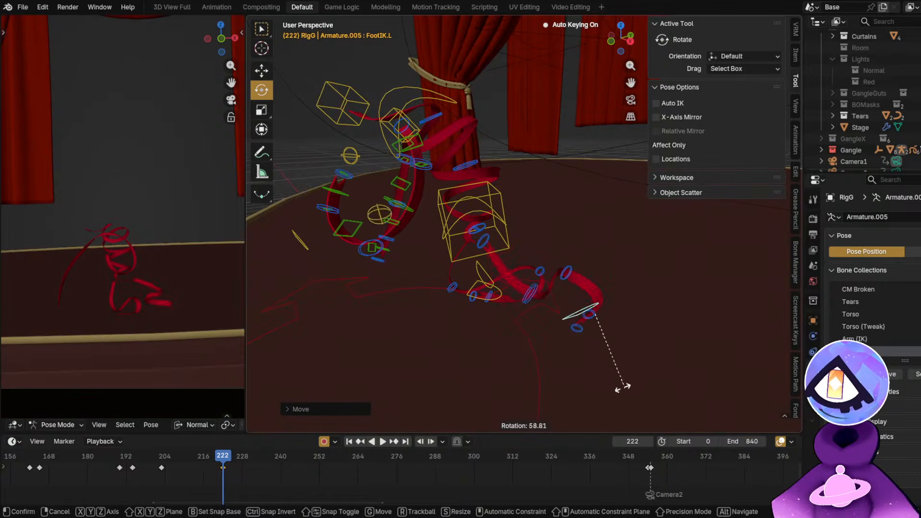
left_click(592, 361)
middle_click_drag(592, 361, 660, 309)
key("r")
key("r")
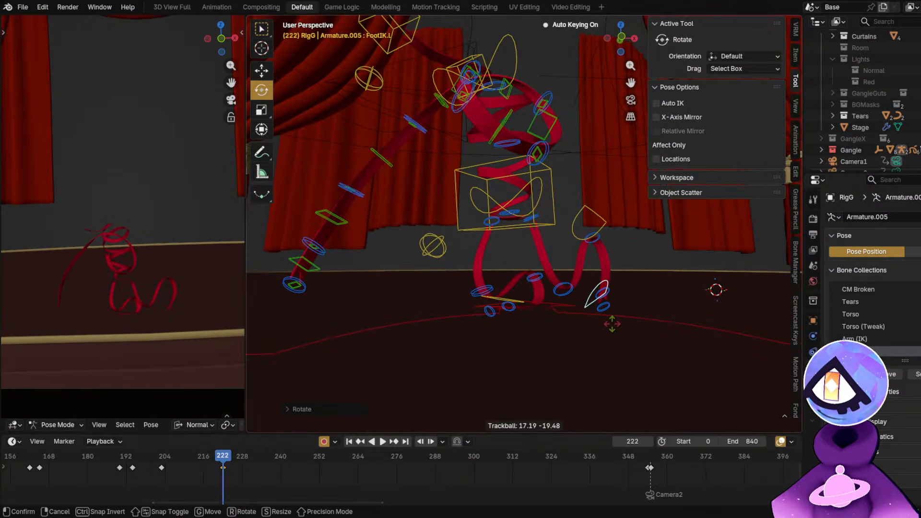
left_click(612, 324)
key("r")
left_click(694, 322)
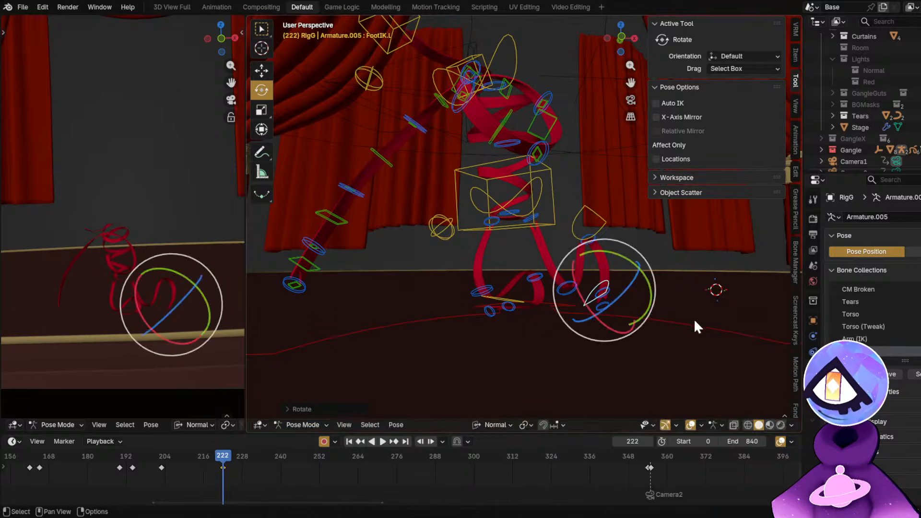
At frame 222, move FootIK.L toward the body and rotate it so the left leg folds low beside the right foot.
key("g")
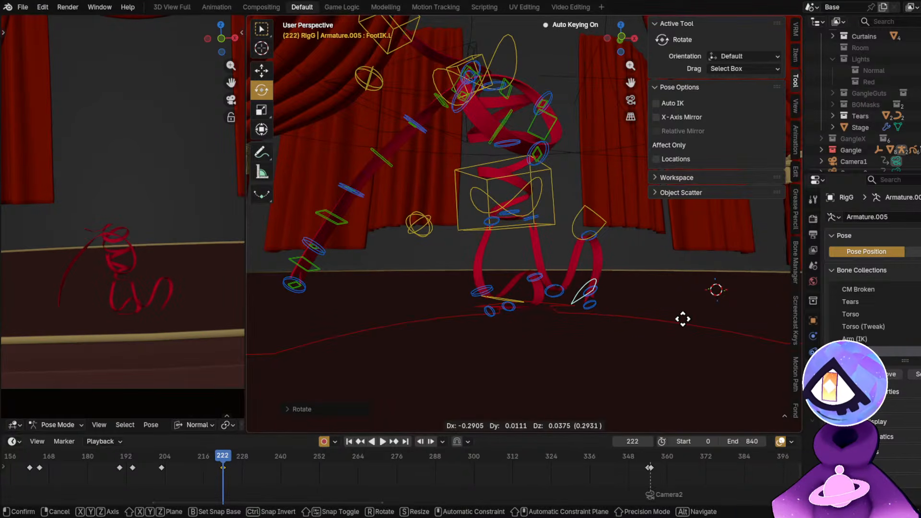
left_click(683, 319)
middle_click_drag(643, 320, 601, 334)
key("r")
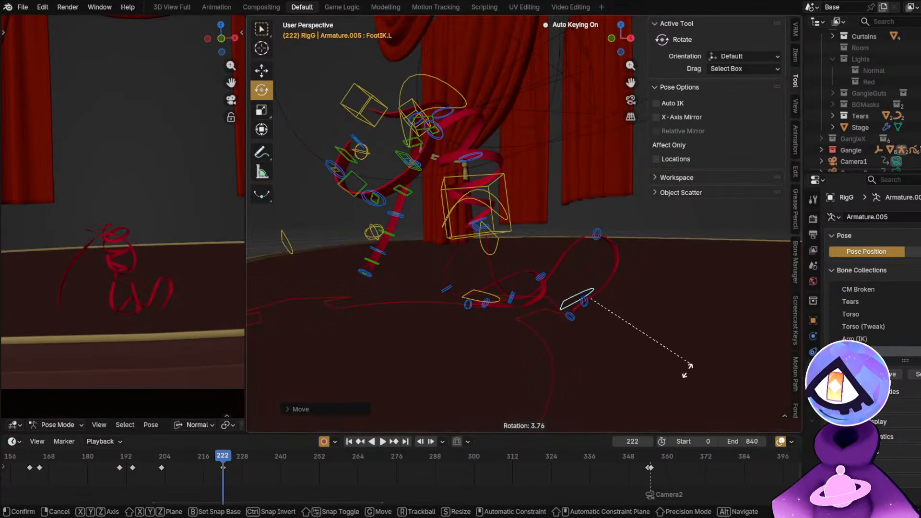
left_click(660, 371)
middle_click_drag(662, 370, 642, 352)
key("g")
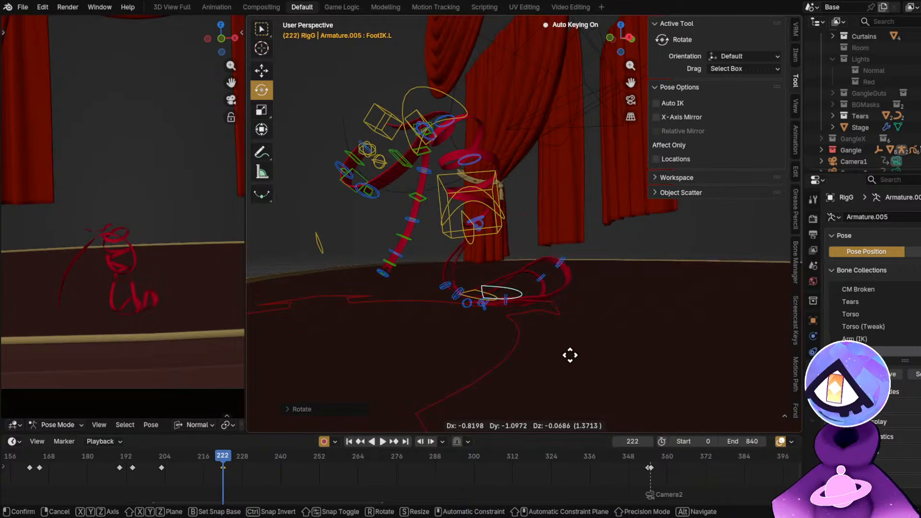
left_click(565, 365)
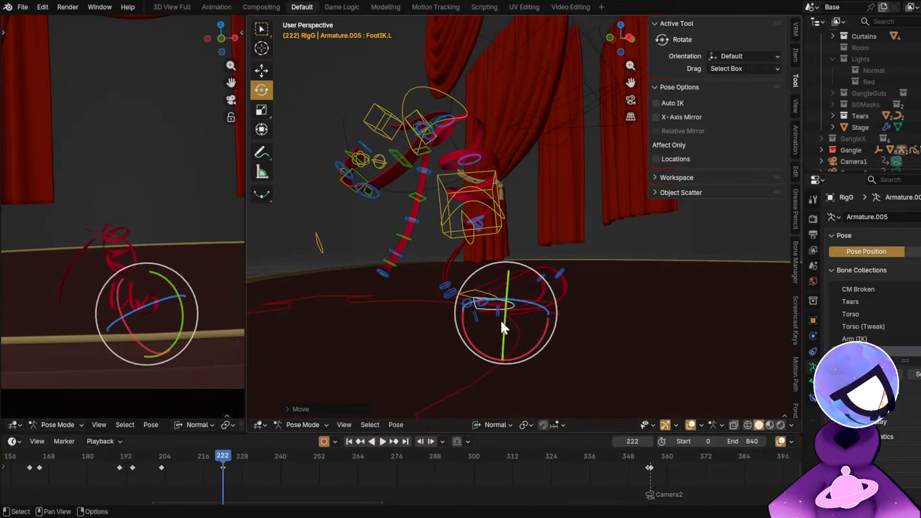
Fine-tune the rotation and position of FootIK.L with the overlays hidden, and show the overlays again.
middle_click_drag(500, 319, 617, 318)
left_click_drag(617, 318, 617, 341)
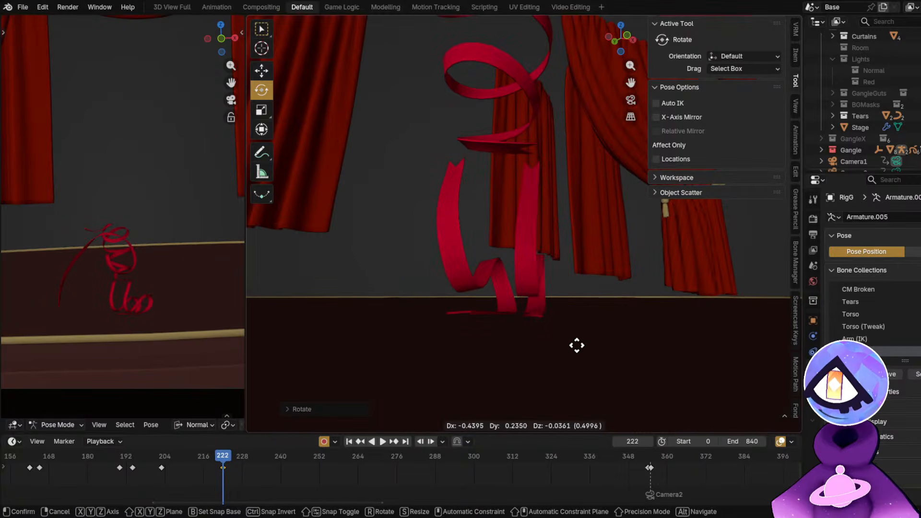
left_click(582, 344)
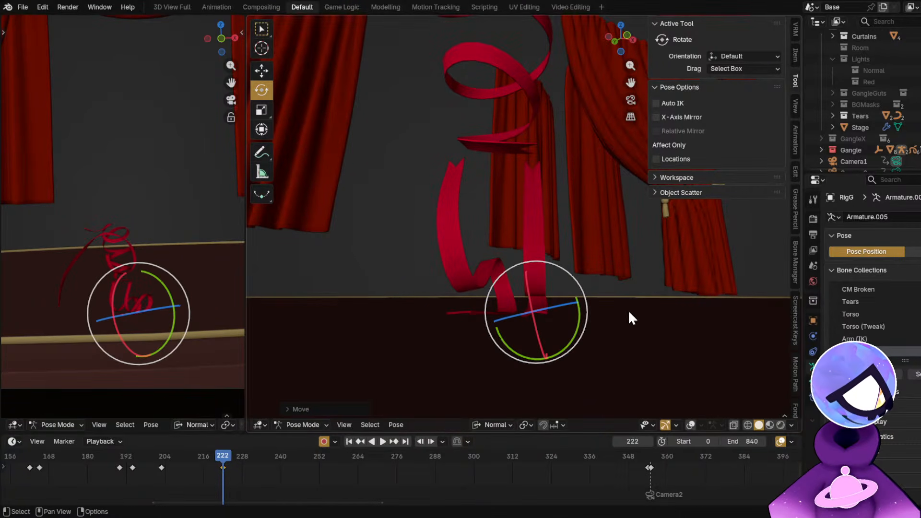
middle_click_drag(663, 326, 577, 341)
key("shift+alt+z")
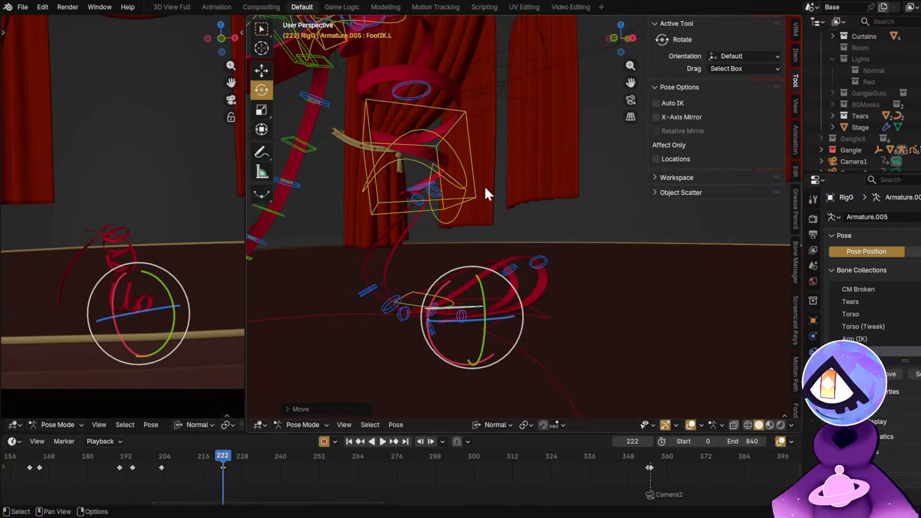
Select the Torso bone, scrub through the fall, and shift the torso slightly at frame 216.
left_click(473, 159)
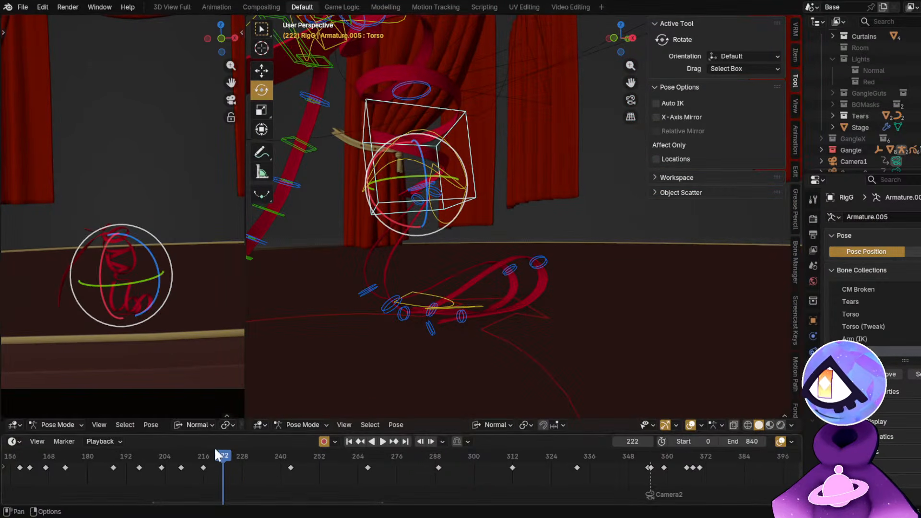
left_click_drag(213, 453, 295, 456)
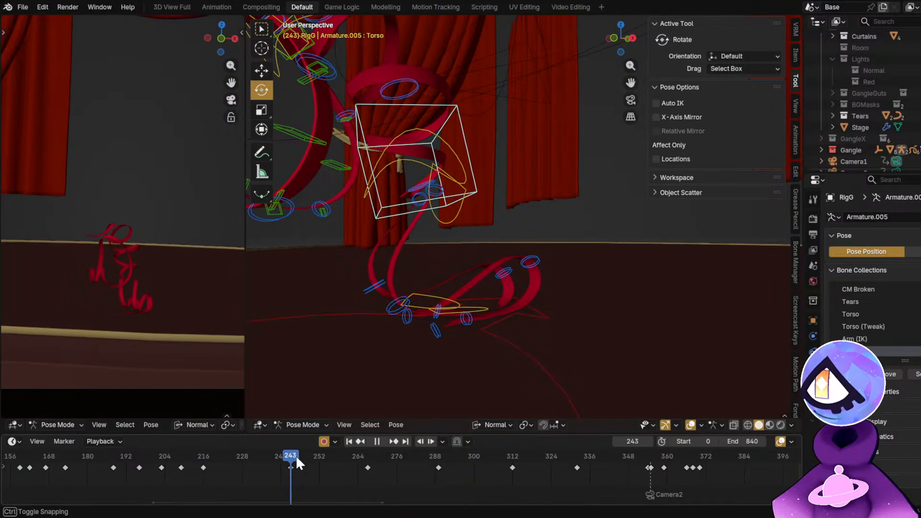
middle_click_drag(482, 310, 456, 314)
left_click_drag(230, 456, 201, 473)
key("g")
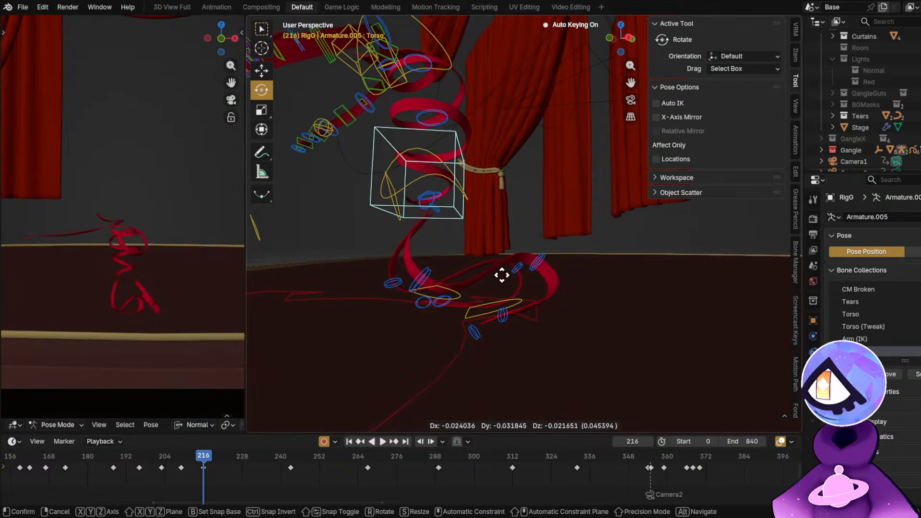
left_click(407, 303)
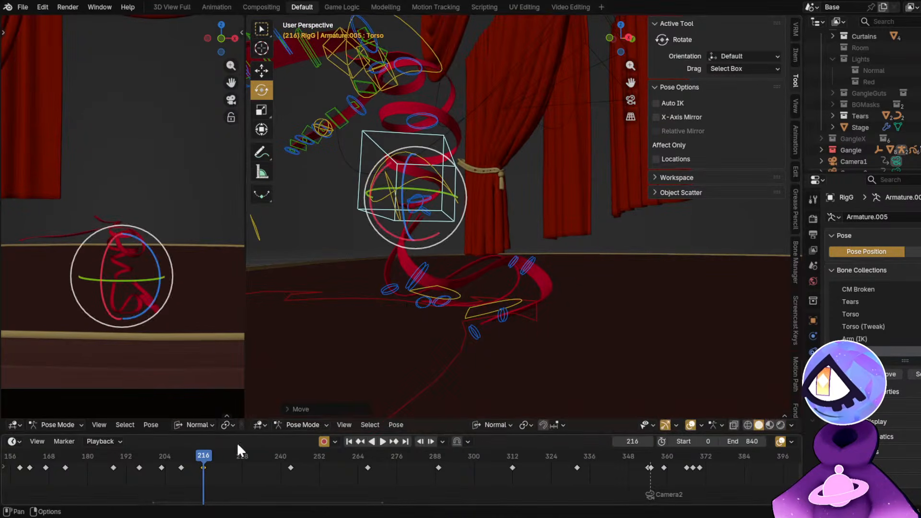
Play back the fall and duplicate the FootIK.L keyframe from frame 203 to frame 215.
left_click(151, 456)
key("space")
key("space")
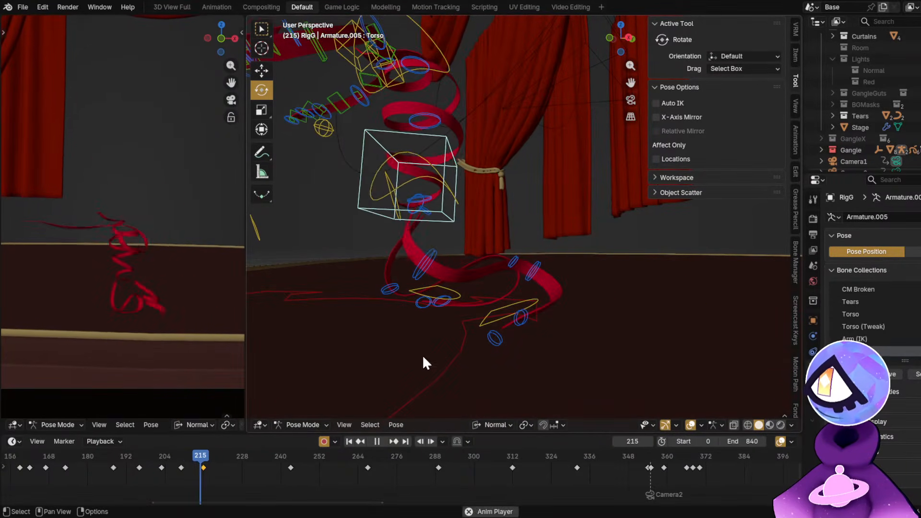
left_click(495, 312)
left_click(499, 315)
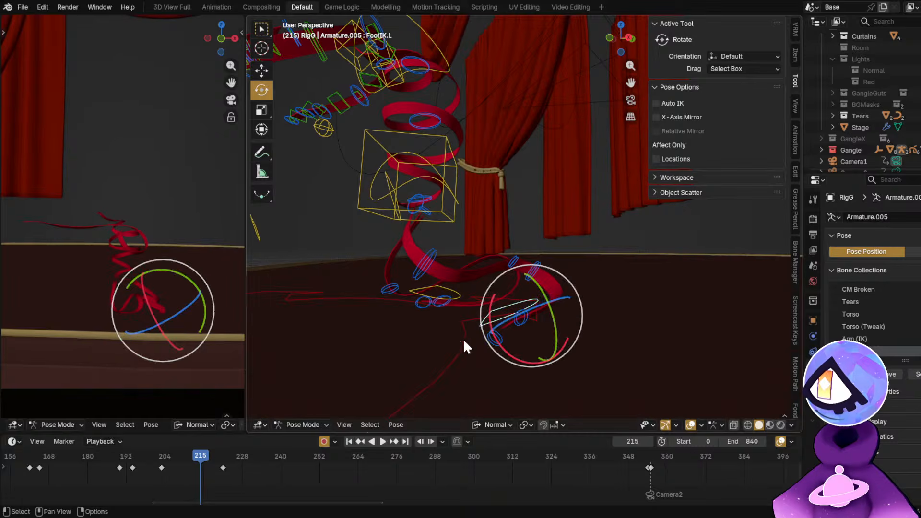
left_click(161, 468)
key("shift+d")
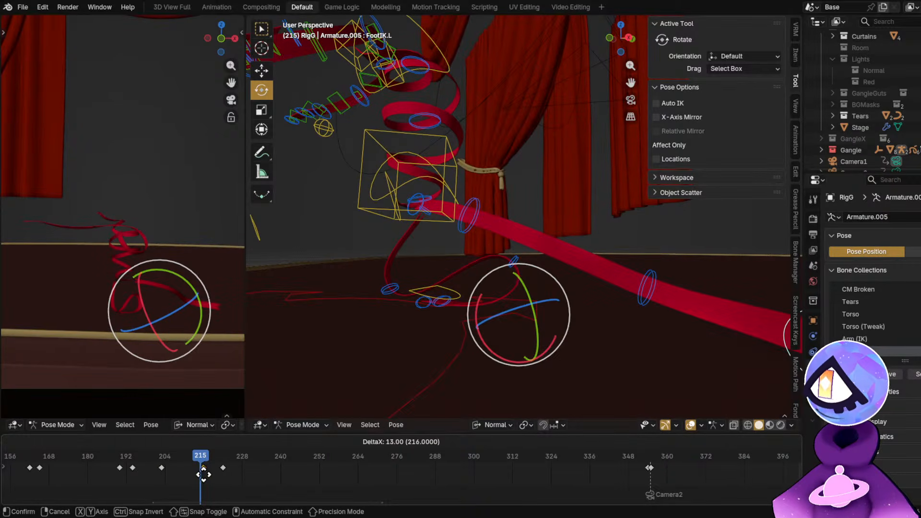
left_click(197, 473)
Replay the fall twice from around frame 202 to check the timing of the left foot's step.
left_click(160, 455)
key("space")
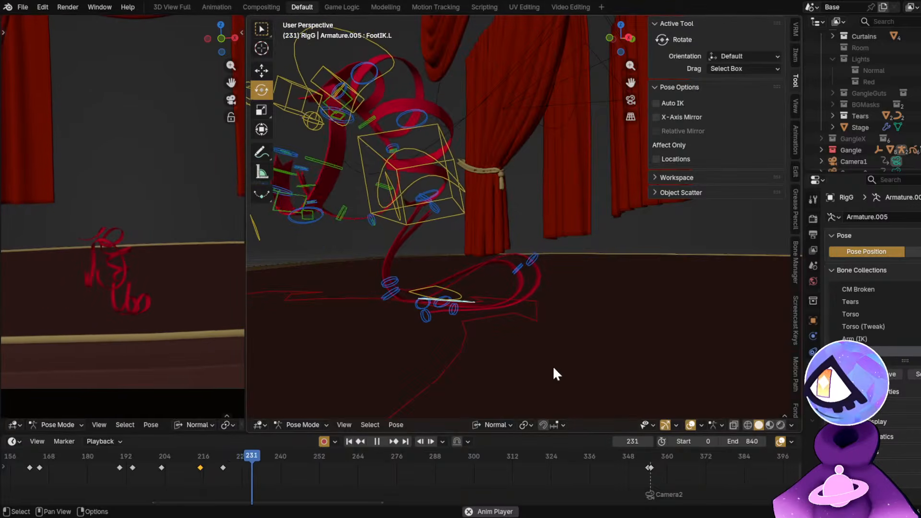
key("space")
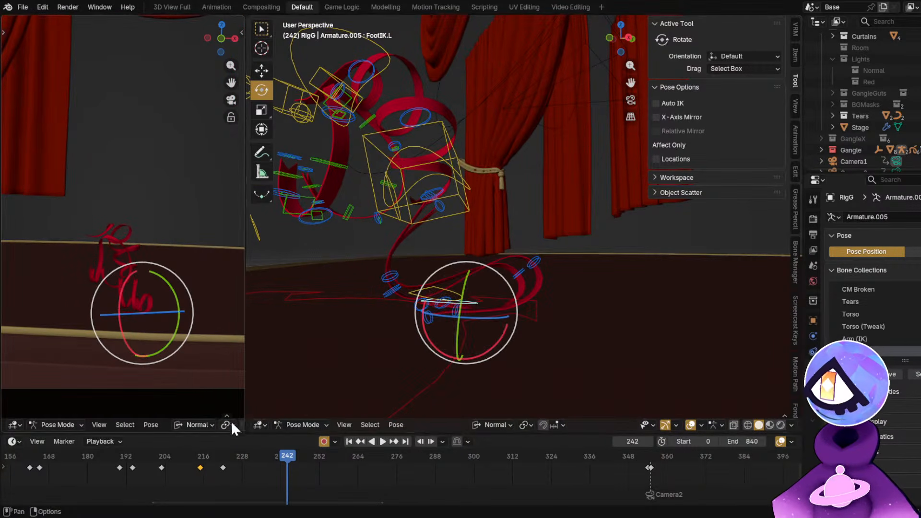
left_click(156, 455)
key("space")
key("space")
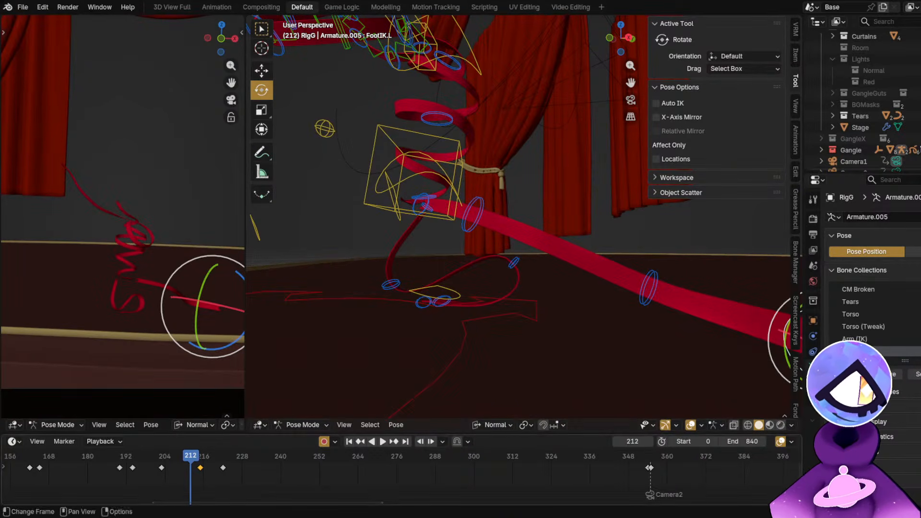
Select FootIK.R and duplicate its frame 203 keyframe to frame 229 to hold the right foot in place.
left_click(445, 289)
left_click(445, 289)
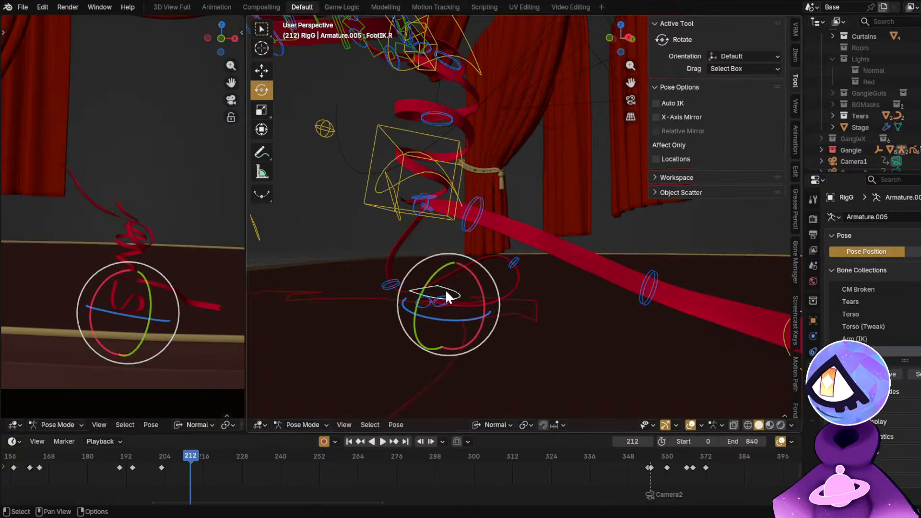
left_click_drag(168, 470, 255, 477)
left_click(252, 476)
Play the animation onward and duplicate the frame 229 keyframe of FootIK.R to frame 275.
key("space")
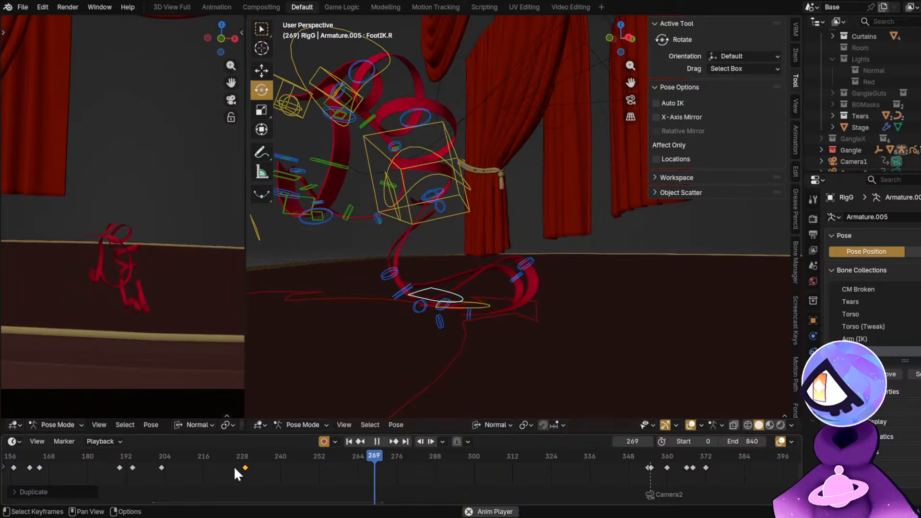
key("space")
mouse_move(409, 461)
left_mouse_down()
mouse_move(437, 459)
mouse_move(392, 463)
left_mouse_up()
key("shift+d")
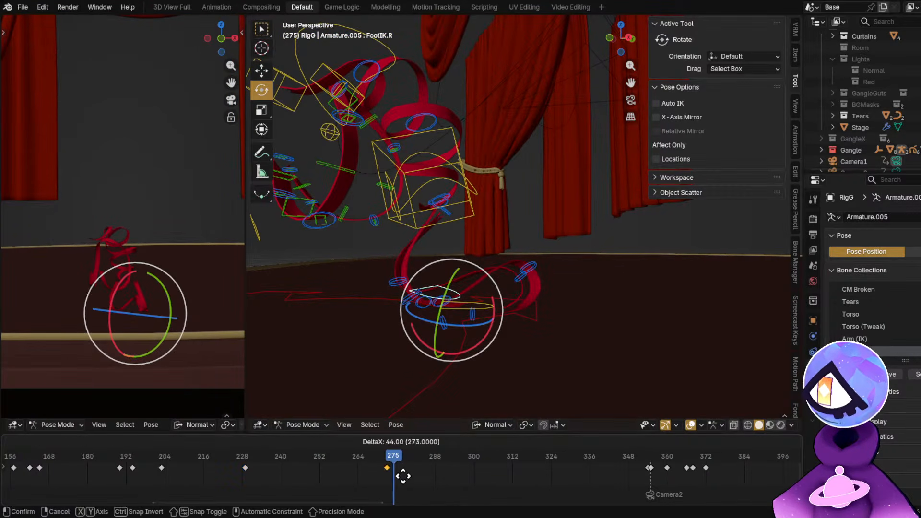
left_click(411, 478)
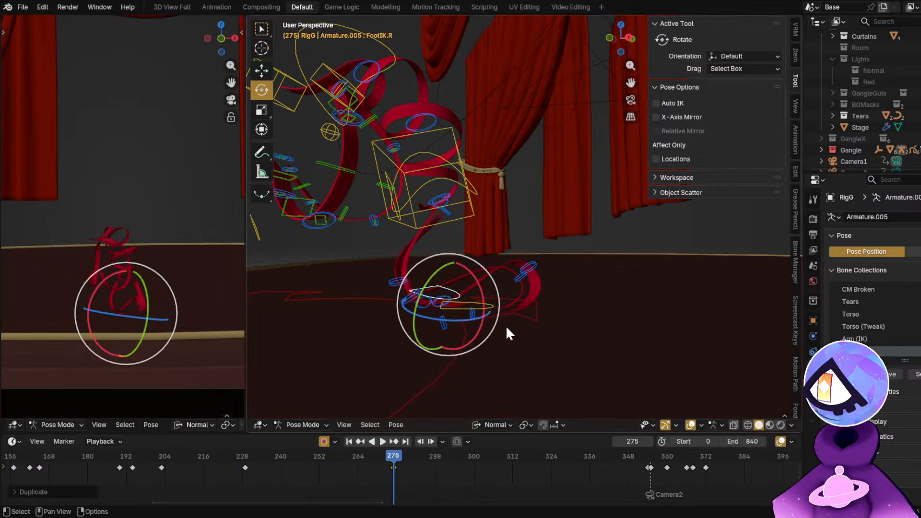
Select FootIK.L, return to frame 222, and rotate the foot control.
left_click(485, 306)
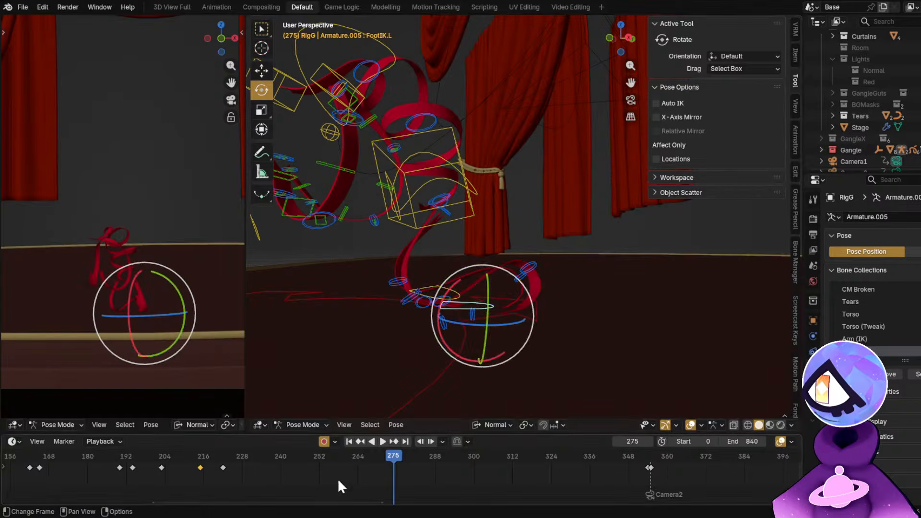
left_click(201, 456)
left_click(221, 458)
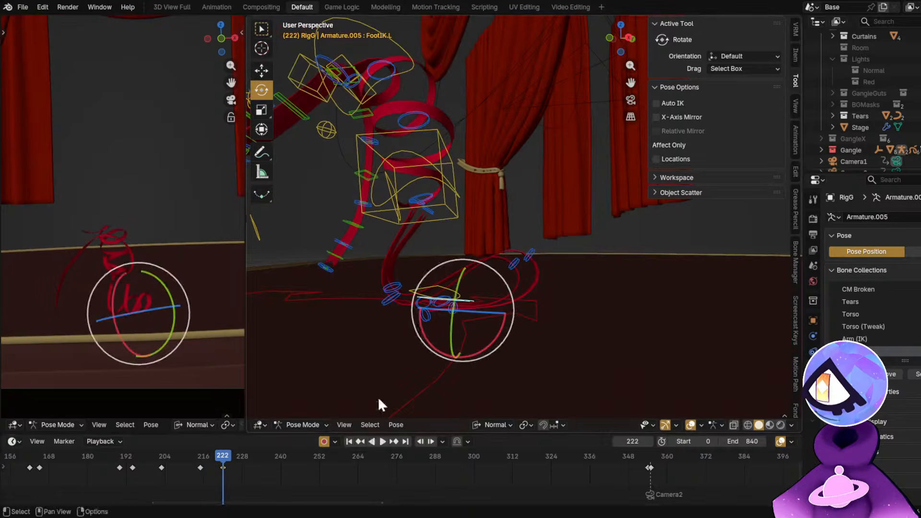
key("r")
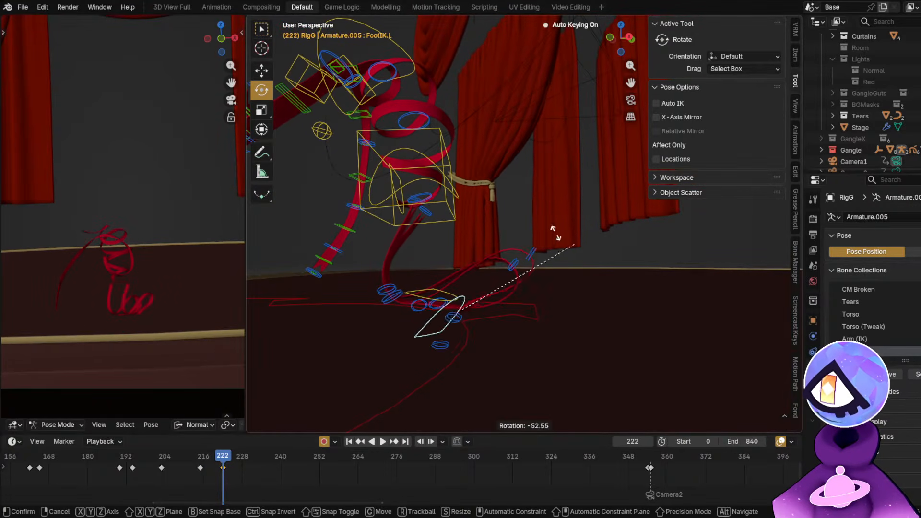
left_click(498, 382)
Move FootIK.L out away from the right foot and rotate it from two angles to plant the left foot.
key("g")
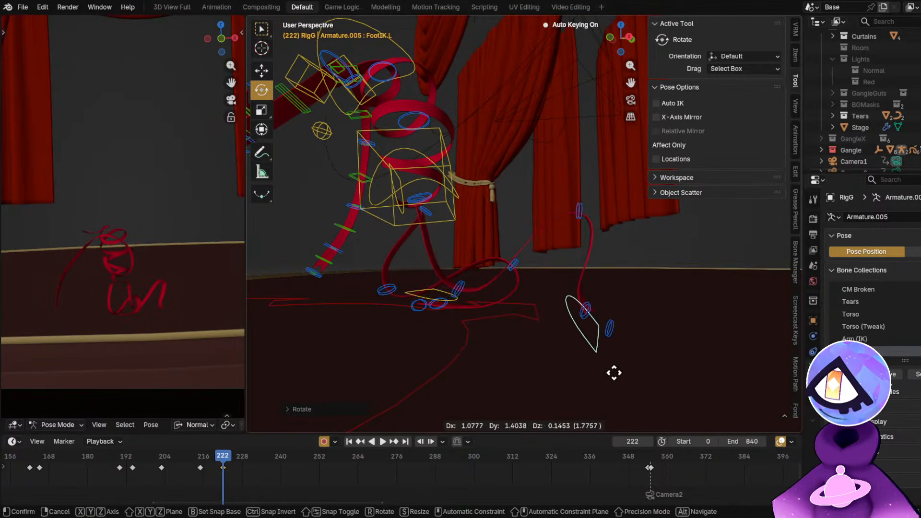
left_click(619, 373)
key("r")
left_click(672, 320)
middle_click_drag(673, 320, 526, 338)
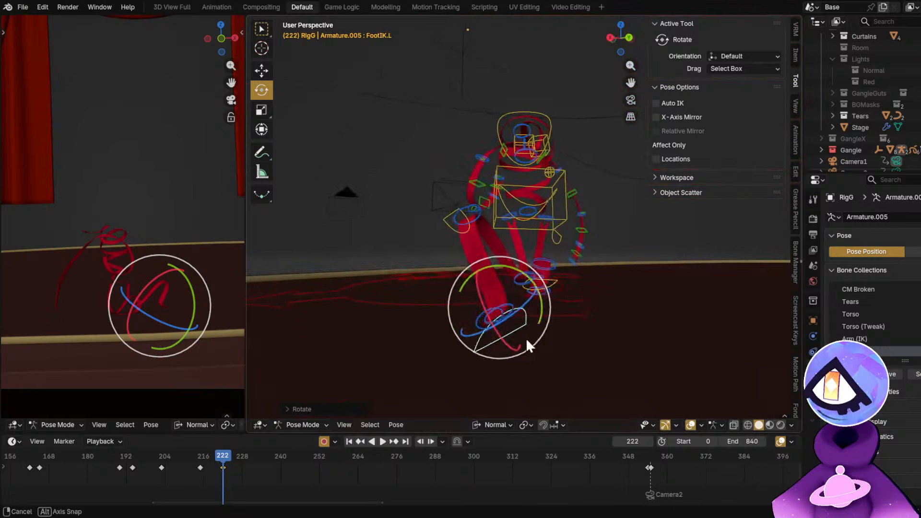
key("r")
left_click(561, 376)
With the overlays hidden, rotate FootIK.L further and move it sideways to widen the stance.
middle_click_drag(562, 375, 618, 312)
key("shift+alt+z")
key("r")
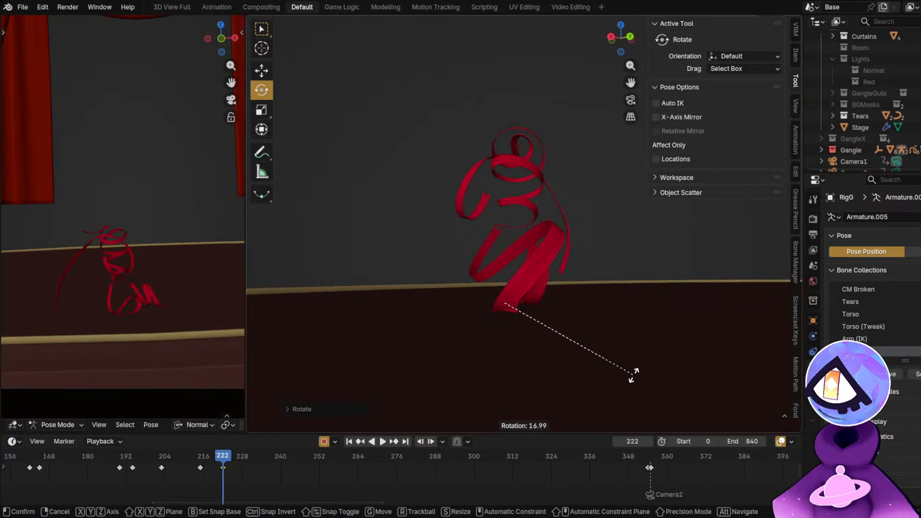
left_click(632, 375)
key("g")
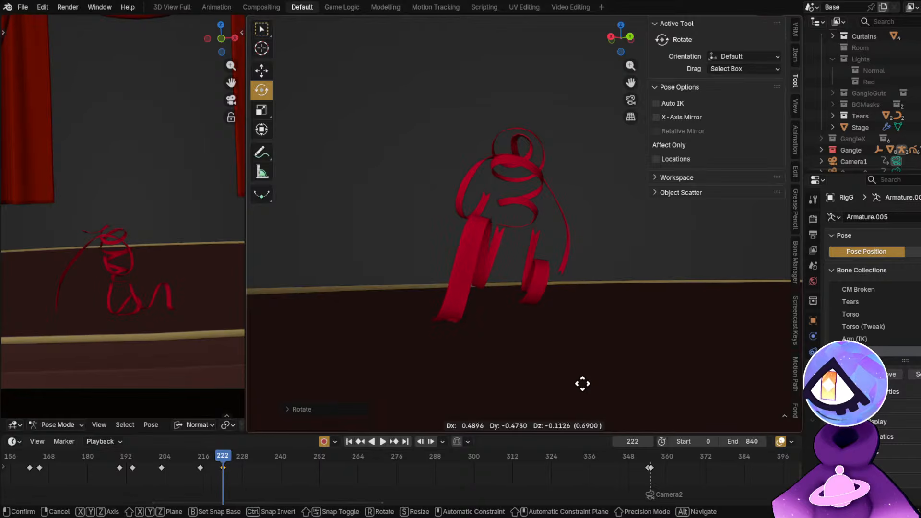
left_click(582, 381)
Check the left leg from several angles and rotate FootIK.L to level the foot on the floor.
middle_click_drag(582, 380, 643, 373)
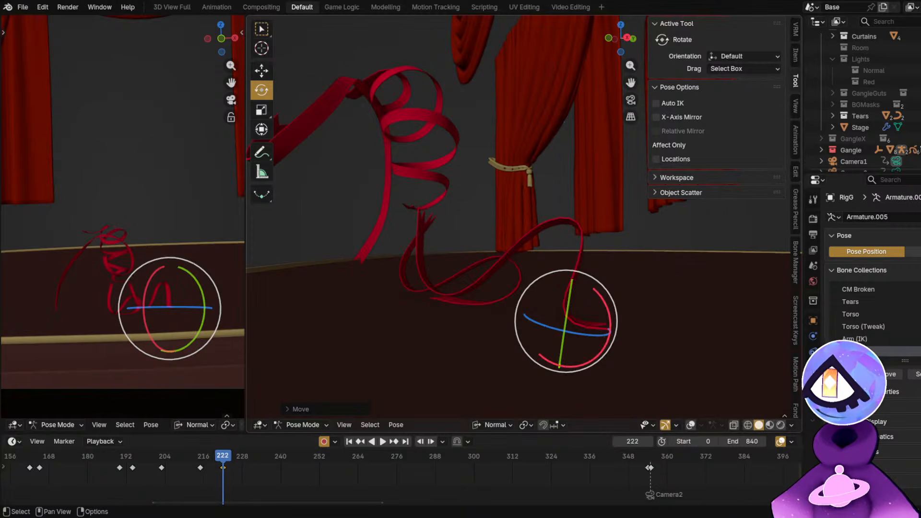
left_click(589, 310)
middle_click_drag(589, 309, 526, 350)
left_click(562, 348)
key("r")
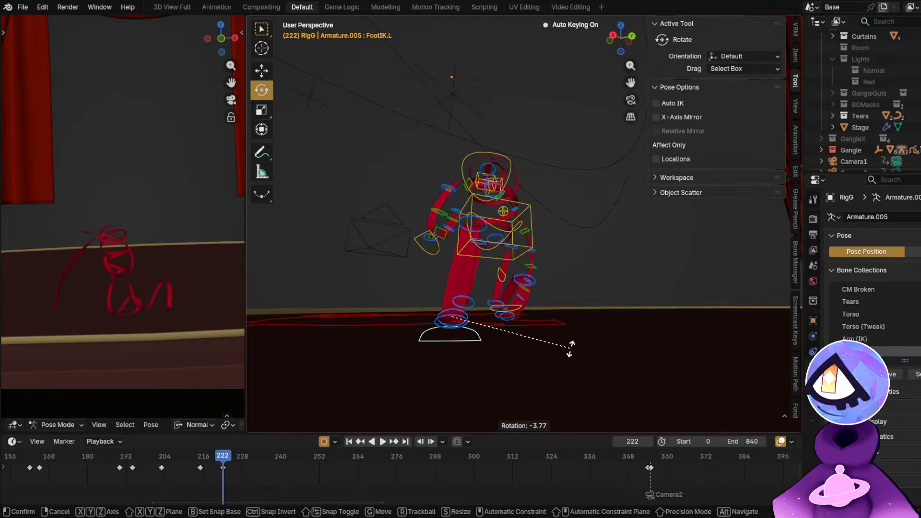
left_click(582, 357)
Select the Torso bone at frame 222, then tilt it and lower it toward the outstretched left leg.
middle_click_drag(582, 358, 534, 376)
left_click(497, 215)
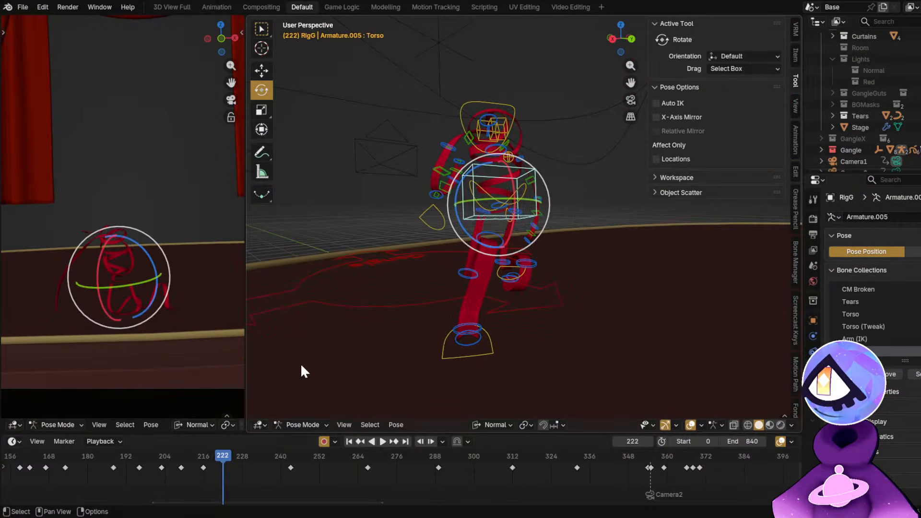
middle_click_drag(293, 408, 503, 311)
key("r")
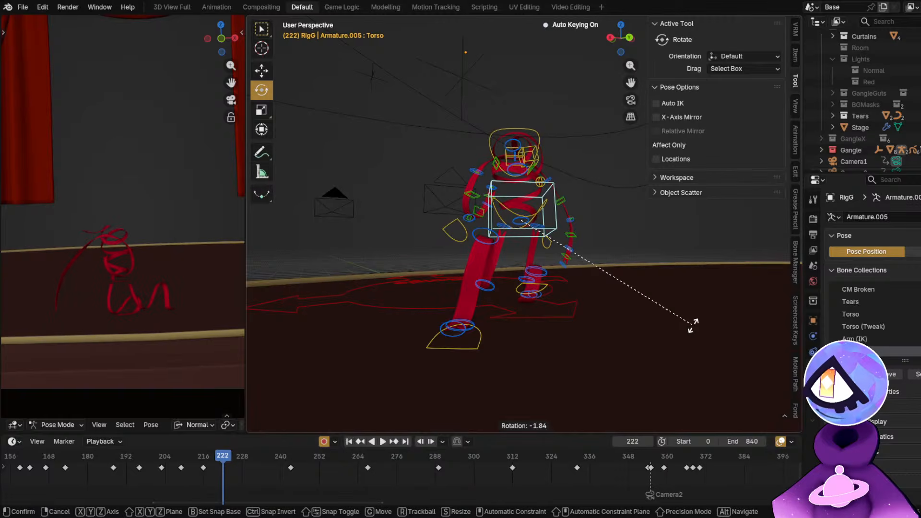
left_click(694, 325)
key("g")
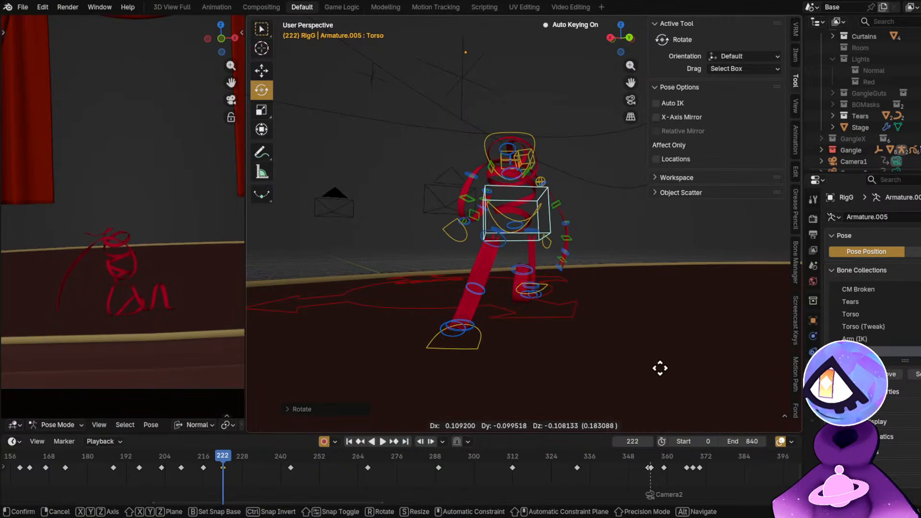
left_click(671, 373)
key("r")
left_click(668, 330)
Refine the torso's tilt and position at frame 222 from the opposite viewing side.
middle_click_drag(467, 339, 609, 344)
key("r")
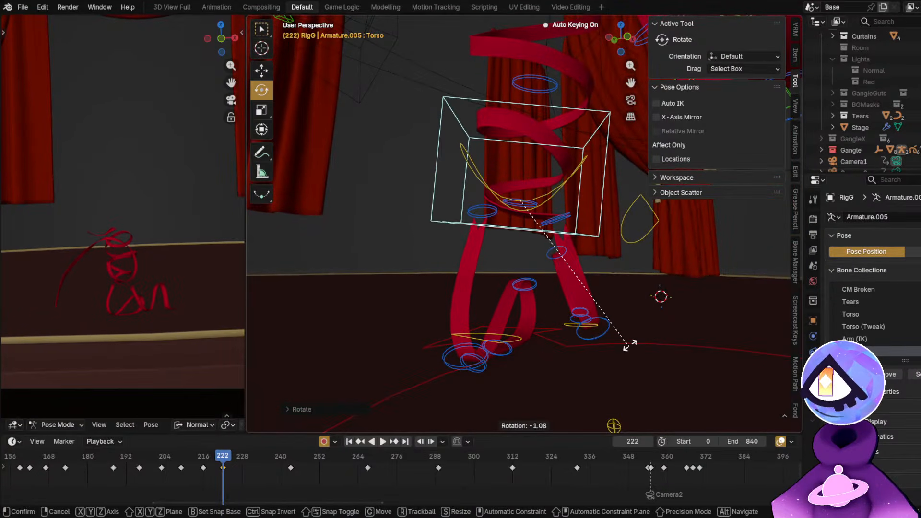
left_click(630, 345)
key("g")
left_click(631, 347)
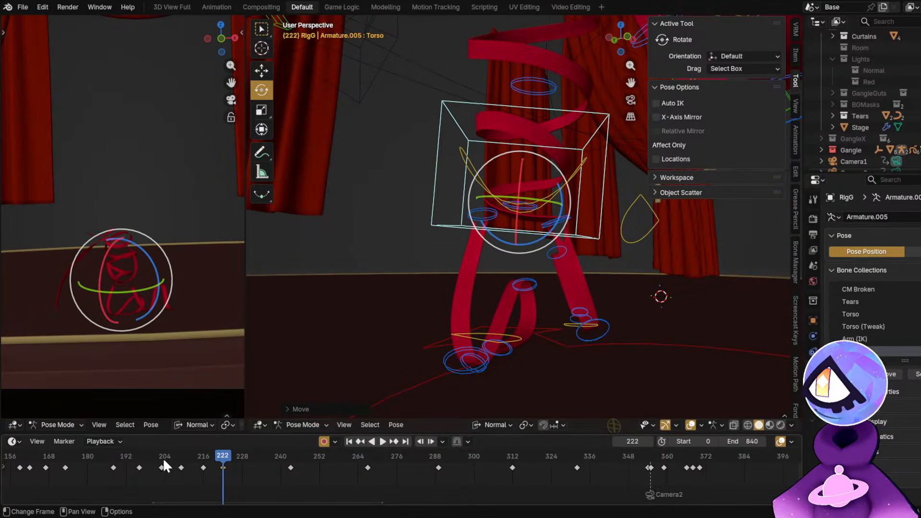
Review the motion after the tilt and duplicate the Torso keyframe from frame 222 onto frame 243.
left_click(163, 462)
key("space")
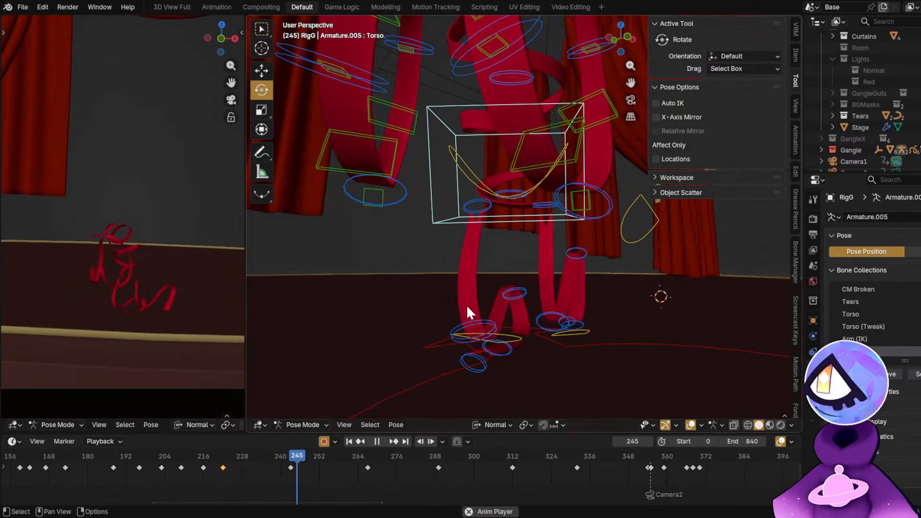
key("space")
key("shift+d")
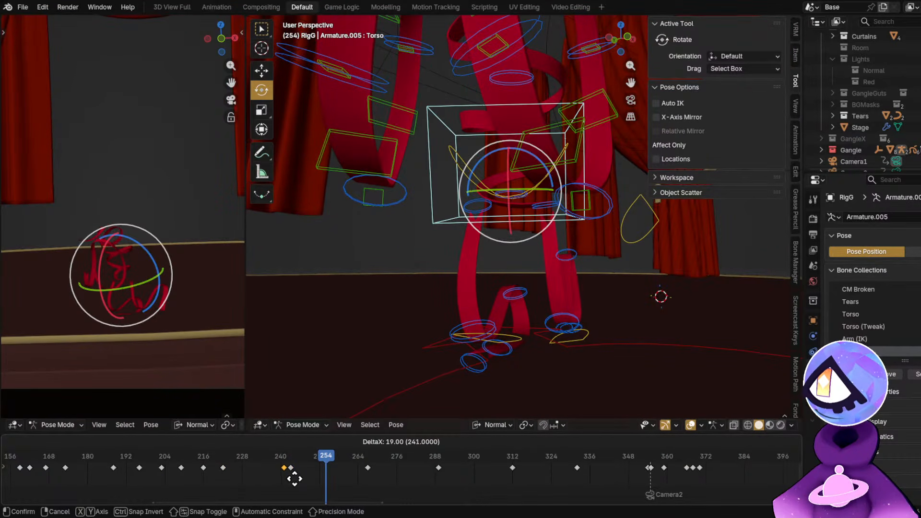
right_click(295, 476)
left_click(289, 454)
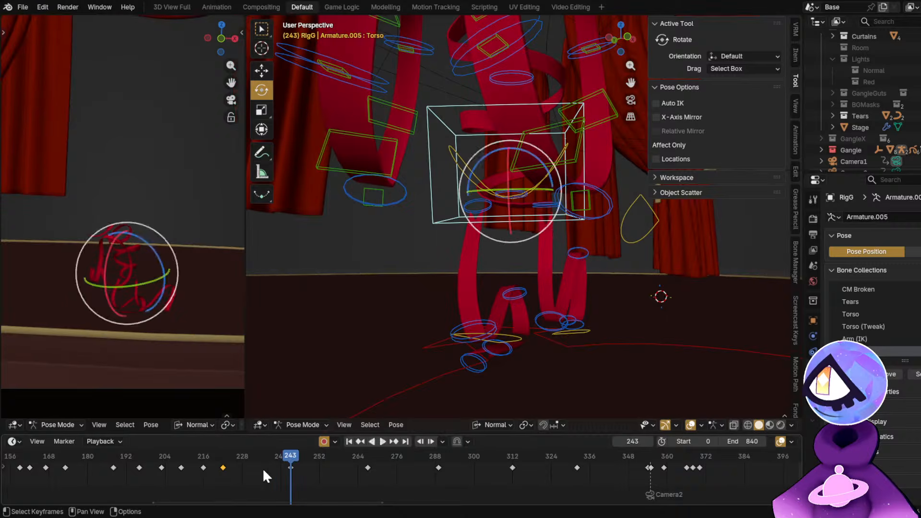
key("shift+d")
left_click(315, 476)
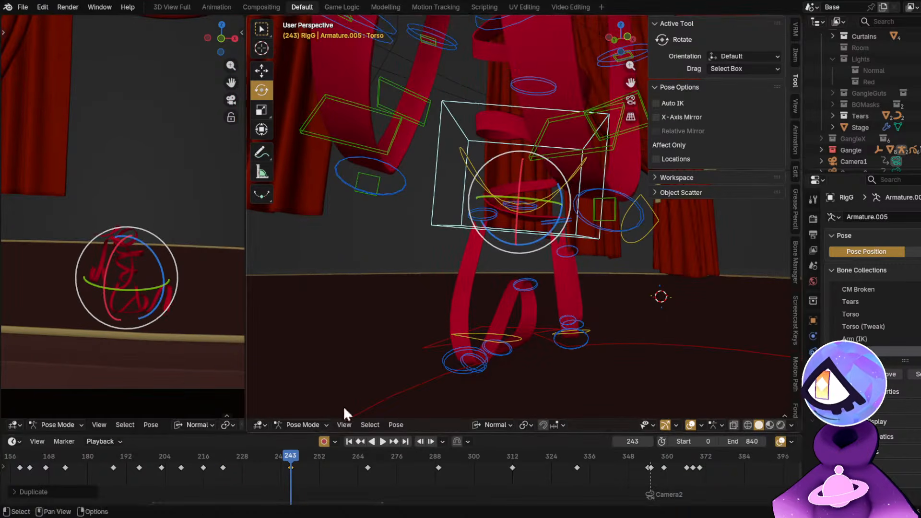
Lower the Torso bone slightly at frame 243, play the motion back, and save the file.
middle_click_drag(559, 271, 571, 272)
key("g")
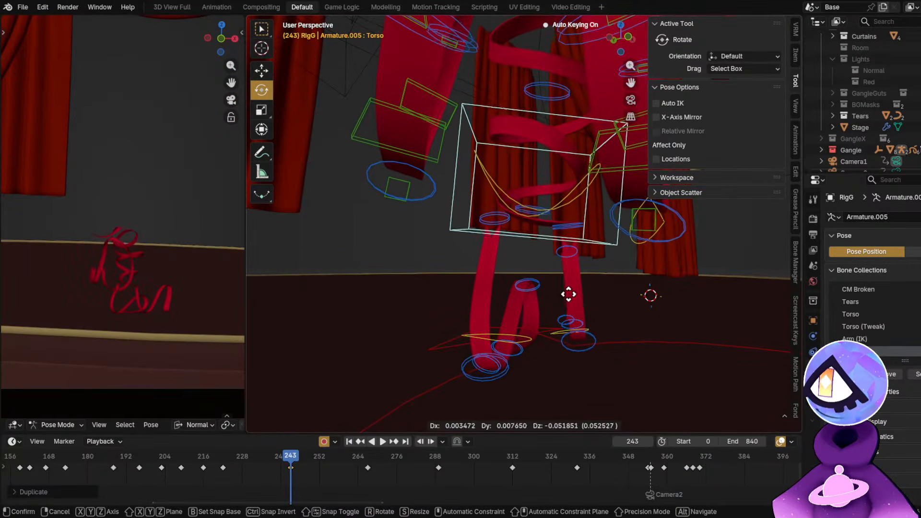
left_click(568, 294)
key("space")
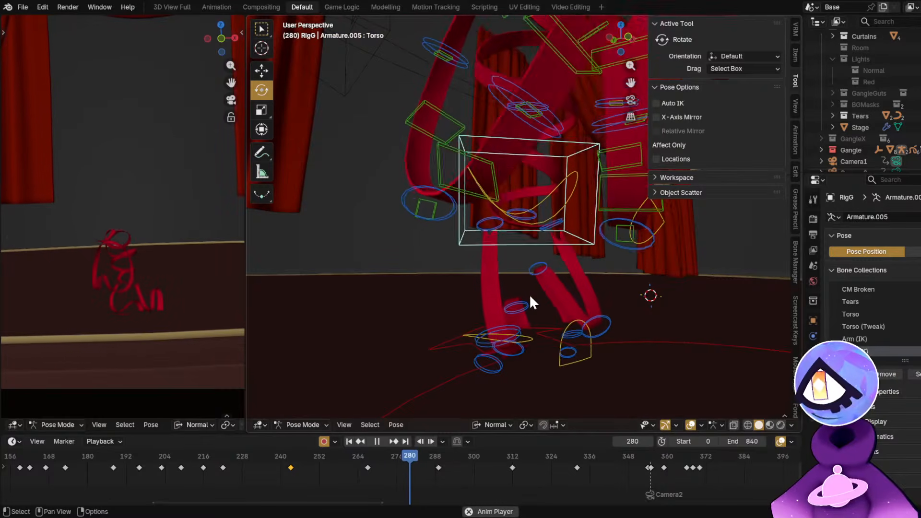
key("space")
key("ctrl+s")
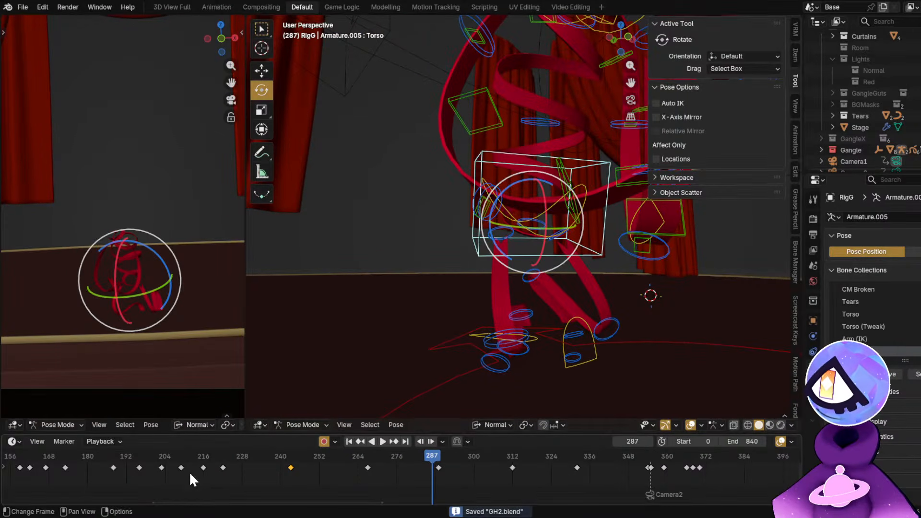
Select the HeadCTRL bone, hide the viewport sidebar, and scrub through its earlier keyframes to frame 166.
left_click_drag(188, 471, 210, 470)
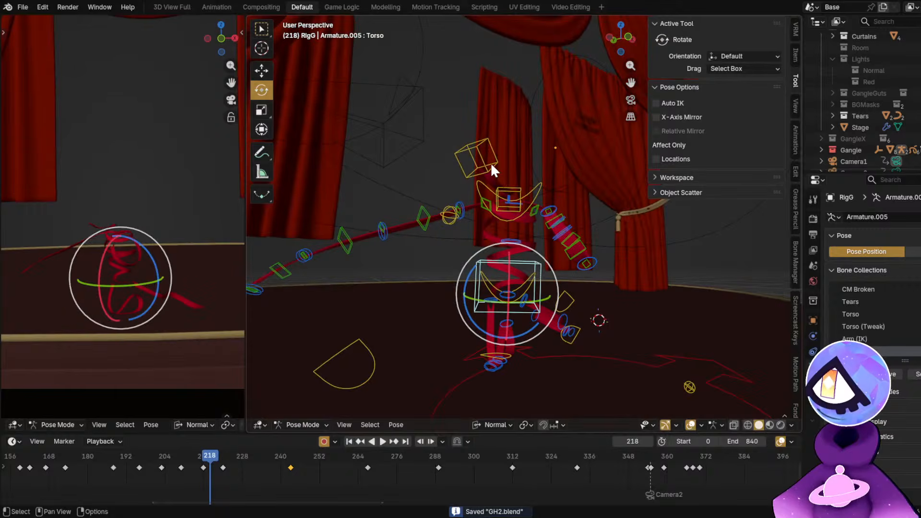
left_click(491, 163)
key("Home")
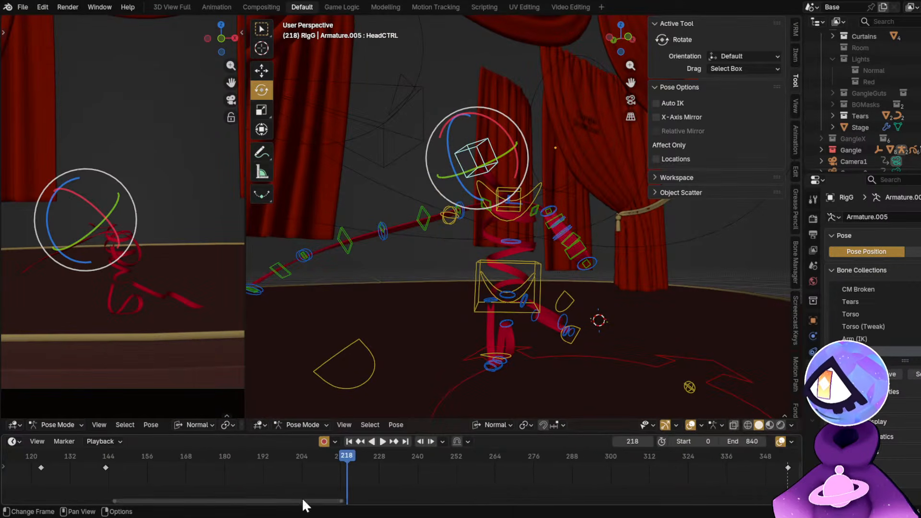
middle_click_drag(69, 472, 388, 482)
scroll(384, 479, "down", 1)
left_click_drag(366, 463, 401, 459)
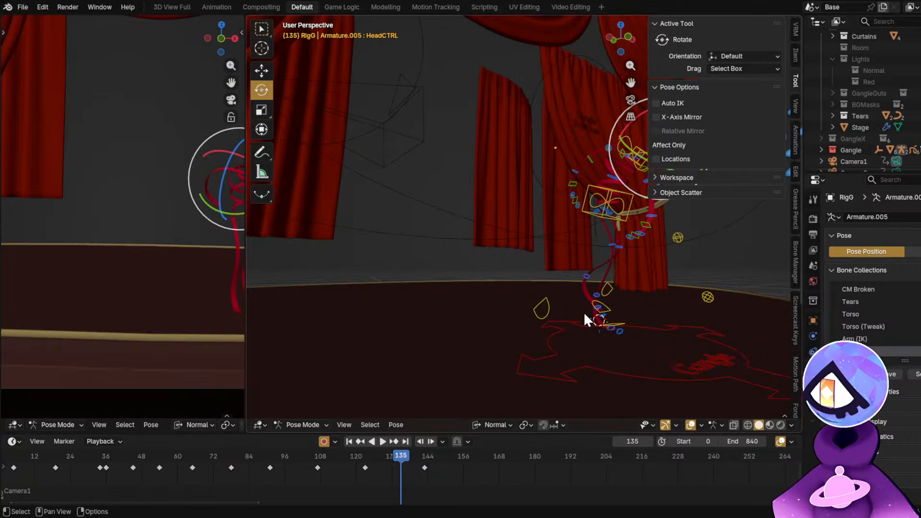
key("n")
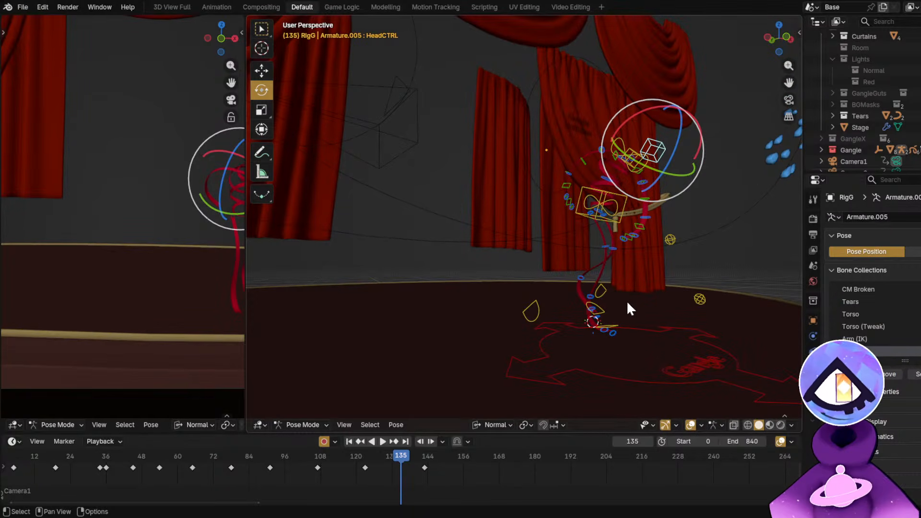
left_click_drag(364, 457, 492, 461)
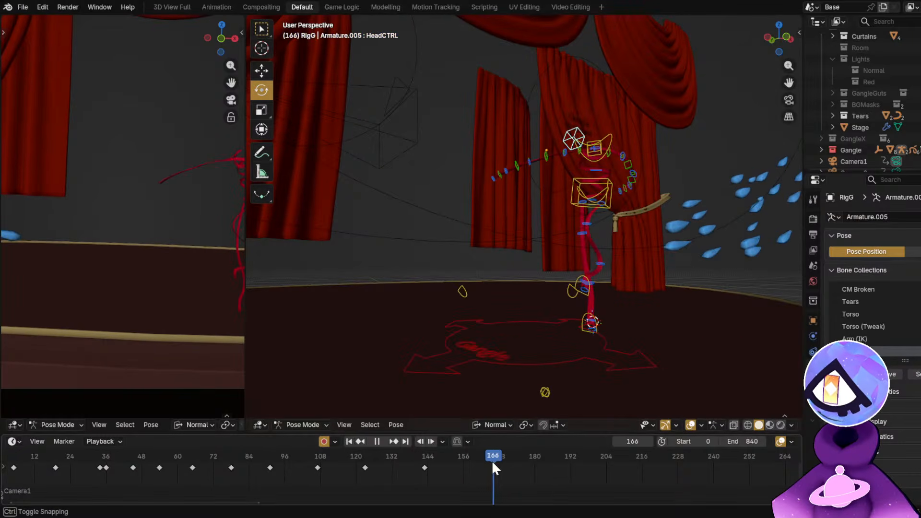
With the overlays hidden, move and rotate HeadCTRL to key a new head pose at frame 166.
middle_click_drag(503, 225, 513, 208)
key("alt+shift+z")
key("g")
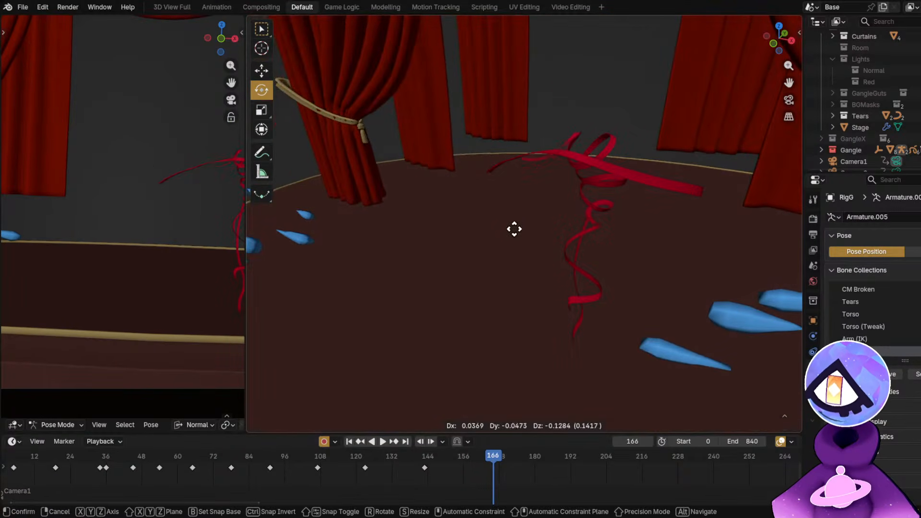
left_click(520, 249)
key("r")
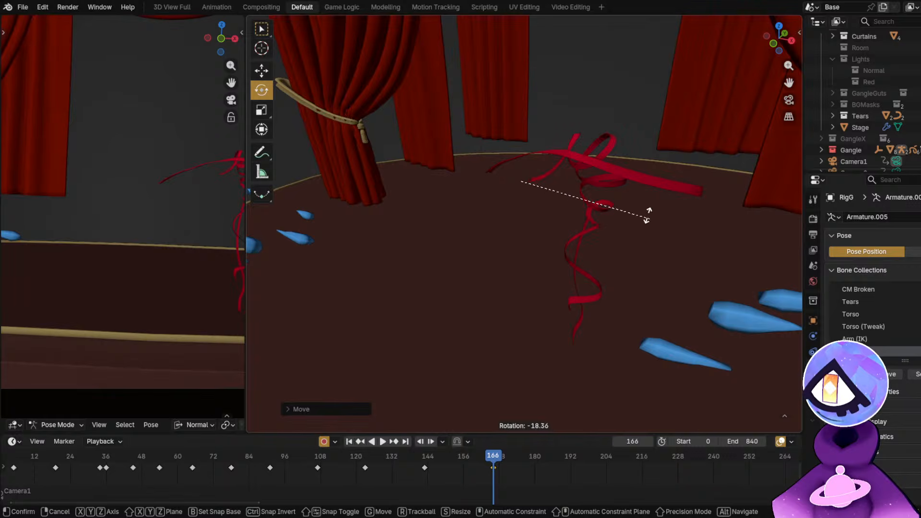
key("g")
left_click(658, 217)
Reposition HeadCTRL at frame 184 and play back the spin into the fall.
left_click_drag(520, 456, 546, 465)
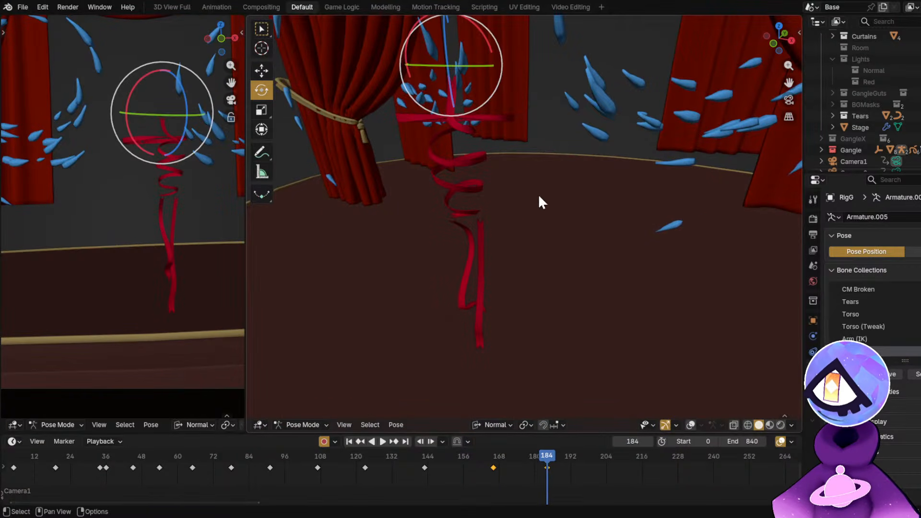
middle_click_drag(538, 199, 596, 193)
key("g")
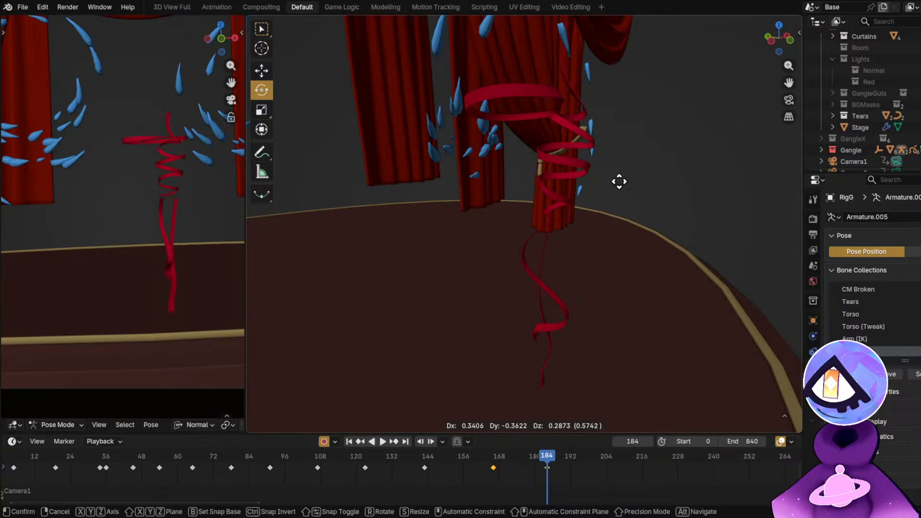
left_click(617, 181)
left_click(385, 456)
key("space")
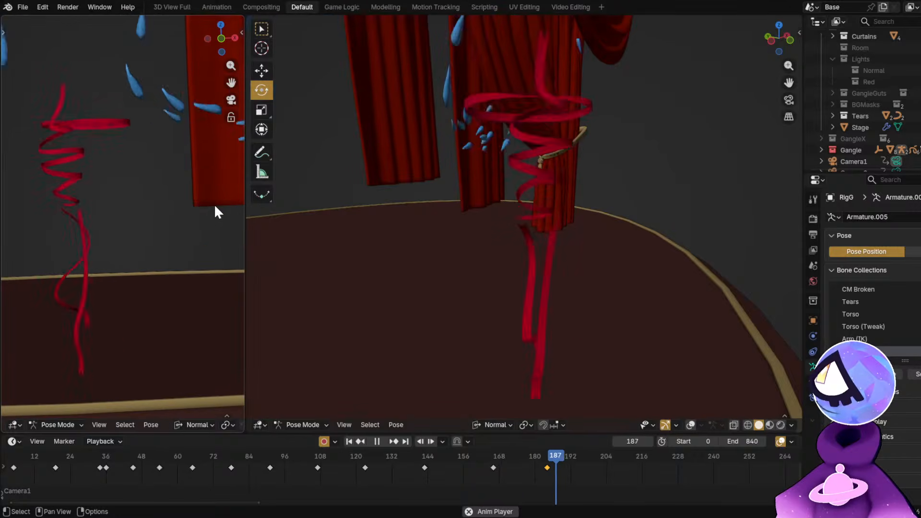
key("space")
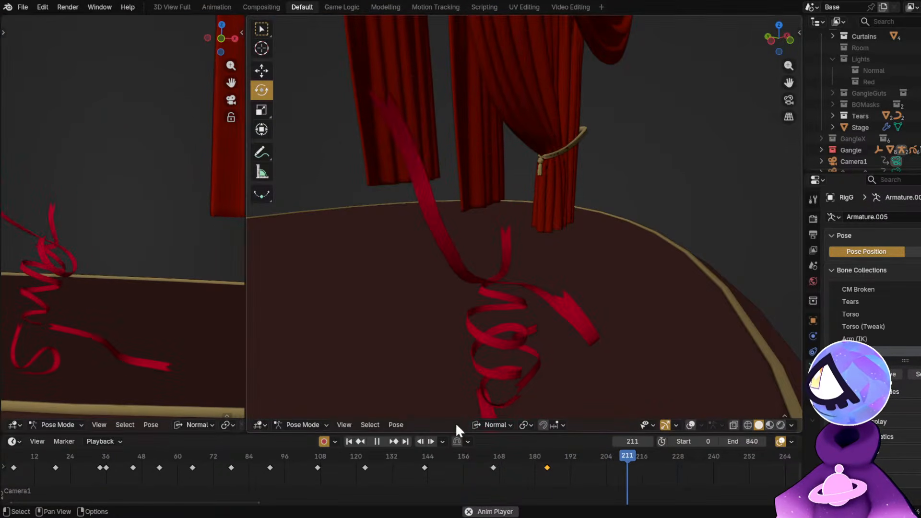
Show the overlays again, rotate HeadCTRL and raise it about 0.4 units at frame 200, and play back the result.
scroll(586, 474, "up", 3)
left_click_drag(436, 485, 443, 468)
middle_click_drag(609, 326, 538, 249)
key("alt+shift+z")
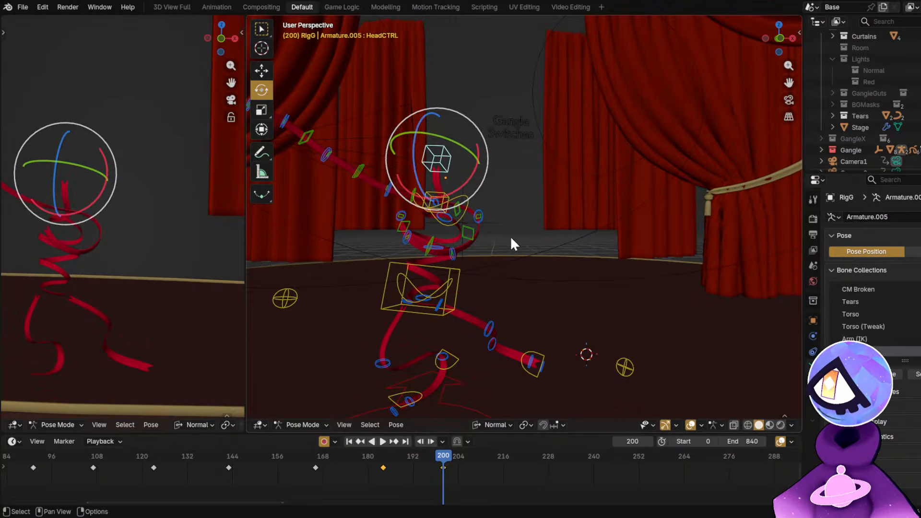
left_click_drag(444, 156, 422, 160)
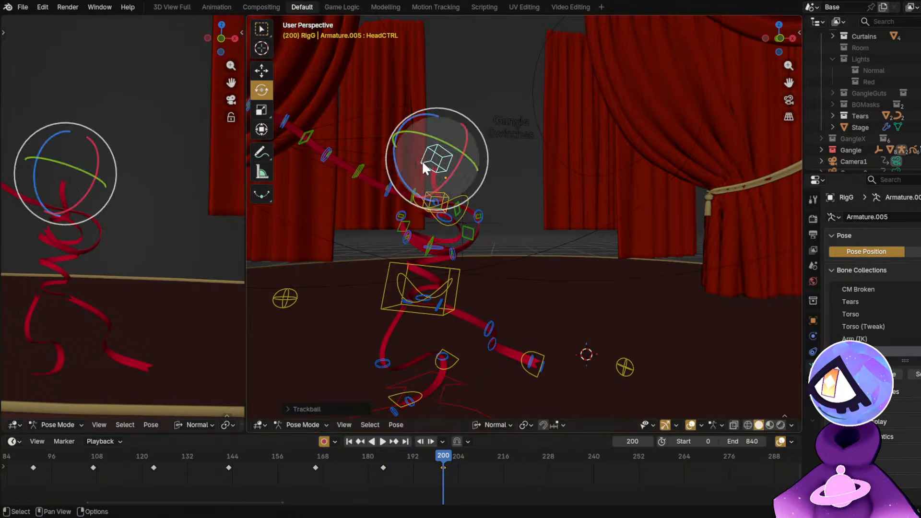
key("g")
left_click(159, 209)
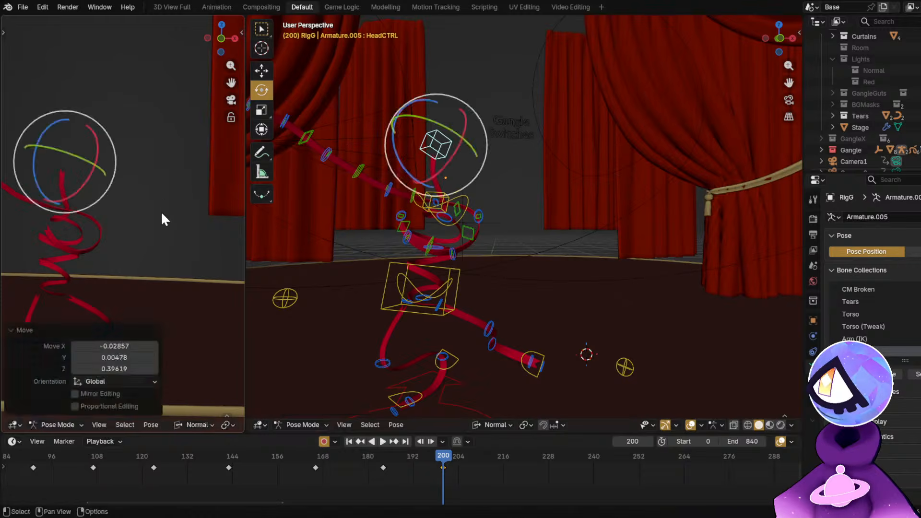
key("r")
left_click(162, 249)
left_click(307, 456)
key("space")
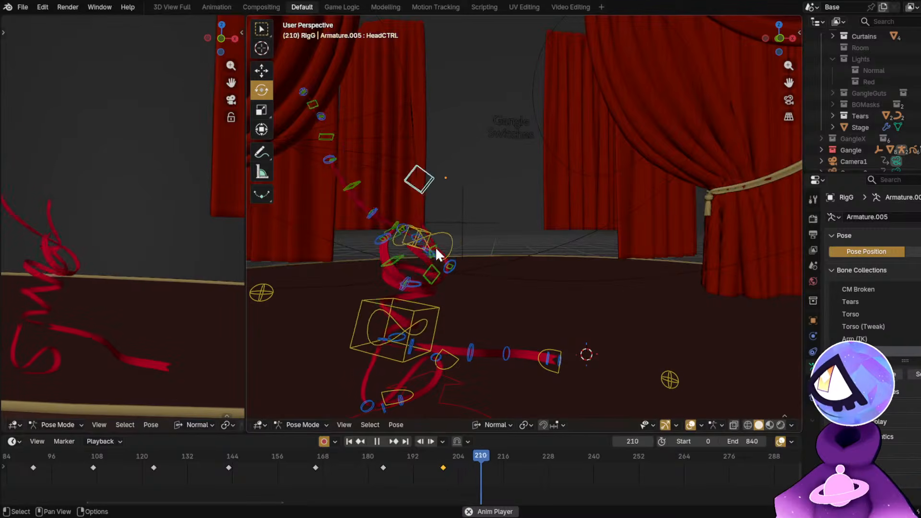
key("space")
Move and rotate HeadCTRL at frame 216, then play back the landing.
left_click_drag(451, 455, 503, 465)
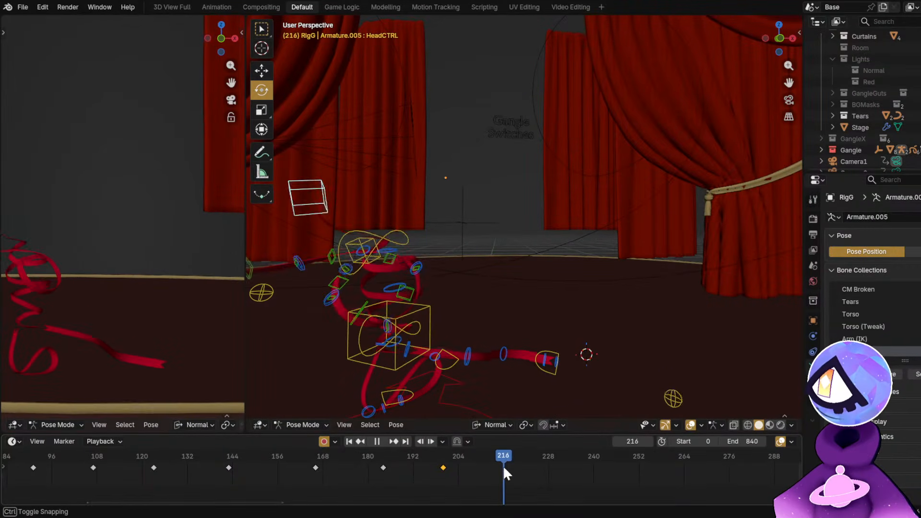
middle_click_drag(480, 365, 406, 288)
key("g")
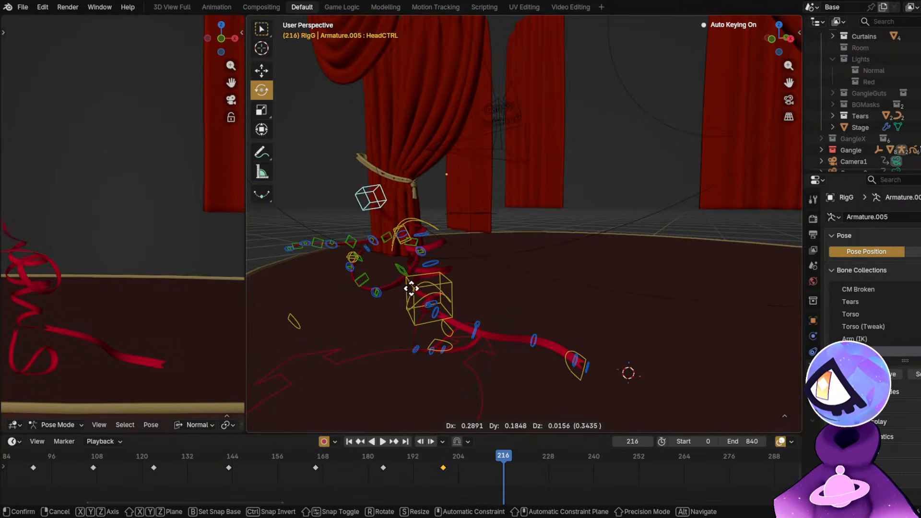
left_click(418, 284)
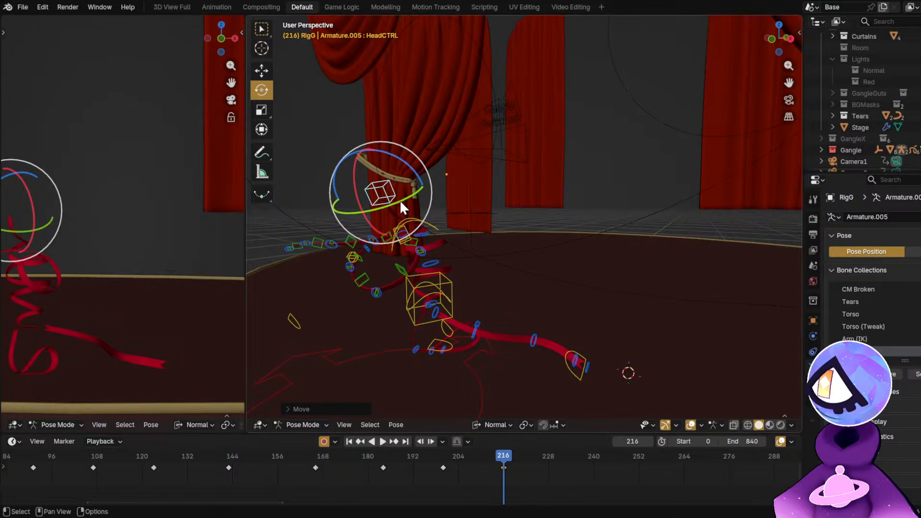
left_click_drag(400, 202, 414, 233)
left_click(394, 458)
key("space")
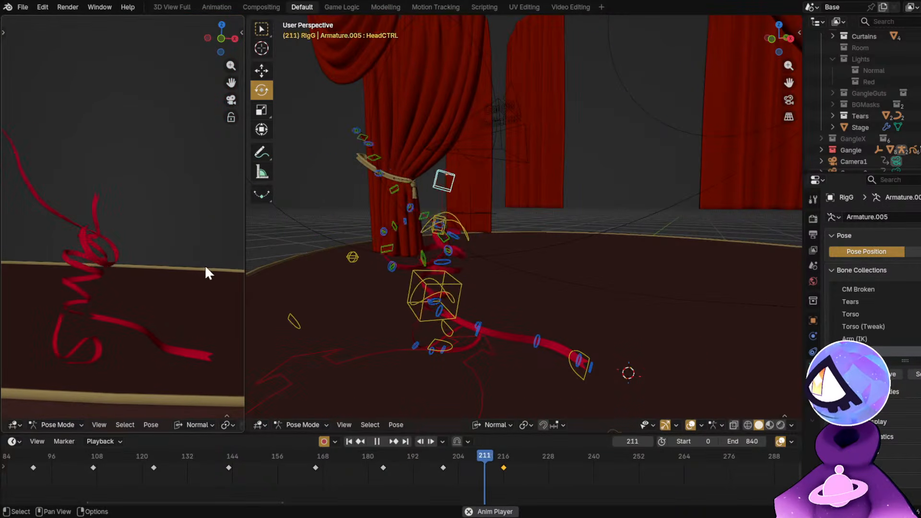
key("space")
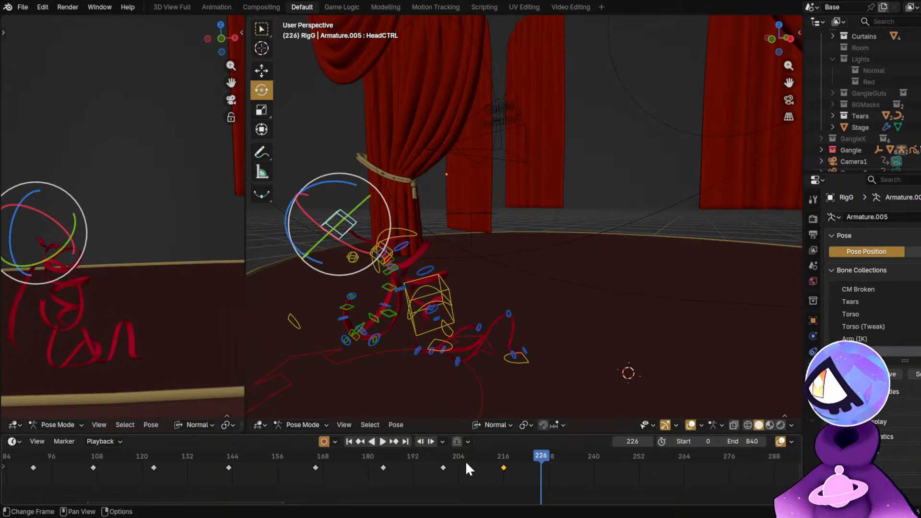
key("space")
key("space")
Lower HeadCTRL about 1.5 units at frame 228 so the head droops, play the motion back, and save the file.
left_click_drag(497, 456, 548, 470)
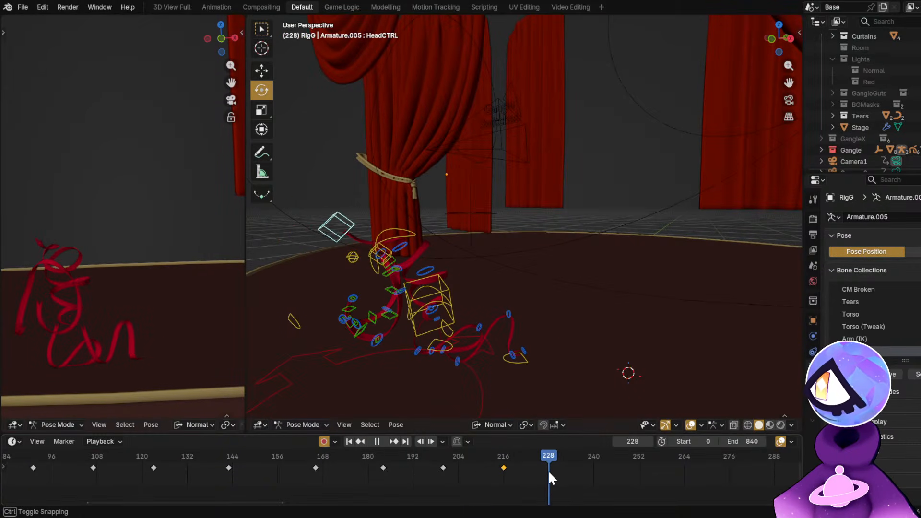
middle_click_drag(480, 353, 522, 286)
key("g")
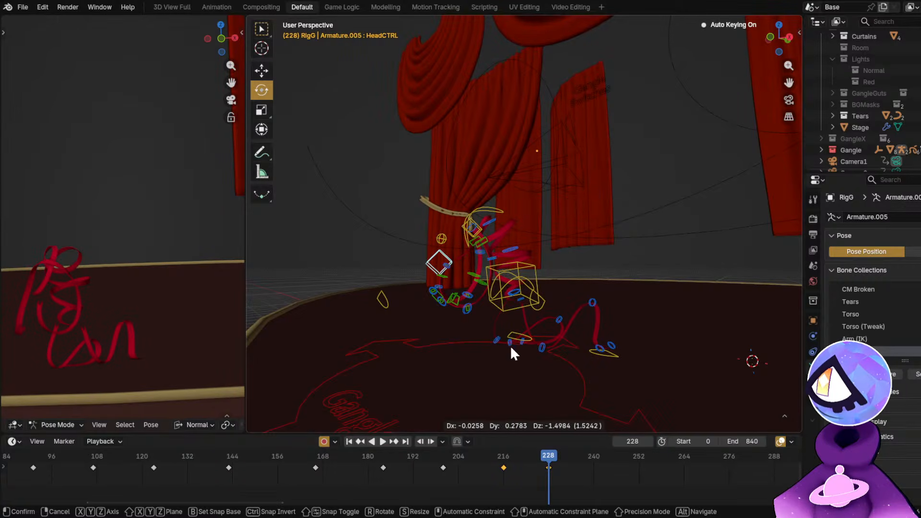
left_click(510, 345)
middle_click_drag(511, 345, 466, 292)
middle_click_drag(494, 304, 462, 303)
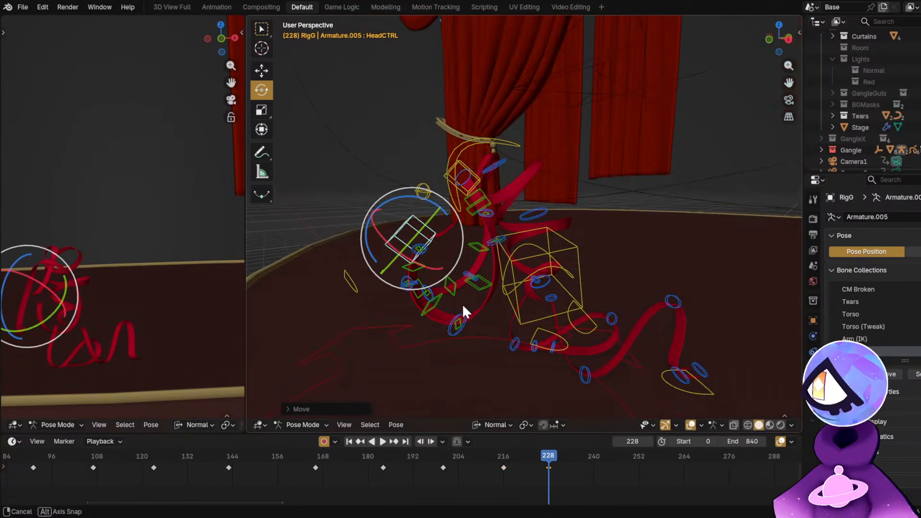
left_click(386, 456)
key("space")
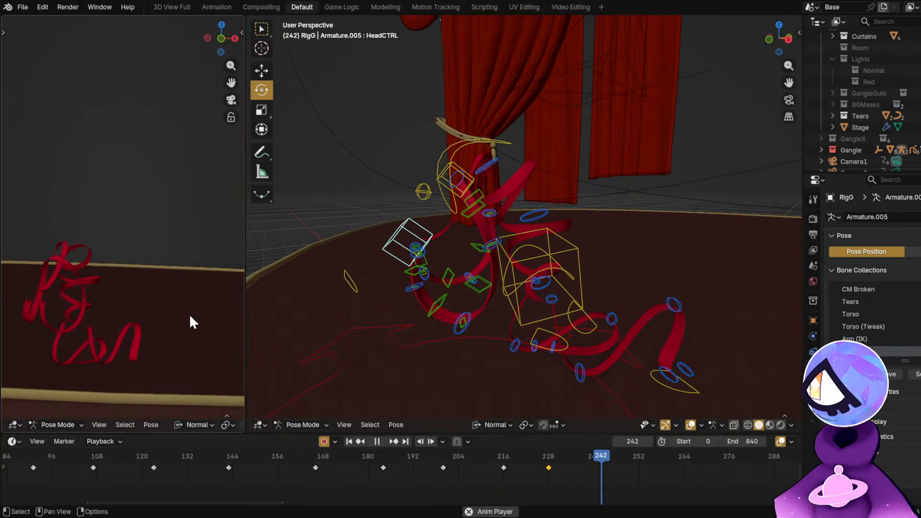
key("space")
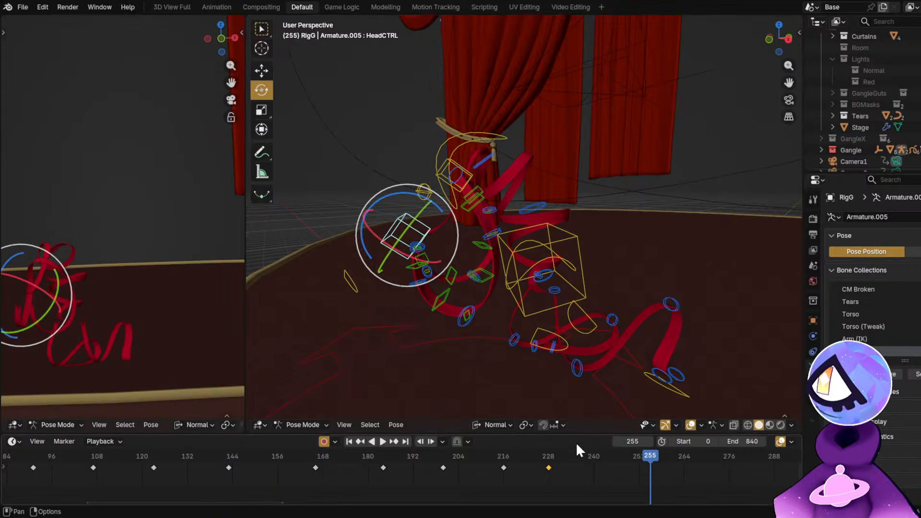
key("ctrl+s")
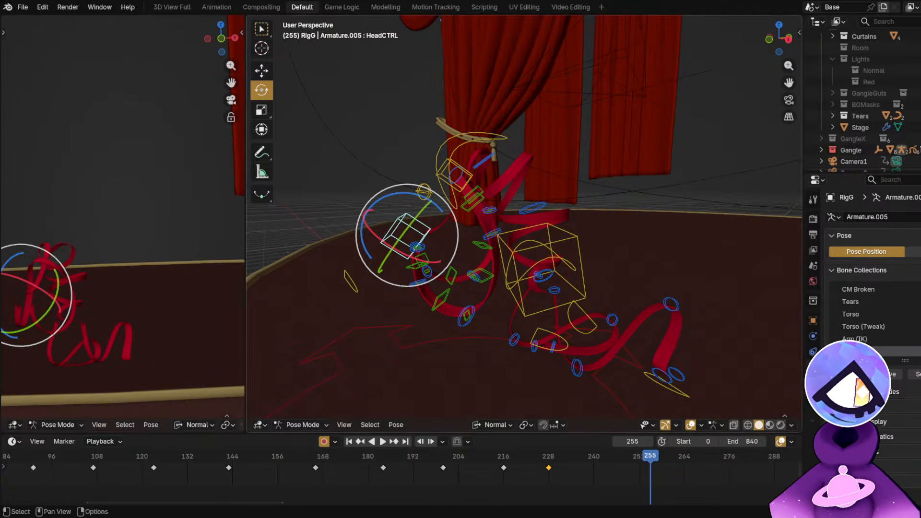
Select the Torso bone and play the motion back from frame 183 to about frame 324.
left_click(551, 274)
mouse_move(552, 274)
middle_mouse_down()
mouse_move(529, 274)
mouse_move(622, 255)
mouse_move(587, 253)
mouse_move(570, 272)
middle_mouse_up()
left_click(381, 459)
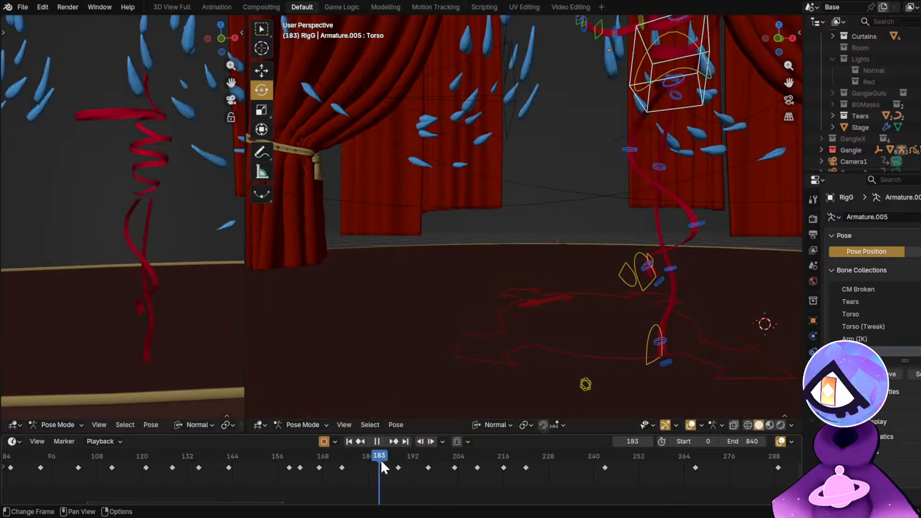
key("space")
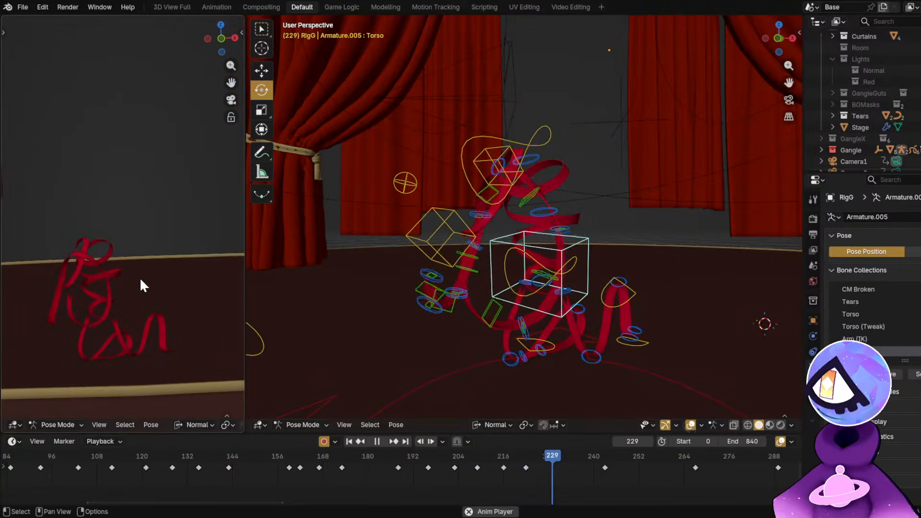
scroll(520, 482, "down", 1)
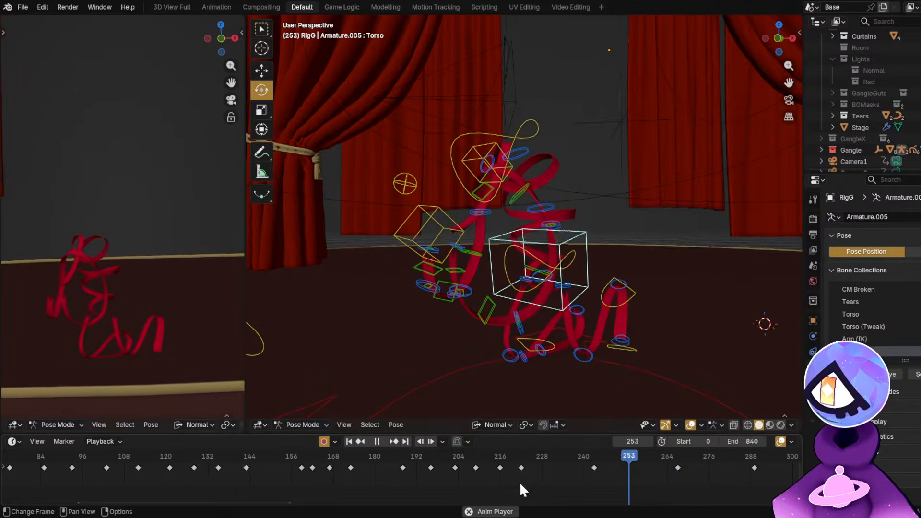
middle_click_drag(595, 490, 412, 487)
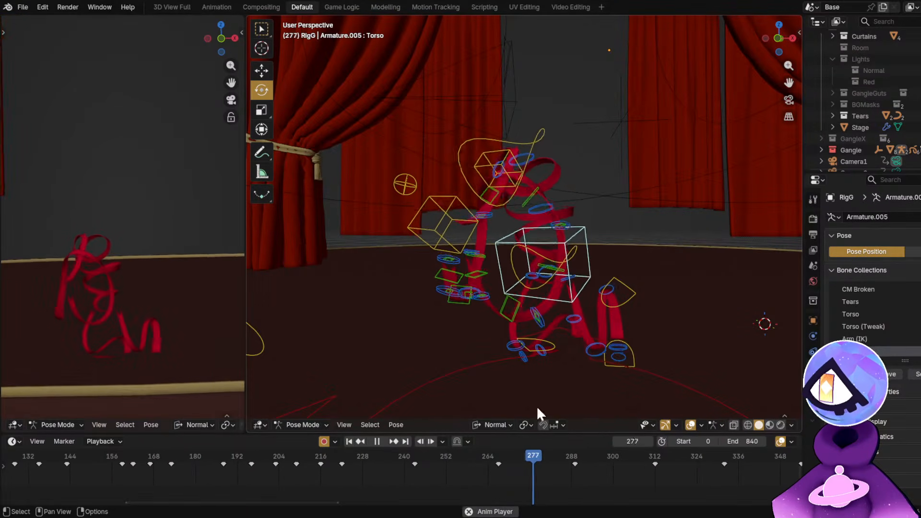
key("space")
key("space")
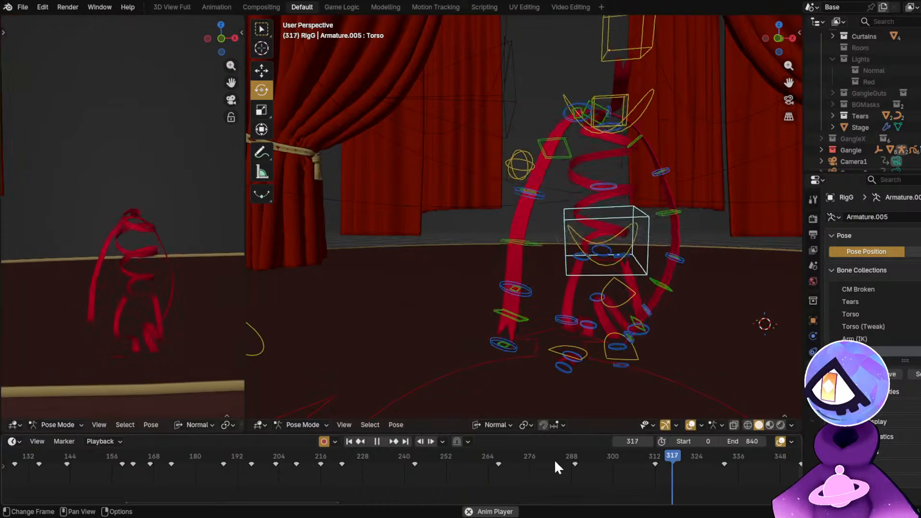
key("space")
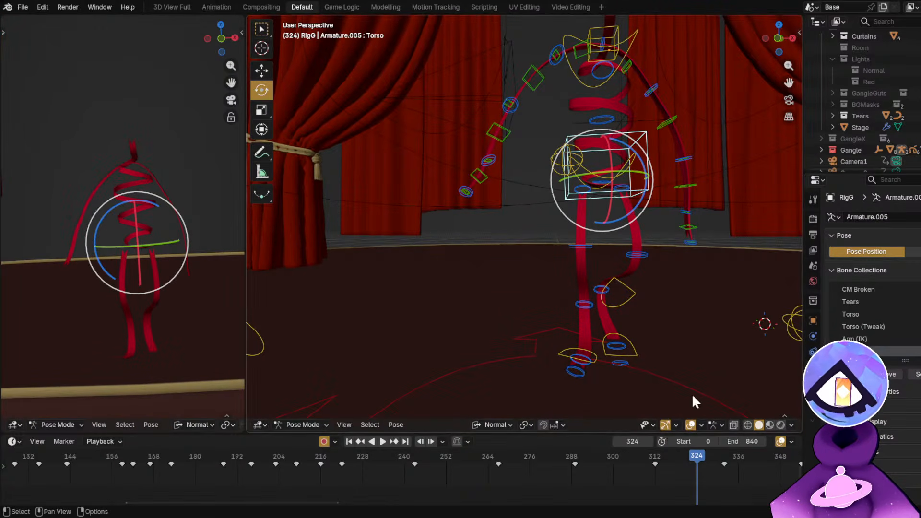
Widen the camera view, look through the camera, and show the background storyboard video of Camera1.
left_click_drag(247, 239, 545, 286)
scroll(373, 216, "down", 5)
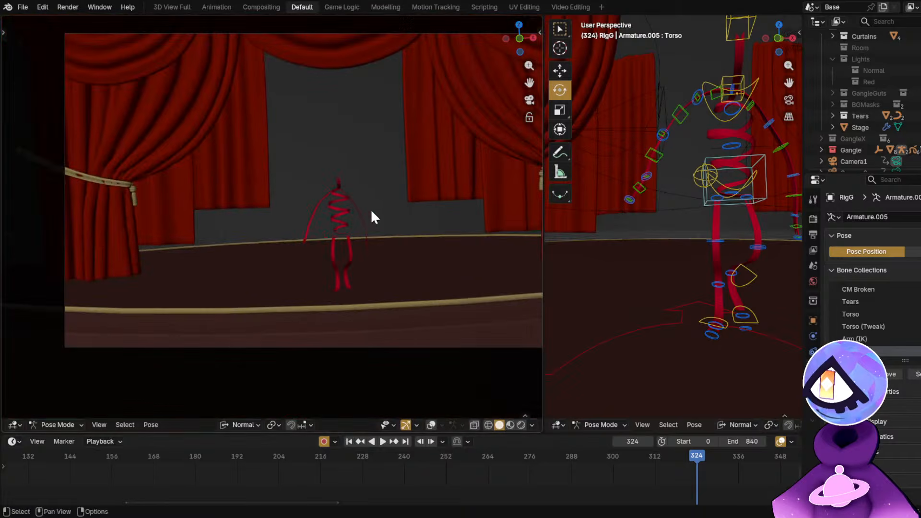
key("KP_0")
left_click(445, 343)
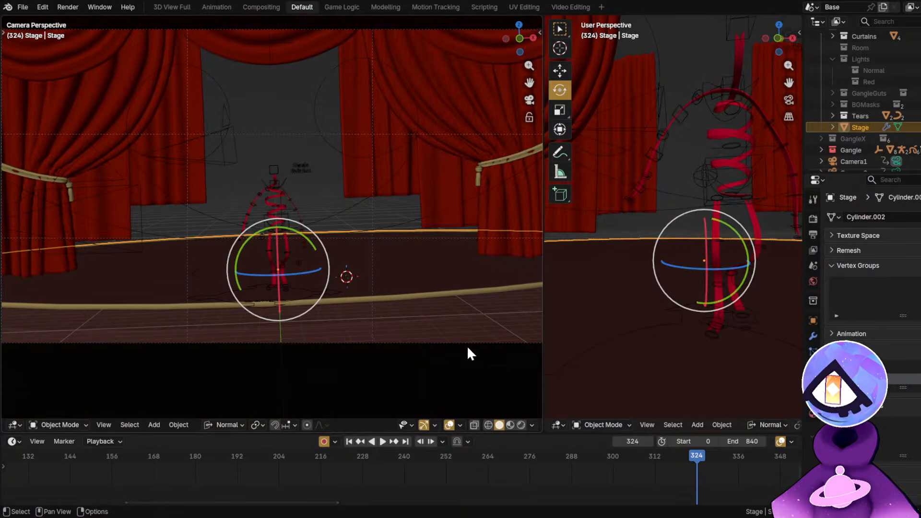
left_click(461, 342)
scroll(890, 393, "down", 15)
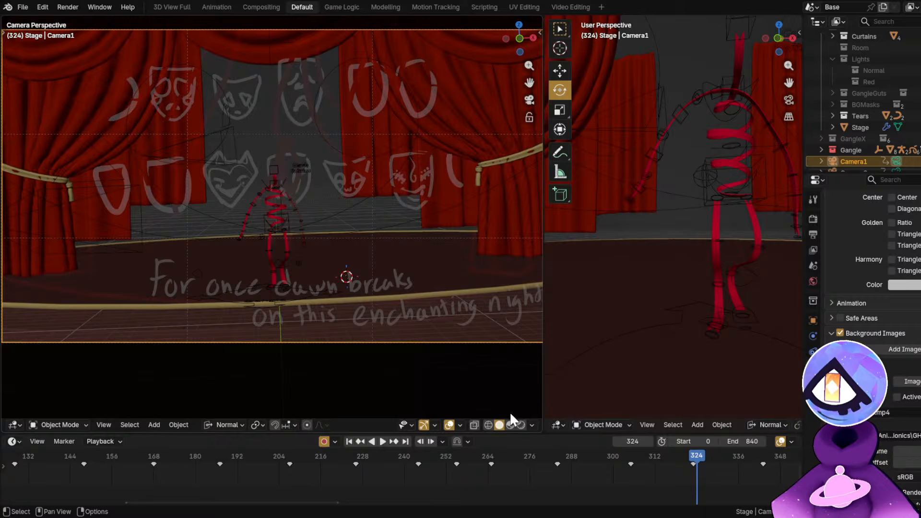
Compare the pose with the storyboard up to frame 301, then narrow the camera view and hide the background video.
left_click_drag(500, 453, 617, 498)
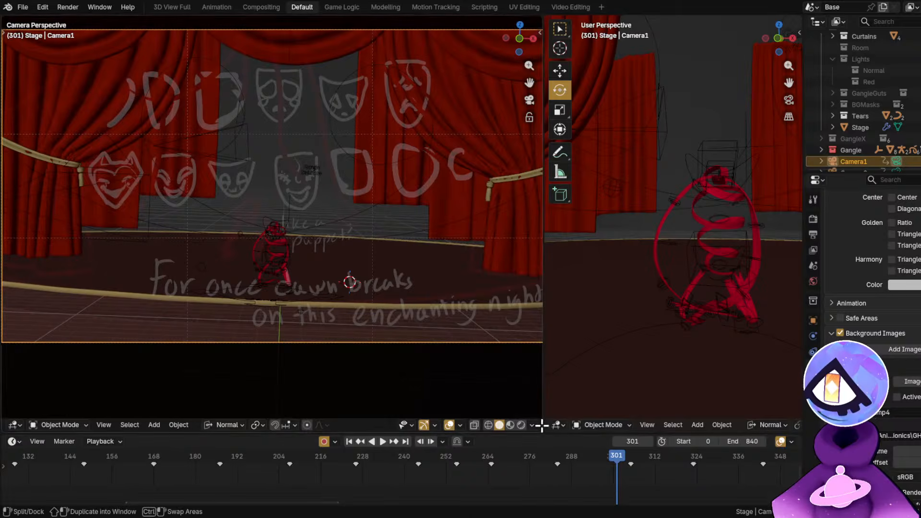
left_click_drag(543, 401, 211, 364)
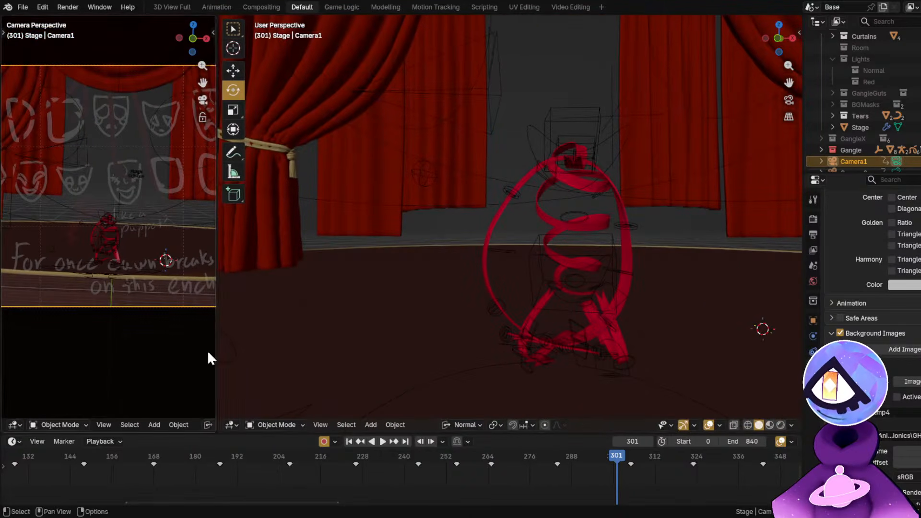
left_click(917, 366)
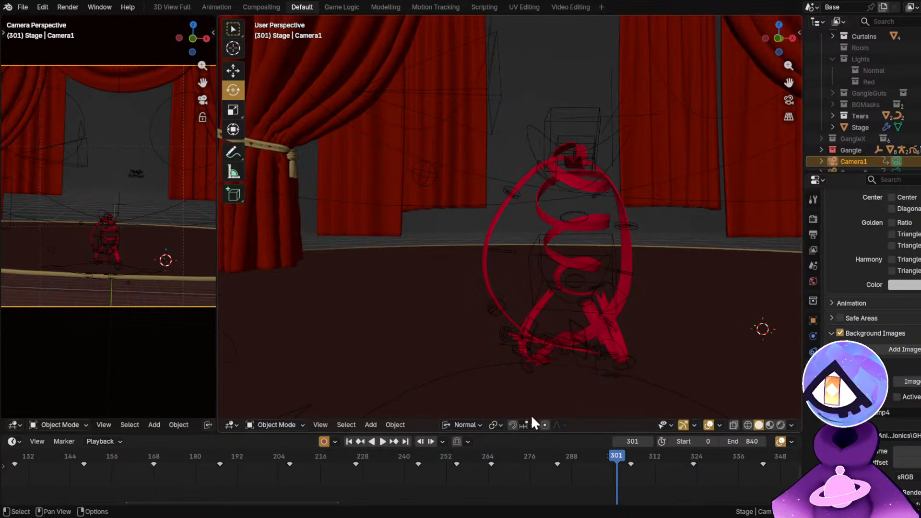
Move the Torso bone at frame 279 and rotate it to adjust the body's lean.
middle_click_drag(638, 293, 547, 287)
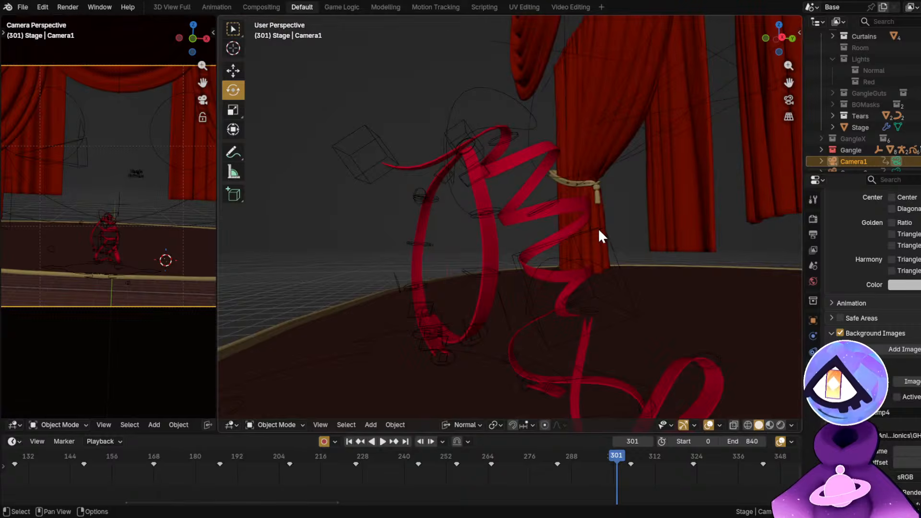
left_click(598, 228)
scroll(562, 473, "up", 4)
scroll(564, 474, "up", 1)
left_click_drag(417, 452, 531, 462)
middle_click_drag(586, 292, 533, 304)
key("g")
left_click(535, 285)
key("r")
left_click(563, 309)
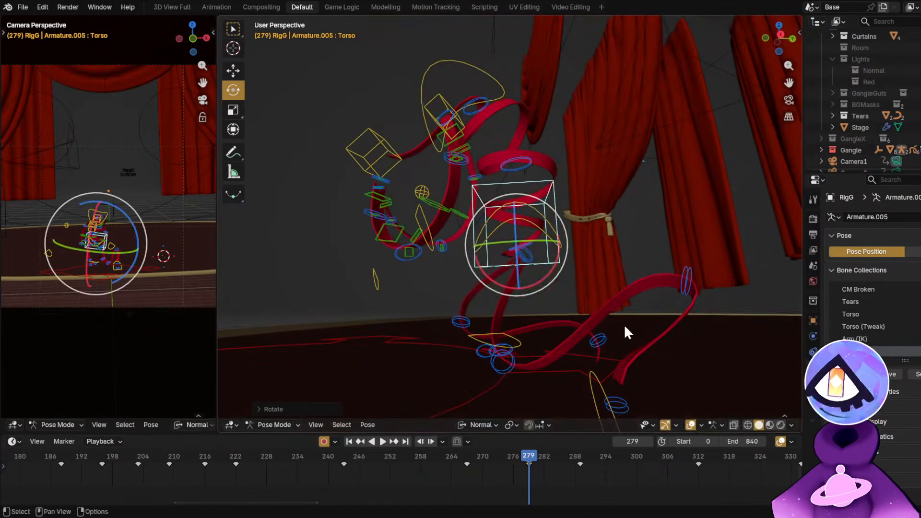
key("r")
left_click(595, 351)
Rotate the Chest bone at frame 279.
middle_click_drag(545, 173, 536, 186)
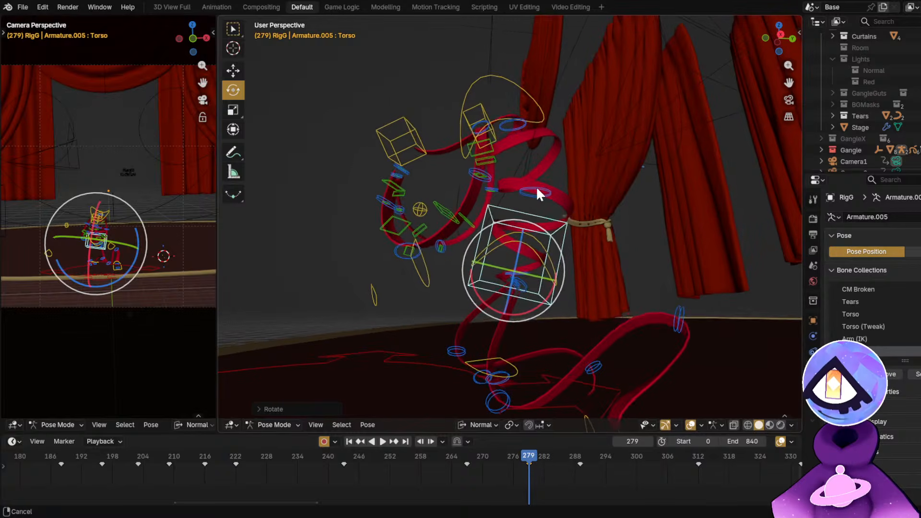
left_click(541, 111)
middle_click_drag(551, 115, 608, 178)
key("r")
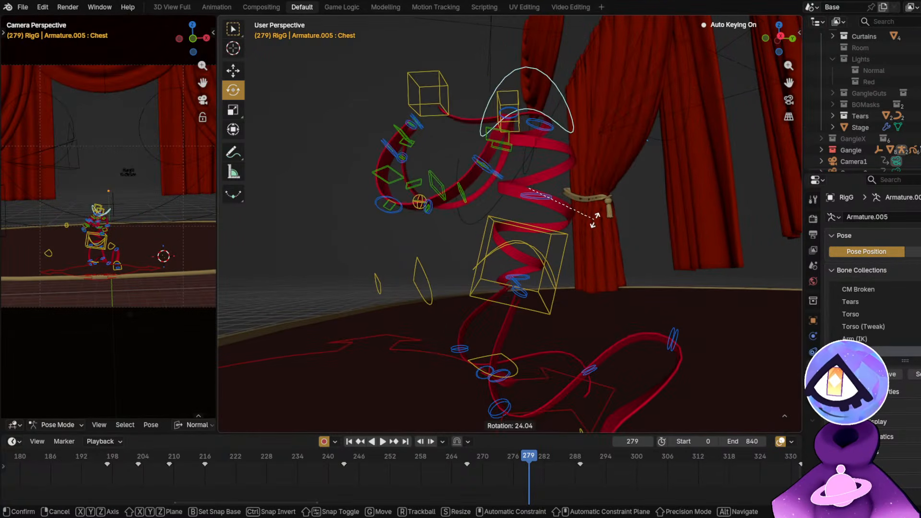
left_click(566, 314)
Add the Torso bone to the Chest selection and delete their keyframe just after frame 288.
left_click(566, 237)
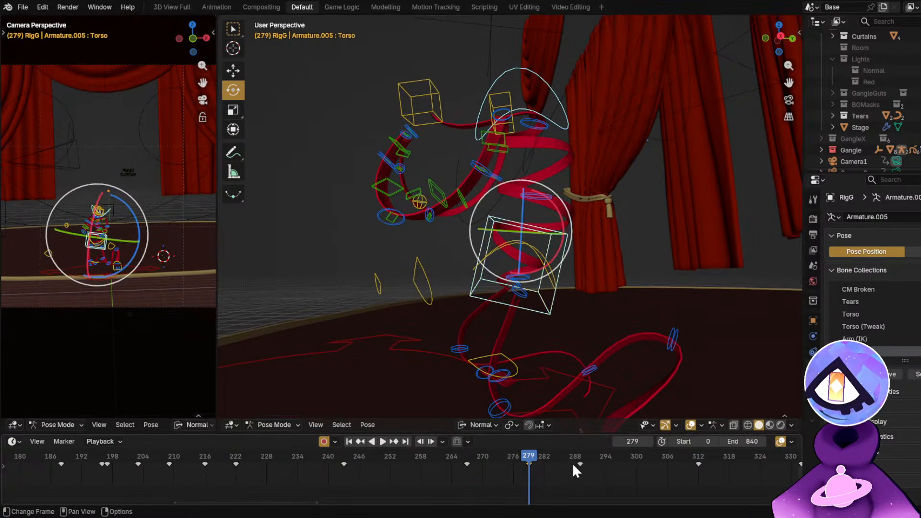
mouse_move(573, 456)
left_mouse_down()
mouse_move(555, 454)
mouse_move(575, 459)
left_mouse_up()
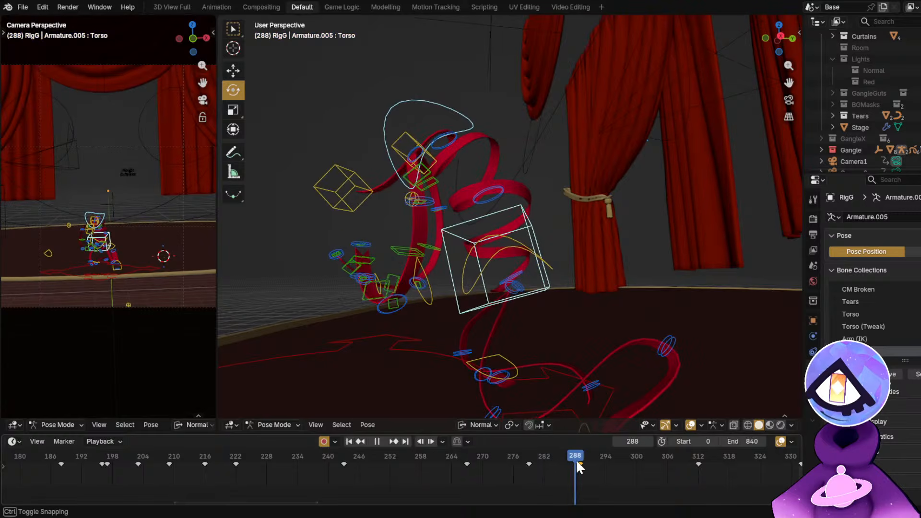
key("x")
left_click(582, 463)
Play the motion from frame 279, shift the Torso and Chest keyframe to frame 282, and review the new timing.
left_click(529, 458)
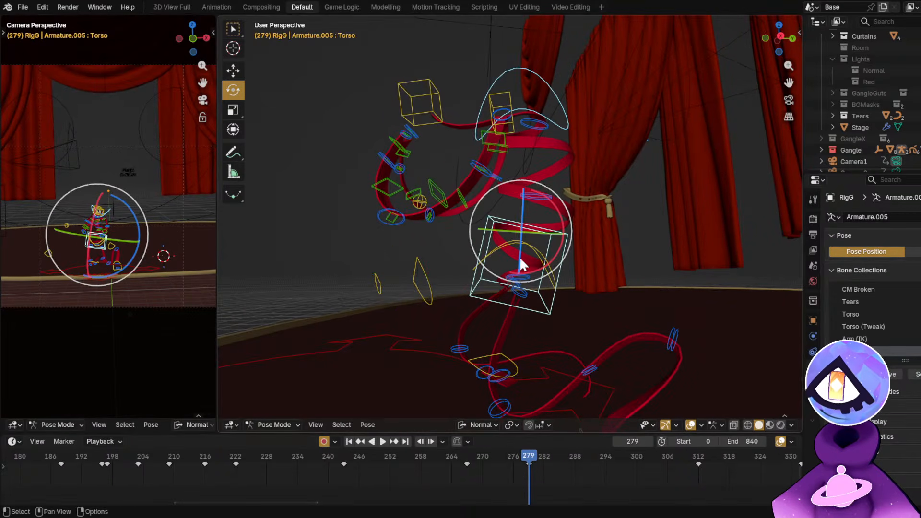
middle_click_drag(520, 257, 496, 252)
key("space")
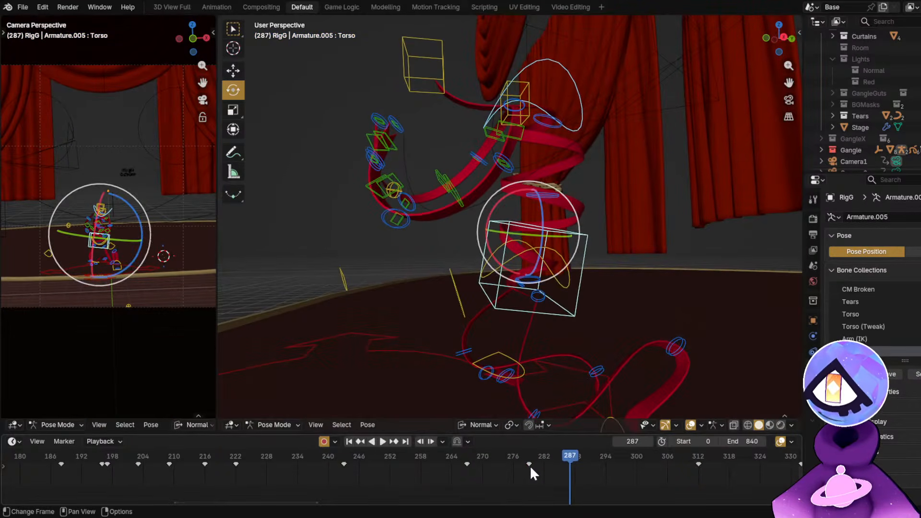
left_click_drag(529, 464, 544, 463)
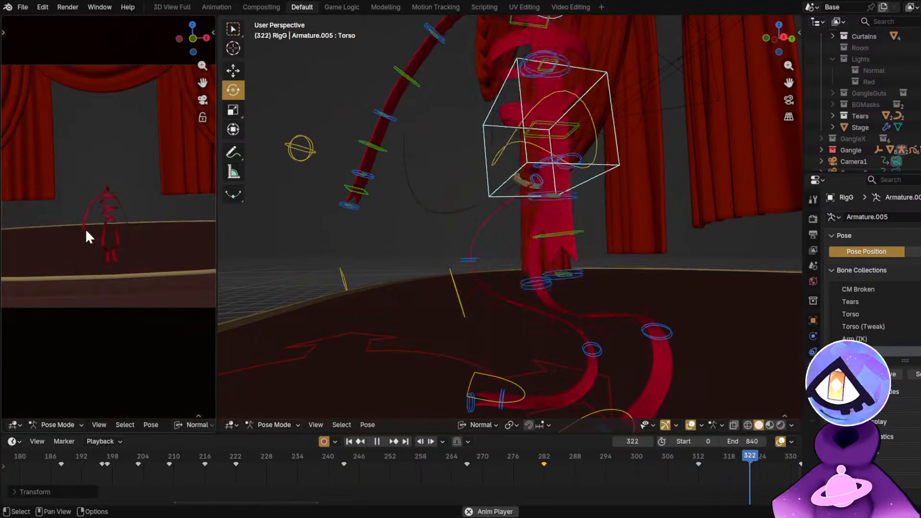
left_click_drag(660, 461, 543, 467)
Check the poses and keyframes of ArmFK.L and ArmFK.R between frames 274 and 283.
middle_click_drag(520, 296, 558, 290)
left_click(567, 191)
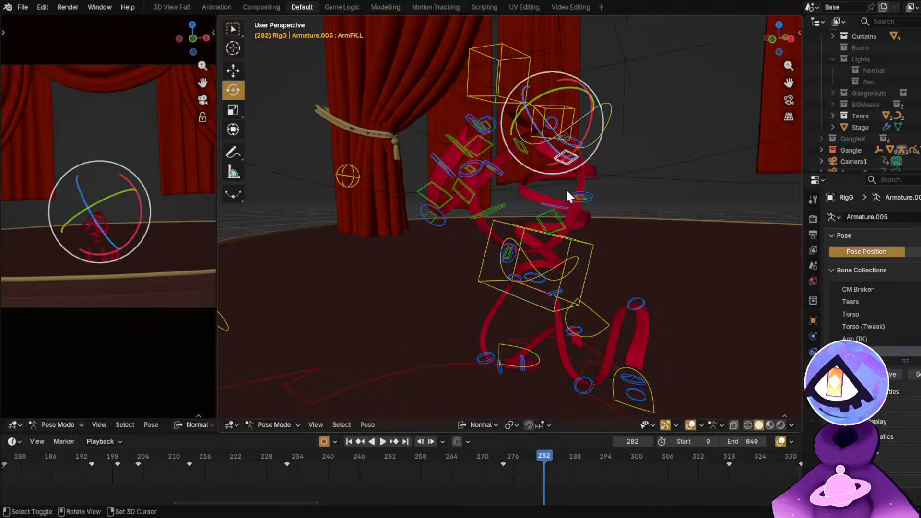
middle_click_drag(567, 191, 600, 168)
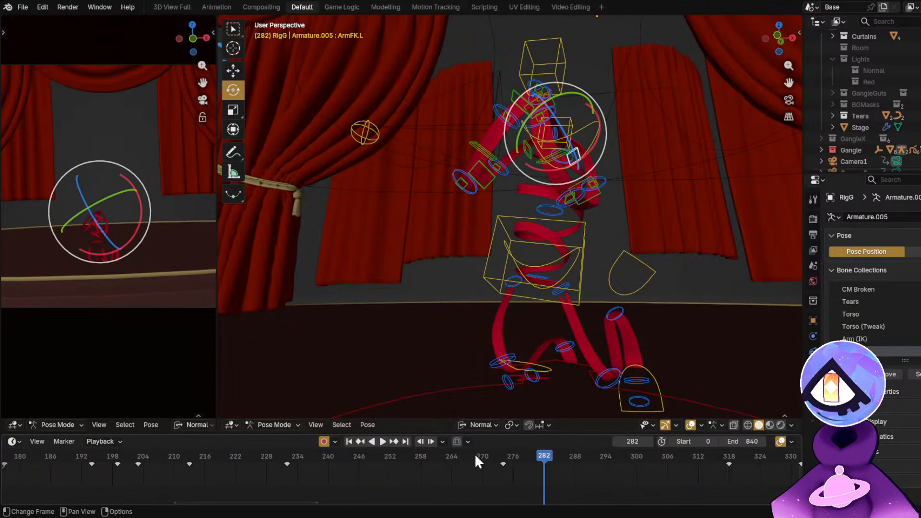
left_click_drag(474, 455, 506, 455)
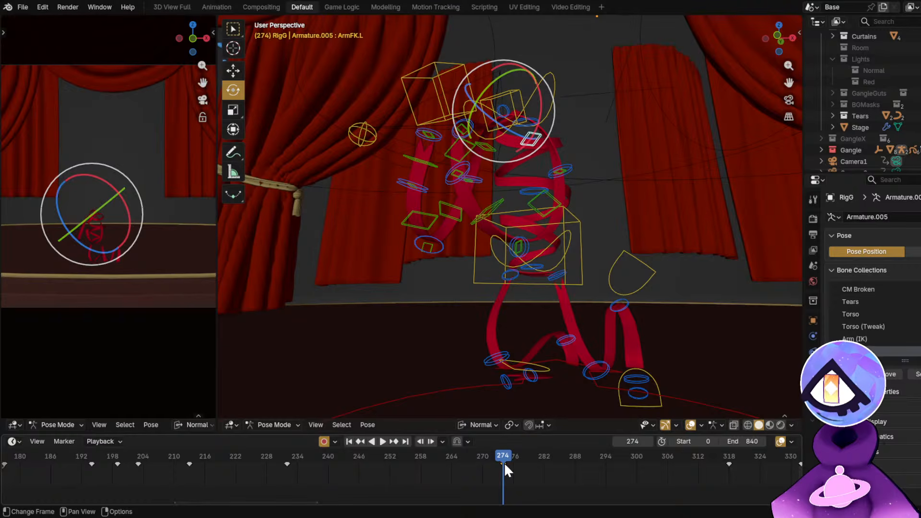
left_click(492, 151)
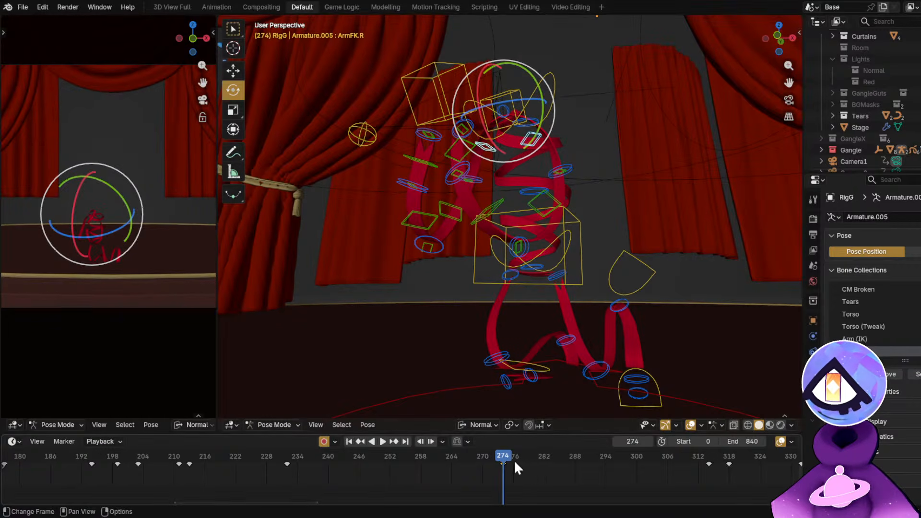
left_click_drag(514, 461, 548, 467)
Show the pose tool options and rotate ArmFK.L at frame 283 until the left arm hangs down beside the body.
left_click(577, 150)
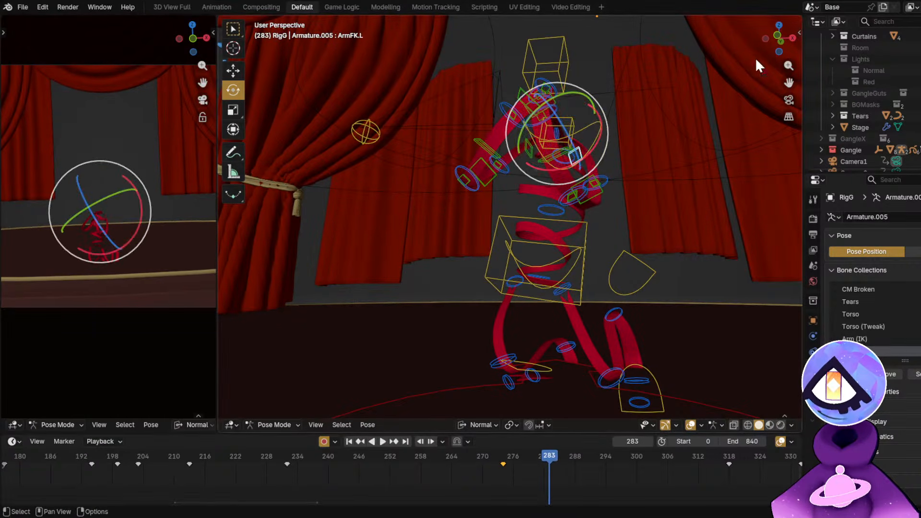
left_click(800, 31)
left_click_drag(550, 142, 571, 181)
middle_click_drag(588, 240, 573, 163)
key("r")
left_click(652, 233)
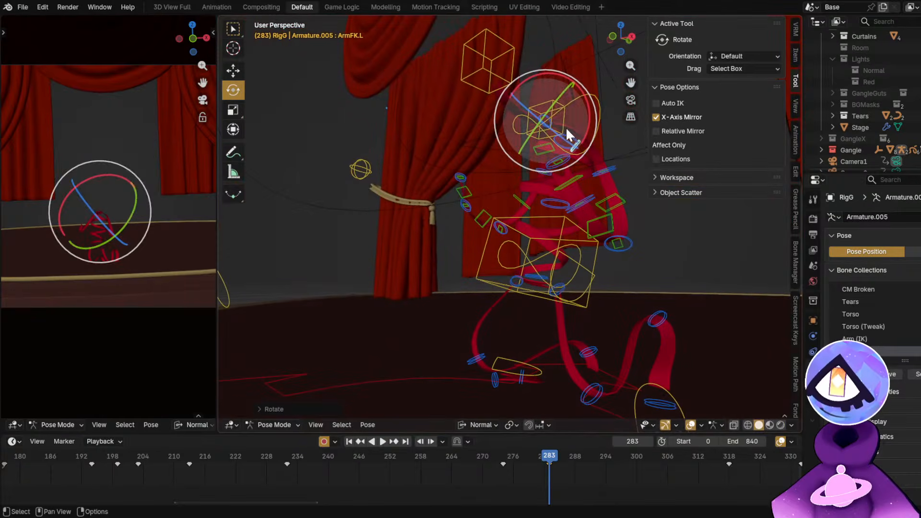
left_click_drag(566, 127, 558, 147)
middle_click_drag(611, 176, 580, 178)
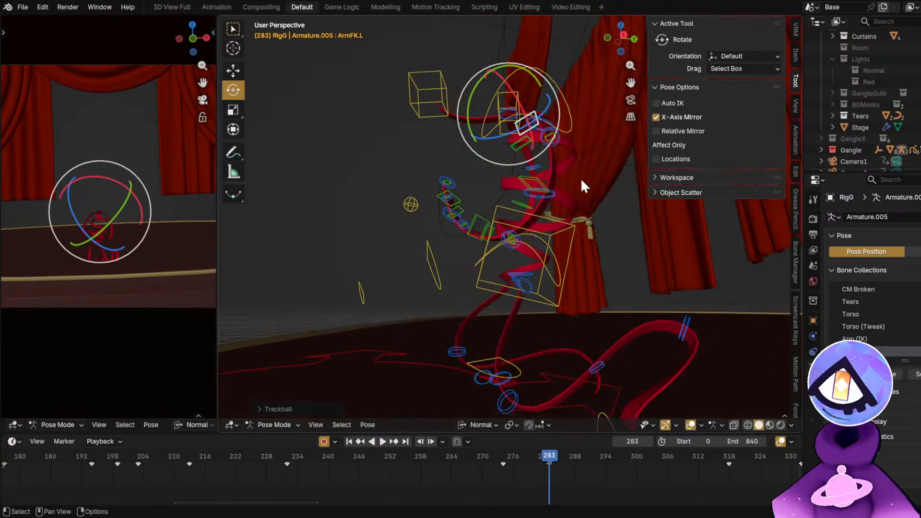
key("r")
left_click(562, 216)
Rotate ArmFK.L.002 and ArmFK.L.003 at frame 283 to bend the middle of the left arm.
middle_click_drag(552, 211, 503, 154)
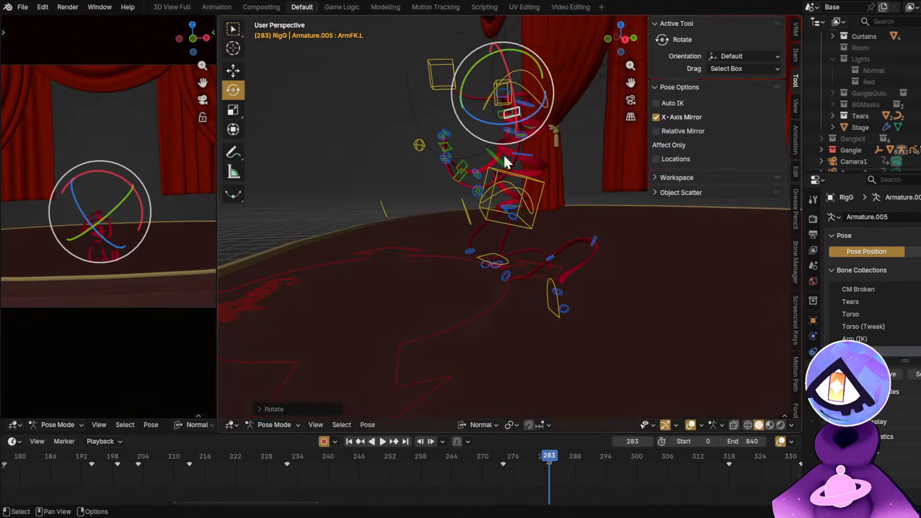
left_click(502, 160)
key("r")
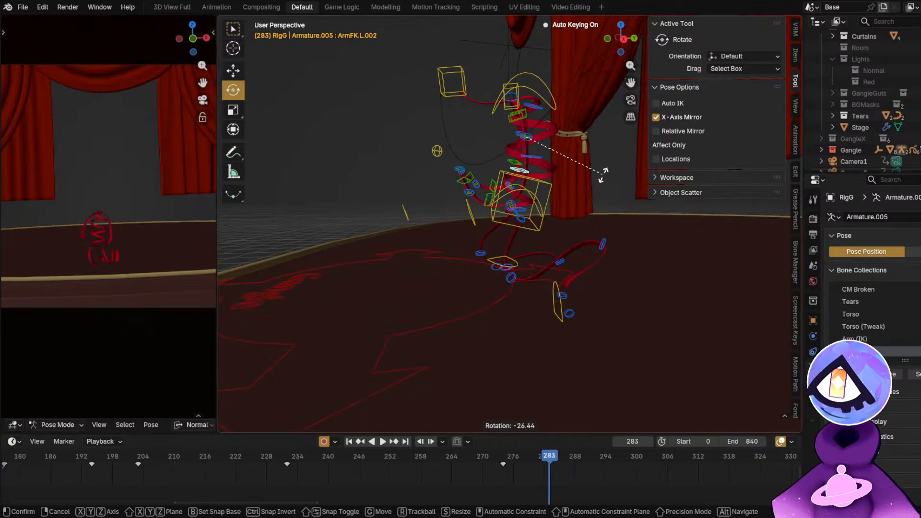
left_click(514, 203)
left_click(511, 201)
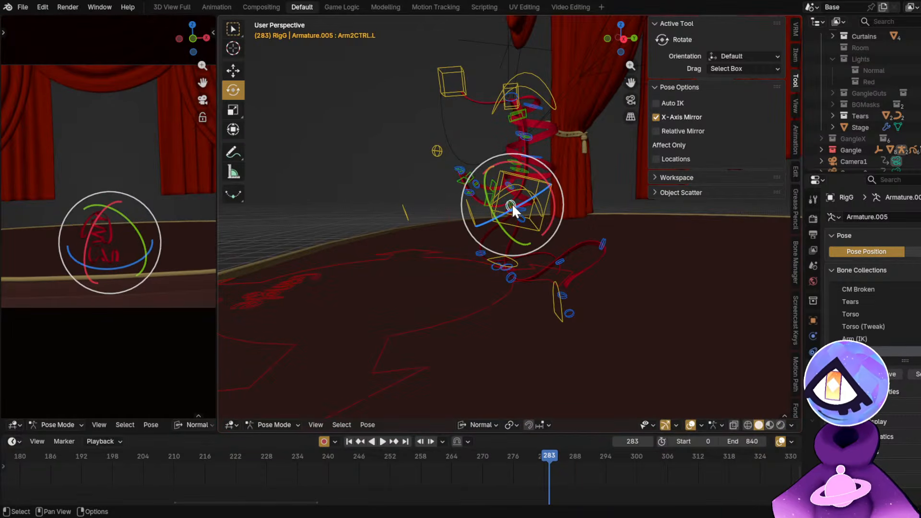
scroll(511, 203, "up", 3)
key("r")
left_click(496, 247)
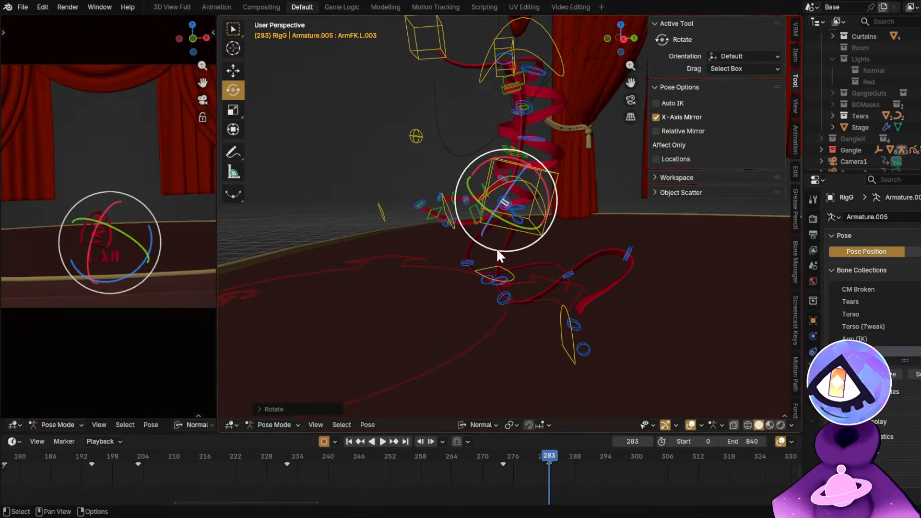
Rotate ArmFK.L.004 and ArmFK.L.005 at frame 283 so the lower end of the left arm hangs down.
left_click(476, 217)
key("r")
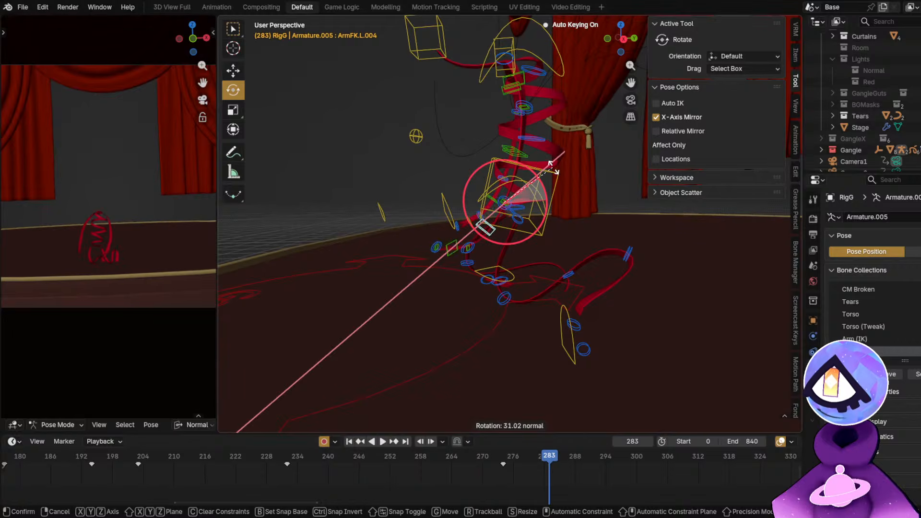
left_click(446, 258)
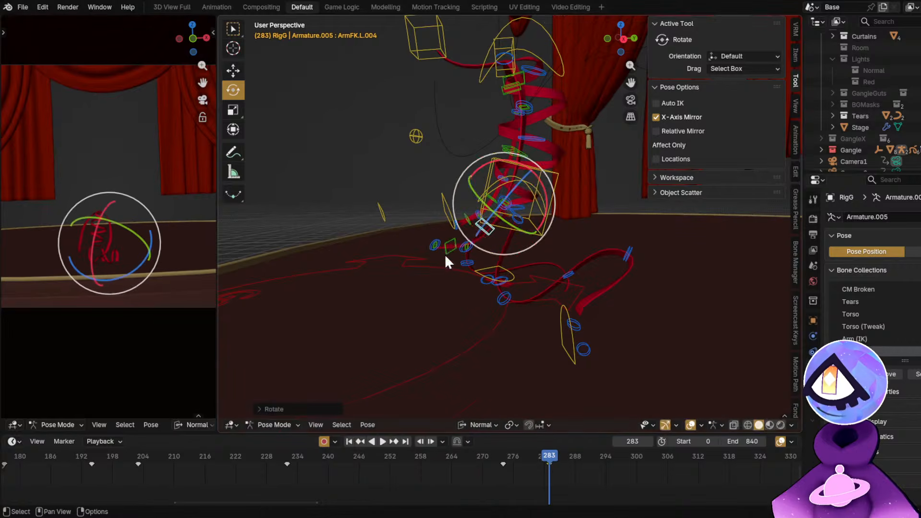
left_click(473, 244)
key("r")
key("x")
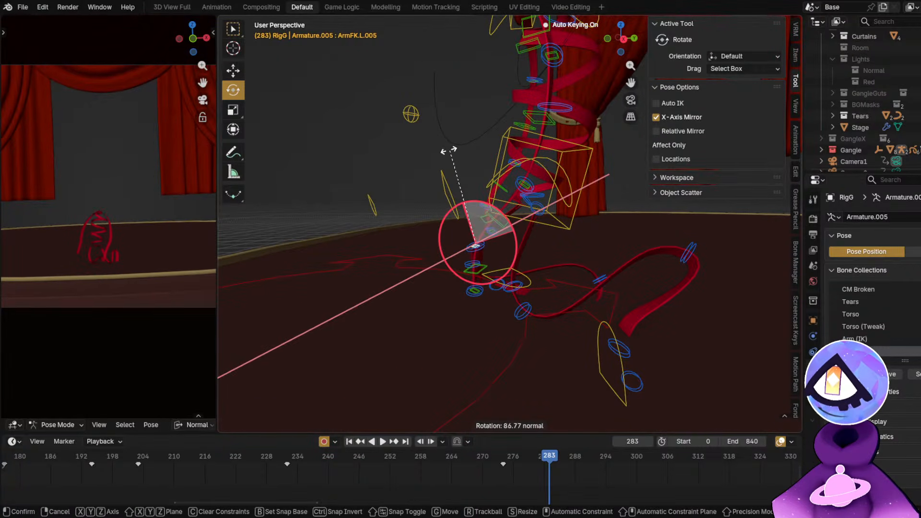
left_click(508, 205)
Rotate ArmFK.L.004 again at frame 283 to angle the left forearm inward as seen from the front.
middle_click_drag(509, 205, 543, 238)
left_click(544, 238)
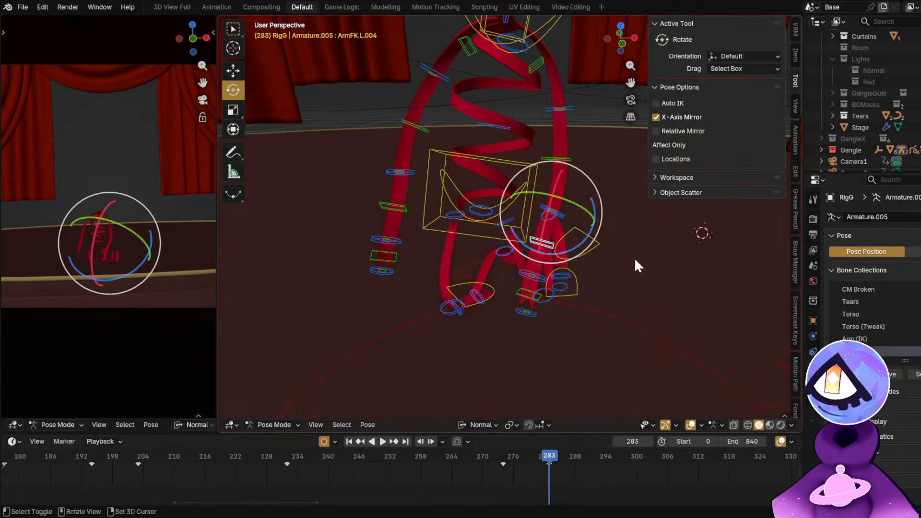
middle_click_drag(634, 258, 631, 291)
key("r")
left_click(608, 293)
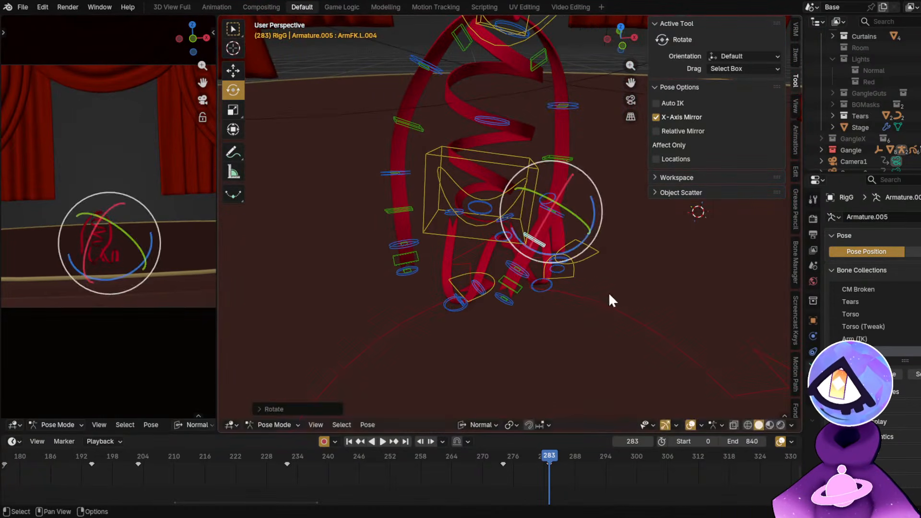
Adjust the rotations of ArmFK.L.003 and ArmFK.L.001 at frame 283 to smooth the hanging left arm's curve.
left_click(552, 208)
left_click(551, 207)
key("r")
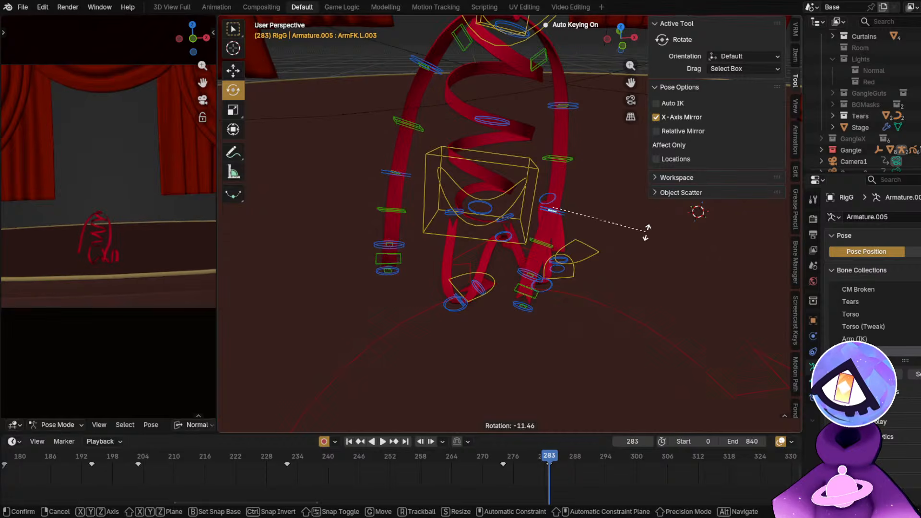
left_click(568, 160)
left_click(566, 106)
key("r")
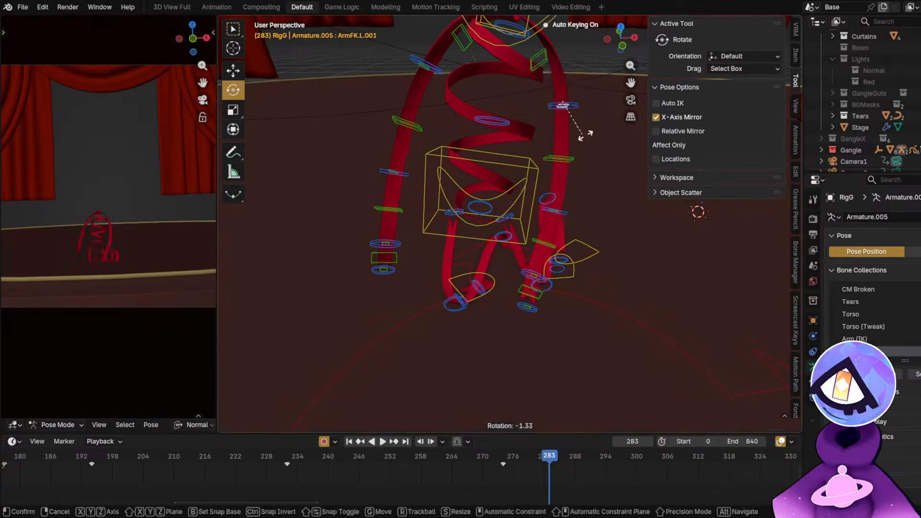
left_click(542, 188)
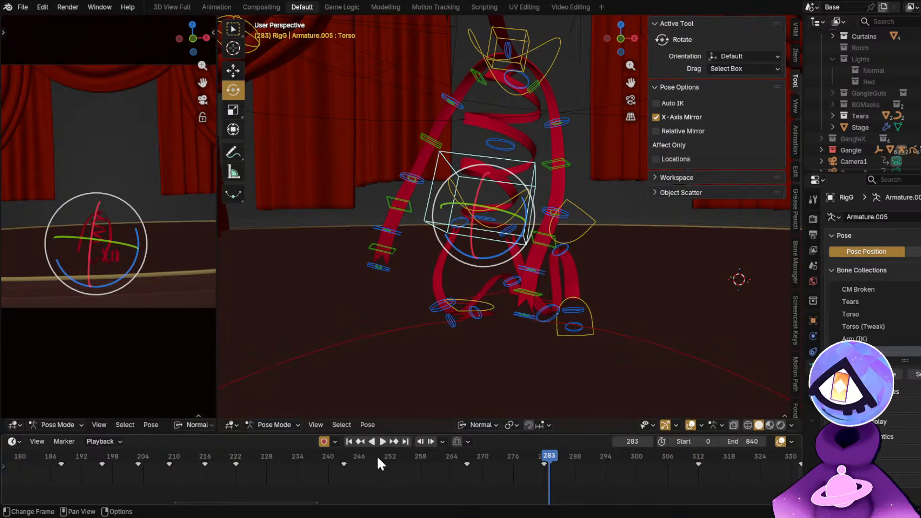
Rotate the Torso upright at its frame 282 keyframe and move it to settle the crouched pose.
left_click(360, 441)
key("r")
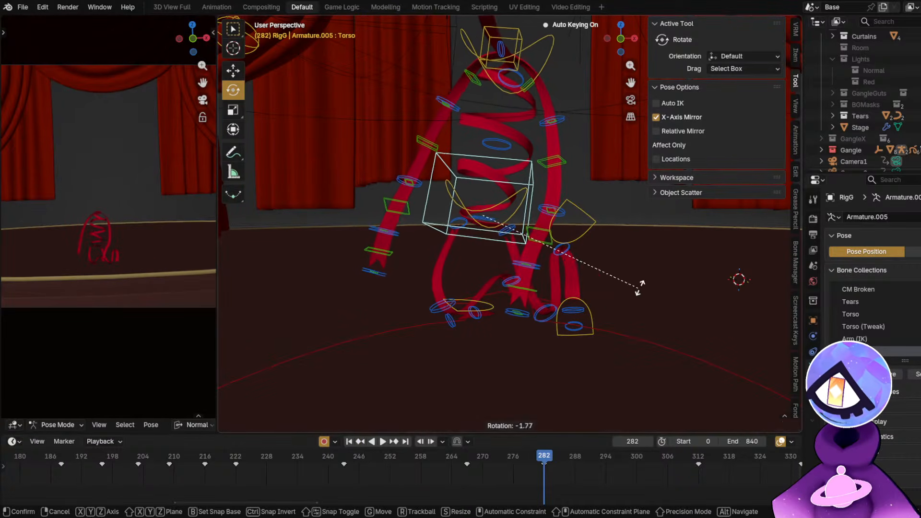
key("r")
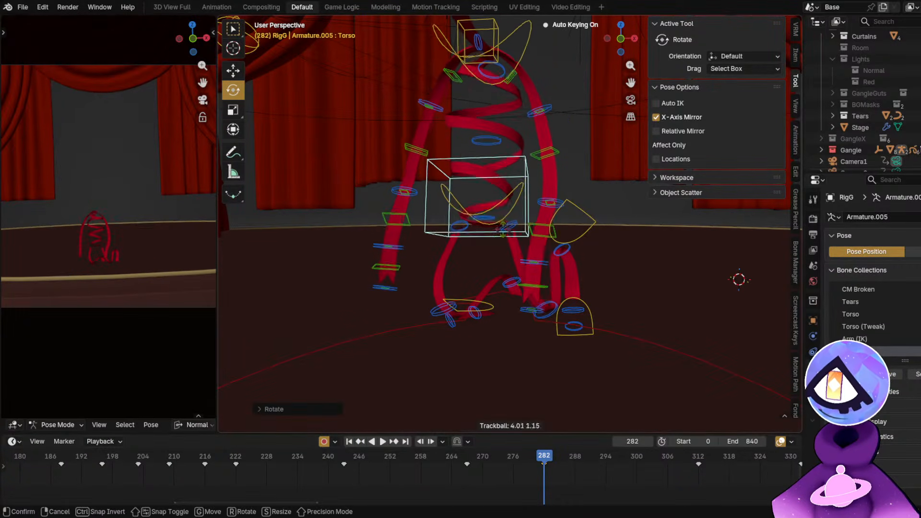
left_click(534, 251)
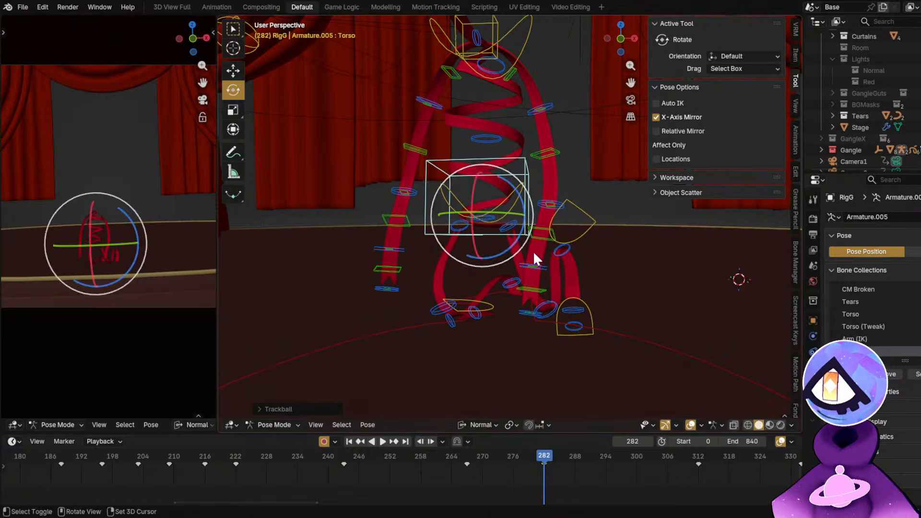
middle_click_drag(533, 251, 522, 307)
key("g")
left_click(497, 303)
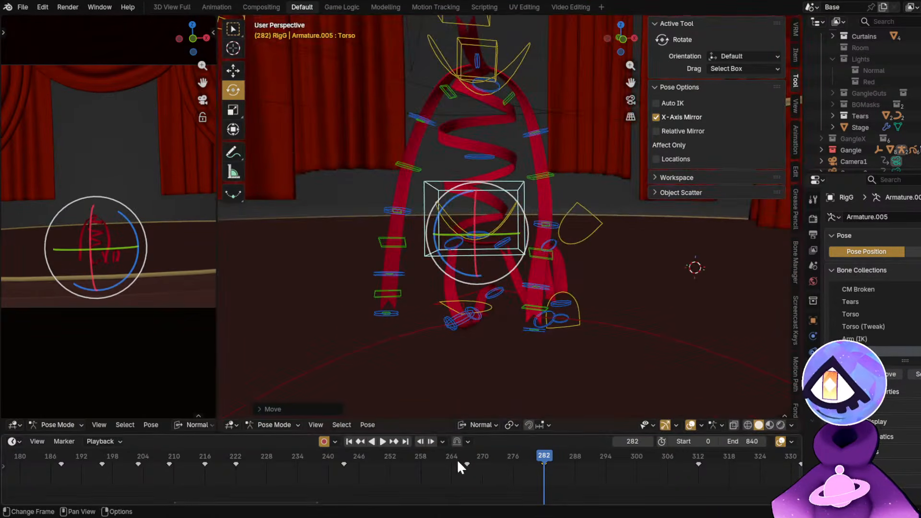
Play the motion from about frame 264 to review the new torso and arm poses.
left_click(453, 459)
key("space")
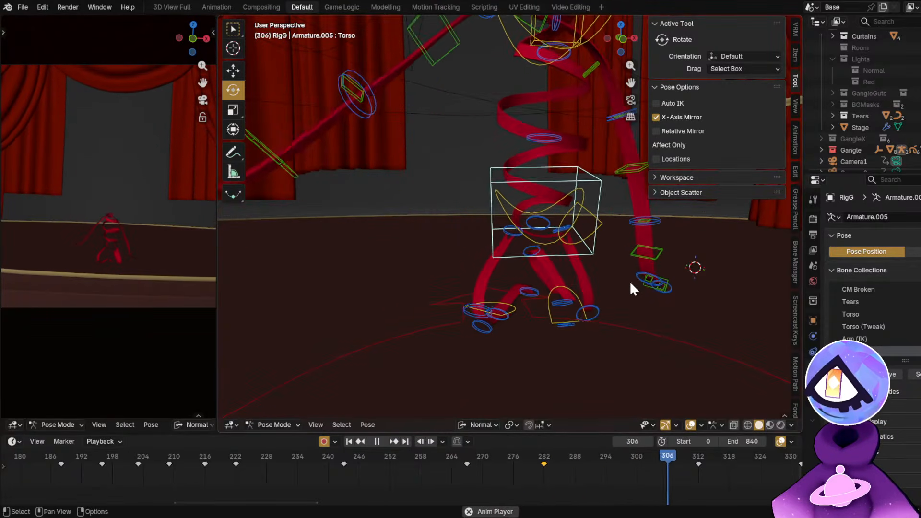
key("space")
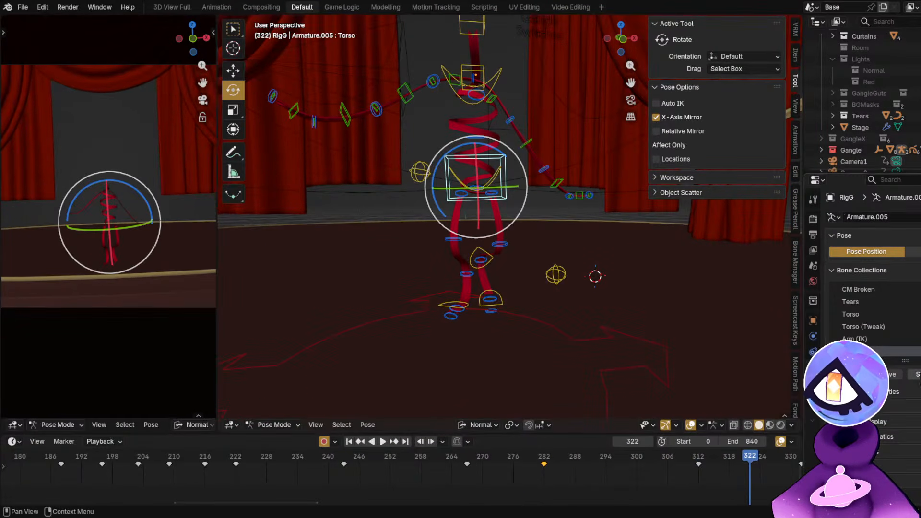
Select the arm FK bones without the Torso and duplicate their frame 283 keyframes to frame 300.
left_click(917, 375)
scroll(590, 473, "up", 3)
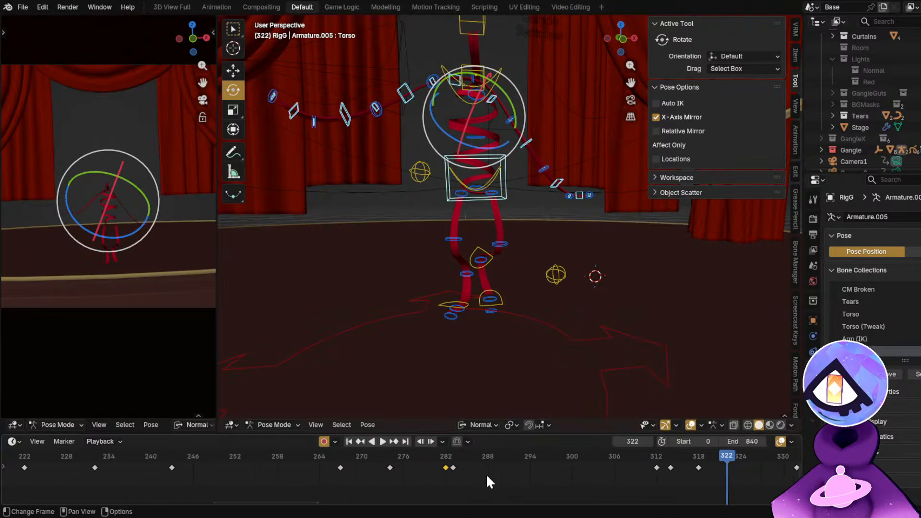
left_click(504, 165, "shift")
left_click(504, 166, "shift")
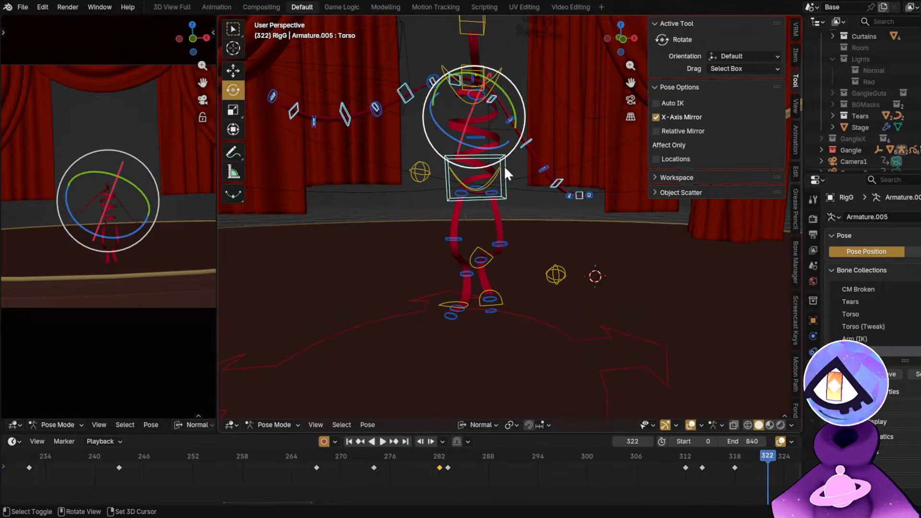
left_click(505, 165, "shift")
key("shift+d")
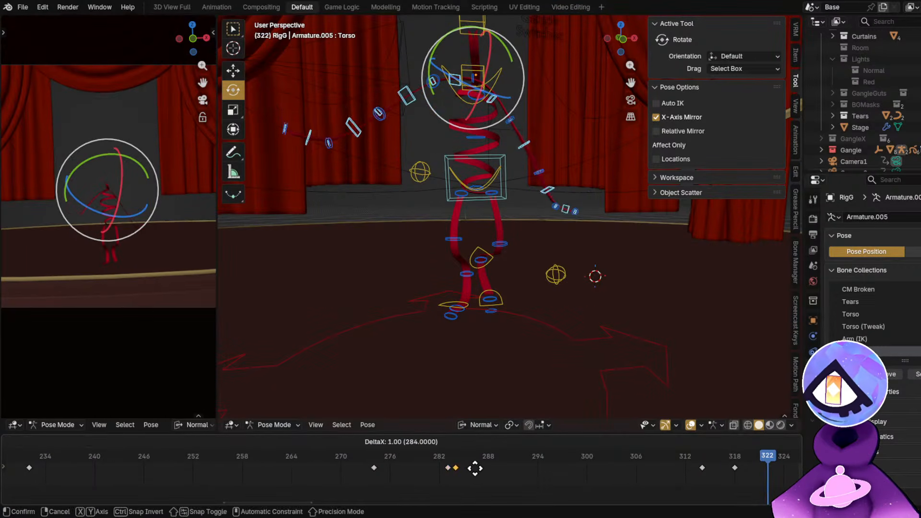
left_click(545, 472)
left_click_drag(489, 456, 577, 469)
key("g")
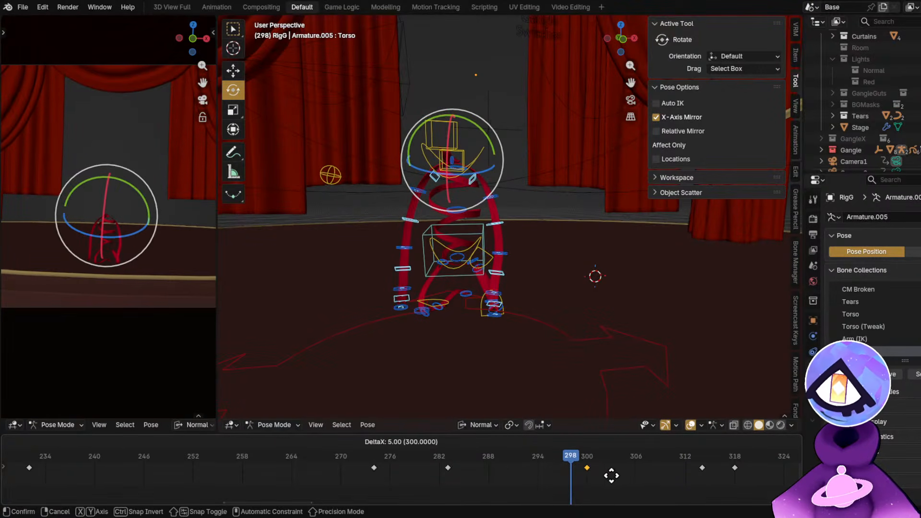
left_click(611, 475)
Play the motion from frame 298 and examine the arm poses at frame 314.
key("space")
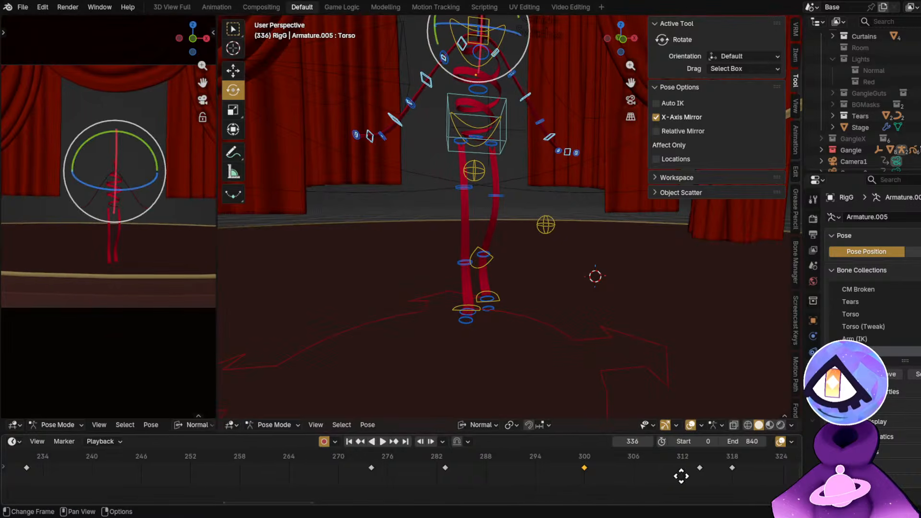
left_click_drag(499, 458, 501, 435)
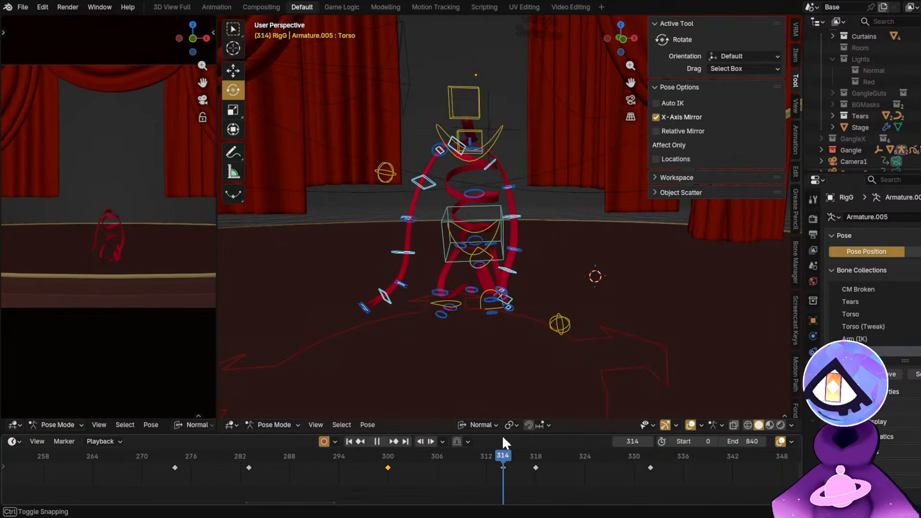
key("space")
scroll(458, 180, "up", 4)
Try clearing the rotation of ArmFK.R at frame 314.
left_click(469, 110)
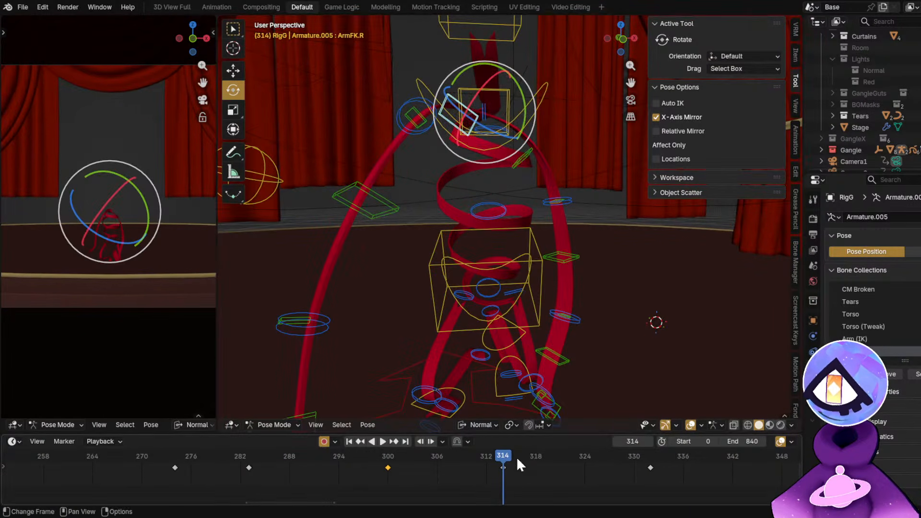
mouse_move(501, 463)
left_mouse_down()
mouse_move(517, 461)
mouse_move(502, 456)
left_mouse_up()
key("alt+r")
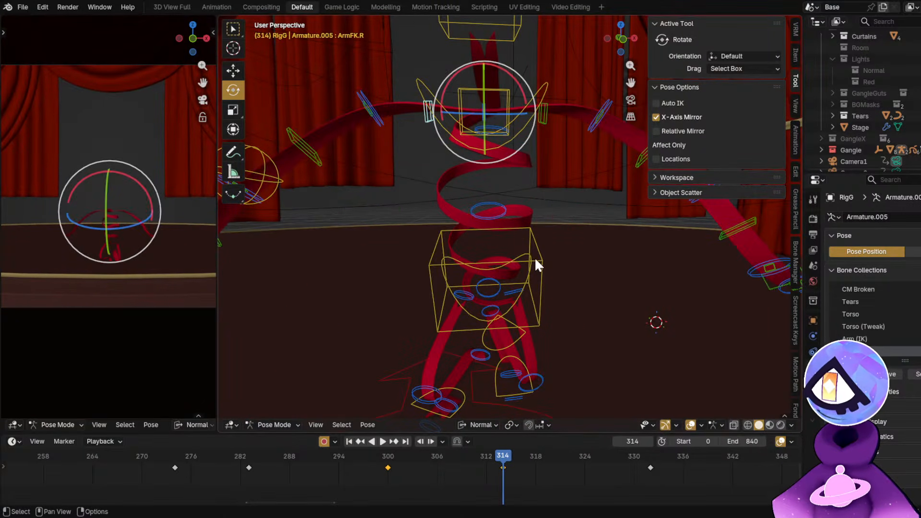
key("ctrl+z")
Copy the pose of ArmFK.L at frame 314 and paste it flipped on the X-axis onto the right arm.
left_click(522, 157)
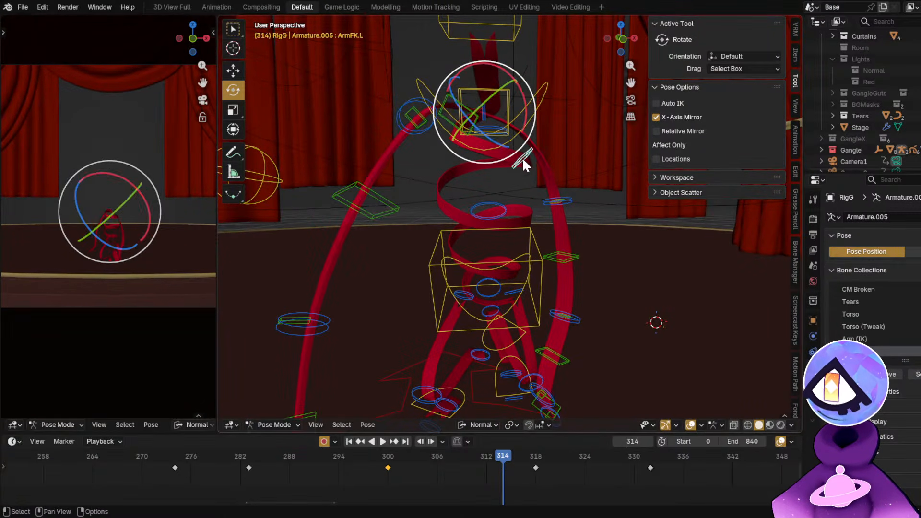
key("ctrl+c")
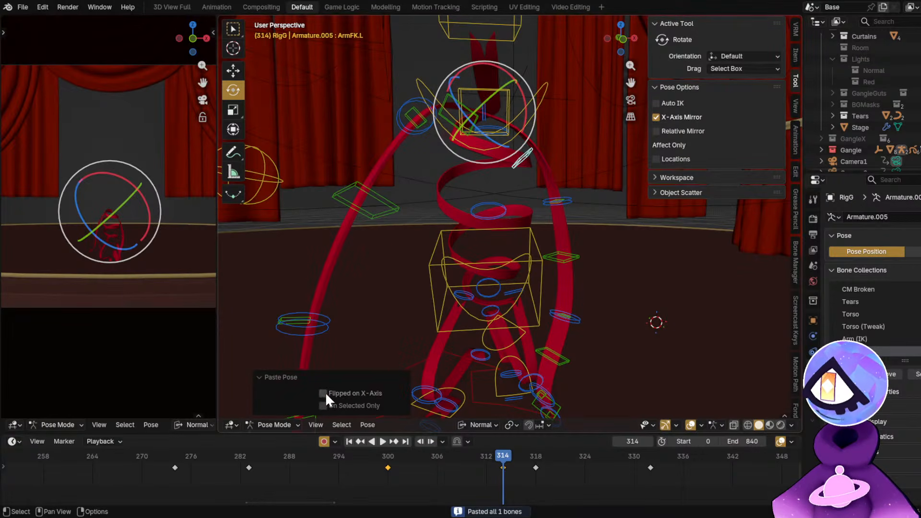
left_click(324, 393)
Hide the viewport overlays and play the crouch and rise repeatedly to review the mirrored arm pose.
left_click_drag(367, 453, 352, 452)
key("space")
key("shift+alt+z")
scroll(511, 223, "down", 2)
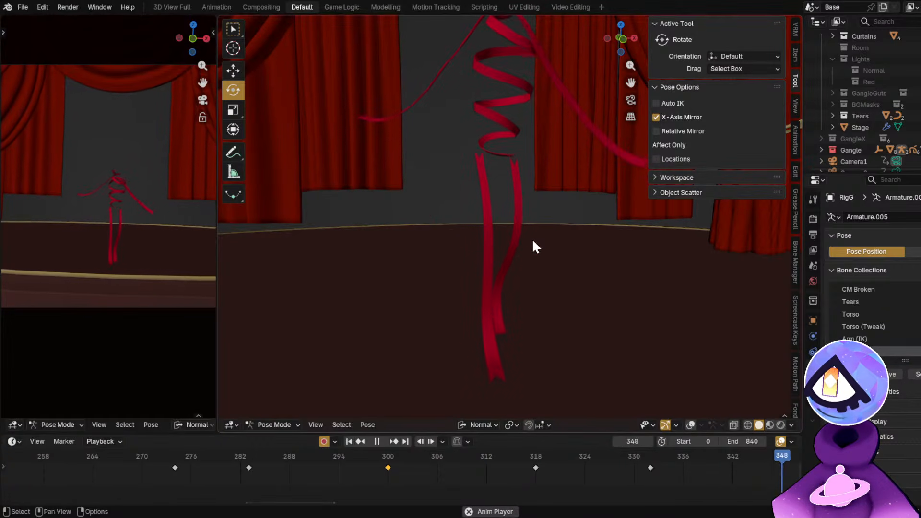
key("space")
scroll(422, 461, "down", 3)
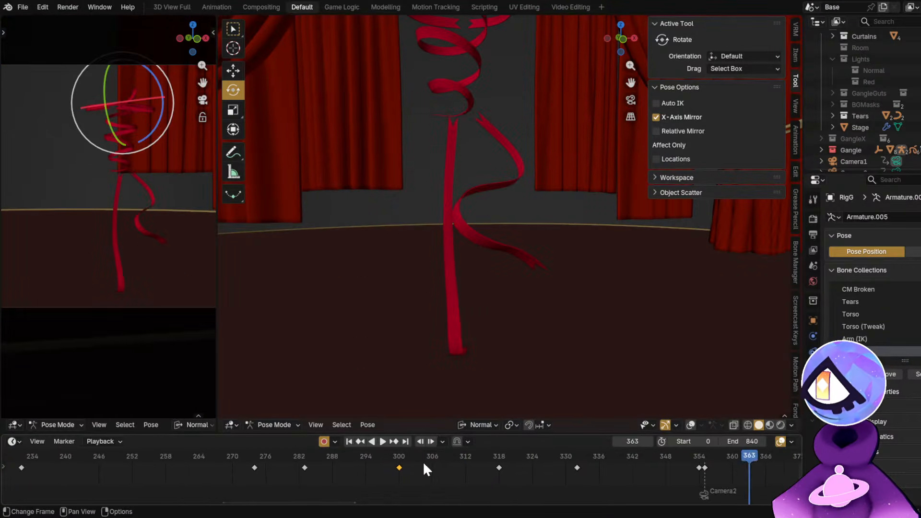
left_click(157, 460)
key("space")
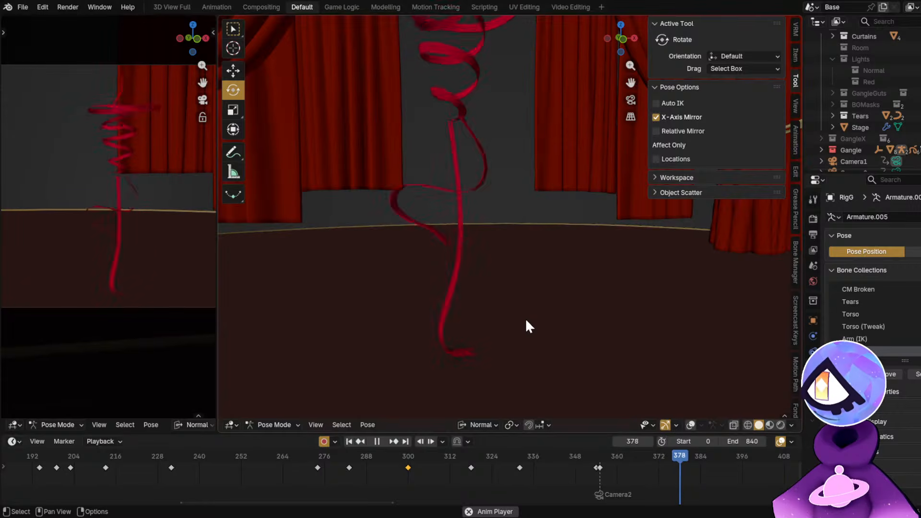
key("space")
Hide the sidebar, scrub through the earlier frames and play the animation up to frame 374.
scroll(407, 461, "down", 4)
middle_click_drag(383, 483, 553, 454)
left_click_drag(300, 456, 590, 434)
key("n")
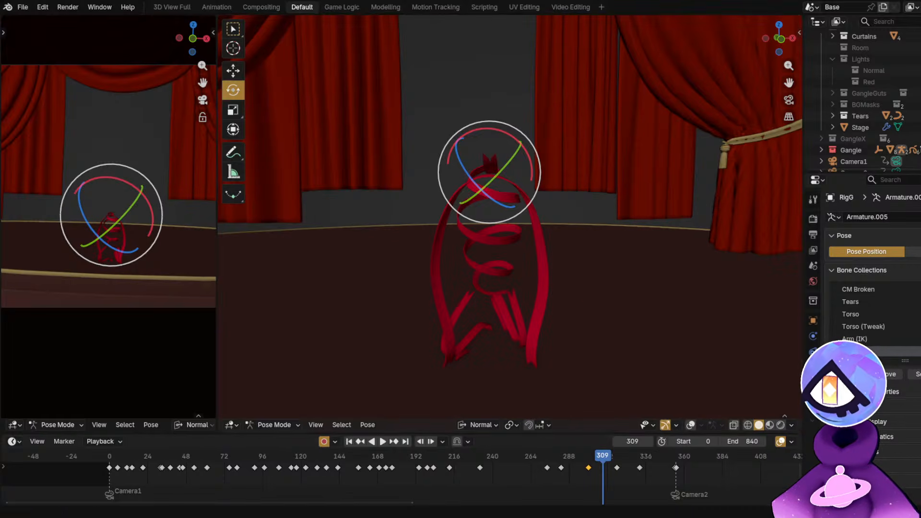
left_click_drag(398, 448, 536, 479)
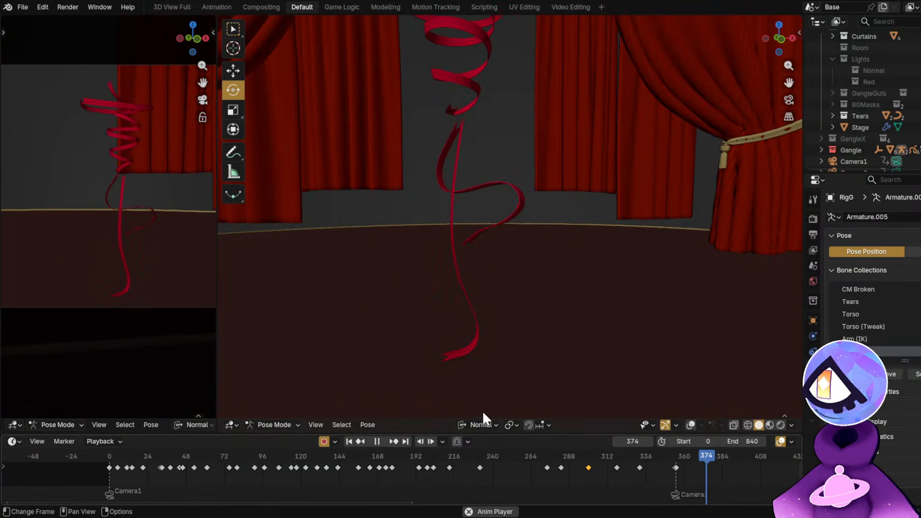
key("space")
left_click(466, 292)
key("g")
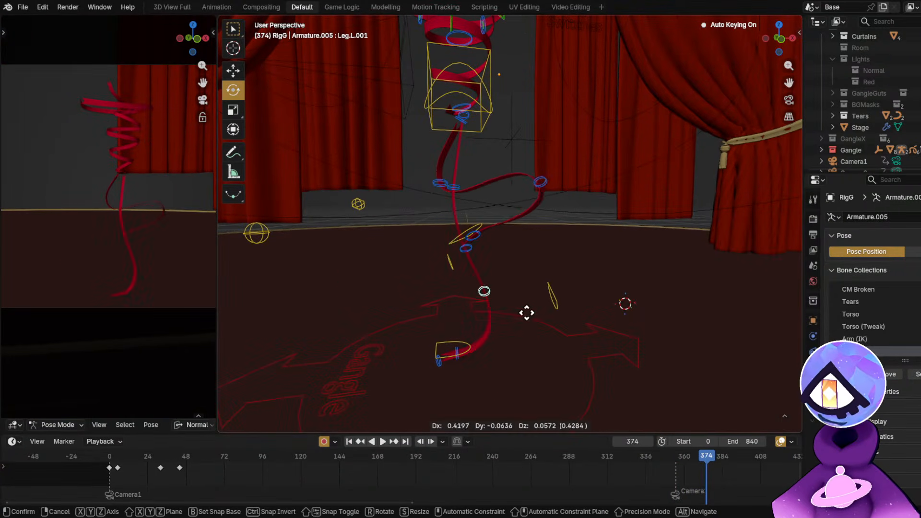
key("Escape")
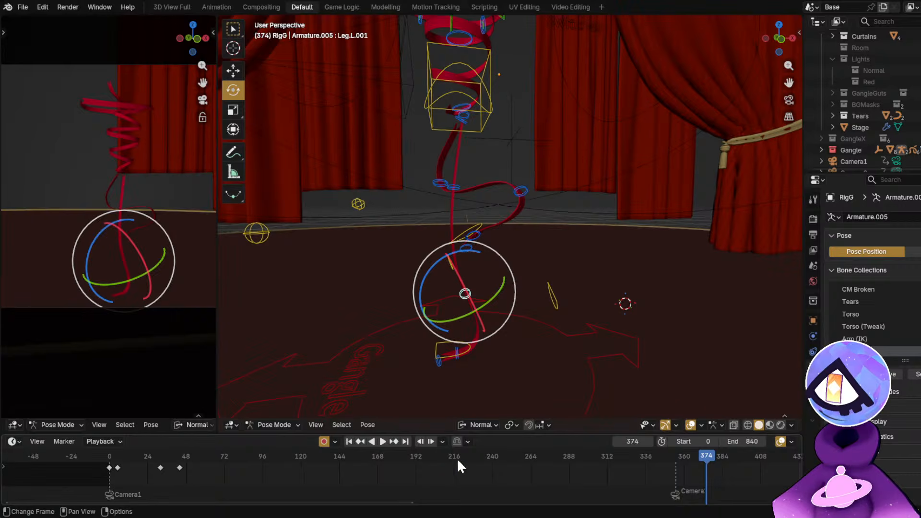
Play the fall from frame 217 to frame 250 with the overlays hidden.
left_click_drag(458, 462, 457, 486)
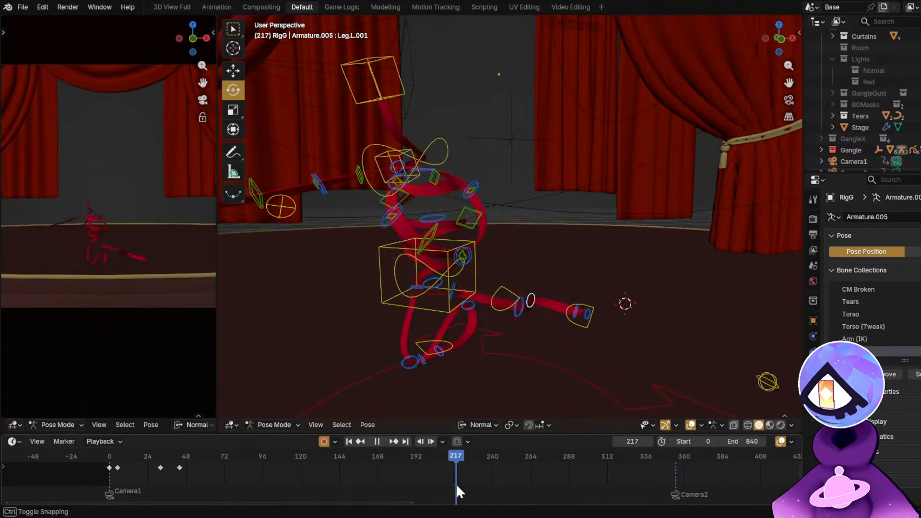
key("shift+alt+z")
key("space")
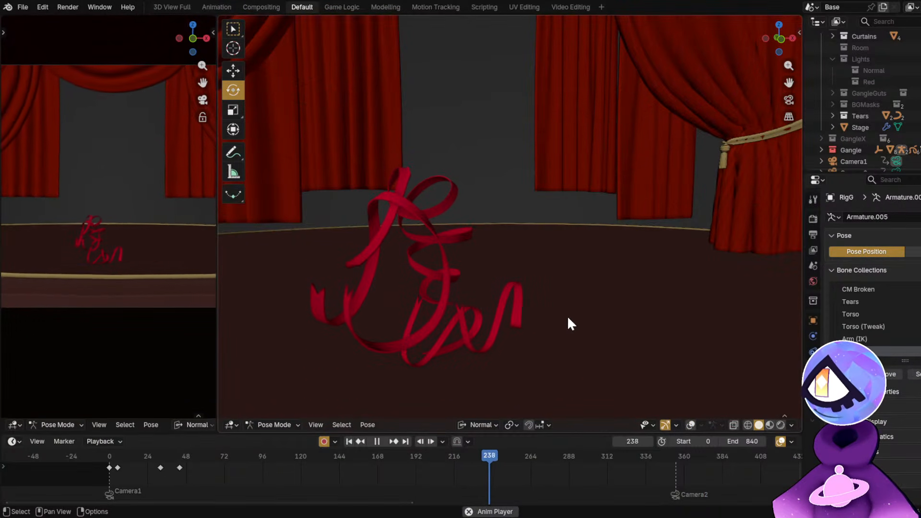
key("shift+alt+z")
key("space")
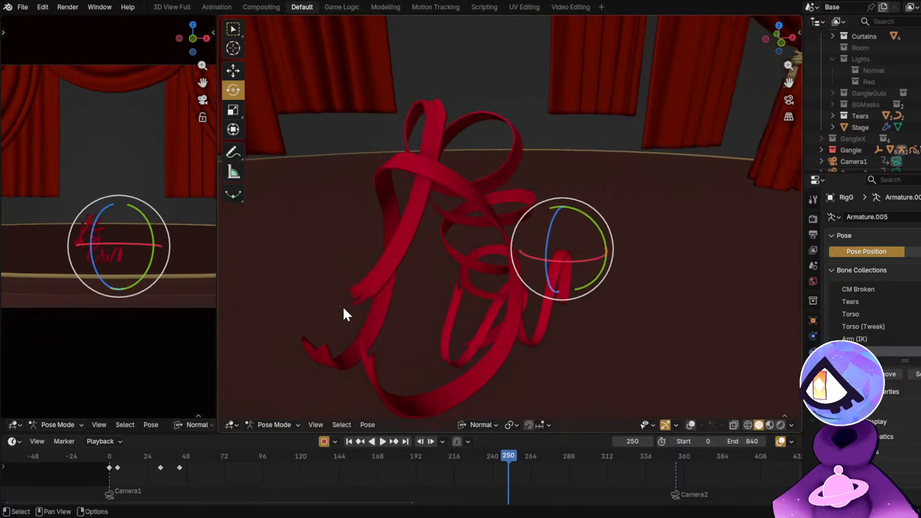
Show the viewport overlays, select HeadCTRL at frame 250 and examine the collapsed pose from several angles.
middle_click_drag(342, 306, 359, 348)
key("shift+alt+z")
middle_click_drag(413, 407, 420, 327)
left_click(421, 326)
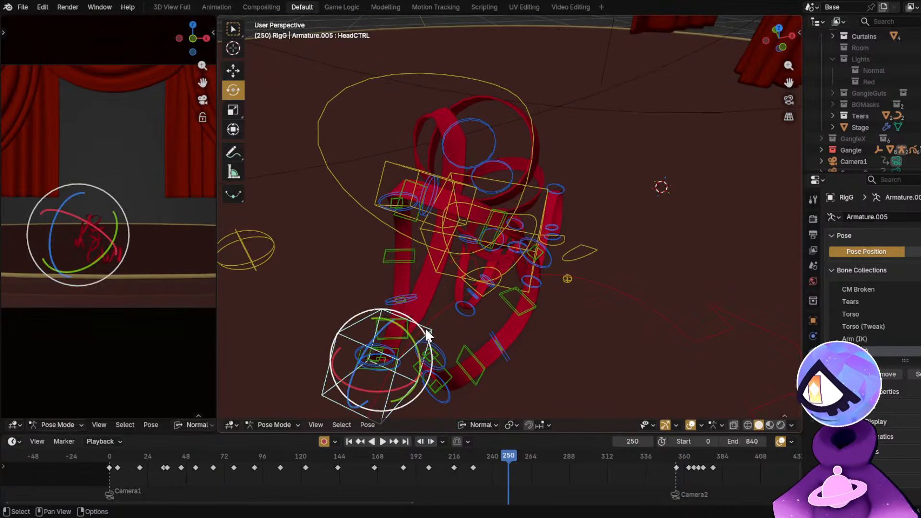
left_click(425, 327)
scroll(475, 455, "up", 1)
left_click(371, 318)
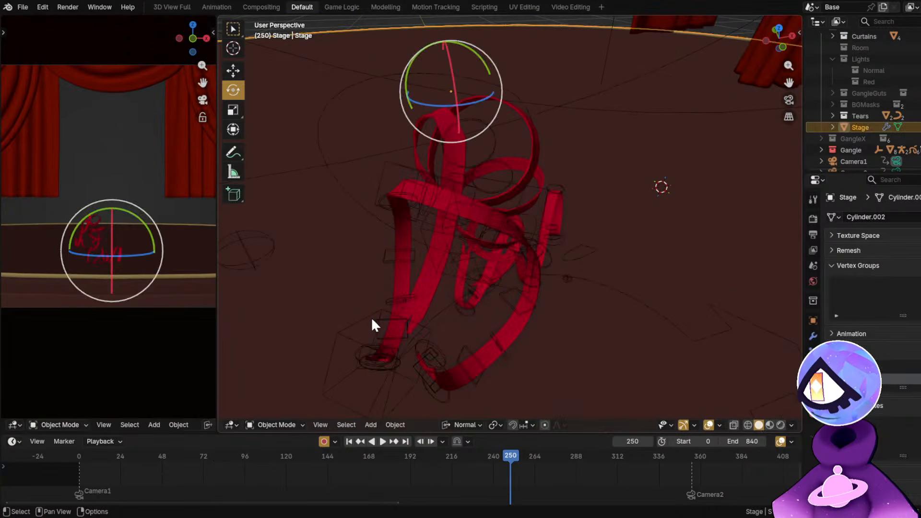
left_click(368, 314)
scroll(528, 336, "up", 1)
middle_click_drag(526, 355, 532, 309)
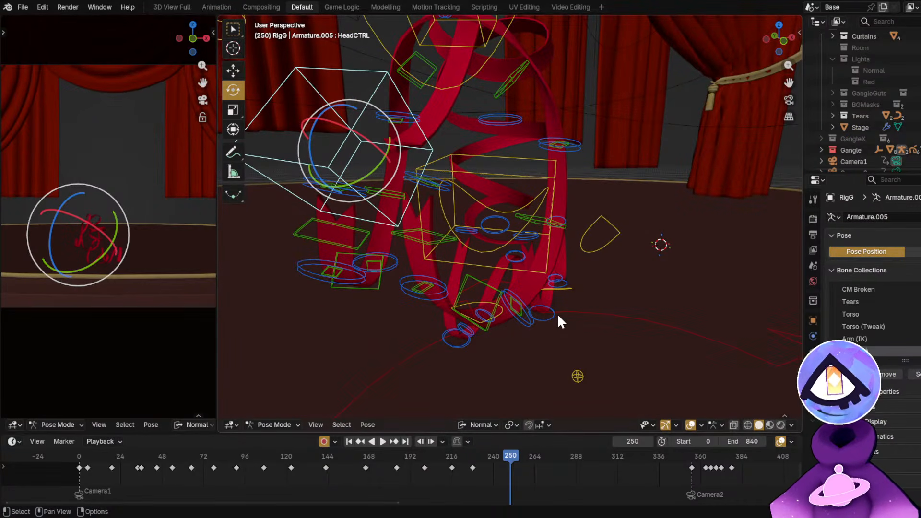
scroll(531, 473, "up", 2)
Review the collapse with overlays hidden, hide the GangleX collection and replay the fall from about frame 194.
left_click_drag(439, 459, 396, 465)
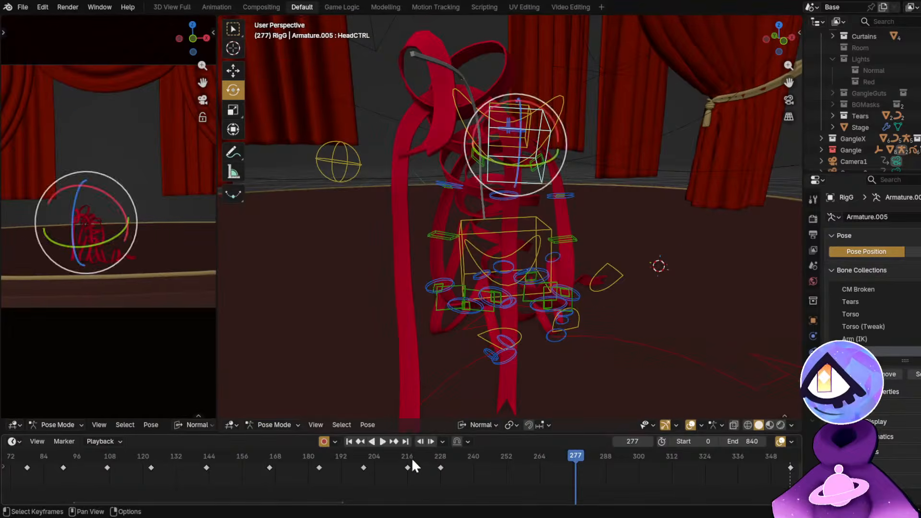
left_click_drag(411, 457, 376, 458)
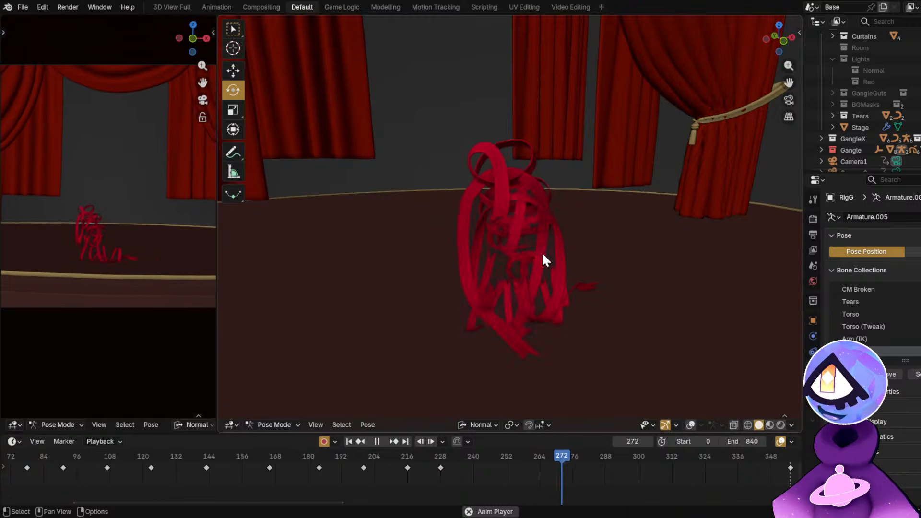
key("space")
left_click(917, 139)
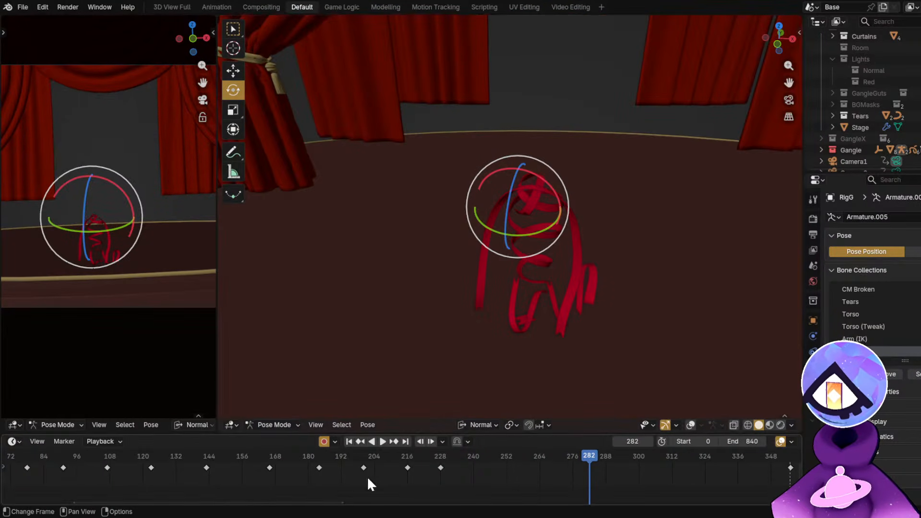
left_click(347, 456)
key("space")
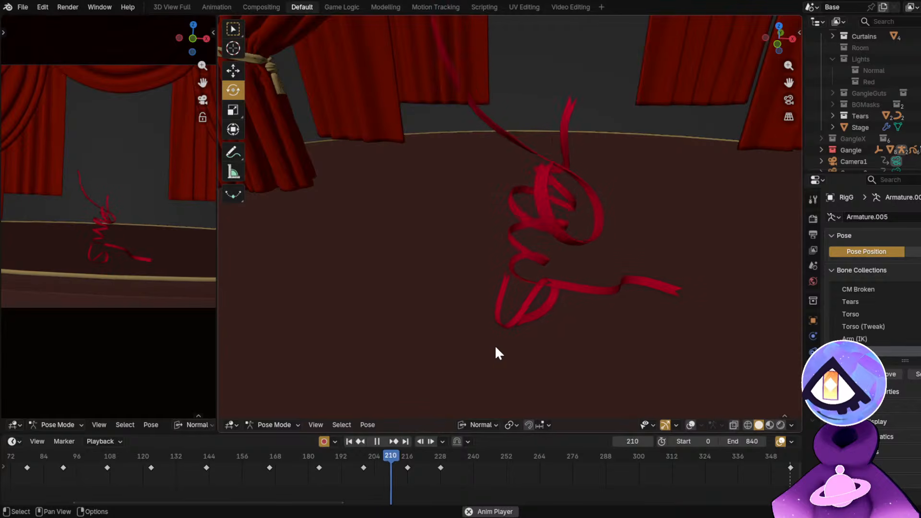
key("space")
key("shift+alt+z")
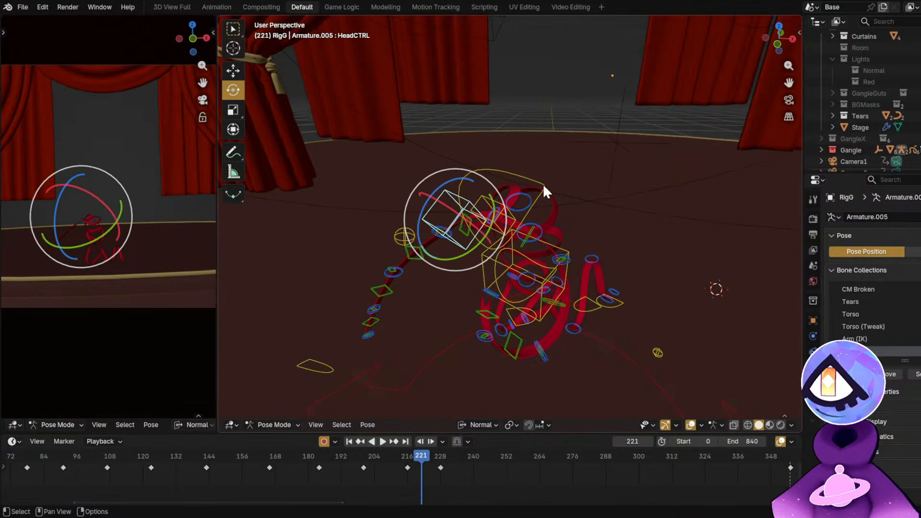
Delete the Chest bone's keyframe between frames 204 and 210 and play the fall to check it.
scroll(350, 465, "up", 5)
left_click_drag(349, 463, 387, 470)
key("x")
left_click(386, 469)
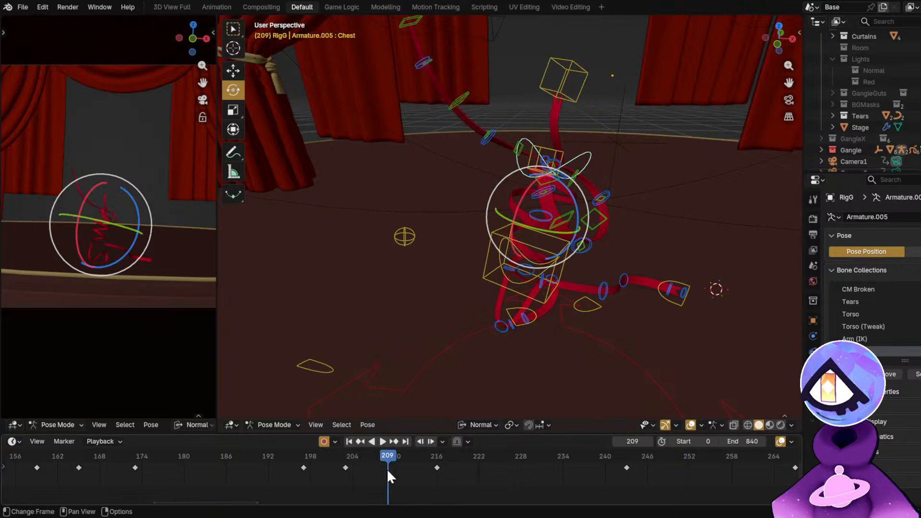
left_click(333, 456)
key("space")
key("space")
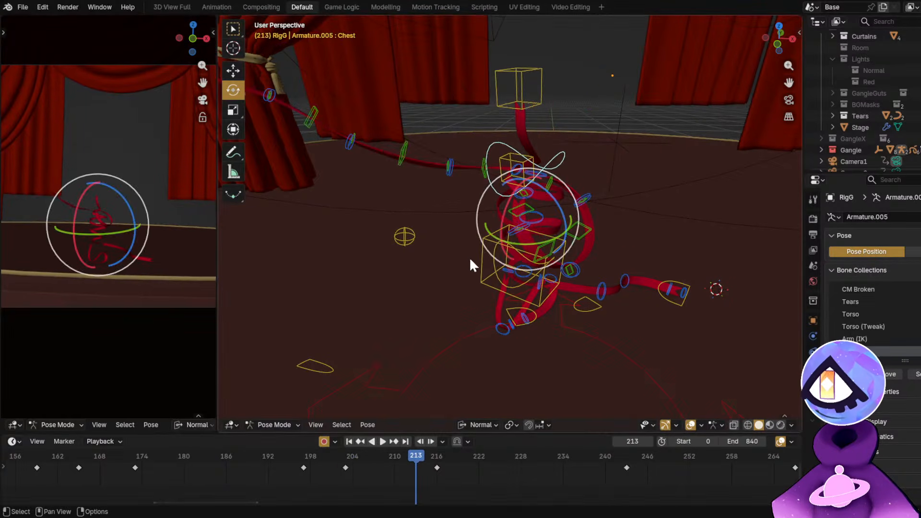
Delete the Torso bone's keyframe near frame 209 and replay the fall.
left_click(485, 239)
left_click_drag(333, 474, 387, 468)
key("x")
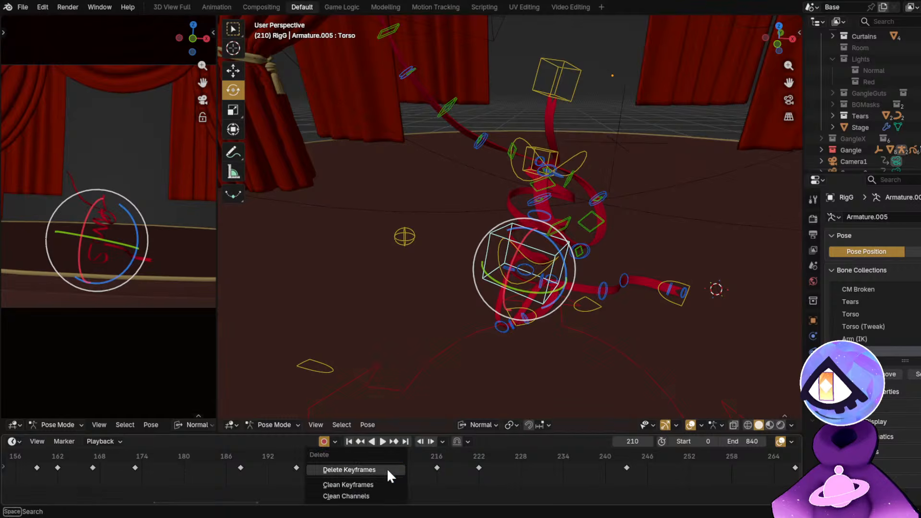
left_click(387, 468)
key("space")
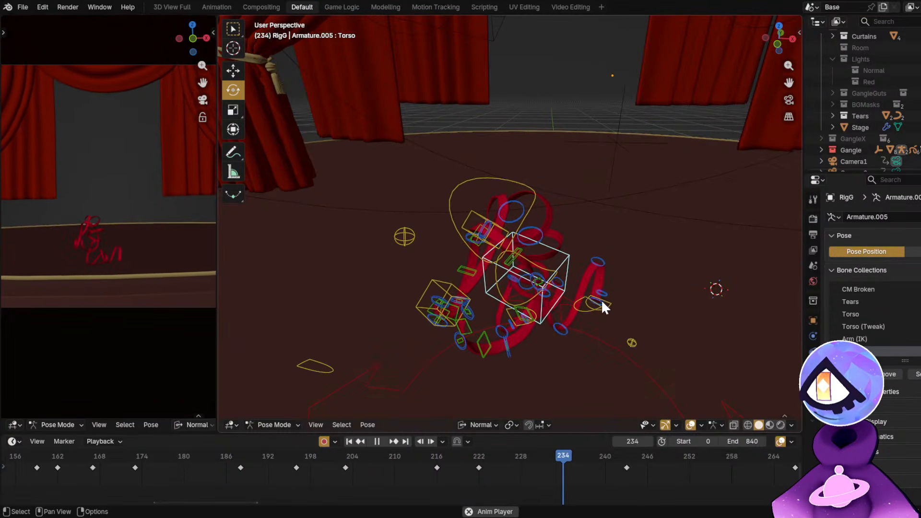
key("space")
Move all bones' keyframes at frames 228–232 seven frames later and those at frame 222 to 225, and replay with overlays hidden.
left_click(526, 207)
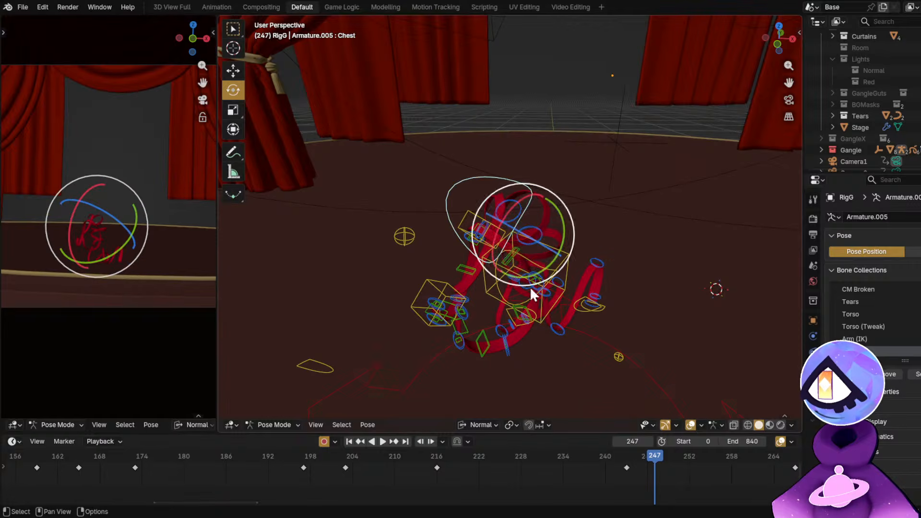
key("a")
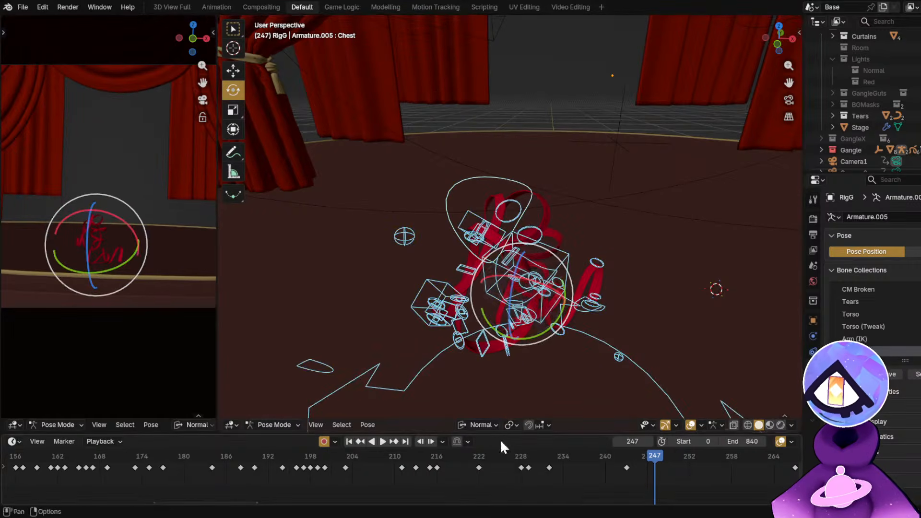
scroll(551, 491, "up", 2)
left_click_drag(392, 460, 579, 474)
left_click_drag(449, 467, 479, 467)
left_click(335, 458)
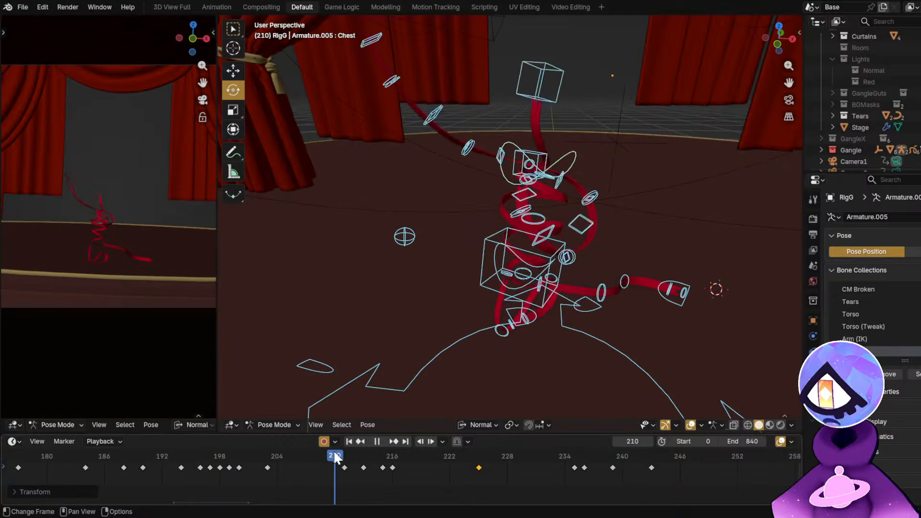
key("space")
key("alt+shift+z")
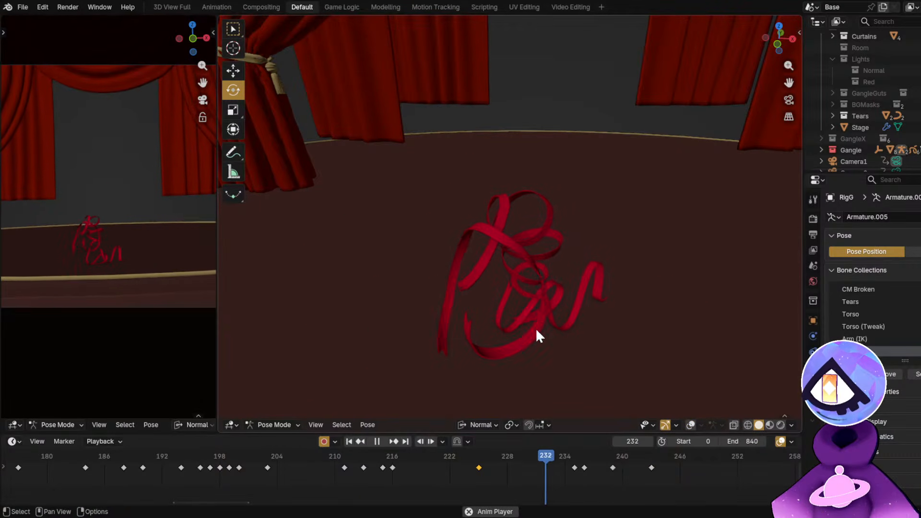
Select the arm control bones in Arm1CTRL.L's collection, duplicate their keyframes from frames 211 and 213 to 219 and 221, and play the fall.
left_click_drag(356, 464, 402, 458)
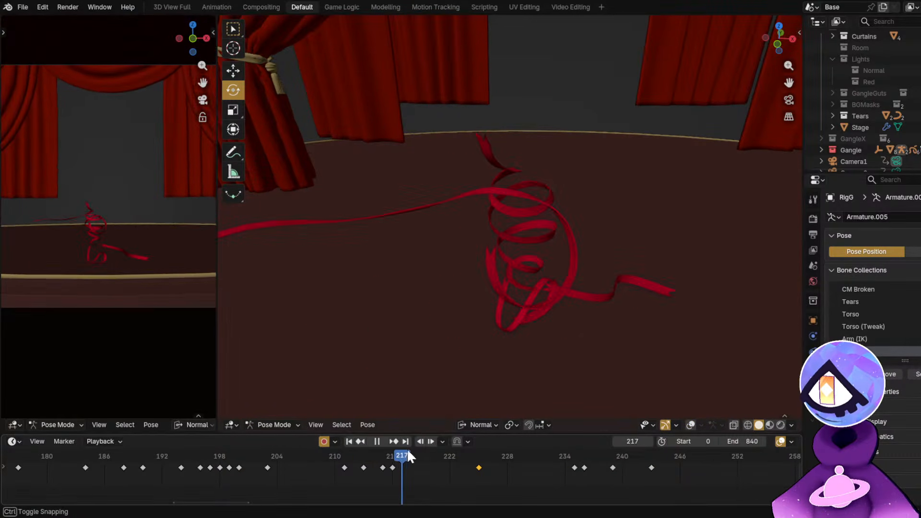
key("space")
key("alt+shift+z")
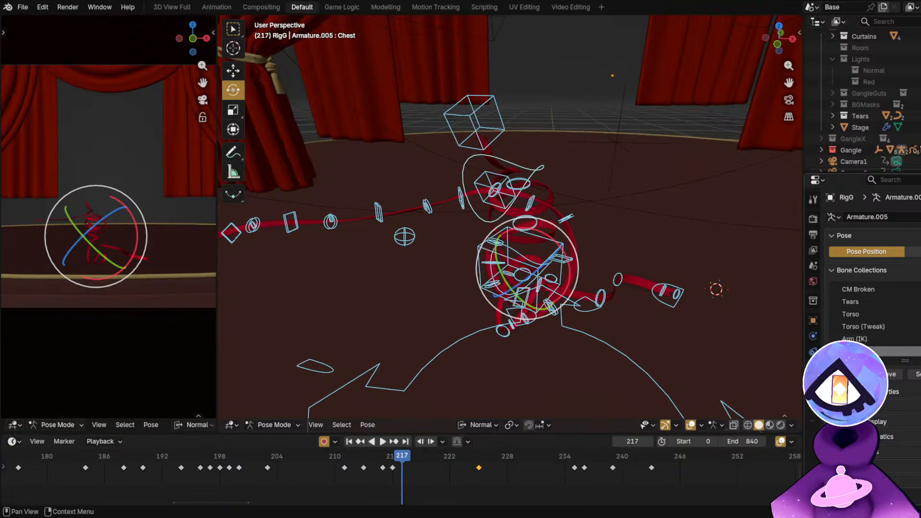
left_click(620, 253)
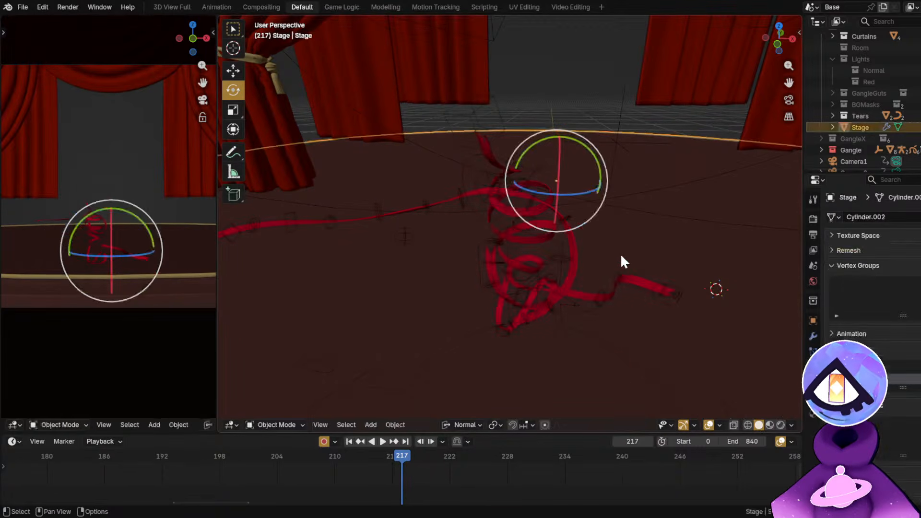
left_click(563, 216)
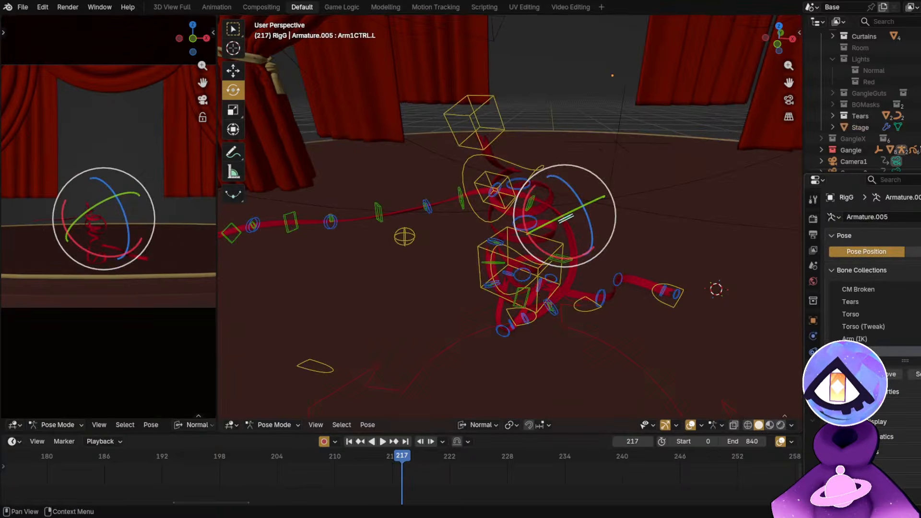
left_click(916, 374)
mouse_move(347, 466)
left_mouse_down()
mouse_move(478, 472)
mouse_move(360, 471)
left_mouse_up()
left_click(343, 458)
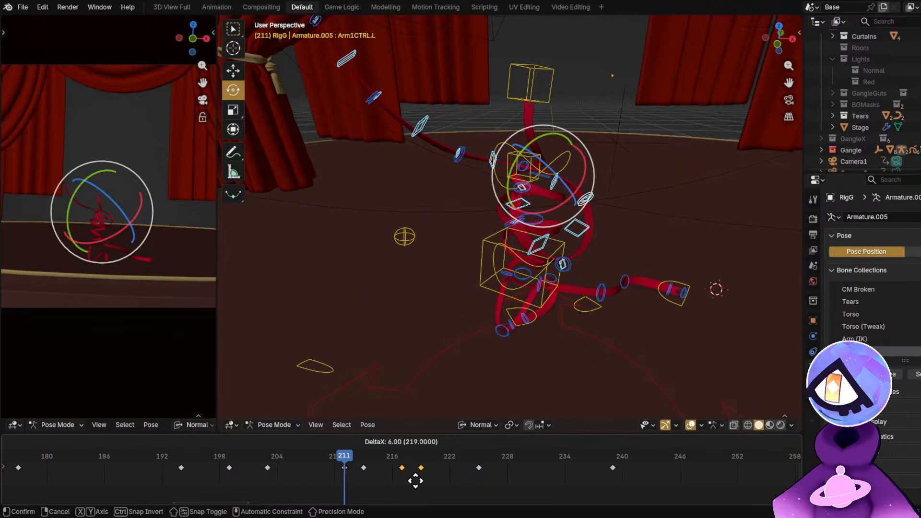
left_click(425, 477)
key("space")
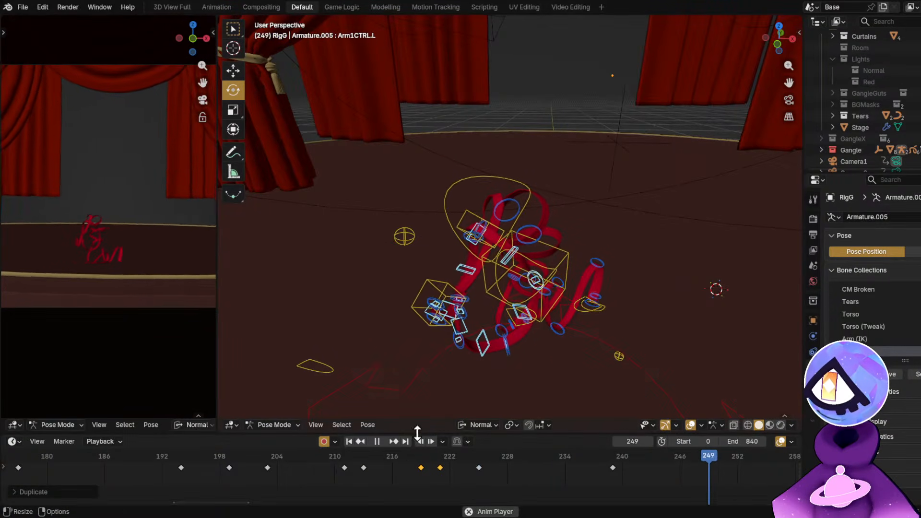
key("space")
Key HeadCTRL at frame 243, and at frame 249 move it about -0.15, 0.14 and 0.12 in X, Y and Z and rotate it slightly.
middle_click_drag(621, 458, 303, 456)
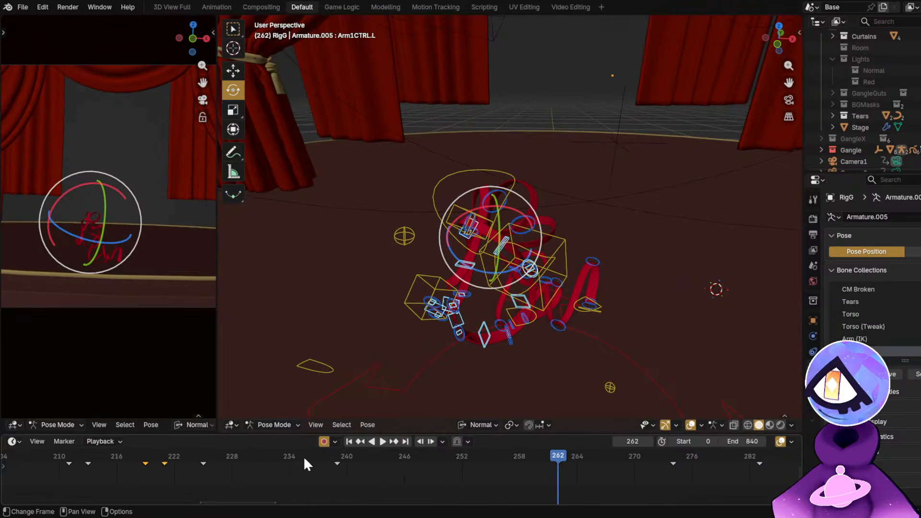
left_click_drag(323, 487, 389, 407)
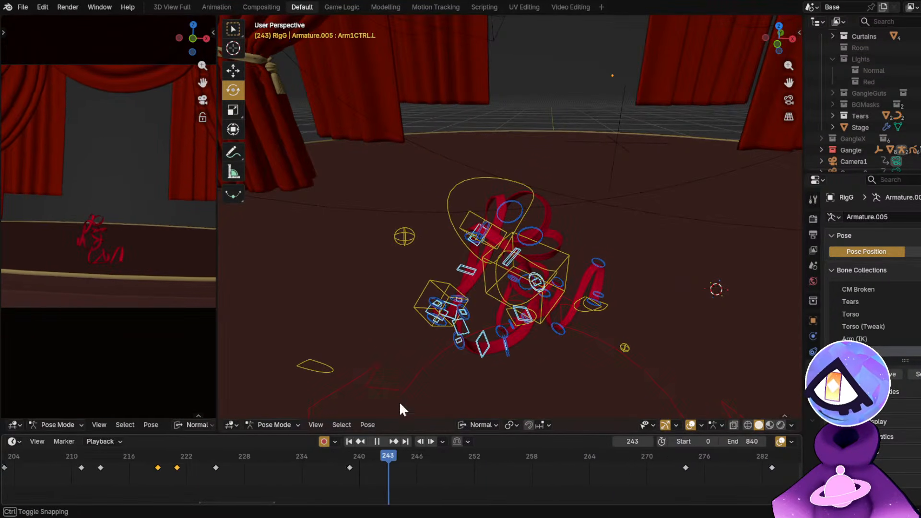
left_click(435, 286)
scroll(392, 468, "up", 2)
left_click_drag(304, 454, 469, 471)
key("i")
middle_click_drag(501, 344, 577, 384)
key("g")
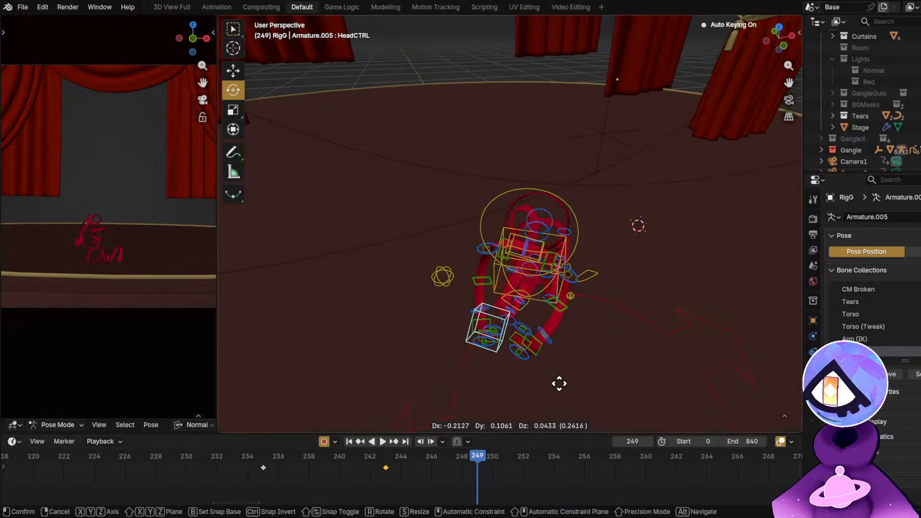
left_click(574, 383)
key("r")
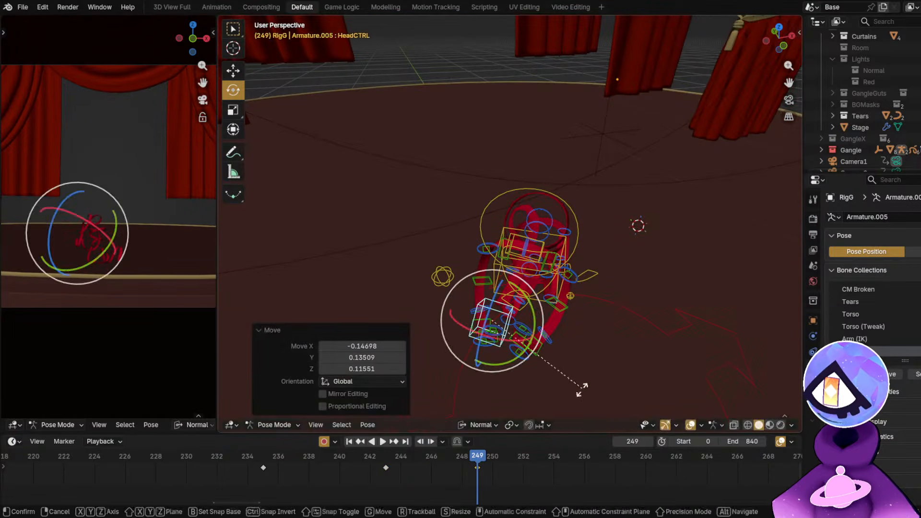
left_click(565, 390)
Pose HeadCTRL at frame 255 by moving it between the arms and rotating it -21.7° in the view.
left_click_drag(496, 459, 563, 474)
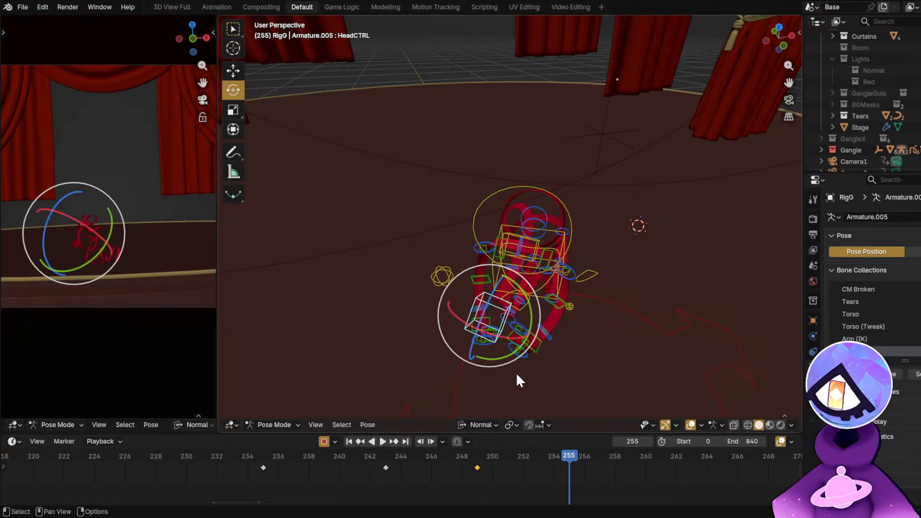
key("g")
left_click(530, 372)
key("i")
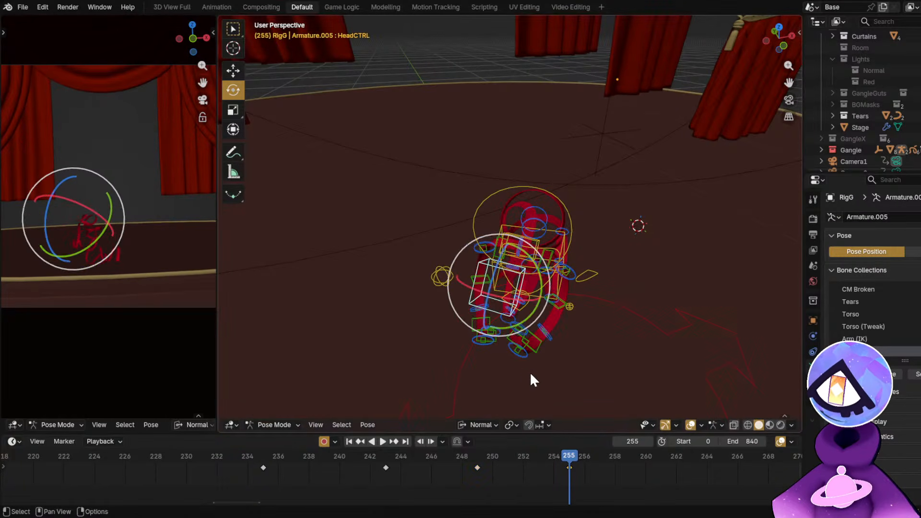
left_click(516, 378)
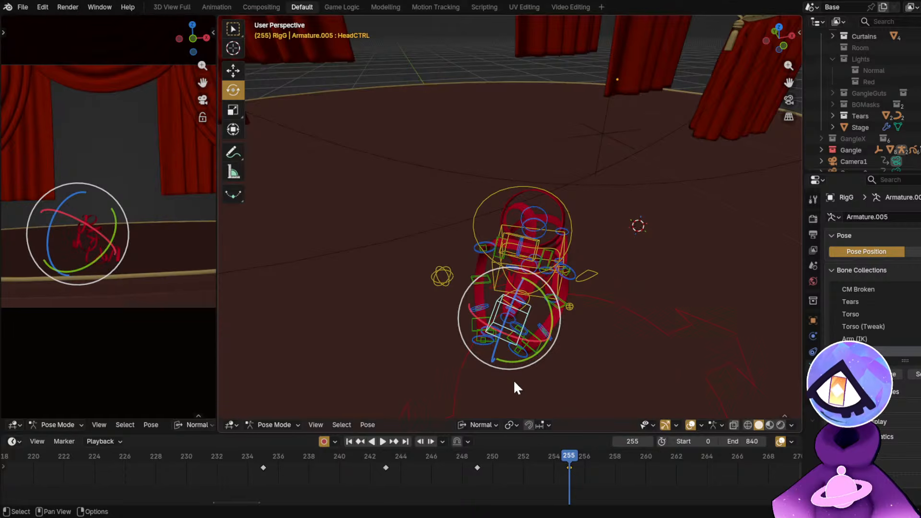
key("g")
left_click(600, 355)
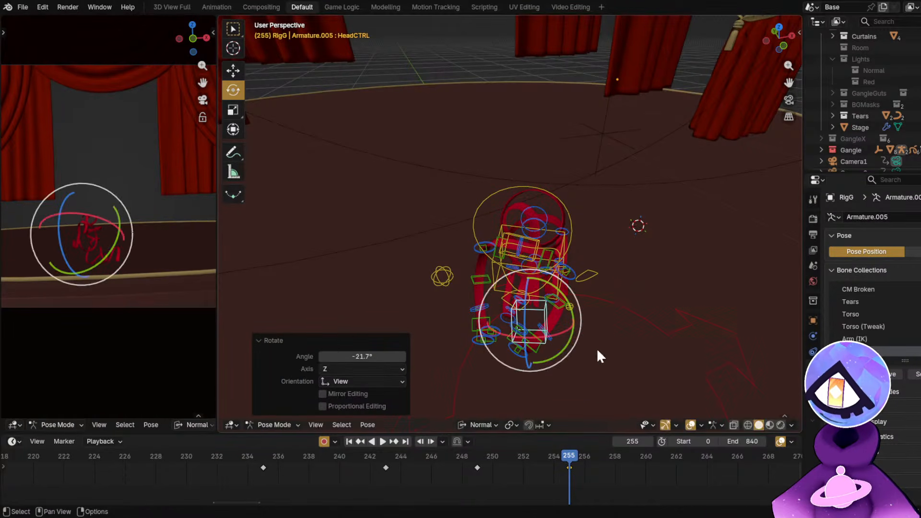
key("g")
left_click(606, 398)
At frame 262, move HeadCTRL about -1.02 in X and 0.41 in Y, rotate it about 24°, and play the head sway from frame 237.
left_click_drag(584, 464, 672, 470)
key("g")
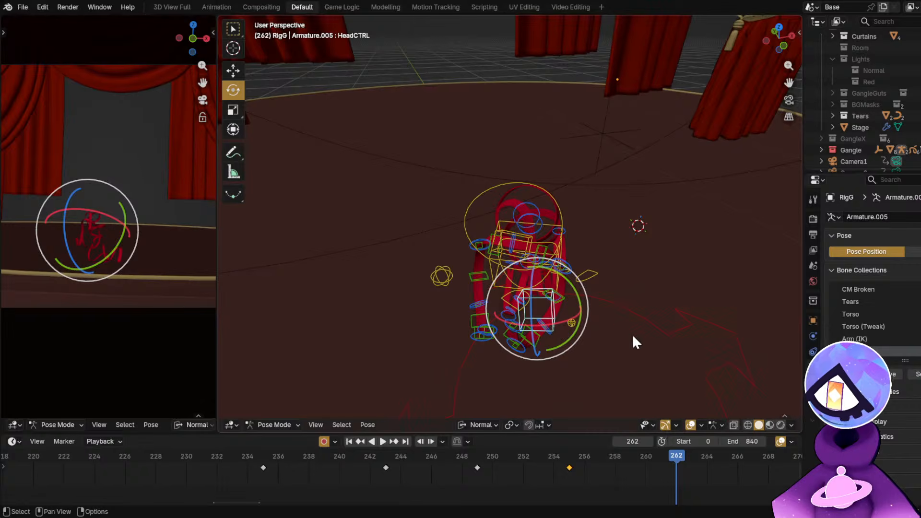
left_click(569, 349)
key("r")
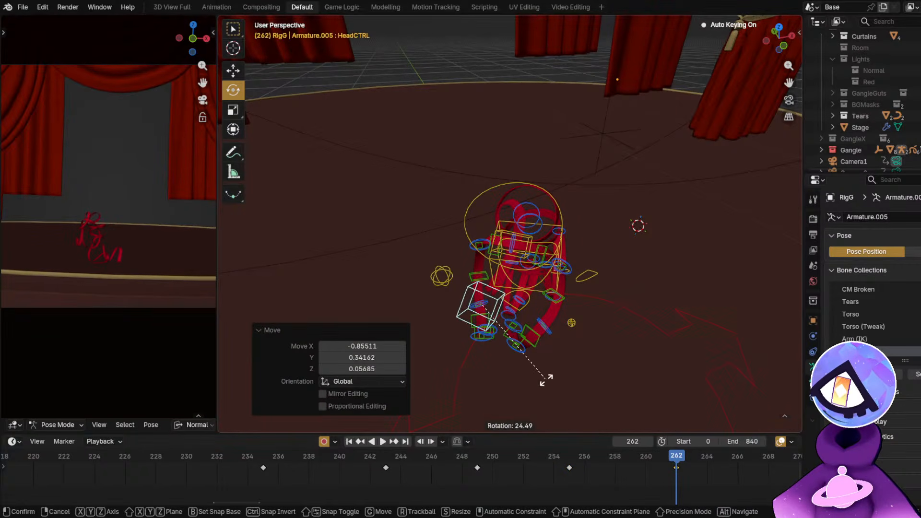
left_click(546, 379)
key("g")
left_click(534, 387)
left_click(298, 456)
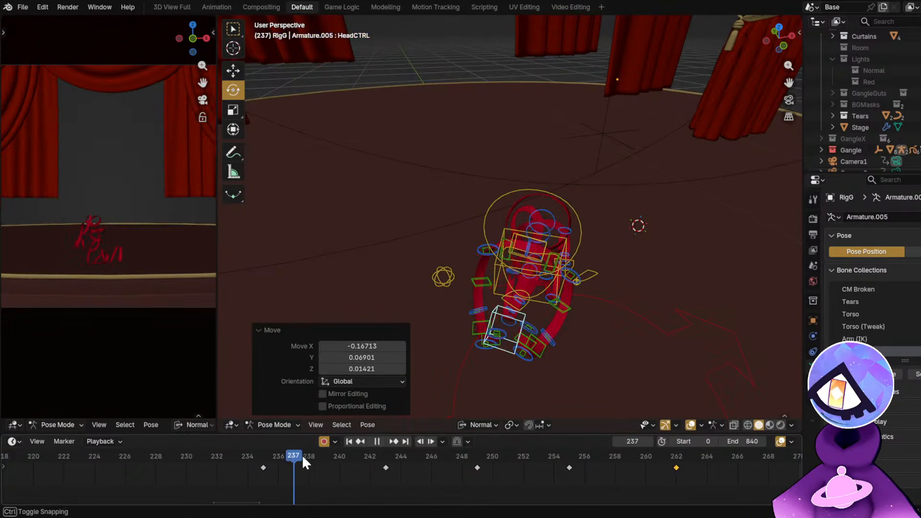
key("space")
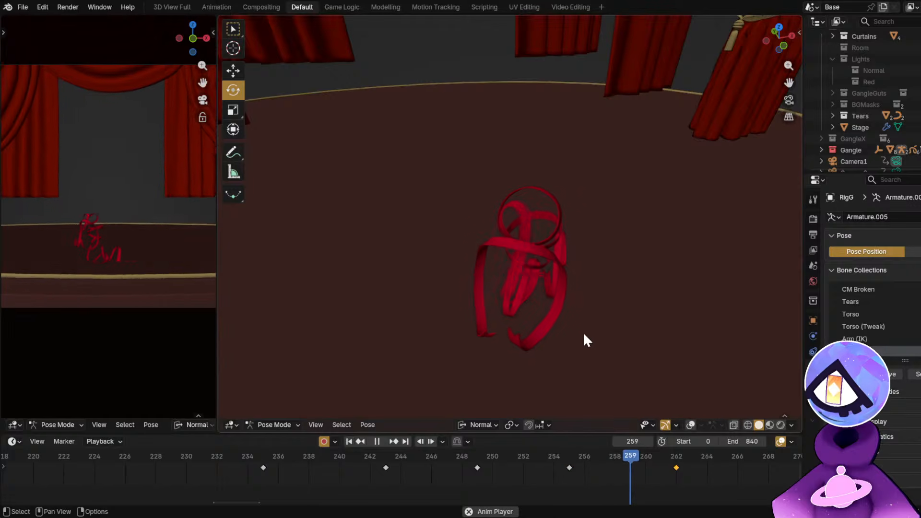
key("space")
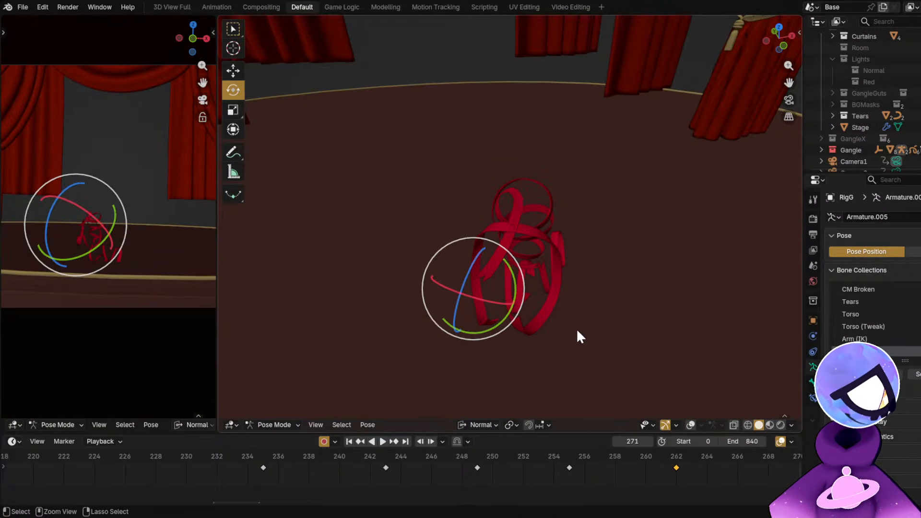
Play the head sway repeatedly from frame 226 and examine it from a second viewing angle.
left_click(132, 456)
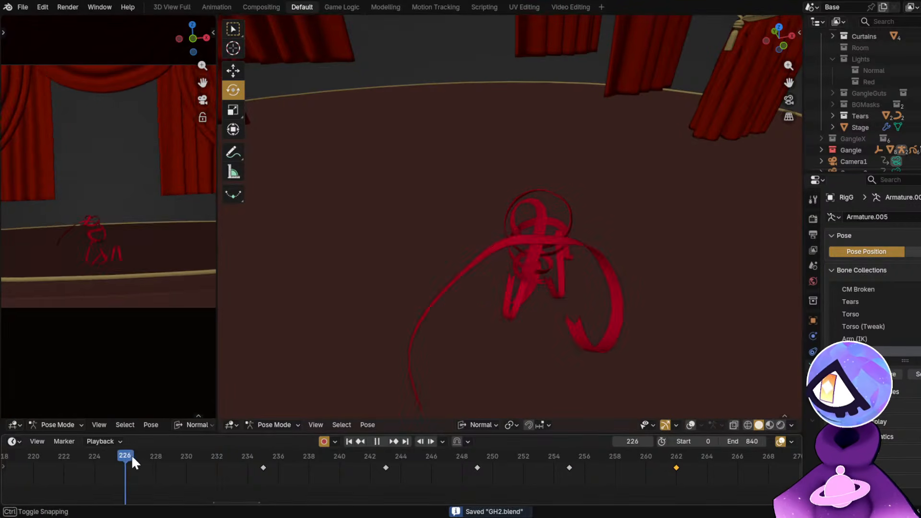
key("space")
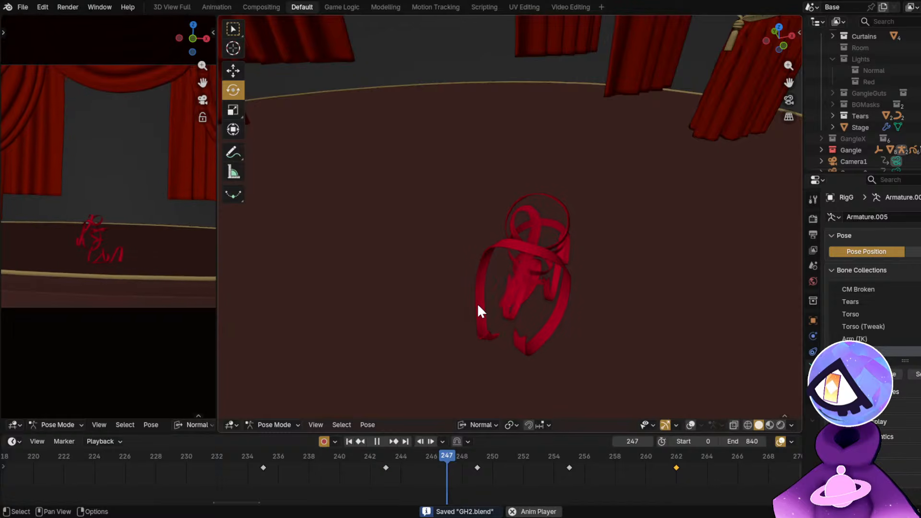
key("space")
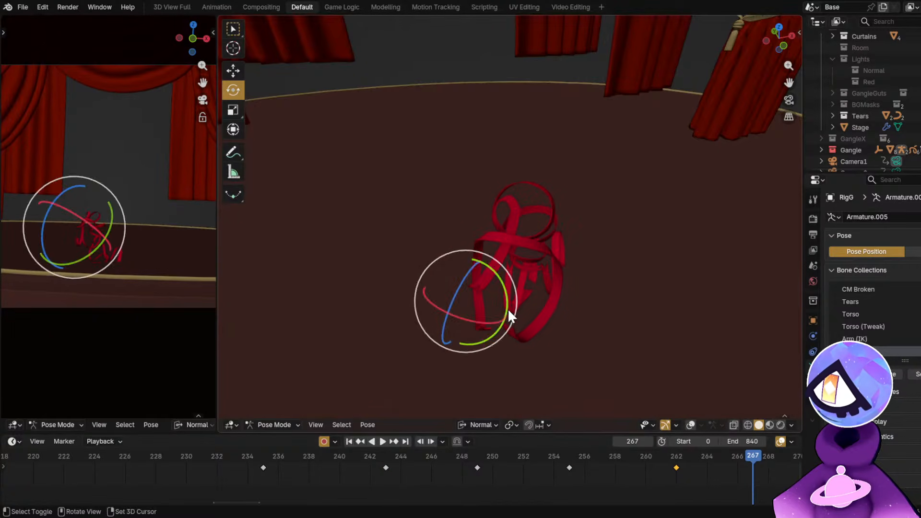
middle_click_drag(510, 304, 522, 334)
key("space")
key("space")
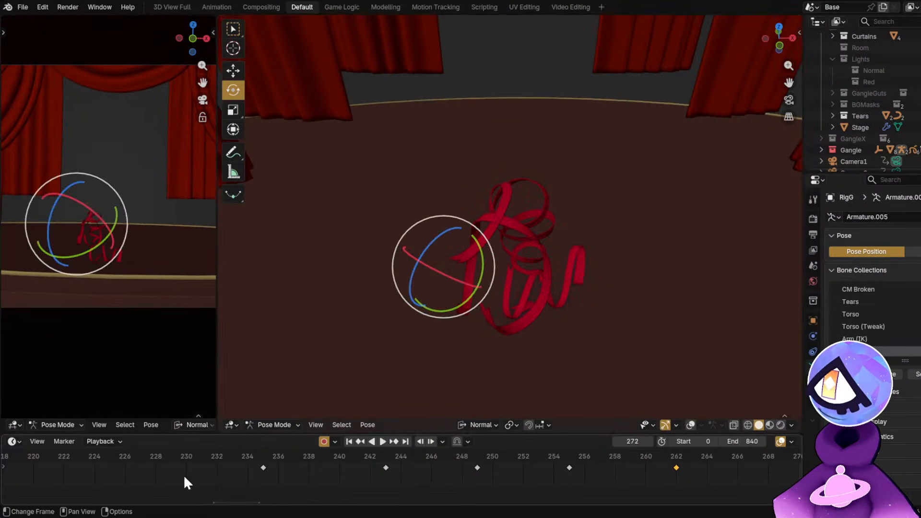
left_click(123, 452)
key("space")
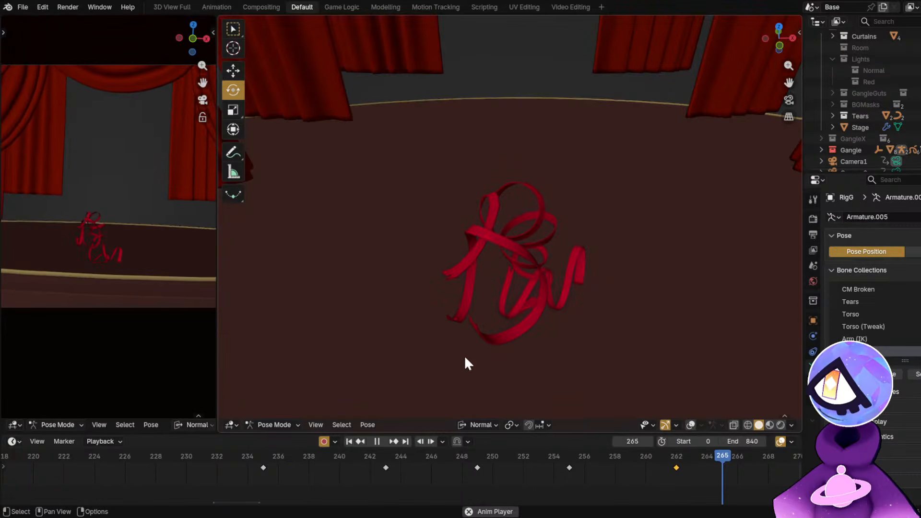
key("space")
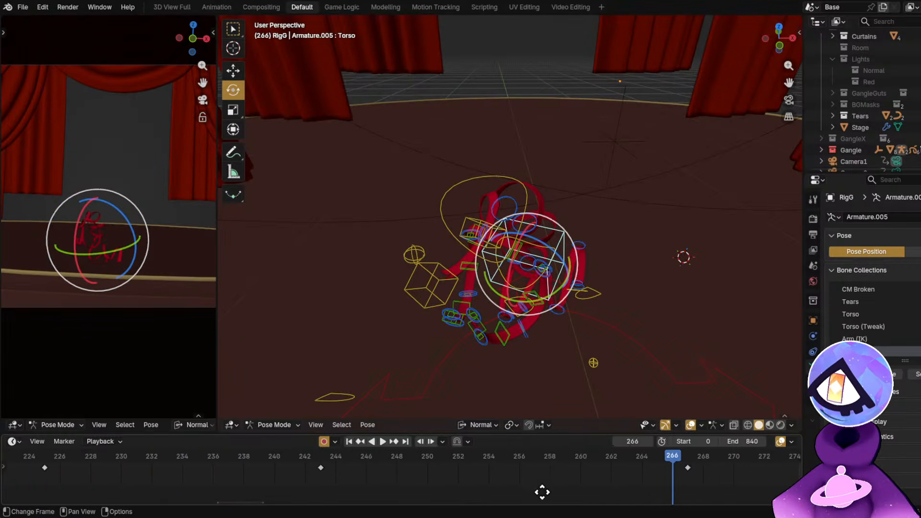
Duplicate the Torso keyframe from frame 243 onto frame 267 and play the motion without overlays.
middle_click_drag(542, 492, 460, 489)
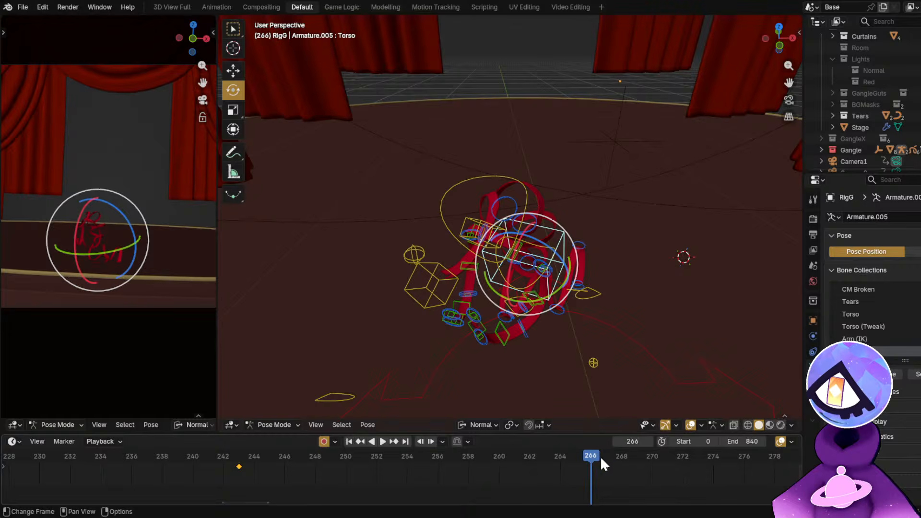
mouse_move(599, 456)
left_mouse_down()
mouse_move(684, 461)
mouse_move(610, 470)
left_mouse_up()
left_click_drag(239, 465, 579, 486)
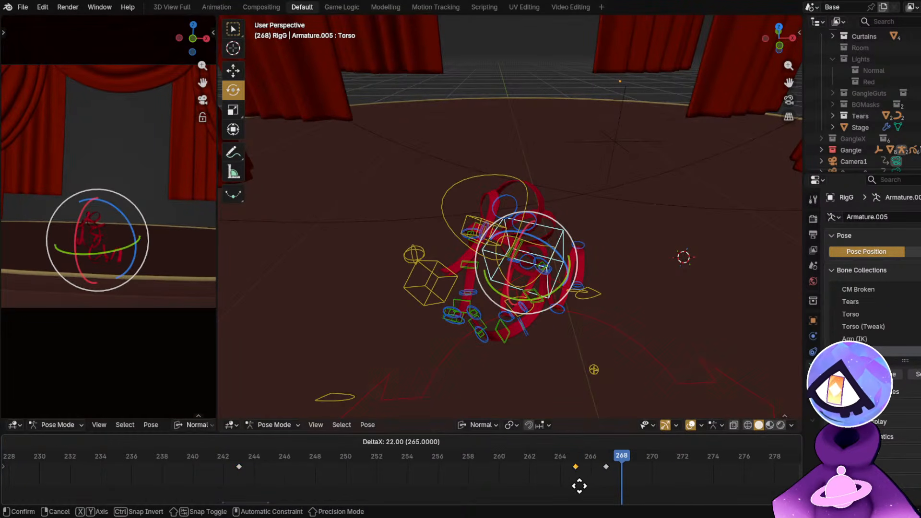
left_click(609, 483)
left_click(425, 450)
key("space")
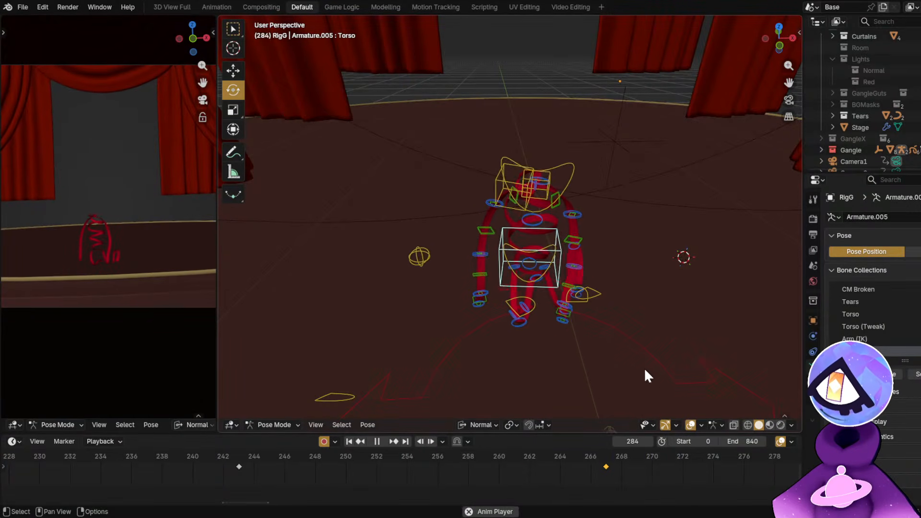
key("shift+alt+z")
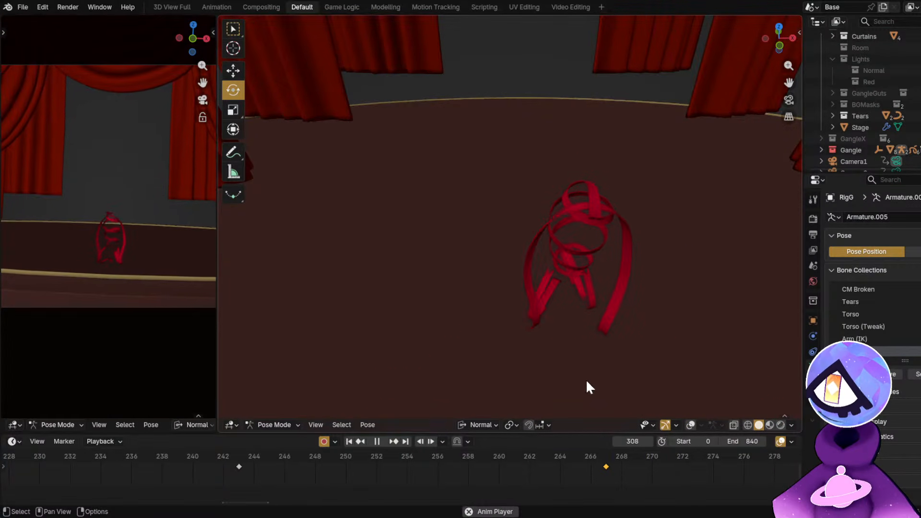
key("space")
Duplicate the Torso keyframe from frame 282 to frame 300 and play the rise.
scroll(687, 486, "down", 2)
middle_click_drag(367, 456, 291, 453)
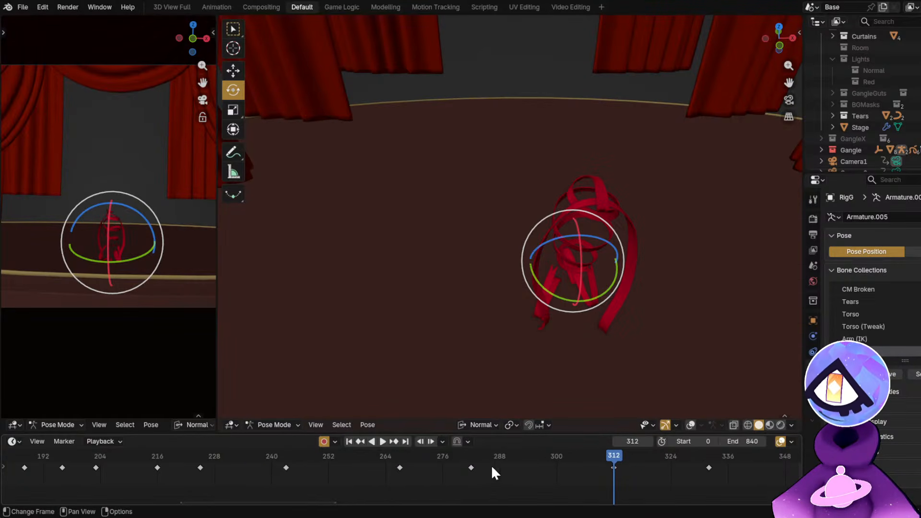
left_click_drag(422, 454, 509, 467)
left_click(471, 467)
key("shift+d")
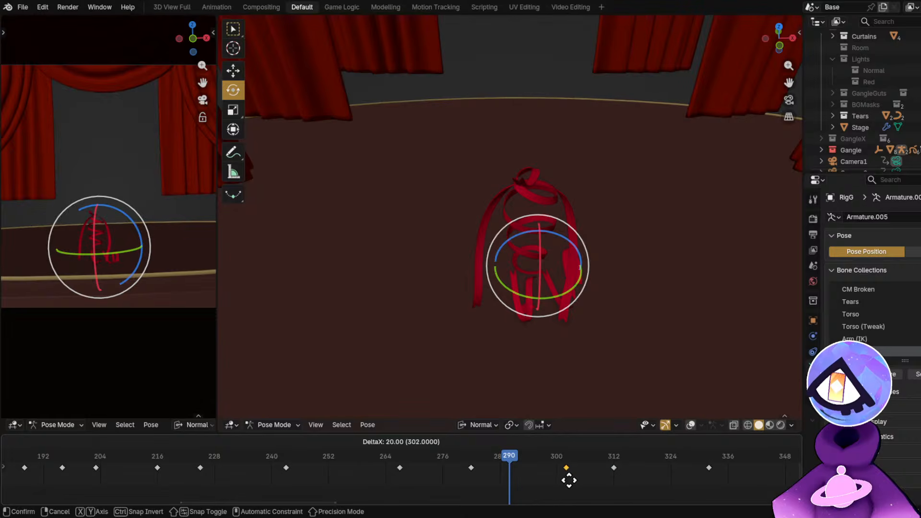
left_click(556, 479)
key("space")
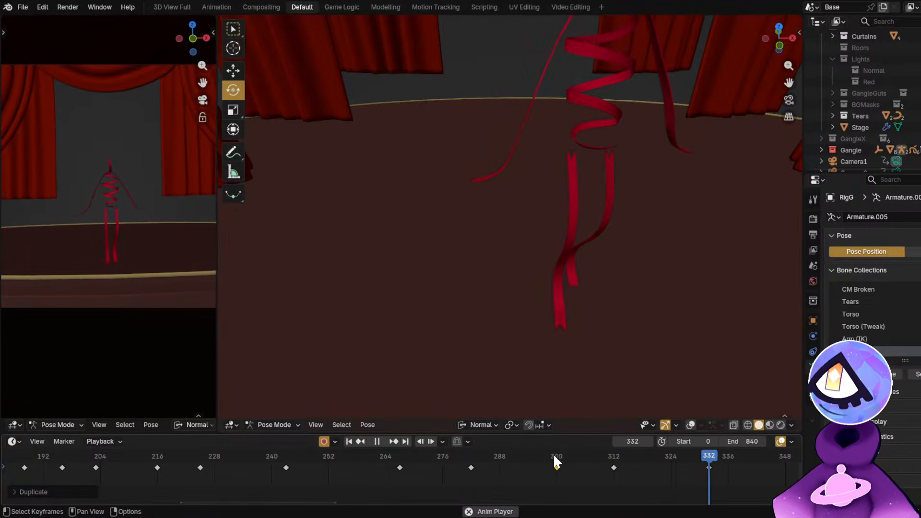
key("space")
Play the fall and head sway from about frame 174 to review the new torso timing.
middle_click_drag(224, 479, 356, 496)
left_click(91, 457)
key("space")
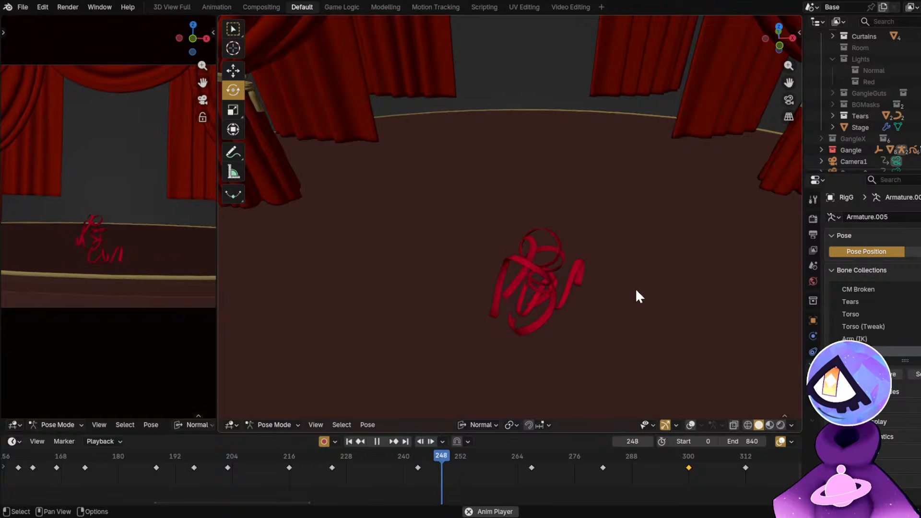
key("space")
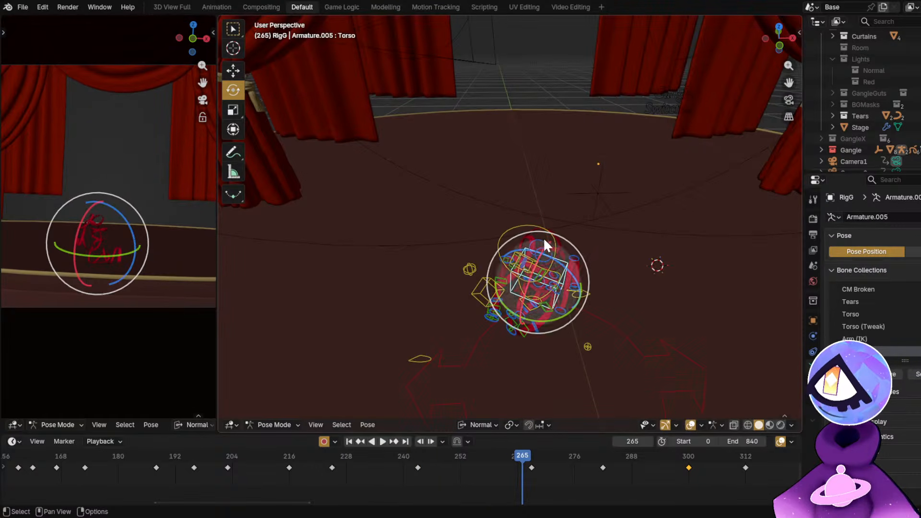
Select the Chest control and rotate it at frame 250, first by -2.85° about its Y axis and then with a small further adjustment.
scroll(538, 236, "up", 4)
middle_click_drag(515, 270, 396, 248)
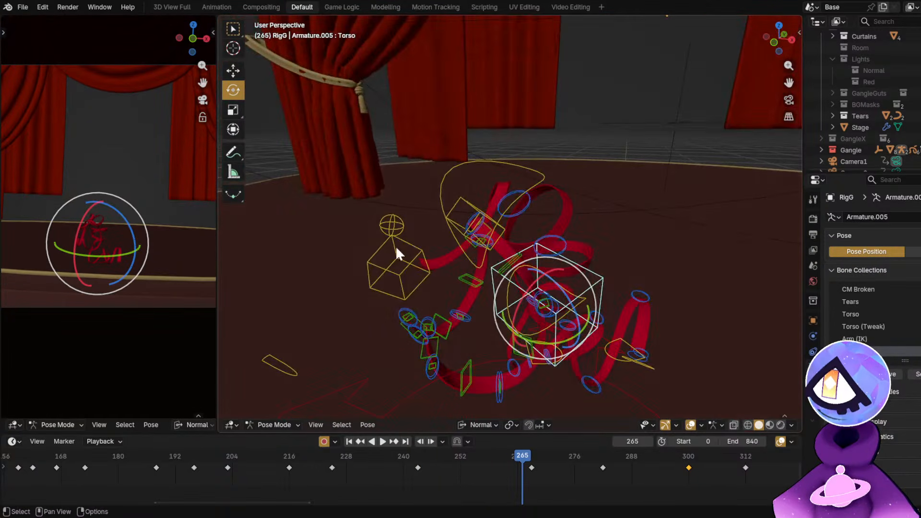
left_click(390, 255)
left_click(407, 242)
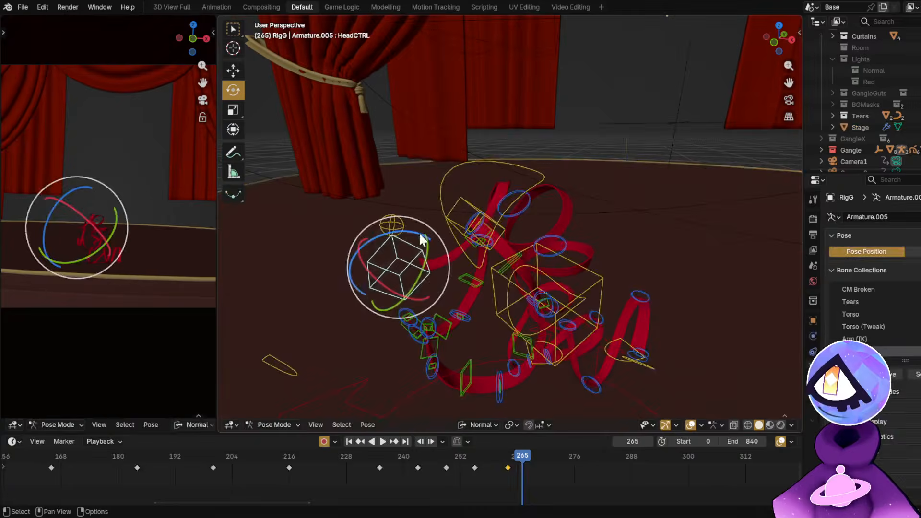
left_click(459, 172)
scroll(383, 460, "up", 2)
left_click_drag(370, 456, 446, 474)
middle_click_drag(481, 290, 574, 273)
left_click_drag(585, 272, 493, 303)
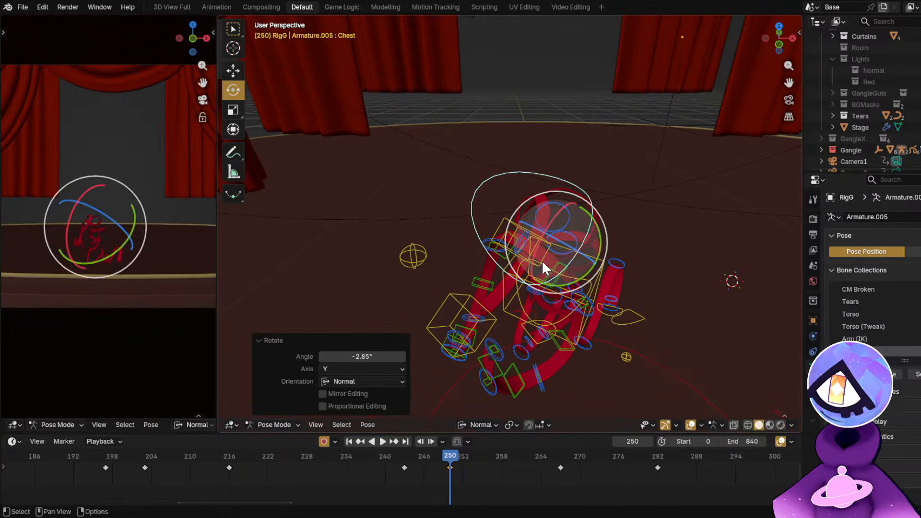
left_click_drag(542, 260, 538, 254)
Rotate the Chest slightly at frame 256 and by -4.15° about Y at frame 262, and play the result without overlays.
left_click_drag(452, 463, 488, 456)
left_click_drag(570, 275, 567, 281)
left_click_drag(502, 472, 533, 431)
left_click_drag(574, 278, 551, 274)
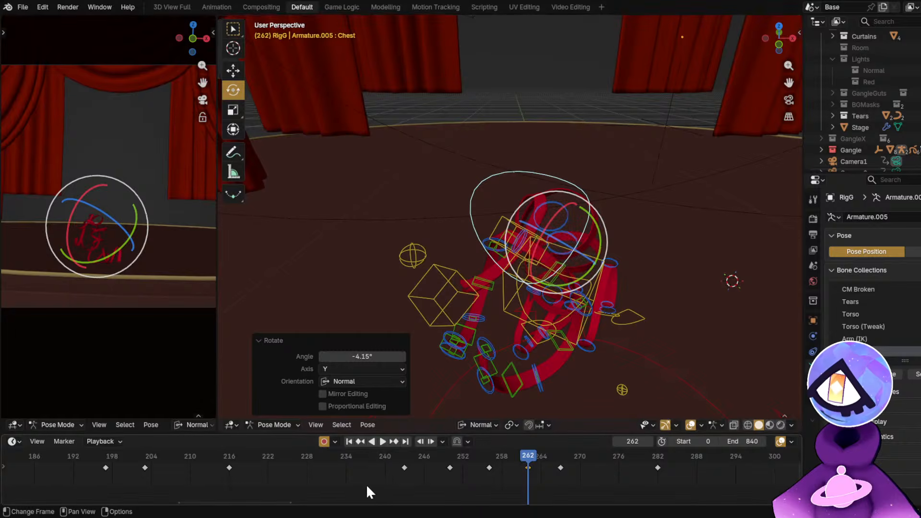
left_click(375, 455)
key("space")
key("alt+shift+z")
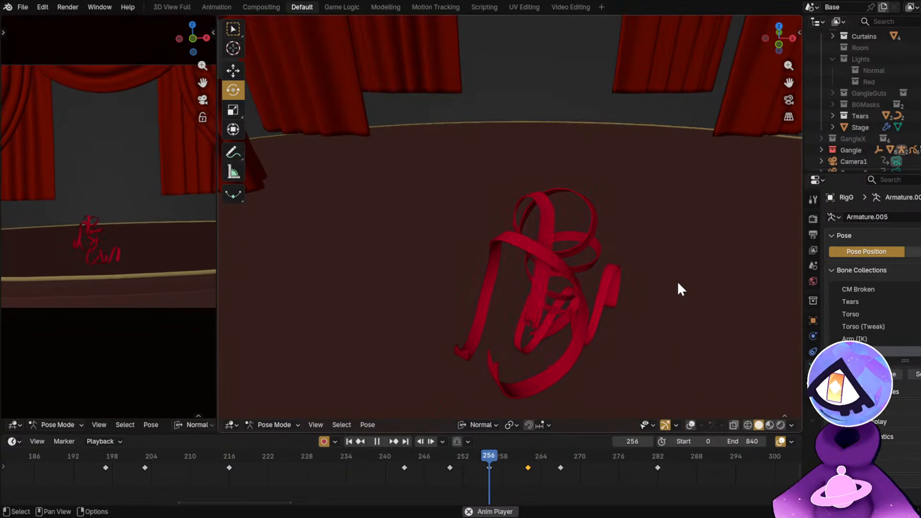
Duplicate the Chest keyframe from frame 262 onto frame 267 and play the animation.
left_click(523, 453)
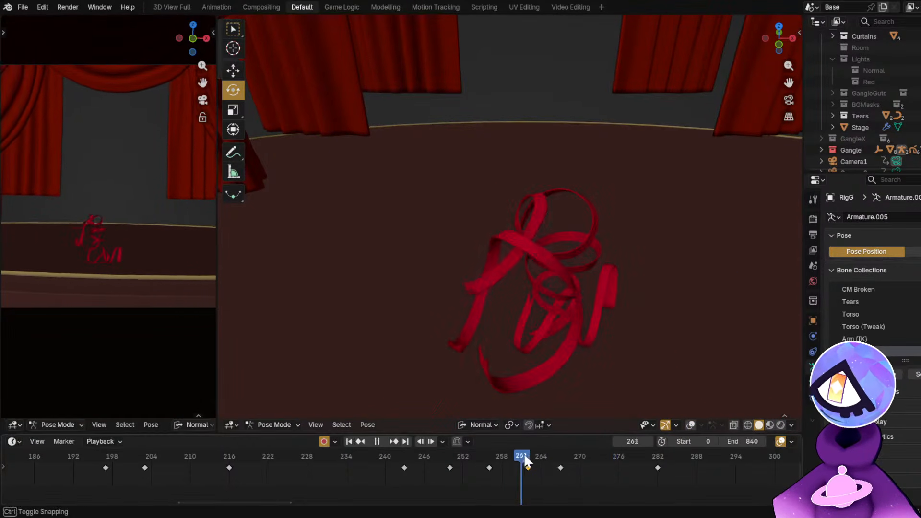
key("space")
key("alt+shift+z")
key("g")
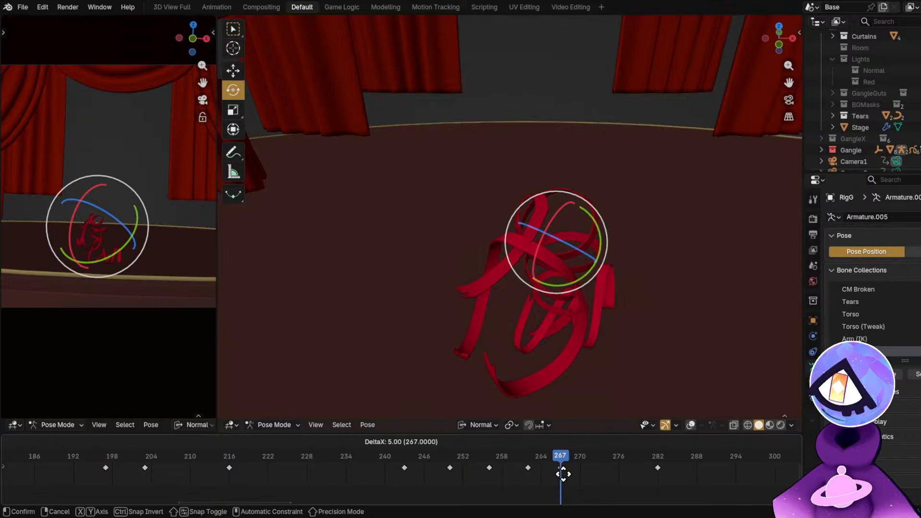
left_click(562, 474)
key("space")
key("space")
left_click(377, 457)
key("space")
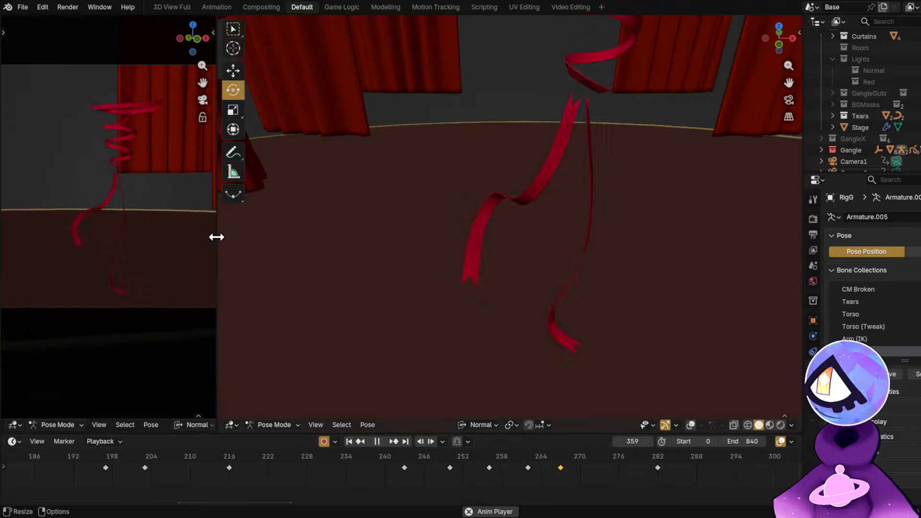
Widen the camera viewport, return the animation to frame 0 and save the file.
left_click_drag(217, 237, 439, 249)
key("space")
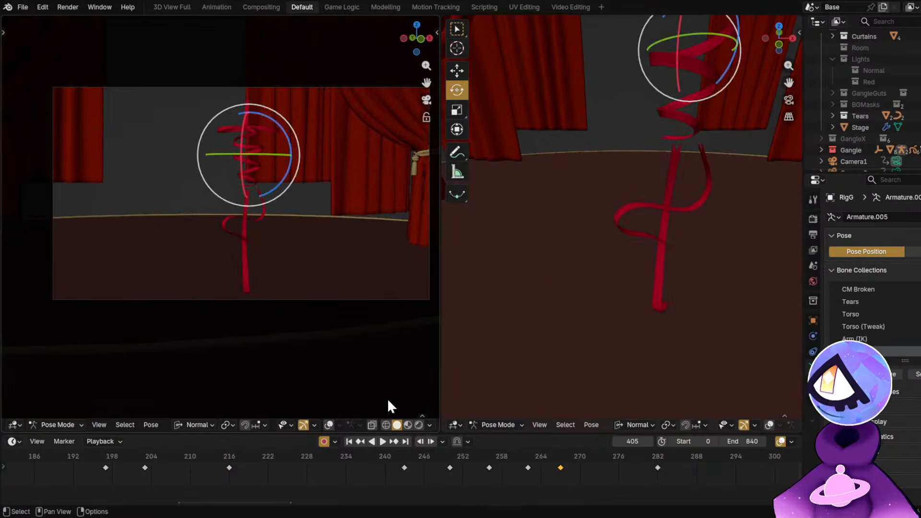
left_click(349, 441)
key("ctrl+s")
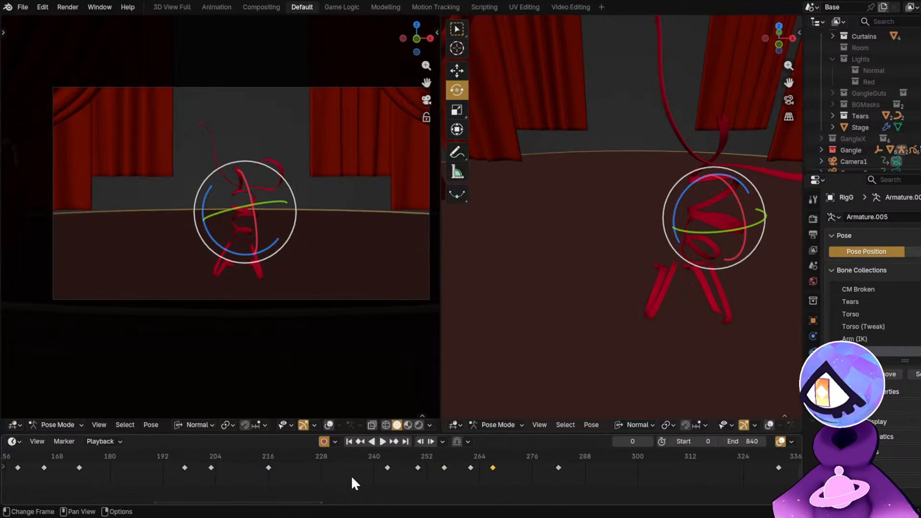
Show the camera view in rendered shading with the Lights, Room, GangleGuts and BGMasks collections enabled.
scroll(351, 475, "down", 2)
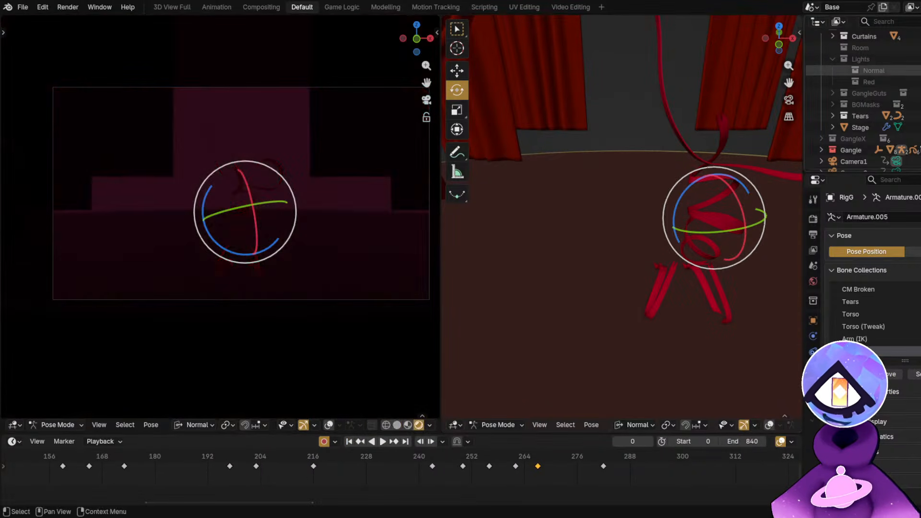
left_click(917, 59)
left_click(917, 48)
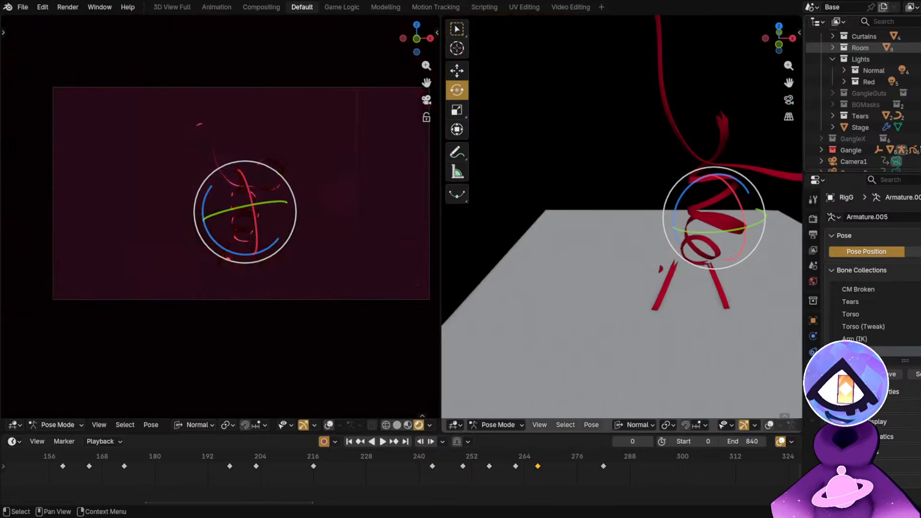
left_click(917, 93)
scroll(913, 115, "up", 1)
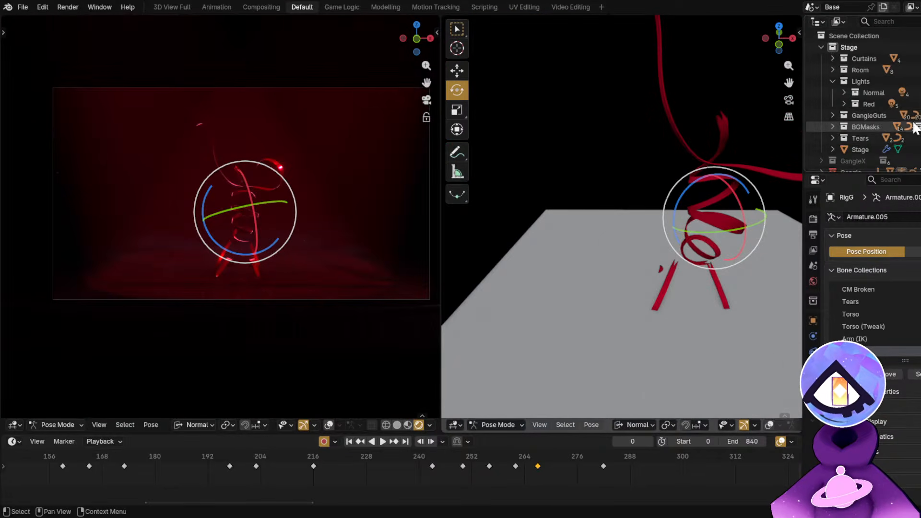
Expand the camera view across the whole viewport area and play the complete rendered animation from frame 0.
key("alt+shift+z")
key("alt+shift+z")
scroll(291, 238, "up", 1)
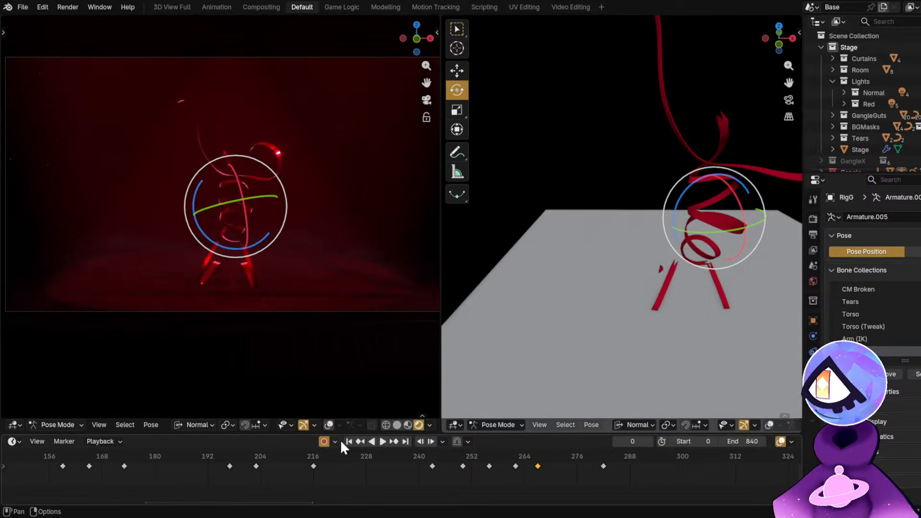
scroll(308, 288, "up", 1)
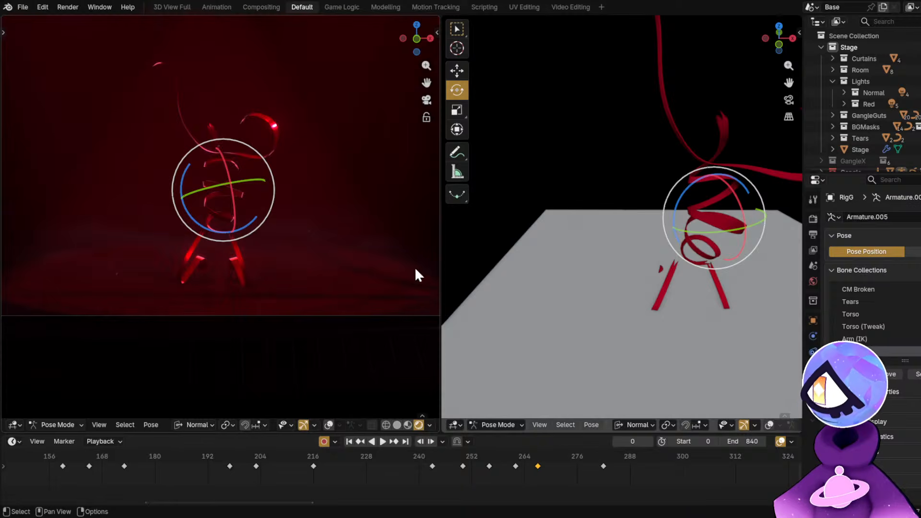
left_click_drag(437, 424, 567, 284)
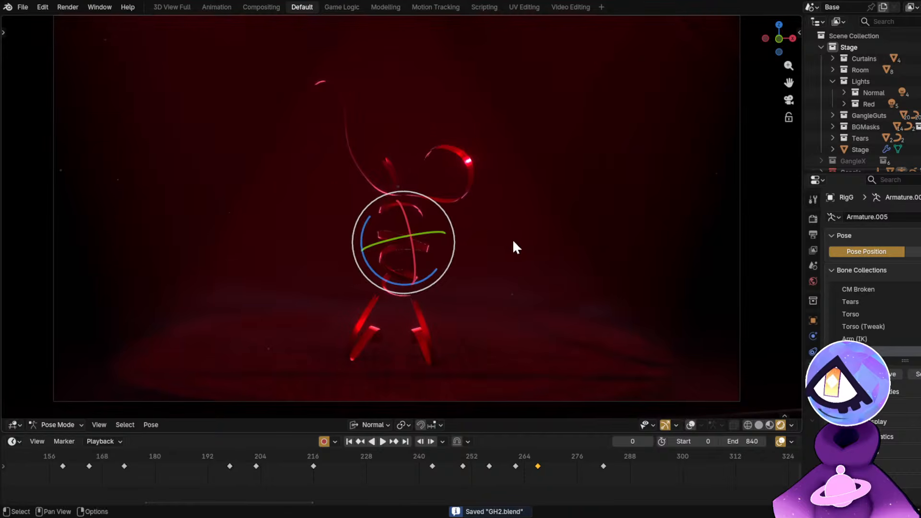
key("space")
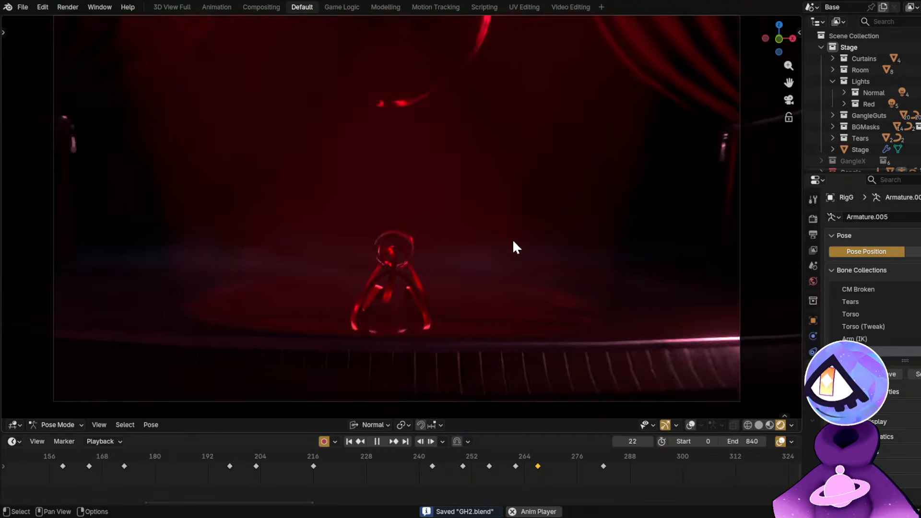
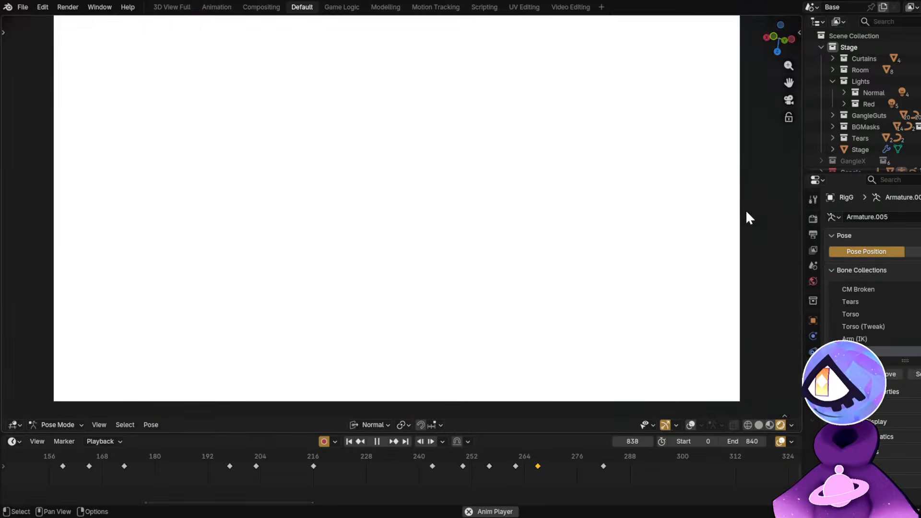
key("space")
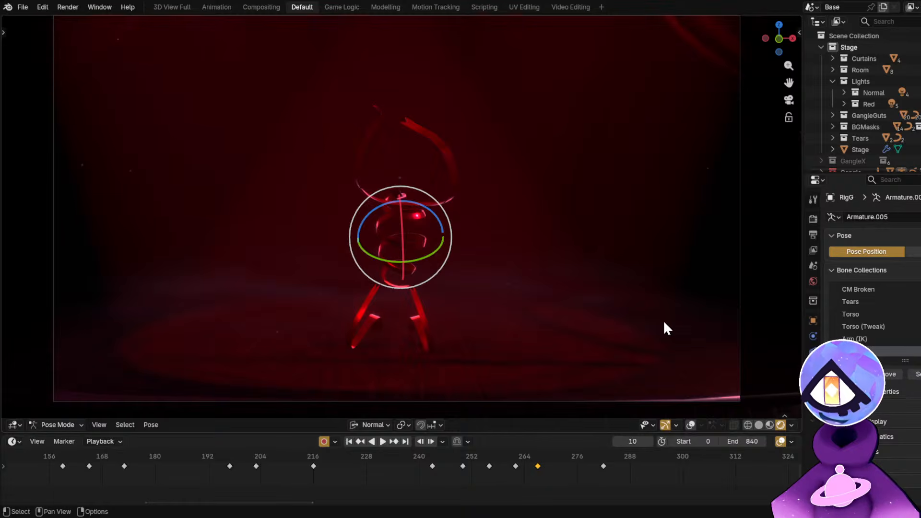
scroll(406, 477, "down", 8)
scroll(365, 472, "down", 4)
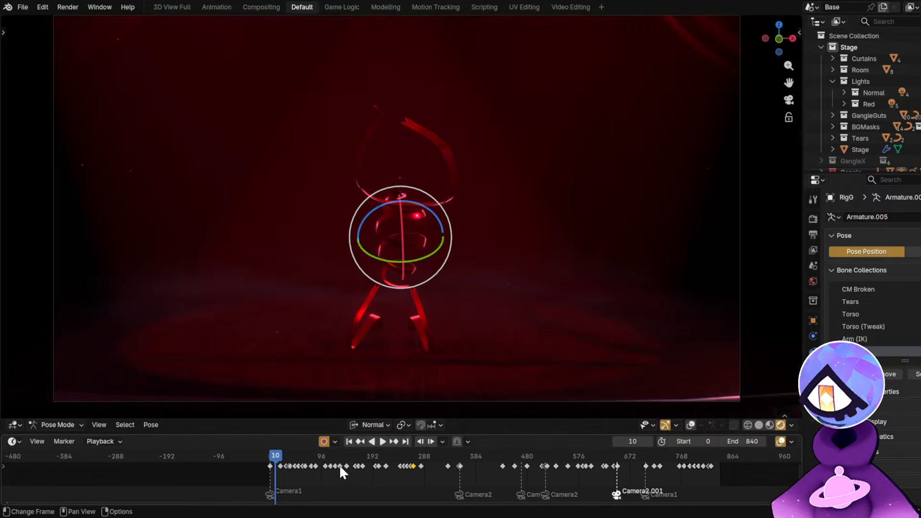
Move the animation to frame 651 and save the file.
left_click_drag(280, 449, 619, 479)
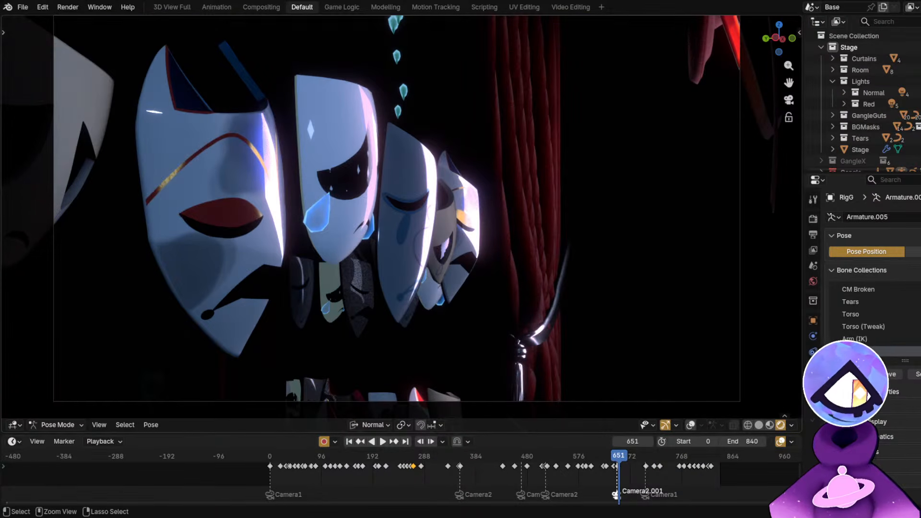
key("ctrl+s")
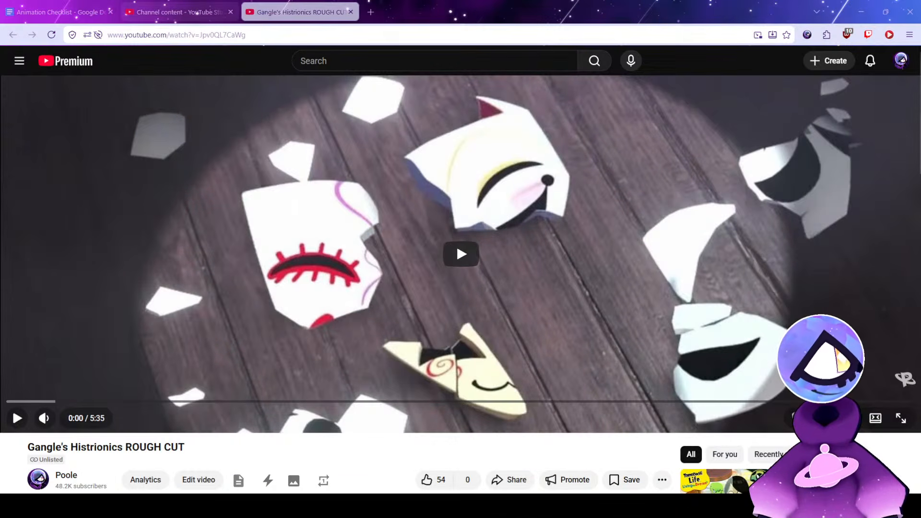
Switch to the browser and review the Histrionic section of the Animation Checklist document.
left_click(47, 5)
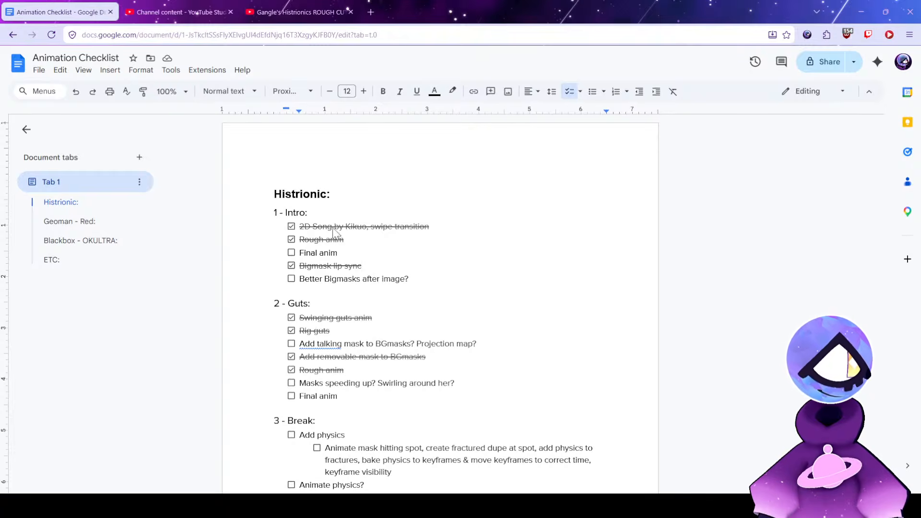
scroll(370, 295, "down", 1)
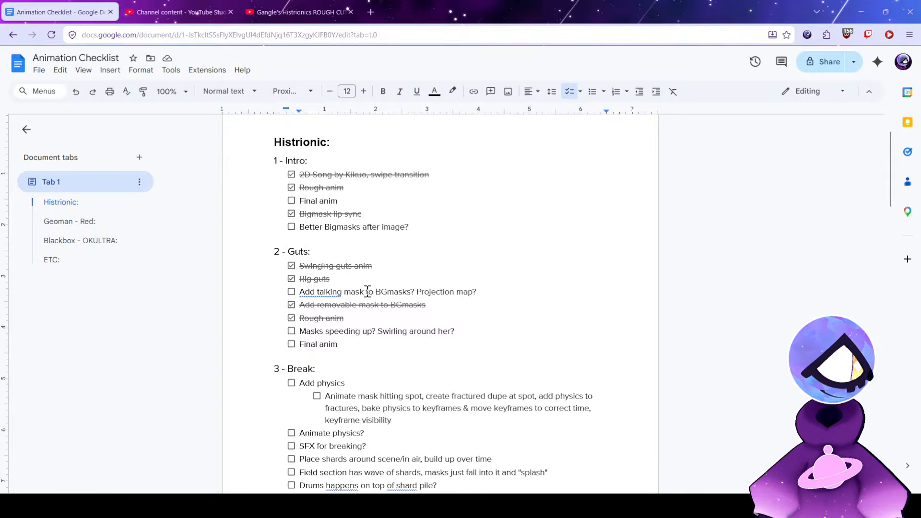
Watch the Gangle's Histrionics ROUGH CUT video in full screen, pause it at 5:06 and leave full screen.
left_click(307, 7)
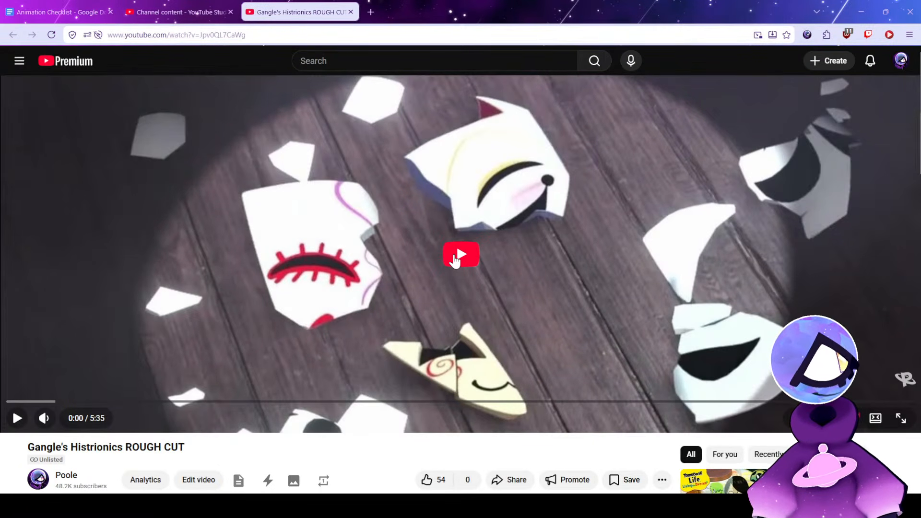
left_click(901, 418)
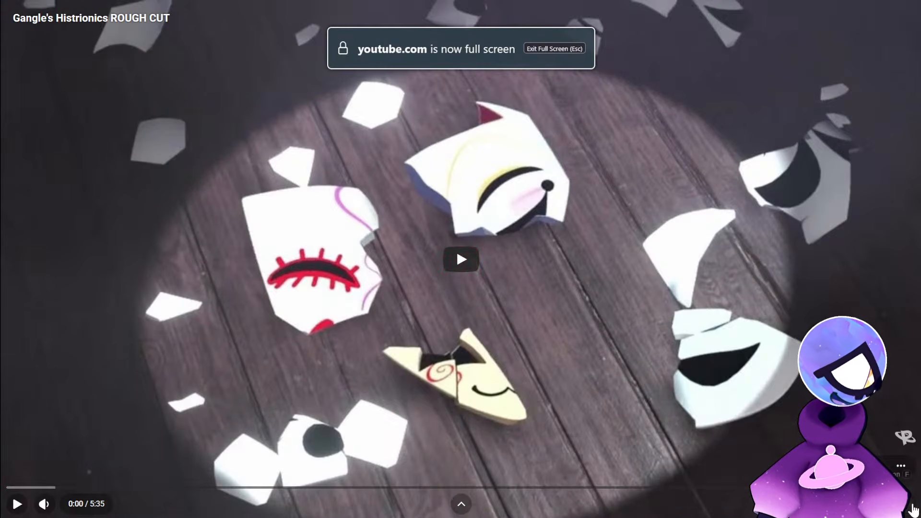
key("Escape")
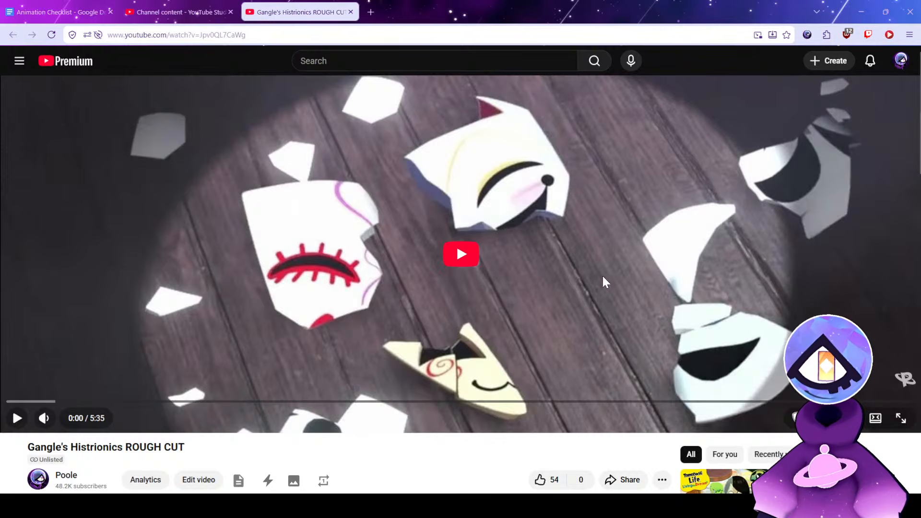
left_click(900, 418)
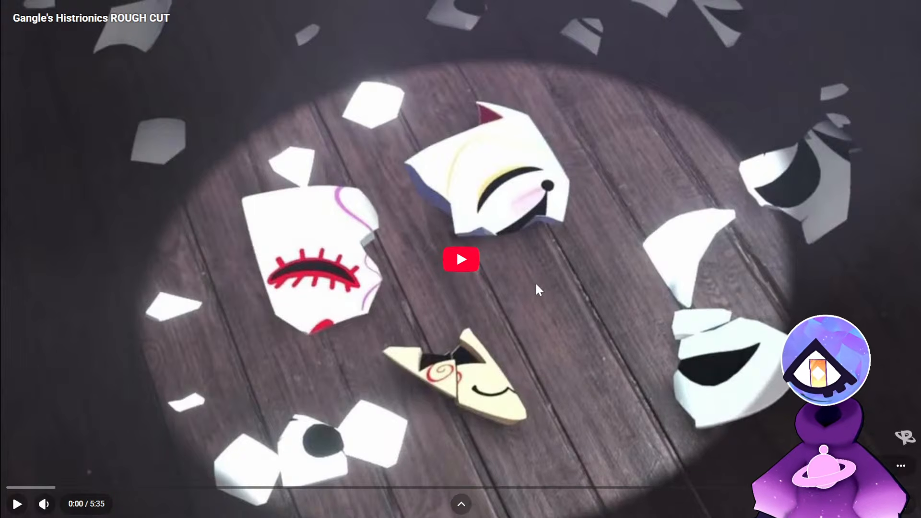
double_click(510, 269)
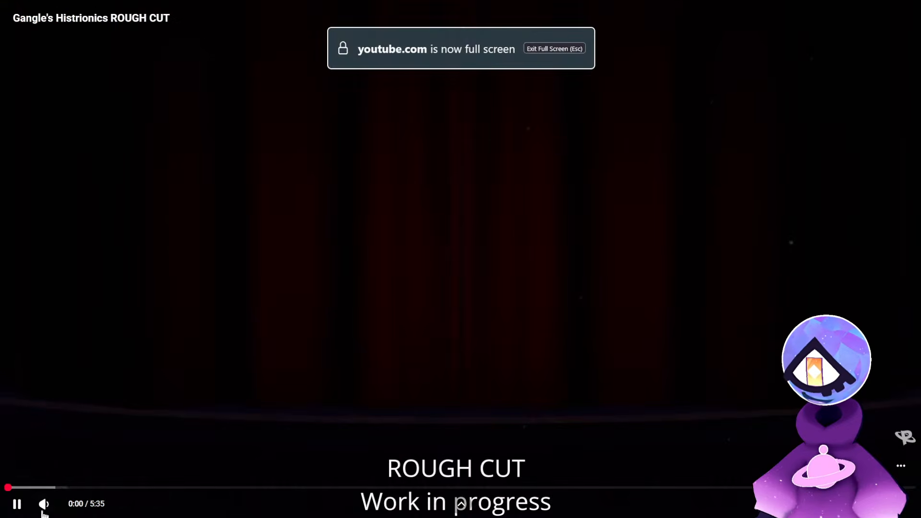
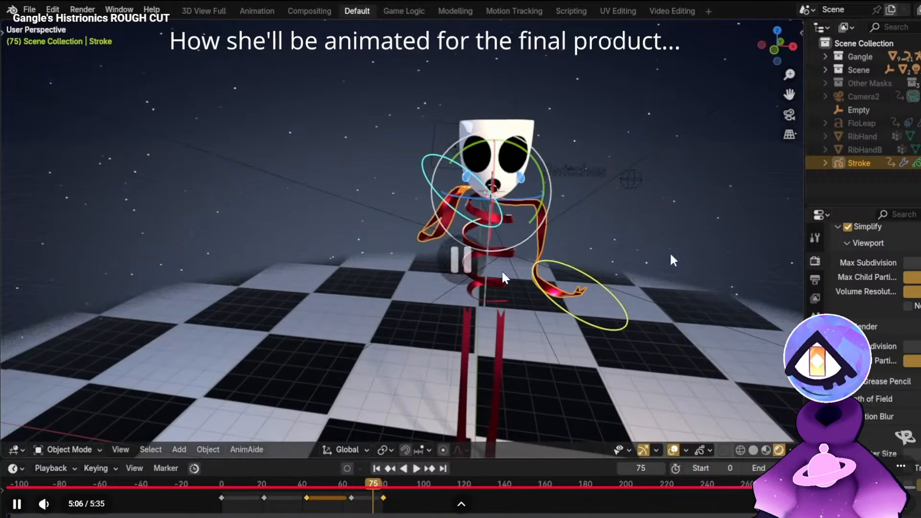
left_click(502, 277)
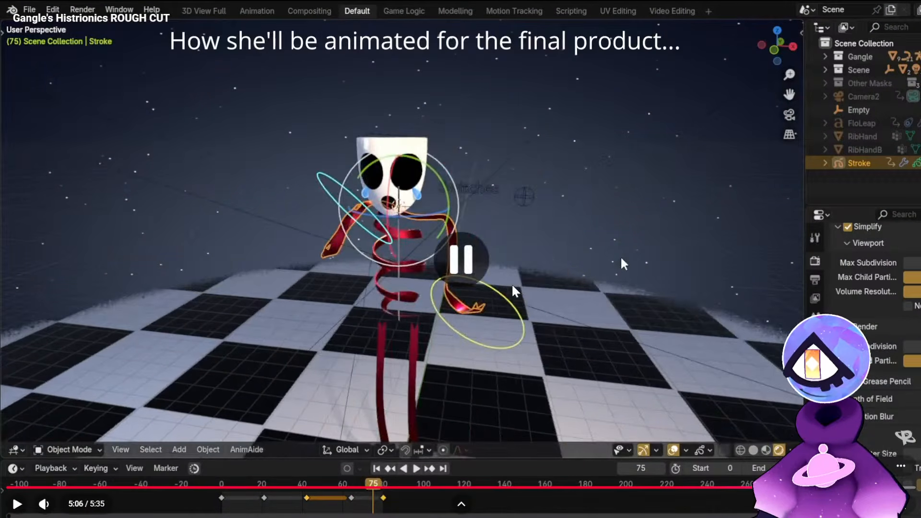
left_click_drag(184, 488, 249, 488)
left_click(910, 512)
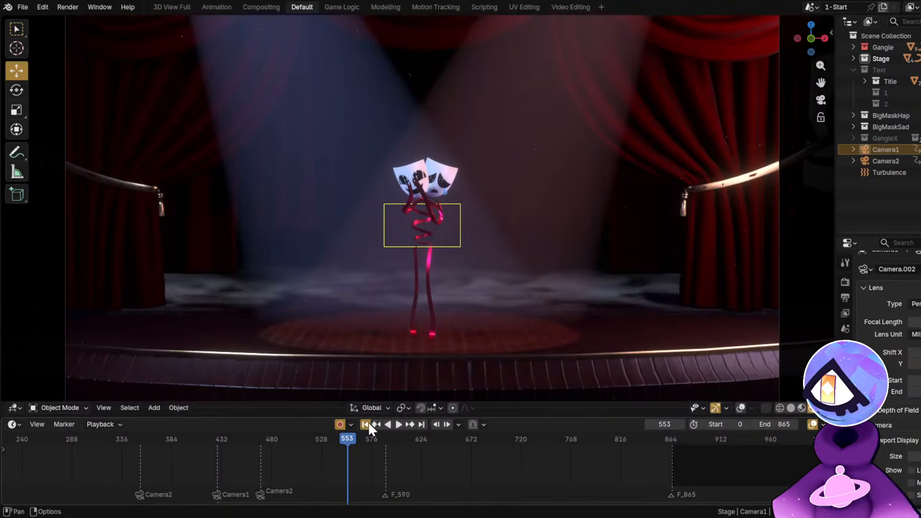
Switch to Blender's 1-Start scene, enlarge the viewport and play the rendered animation from frame 0 to its end.
left_click(364, 424)
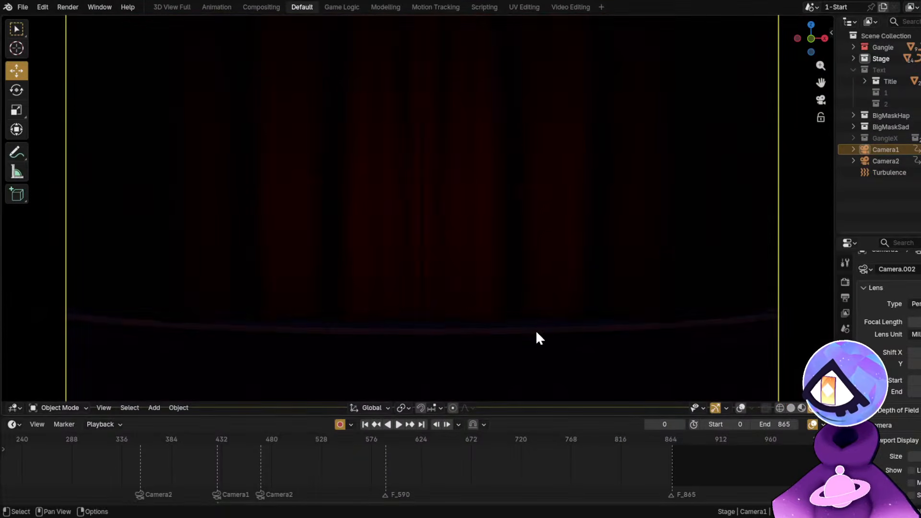
left_click(842, 295)
left_click(845, 284)
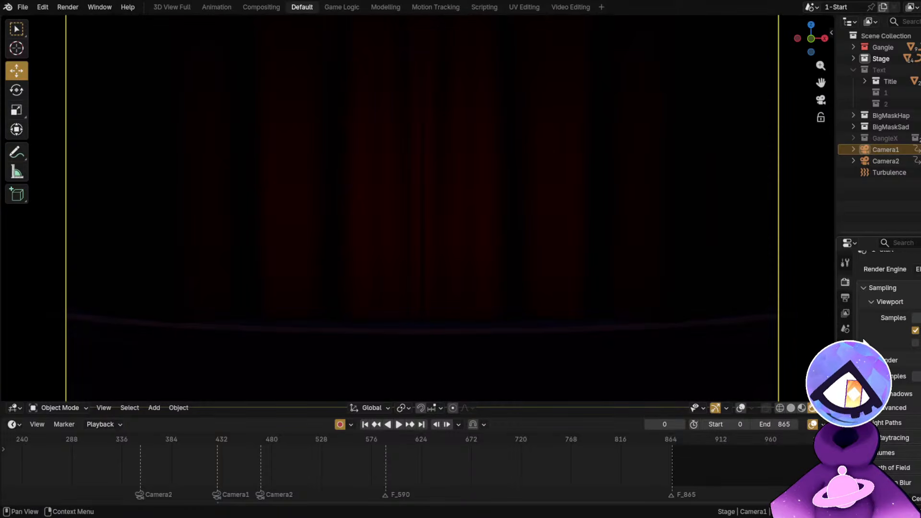
scroll(887, 307, "down", 3)
key("space")
scroll(516, 202, "down", 1)
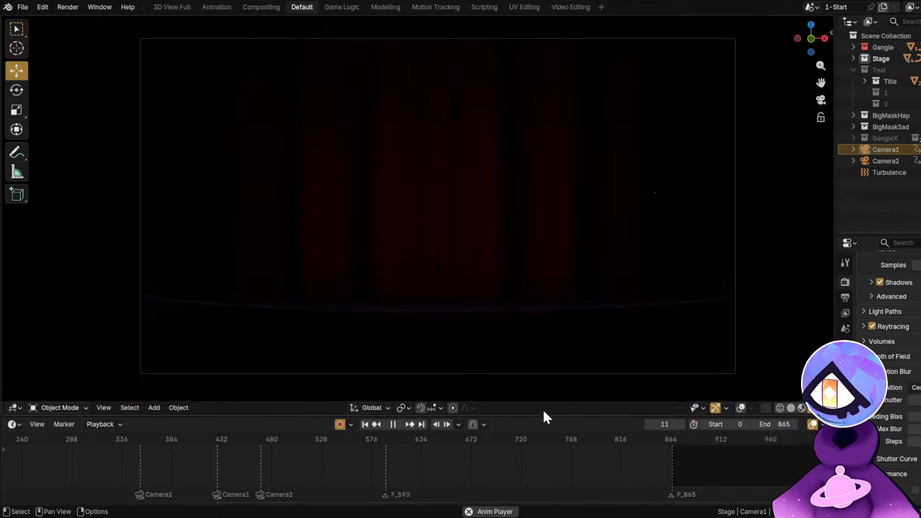
left_click_drag(541, 415, 539, 456)
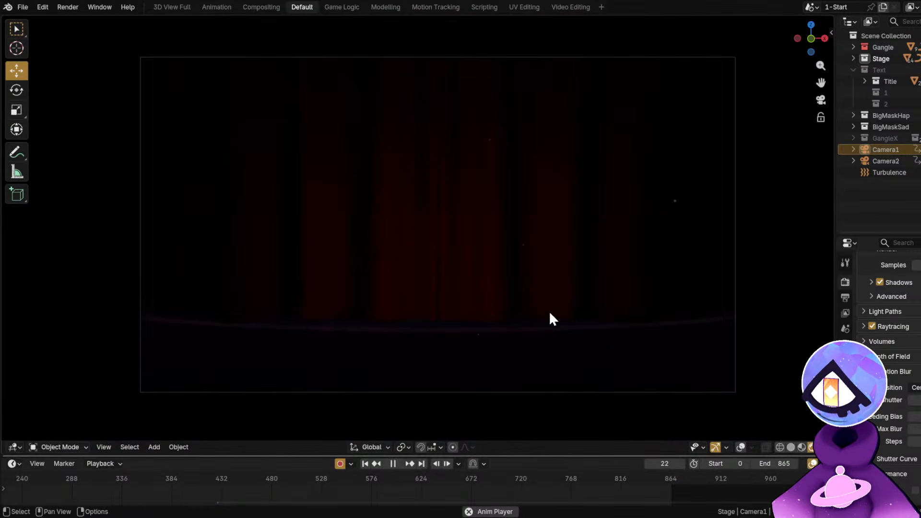
scroll(556, 227, "up", 1)
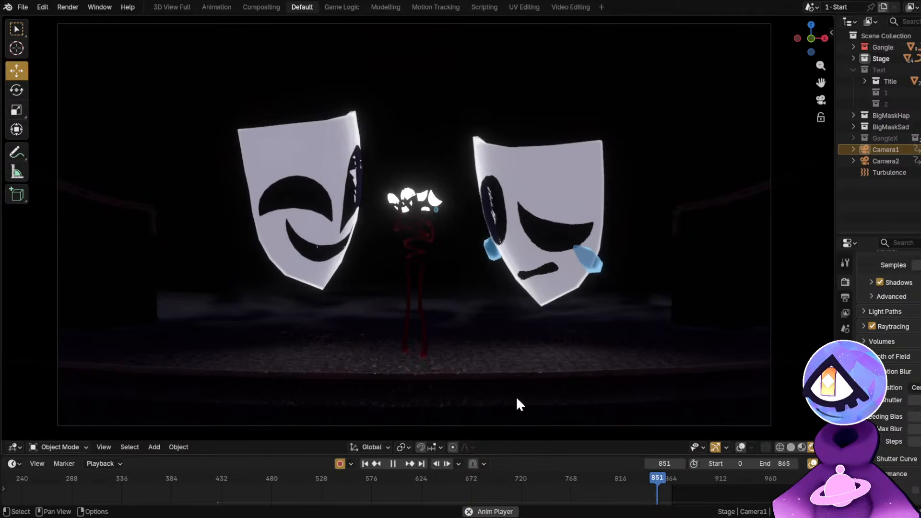
left_click(397, 464)
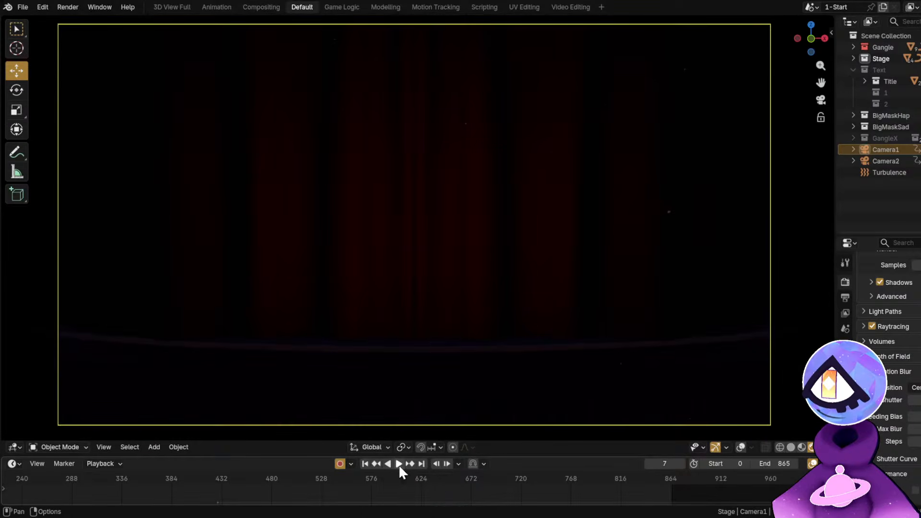
Preview frame 743 of the 1-Start scene and reopen the recent file containing the Base scene.
left_click(23, 8)
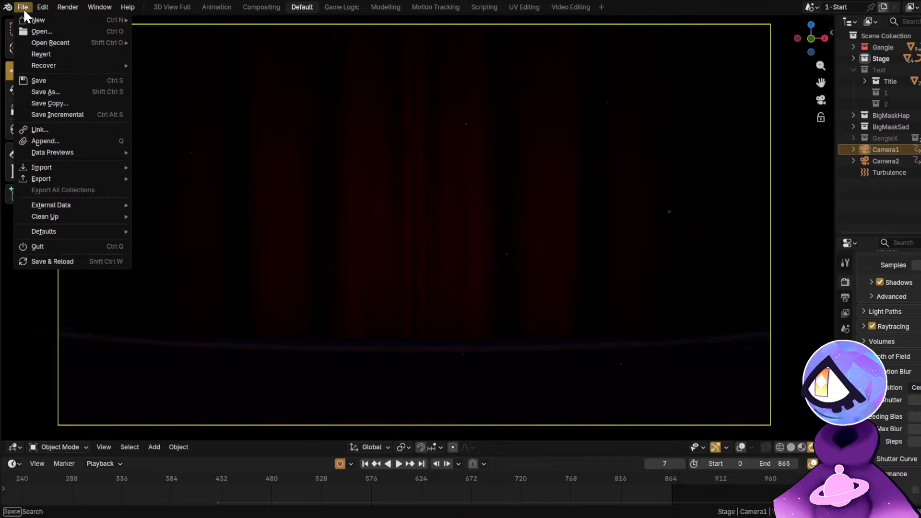
scroll(237, 479, "down", 3)
scroll(237, 478, "down", 3)
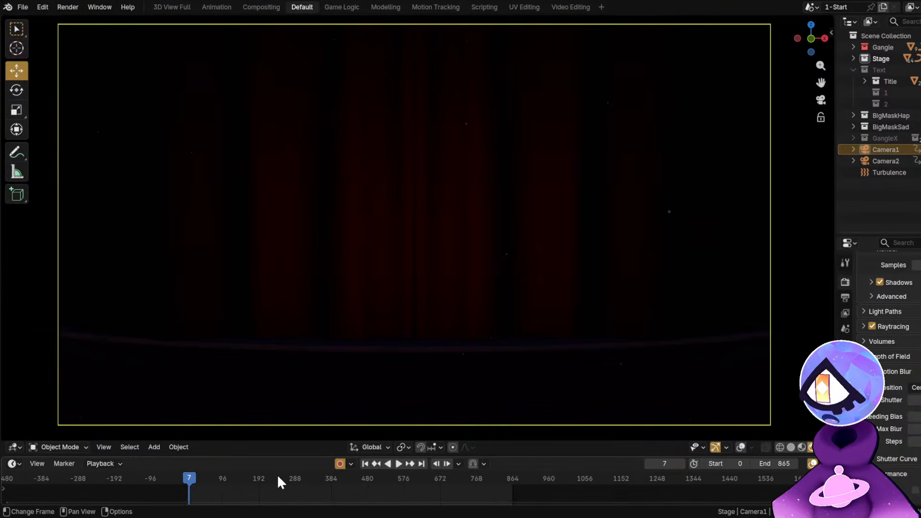
left_click_drag(280, 481, 467, 487)
left_click(26, 5)
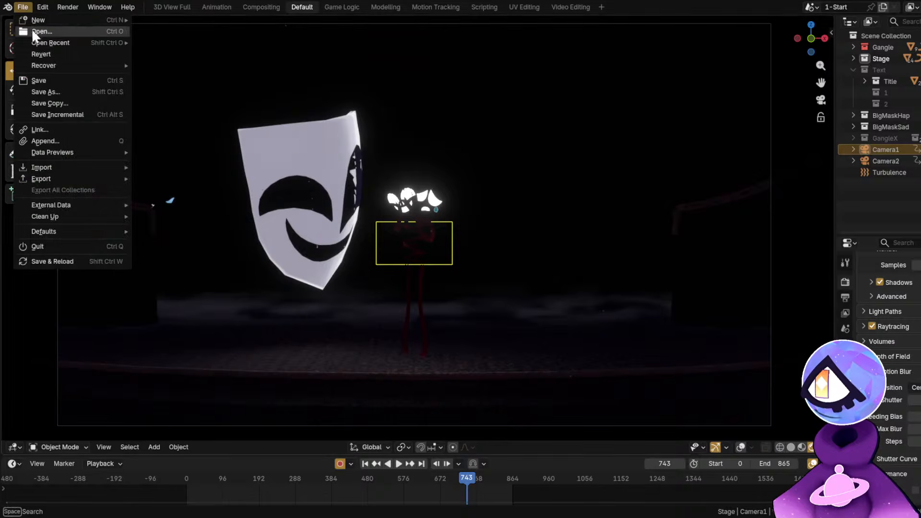
mouse_move(38, 43)
left_click(211, 54)
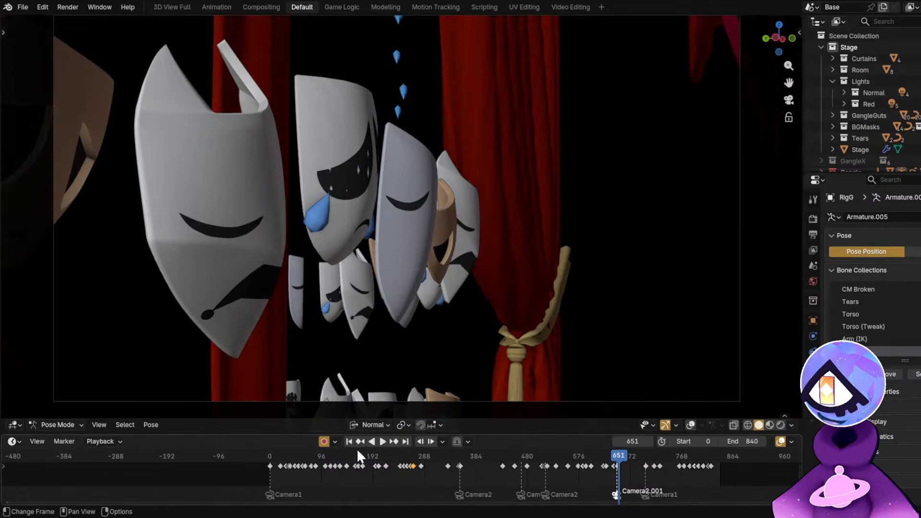
Play the Base scene's animation from frame 0 in rendered shading and stop it after a full loop.
left_click(350, 442)
left_click(780, 425)
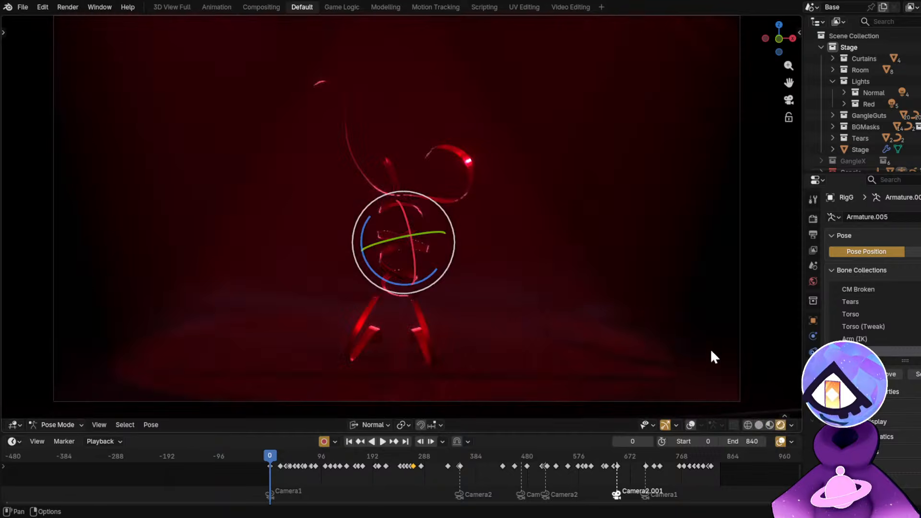
key("space")
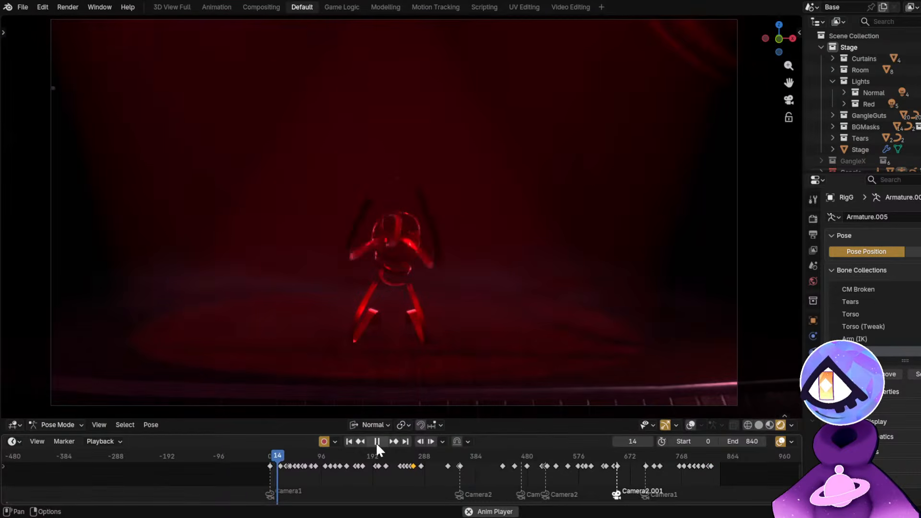
left_click(376, 441)
Go to frame 161, select the TearsL mesh and view it outside the camera with overlays shown.
left_click_drag(361, 459, 469, 456)
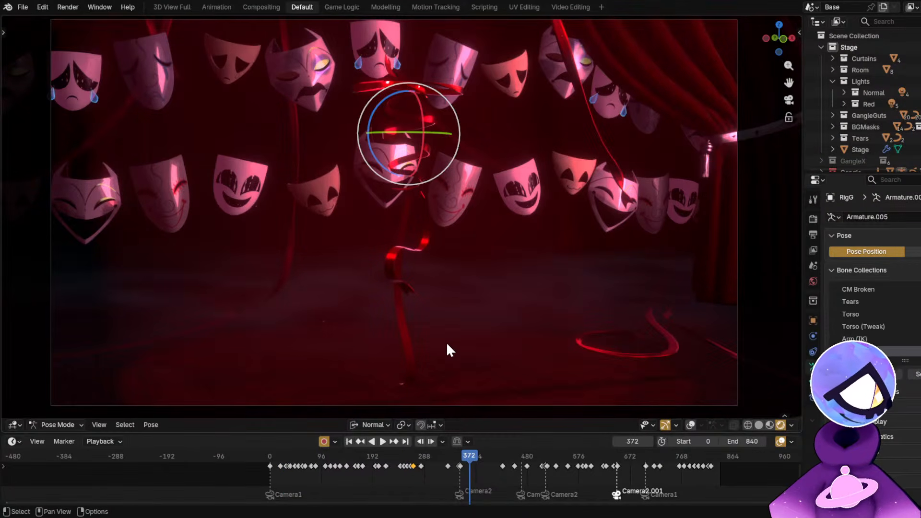
left_click_drag(430, 458, 356, 458)
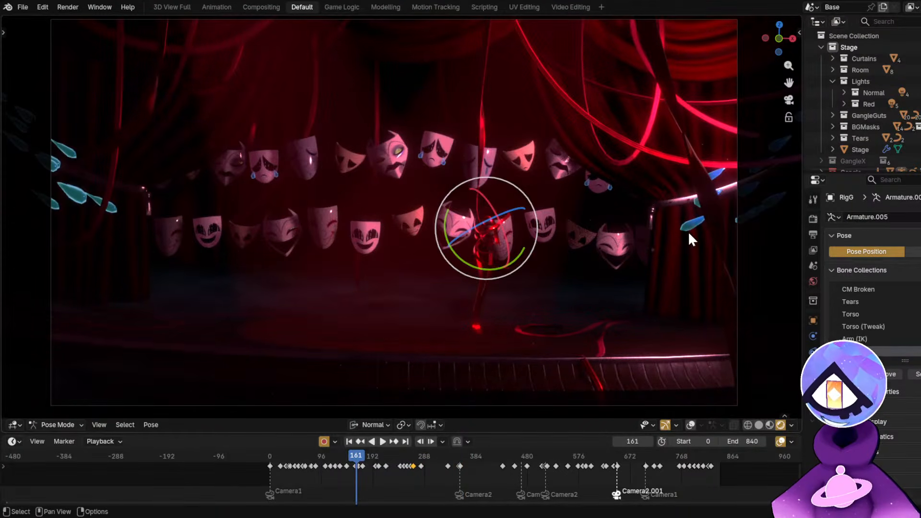
left_click(689, 233)
key("shift+alt+z")
middle_click_drag(678, 228, 615, 288)
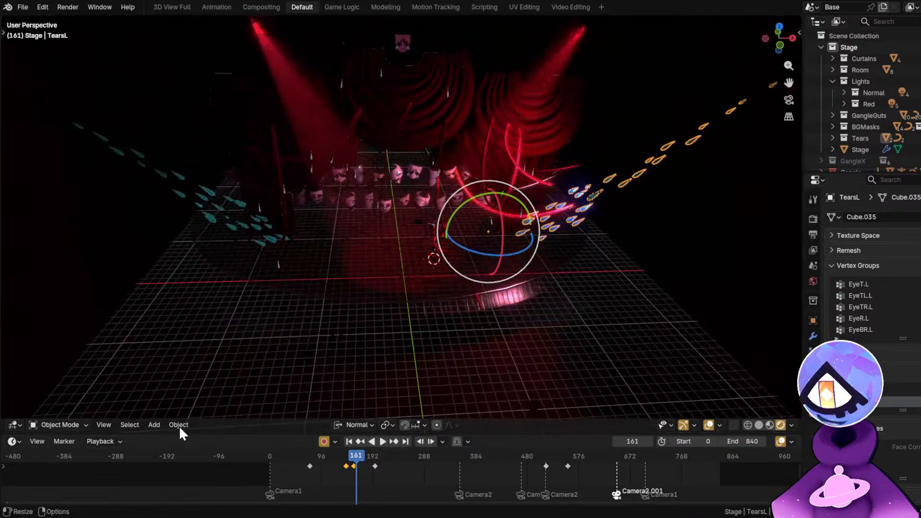
Inspect the undeformed TearsL mesh in Edit Mode from several angles and return to Object Mode.
left_click(54, 424)
left_click(50, 362)
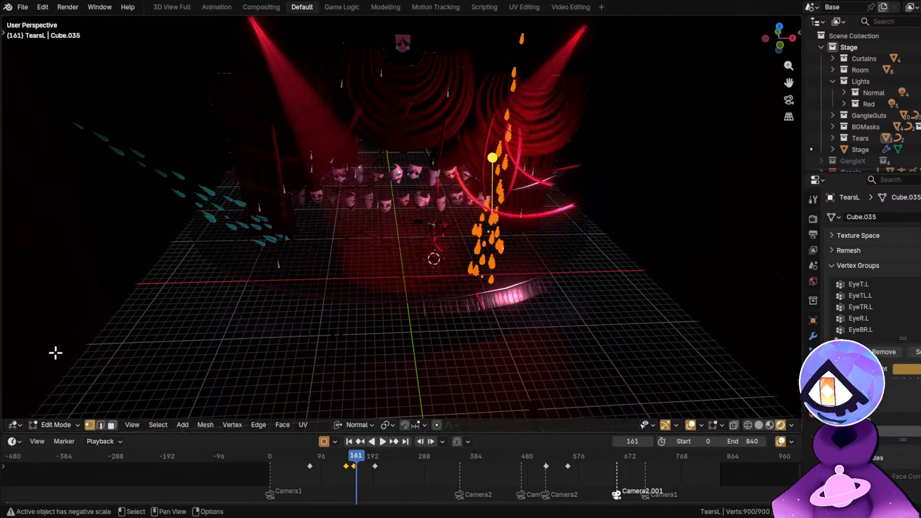
middle_click_drag(535, 245, 429, 251)
scroll(466, 225, "up", 2)
left_click(56, 425)
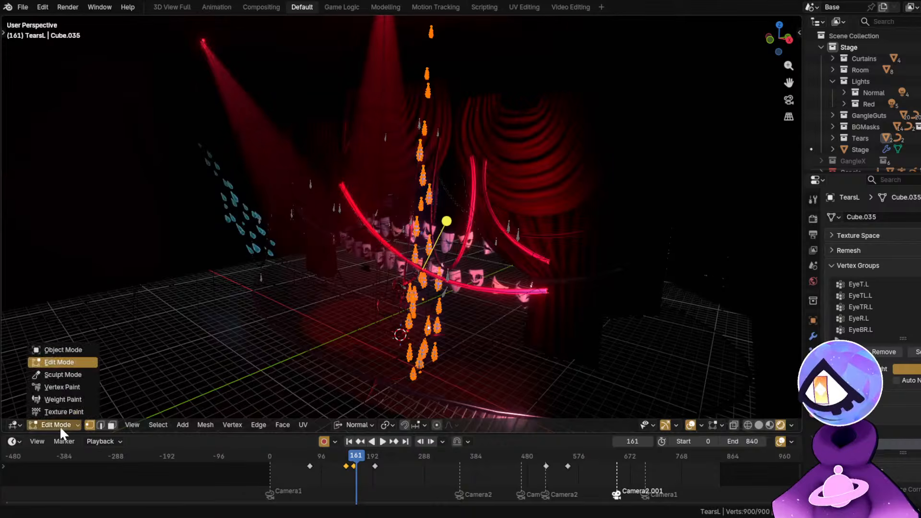
left_click(57, 349)
Select the TearPathL curve, play the tears' motion along it and scrub to frame 218.
middle_click_drag(529, 320, 471, 283)
left_click(488, 280)
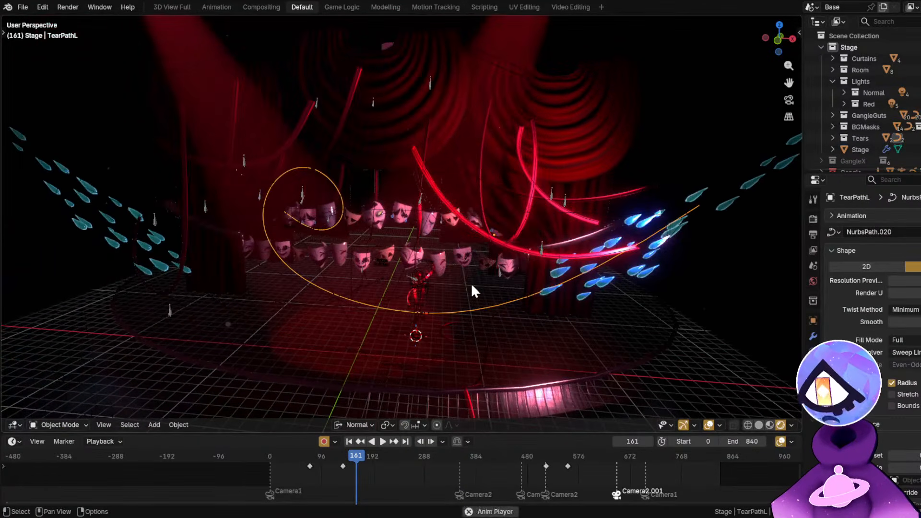
key("space")
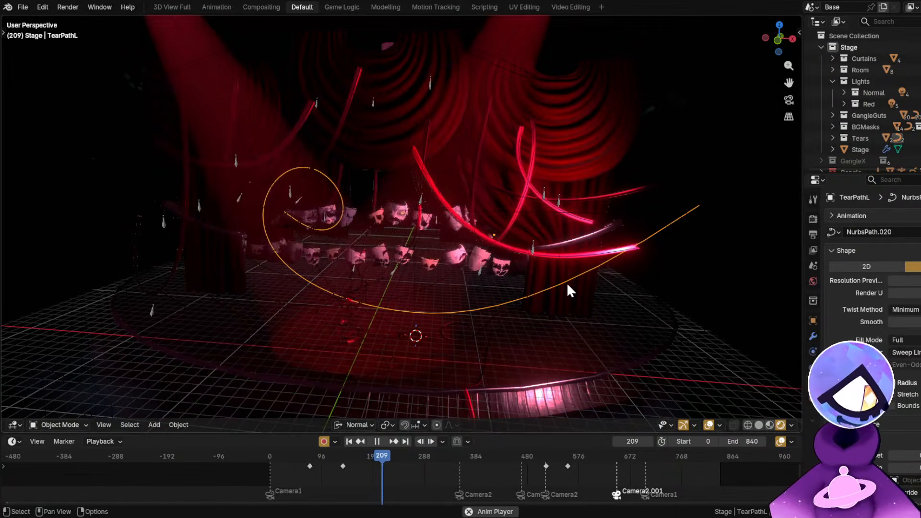
key("space")
left_click_drag(342, 461, 388, 454)
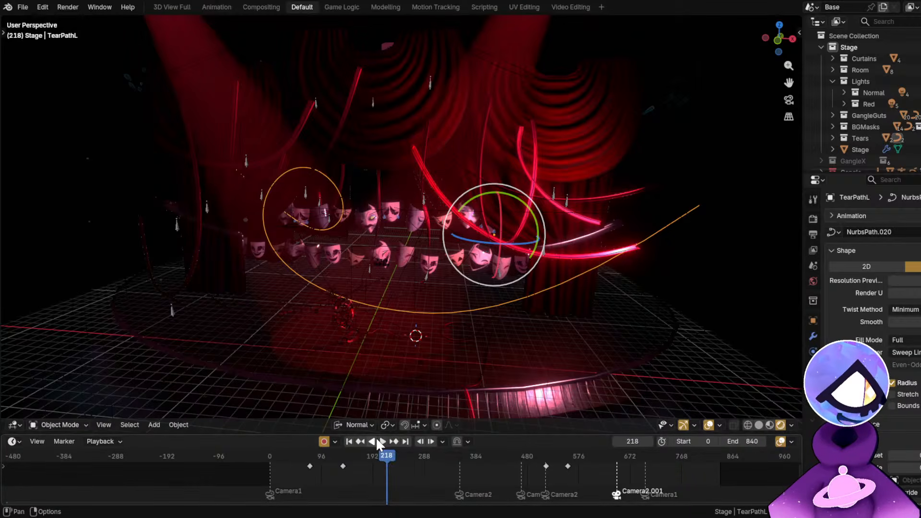
Examine the TearPathL curve around the stage at frame 218 and return to the camera view.
middle_click_drag(407, 291, 437, 320)
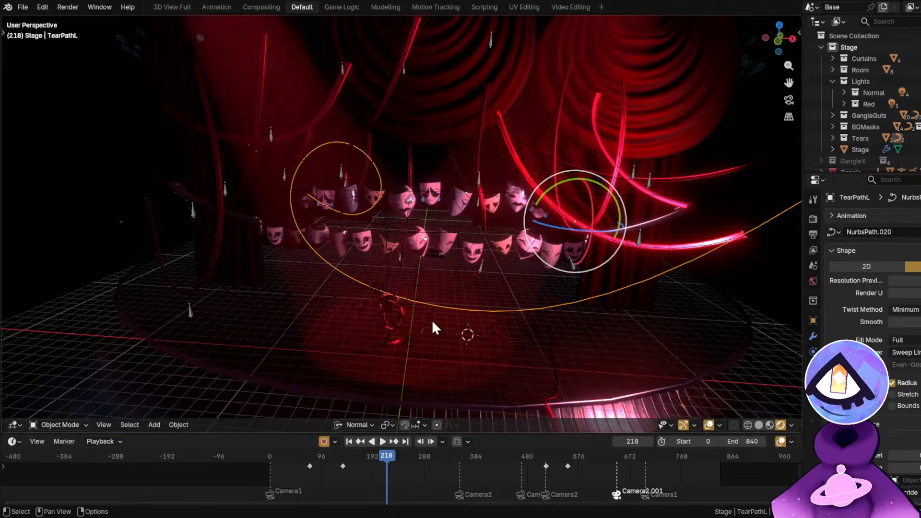
middle_click_drag(436, 328, 449, 313)
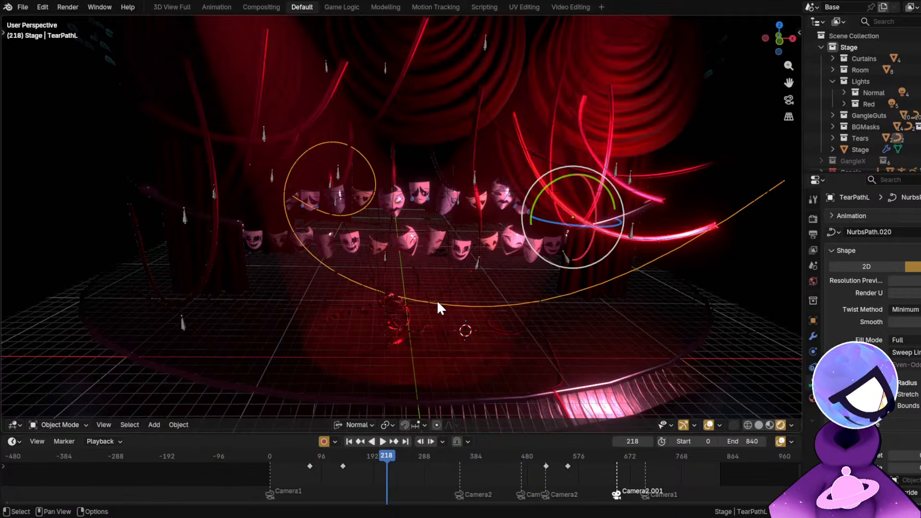
key("KP_0")
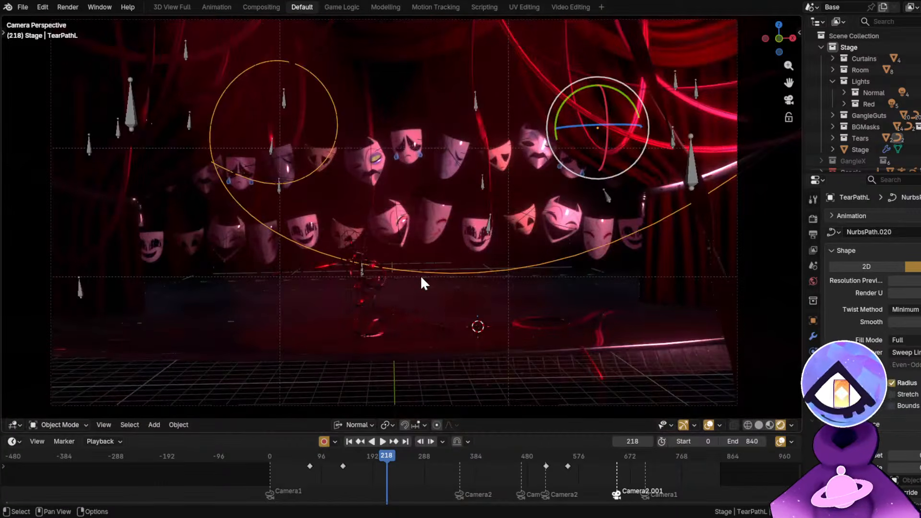
Review the stage animation by scrubbing and playing it in the camera view and from outside the camera.
left_click_drag(304, 458, 513, 480)
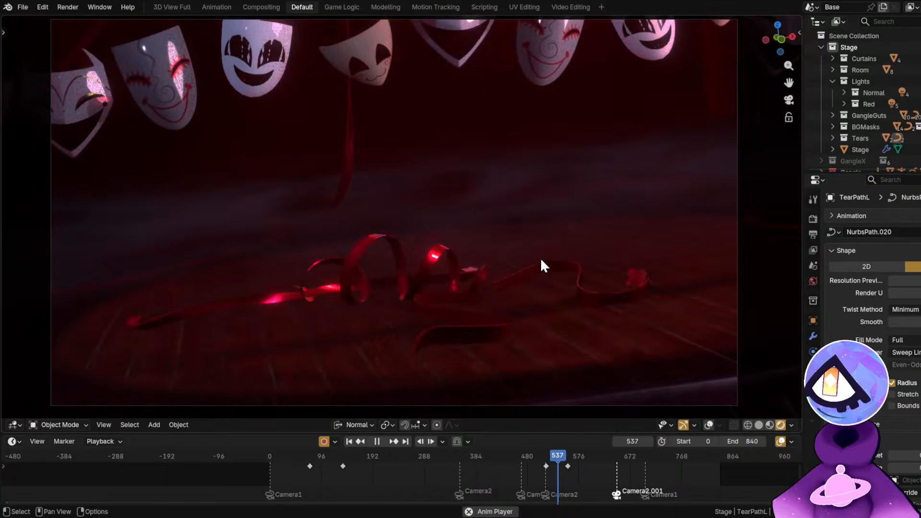
key("space")
mouse_move(513, 460)
left_mouse_down()
mouse_move(546, 462)
mouse_move(517, 456)
left_mouse_up()
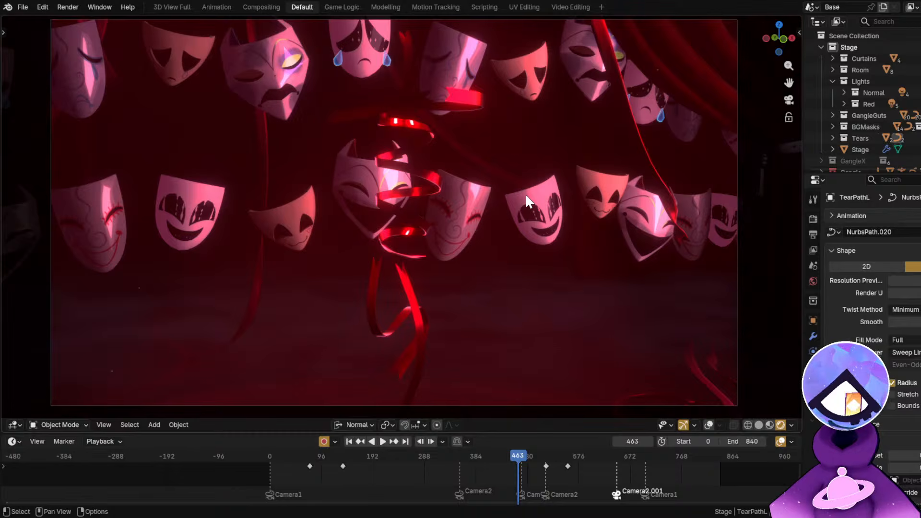
middle_click_drag(553, 206, 482, 214)
middle_click_drag(427, 230, 484, 261)
left_click(456, 455)
key("space")
mouse_move(455, 457)
left_mouse_down()
mouse_move(475, 471)
mouse_move(413, 442)
mouse_move(561, 468)
mouse_move(444, 456)
left_mouse_up()
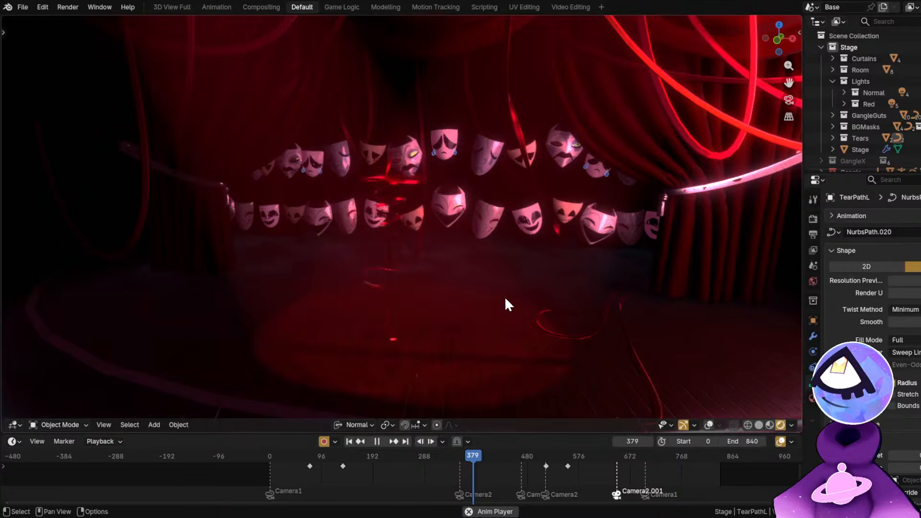
Stop playback at frame 399, show the overlays, and select the GutsDangle.001 bone of the GutsRig armature in Pose Mode.
key("space")
key("shift+alt+z")
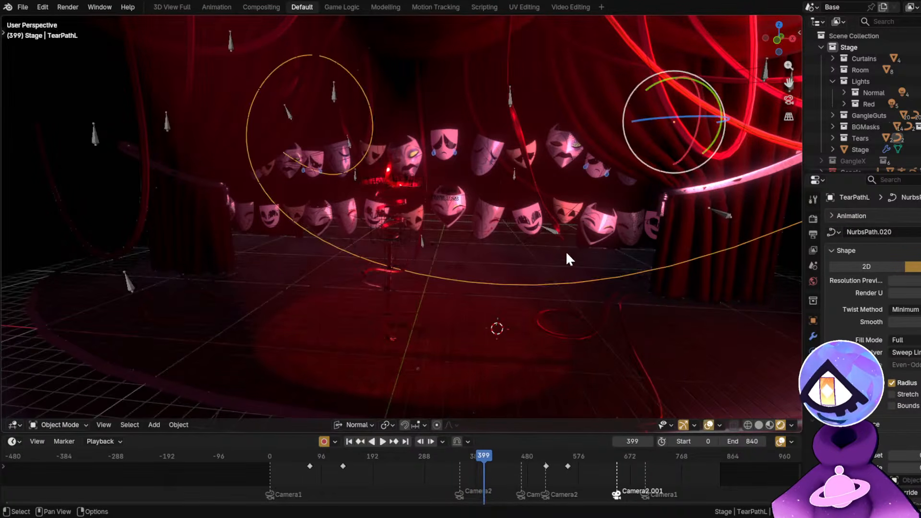
left_click(553, 231)
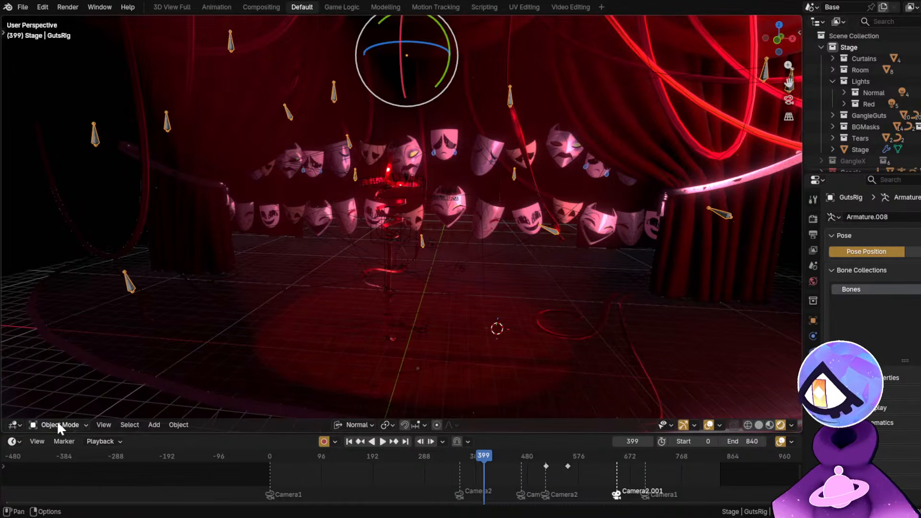
left_click(55, 412)
left_click(547, 233)
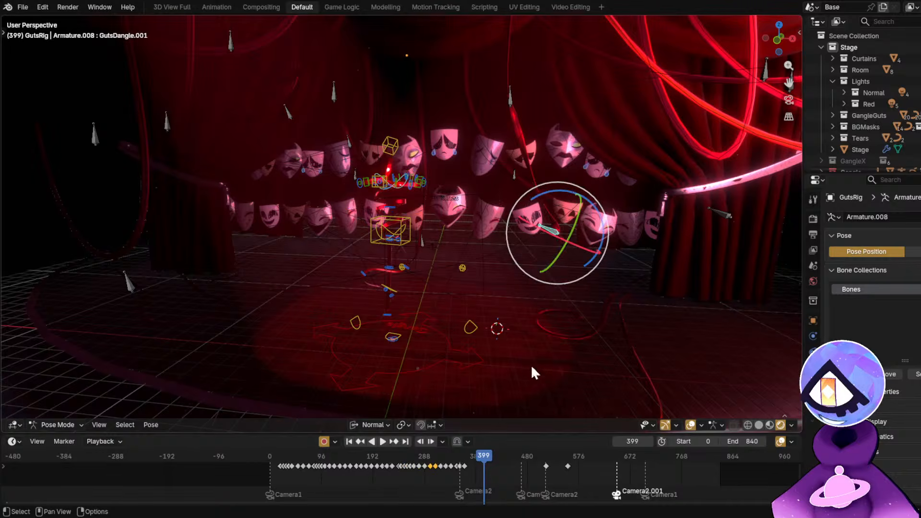
At frame 470, move the GutsDangle.001 bone sideways by about 1 unit and add GutsDangle.002 to the selection.
scroll(482, 467, "up", 5)
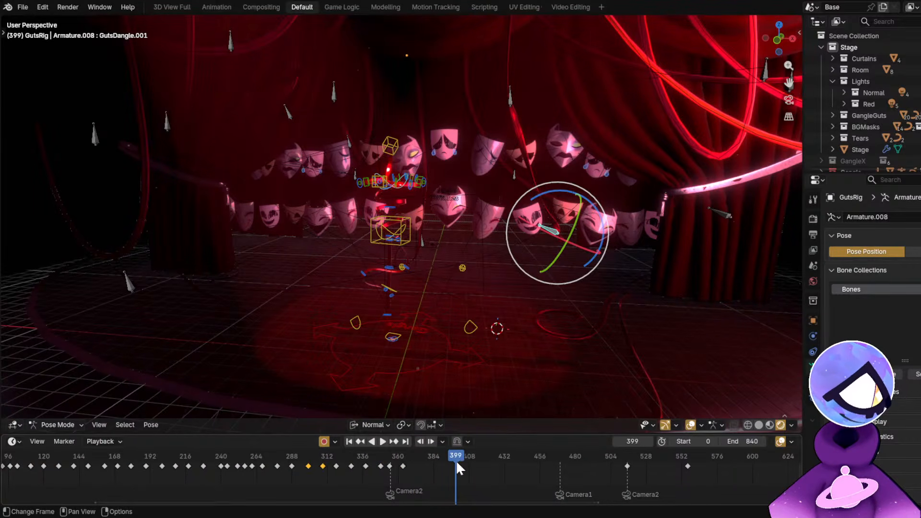
left_click_drag(466, 457, 559, 480)
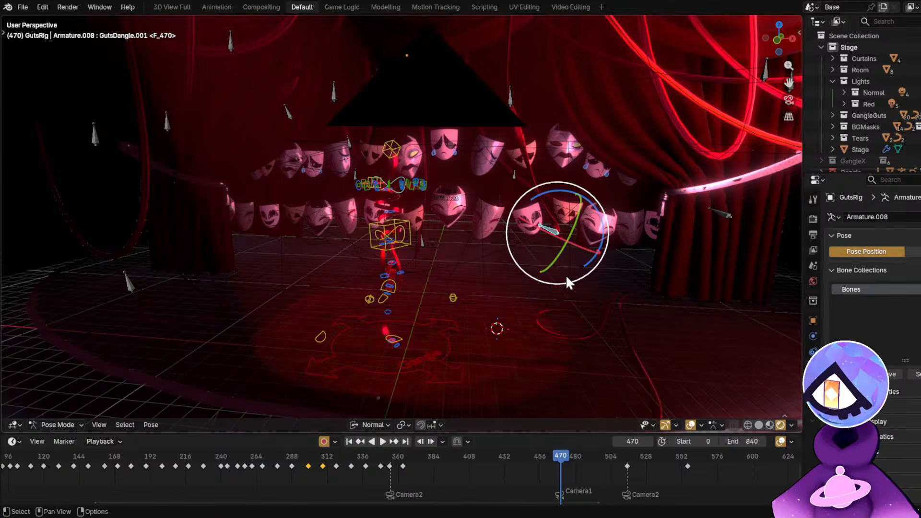
middle_click_drag(514, 284, 524, 264)
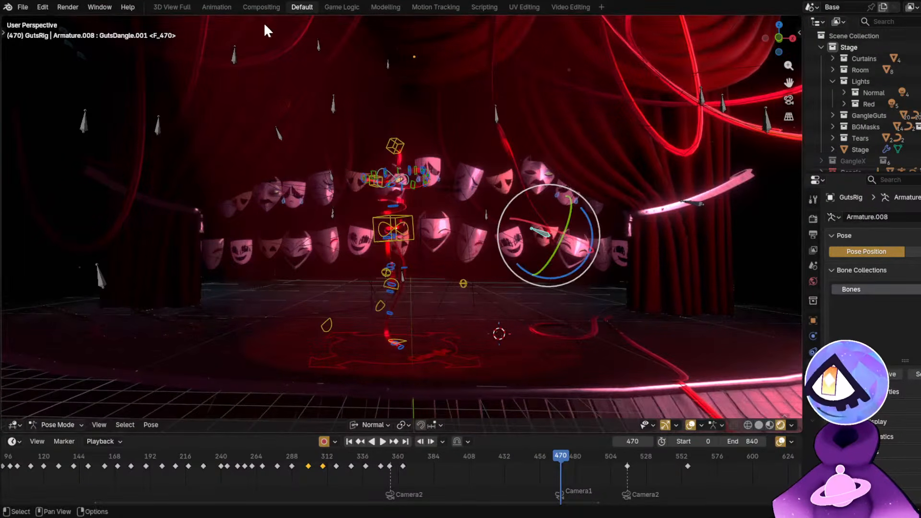
key("g")
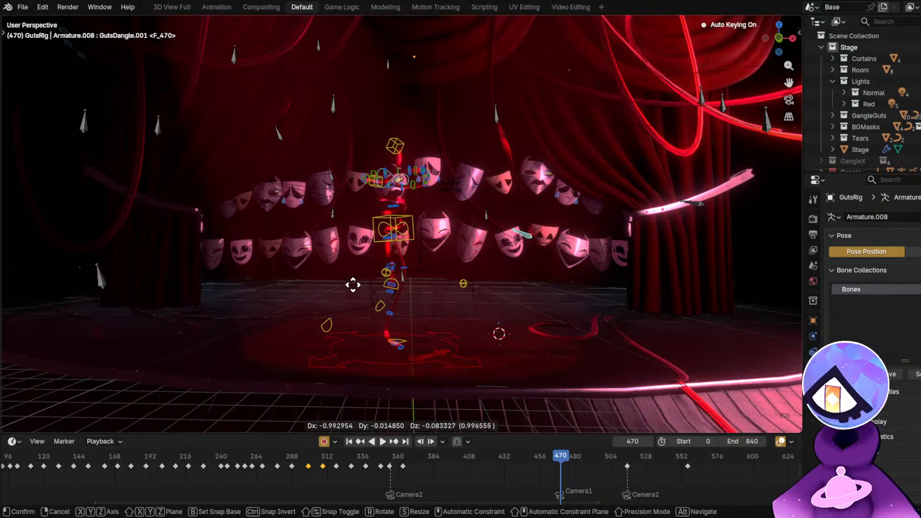
left_click(368, 291)
left_click(493, 117)
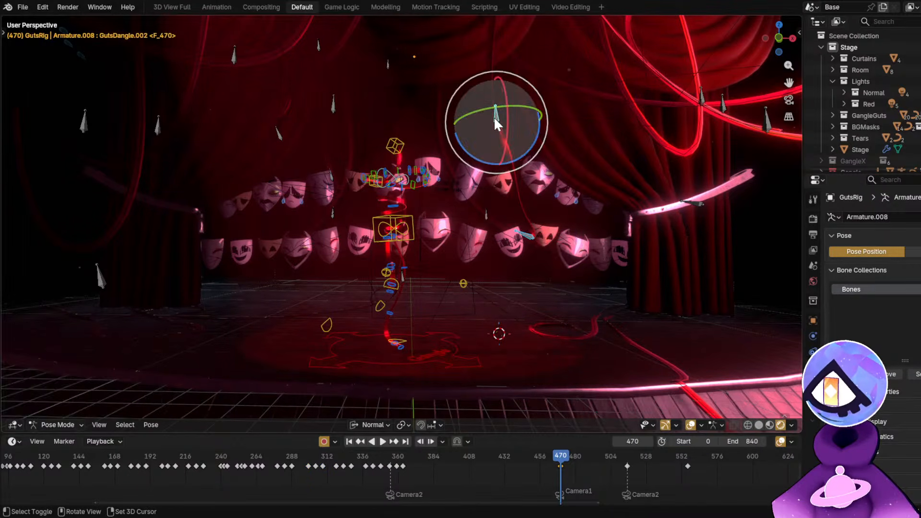
Switch to the Animation workspace and select the two GutsRig keyframes just after the Camera2 marker at frame 356.
left_click(217, 7)
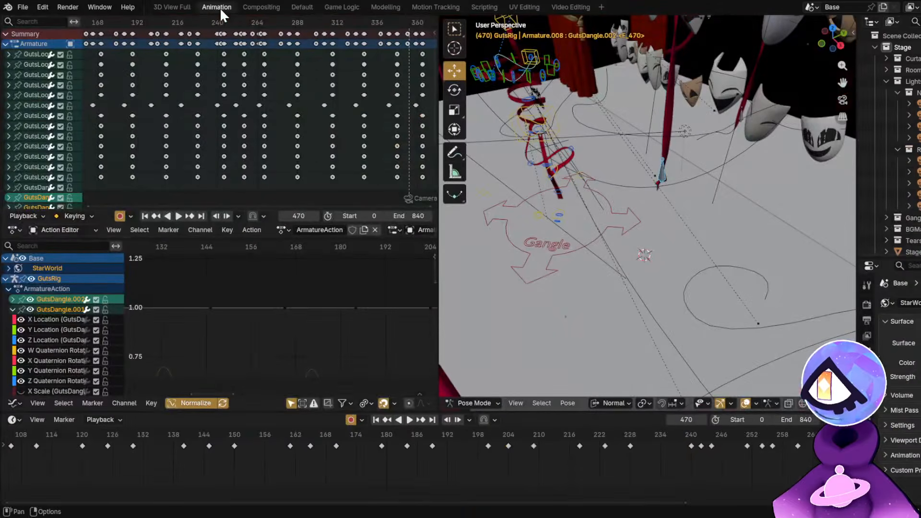
key("Home")
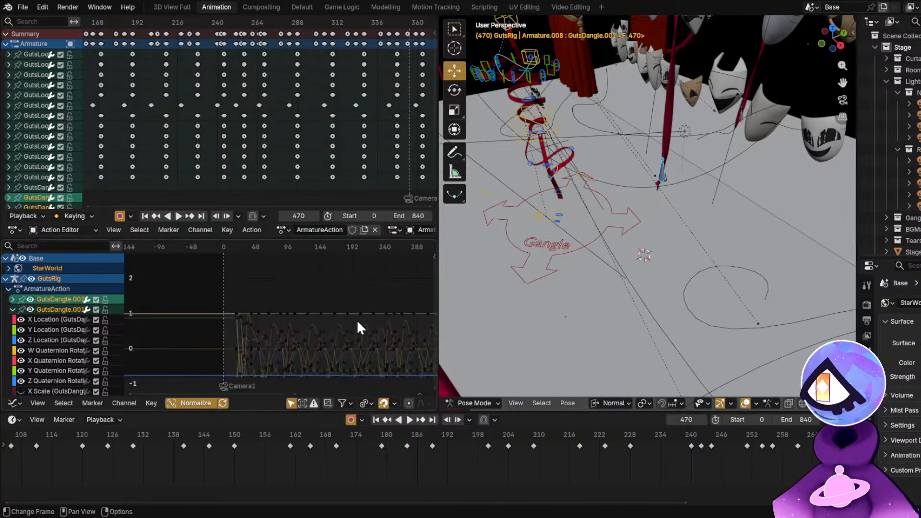
scroll(285, 334, "up", 5)
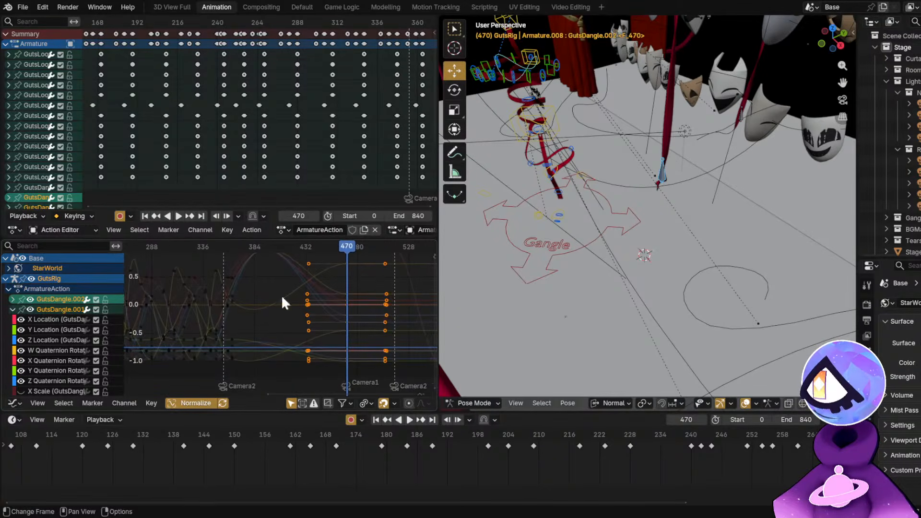
middle_click_drag(667, 456, 345, 456)
scroll(528, 458, "down", 12)
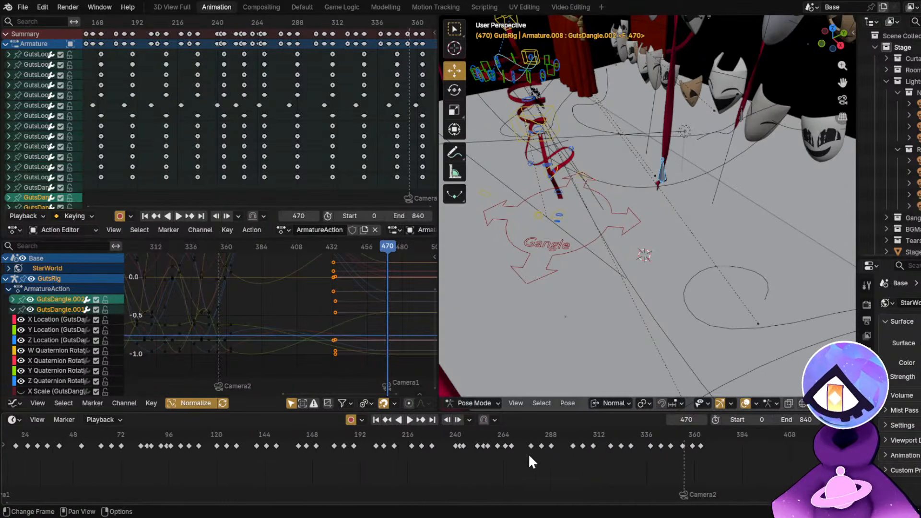
middle_click_drag(609, 456, 367, 456)
scroll(509, 458, "up", 6)
scroll(498, 457, "up", 2)
key("c")
left_click(363, 454)
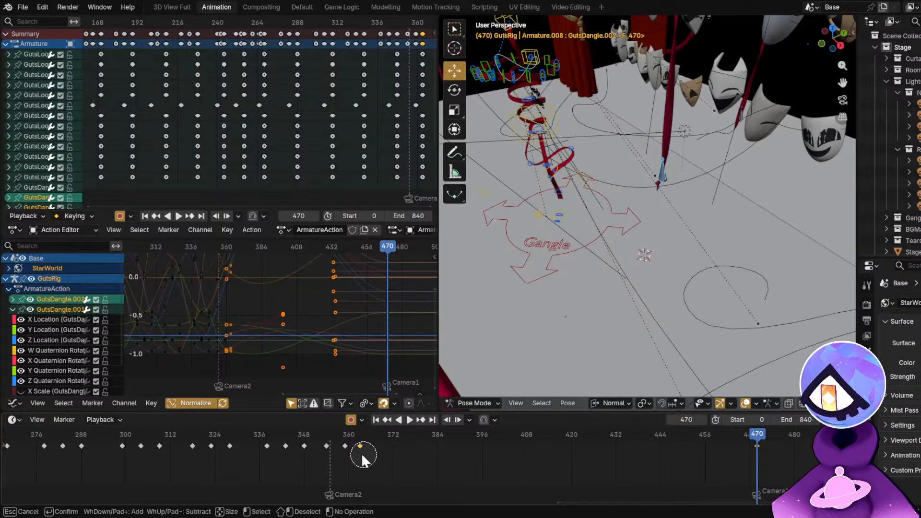
key("Escape")
Enlarge the Graph Editor, show its sidebar and circle-select the curve keys at frame 470.
left_click_drag(386, 238, 391, 110)
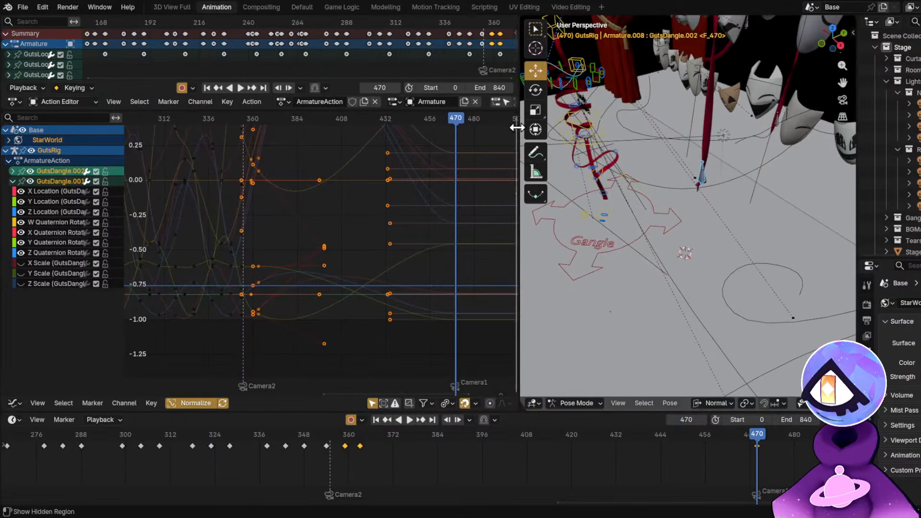
key("n")
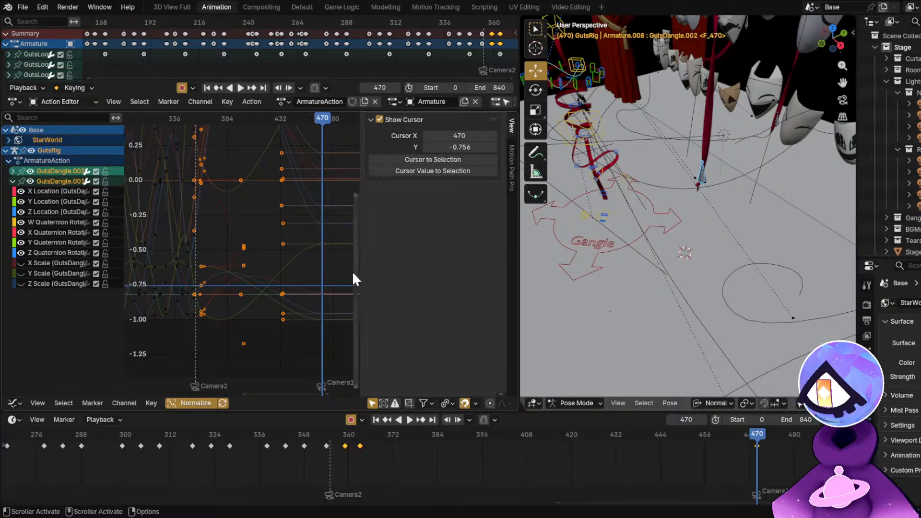
middle_click_drag(269, 261, 232, 280)
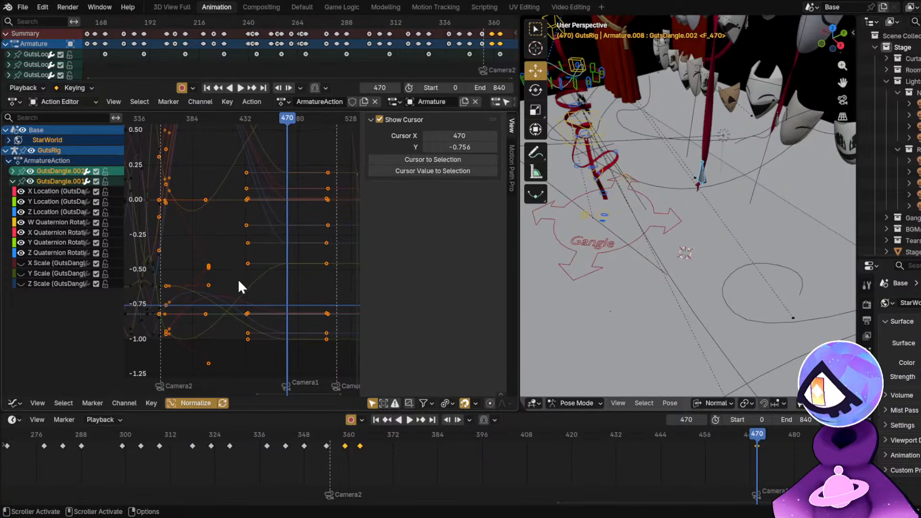
scroll(252, 275, "down", 1)
key("c")
mouse_move(287, 244)
left_mouse_down()
mouse_move(284, 167)
mouse_move(283, 340)
left_mouse_up()
key("Escape")
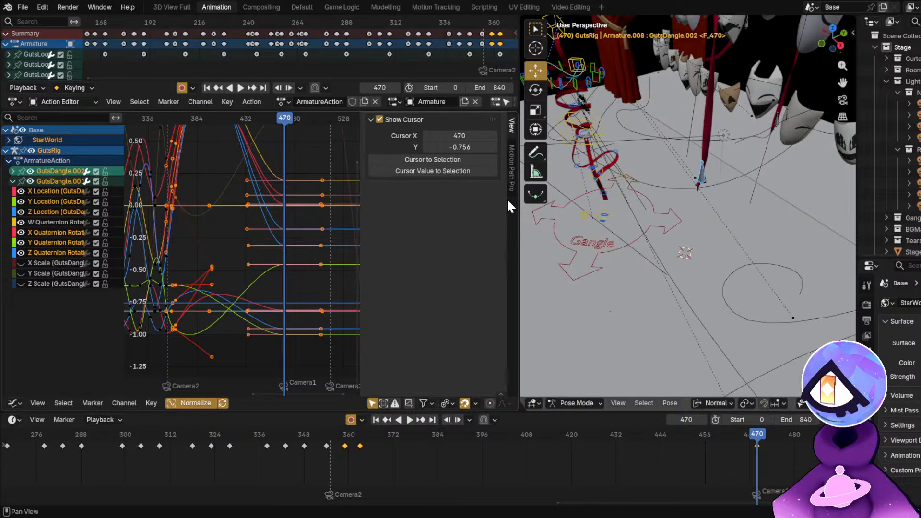
scroll(238, 253, "down", 2)
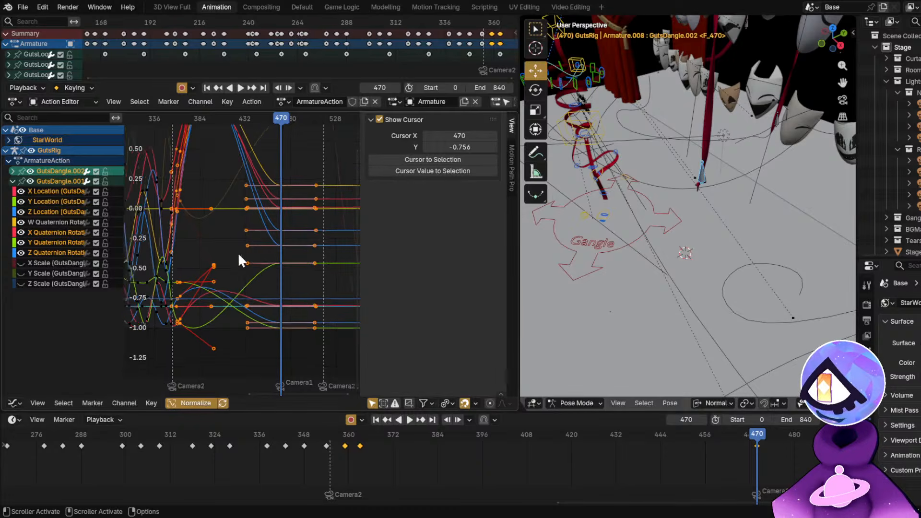
middle_click_drag(237, 256, 280, 265)
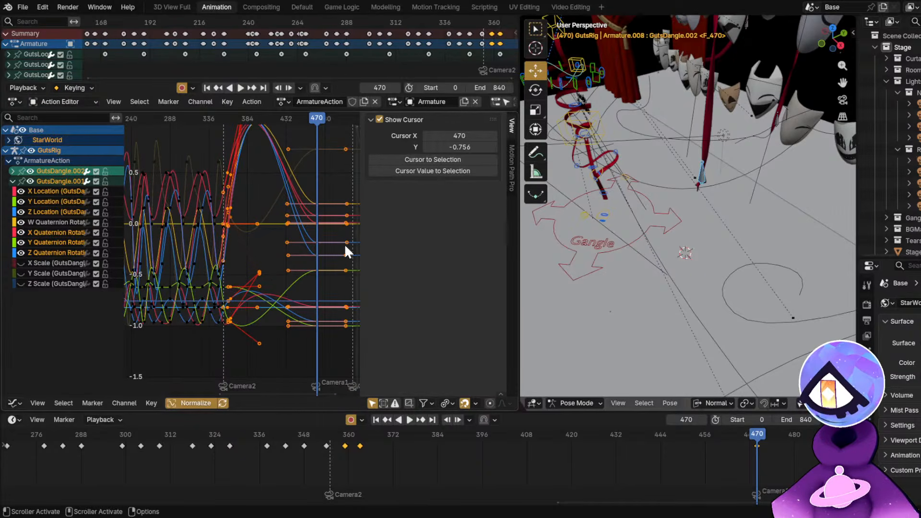
Make the W Quaternion Rotation curve active with its modifiers shown, and reselect the keys at frame 470 and the last keys before it.
left_click(317, 203)
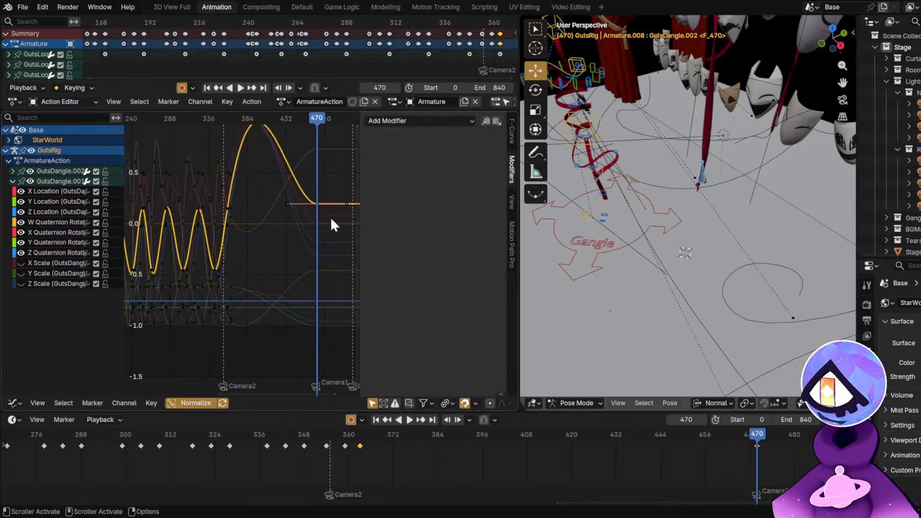
key("c")
mouse_move(312, 215)
left_mouse_down()
mouse_move(319, 198)
mouse_move(312, 292)
left_mouse_up()
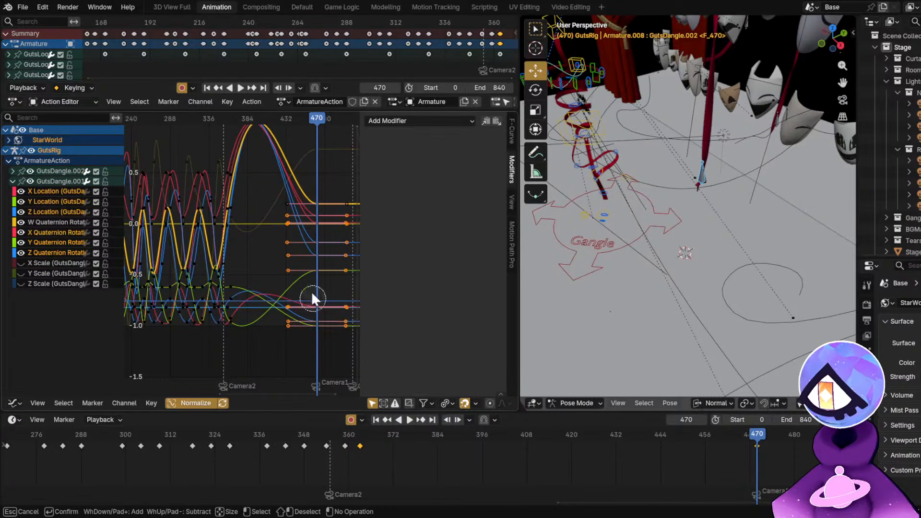
left_click_drag(282, 216, 308, 151)
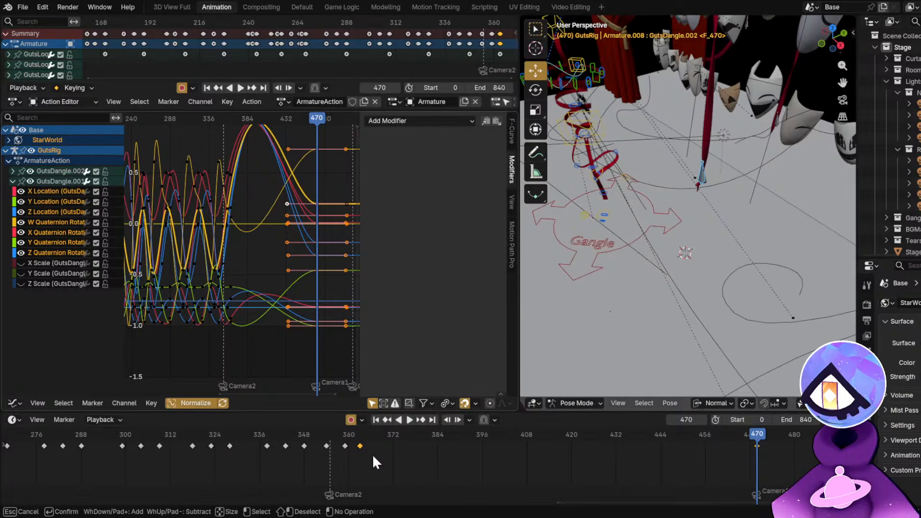
key("Escape")
left_click(360, 447)
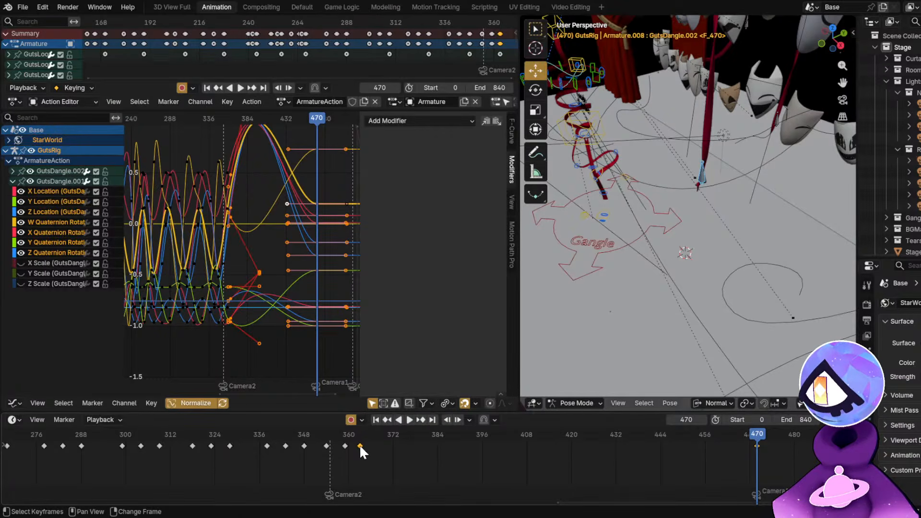
Try a Noise modifier on the active W Quaternion Rotation curve and undo it.
left_click(421, 120)
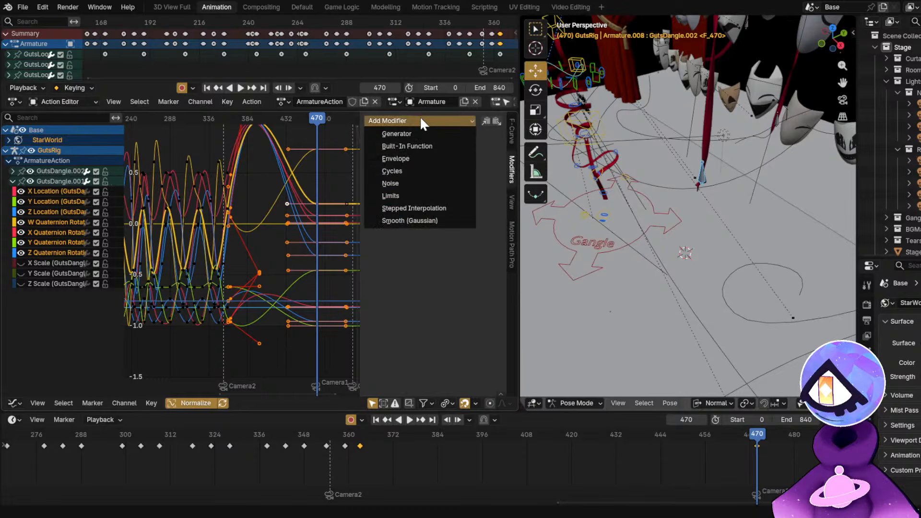
left_click(401, 184)
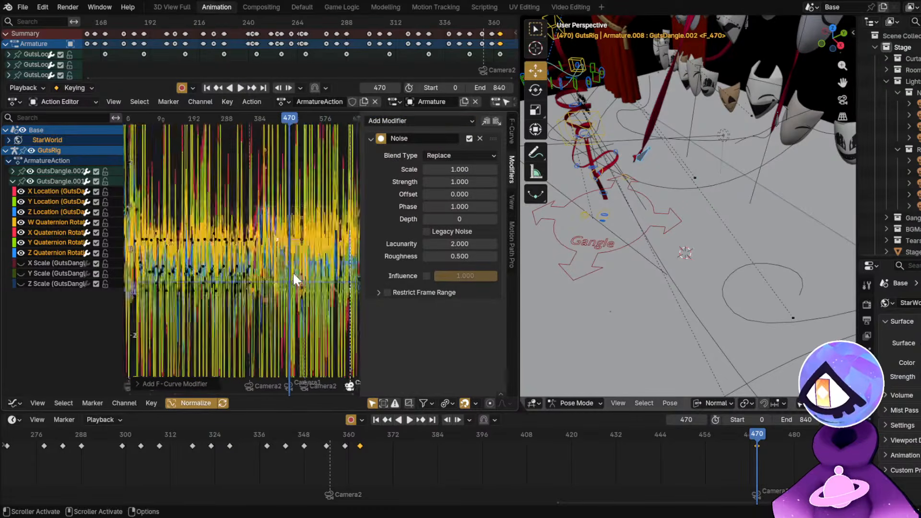
scroll(294, 272, "down", 10)
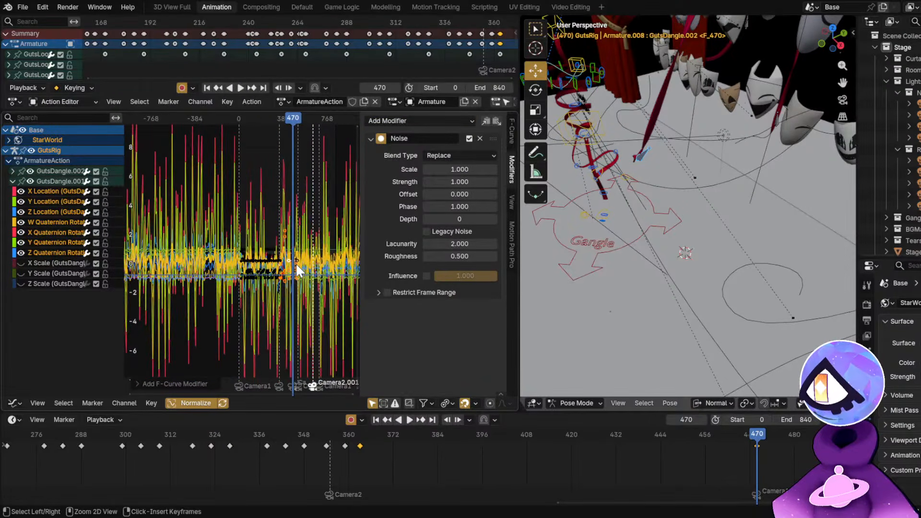
key("ctrl+z")
scroll(294, 264, "up", 8)
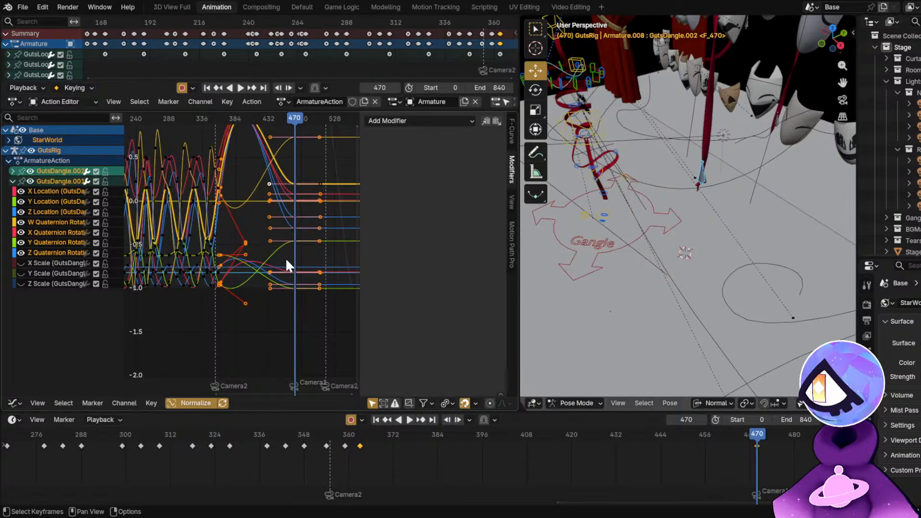
middle_click_drag(171, 205, 190, 245)
key("c")
key("Escape")
scroll(227, 235, "down", 3)
left_click(277, 205)
left_click(275, 216)
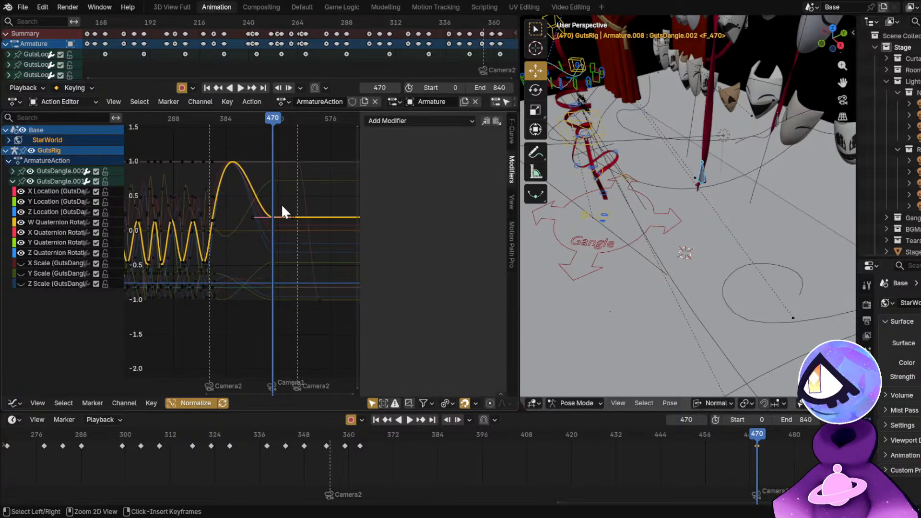
key("ctrl+z")
key("ctrl+z")
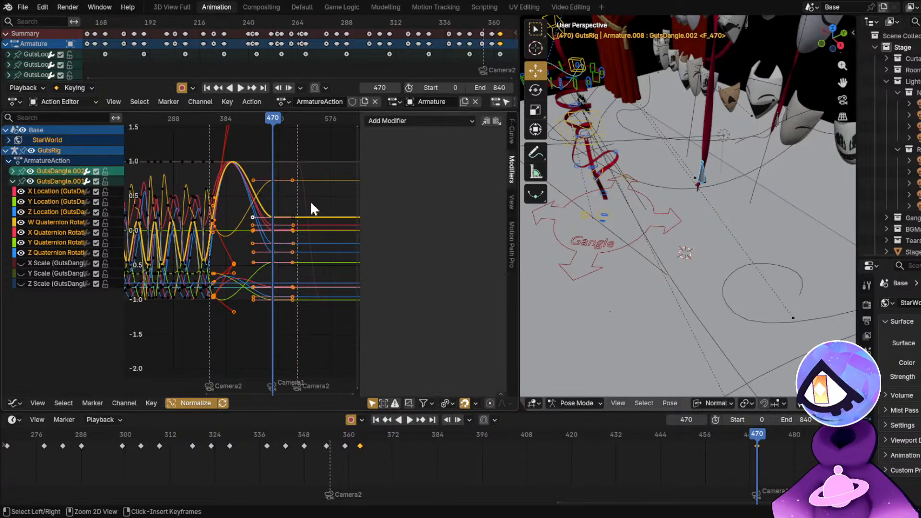
Try a Noise modifier on the selected GutsRig curves, with its influence enabled and set to 0 for the active curve at frame 356.
left_click(393, 121)
left_click(390, 181)
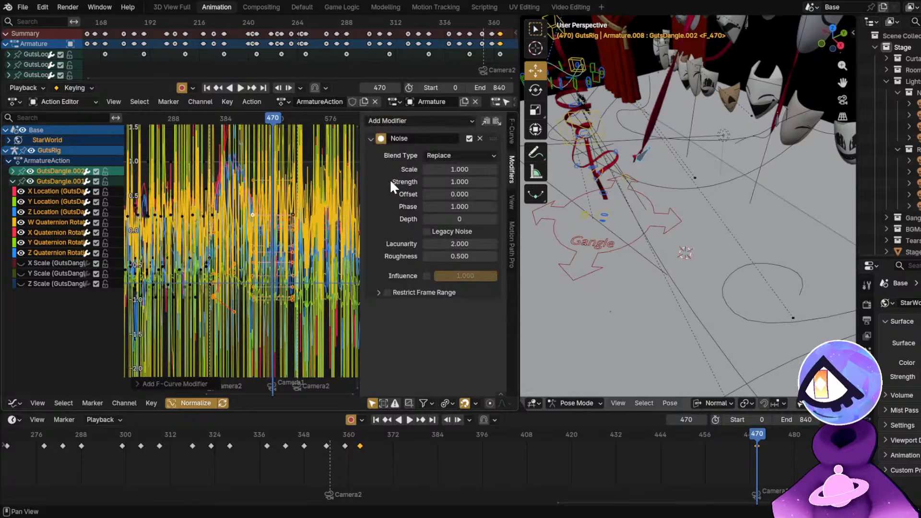
left_click(426, 276)
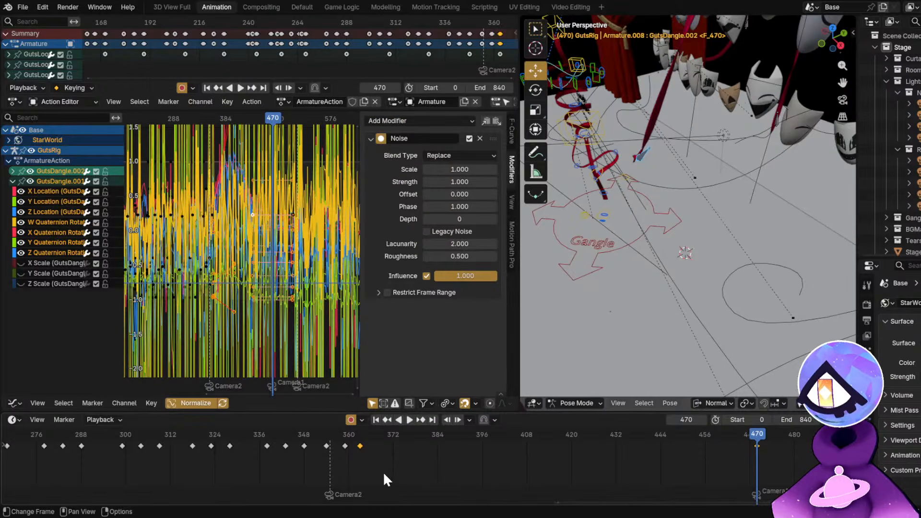
left_click(330, 439)
left_click(459, 273)
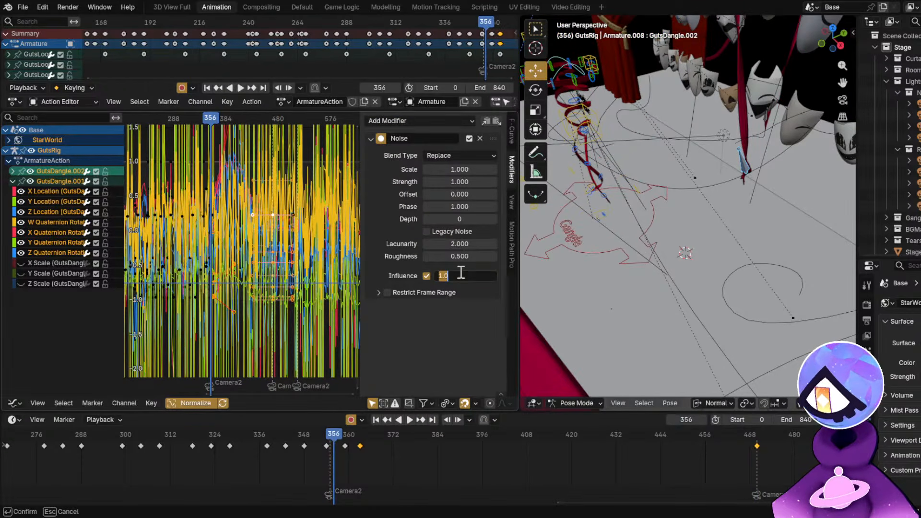
type("0")
key("Return")
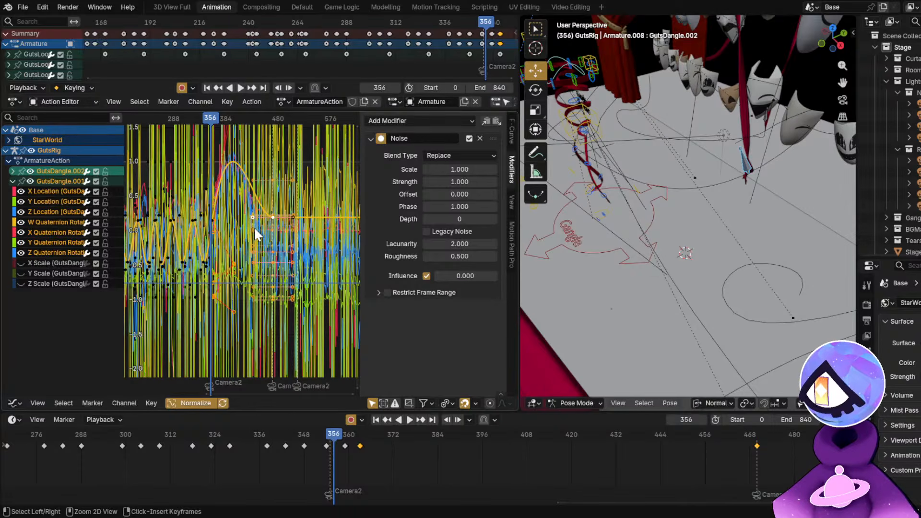
Undo the Noise modifier and its influence changes on the GutsRig curves.
key("ctrl+z")
key("ctrl+z")
key("ctrl+z")
key("ctrl+z")
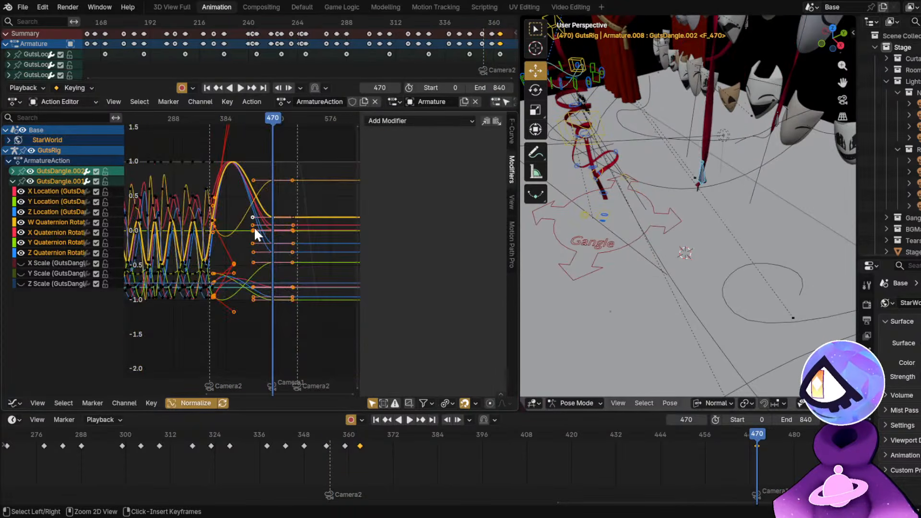
key("ctrl+z")
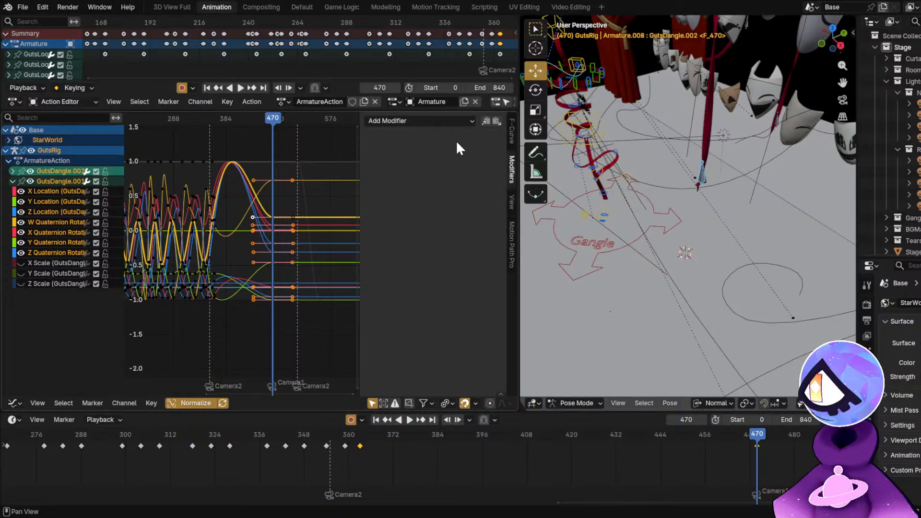
left_click(434, 121)
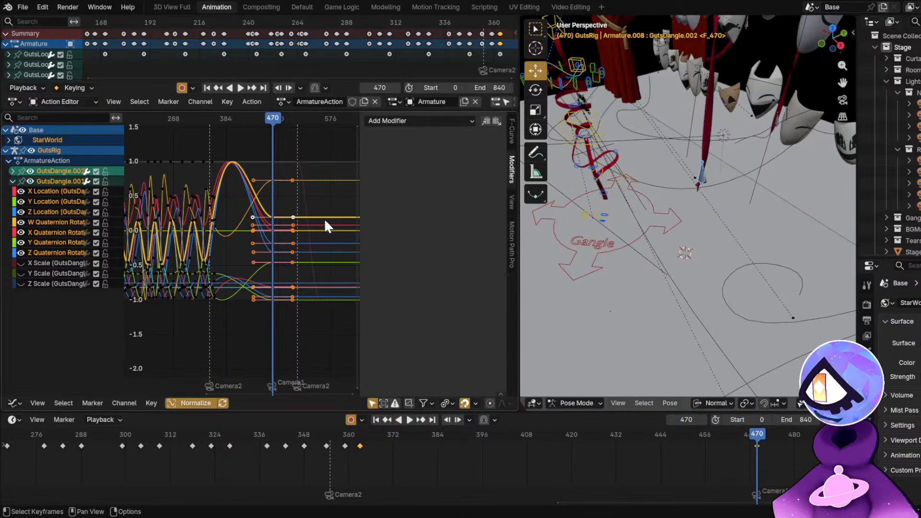
key("a")
key("c")
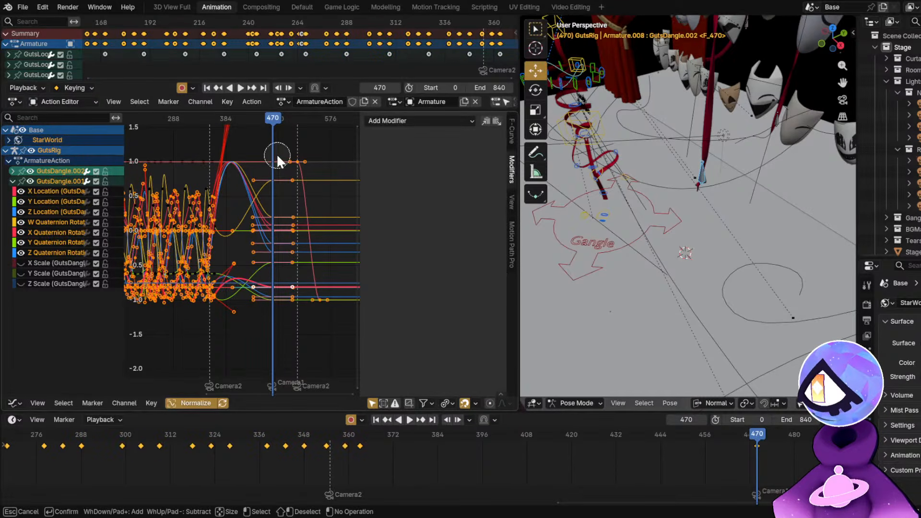
key("Escape")
Select individual rotation curve keys at frame 470 one after another, ending on the Z Quaternion Rotation curve.
left_click(273, 172)
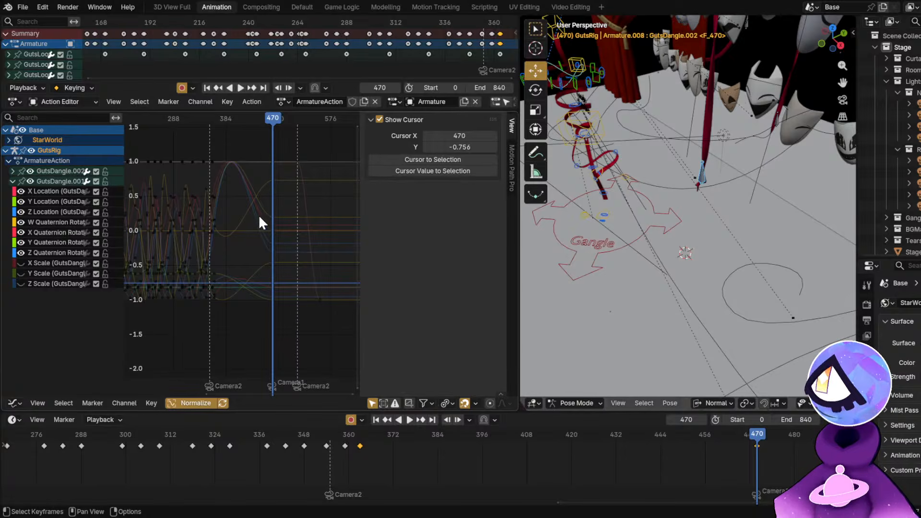
left_click(273, 217)
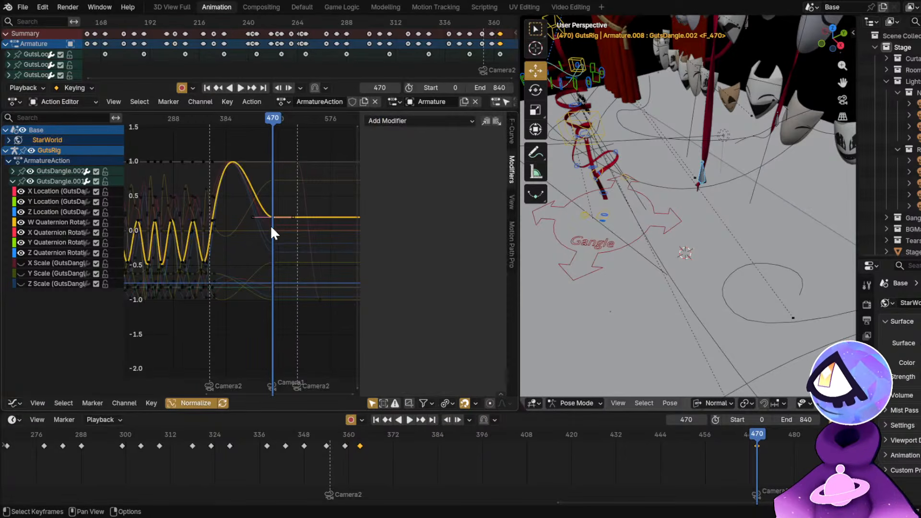
left_click(271, 226)
left_click(270, 244)
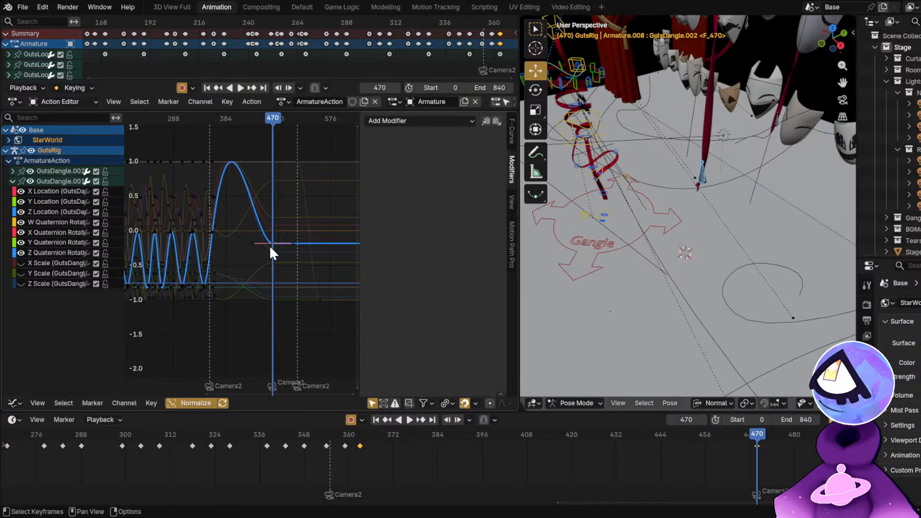
mouse_move(269, 246)
left_mouse_down()
mouse_move(267, 257)
mouse_move(271, 250)
left_mouse_up()
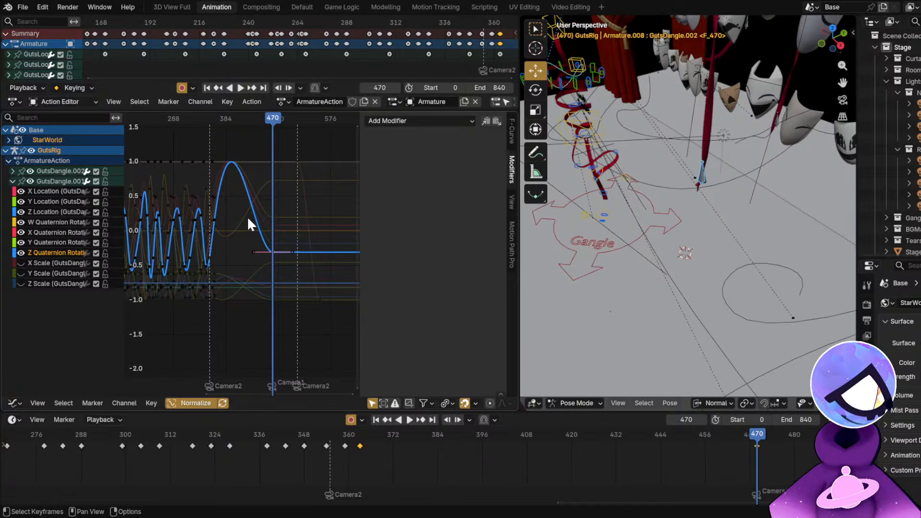
middle_click_drag(274, 210, 276, 214)
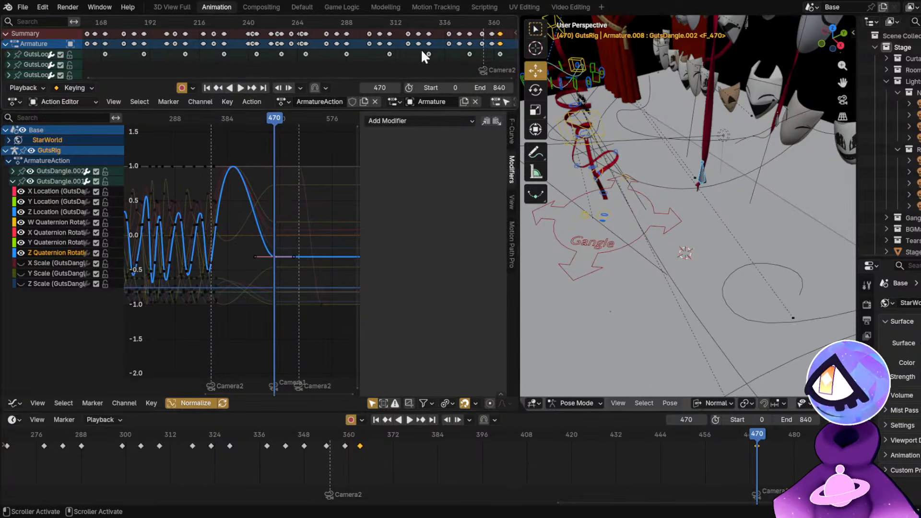
Switch to the Default workspace and play the stage animation from near the first Camera2 marker.
left_click(301, 7)
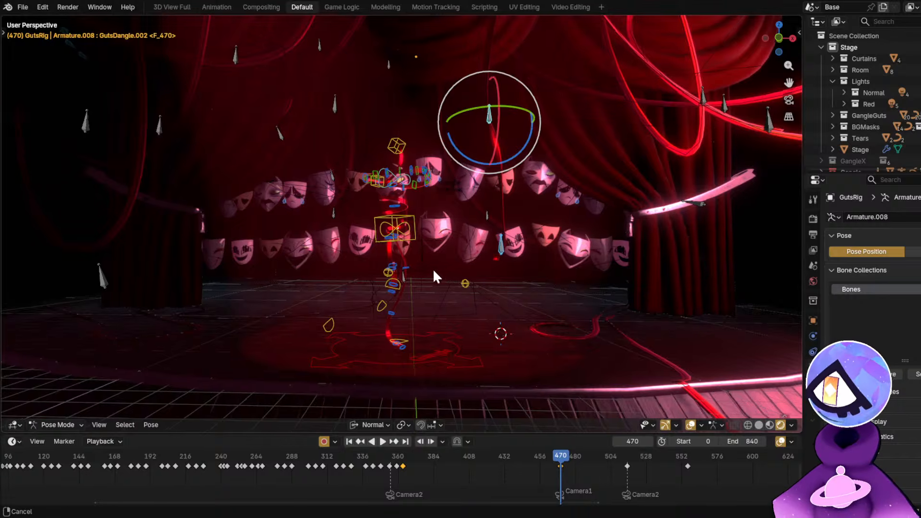
middle_click_drag(434, 273, 486, 324)
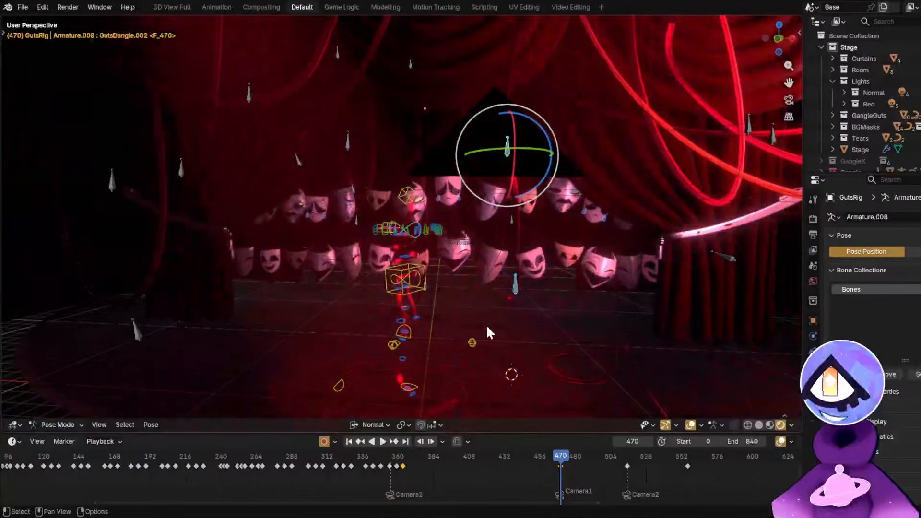
key("space")
left_click_drag(450, 457, 380, 465)
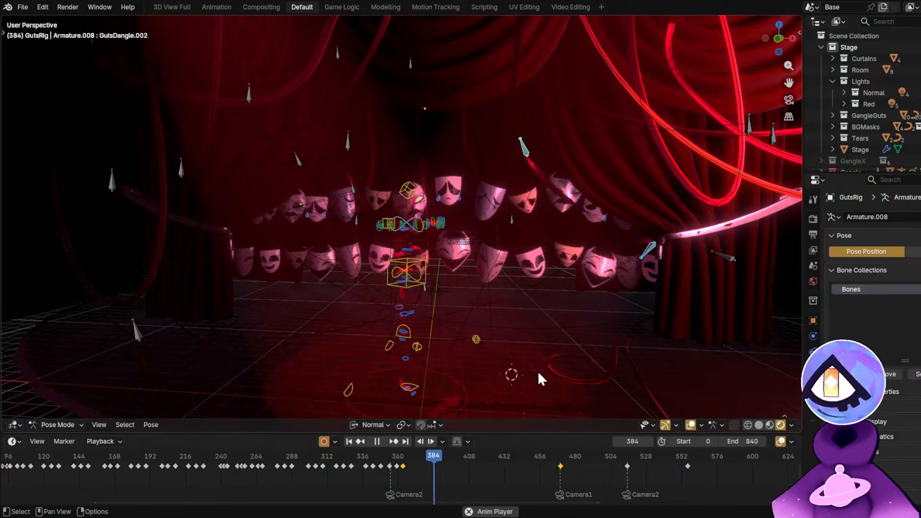
View the playback through the scene camera, stop it at frame 414 and save the file.
key("KP_0")
scroll(499, 369, "down", 1)
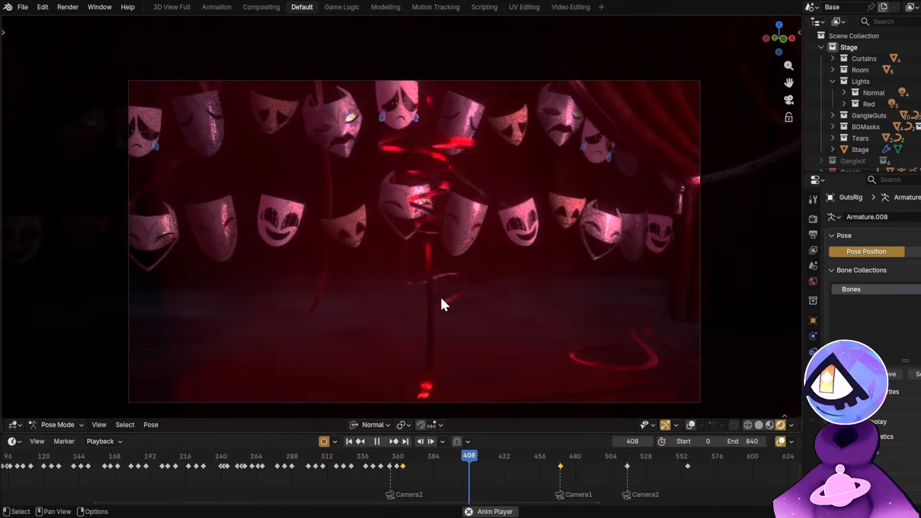
key("space")
key("ctrl+s")
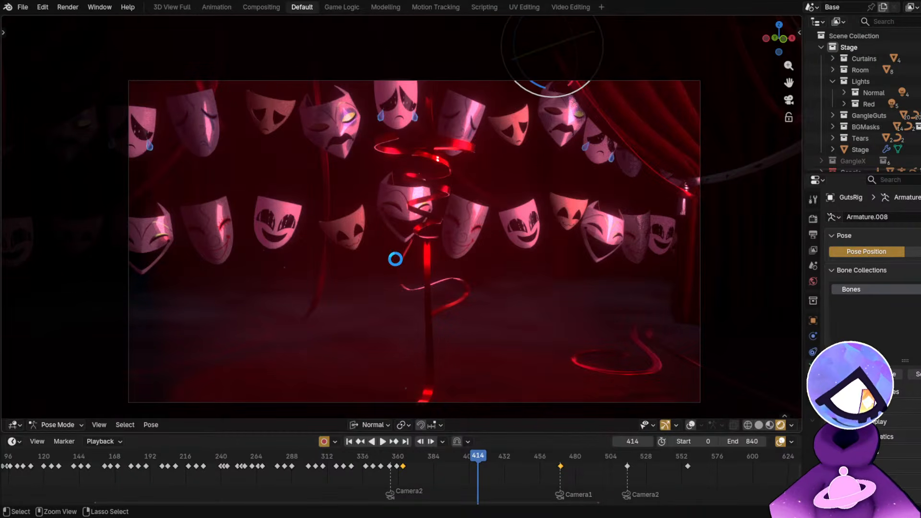